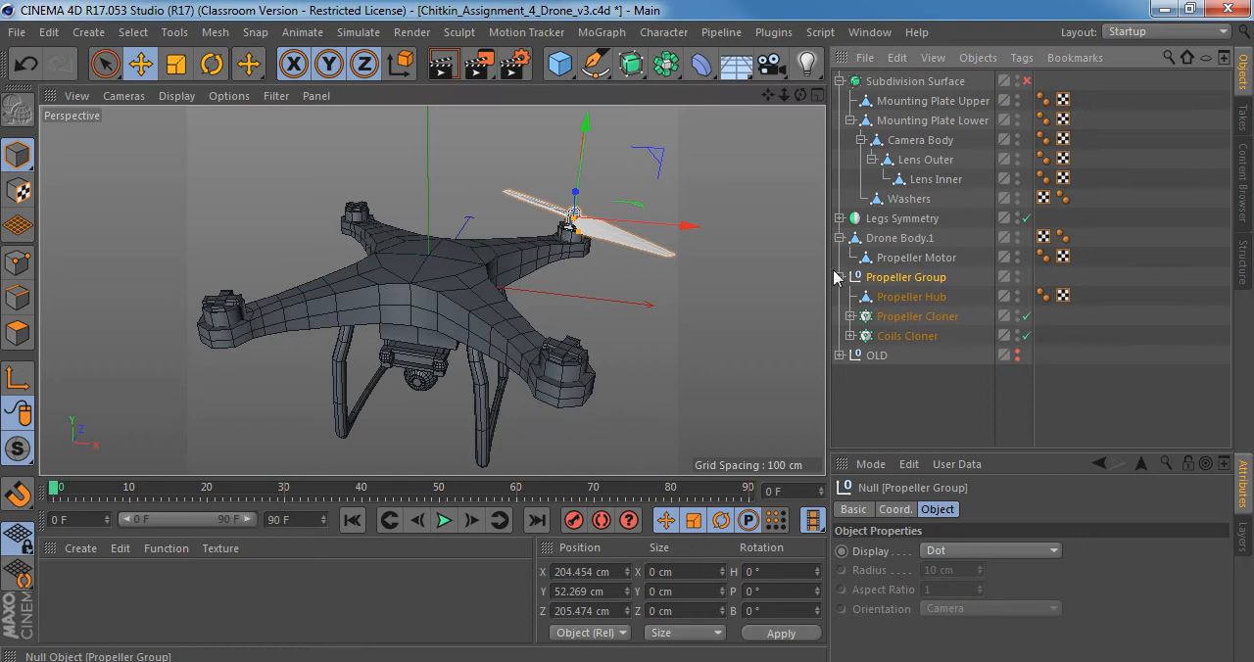
Collapse the Subdivision Surface and Drone Body.1 hierarchies in the object list, leaving the Propeller Group's children expanded.
click(839, 277)
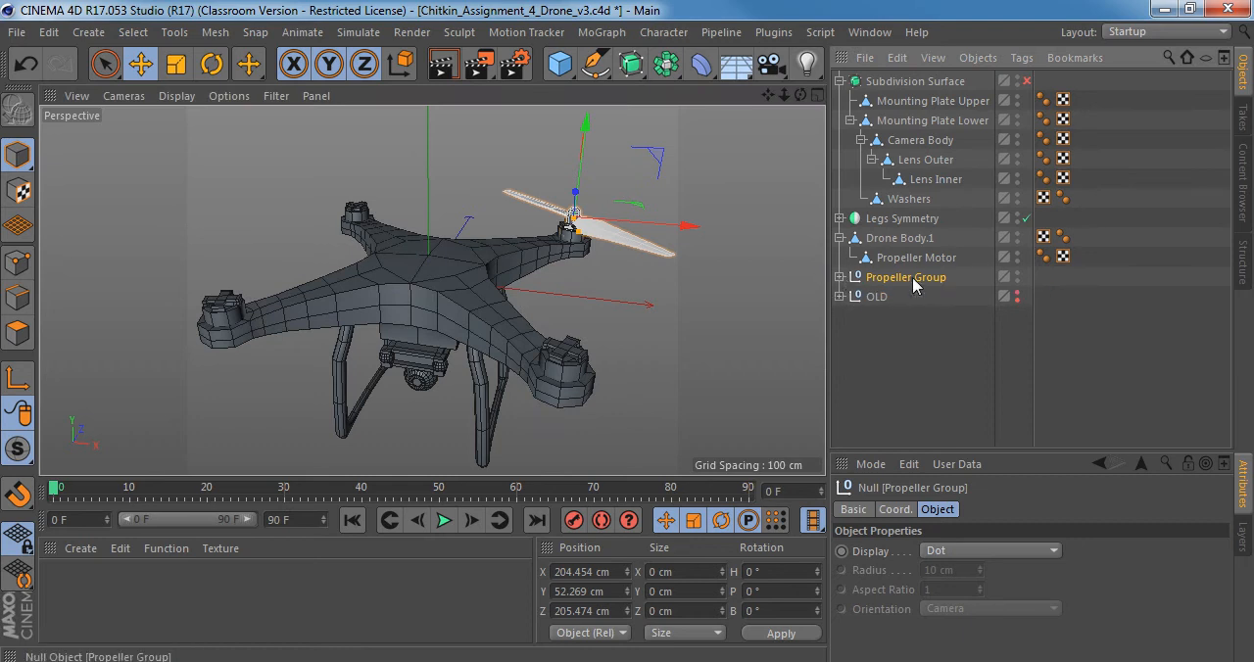
click(840, 81)
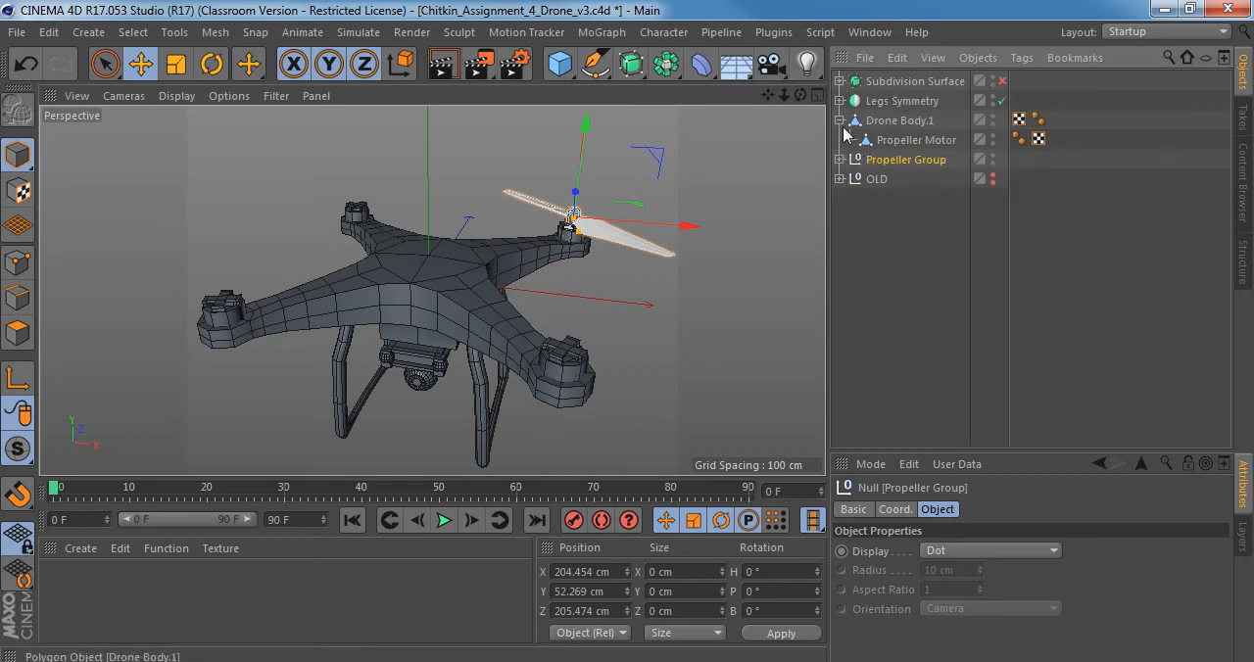
click(839, 121)
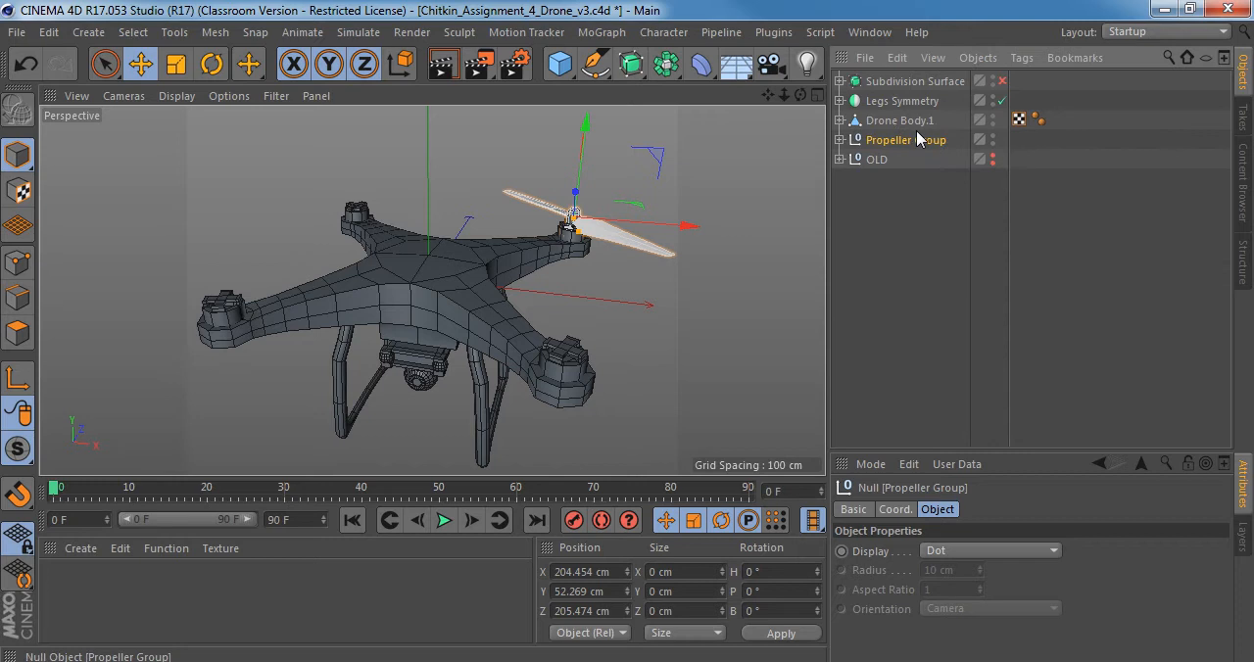
click(840, 140)
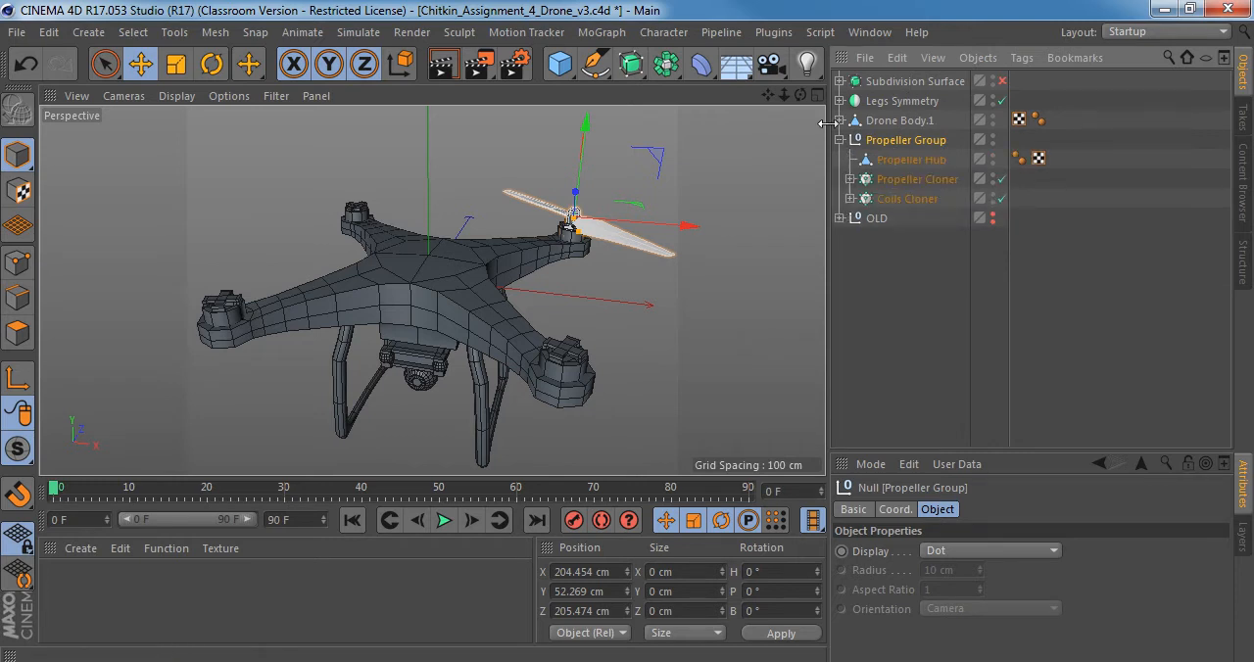
Try to move the Propeller Group down along the Y axis and undo the move.
scroll(573, 220, up, 6)
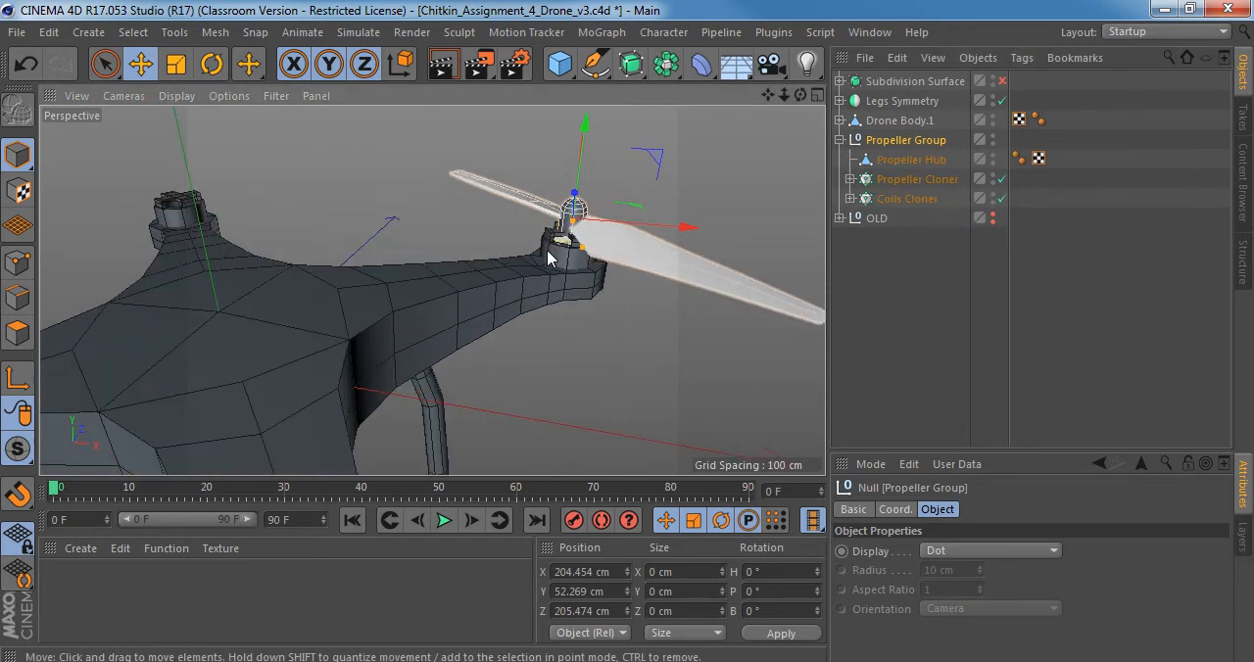
drag(576, 157, 639, 340)
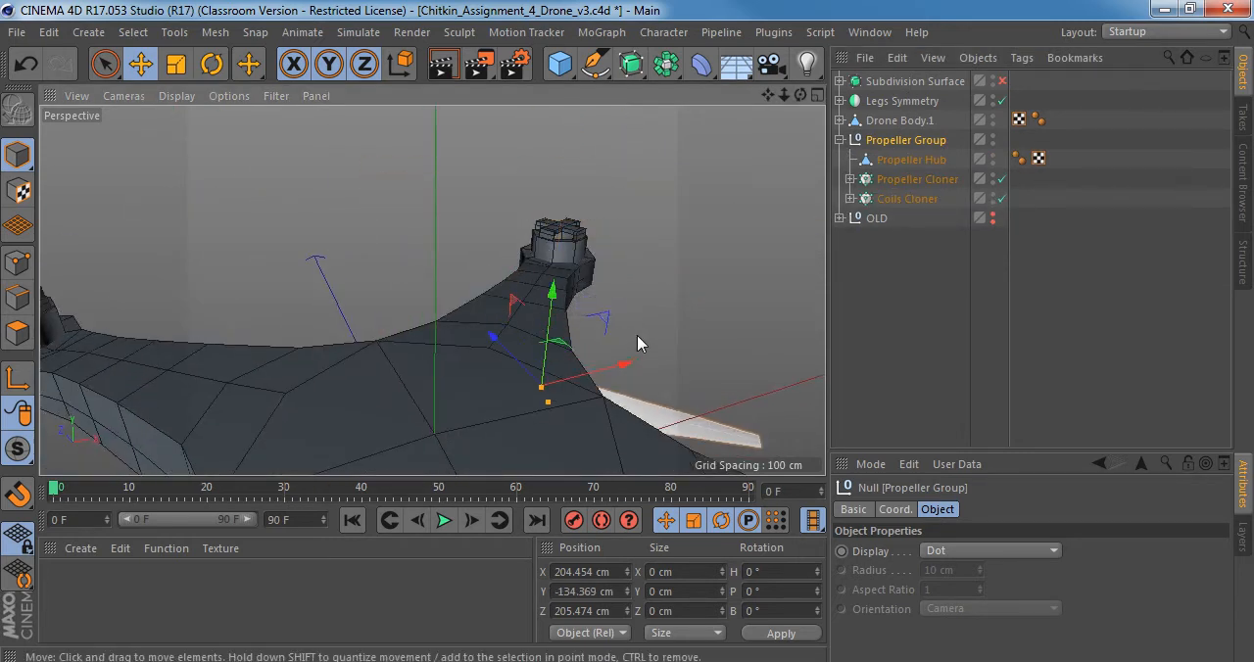
key(ctrl+z)
alt+middle_drag(578, 189, 556, 278)
drag(548, 239, 434, 291)
key(ctrl+z)
alt+right_drag(434, 291, 602, 281)
alt+drag(602, 281, 492, 268)
alt+right_drag(491, 268, 442, 277)
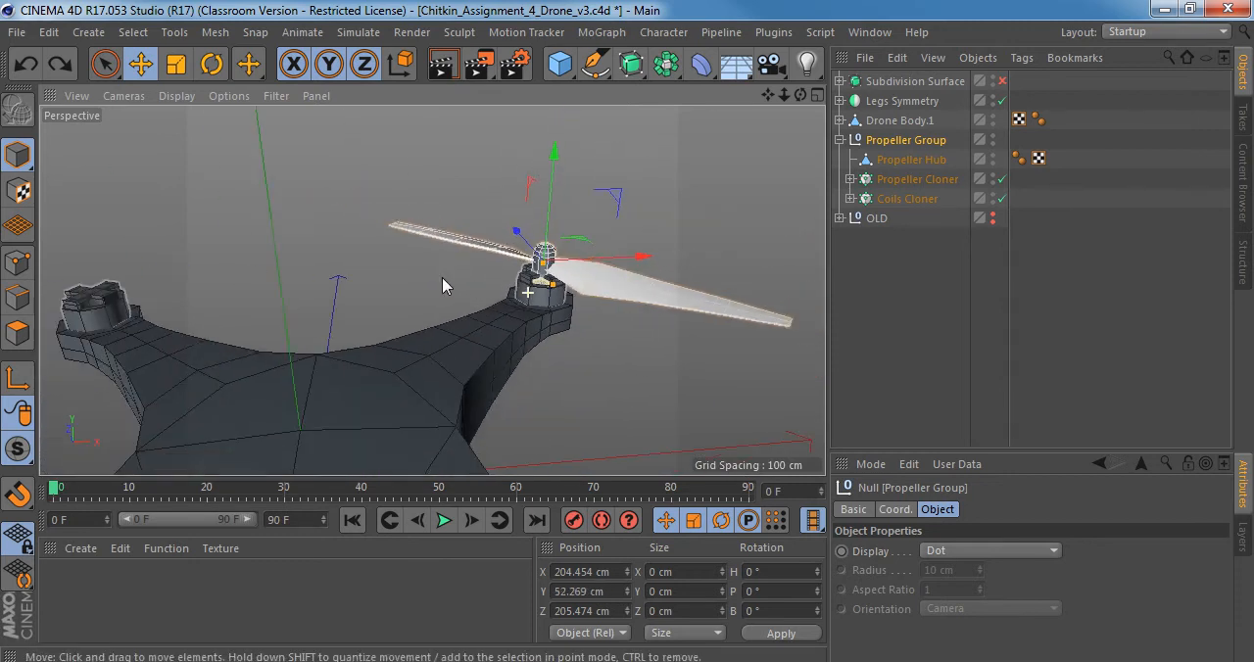
mouse_move(489, 286)
alt+mouse_down()
mouse_move(522, 218)
mouse_move(509, 252)
mouse_move(425, 202)
mouse_move(440, 283)
mouse_move(380, 316)
mouse_move(483, 282)
alt+mouse_up()
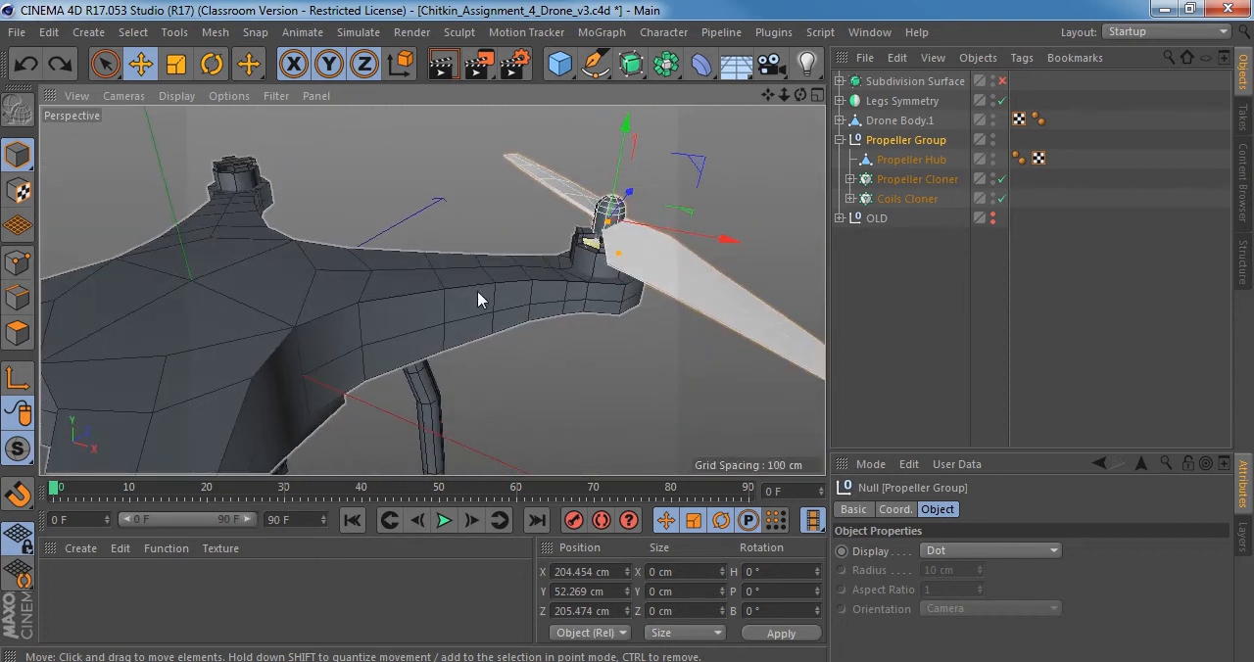
Open bottomview.jpg from the ref folder in Windows Photo Viewer and examine the drone reference images through Right_view.jpg.
key(ctrl+o)
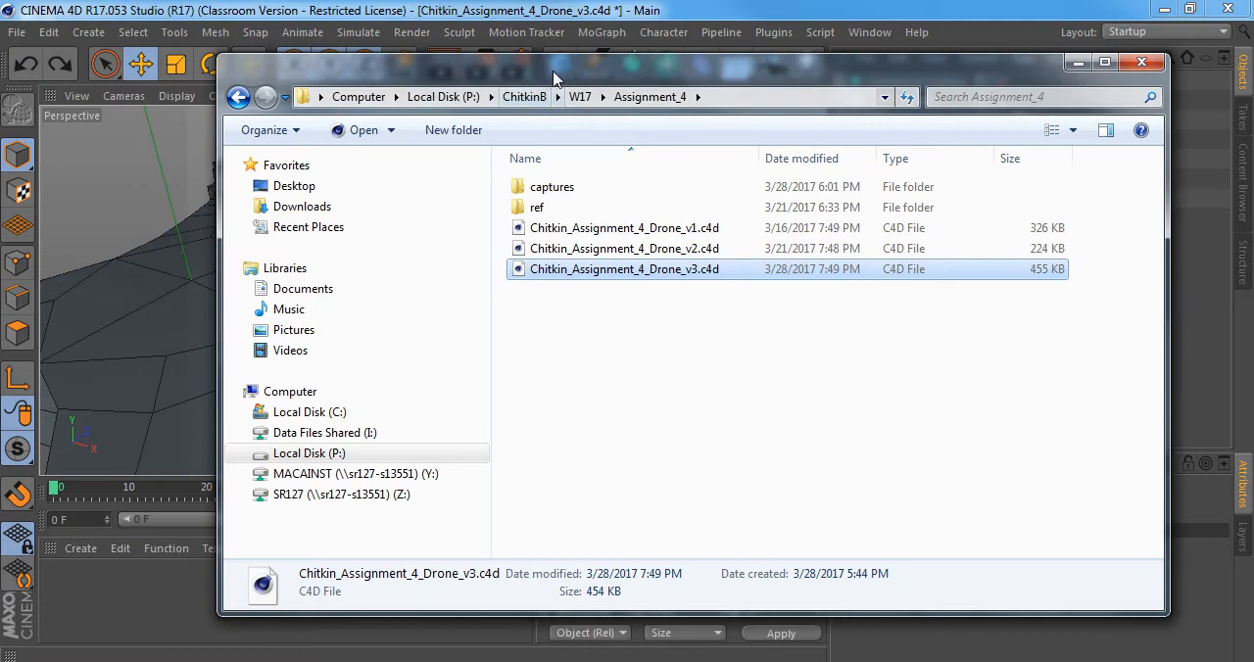
double_click(575, 209)
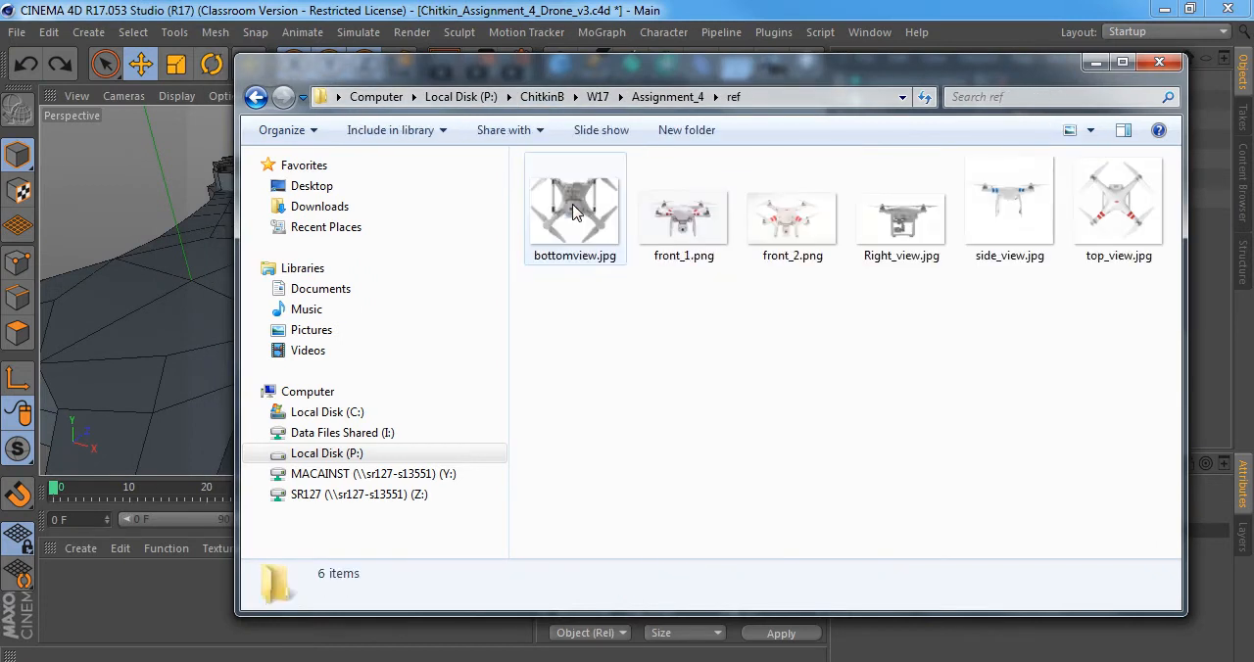
right_click(558, 196)
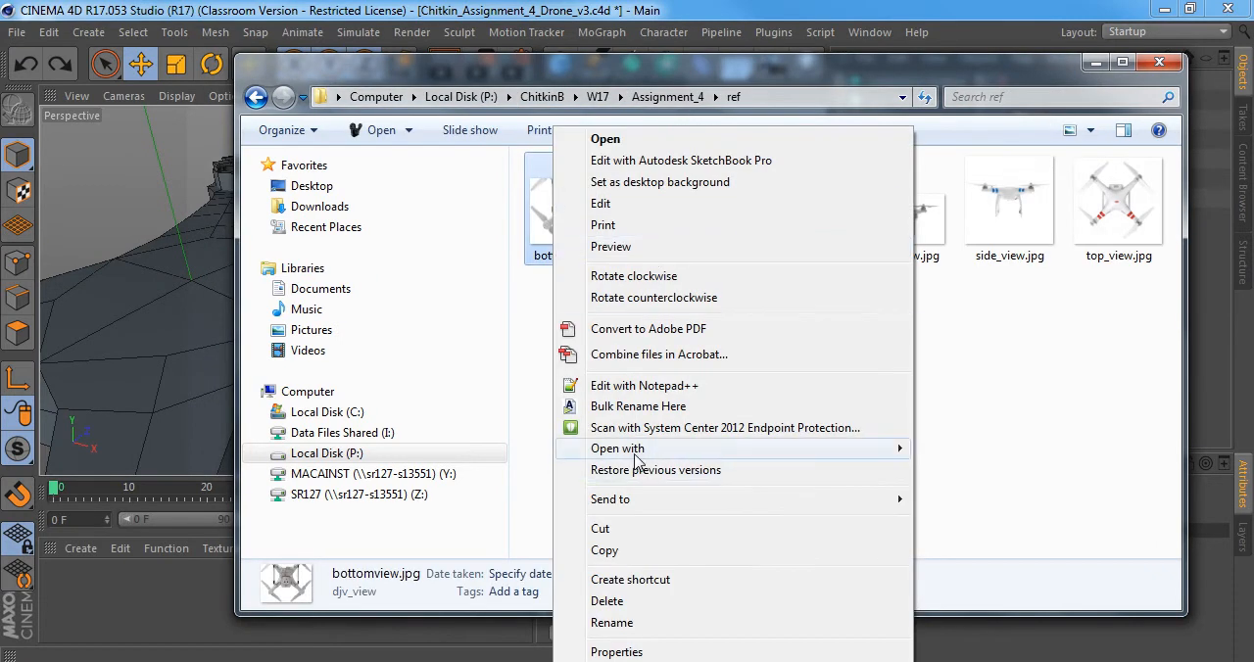
mouse_move(848, 454)
click(1002, 513)
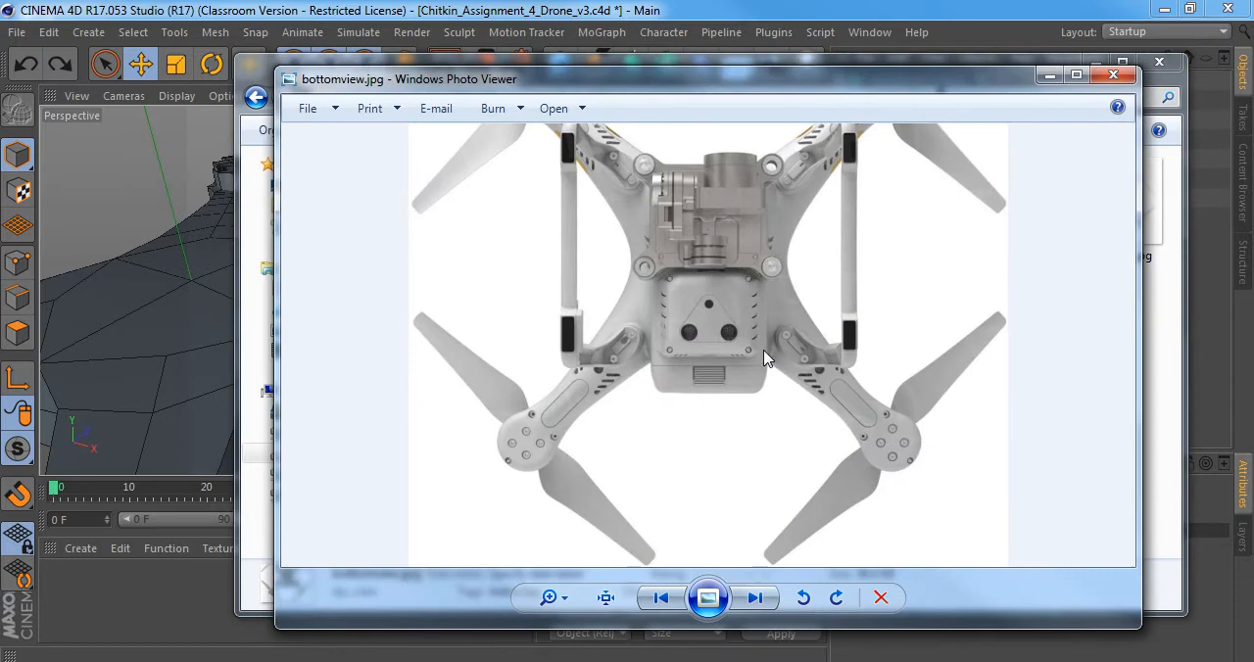
click(763, 605)
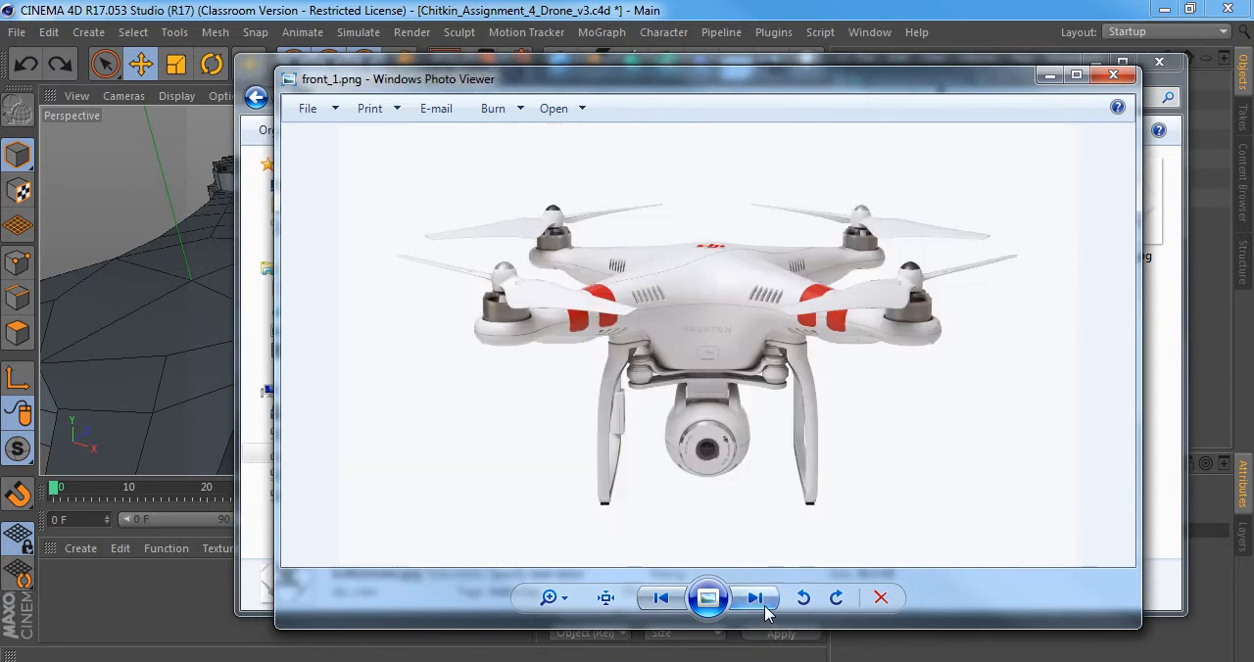
click(763, 604)
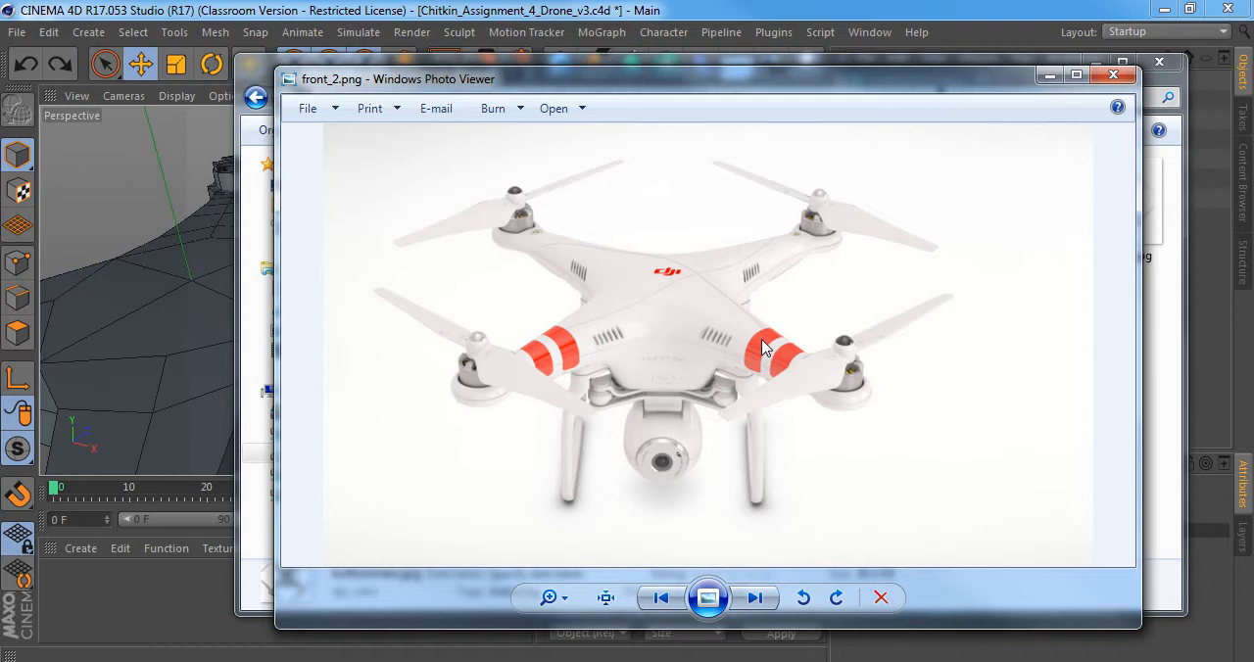
click(756, 598)
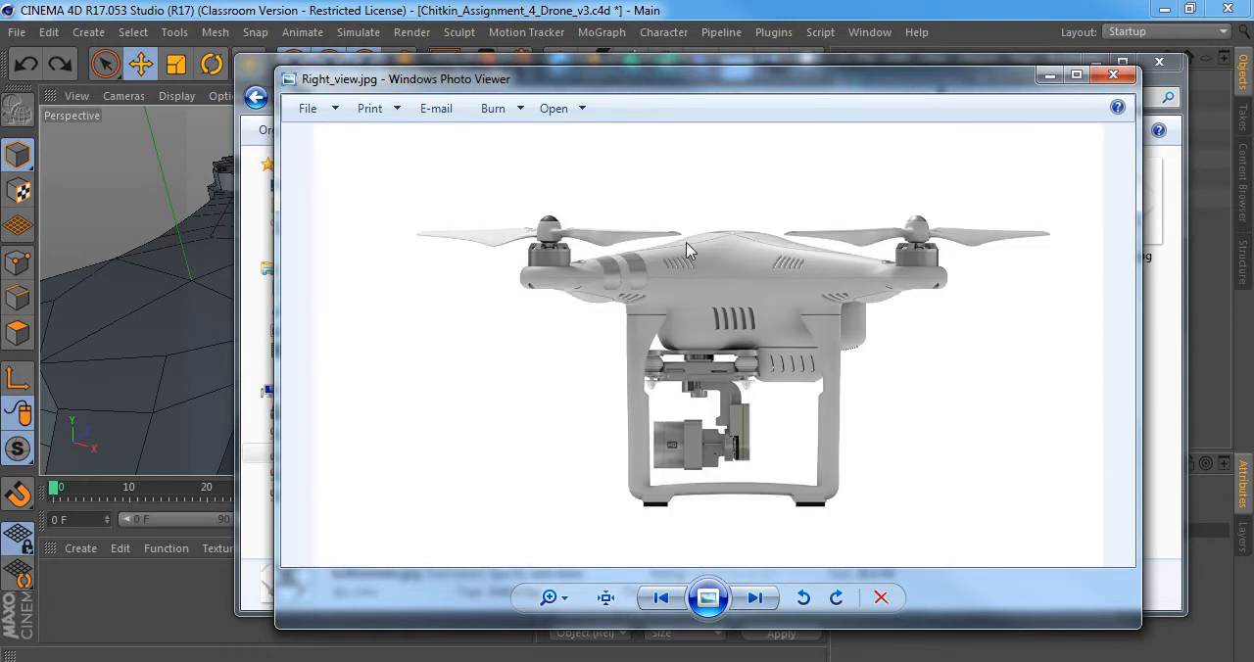
click(620, 7)
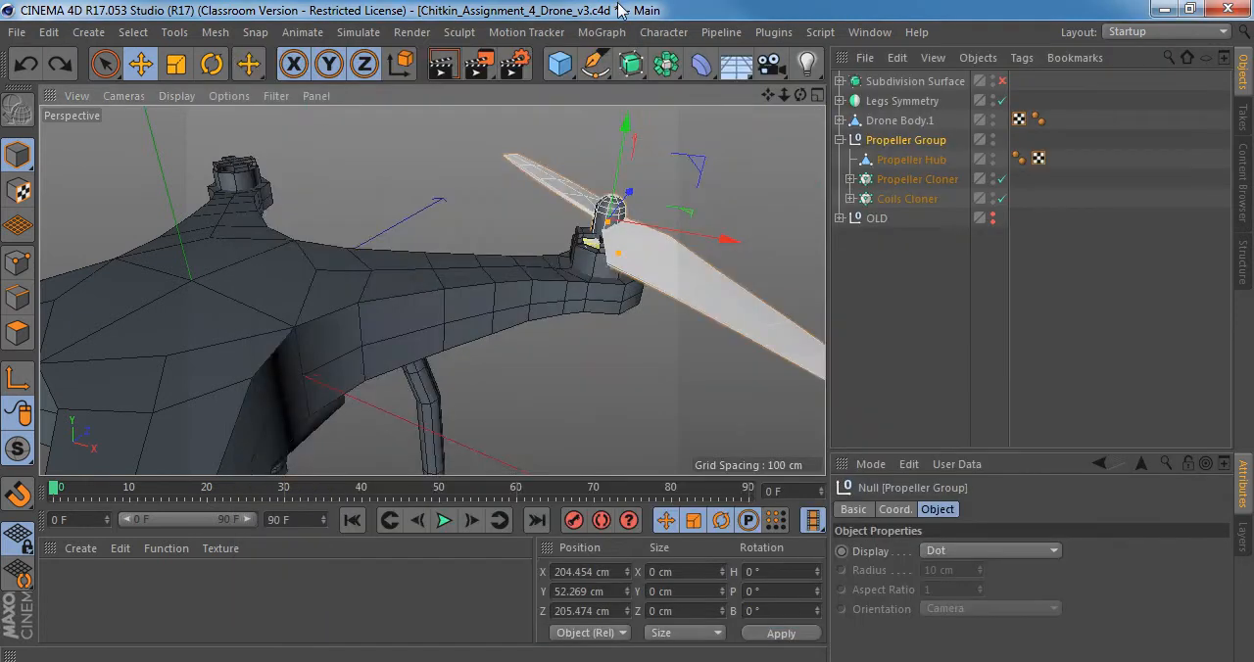
Rename the Drone Body.1 object as Drone Body and collapse the Propeller Group hierarchy.
alt+drag(431, 291, 503, 253)
alt+right_drag(503, 252, 464, 246)
click(464, 245)
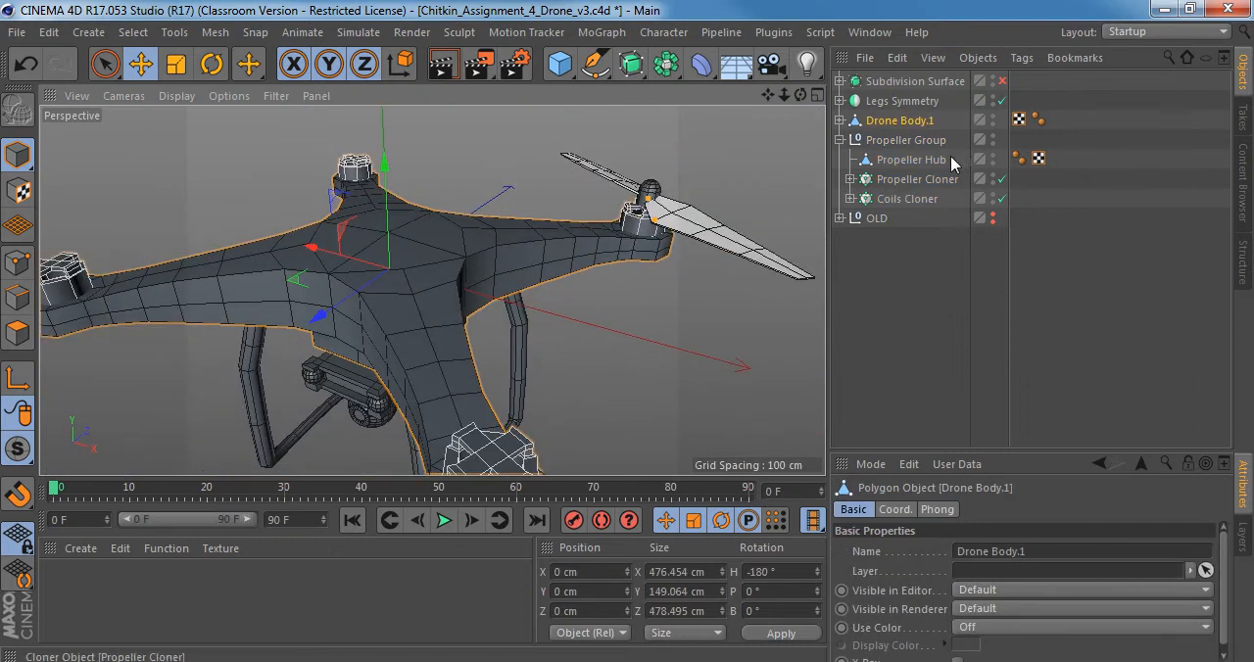
click(840, 120)
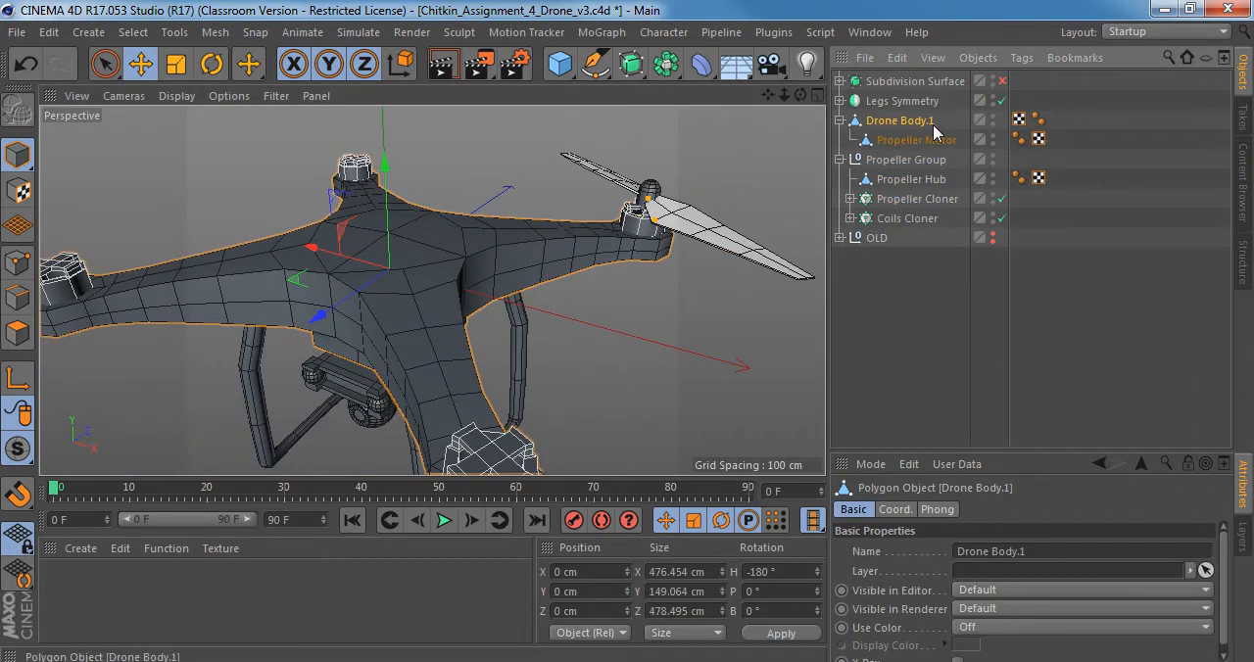
click(839, 159)
double_click(921, 120)
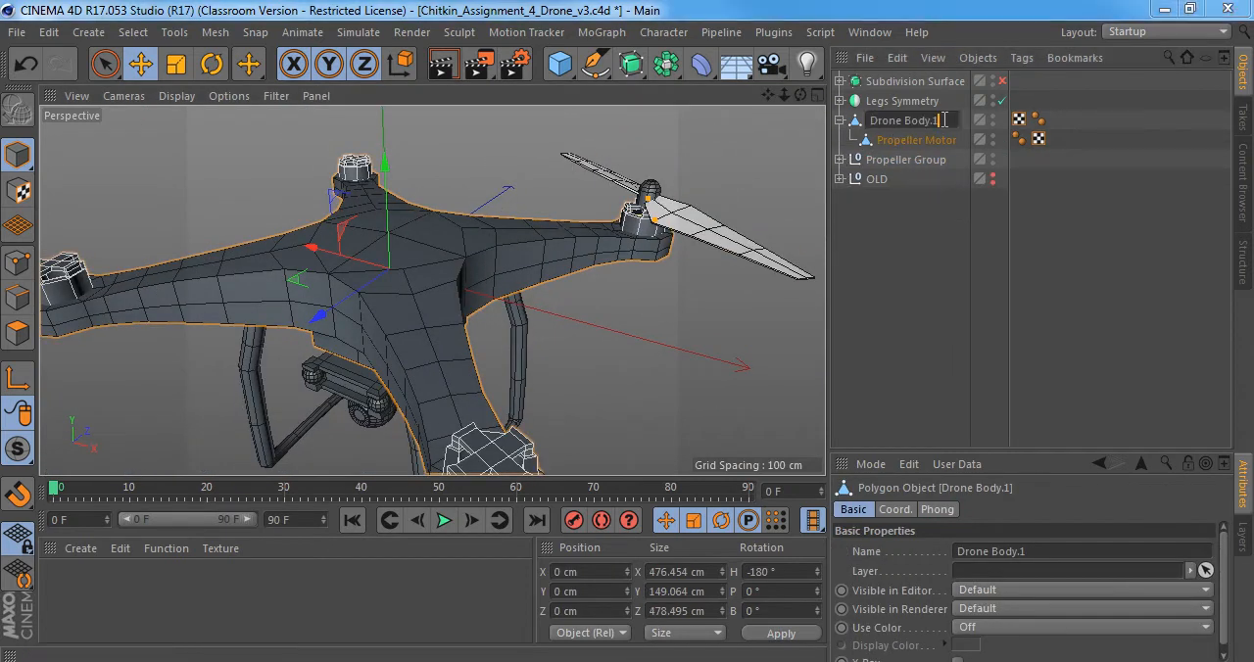
key(Return)
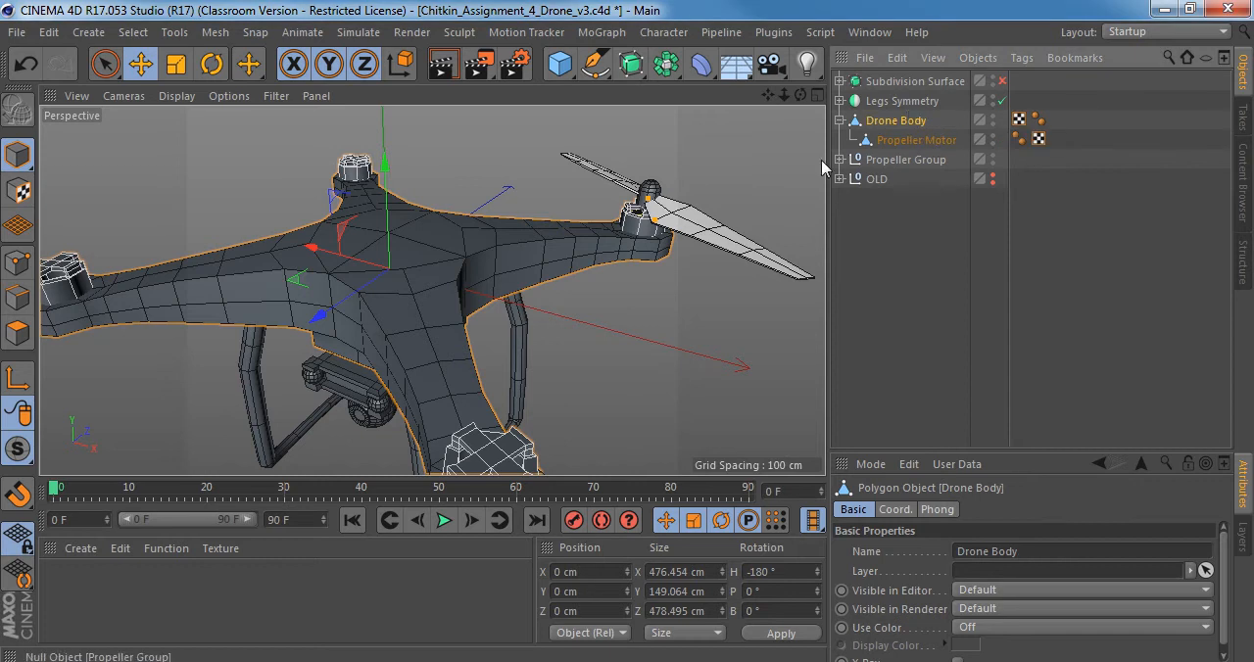
Try to move the Propeller Motor object slightly along the Y axis and undo the move.
alt+drag(339, 236, 498, 238)
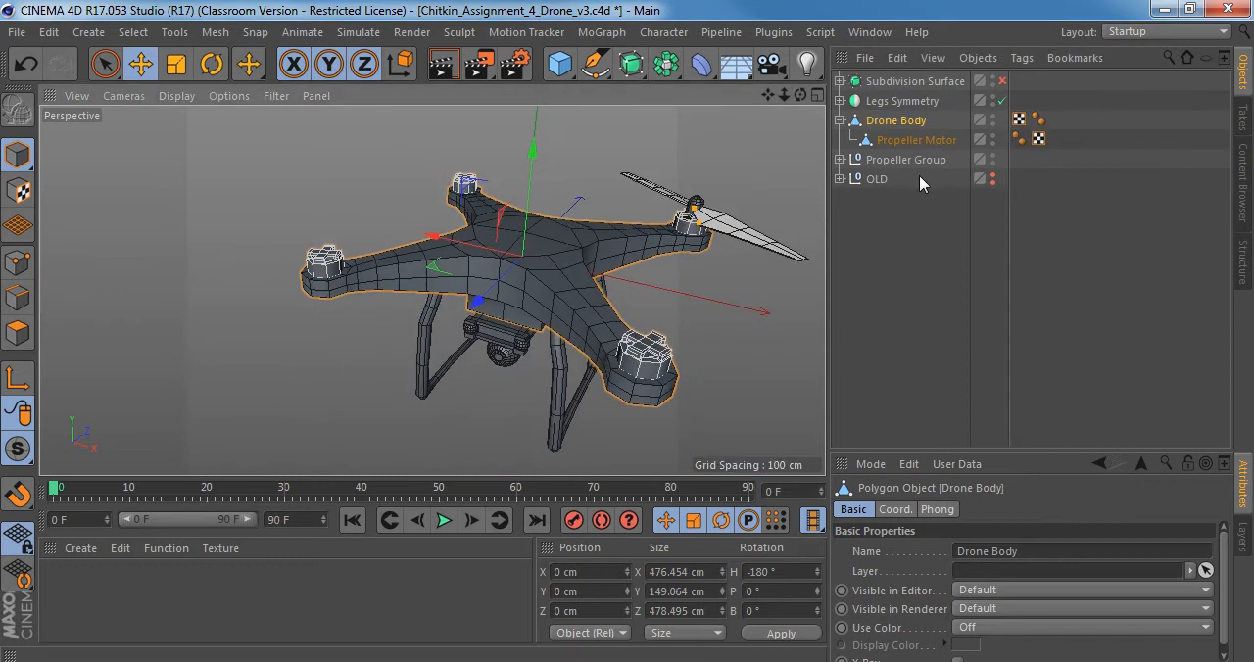
click(917, 140)
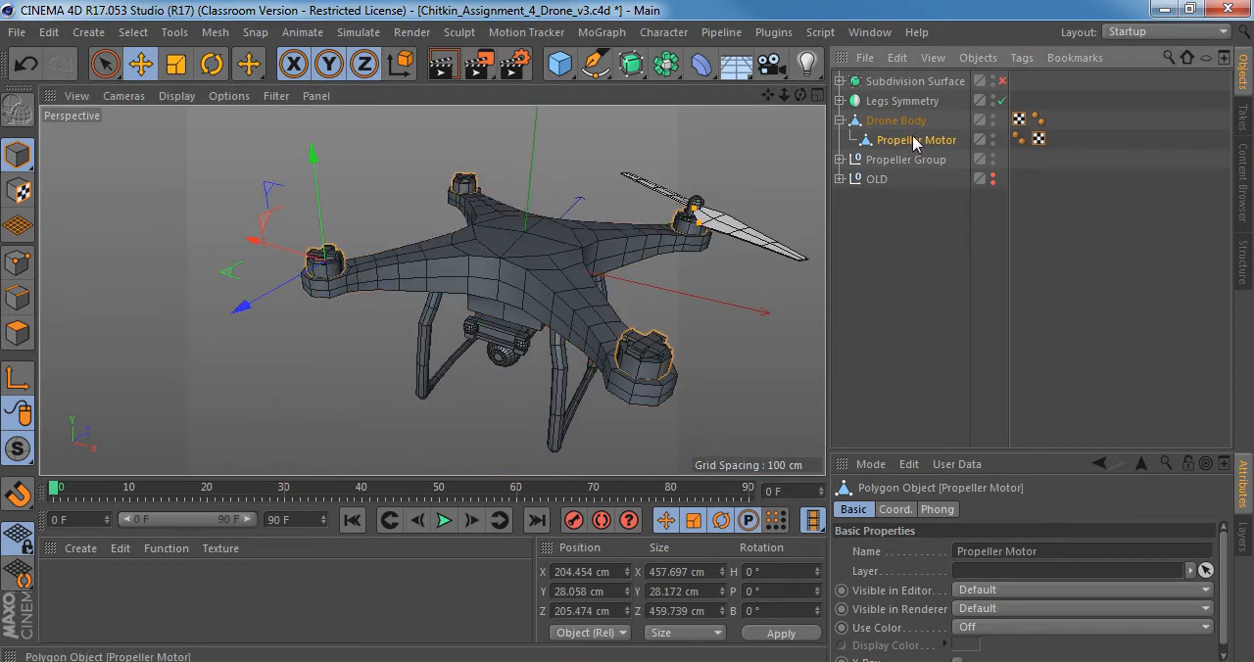
alt+drag(487, 289, 485, 247)
alt+middle_drag(485, 248, 487, 215)
alt+right_drag(329, 202, 358, 180)
alt+right_drag(497, 198, 452, 204)
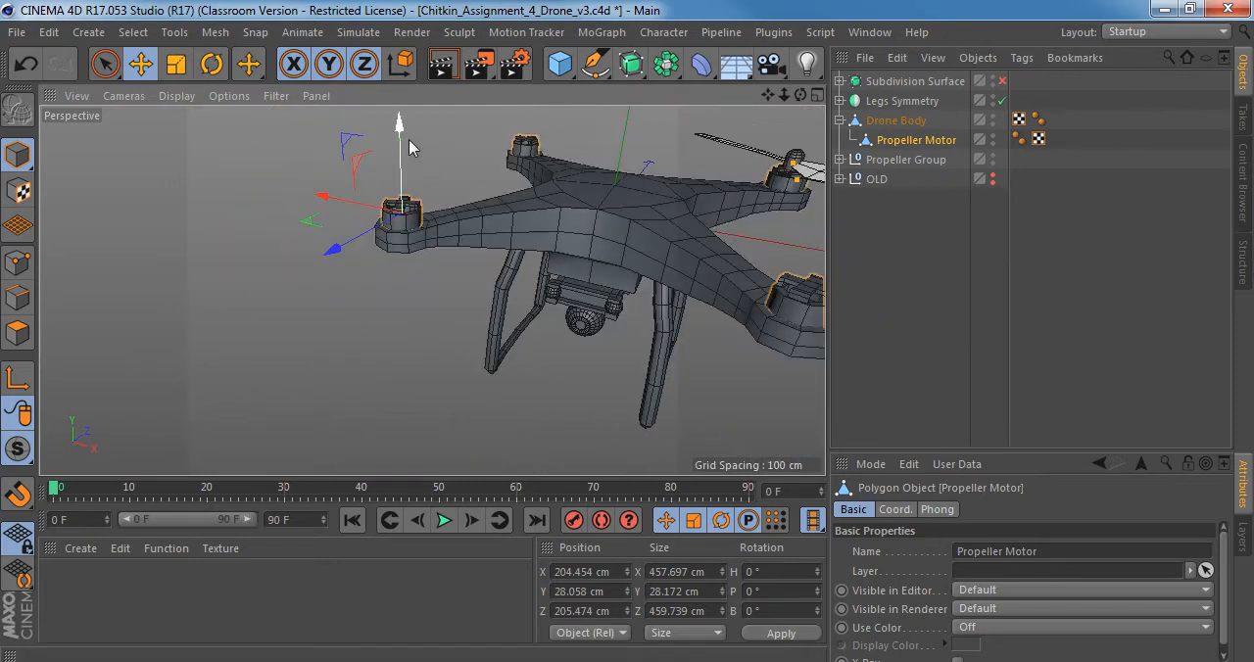
mouse_move(406, 137)
mouse_down()
mouse_move(405, 92)
mouse_move(406, 135)
mouse_up()
key(ctrl+z)
Examine the propeller motors and arm ends on both sides of the drone in the Right_view.jpg reference image.
key(alt+Tab)
scroll(546, 310, up, 4)
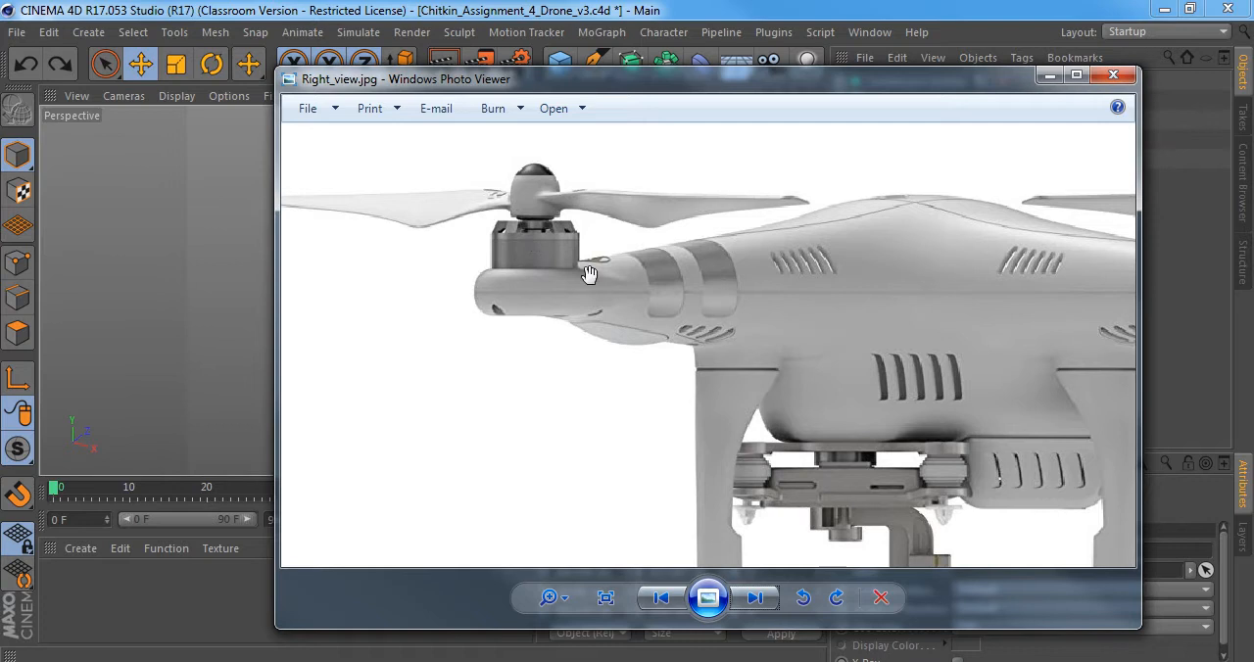
drag(647, 279, 343, 326)
drag(1012, 341, 903, 339)
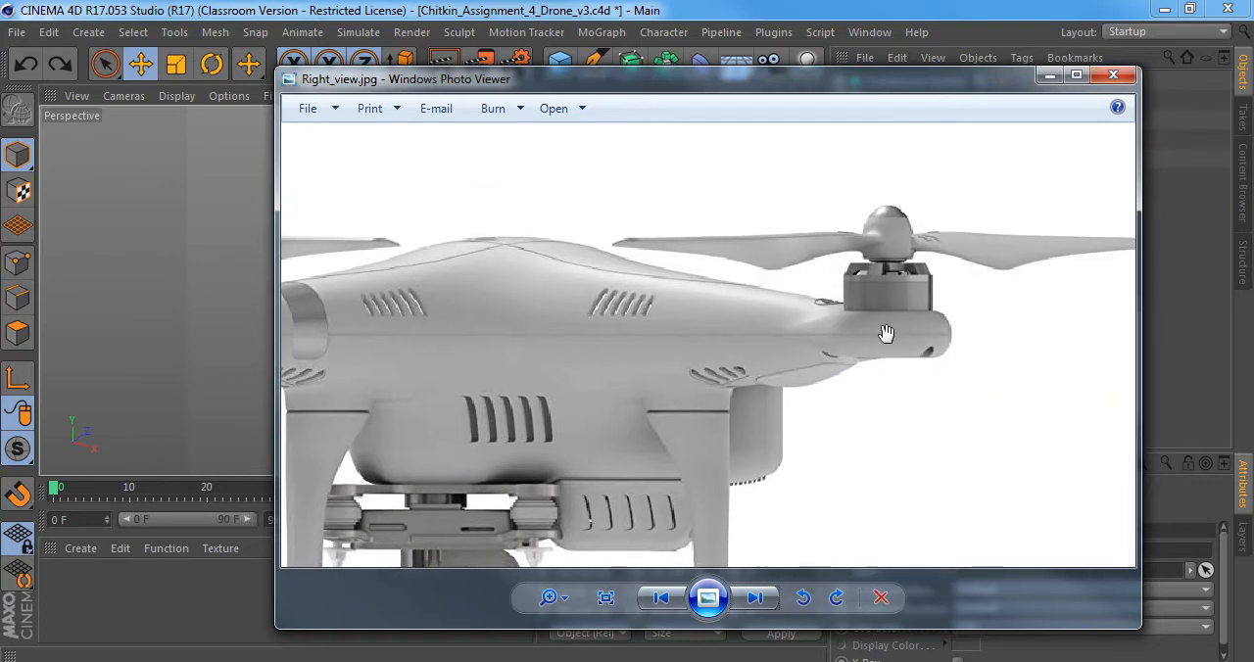
click(1049, 75)
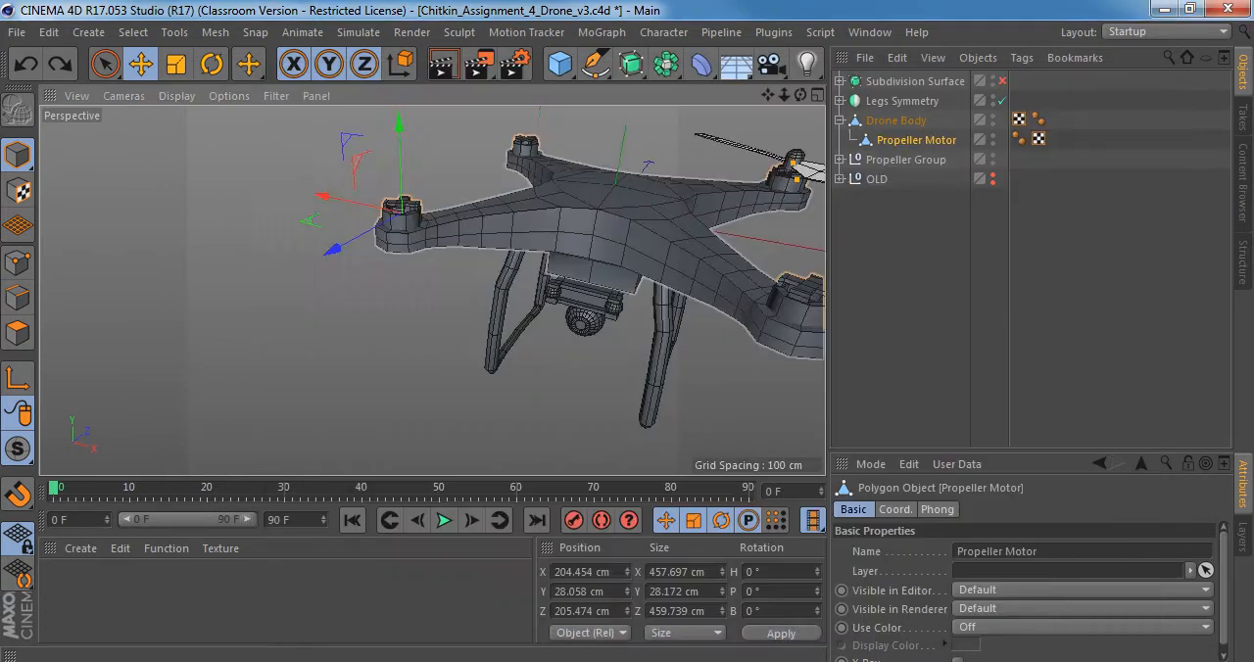
Move the Propeller Motor object out of the Drone Body hierarchy so both sit at the same level.
alt+middle_drag(701, 240, 609, 278)
click(520, 256)
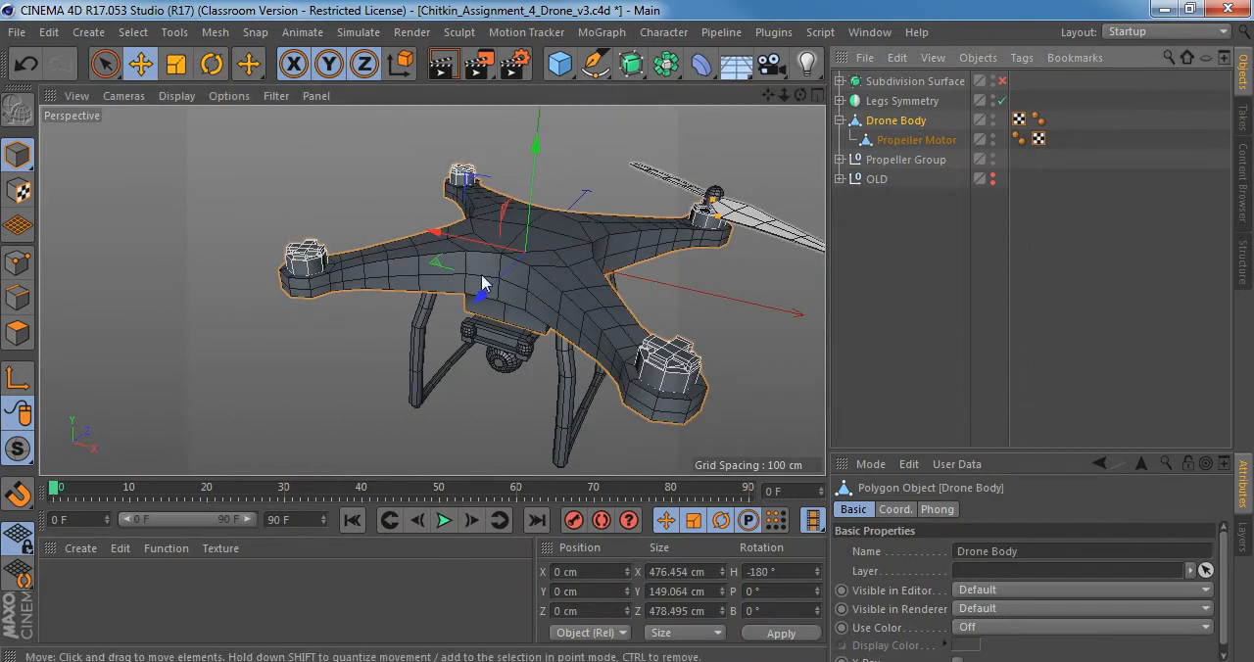
click(873, 146)
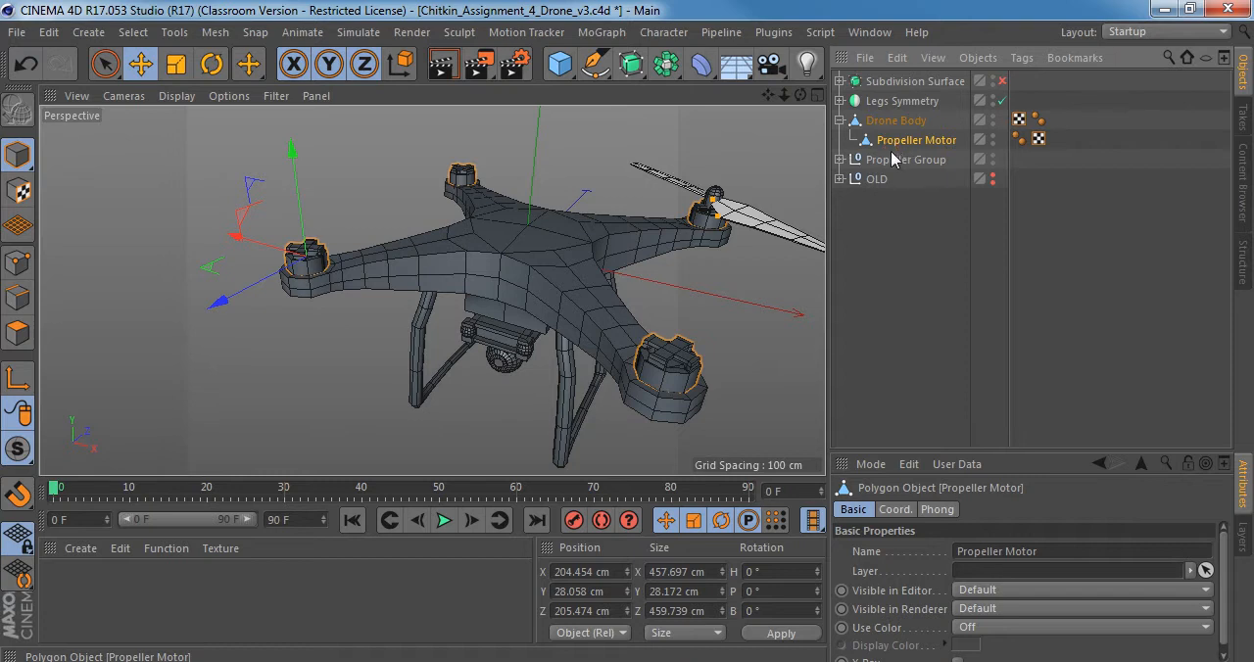
drag(891, 145, 890, 151)
Isolate the Drone Body in the viewport with Solo mode and inspect its shape from several angles.
click(899, 123)
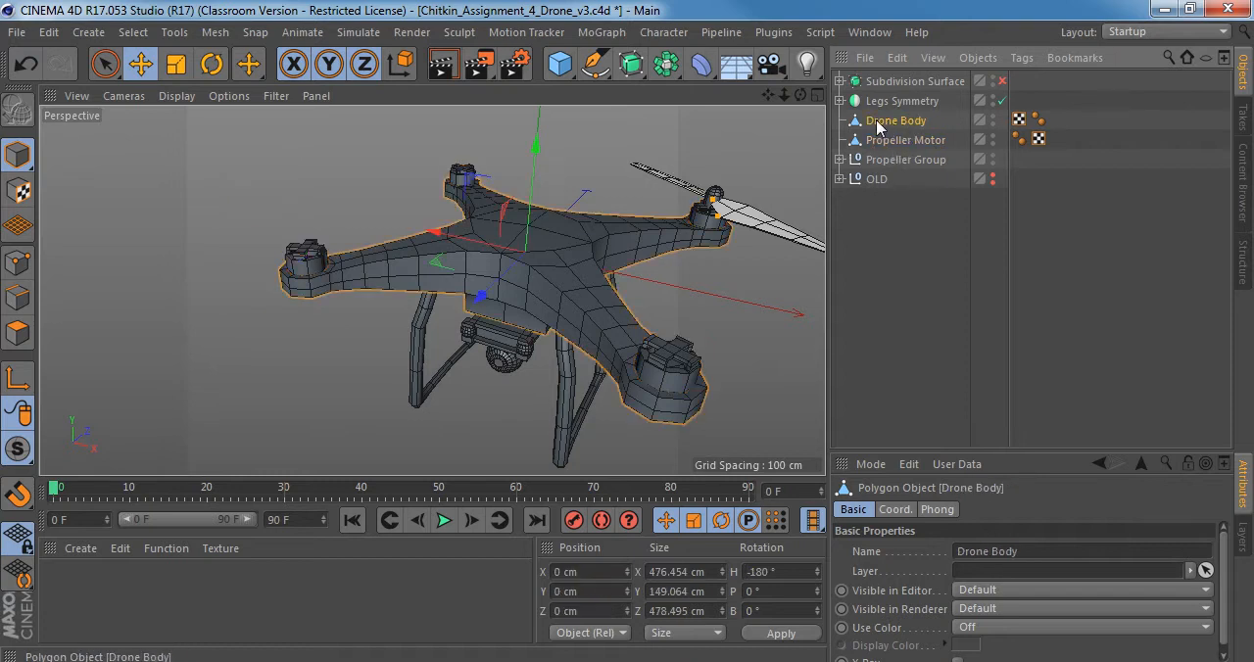
alt+middle_drag(514, 233, 466, 238)
drag(18, 452, 142, 501)
alt+drag(526, 258, 508, 281)
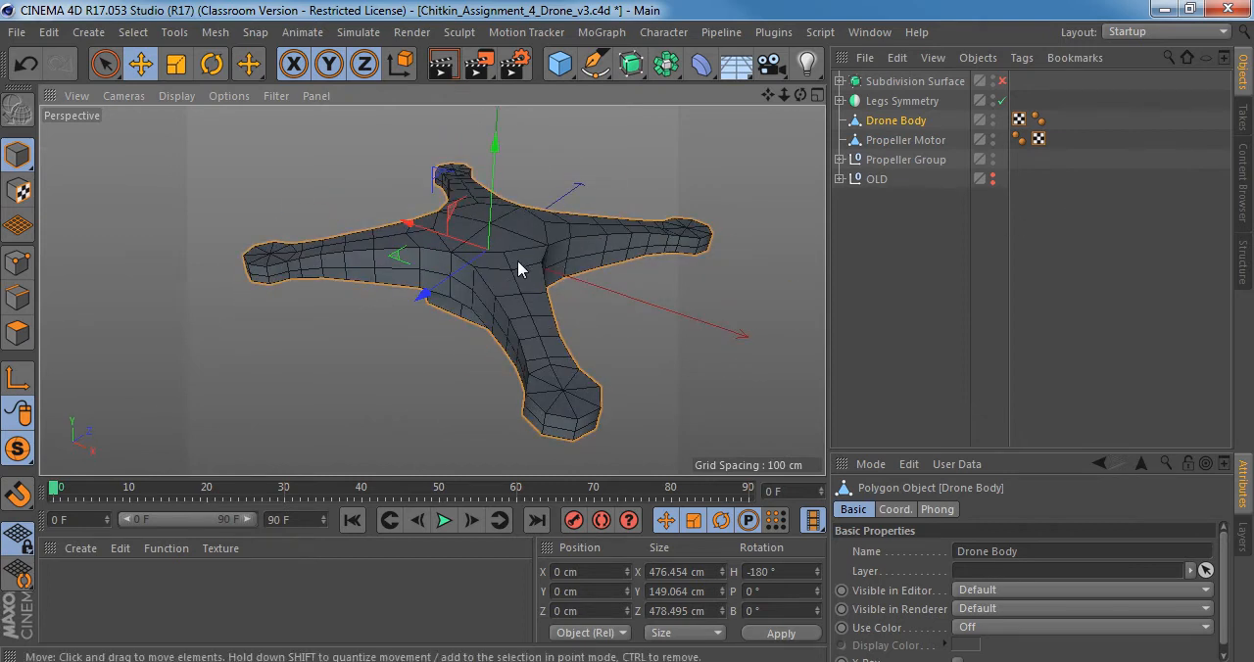
alt+drag(517, 265, 427, 236)
alt+middle_drag(478, 250, 548, 221)
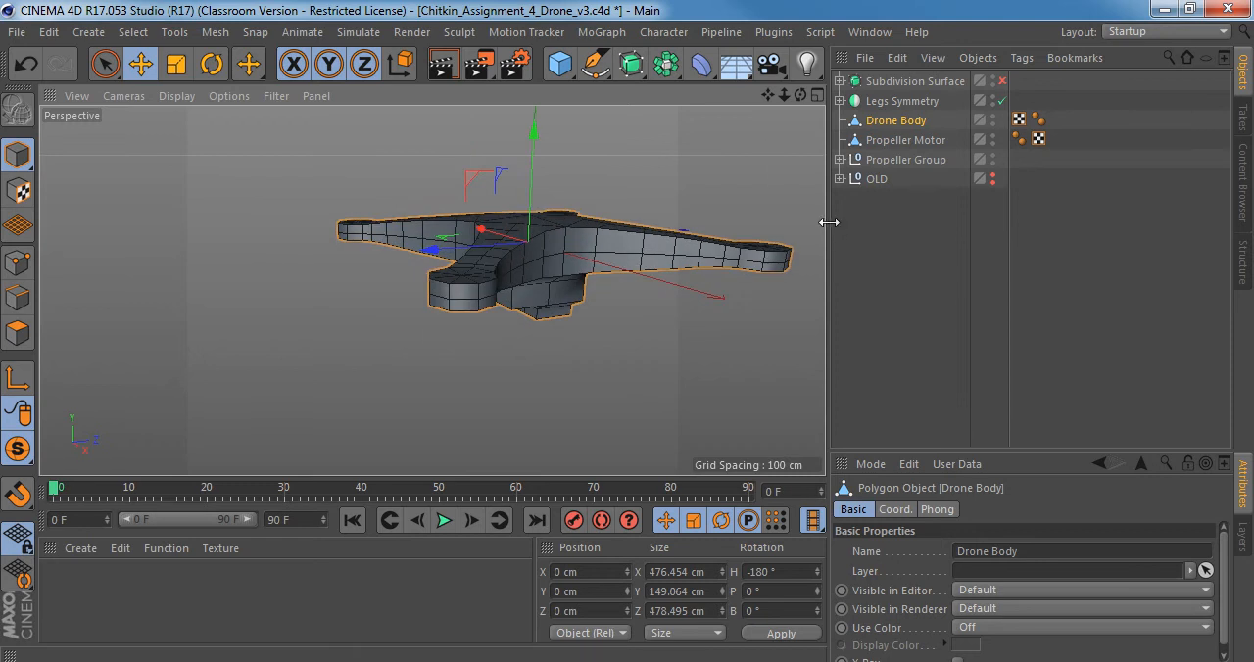
Widen the viewport and add a Subdivision Surface as the parent of the Drone Body.
drag(831, 223, 884, 223)
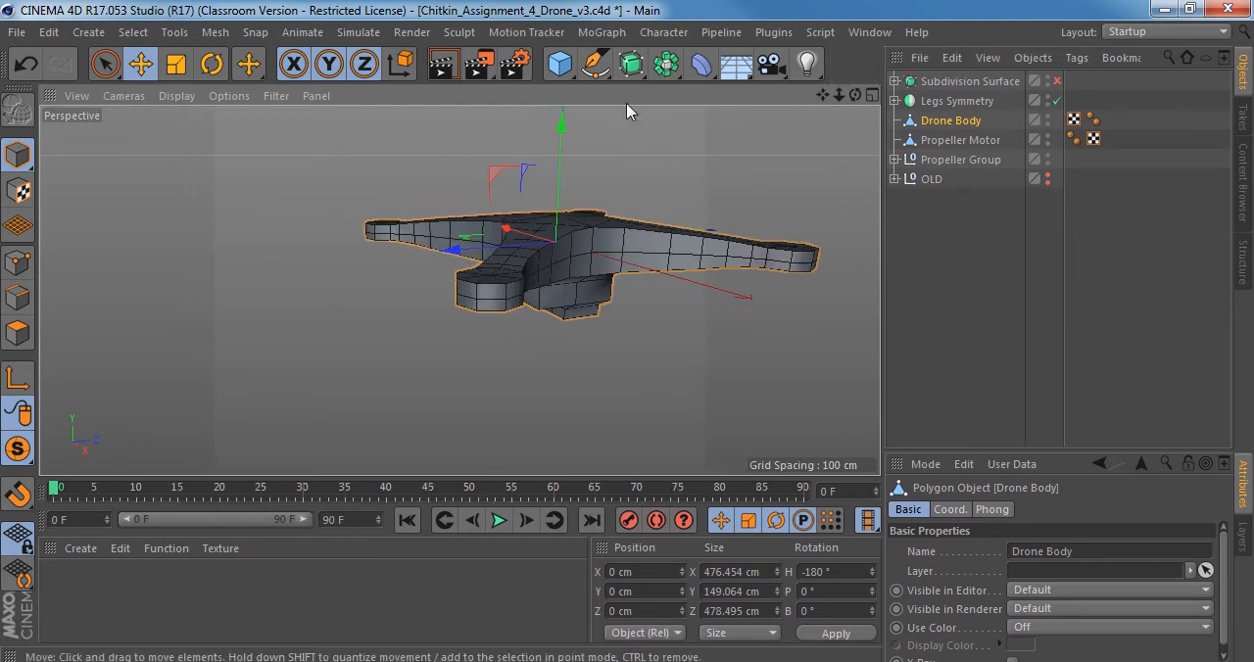
click(632, 64)
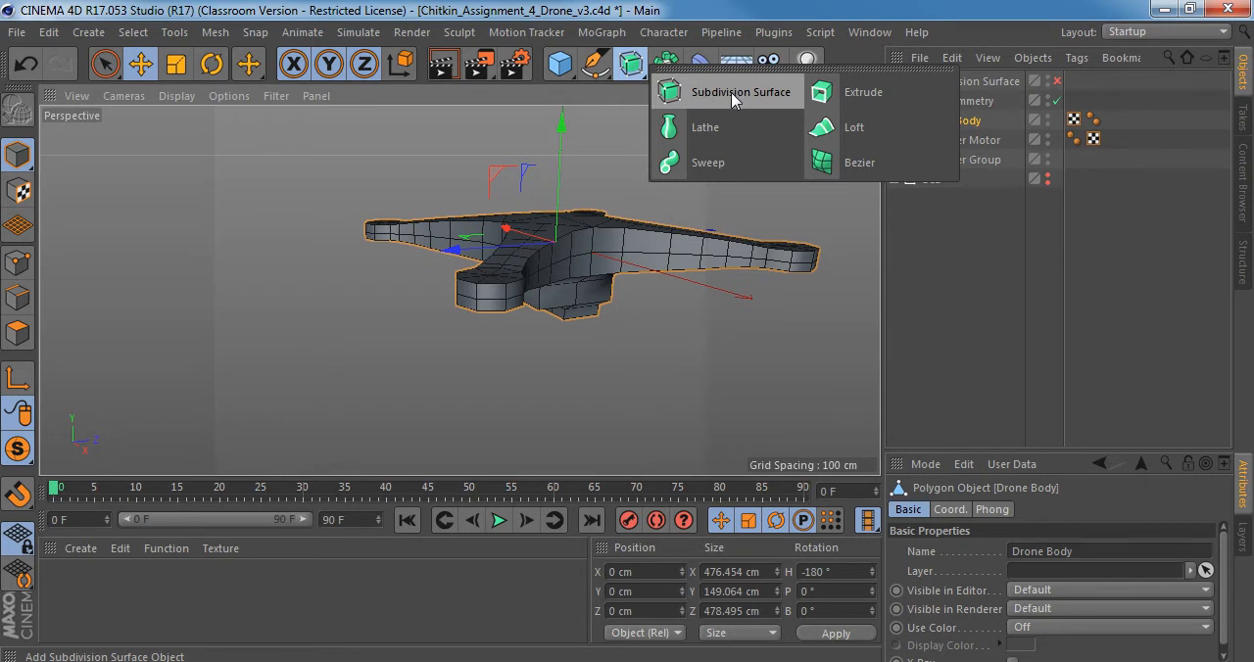
alt+click(731, 92)
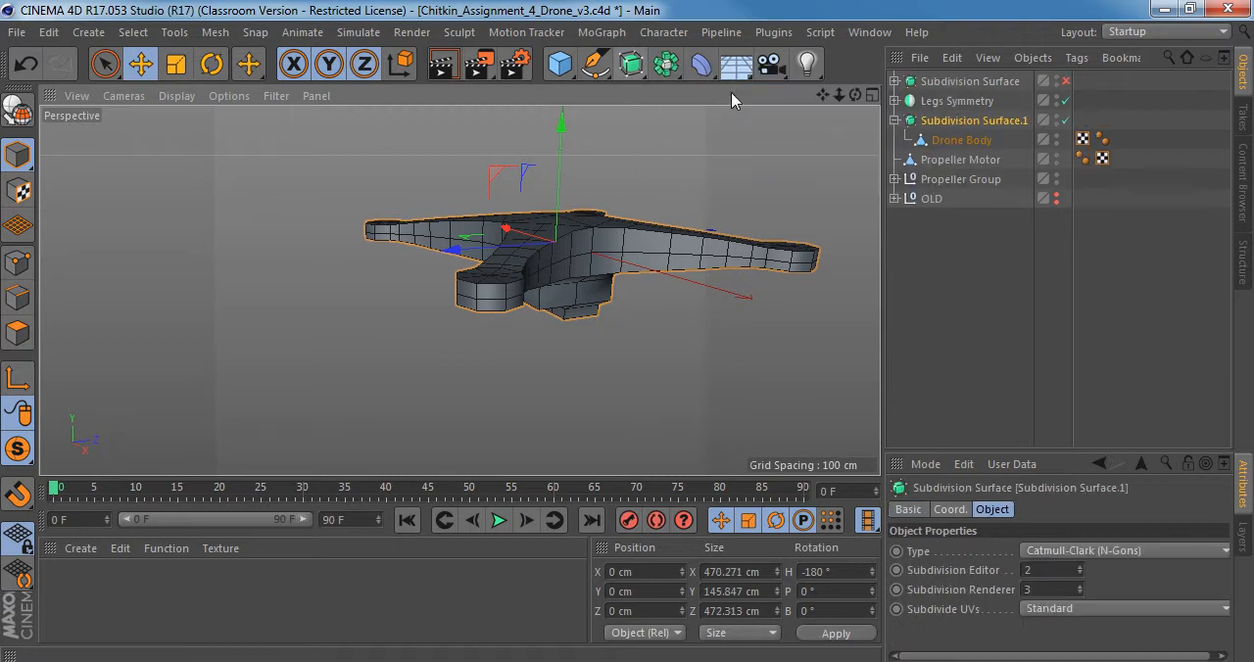
alt+drag(686, 235, 793, 238)
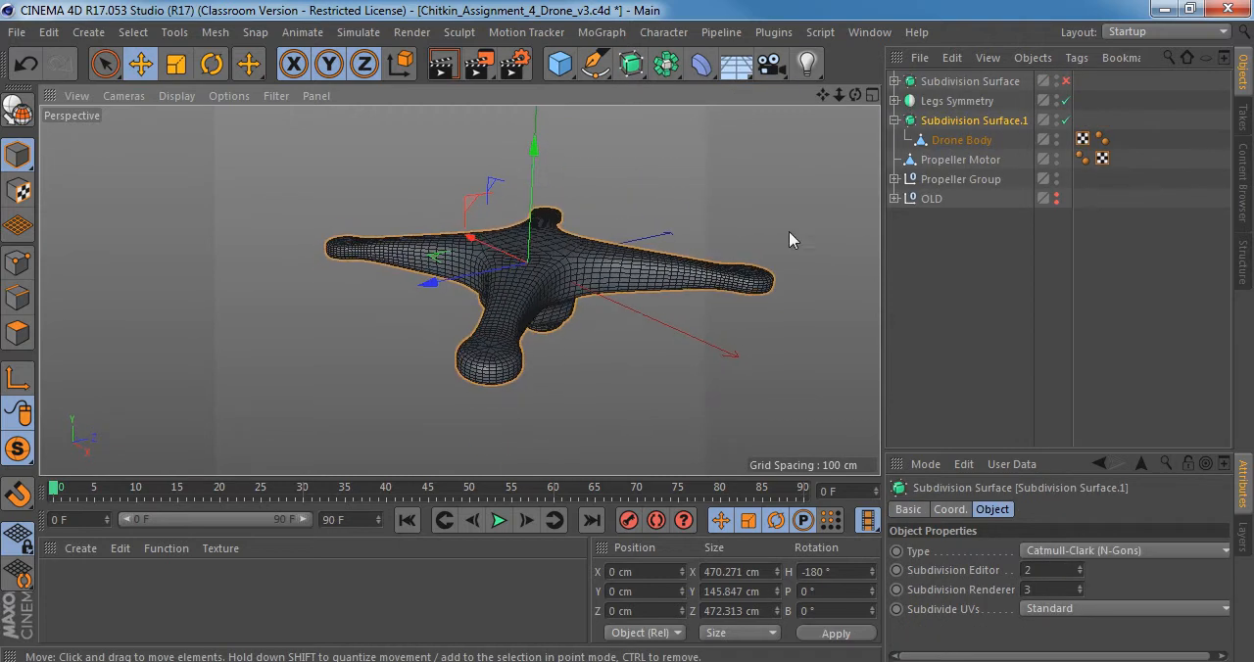
Select the Drone Body under Subdivision Surface.1 and display the perspective view with Gouraud Shading.
click(949, 140)
click(960, 121)
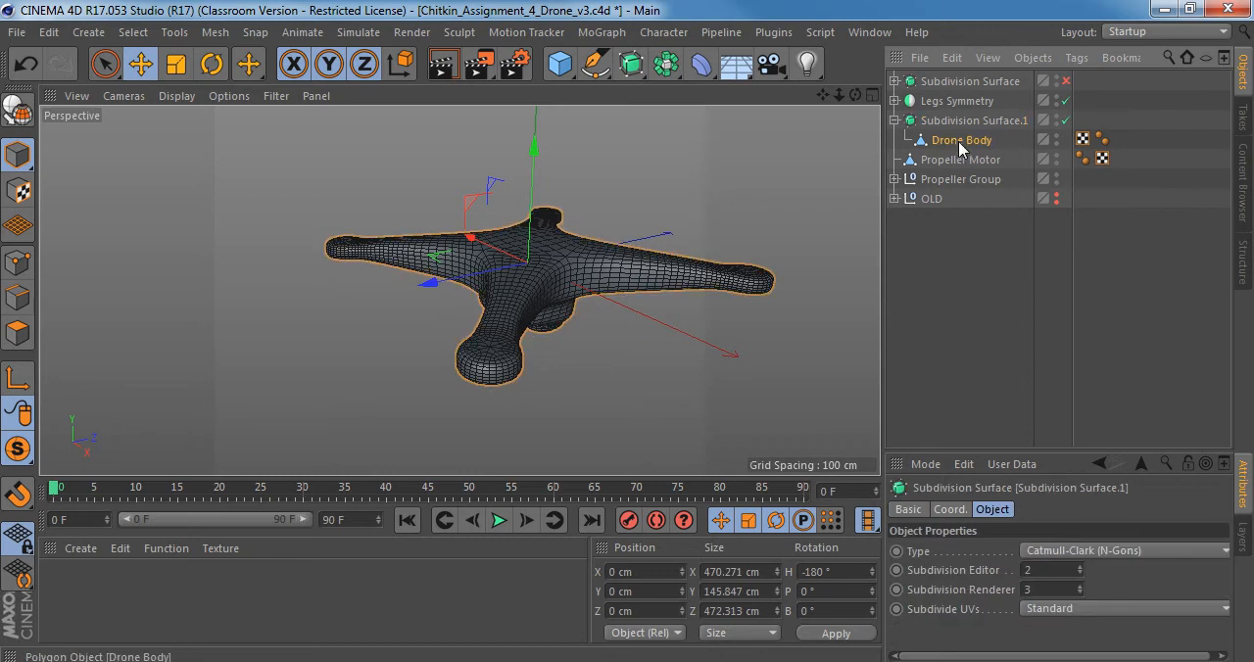
click(960, 142)
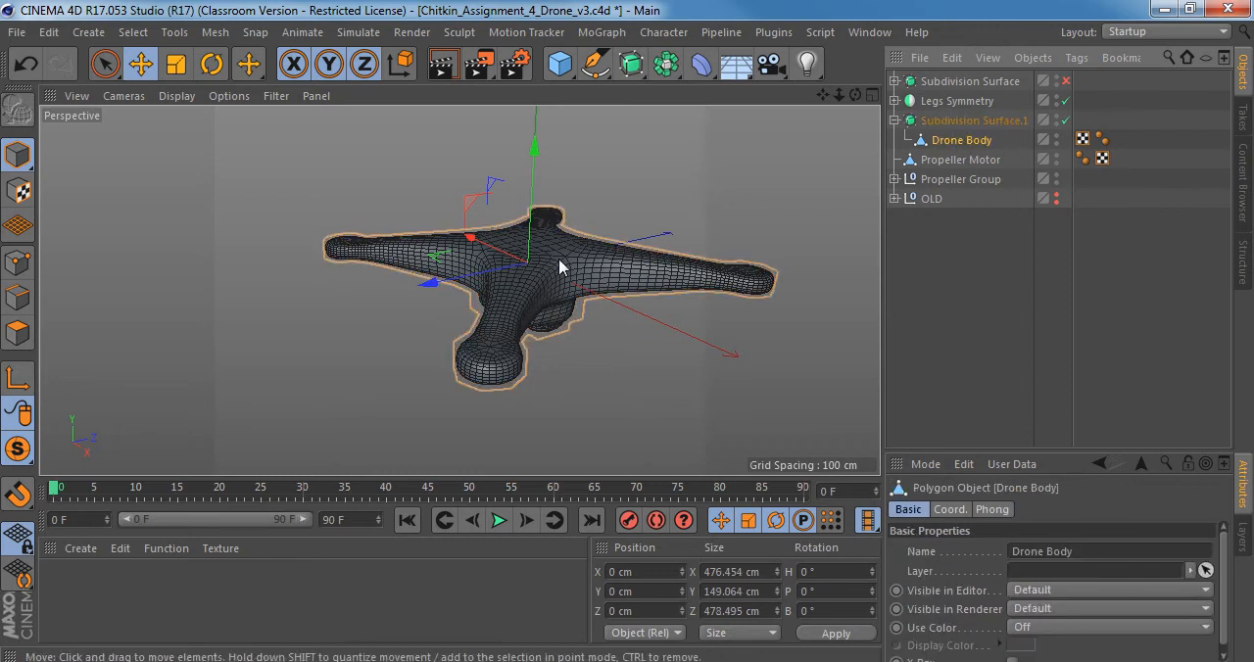
key(n)
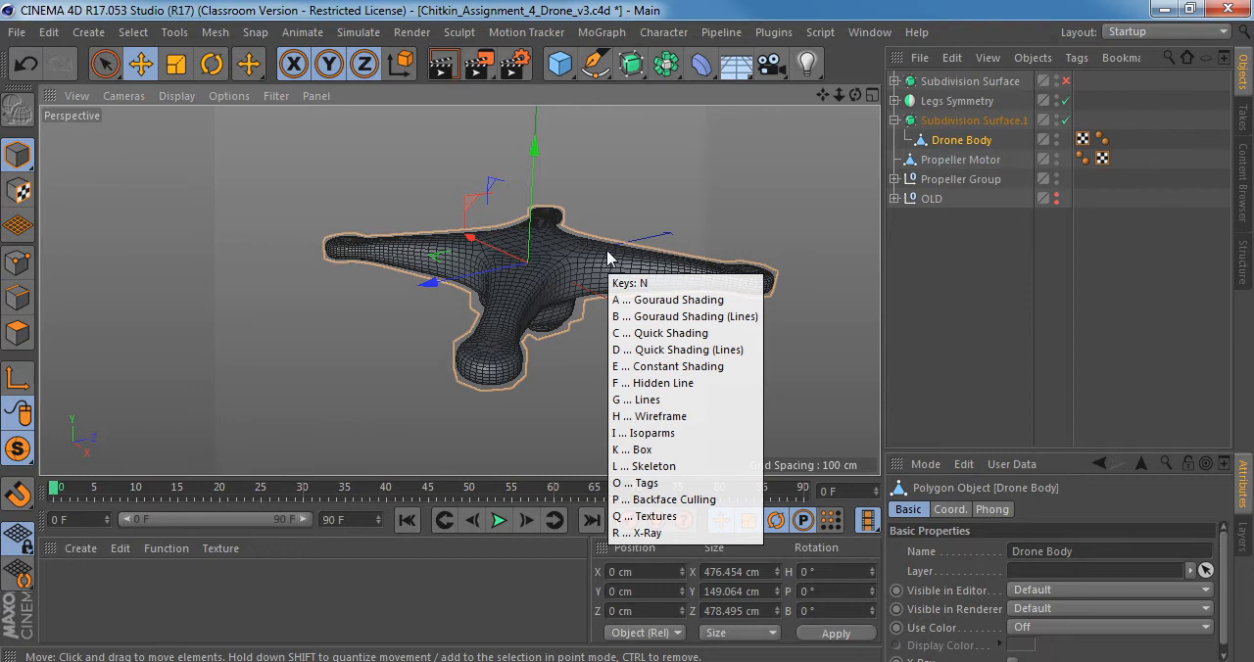
key(a)
scroll(598, 255, up, 3)
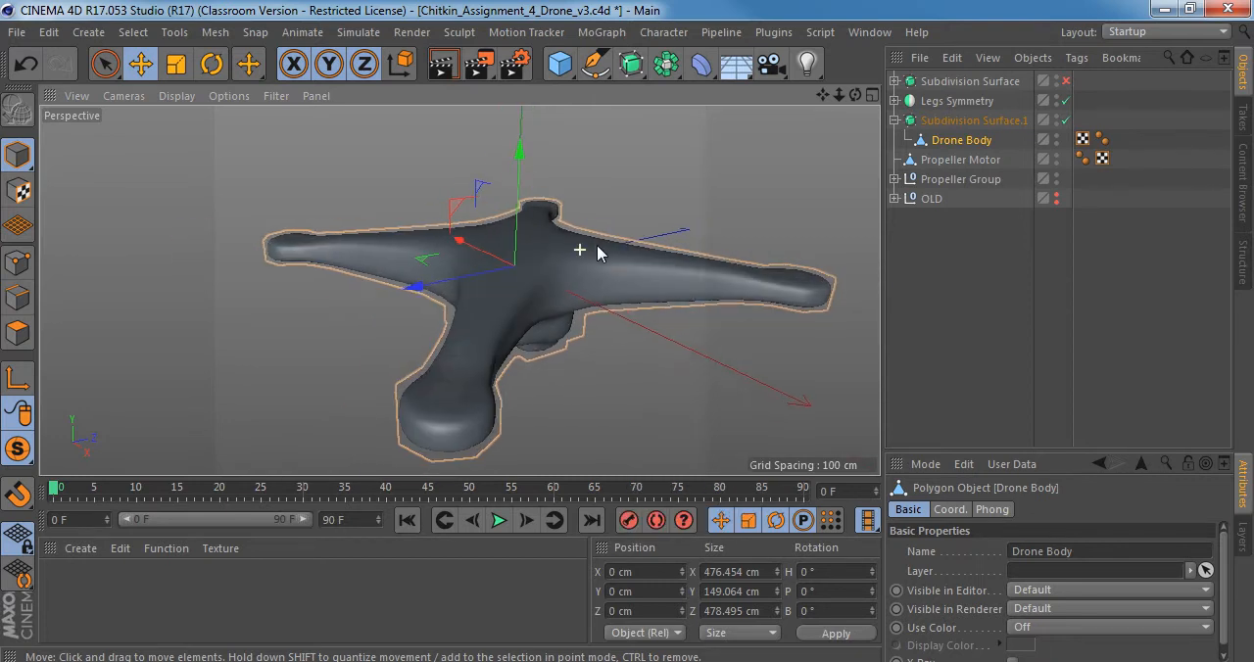
Show the mesh lines in the perspective view with Gouraud Shading (Lines).
key(n)
key(b)
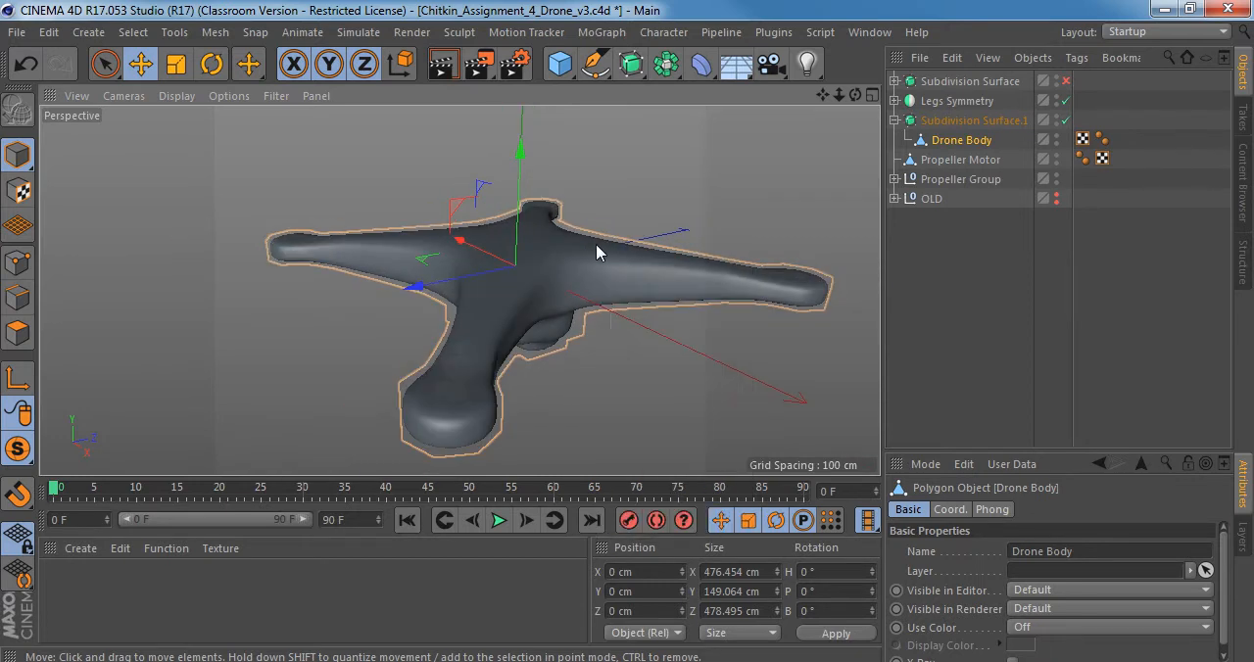
key(n)
key(b)
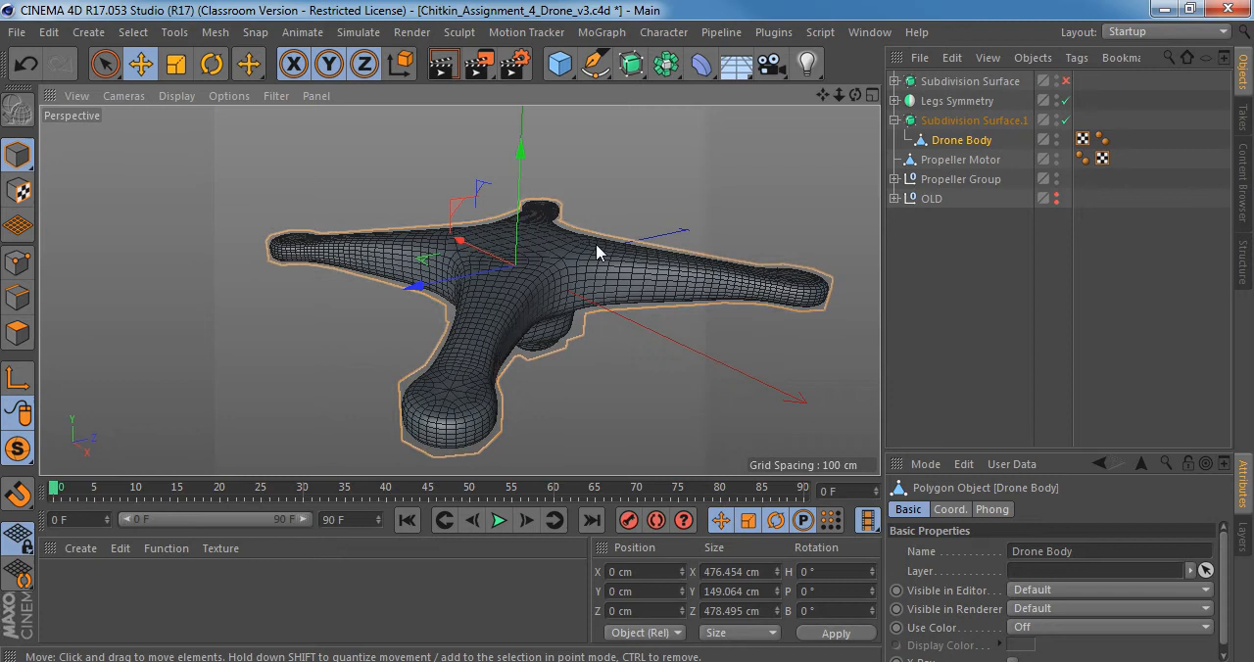
Set the perspective view's display mode back to Gouraud Shading without lines.
click(177, 95)
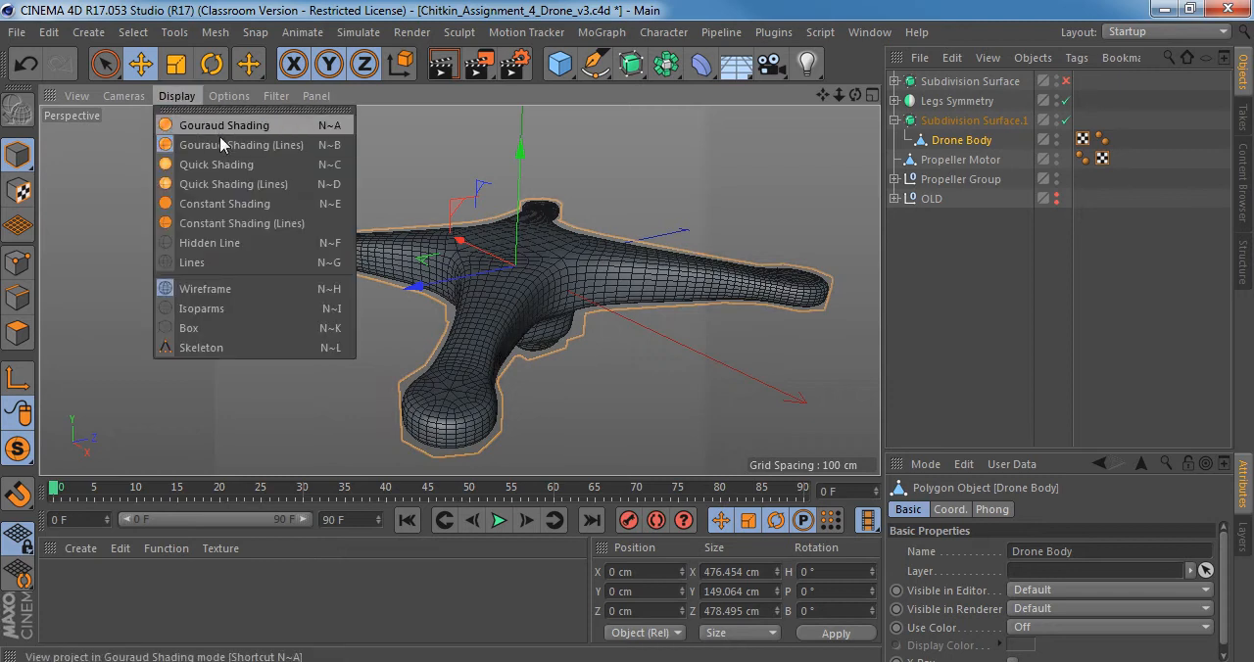
click(222, 128)
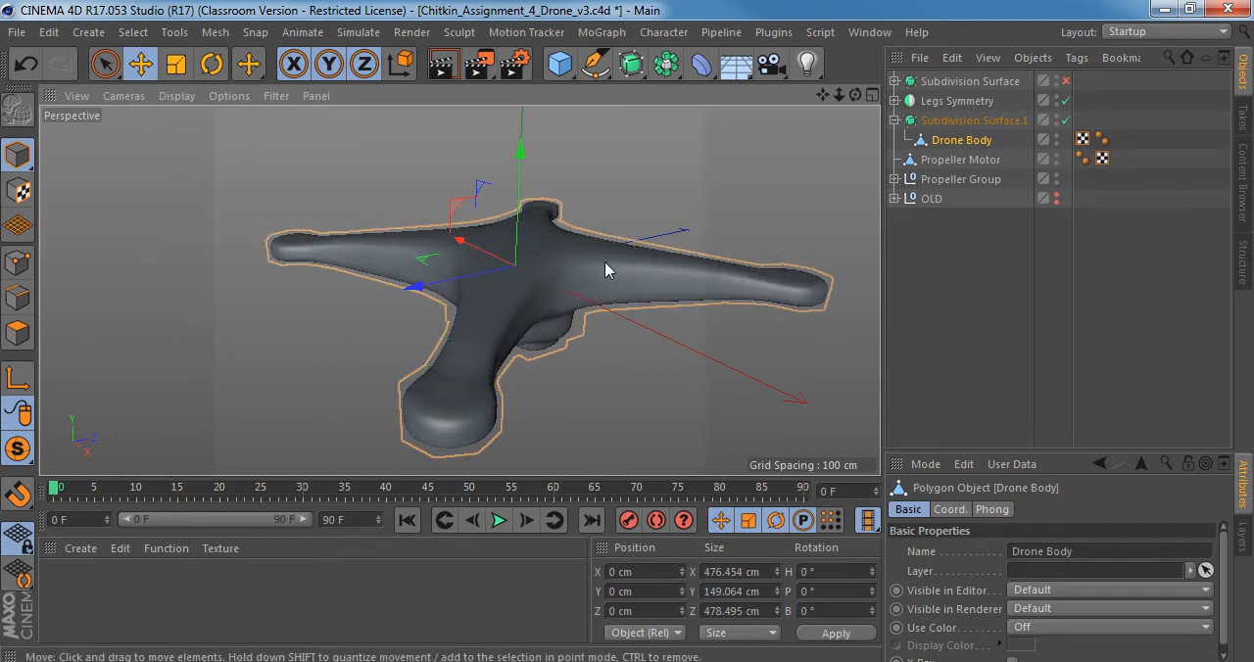
View the smoothed drone body from the front and compare its upper contour with the side_view.jpg reference photo.
alt+drag(606, 270, 610, 238)
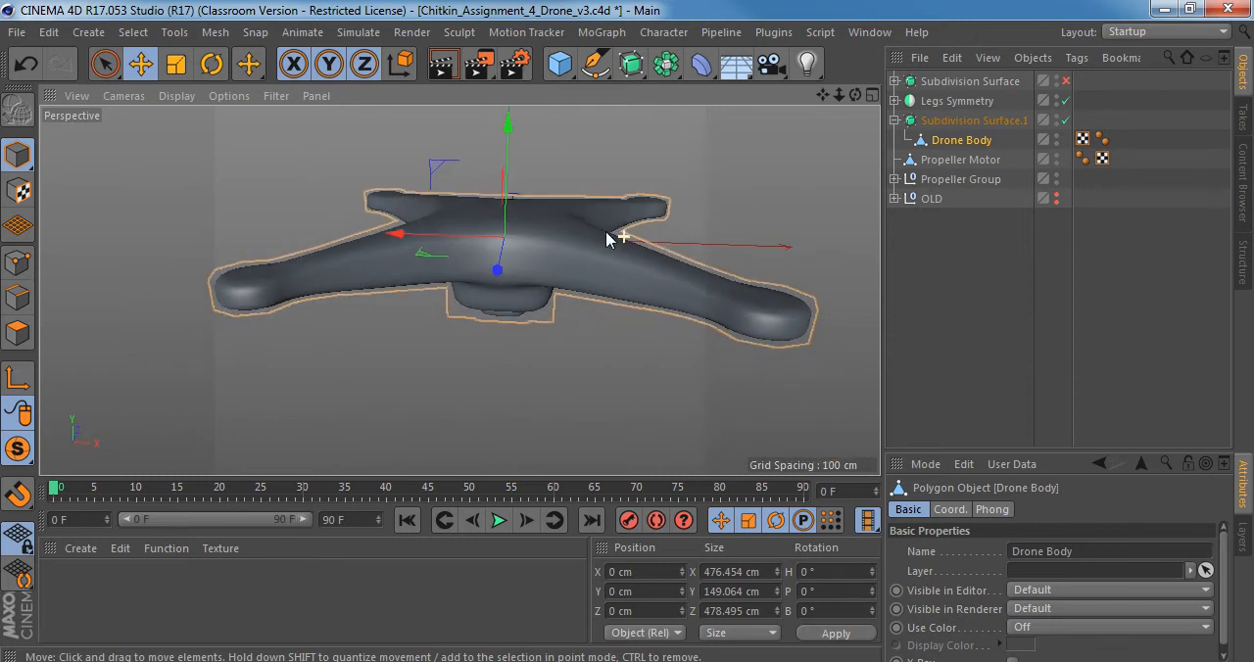
click(345, 661)
scroll(622, 325, down, 2)
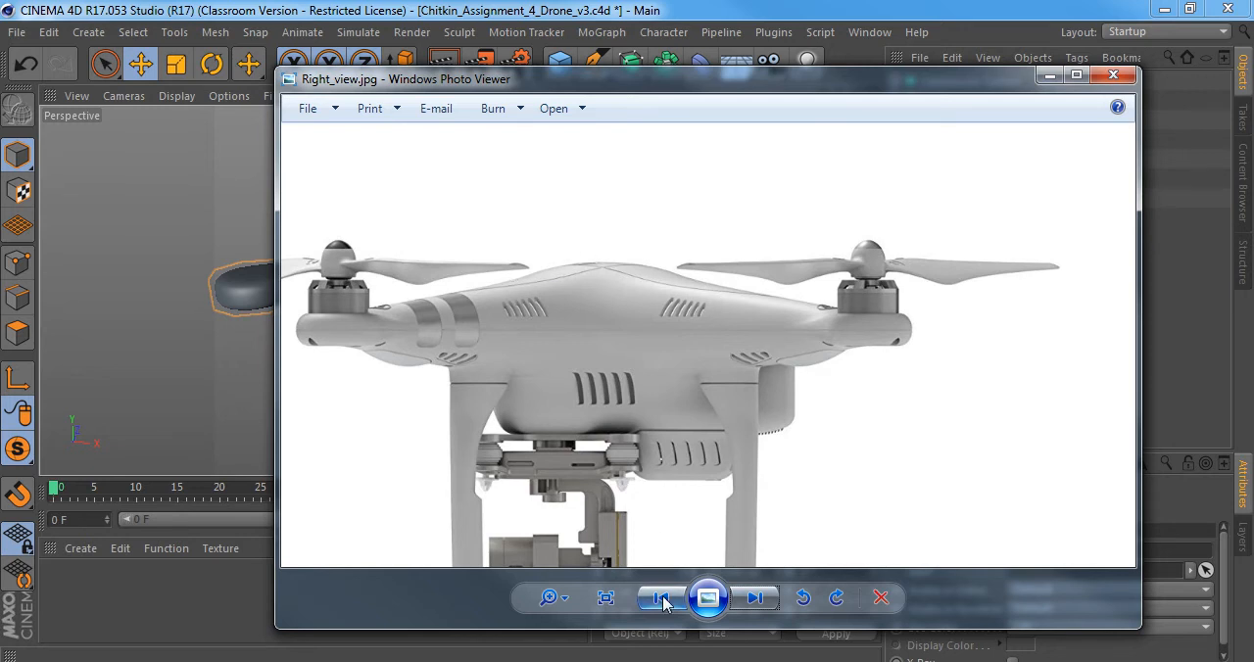
click(755, 598)
scroll(731, 323, up, 5)
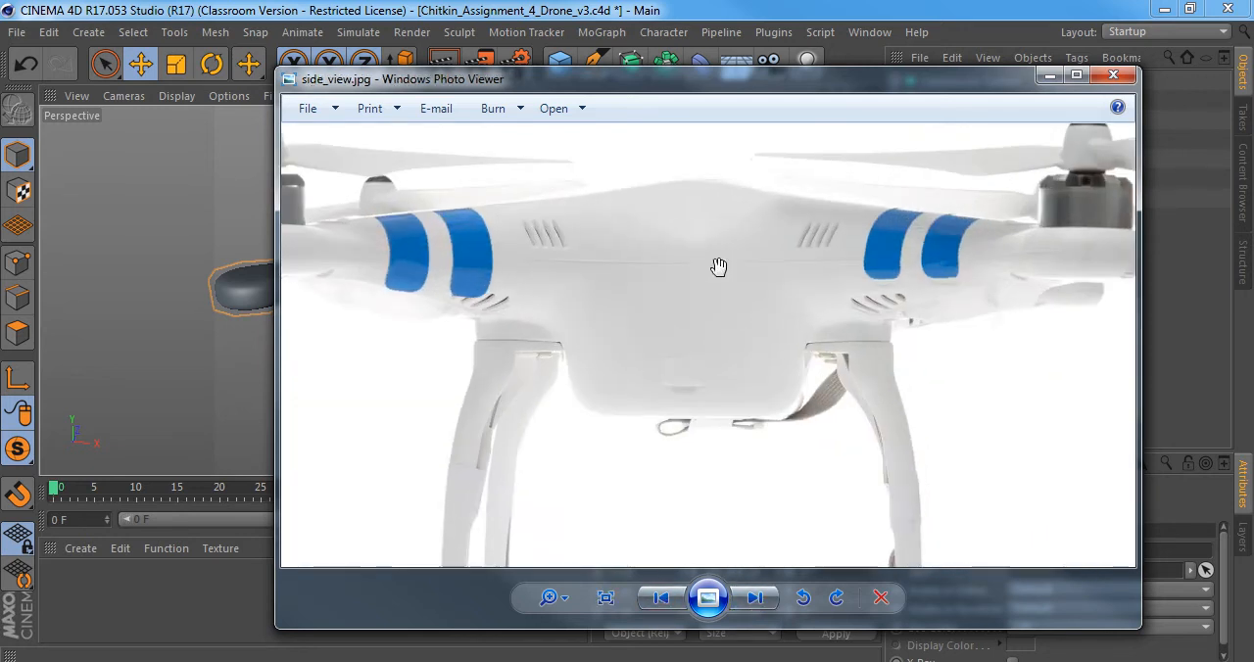
drag(711, 231, 695, 295)
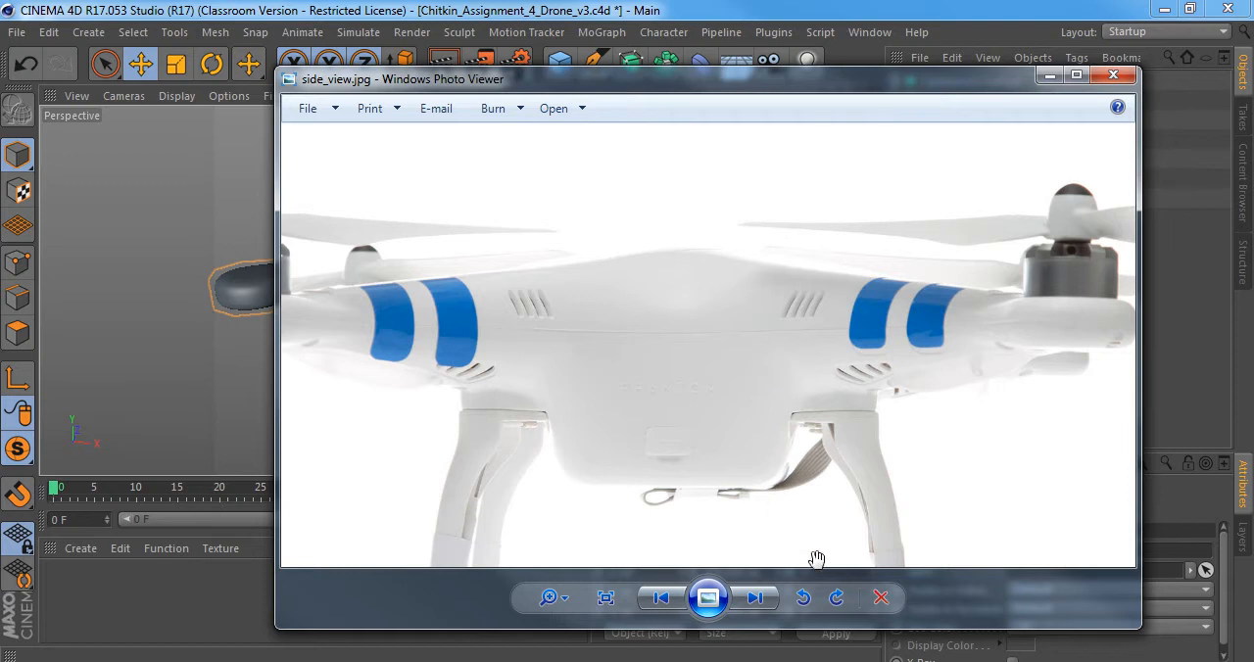
click(754, 597)
click(662, 598)
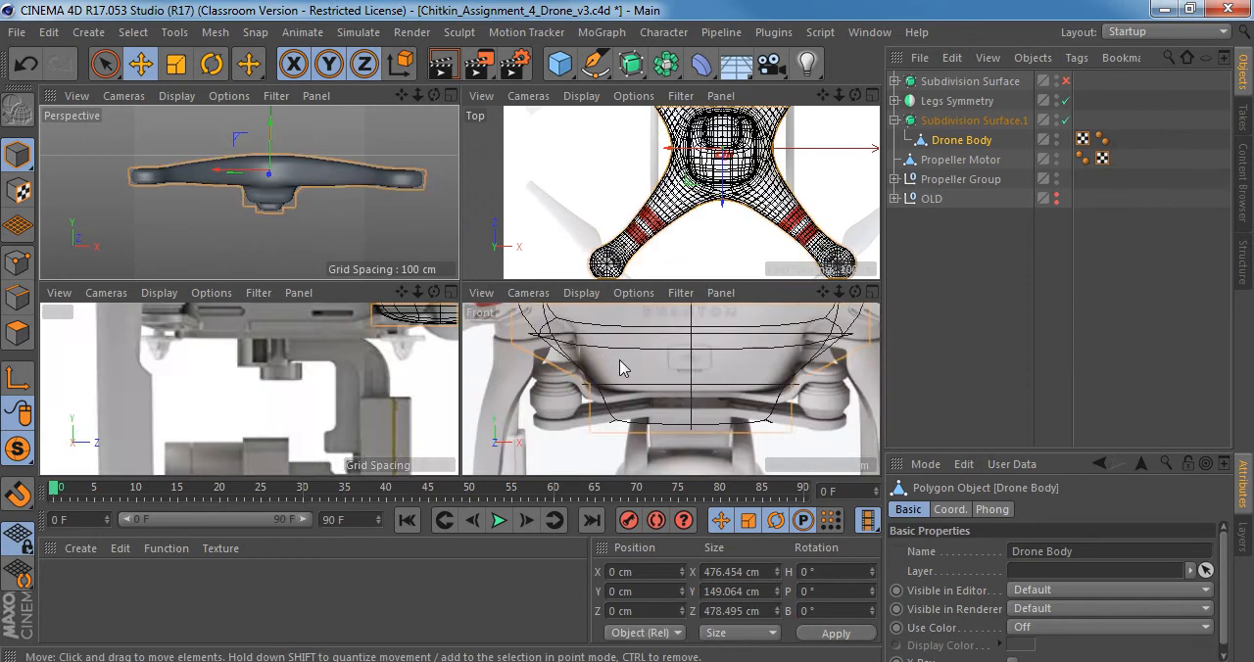
Maximize the Front view on the drone body and display it with Gouraud Shading over the reference image.
middle_click(638, 383)
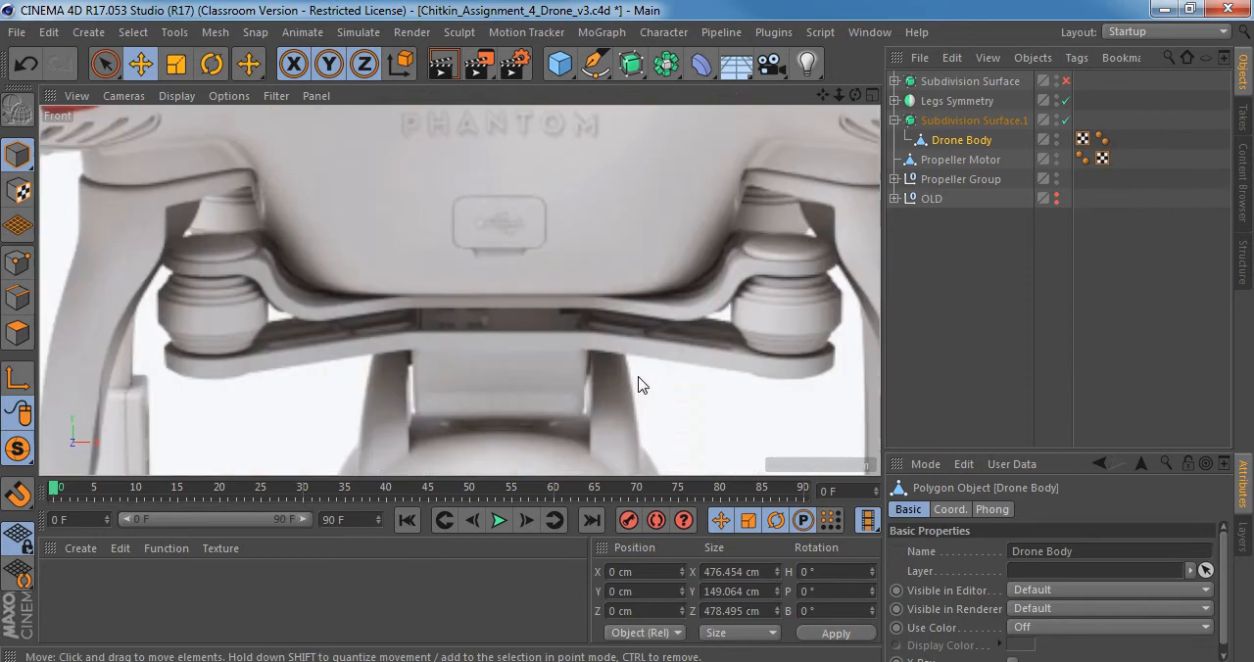
scroll(511, 257, down, 2)
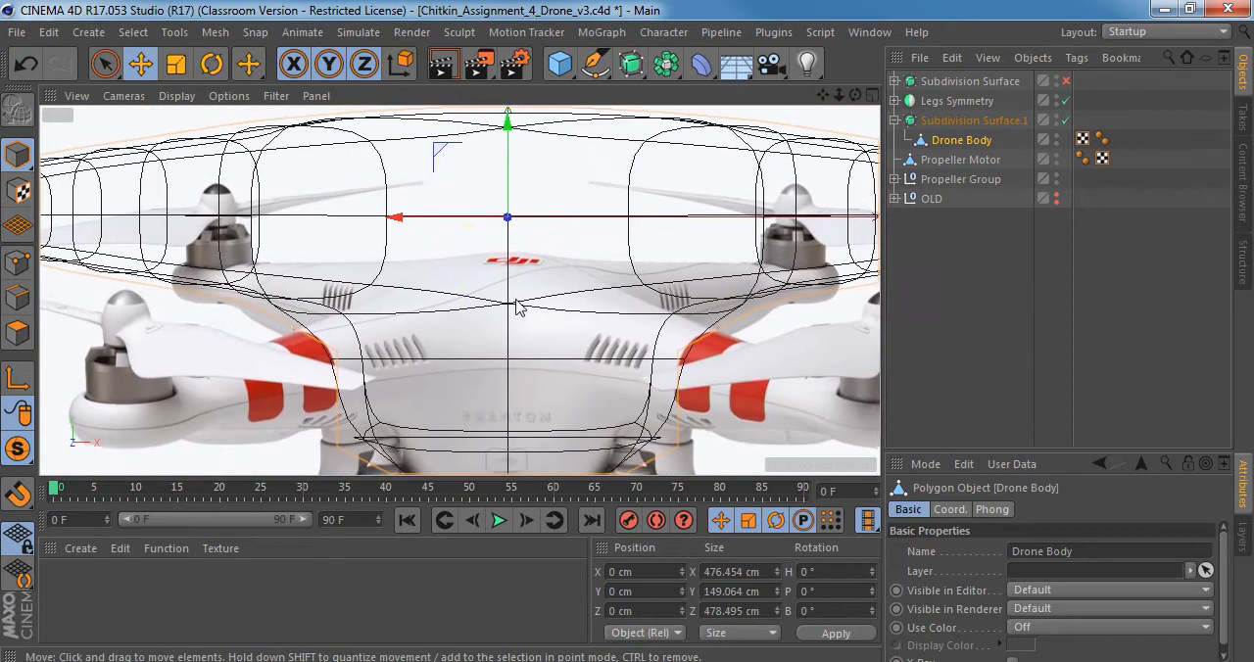
scroll(520, 314, down, 2)
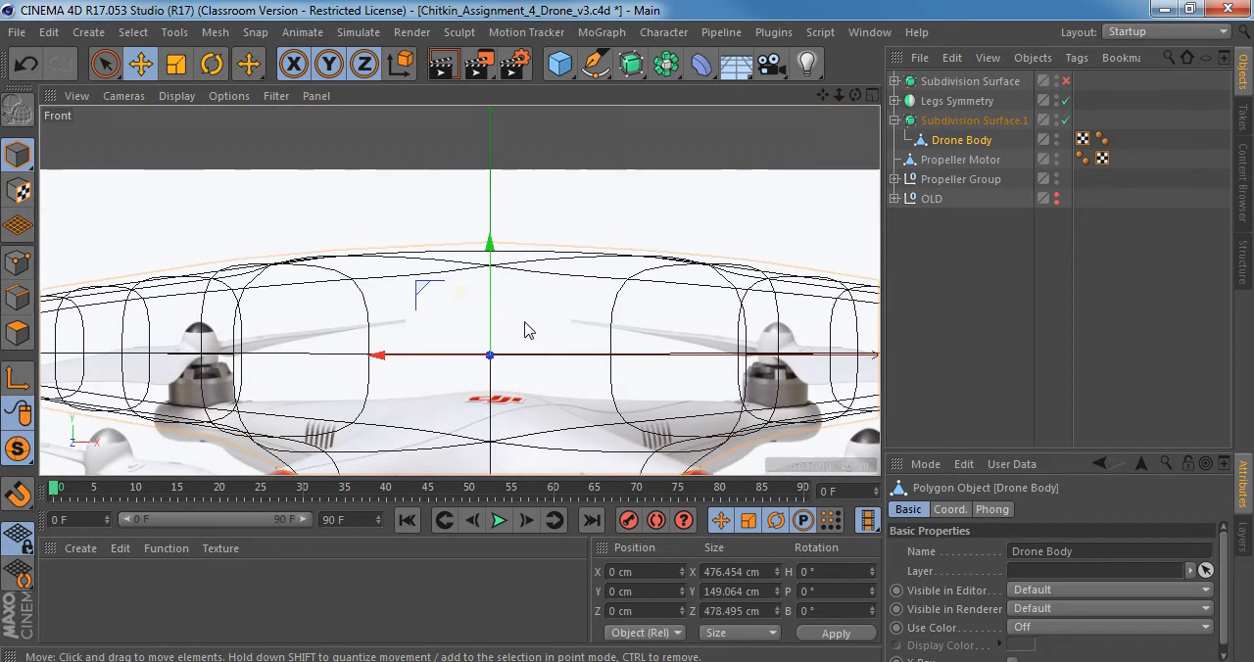
click(177, 95)
click(188, 115)
alt+middle_drag(493, 287, 494, 272)
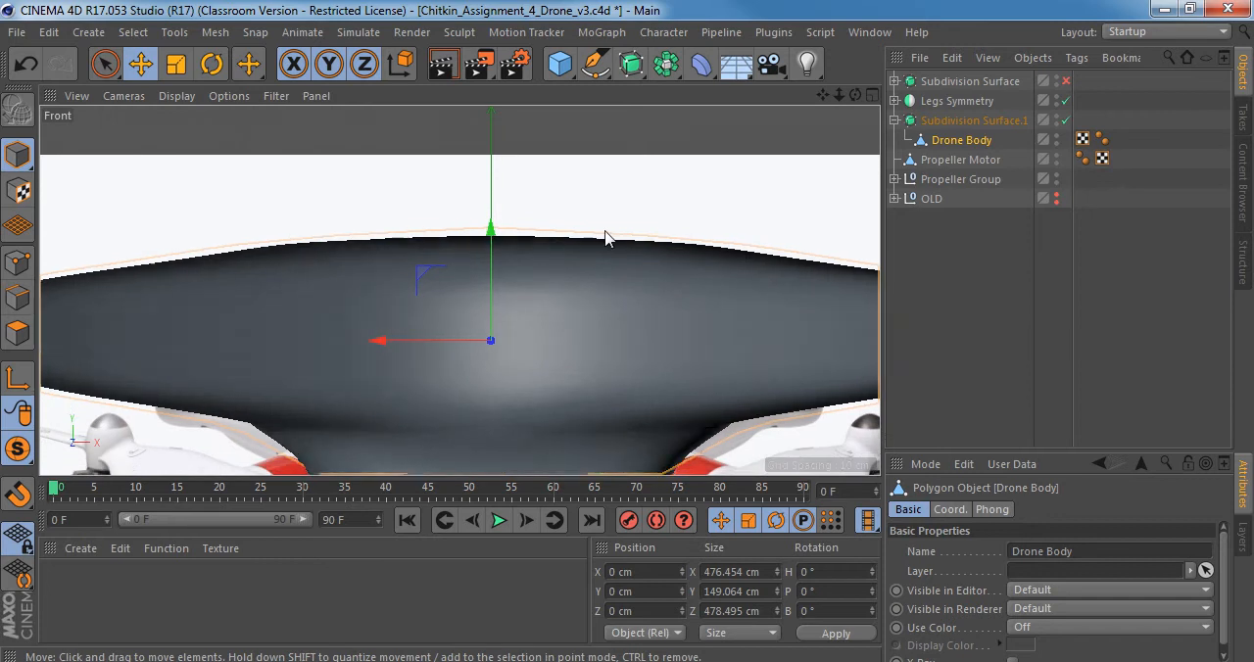
Return to the perspective view, enter Point mode on the Drone Body and turn its Subdivision Surface off.
middle_click(397, 324)
middle_click(301, 202)
click(17, 263)
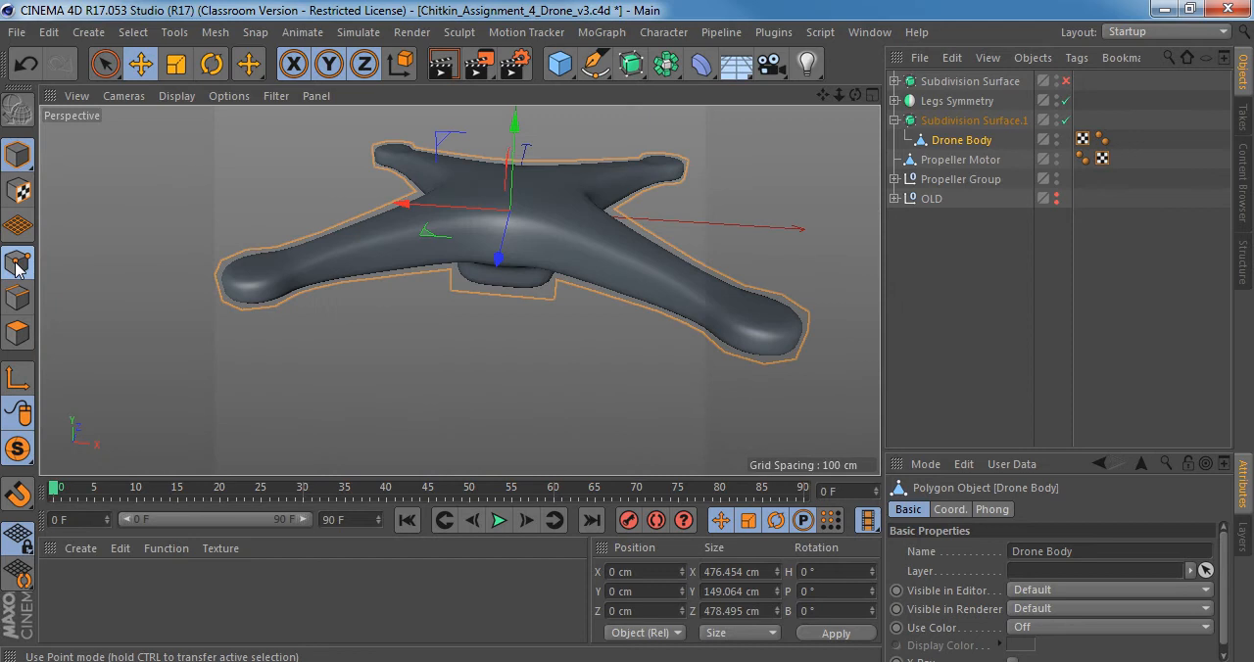
scroll(504, 324, up, 5)
key(q)
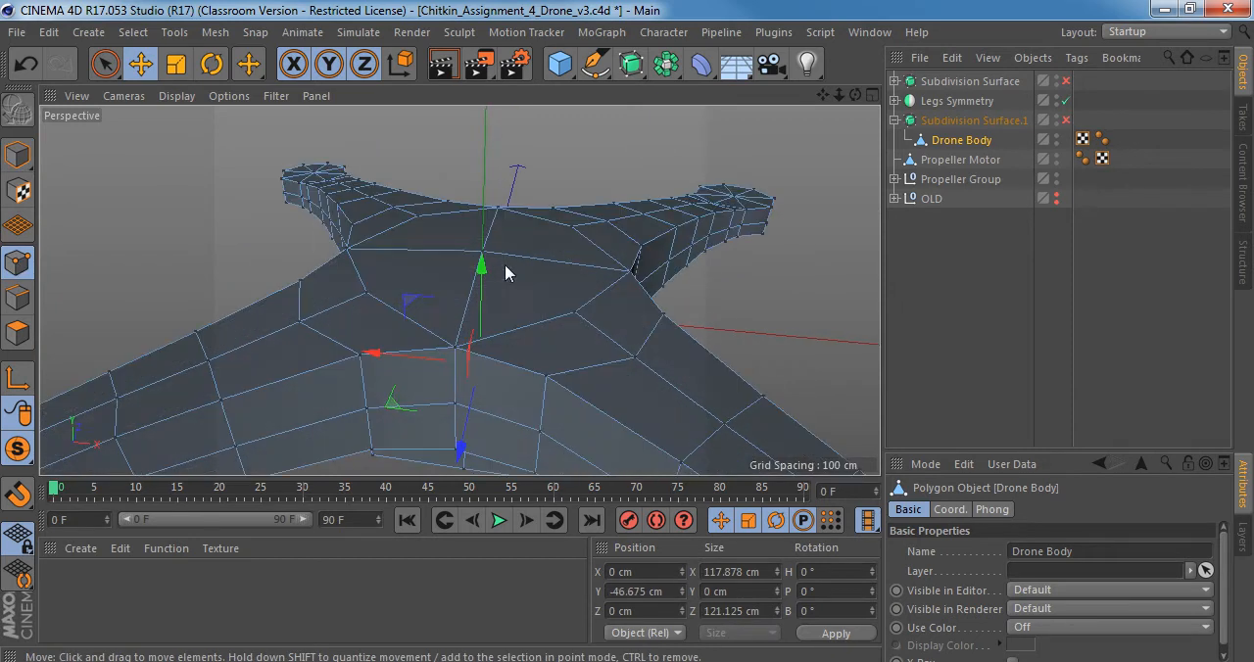
Activate Live Selection and enlarge its radius to 16.
key(9)
alt+drag(524, 275, 565, 298)
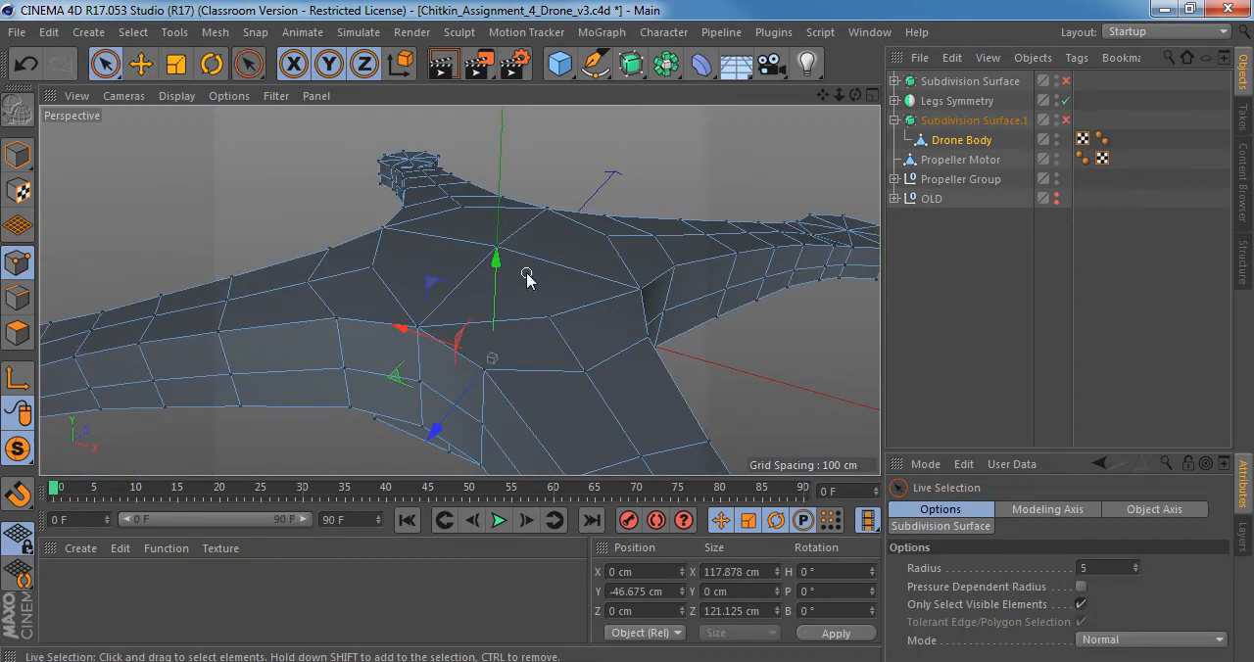
middle_drag(529, 270, 542, 269)
Toggle Subdivision Surface.1 on and off to compare the Drone Body's control cage with the smoothed shape.
key(q)
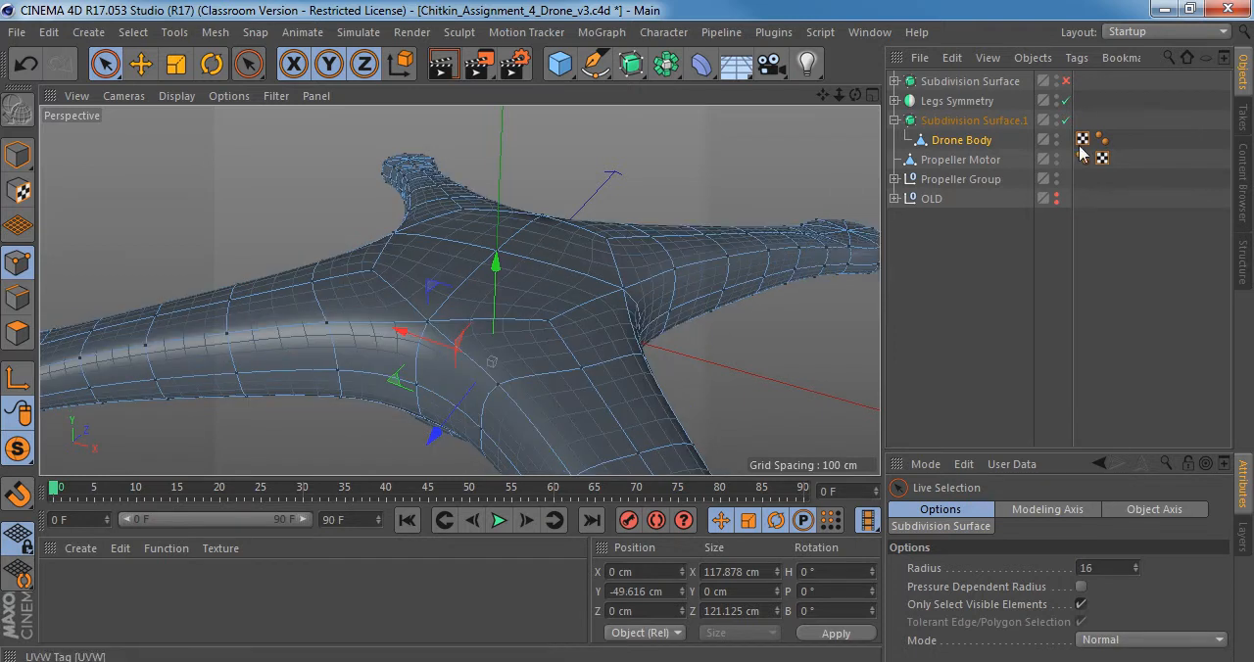
click(955, 121)
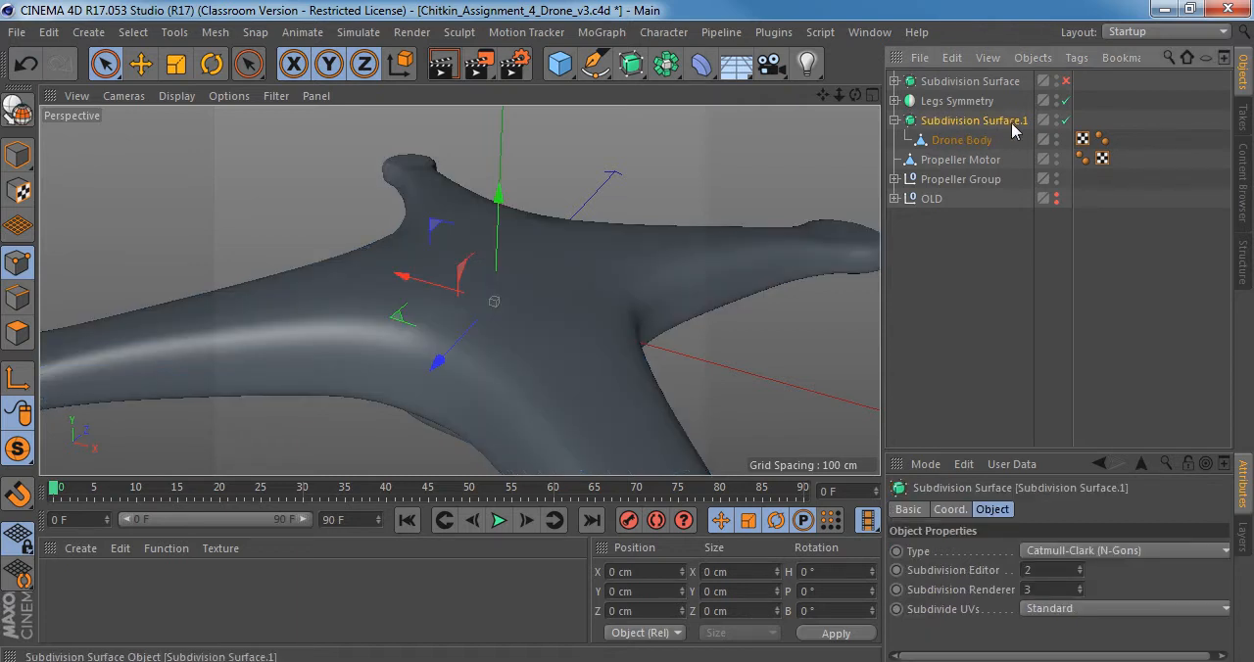
click(964, 141)
key(q)
key(q)
key(q)
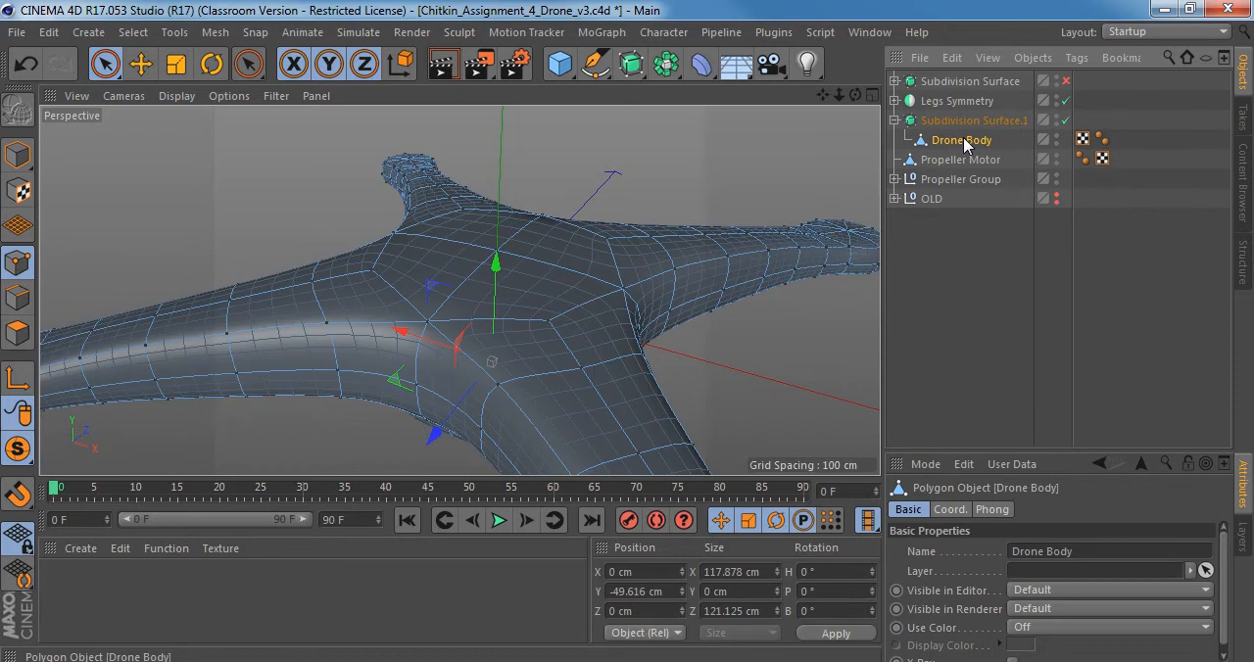
key(q)
key(q)
key(q)
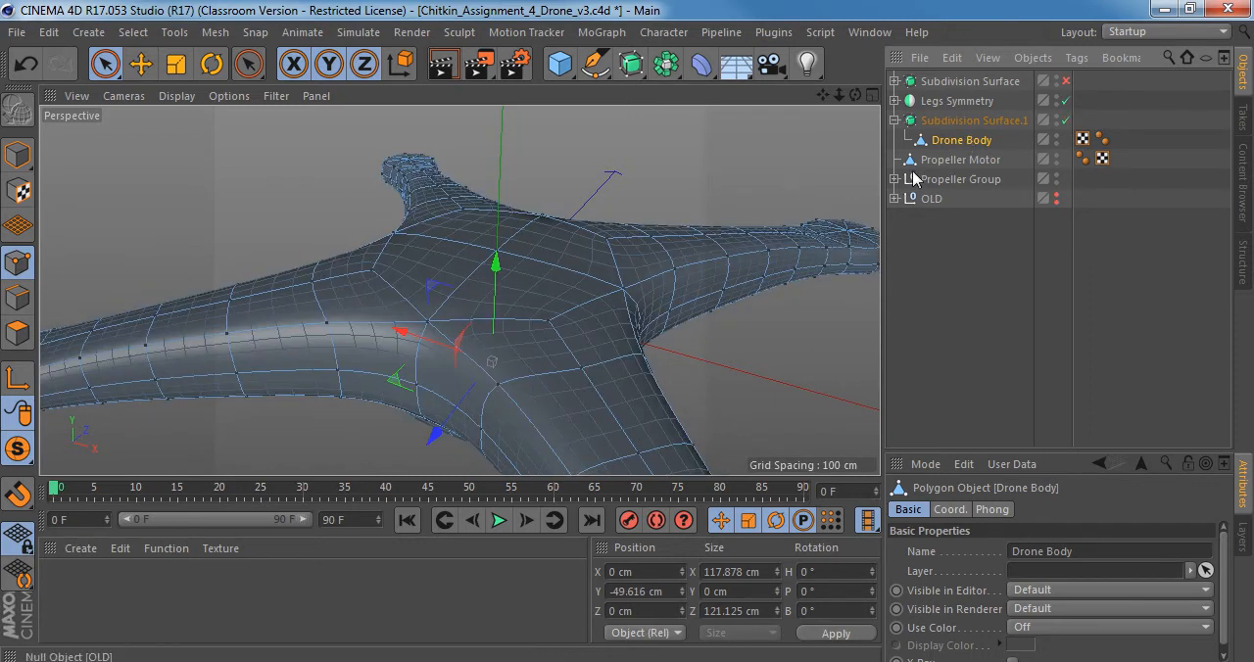
Raise the Drone Body's top centre point to about Y 39.8 cm in the Front view, with the smoothing turned back on.
alt+drag(569, 265, 486, 256)
click(530, 265)
click(506, 269)
key(q)
middle_click(538, 299)
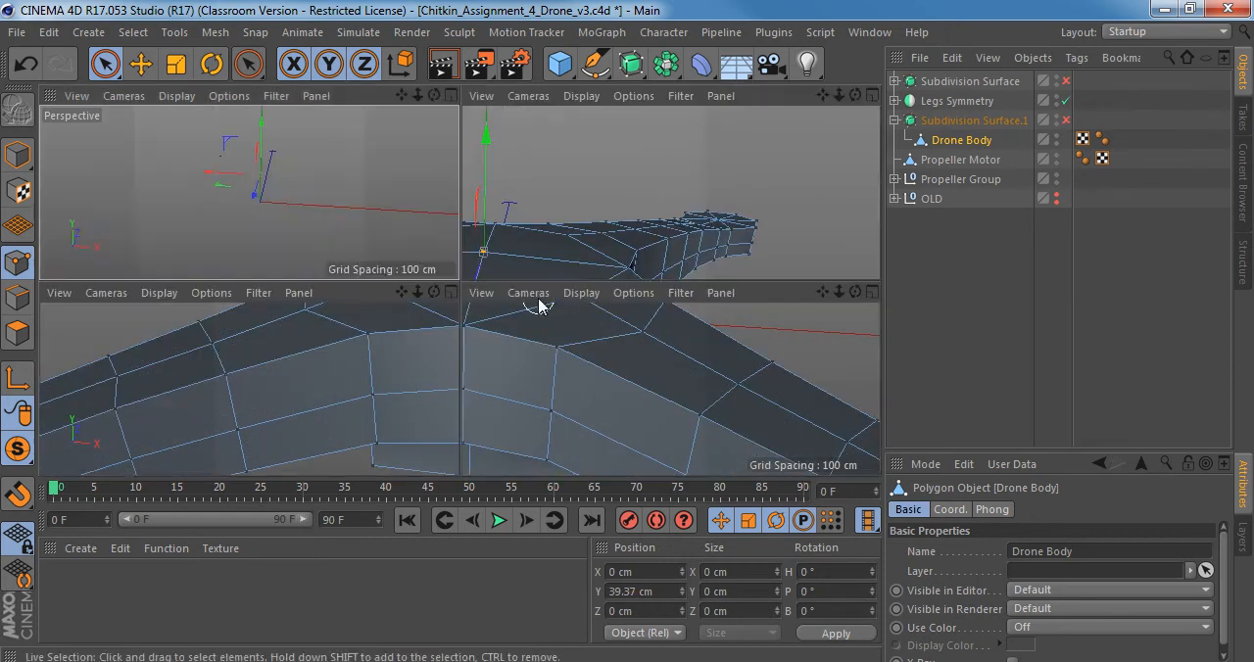
alt+middle_drag(674, 351, 673, 350)
middle_click(673, 350)
scroll(510, 235, up, 5)
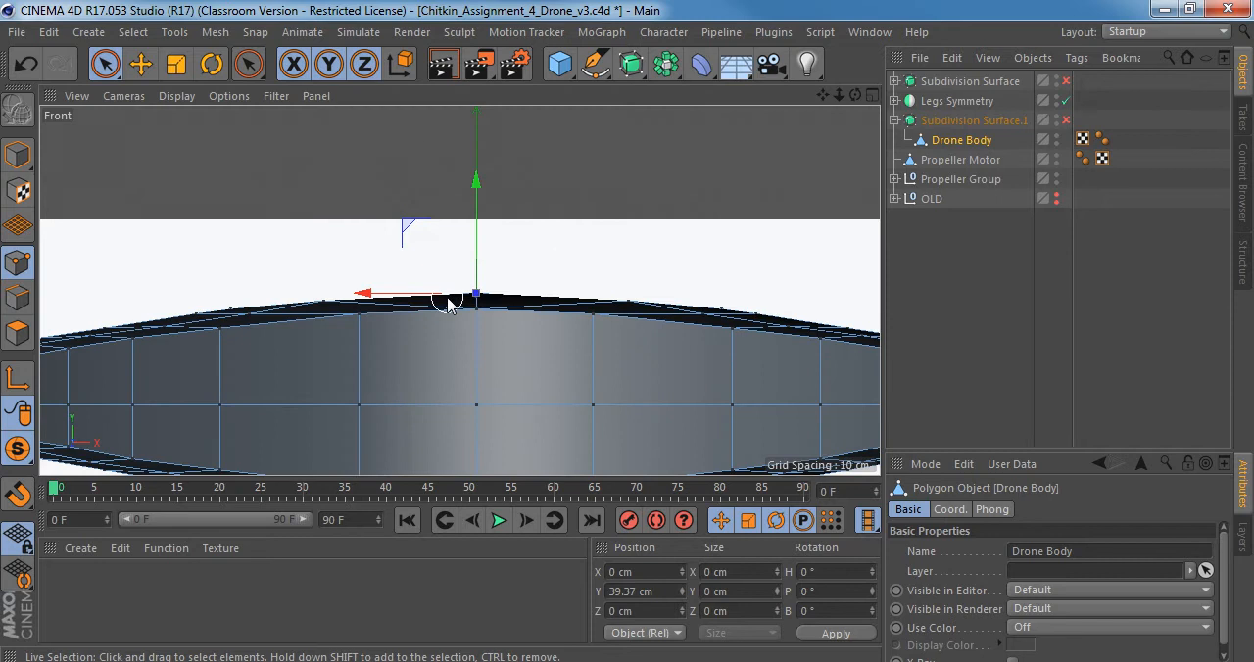
key(q)
mouse_move(502, 216)
mouse_down()
mouse_move(509, 178)
mouse_move(509, 193)
mouse_up()
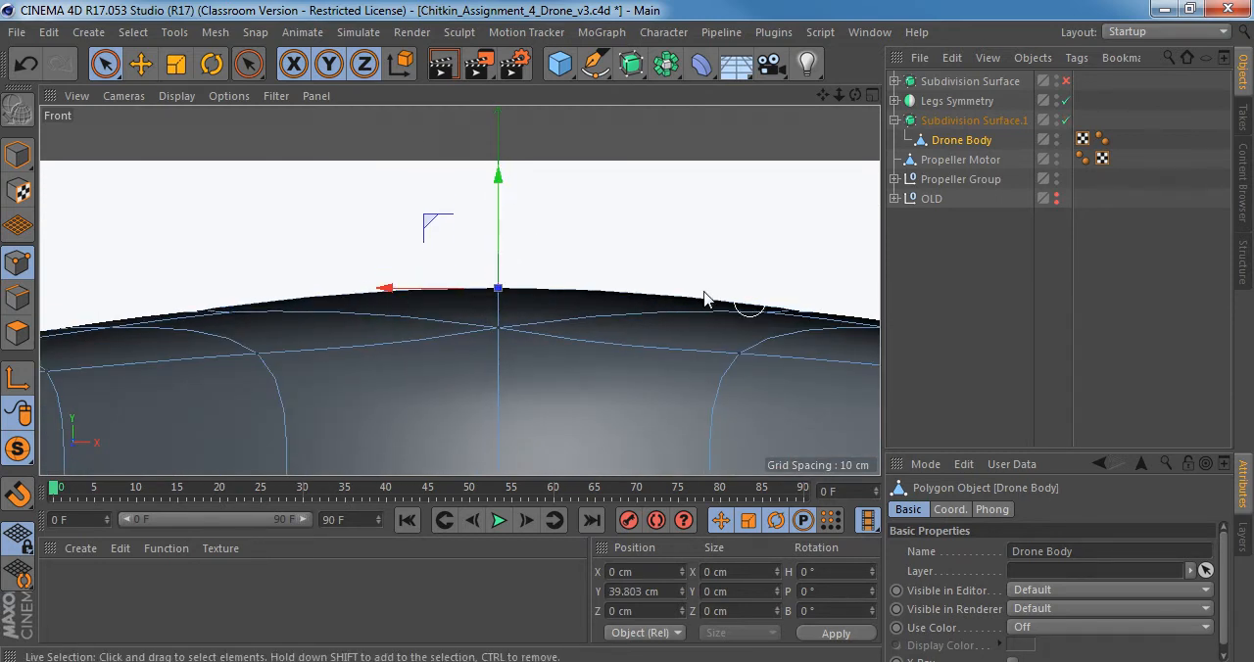
scroll(595, 326, down, 4)
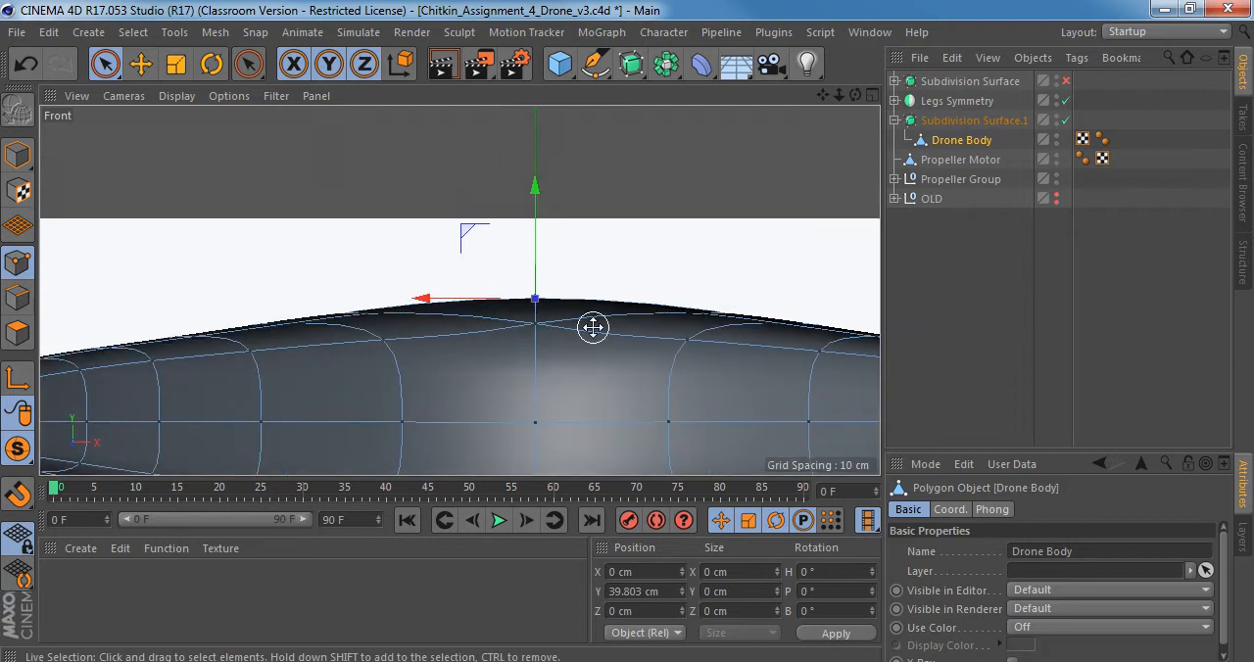
Turn the smoothing off in the perspective view and shift a point on the upper surface near an arm's base slightly along X.
middle_click(593, 327)
middle_click(287, 174)
key(q)
alt+drag(513, 255, 477, 283)
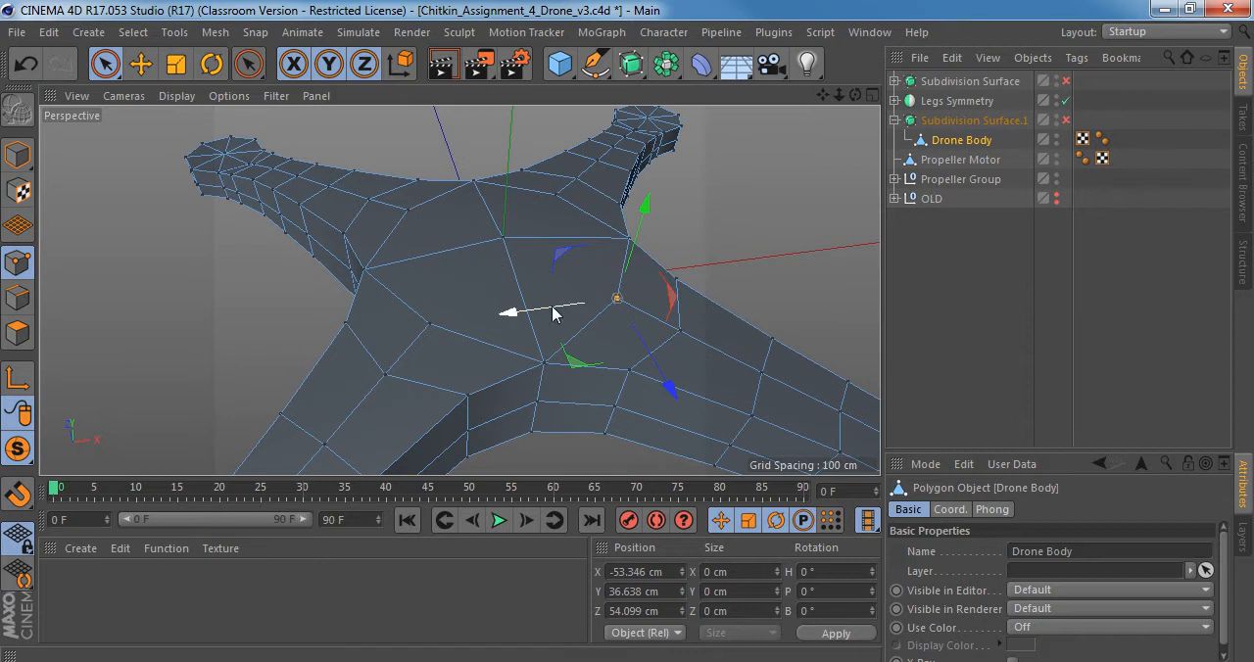
mouse_move(513, 312)
alt+mouse_down()
mouse_move(527, 257)
mouse_move(399, 278)
mouse_move(493, 356)
mouse_move(520, 312)
alt+mouse_up()
Try lowering the two upper edge points at the arm's base to about Y 24.7 cm, and undo the moves.
alt+drag(416, 235, 503, 147)
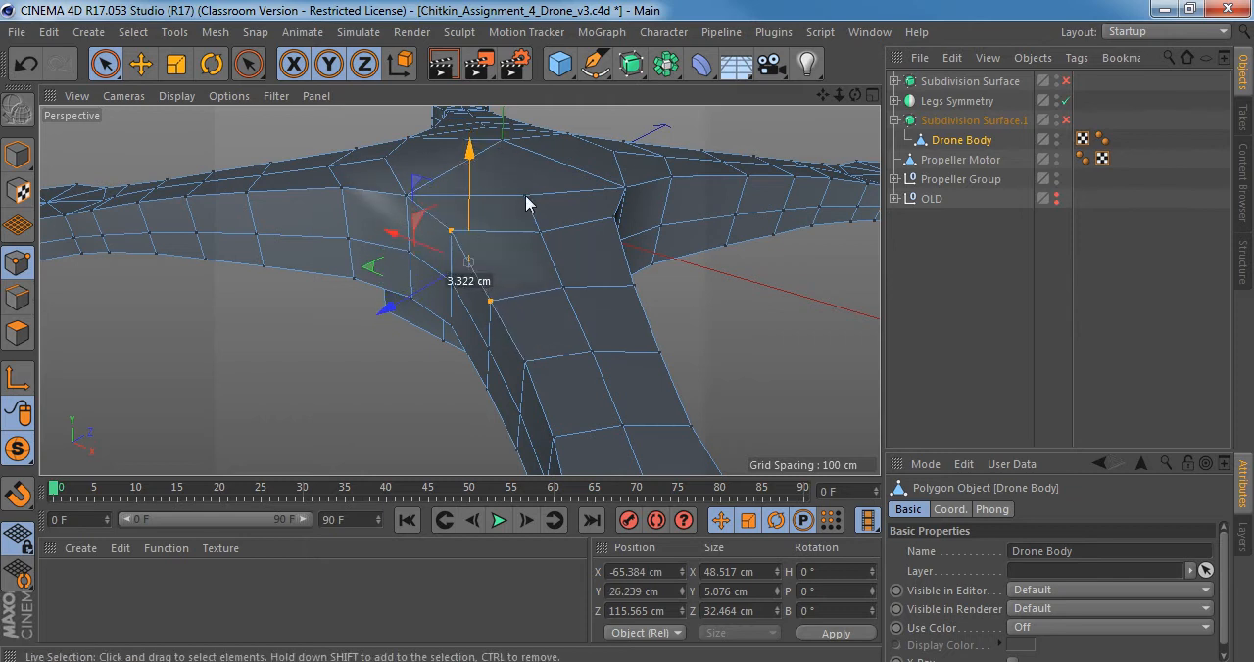
alt+drag(532, 249, 454, 210)
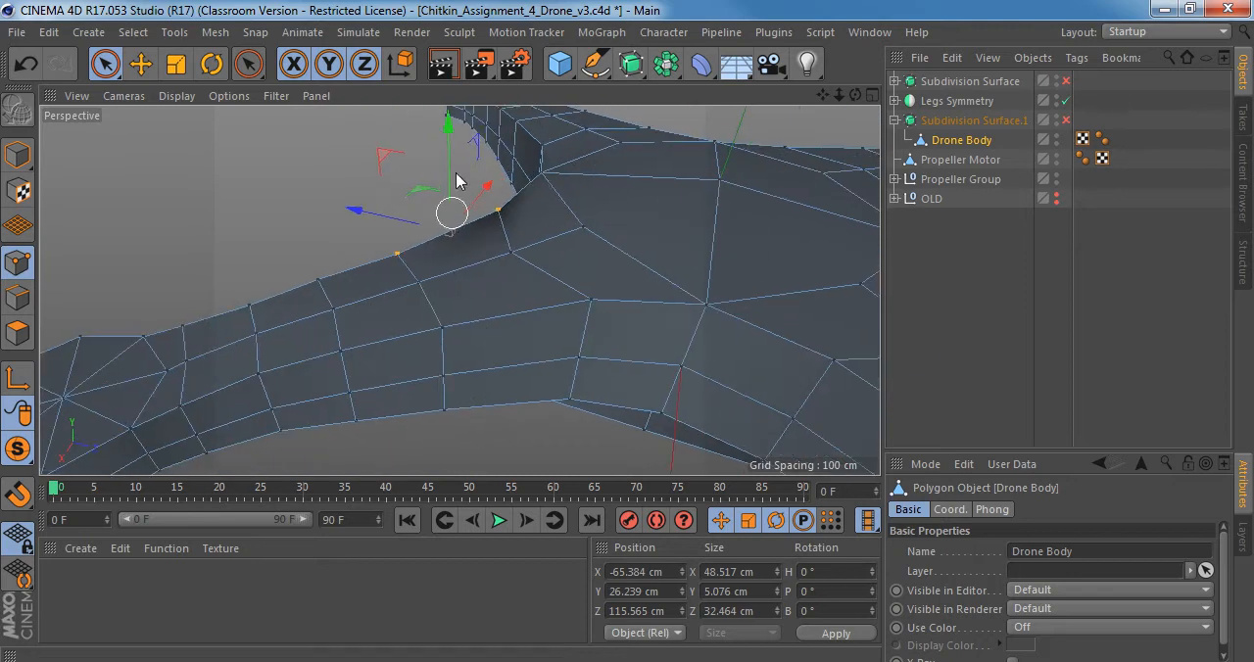
mouse_move(448, 117)
mouse_down()
mouse_move(463, 144)
mouse_move(464, 123)
mouse_up()
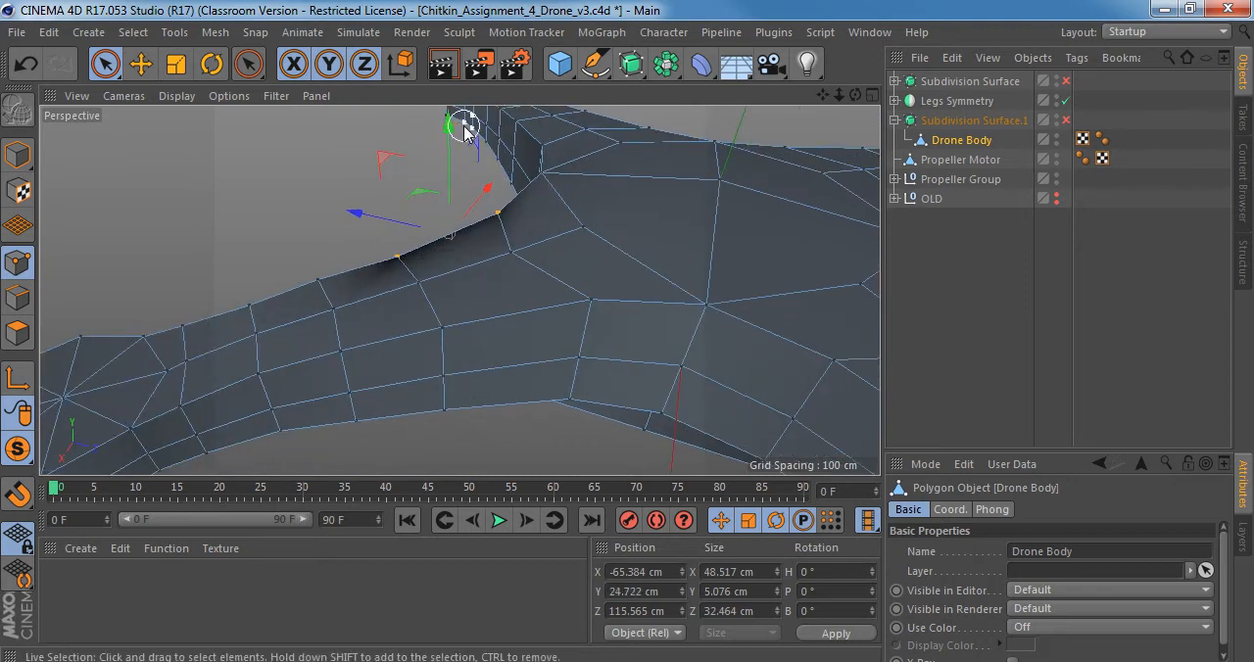
key(ctrl+z)
key(ctrl+z)
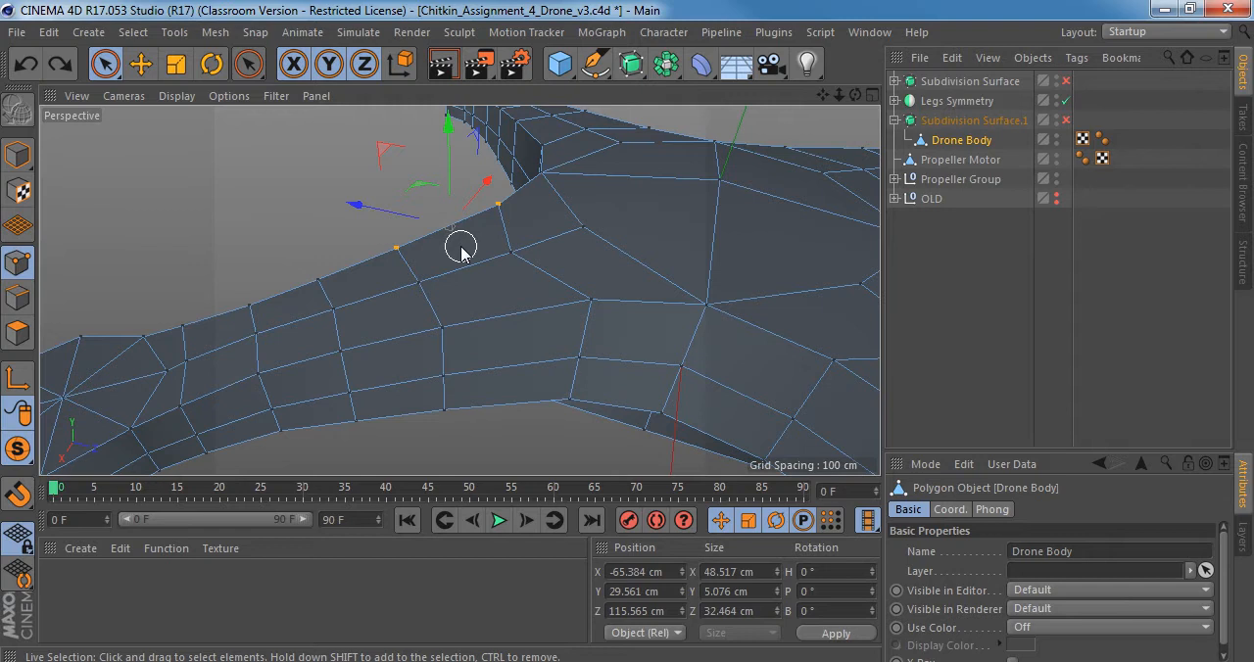
Try pulling the two arm-base edge points far down to about Y -10.3 cm, and undo the moves.
alt+drag(461, 250, 558, 313)
drag(500, 174, 504, 284)
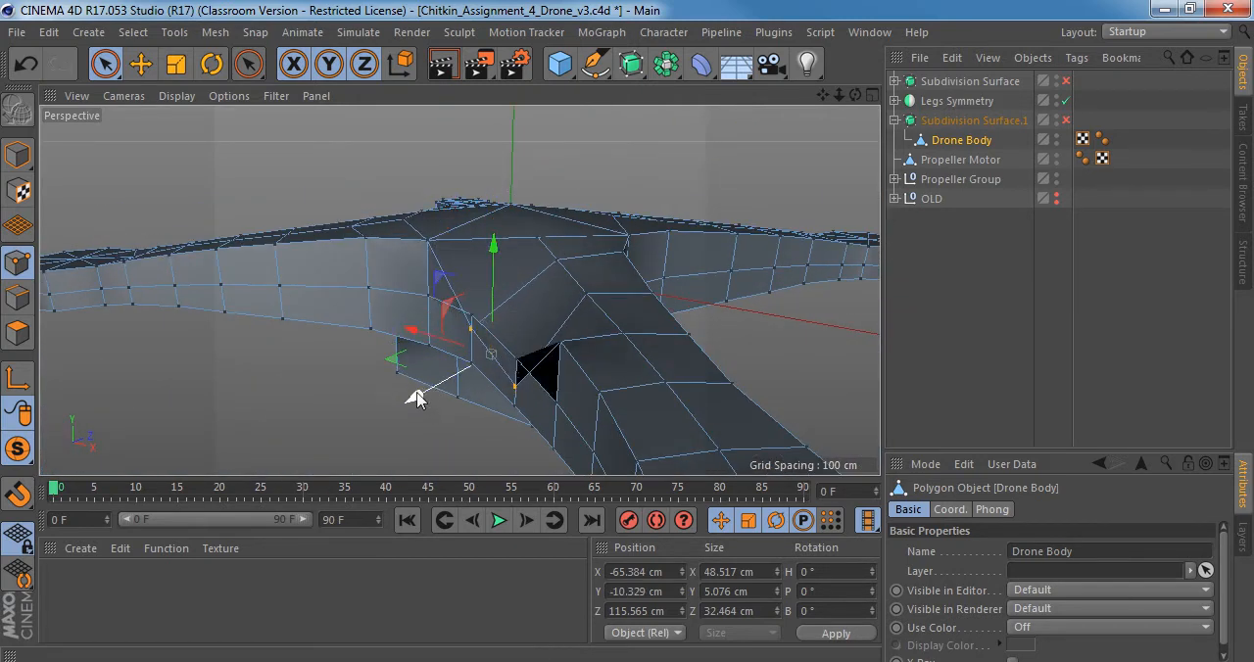
drag(414, 395, 484, 317)
key(ctrl+z)
key(ctrl+z)
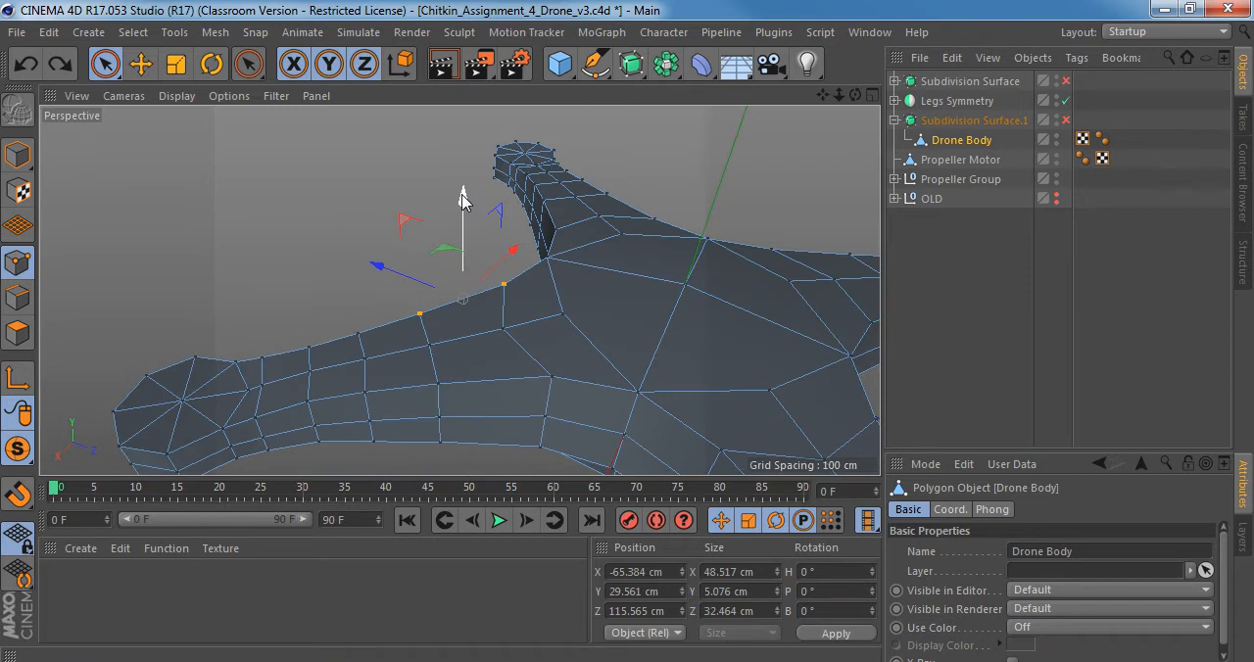
Lower the two selected edge points at the arm's base to about Y 24 cm and check the arm's shape.
drag(464, 198, 464, 204)
alt+drag(493, 336, 601, 326)
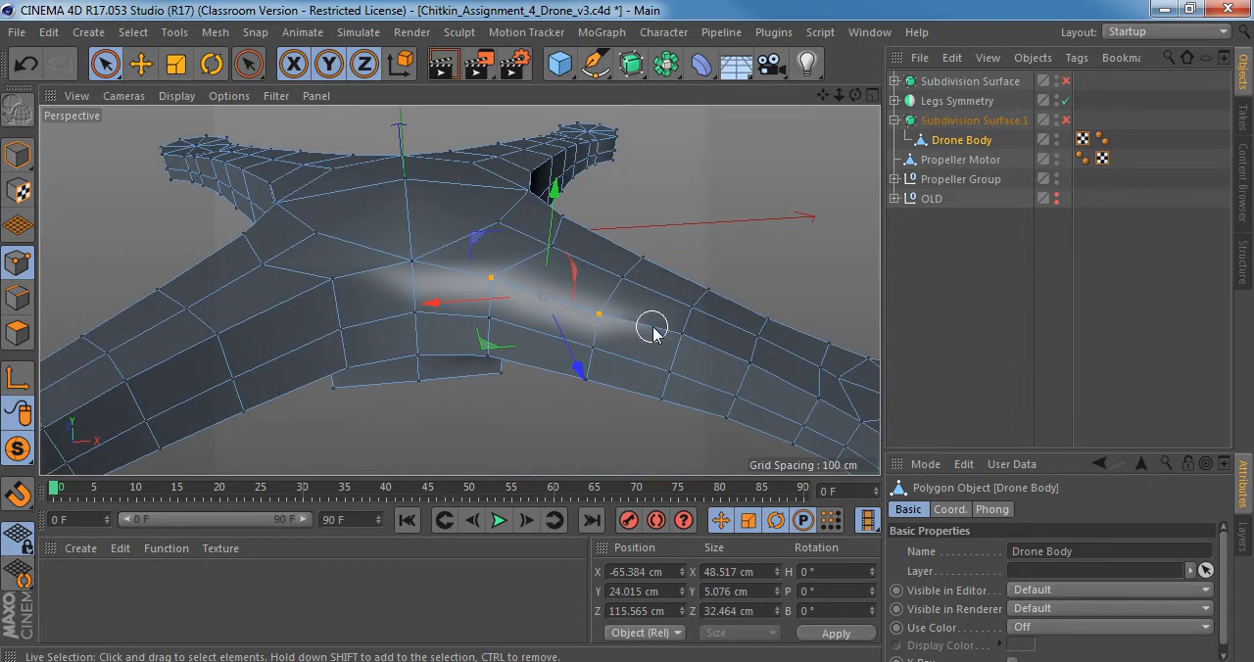
Undo the lowering of the two arm-base edge points and select the centre-line points along the top of all four arms.
mouse_move(678, 326)
alt+mouse_down()
mouse_move(434, 271)
mouse_move(561, 335)
mouse_move(621, 275)
mouse_move(588, 291)
alt+mouse_up()
key(ctrl+z)
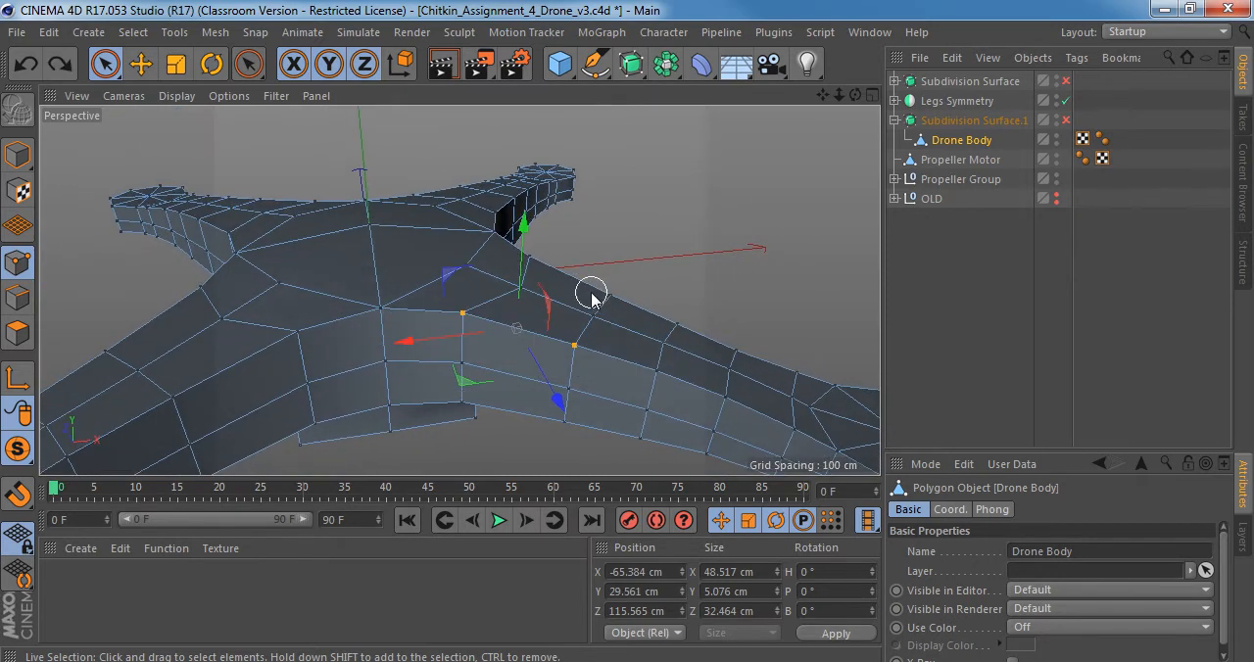
alt+drag(576, 338, 466, 242)
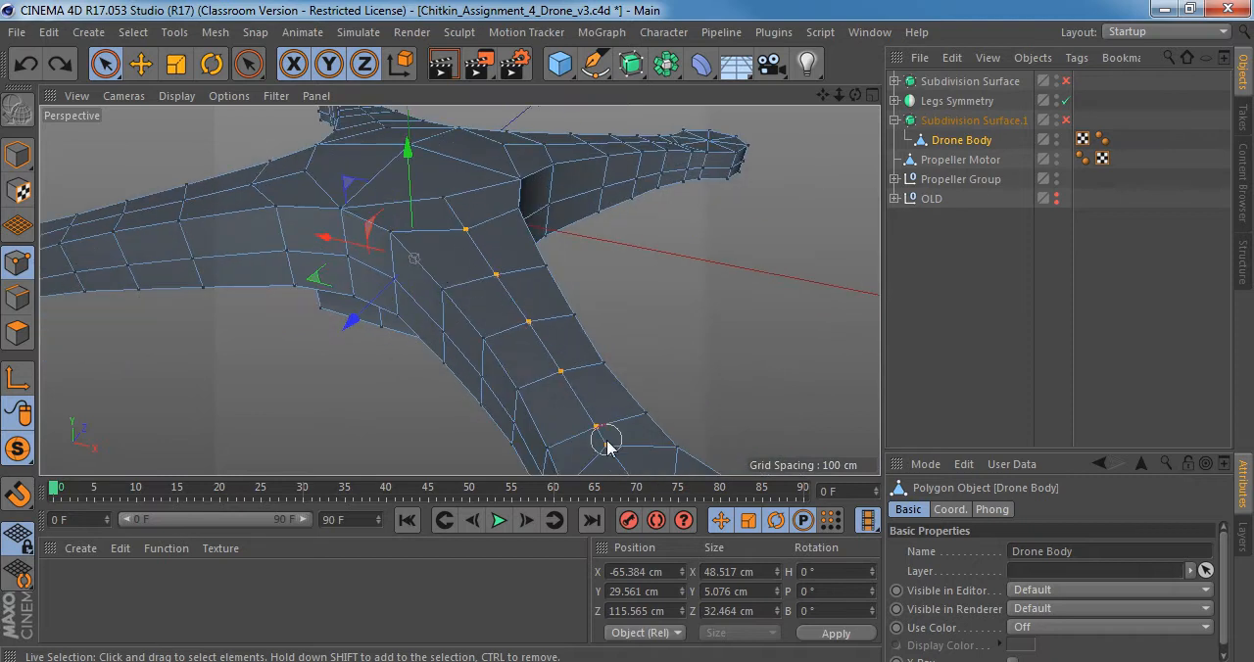
drag(606, 442, 603, 440)
scroll(586, 396, down, 4)
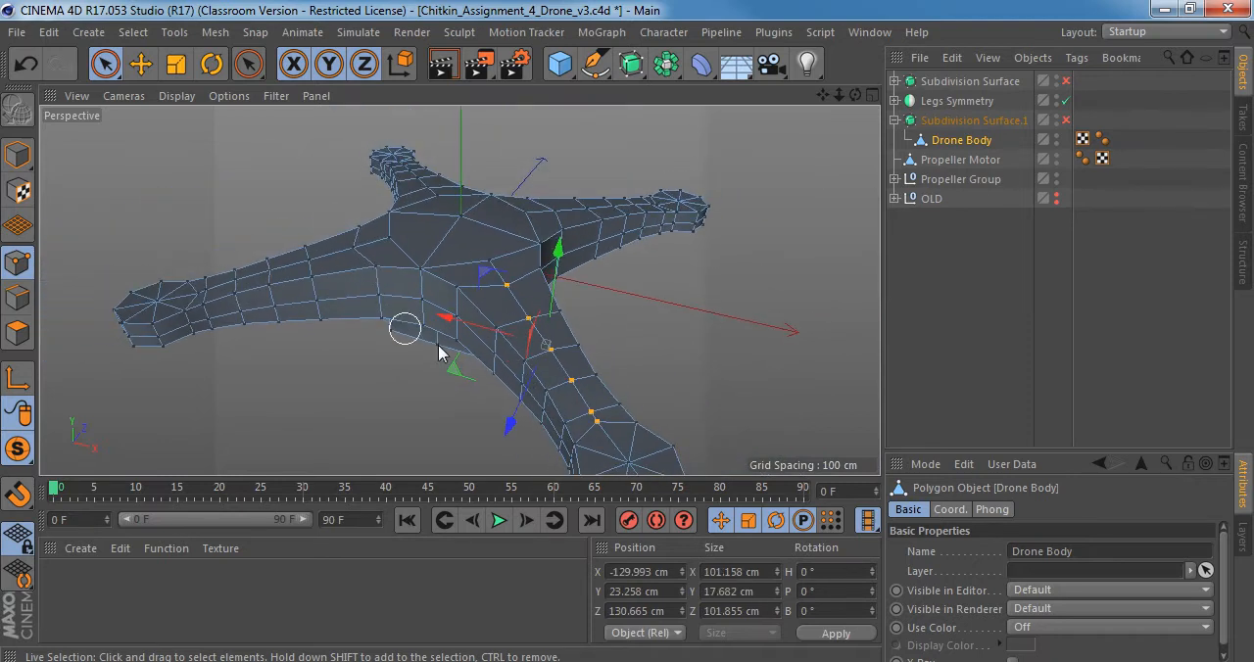
alt+drag(604, 442, 382, 224)
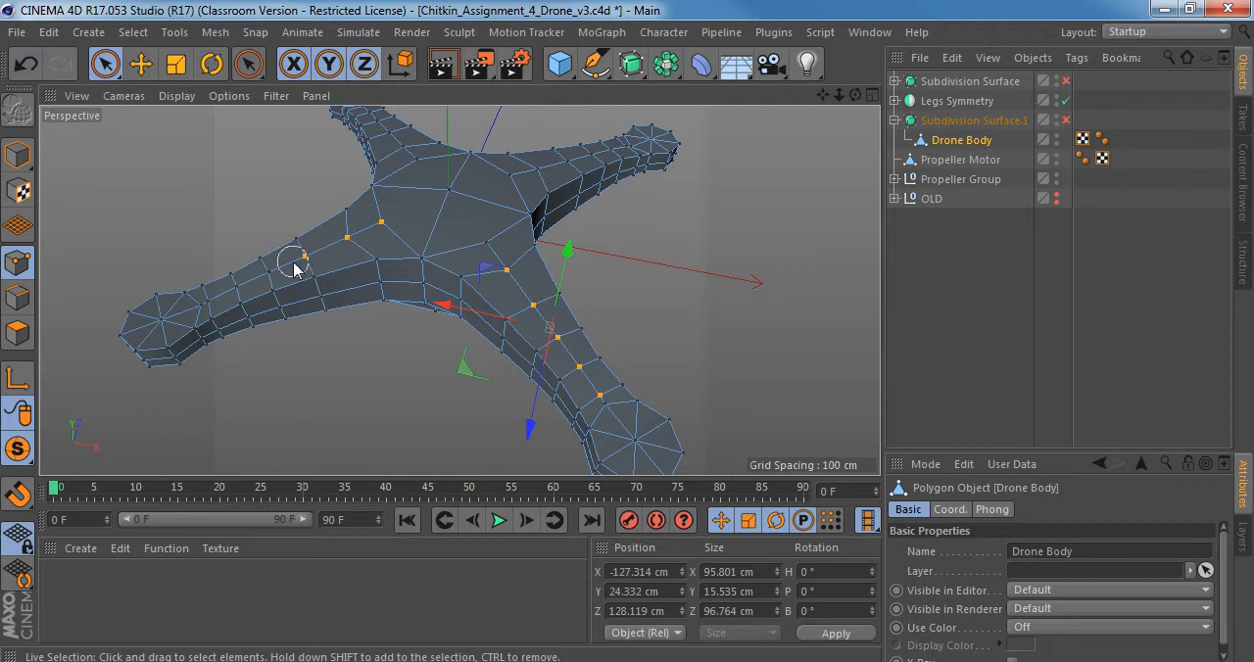
alt+drag(283, 261, 404, 284)
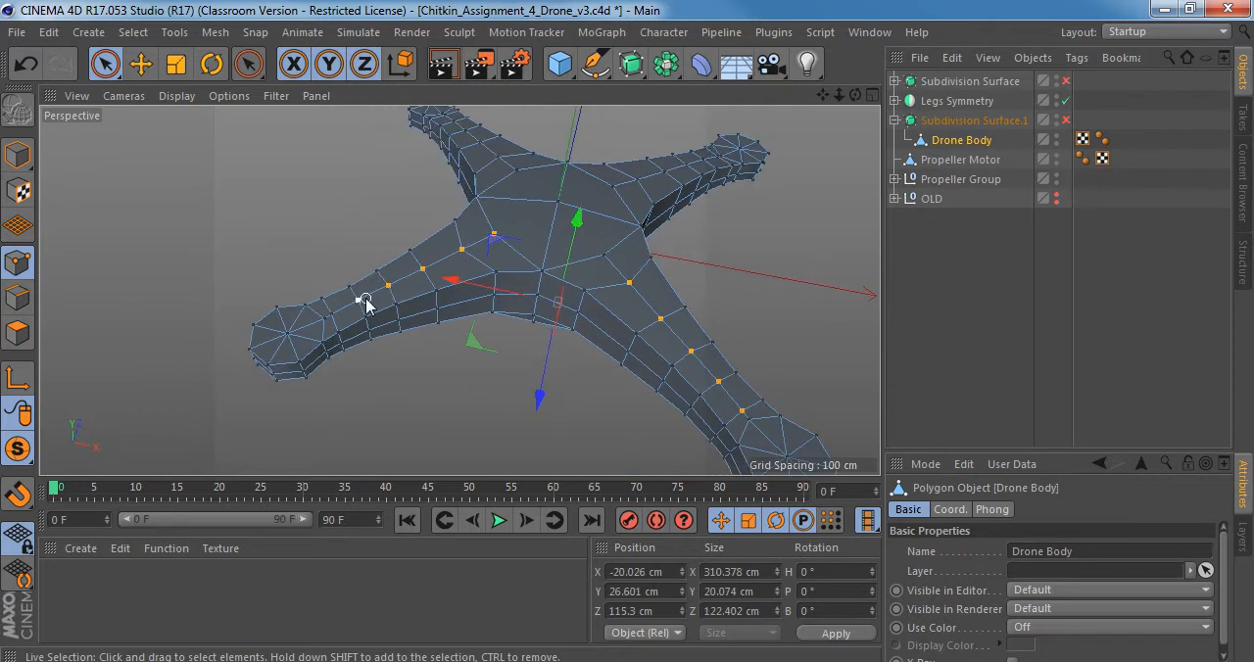
mouse_move(470, 268)
alt+mouse_down()
mouse_move(487, 235)
mouse_move(484, 259)
alt+mouse_up()
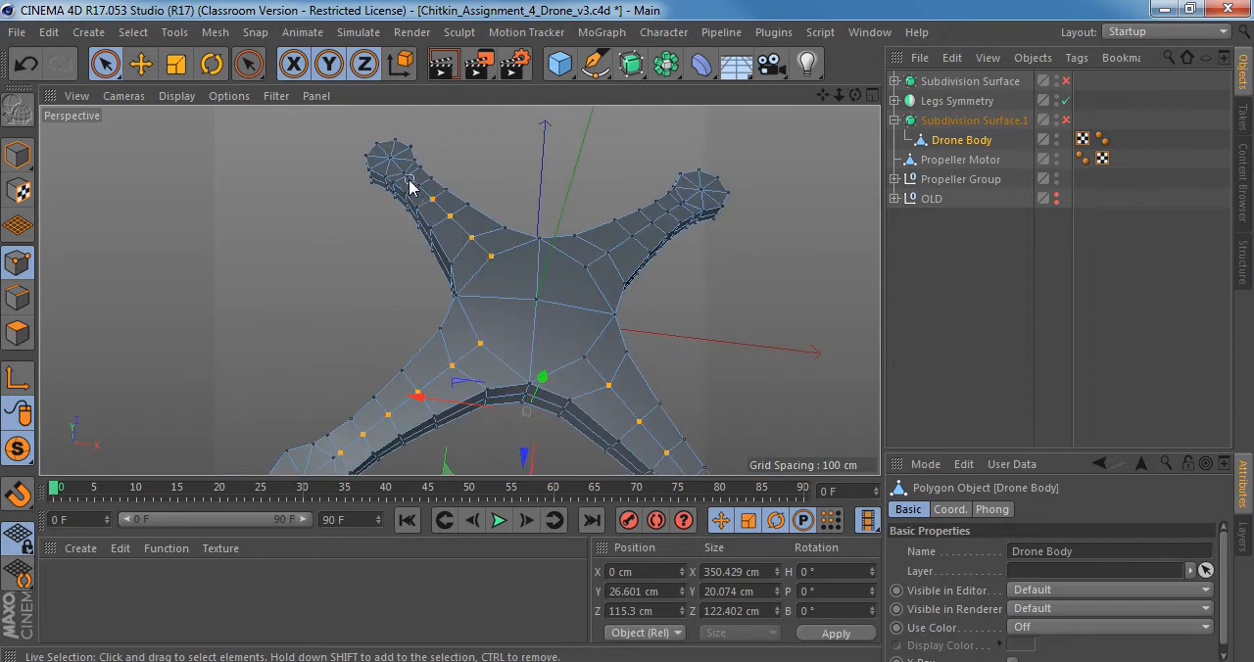
alt+drag(672, 288, 428, 284)
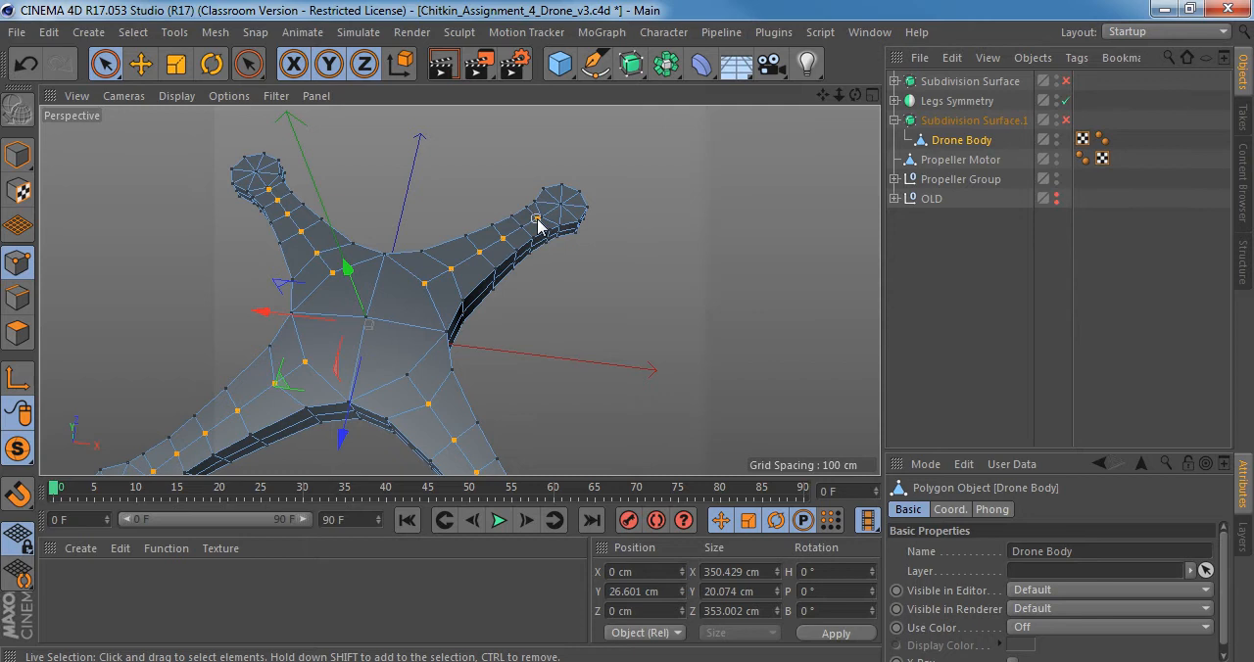
alt+drag(510, 242, 485, 133)
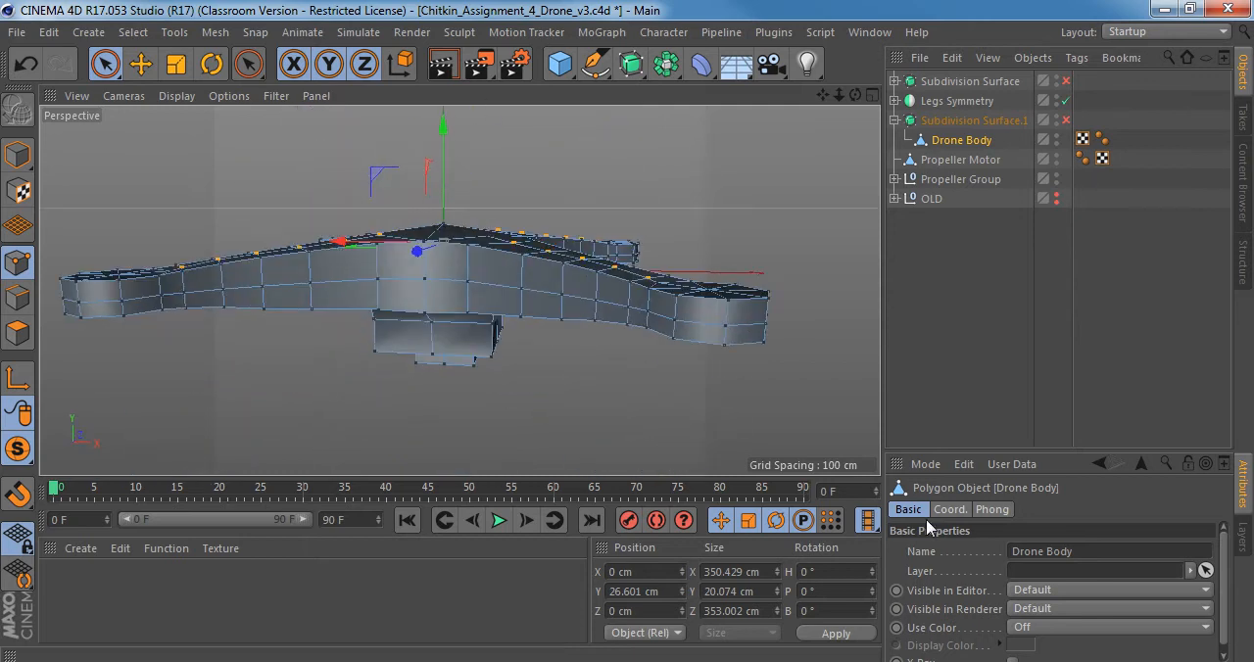
Try raising the selected centre-line points on the four arms to about Y 31 cm, and undo the moves.
key(space)
key(space)
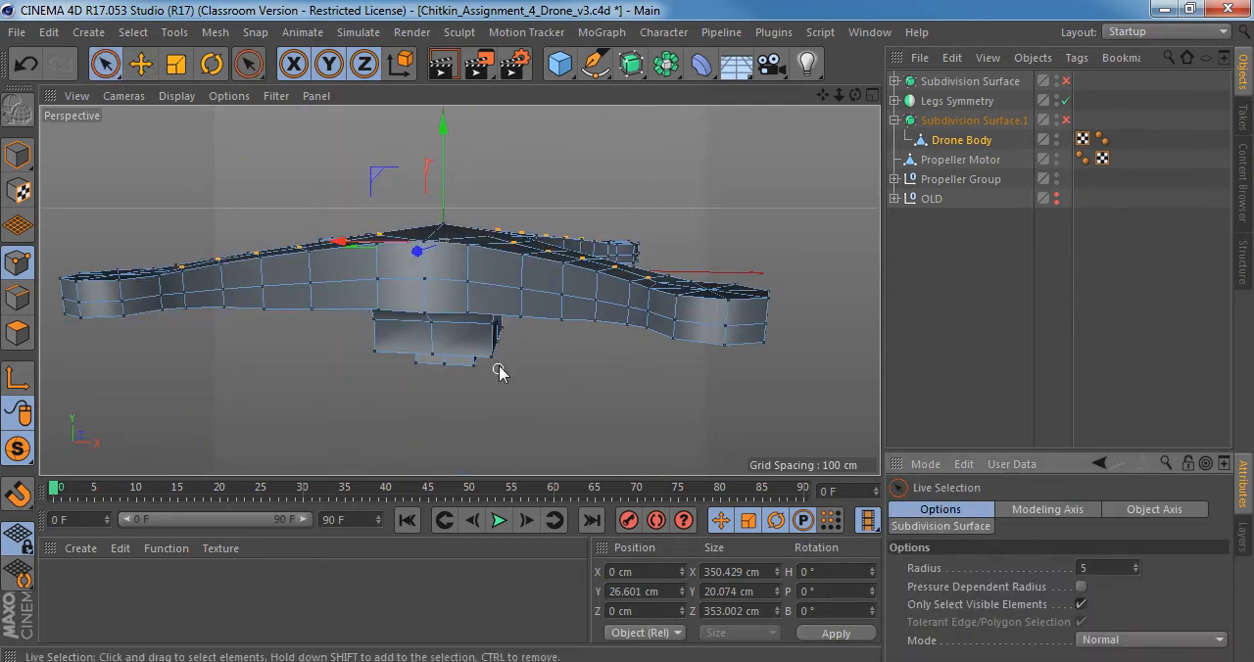
alt+middle_drag(447, 268, 476, 335)
alt+right_drag(450, 327, 504, 320)
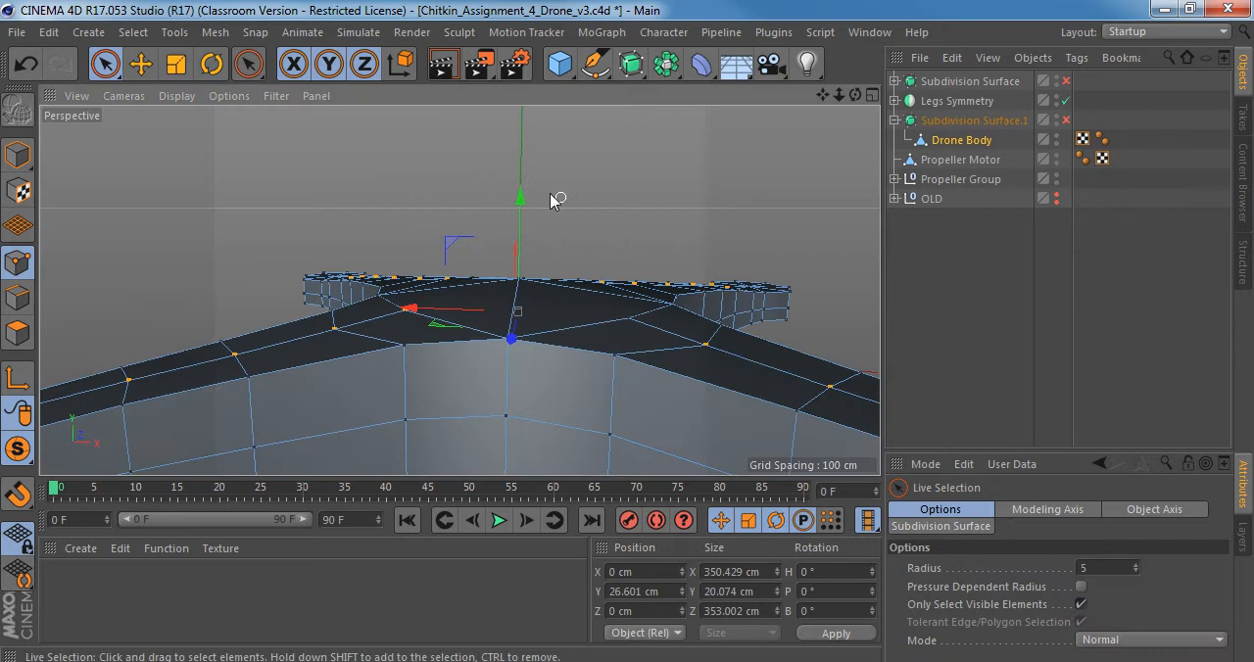
drag(524, 193, 522, 184)
alt+drag(345, 371, 425, 397)
alt+drag(523, 336, 597, 327)
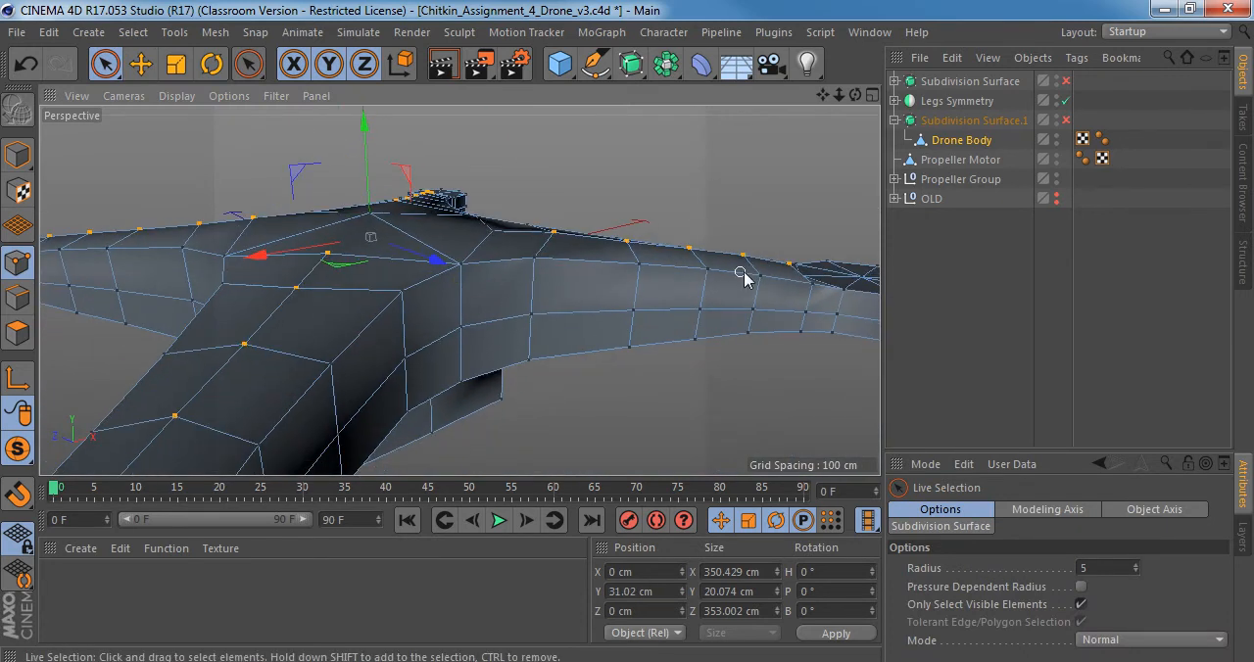
alt+drag(523, 264, 465, 142)
key(ctrl+z)
alt+drag(462, 289, 224, 372)
alt+drag(386, 312, 310, 341)
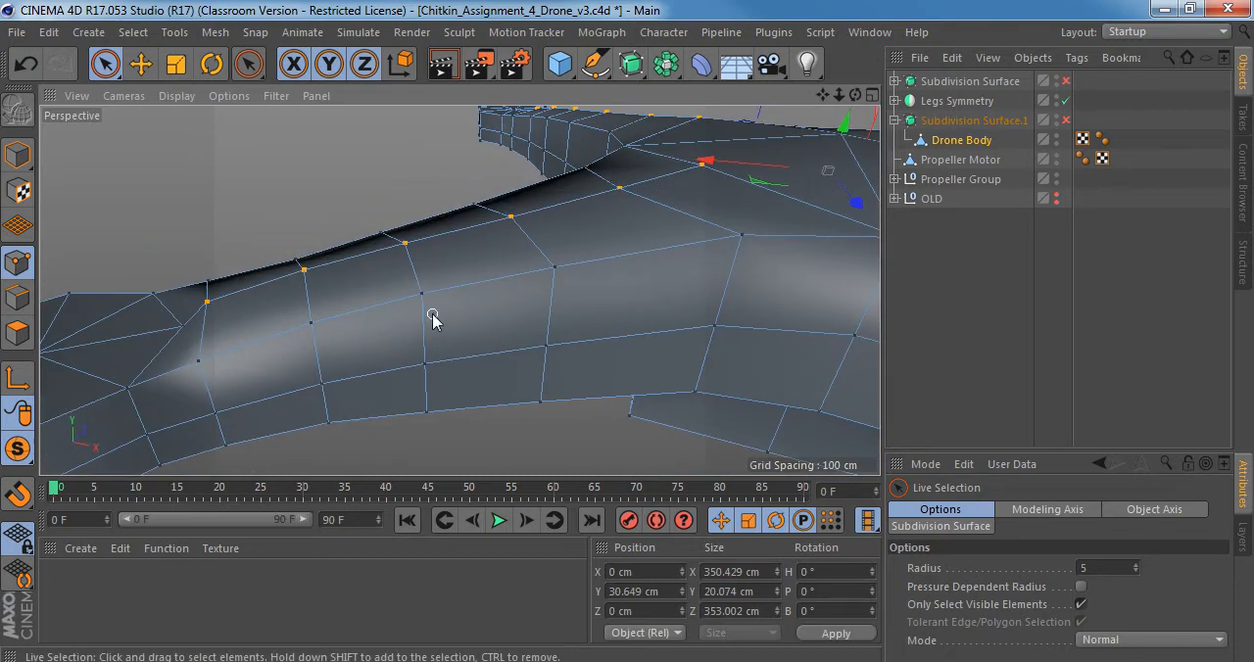
key(ctrl+z)
Raise the selected centre-line points on the arms to about Y 29.3 cm and preview the body with the smoothing on.
alt+drag(462, 289, 488, 221)
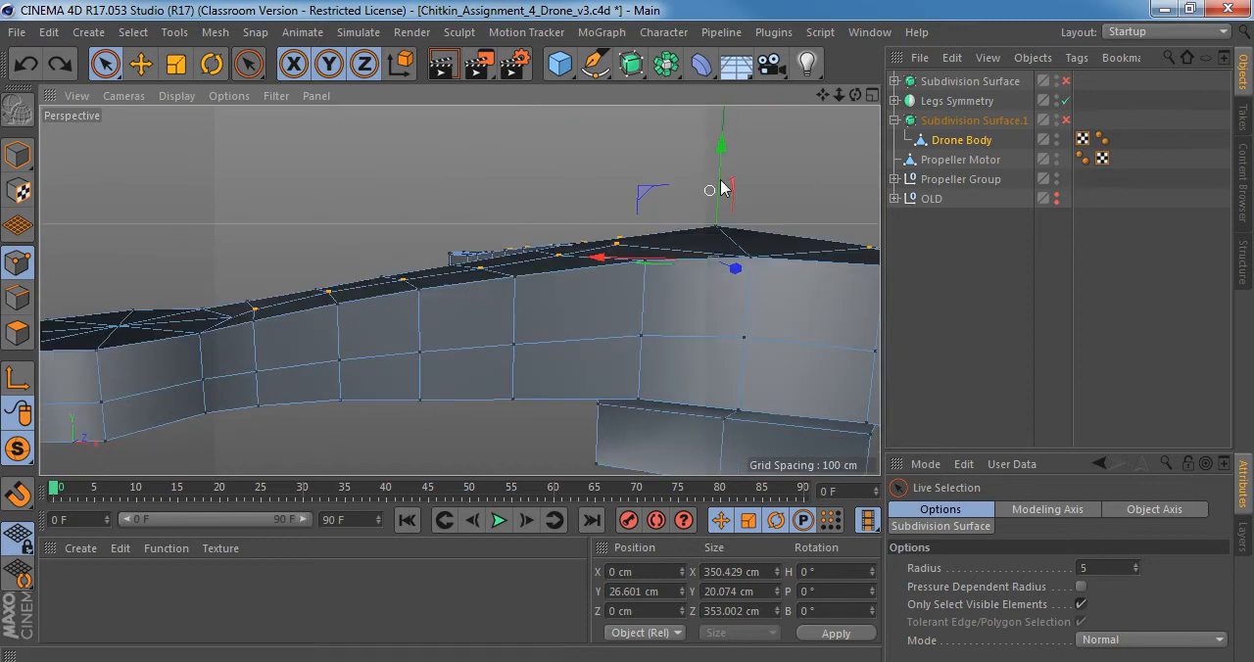
drag(722, 159, 722, 148)
key(q)
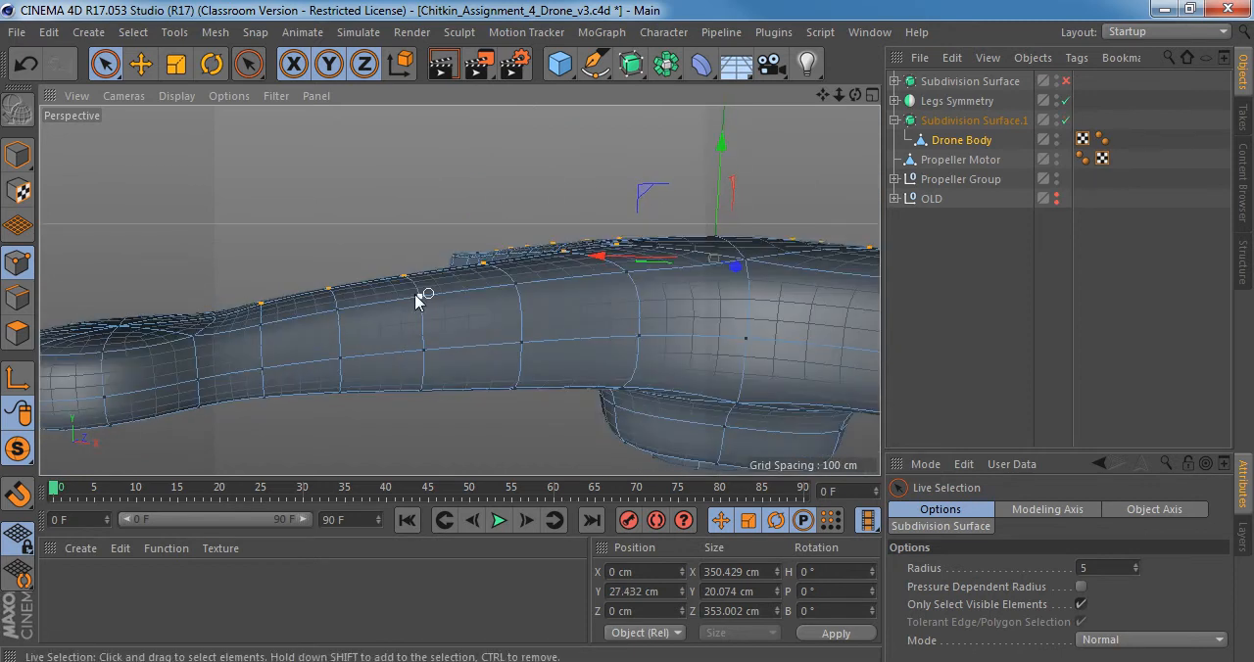
alt+drag(408, 294, 412, 344)
click(20, 154)
alt+drag(422, 281, 367, 331)
key(q)
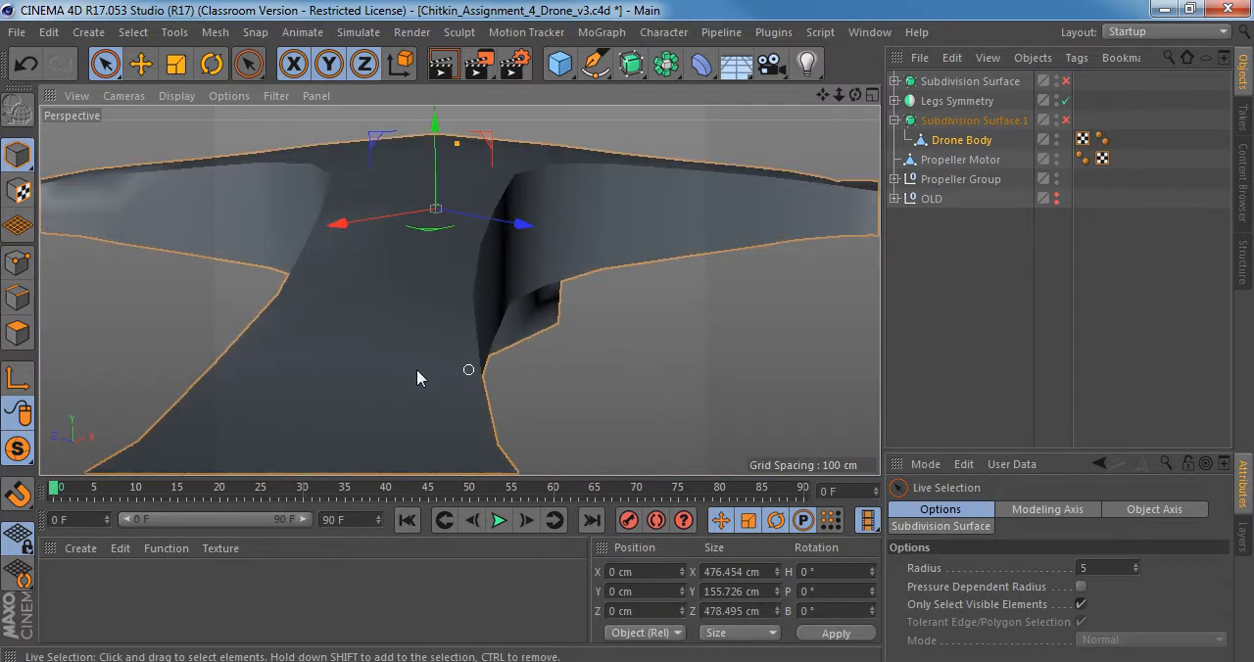
alt+drag(418, 371, 420, 316)
key(q)
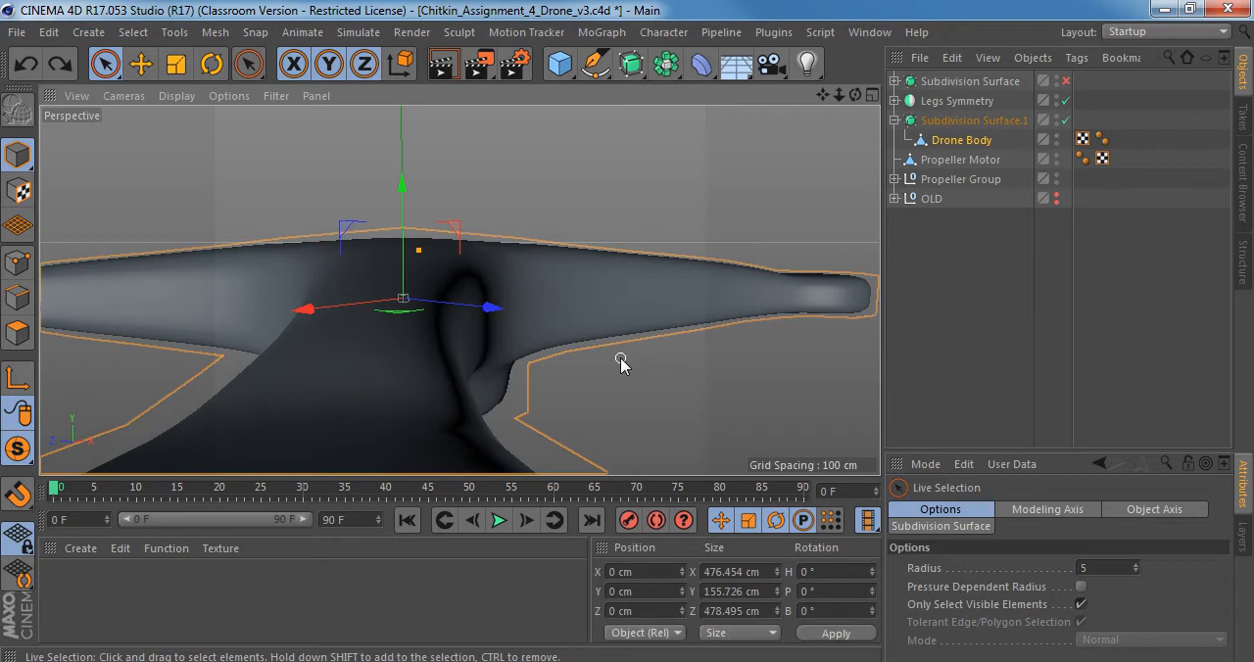
Examine the smoothed arms and upper surface from above and from the side, comparing the edit through undo and redo.
alt+drag(621, 363, 307, 469)
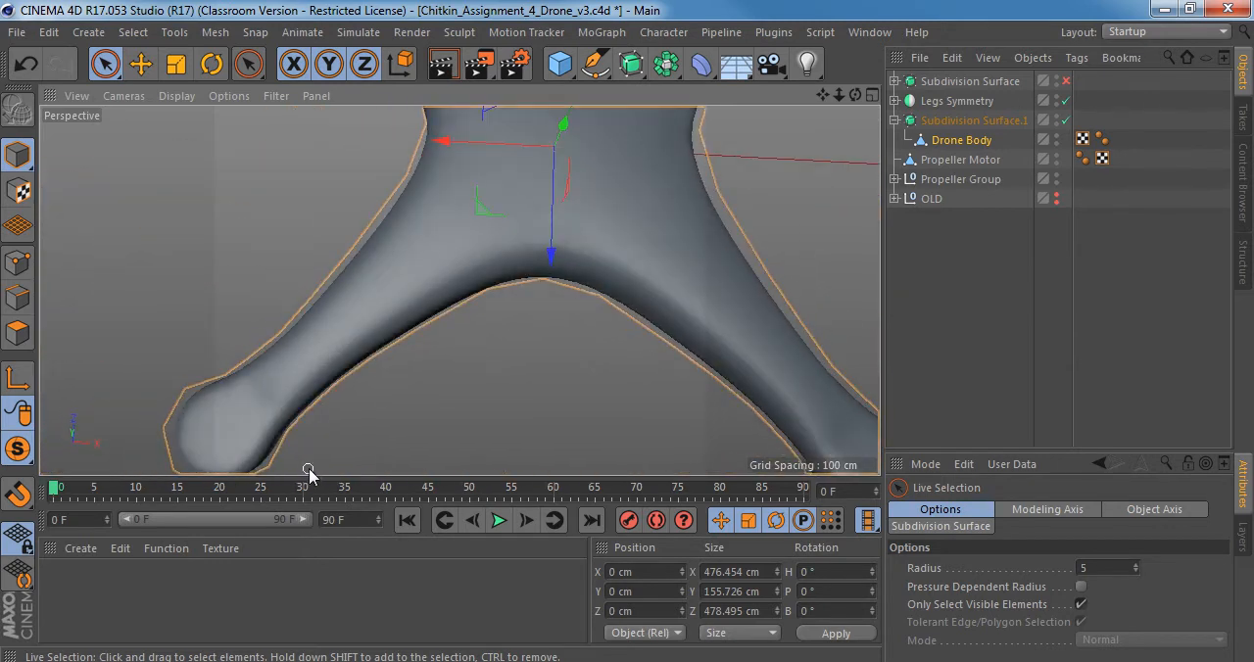
key(ctrl+z)
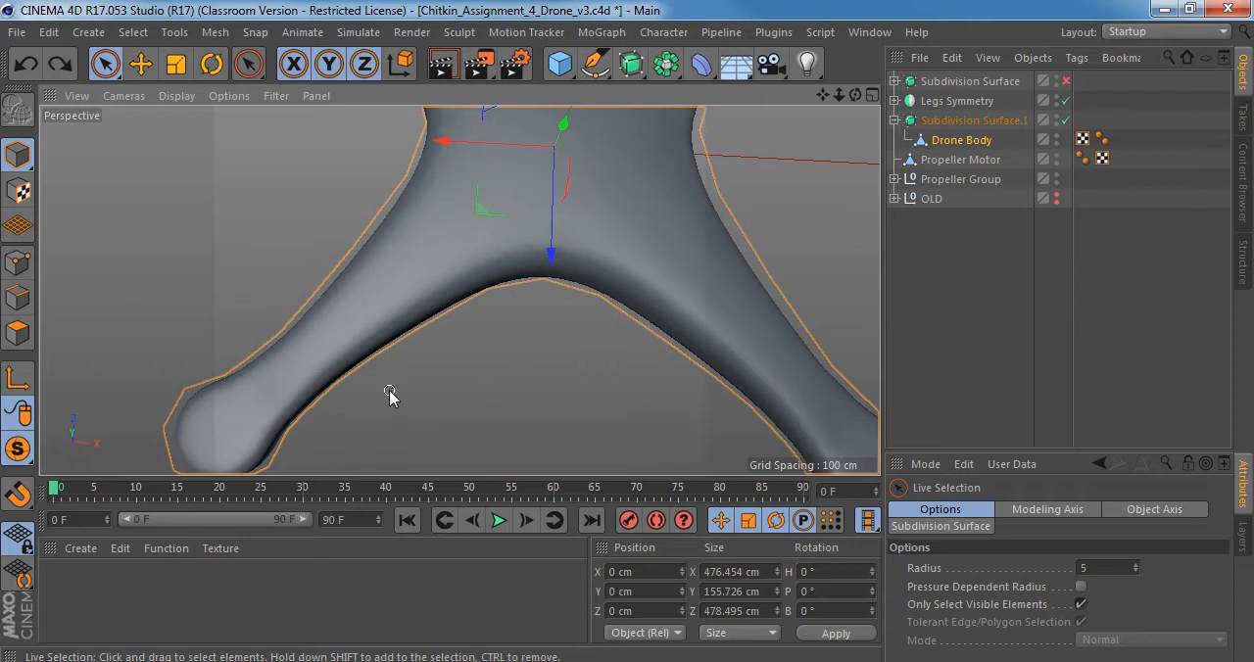
key(ctrl+z)
key(ctrl+y)
key(ctrl+y)
alt+right_drag(401, 323, 417, 278)
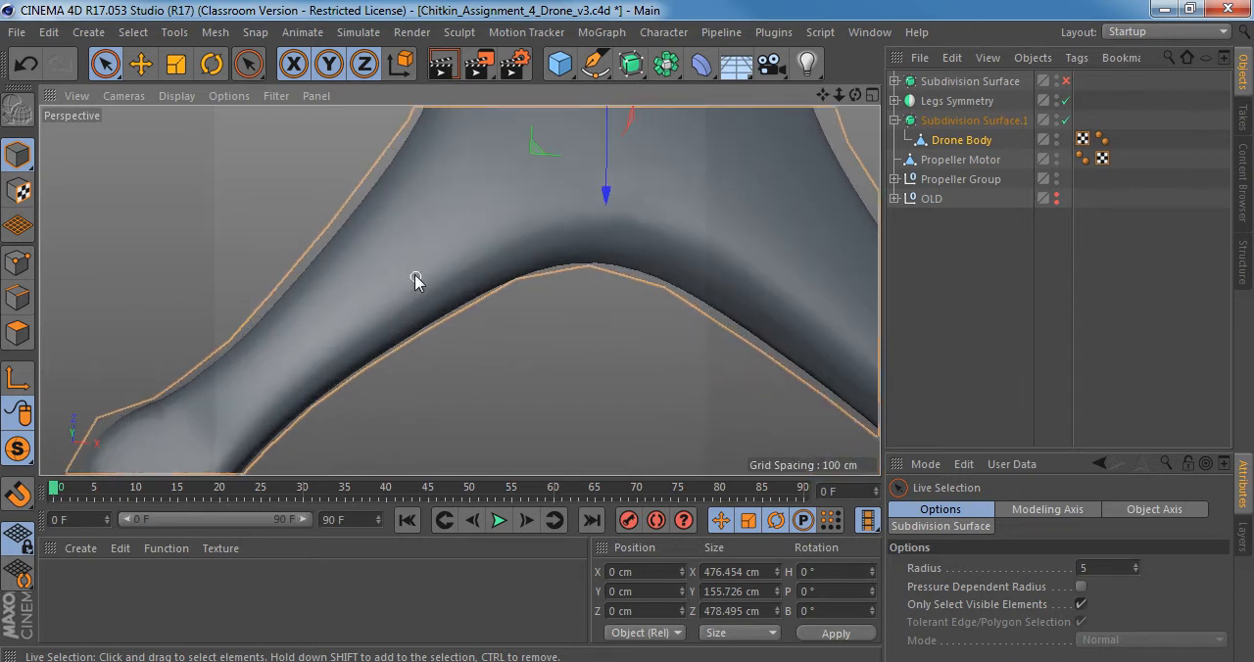
alt+drag(416, 278, 421, 67)
alt+middle_drag(559, 358, 490, 404)
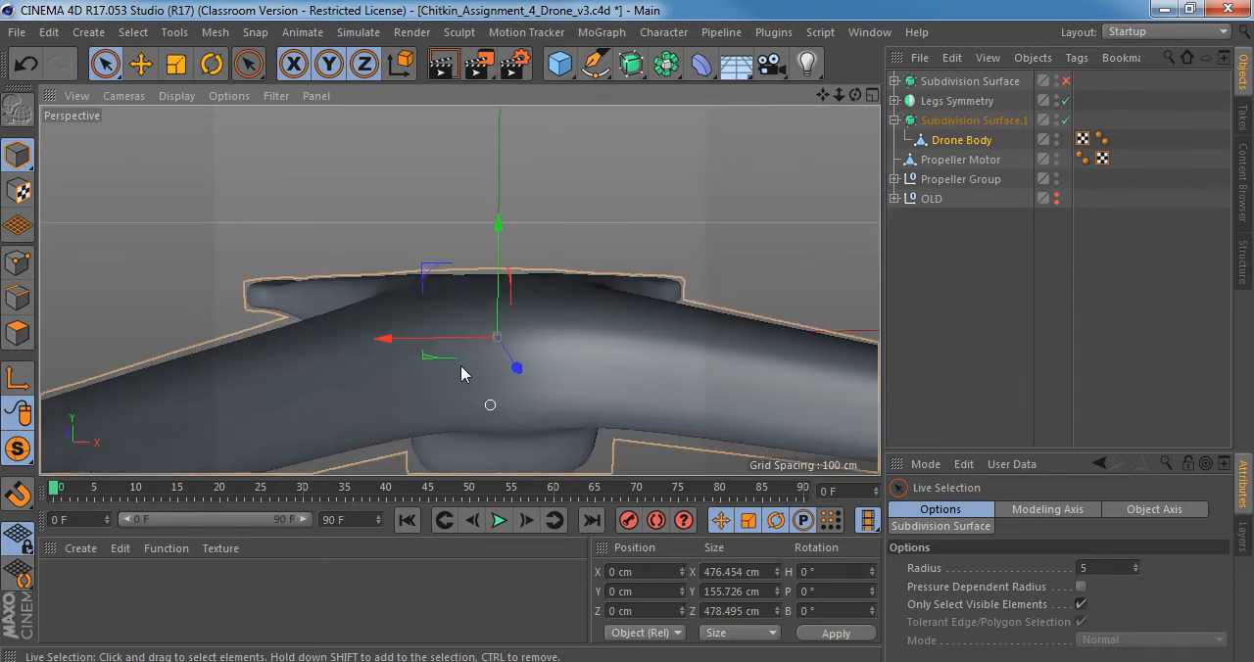
alt+drag(463, 374, 471, 343)
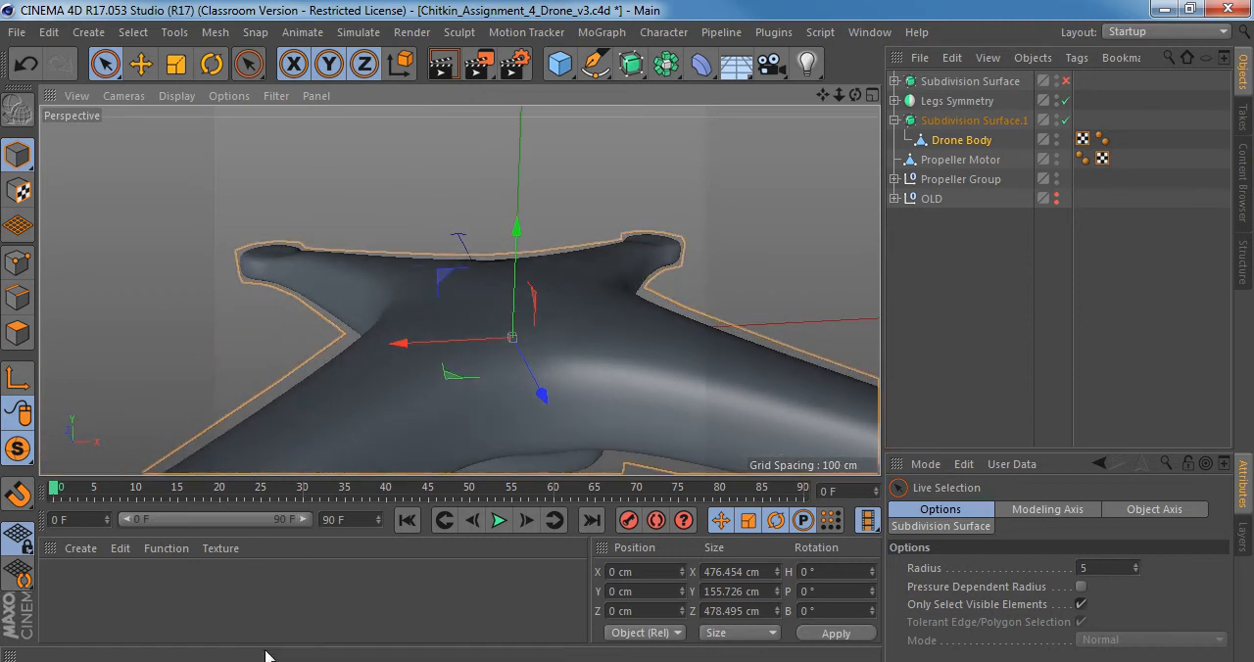
Switch to Windows Photo Viewer and study the body's upper contour in Right_view.jpg and front_2.png.
key(alt+Tab)
scroll(658, 256, up, 5)
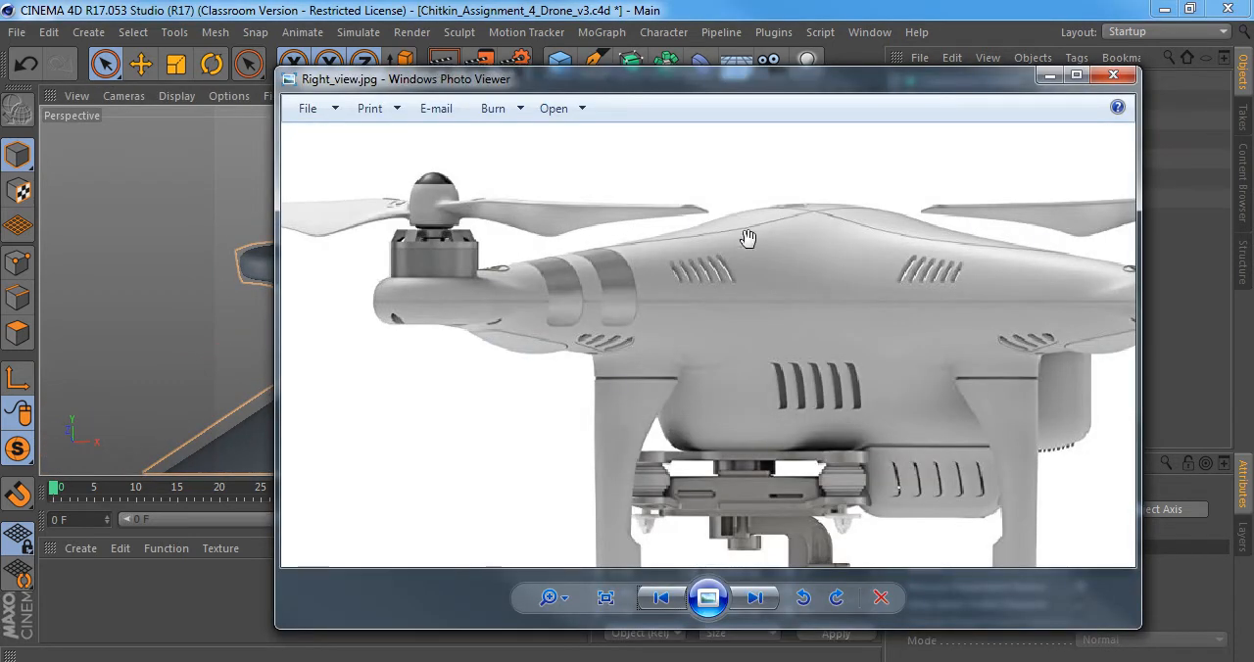
click(655, 604)
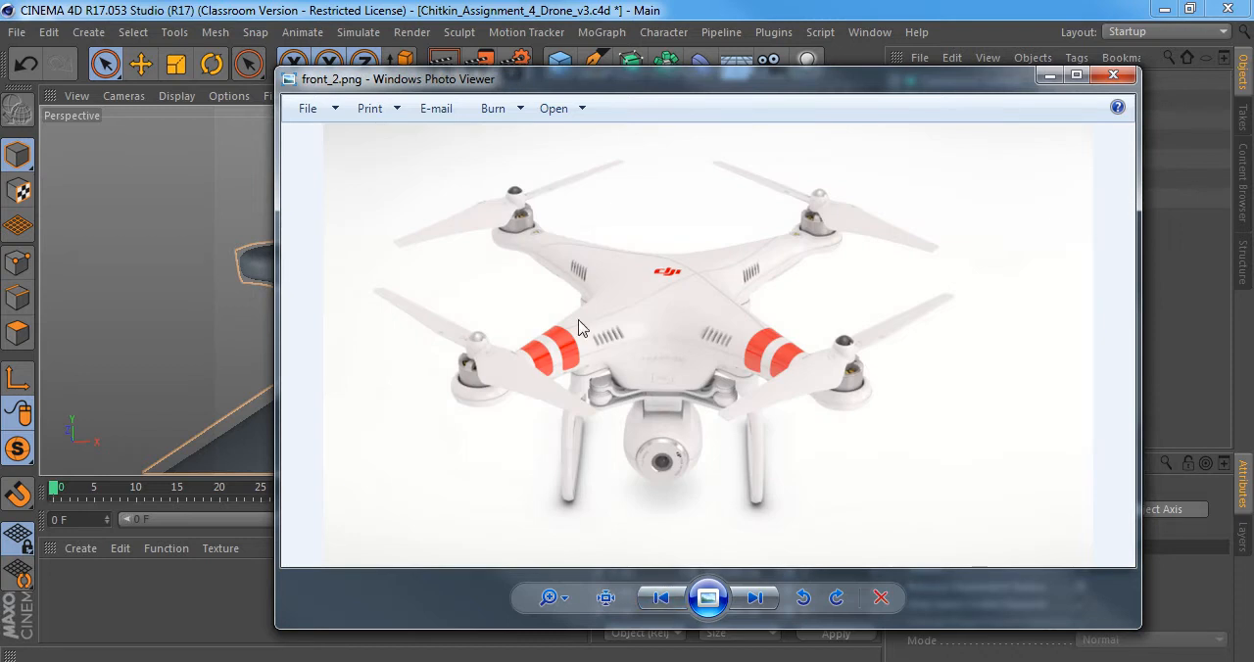
key(alt+Tab)
Turn the smoothing off, return to point editing and remove the outermost centre-line point of each arm from the selection.
alt+drag(460, 288, 586, 208)
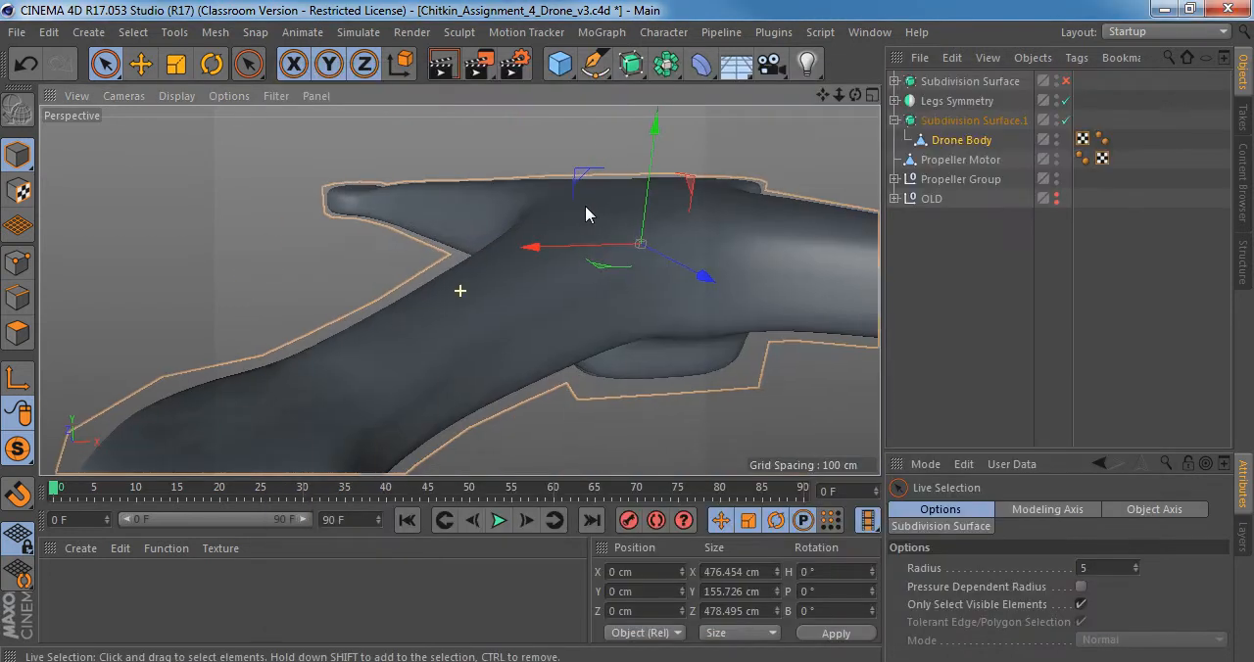
alt+drag(546, 247, 582, 276)
key(q)
alt+middle_drag(588, 240, 512, 230)
click(18, 263)
alt+drag(512, 231, 435, 248)
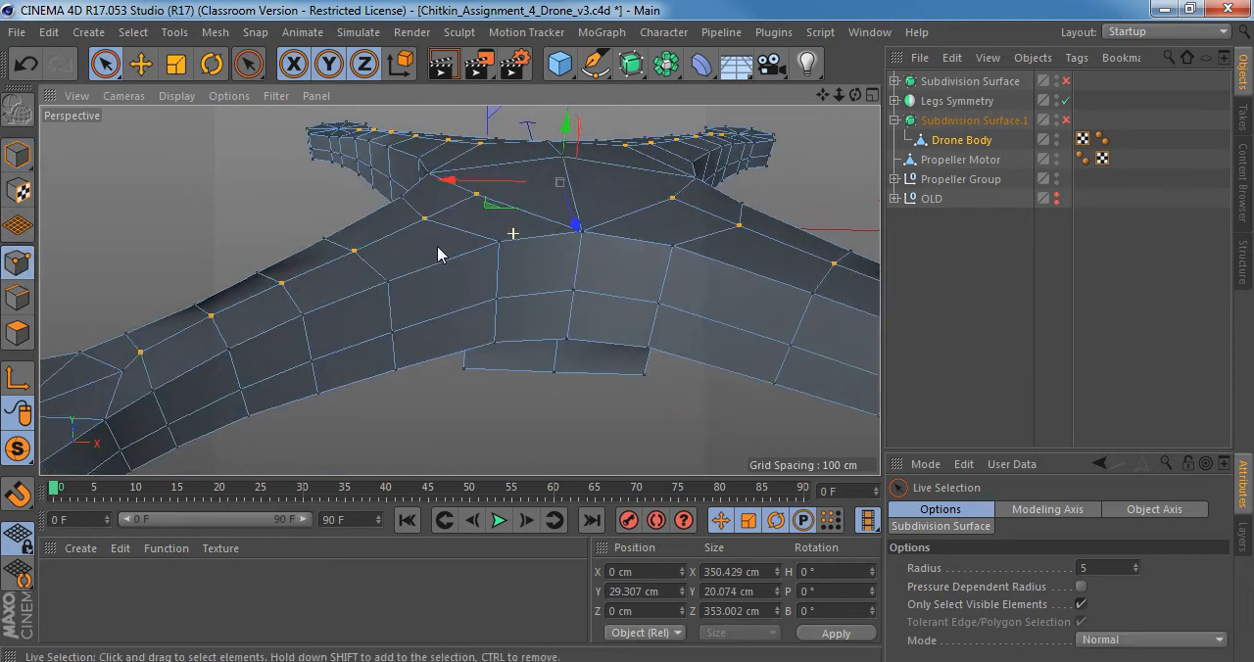
alt+right_drag(510, 255, 458, 253)
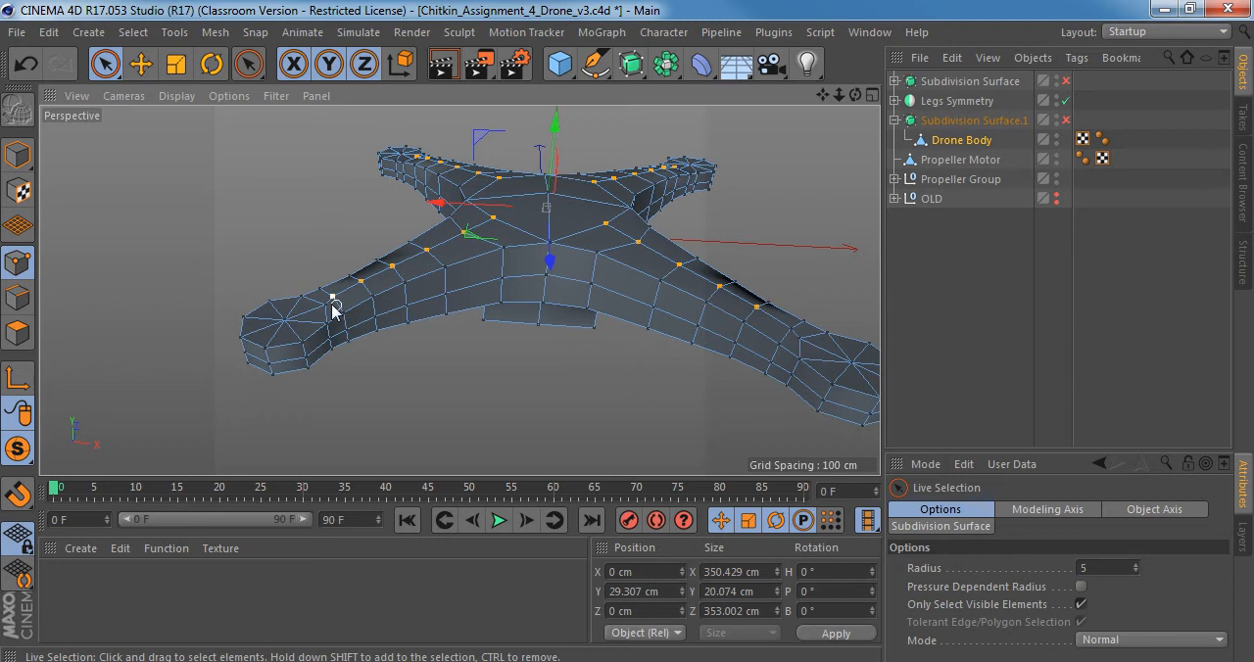
alt+drag(333, 307, 421, 294)
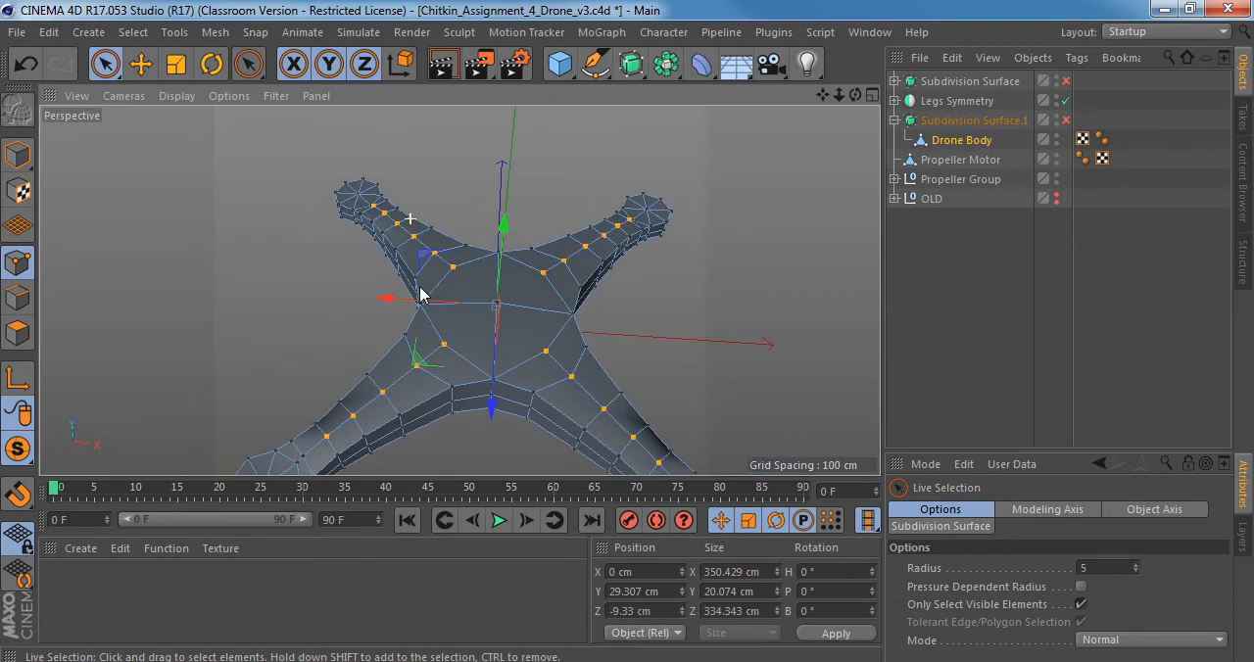
click(372, 211)
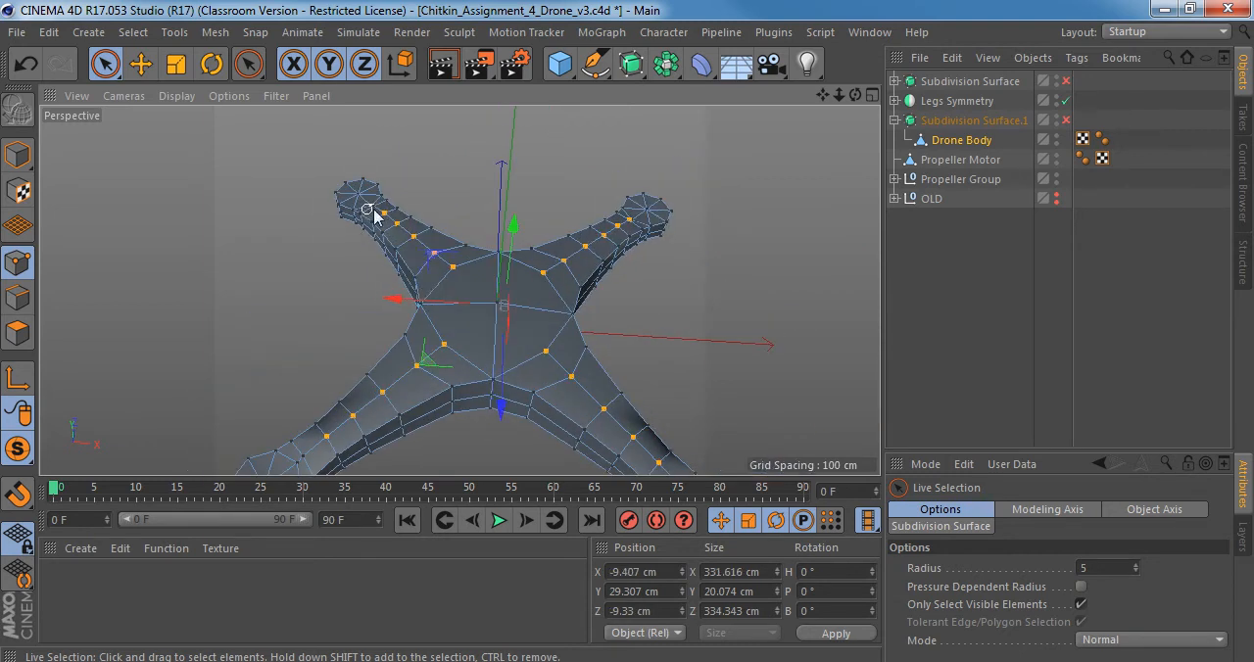
ctrl+click(632, 227)
alt+right_drag(654, 212, 798, 201)
Adjust the height of the remaining selected arm points to about Y 30.9 cm and preview the smoothed body.
alt+drag(515, 264, 347, 149)
alt+drag(639, 381, 457, 303)
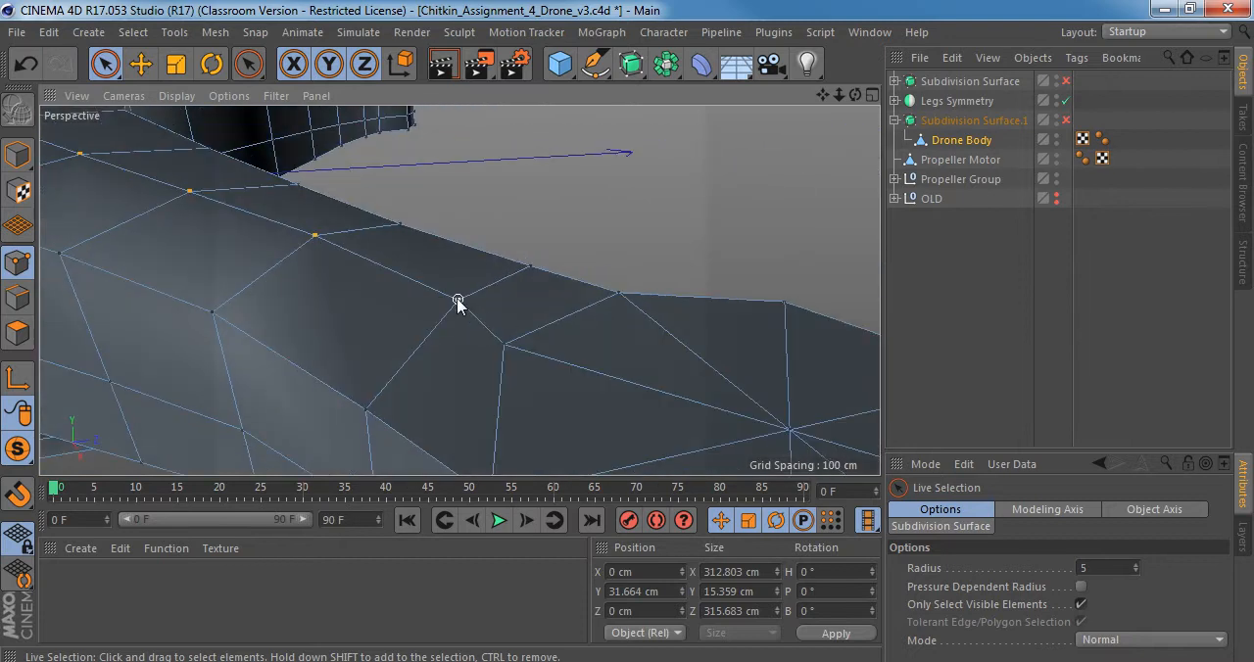
alt+drag(498, 278, 493, 359)
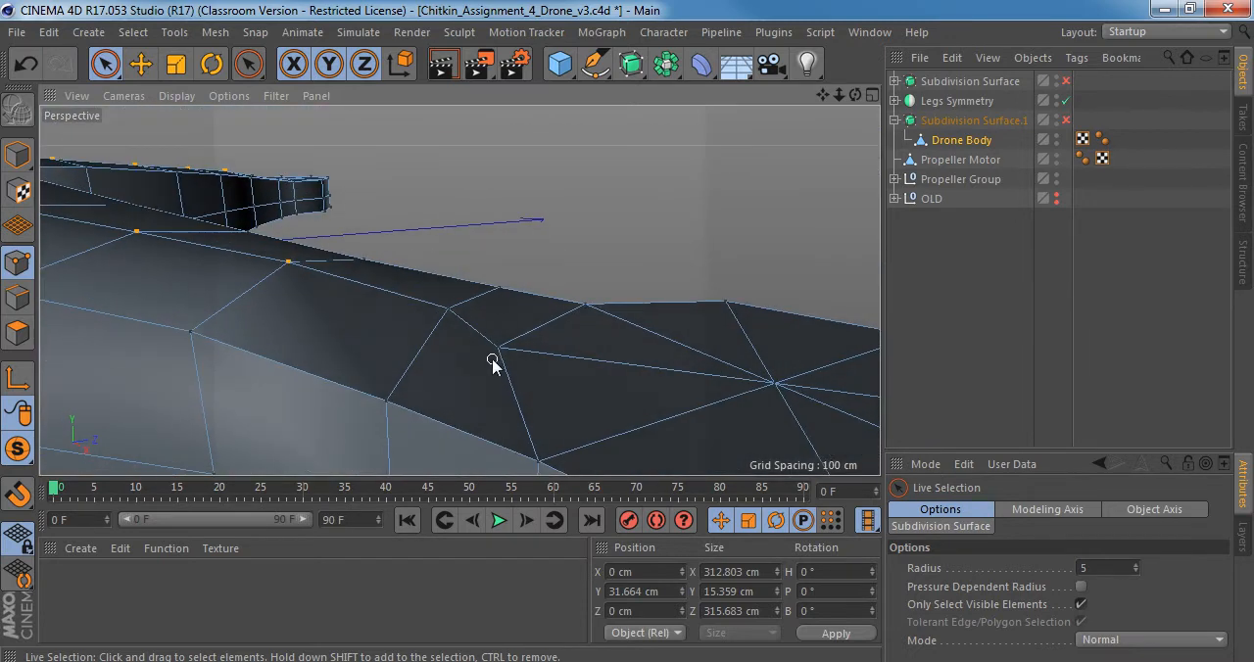
alt+right_drag(552, 350, 513, 358)
alt+drag(513, 359, 367, 333)
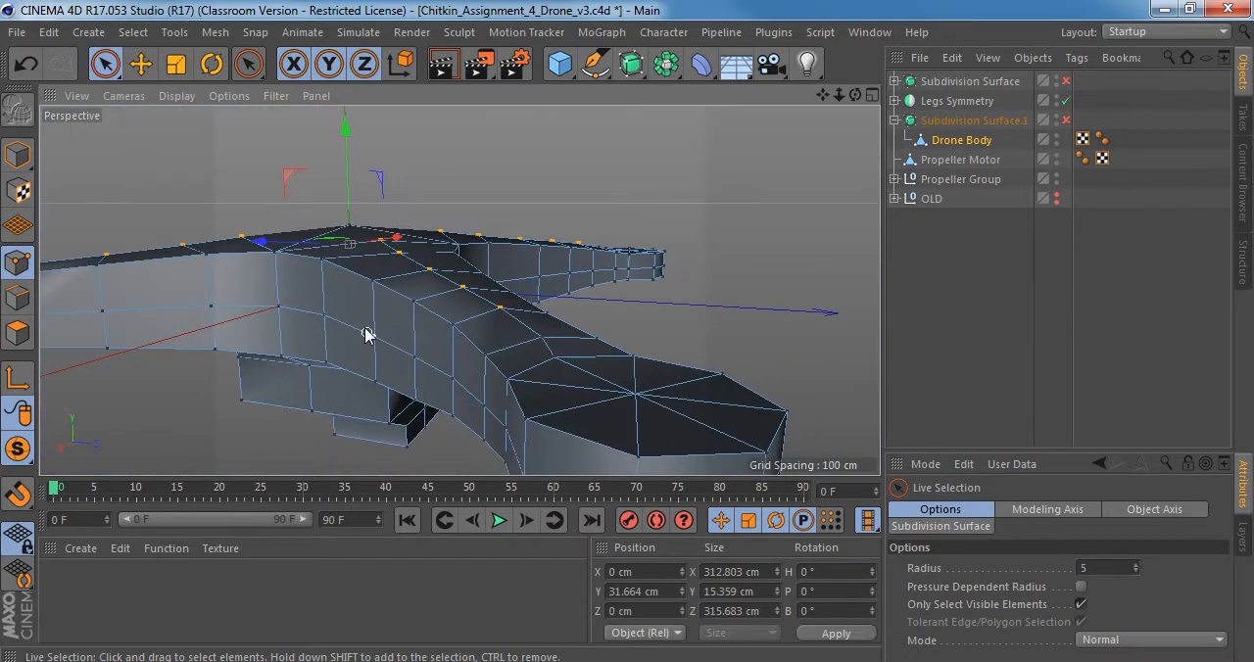
drag(347, 126, 347, 120)
mouse_move(482, 275)
alt+mouse_down()
mouse_move(423, 248)
mouse_move(535, 267)
alt+mouse_up()
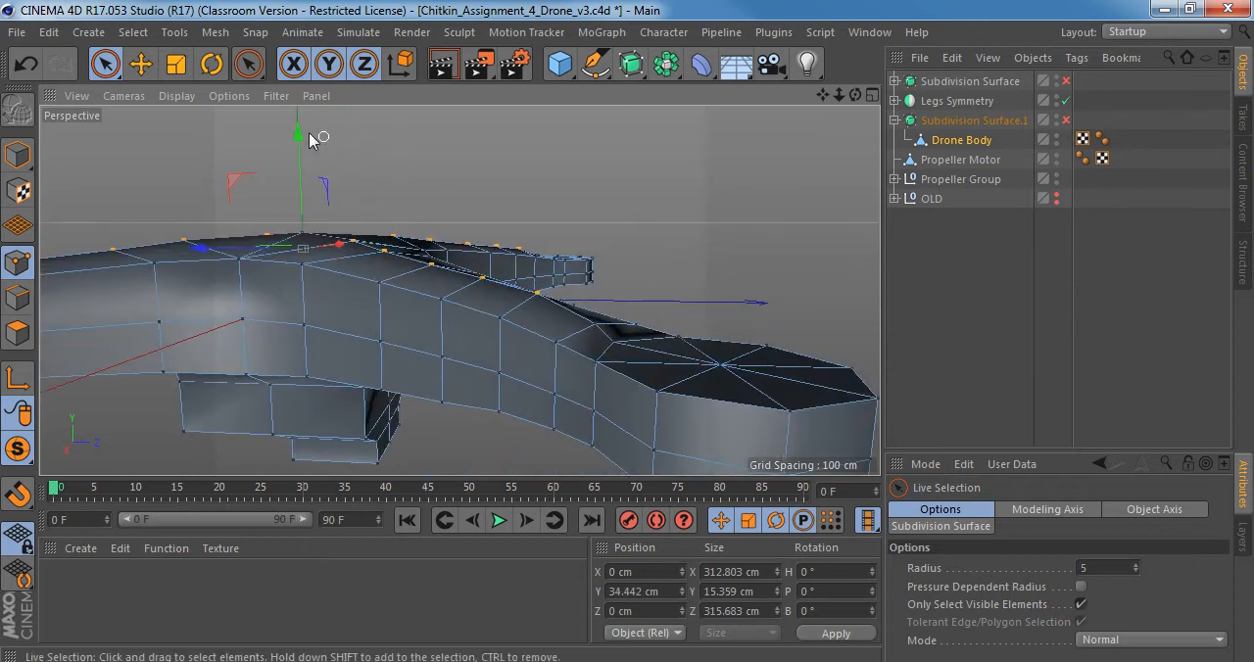
drag(302, 132, 302, 135)
key(q)
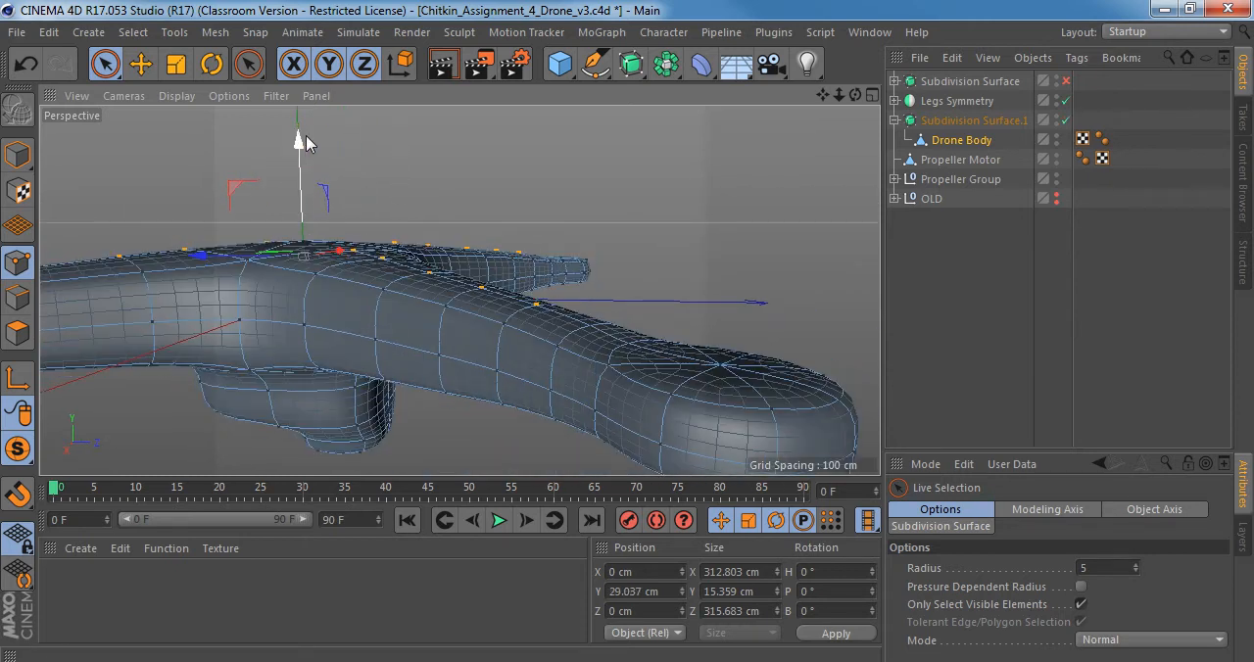
Turn the smoothing off and select the underside centre-line points on all four arms of the drone body.
mouse_move(418, 322)
alt+mouse_down()
mouse_move(447, 333)
mouse_move(451, 321)
mouse_move(444, 192)
alt+mouse_up()
key(q)
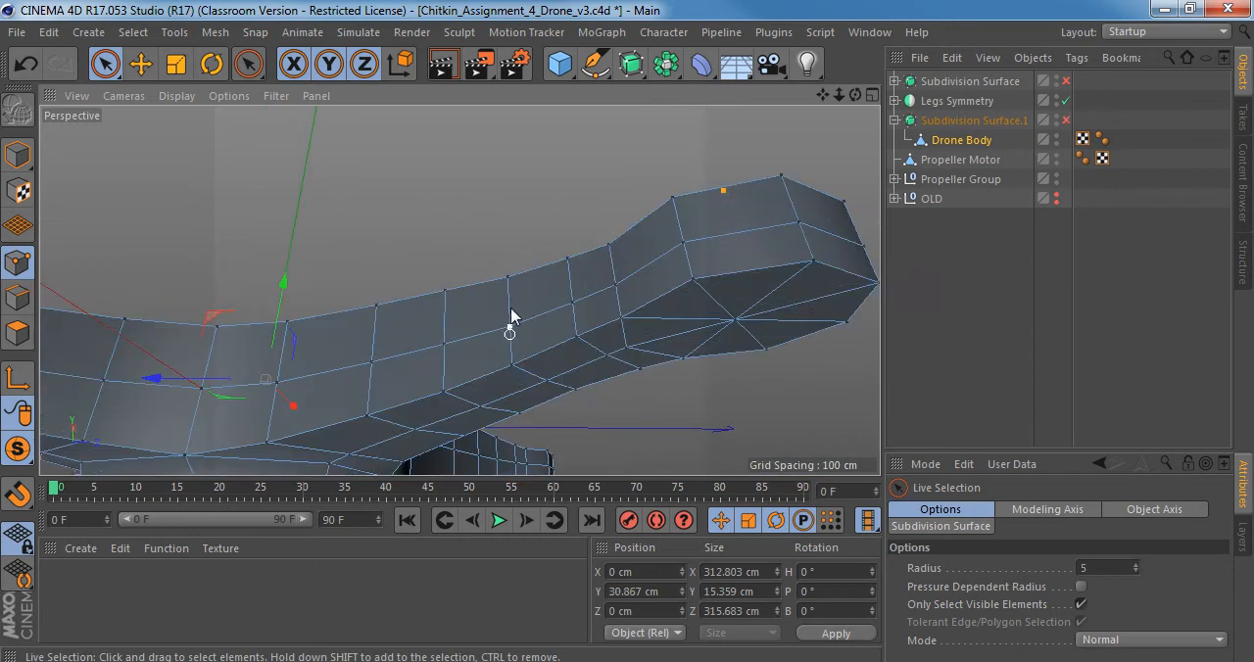
alt+drag(510, 315, 590, 215)
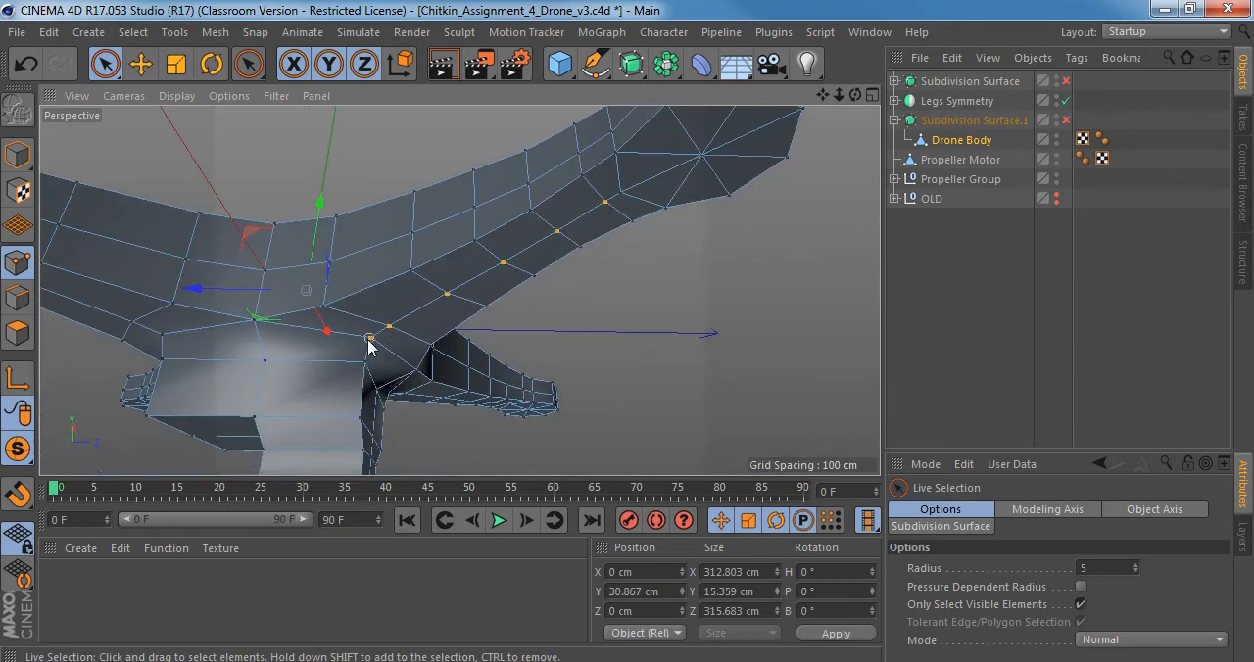
mouse_move(378, 347)
alt+mouse_down()
mouse_move(434, 280)
mouse_move(490, 360)
alt+mouse_up()
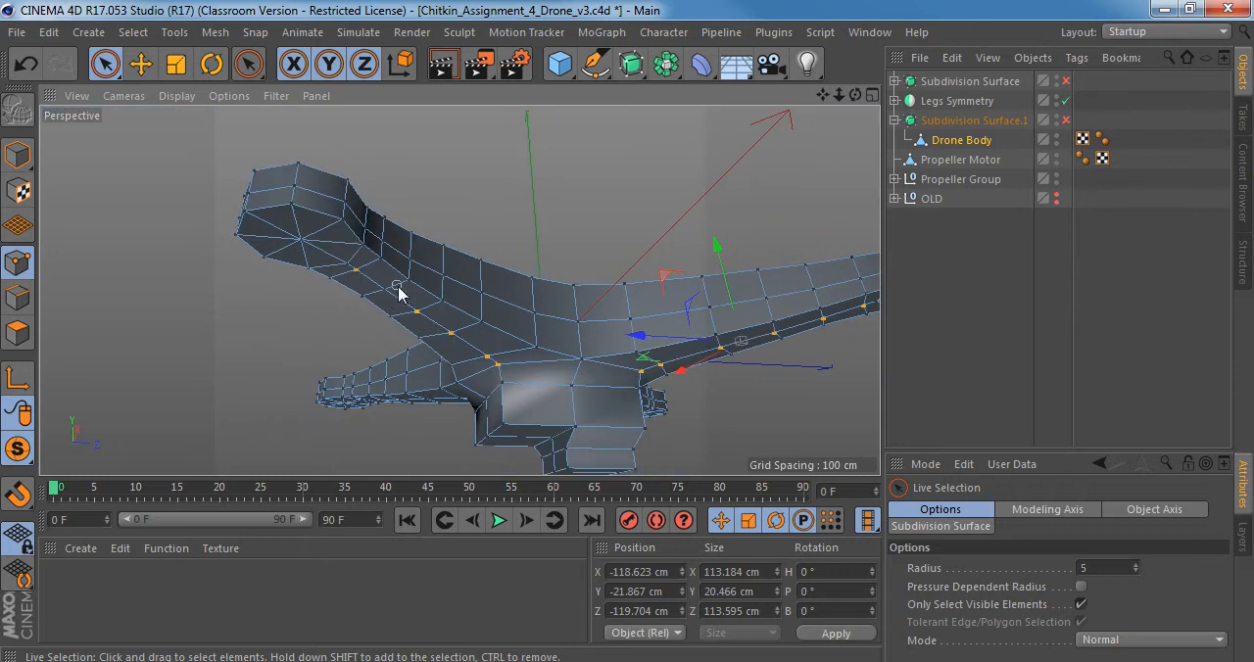
alt+drag(354, 279, 649, 367)
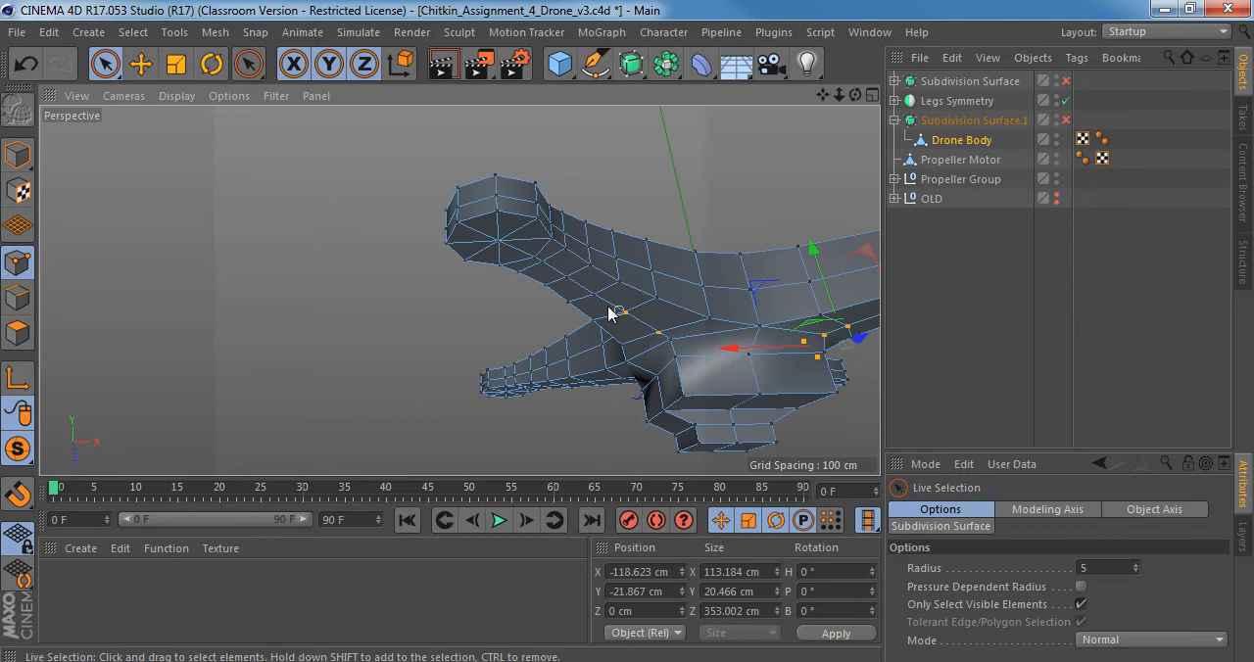
shift+click(542, 264)
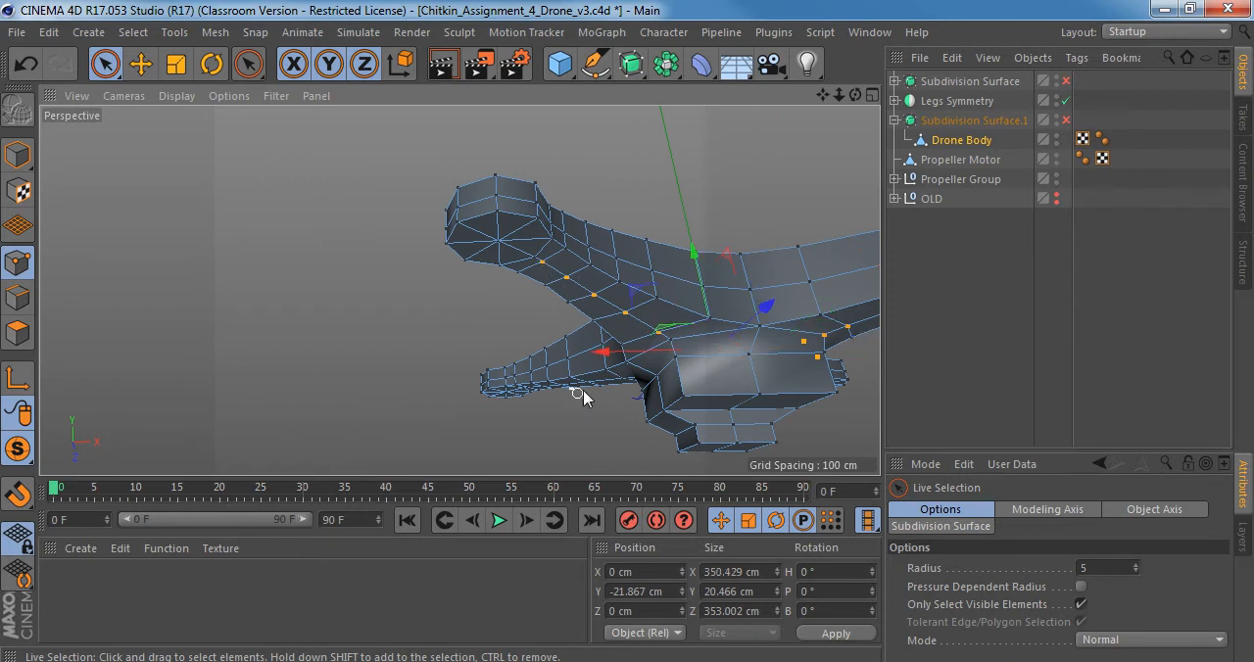
alt+drag(582, 396, 572, 275)
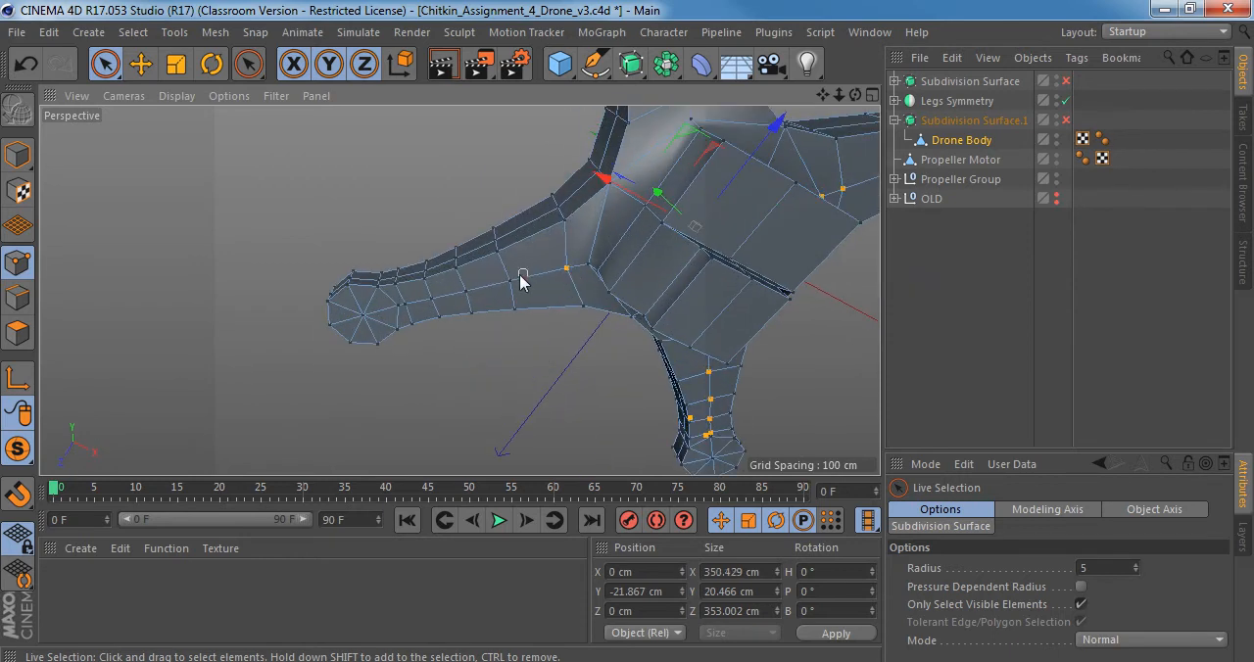
alt+drag(404, 307, 643, 239)
Try lowering the selected underside points to about Y -27.4 cm, then raise them to about -25 cm and undo the raise.
alt+drag(661, 324, 538, 333)
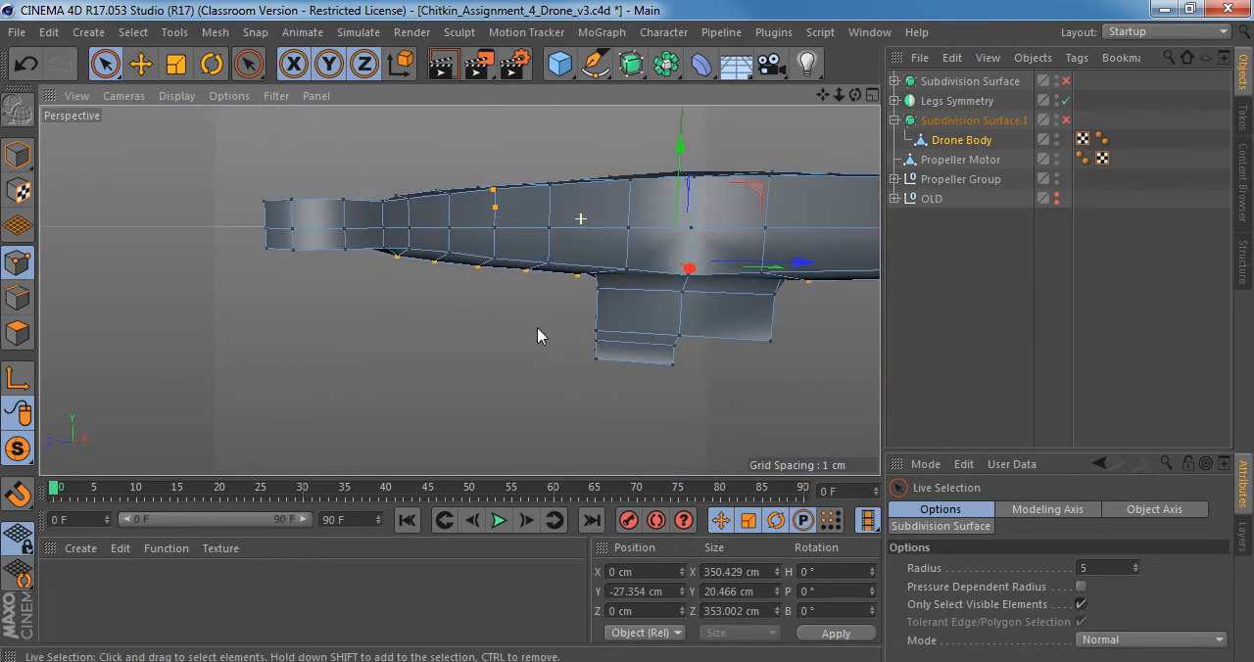
drag(678, 152, 678, 146)
alt+drag(594, 297, 532, 511)
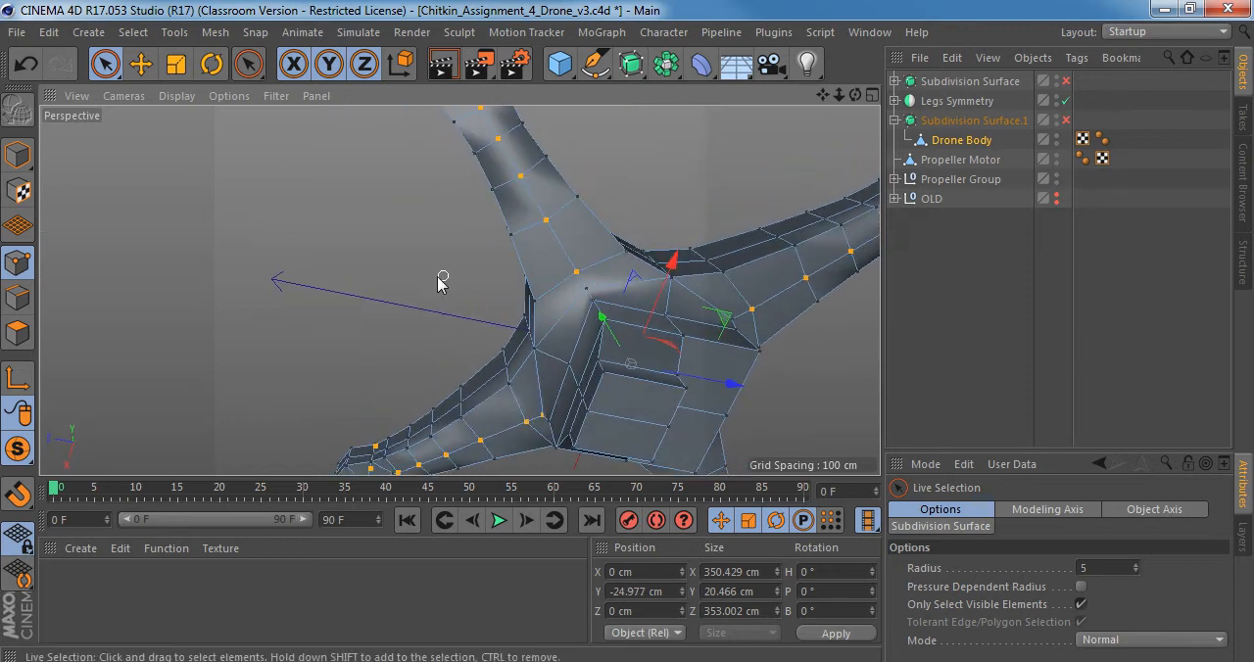
alt+drag(439, 280, 573, 222)
key(ctrl+z)
Include the innermost underside points of each arm, beside the central block, in the selection.
scroll(555, 274, up, 6)
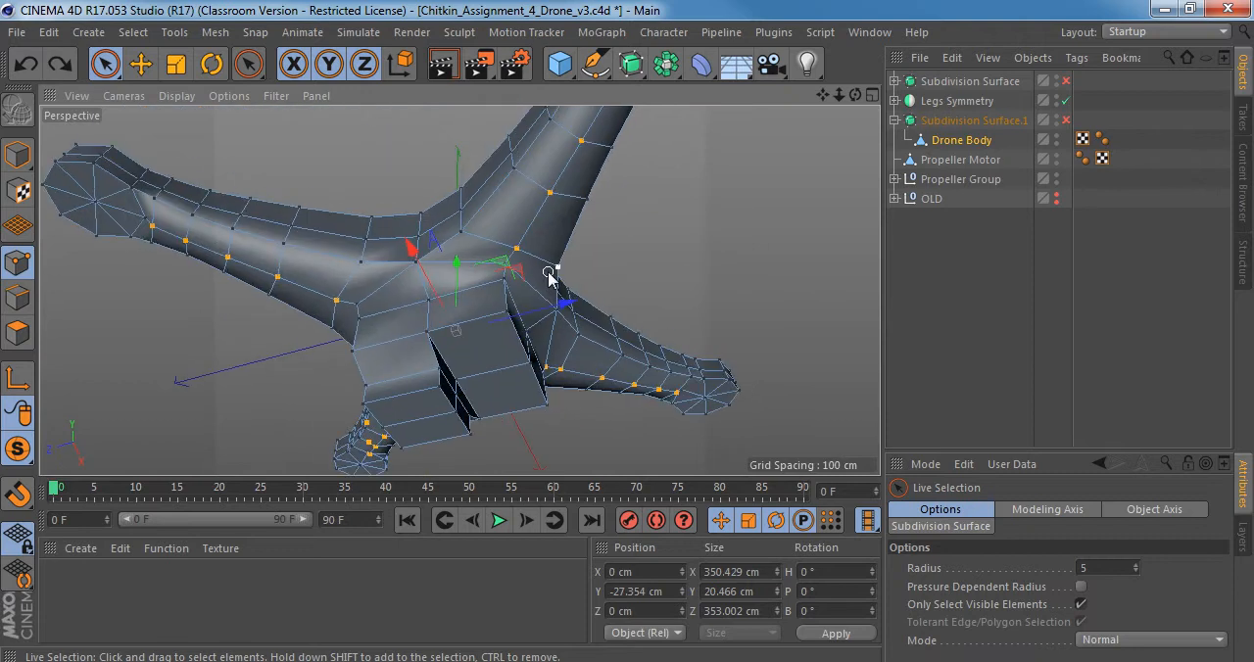
scroll(527, 283, down, 4)
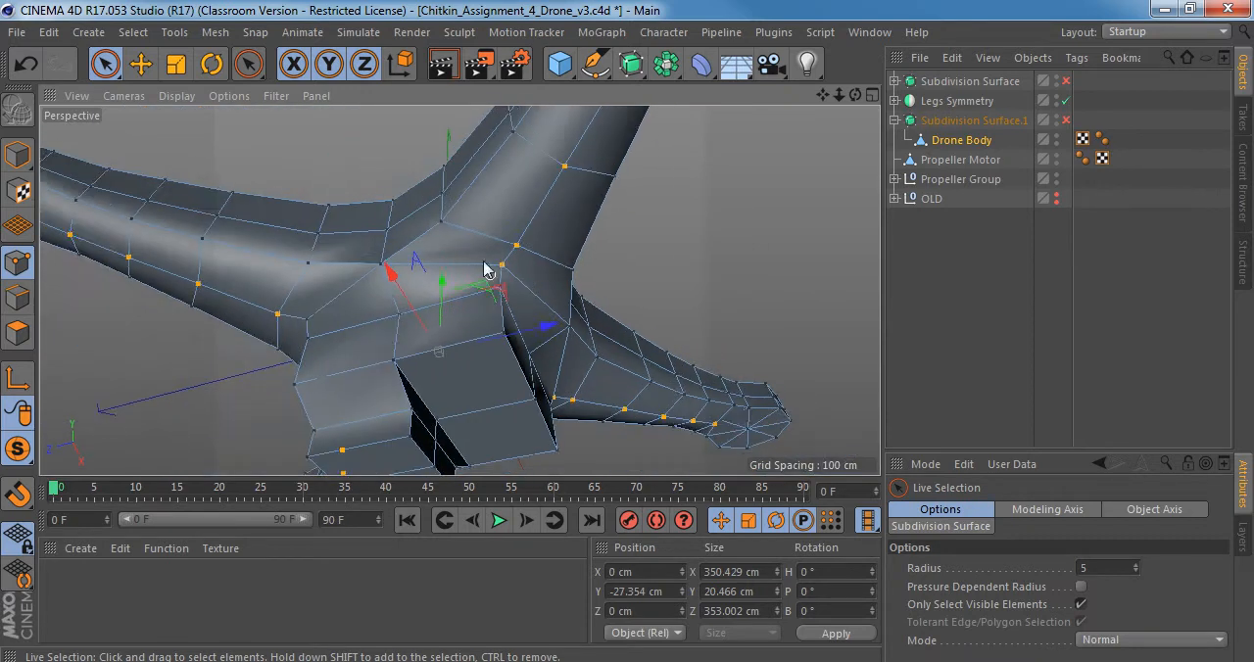
alt+drag(482, 264, 585, 298)
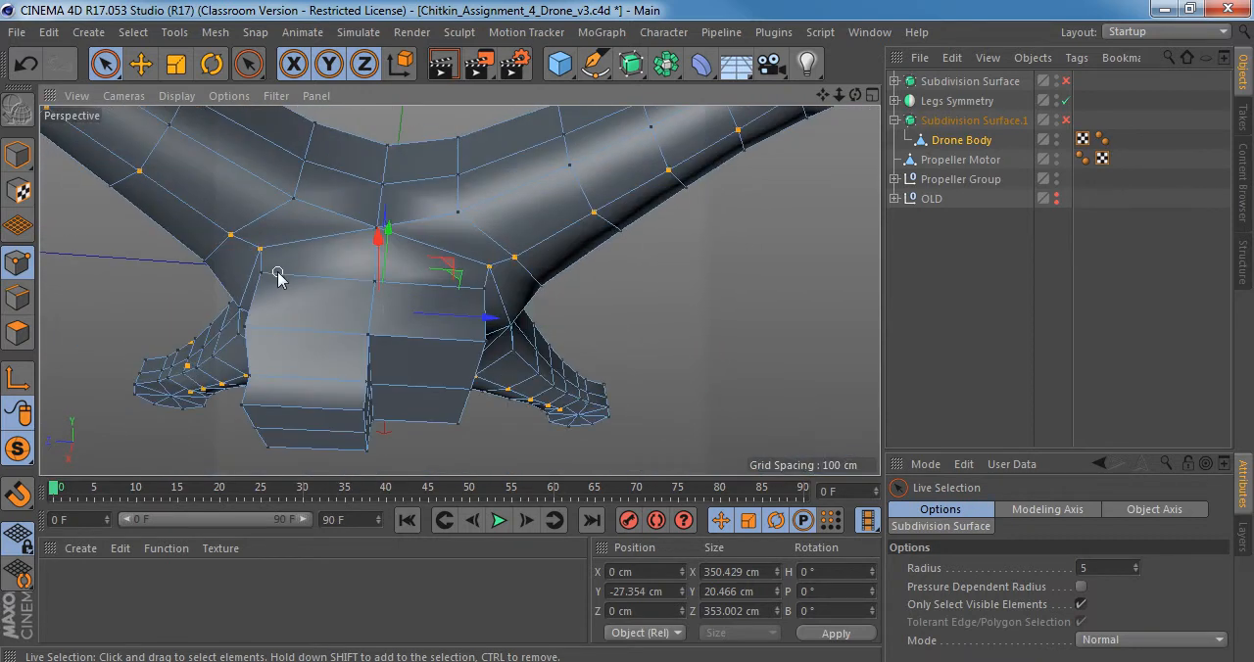
alt+drag(278, 279, 440, 373)
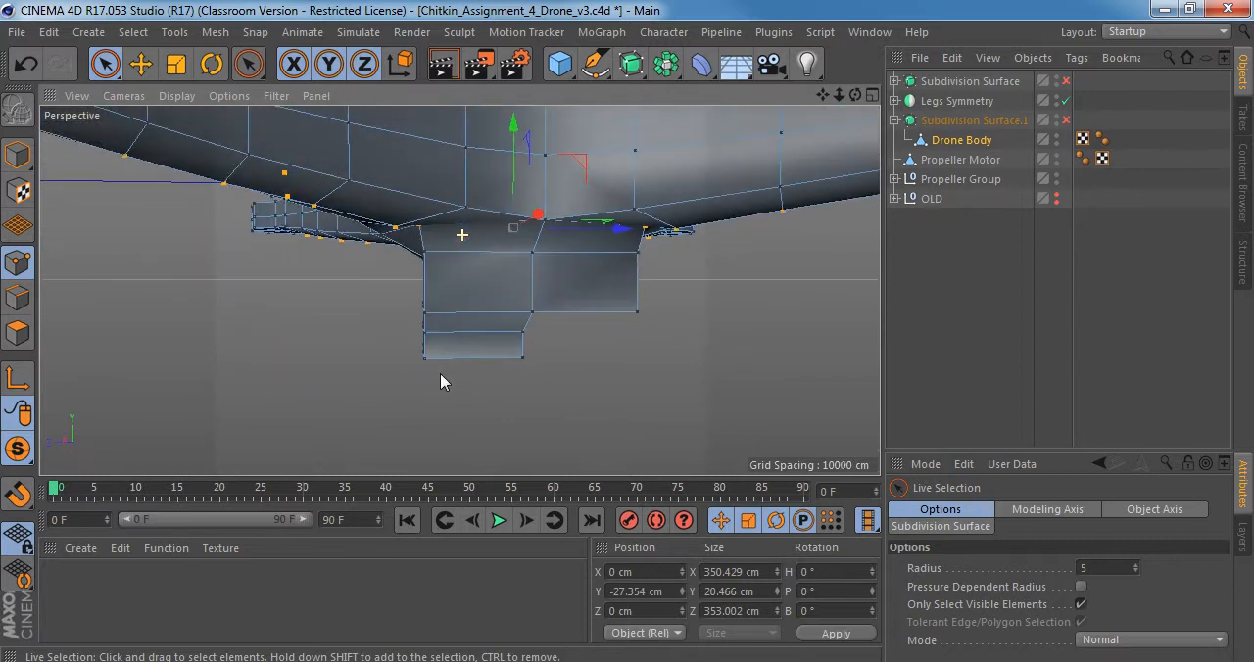
alt+drag(389, 256, 320, 344)
alt+drag(586, 224, 433, 217)
scroll(462, 200, up, 3)
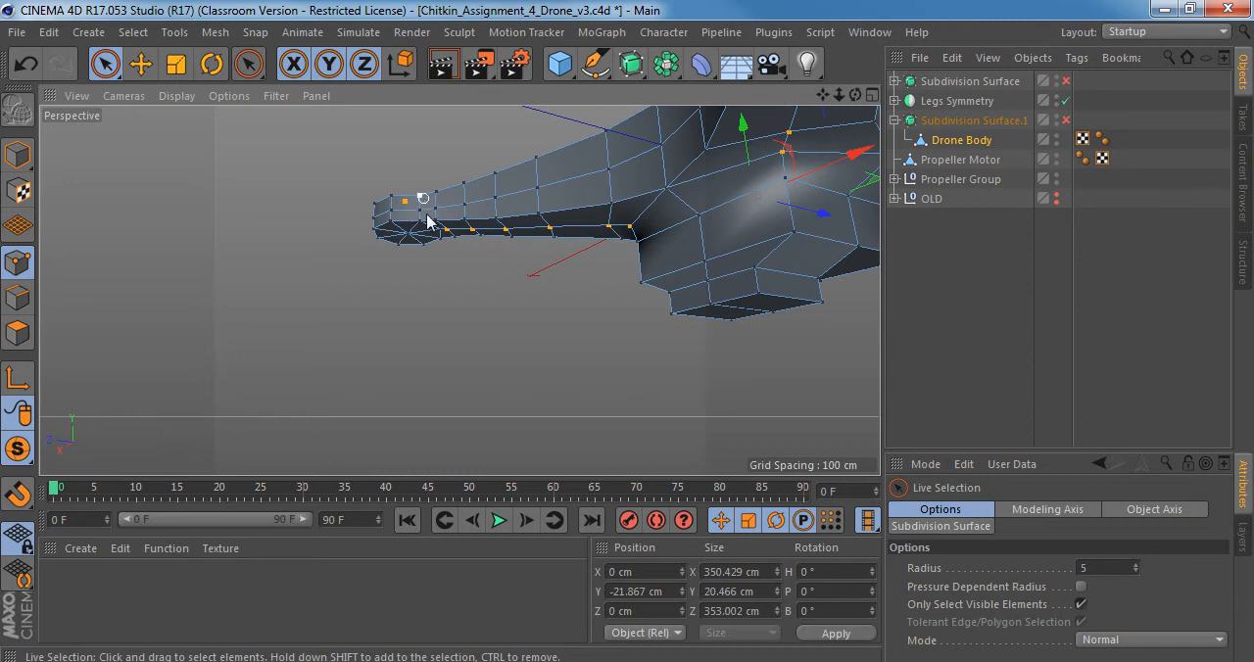
alt+drag(427, 221, 297, 281)
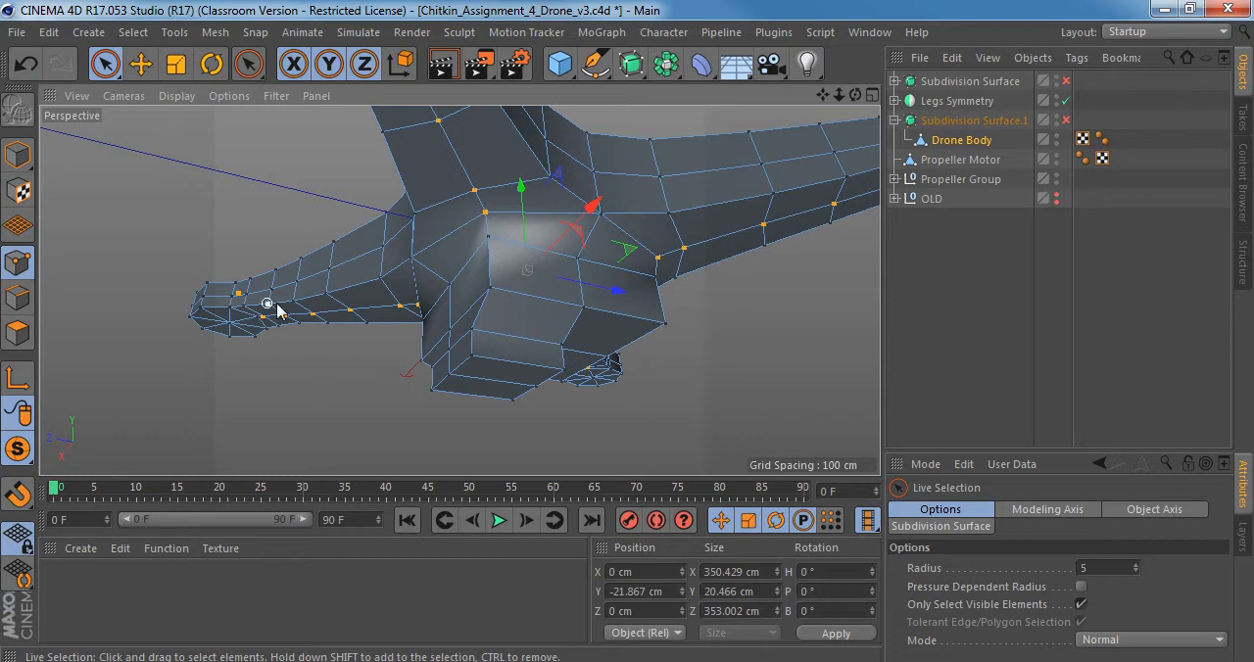
alt+drag(252, 305, 519, 270)
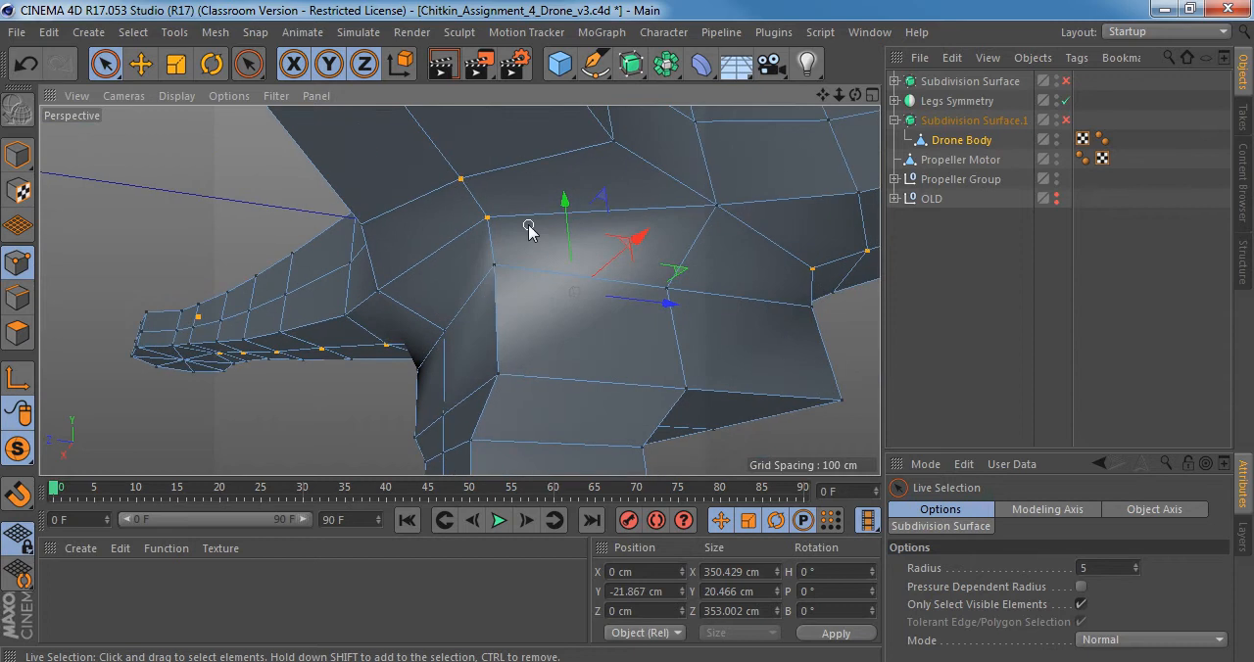
Lower the selected underside arm points to about Y -23 cm.
drag(566, 201, 569, 214)
alt+drag(596, 282, 415, 357)
drag(604, 203, 605, 196)
alt+right_drag(463, 251, 425, 258)
alt+drag(425, 259, 678, 244)
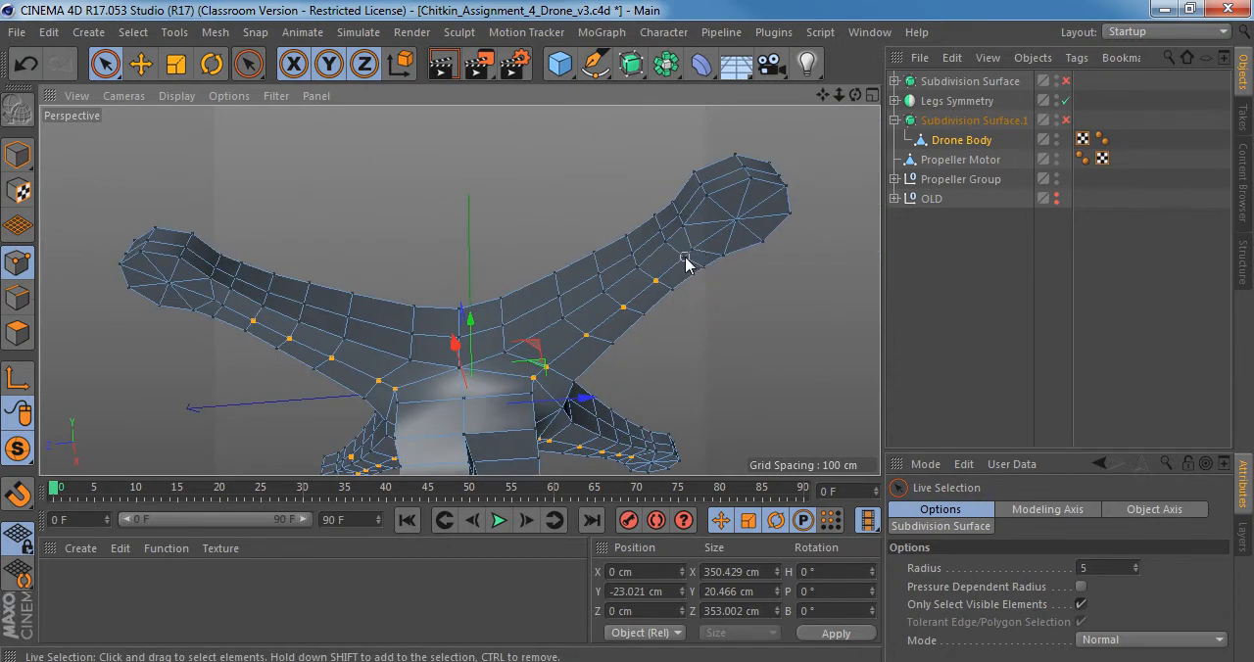
Remove the outermost underside centre-line point of each arm from the selection.
ctrl+click(685, 259)
alt+middle_drag(691, 262, 826, 159)
alt+drag(722, 294, 713, 379)
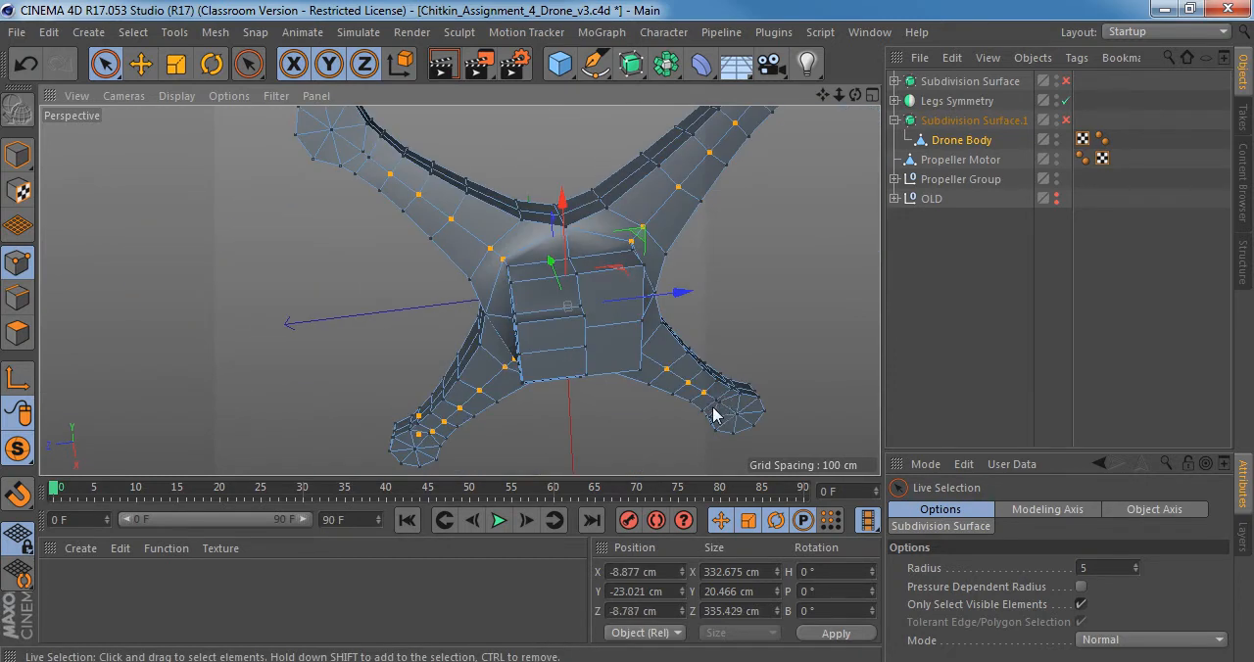
ctrl+click(713, 408)
ctrl+click(438, 444)
alt+drag(438, 444, 558, 277)
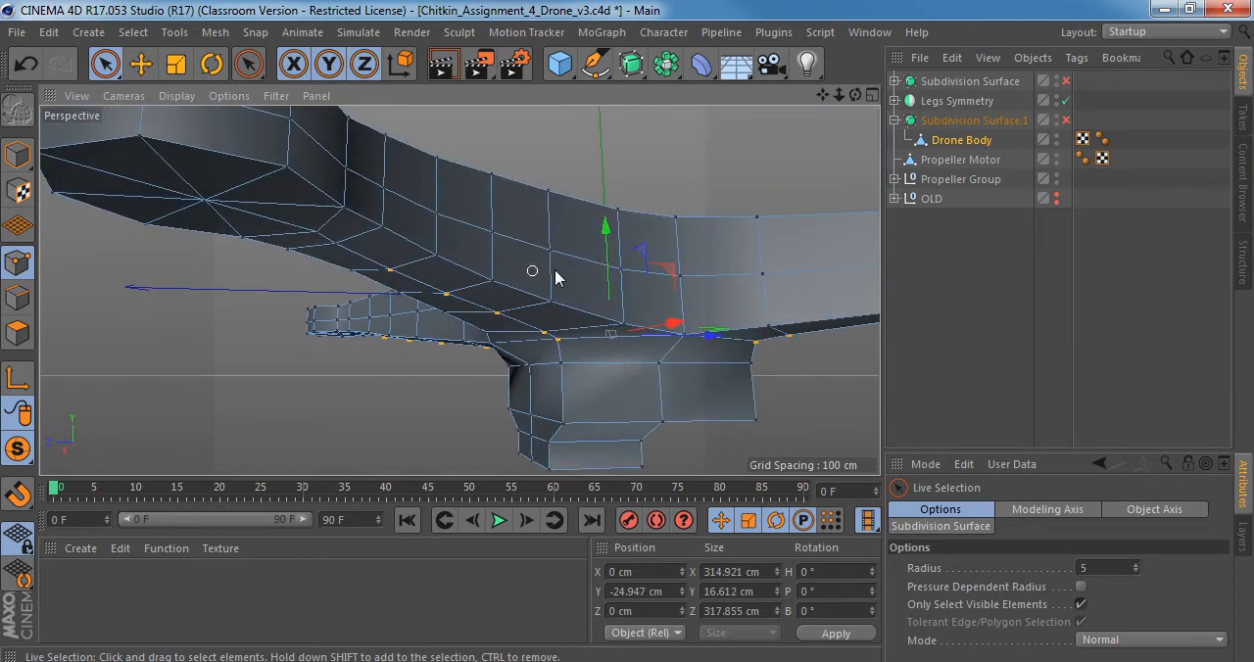
Lower the remaining selected underside points to about Y -27 cm.
drag(603, 221, 603, 230)
alt+right_drag(537, 255, 470, 265)
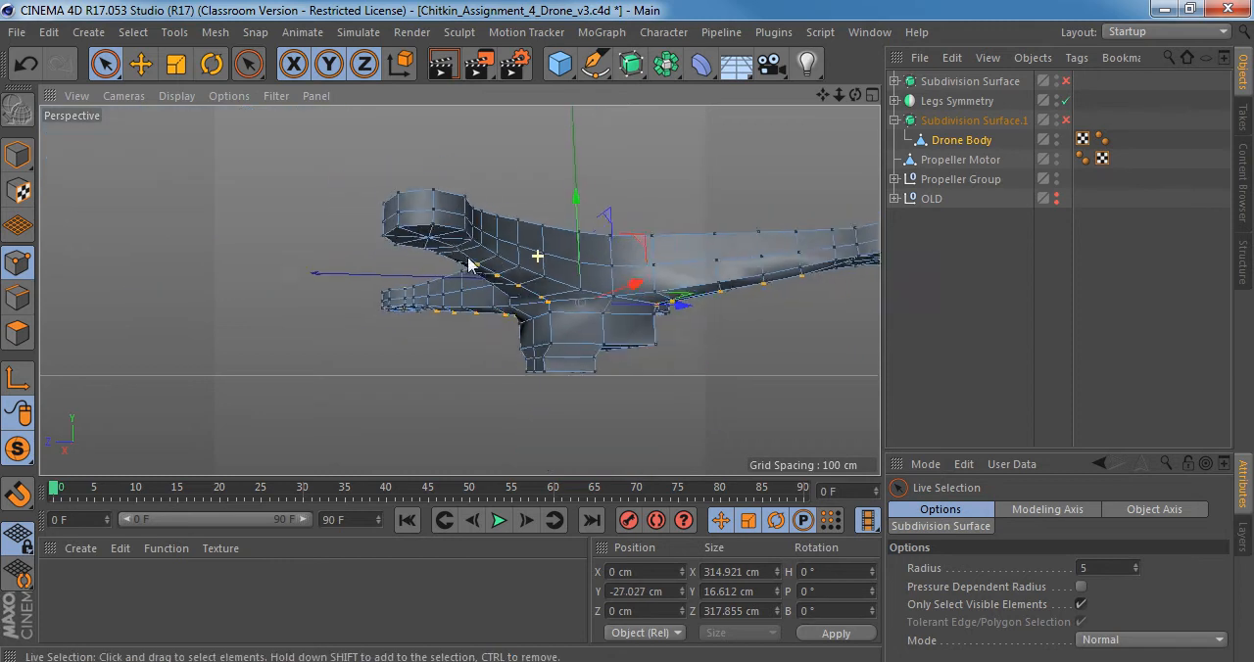
alt+drag(537, 249, 420, 283)
Turn the smoothing on, switch to model mode and examine the body's upper and lower contours from the side and above.
key(q)
alt+middle_drag(459, 291, 434, 253)
alt+drag(434, 252, 320, 244)
click(17, 154)
scroll(387, 243, up, 3)
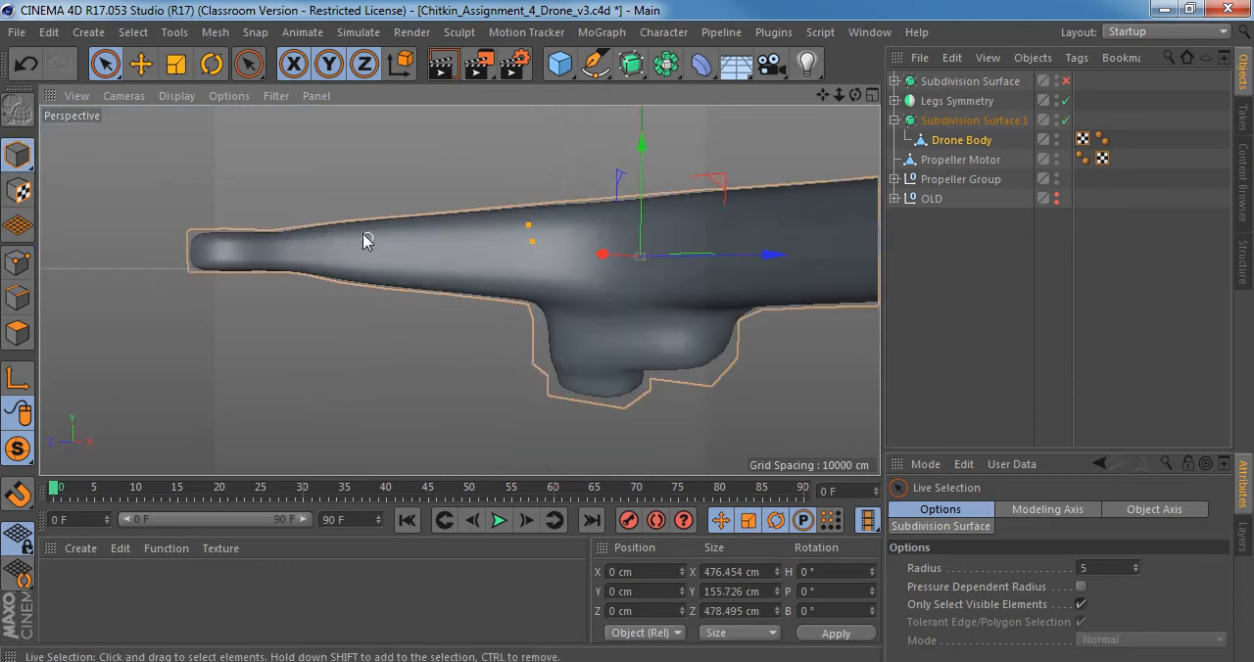
alt+drag(395, 293, 512, 274)
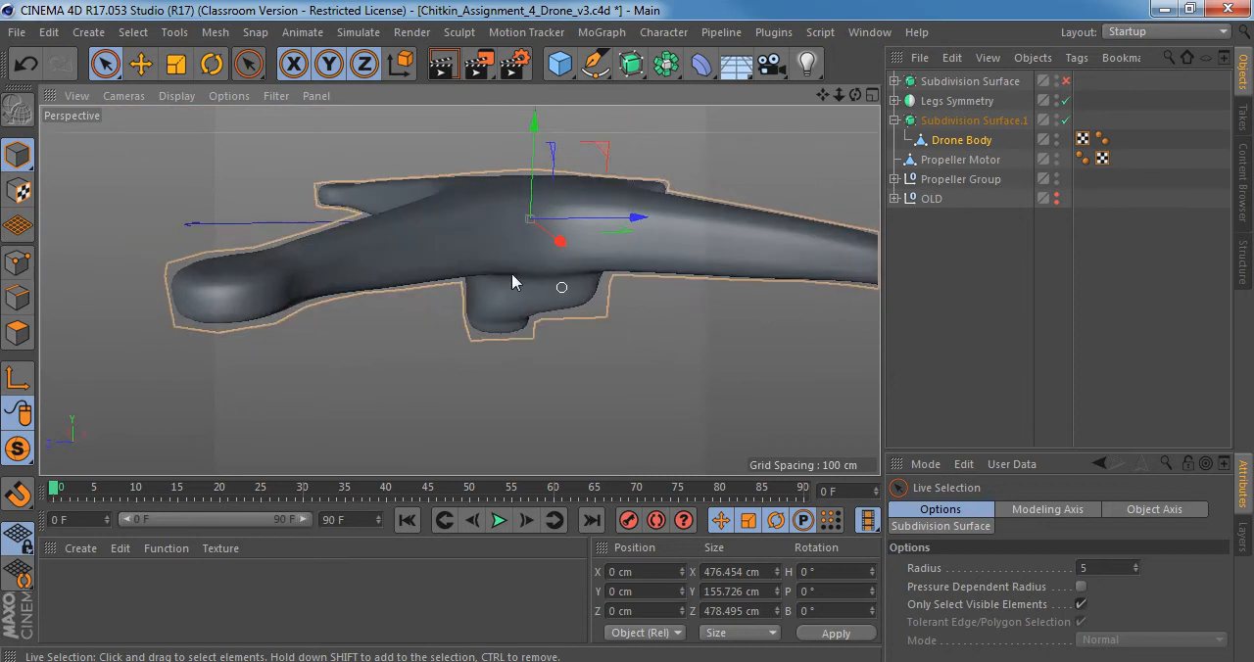
alt+drag(389, 238, 440, 305)
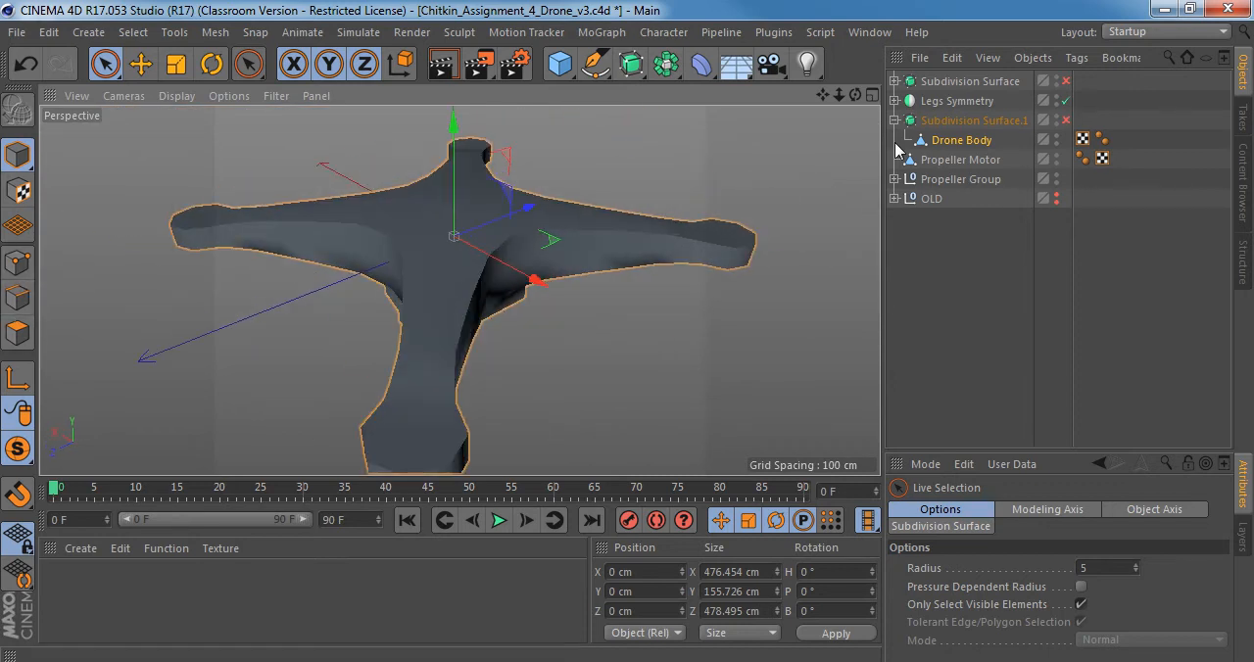
Return to point editing with the smoothing off and loop-select the row of points around the body's mid-height.
click(16, 263)
alt+drag(401, 302, 471, 258)
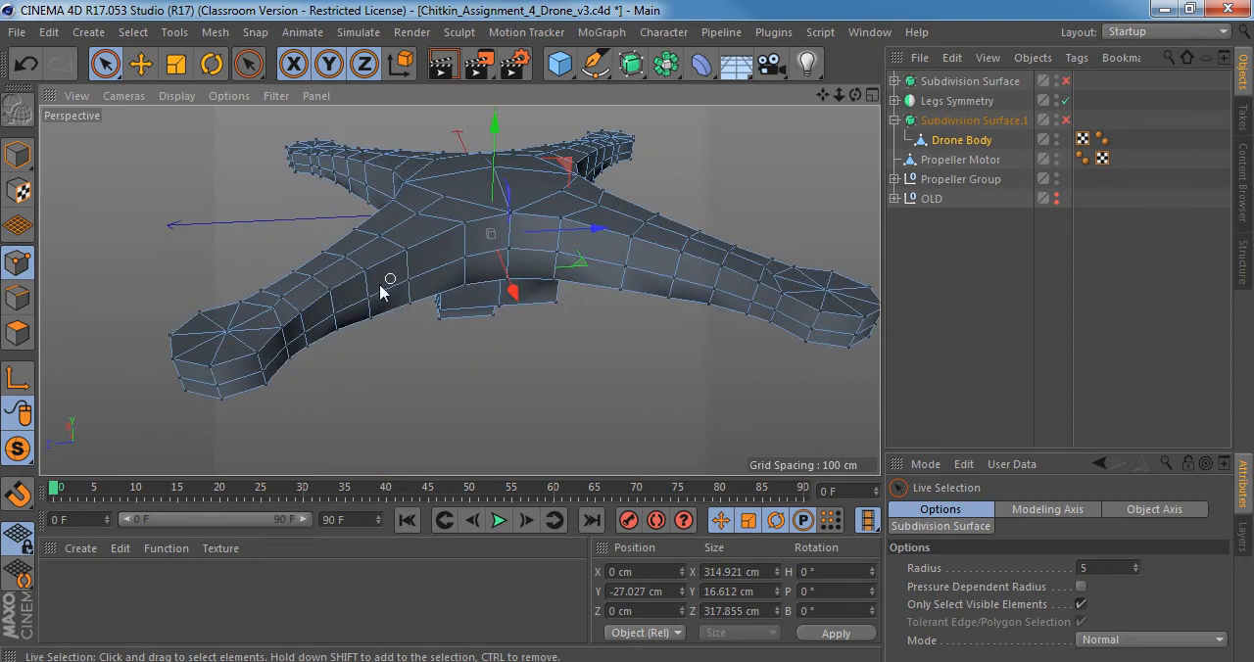
alt+drag(434, 273, 470, 287)
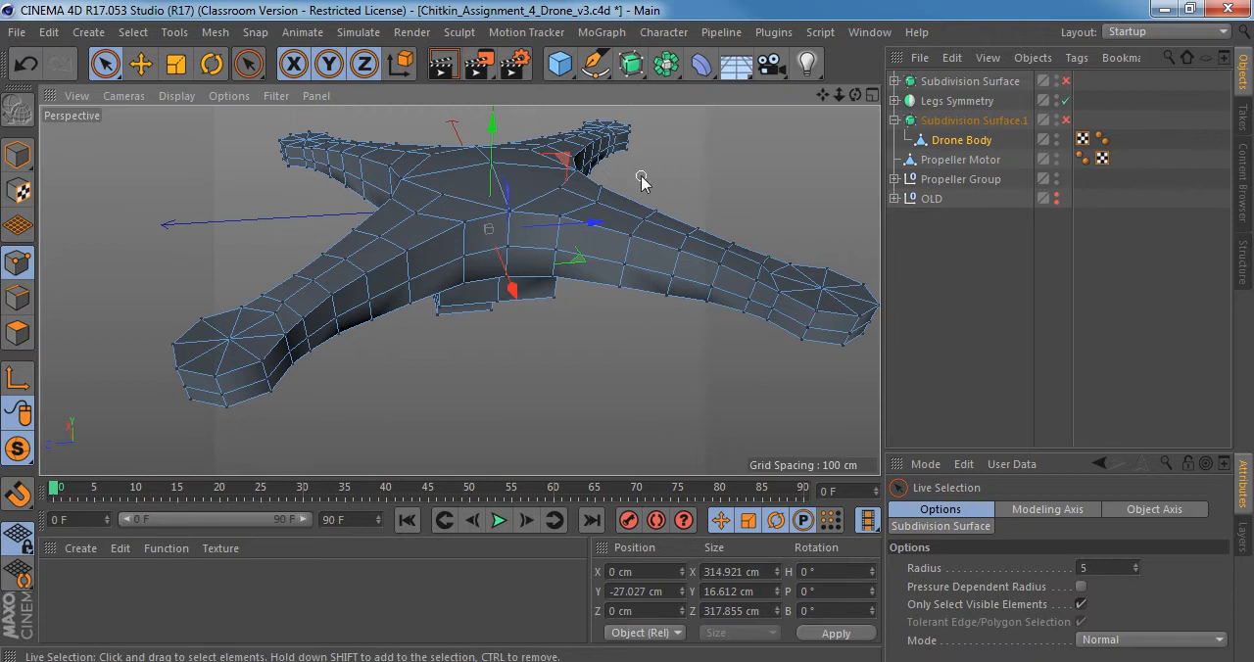
alt+drag(269, 328, 518, 328)
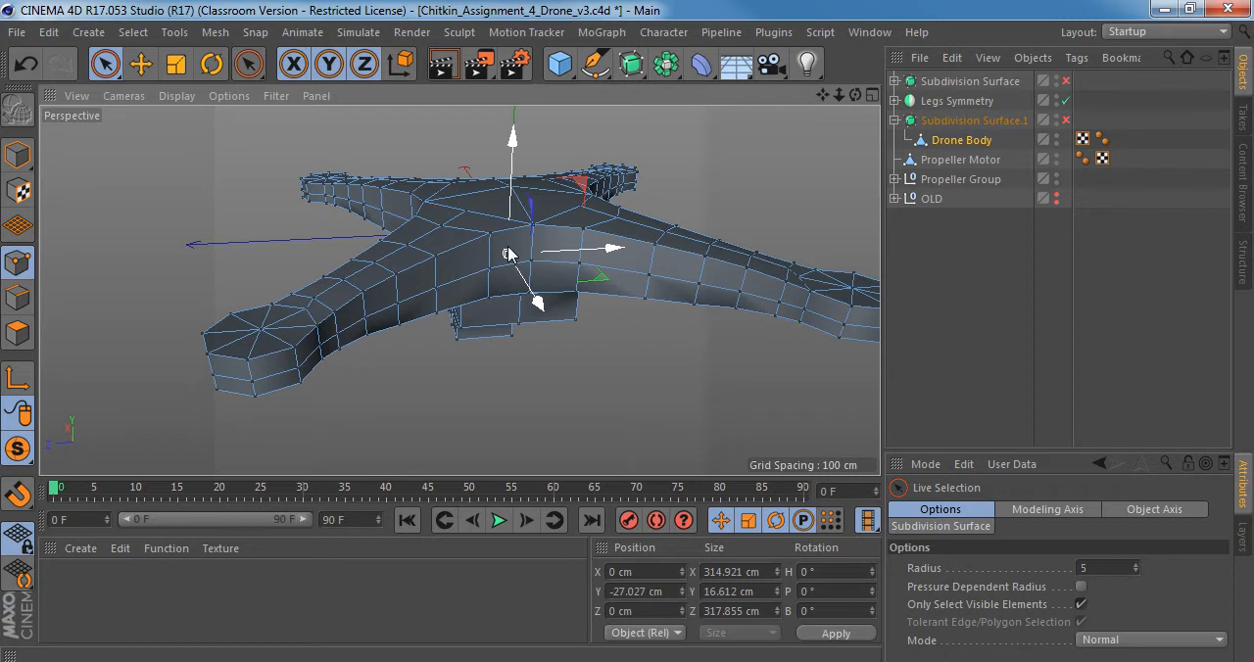
key(u)
key(l)
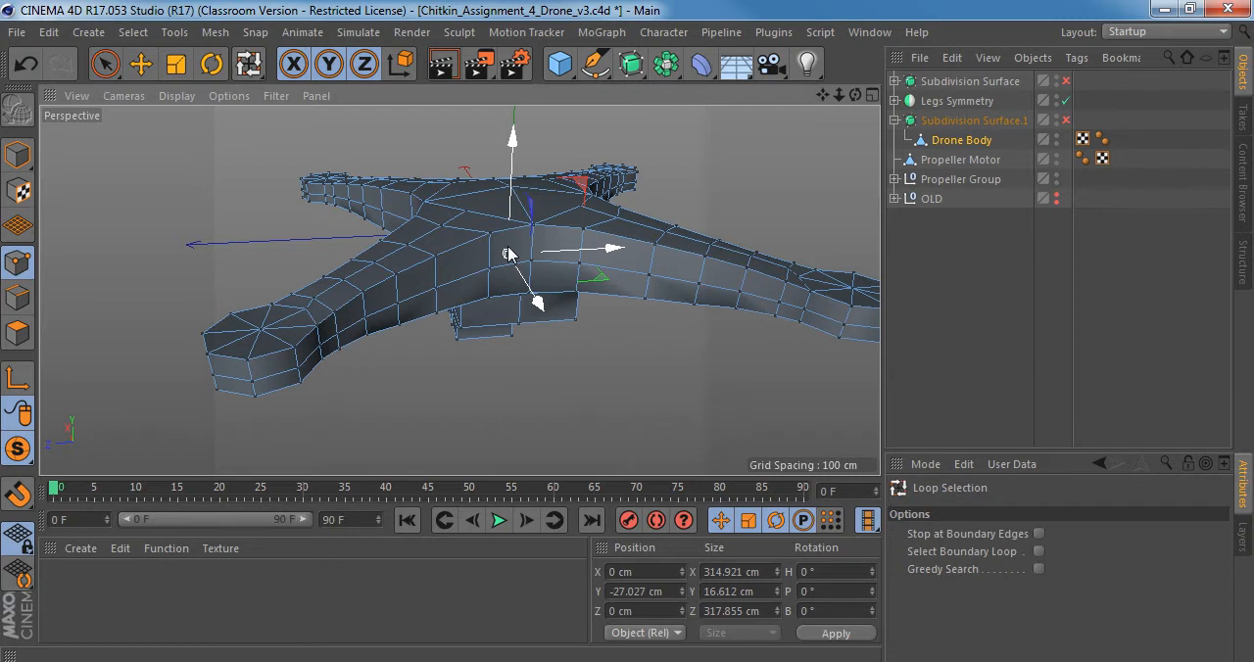
click(546, 268)
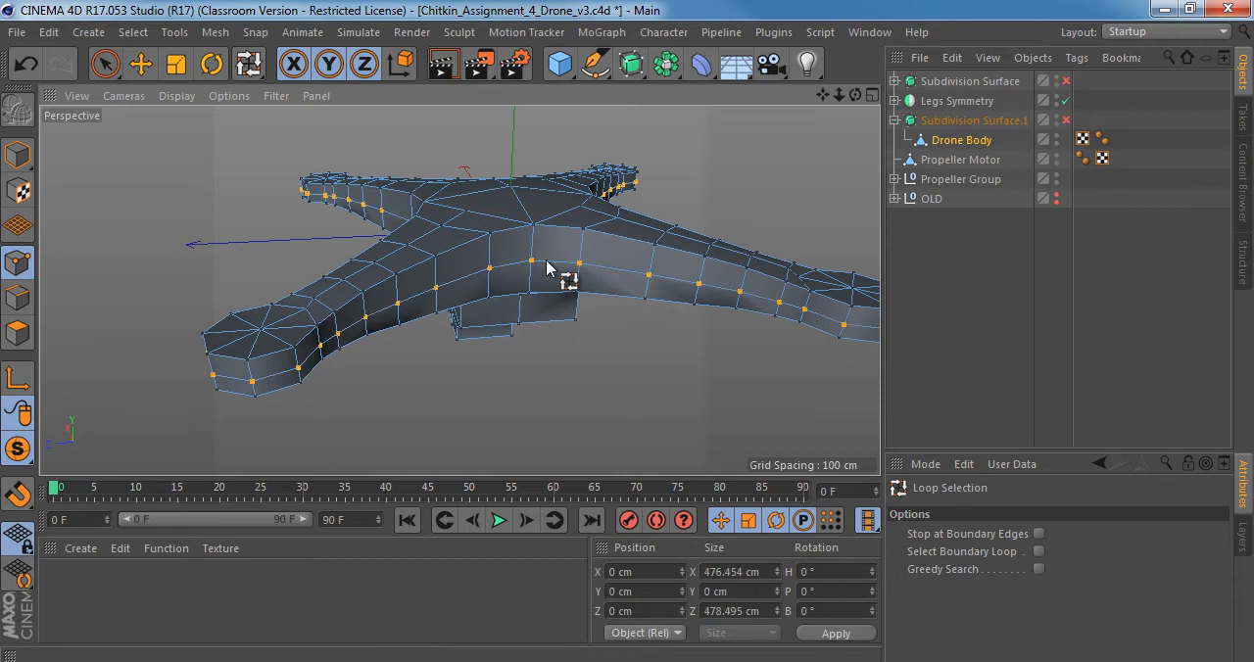
alt+drag(559, 271, 507, 290)
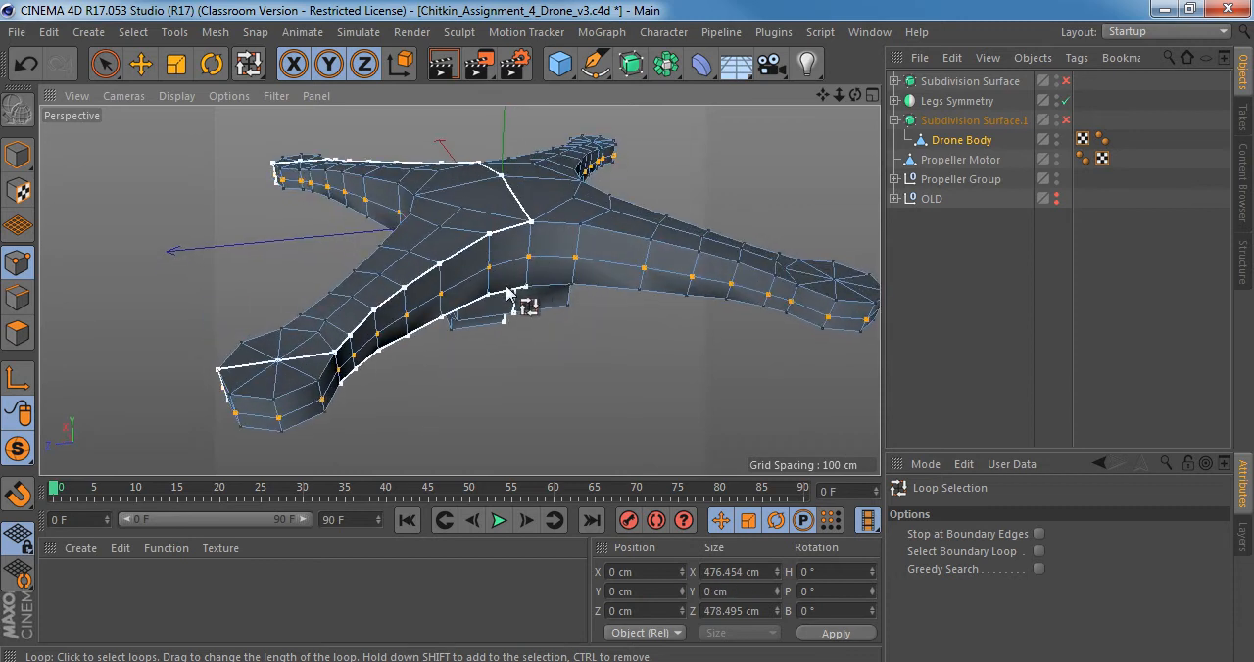
Try scaling the selected mid-height point loop while checking the body from the side, and undo the change.
key(t)
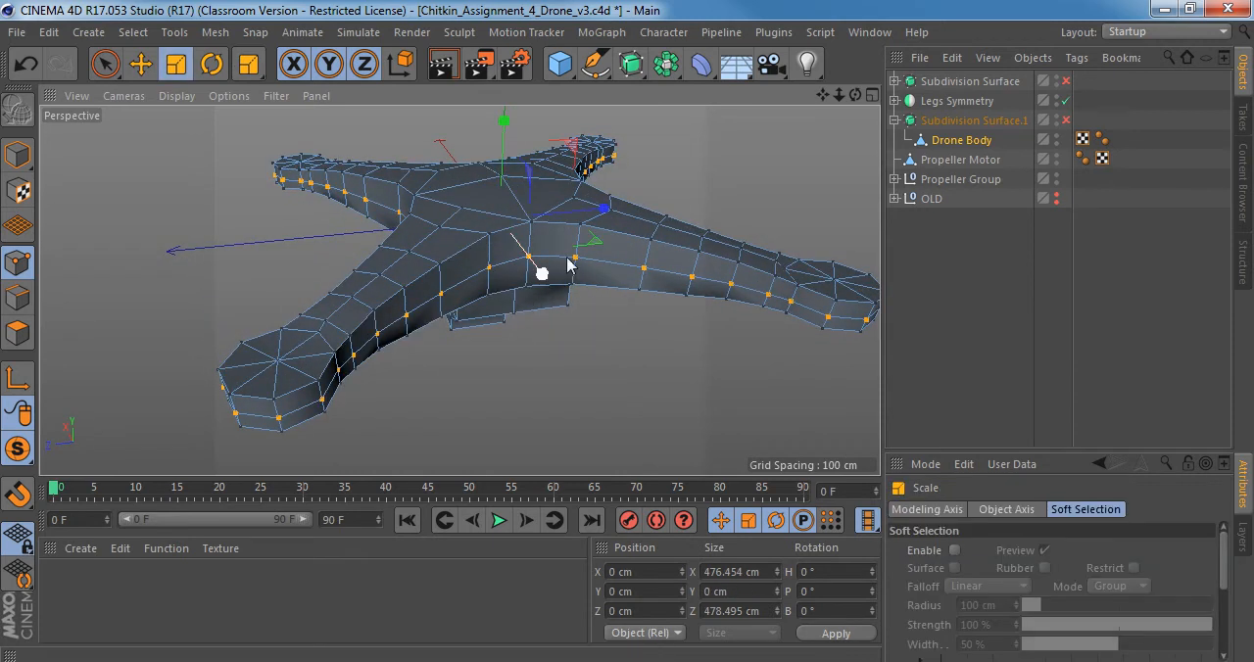
alt+drag(449, 287, 432, 307)
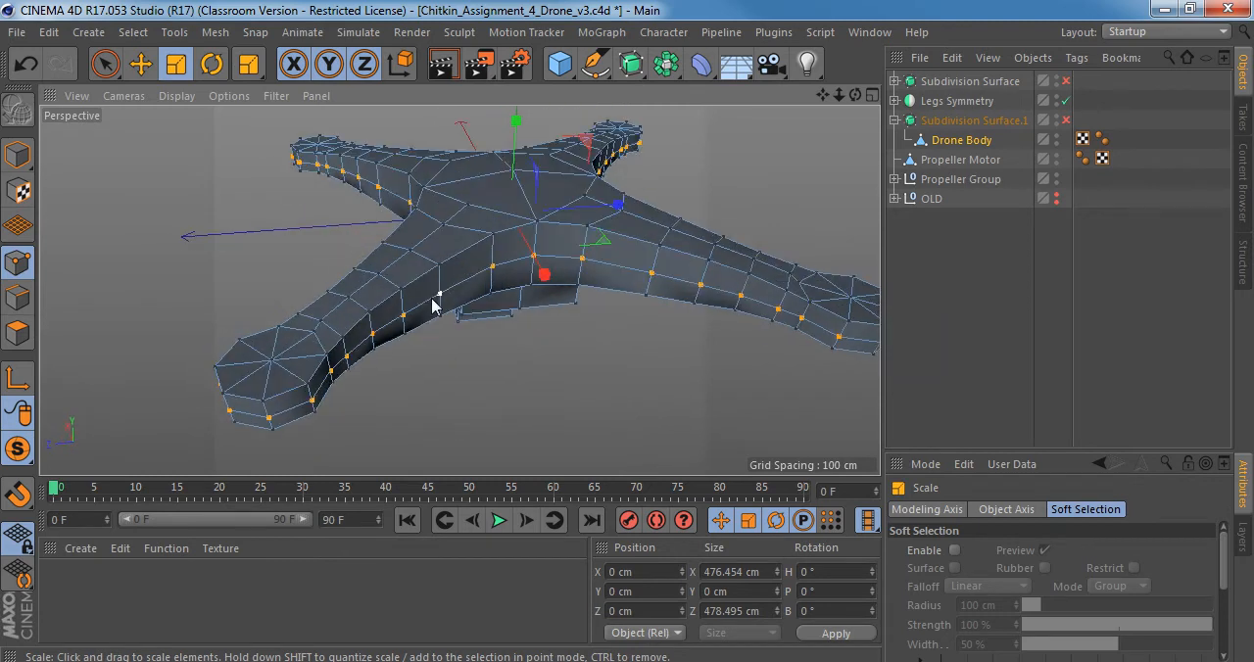
alt+drag(522, 284, 559, 209)
key(ctrl+z)
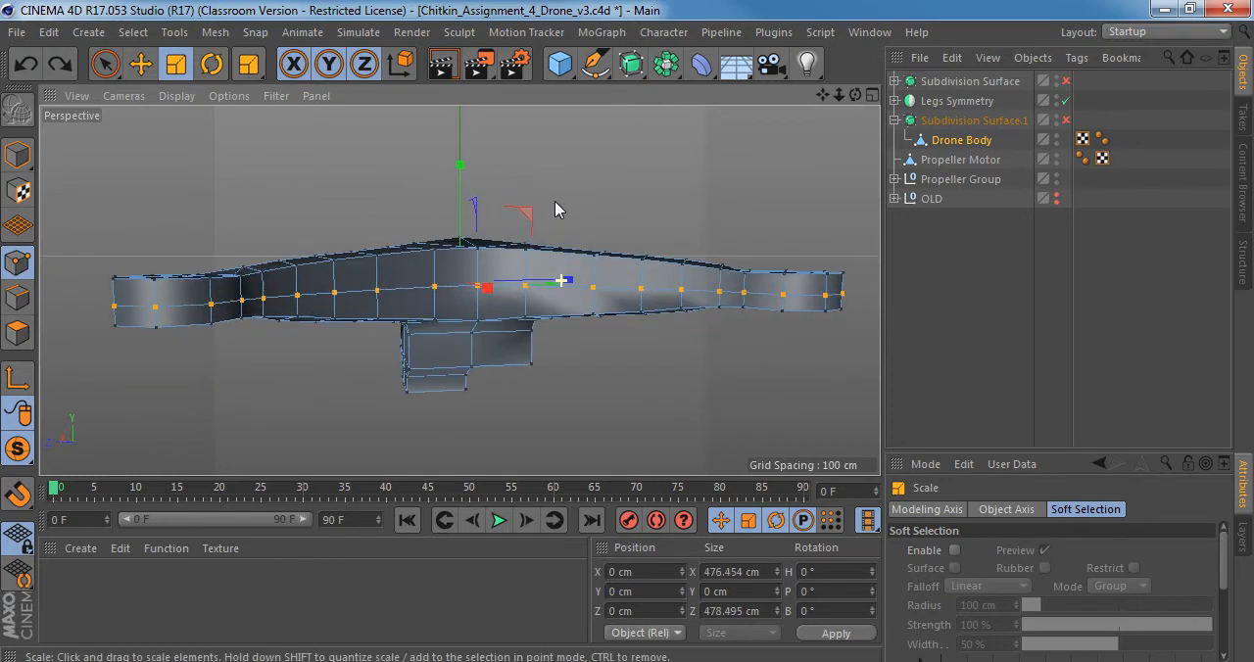
mouse_move(582, 268)
alt+mouse_down()
mouse_move(574, 257)
mouse_move(517, 261)
mouse_move(574, 277)
mouse_move(542, 270)
mouse_move(543, 257)
mouse_move(507, 272)
mouse_move(600, 271)
alt+mouse_up()
Switch to Windows Photo Viewer and study the front edge and arm sides of the drone in front_2.png.
key(alt+Tab)
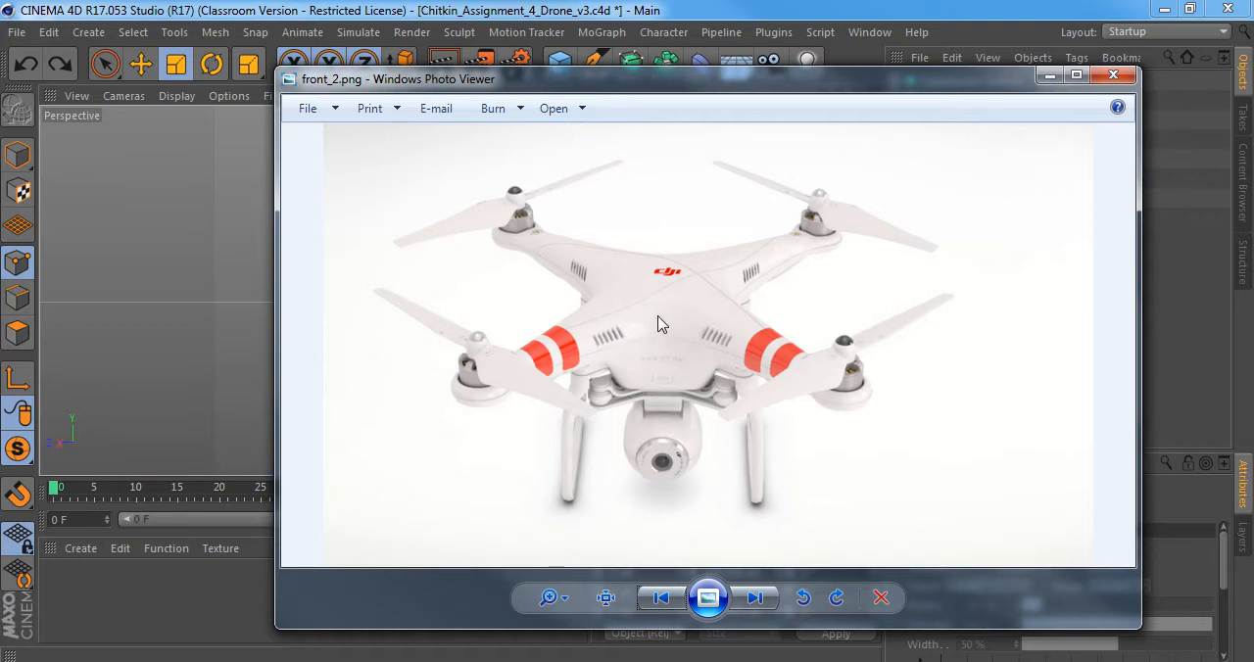
scroll(660, 325, up, 2)
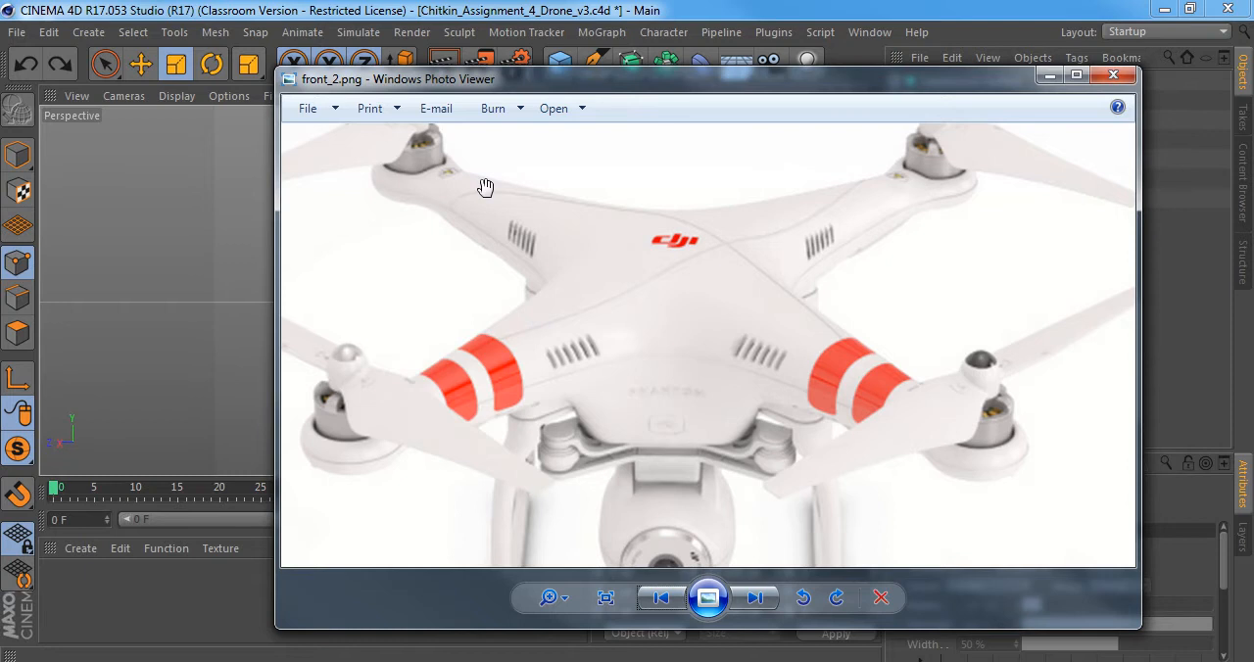
drag(718, 301, 677, 379)
scroll(655, 444, up, 1)
drag(653, 441, 667, 363)
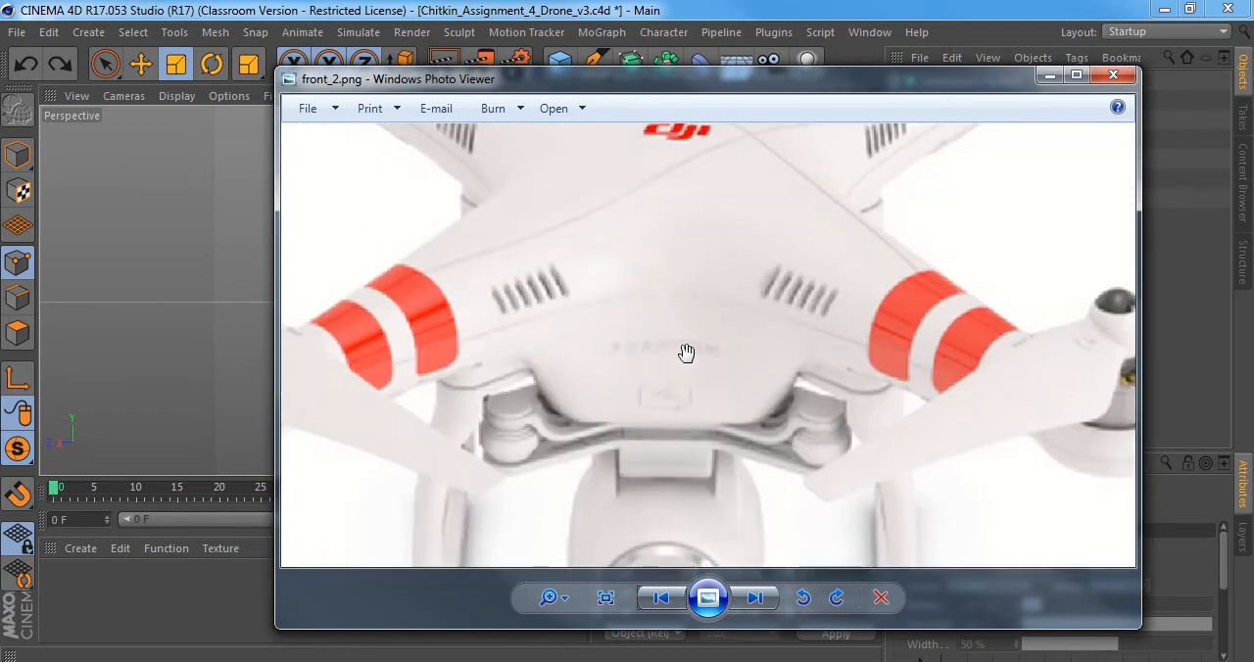
scroll(666, 354, down, 1)
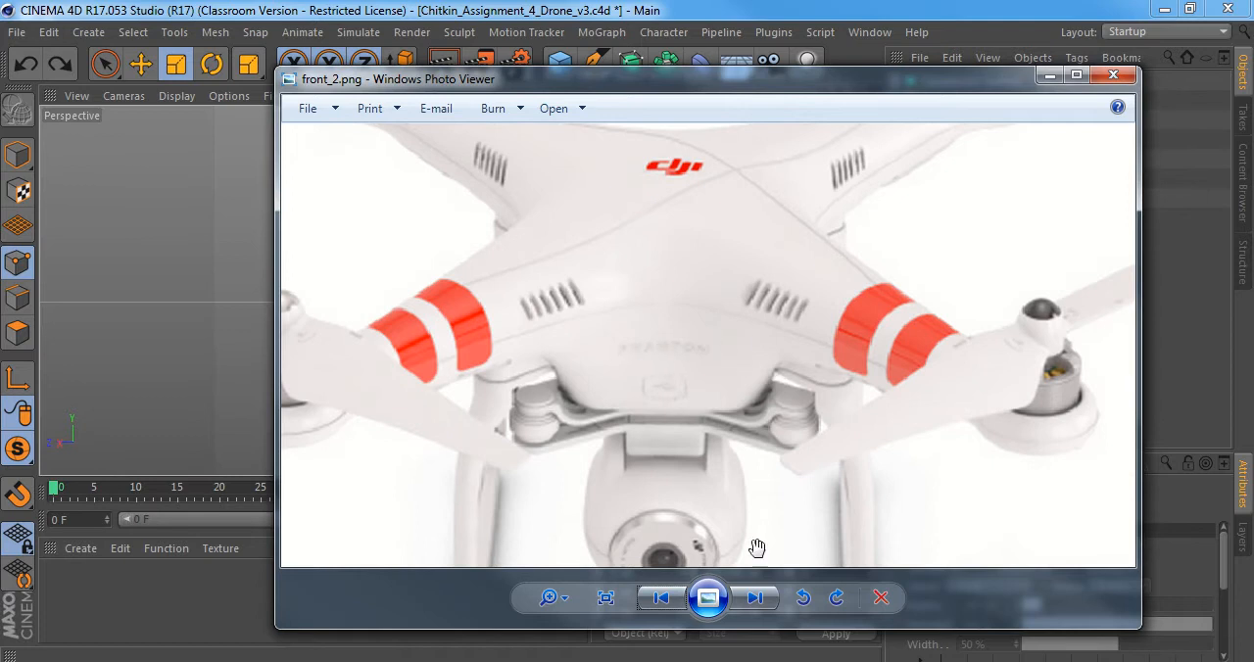
Browse the reference photos side_view.jpg and bottomview.jpg, ending on a zoomed-in front_2.png, to study the drone's underside and front.
click(756, 597)
click(759, 599)
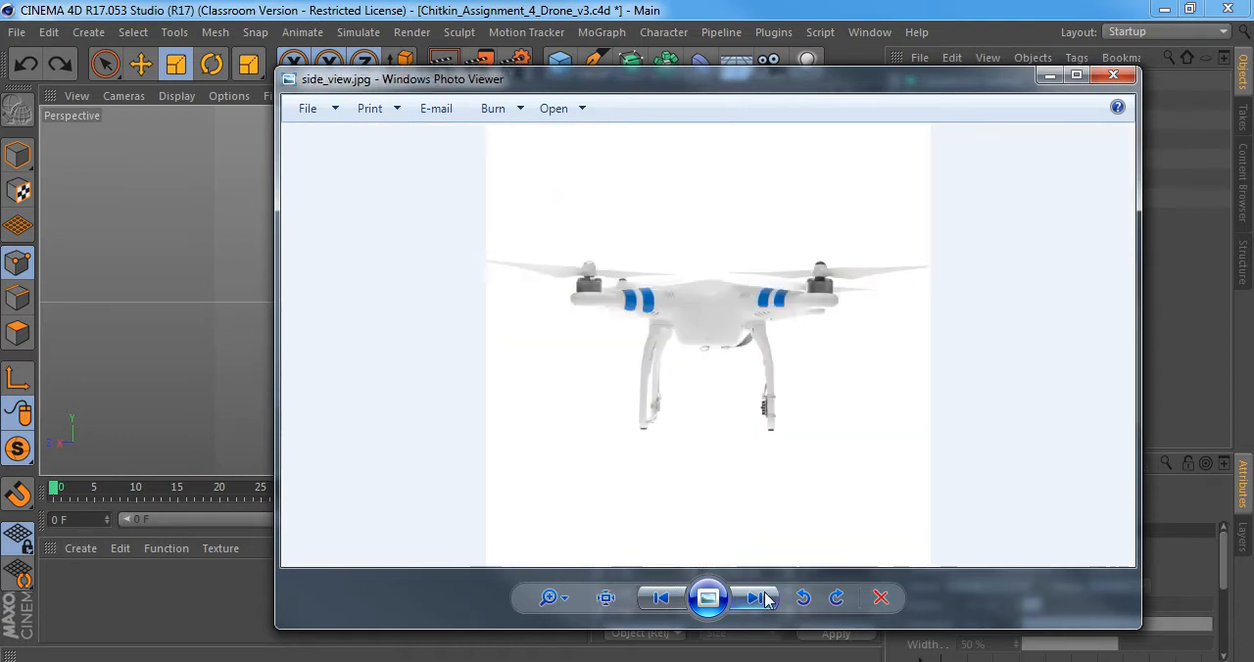
click(755, 597)
click(755, 598)
click(756, 598)
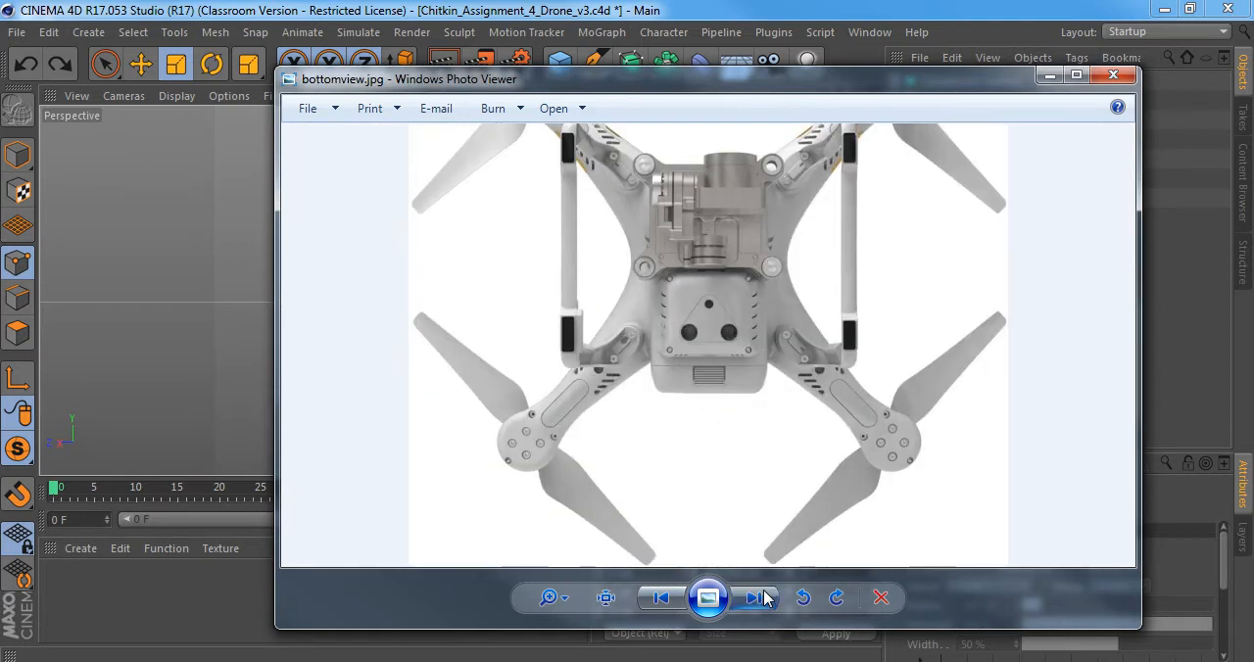
click(756, 598)
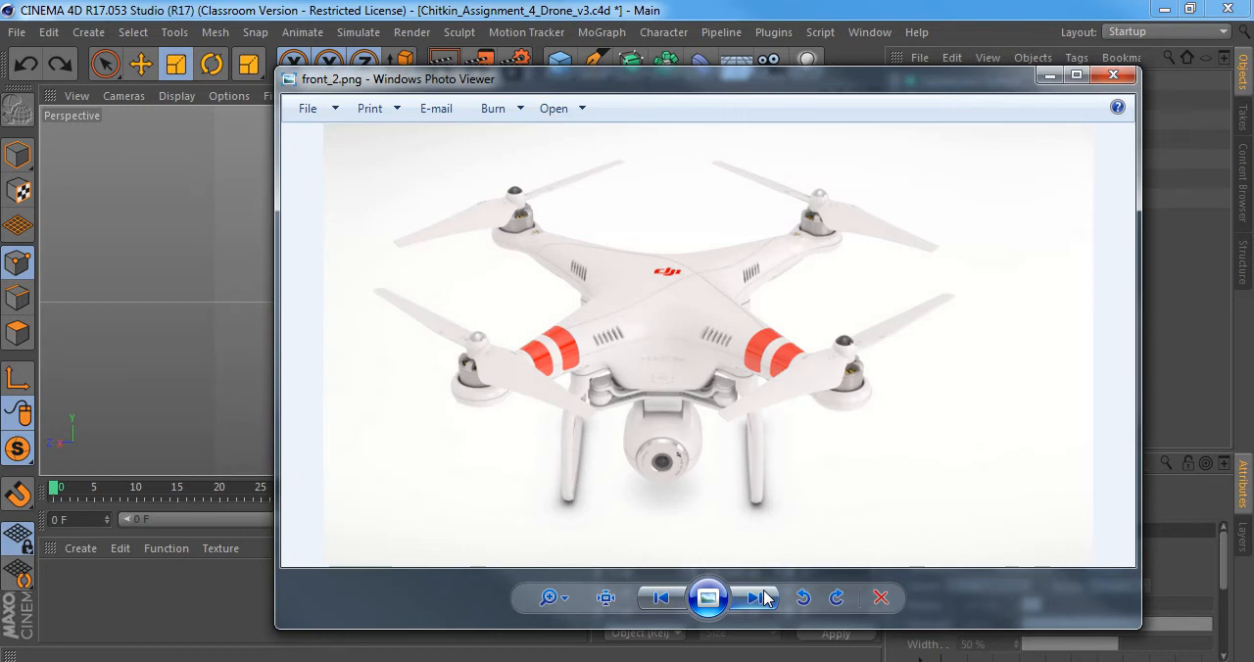
scroll(865, 412, up, 3)
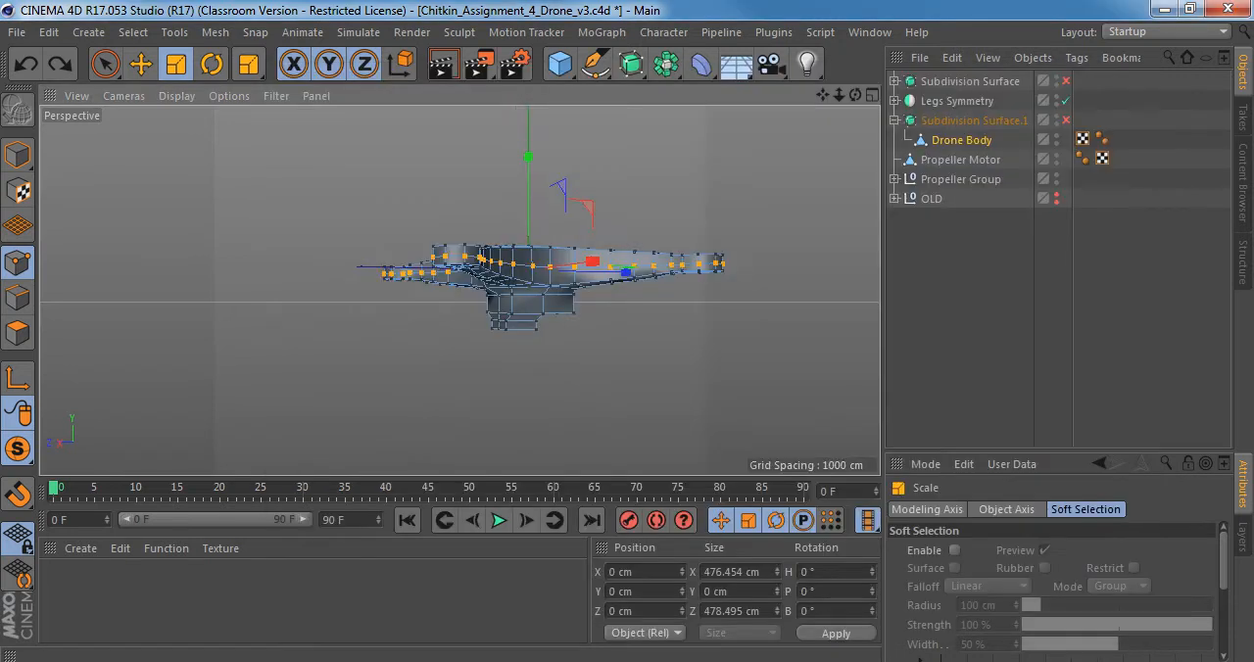
Switch back to Cinema 4D, enter model mode and display the unsmoothed drone body with Gouraud Shading (Lines).
alt+right_drag(545, 271, 614, 274)
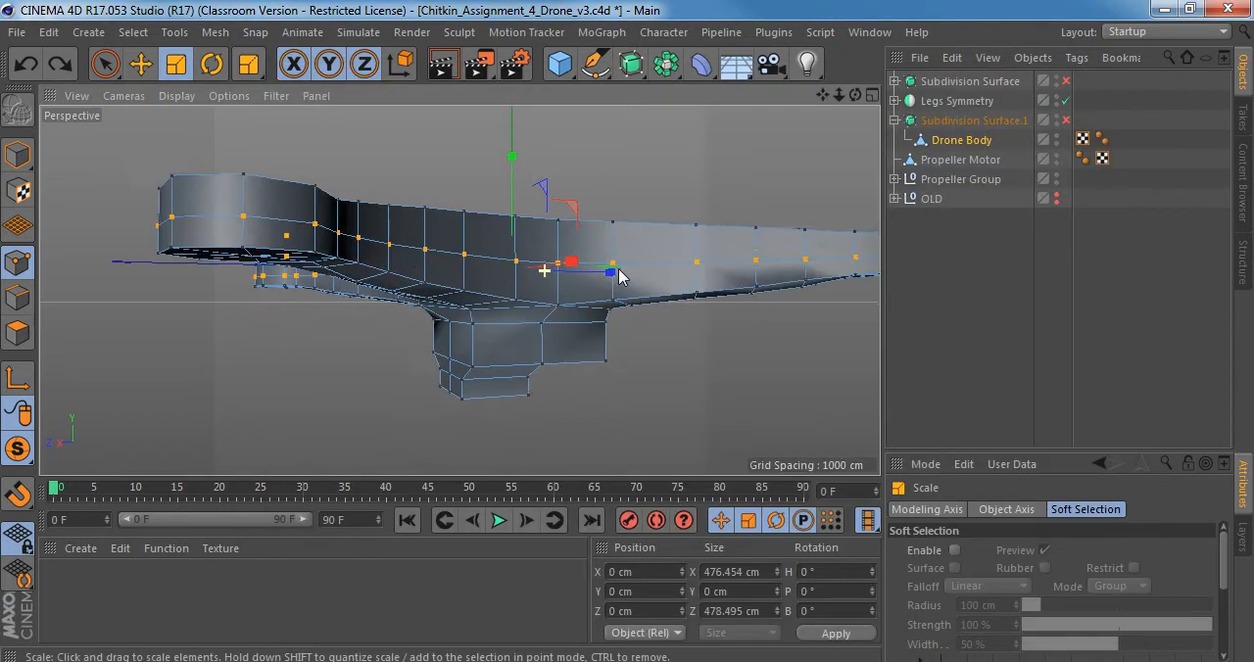
alt+drag(613, 273, 392, 306)
alt+middle_drag(580, 271, 508, 231)
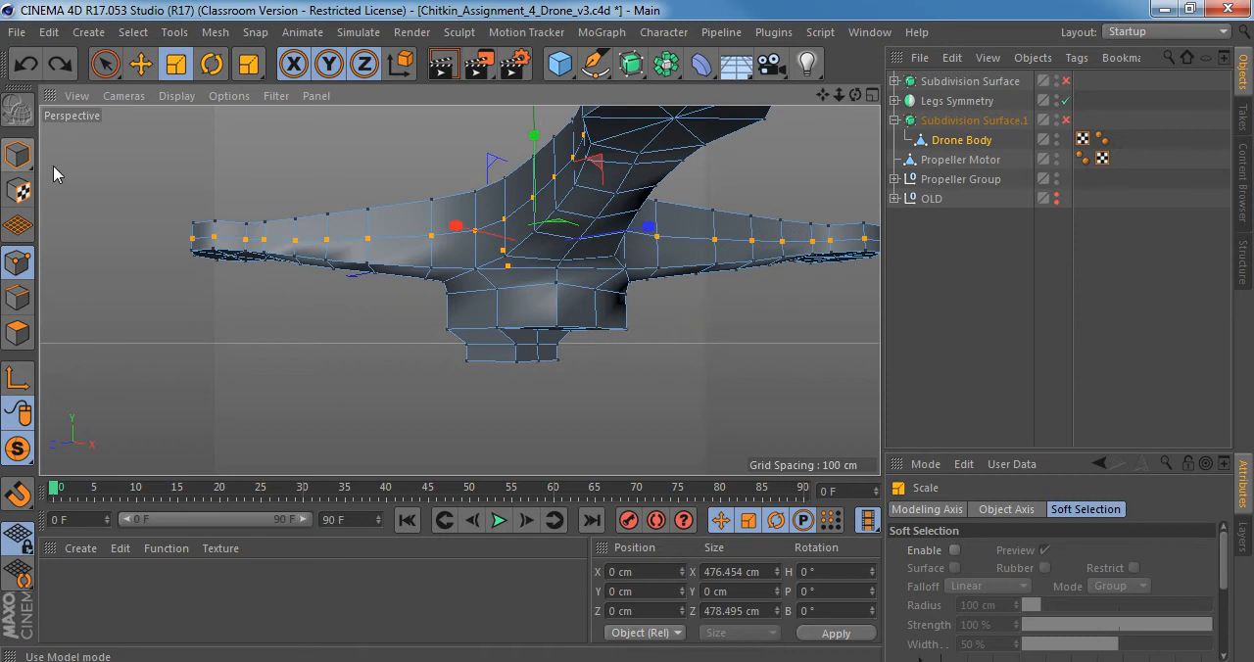
key(q)
click(17, 158)
alt+drag(355, 274, 500, 280)
key(q)
key(n)
key(b)
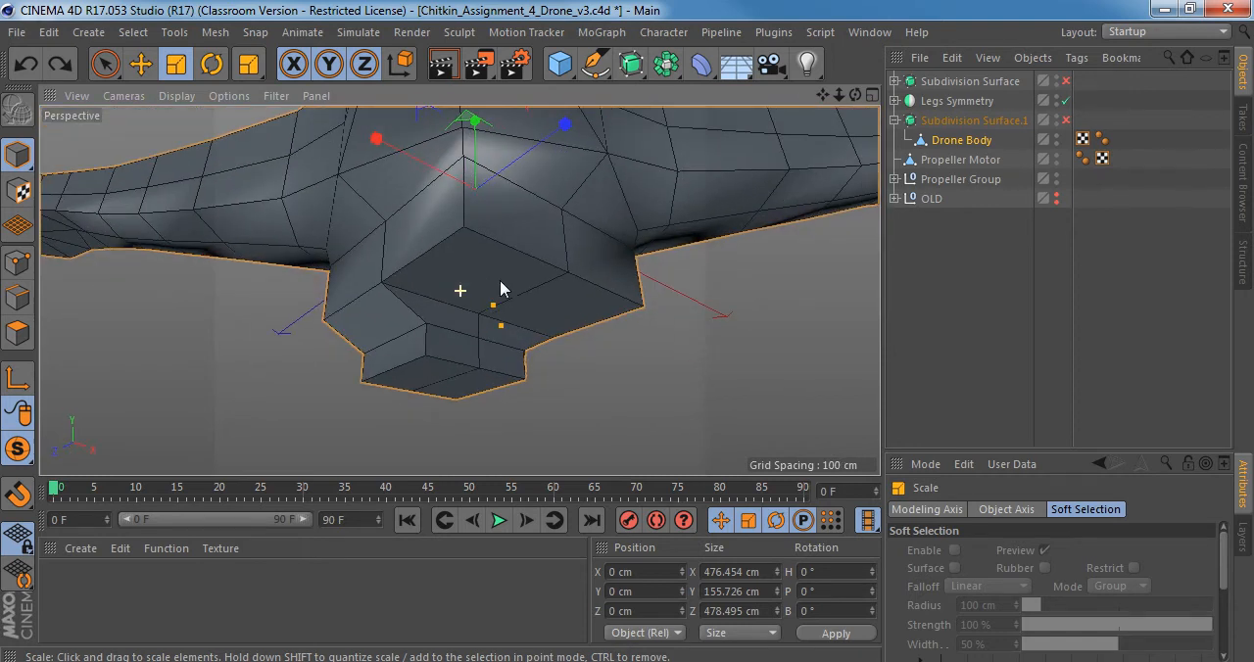
Set the Subdivision Editor level of Subdivision Surface.1 to 1 and compare the body's underside with the smoothing on and off.
alt+drag(474, 233, 480, 312)
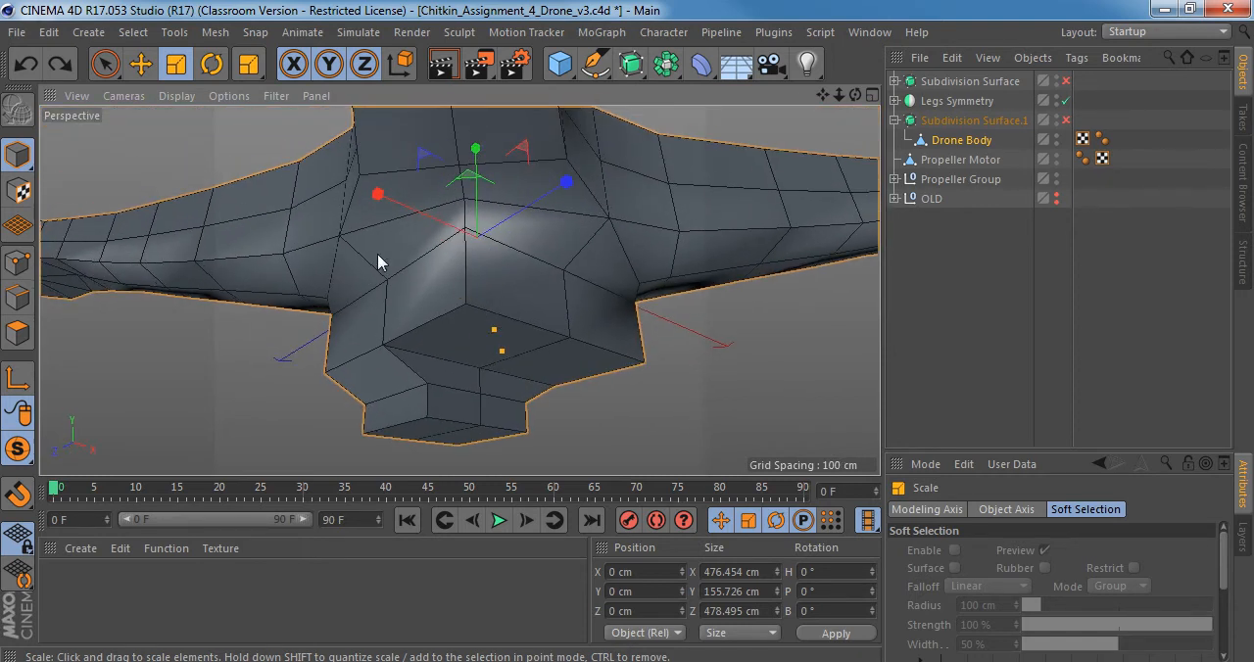
alt+drag(498, 265, 467, 365)
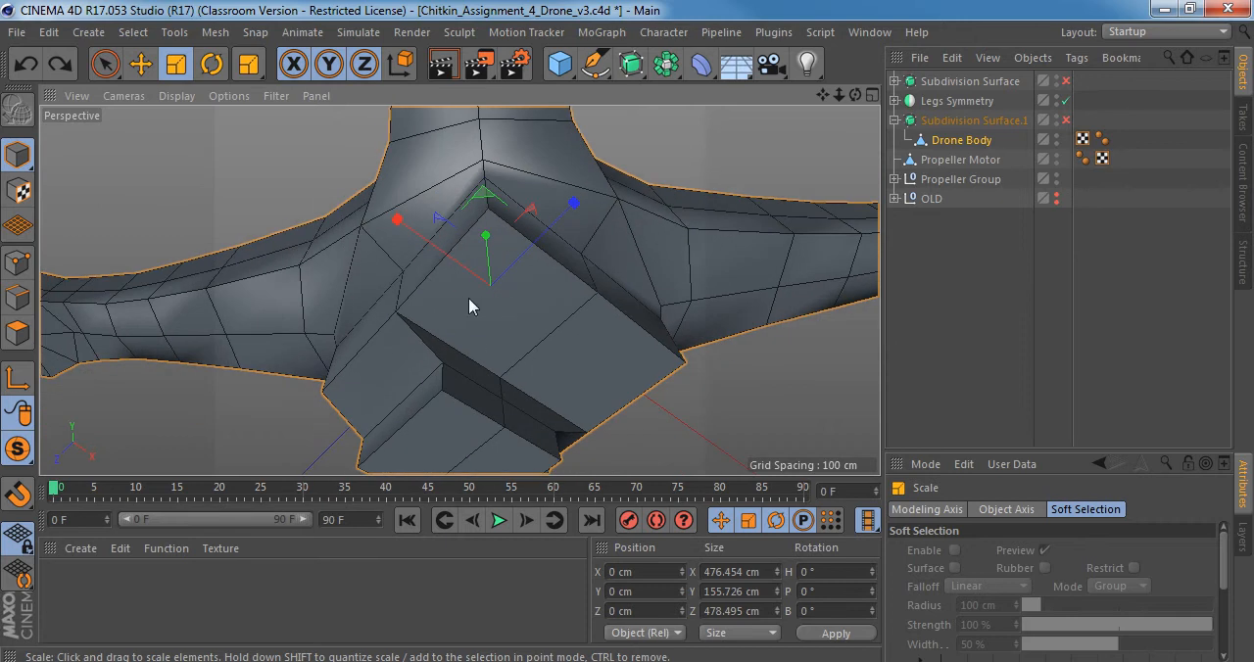
alt+drag(469, 307, 467, 392)
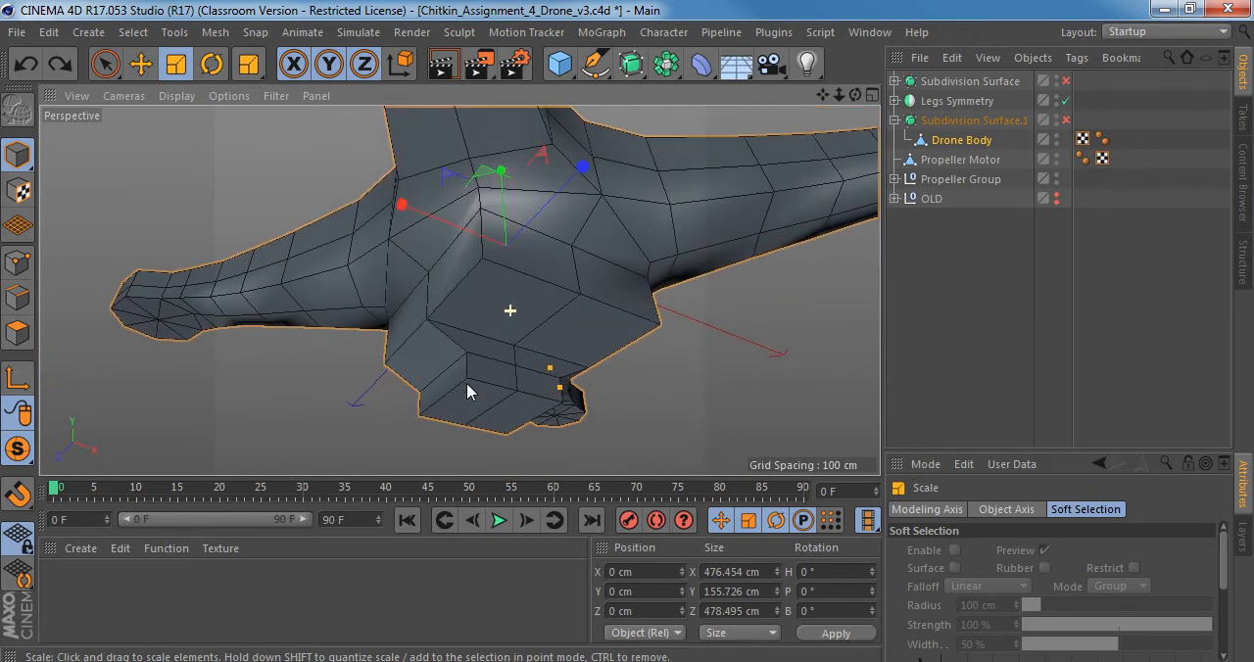
key(q)
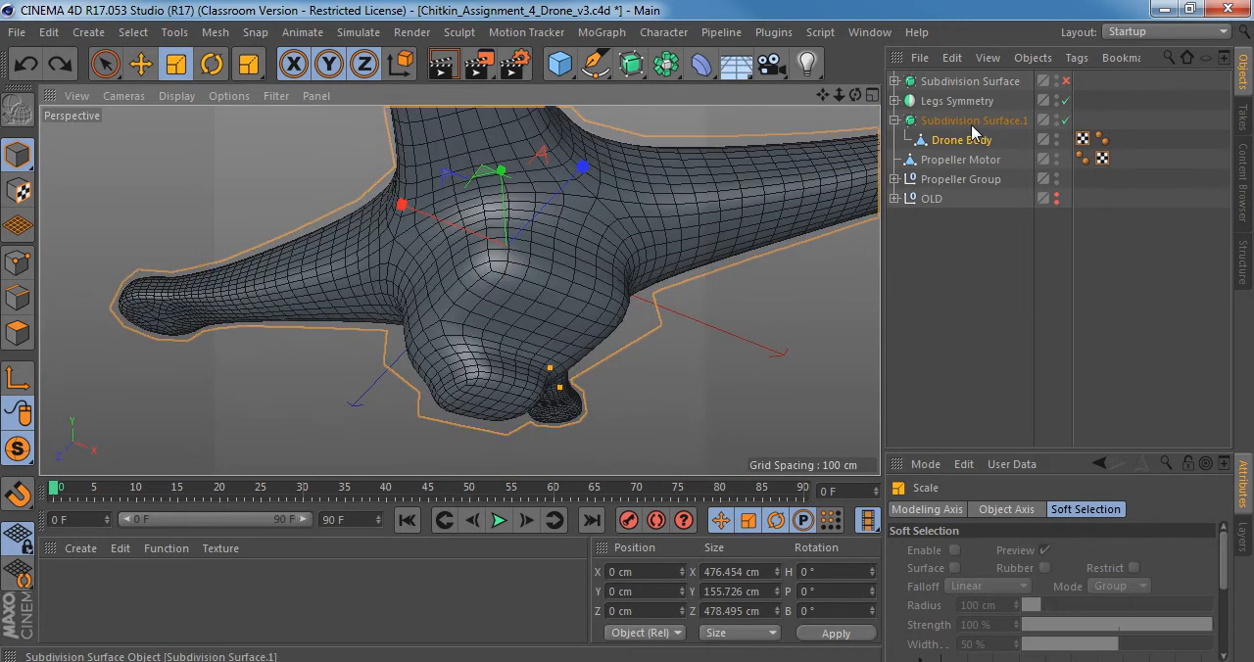
click(973, 121)
scroll(565, 296, up, 4)
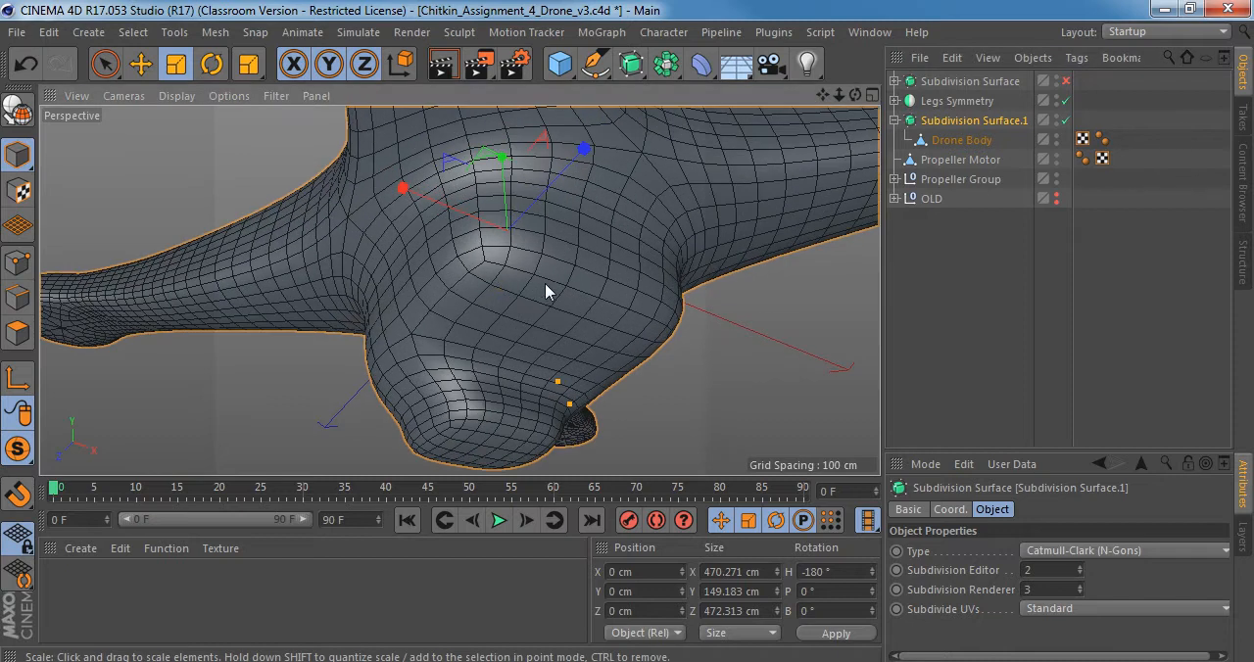
key(q)
alt+drag(542, 340, 663, 255)
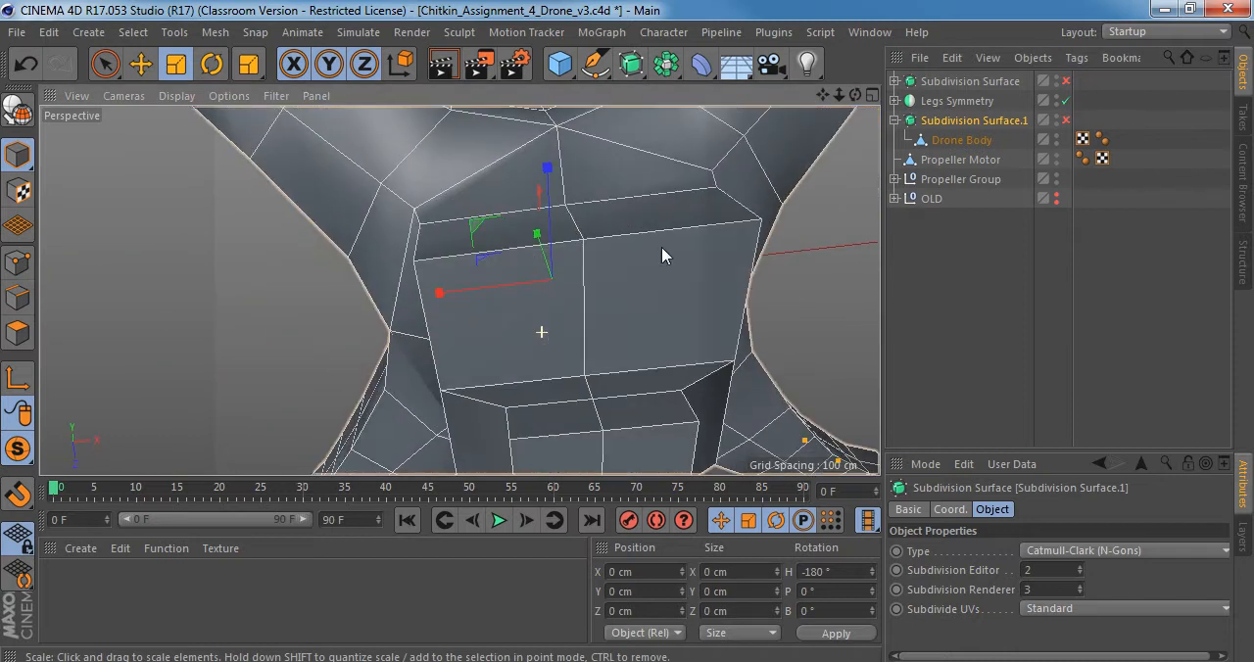
click(1079, 572)
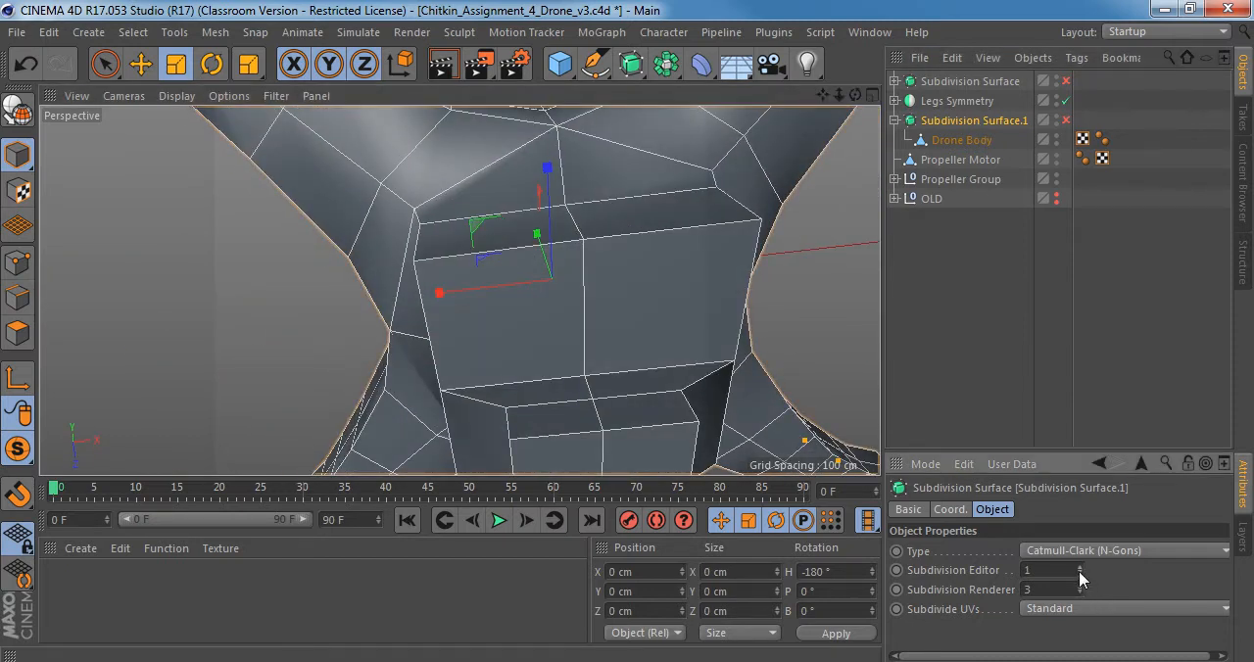
key(q)
alt+drag(567, 294, 639, 321)
key(q)
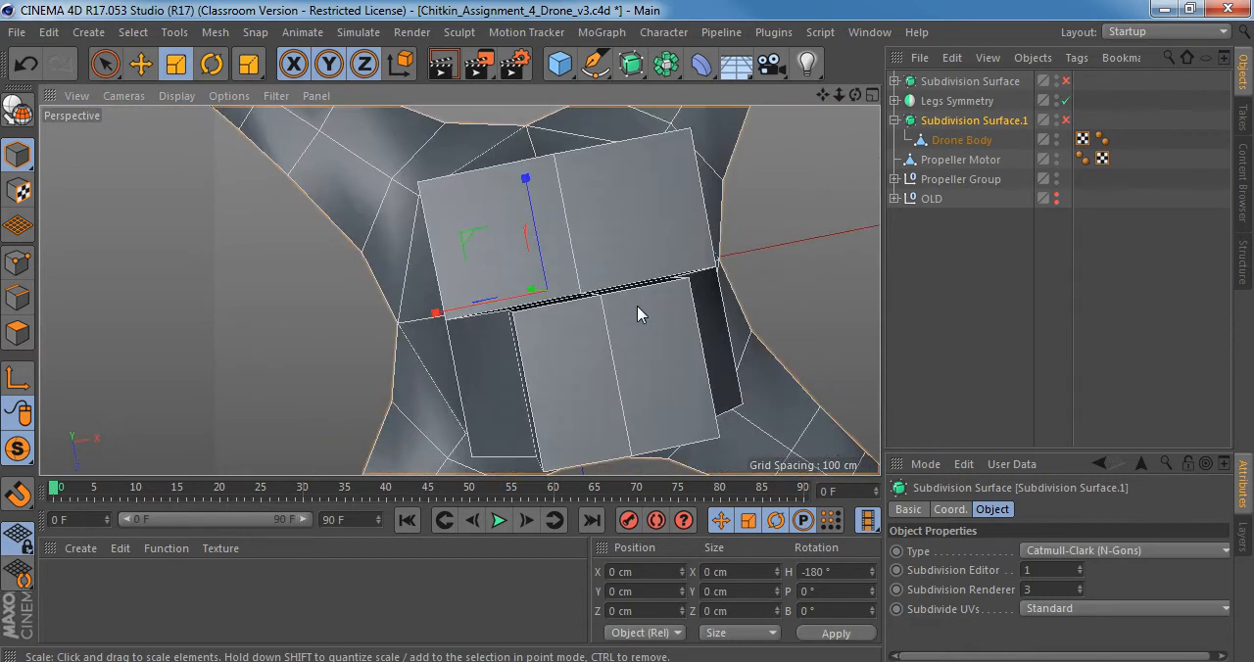
Switch the Drone Body to polygon mode and select one large polygon on the underside of its lower housing.
scroll(534, 215, up, 5)
click(960, 140)
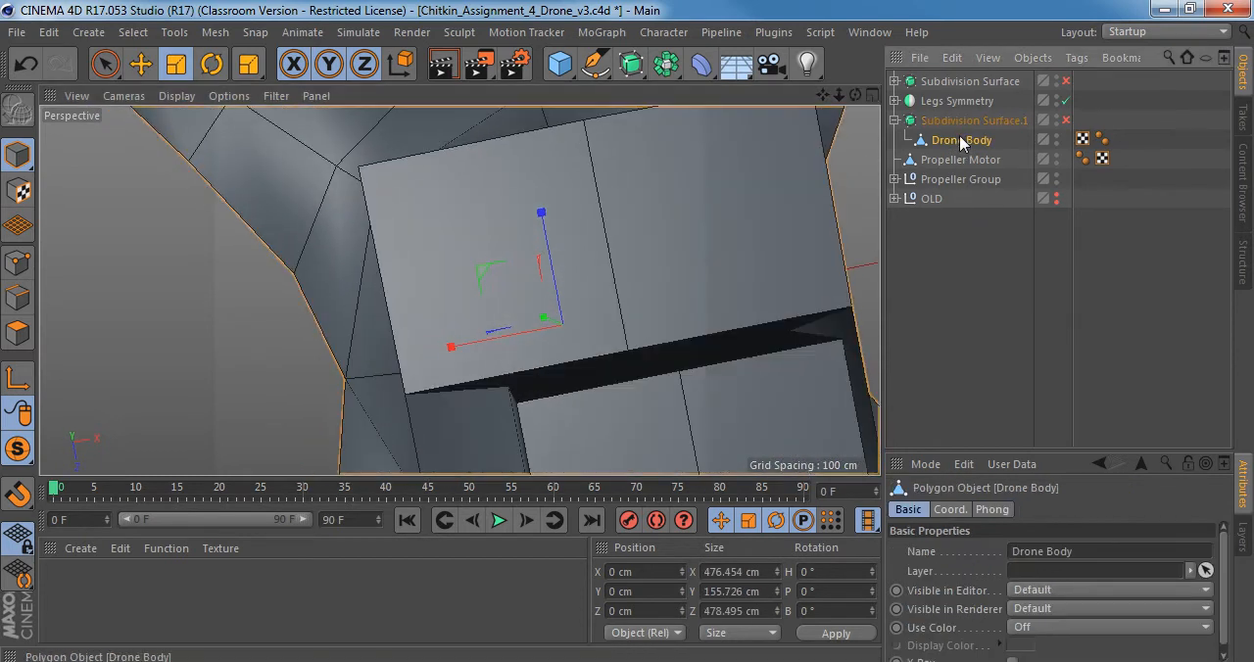
click(17, 333)
click(527, 249)
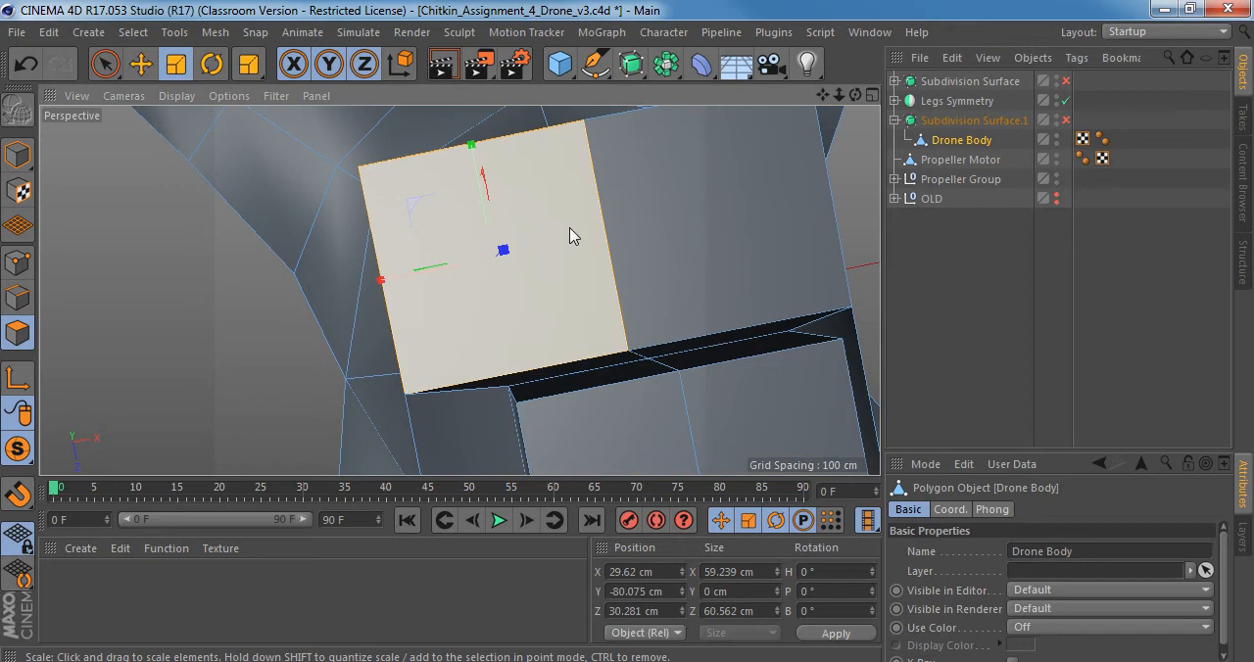
scroll(503, 232, down, 3)
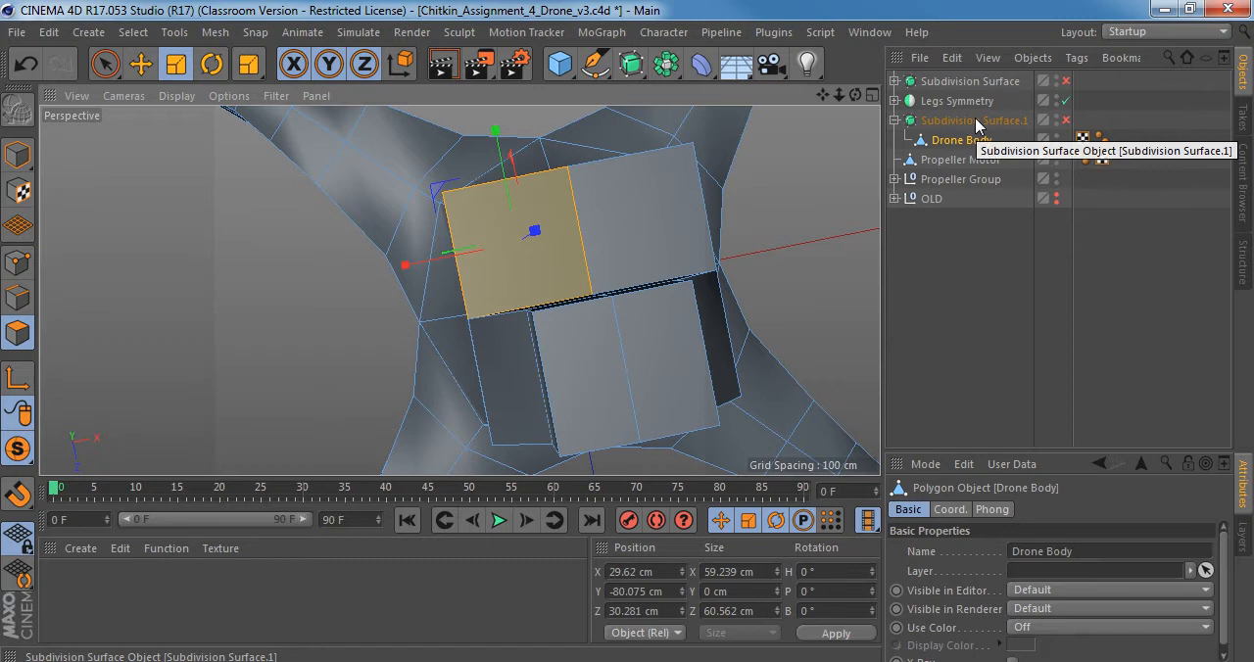
scroll(550, 218, up, 5)
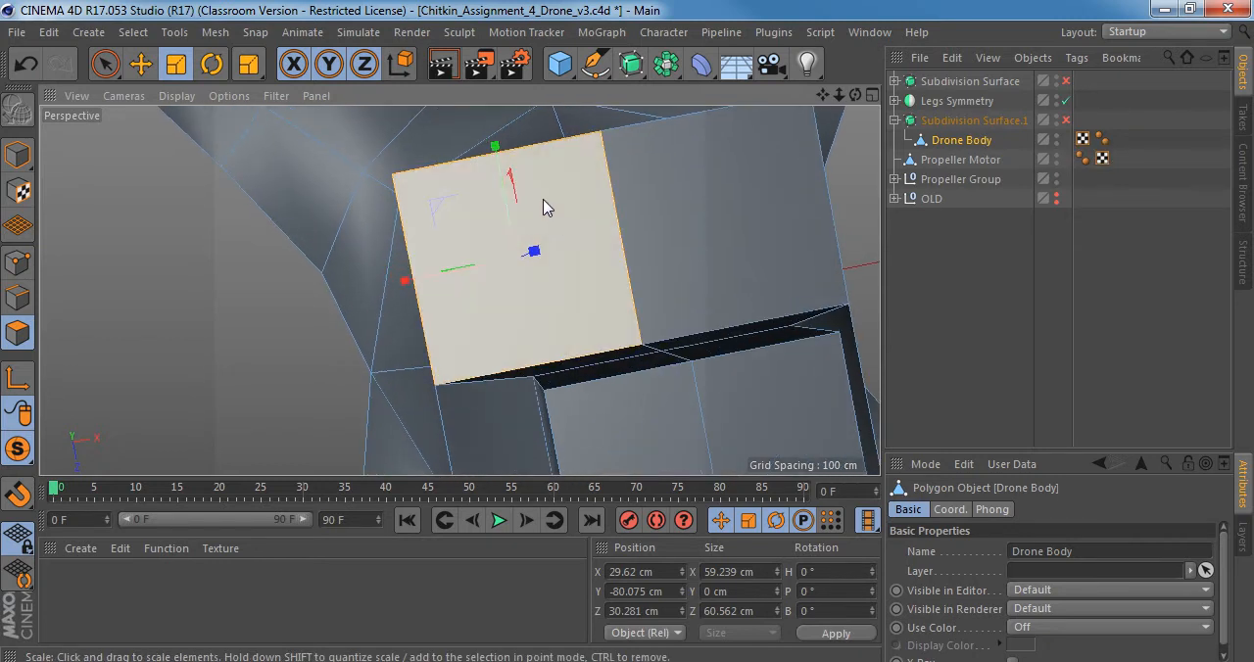
alt+drag(546, 208, 559, 277)
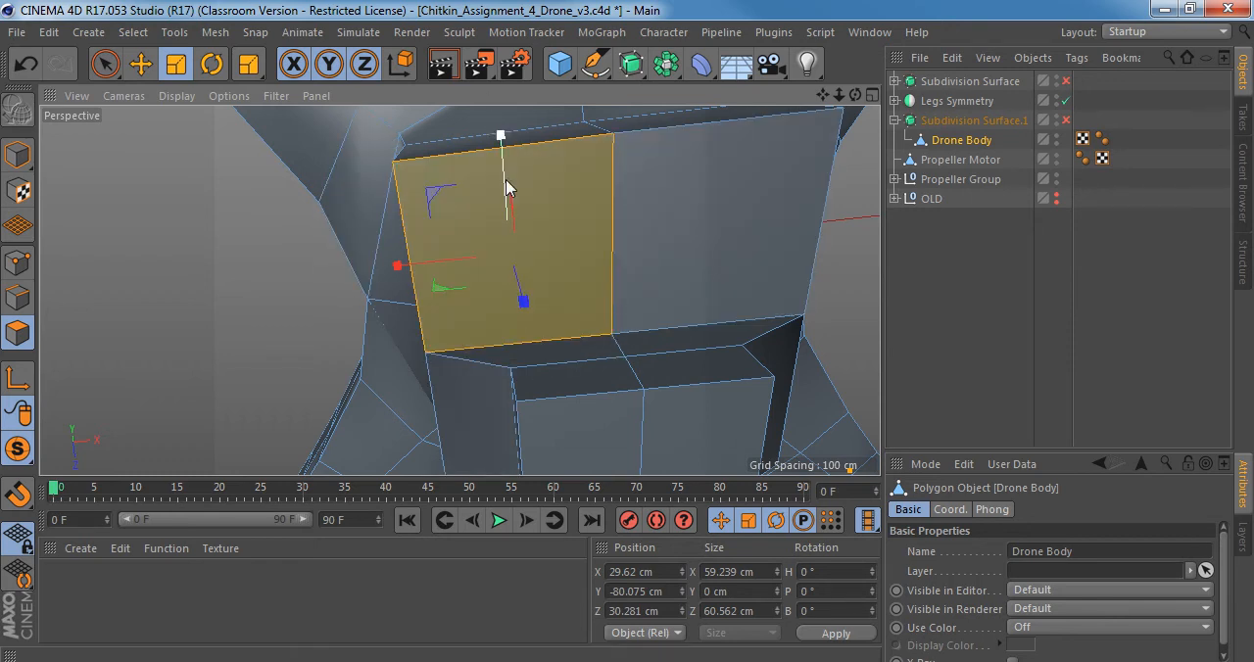
Preview a Knife loop cut across the selected underside polygon without making it, and turn the smoothing on.
key(k)
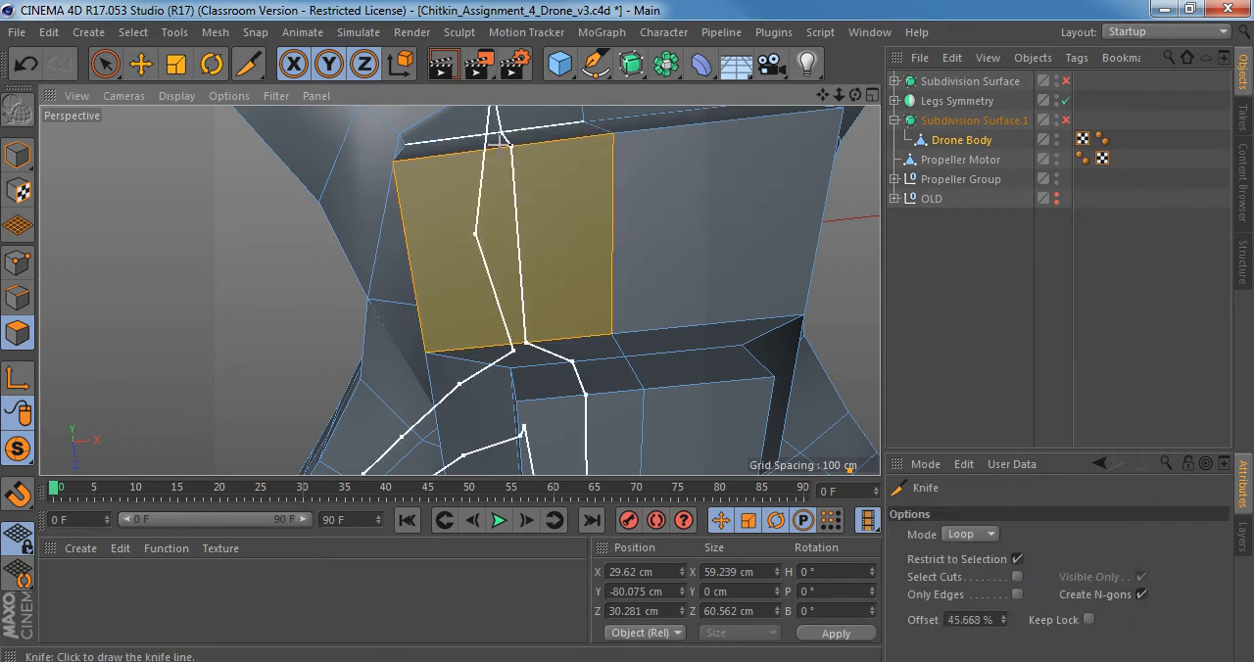
alt+drag(503, 232, 534, 208)
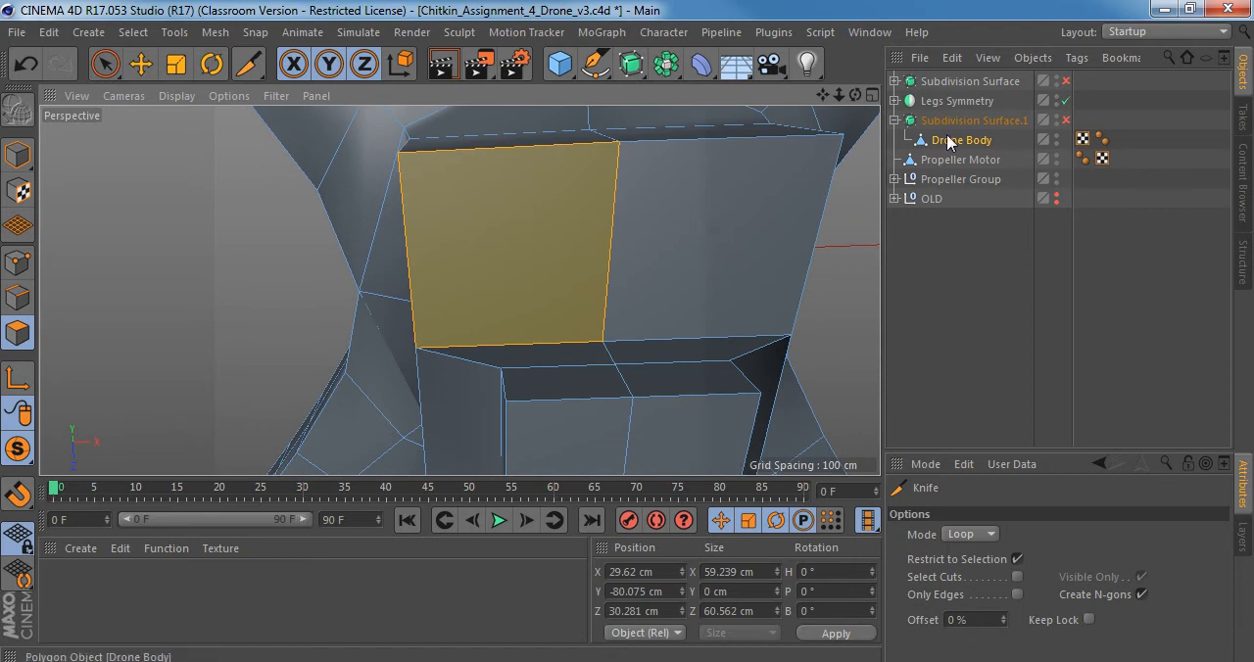
key(q)
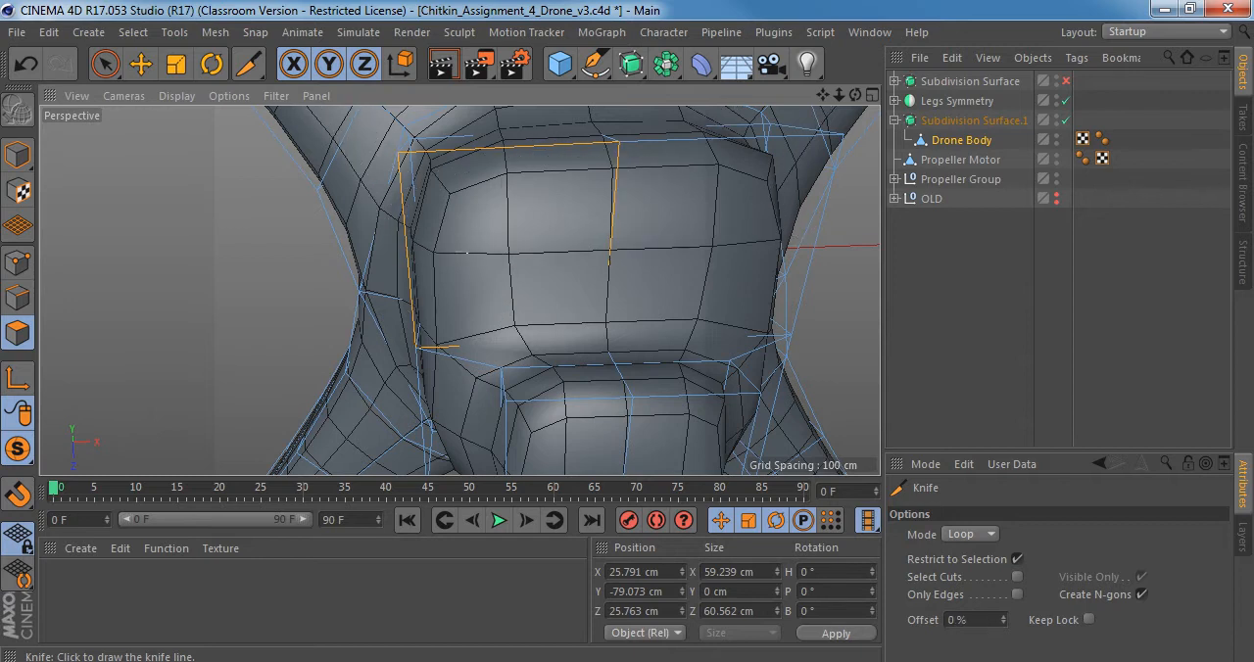
Select Subdivision Surface.1 together with Drone Body and compare the selected polygon's control cage with the smoothed mesh.
click(958, 139)
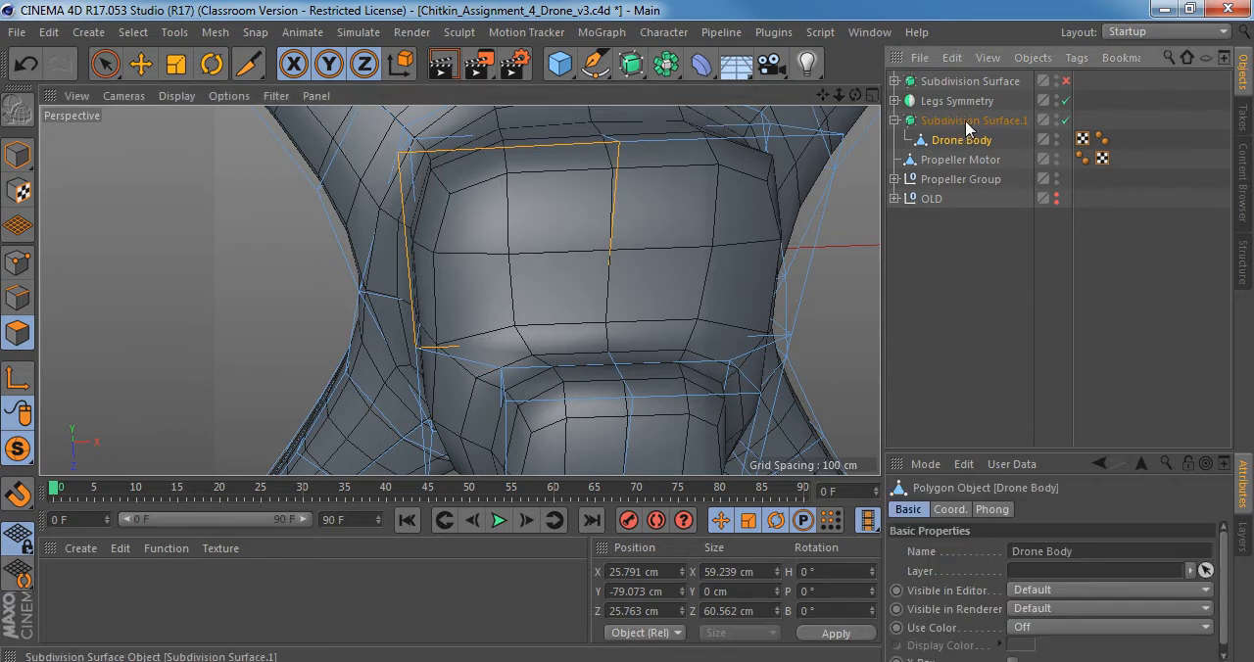
click(966, 123)
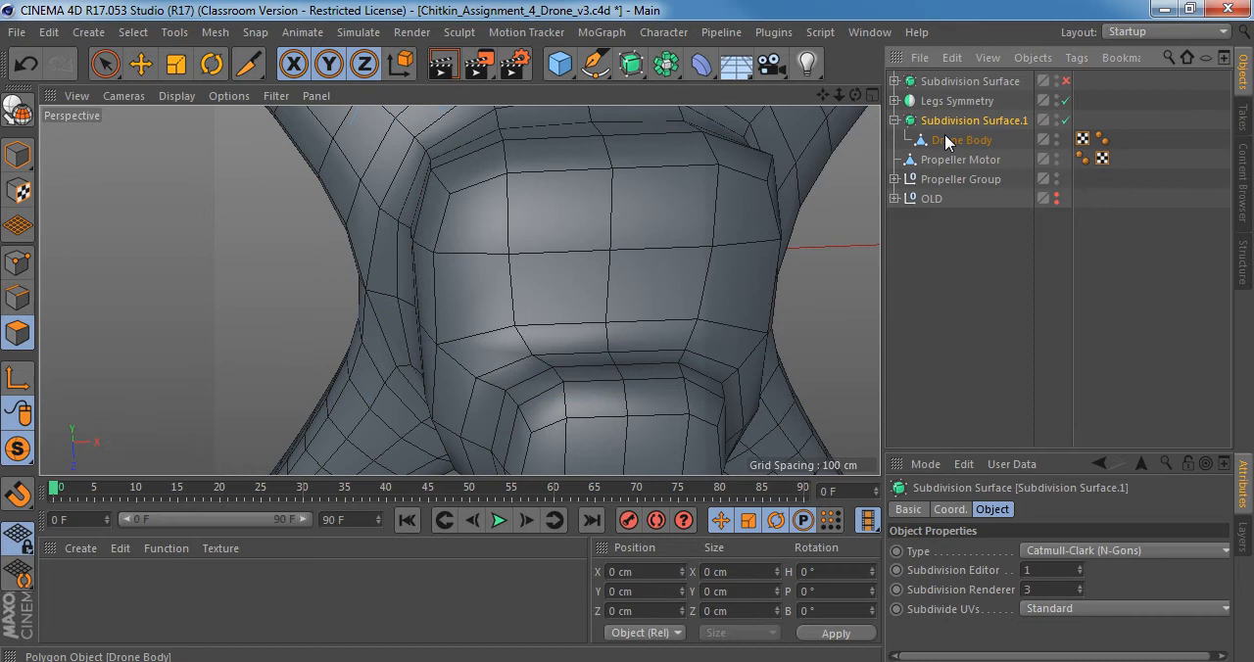
click(955, 139)
ctrl+click(946, 121)
scroll(567, 213, down, 3)
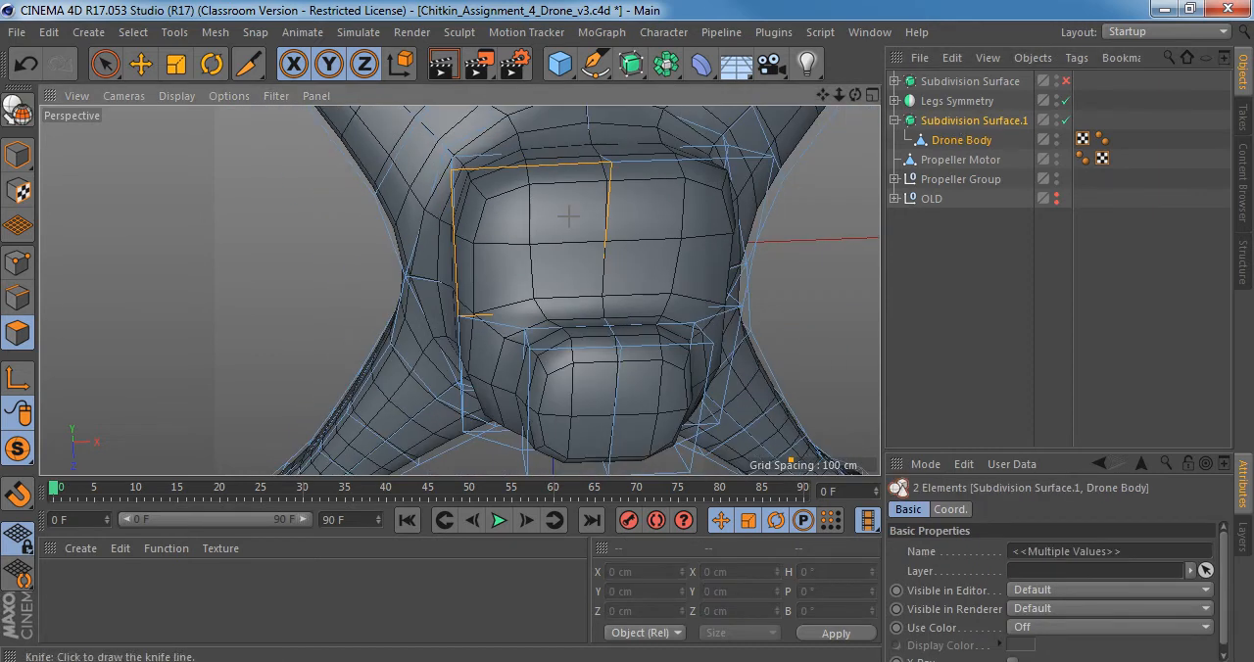
scroll(571, 205, up, 2)
alt+drag(470, 193, 488, 170)
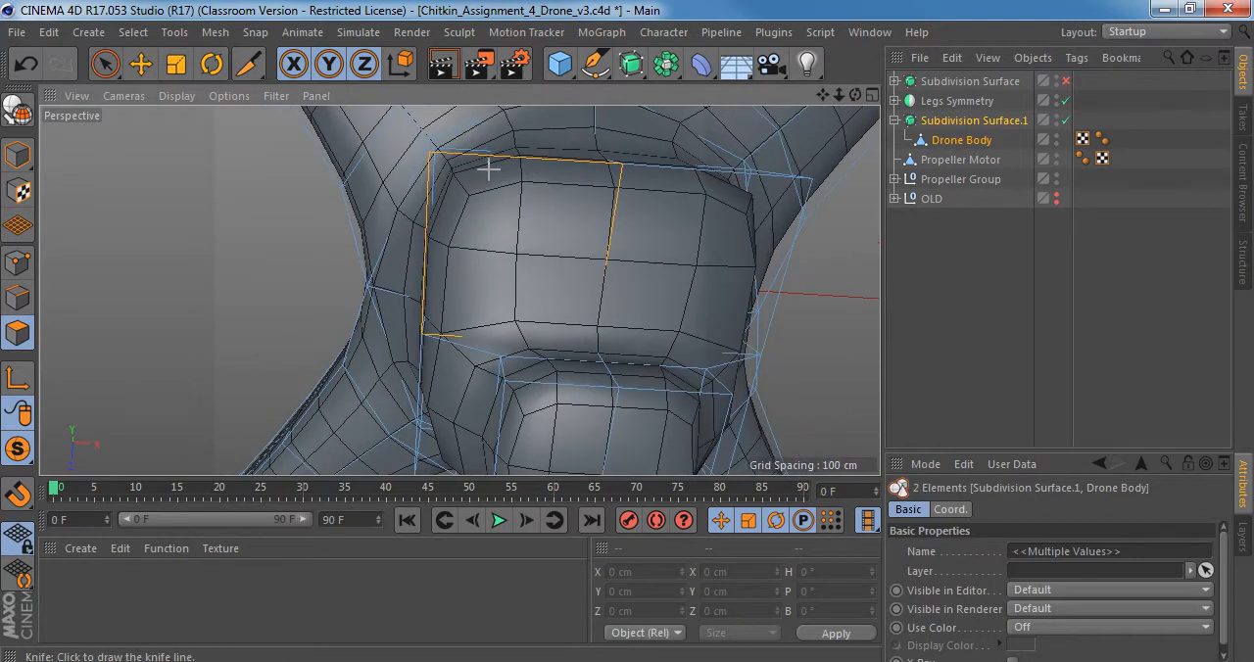
Check the underside polygon with Live Selection, return to the Knife tool and examine the smoothed housing from below and the side.
click(18, 336)
key(space)
alt+drag(621, 355, 575, 291)
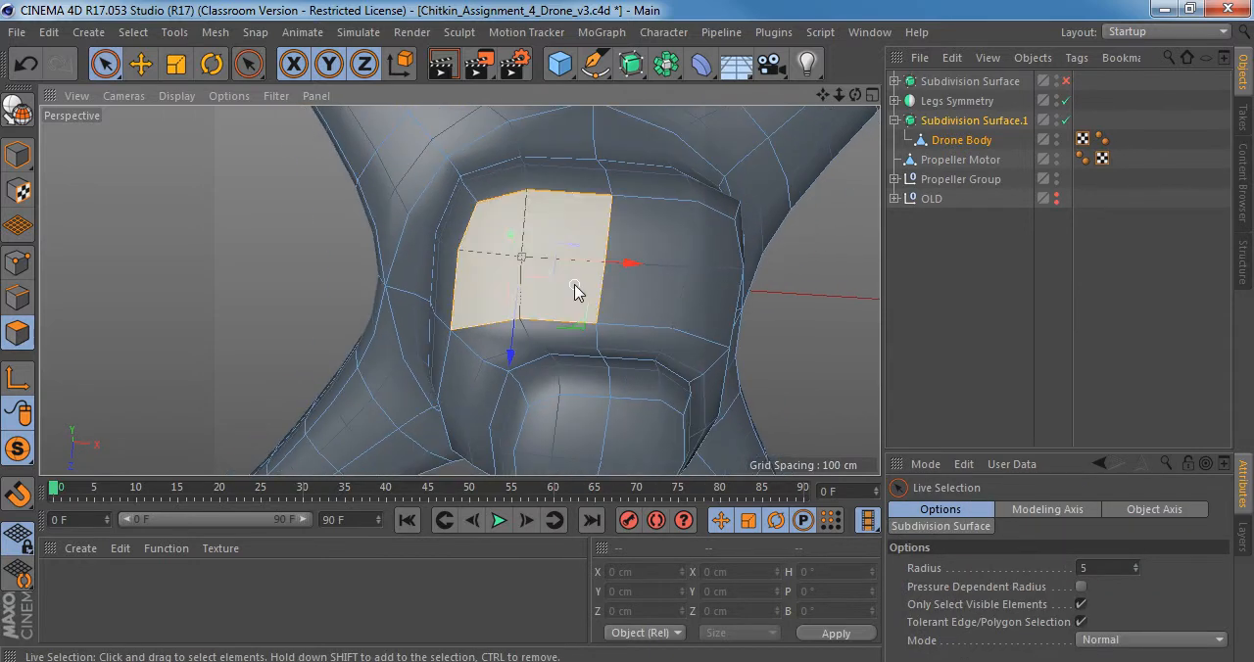
key(space)
alt+drag(486, 245, 450, 333)
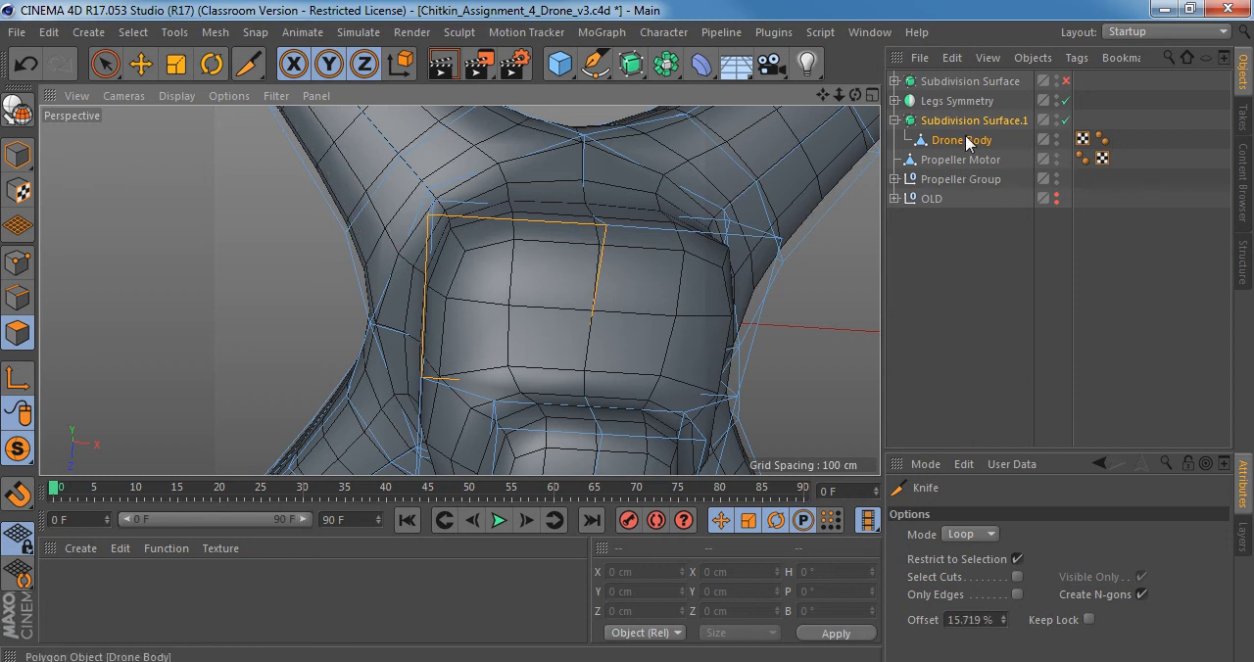
scroll(496, 329, down, 3)
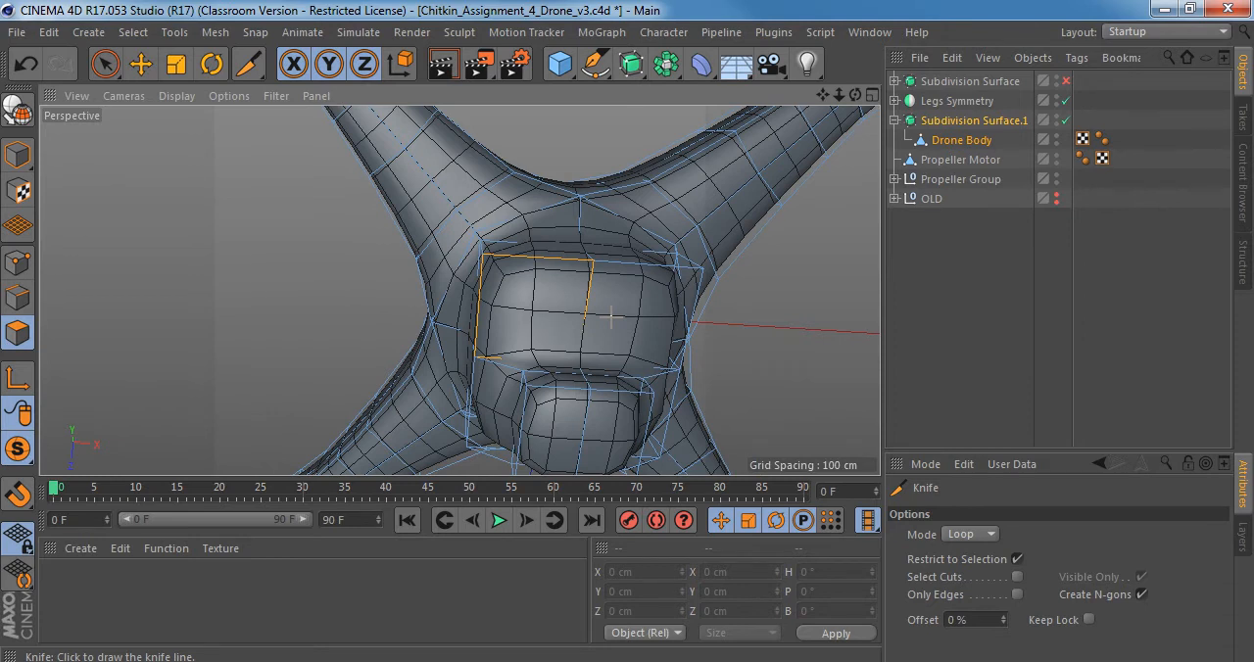
alt+middle_drag(541, 294, 472, 254)
scroll(473, 254, up, 1)
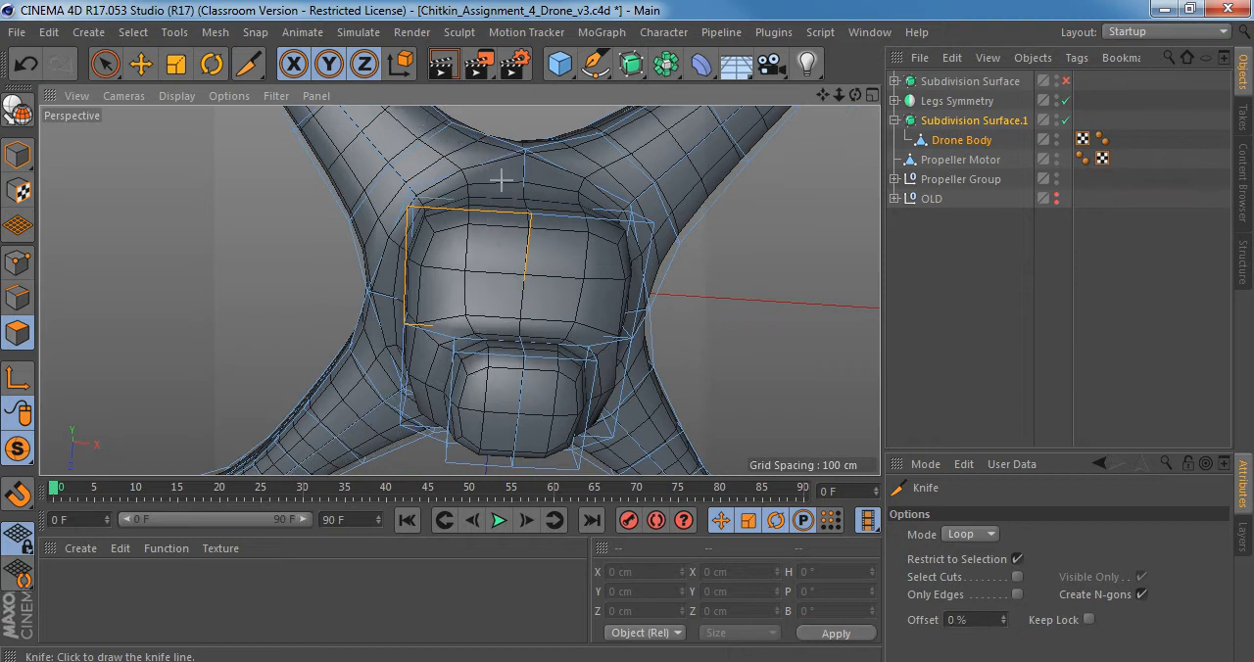
mouse_move(516, 259)
alt+mouse_down()
mouse_move(599, 366)
mouse_move(627, 444)
mouse_move(566, 463)
alt+mouse_up()
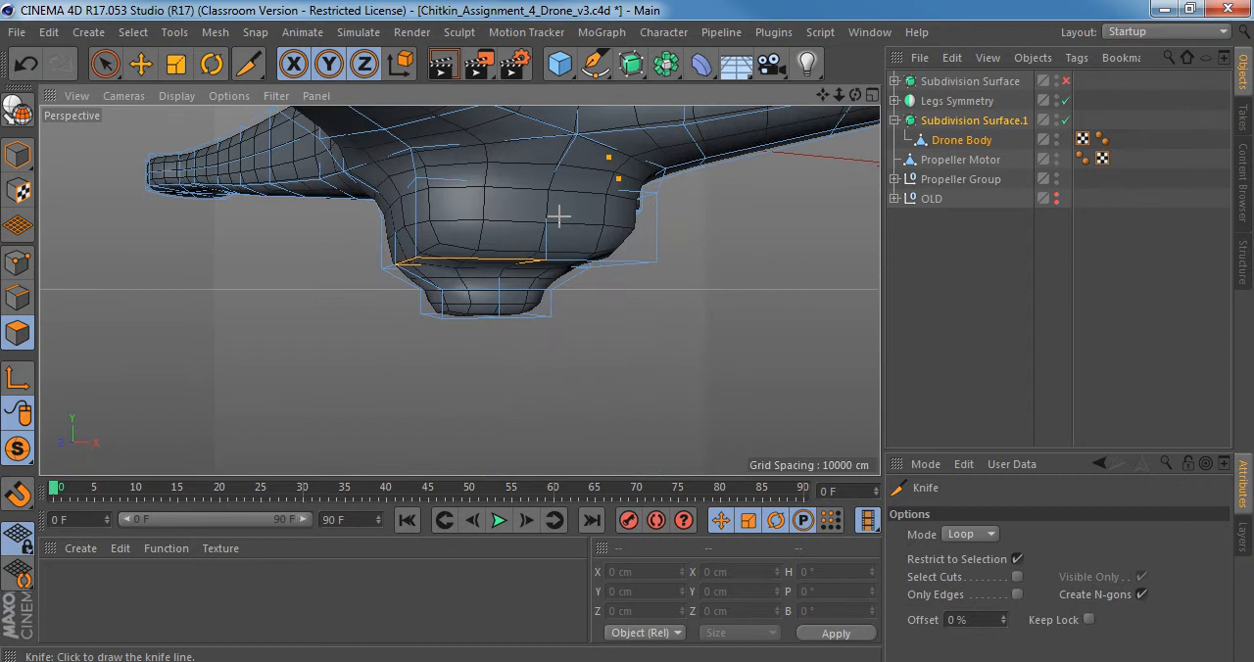
scroll(507, 207, up, 2)
Select only Subdivision Surface.1, enlarge its attributes area and set the Subdivision Editor level to 3.
click(972, 121)
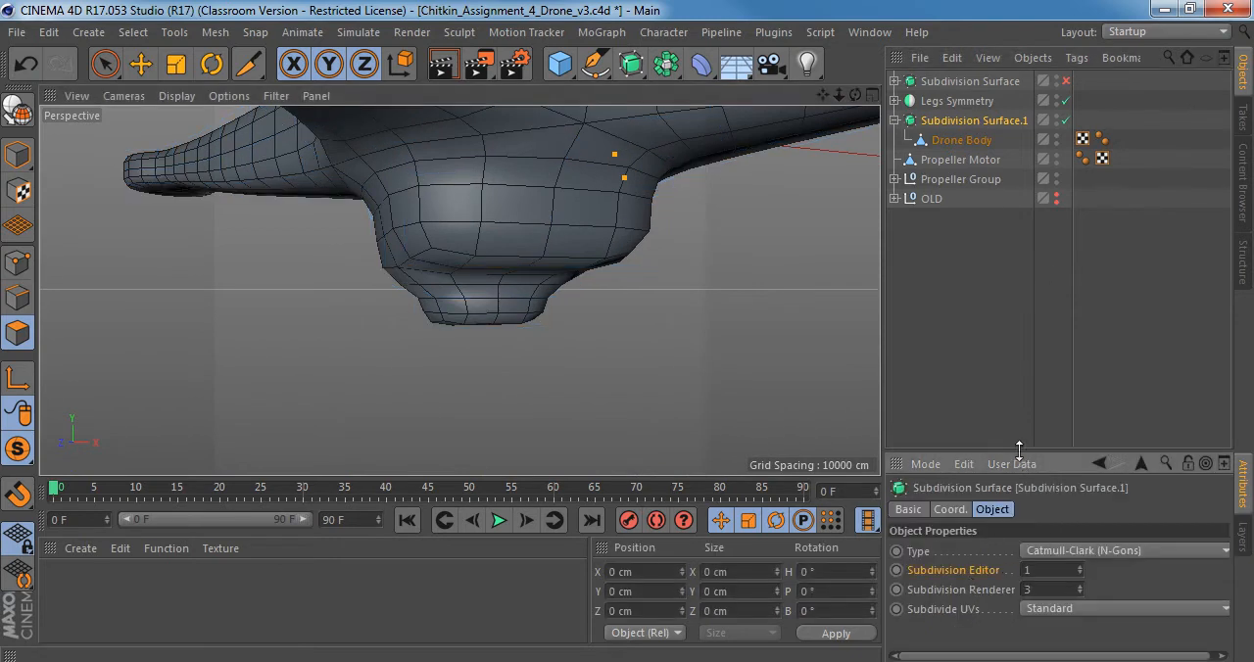
drag(1019, 450, 1032, 253)
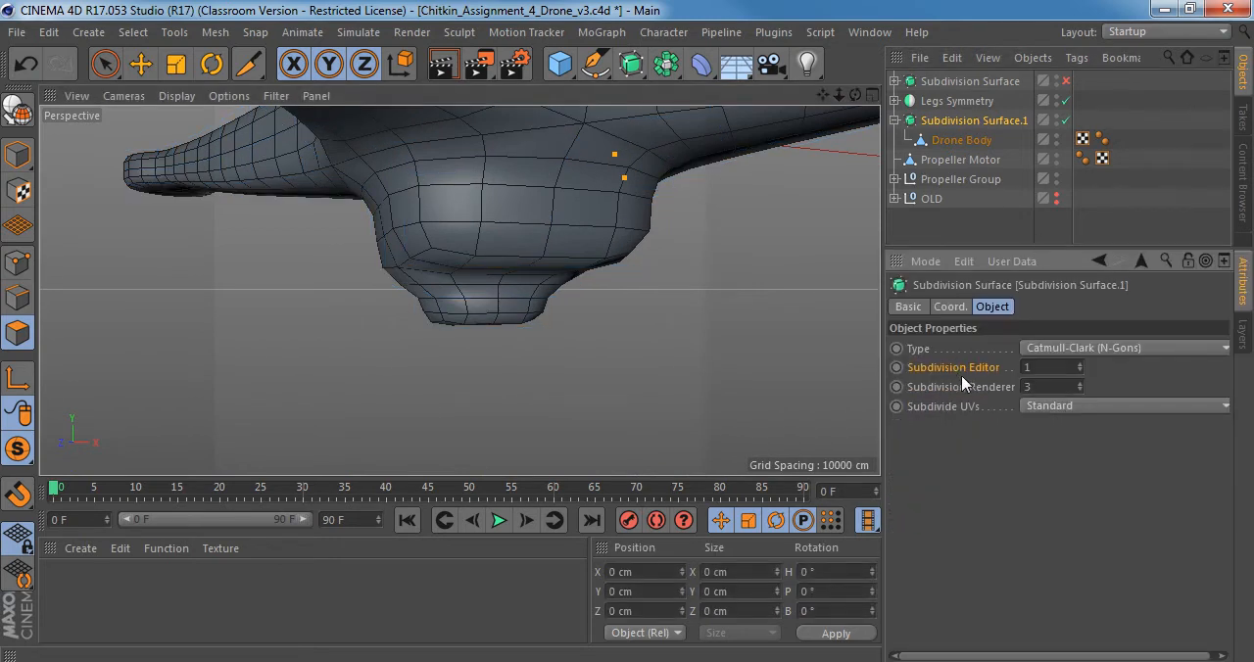
click(1082, 365)
alt+drag(593, 232, 487, 201)
click(1081, 365)
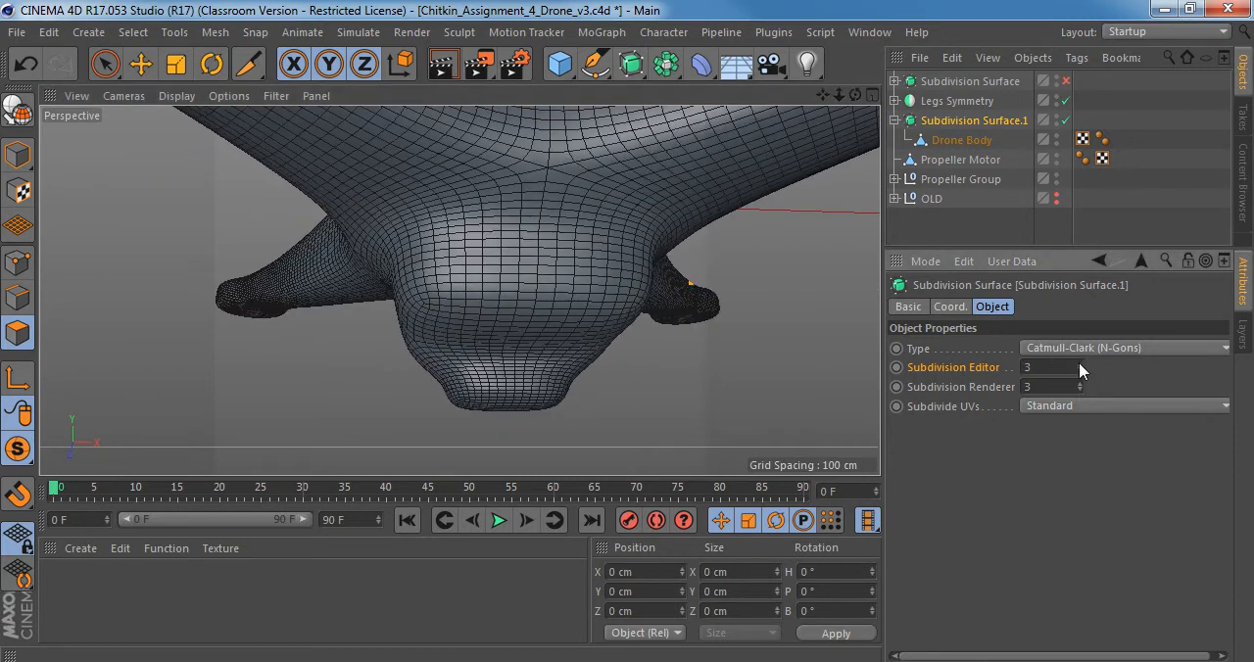
Set the Subdivision Editor level to 2 and compare the smoothed drone body with its control cage.
click(1079, 370)
scroll(463, 306, down, 3)
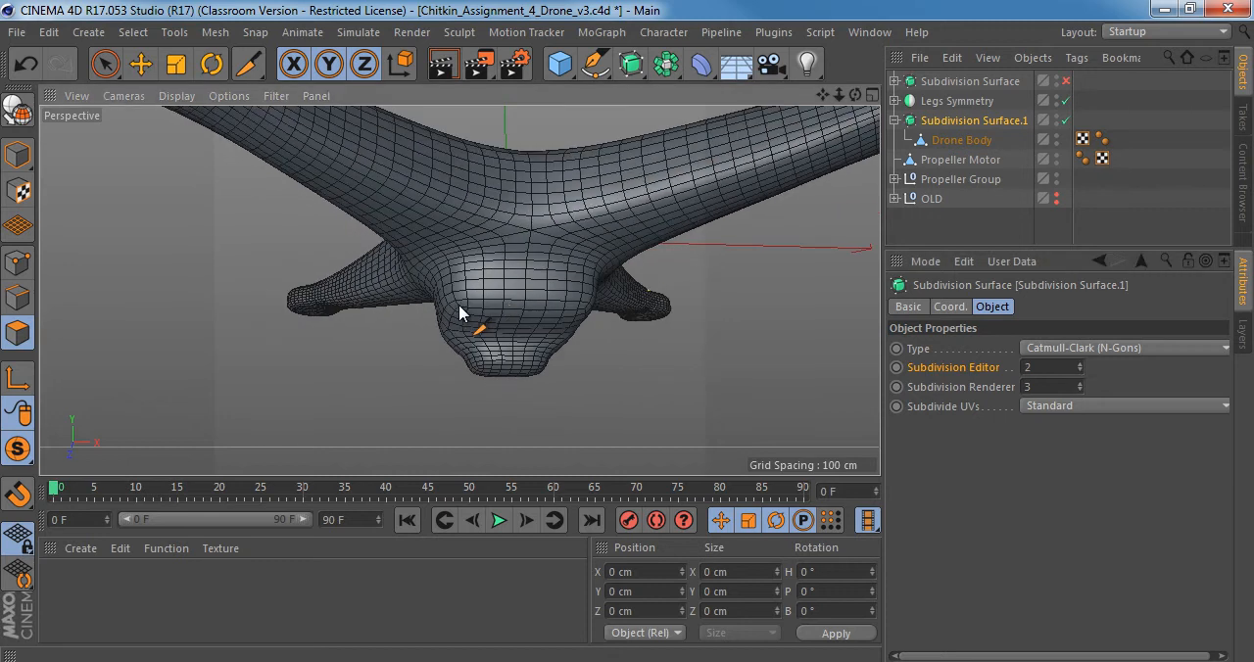
alt+drag(451, 267, 498, 419)
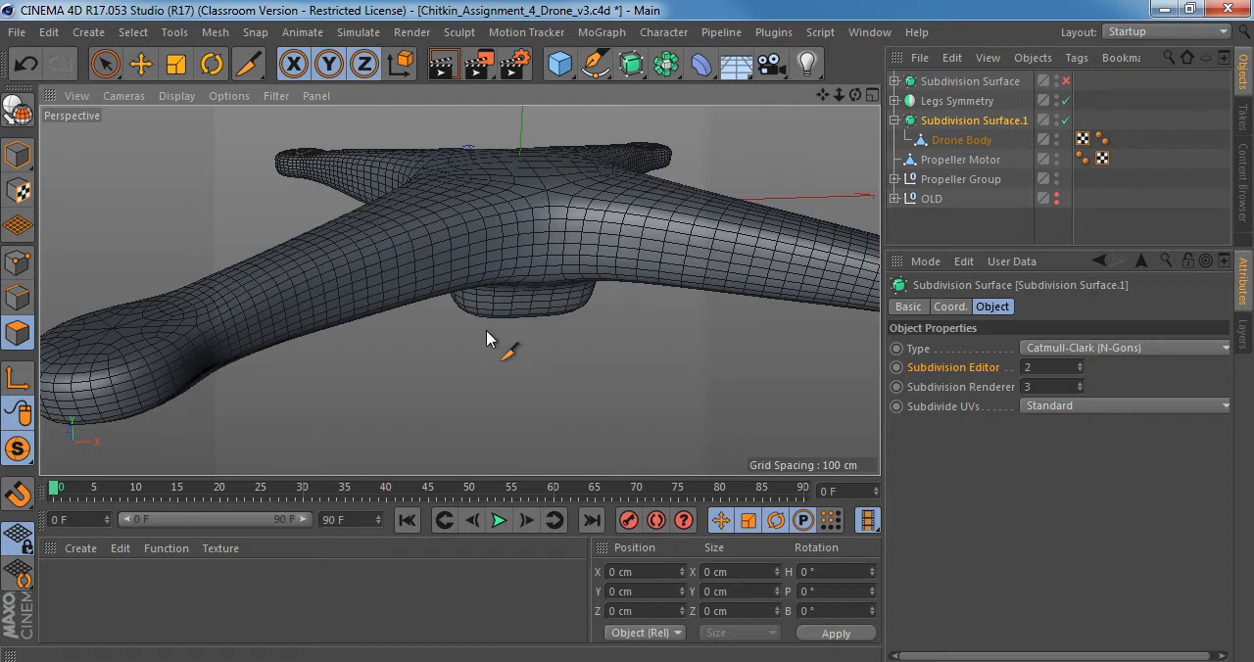
alt+drag(494, 338, 553, 267)
key(q)
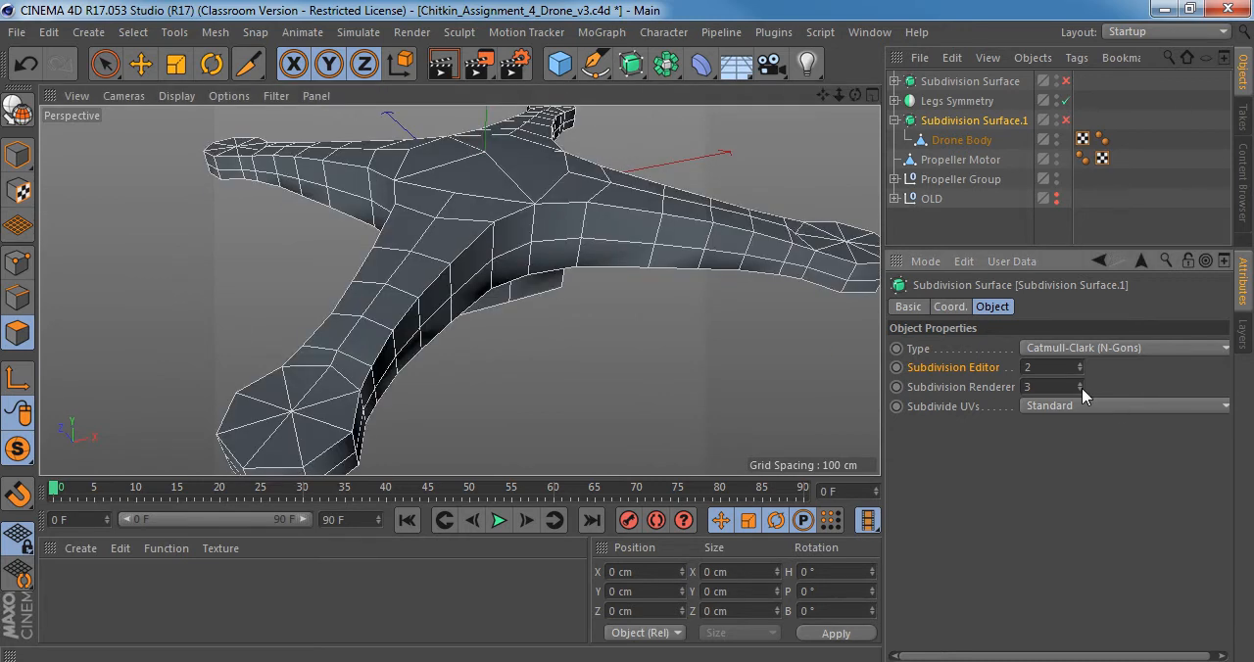
key(q)
scroll(475, 220, up, 6)
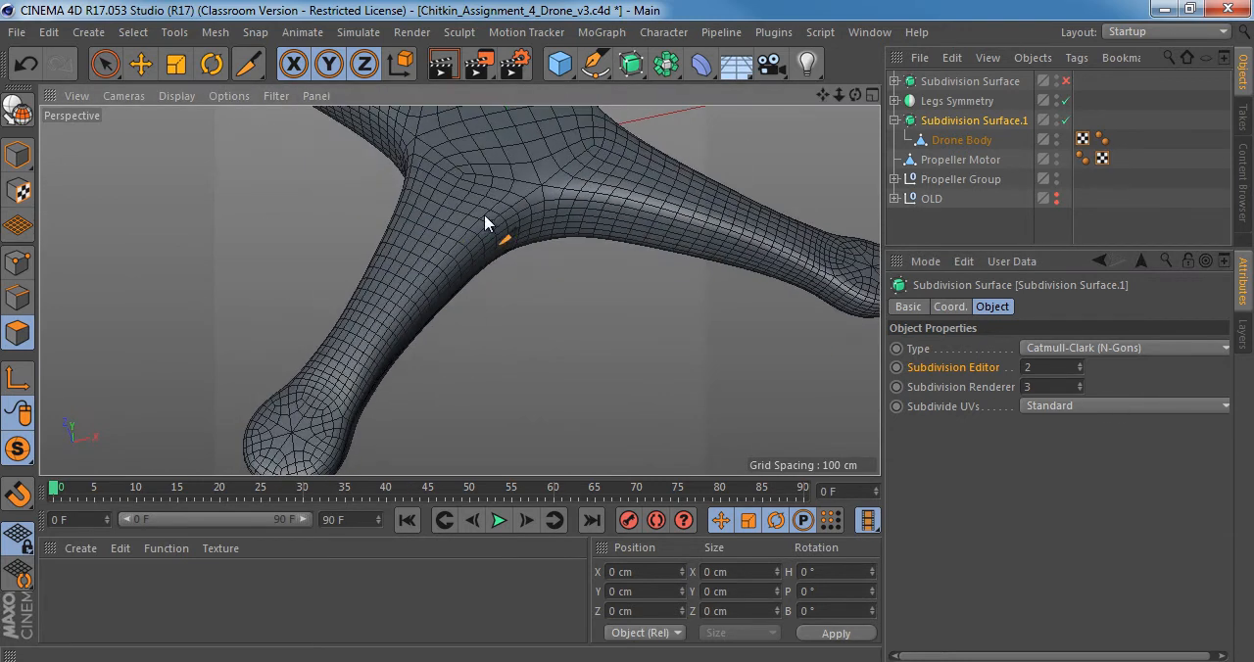
scroll(487, 224, down, 5)
Review the subdivision Type options, keeping Catmull-Clark (N-Gons), and look at the available generators without adding one.
click(1092, 349)
click(1068, 309)
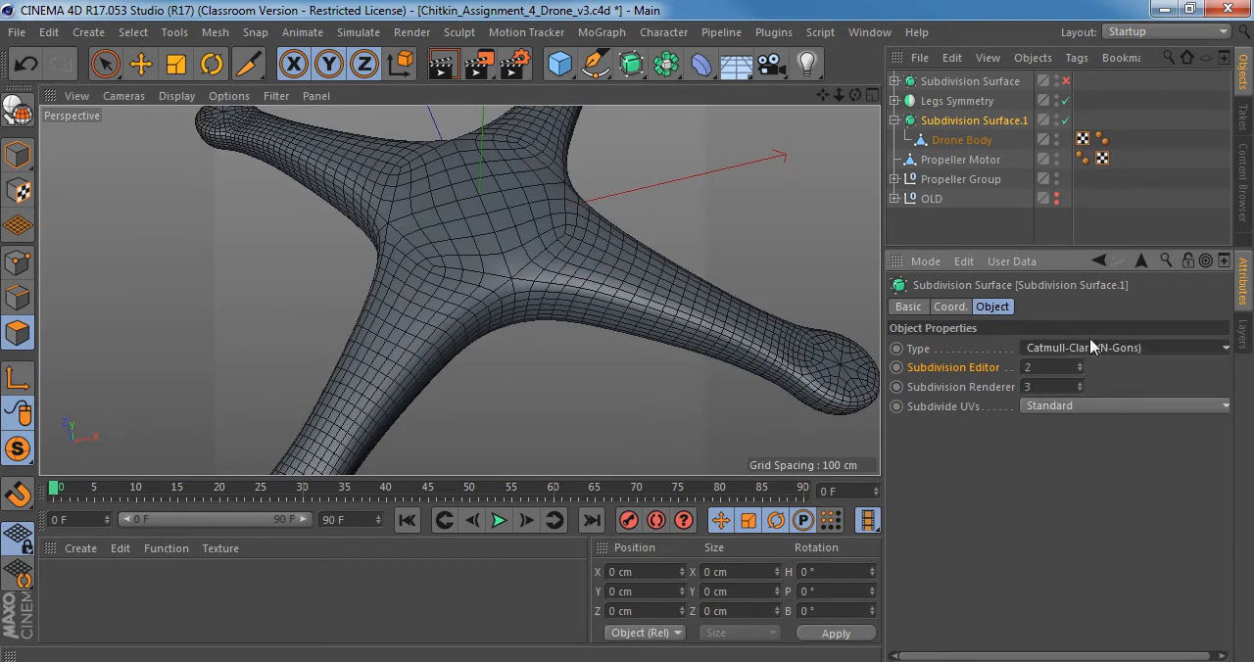
click(1105, 347)
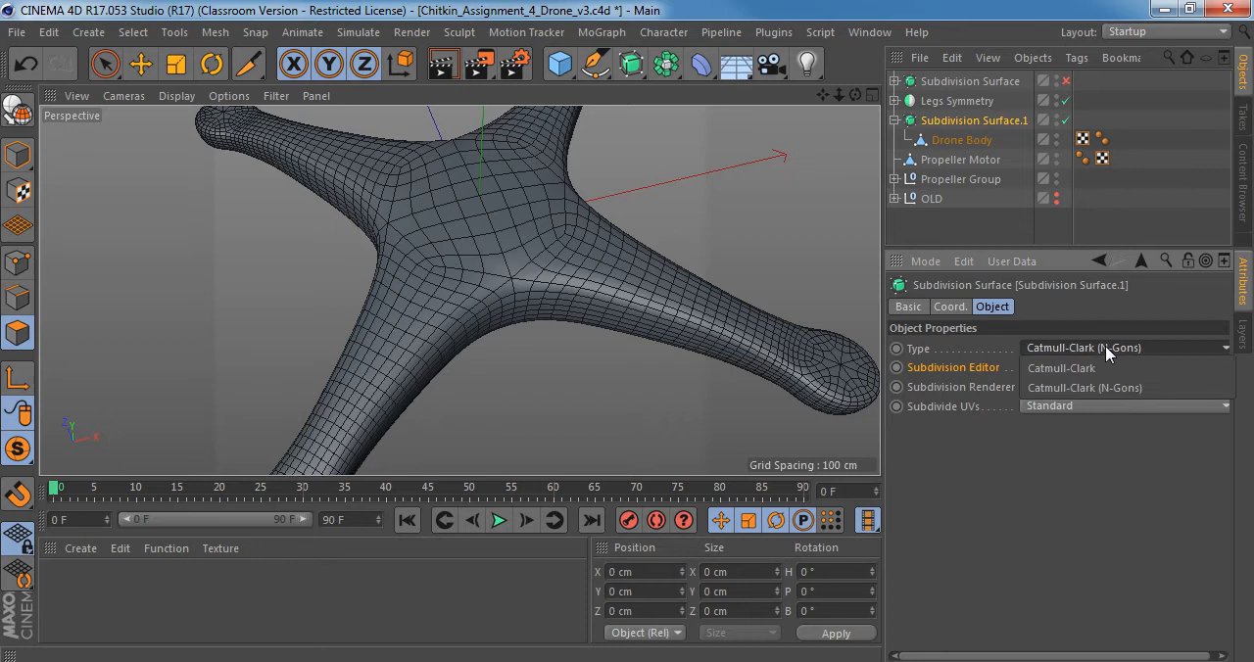
click(1058, 388)
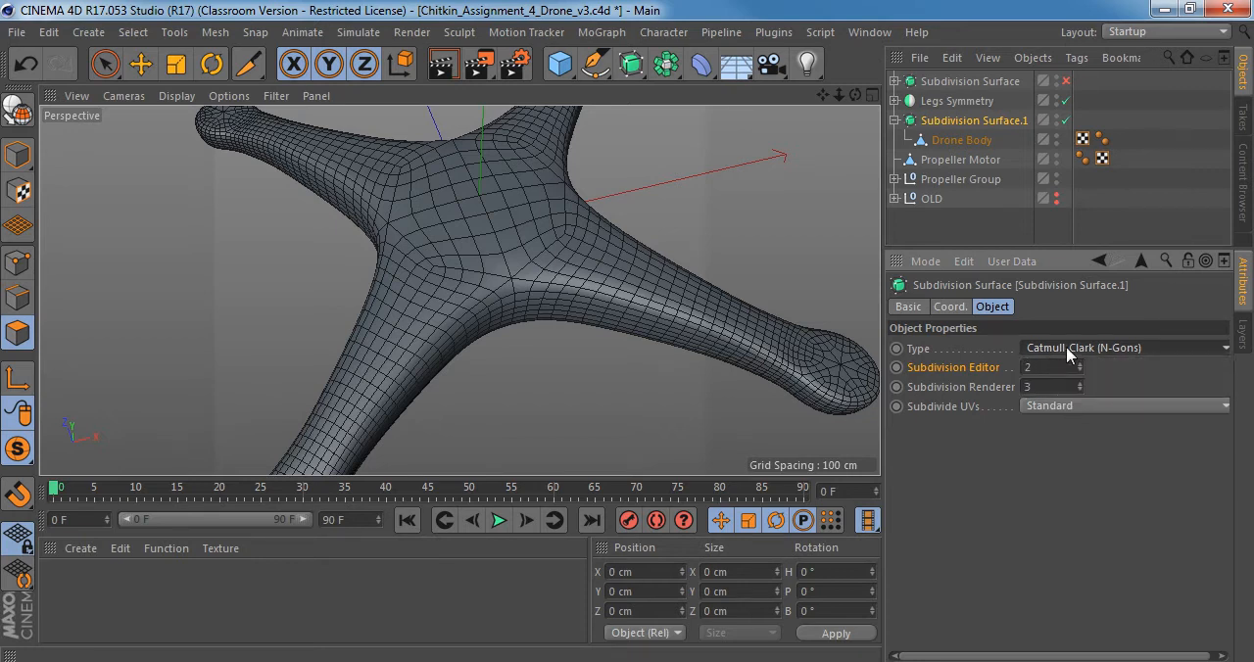
alt+drag(474, 294, 527, 305)
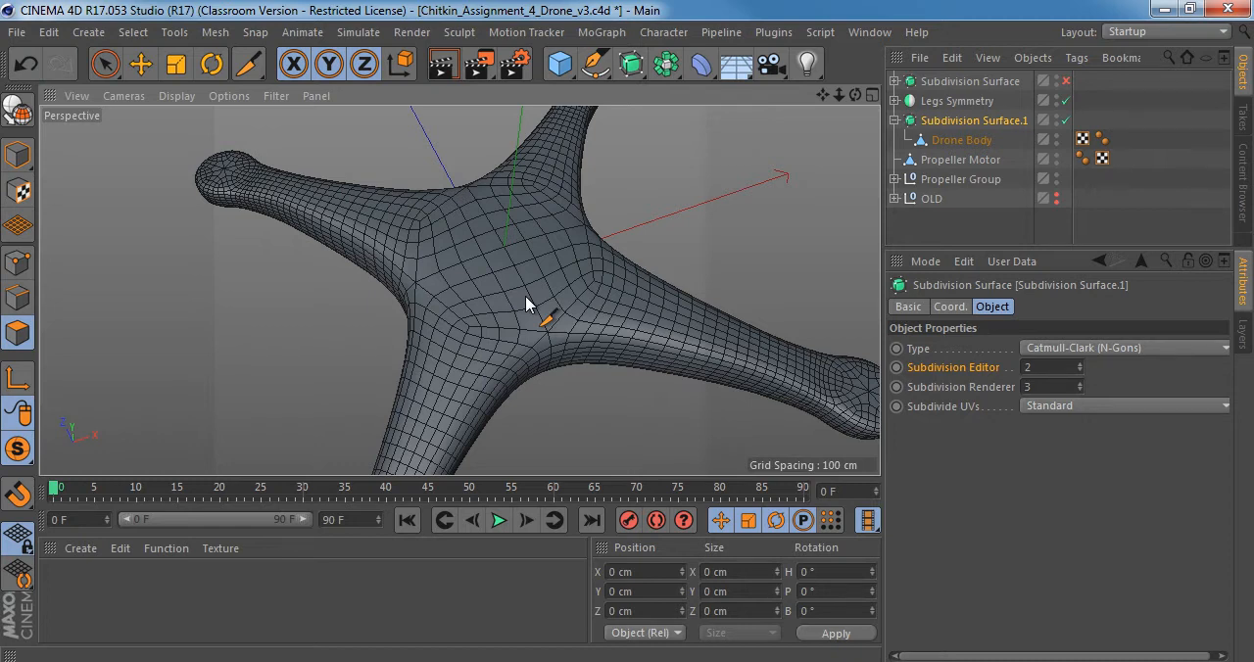
click(635, 65)
click(758, 8)
Select Drone Body, preview Knife loop cuts around the underside without making them, and compare the cage with the smoothed surface.
alt+drag(481, 291, 520, 217)
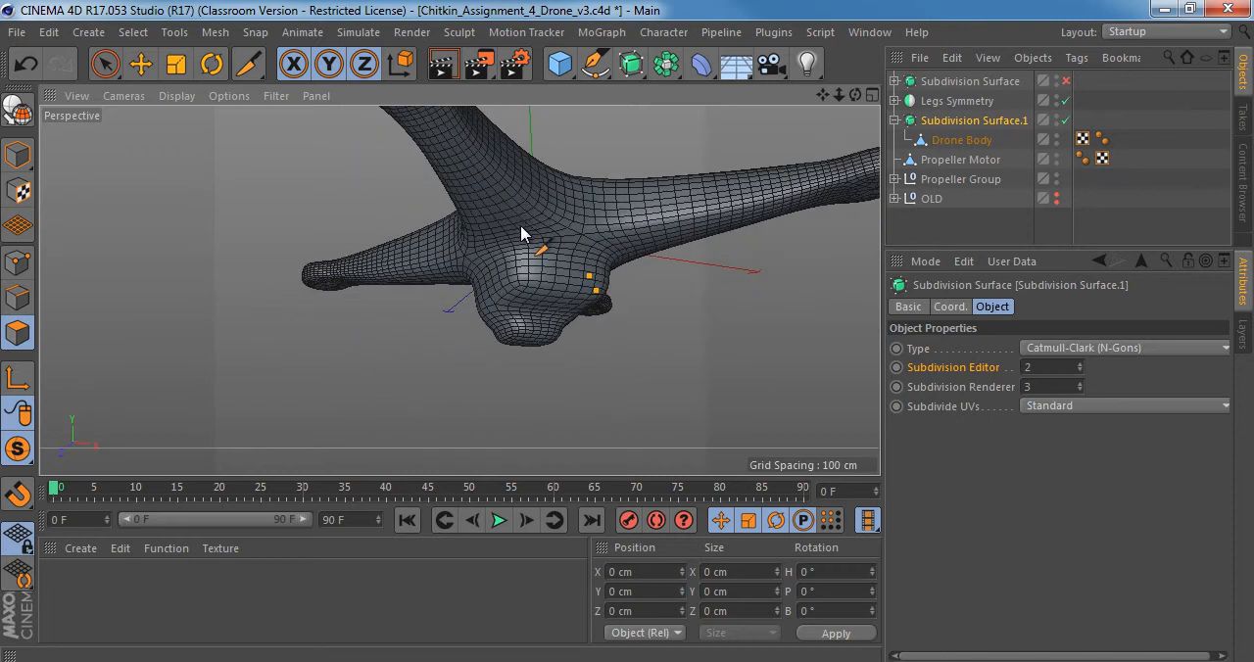
key(q)
scroll(549, 284, up, 5)
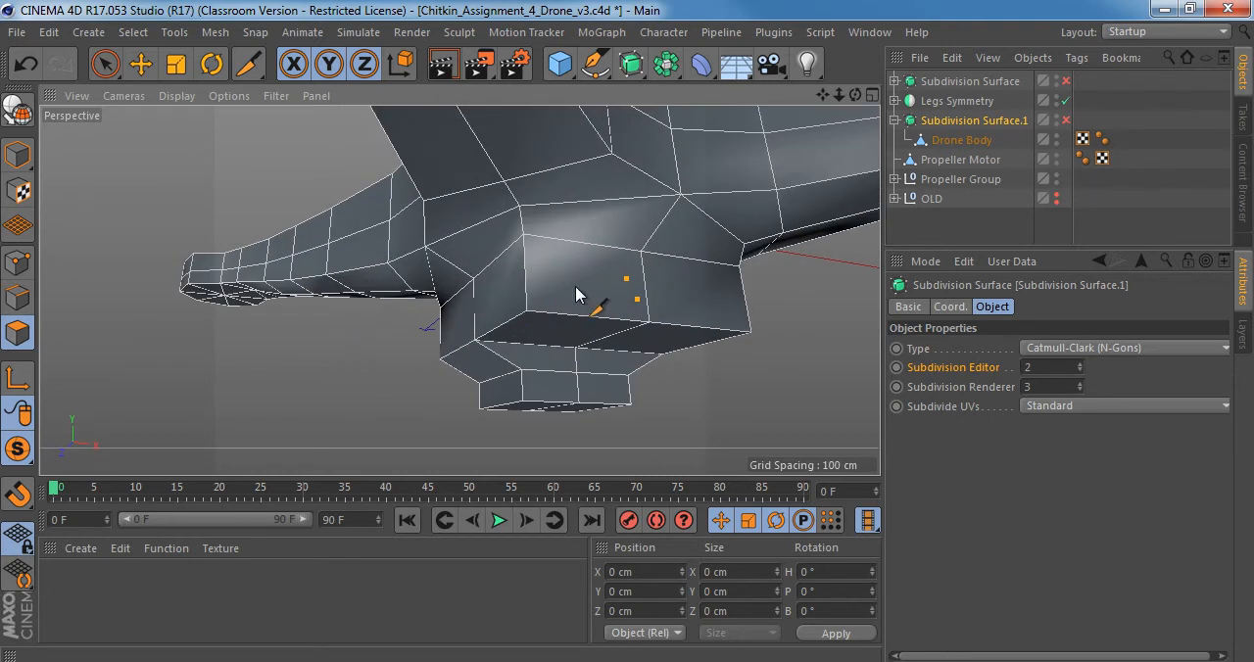
click(956, 140)
key(k)
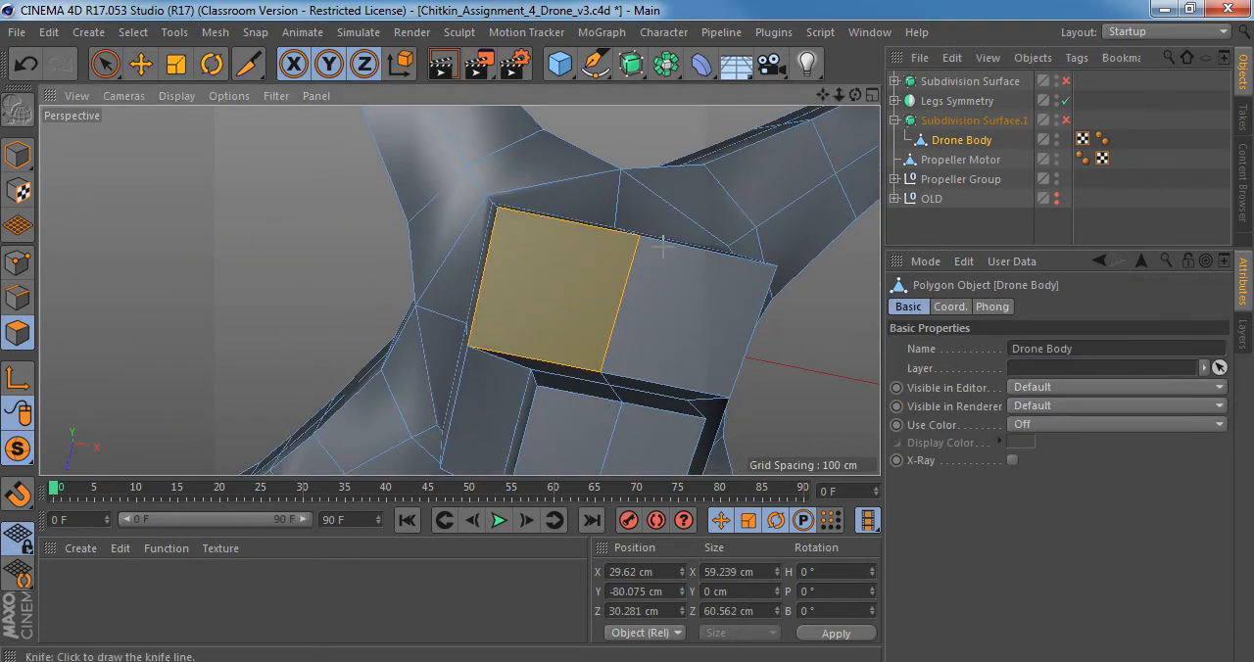
alt+drag(706, 345, 576, 444)
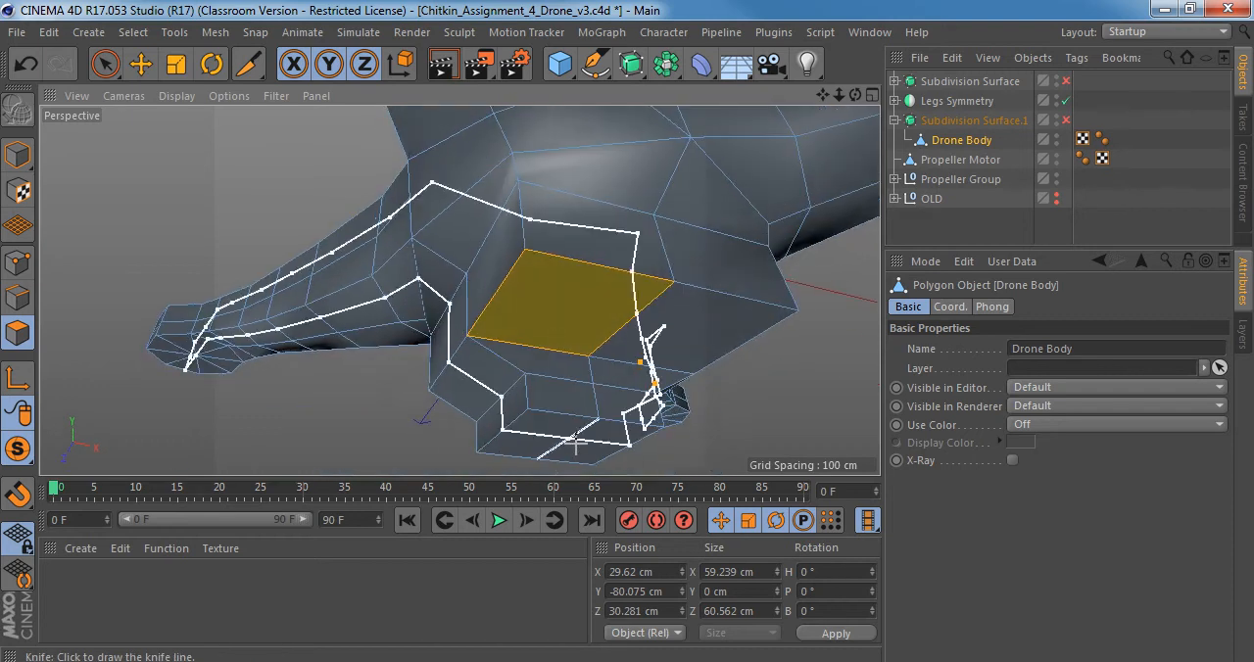
key(q)
alt+drag(549, 328, 506, 358)
alt+drag(600, 282, 562, 283)
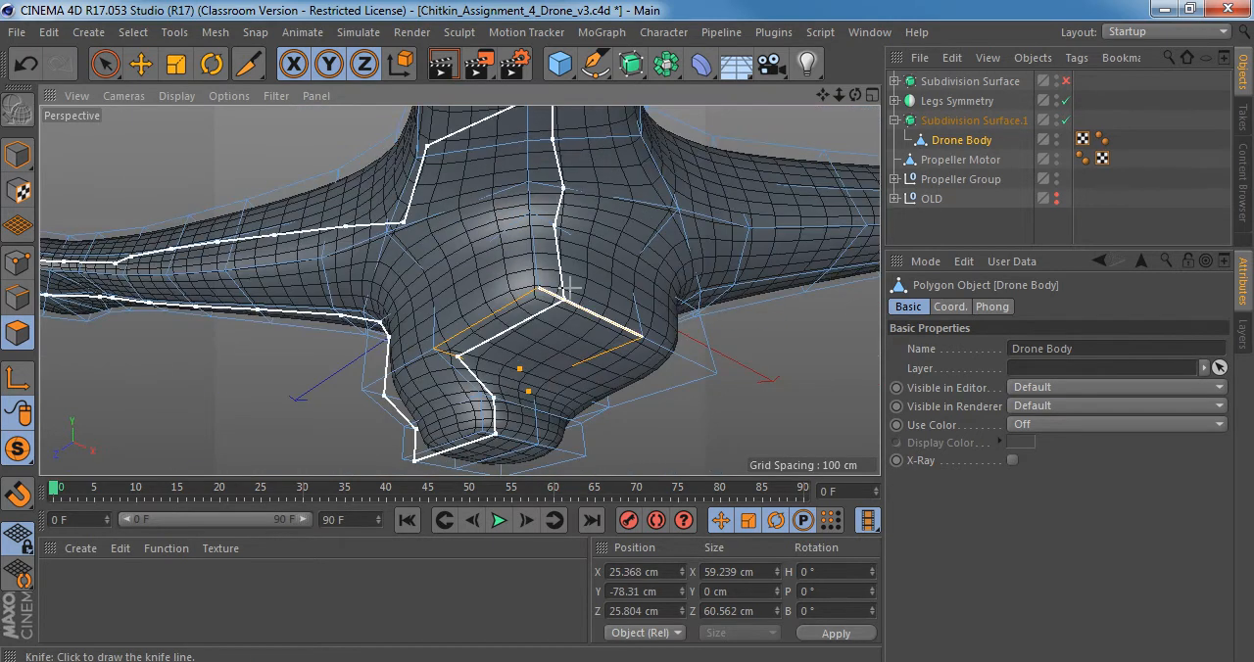
Switch to Windows Photo Viewer, browse the drone reference photos and examine the lower body in front_1.png up close.
key(alt+Tab)
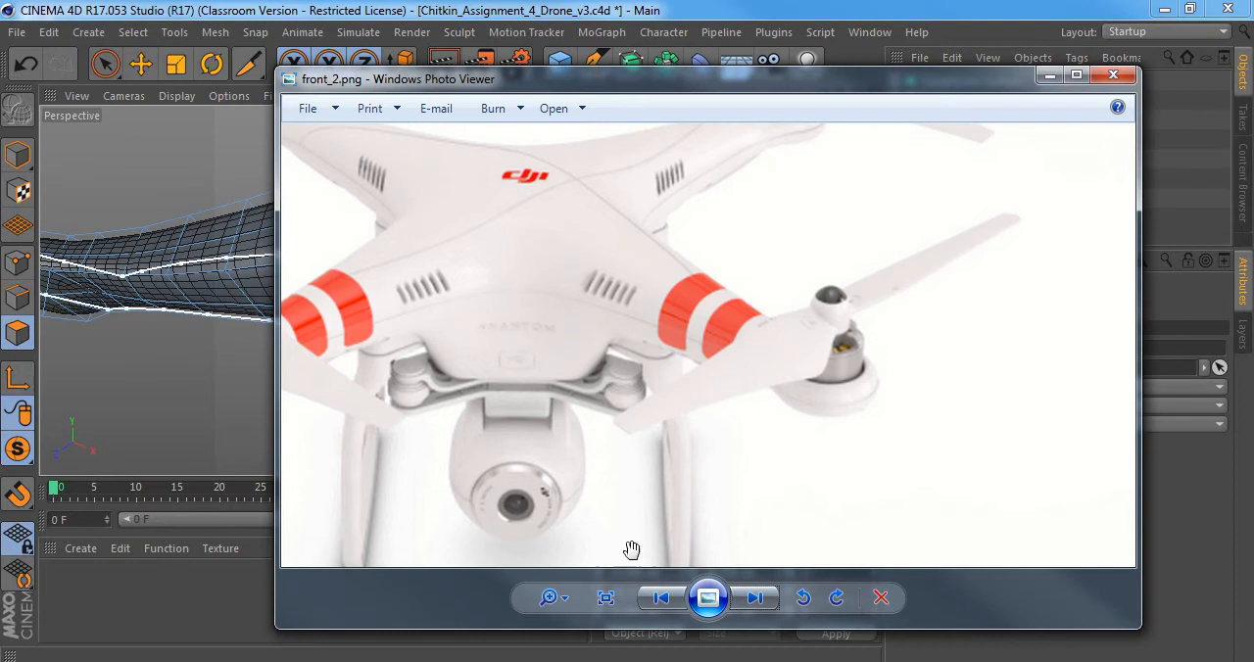
click(755, 600)
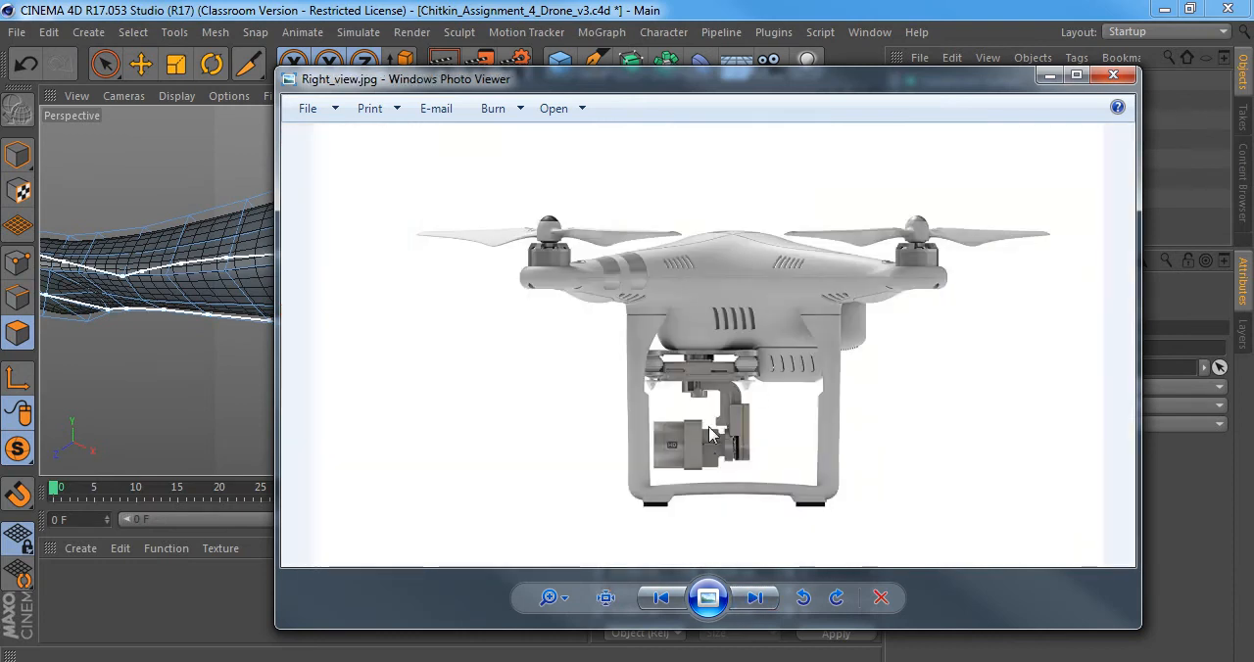
click(755, 600)
click(753, 599)
click(753, 599)
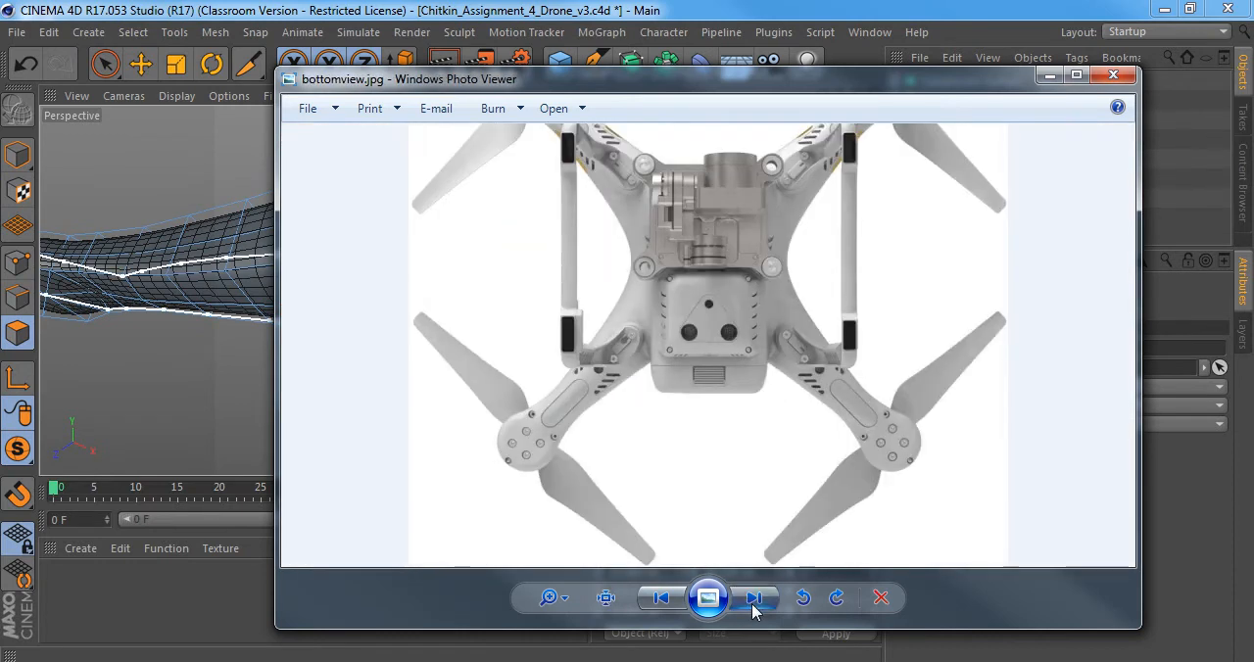
click(754, 600)
scroll(776, 346, up, 1)
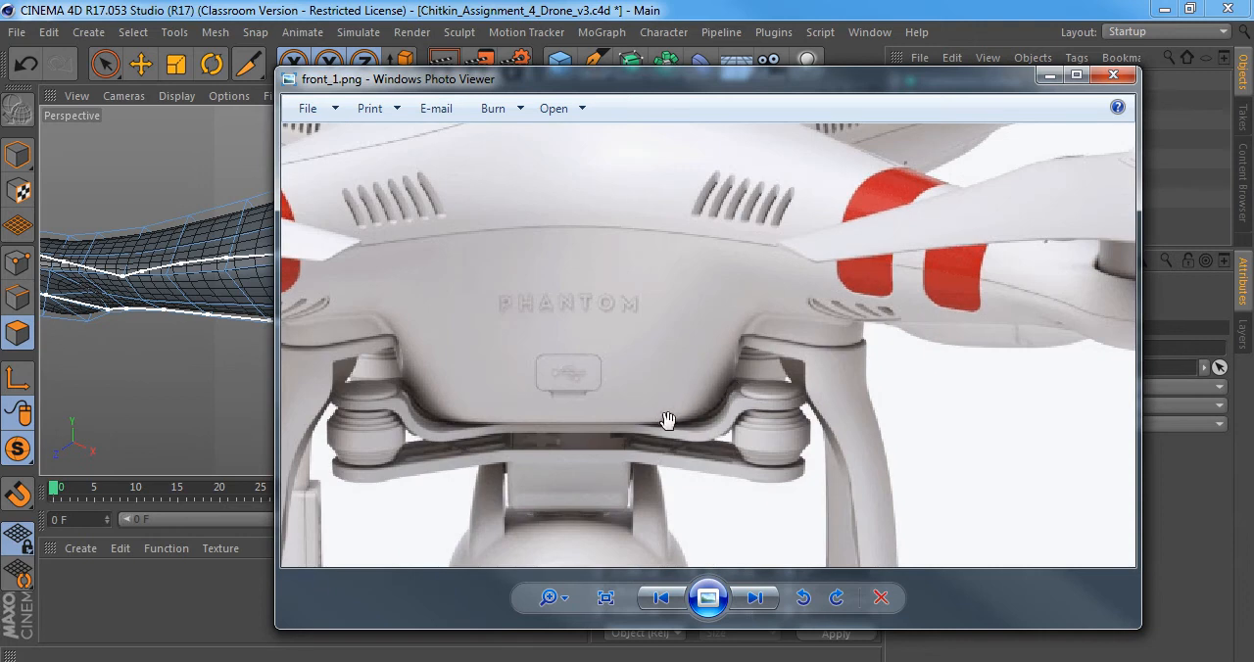
Switch back to Cinema 4D, display the body shaded without wireframe lines in Model mode, and inspect its underside profile.
key(alt+Tab)
alt+drag(520, 264, 345, 413)
click(177, 97)
click(180, 124)
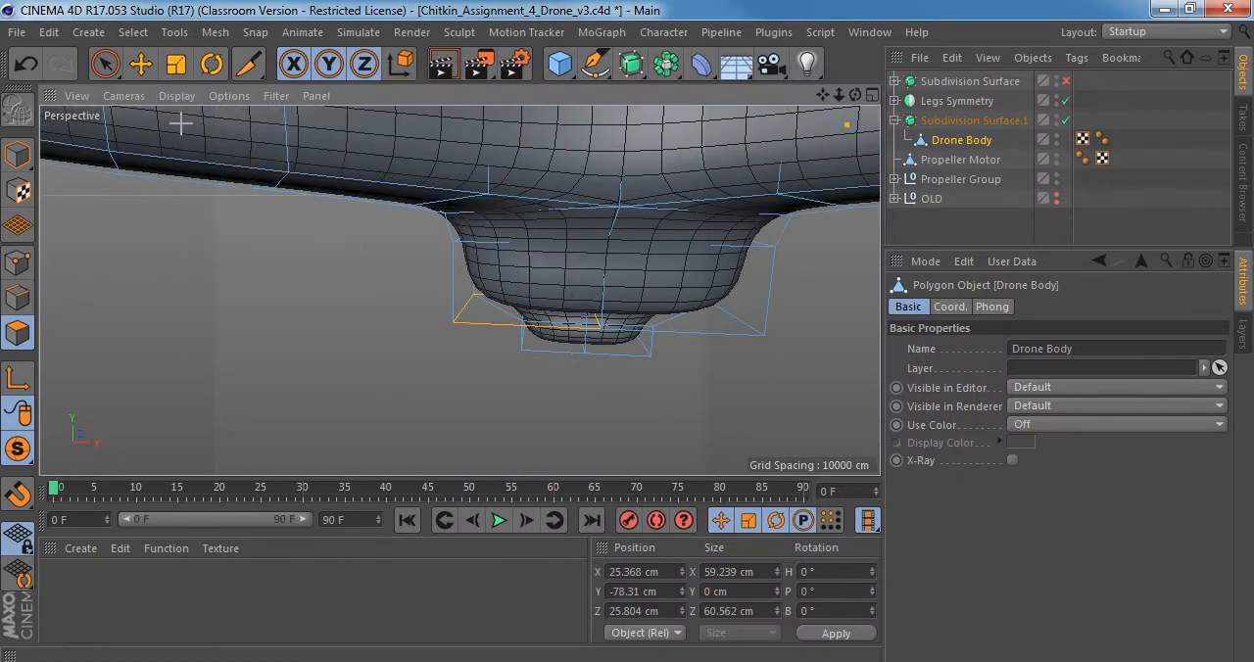
alt+middle_drag(574, 256, 461, 288)
click(19, 155)
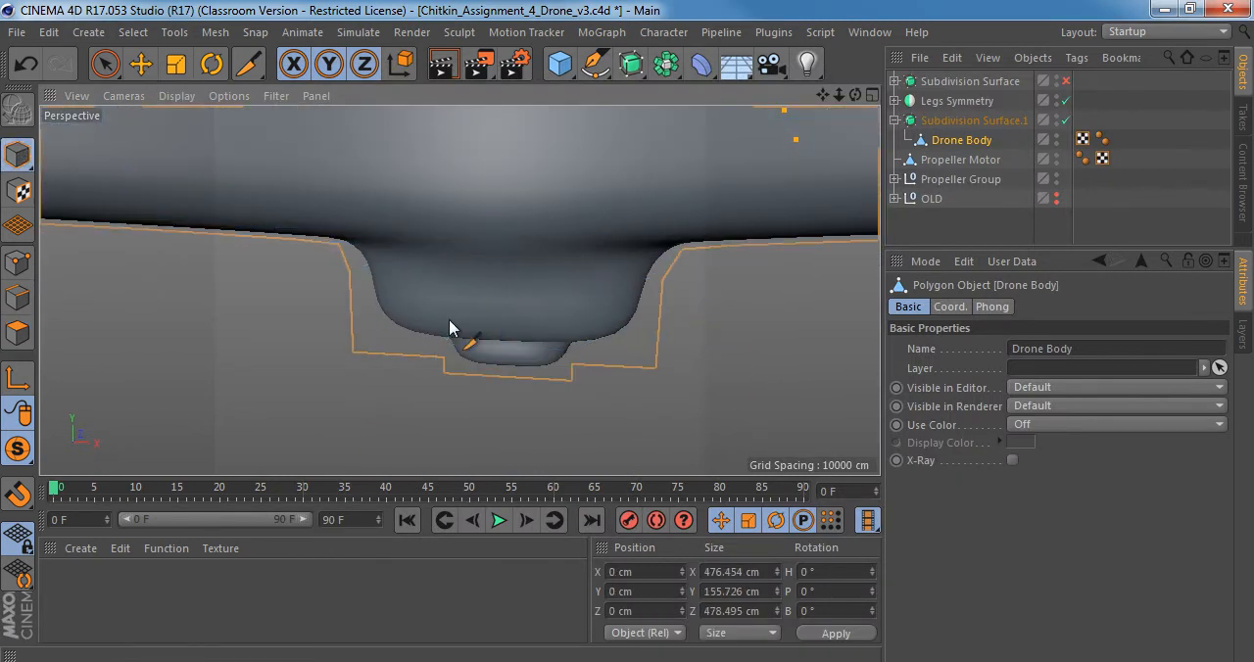
alt+drag(448, 317, 458, 281)
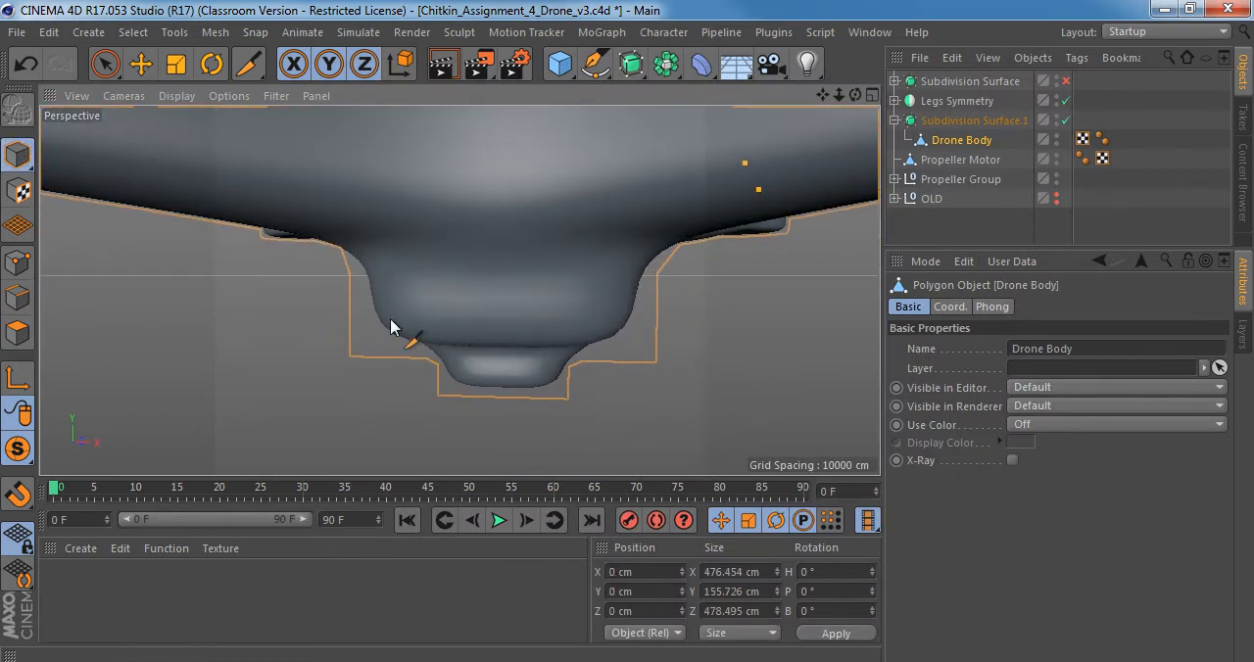
alt+middle_drag(376, 262, 558, 259)
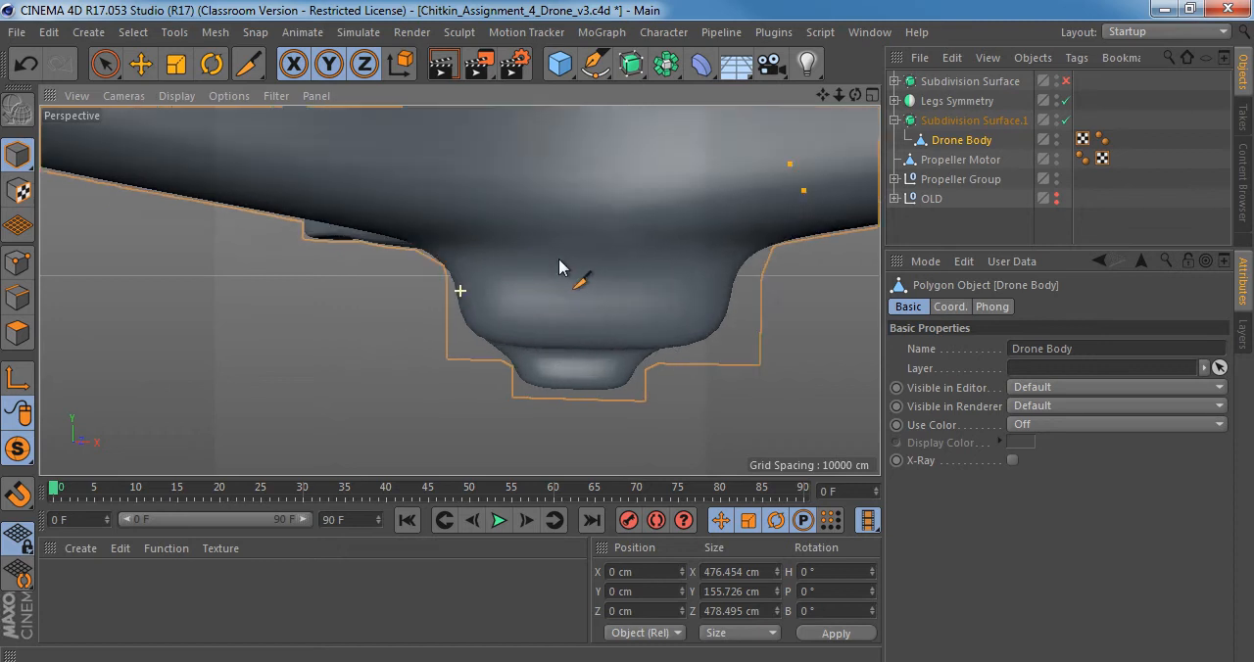
alt+drag(518, 266, 745, 209)
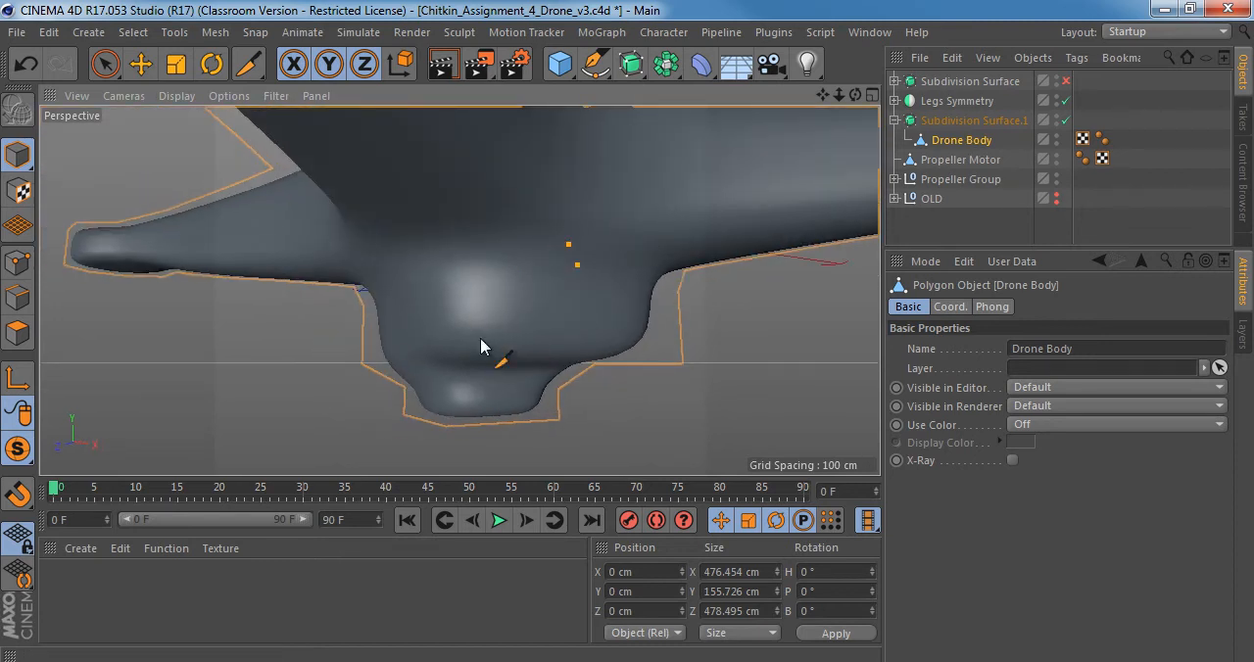
alt+drag(484, 352, 501, 311)
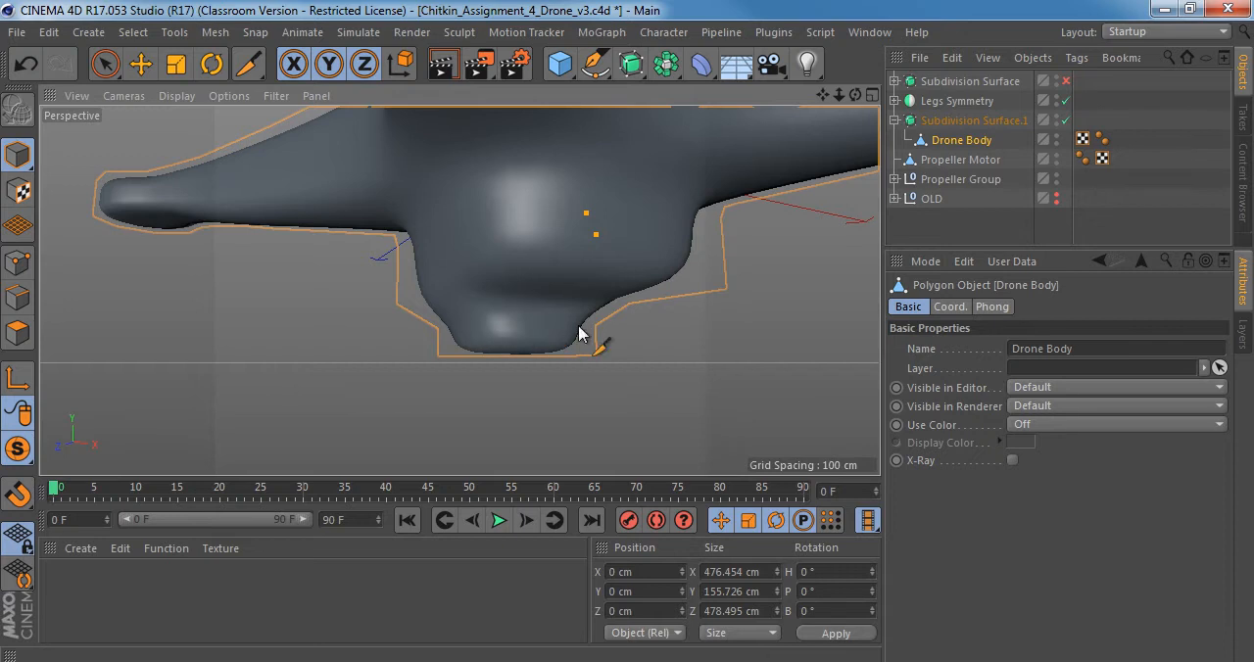
alt+drag(492, 316, 436, 296)
Switch to Windows Photo Viewer and examine the shape of the lower housing in Right_view.jpg, checking side_view.jpg too.
key(alt+Tab)
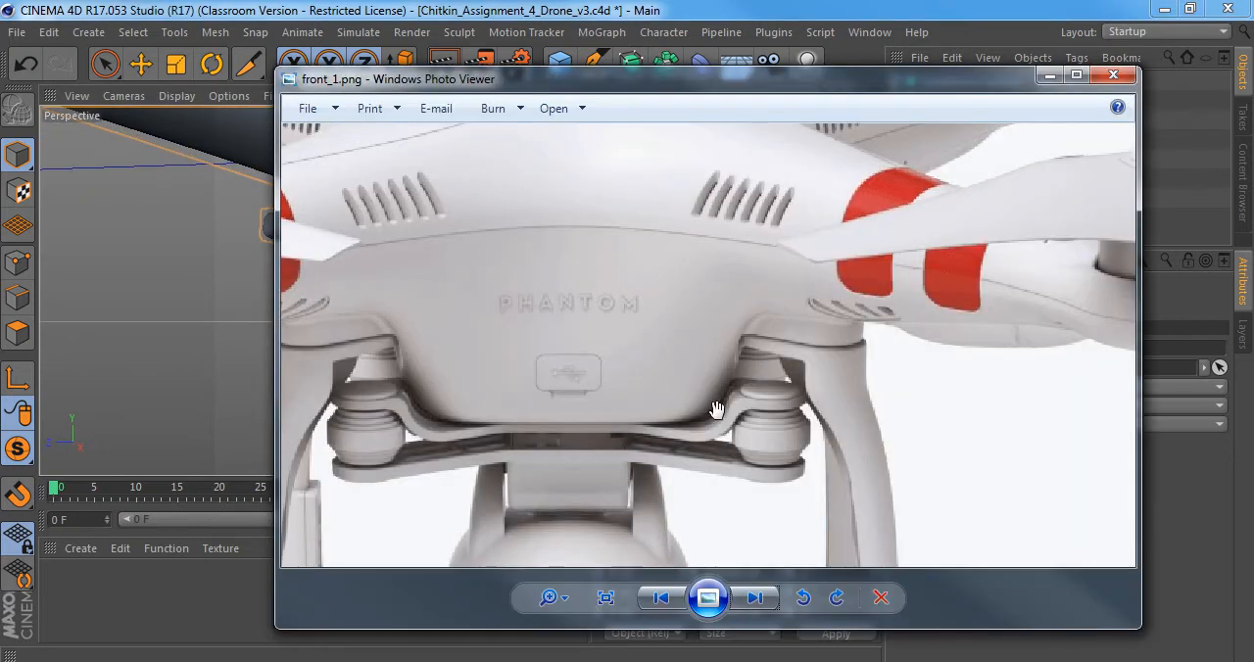
click(754, 598)
click(754, 599)
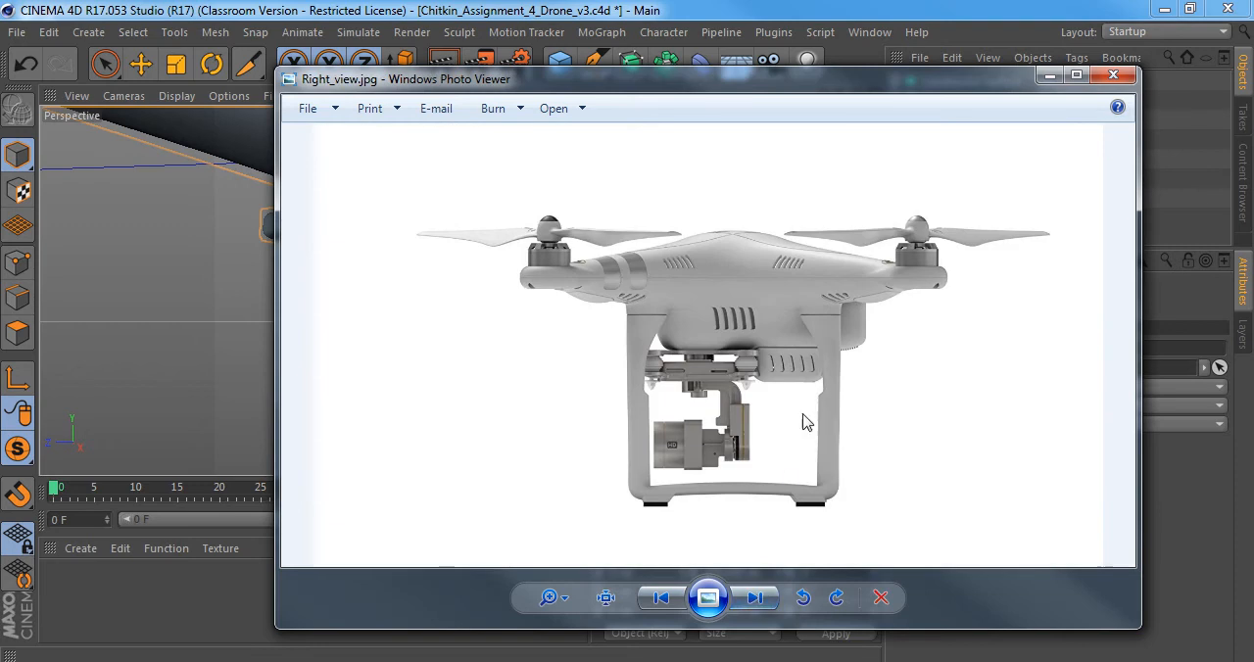
scroll(790, 386, up, 3)
scroll(789, 386, up, 3)
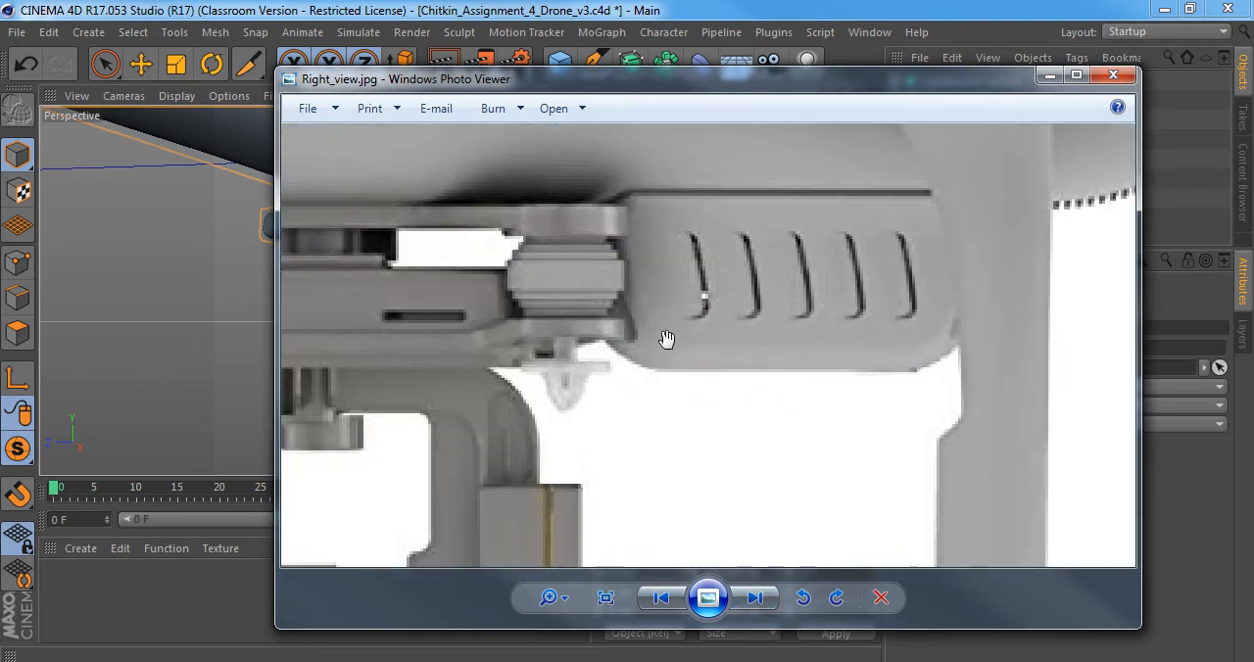
scroll(666, 339, down, 1)
click(756, 596)
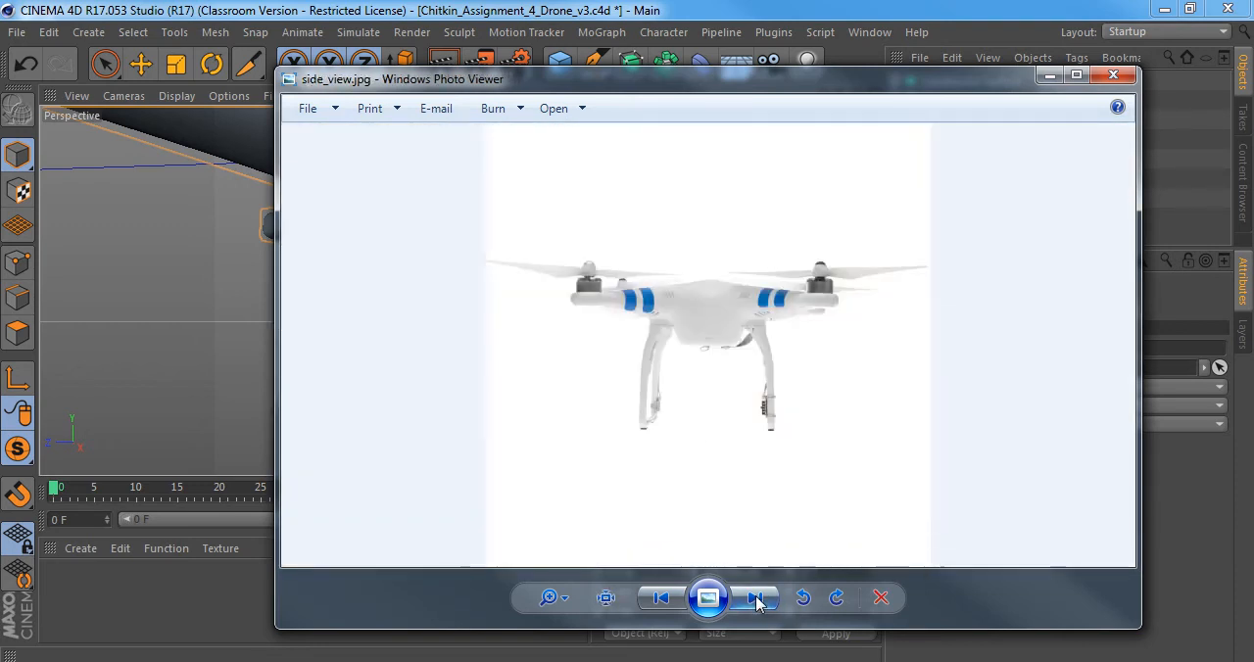
click(661, 598)
scroll(820, 407, up, 5)
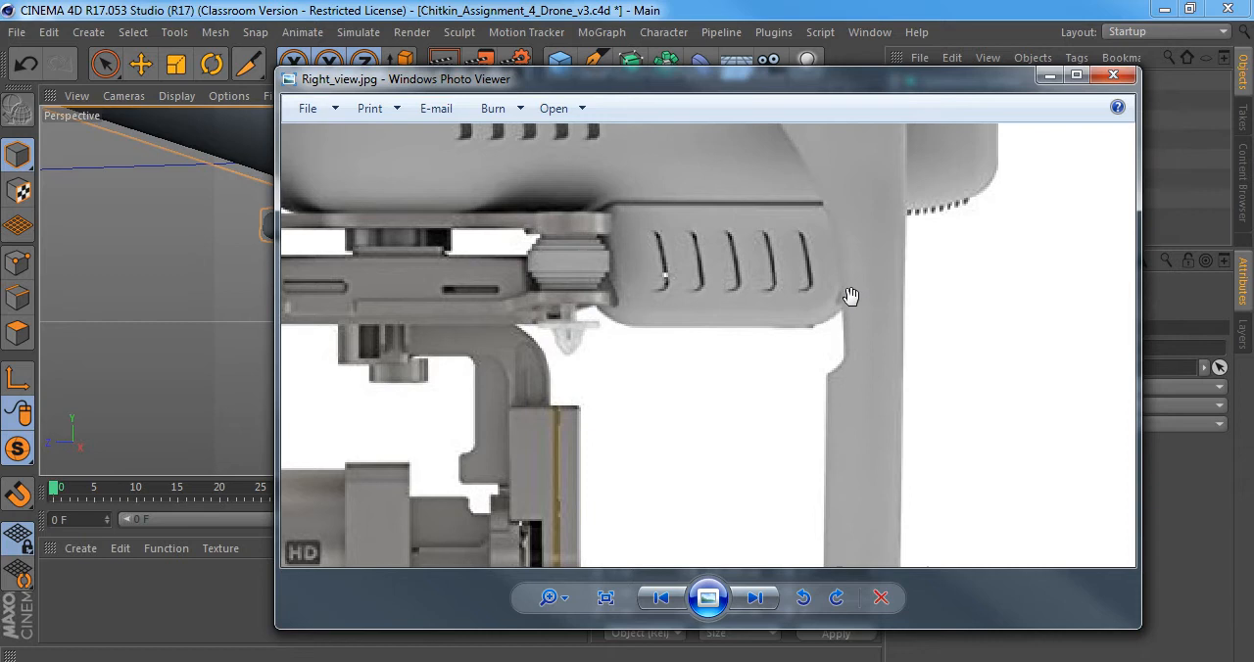
drag(613, 281, 613, 297)
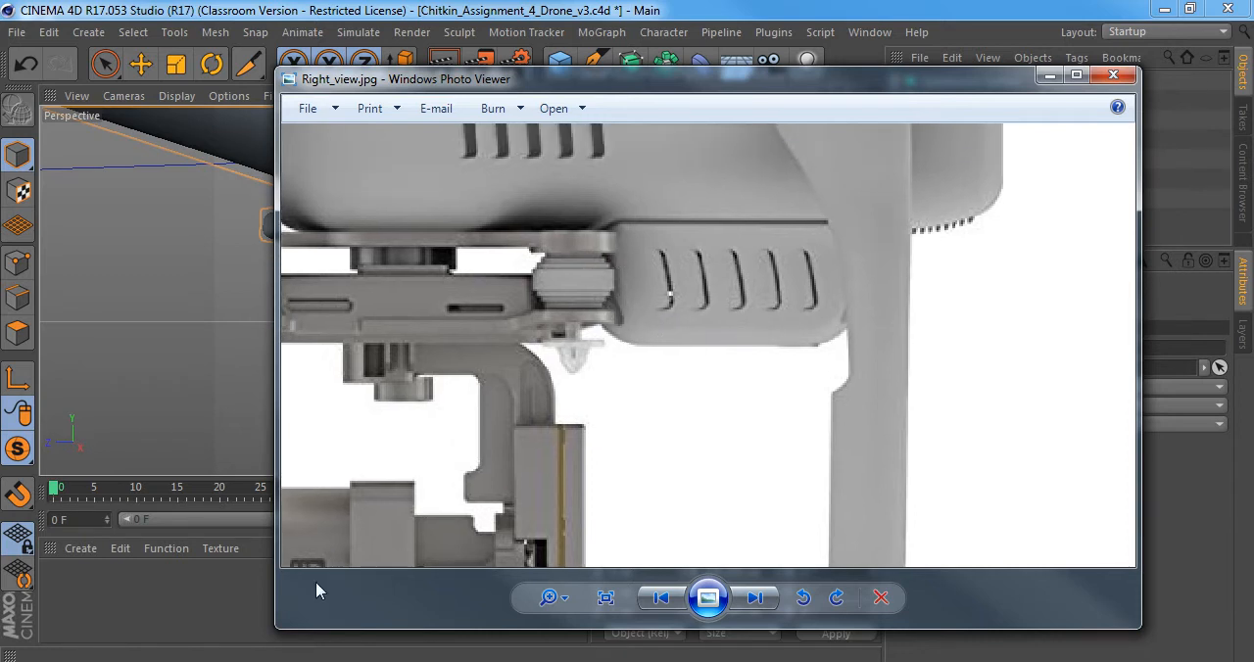
Return to Cinema 4D, put Drone Body in Edge mode with Live Selection and turn its subdivision smoothing off.
key(alt+Tab)
click(965, 139)
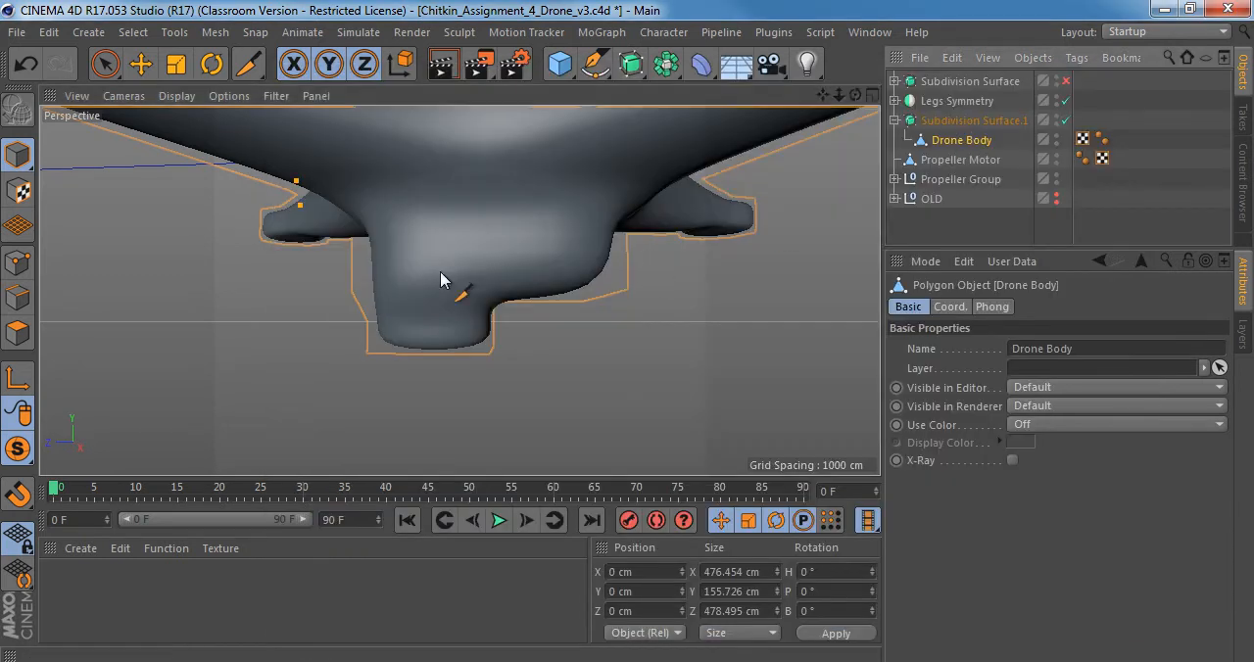
alt+drag(617, 234, 436, 156)
click(17, 297)
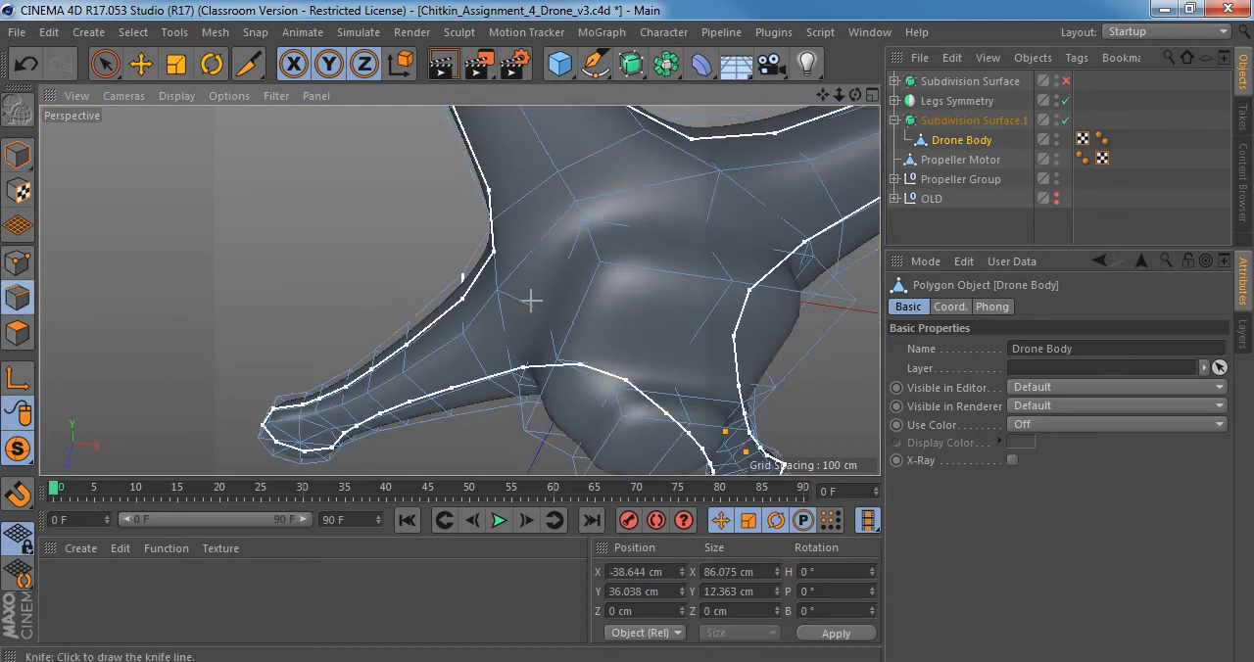
scroll(505, 270, up, 3)
key(space)
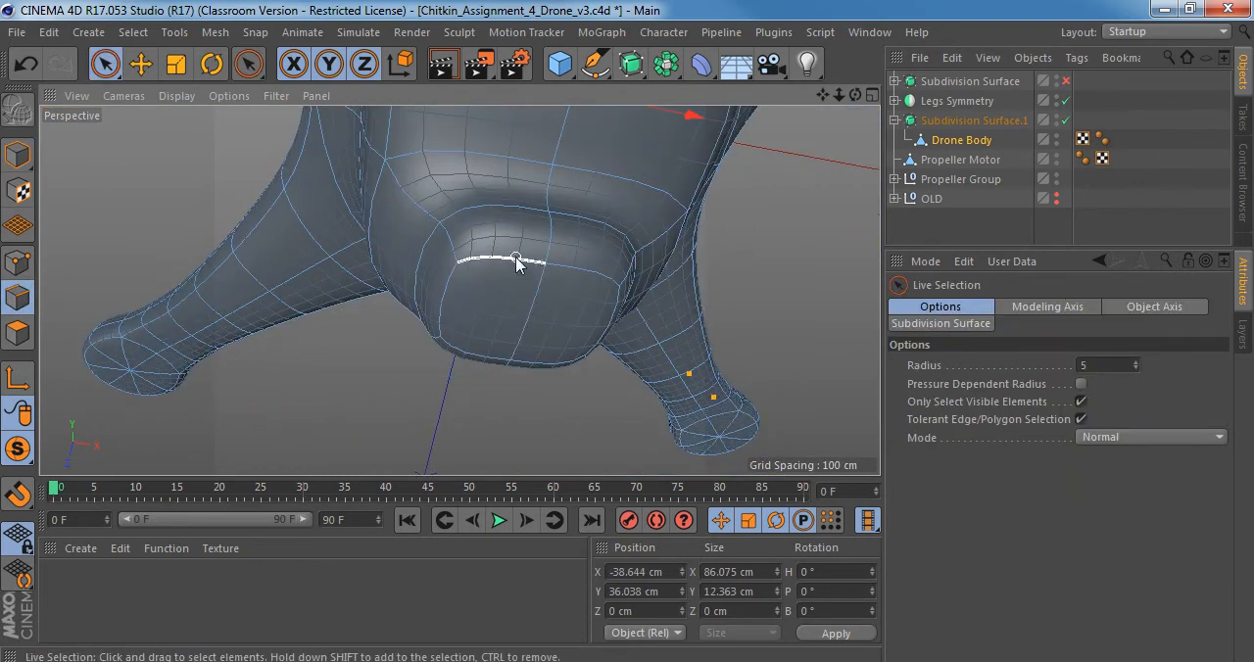
key(q)
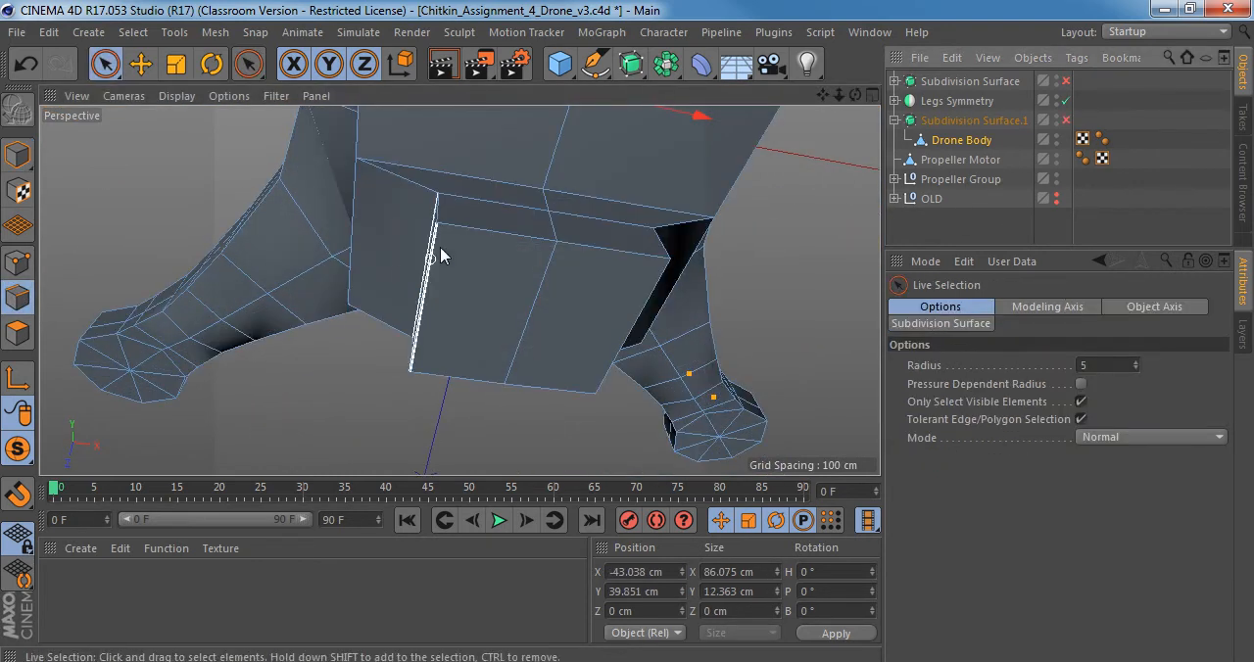
Bevel the edges around the underside housing's bottom face with an offset of about 5.11 cm and a subdivision of 1.
alt+drag(440, 247, 445, 333)
click(471, 300)
shift+click(434, 331)
alt+drag(553, 333, 545, 349)
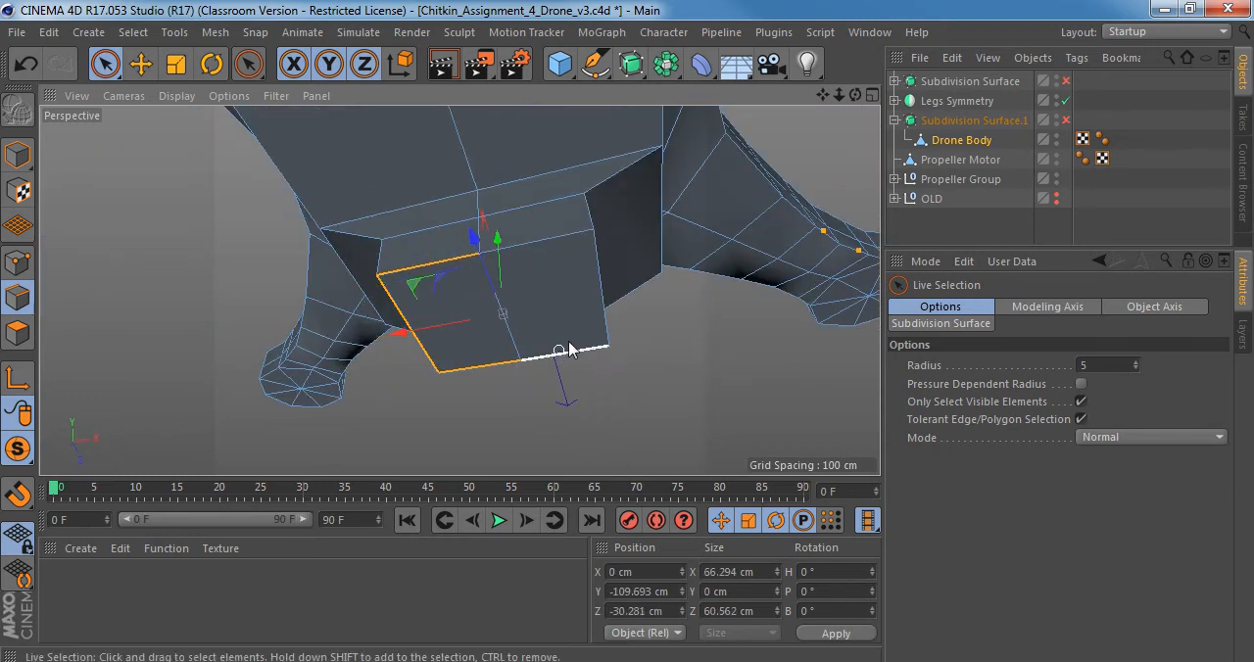
mouse_move(561, 245)
alt+mouse_down()
mouse_move(368, 335)
mouse_move(393, 386)
mouse_move(445, 364)
mouse_move(333, 360)
mouse_move(457, 291)
mouse_move(532, 275)
mouse_move(567, 230)
alt+mouse_up()
key(m)
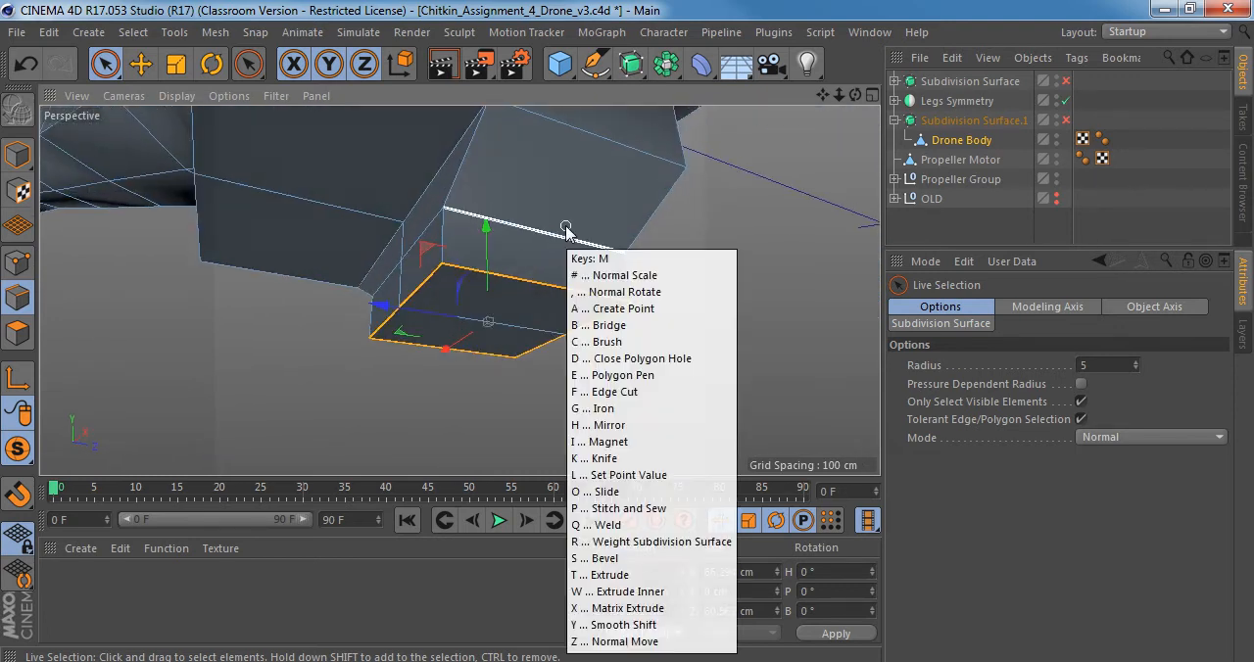
key(s)
scroll(505, 276, up, 5)
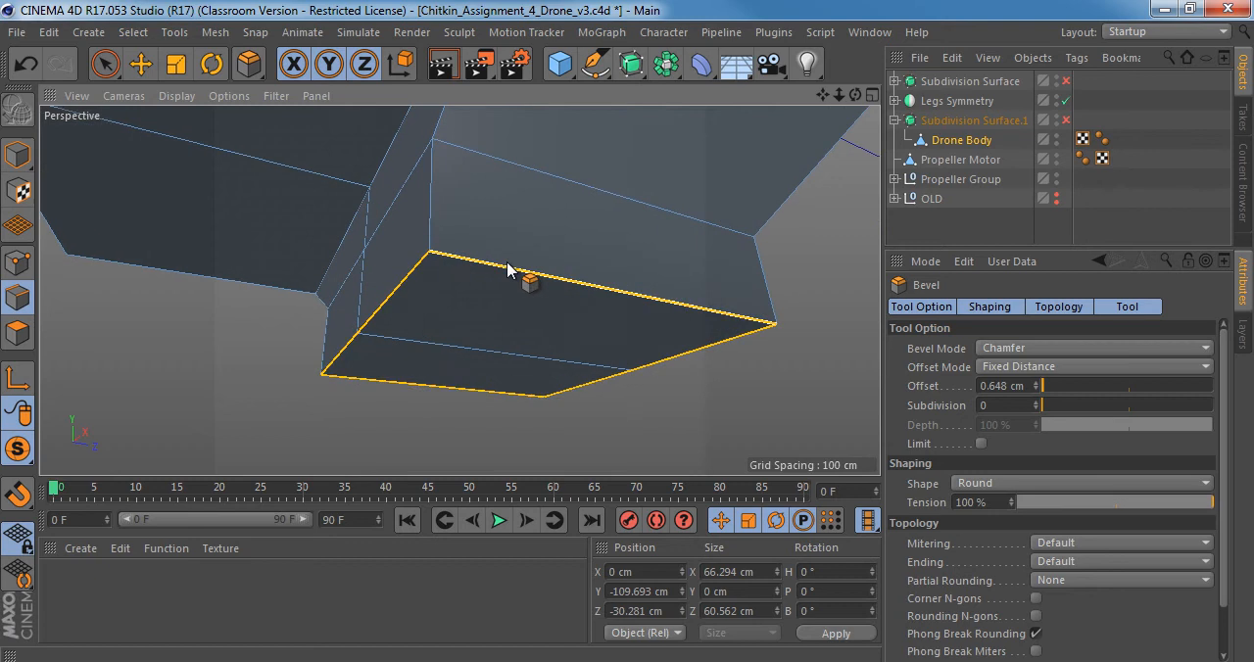
drag(502, 268, 502, 285)
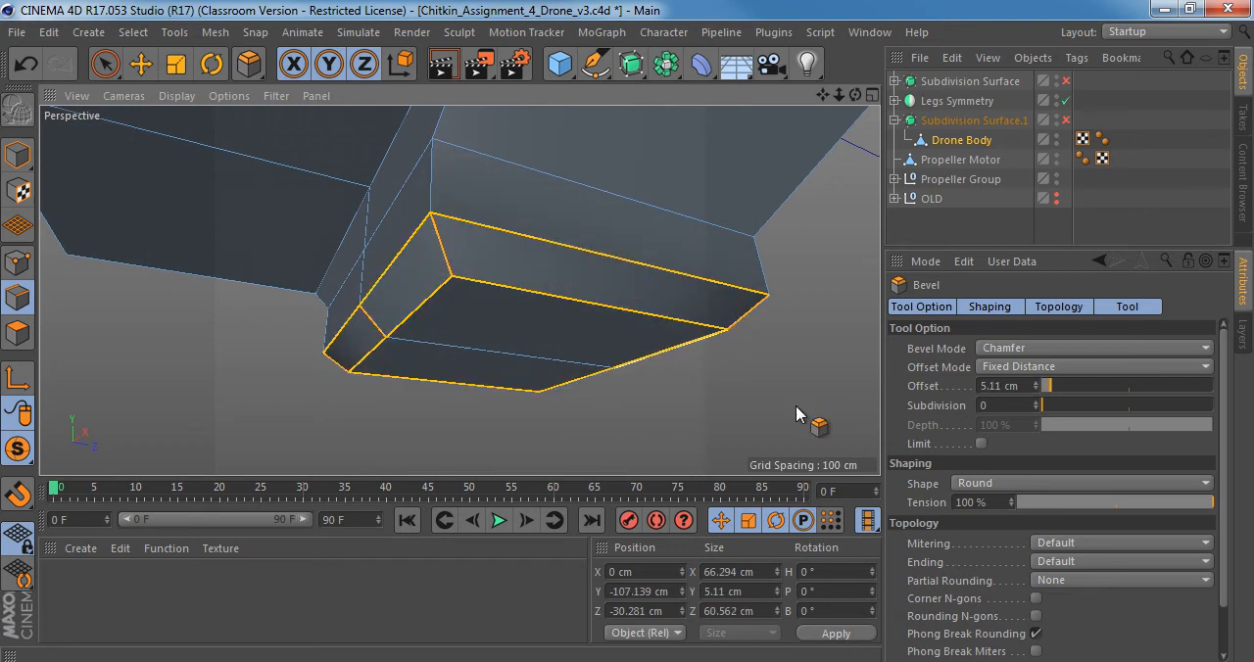
click(1036, 401)
Turn the body's subdivision smoothing on and inspect the bevelled housing's profile from several sides in Model mode.
scroll(373, 250, up, 10)
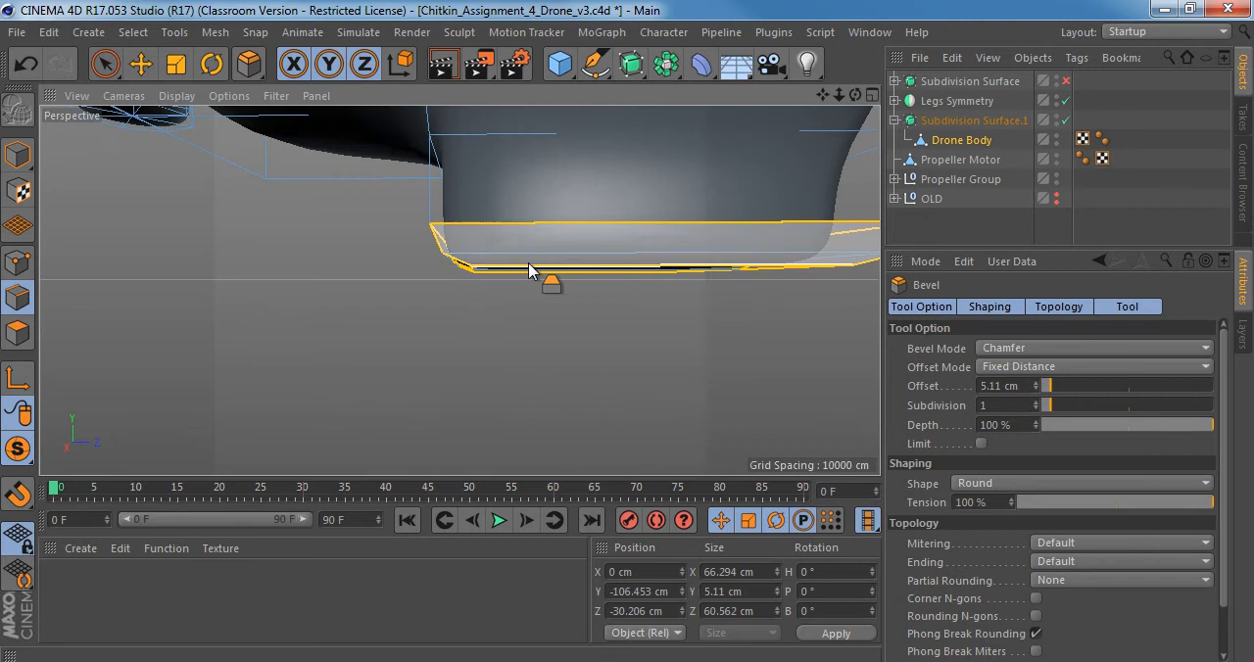
scroll(529, 263, down, 5)
alt+drag(499, 193, 462, 175)
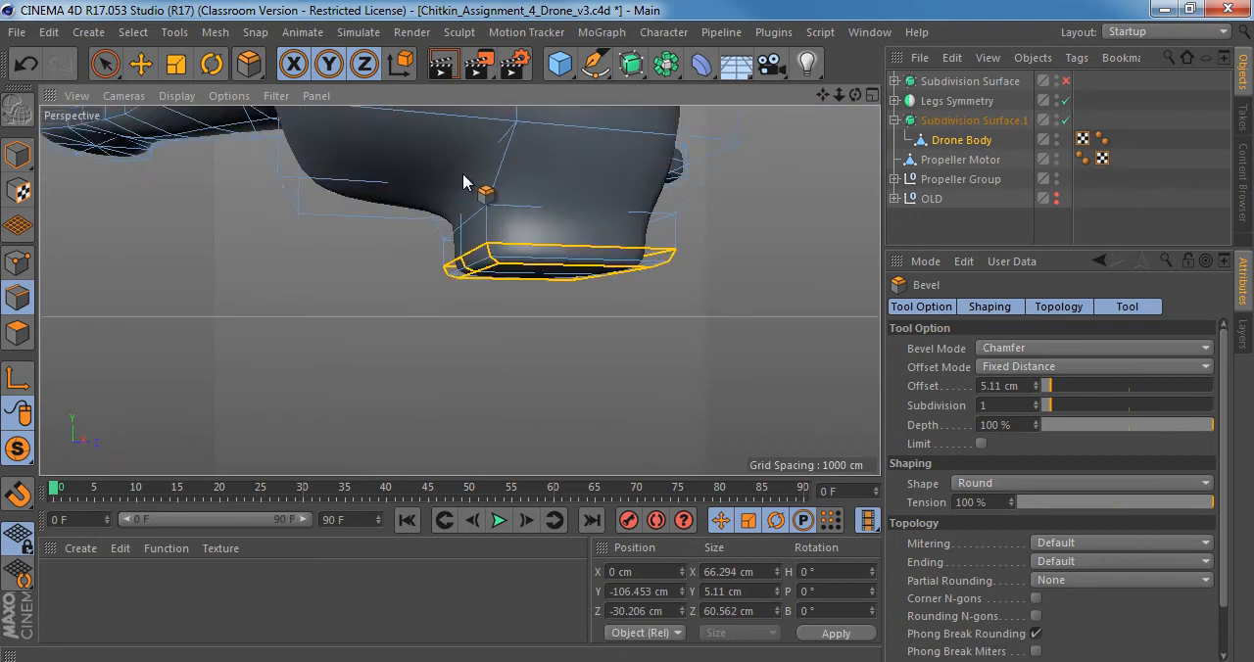
click(17, 153)
scroll(563, 178, down, 8)
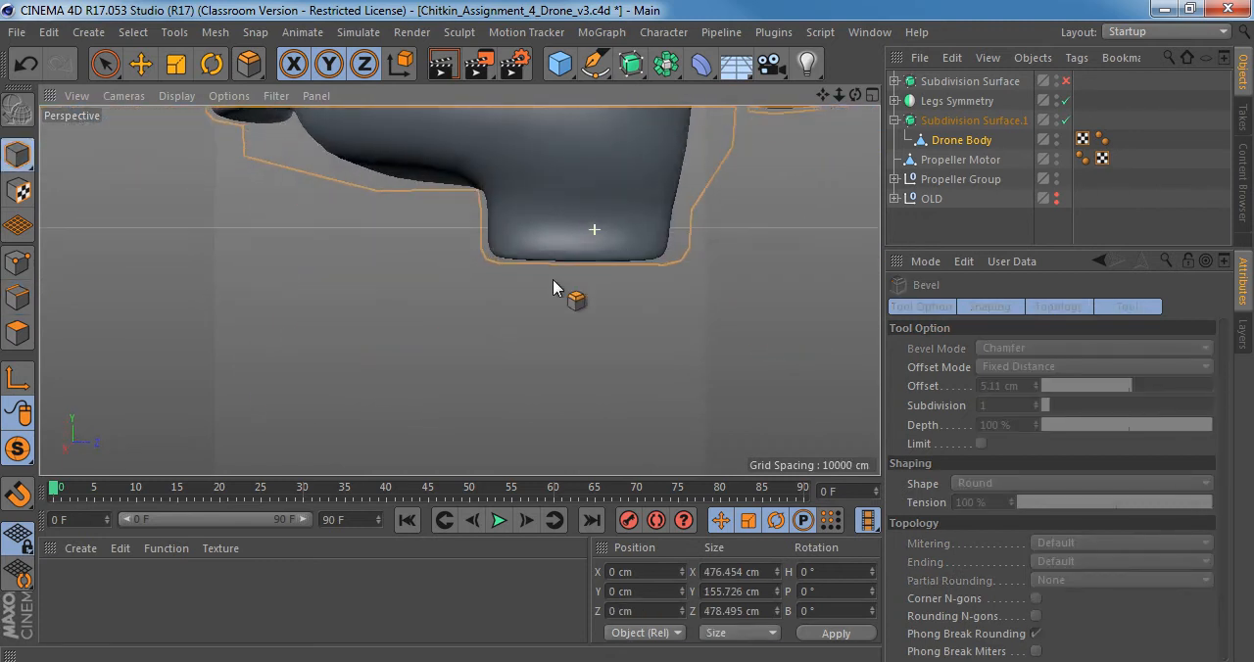
alt+drag(551, 267, 490, 273)
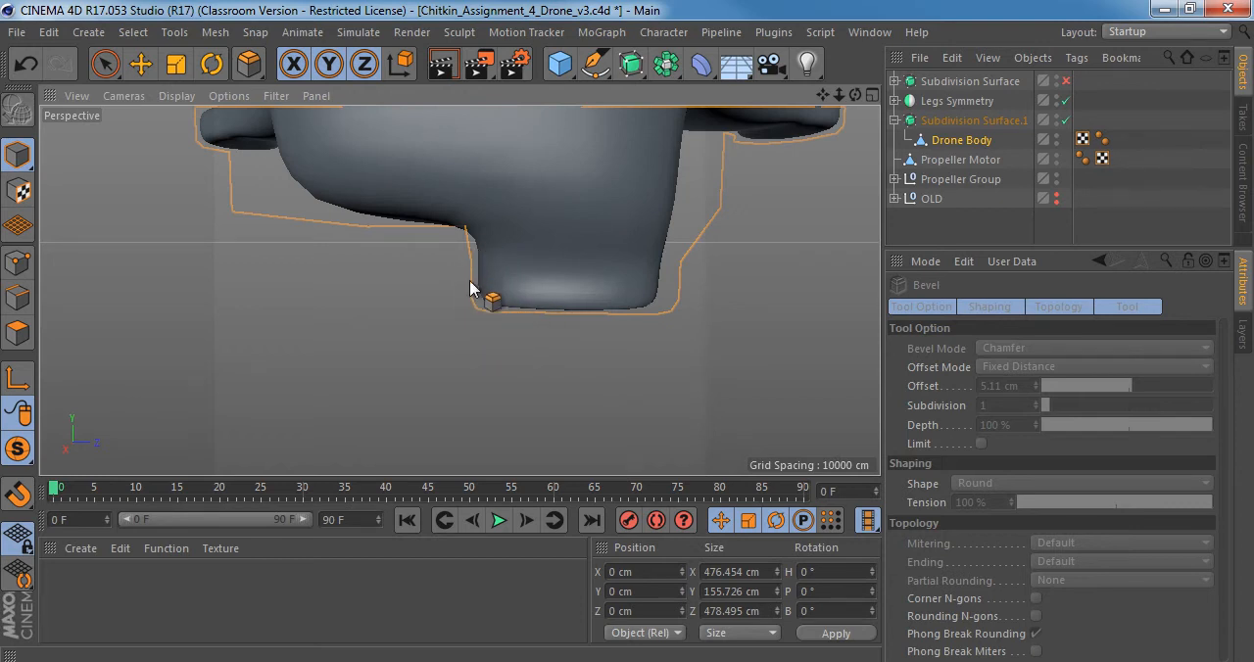
mouse_move(502, 291)
alt+mouse_down()
mouse_move(562, 354)
mouse_move(521, 307)
mouse_move(515, 279)
mouse_move(495, 274)
mouse_move(523, 274)
mouse_move(478, 276)
alt+mouse_up()
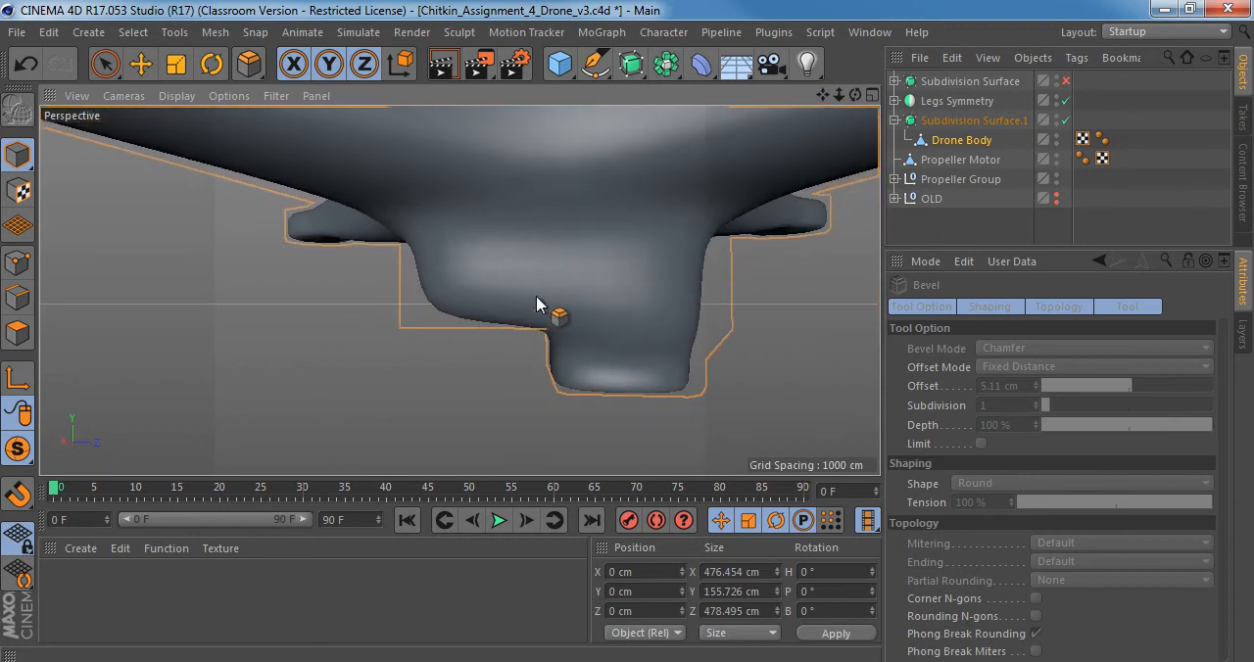
mouse_move(537, 304)
alt+mouse_down()
mouse_move(470, 280)
mouse_move(529, 121)
mouse_move(650, 202)
mouse_move(491, 256)
mouse_move(464, 389)
mouse_move(471, 461)
mouse_move(468, 244)
mouse_move(419, 335)
alt+mouse_up()
Turn the subdivision smoothing off for Drone Body and display the model shaded with wireframe lines.
click(962, 143)
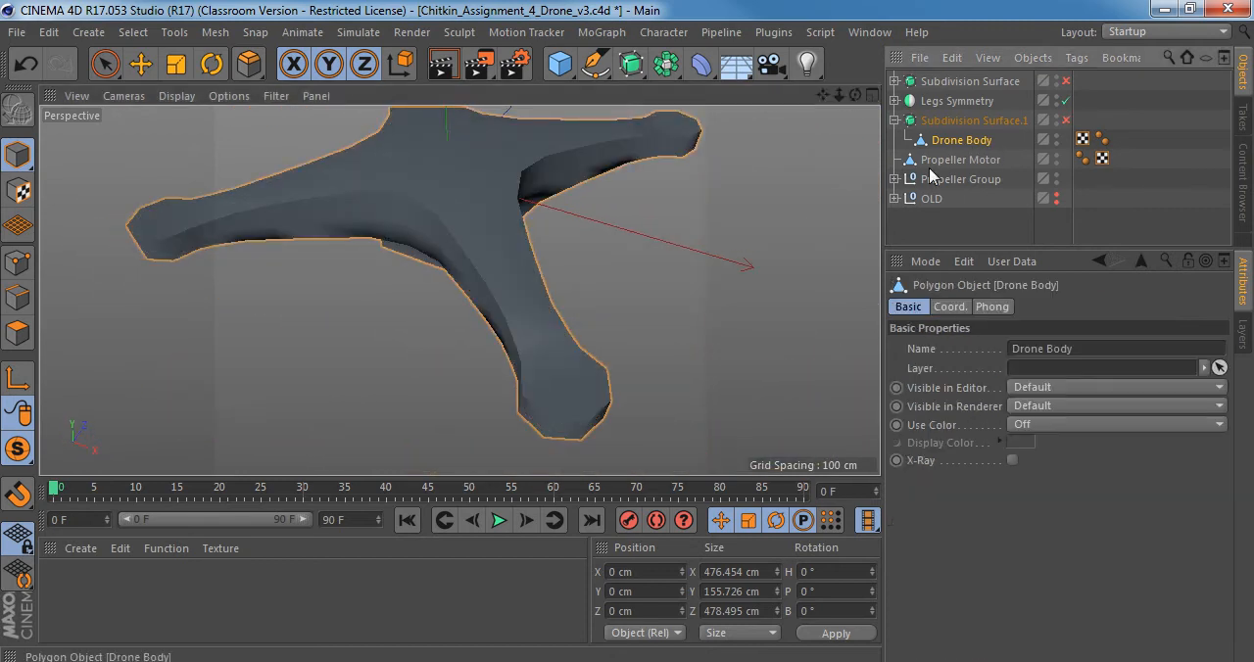
click(177, 95)
click(224, 135)
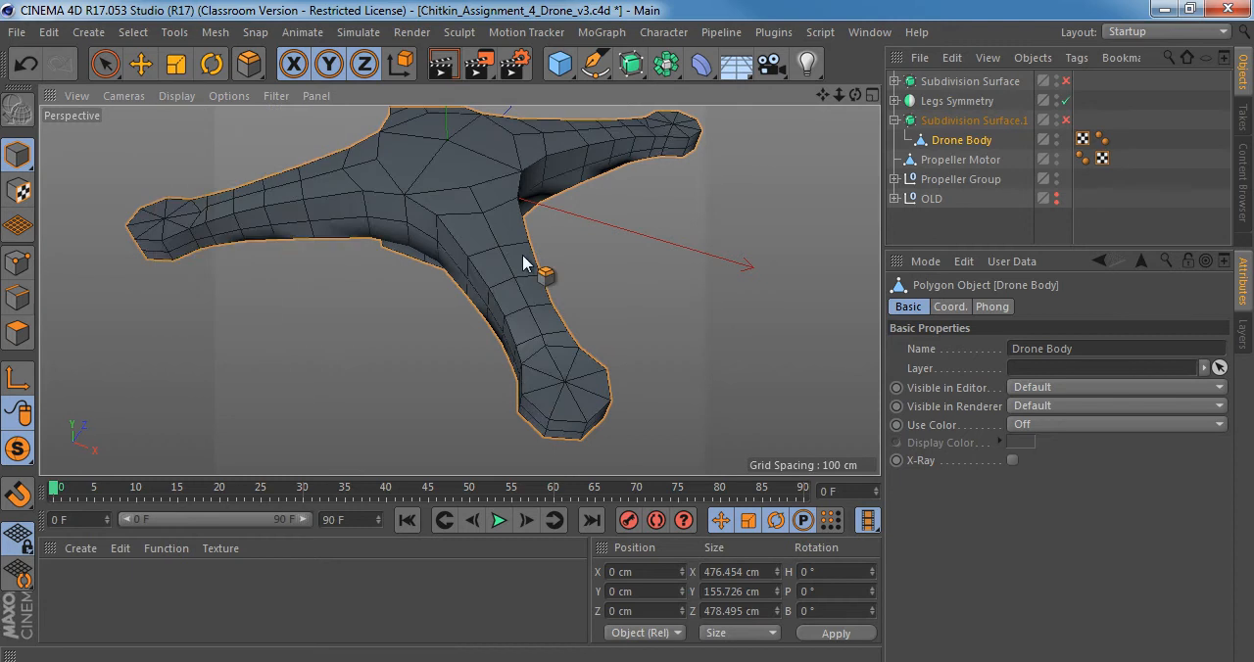
mouse_move(523, 261)
alt+mouse_down()
mouse_move(468, 279)
mouse_move(548, 140)
mouse_move(529, 289)
alt+mouse_up()
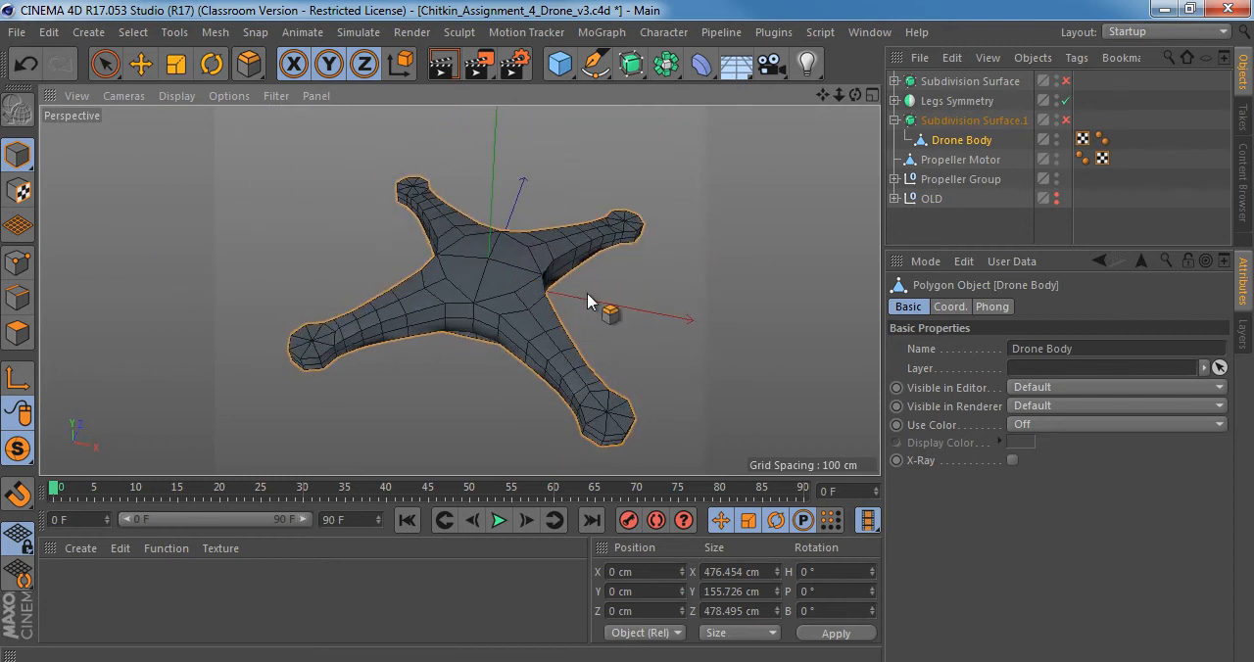
Switch to Windows Photo Viewer and examine the arms and propeller motors in Right_view.jpg.
key(alt+Tab)
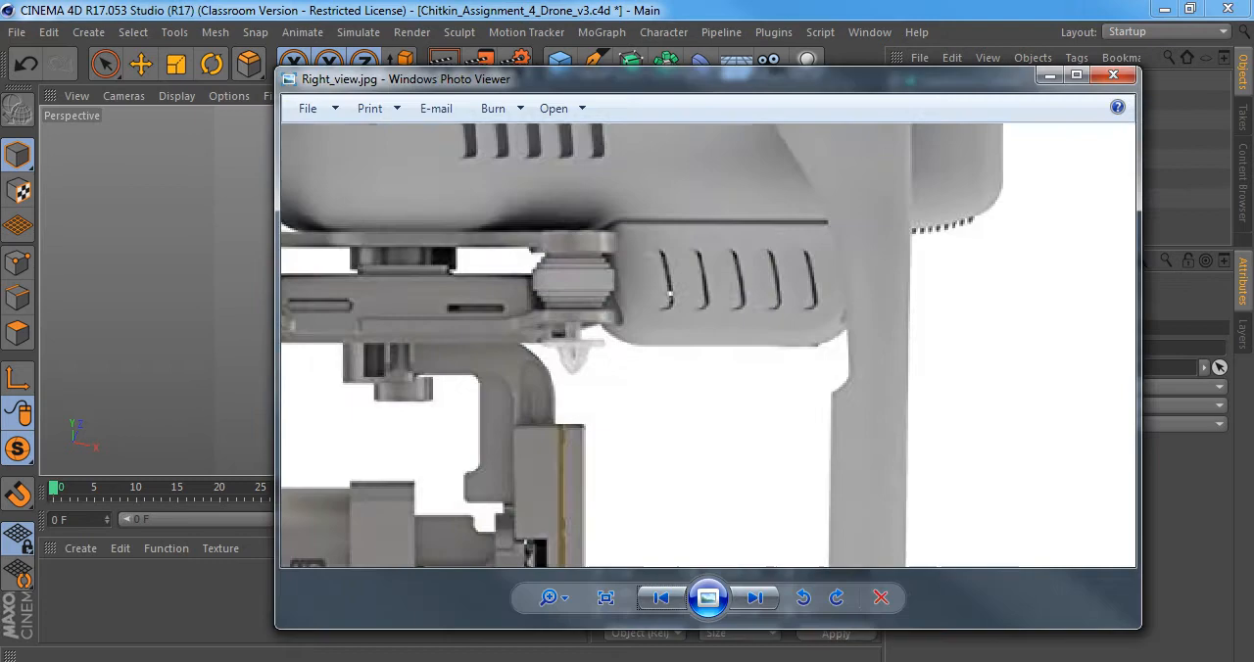
scroll(680, 309, up, 1)
scroll(680, 310, down, 6)
drag(667, 243, 592, 314)
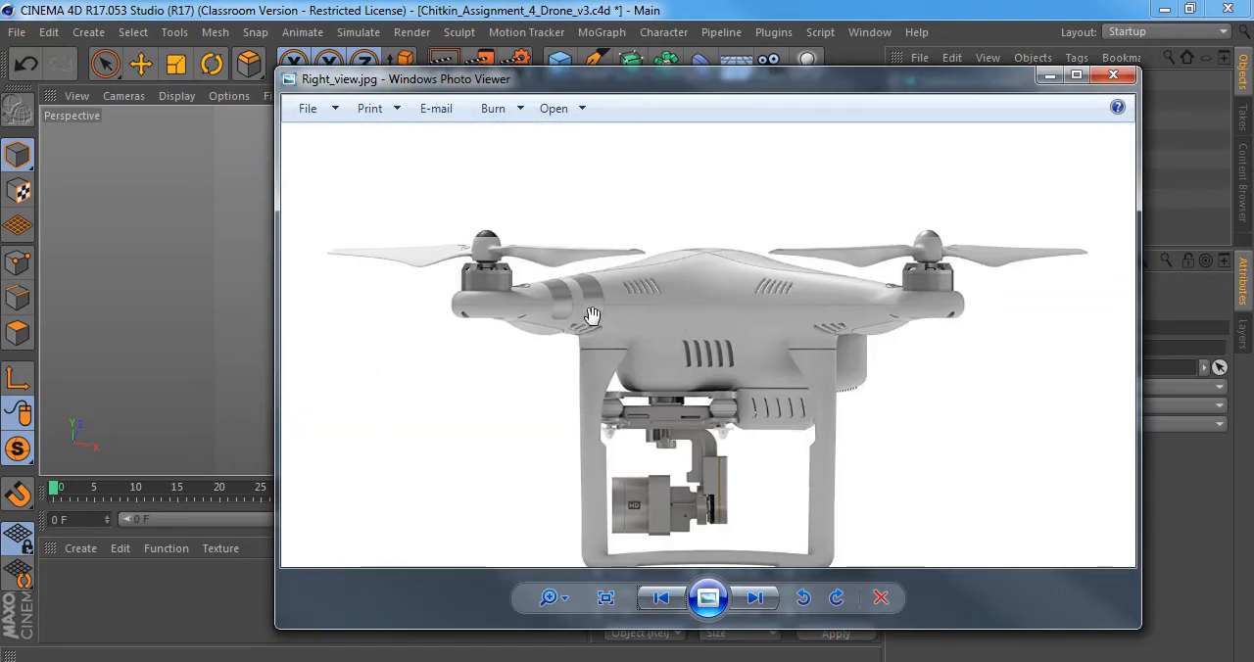
scroll(475, 284, up, 2)
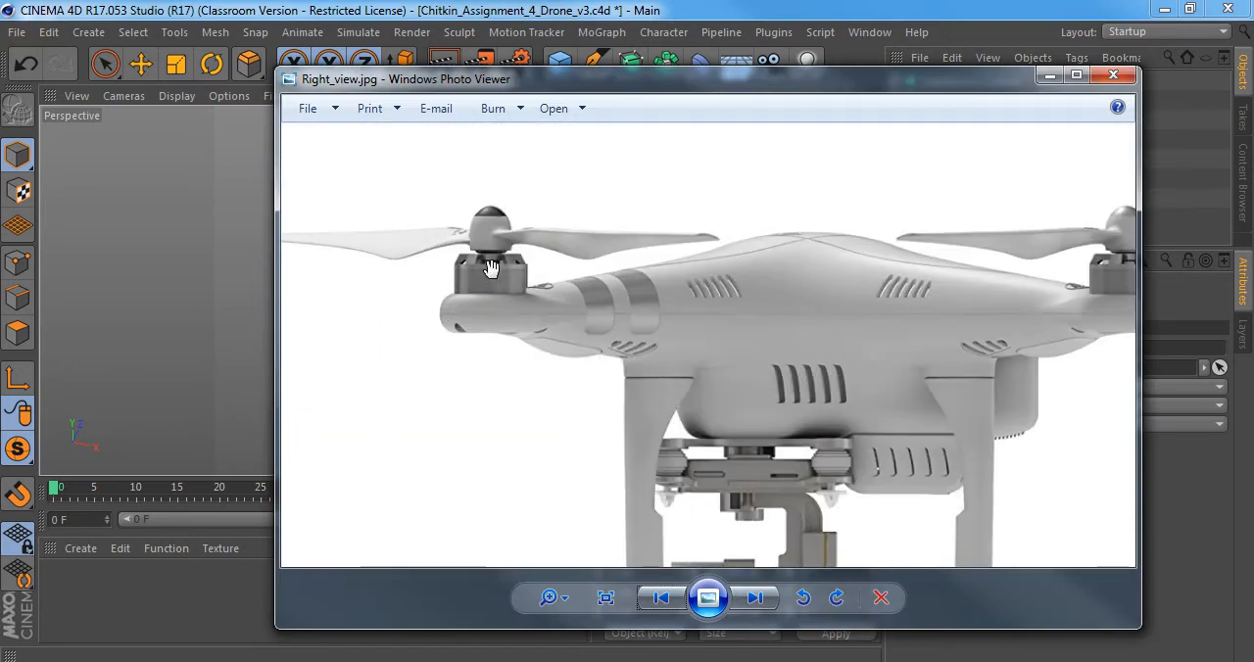
Return to Cinema 4D, turn Viewport Solo off and select Propeller Motor at the end of a drone arm.
key(alt+Tab)
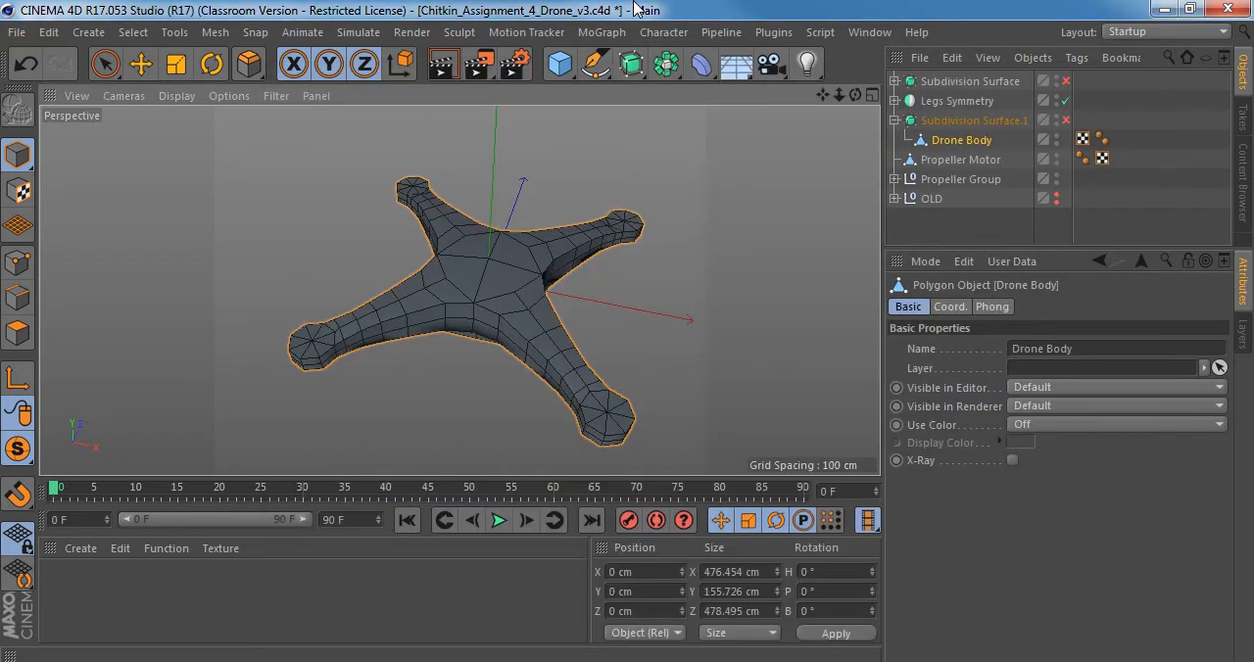
drag(17, 449, 119, 479)
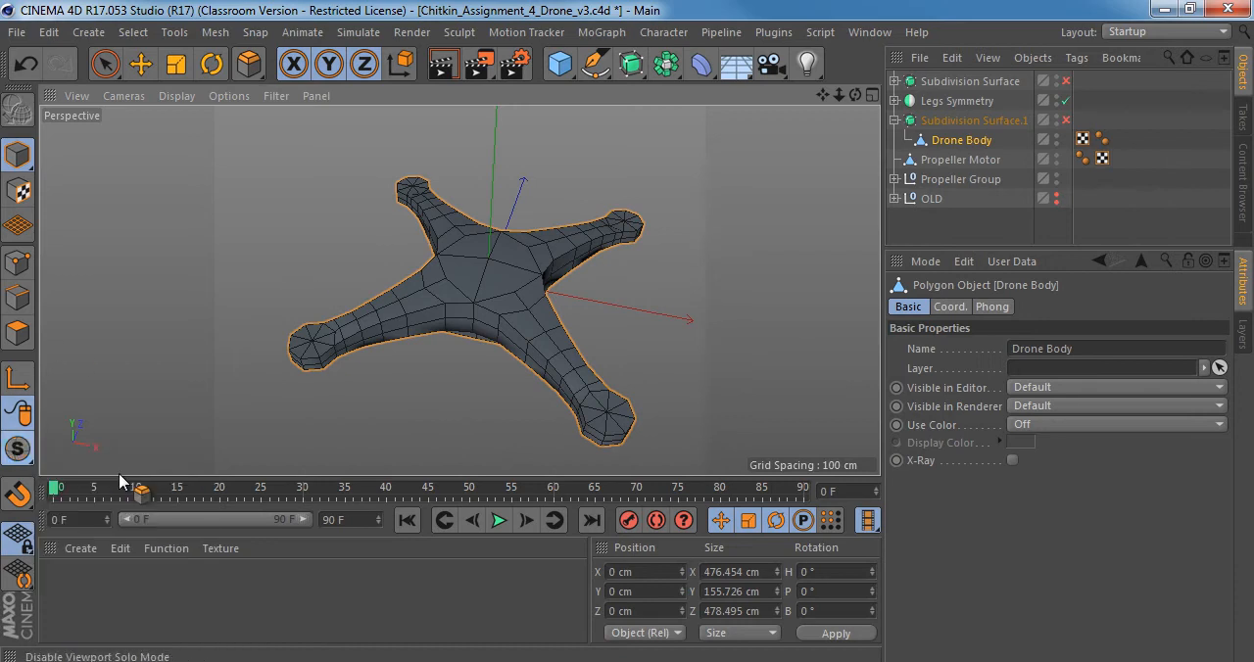
scroll(470, 275, up, 5)
alt+middle_drag(819, 147, 720, 256)
alt+drag(714, 257, 555, 249)
key(9)
click(667, 259)
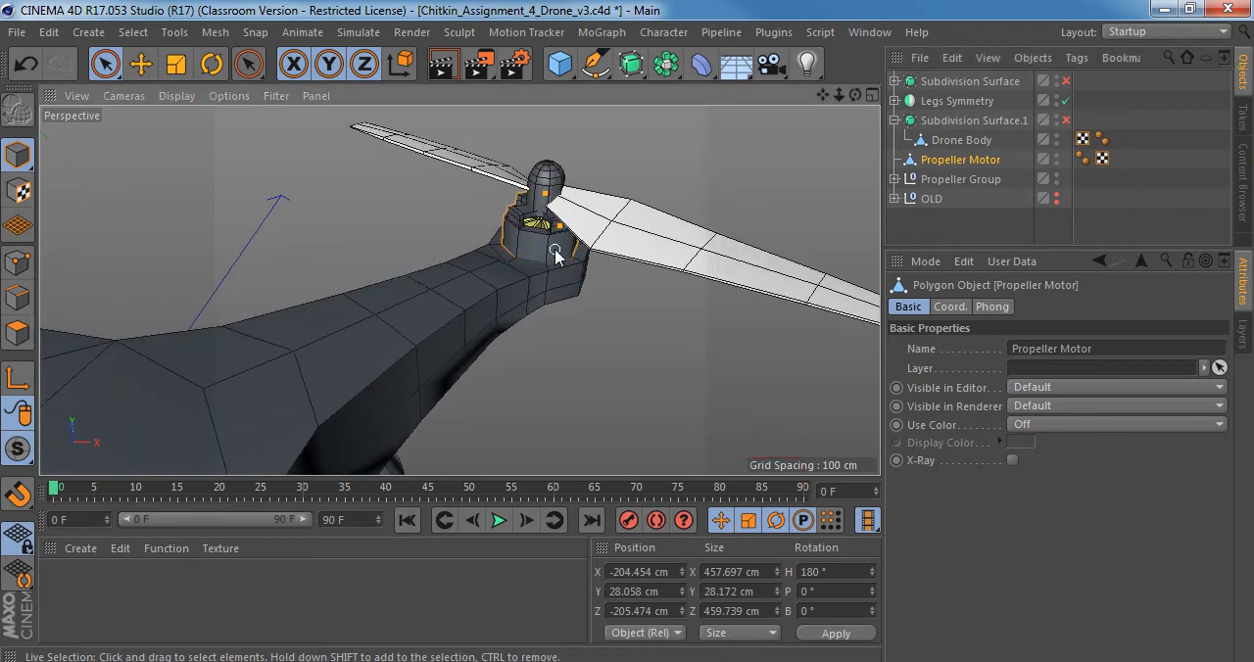
Isolate Propeller Motor in the viewport with Viewport Solo Single.
drag(17, 447, 91, 512)
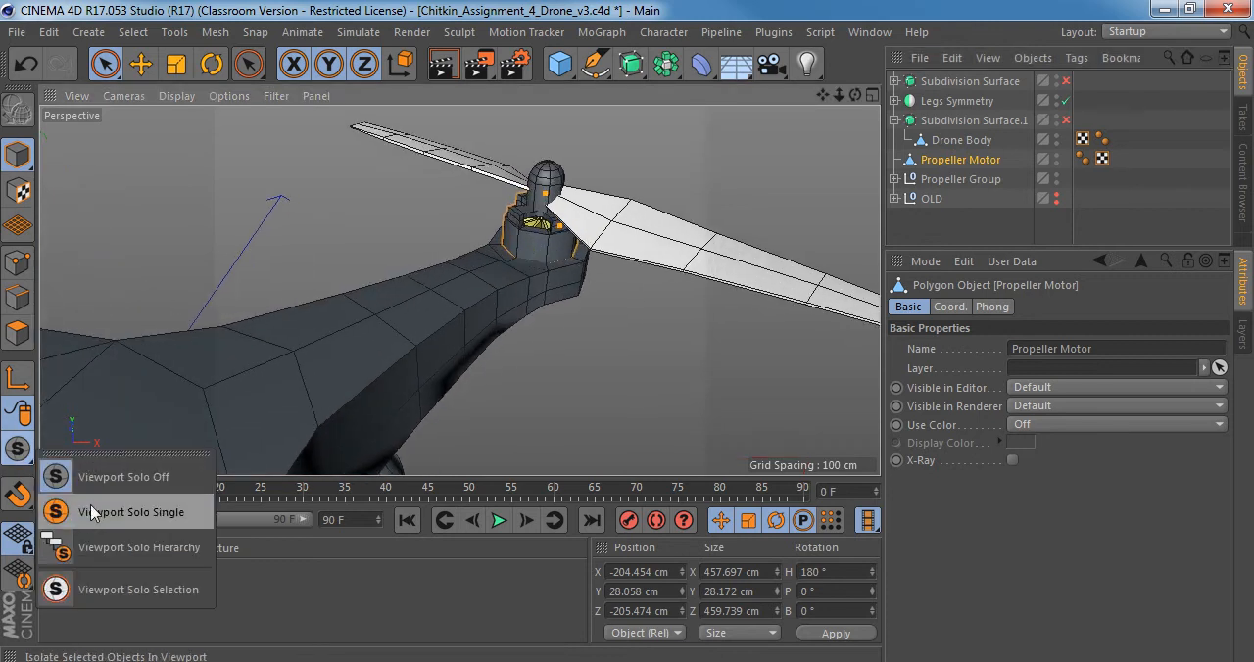
click(91, 507)
alt+drag(536, 188, 534, 290)
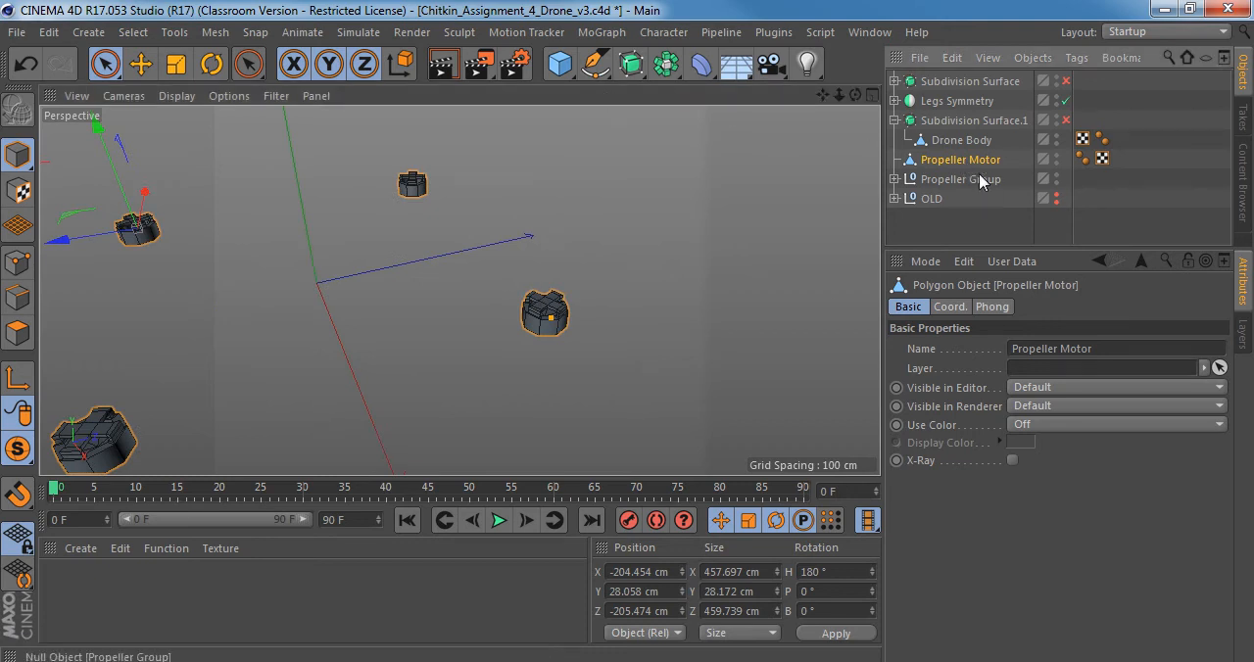
Add a Subdivision Surface as the parent of Propeller Motor and bring one smoothed motor into close view.
click(632, 65)
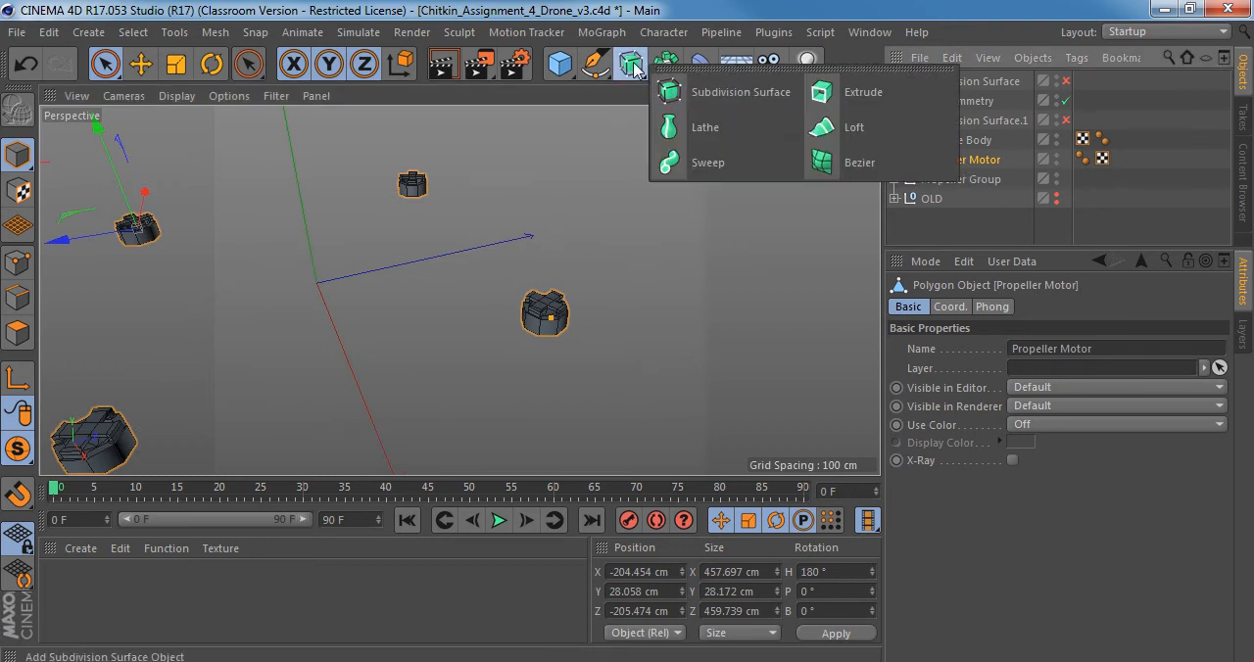
alt+click(745, 106)
alt+drag(120, 382, 350, 215)
alt+middle_drag(351, 216, 382, 273)
alt+right_drag(383, 219, 527, 198)
alt+drag(392, 270, 389, 241)
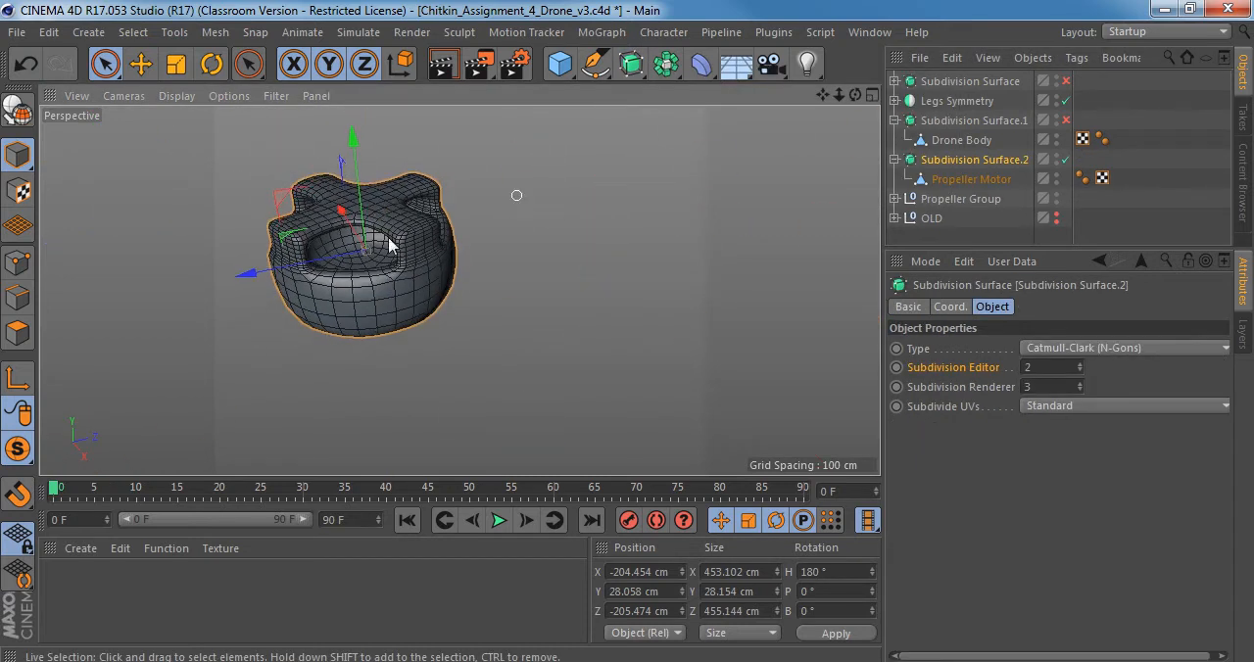
alt+middle_drag(389, 241, 510, 231)
alt+drag(507, 233, 399, 120)
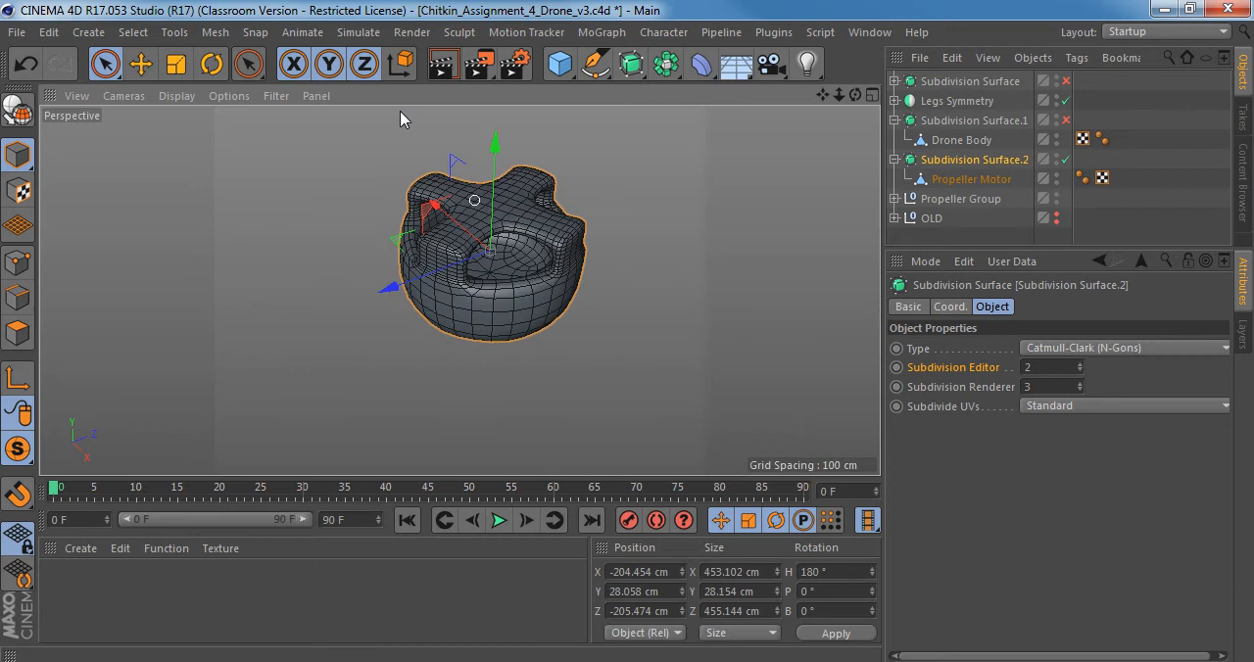
Display the motor shaded without wireframe lines and inspect its smoothed shape from the side.
click(186, 96)
click(201, 125)
mouse_move(470, 272)
alt+mouse_down()
mouse_move(641, 221)
mouse_move(622, 288)
mouse_move(596, 162)
mouse_move(511, 317)
mouse_move(496, 451)
mouse_move(513, 163)
mouse_move(490, 323)
mouse_move(482, 218)
mouse_move(487, 242)
alt+mouse_up()
alt+right_drag(535, 278, 493, 218)
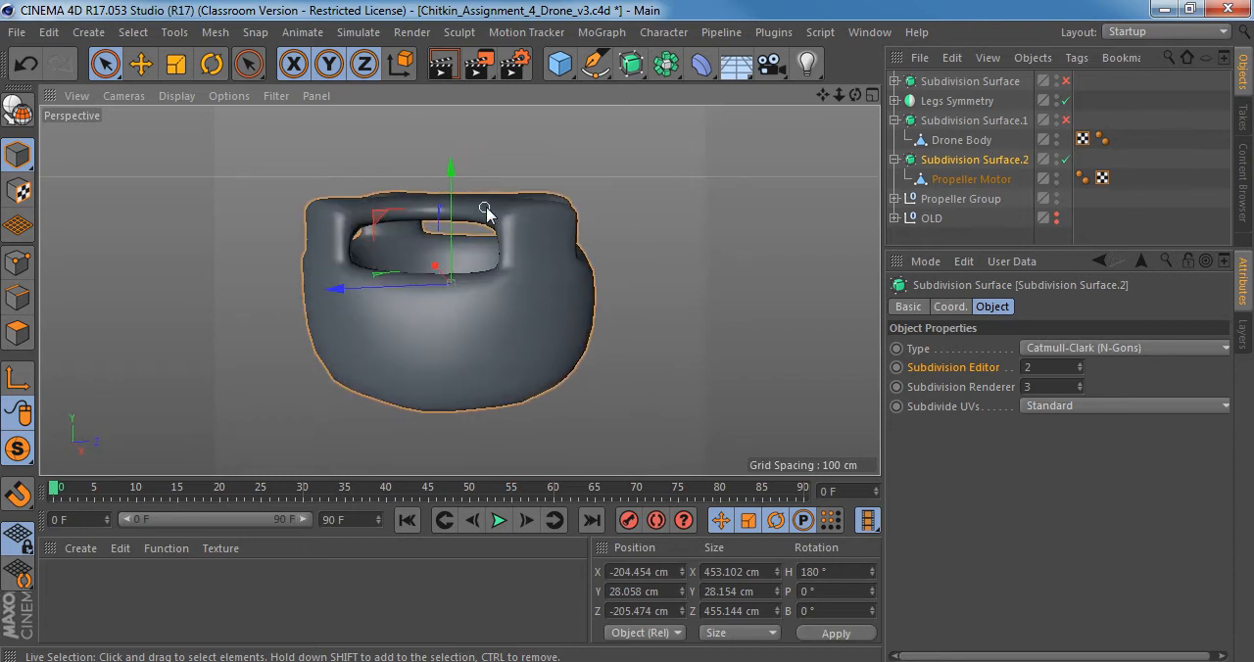
Switch to Windows Photo Viewer and examine the propeller motor in Right_view.jpg up close.
click(363, 661)
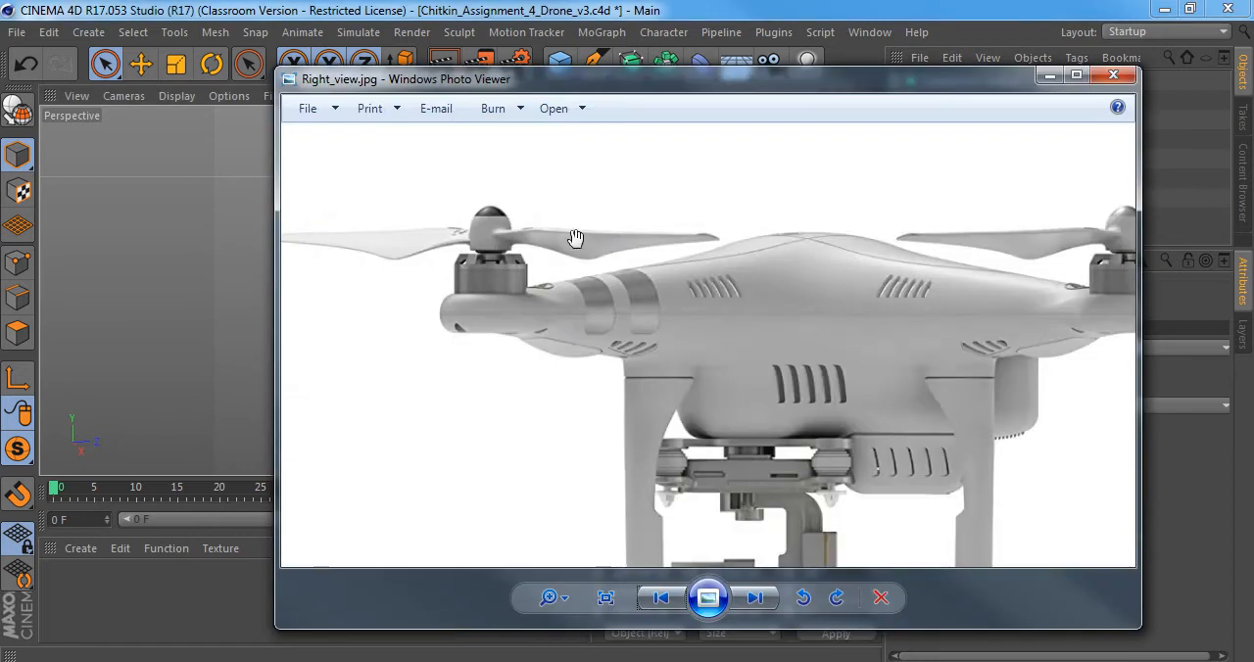
scroll(574, 239, up, 3)
scroll(522, 278, up, 2)
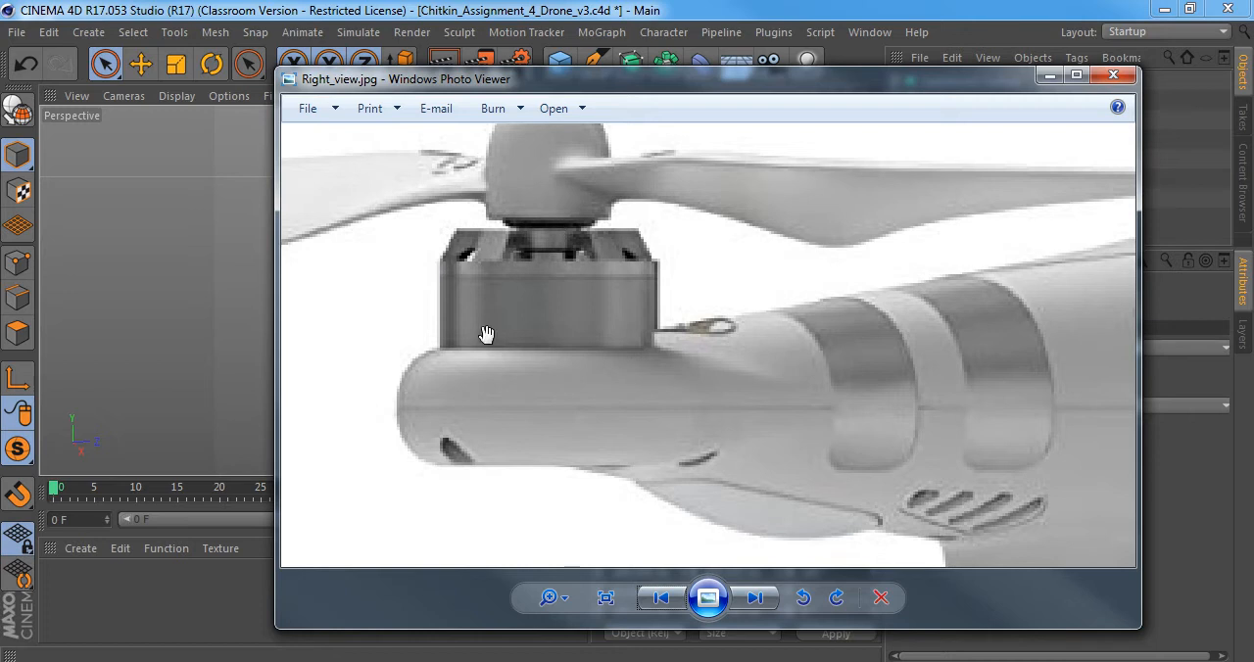
Return to Cinema 4D, turn the motor's subdivision smoothing off and put Propeller Motor in Edge mode.
click(360, 661)
key(q)
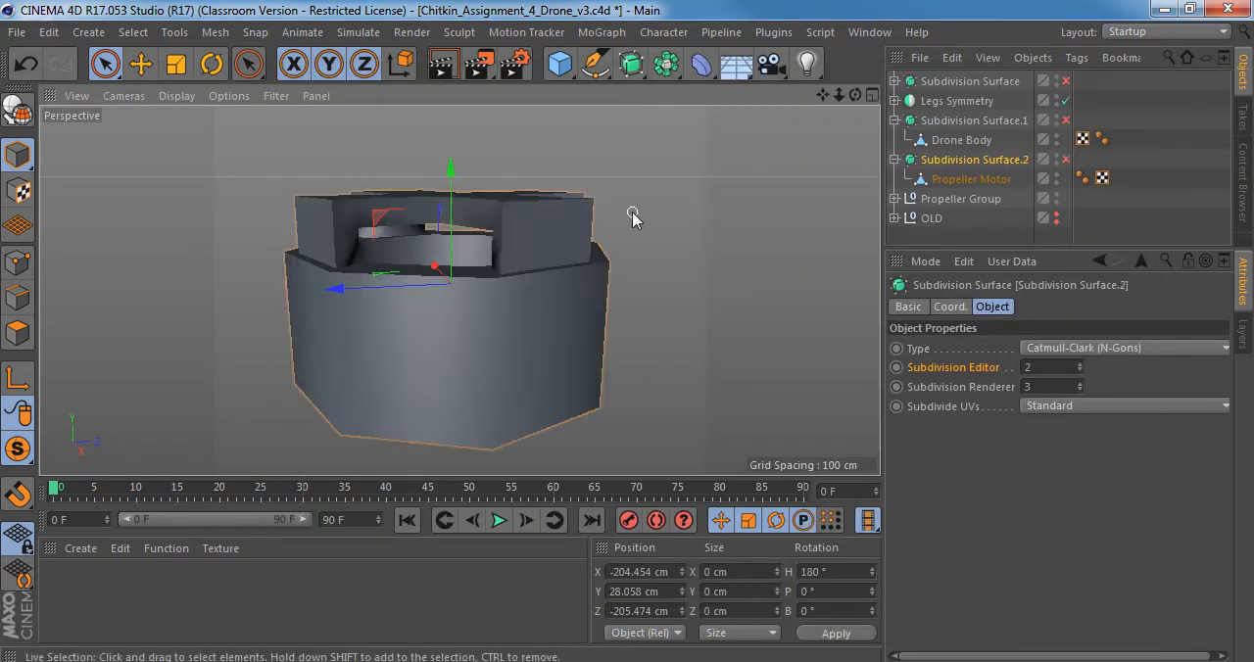
alt+drag(519, 236, 546, 252)
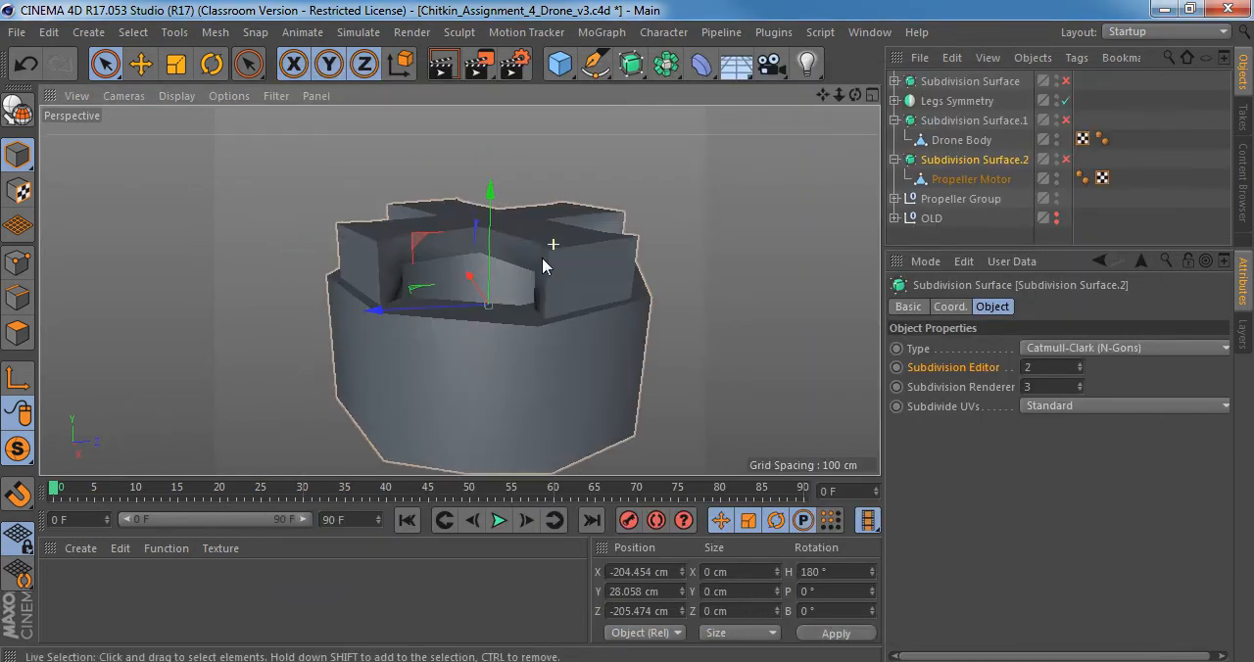
click(965, 182)
click(18, 297)
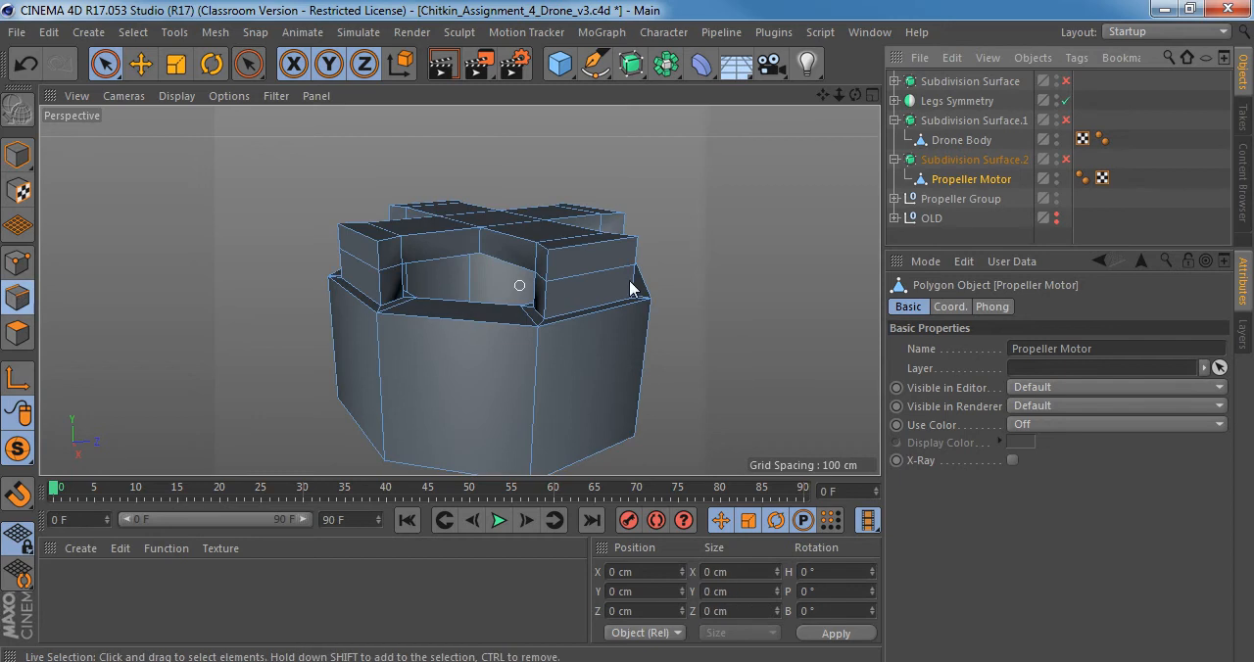
scroll(519, 263, up, 3)
mouse_move(549, 261)
alt+mouse_down()
mouse_move(481, 202)
mouse_move(580, 266)
mouse_move(580, 281)
mouse_move(560, 217)
mouse_move(582, 199)
mouse_move(565, 244)
alt+mouse_up()
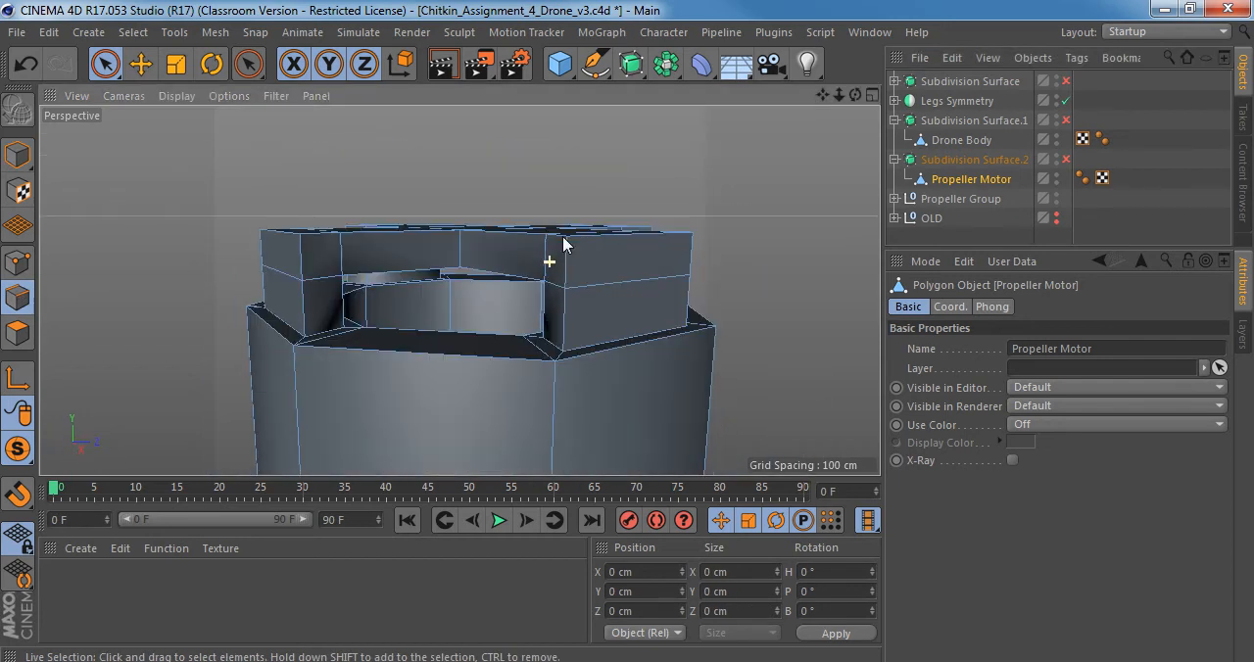
key(k)
key(l)
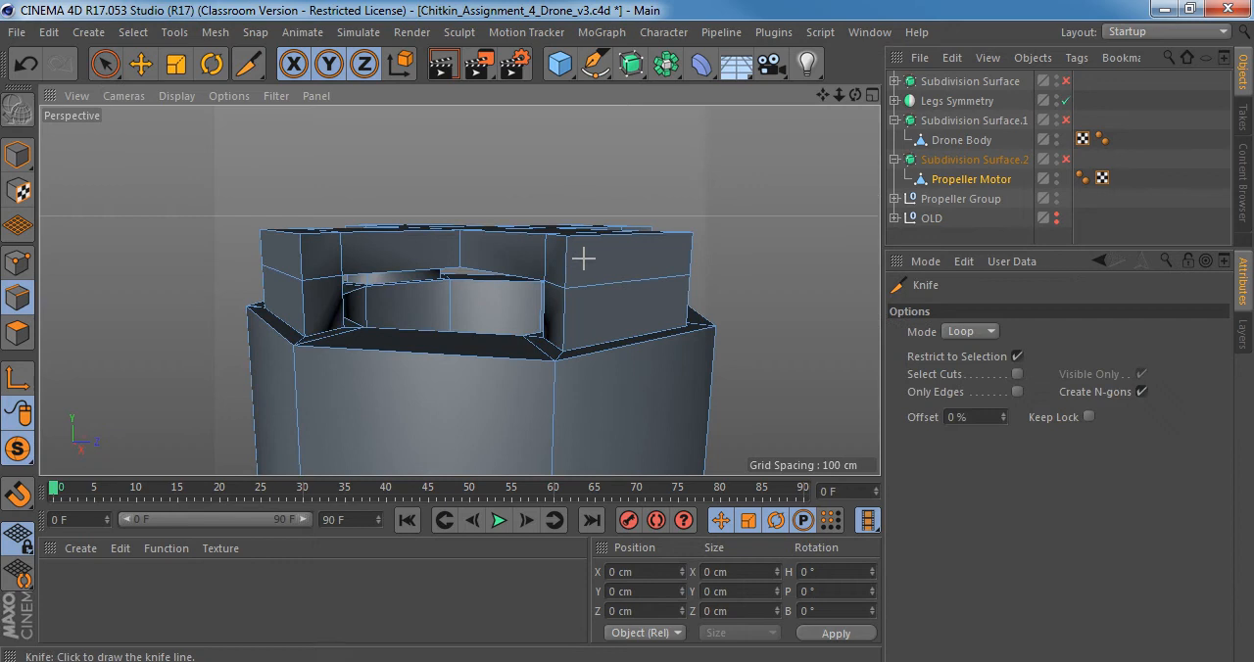
alt+drag(589, 260, 648, 281)
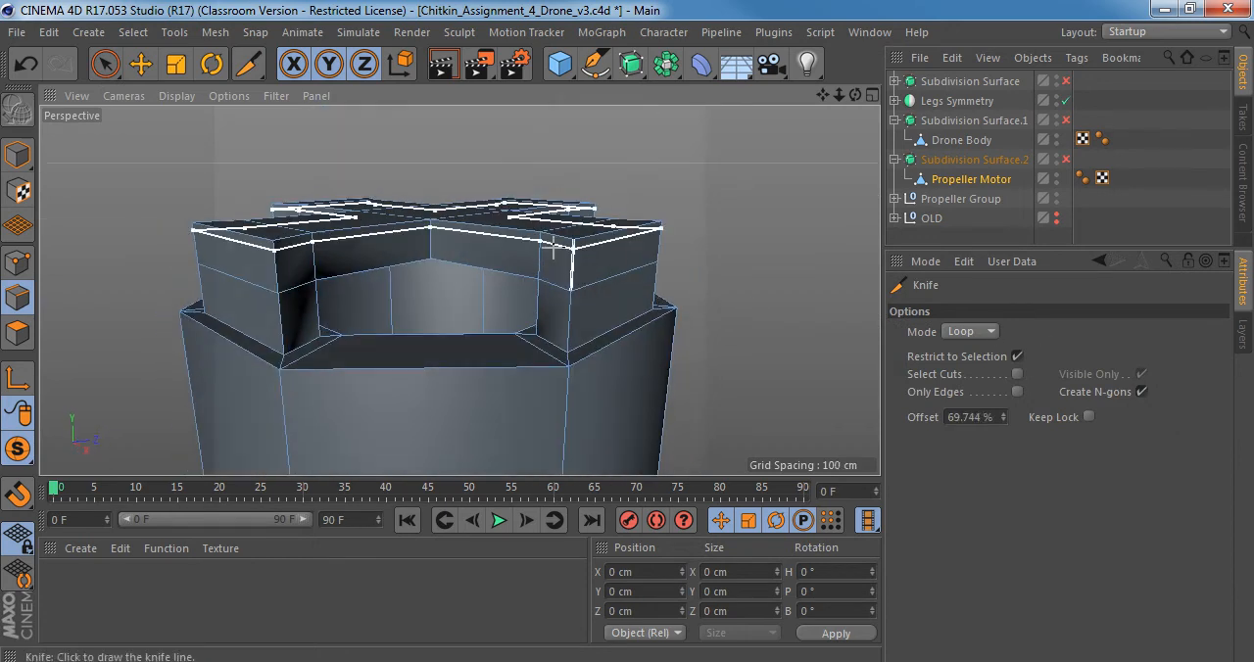
alt+drag(460, 291, 565, 251)
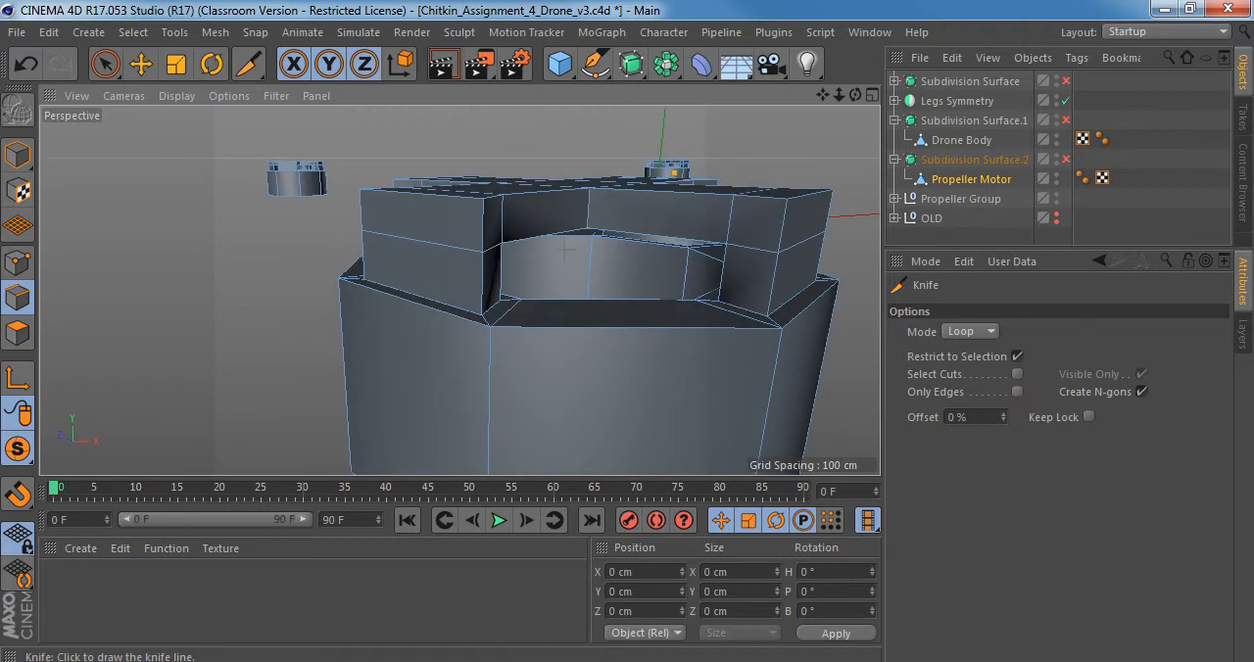
Switch Propeller Motor to Polygon mode with Live Selection and clear its polygon selection.
key(space)
click(17, 333)
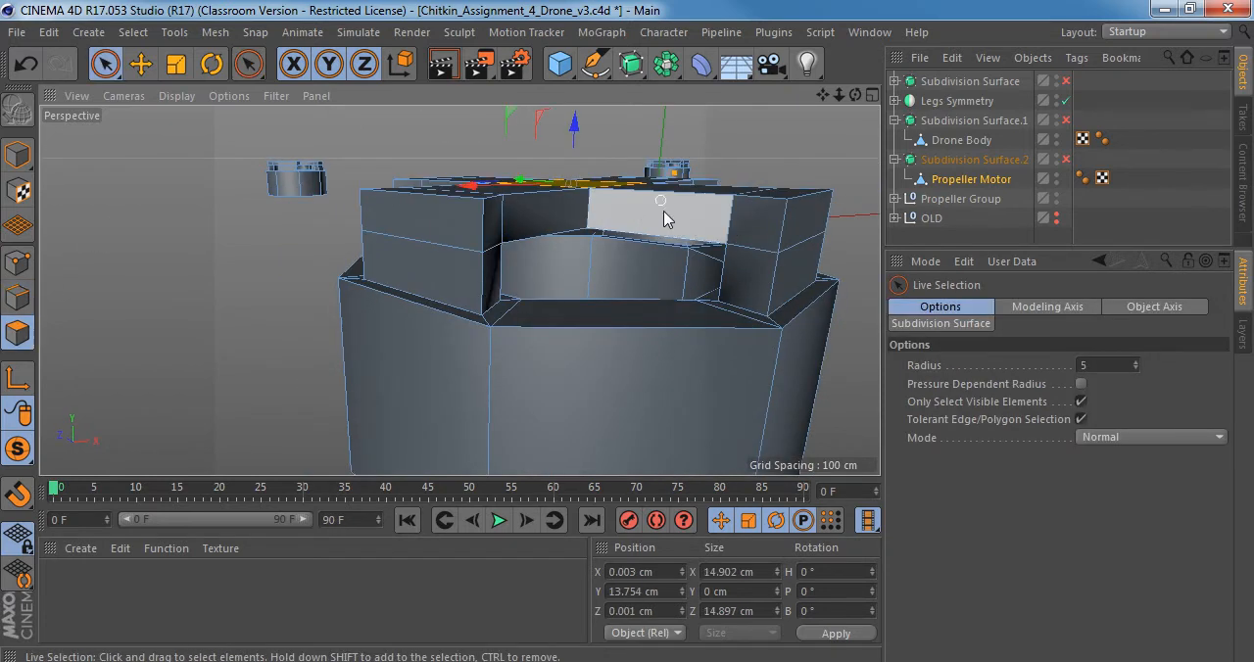
mouse_move(663, 216)
mouse_down()
mouse_move(460, 235)
mouse_move(638, 222)
mouse_move(680, 249)
mouse_move(480, 255)
mouse_move(490, 241)
mouse_up()
shift+click(620, 223)
click(179, 210)
Cut a Knife loop at 50 % offset around the upper band of Propeller Motor's cross-shaped top.
key(k)
key(l)
alt+right_drag(447, 252, 471, 252)
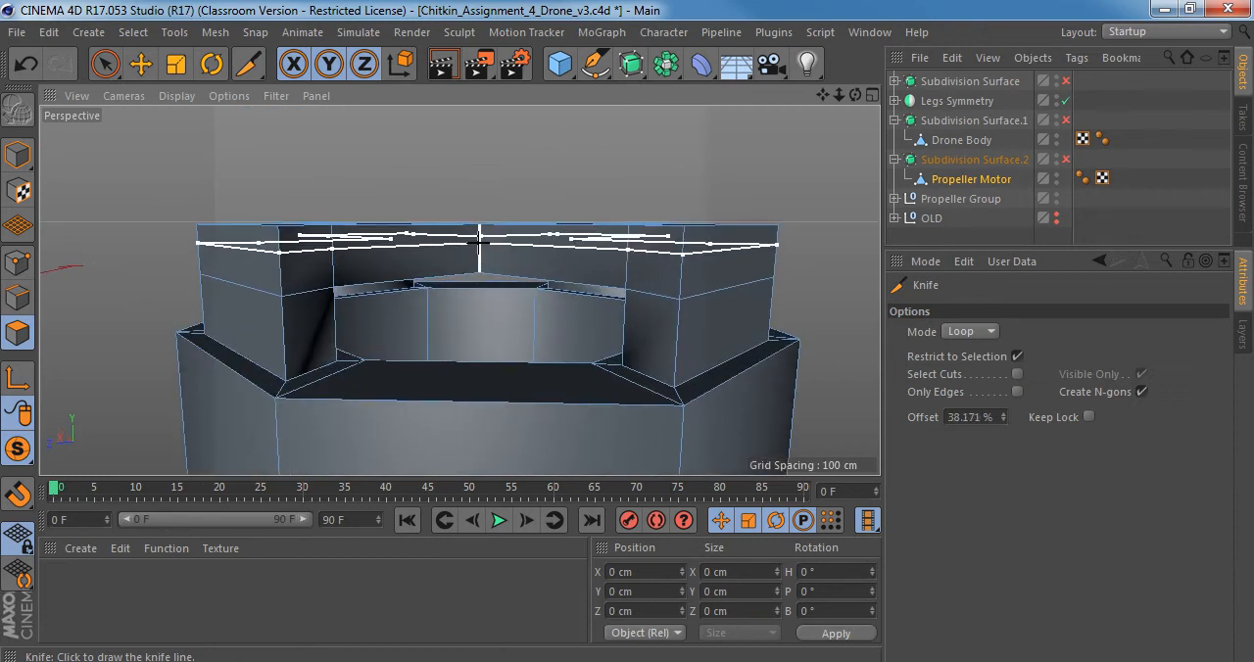
click(978, 417)
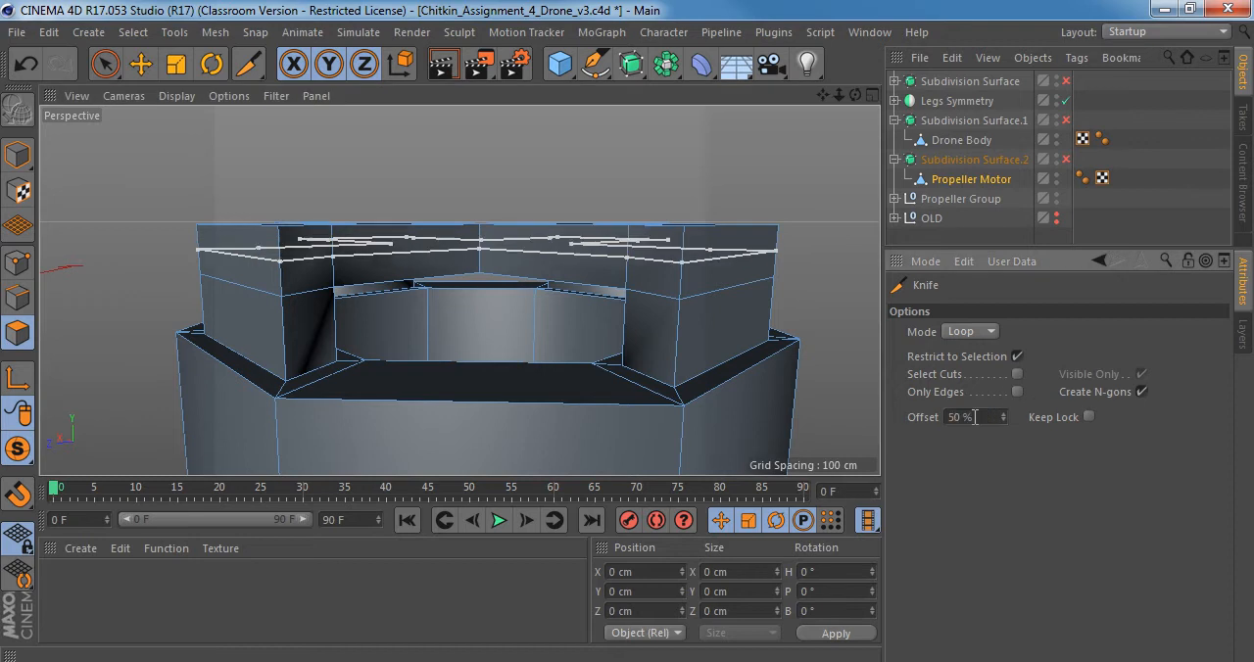
click(280, 263)
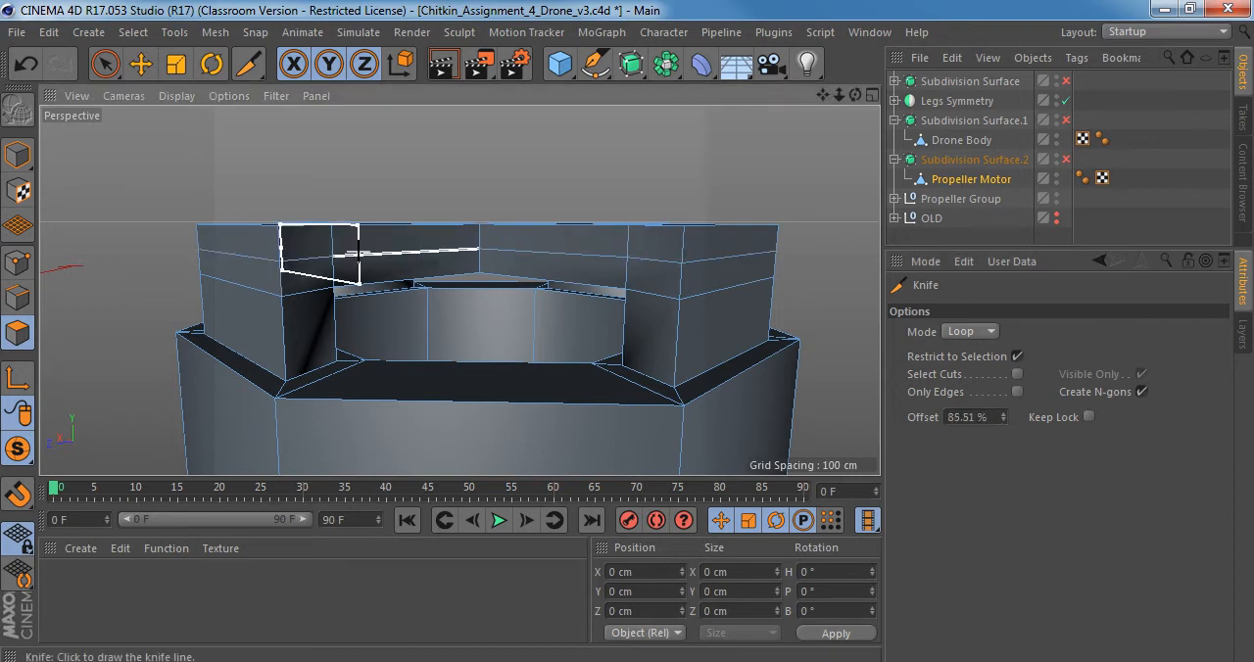
Turn the motor's subdivision smoothing on and deselect everything to inspect the smoothed shape around its top and side openings.
alt+drag(356, 259, 336, 331)
alt+drag(478, 316, 440, 249)
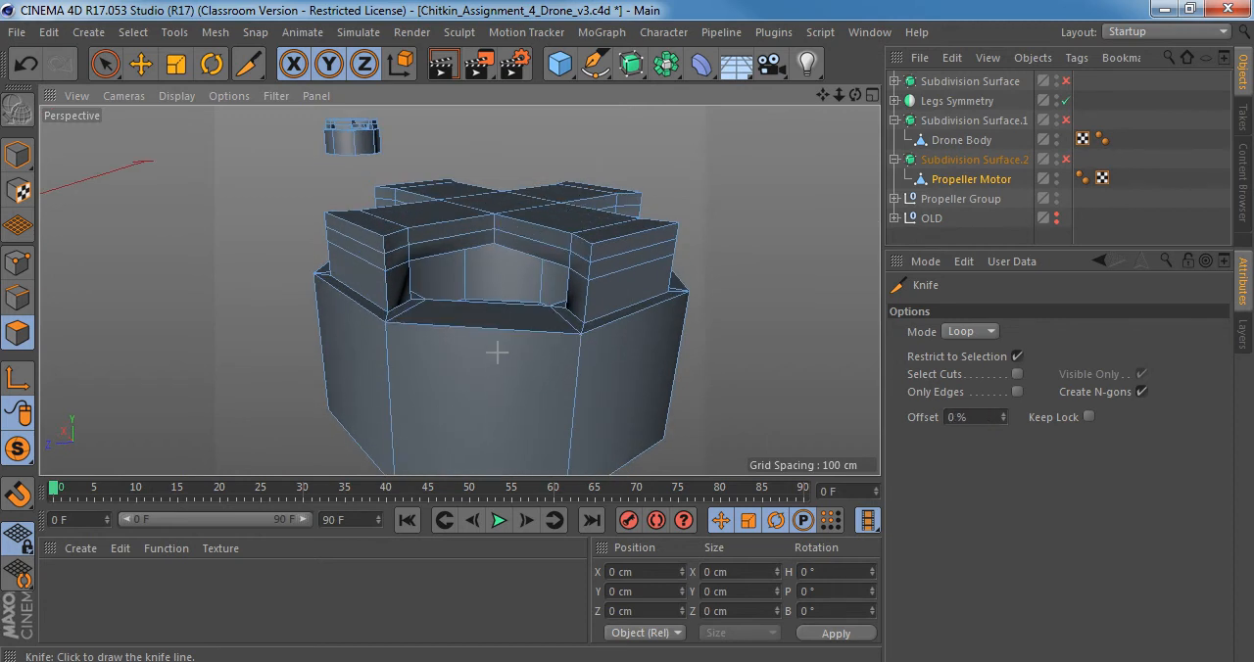
alt+drag(505, 342, 529, 345)
key(q)
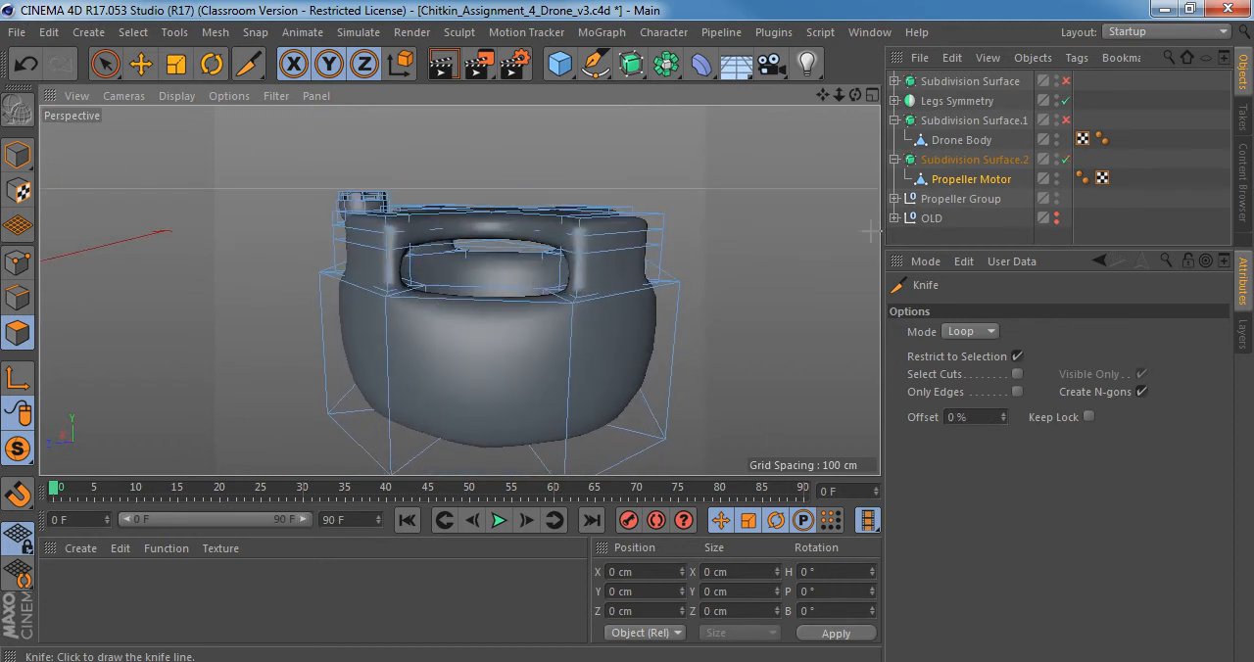
click(949, 225)
scroll(588, 255, up, 3)
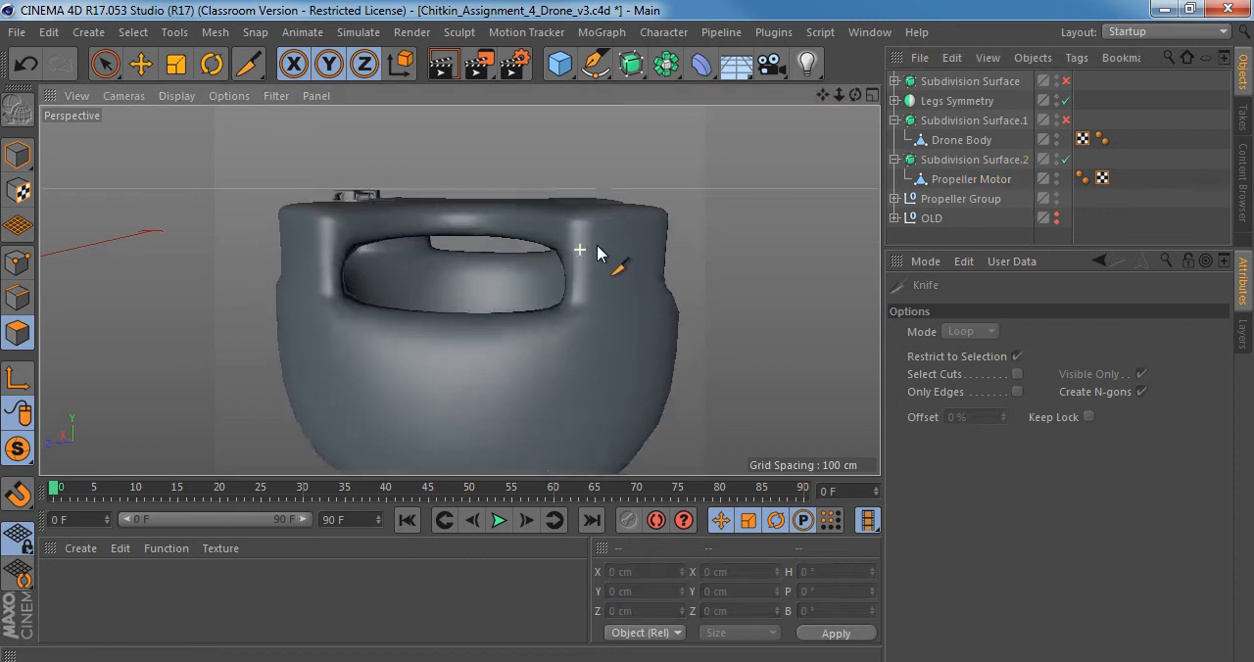
Compare the smoothed motor with and without the new loop cut by undoing and redoing it, keeping the cut.
key(ctrl+z)
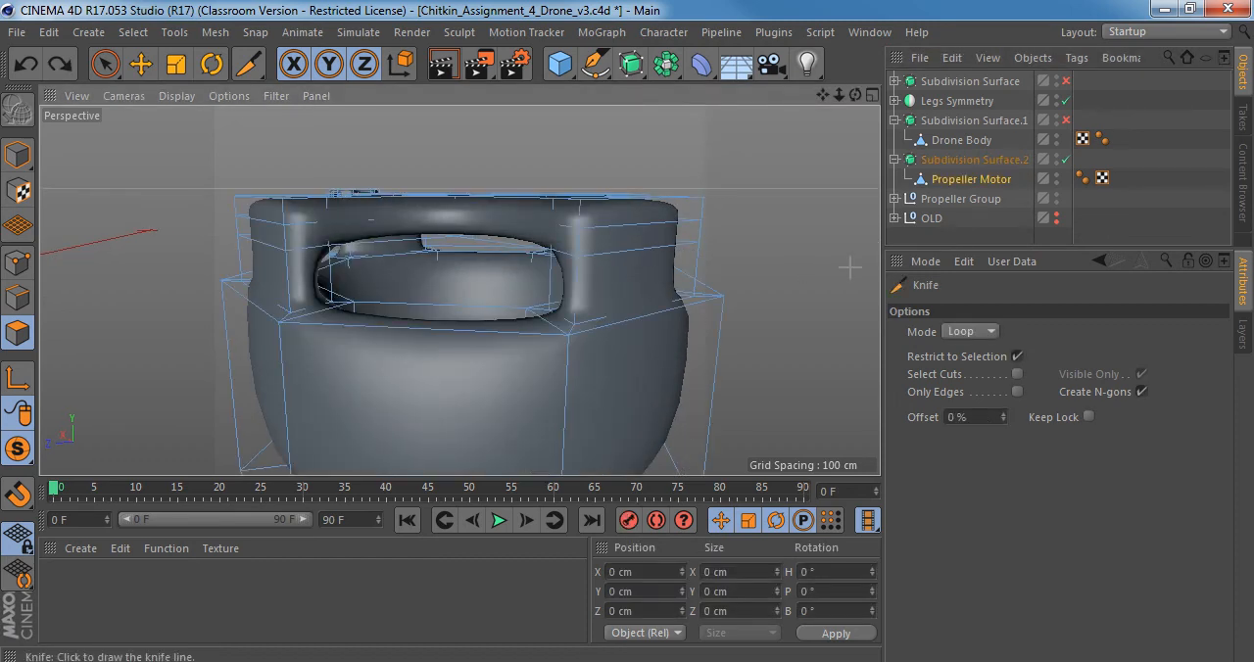
key(ctrl+z)
key(ctrl+z)
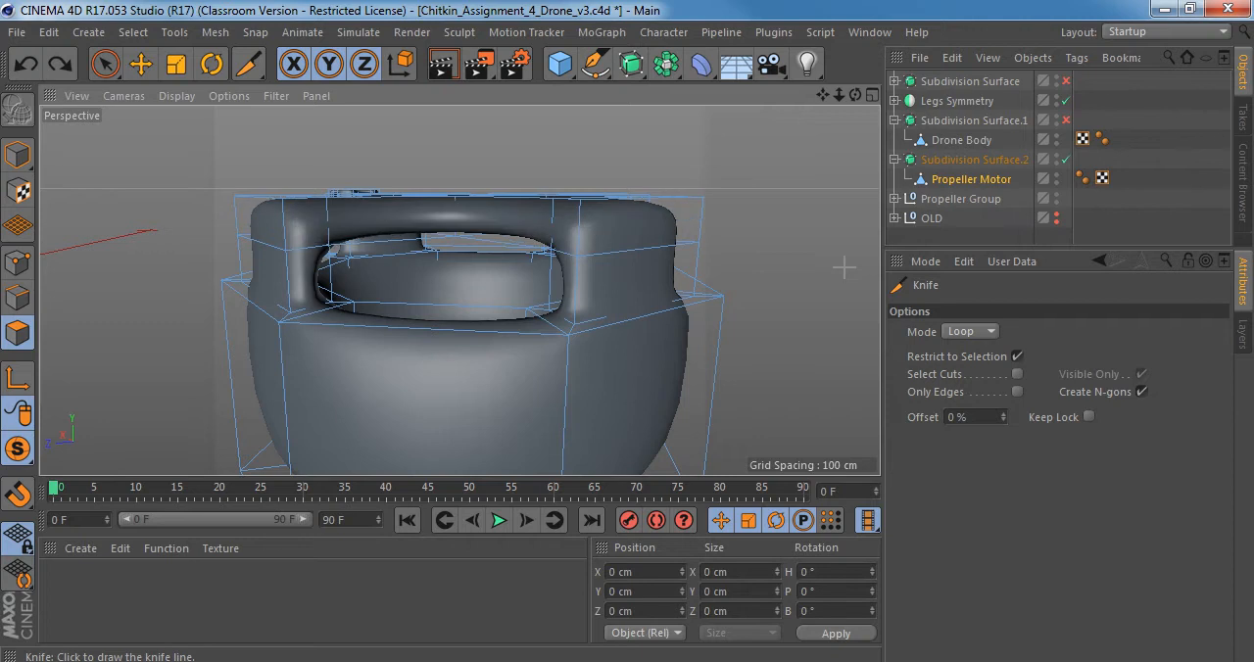
key(ctrl+z)
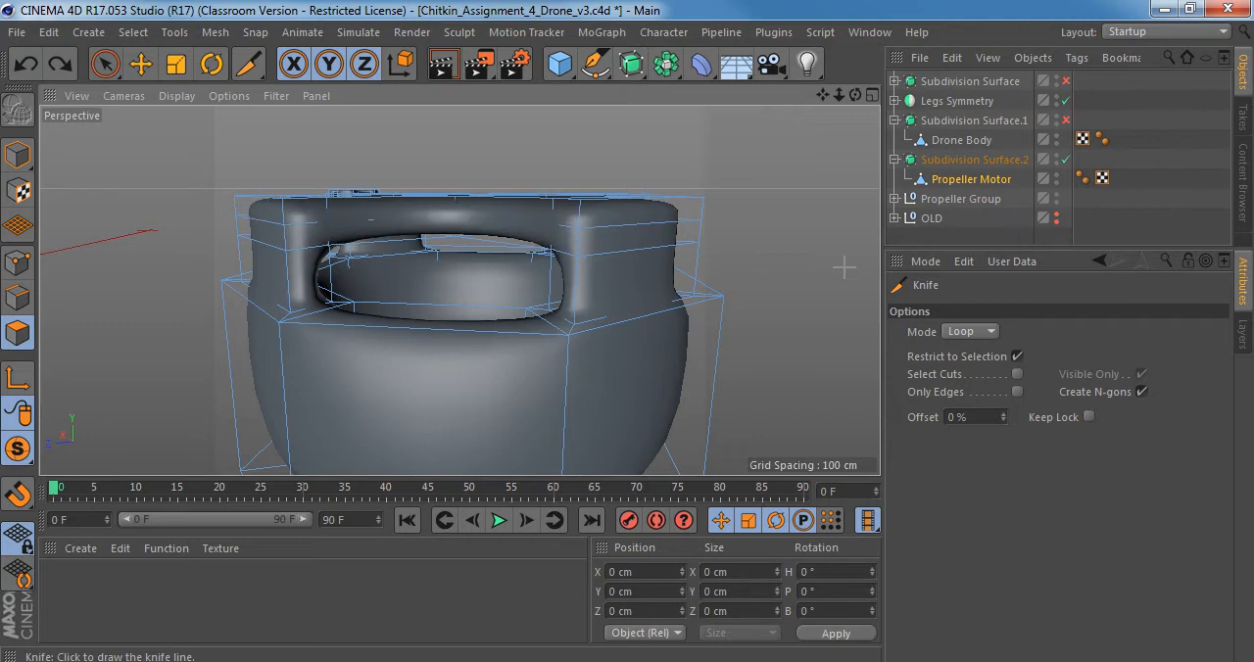
key(ctrl+z)
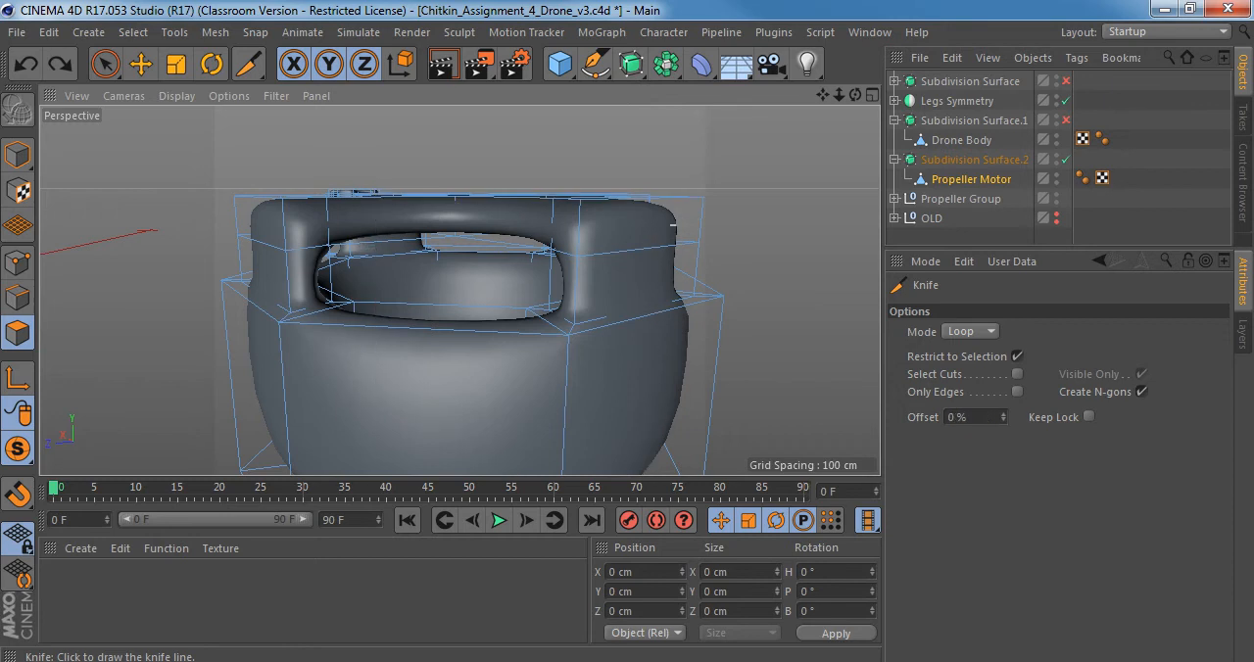
key(ctrl+z)
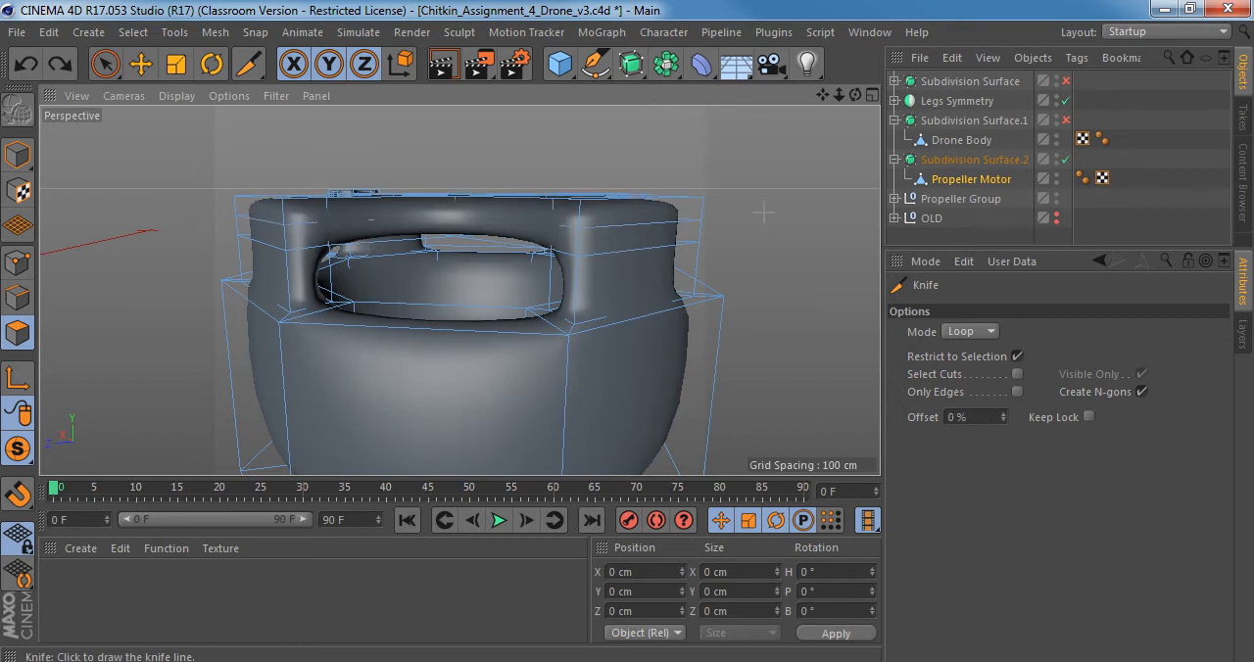
Examine the motor from below with and without subdivision smoothing, leaving the smoothing off.
alt+drag(611, 271, 588, 333)
scroll(597, 325, down, 3)
key(q)
alt+drag(534, 367, 559, 303)
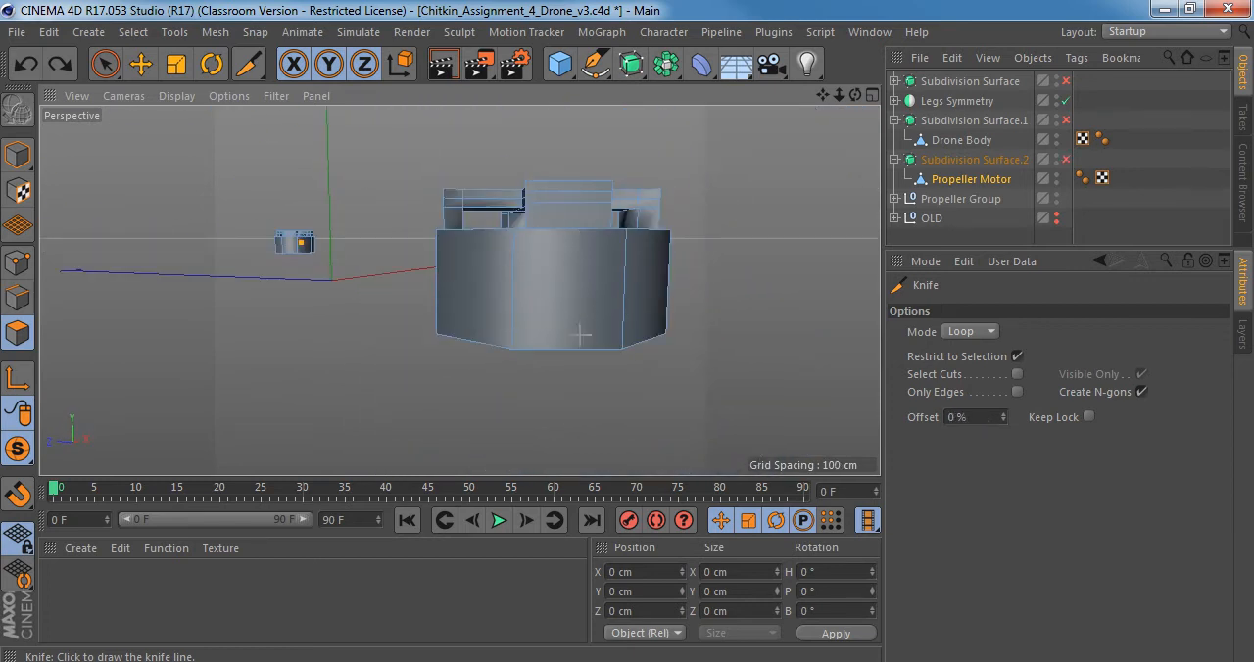
key(q)
alt+drag(540, 344, 532, 265)
key(q)
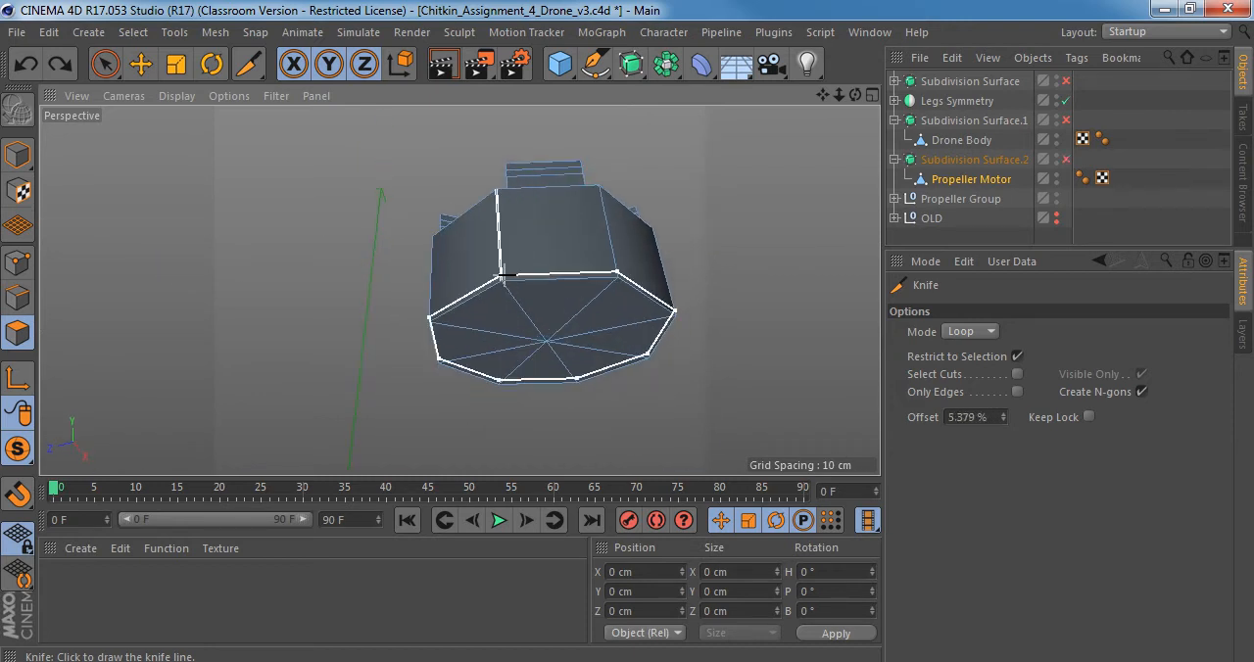
Loop-select the outer edge around Propeller Motor's underside in Edge mode and bevel it with 0.989 cm offset and 0 subdivisions.
key(u)
key(l)
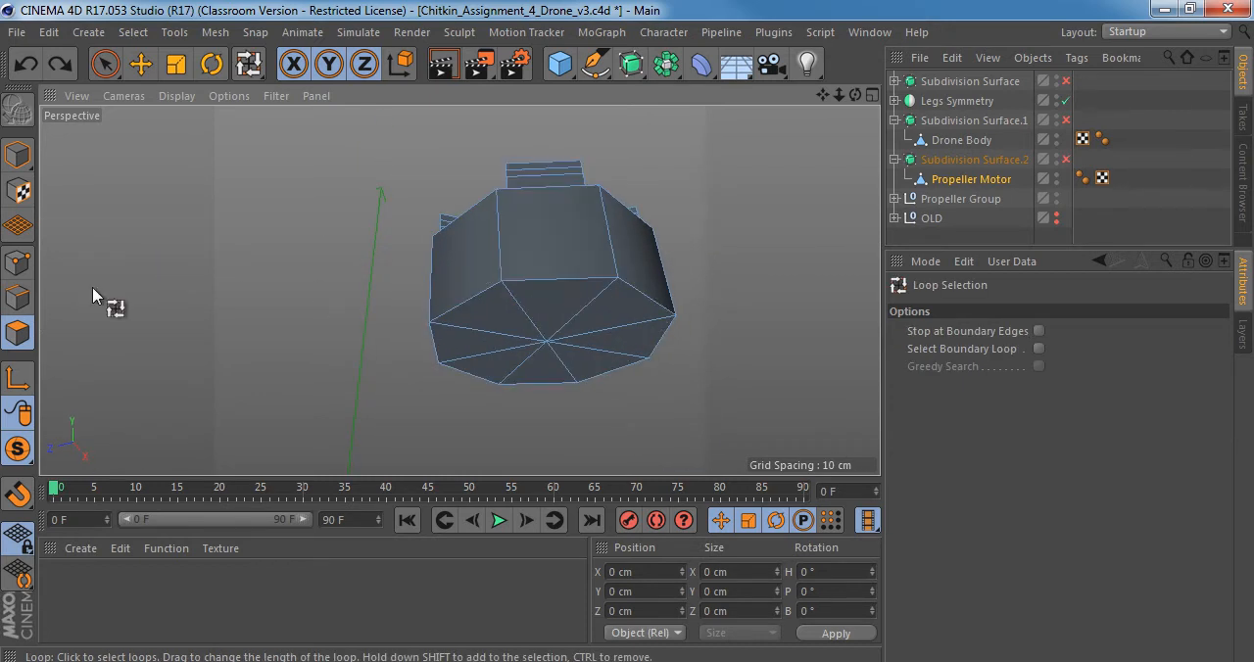
click(17, 298)
click(559, 287)
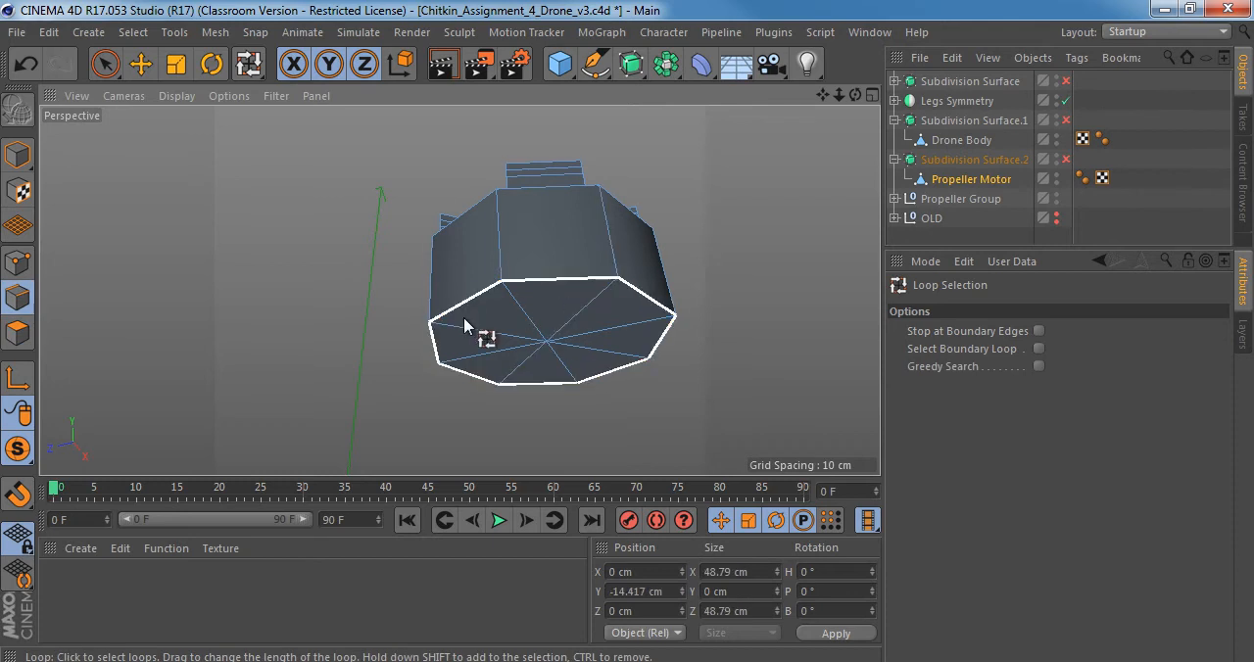
key(m)
key(s)
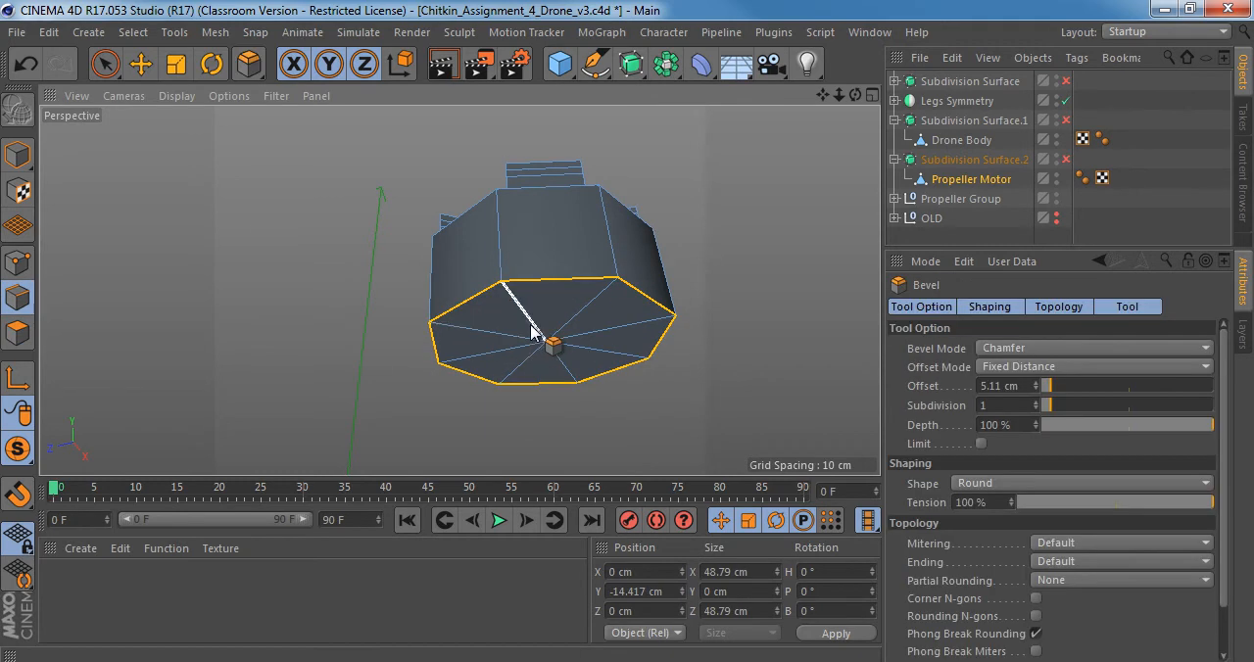
drag(569, 287, 578, 384)
click(1035, 409)
Turn the motor's subdivision smoothing back on and switch Propeller Motor to Model mode.
scroll(587, 295, up, 3)
key(q)
scroll(574, 263, down, 3)
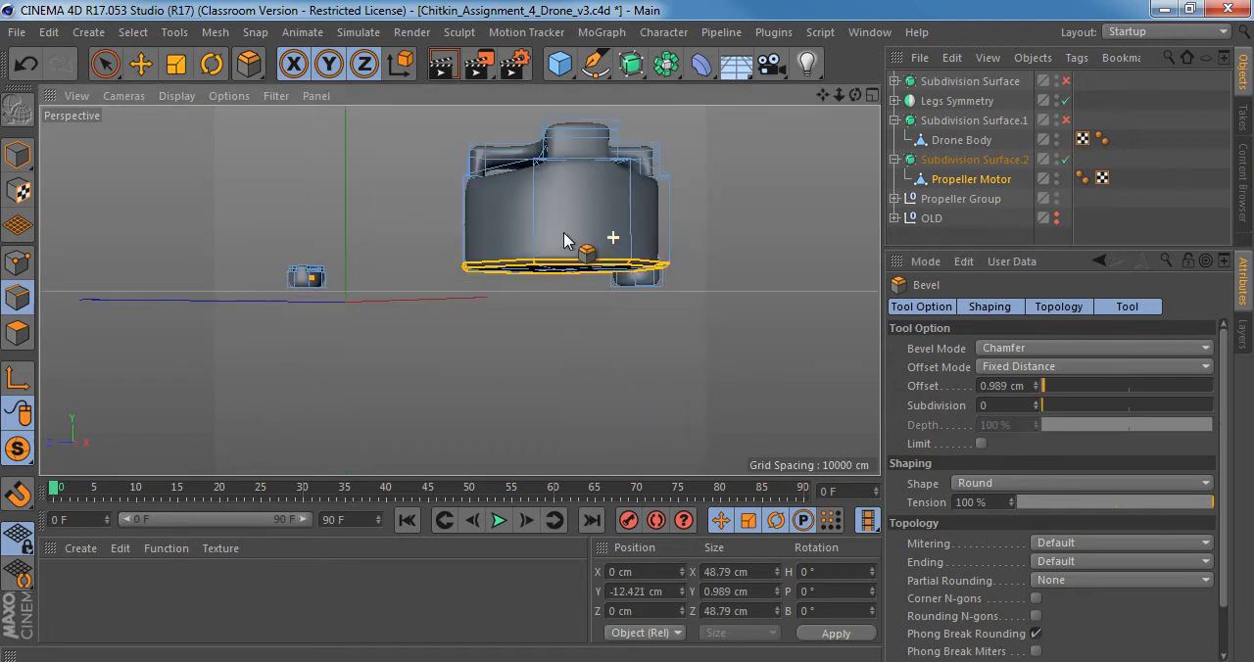
alt+drag(565, 241, 574, 425)
click(17, 153)
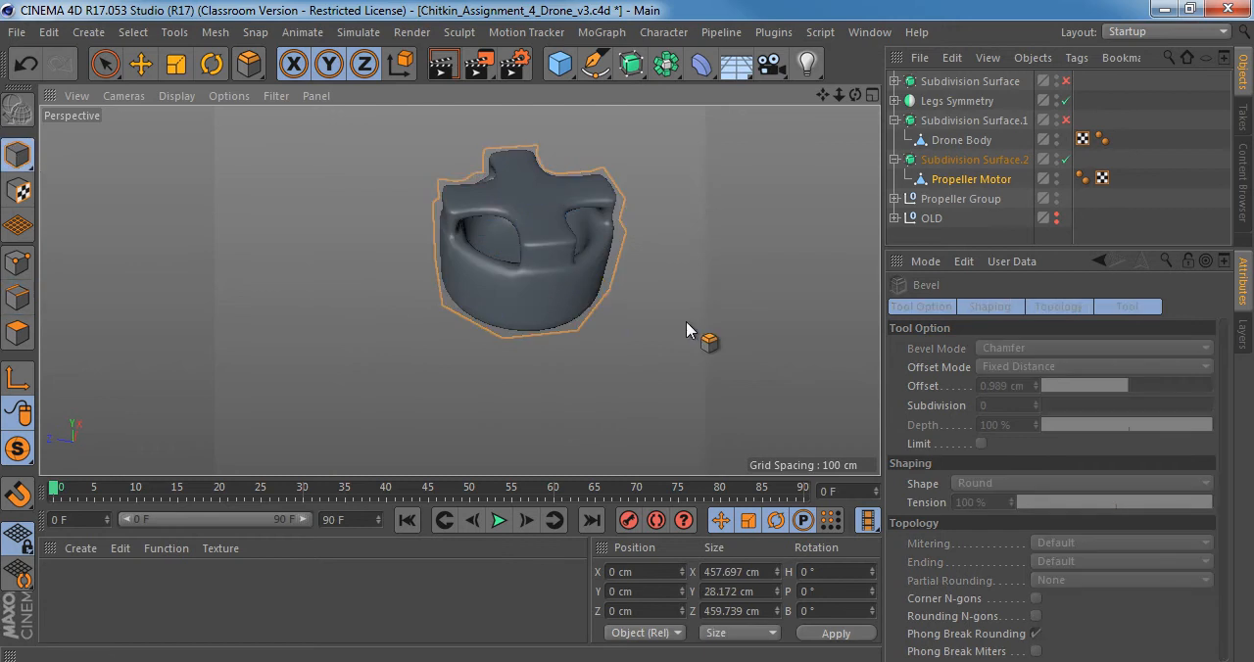
Examine the smoothed motor from the side and above, including the inner cavity and its floor through a side opening.
alt+drag(691, 330, 498, 211)
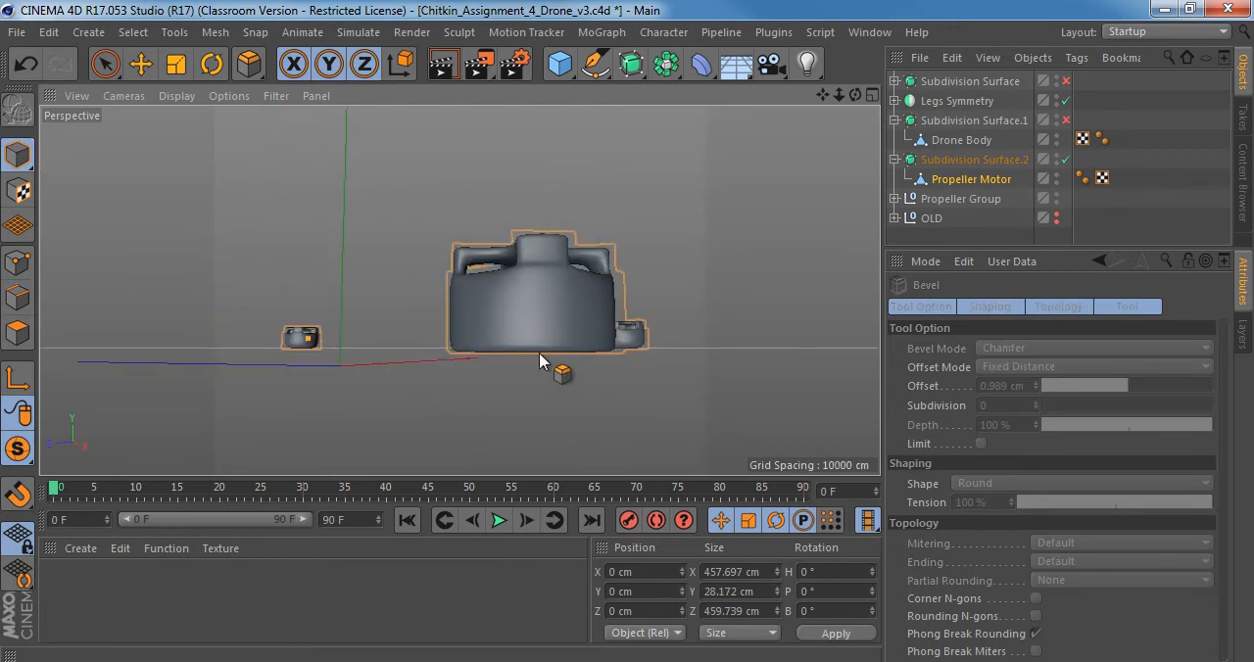
alt+drag(507, 299, 578, 337)
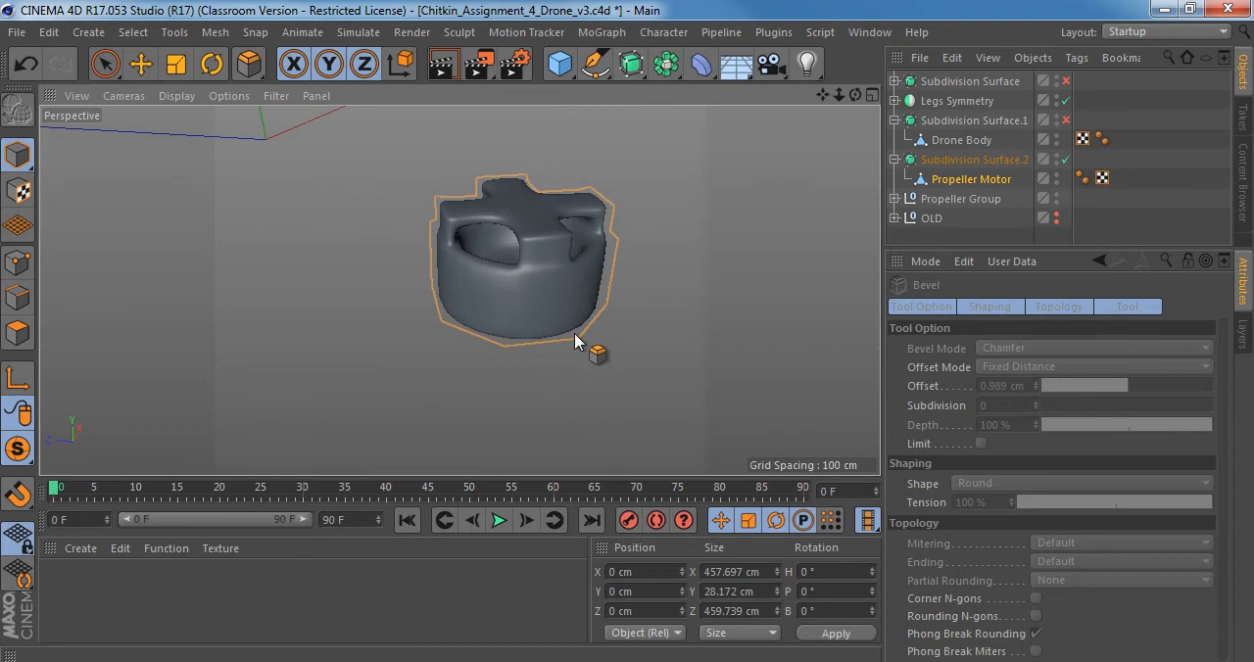
alt+right_drag(577, 337, 523, 321)
alt+drag(523, 321, 532, 386)
alt+right_drag(529, 380, 625, 369)
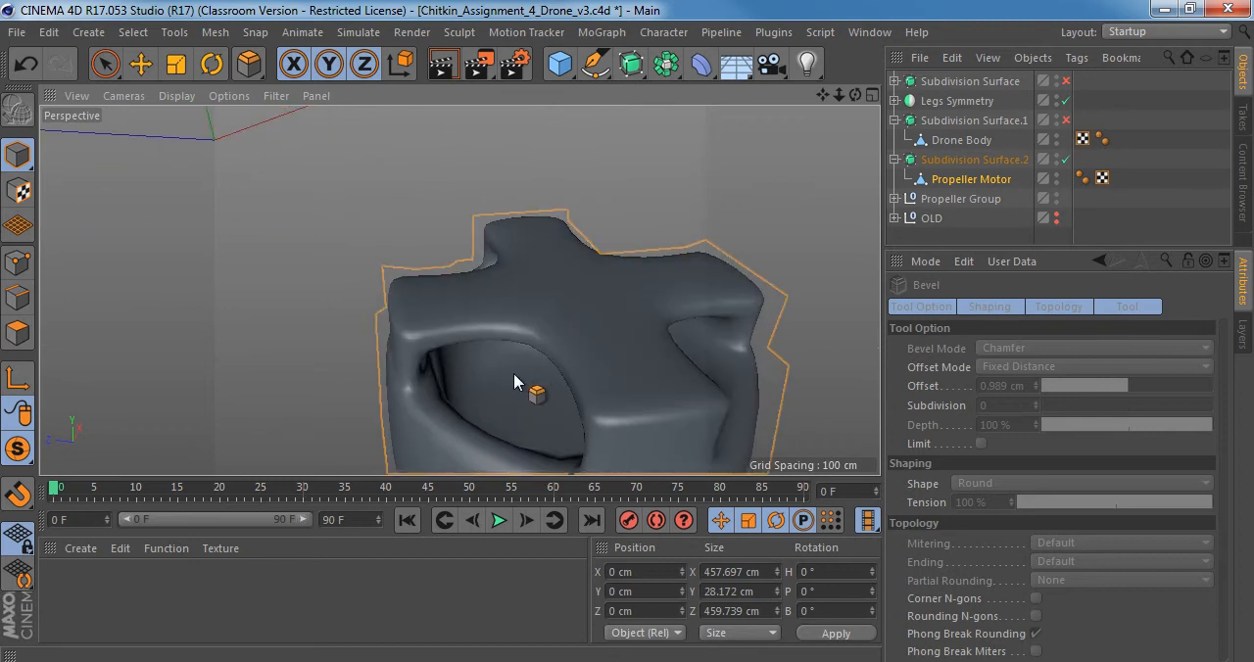
alt+drag(513, 374, 505, 285)
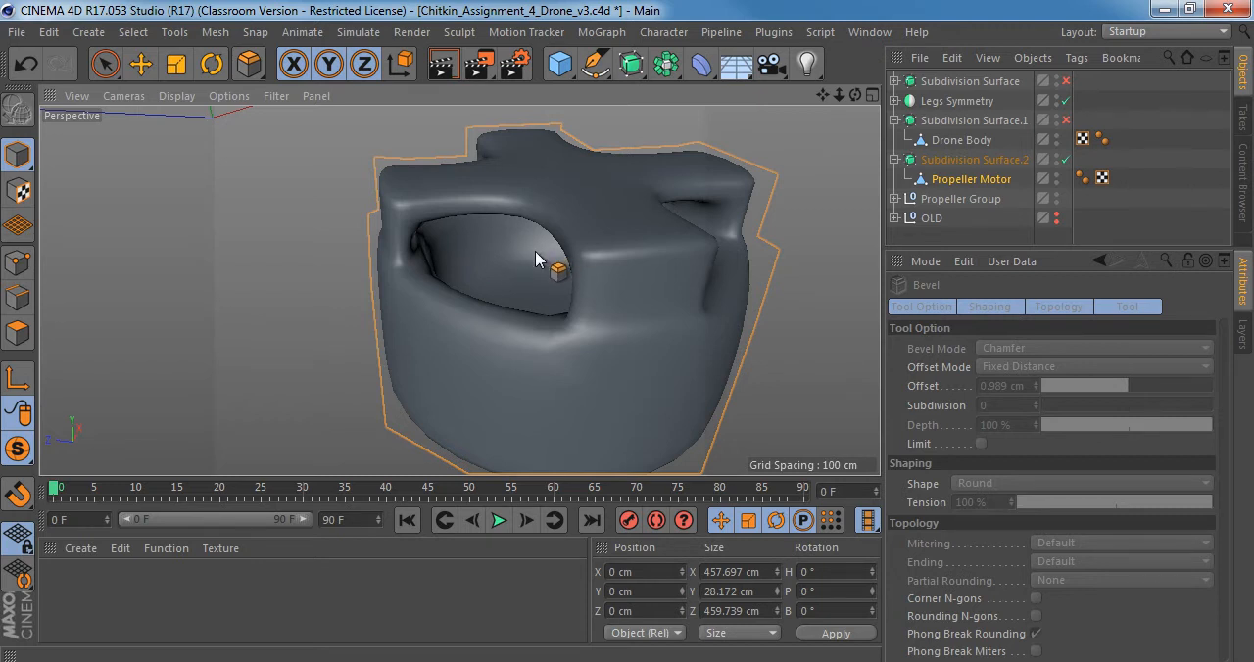
mouse_move(535, 251)
alt+mouse_down()
mouse_move(552, 326)
mouse_move(601, 362)
mouse_move(543, 272)
alt+mouse_up()
alt+right_drag(543, 271, 587, 256)
alt+drag(587, 256, 538, 267)
alt+right_drag(538, 266, 542, 246)
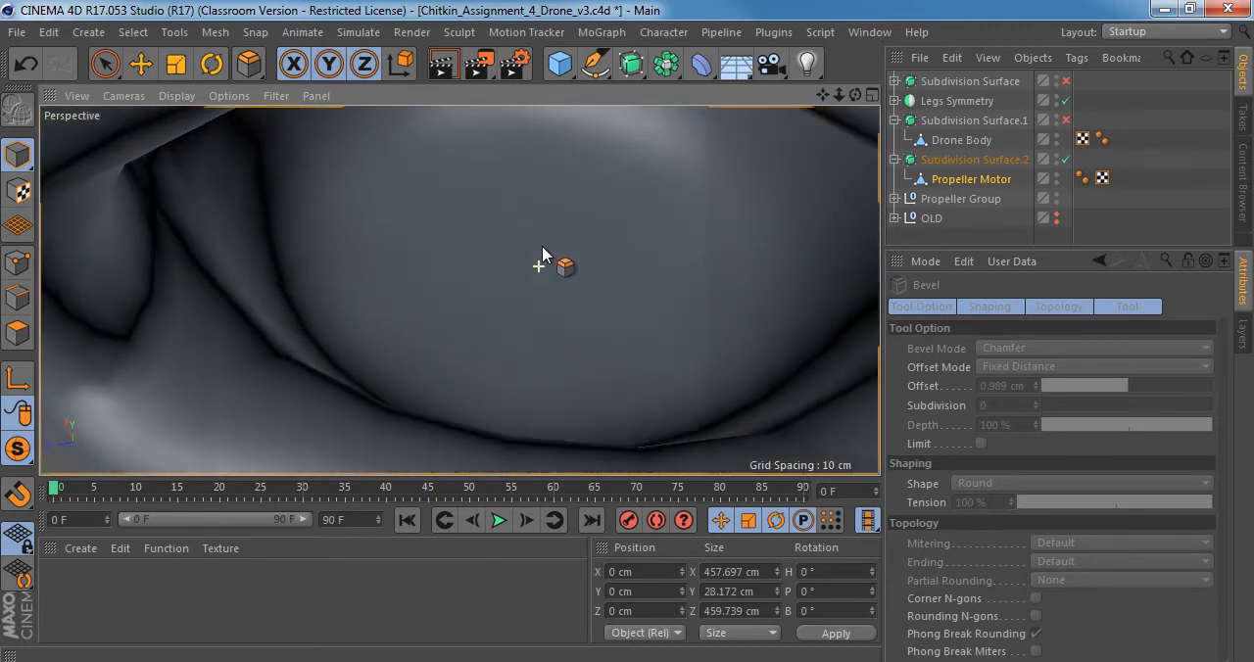
alt+drag(461, 288, 507, 269)
alt+right_drag(507, 270, 517, 267)
alt+drag(575, 257, 560, 235)
mouse_move(590, 237)
alt+right_down()
mouse_move(566, 235)
mouse_move(577, 236)
alt+right_up()
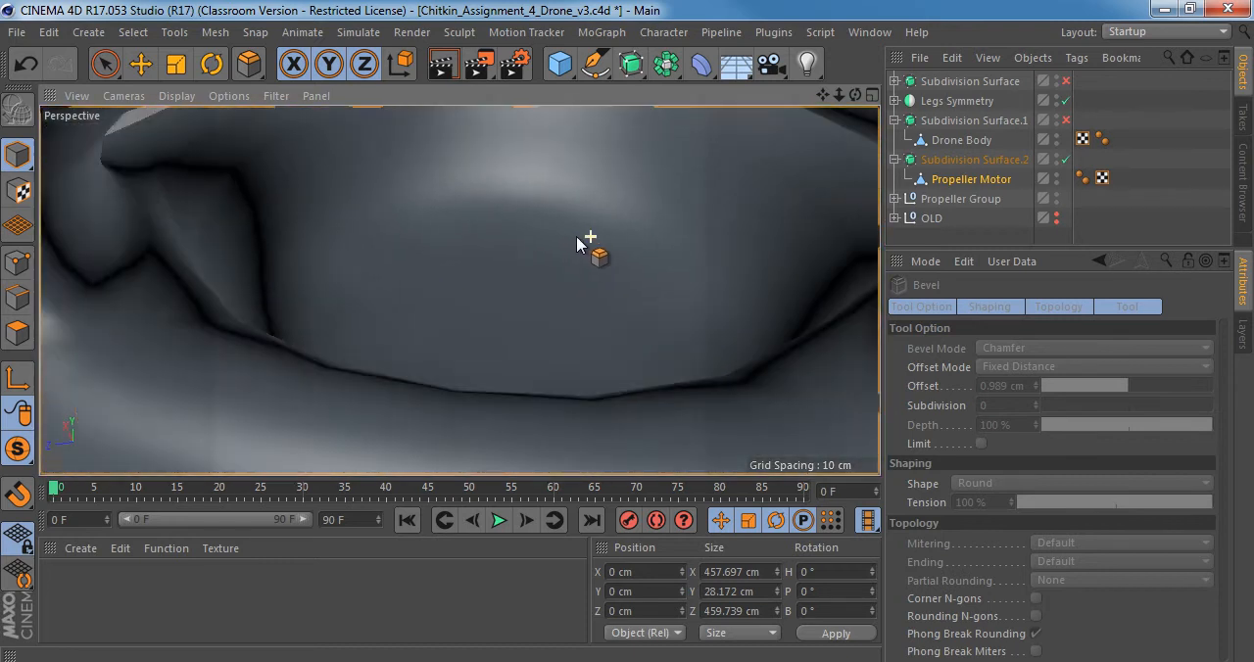
alt+drag(577, 237, 507, 247)
Turn the motor's smoothing off and loop-select the edge around the floor of Propeller Motor's inner cavity in Edge mode.
click(985, 181)
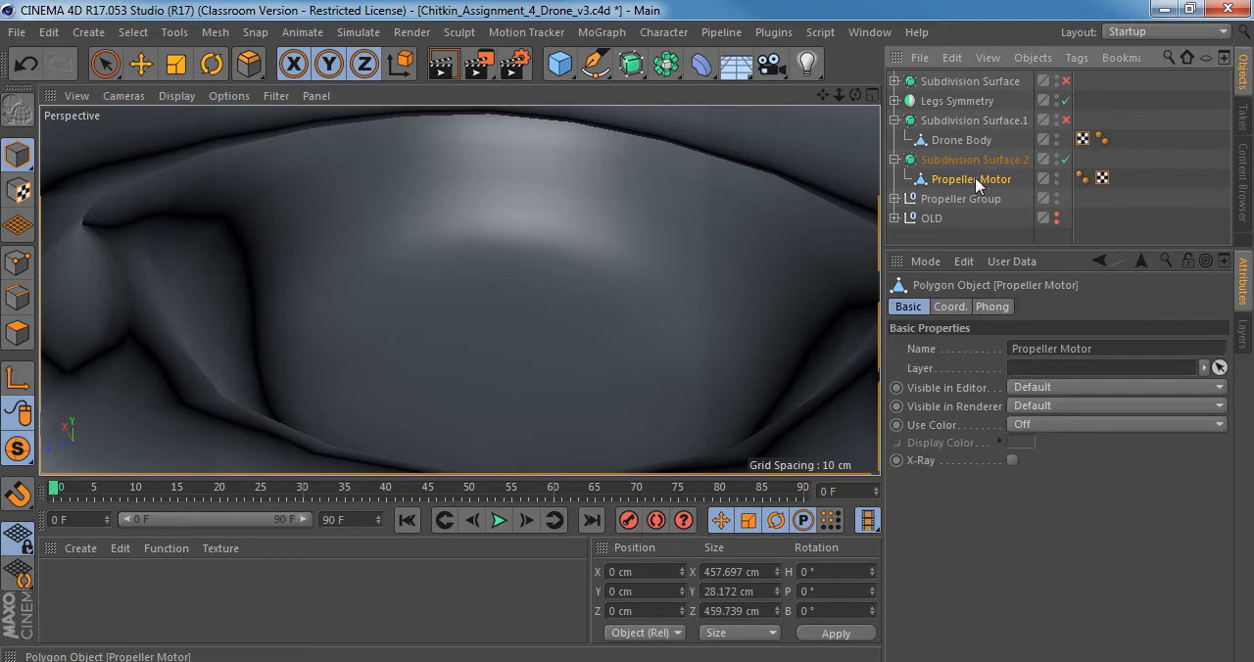
key(q)
click(17, 297)
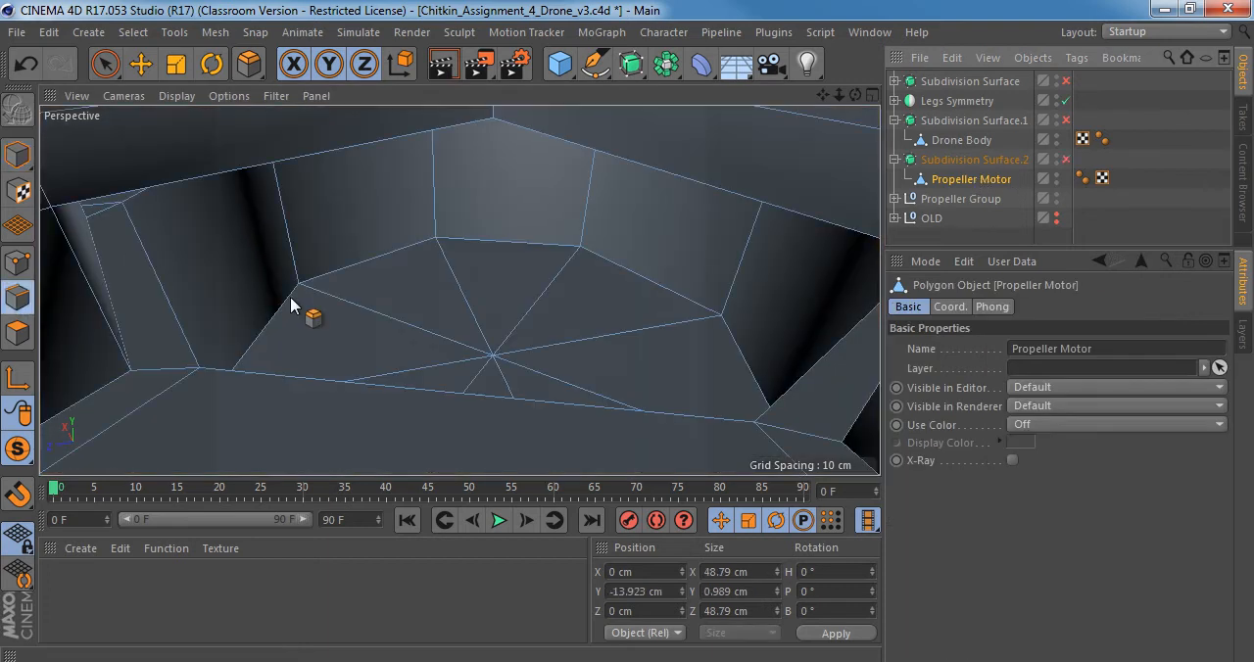
key(u)
key(l)
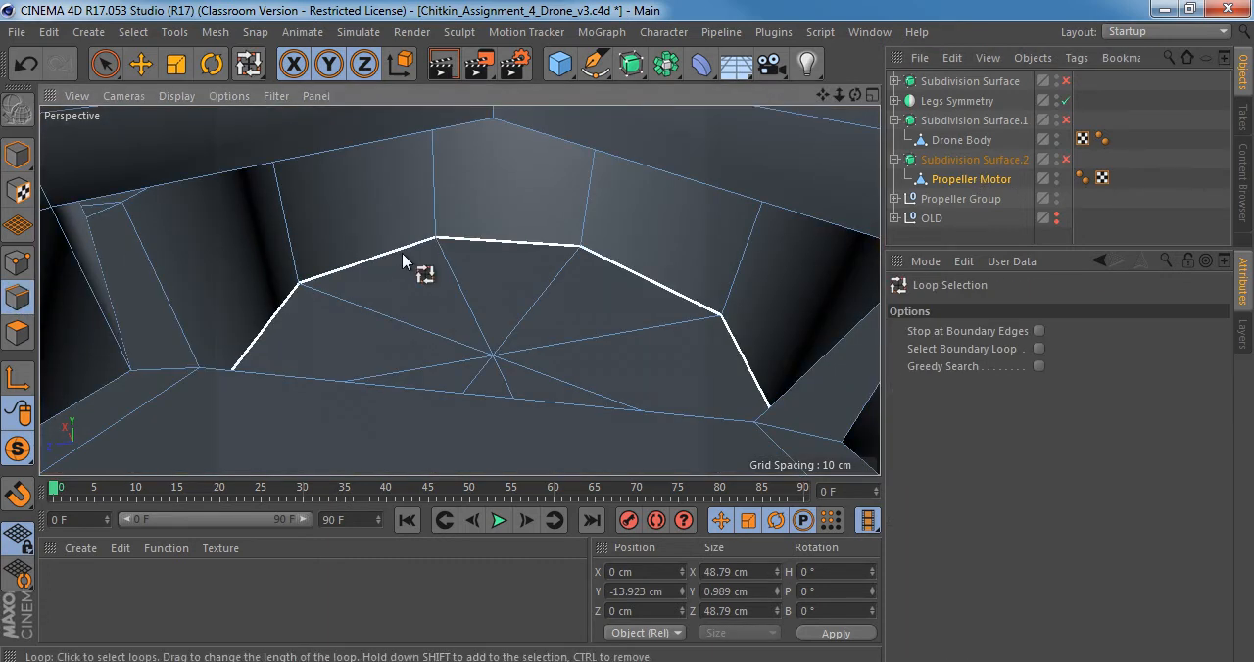
click(402, 253)
alt+drag(408, 266, 411, 302)
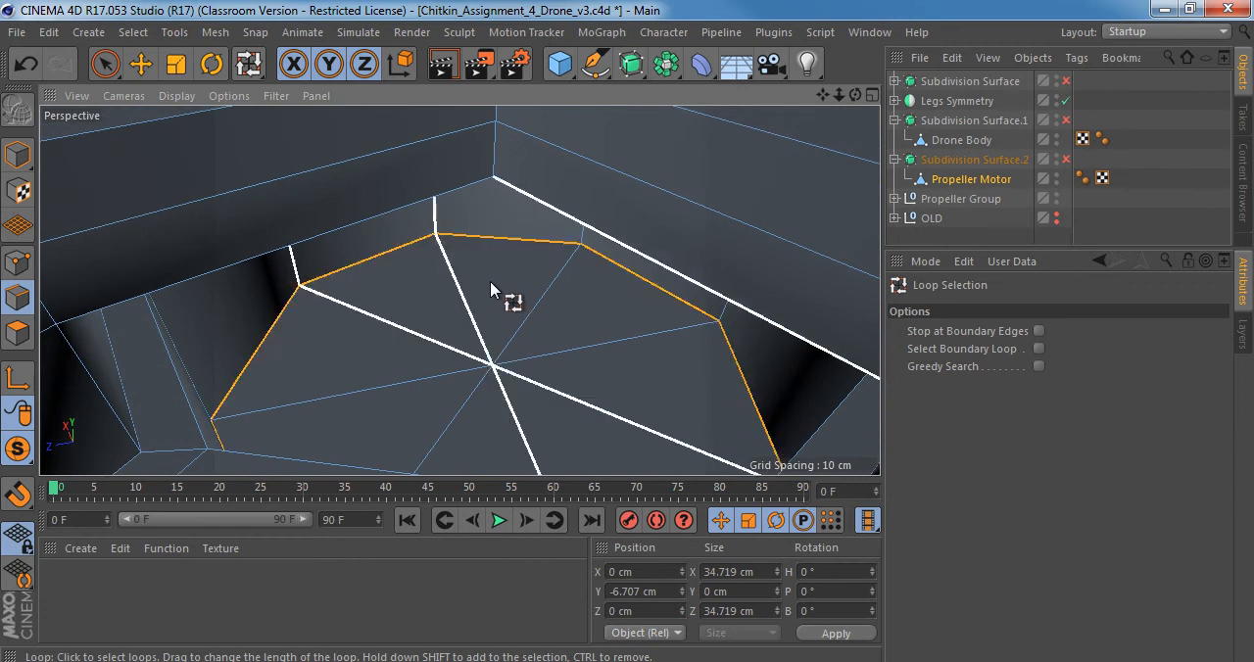
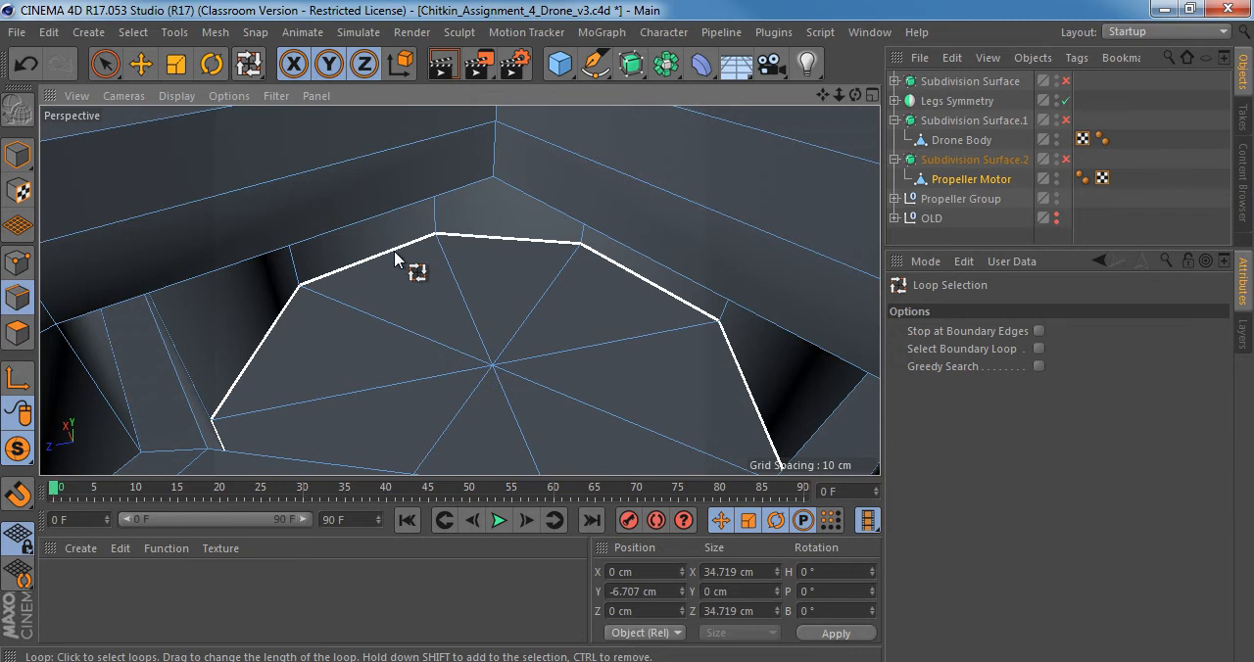
Bevel the selected edge loop around Propeller Motor's cavity floor by 0.535 cm with 0 subdivisions and turn the subdivision smoothing back on.
key(m)
key(s)
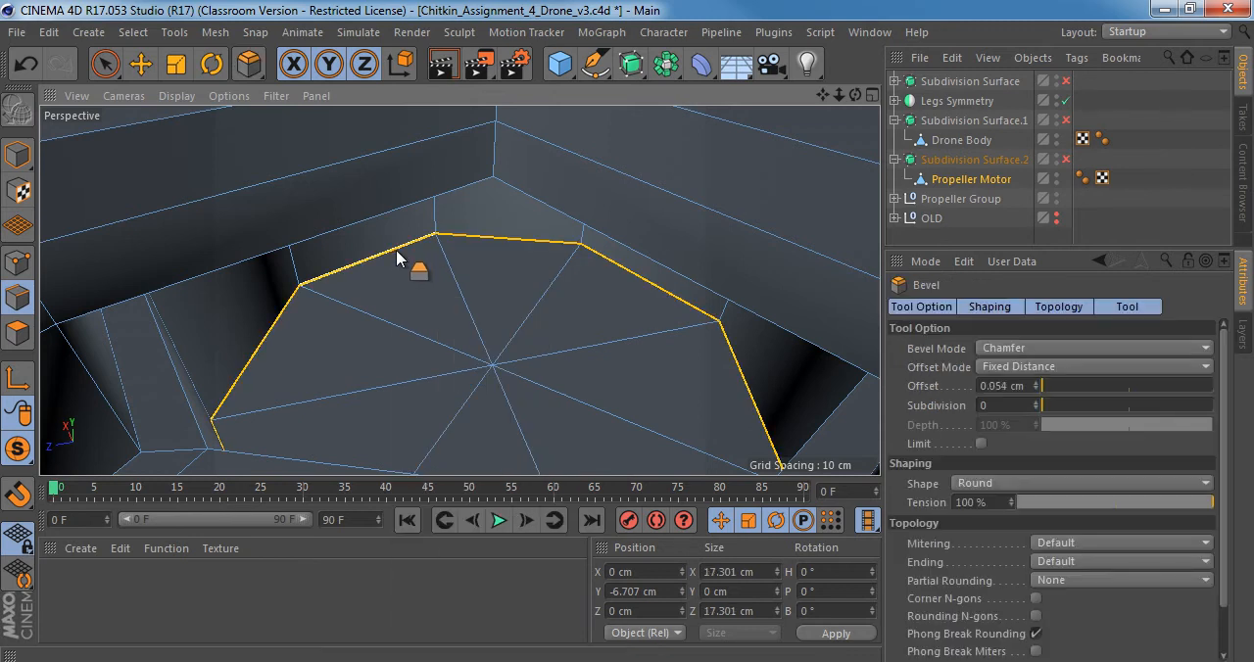
drag(397, 257, 445, 280)
key(q)
mouse_move(493, 300)
alt+right_down()
mouse_move(457, 302)
mouse_move(481, 301)
alt+right_up()
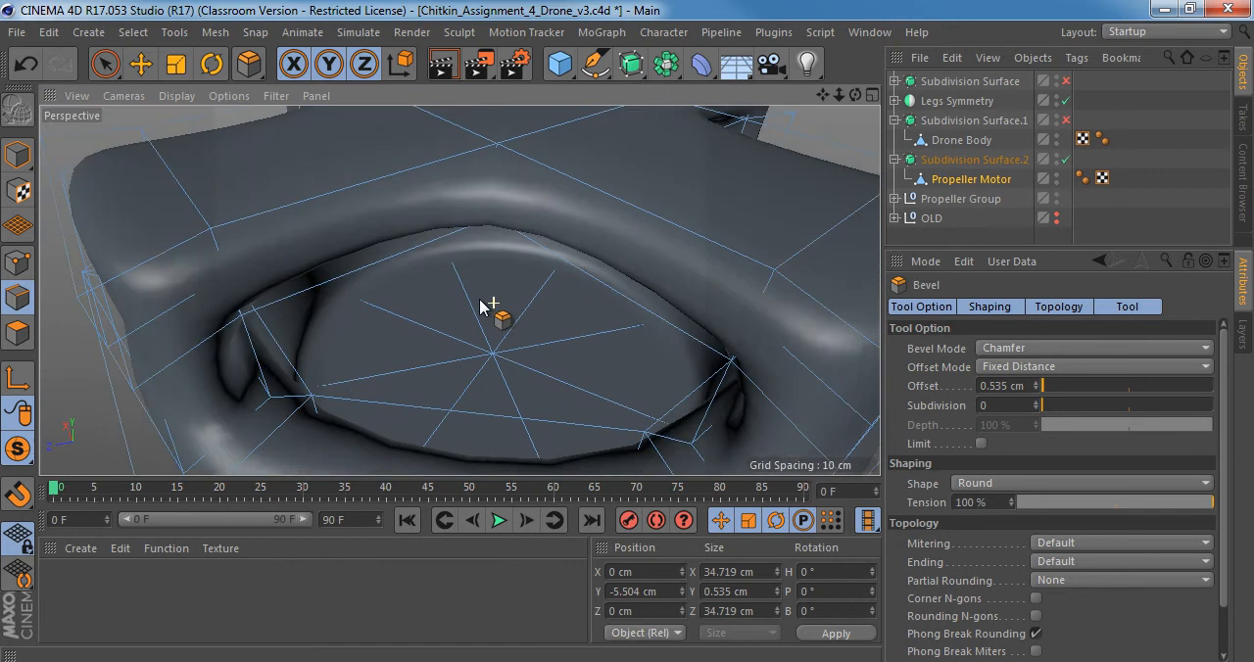
Compare the smoothed cavity floor with and without its bevel, ending with the bevel restored.
alt+drag(455, 320, 454, 294)
alt+right_drag(454, 297, 462, 301)
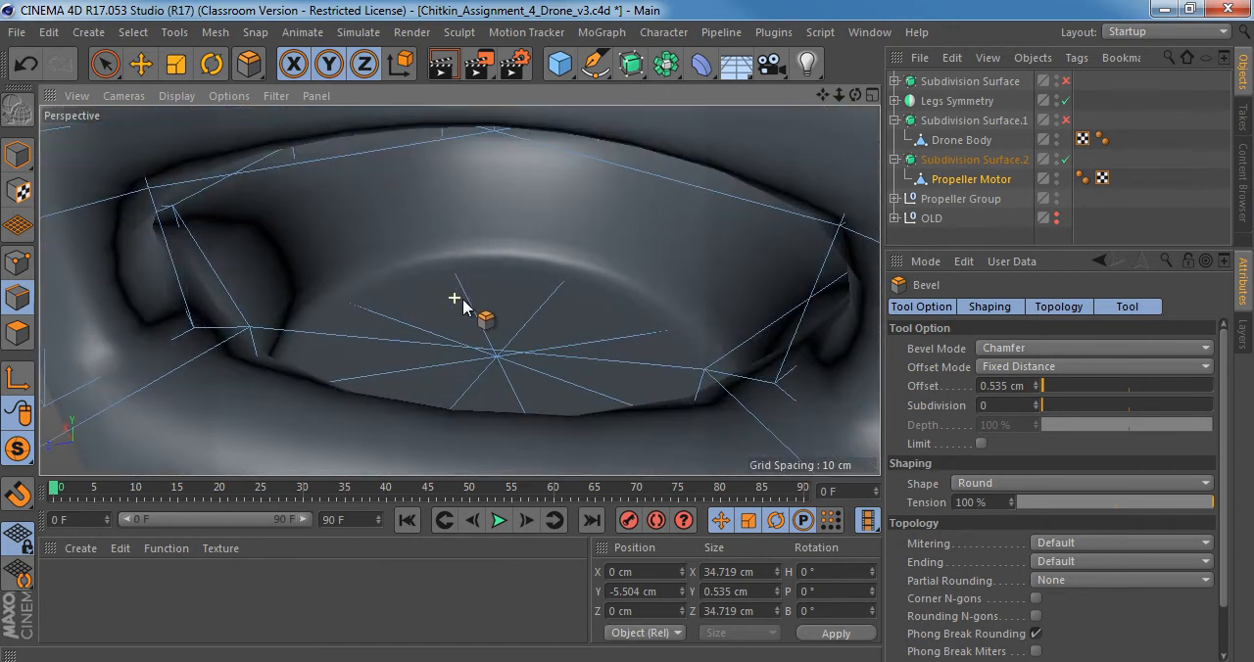
key(ctrl+z)
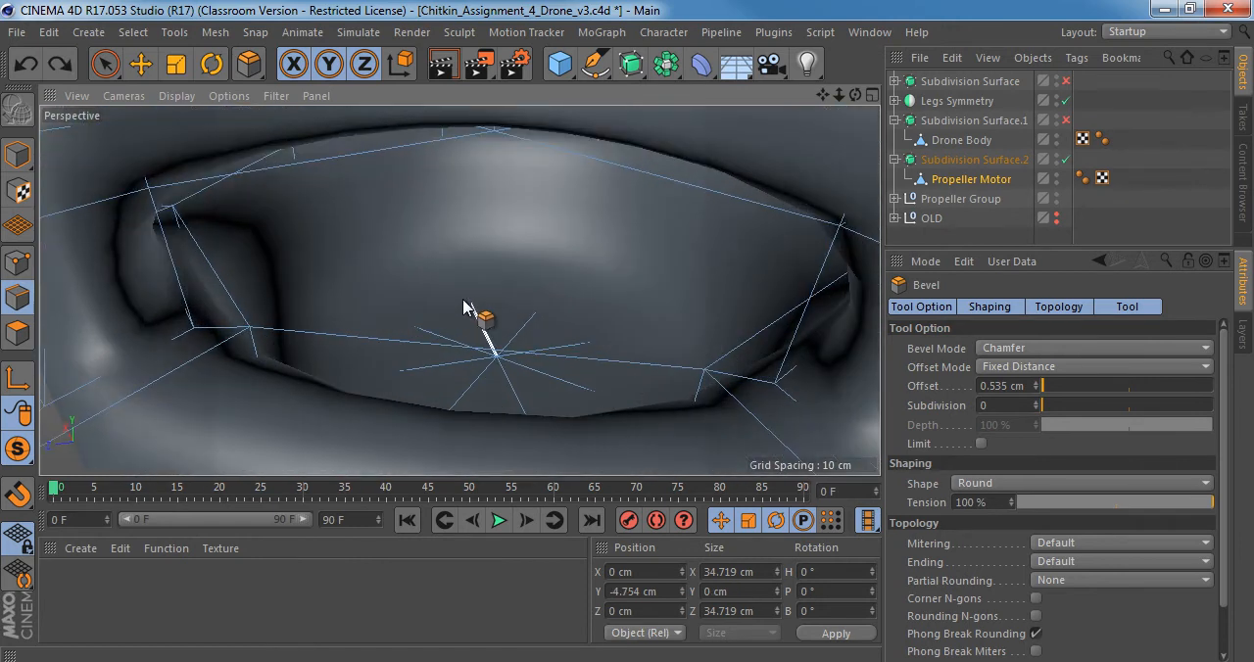
key(ctrl+y)
alt+right_drag(401, 265, 475, 297)
alt+drag(476, 304, 391, 263)
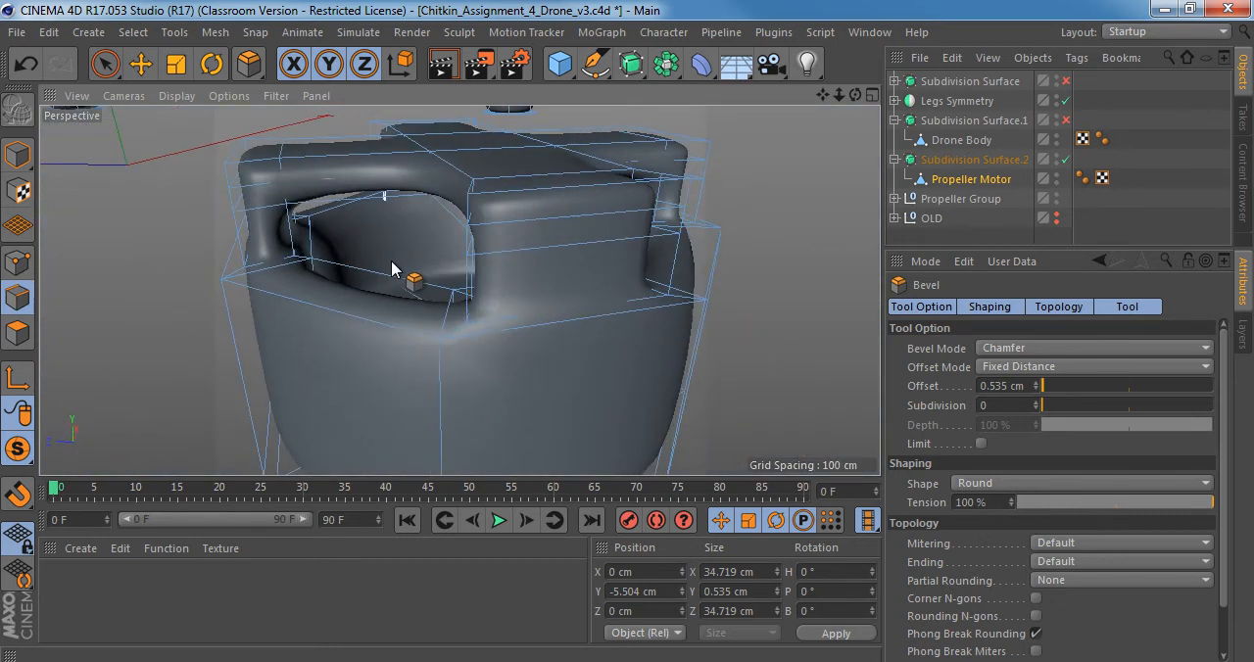
Examine the pillar beside the motor's side opening with the smoothing on and off.
key(q)
mouse_move(336, 256)
alt+right_down()
mouse_move(348, 258)
mouse_move(320, 244)
mouse_move(339, 246)
alt+right_up()
alt+middle_drag(339, 245, 314, 277)
alt+drag(309, 286, 279, 294)
key(q)
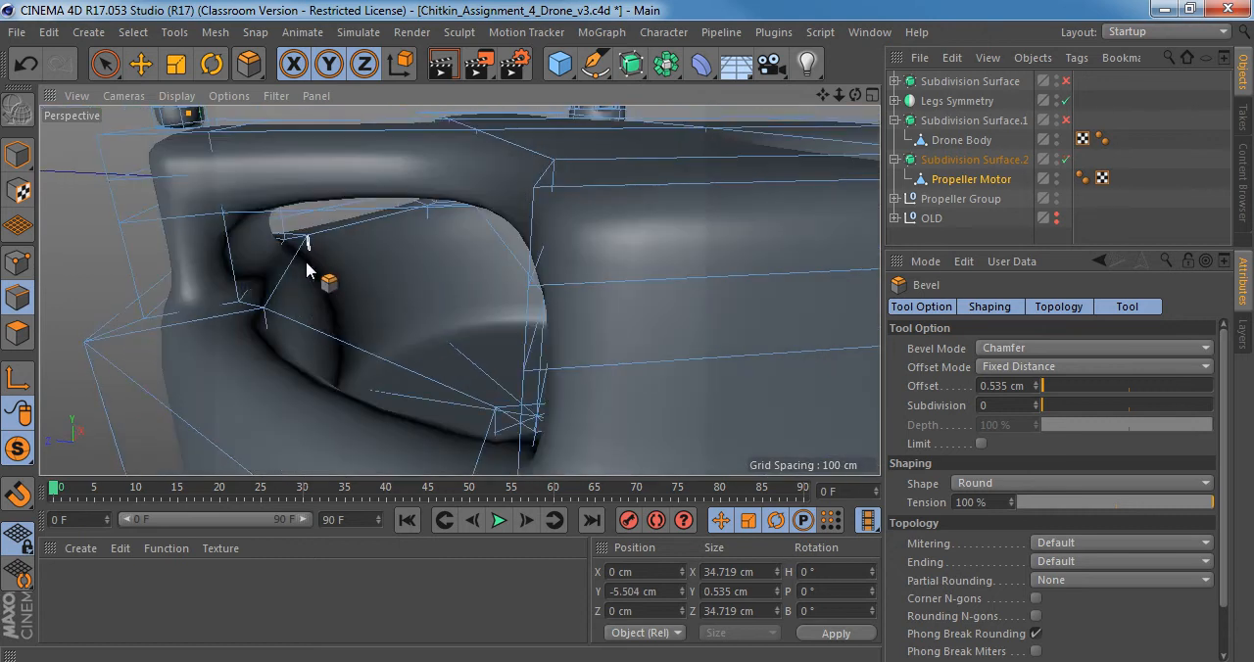
key(q)
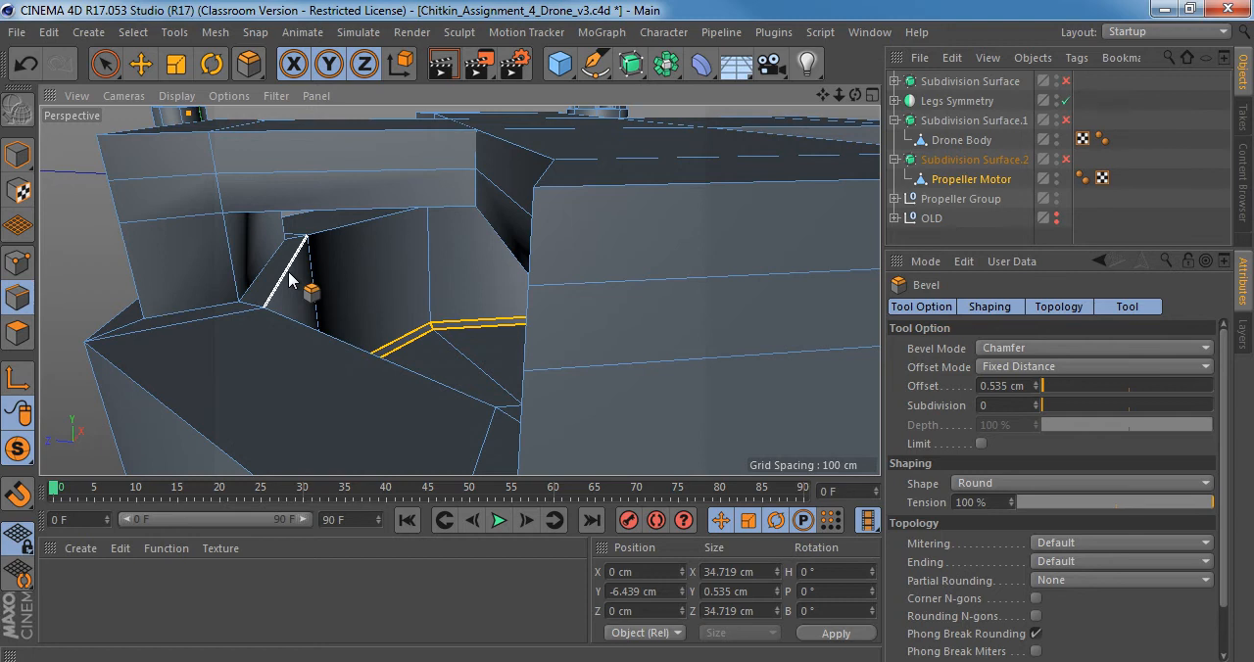
key(q)
alt+drag(291, 281, 343, 270)
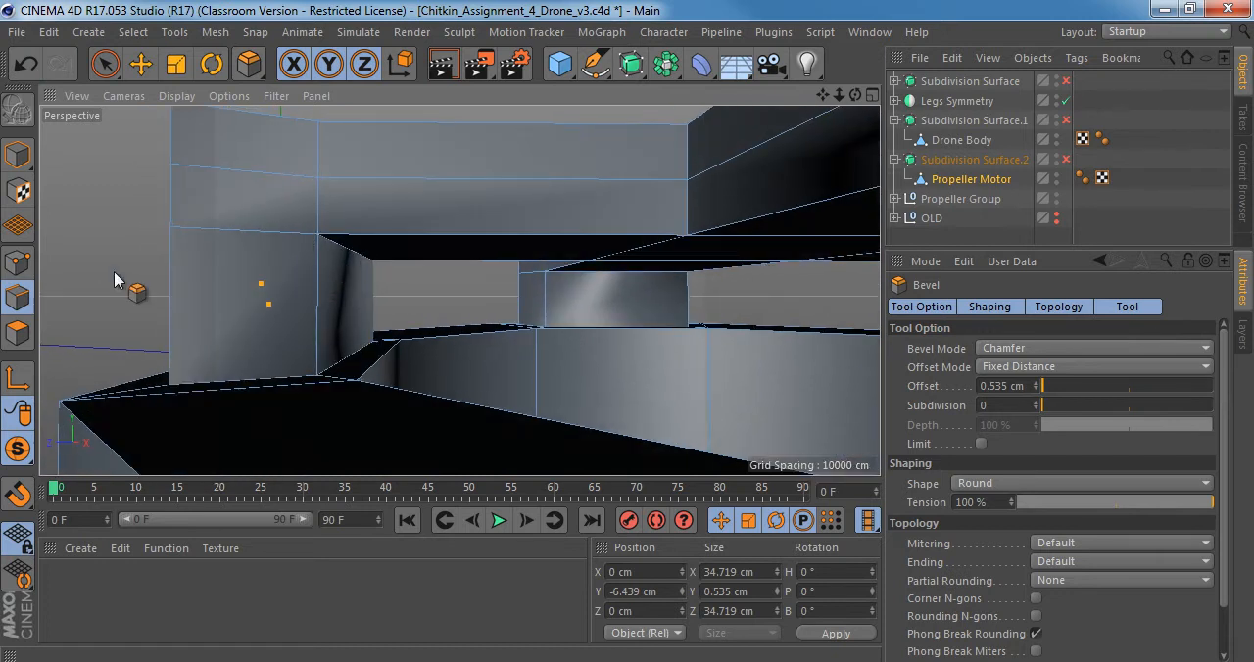
Preview Knife loop cuts near the upper end of the motor's corner pillar, checking the shape with smoothing on and off.
key(k)
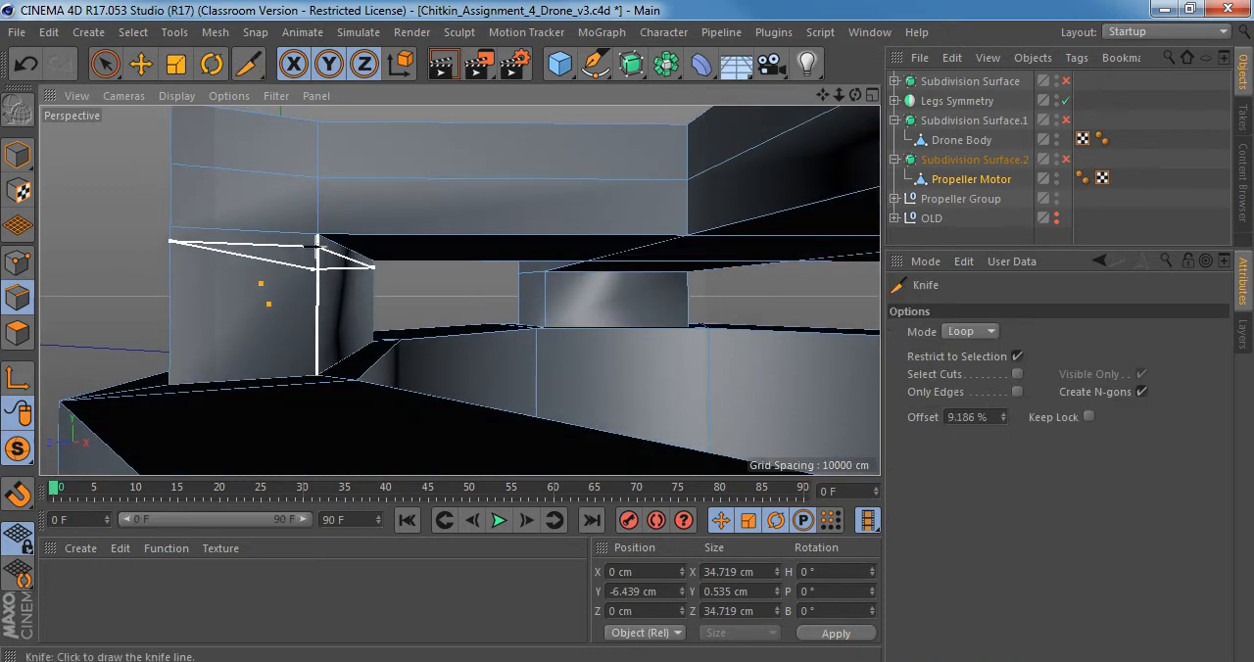
scroll(317, 246, up, 3)
alt+drag(342, 255, 311, 244)
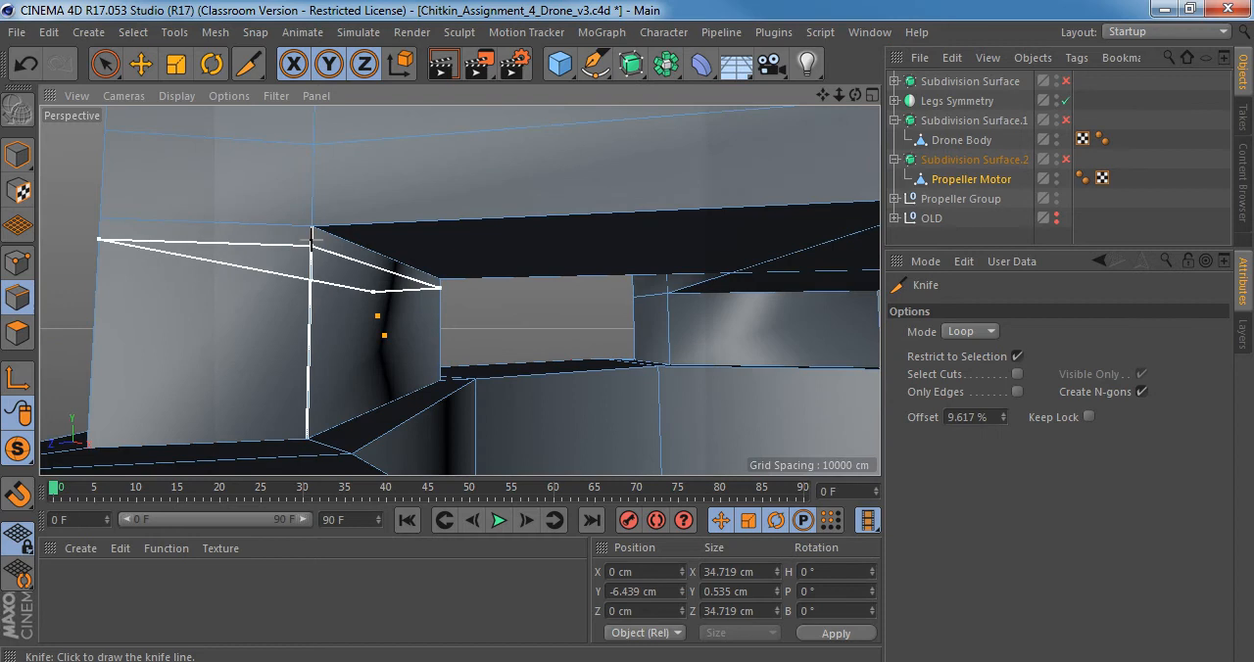
key(q)
scroll(313, 264, up, 2)
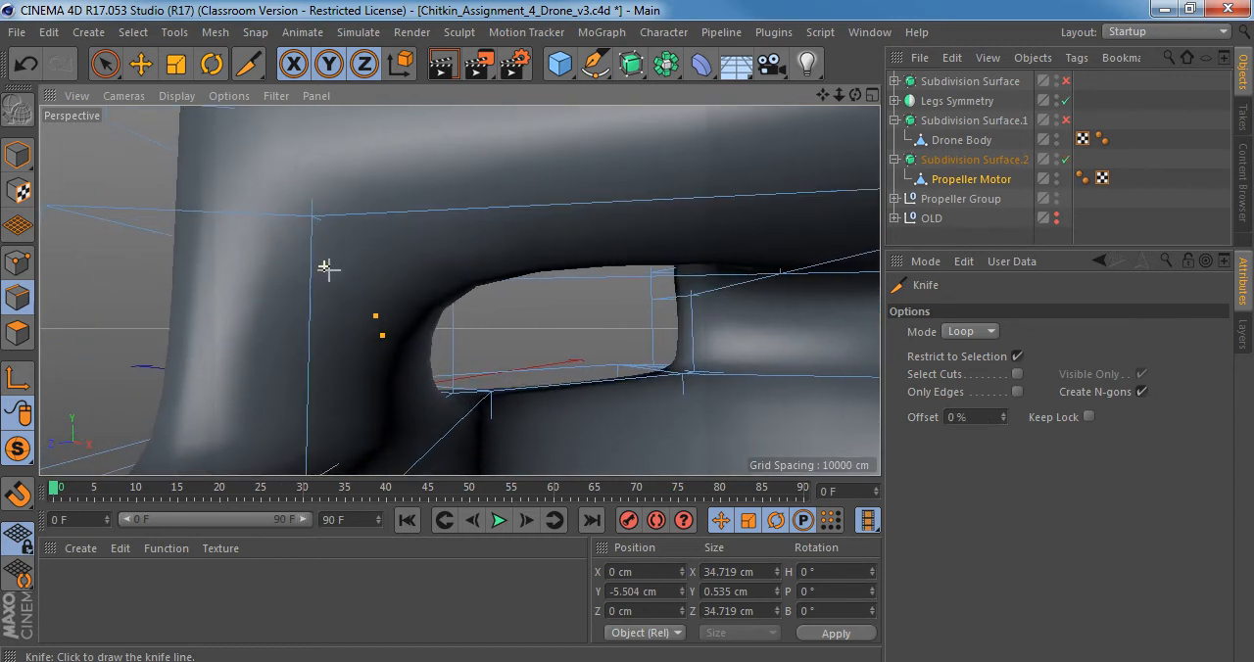
alt+drag(327, 265, 294, 244)
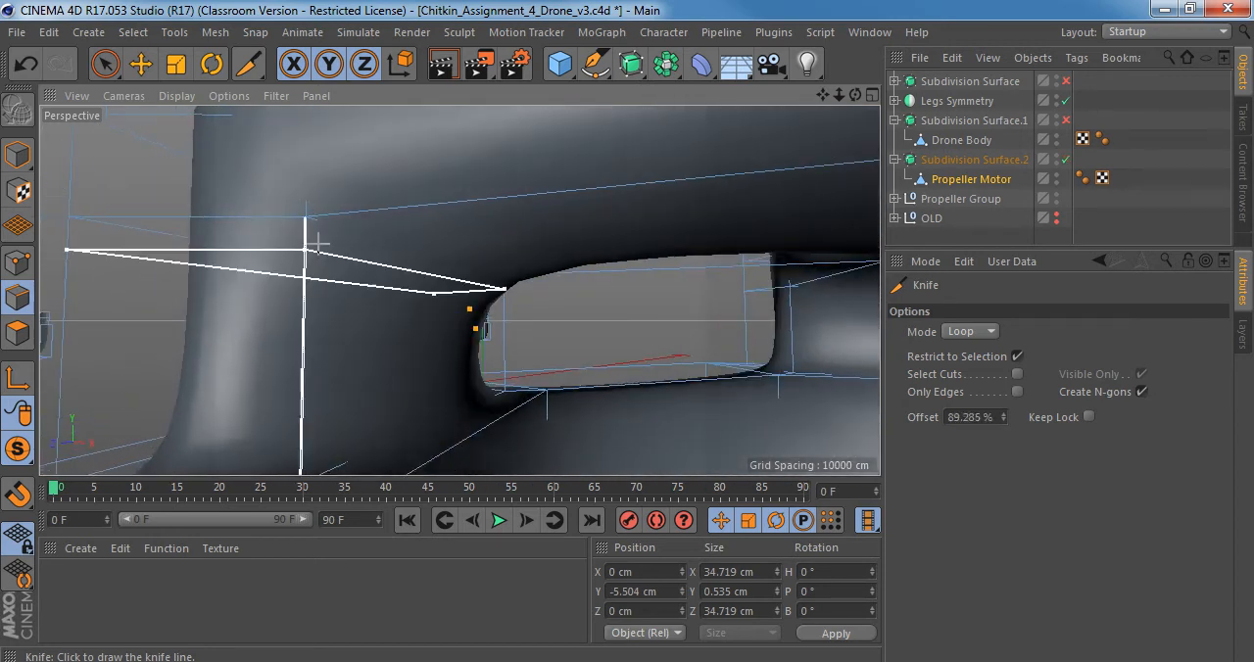
key(q)
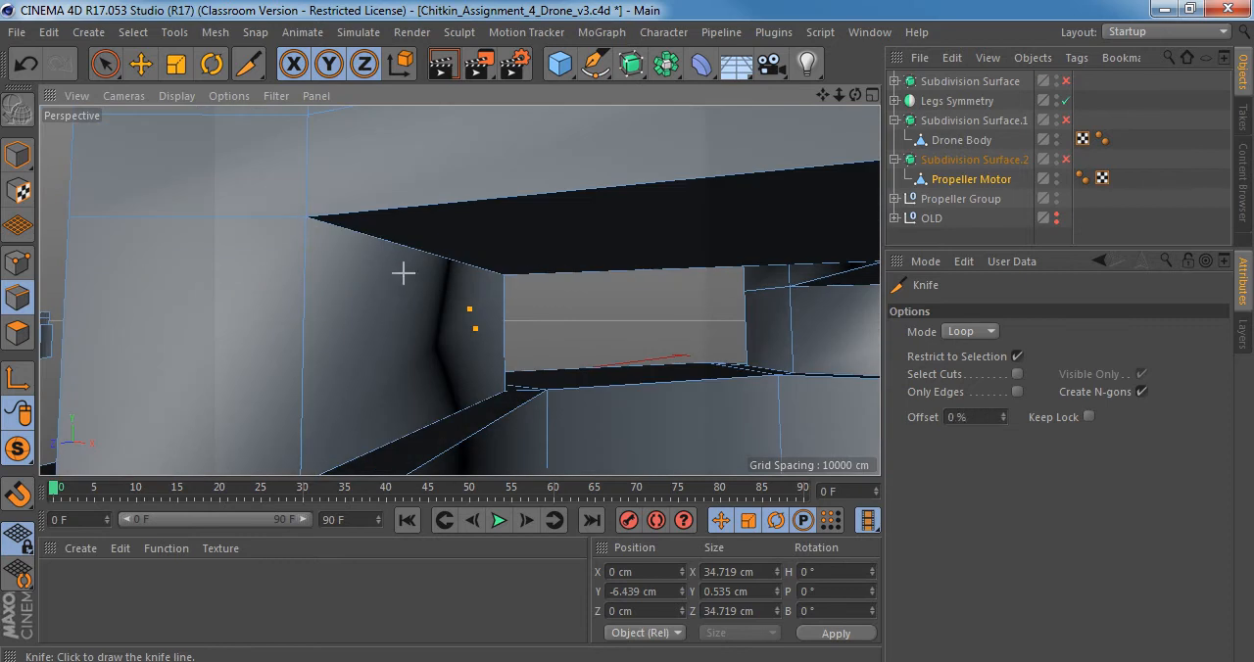
scroll(421, 323, down, 6)
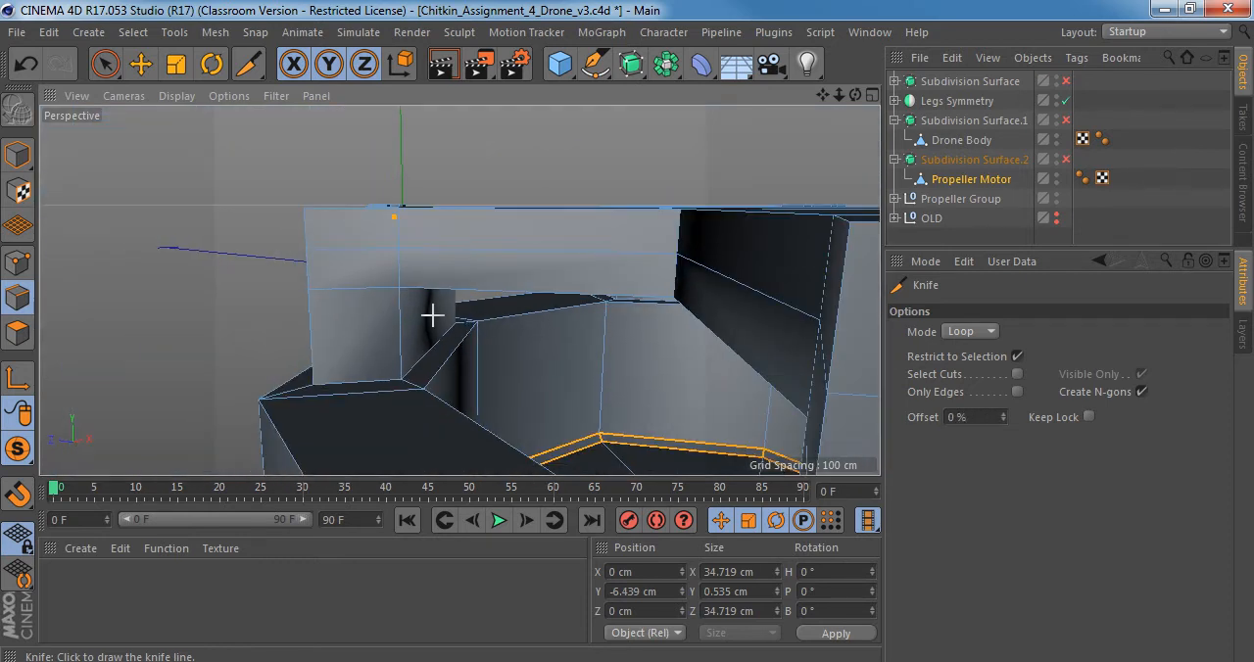
scroll(432, 319, up, 3)
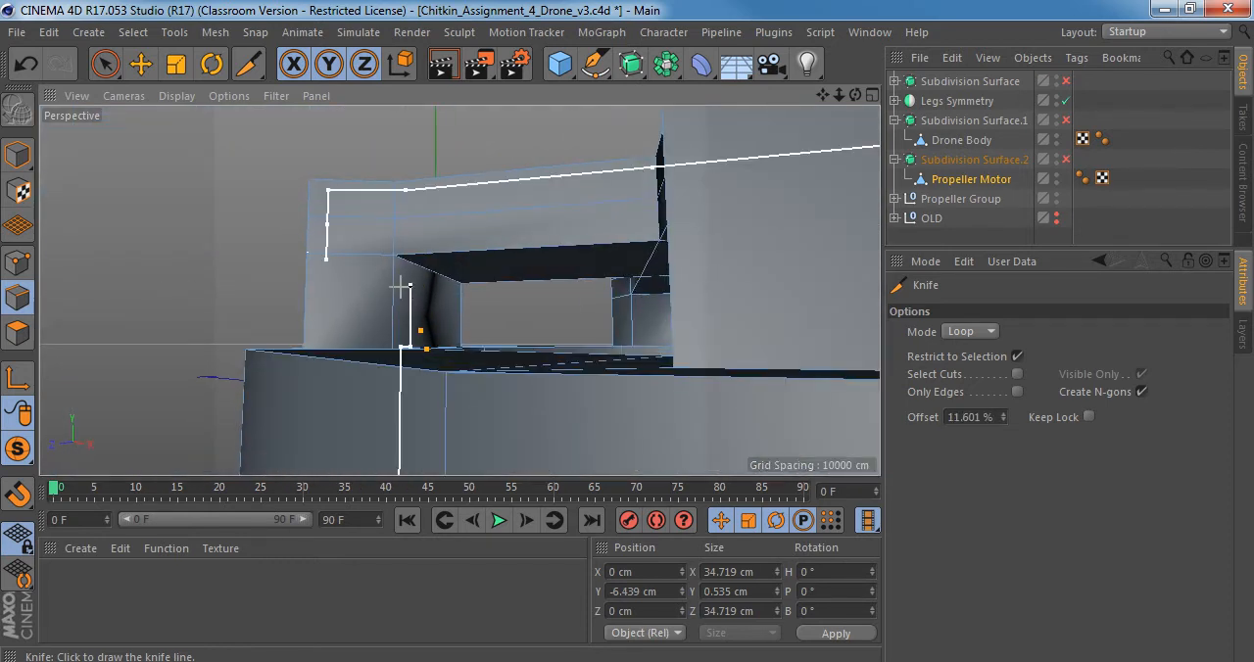
alt+drag(382, 275, 575, 308)
alt+drag(459, 288, 372, 286)
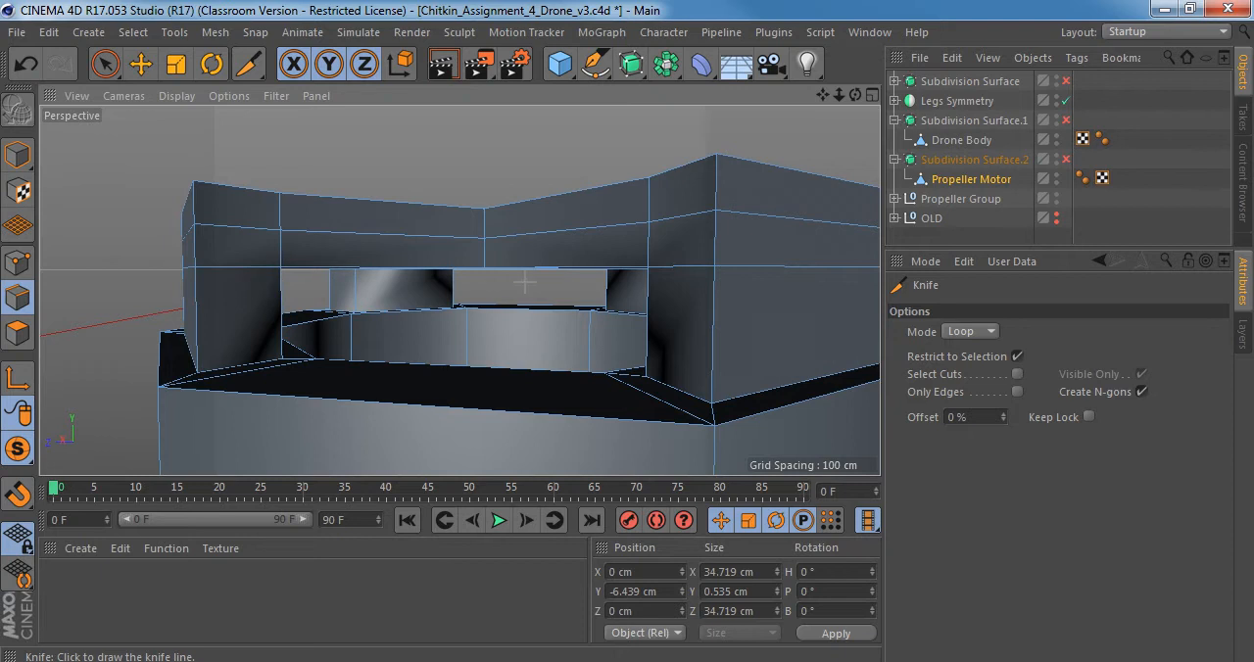
Deselect all of Propeller Motor's edges and return to the Knife in Loop mode.
click(972, 332)
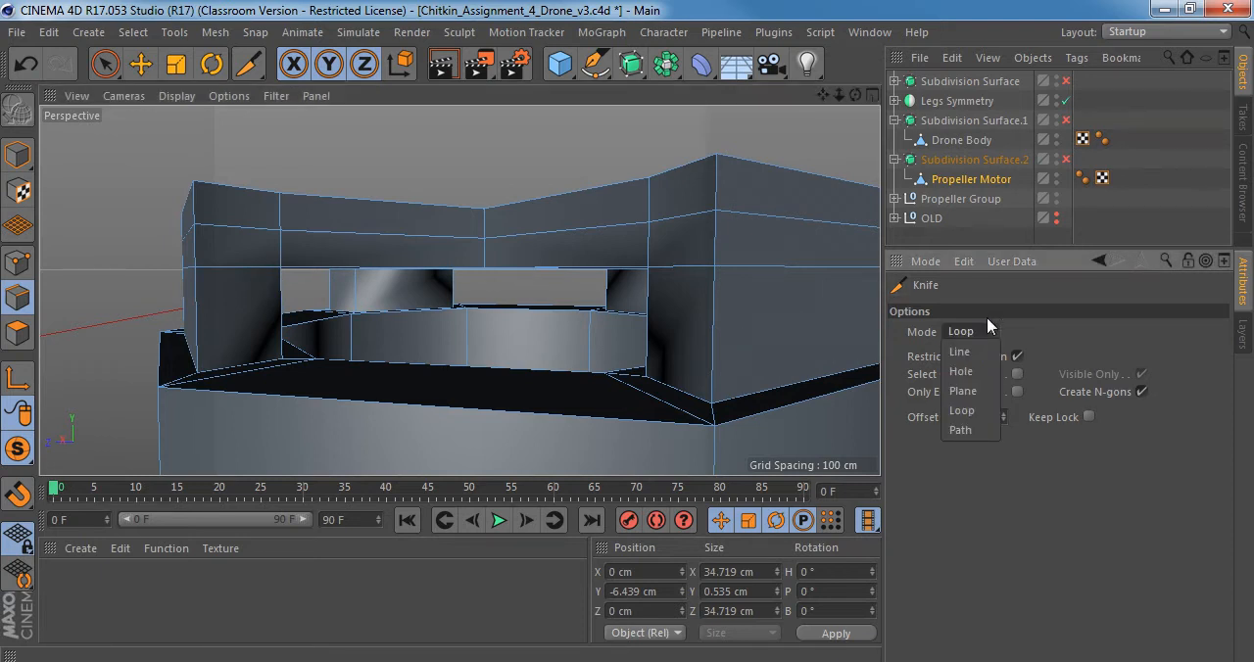
click(1022, 316)
alt+drag(613, 327, 635, 322)
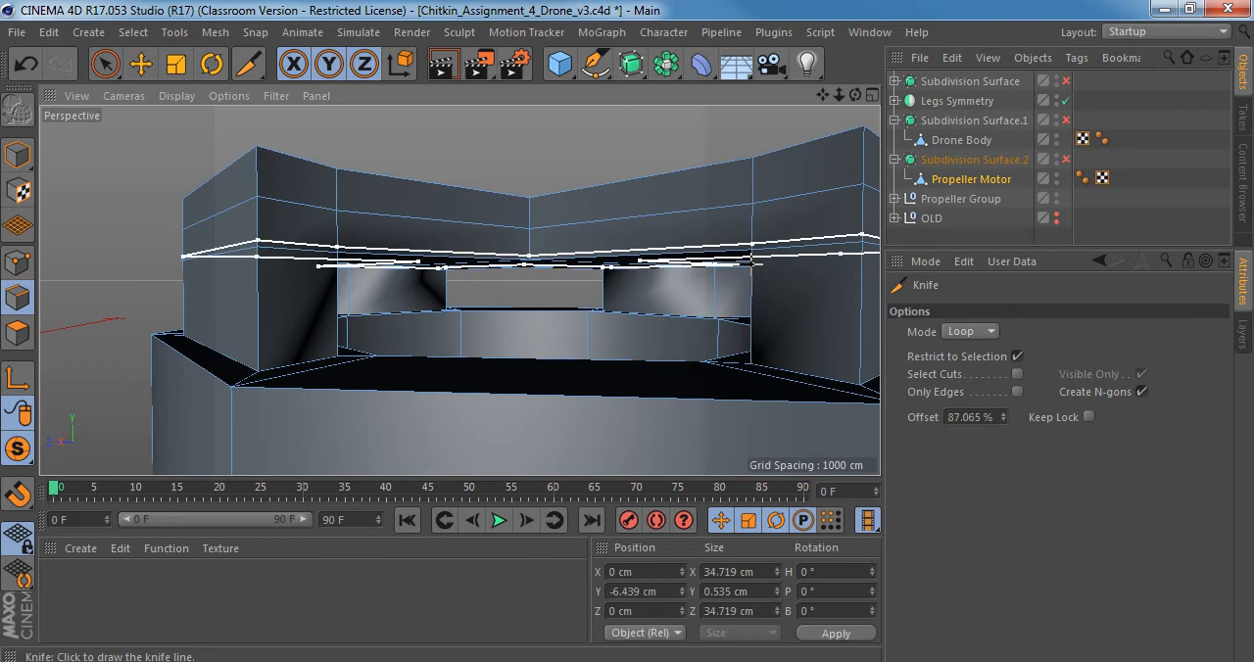
alt+drag(756, 271, 829, 278)
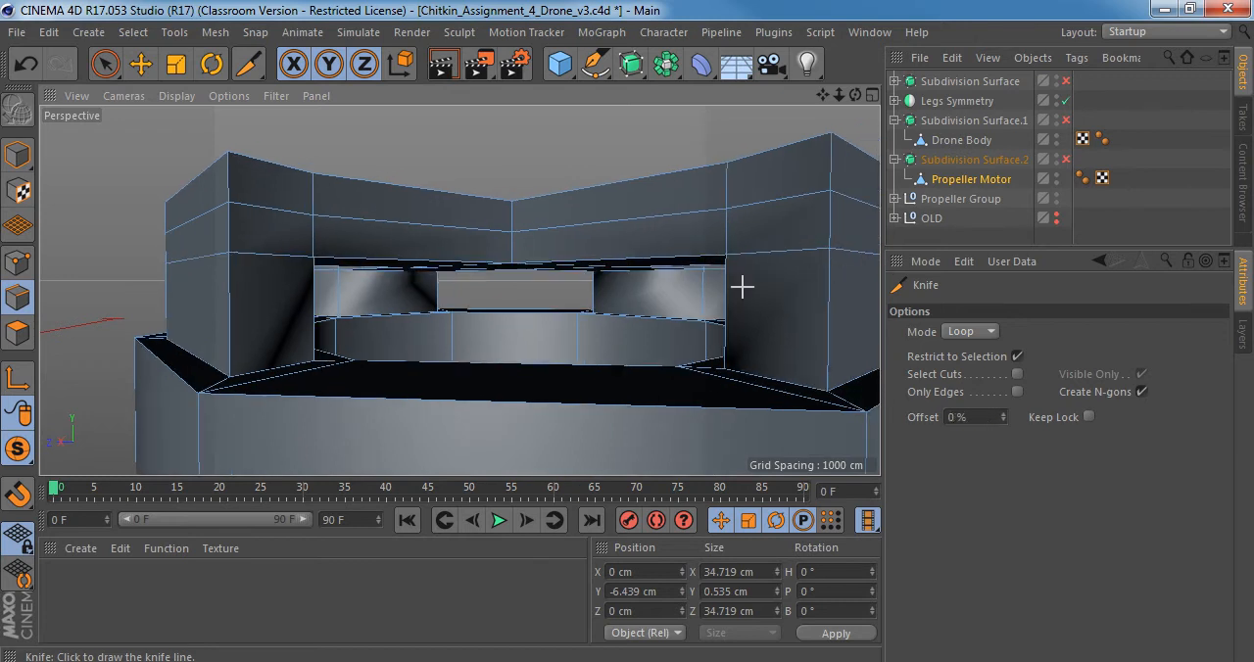
key(space)
click(579, 144)
key(space)
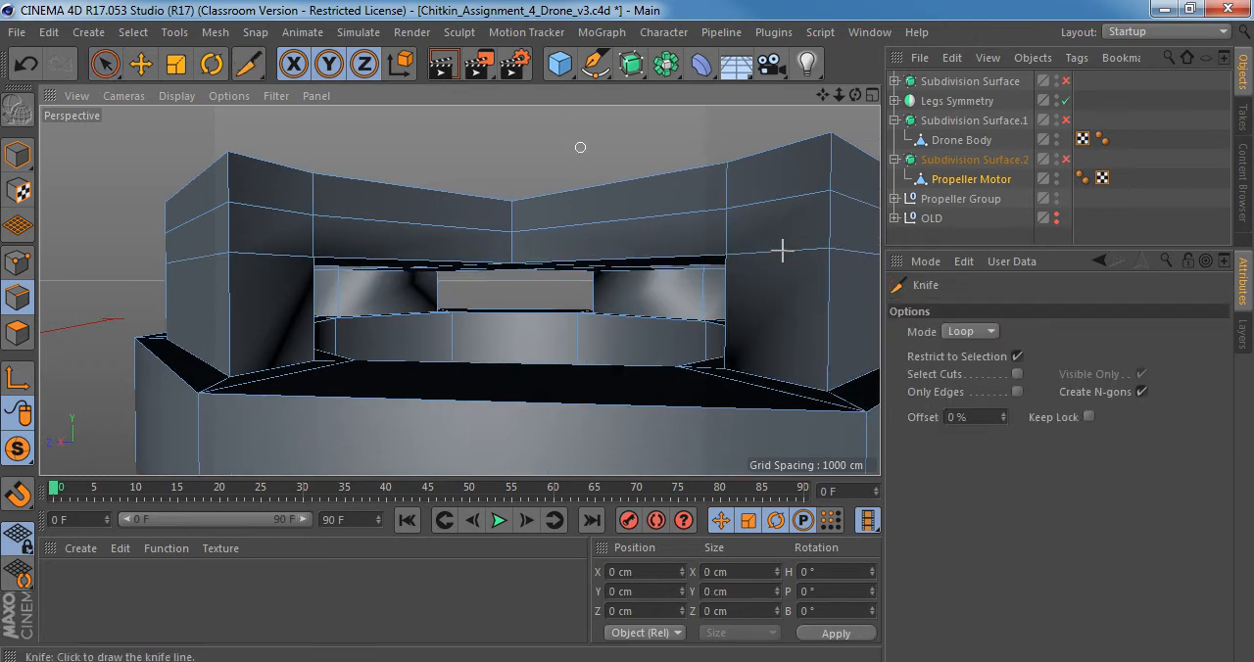
Try Knife loop cuts near the upper ends of two corner pillars, check them smoothed, and undo the cuts.
click(830, 264)
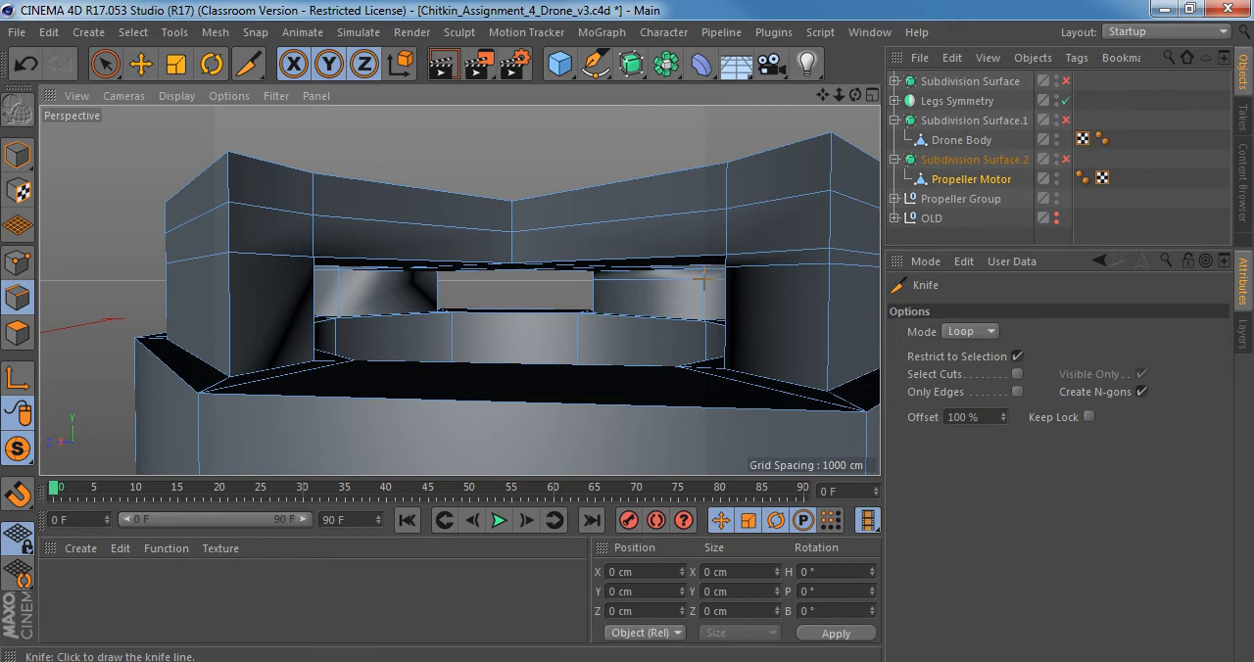
click(245, 277)
alt+drag(304, 285, 351, 291)
key(q)
key(q)
key(ctrl+z)
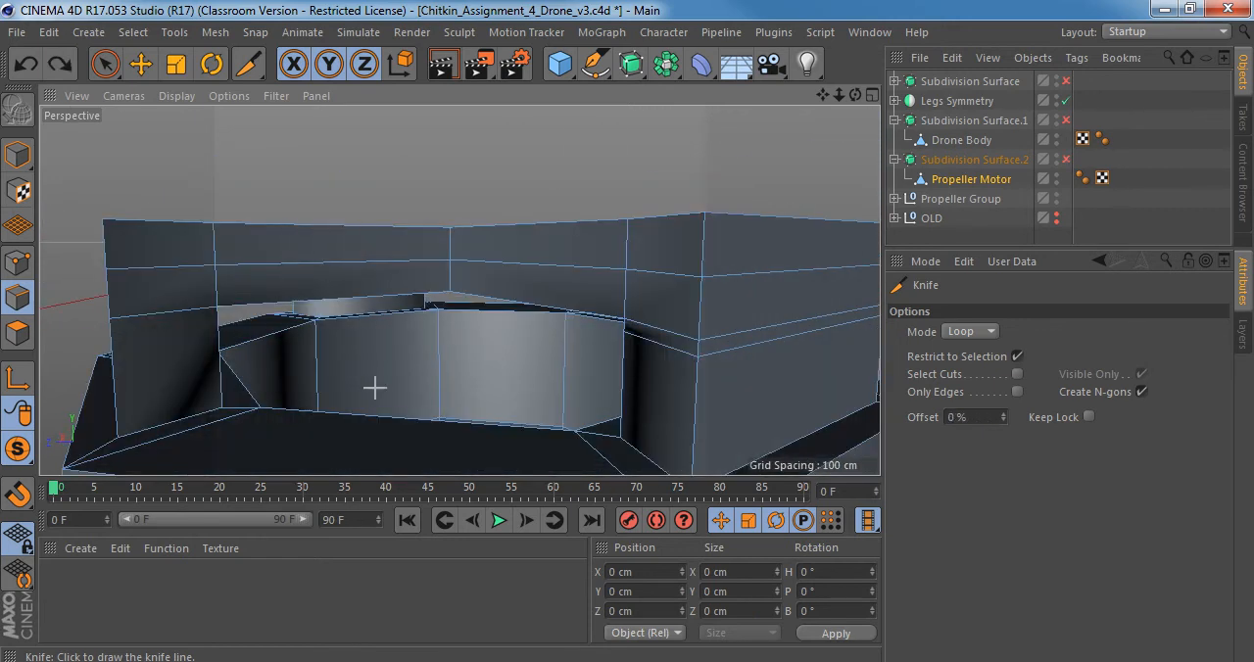
Cut all the motor's pillars just below the cross-shaped cap using the Knife in Plane mode with the X-Z plane.
alt+drag(372, 386, 406, 319)
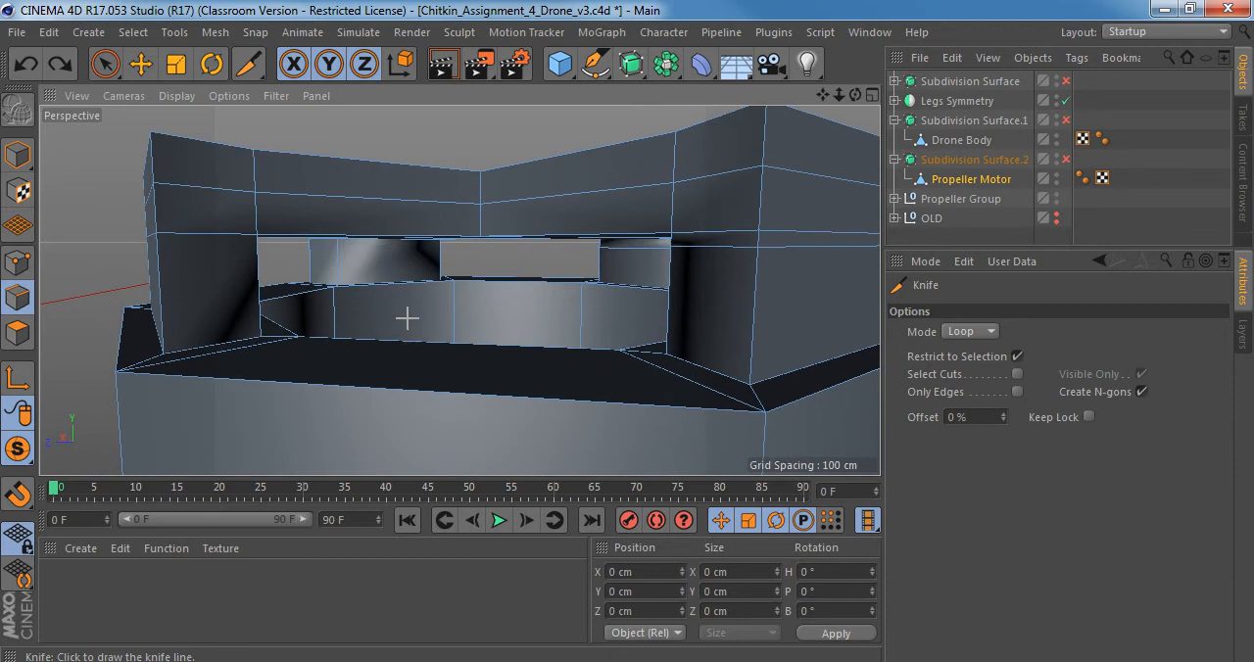
click(986, 333)
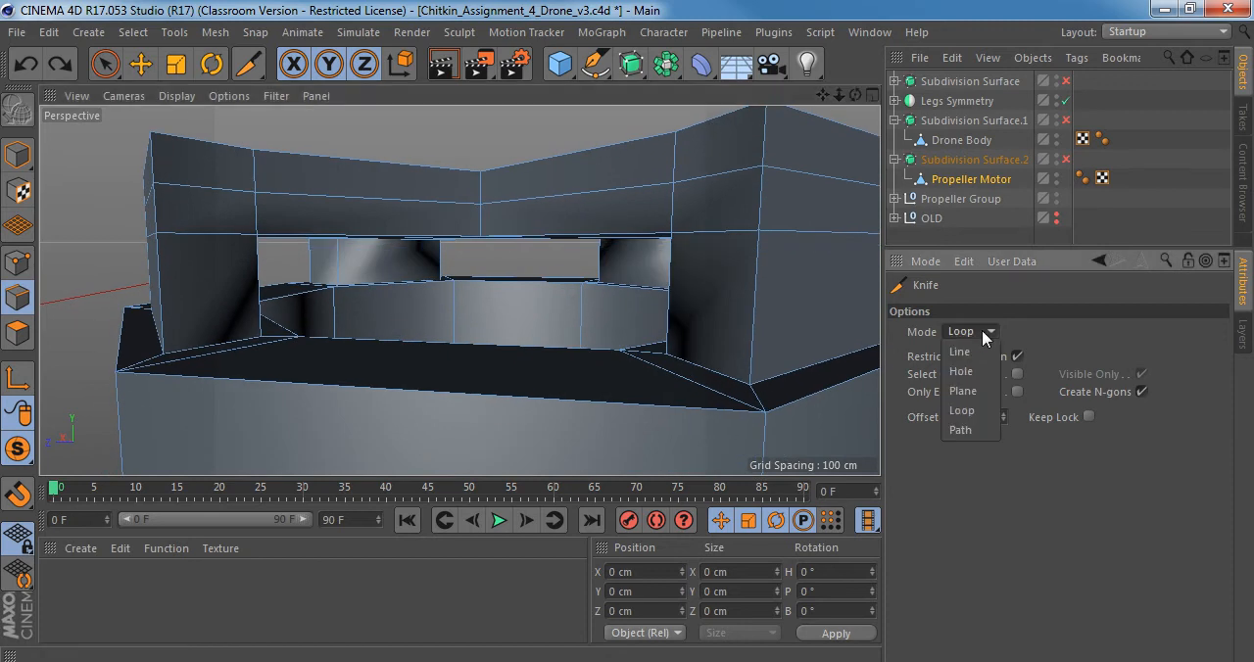
click(978, 393)
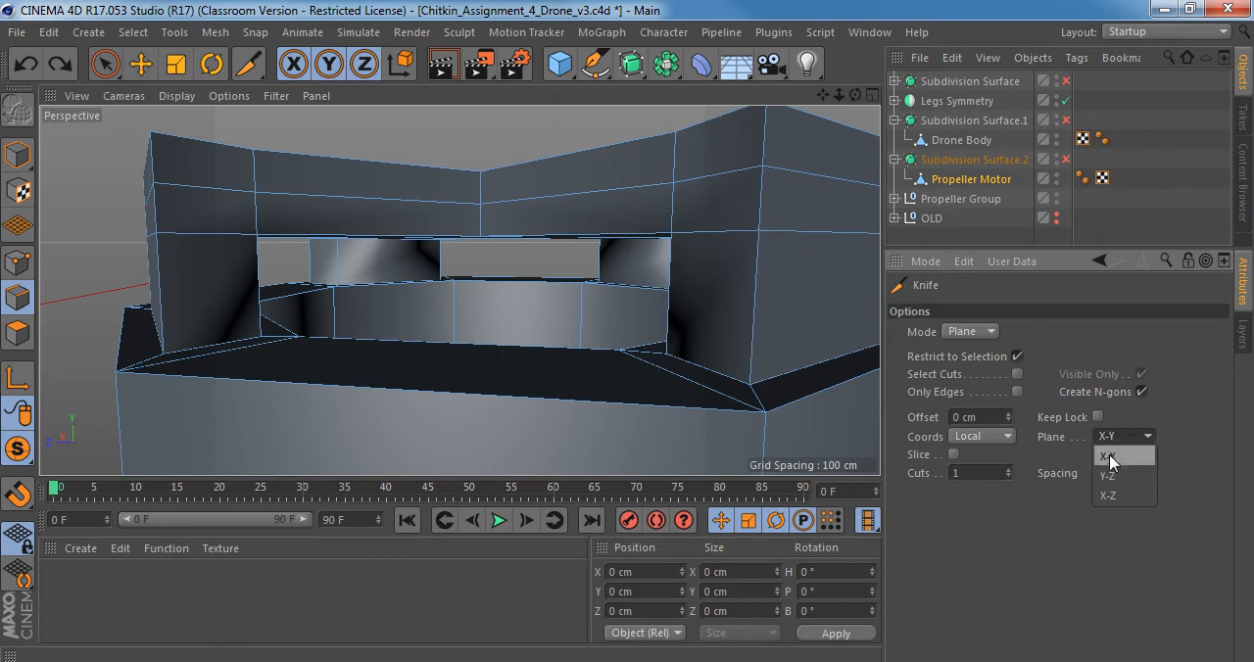
click(1108, 457)
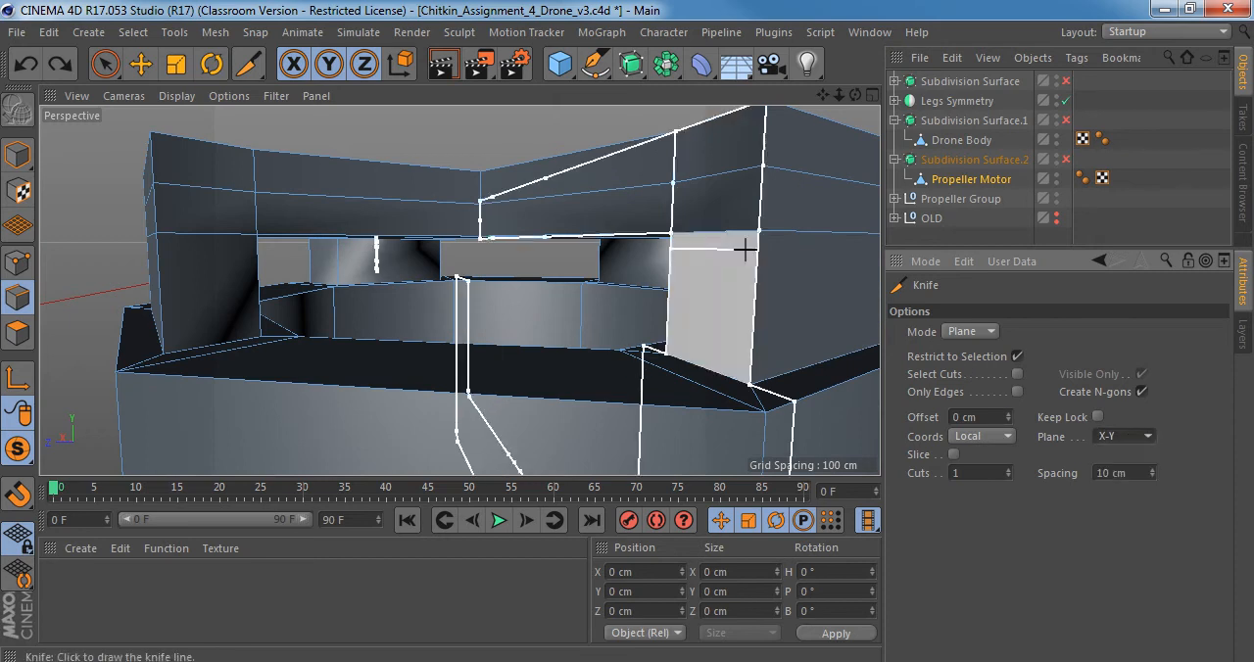
click(1110, 434)
click(1107, 464)
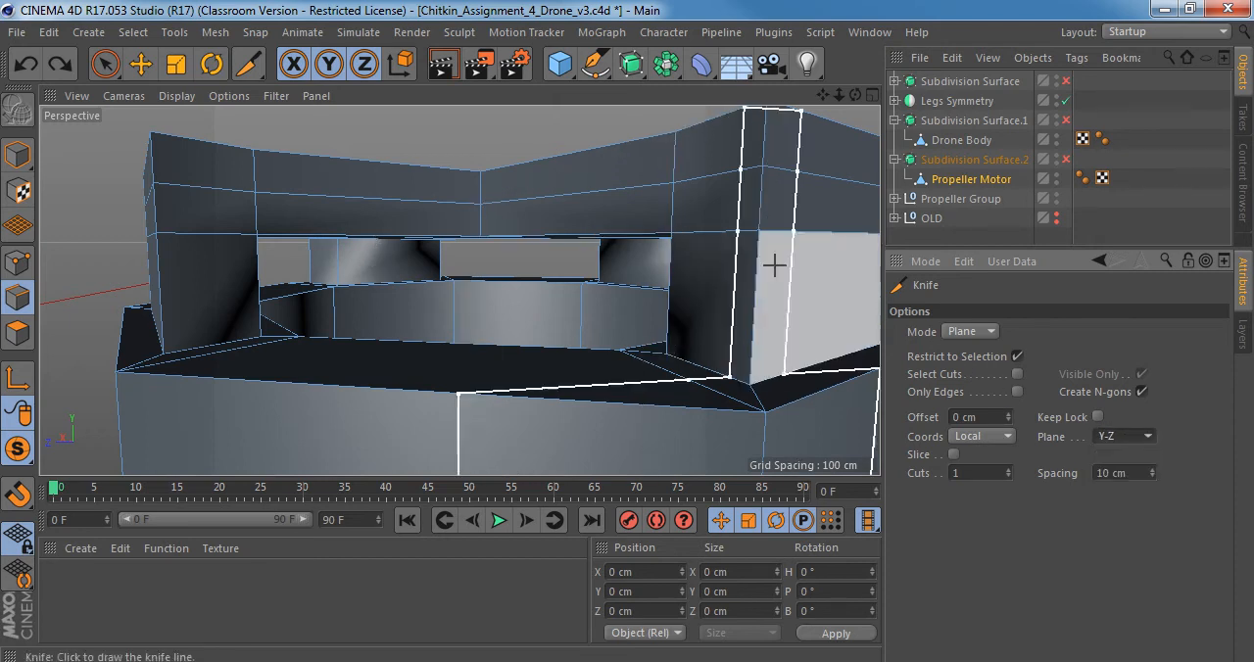
click(1139, 437)
click(1108, 496)
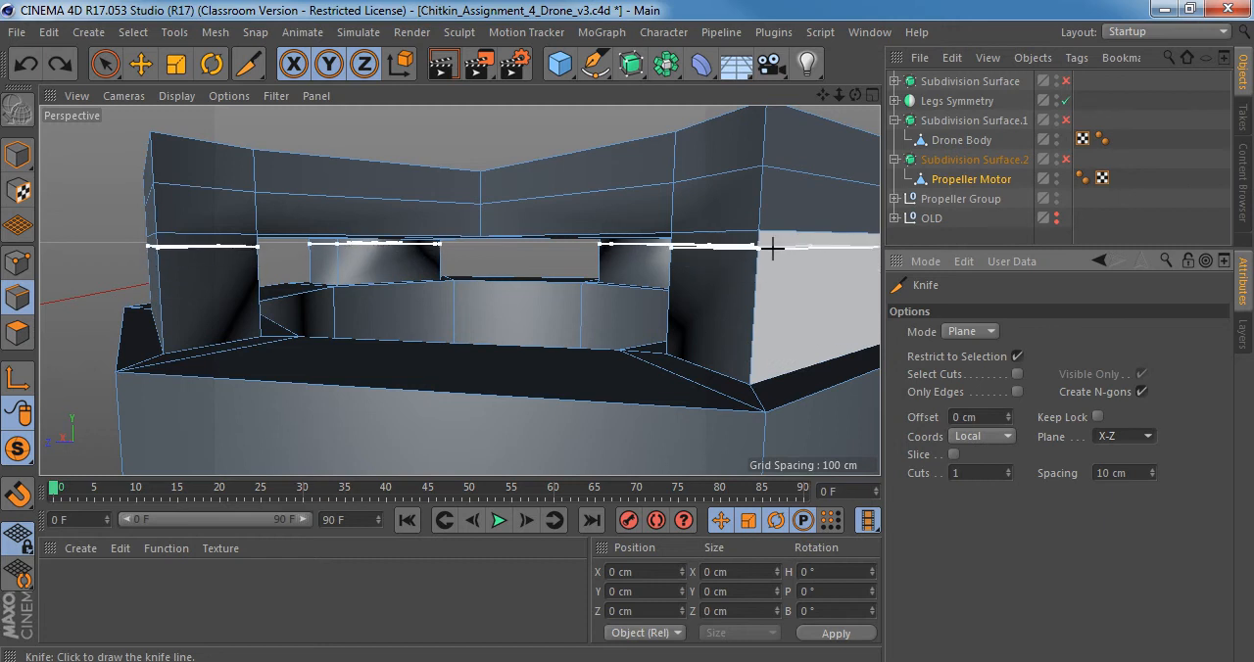
alt+drag(772, 249, 762, 244)
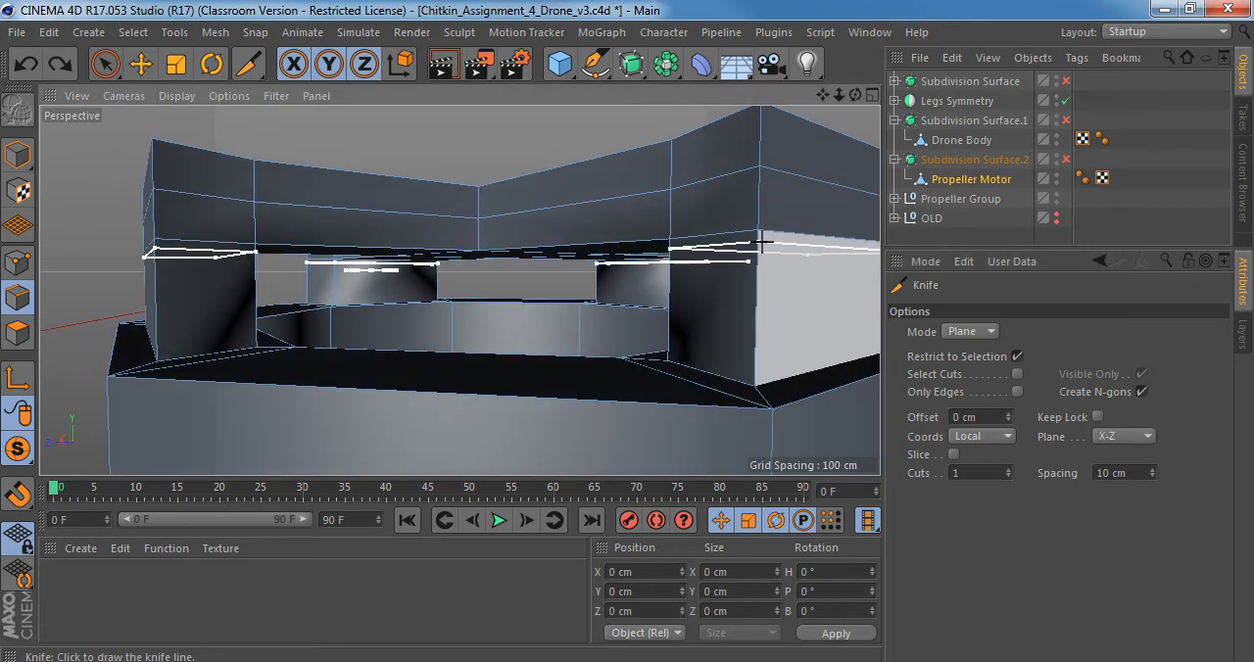
click(767, 259)
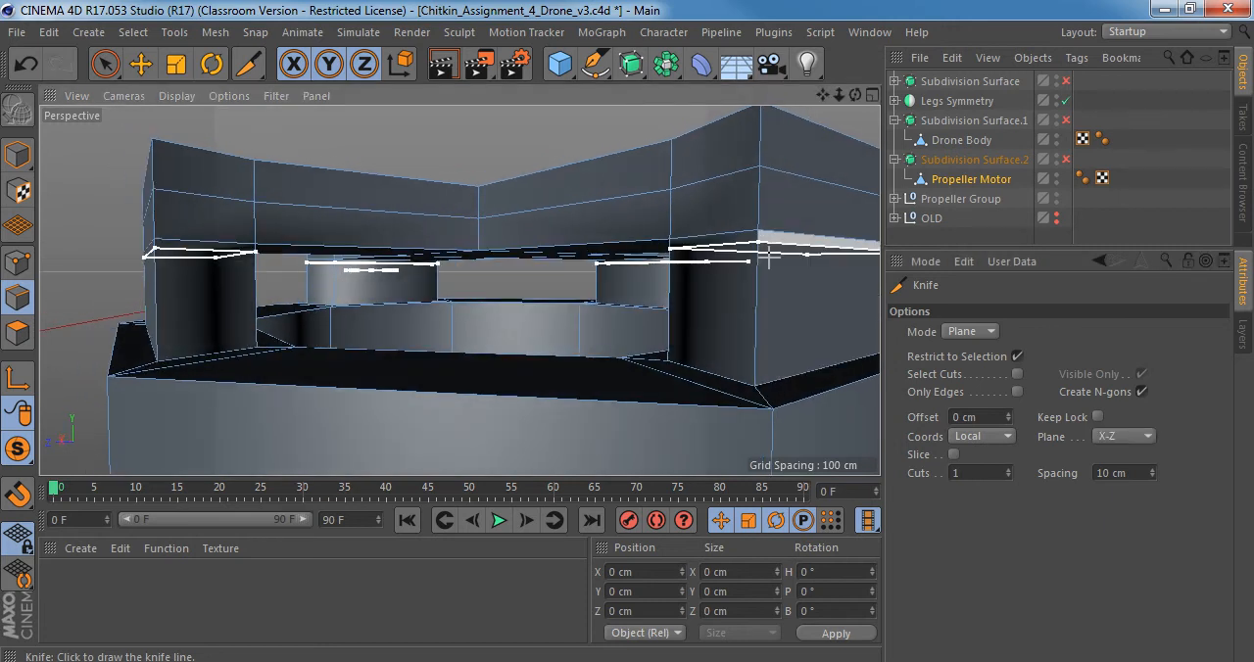
Turn the motor's smoothing on and compare the pillars with and without the plane cut, keeping the cut.
alt+drag(708, 266, 719, 297)
key(q)
alt+drag(421, 289, 490, 313)
key(ctrl+z)
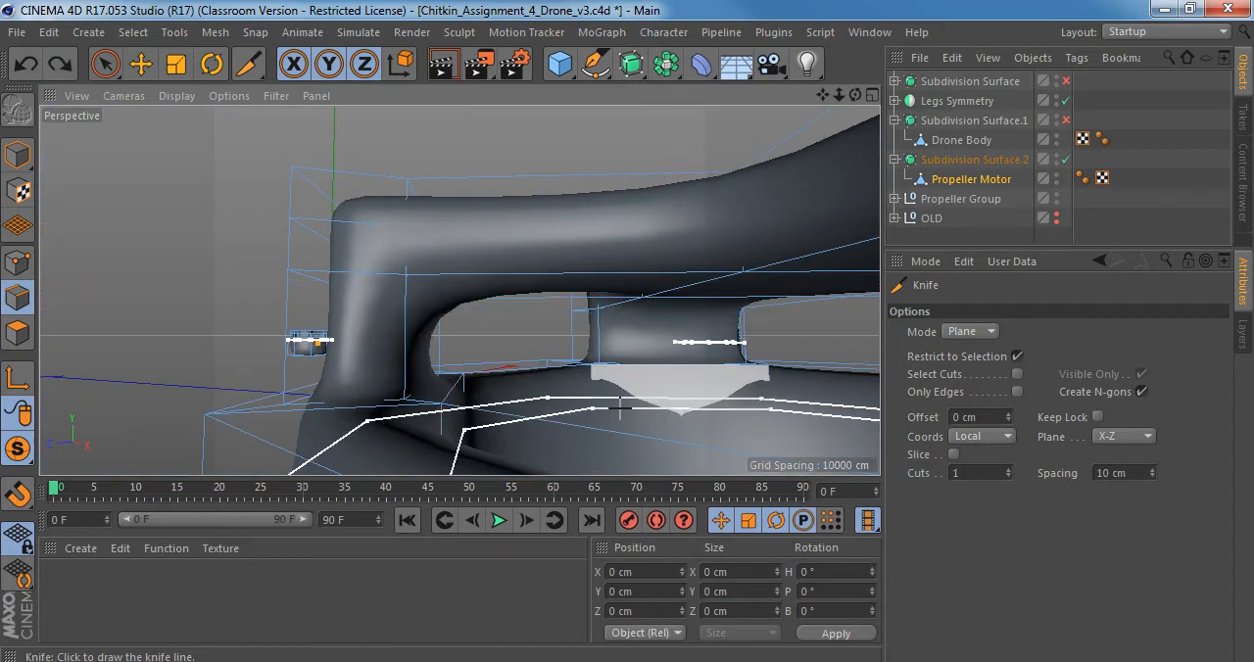
click(518, 324)
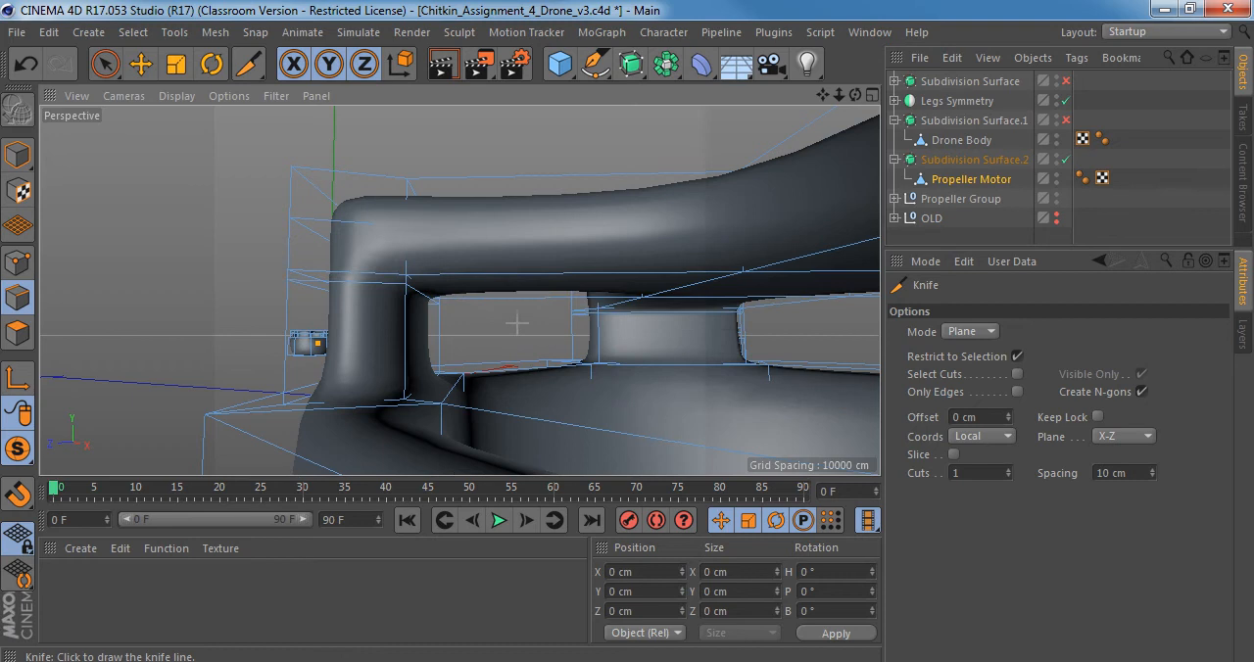
alt+drag(501, 277, 515, 333)
Turn the motor's smoothing off and examine the motor from above and the side, including its copies on the other arms.
key(q)
alt+drag(520, 235, 539, 300)
scroll(573, 306, down, 5)
scroll(503, 319, up, 4)
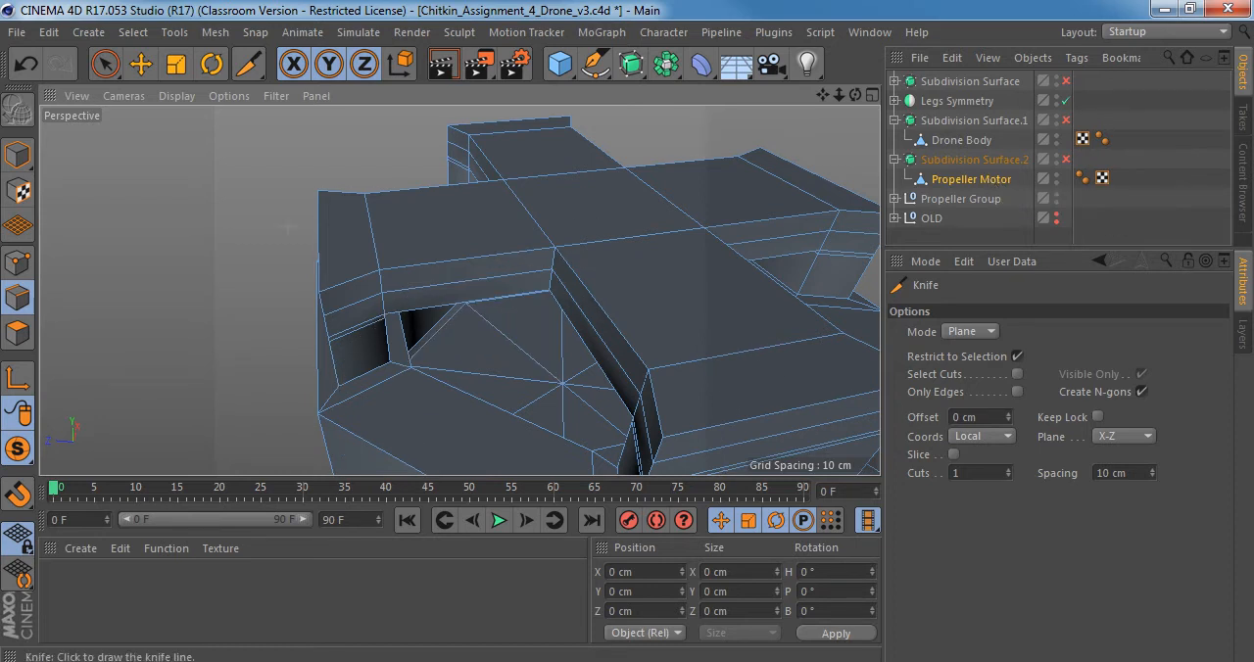
scroll(389, 291, down, 10)
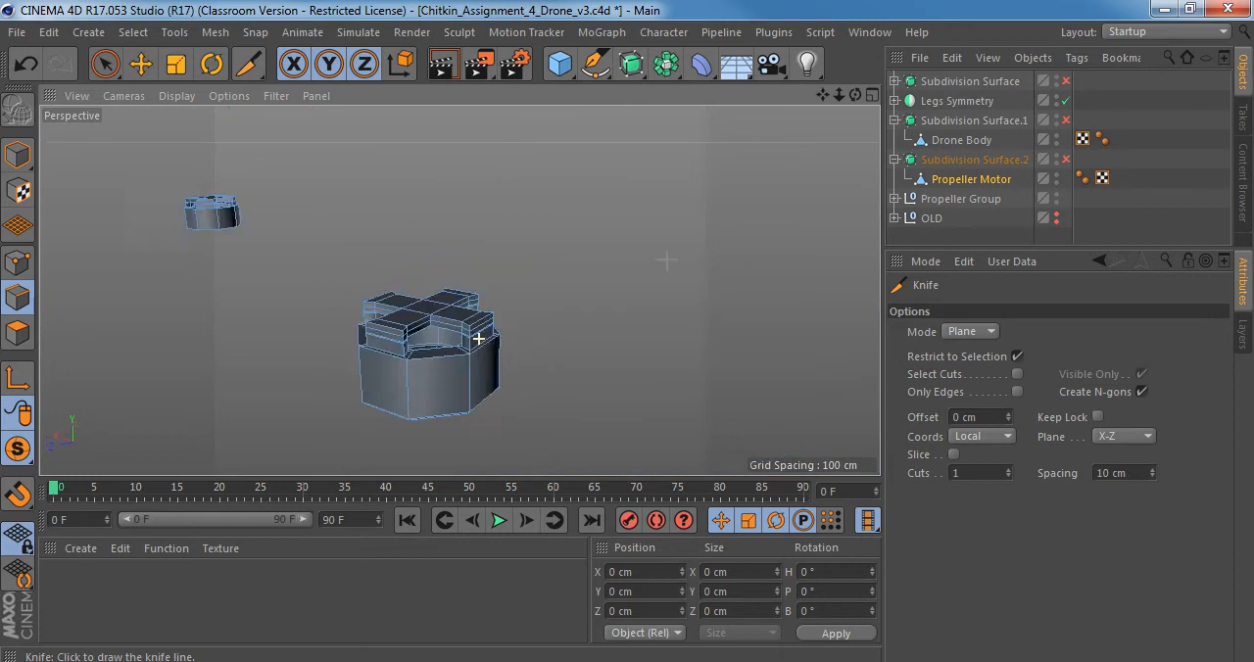
alt+drag(666, 259, 576, 259)
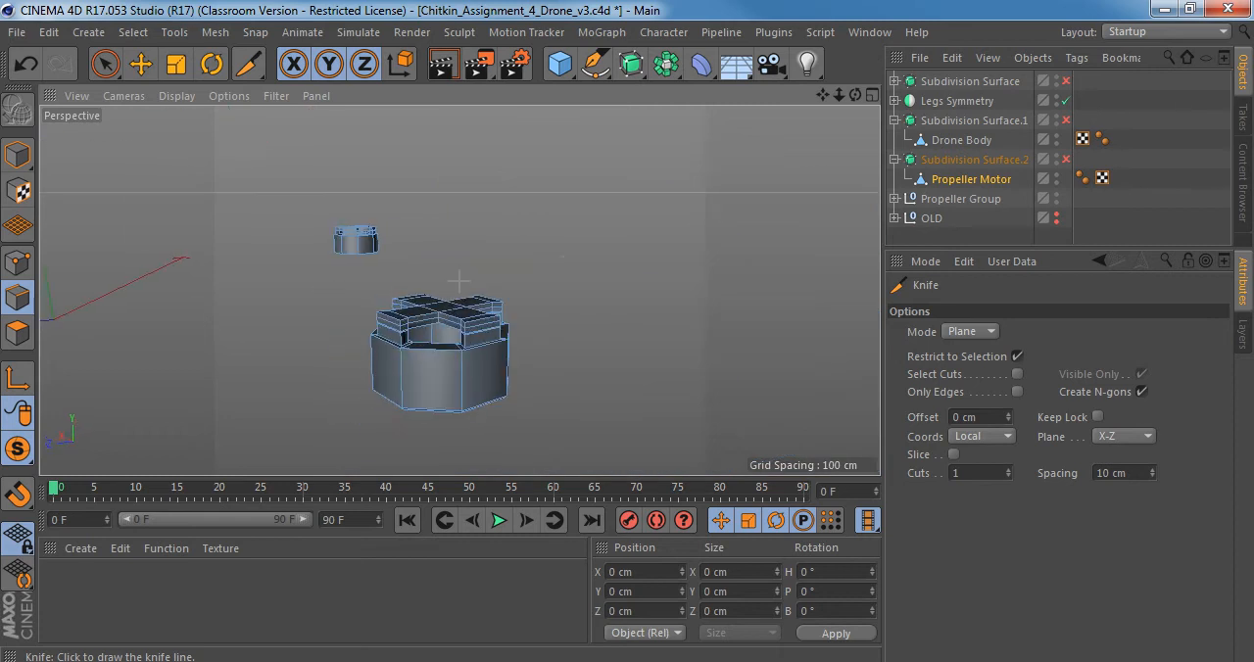
alt+right_drag(432, 366, 526, 370)
alt+right_drag(534, 306, 343, 303)
alt+drag(343, 303, 478, 342)
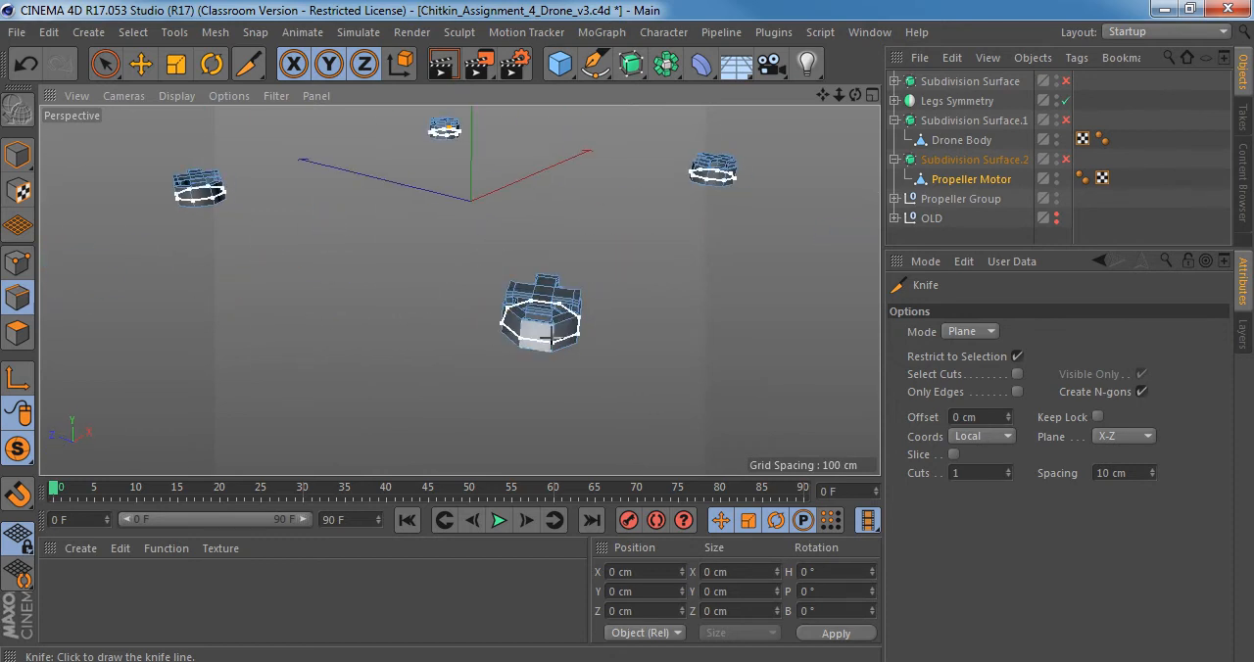
Compare the propeller motor with smoothing on and off, examining its cut body and cap from several angles.
alt+right_drag(172, 193, 315, 179)
key(q)
alt+middle_drag(315, 179, 339, 285)
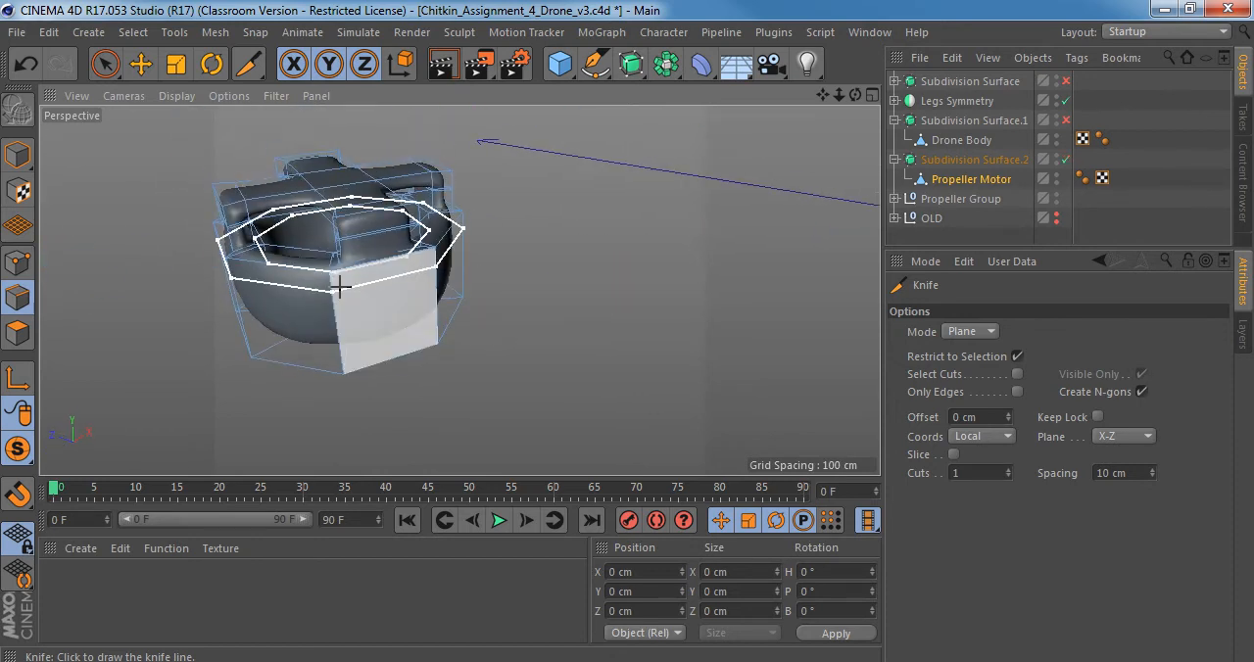
alt+right_drag(278, 262, 307, 264)
alt+drag(313, 270, 356, 291)
key(q)
alt+right_drag(477, 333, 288, 343)
alt+middle_drag(564, 344, 360, 312)
alt+right_drag(523, 356, 598, 347)
Select all connected polygons of the front motor, starting from one of its outer side faces.
click(20, 265)
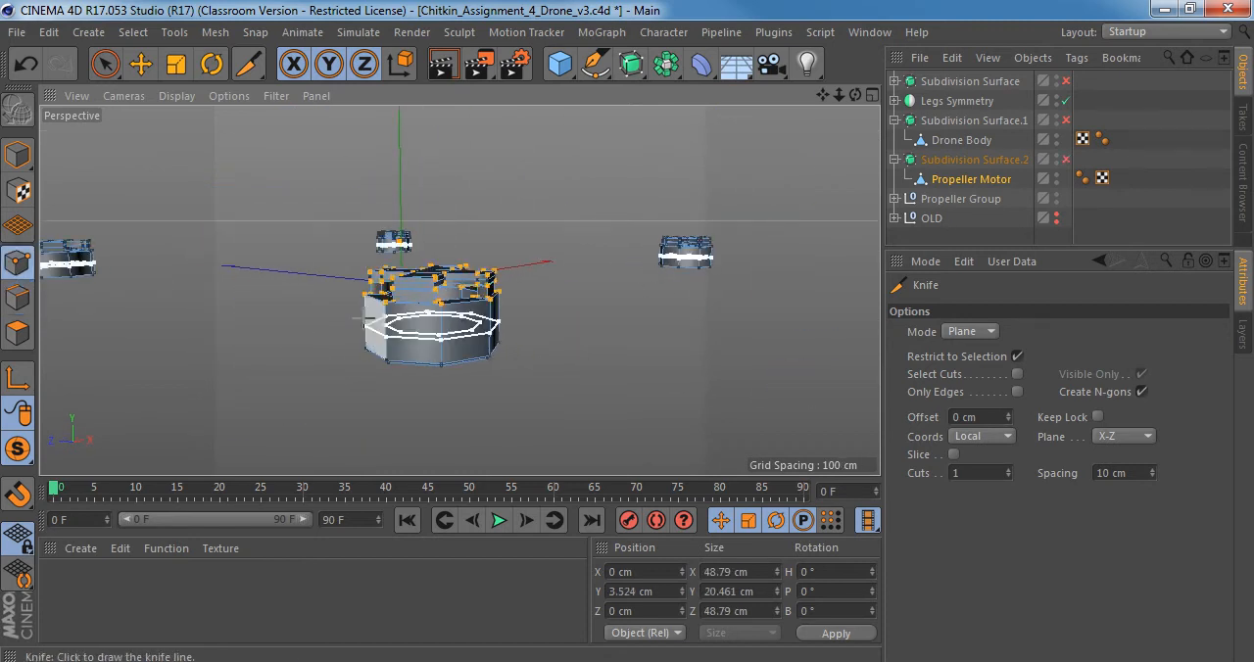
alt+drag(366, 335, 413, 405)
click(8, 155)
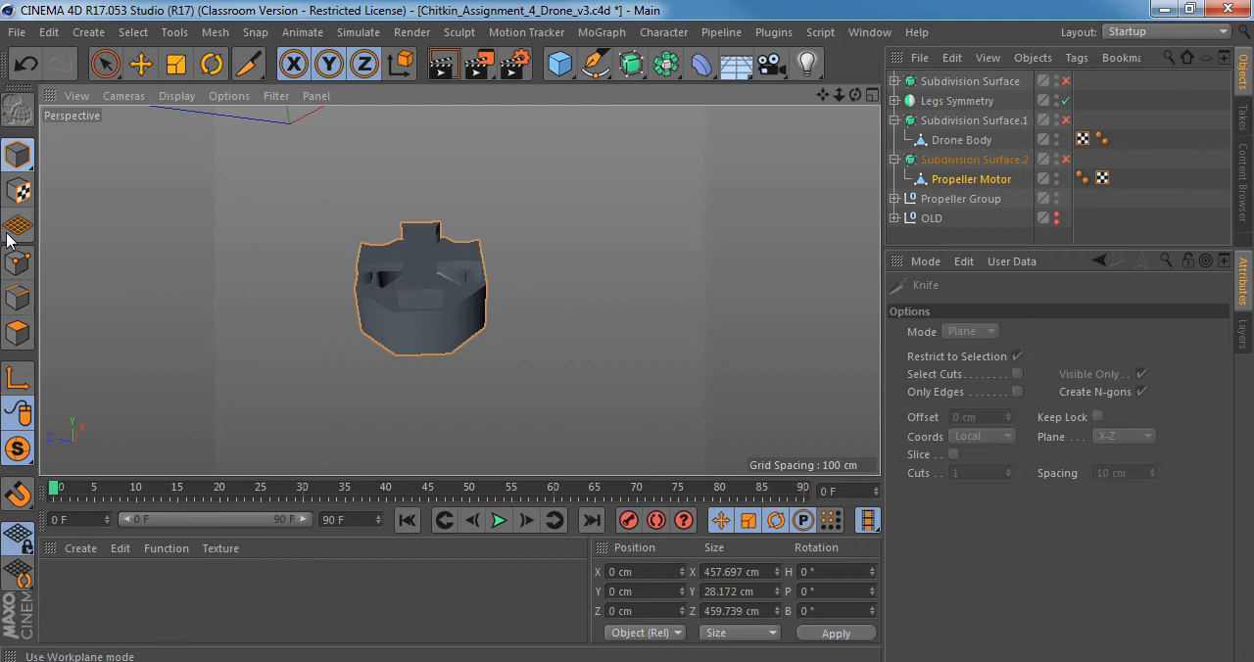
click(17, 334)
key(space)
click(437, 345)
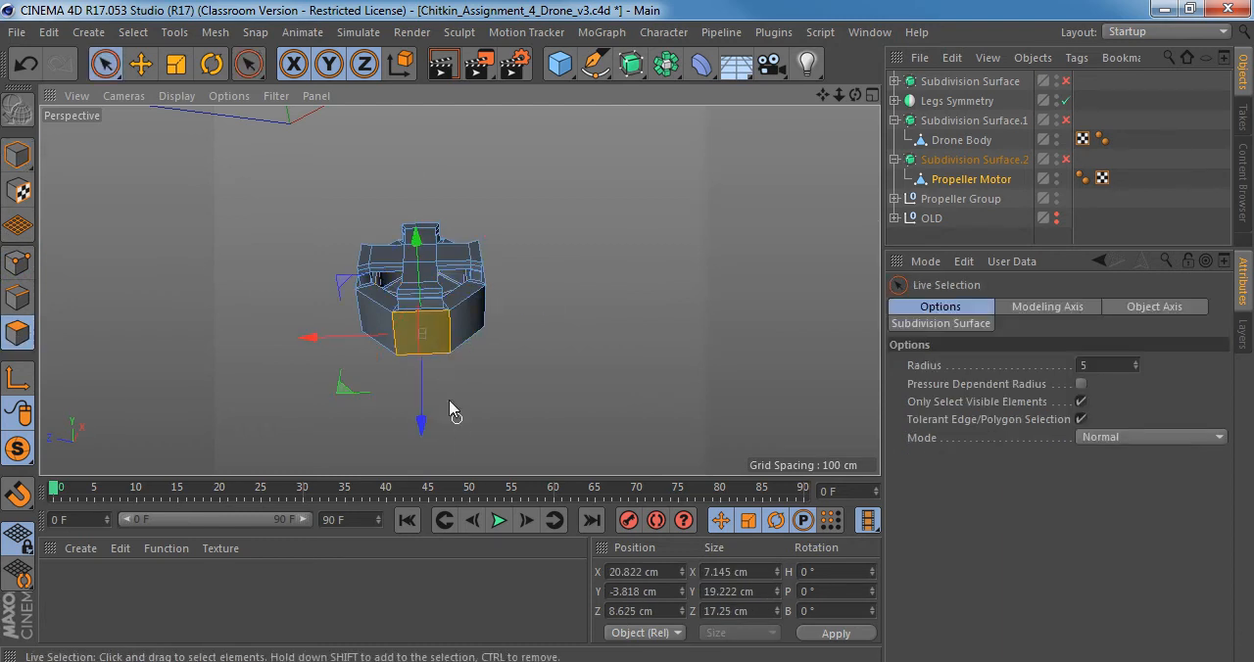
alt+drag(451, 414, 438, 310)
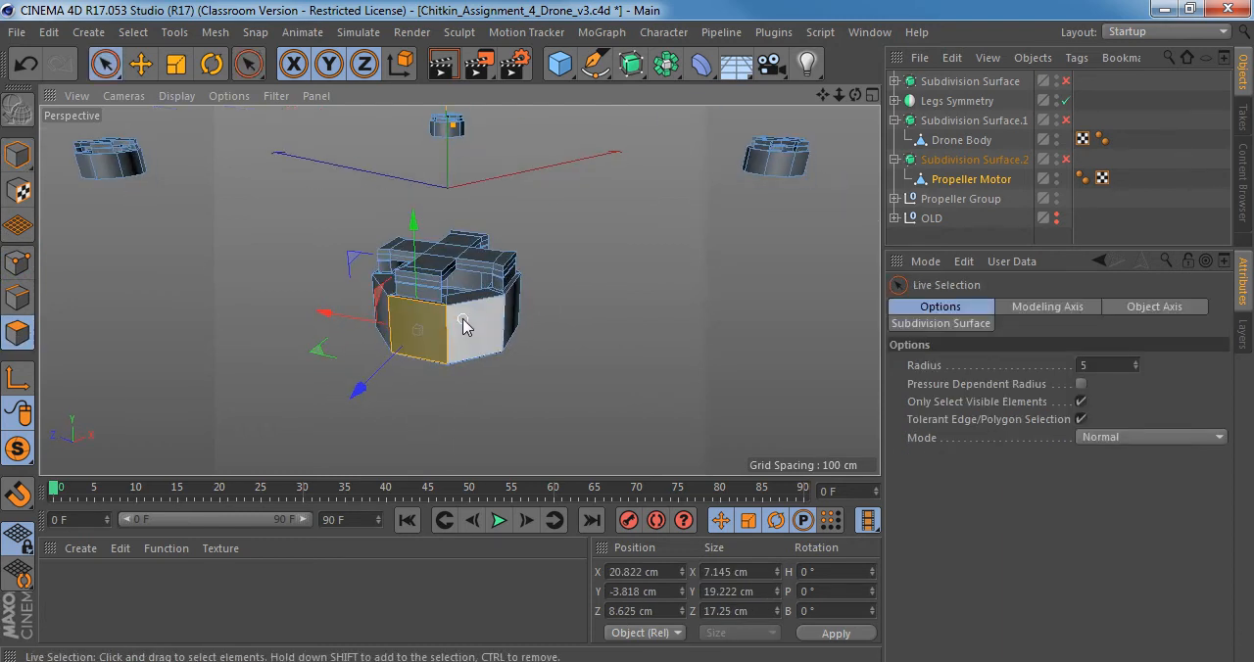
key(u)
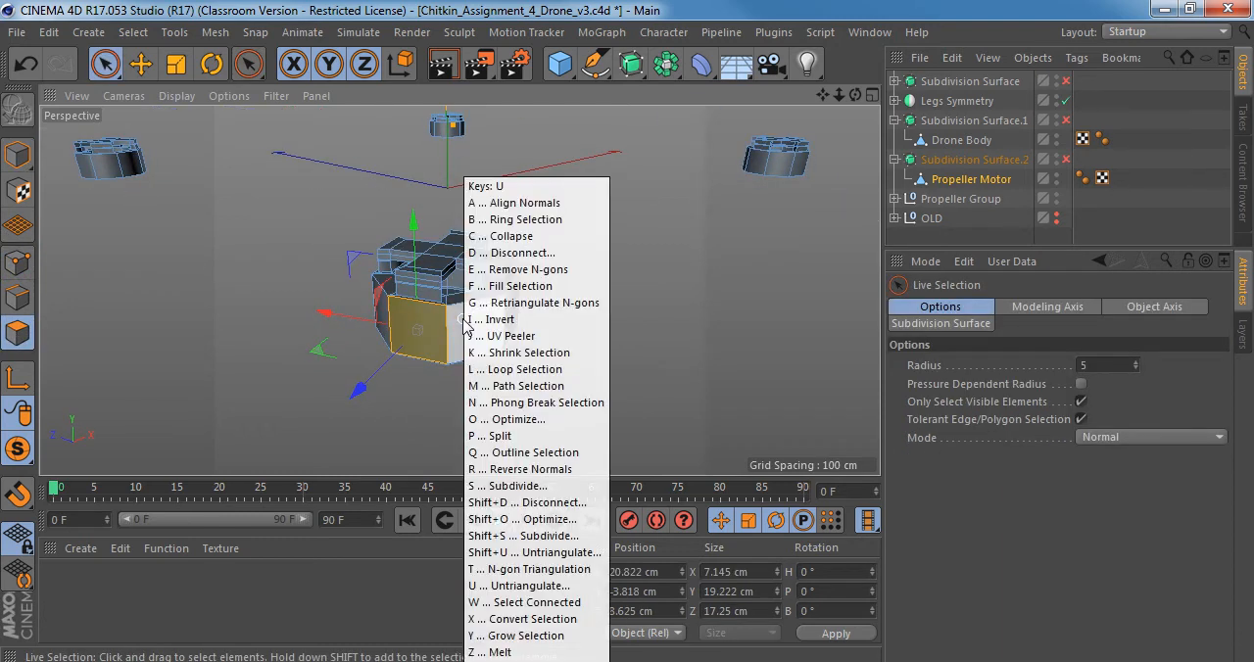
key(i)
alt+drag(463, 325, 474, 245)
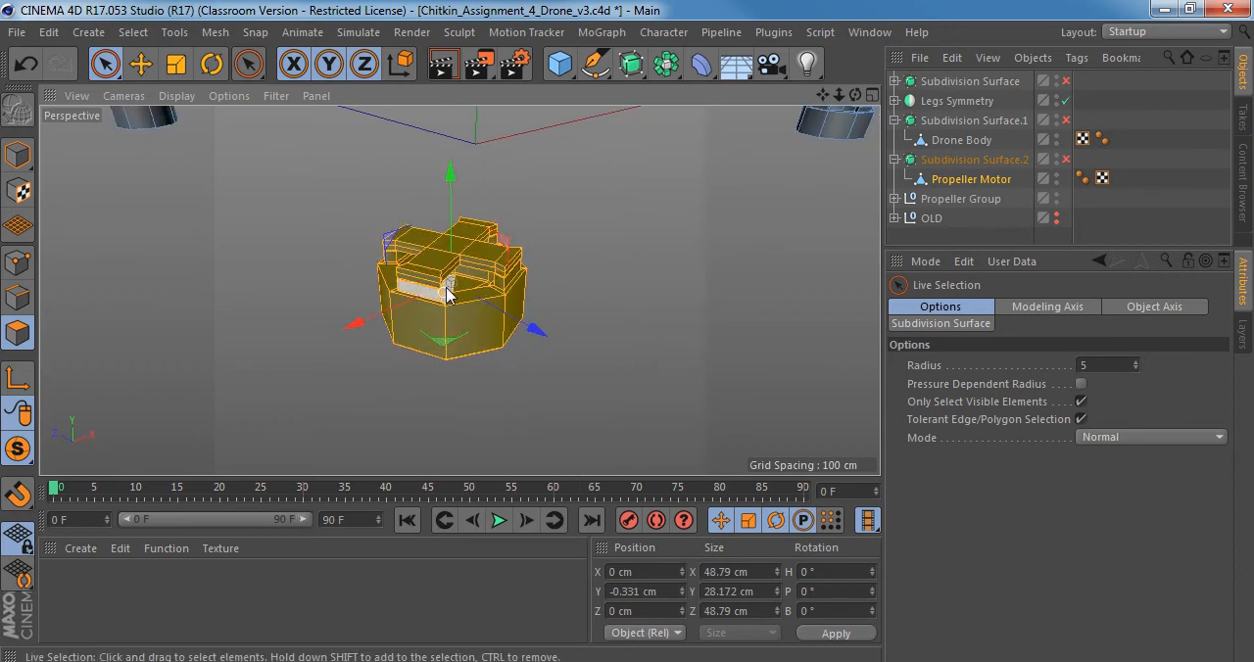
Split the front motor's selected polygons into a separate object and select that new object for whole-model editing.
alt+drag(429, 292, 451, 285)
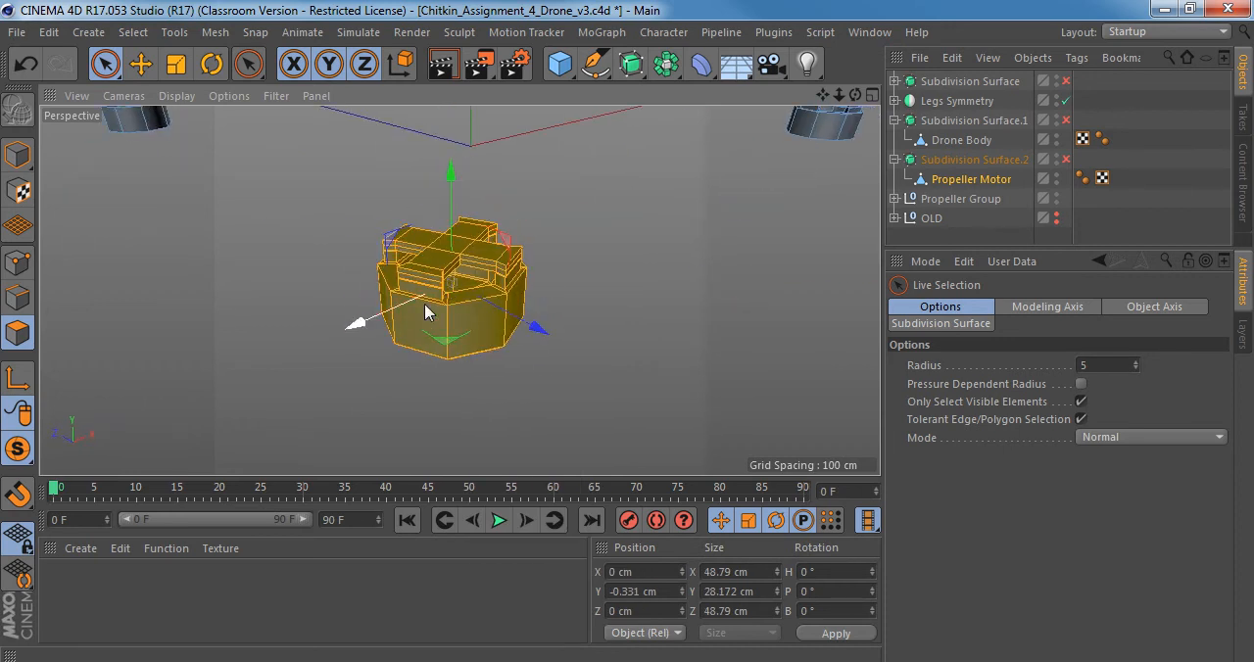
key(u)
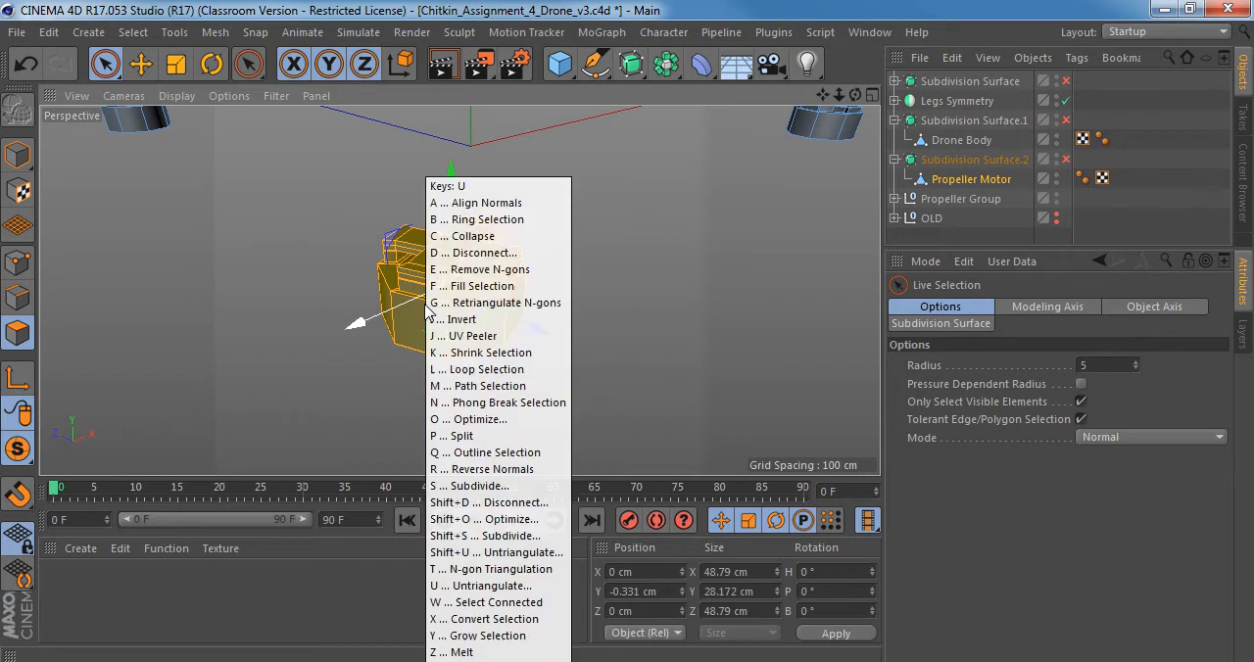
key(p)
click(971, 198)
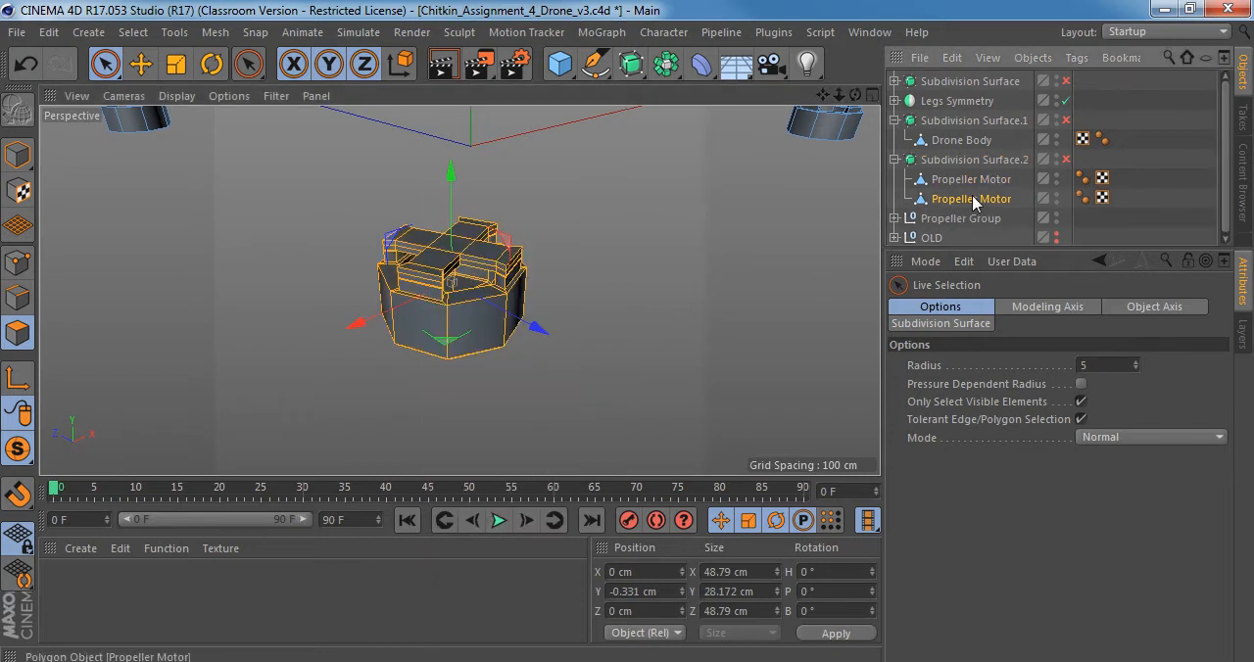
click(17, 155)
Try moving the split-off motor about 61 cm along its Z axis, check it against the original, and undo the move.
key(e)
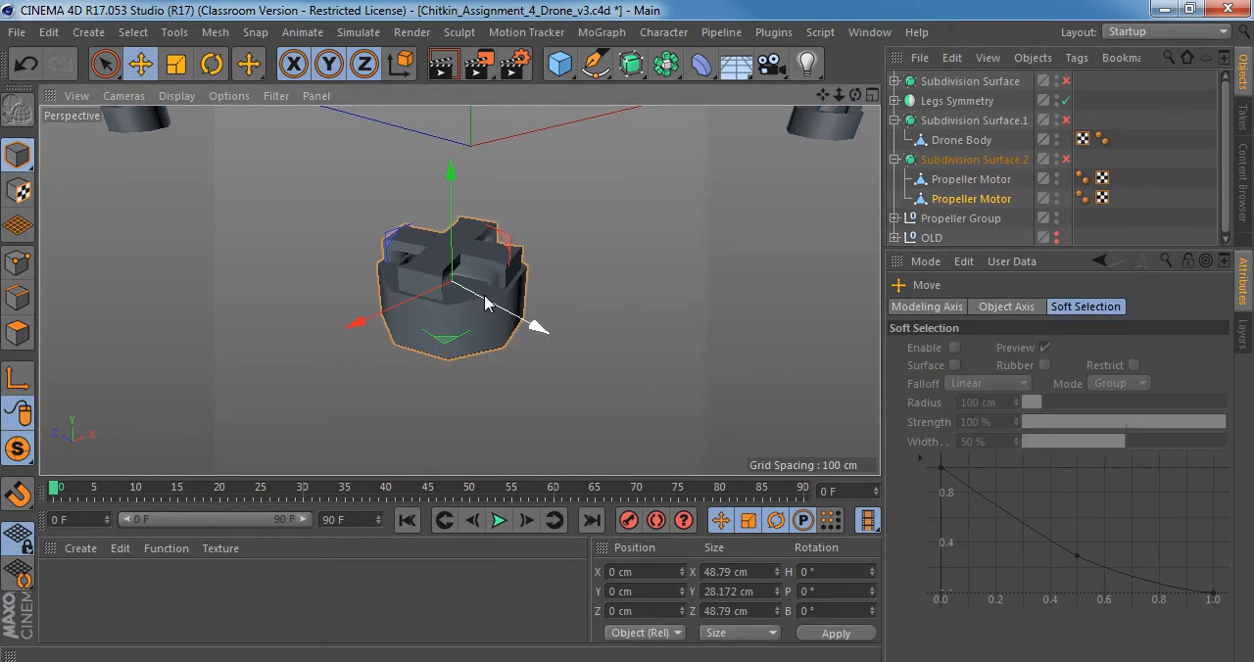
drag(534, 329, 751, 406)
scroll(641, 353, down, 3)
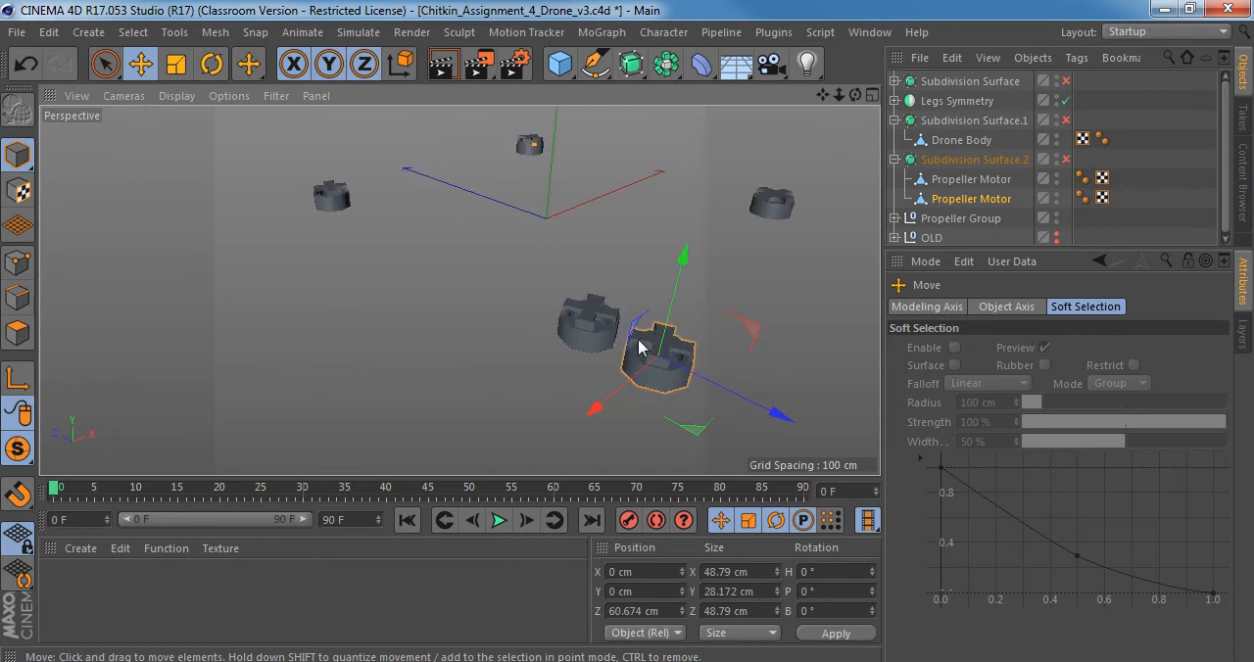
scroll(527, 335, up, 3)
alt+middle_drag(579, 330, 496, 330)
alt+drag(496, 330, 478, 299)
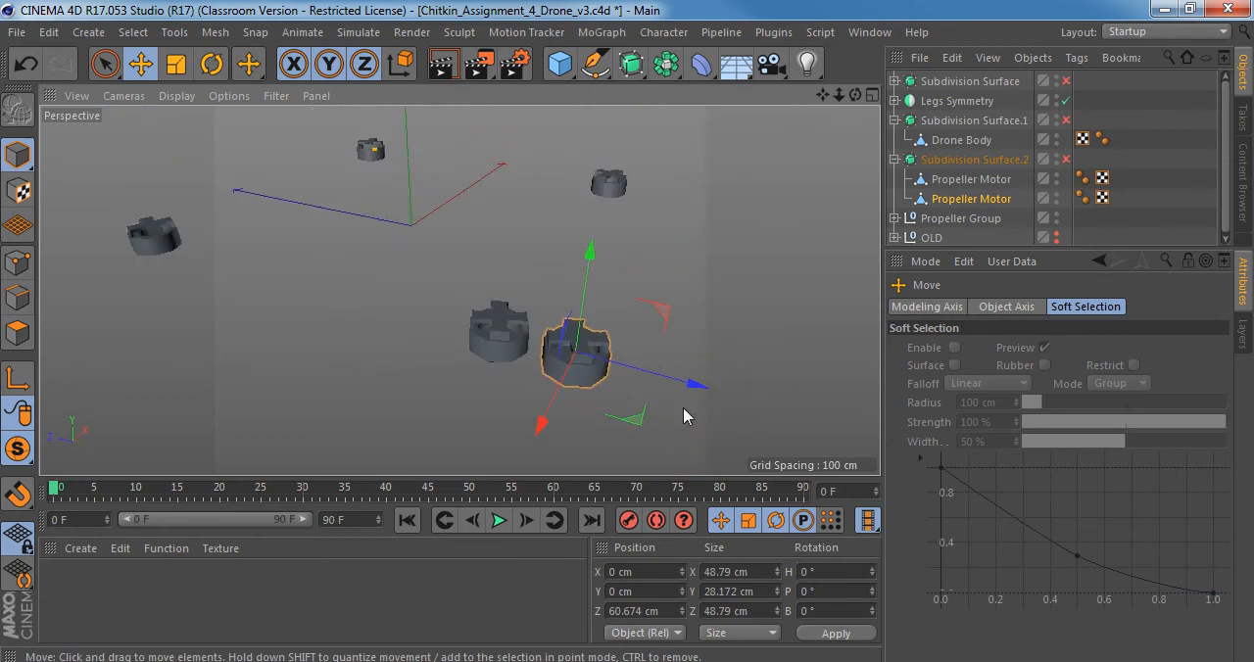
drag(707, 385, 779, 389)
key(ctrl+z)
key(ctrl+z)
Rename the split-off motor Propeller Motor Split and move it into the Propeller Group.
click(950, 202)
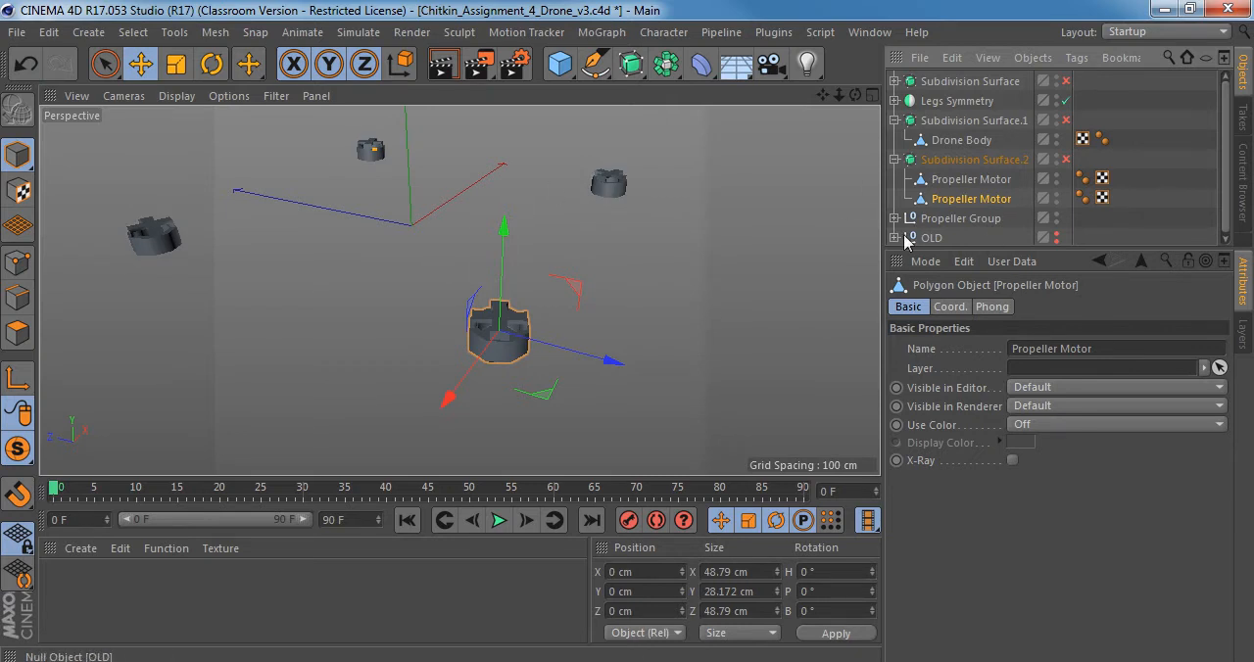
double_click(967, 199)
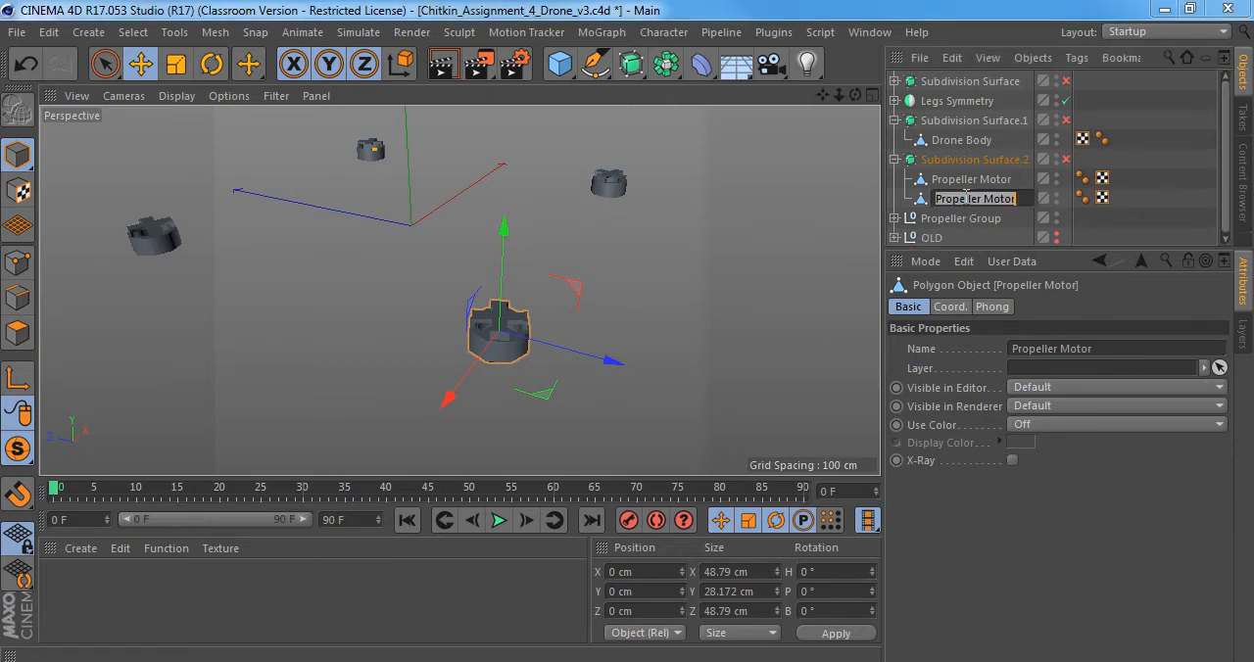
click(1025, 197)
text(Split)
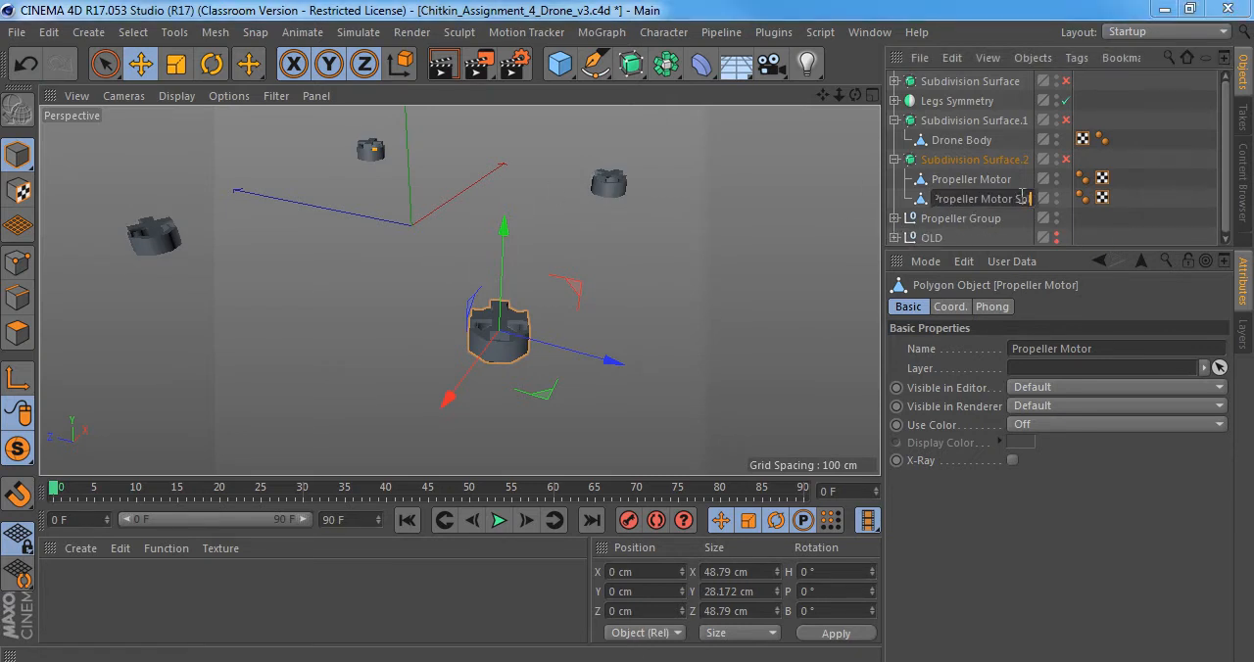
key(Return)
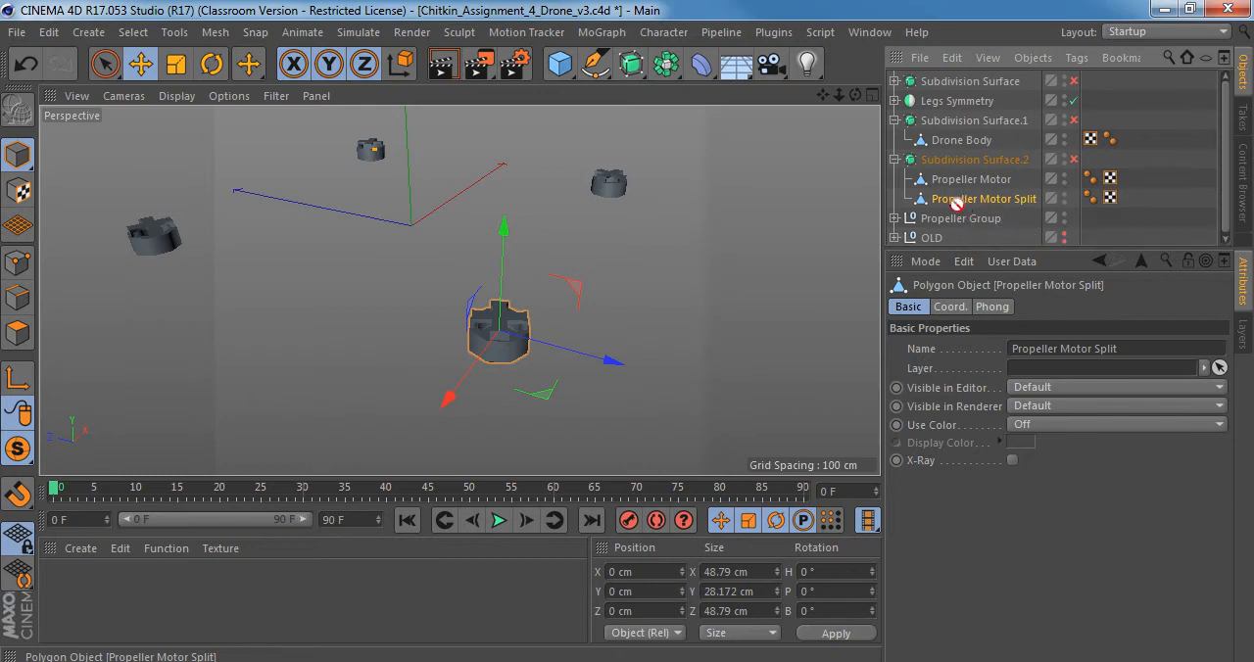
drag(956, 204, 958, 220)
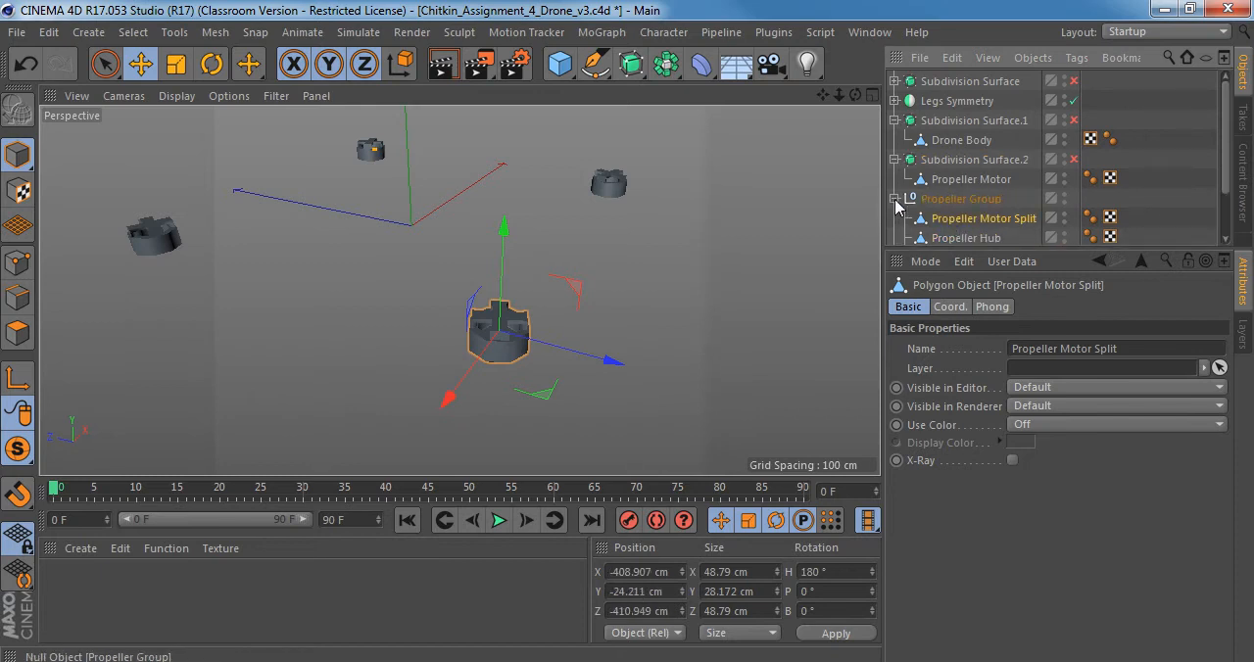
click(895, 199)
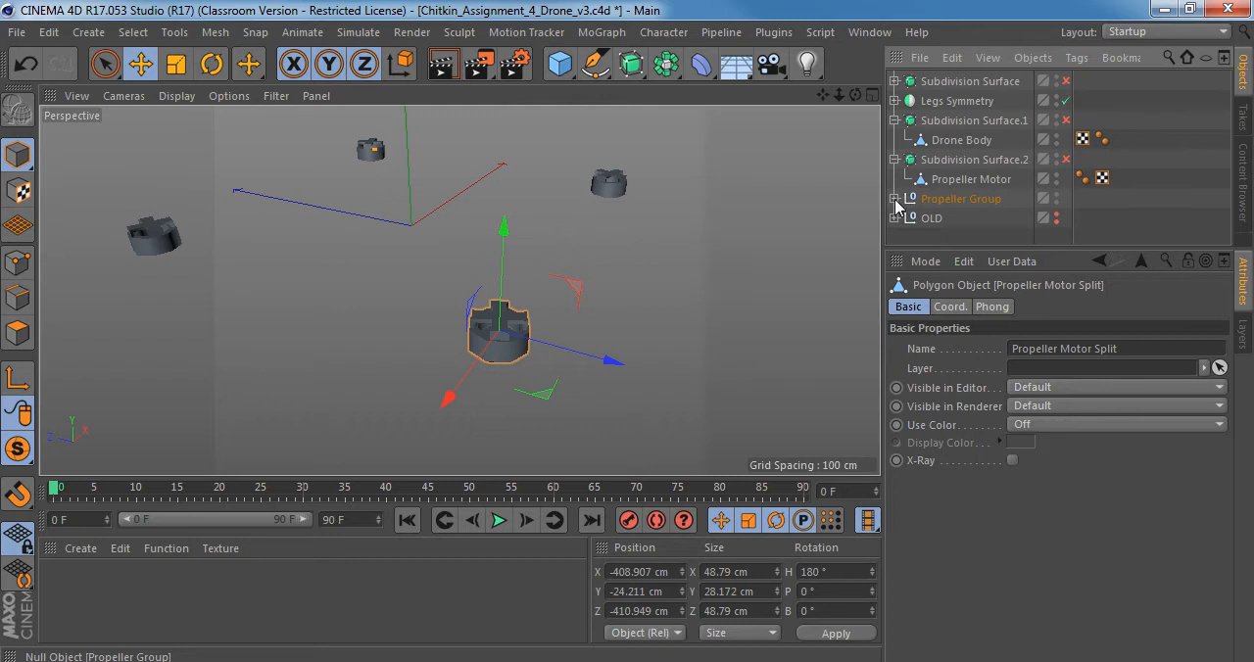
Turn smoothing on for the original Propeller Motor and switch viewport solo off to show the whole drone.
click(960, 185)
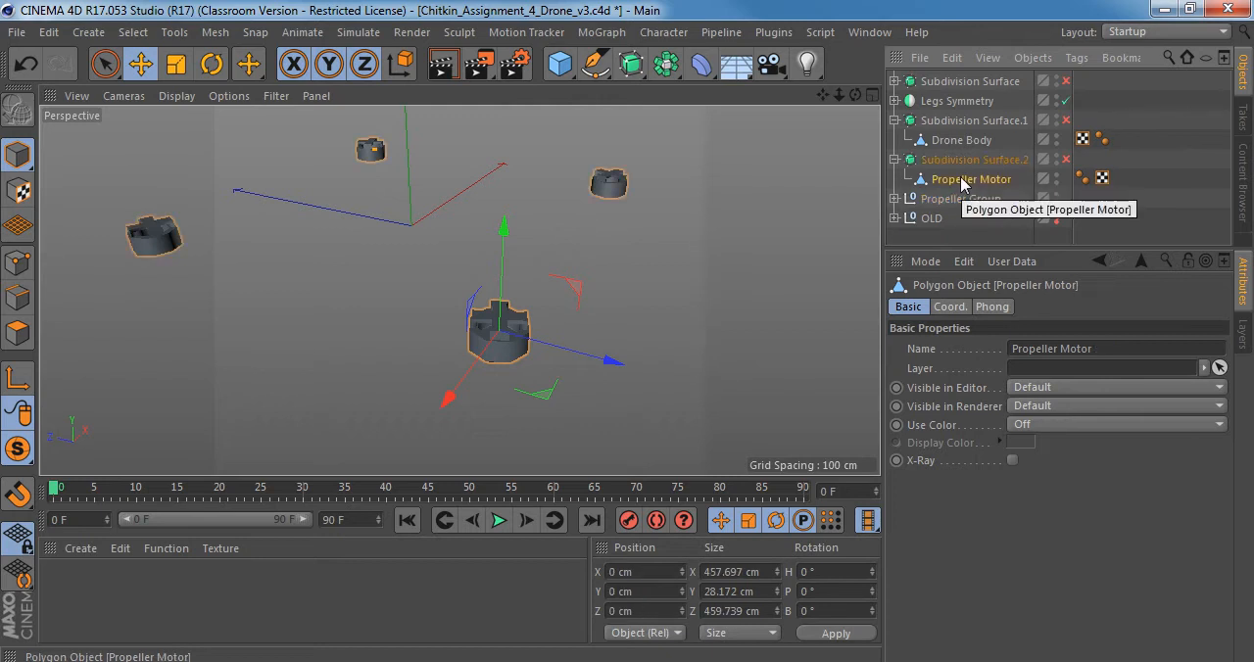
key(q)
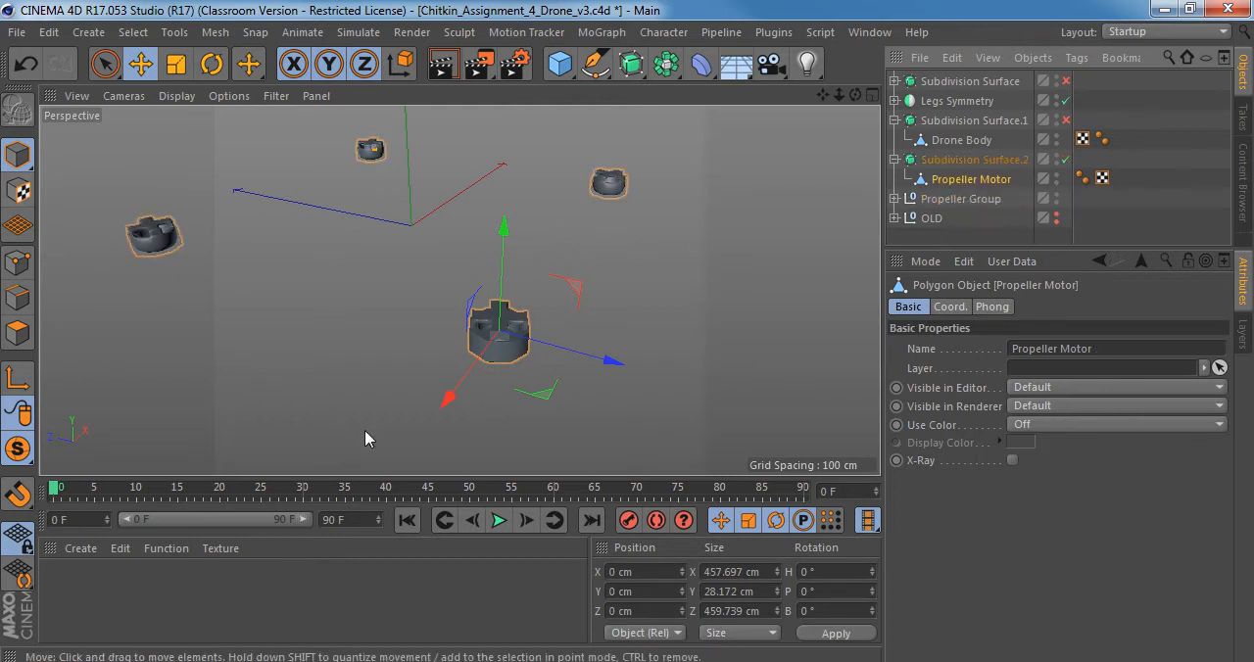
drag(19, 450, 145, 477)
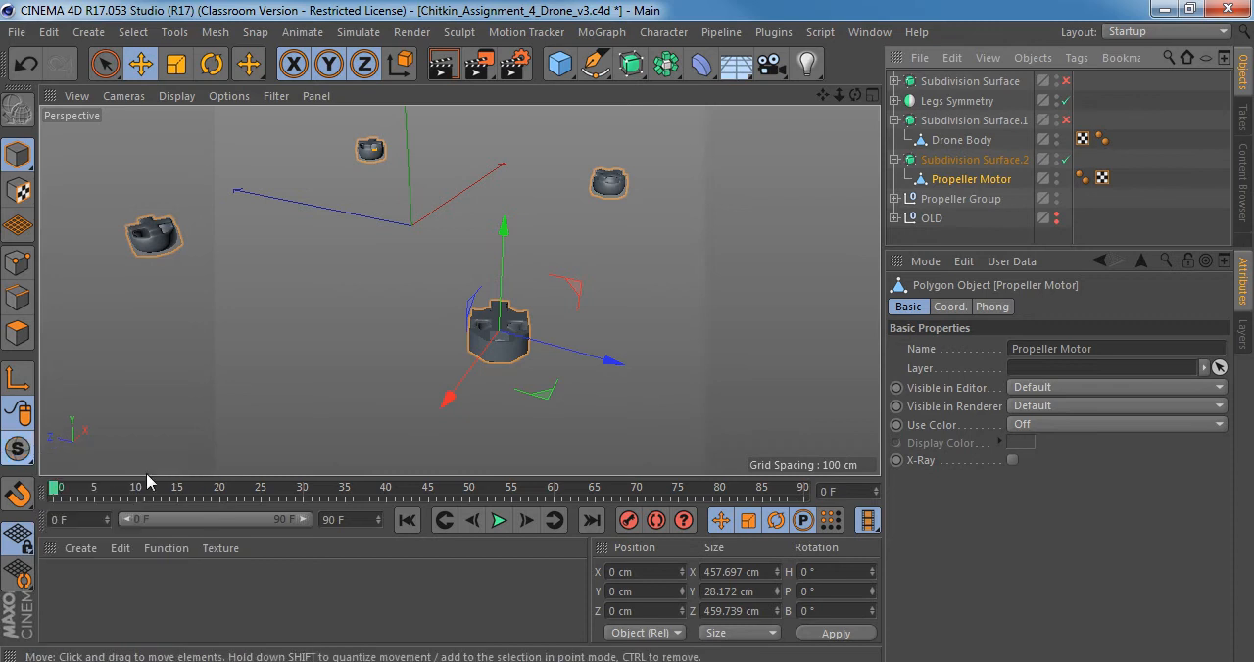
mouse_move(526, 314)
alt+right_down()
mouse_move(488, 318)
mouse_move(549, 314)
alt+right_up()
alt+drag(550, 315, 495, 270)
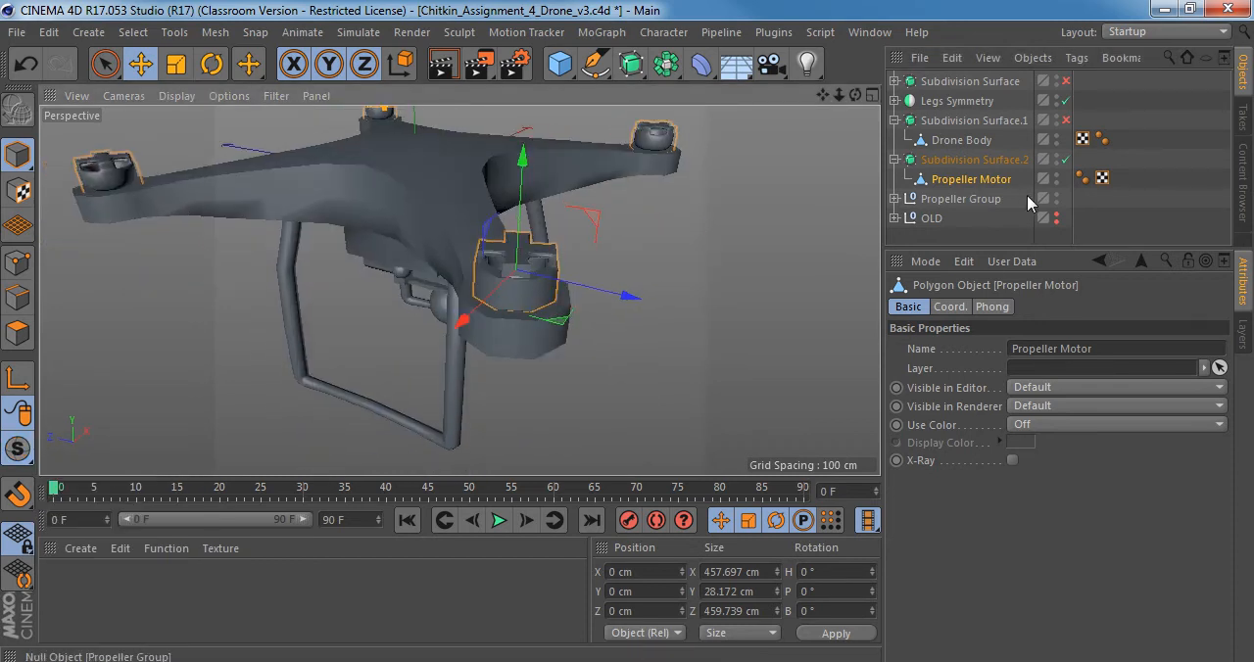
Expand the Propeller Group and enlarge the object list to show more of the hierarchy.
click(895, 199)
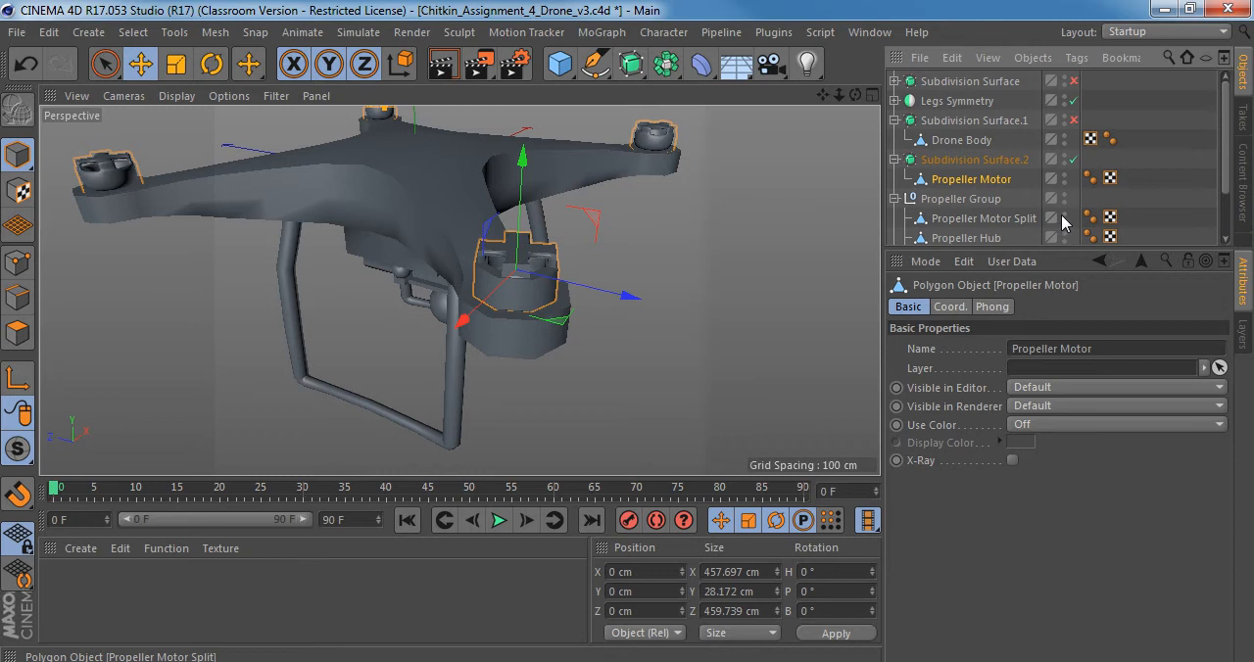
alt+drag(414, 205, 534, 234)
drag(1033, 251, 1034, 379)
Expand the Subdivision Surface holding the camera parts and select Mounting Plate Upper beneath the drone body.
alt+drag(479, 227, 286, 201)
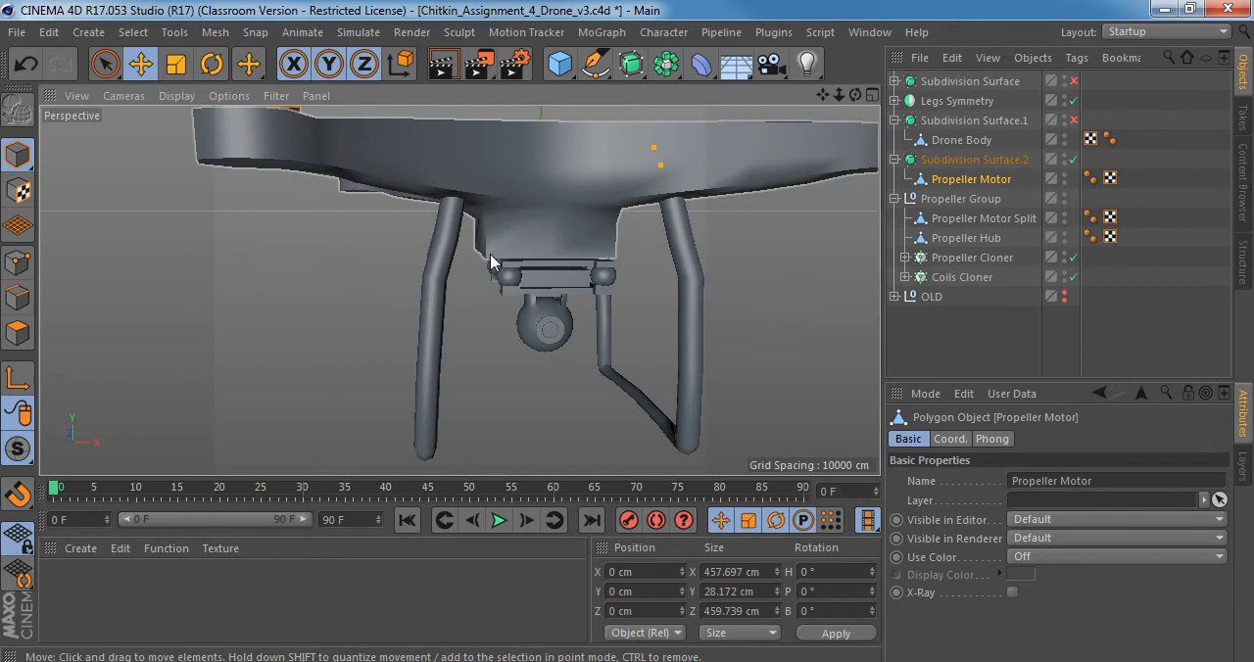
alt+drag(490, 256, 447, 281)
alt+right_drag(450, 264, 487, 272)
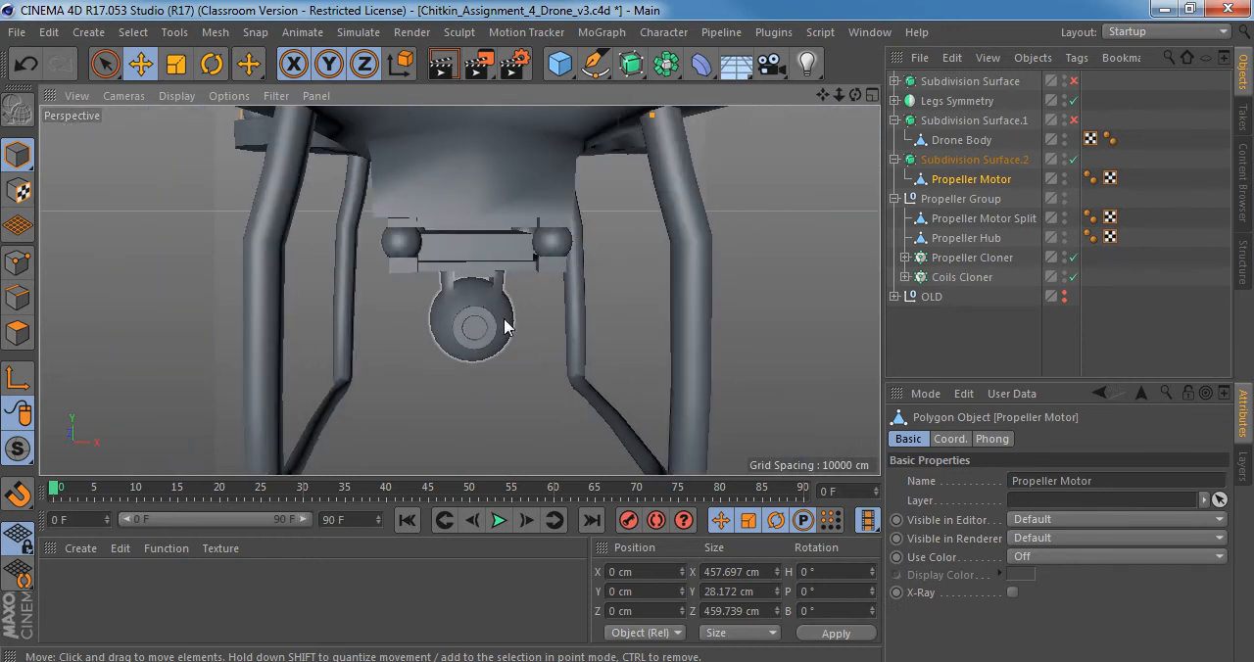
click(956, 84)
click(895, 81)
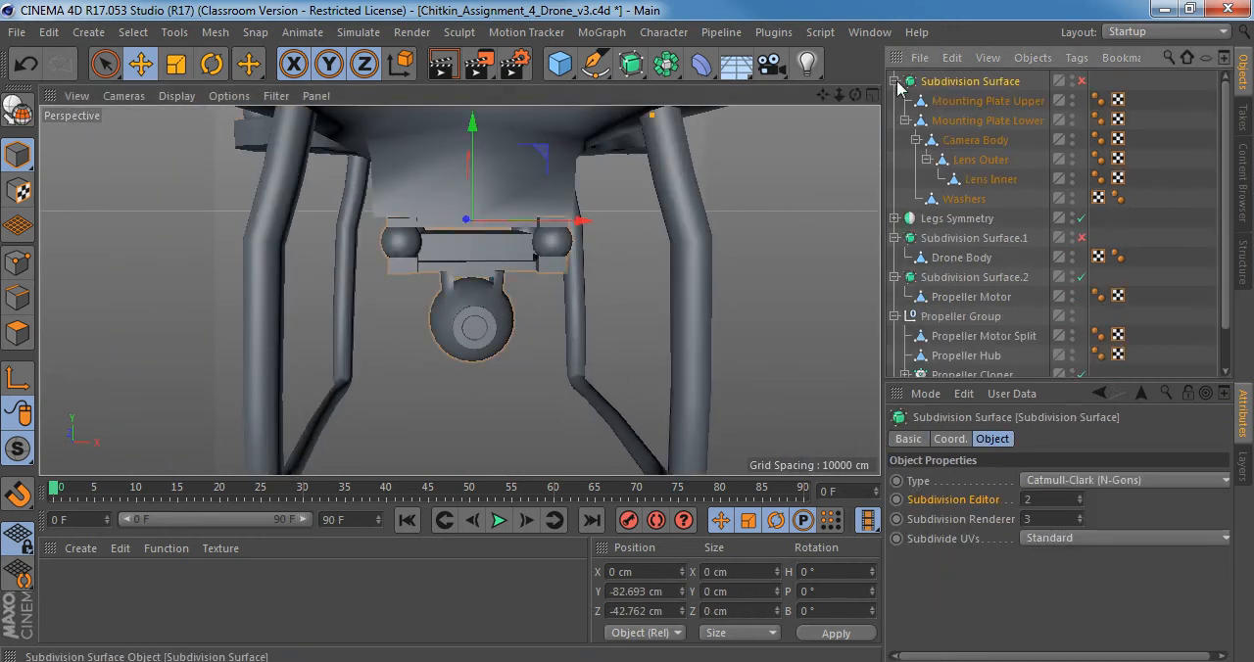
click(975, 101)
scroll(485, 284, up, 5)
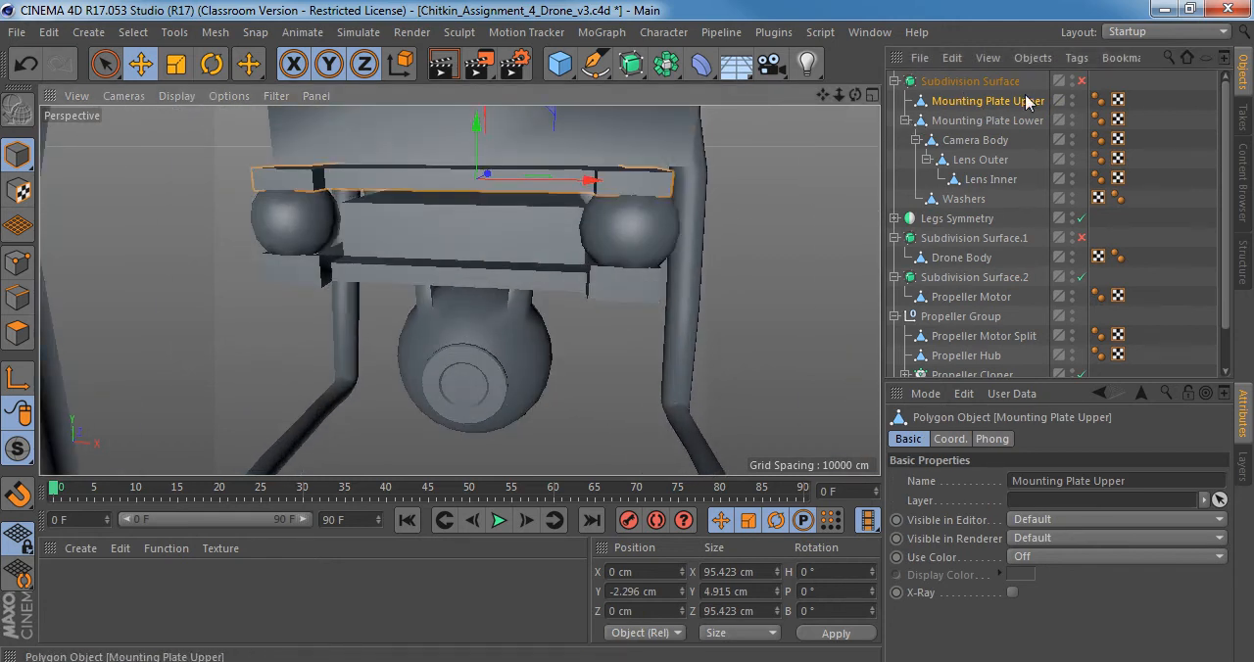
Turn on smoothing for the Subdivision Surface holding the mounting plates and camera parts.
click(979, 85)
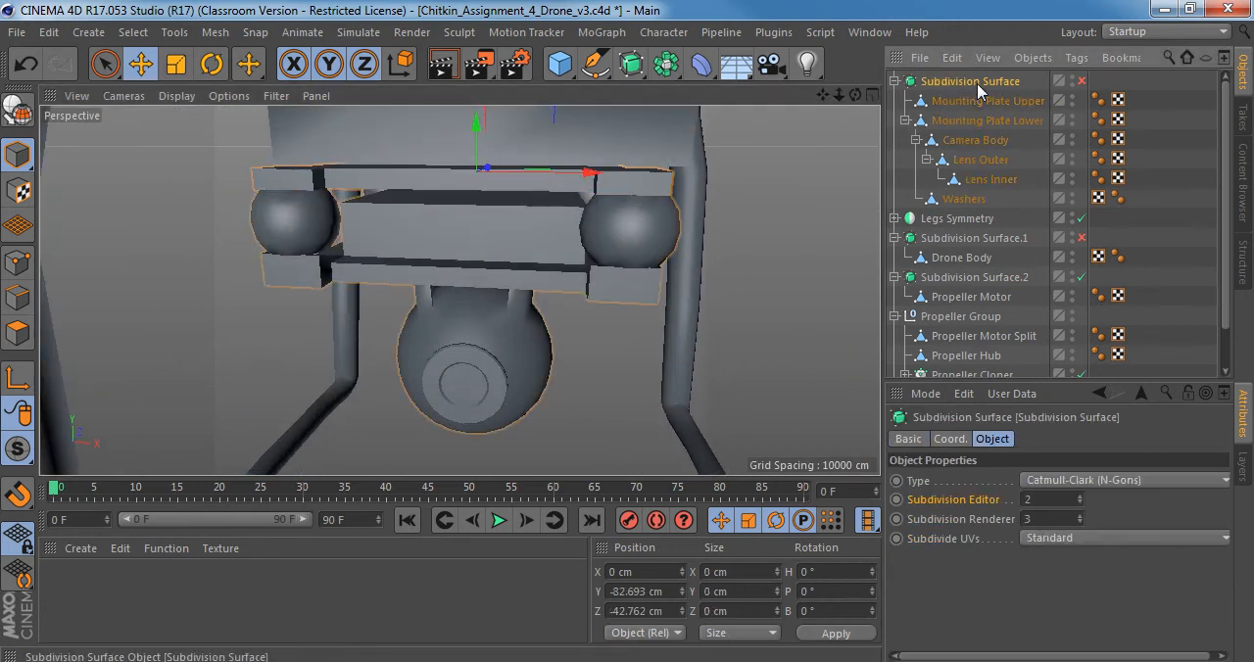
key(q)
alt+middle_drag(419, 234, 461, 295)
alt+drag(474, 254, 467, 303)
Collapse Mounting Plate Lower's children and compare the upper mounting plate's shape with smoothing on and off.
click(906, 122)
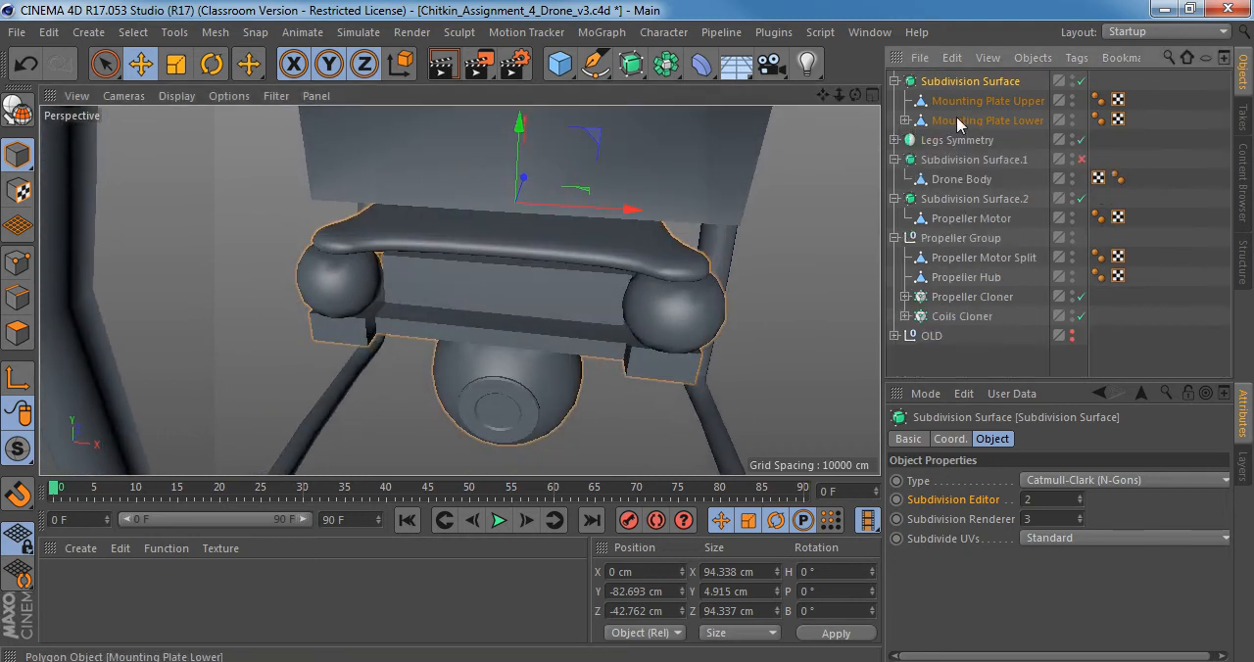
click(953, 121)
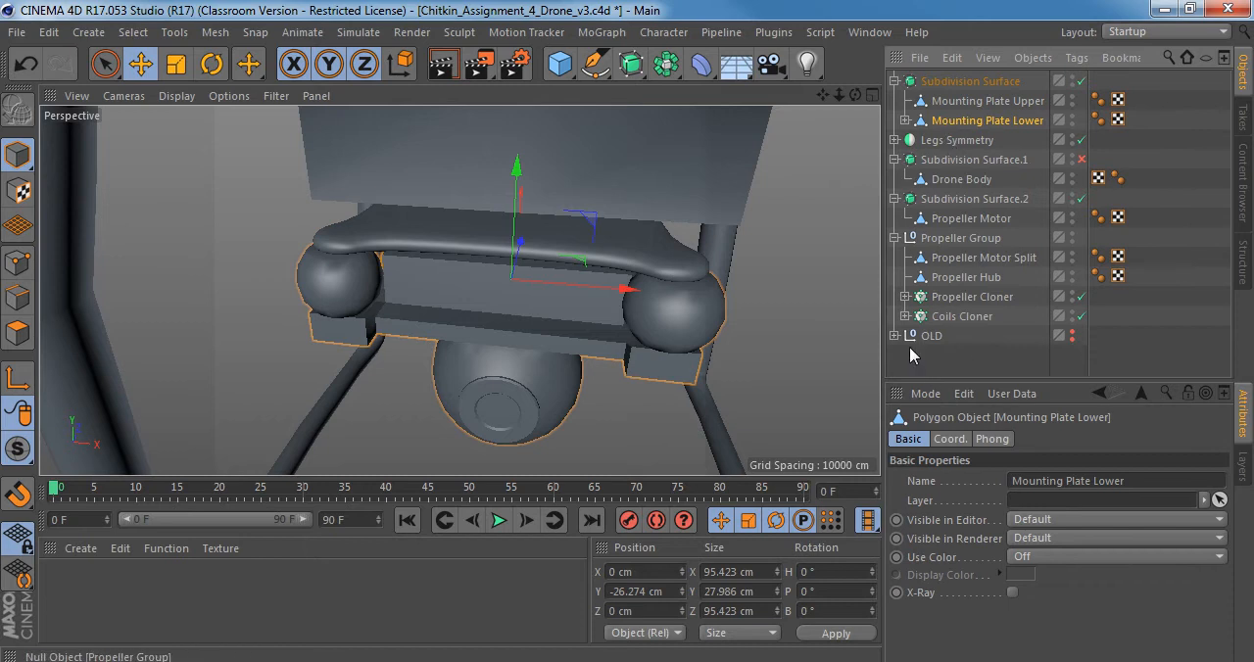
drag(923, 354, 991, 147)
click(980, 122)
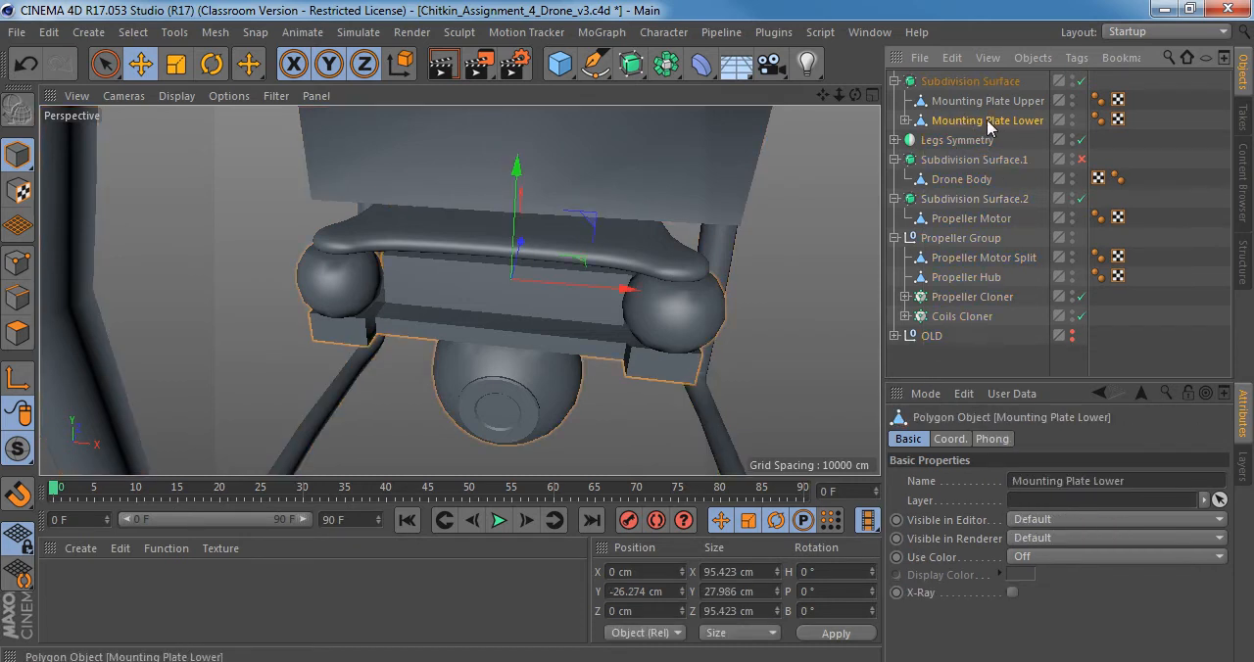
click(987, 101)
scroll(542, 216, up, 3)
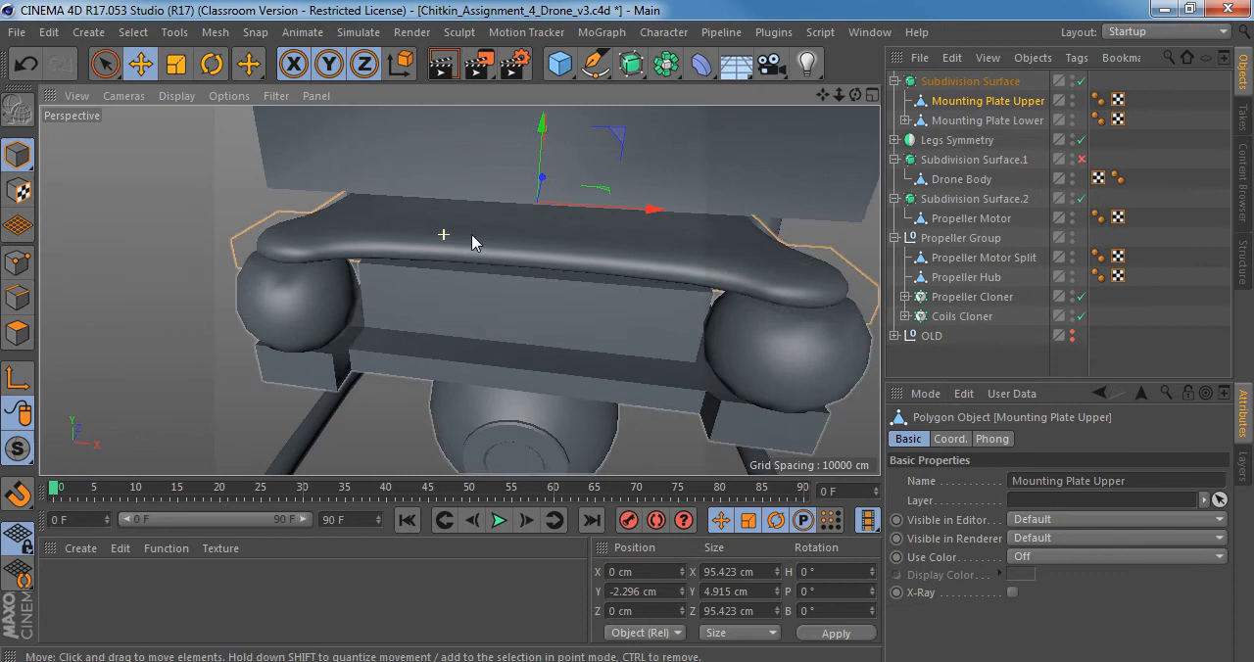
click(999, 86)
alt+drag(602, 261, 471, 267)
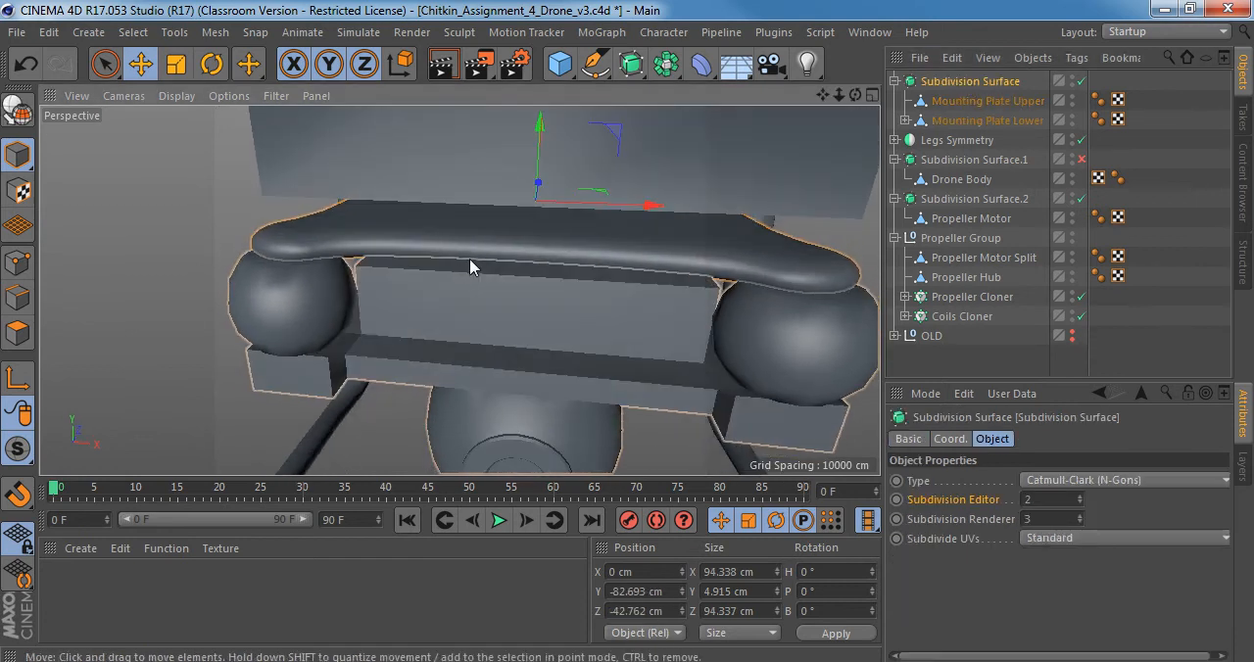
key(q)
Turn off smoothing for the camera parts' Subdivision Surface and inspect Mounting Plate Upper's unsmoothed shape.
key(q)
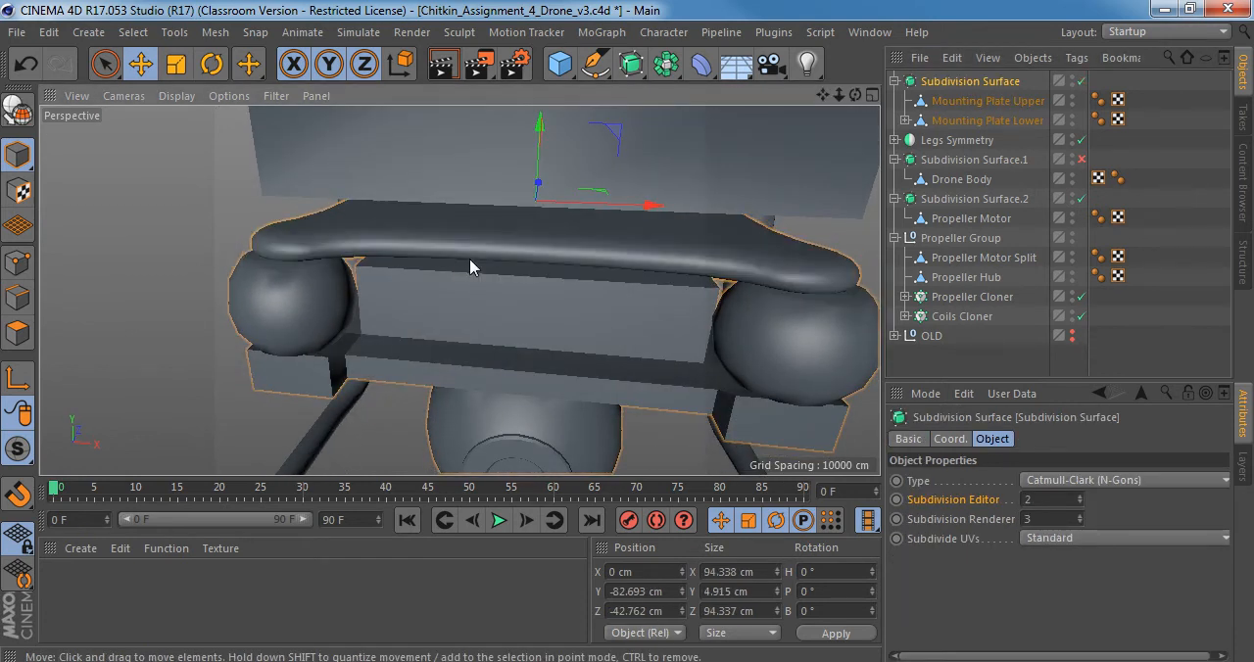
key(q)
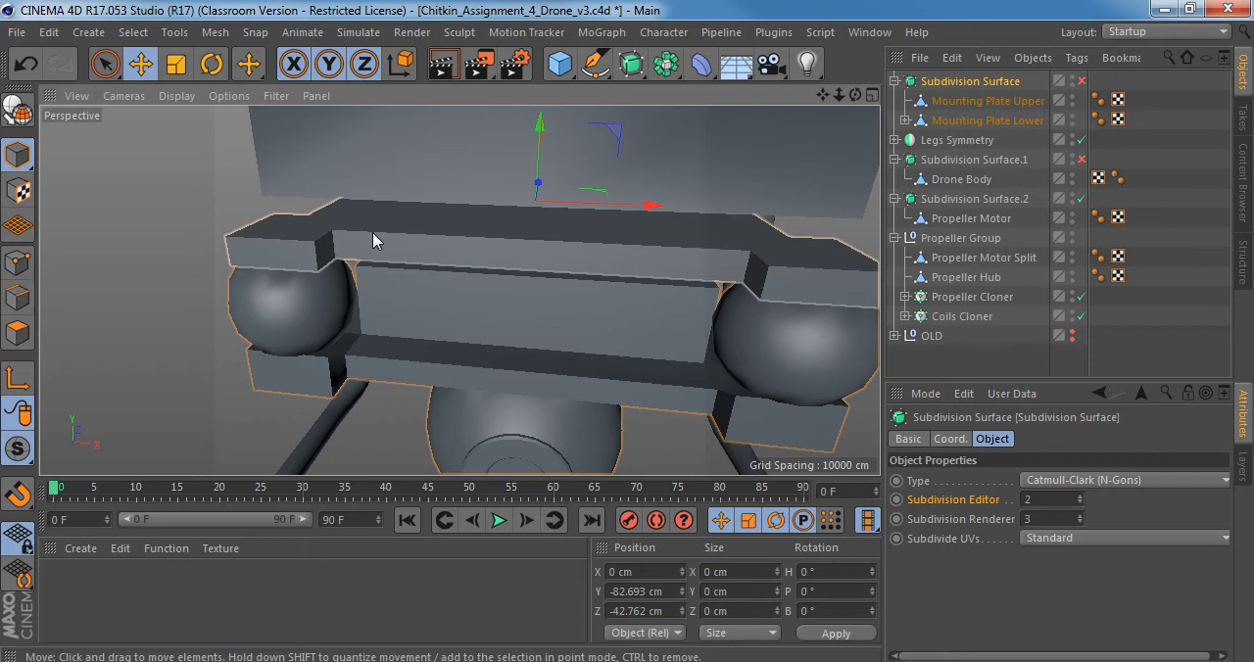
click(357, 236)
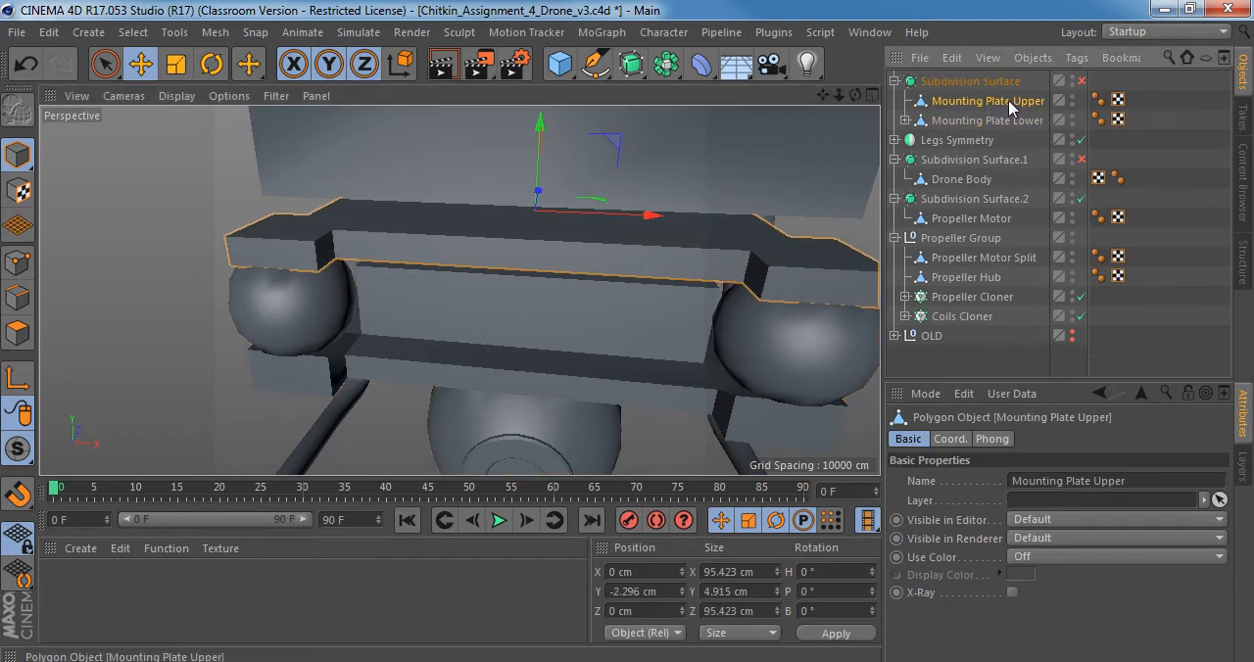
click(963, 84)
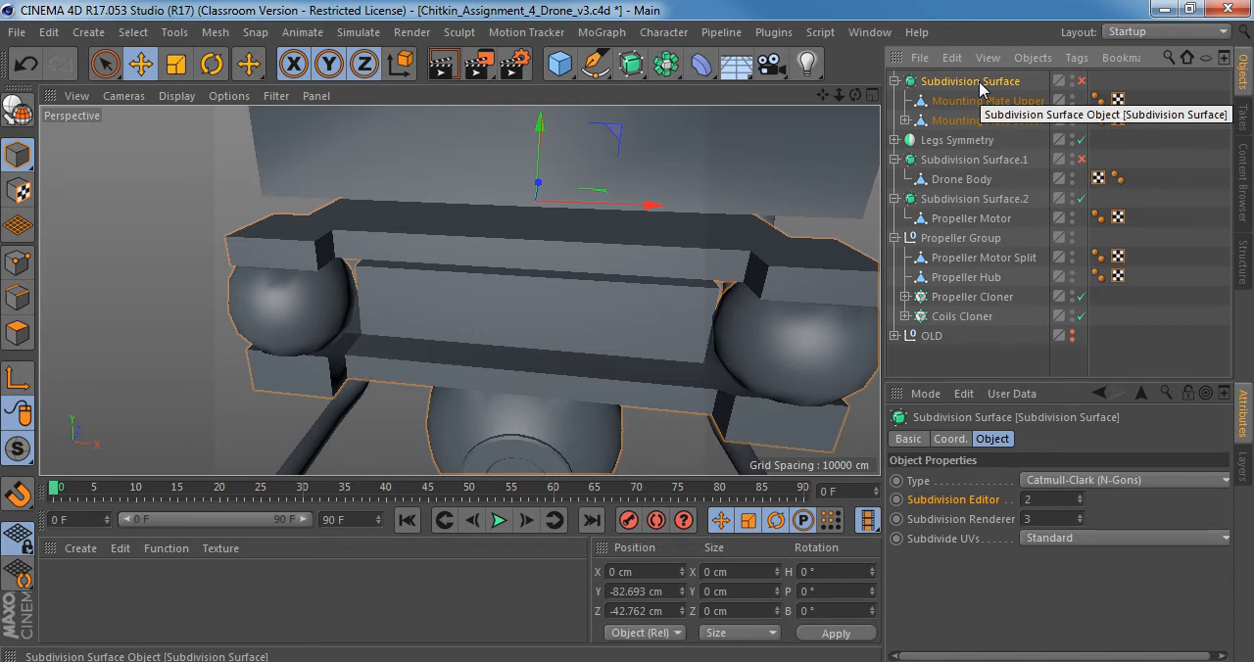
click(985, 101)
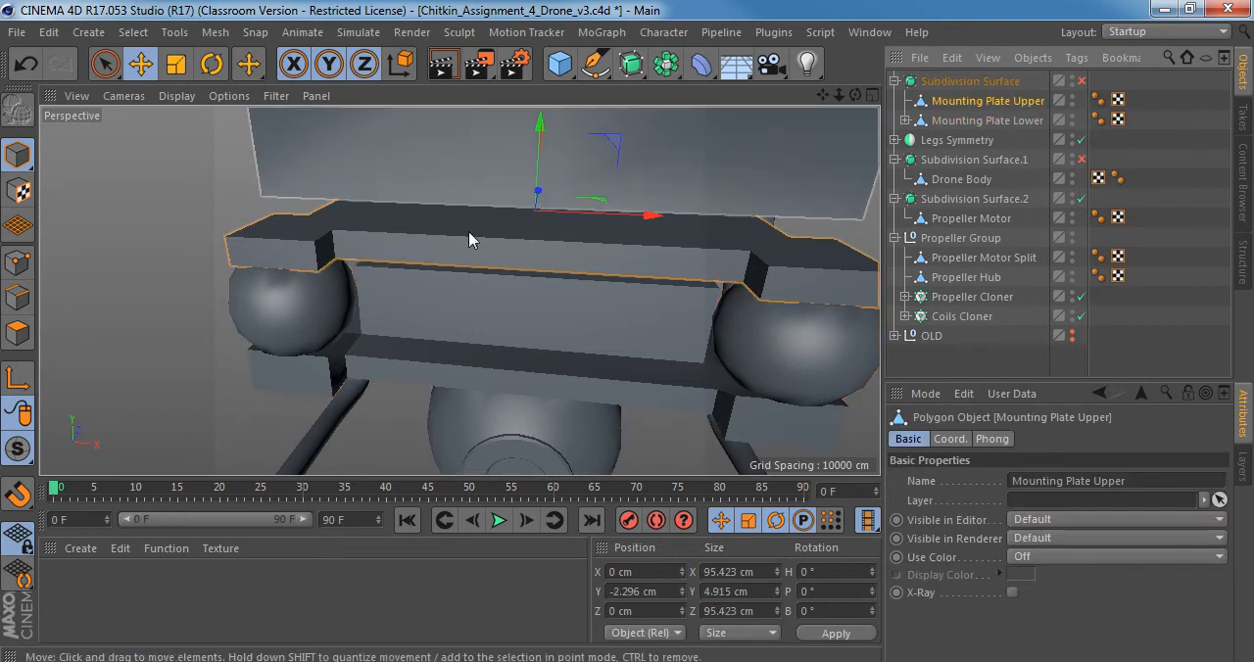
scroll(465, 245, down, 5)
alt+drag(458, 251, 518, 266)
Check Mounting Plate Lower's child parts and nest it with them under Mounting Plate Upper.
click(947, 120)
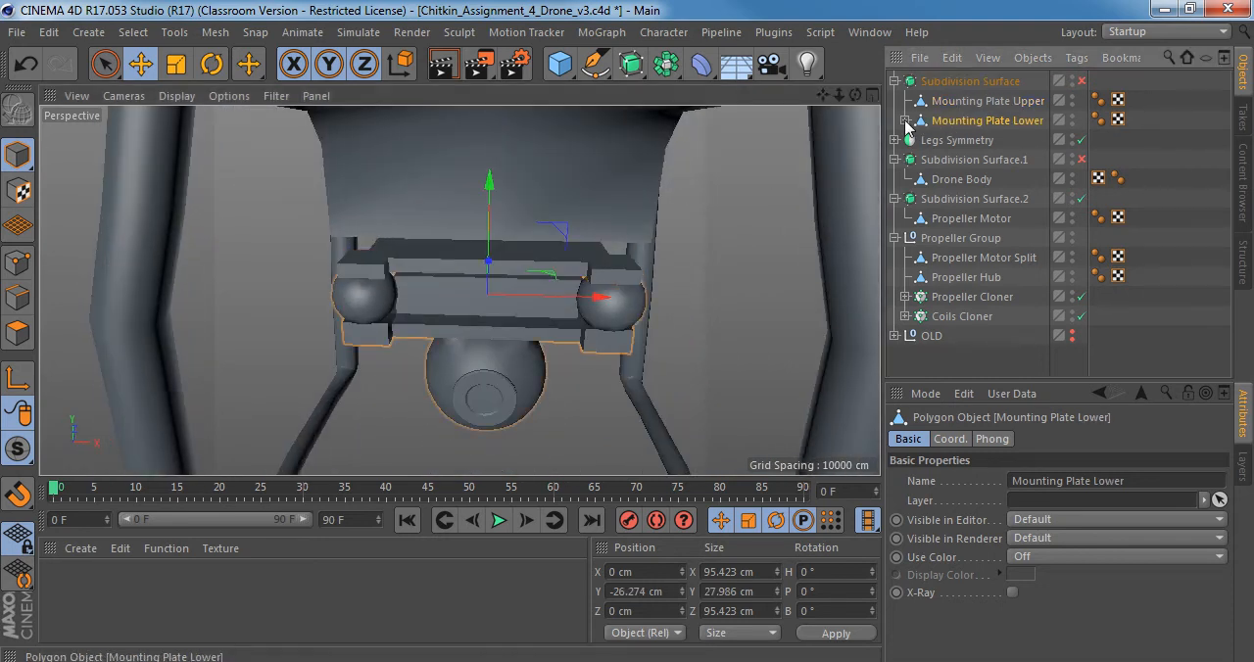
click(905, 121)
click(906, 120)
drag(940, 121, 963, 114)
click(904, 120)
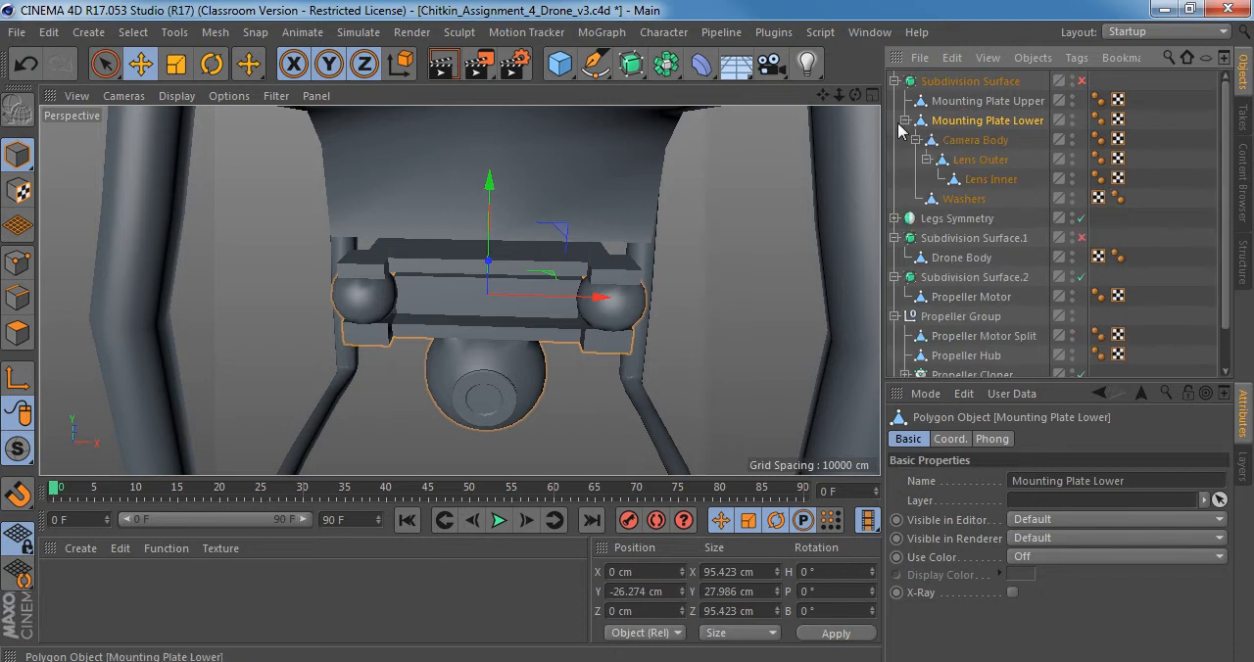
click(906, 120)
drag(958, 126, 965, 108)
click(975, 102)
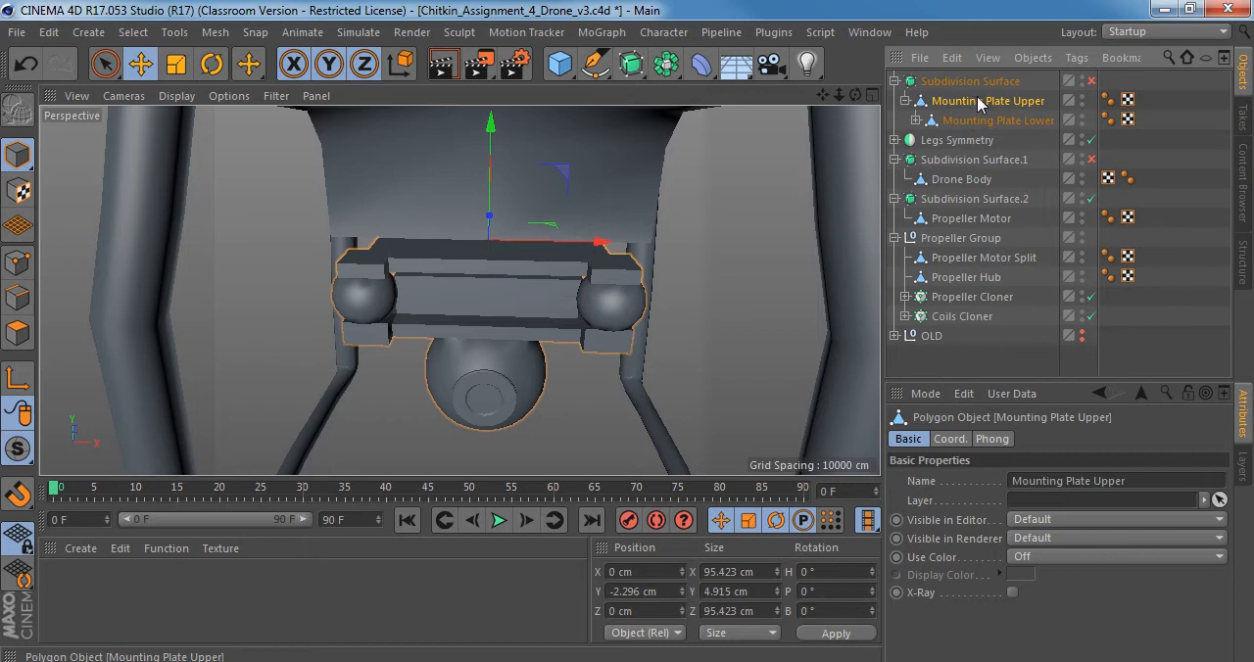
Turn on smoothing to inspect the nested plates, and take Mounting Plate Lower back out from under Mounting Plate Upper.
key(q)
alt+right_drag(554, 314, 589, 313)
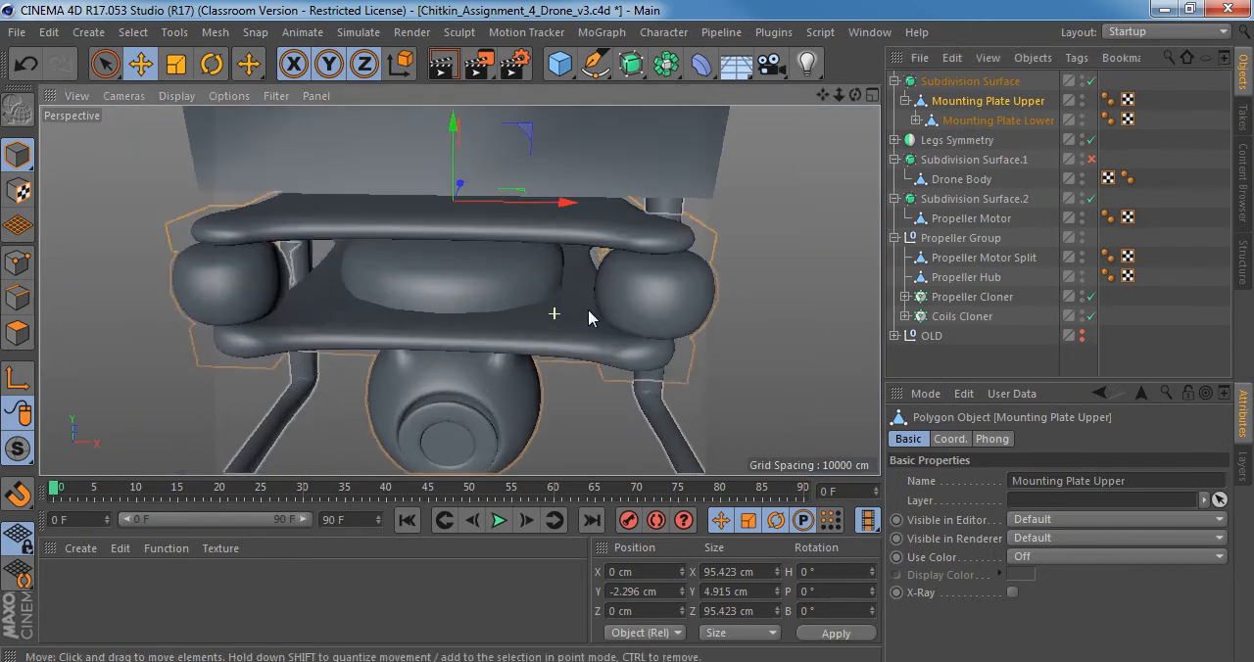
alt+drag(506, 301, 494, 267)
click(916, 119)
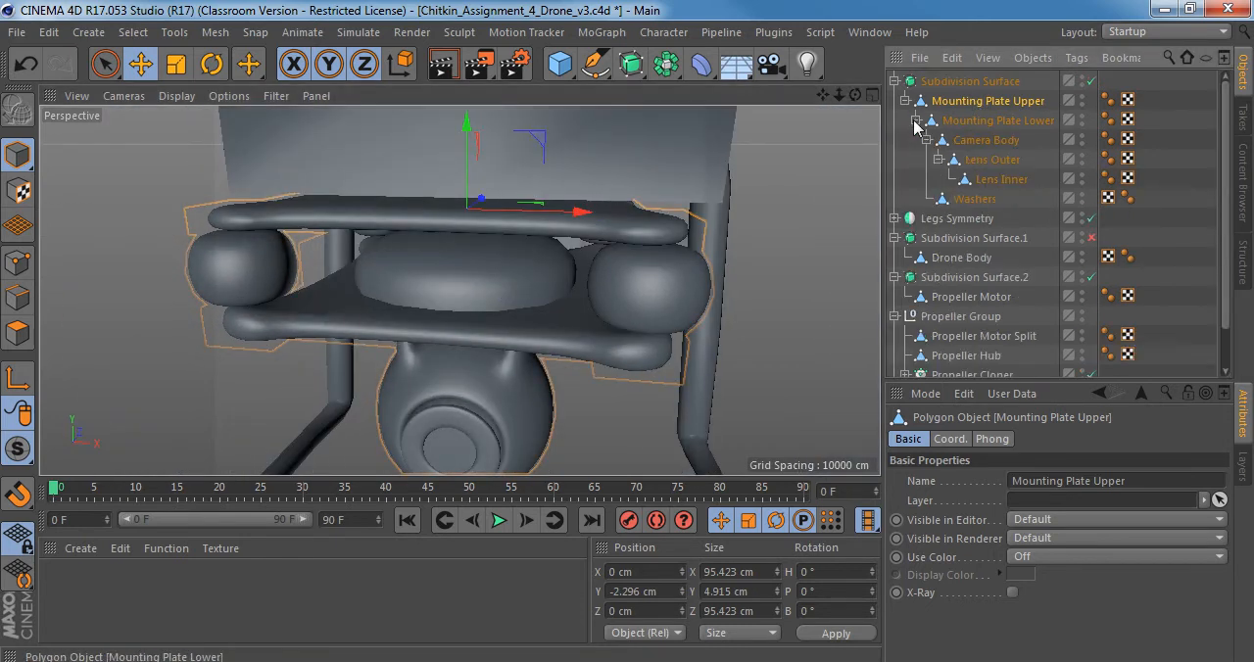
click(916, 119)
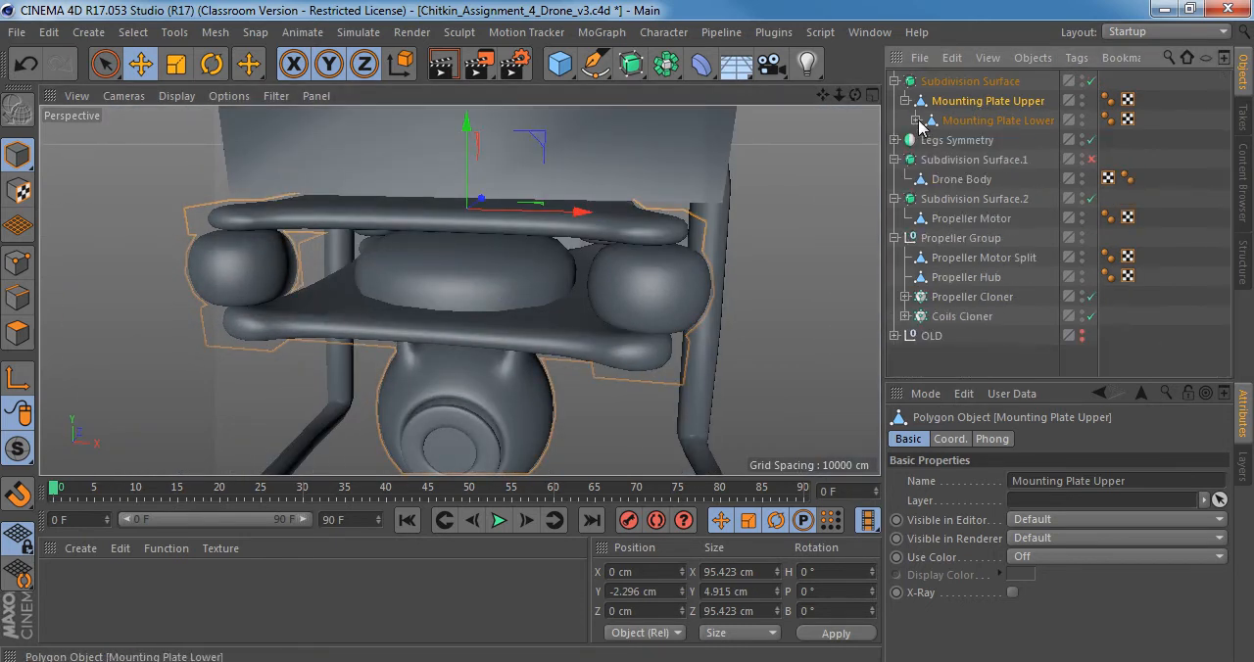
drag(926, 122, 955, 116)
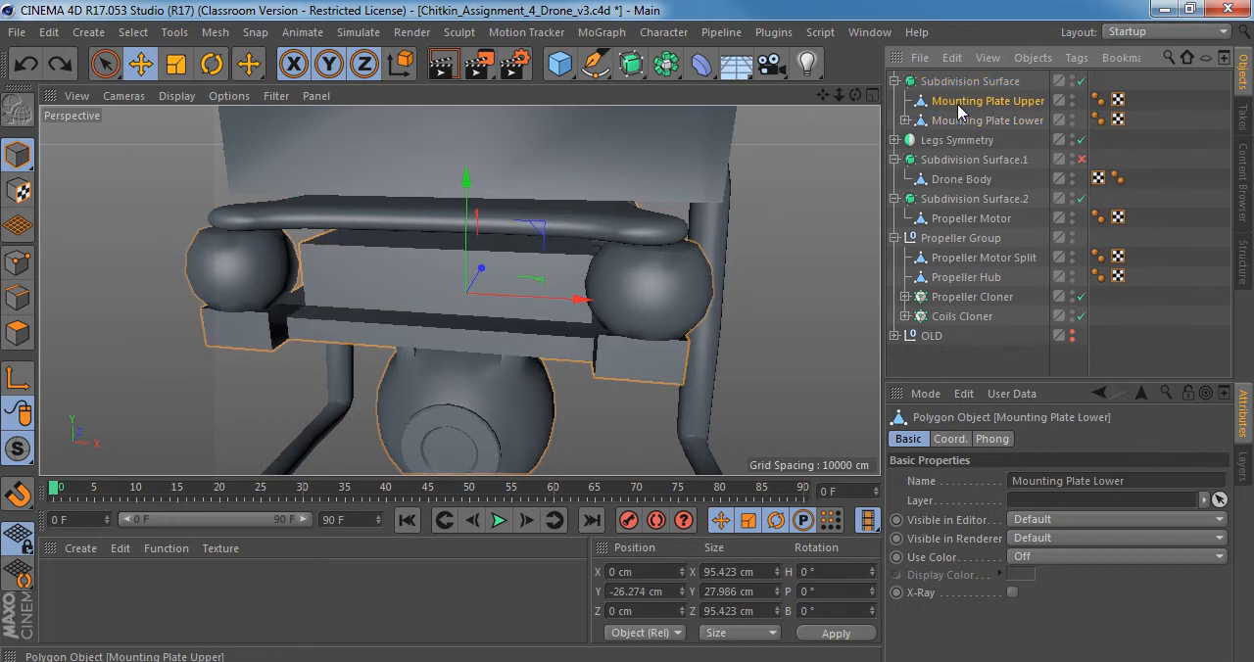
Group Mounting Plate Upper under a null inside the Subdivision Surface and name the null Camera Group.
click(959, 102)
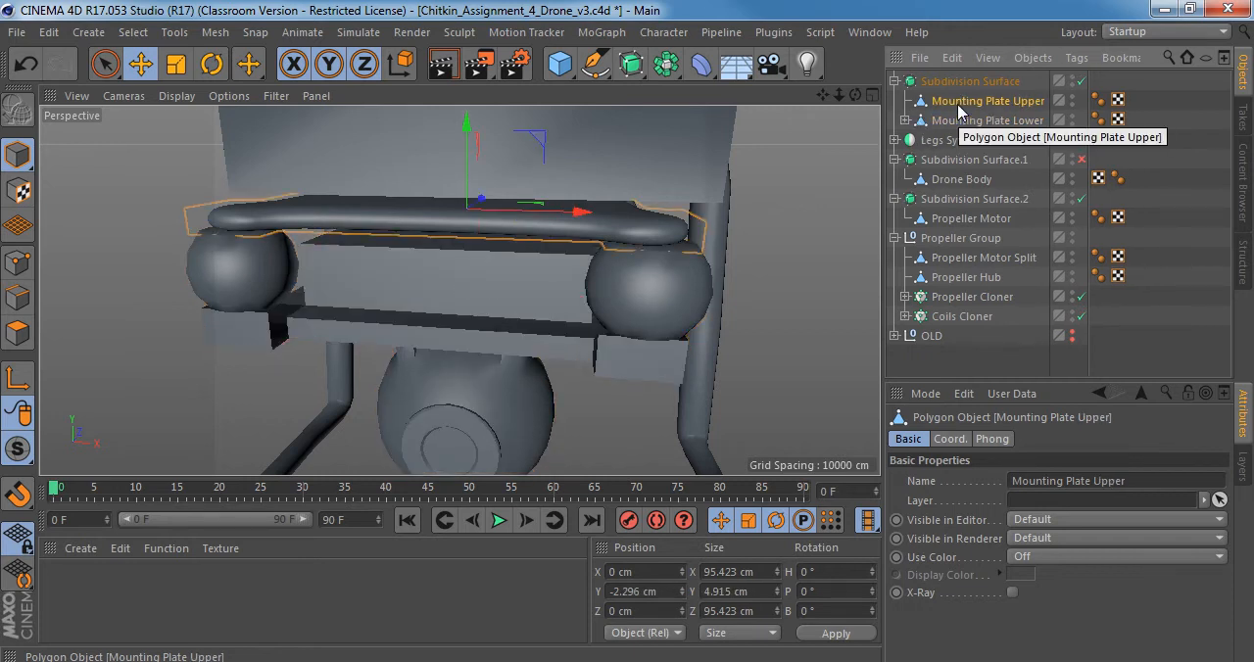
key(alt+g)
click(906, 101)
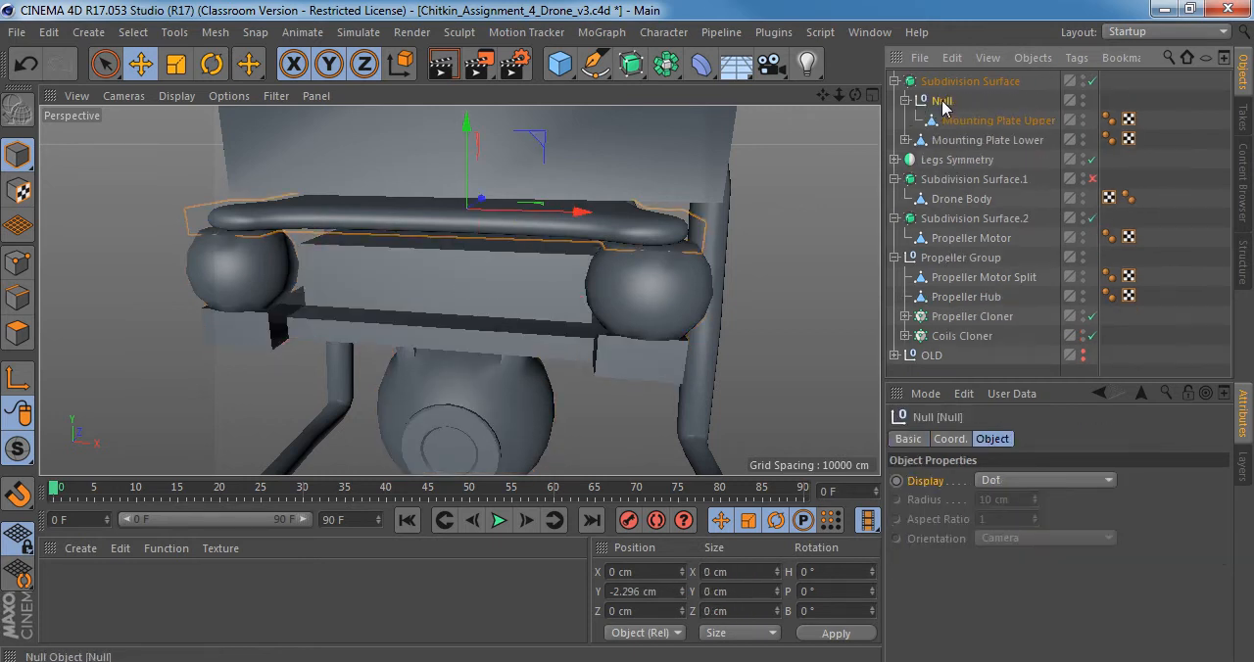
double_click(942, 101)
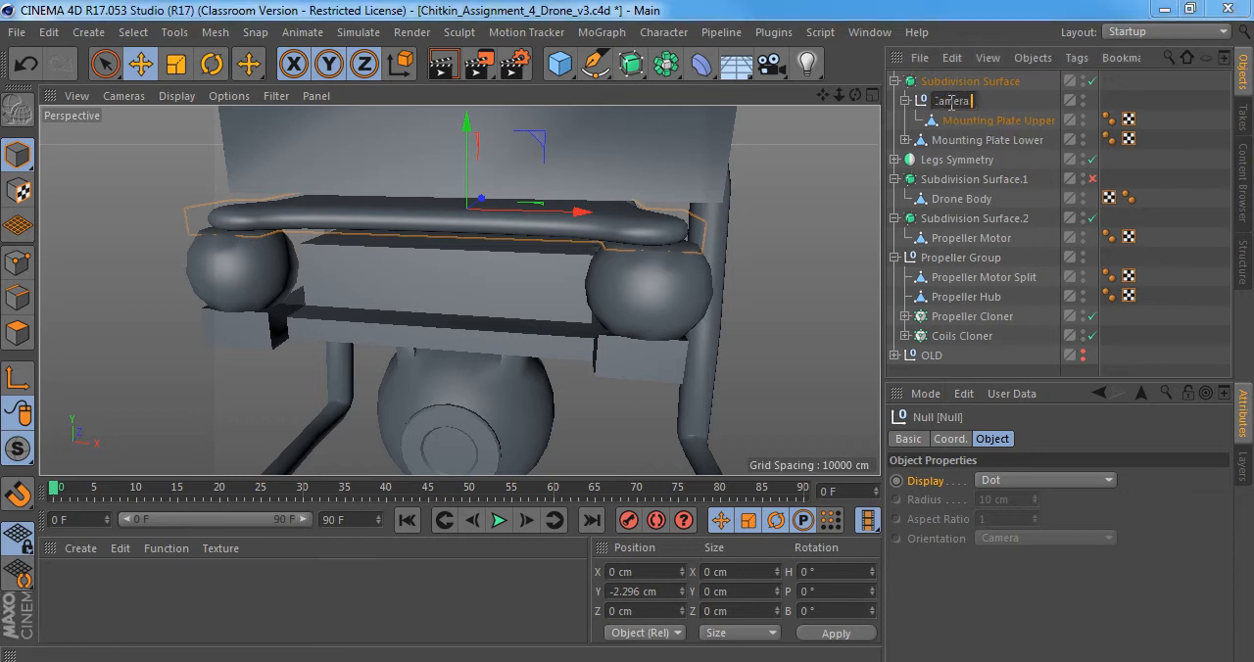
text(Camera Group)
key(Return)
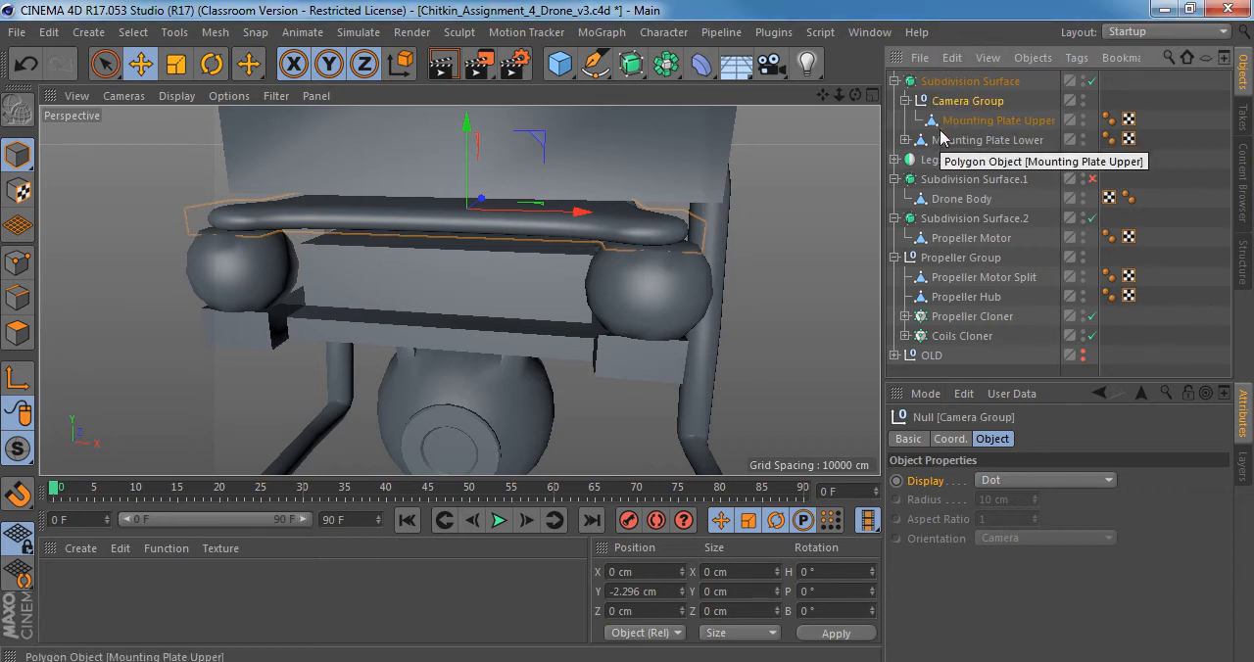
Move Mounting Plate Lower with its children into Camera Group, beneath Mounting Plate Upper.
click(980, 120)
double_click(955, 139)
click(922, 144)
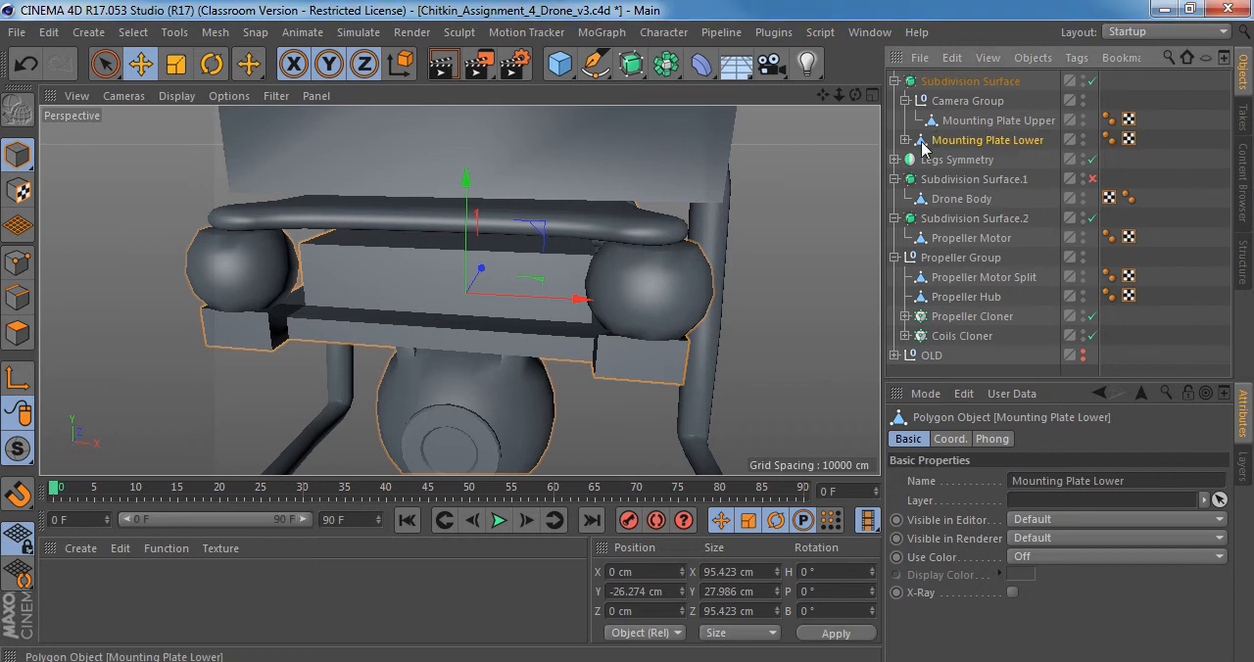
drag(955, 129, 965, 131)
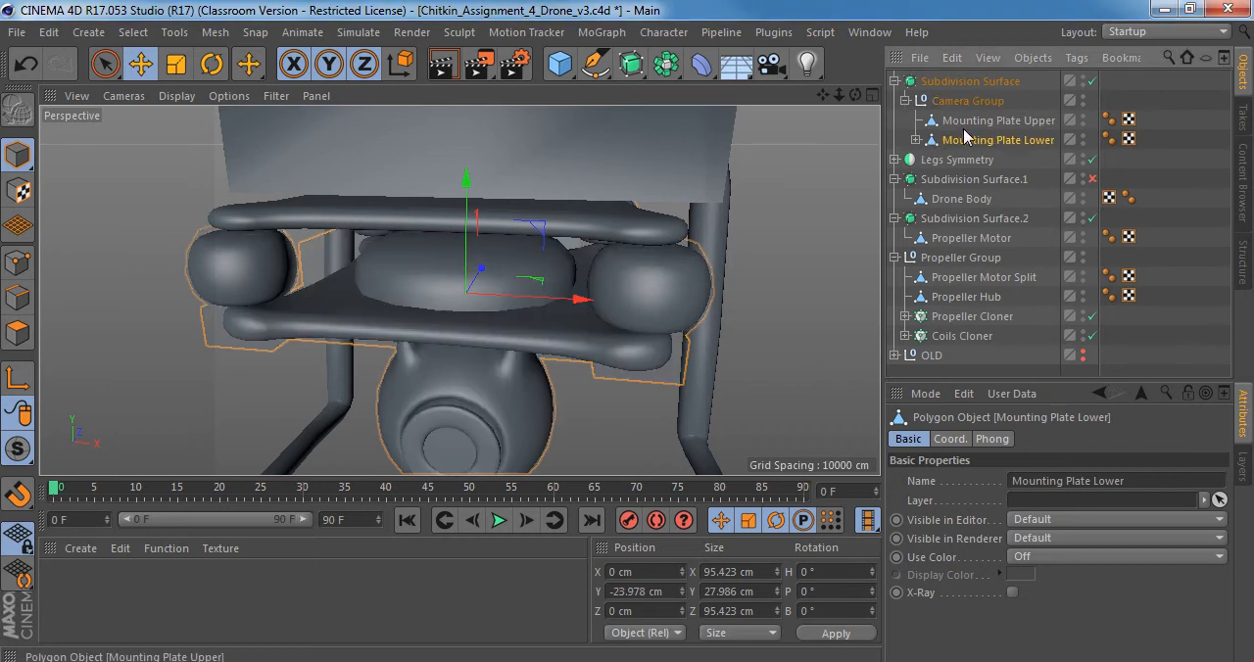
Examine the smoothed camera mount and compare it with the mounting plates and camera in the Right_view.jpg reference photo.
alt+middle_drag(519, 243, 554, 160)
alt+drag(553, 166, 599, 189)
alt+right_drag(600, 189, 583, 186)
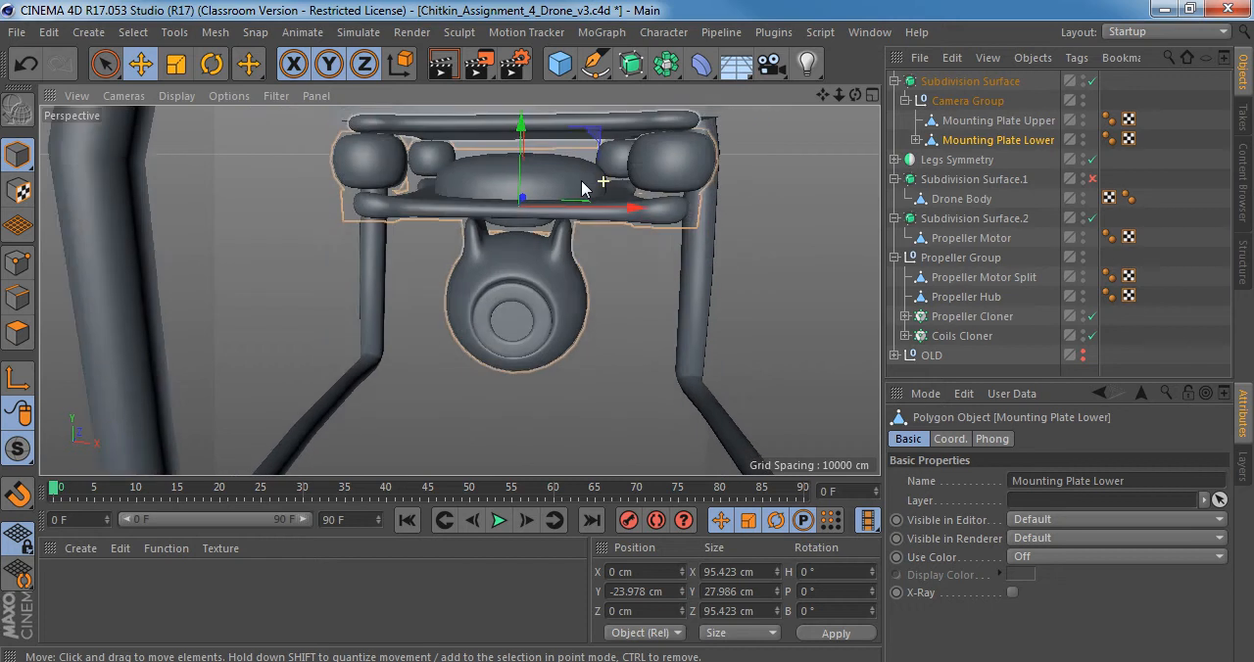
alt+drag(583, 187, 552, 252)
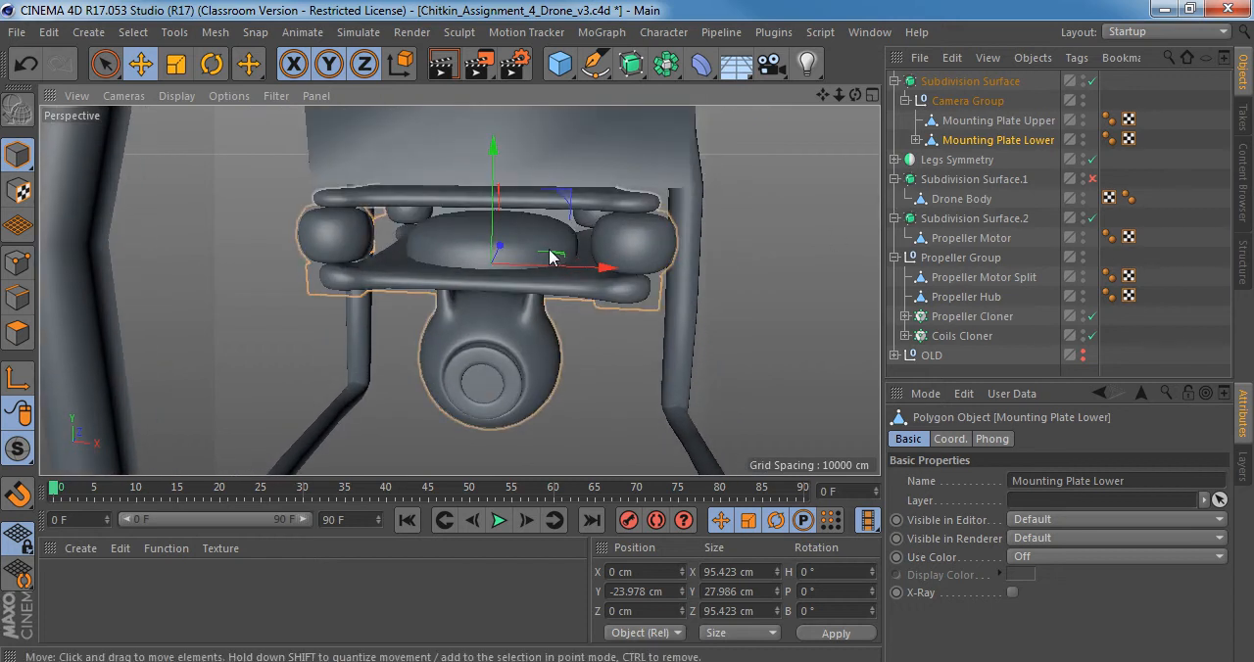
click(608, 661)
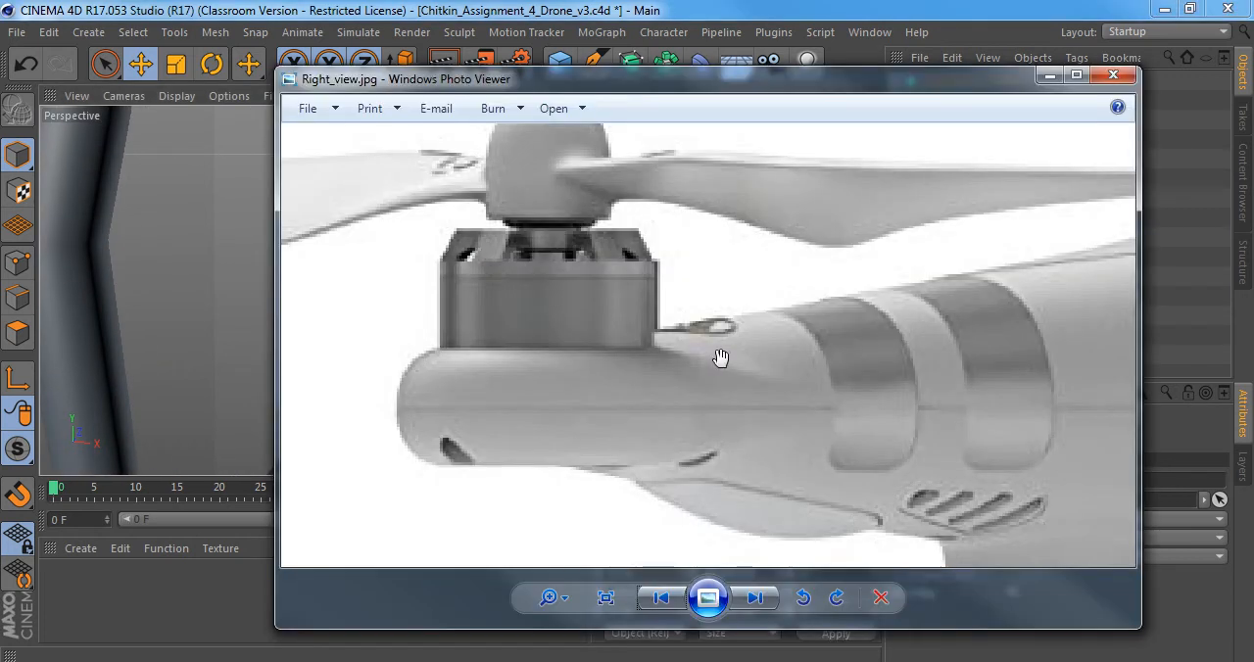
scroll(721, 358, down, 2)
drag(919, 390, 603, 191)
scroll(702, 286, down, 1)
drag(869, 427, 734, 284)
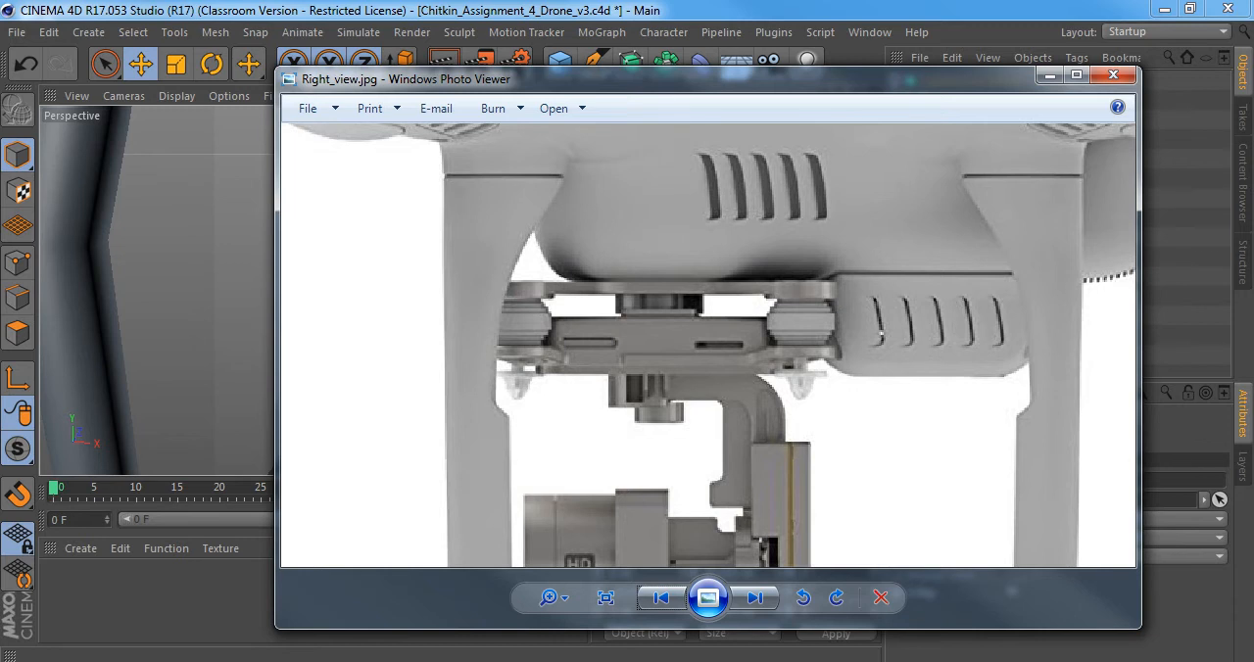
key(alt+Tab)
Expand Mounting Plate Lower within Camera Group and inspect the smoothed plates, washers and camera body from several angles.
click(968, 101)
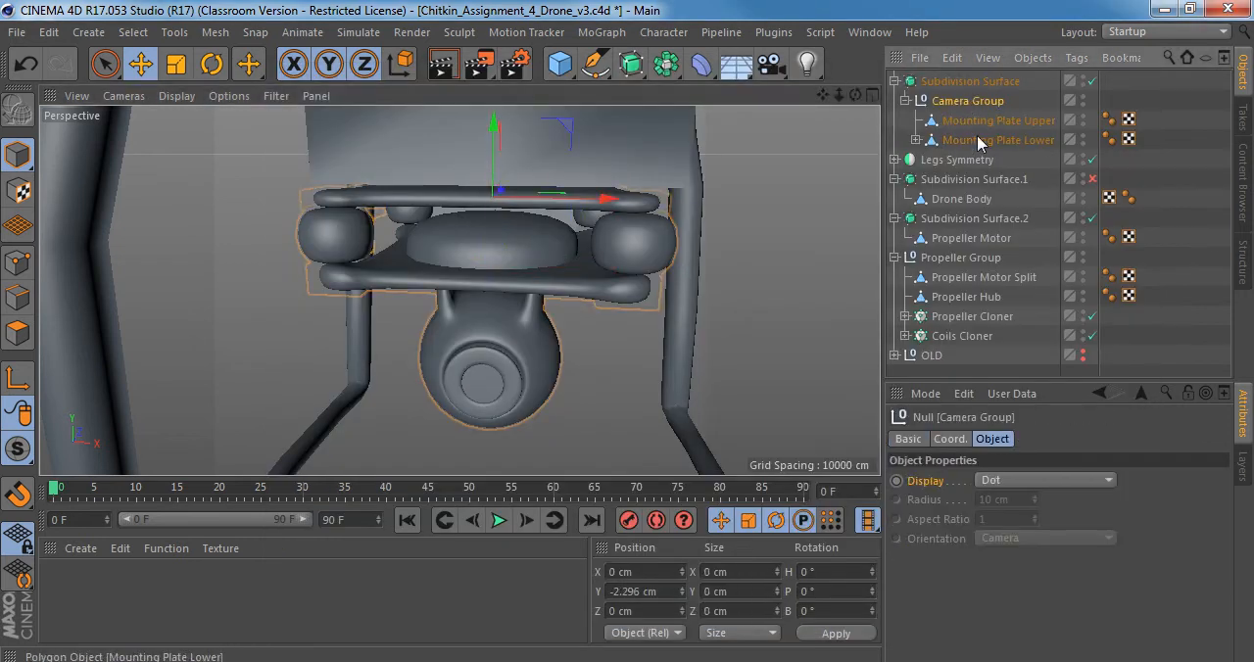
scroll(524, 251, up, 3)
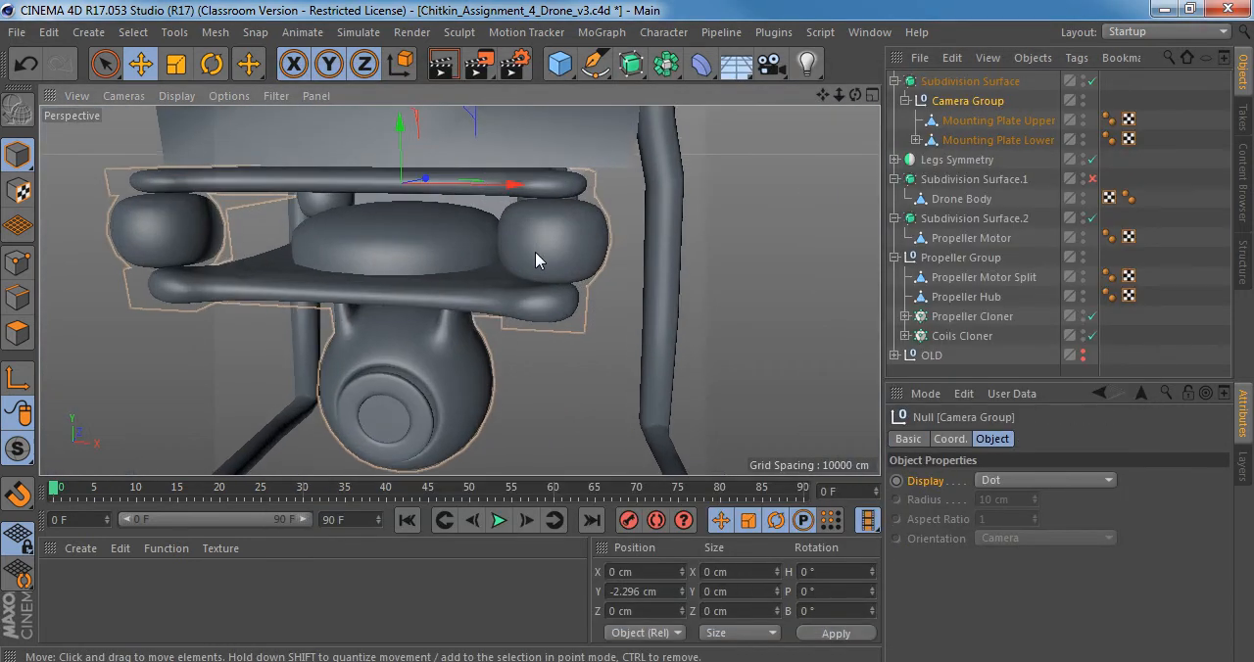
mouse_move(528, 247)
alt+mouse_down()
mouse_move(542, 220)
mouse_move(523, 246)
alt+mouse_up()
alt+middle_drag(369, 233, 488, 234)
click(1000, 120)
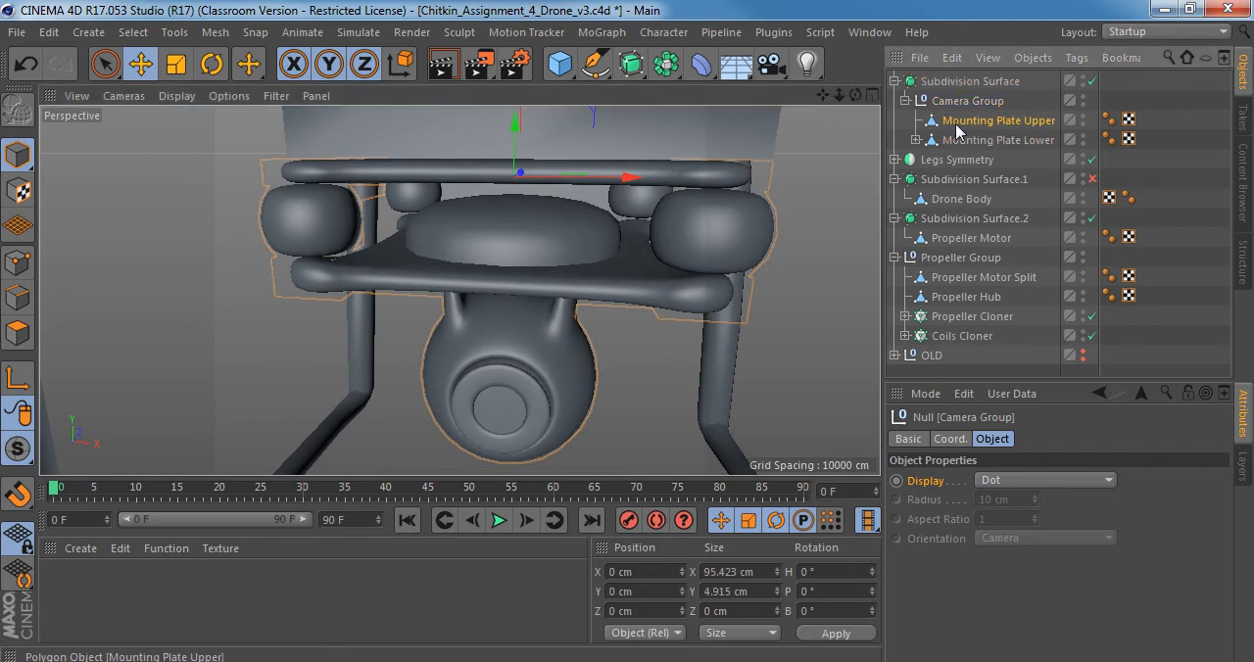
click(1000, 140)
click(916, 140)
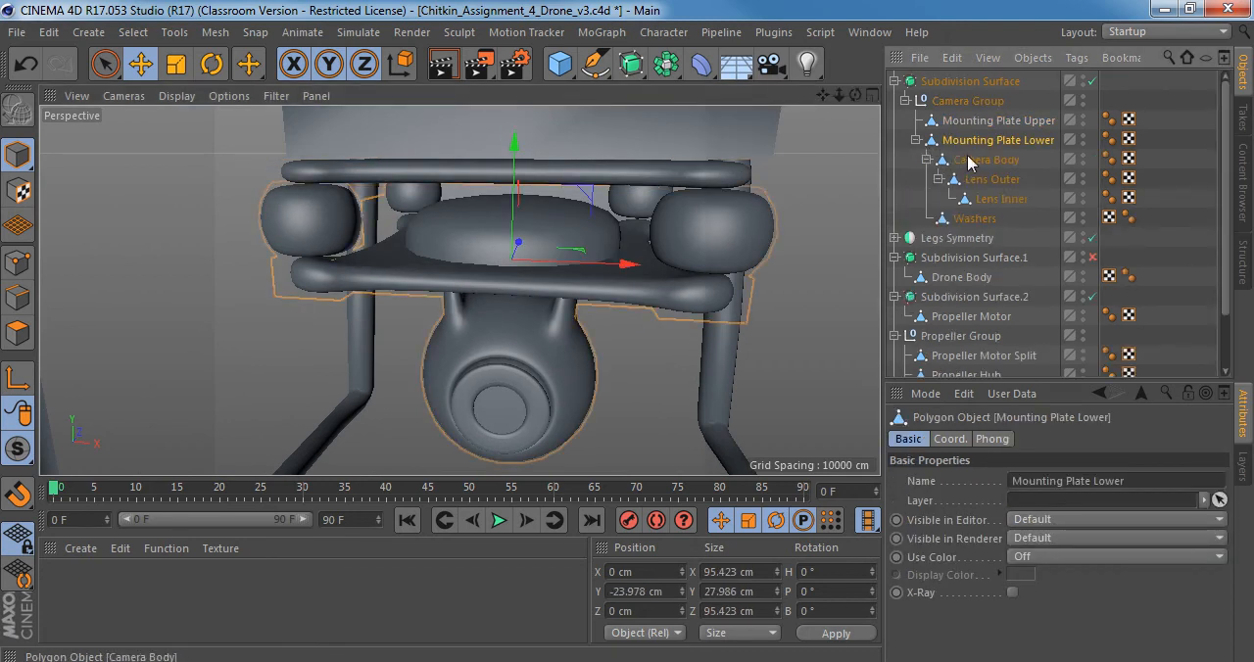
scroll(639, 224, up, 4)
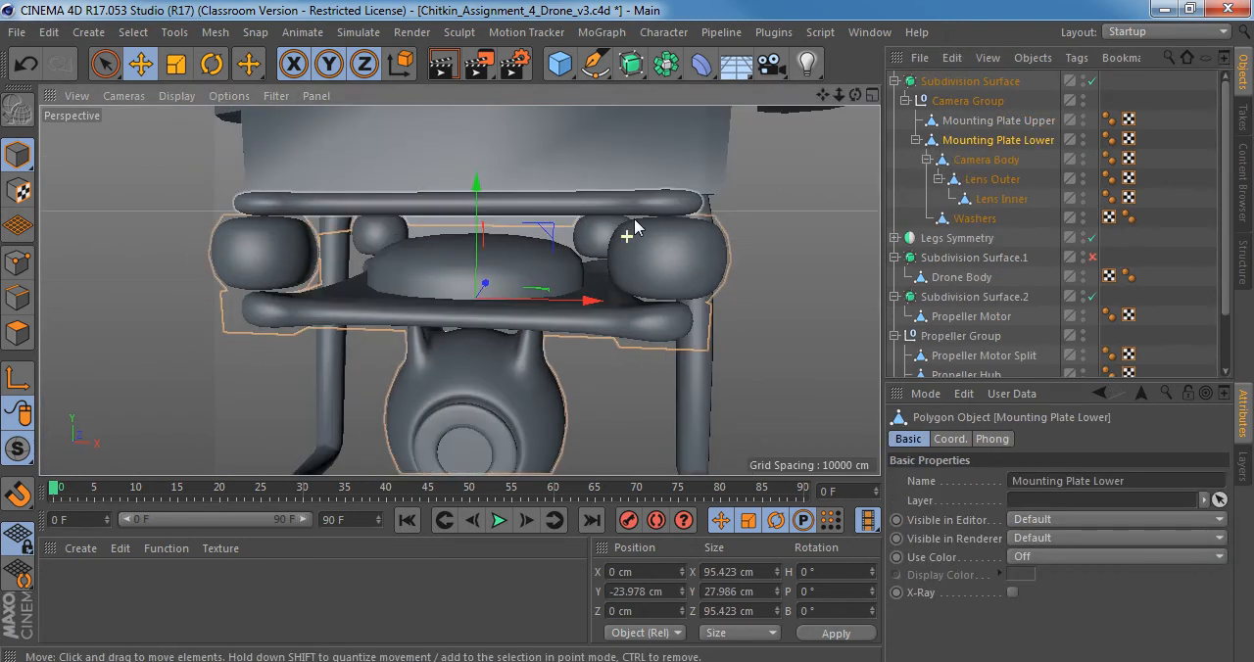
mouse_move(620, 247)
alt+mouse_down()
mouse_move(647, 218)
mouse_move(624, 250)
alt+mouse_up()
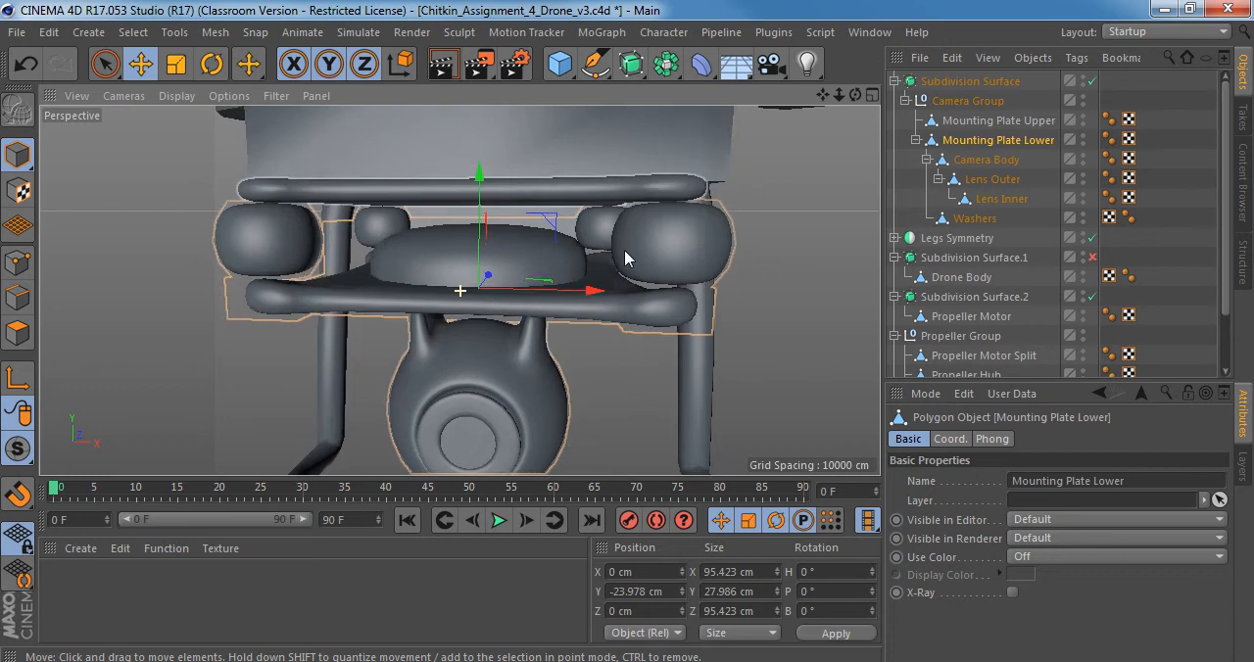
alt+drag(646, 294, 660, 318)
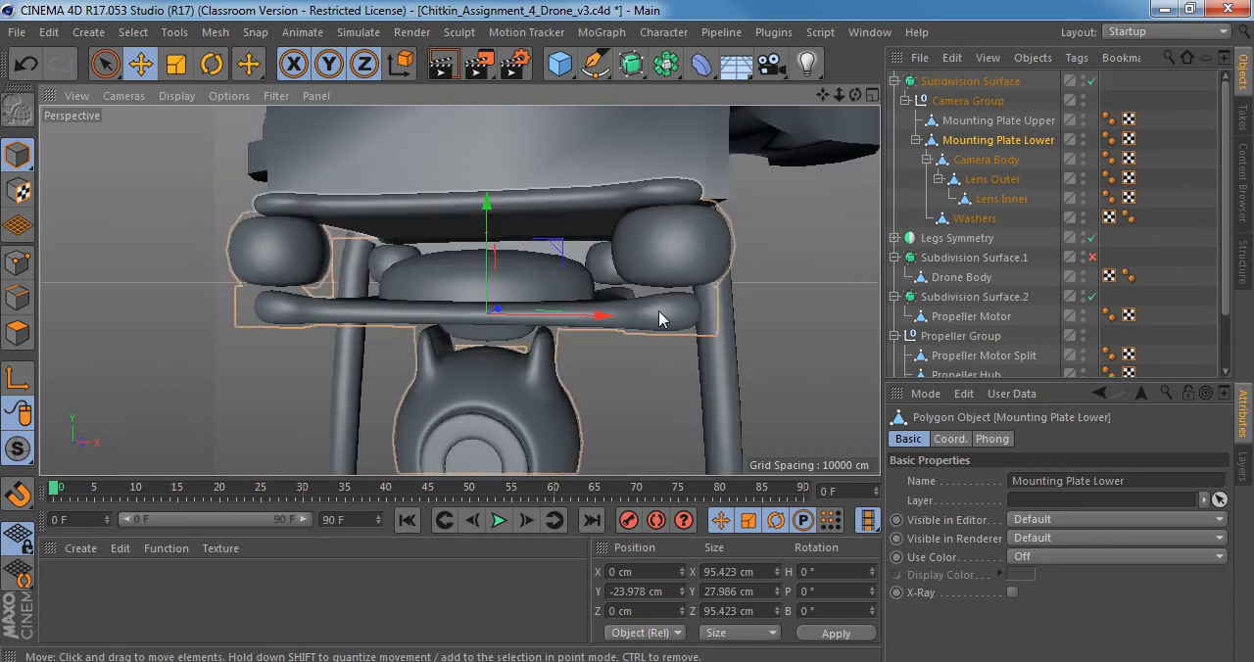
Turn off smoothing and compare the lower mounting plate's shape with a close-up of the Right_view.jpg reference.
key(q)
click(287, 661)
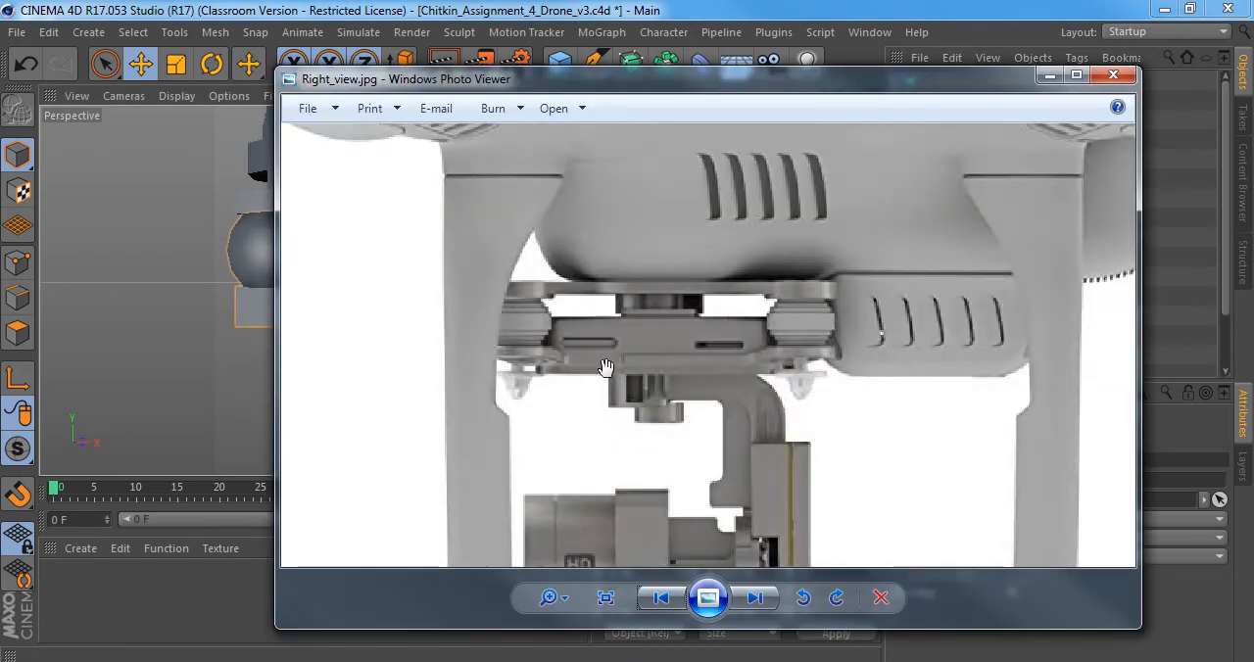
scroll(606, 368, up, 2)
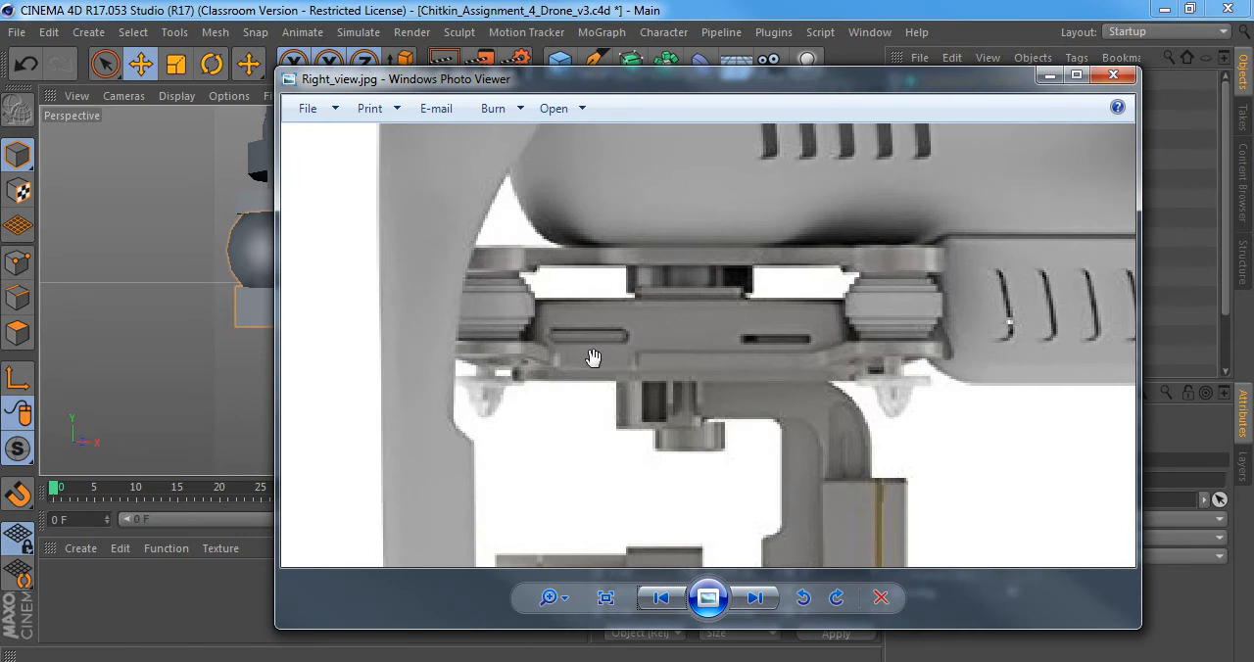
click(136, 269)
click(323, 316)
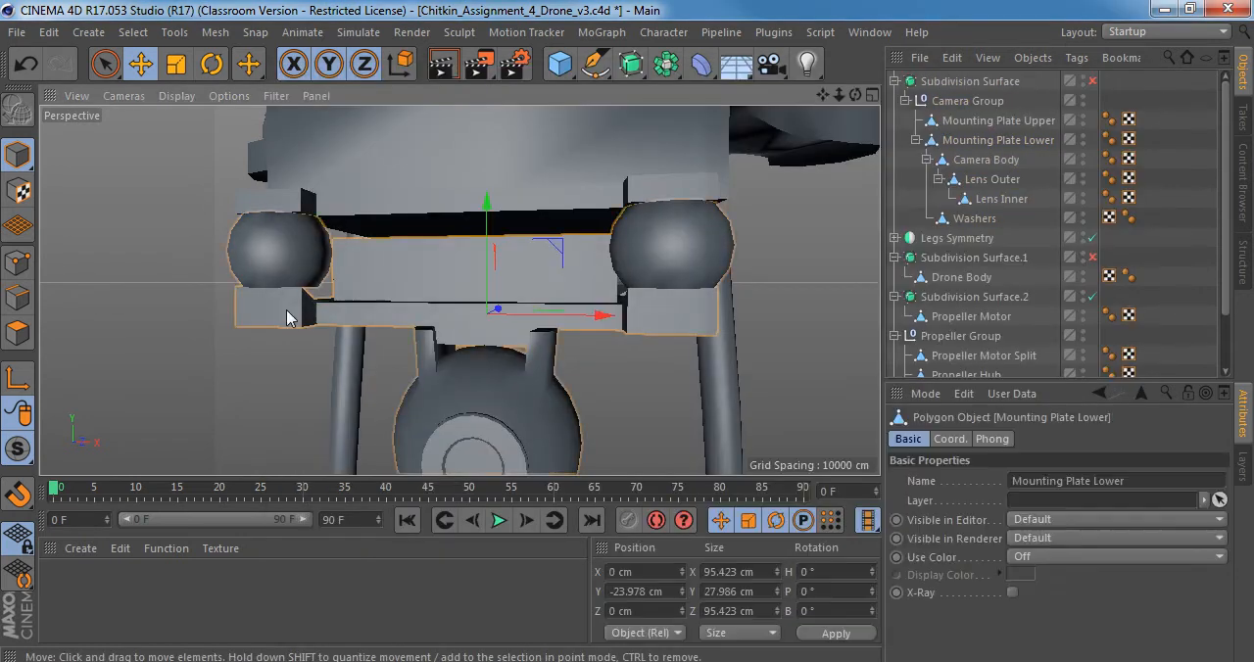
Inspect the camera mount with smoothing switched on, and turn the smoothing off again.
key(q)
alt+drag(539, 307, 561, 334)
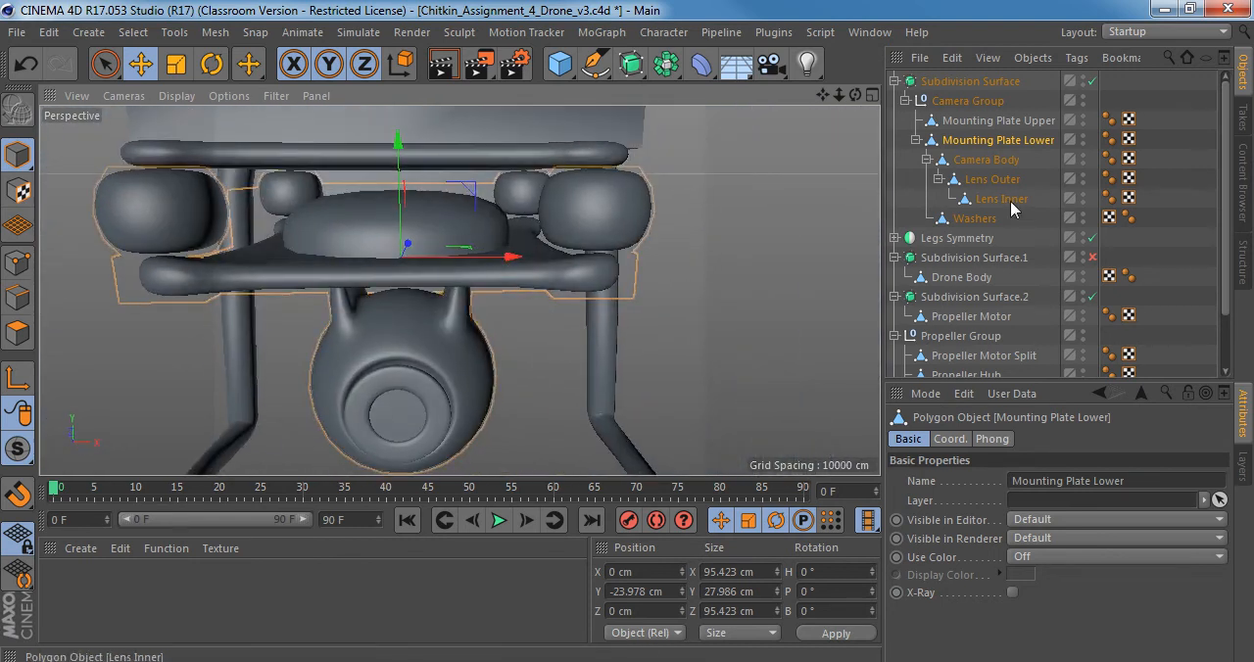
key(q)
Set the perspective view's display to Gouraud Shading (Lines) and select Camera Group.
click(158, 95)
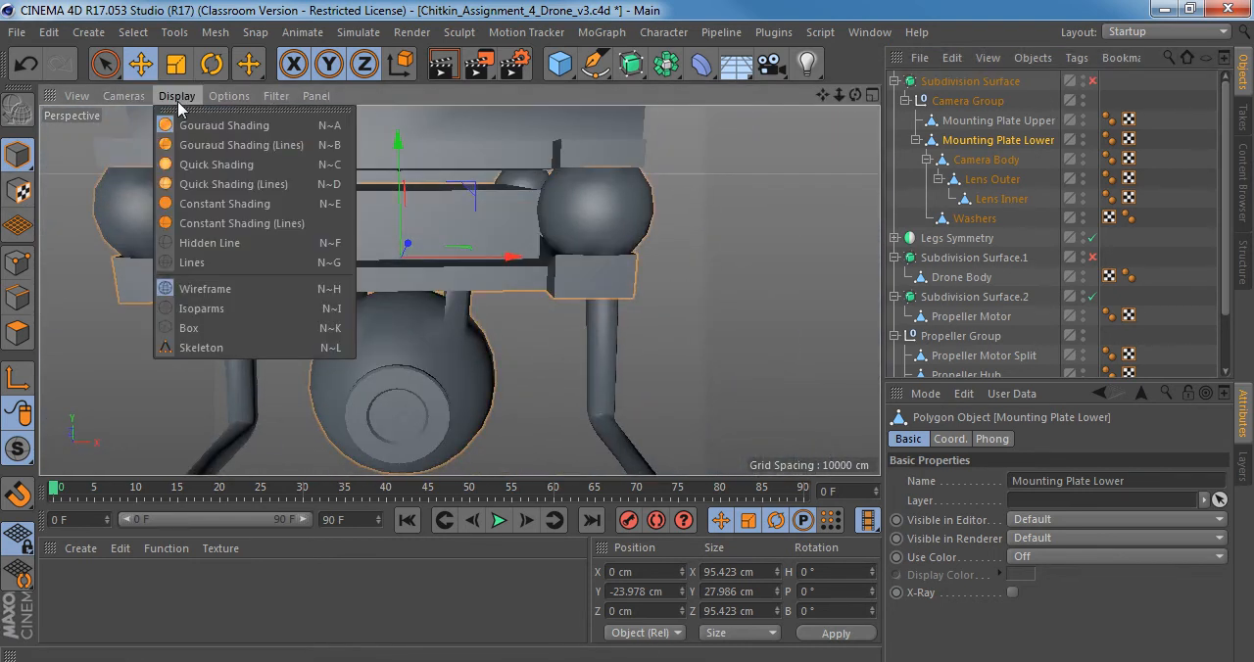
click(210, 127)
scroll(575, 281, up, 3)
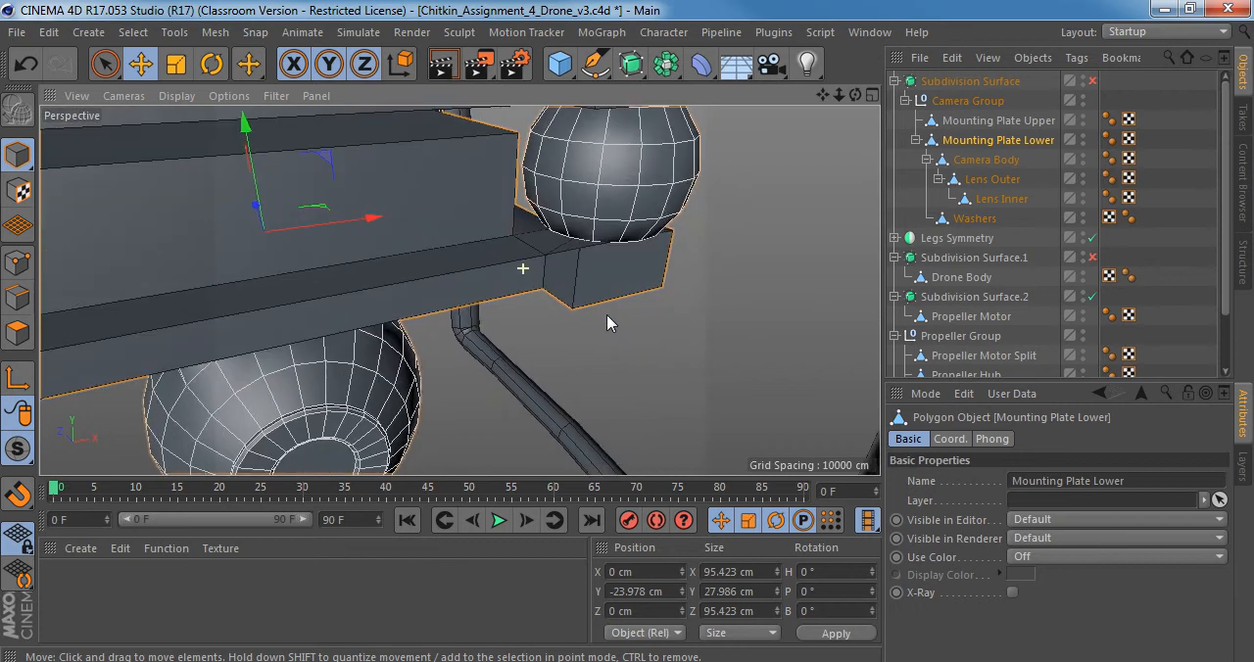
click(968, 101)
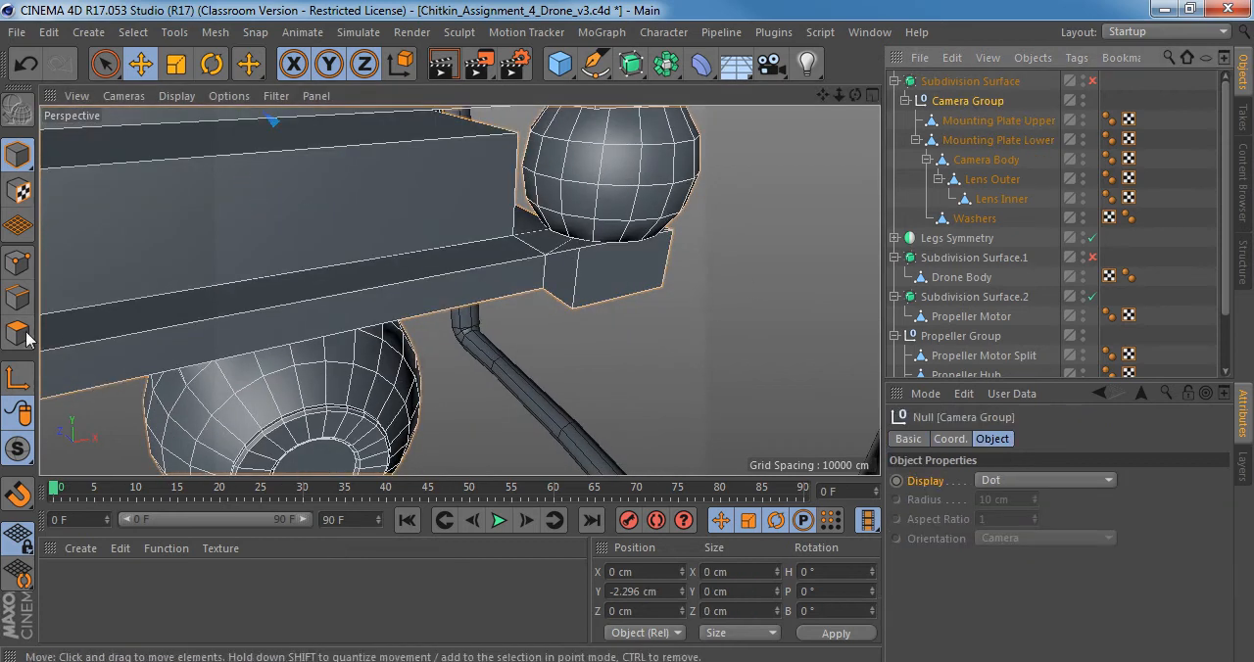
Isolate Camera Group with its children in the viewport and view the whole camera mount.
click(20, 449)
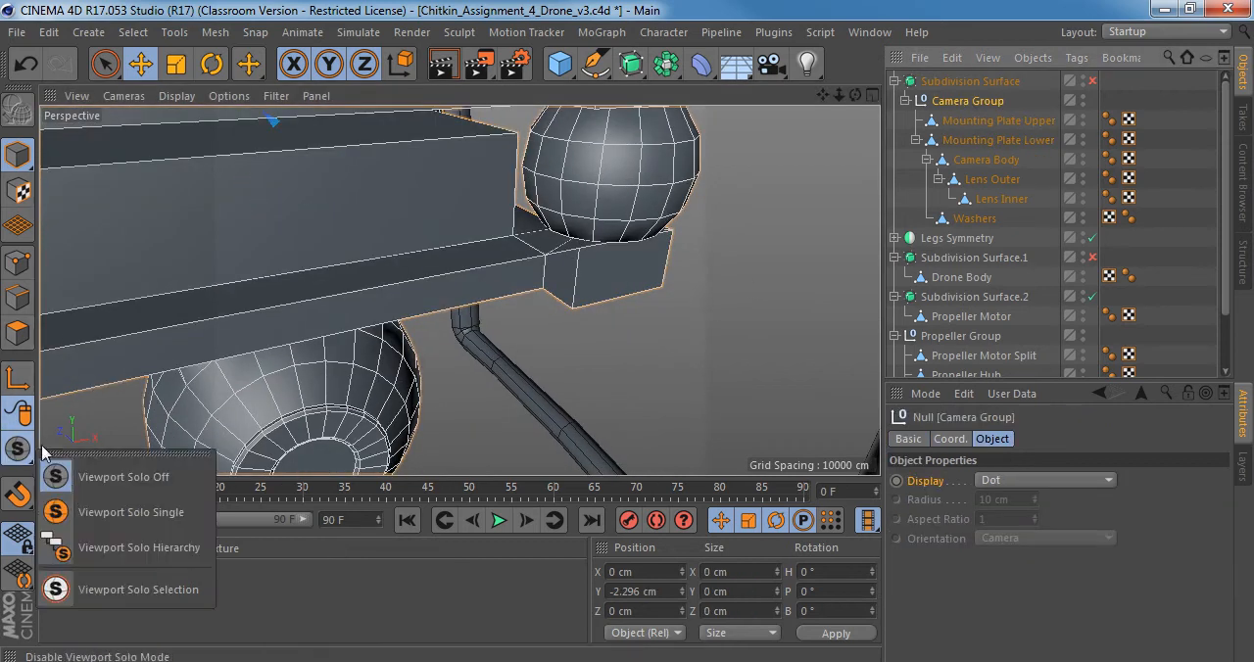
click(138, 548)
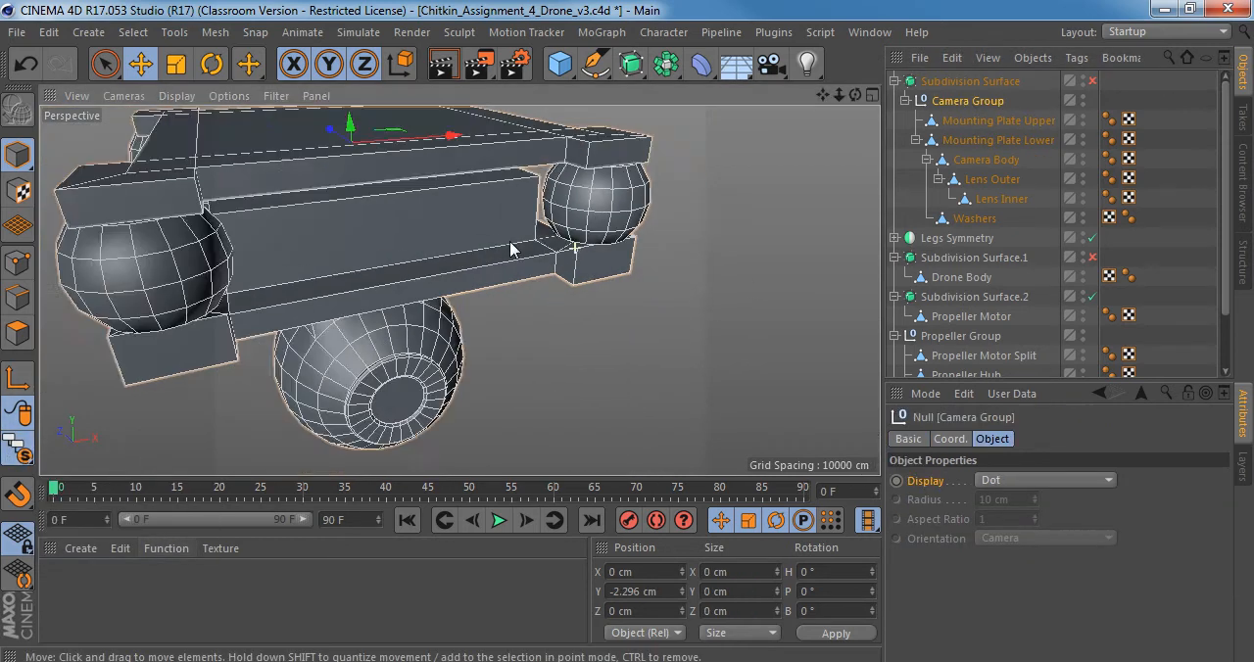
alt+right_drag(510, 242, 474, 241)
alt+middle_drag(451, 243, 540, 192)
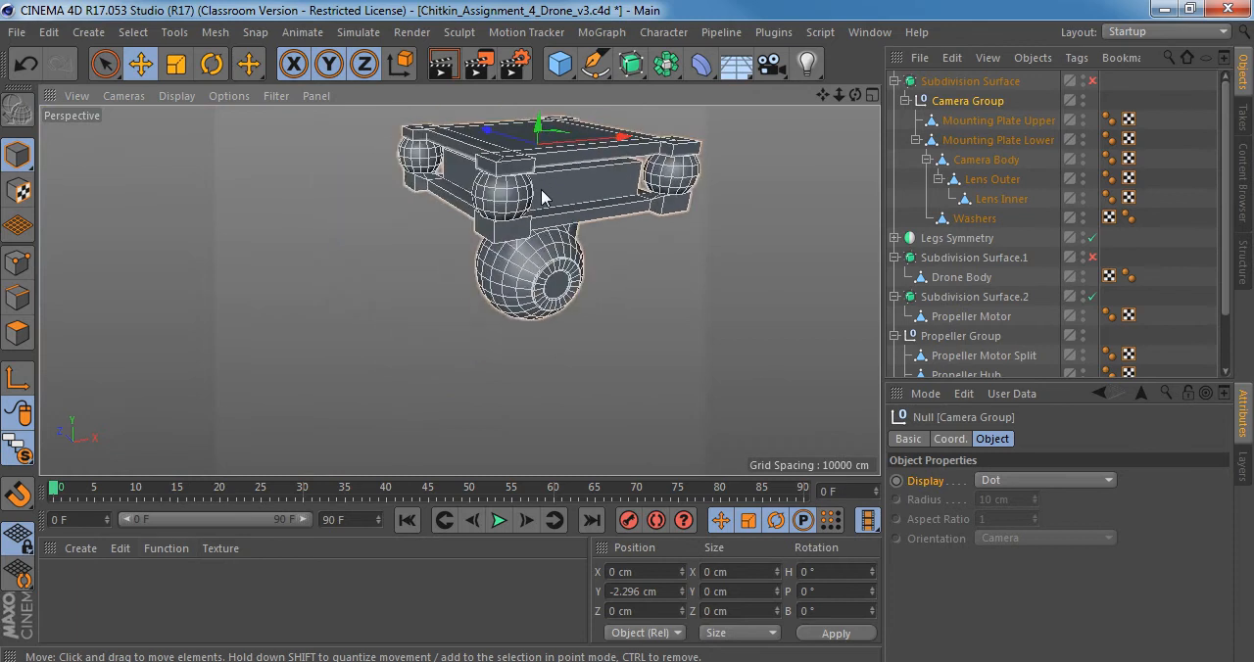
mouse_move(528, 200)
alt+mouse_down()
mouse_move(560, 323)
mouse_move(510, 246)
alt+mouse_up()
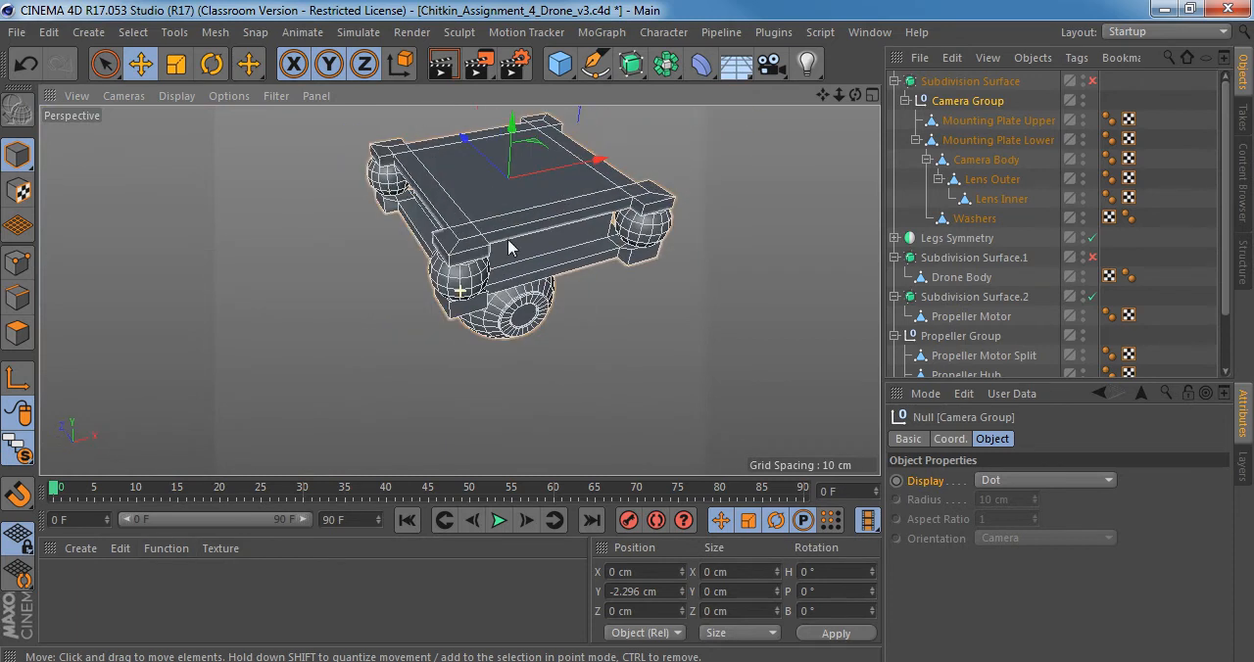
Select Mounting Plate Lower and switch to editing its edges.
click(970, 128)
click(966, 139)
alt+right_drag(593, 259, 638, 252)
alt+drag(638, 252, 578, 196)
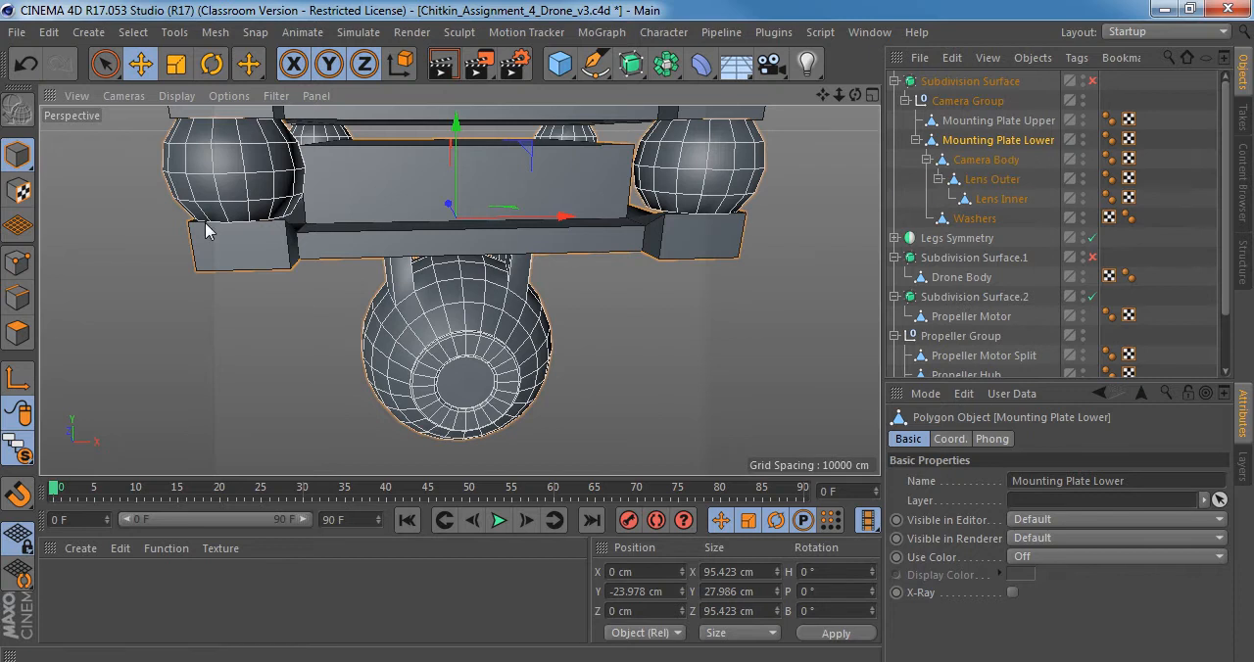
click(18, 297)
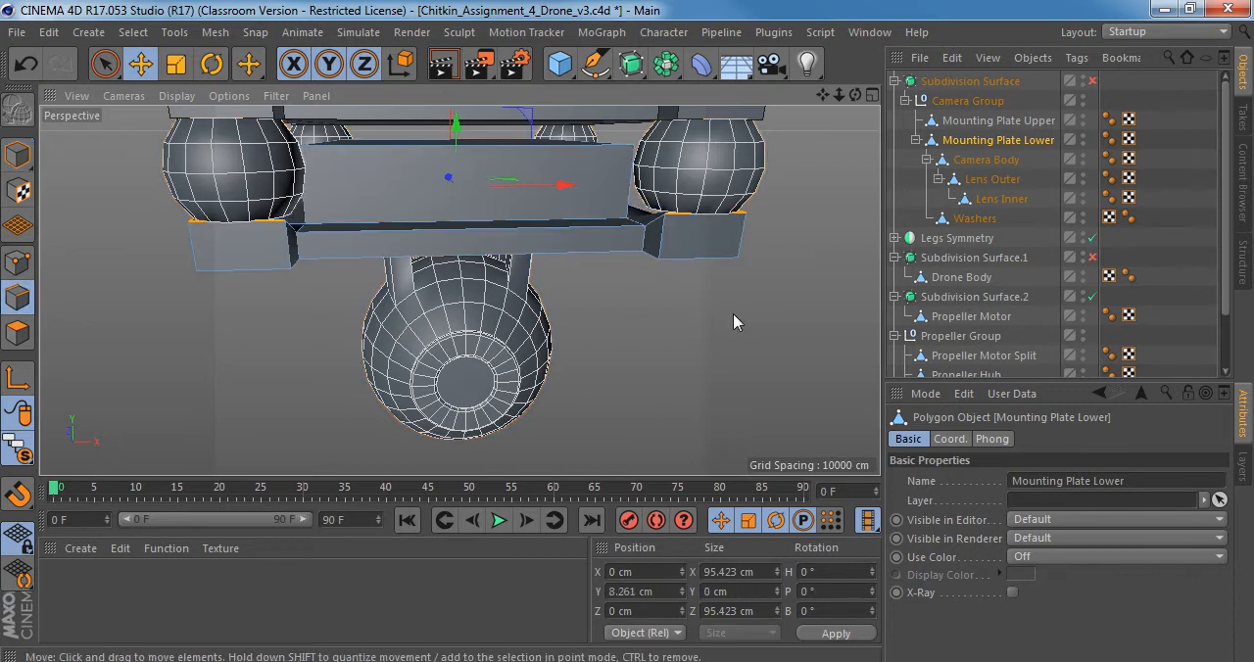
key(9)
key(k)
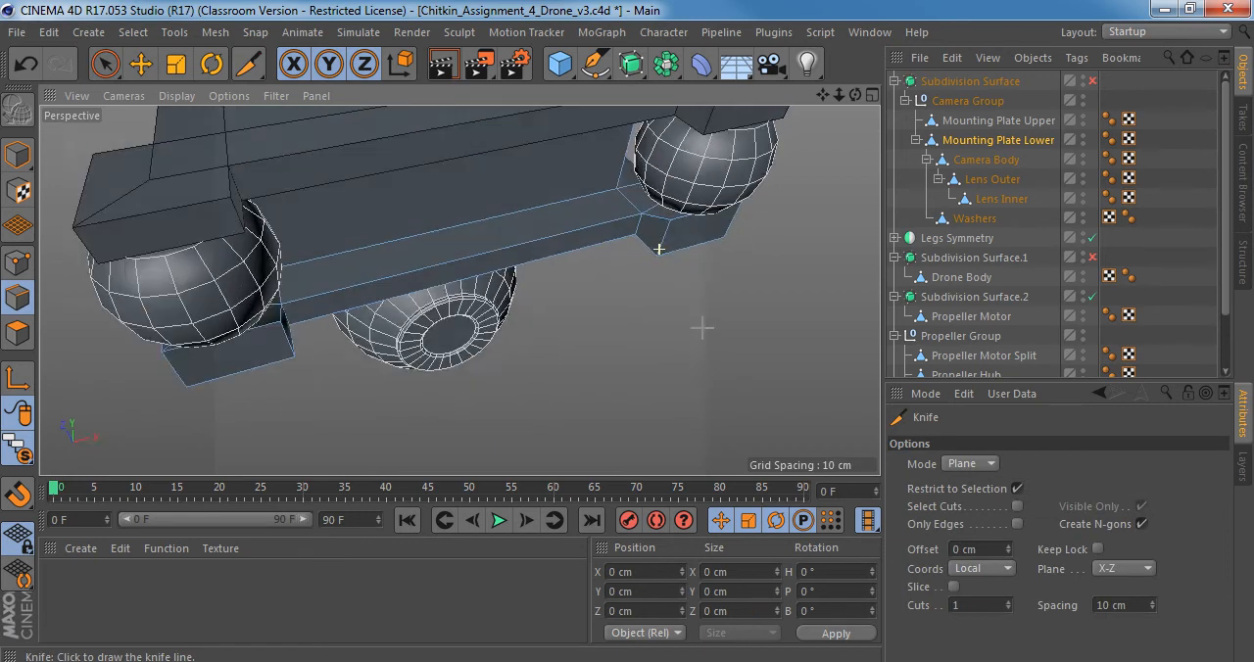
alt+drag(703, 327, 678, 287)
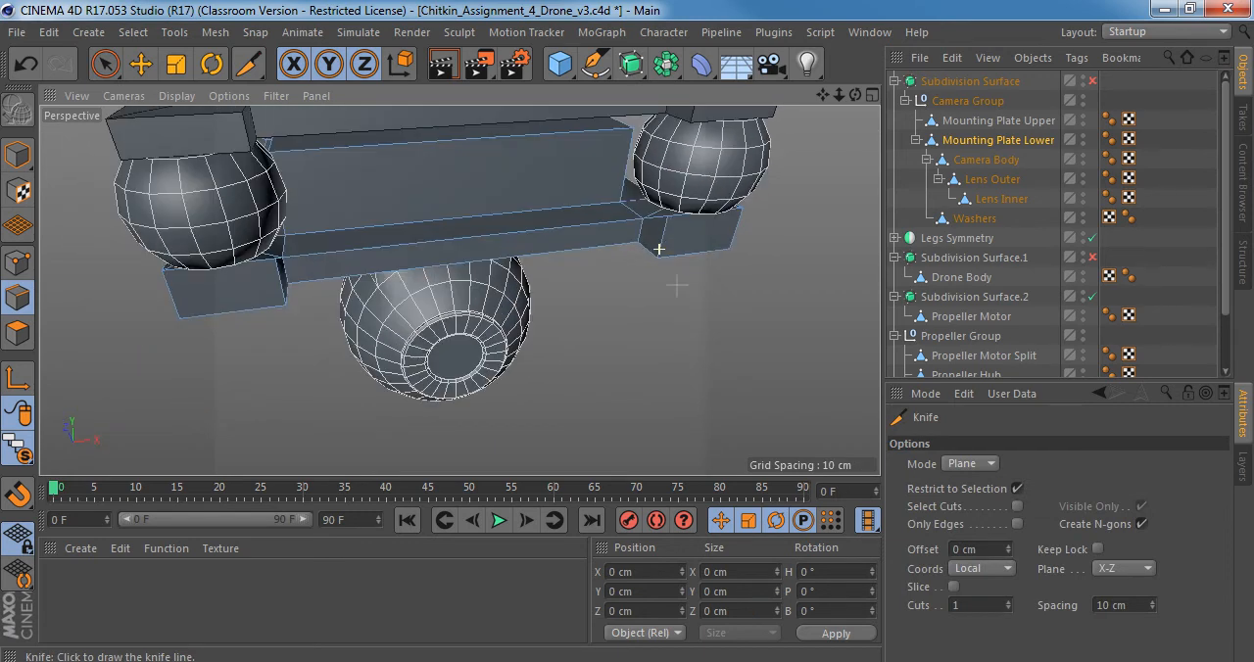
scroll(632, 233, up, 4)
alt+drag(632, 234, 624, 216)
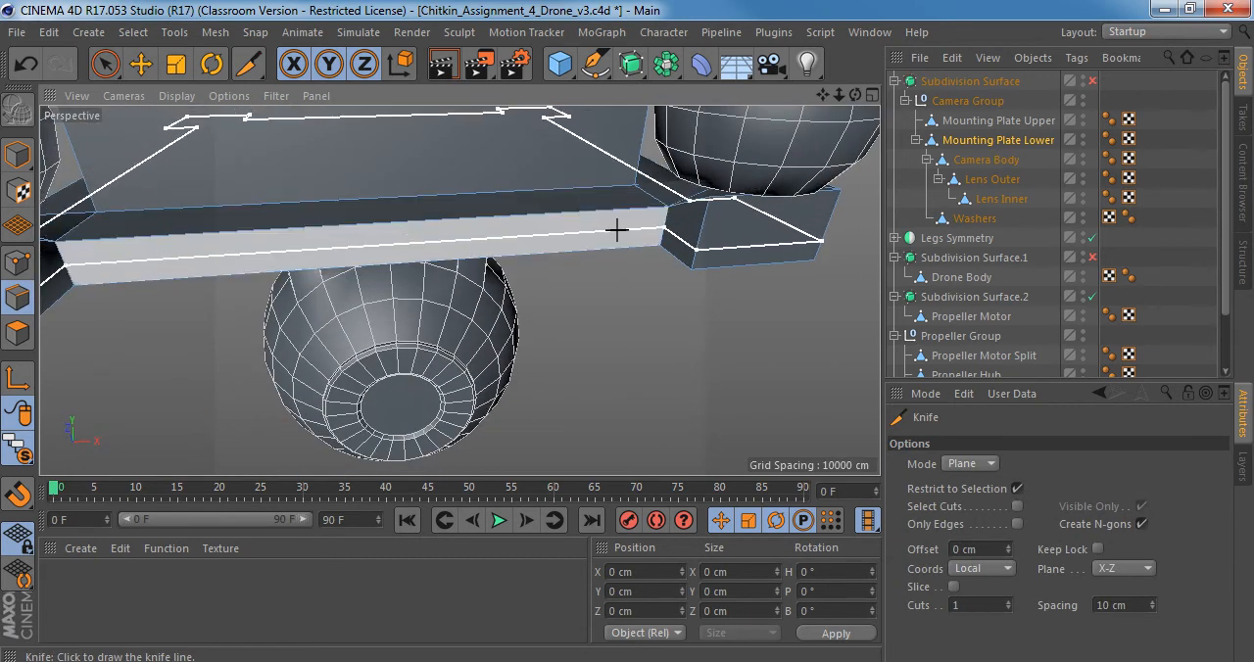
Isolate only Mounting Plate Lower in the viewport and loop-select the edges around its outer perimeter.
key(u)
key(l)
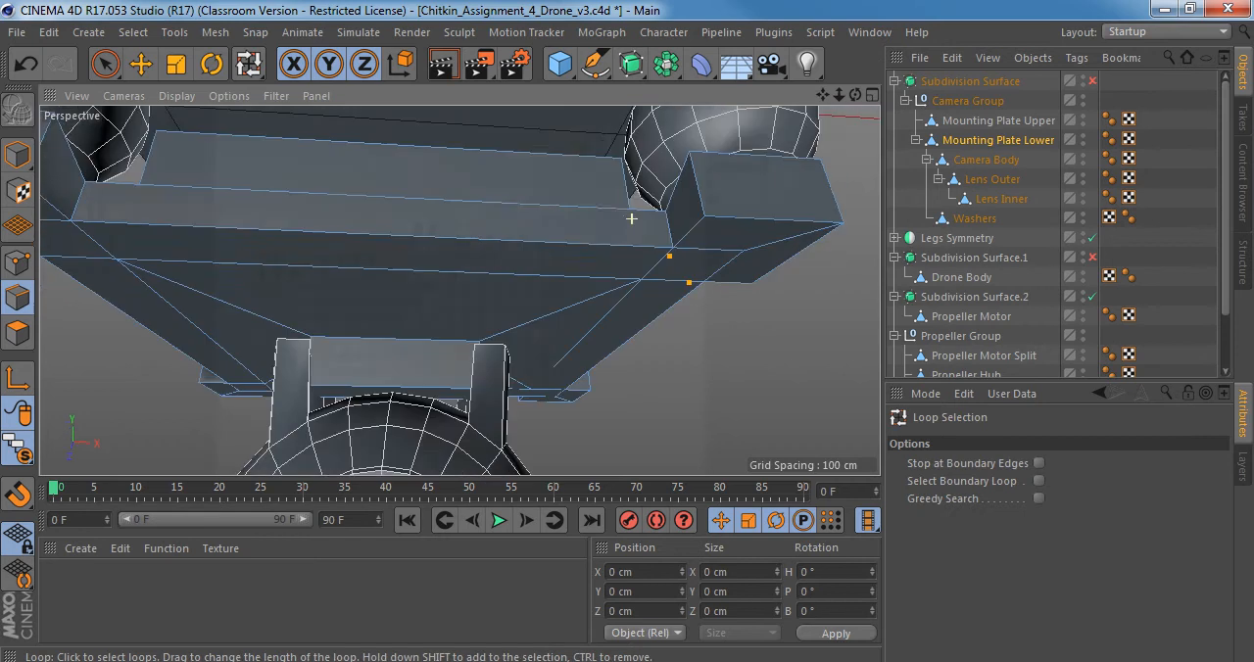
alt+drag(632, 219, 666, 265)
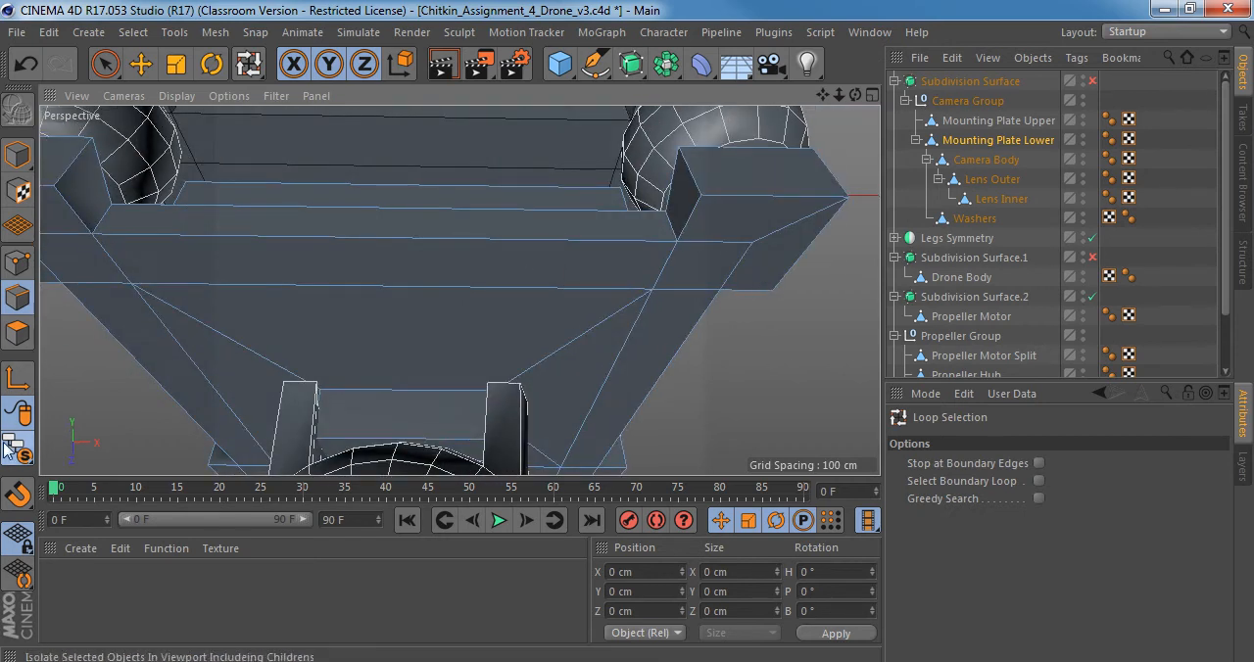
drag(18, 449, 164, 525)
alt+right_drag(543, 282, 436, 277)
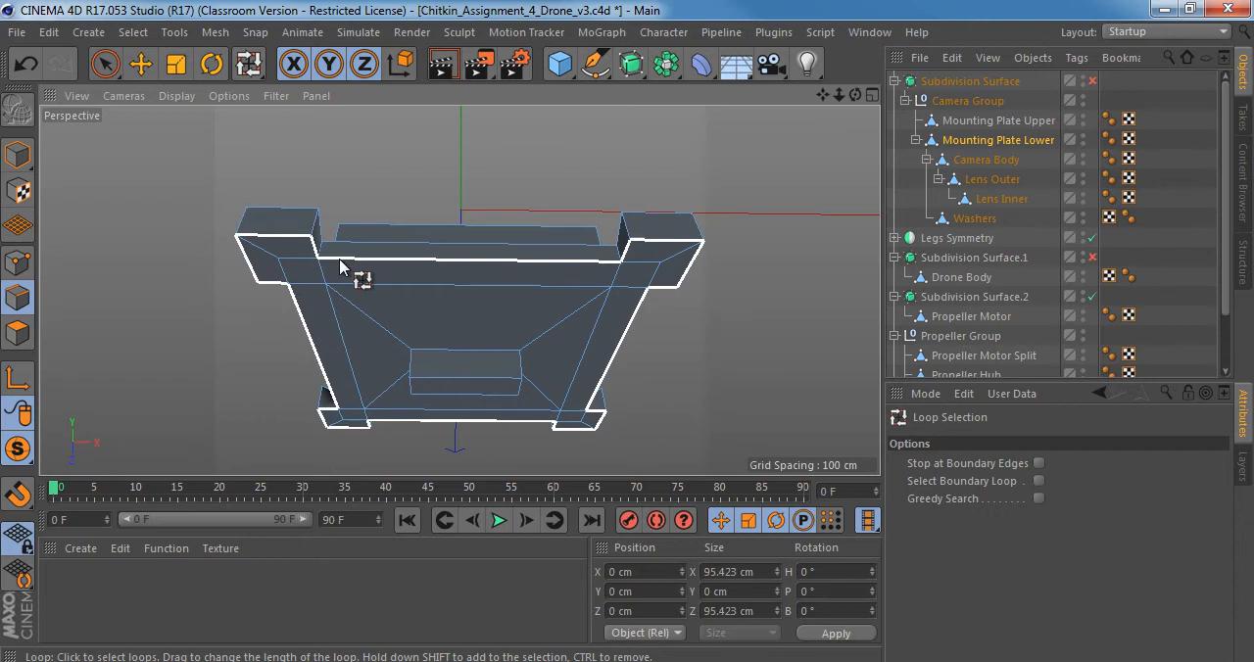
click(340, 262)
mouse_move(359, 280)
alt+mouse_down()
mouse_move(336, 428)
mouse_move(358, 280)
mouse_move(399, 194)
mouse_move(432, 217)
mouse_move(547, 209)
mouse_move(621, 238)
mouse_move(699, 243)
mouse_move(608, 324)
alt+mouse_up()
Compare the lower mounting plate with the camera mount in the Right_view.jpg reference photo.
key(alt+Tab)
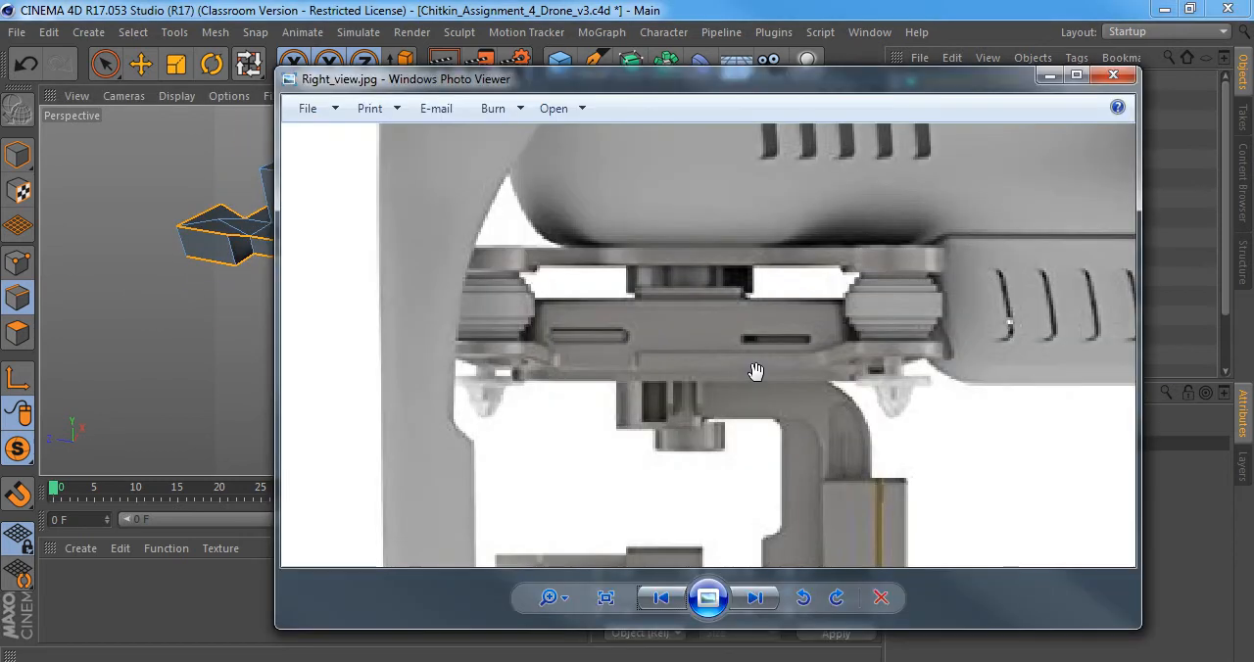
drag(801, 358, 833, 282)
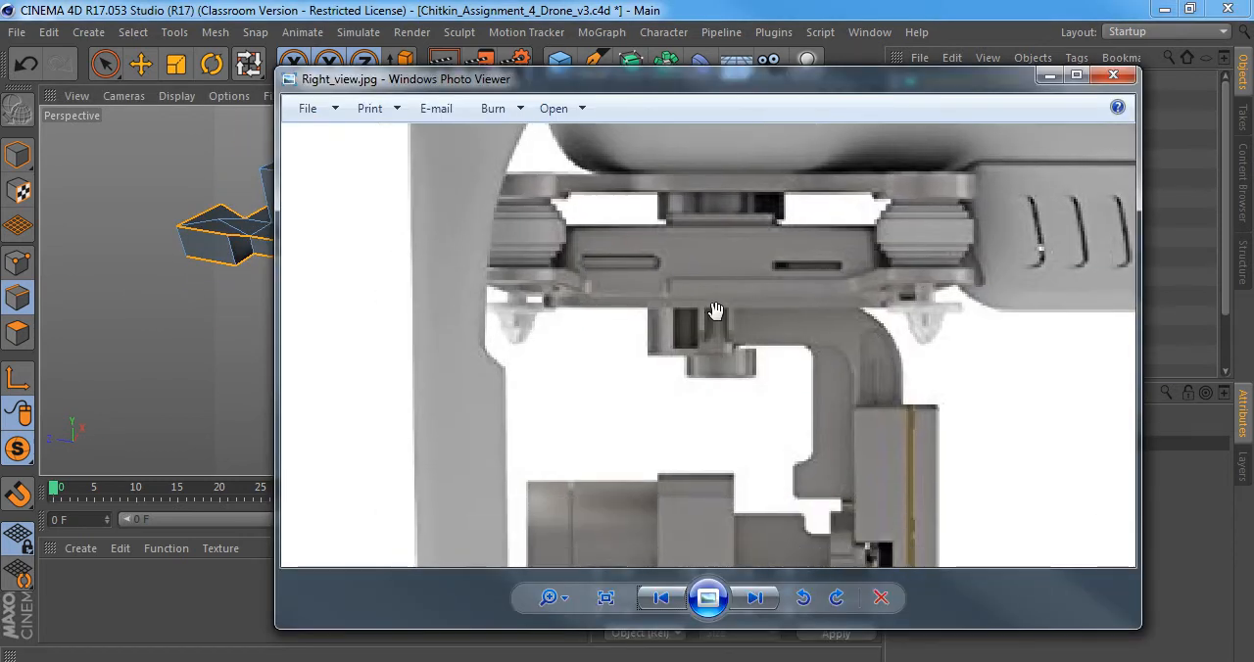
drag(621, 279, 670, 335)
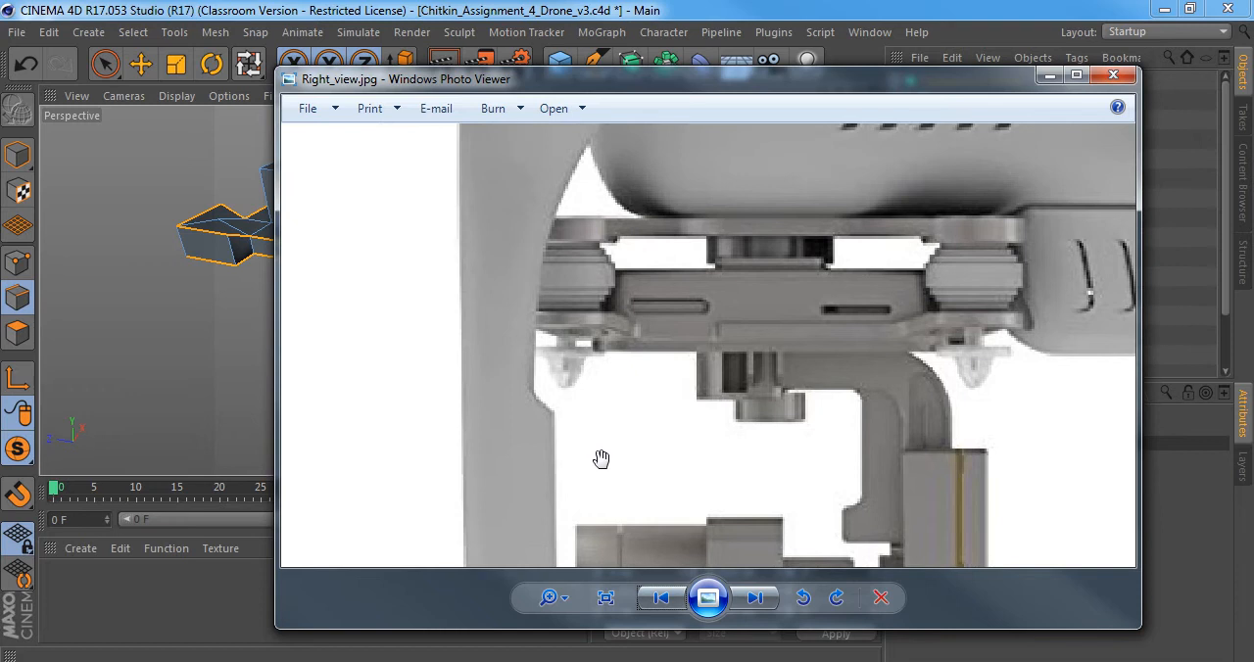
key(alt+Tab)
Add the edge loops of the small block beneath the plate to the selection and switch to Ring Selection.
alt+drag(574, 271, 448, 135)
alt+drag(520, 271, 480, 208)
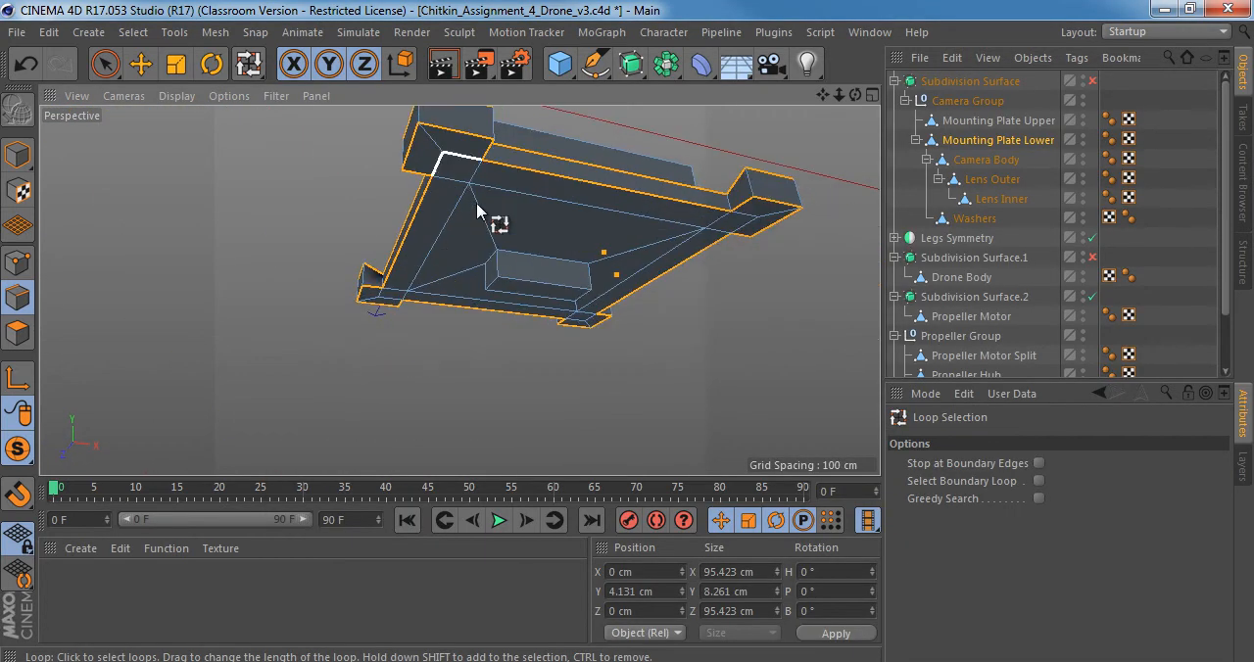
shift+click(507, 284)
alt+right_drag(506, 266, 549, 267)
alt+middle_drag(506, 259, 425, 251)
mouse_move(425, 251)
alt+mouse_down()
mouse_move(531, 270)
mouse_move(467, 241)
mouse_move(605, 238)
mouse_move(434, 233)
mouse_move(451, 272)
mouse_move(422, 263)
alt+mouse_up()
shift+click(455, 233)
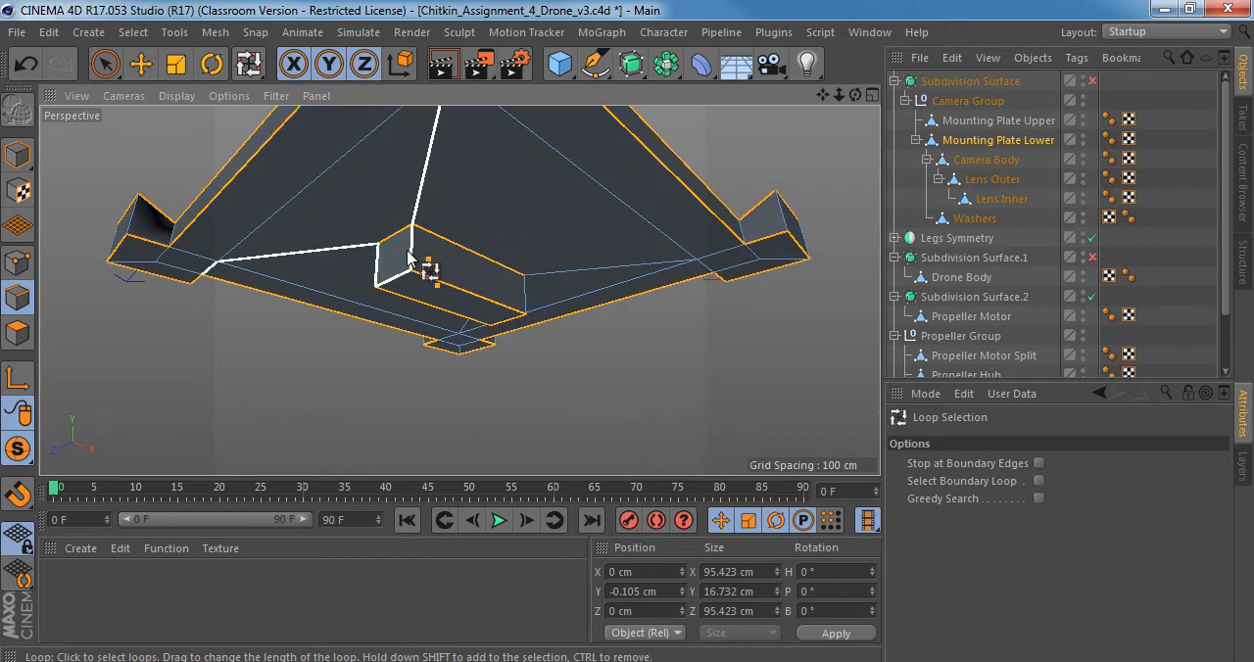
key(u)
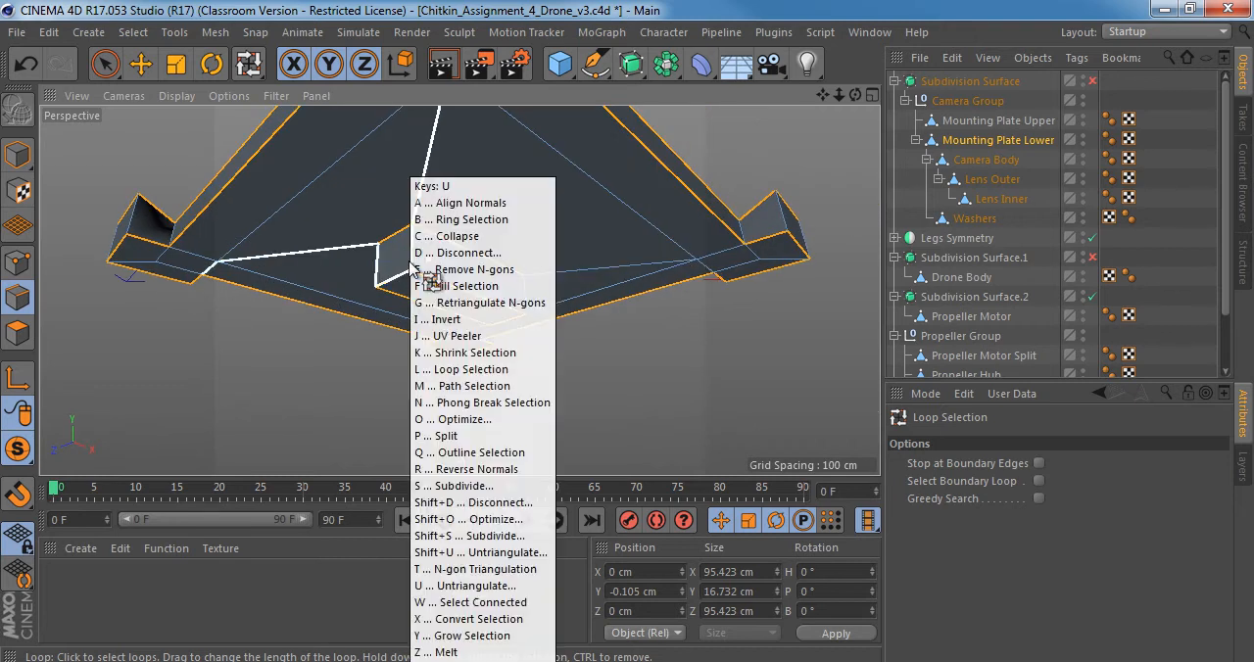
key(b)
alt+drag(404, 256, 360, 423)
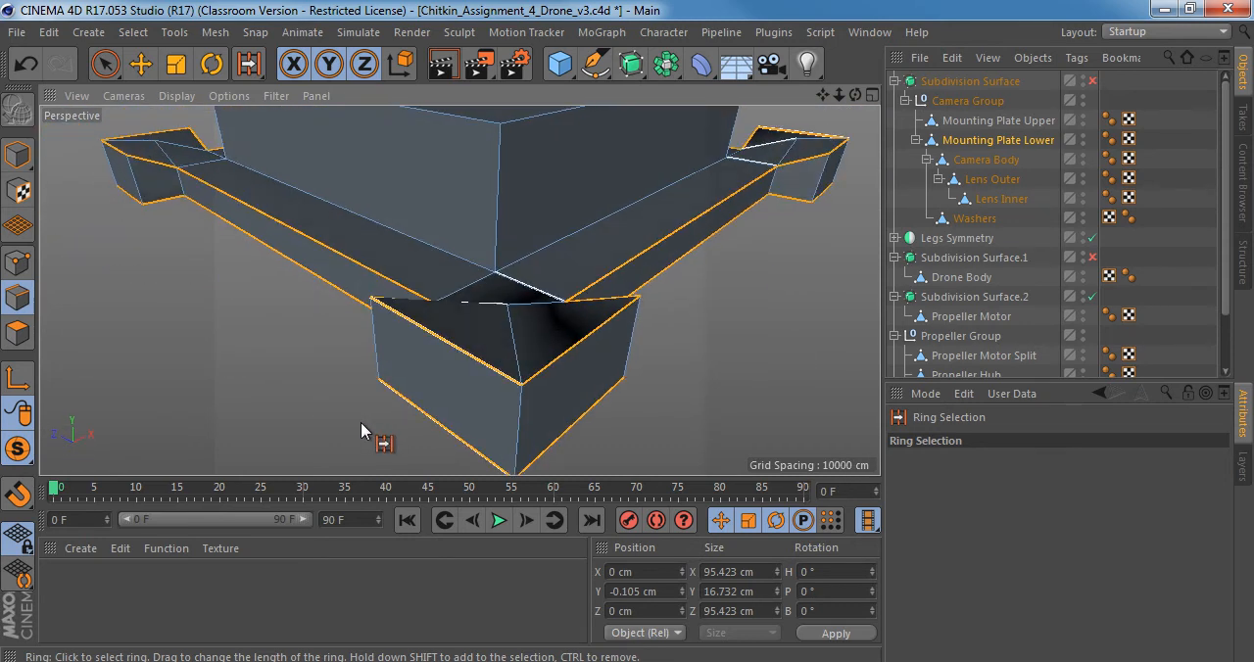
Save the scene as a new version named Chitkin_Assignment_4_Drone_v4.c4d.
key(ctrl+shift+s)
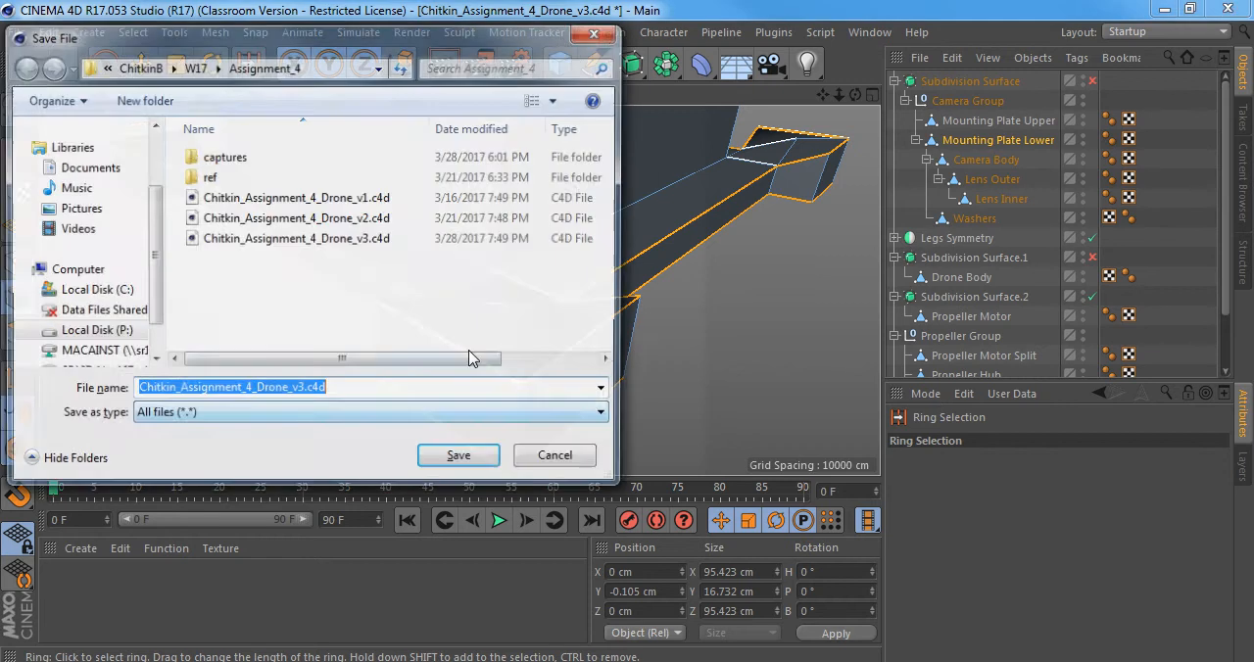
click(296, 388)
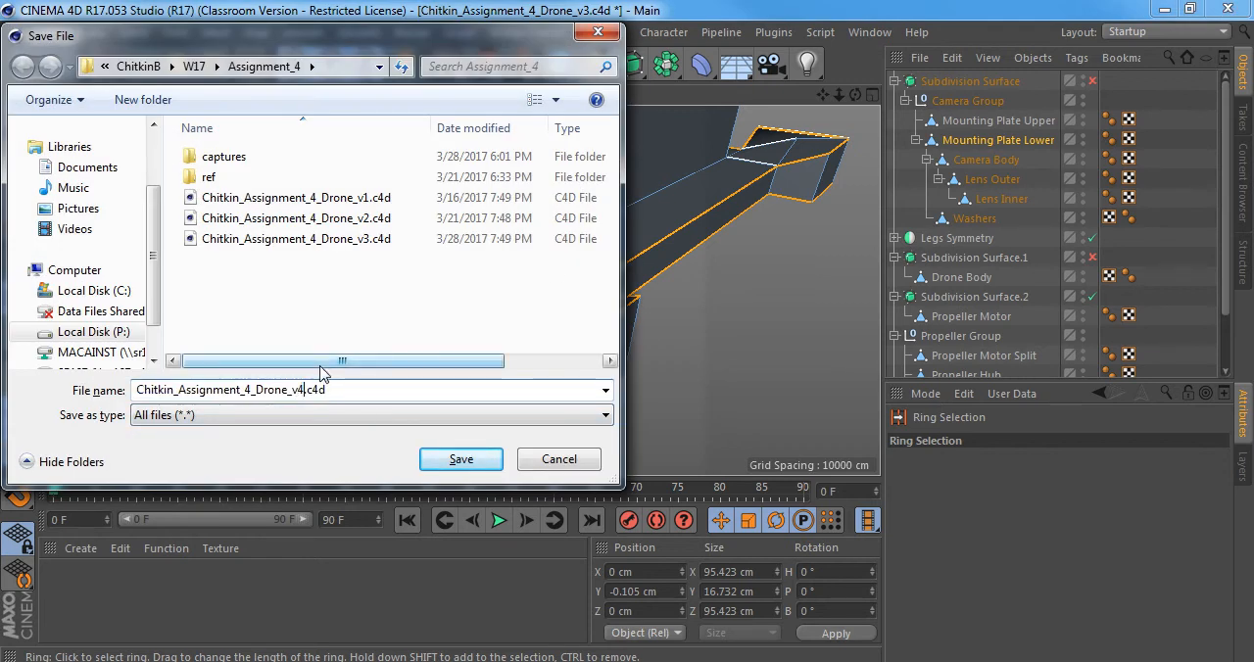
click(462, 460)
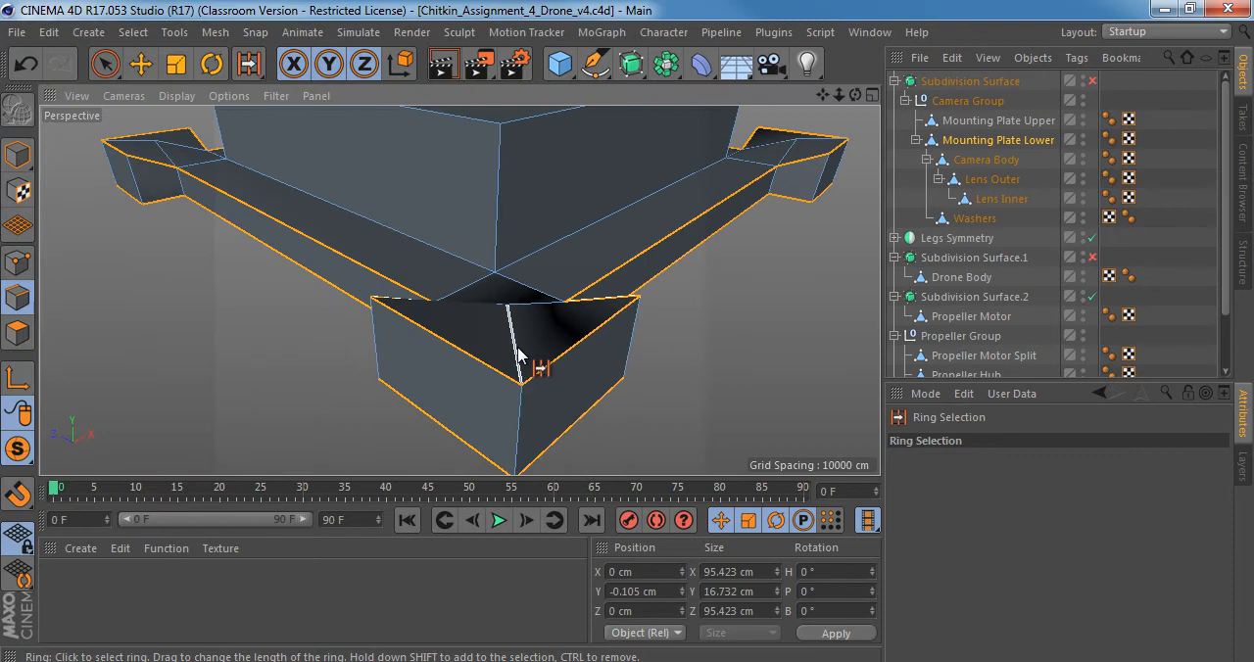
Ring-select the vertical corner edges of the small block beneath the plate, adding them to the selection.
alt+right_drag(559, 282, 488, 282)
alt+drag(461, 291, 498, 302)
alt+drag(515, 299, 542, 116)
alt+right_drag(517, 414, 562, 400)
alt+drag(460, 291, 543, 250)
Try a Chamfer bevel with a 0.998 cm offset on the selected plate edges and turn on smoothing.
key(m)
key(s)
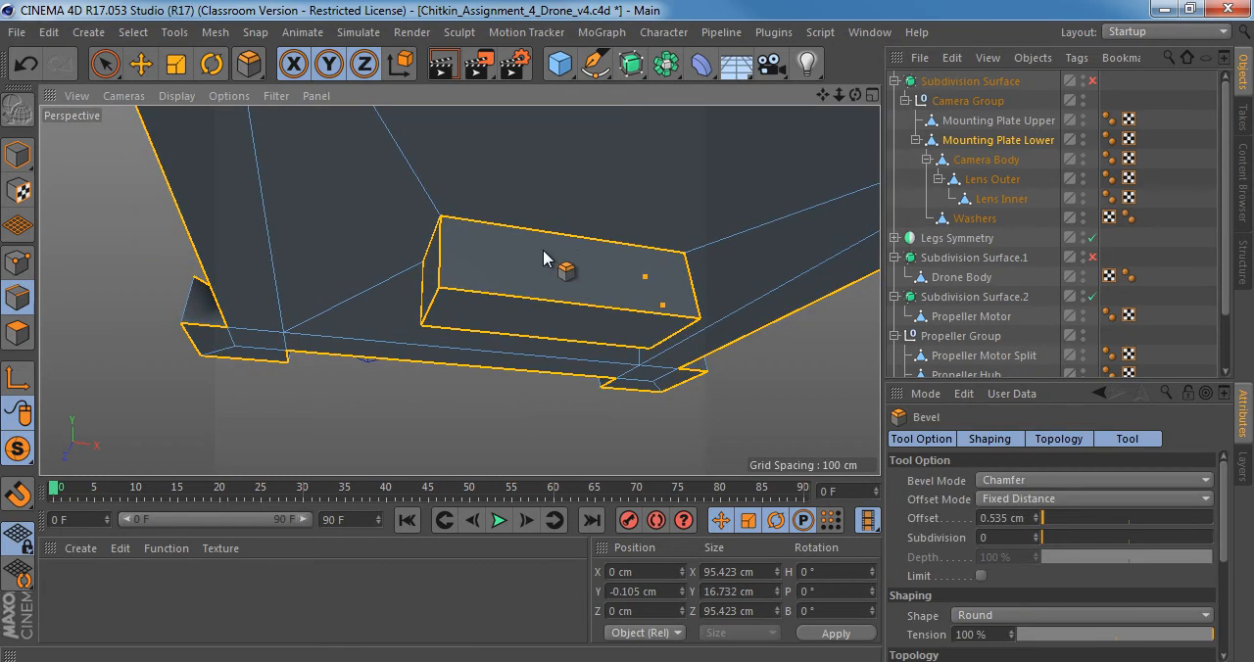
mouse_move(478, 302)
alt+mouse_down()
mouse_move(499, 316)
mouse_move(523, 303)
mouse_move(569, 415)
mouse_move(558, 350)
mouse_move(473, 320)
alt+mouse_up()
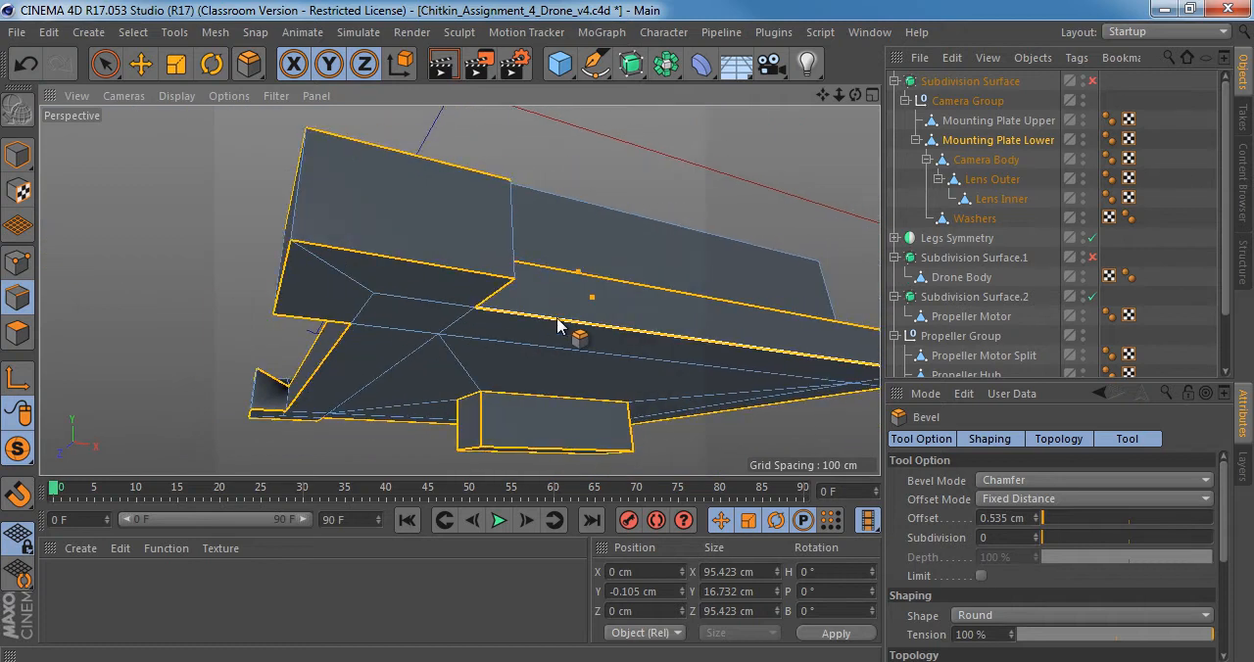
drag(557, 321, 495, 282)
key(q)
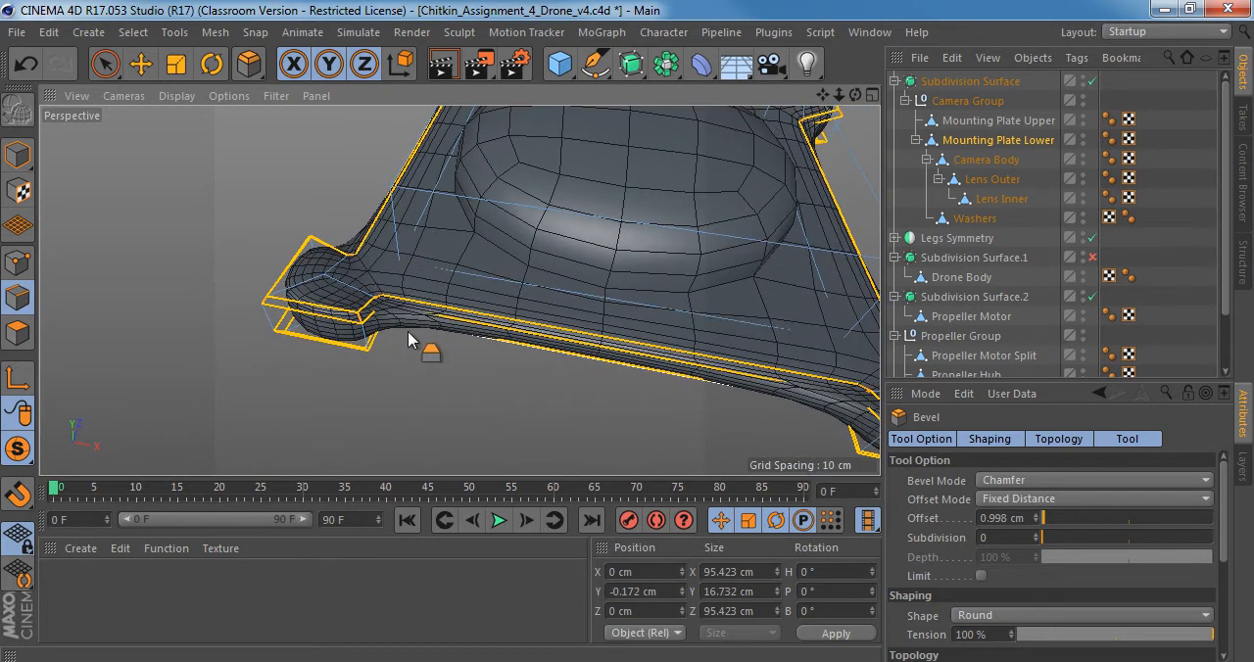
Inspect the smoothed plate's corner pad without the edge overlay, and undo the bevel.
alt+drag(410, 339, 431, 411)
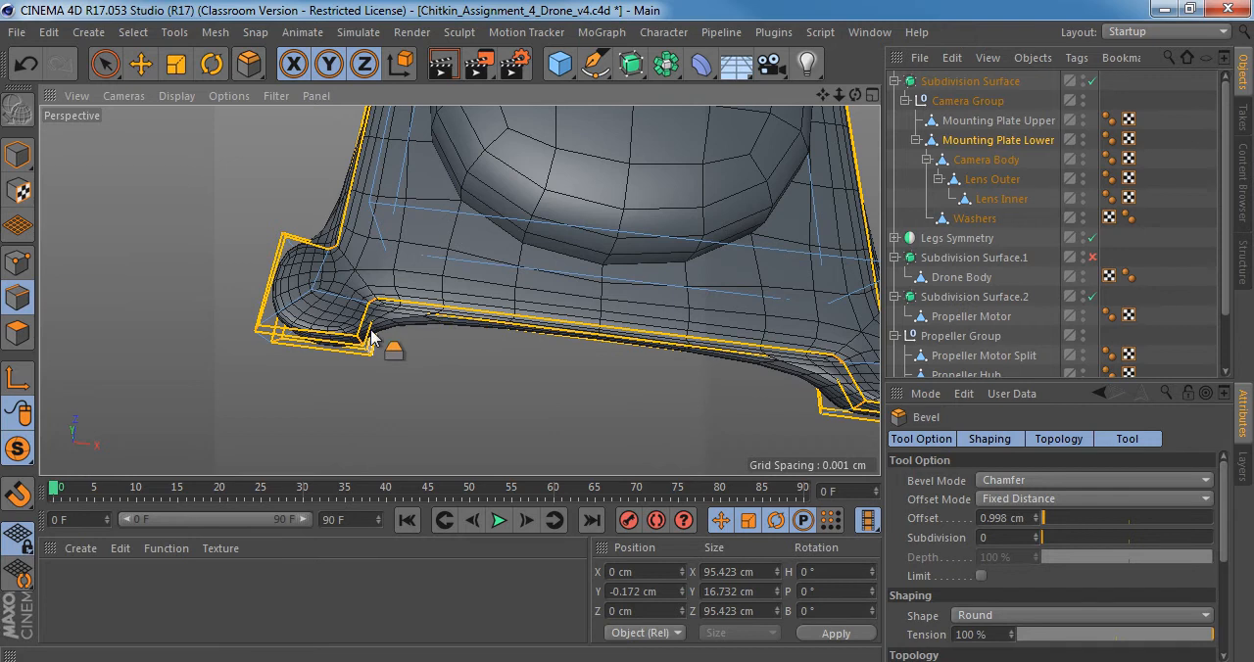
click(12, 156)
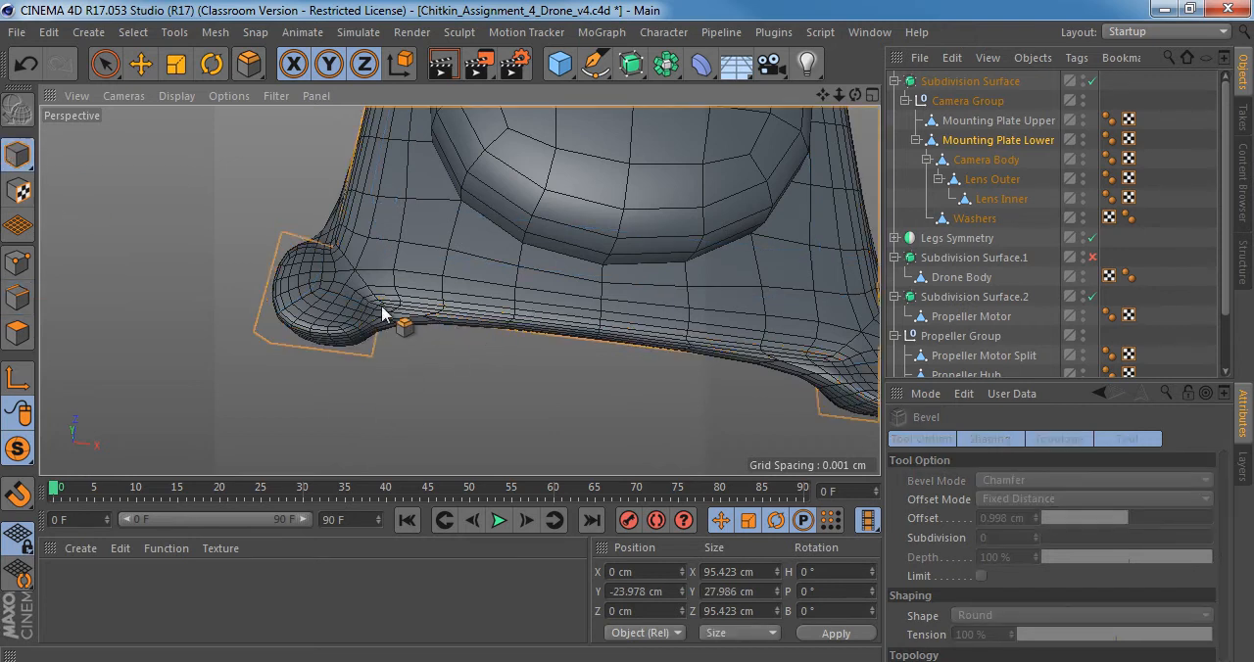
alt+drag(357, 331, 382, 227)
key(ctrl+z)
key(ctrl+z)
Add the short vertical edges at the inner notches beside the plate's corner pads to the edge selection.
click(21, 294)
alt+drag(454, 315, 859, 298)
key(space)
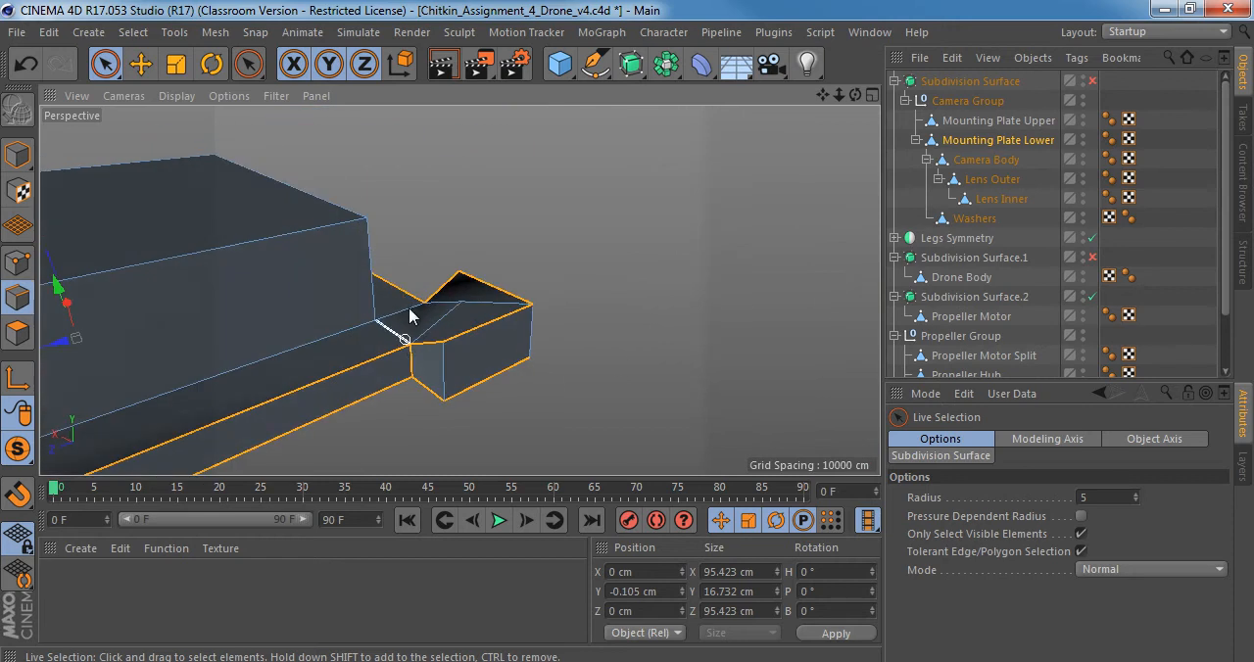
alt+drag(409, 308, 148, 328)
alt+drag(557, 286, 463, 316)
shift+click(578, 235)
alt+drag(581, 256, 338, 314)
alt+drag(775, 356, 412, 303)
alt+drag(324, 255, 126, 360)
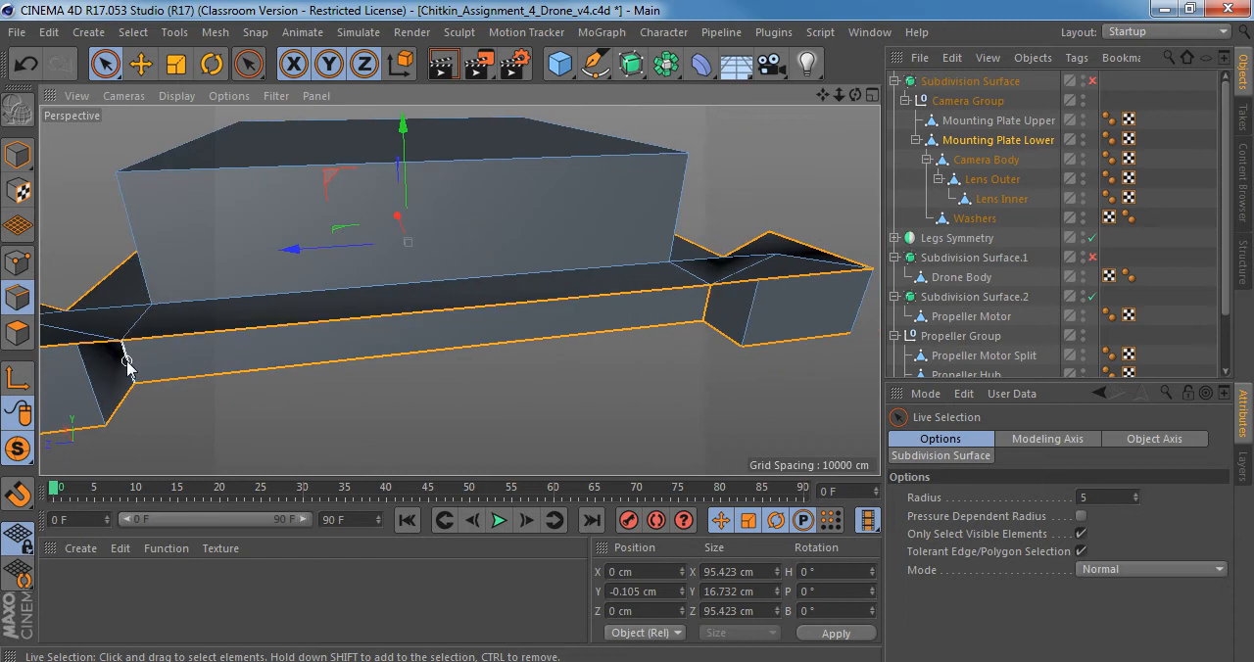
alt+drag(637, 320, 668, 355)
Bevel the selected edges of Mounting Plate Lower in Chamfer mode with a 0.656 cm offset and turn on smoothing.
key(m)
key(s)
key(q)
alt+drag(642, 316, 431, 364)
Inspect the smoothed corner pads in model mode, turn smoothing off and examine the bevelled notch up close.
click(16, 154)
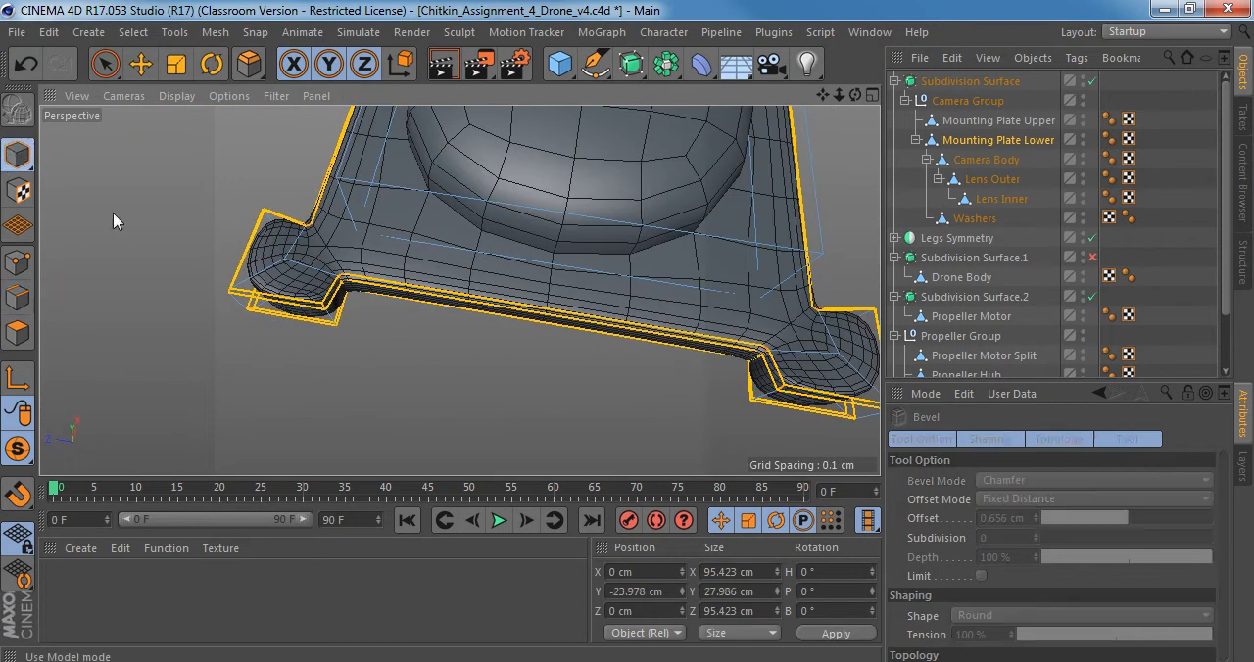
alt+drag(114, 221, 366, 294)
alt+right_drag(297, 224, 341, 222)
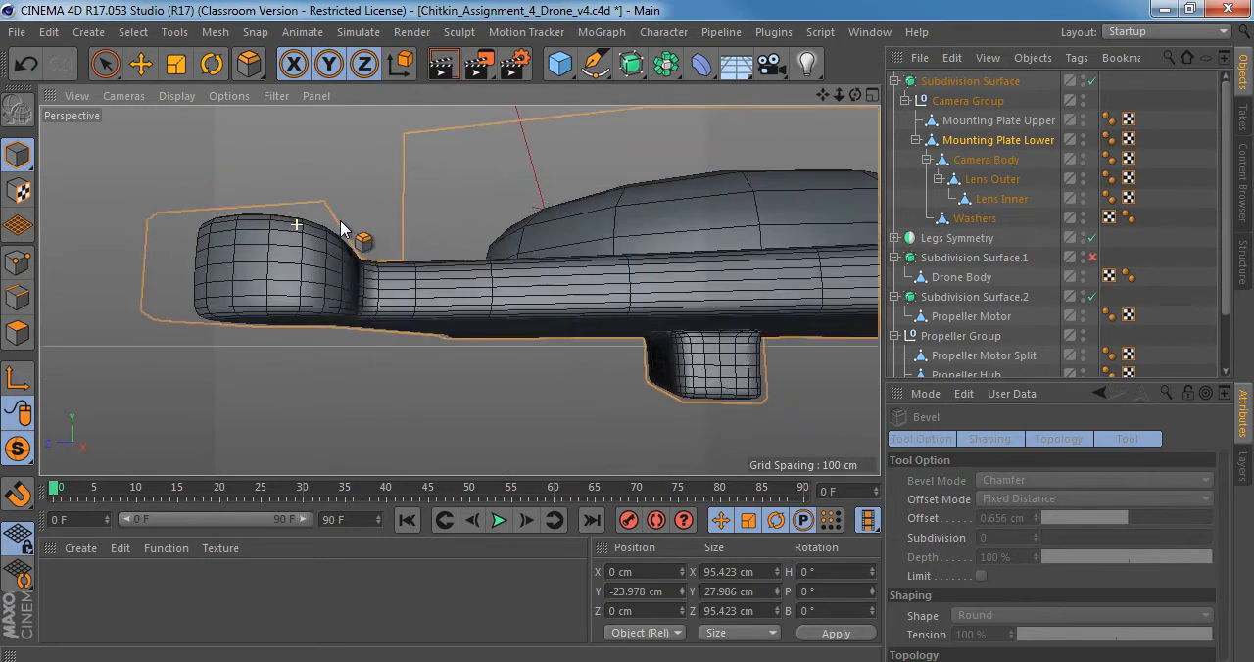
alt+drag(341, 227, 418, 307)
key(q)
alt+middle_drag(543, 312, 524, 220)
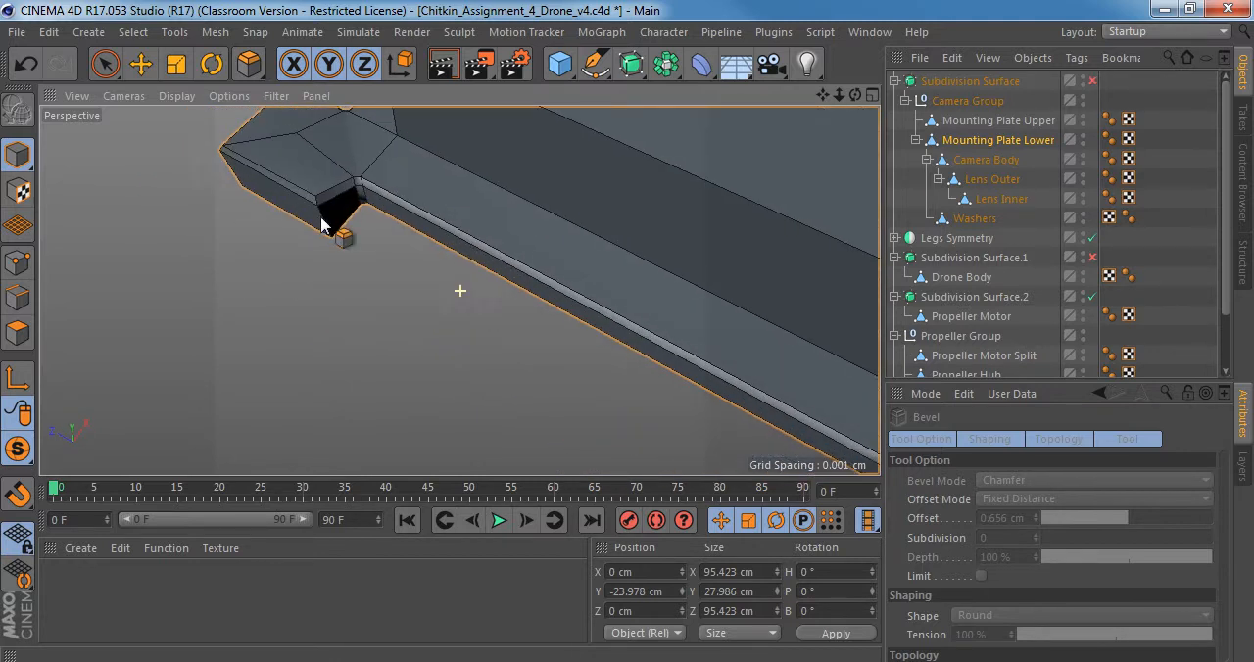
alt+middle_drag(320, 219, 410, 316)
alt+right_drag(434, 269, 500, 265)
mouse_move(406, 235)
alt+mouse_down()
mouse_move(435, 260)
mouse_move(427, 243)
alt+mouse_up()
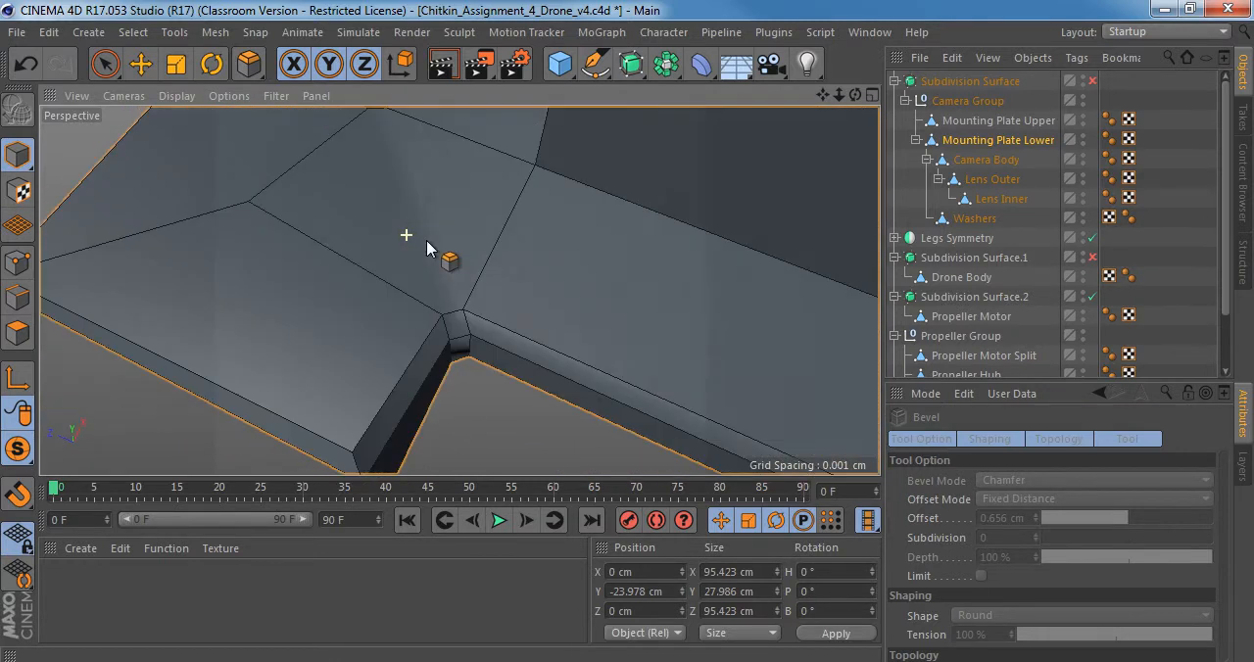
alt+middle_drag(442, 252, 448, 311)
Switch Mounting Plate Lower to polygon editing and select the square inner polygon on top of one corner pad.
click(982, 141)
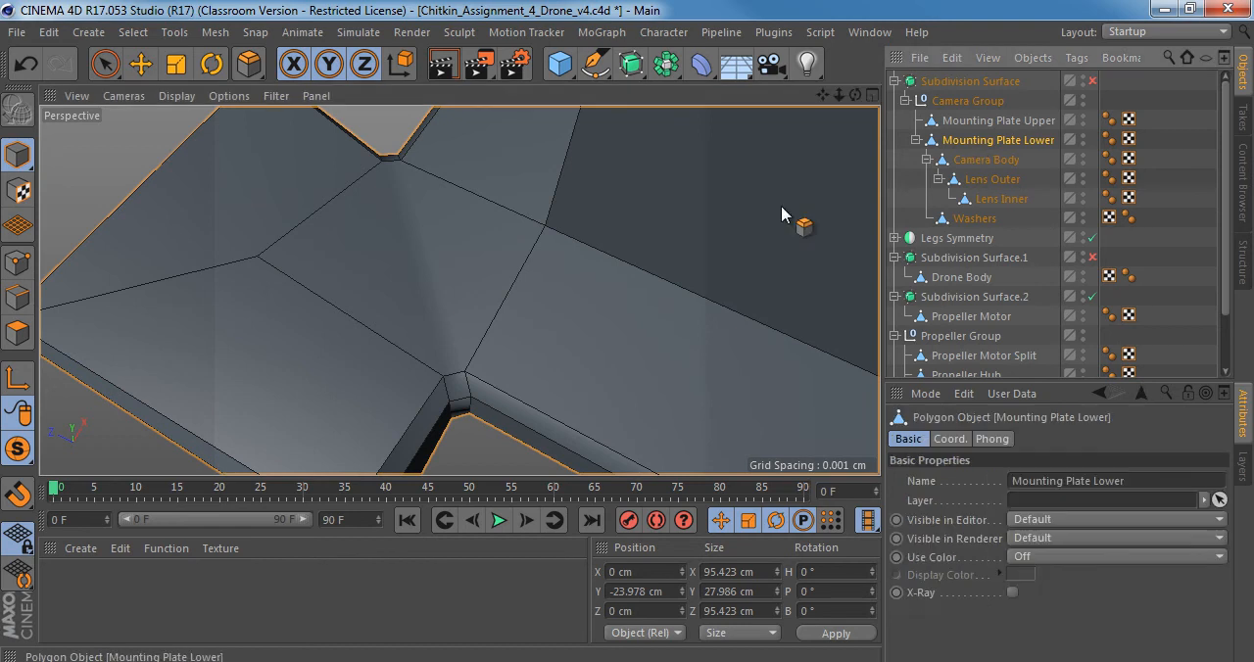
click(28, 332)
alt+right_drag(406, 300, 379, 302)
alt+drag(379, 268, 440, 318)
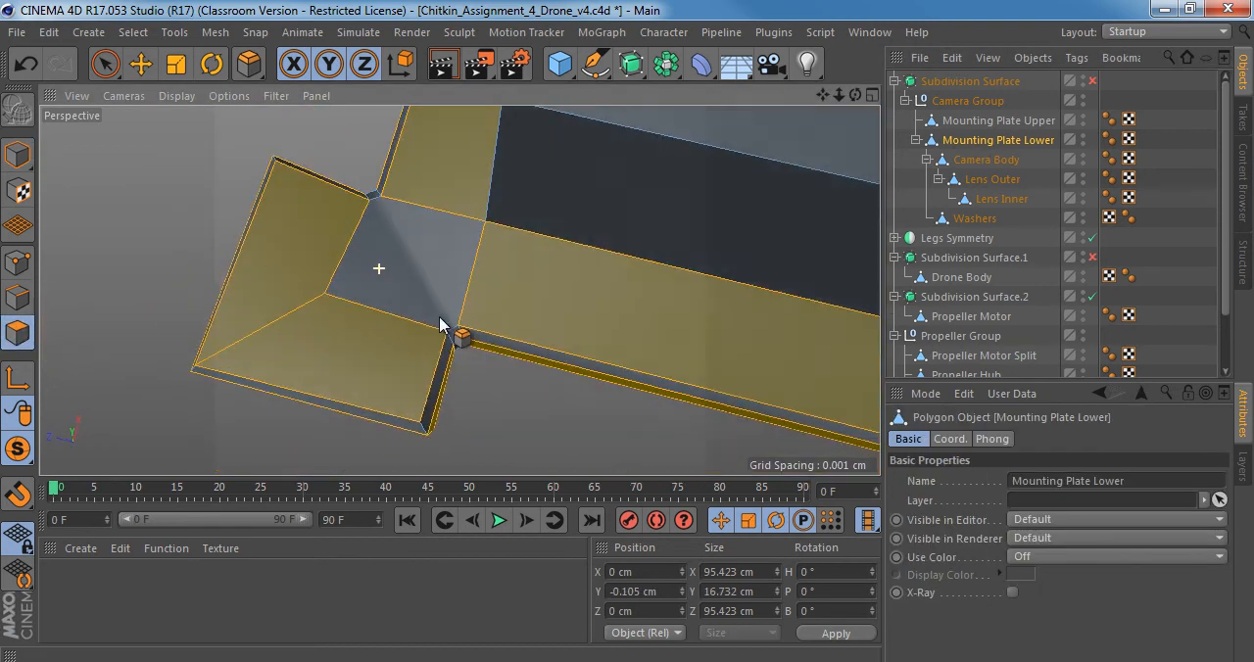
key(9)
click(415, 282)
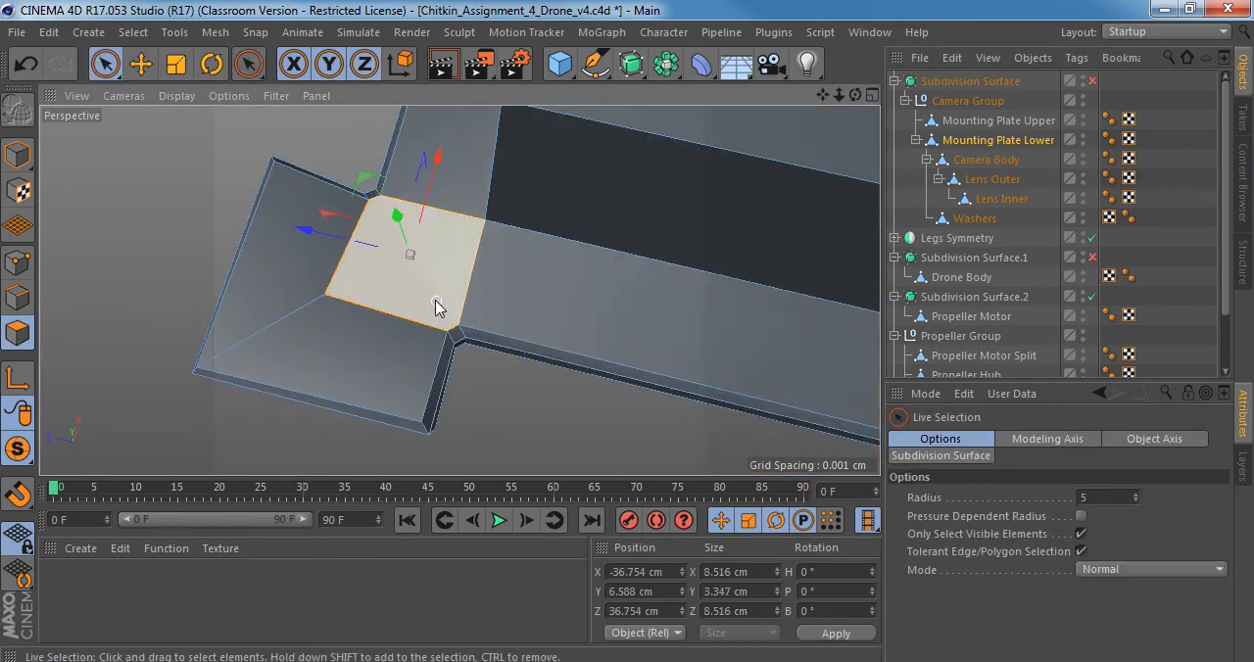
Examine the selected square polygon on the corner pad up close and switch Mounting Plate Lower to point editing.
alt+right_drag(434, 300, 455, 299)
alt+middle_drag(454, 299, 425, 282)
alt+drag(425, 282, 494, 340)
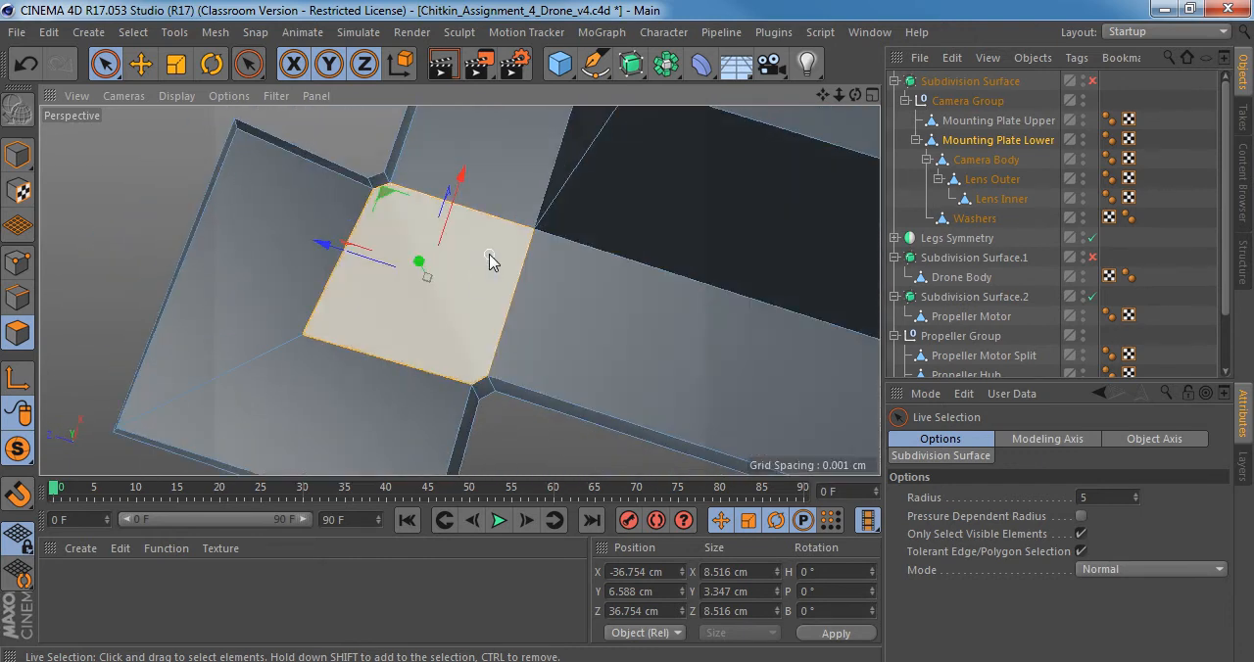
scroll(471, 267, up, 2)
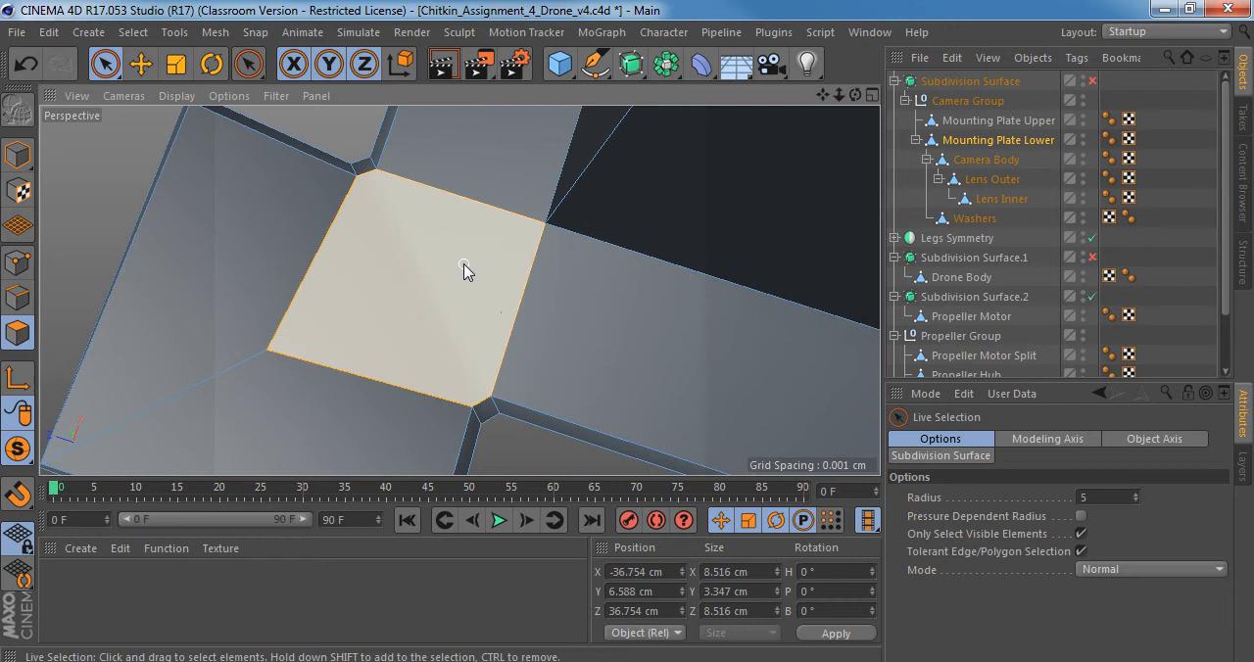
alt+drag(465, 271, 526, 282)
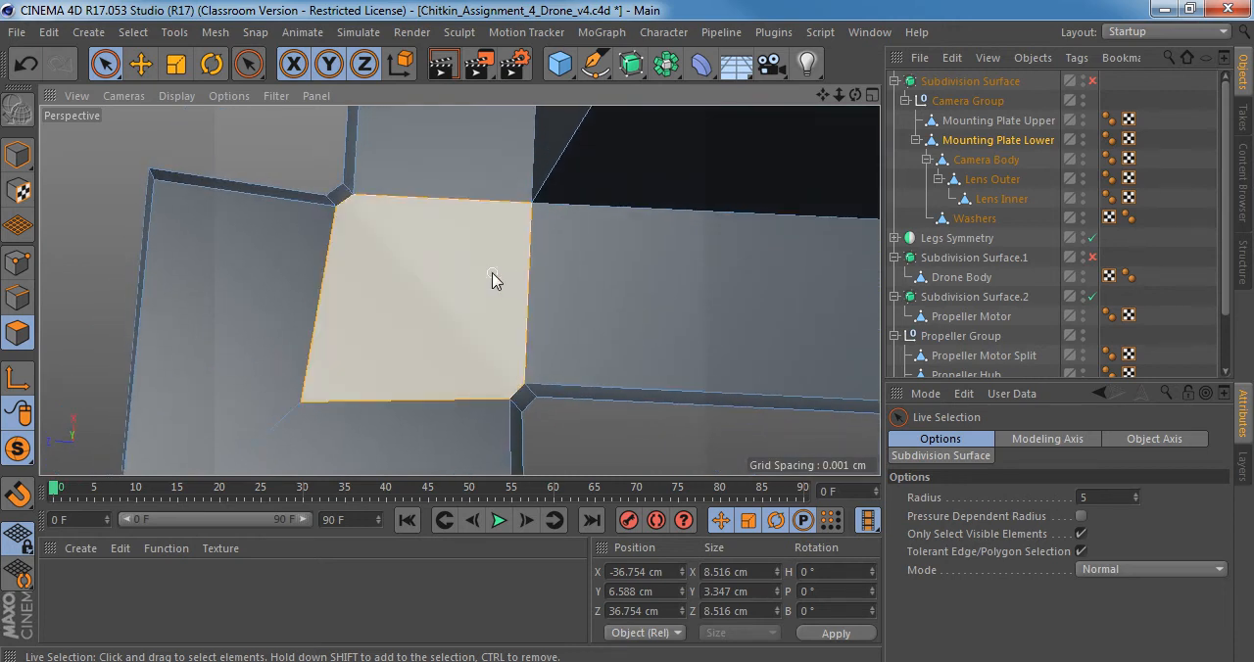
click(21, 266)
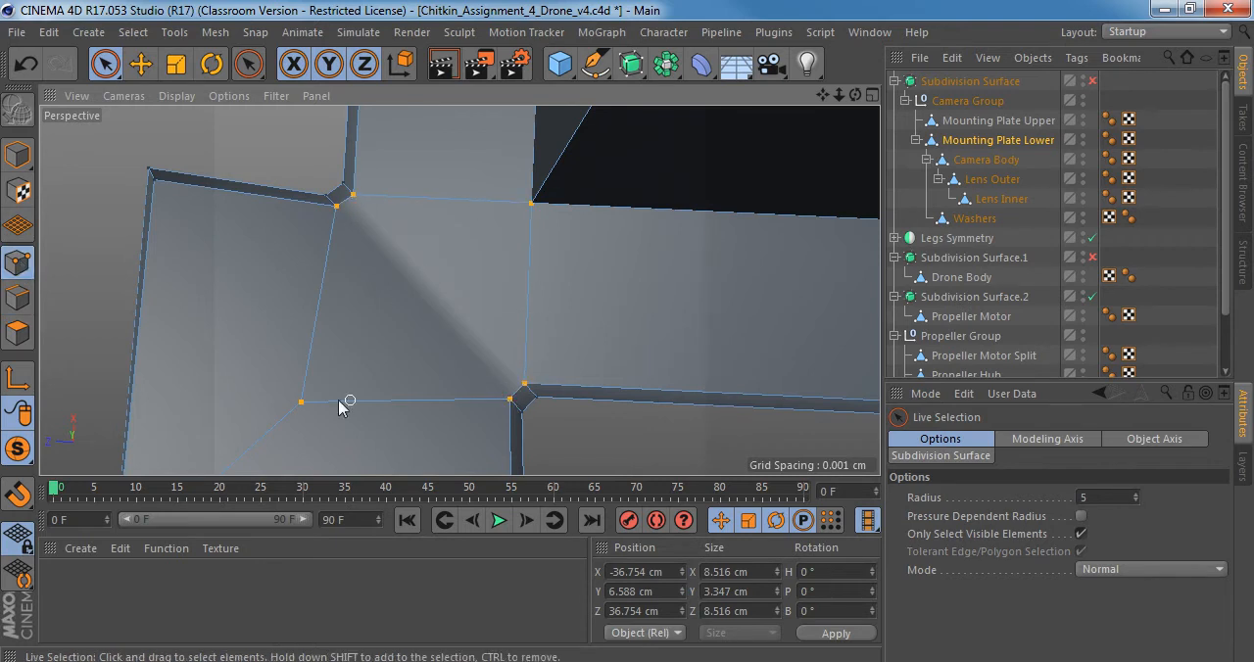
Turn smoothing on, inspect the rounded corner pad and its transition to the plate from several angles, and turn smoothing off.
scroll(413, 322, down, 4)
alt+drag(445, 319, 362, 176)
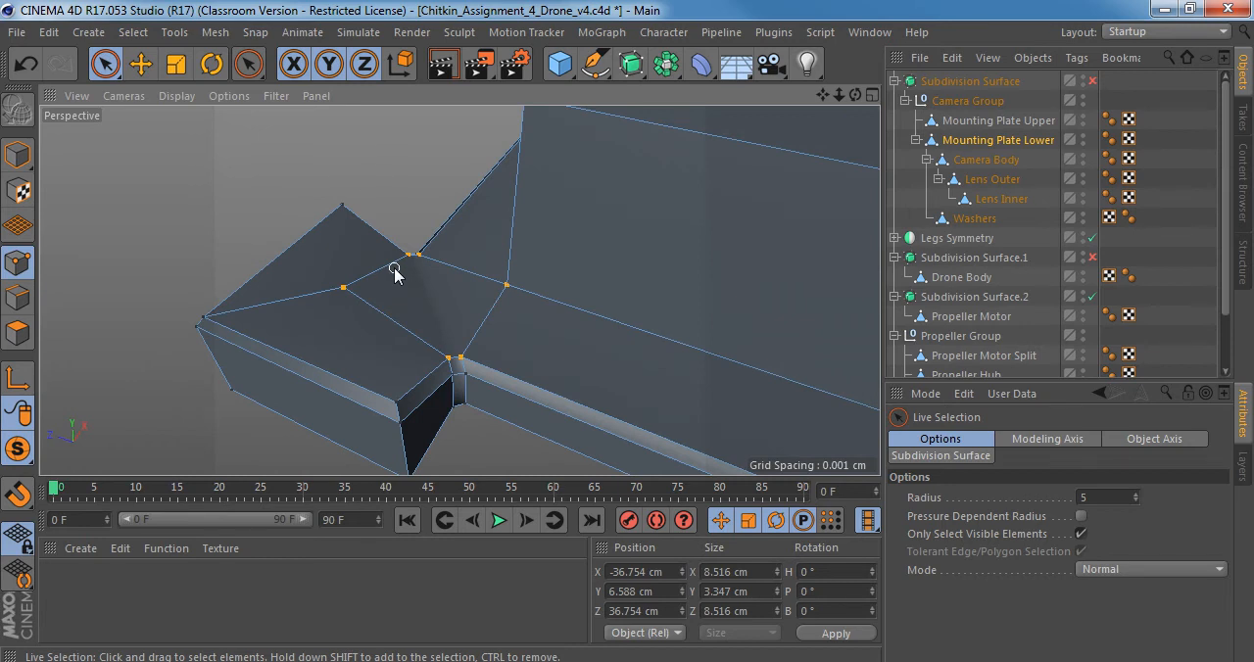
key(q)
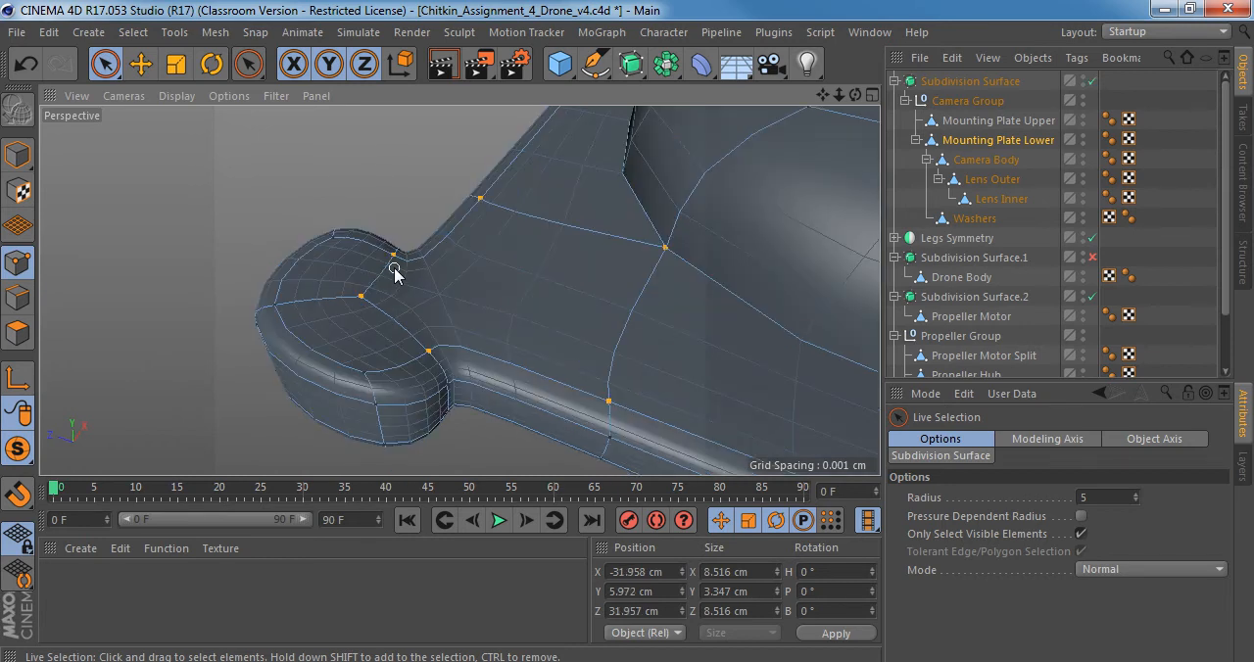
alt+drag(395, 268, 386, 191)
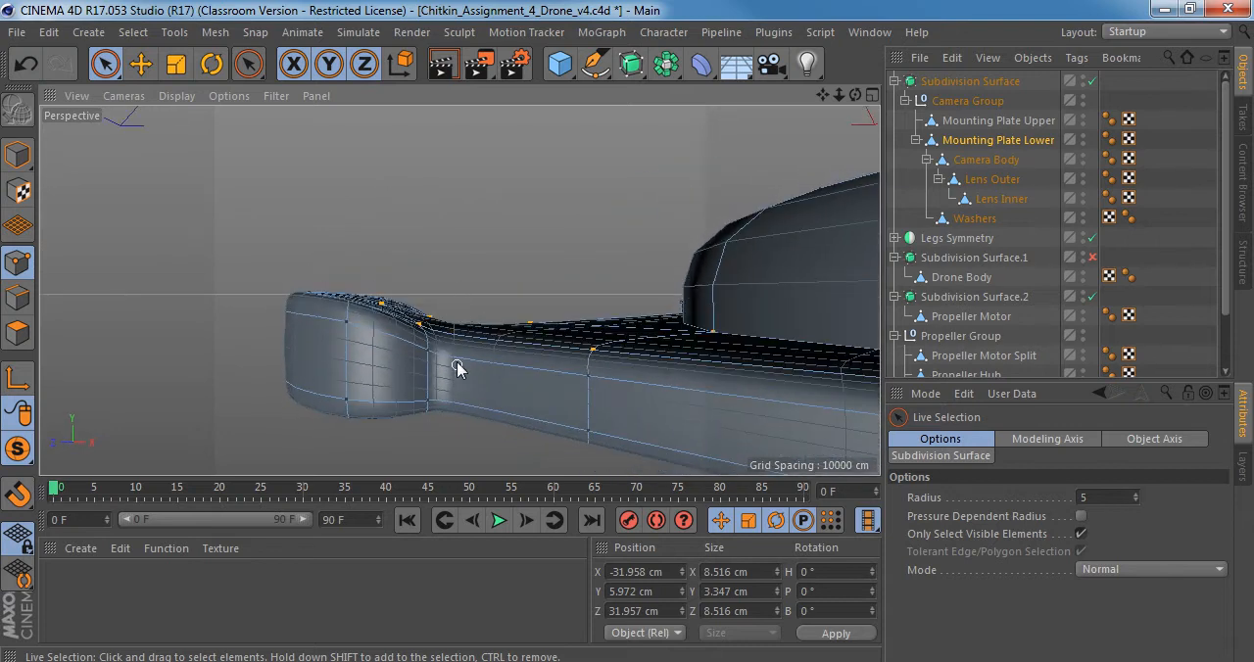
alt+drag(457, 369, 471, 419)
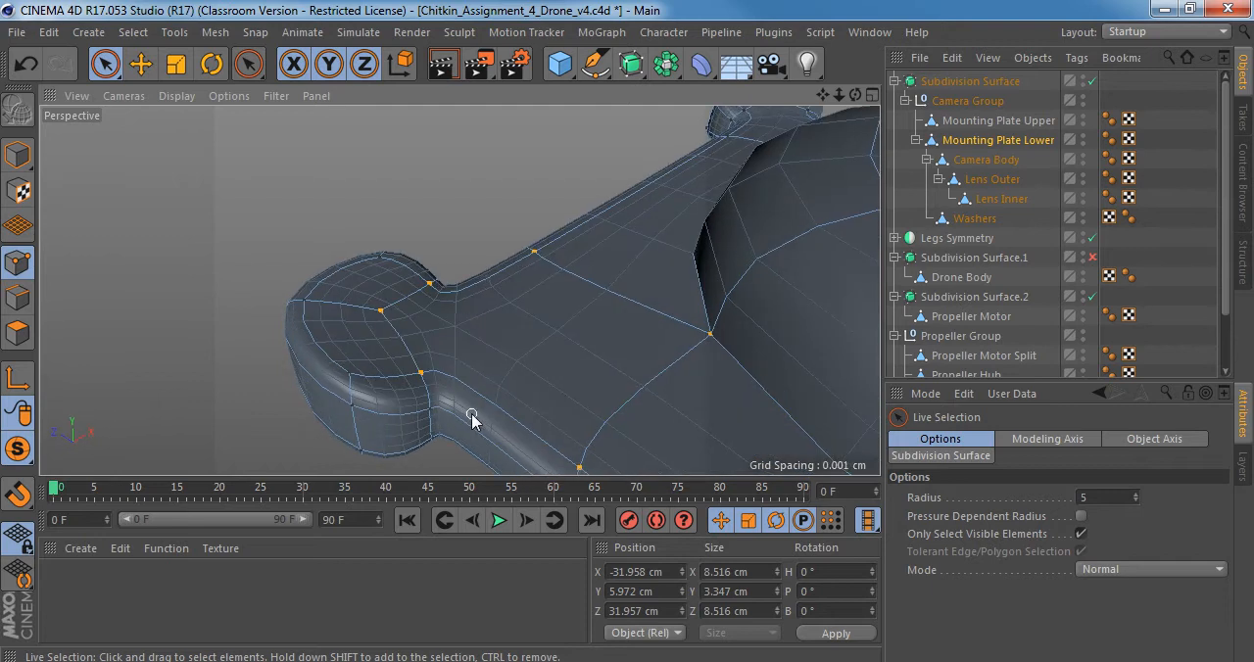
key(q)
Try to connect the two plate-side notch points beside another corner pad with a Polygon Pen edge, and undo it.
alt+drag(492, 335, 555, 385)
alt+right_drag(608, 367, 545, 362)
alt+middle_drag(685, 362, 293, 141)
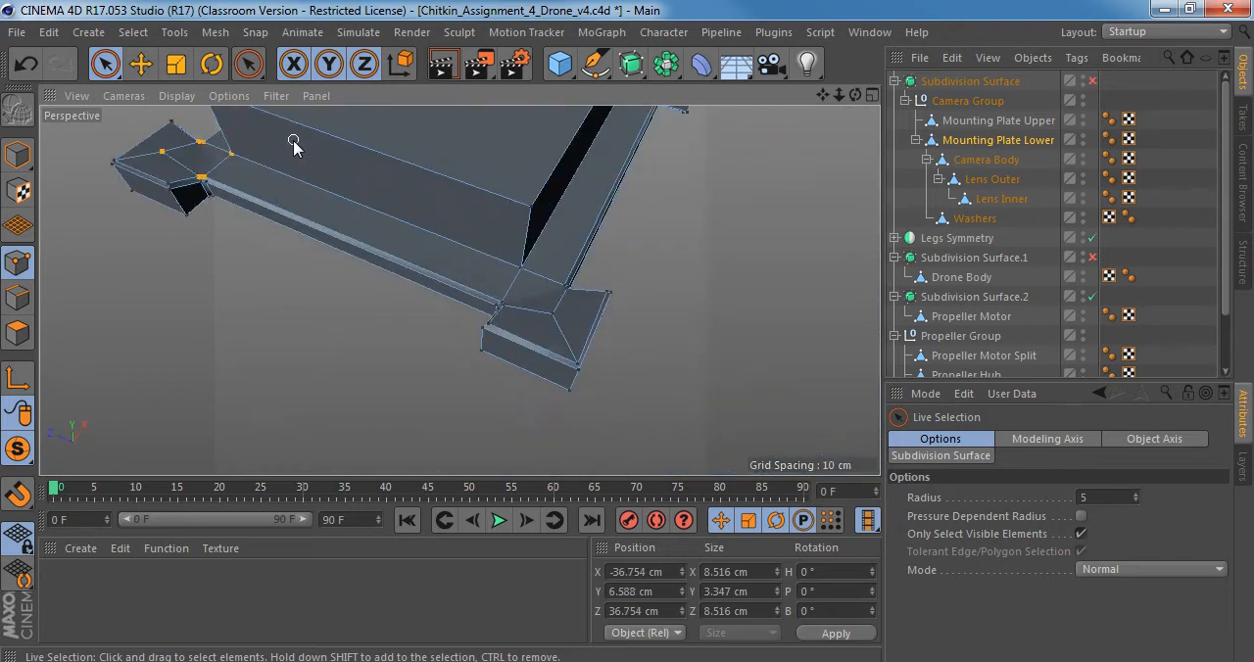
alt+drag(462, 288, 497, 279)
alt+drag(515, 327, 522, 393)
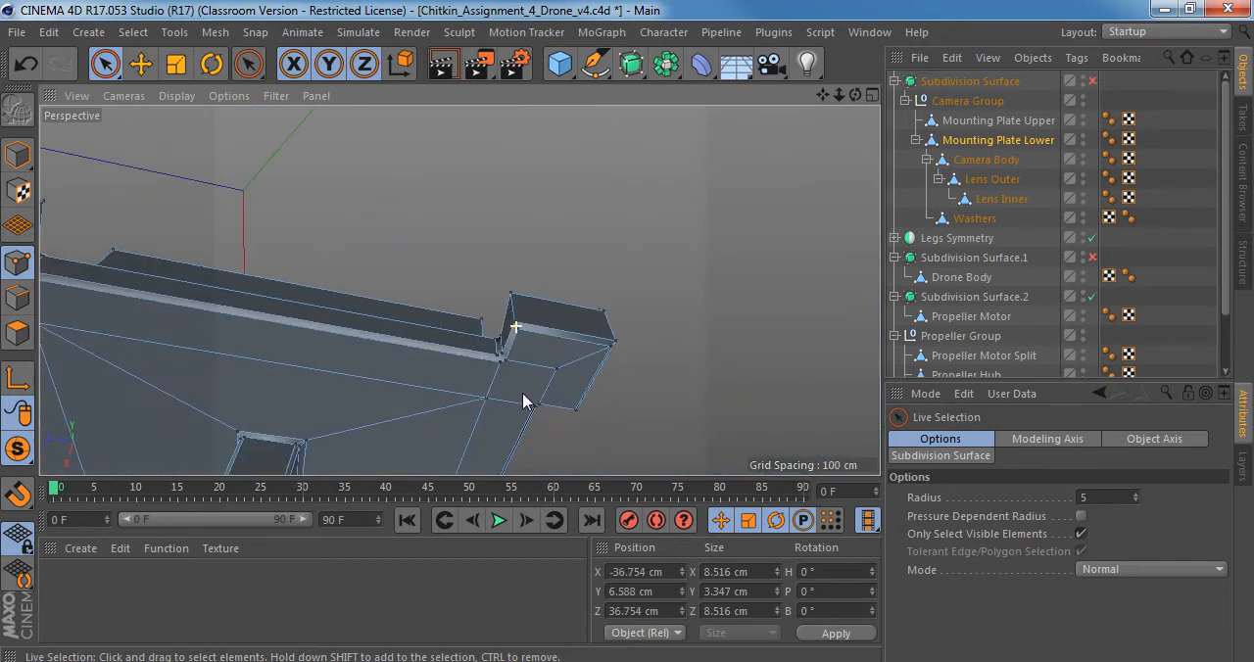
alt+drag(462, 291, 551, 326)
alt+right_drag(555, 327, 600, 323)
alt+middle_drag(604, 294, 545, 338)
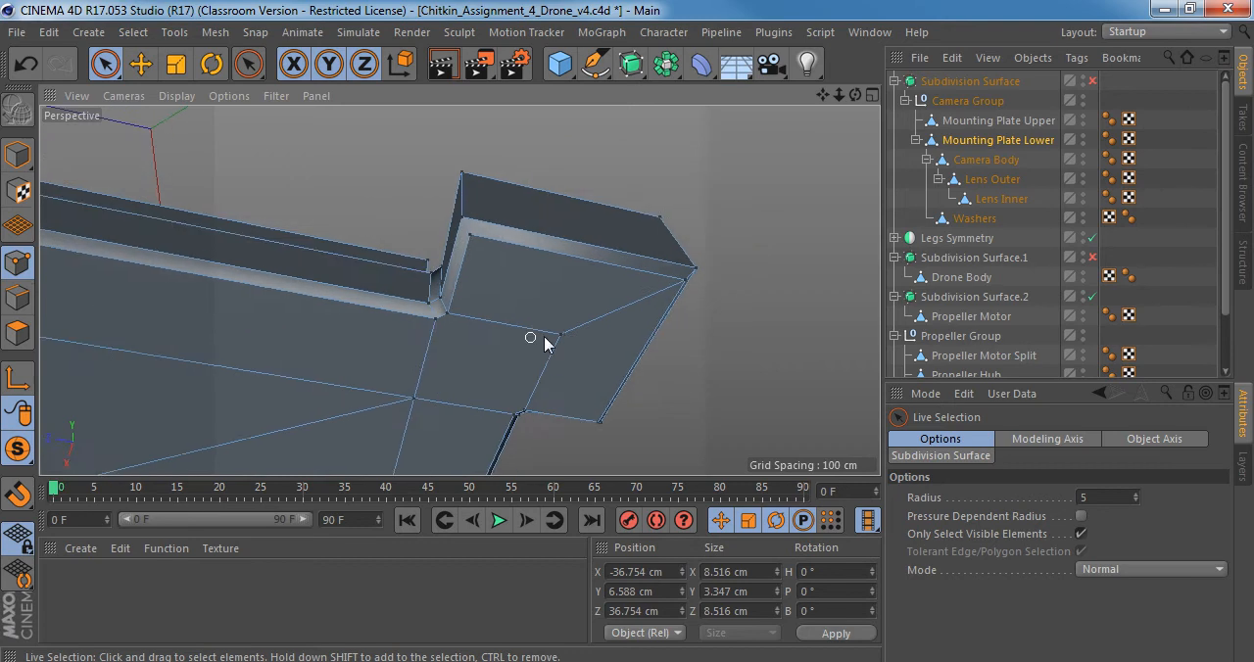
alt+drag(565, 333, 547, 279)
key(m)
key(e)
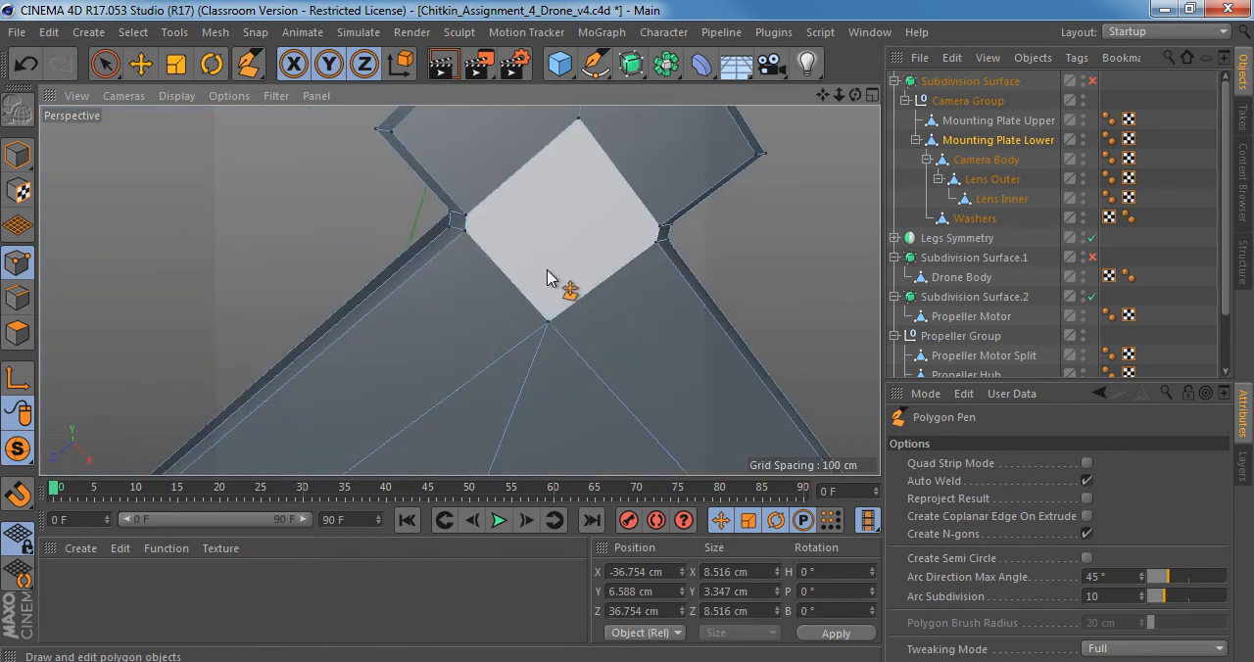
click(657, 242)
click(464, 231)
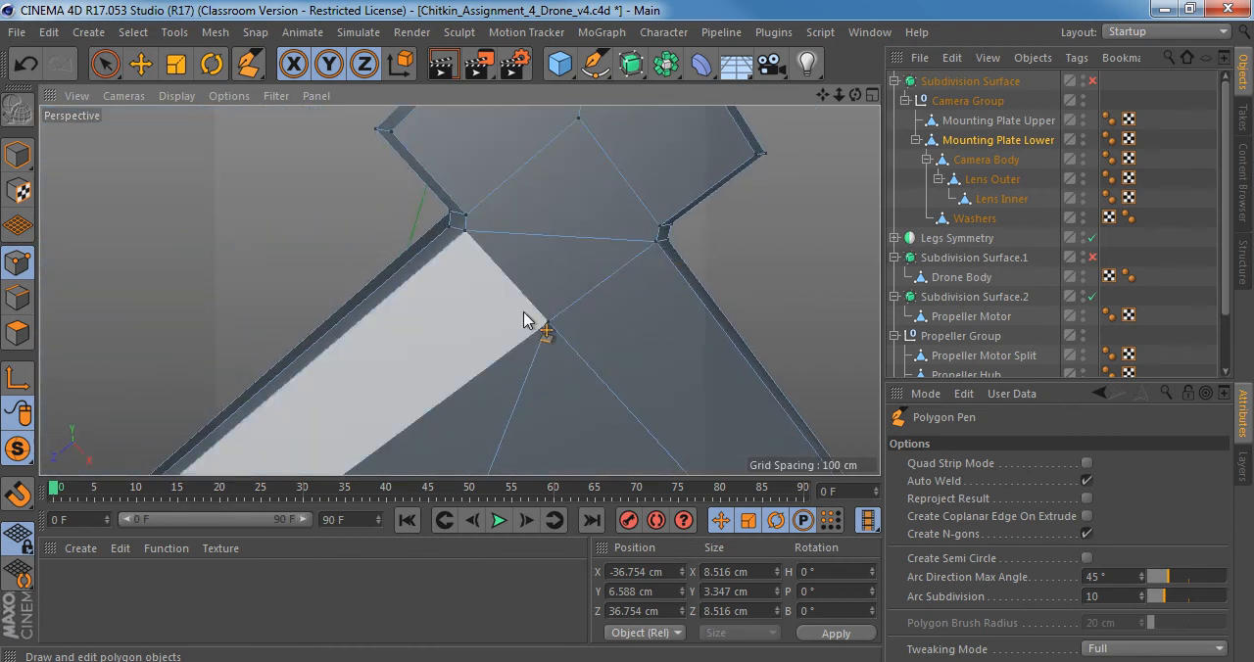
mouse_move(527, 249)
alt+mouse_down()
mouse_move(543, 228)
mouse_move(533, 248)
alt+mouse_up()
key(ctrl+z)
Draw two parallel Polygon Pen edges across that pad's neck, one between the pad-side notch points and one between the plate-side points.
click(655, 247)
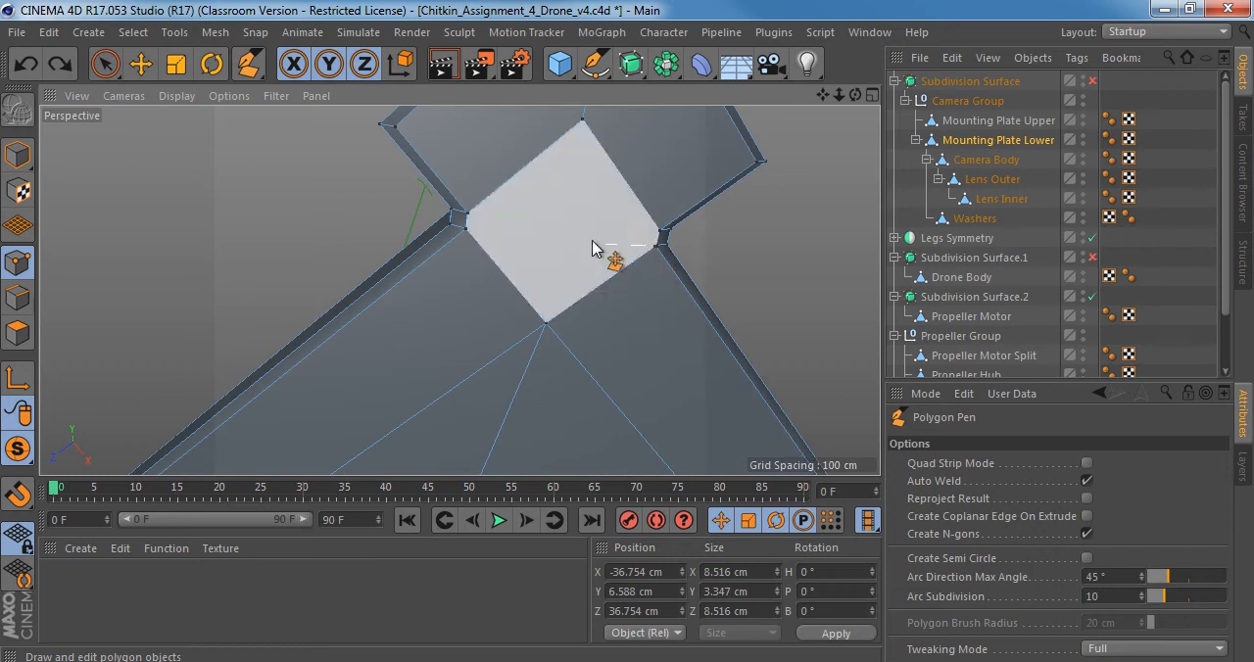
alt+drag(469, 224, 483, 253)
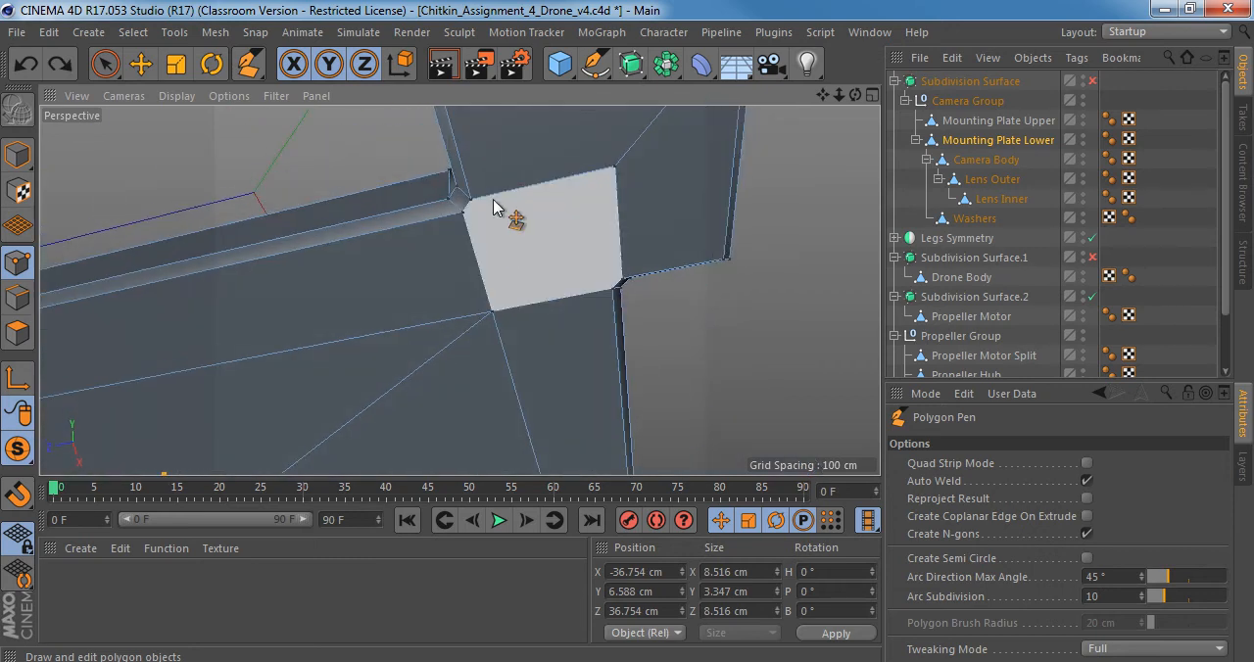
click(612, 292)
mouse_move(556, 300)
alt+mouse_down()
mouse_move(508, 216)
mouse_move(559, 313)
alt+mouse_up()
Turn smoothing on, inspect the corner pads from below and above, and turn smoothing off.
key(q)
mouse_move(522, 224)
alt+mouse_down()
mouse_move(636, 298)
mouse_move(680, 126)
mouse_move(675, 246)
mouse_move(518, 216)
alt+mouse_up()
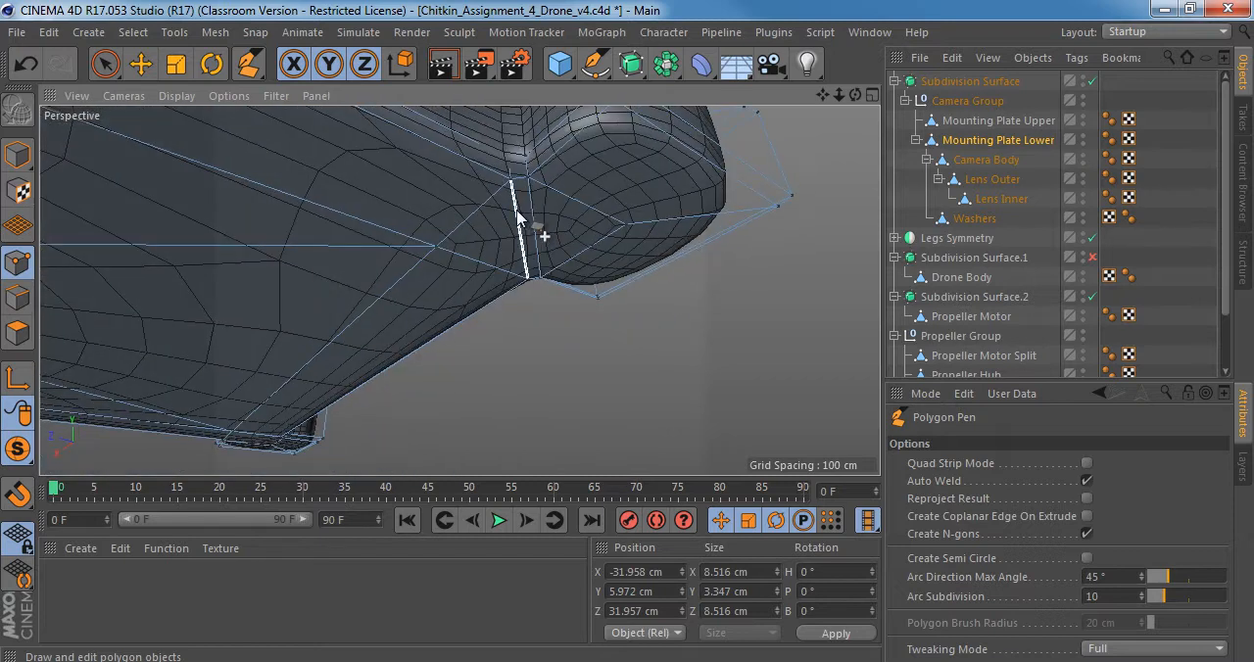
alt+drag(505, 172, 504, 327)
alt+drag(504, 261, 513, 338)
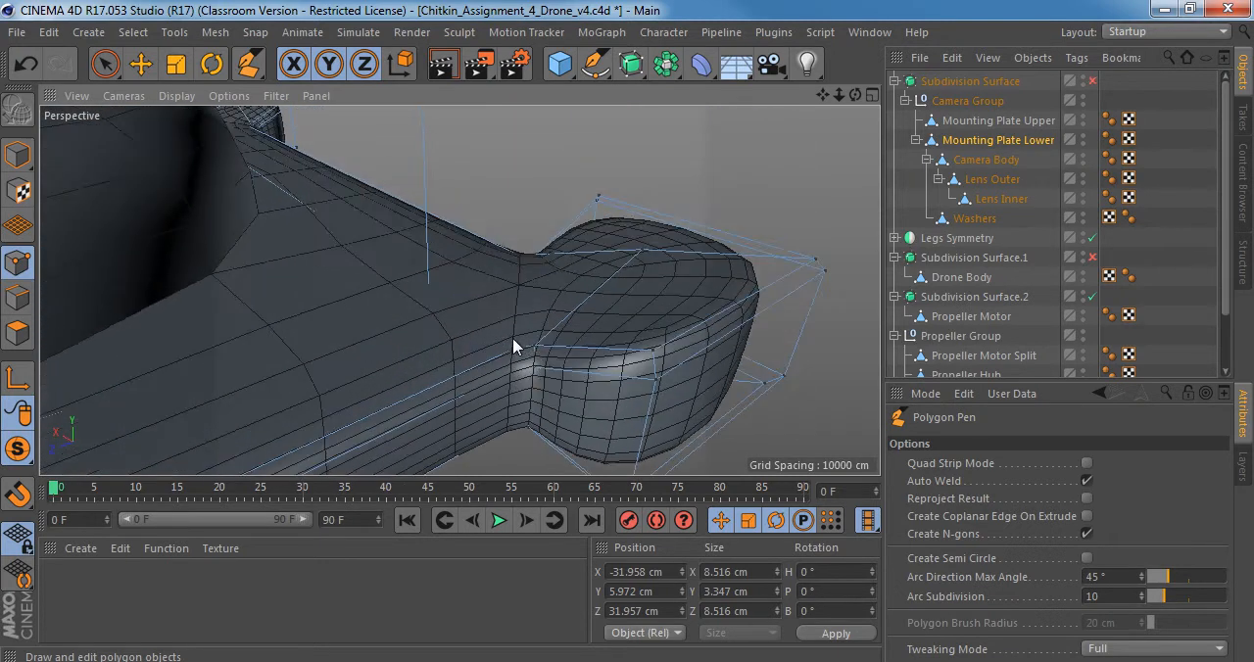
key(q)
Connect the notch points across the neck on the pad's other face with the Polygon Pen and turn smoothing on.
alt+drag(524, 291, 324, 461)
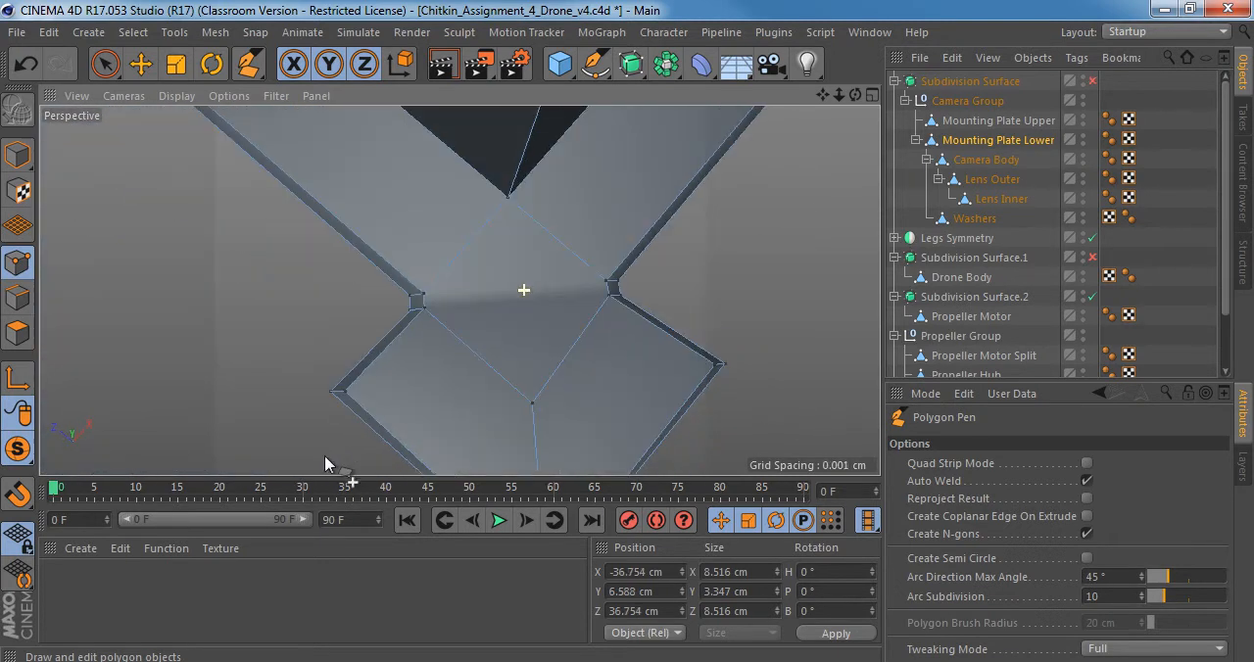
click(424, 293)
click(606, 284)
alt+drag(459, 291, 615, 118)
key(q)
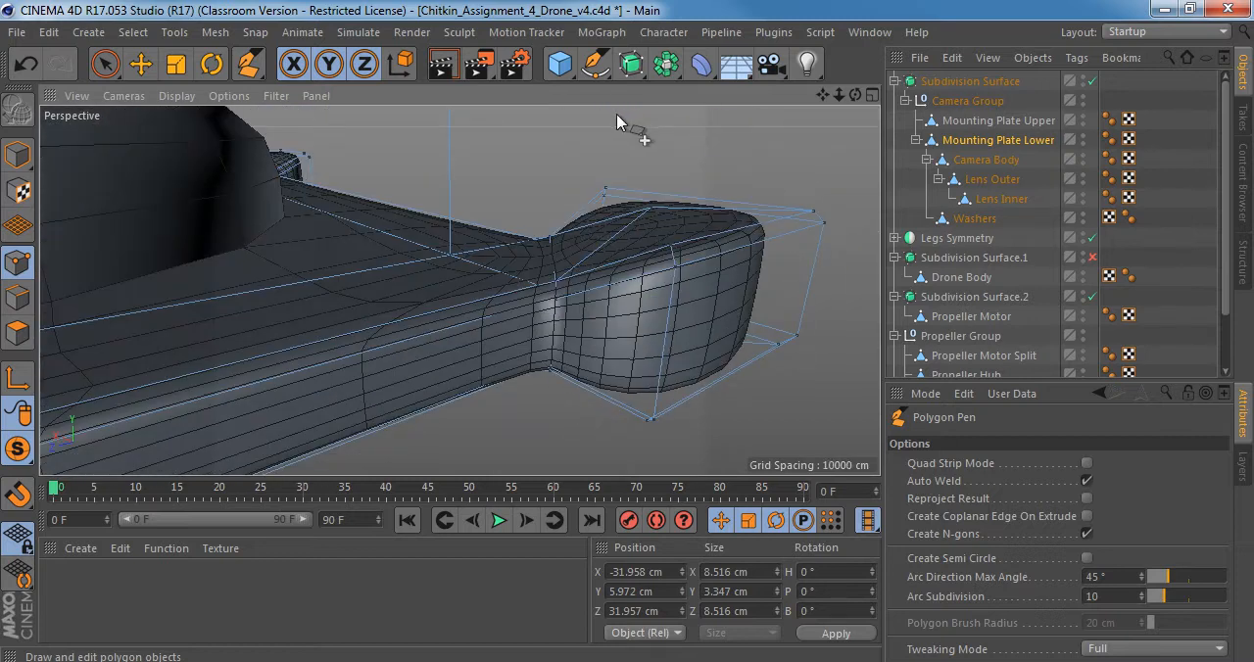
Compare the smoothed pad neck without and with the new edges by undoing and redoing them, viewing it from several angles.
key(ctrl+z)
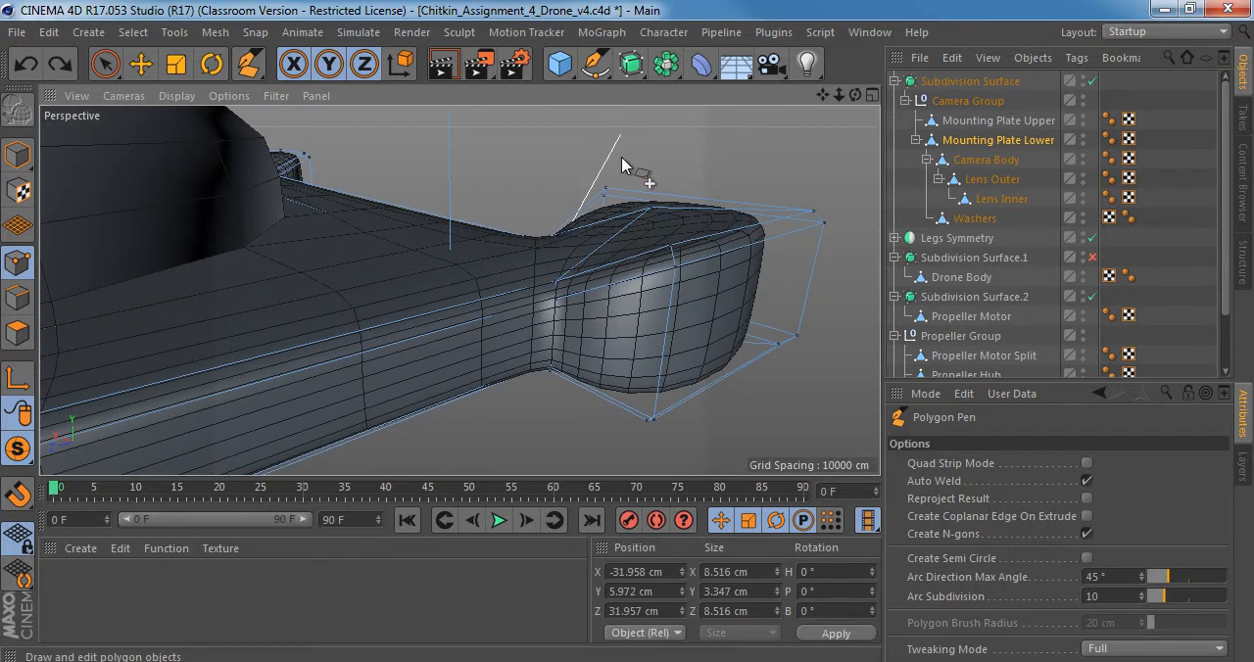
alt+drag(559, 179, 541, 198)
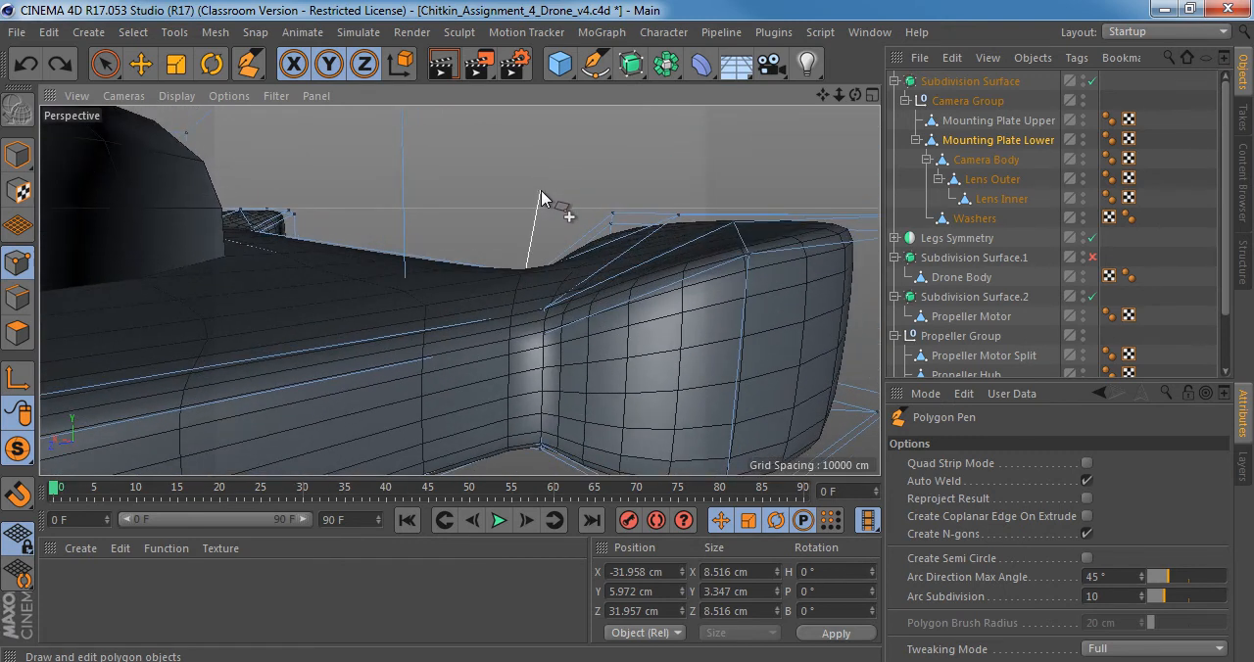
alt+drag(543, 243, 479, 315)
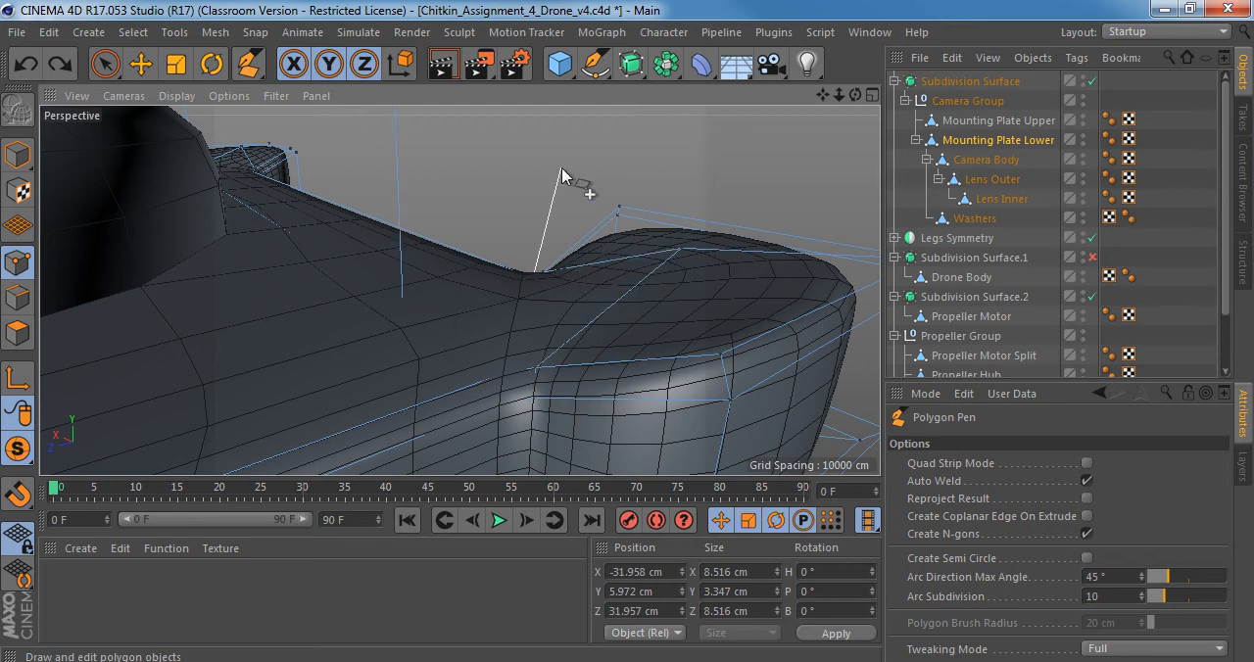
key(ctrl+y)
key(ctrl+y)
key(ctrl+y)
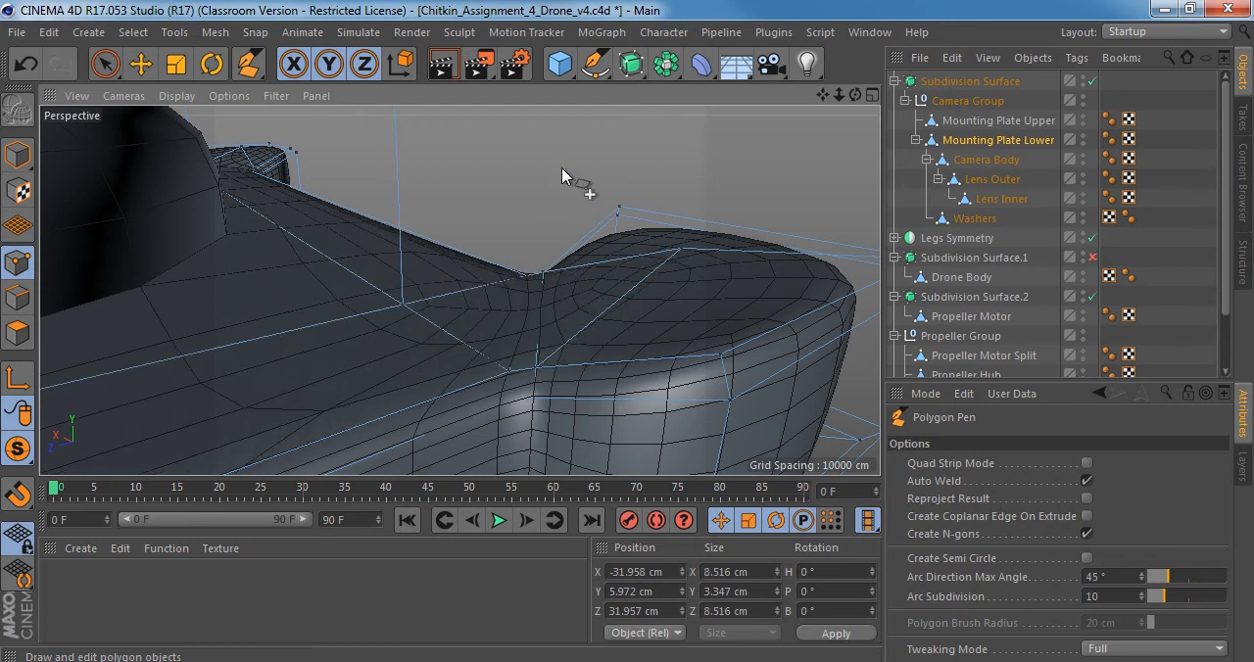
alt+drag(561, 167, 563, 227)
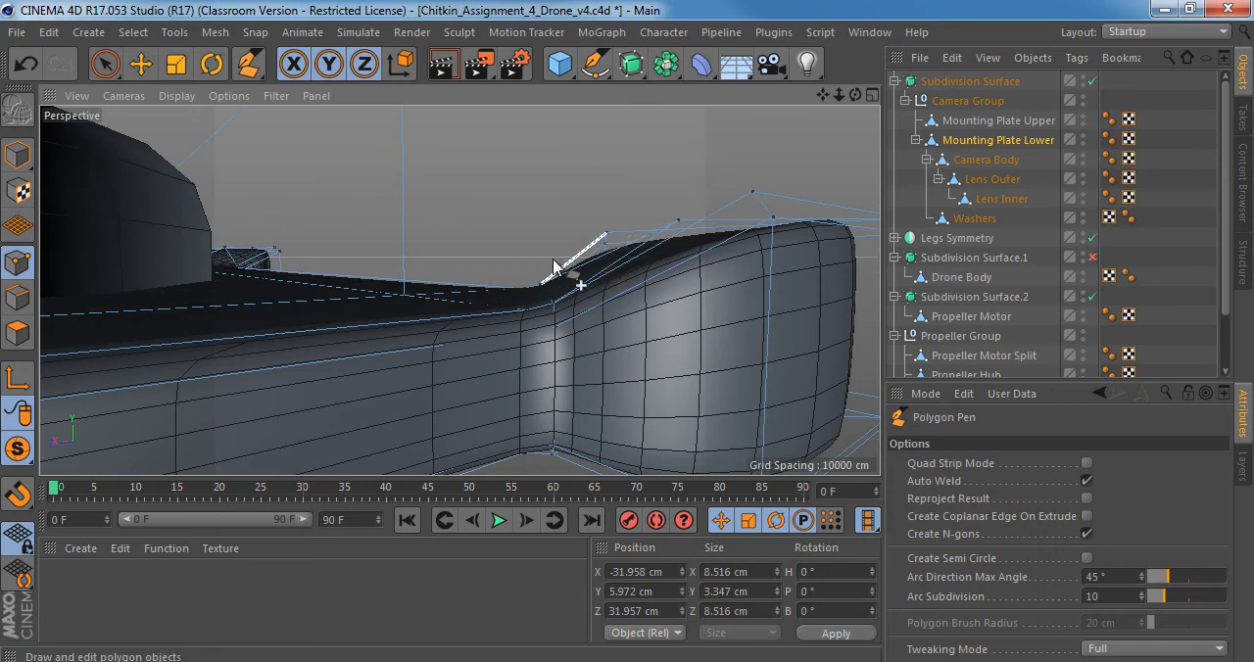
alt+drag(553, 259, 492, 420)
Turn smoothing off, switch to Live Selection in polygon mode and pick the polygon beside the pad's neck.
key(q)
alt+drag(459, 291, 495, 274)
key(q)
key(q)
key(space)
click(17, 333)
click(457, 299)
alt+right_drag(448, 289, 514, 285)
alt+drag(498, 293, 465, 329)
Try to move the plate's inner corner point vertically in point mode, and undo the move.
click(18, 265)
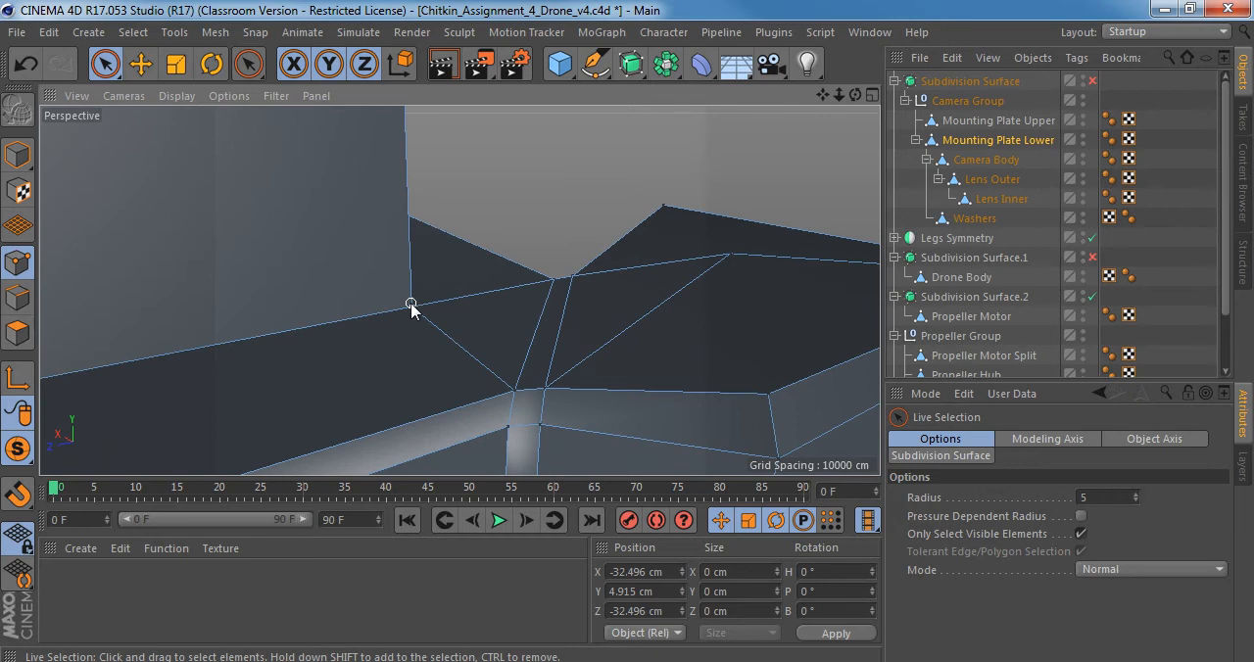
key(e)
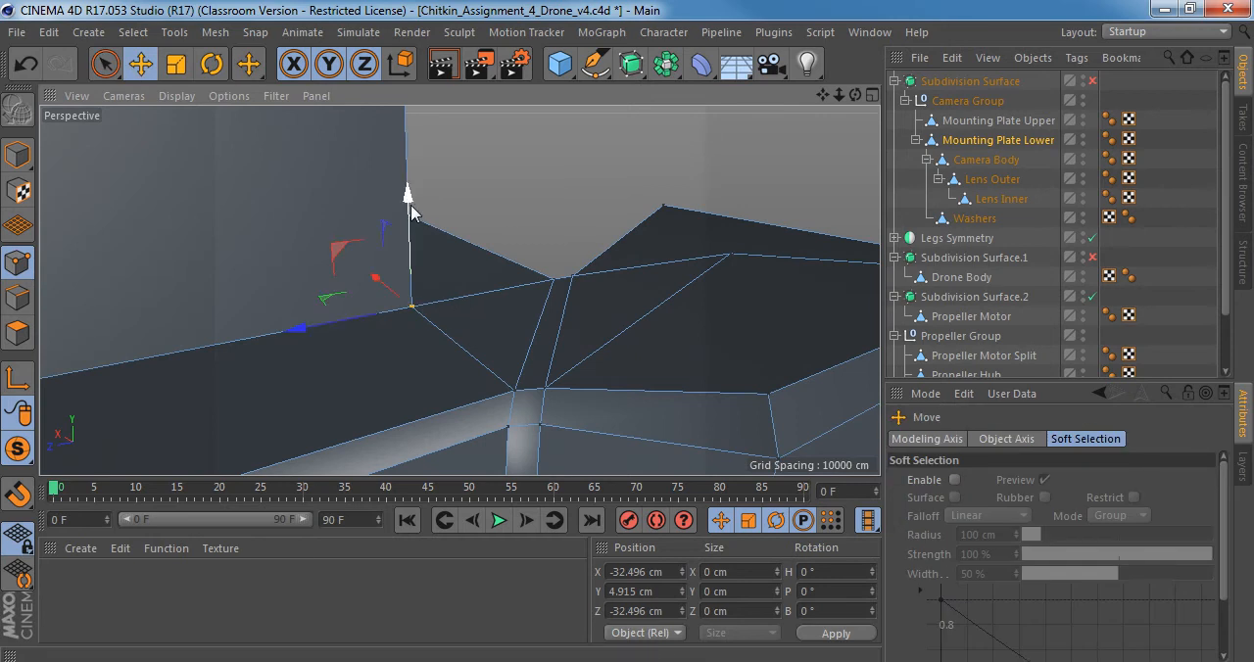
mouse_move(411, 196)
mouse_down()
mouse_move(416, 154)
mouse_move(421, 218)
mouse_up()
key(ctrl+z)
In polygon mode, select the two long rim polygons of the plate that meet at the corner pad, including the triangular area between them.
alt+drag(534, 296, 390, 358)
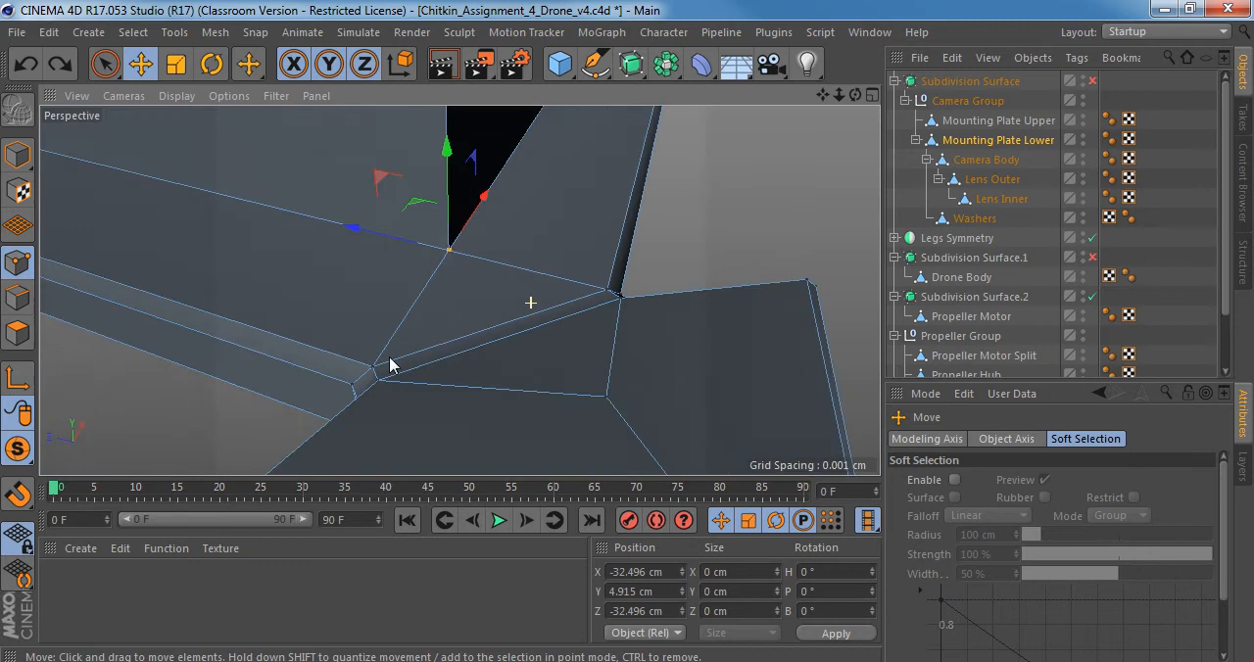
alt+middle_drag(506, 301, 516, 334)
alt+right_drag(516, 334, 447, 323)
alt+drag(447, 322, 118, 271)
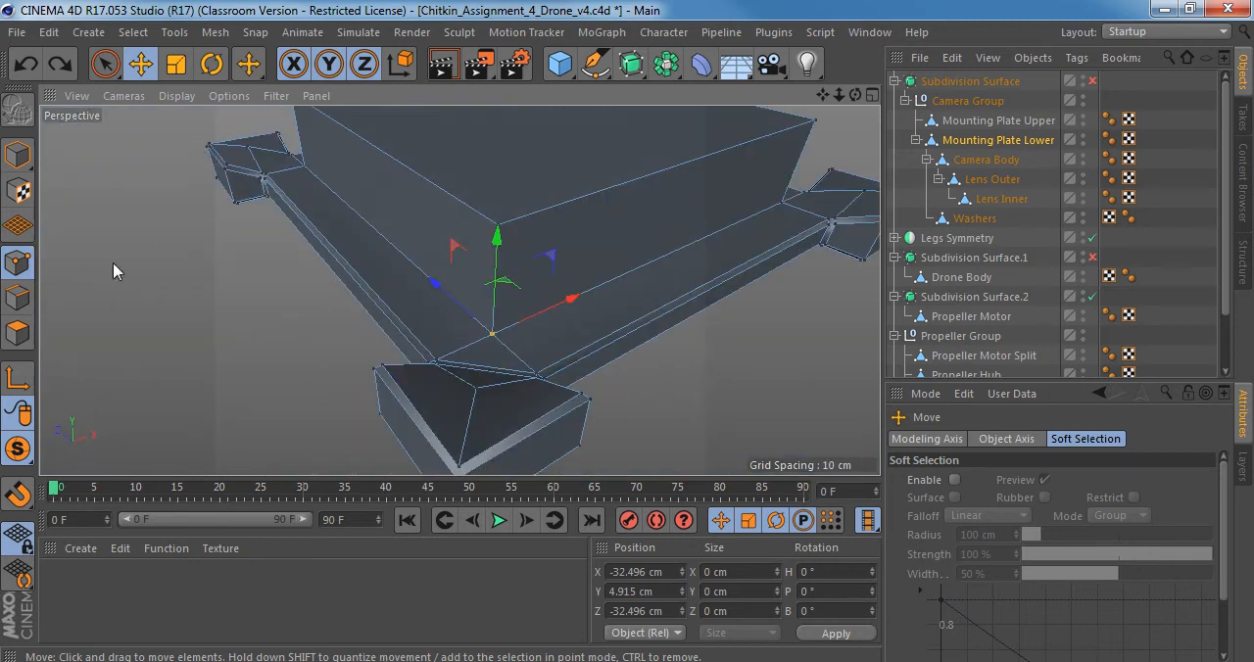
click(17, 333)
shift+click(480, 349)
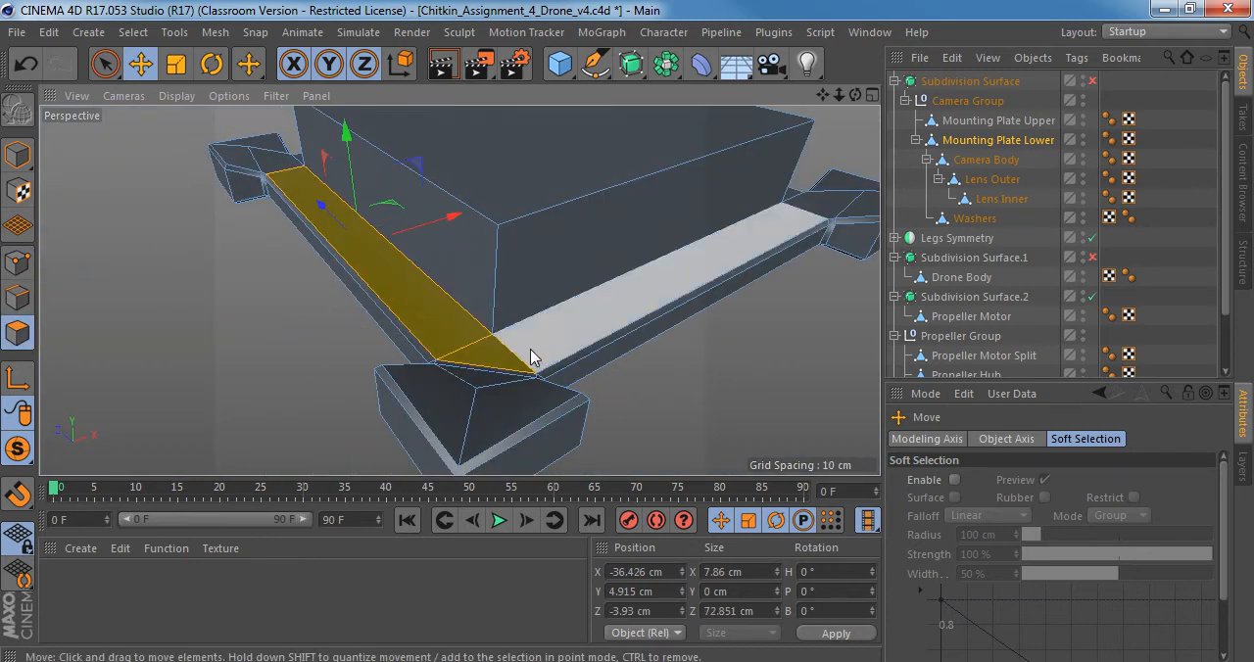
shift+click(535, 343)
Check the selected rim polygons' flatness through their Y size field and examine the corner pad and its neck from several angles.
alt+drag(535, 343, 667, 269)
alt+right_drag(437, 317, 479, 321)
alt+drag(483, 338, 412, 392)
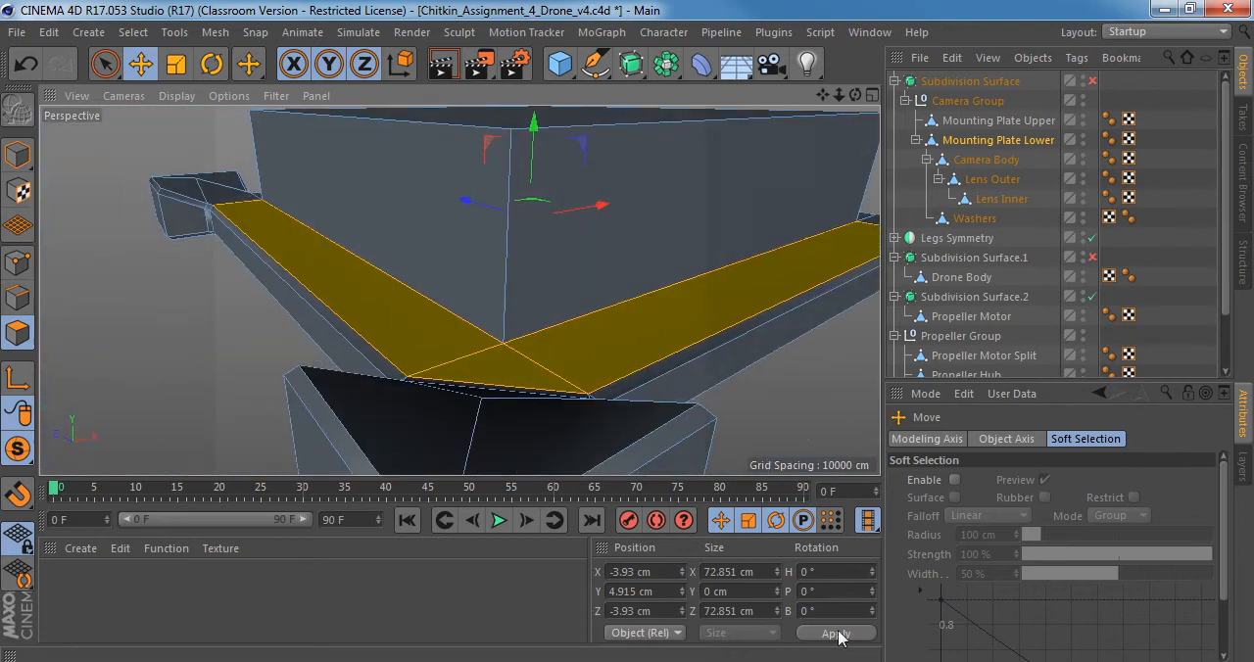
click(754, 593)
alt+drag(462, 291, 428, 330)
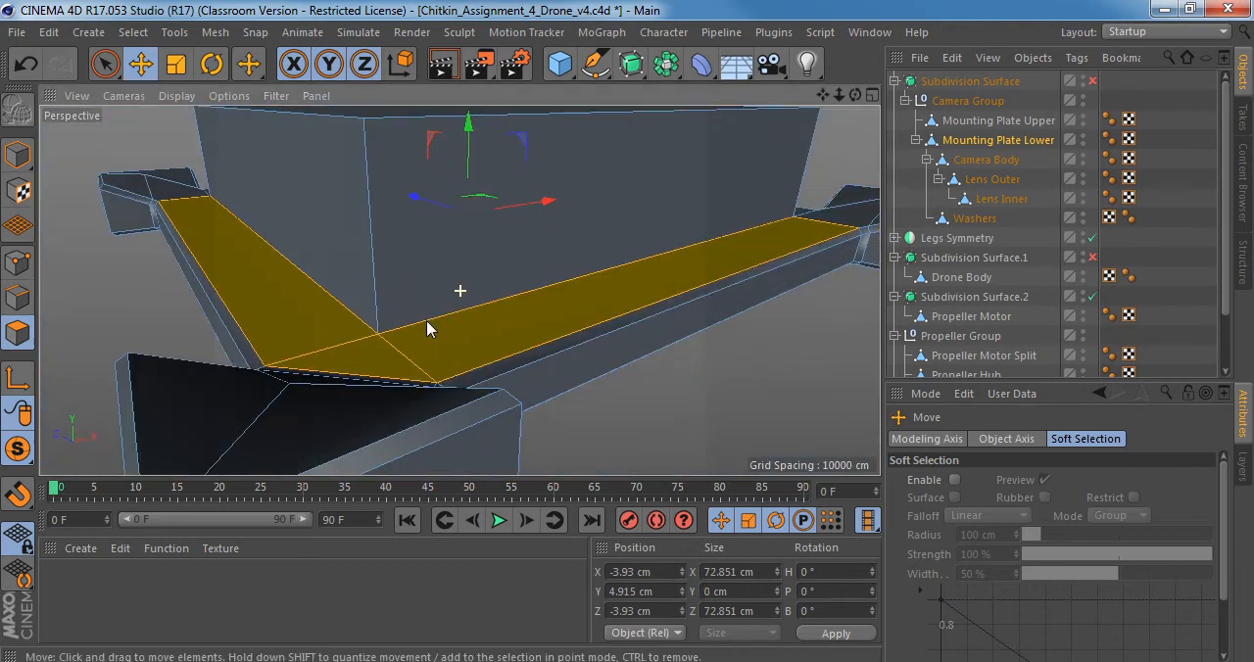
drag(742, 591, 710, 593)
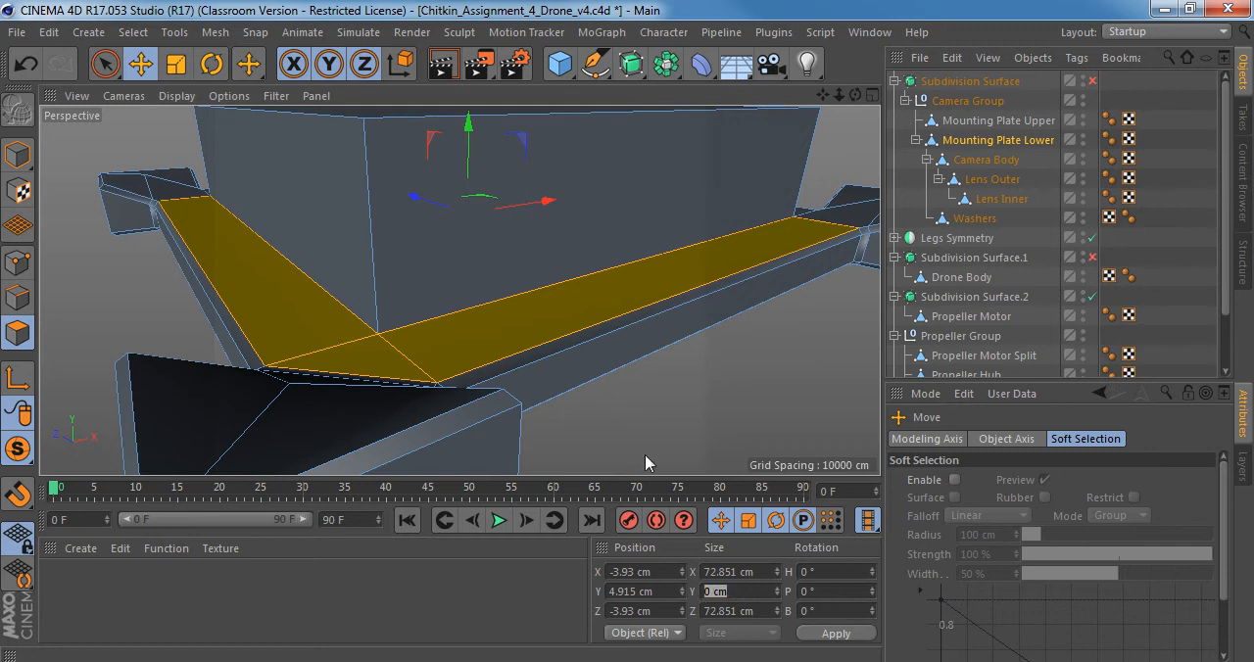
alt+drag(546, 336, 461, 369)
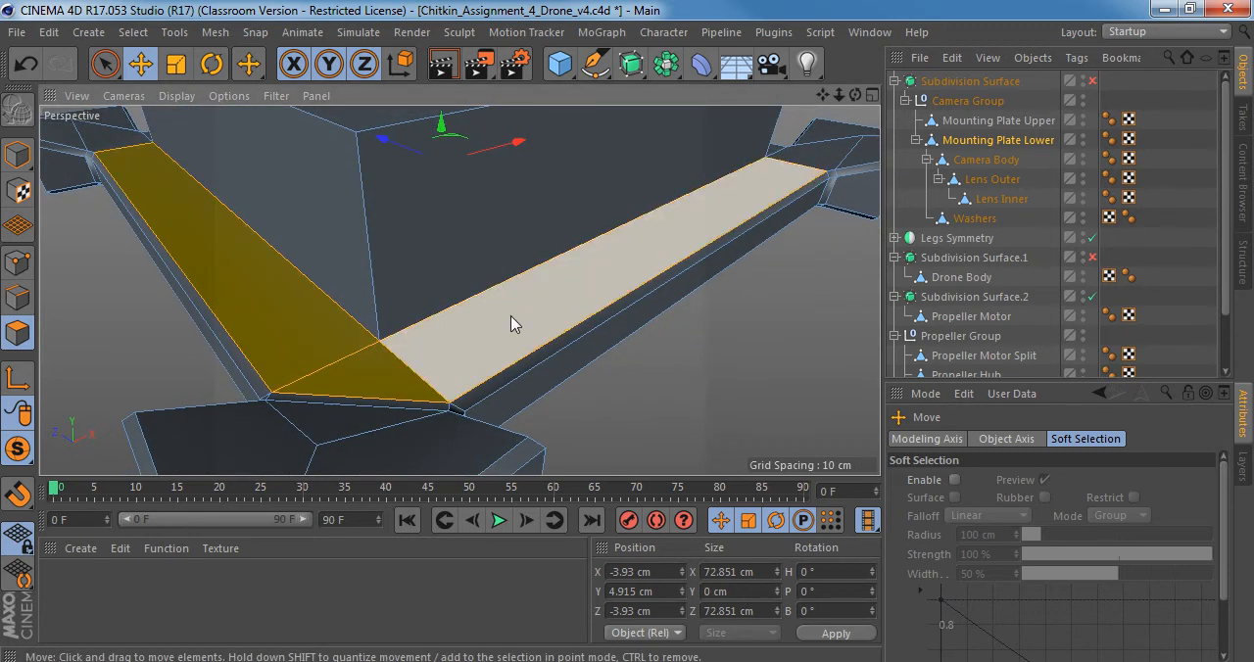
alt+right_drag(522, 308, 509, 310)
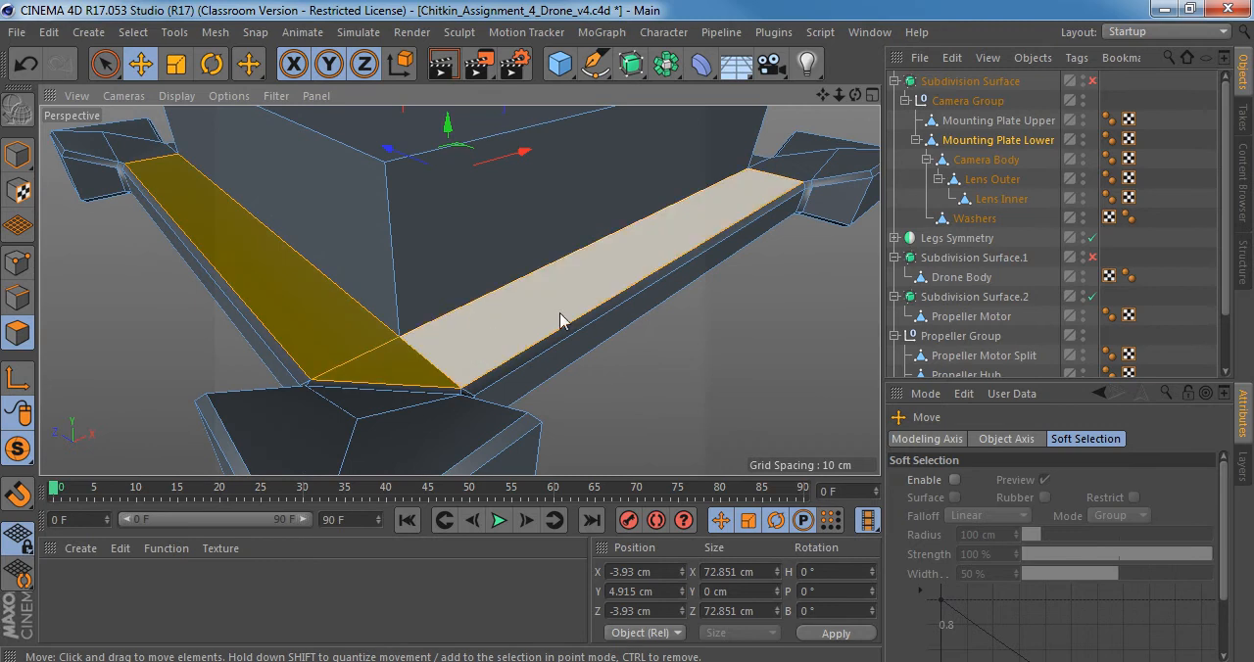
alt+drag(359, 362, 520, 364)
alt+middle_drag(450, 357, 560, 283)
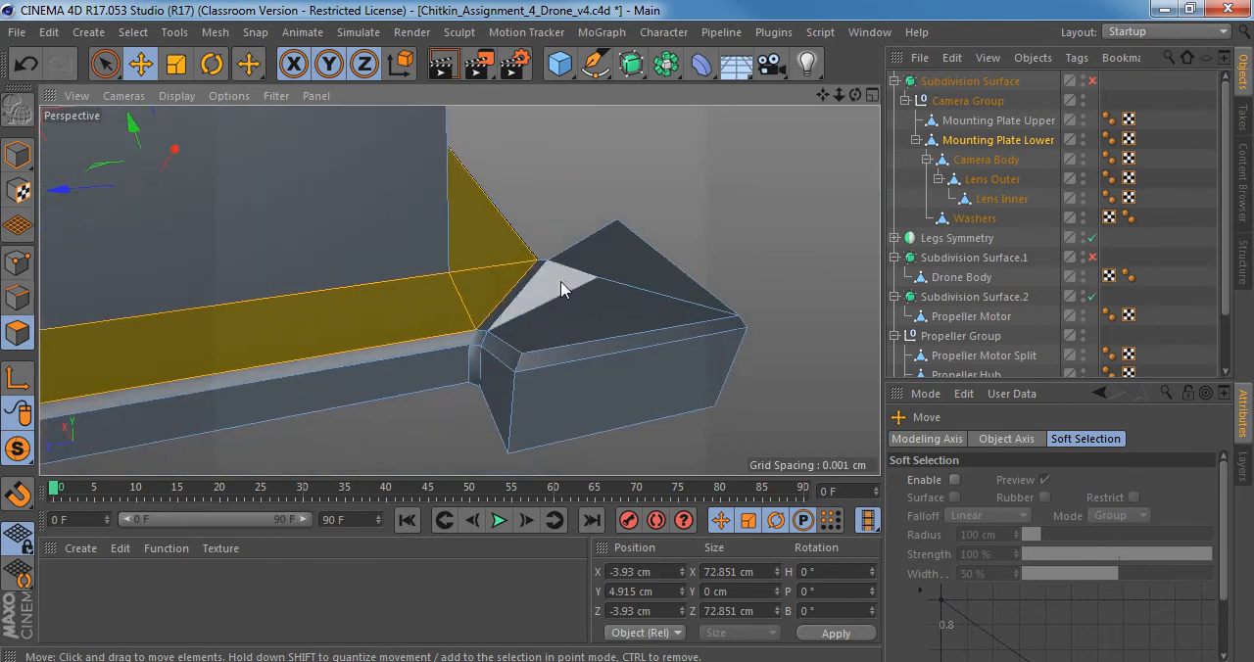
In point mode, select the corner pad's centre point and its two side corner points on top, and set their Y size to 0 cm.
alt+drag(562, 289, 607, 257)
click(17, 262)
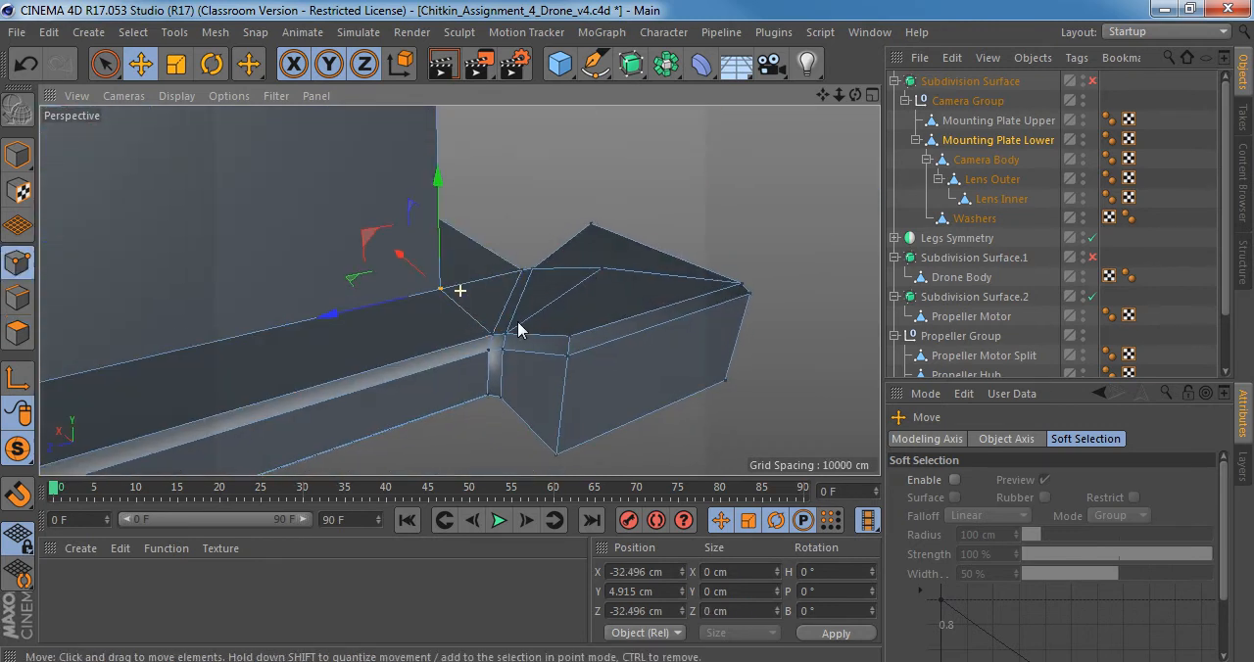
alt+middle_drag(518, 323, 476, 344)
key(space)
click(508, 366)
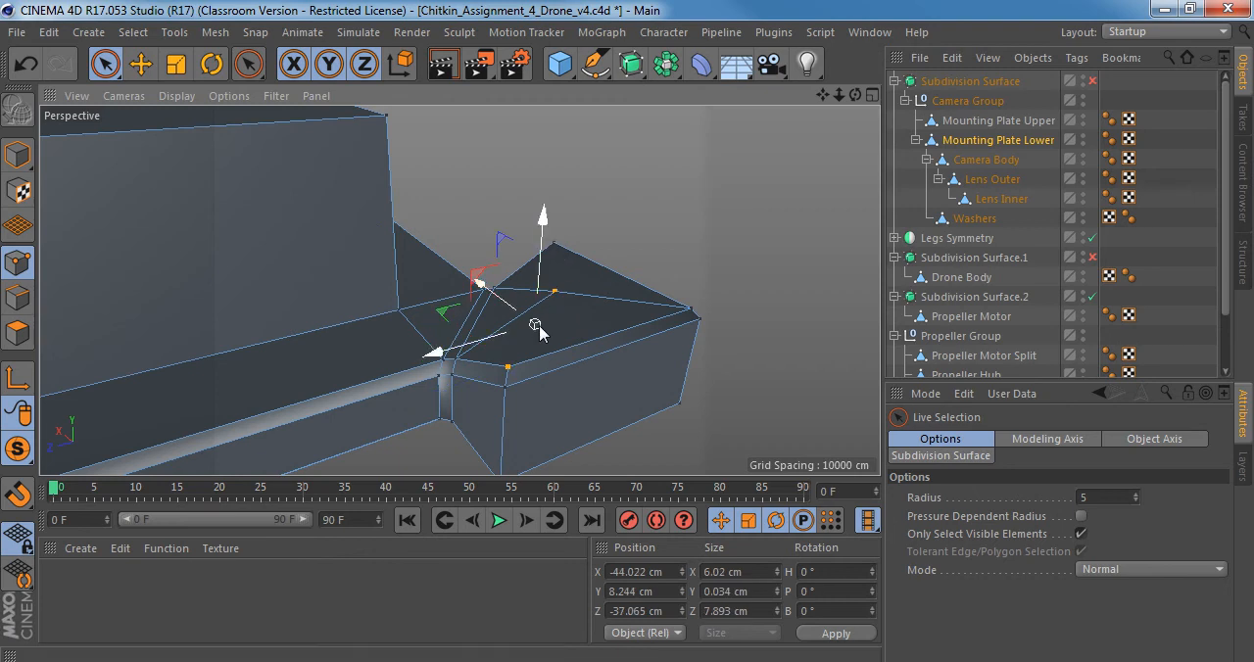
alt+drag(539, 323, 580, 310)
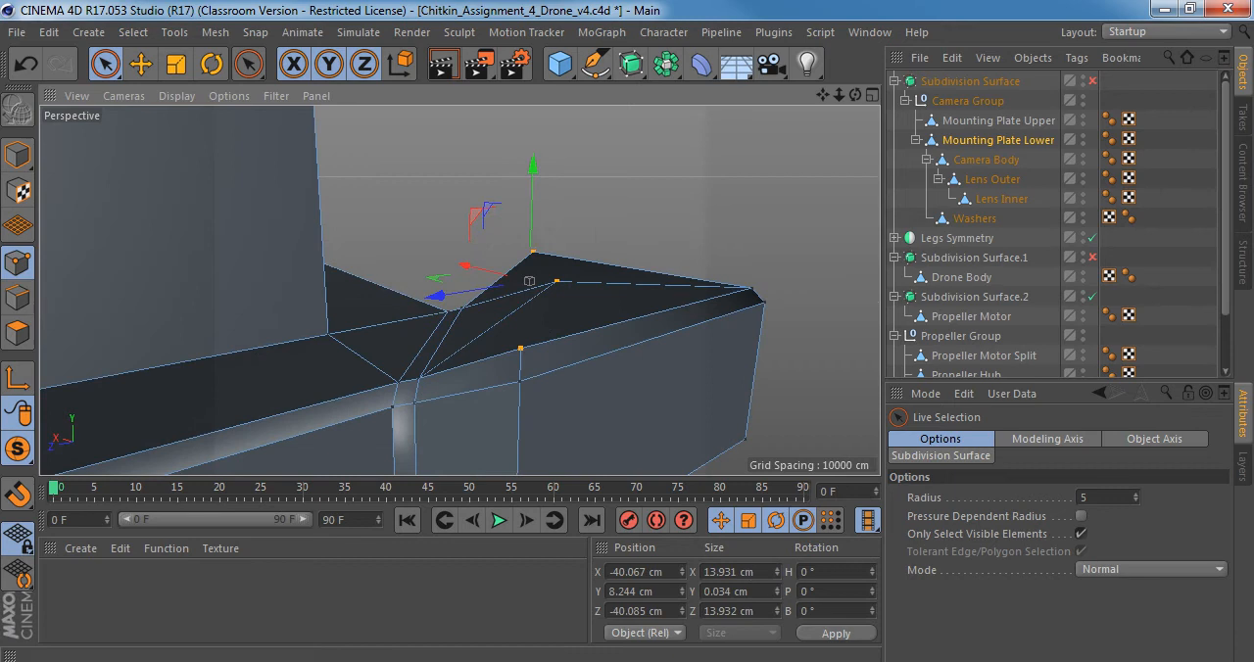
drag(752, 594, 673, 588)
mouse_move(580, 347)
alt+mouse_down()
mouse_move(593, 291)
mouse_move(576, 343)
mouse_move(582, 316)
mouse_move(588, 338)
alt+mouse_up()
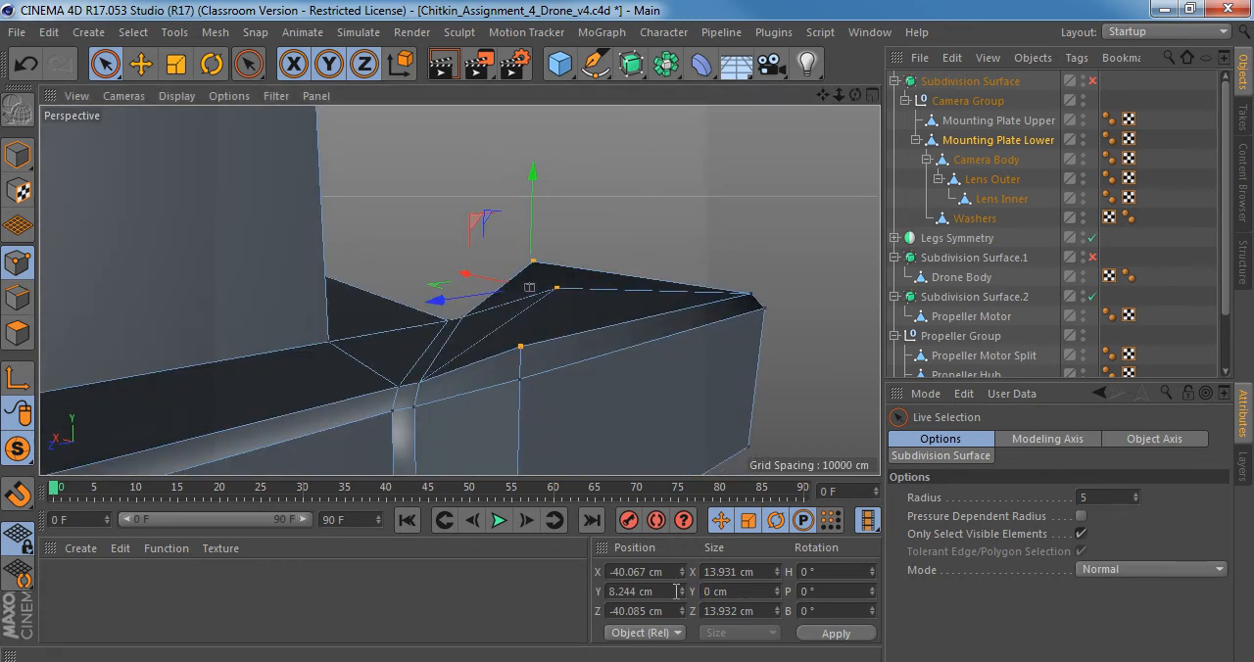
Try cutting edges with the Polygon Pen across the pad's top, from one side corner point through the centre point to the opposite one.
alt+drag(586, 348, 717, 350)
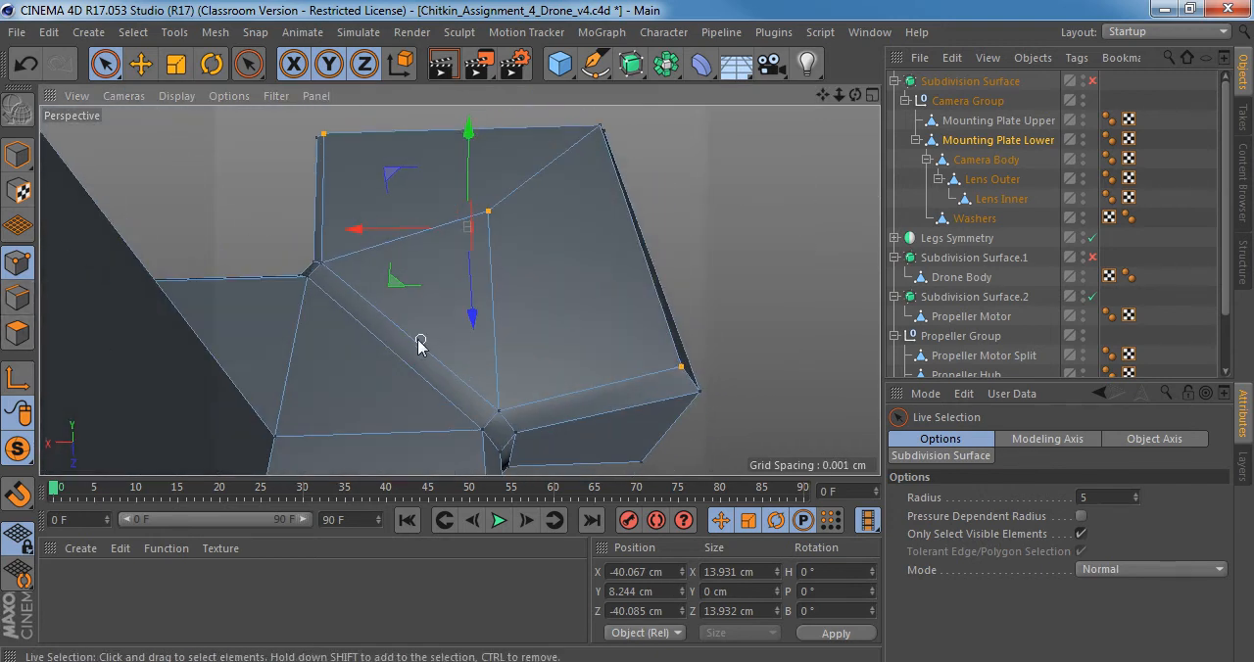
click(18, 333)
alt+drag(495, 318, 416, 298)
key(m)
key(e)
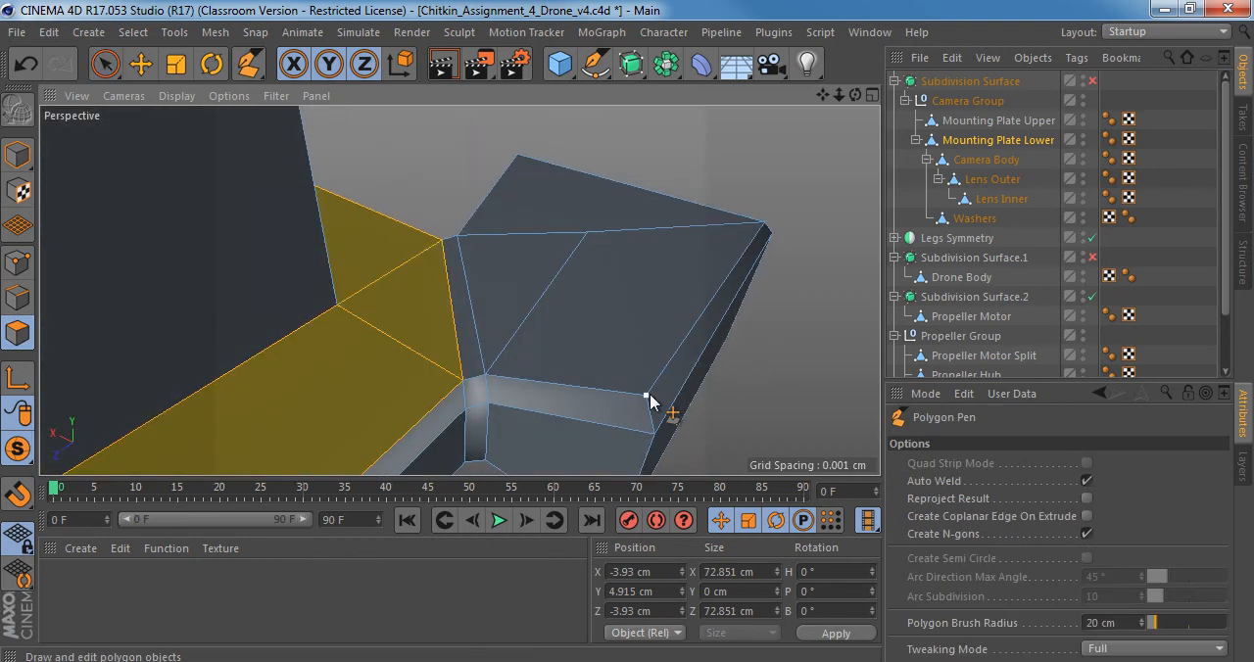
click(16, 264)
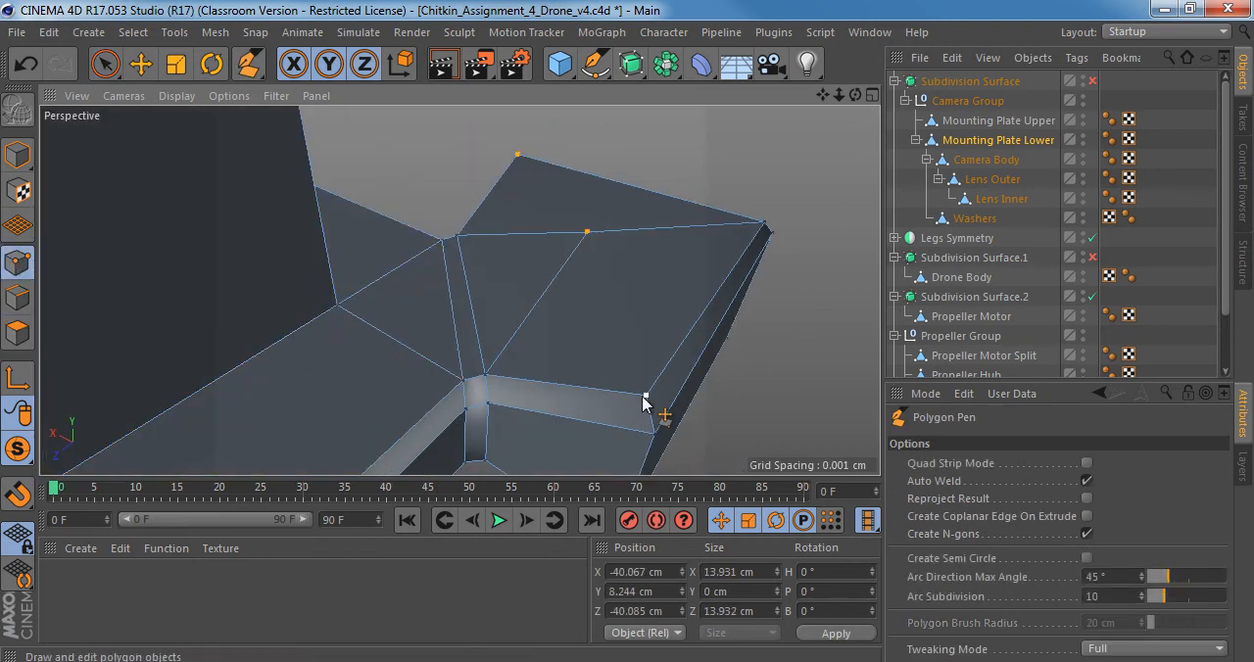
click(644, 397)
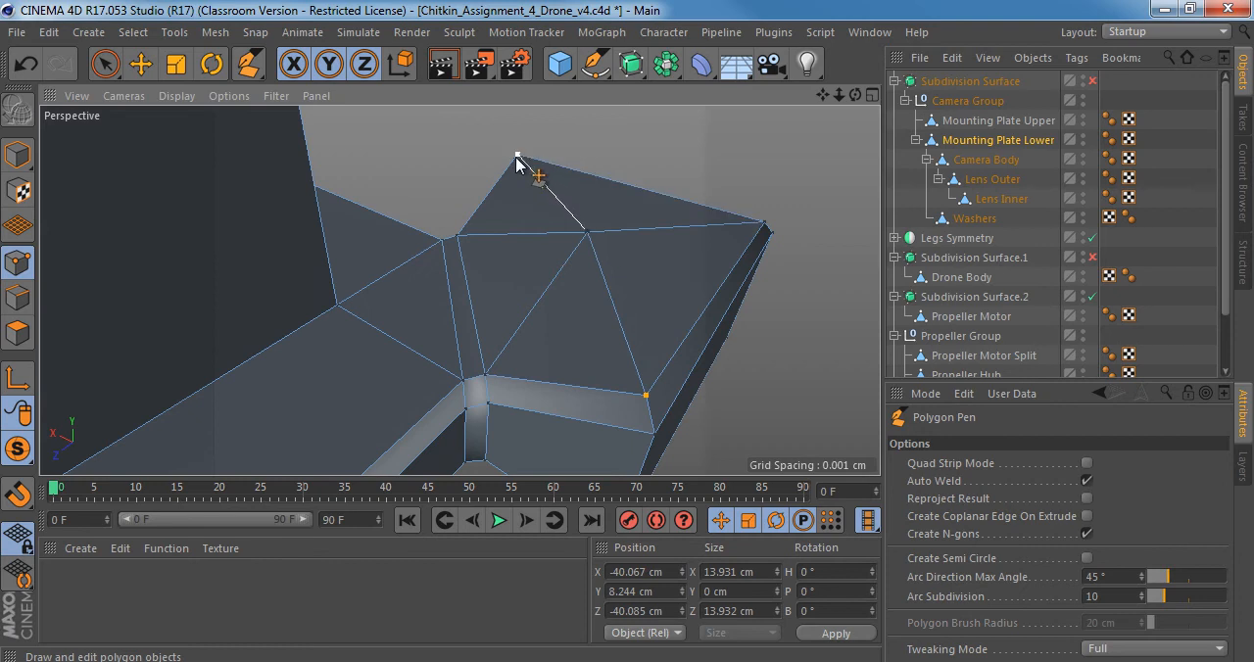
alt+drag(558, 287, 561, 244)
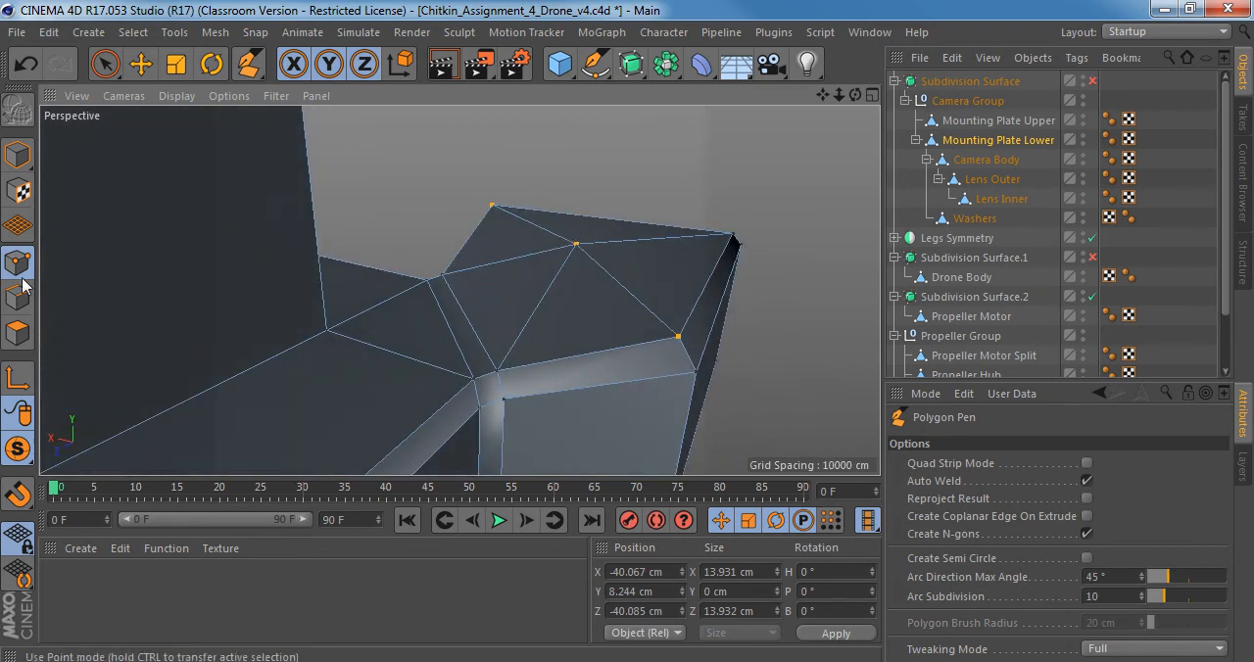
Select the pad's inner top polygons to check them from the side, and undo the new cuts across the pad.
click(18, 333)
key(space)
click(514, 262)
mouse_move(575, 313)
alt+mouse_down()
mouse_move(489, 213)
mouse_move(470, 241)
mouse_move(574, 316)
mouse_move(585, 356)
mouse_move(574, 296)
alt+mouse_up()
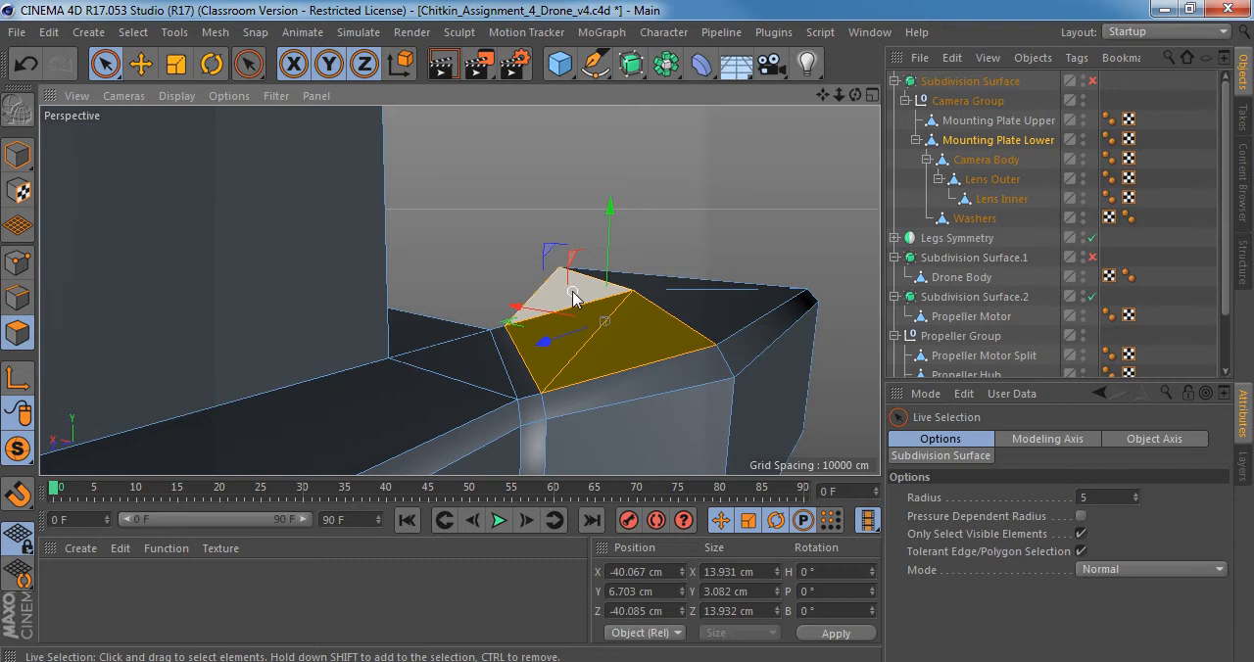
alt+drag(573, 299, 627, 279)
alt+drag(634, 279, 597, 363)
scroll(613, 325, down, 4)
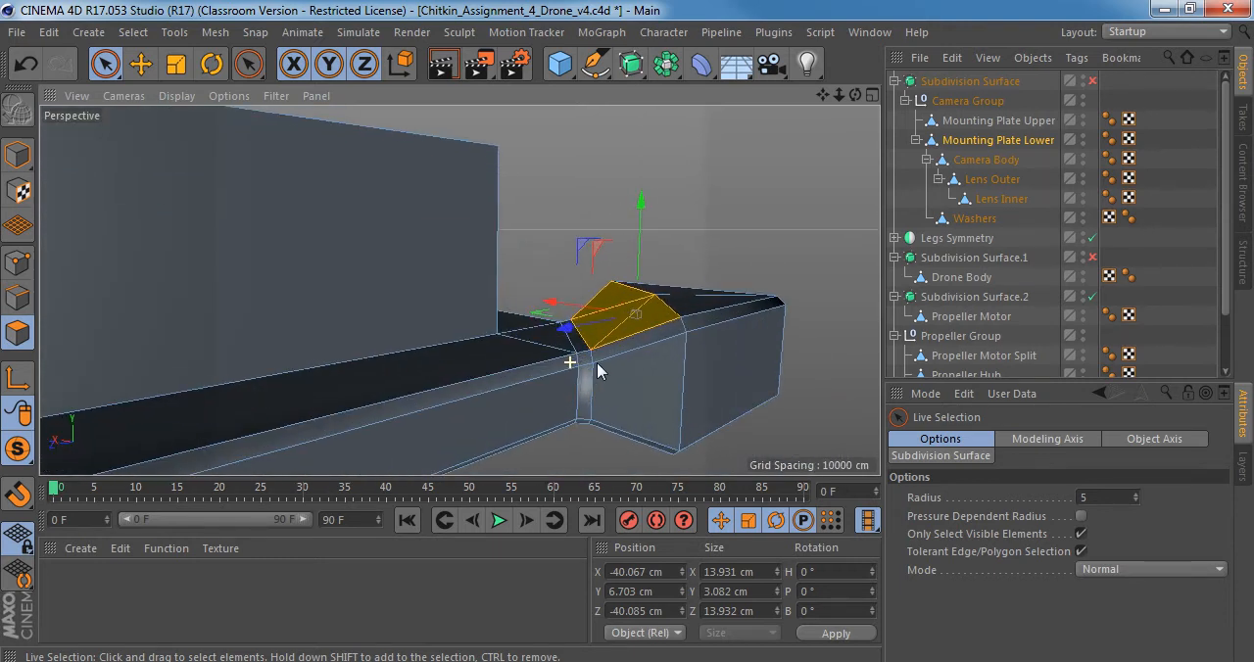
key(ctrl+z)
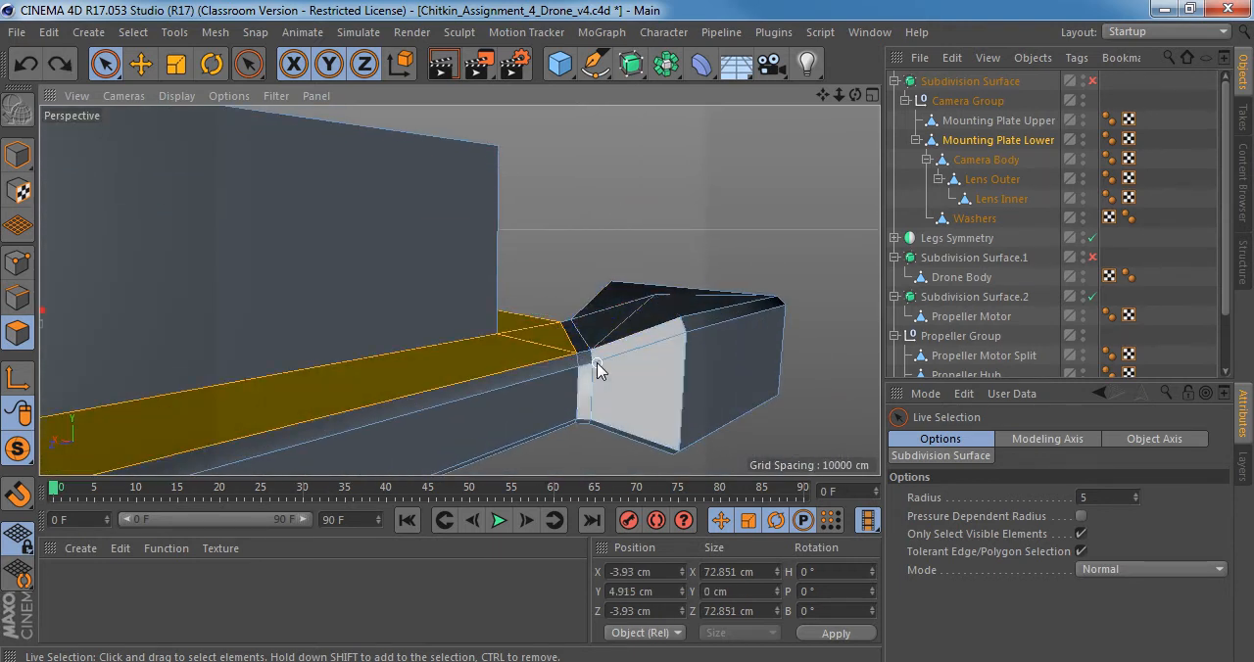
On the lower mounting plate's underside, cut supporting edges across the neck of the adjacent corner pad with the Polygon Pen.
alt+drag(621, 342, 576, 392)
alt+drag(577, 392, 562, 392)
alt+right_drag(562, 392, 527, 392)
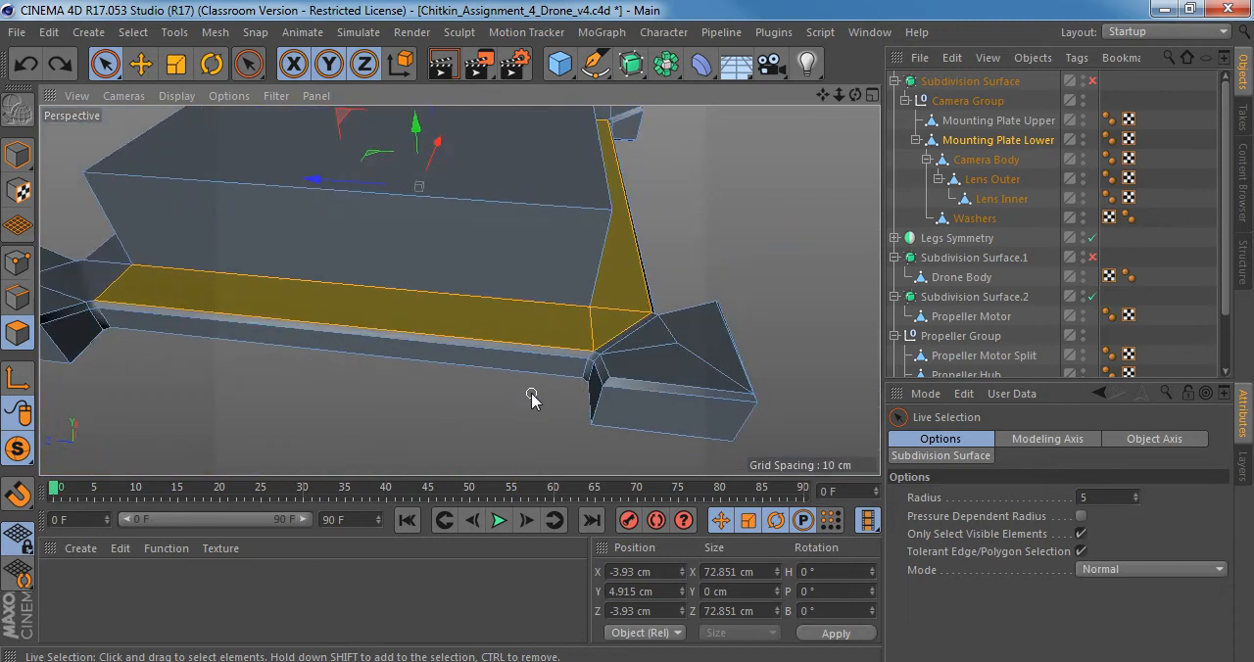
alt+middle_drag(524, 355, 603, 400)
alt+right_drag(579, 375, 535, 375)
alt+middle_drag(556, 382, 527, 342)
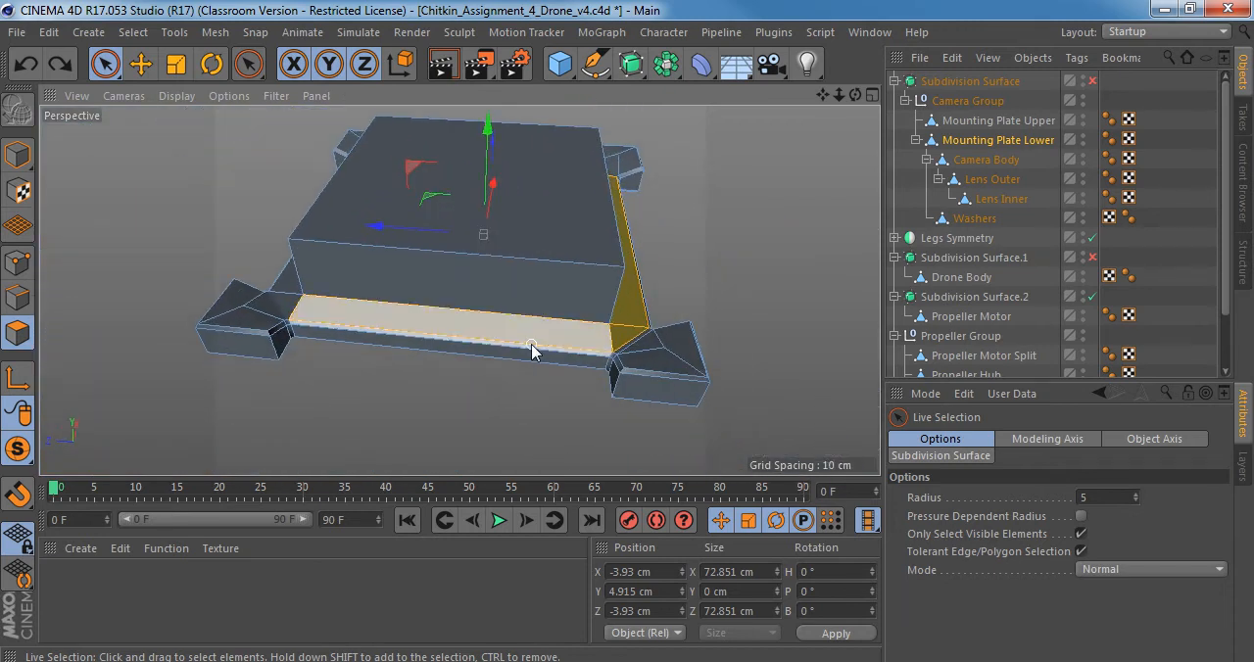
alt+drag(588, 347, 588, 319)
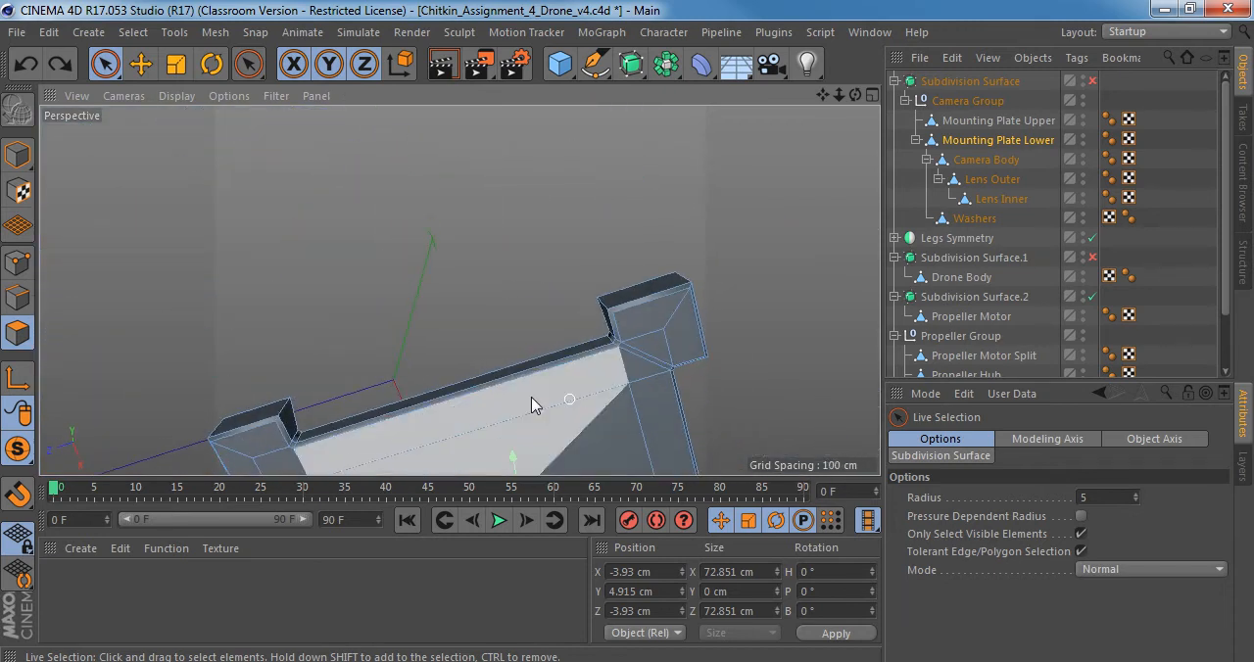
alt+middle_drag(464, 371, 614, 187)
click(20, 269)
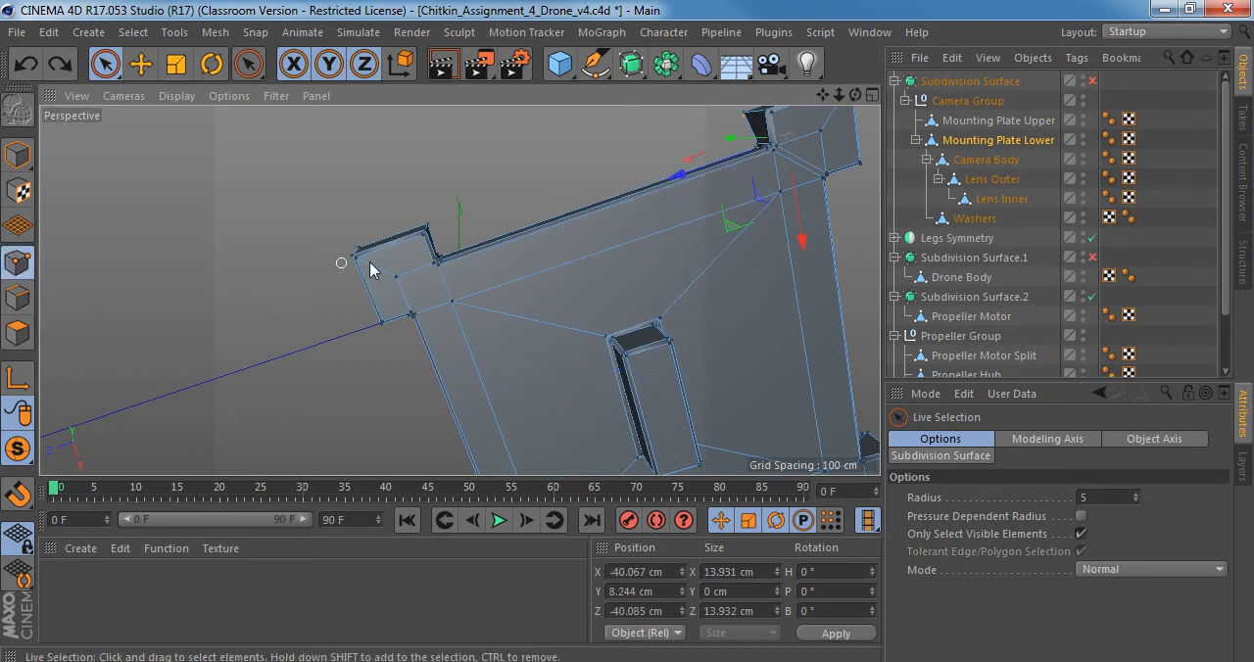
alt+right_drag(379, 256, 450, 257)
key(m)
key(e)
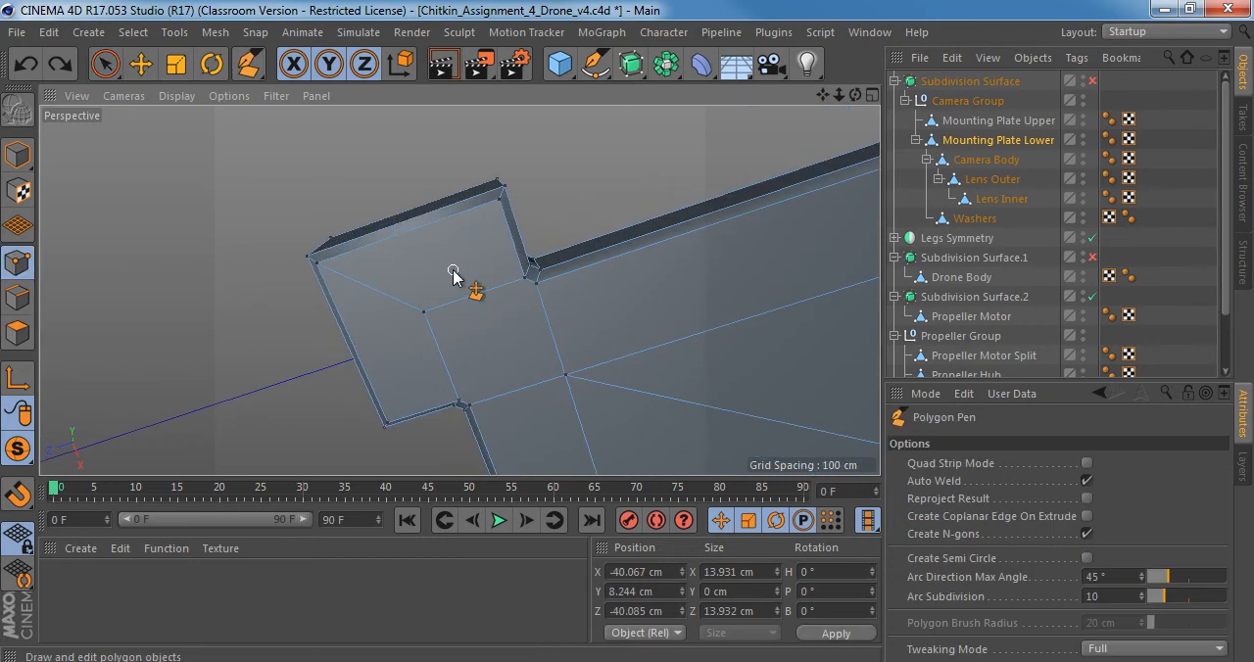
alt+drag(527, 297, 643, 246)
click(540, 285)
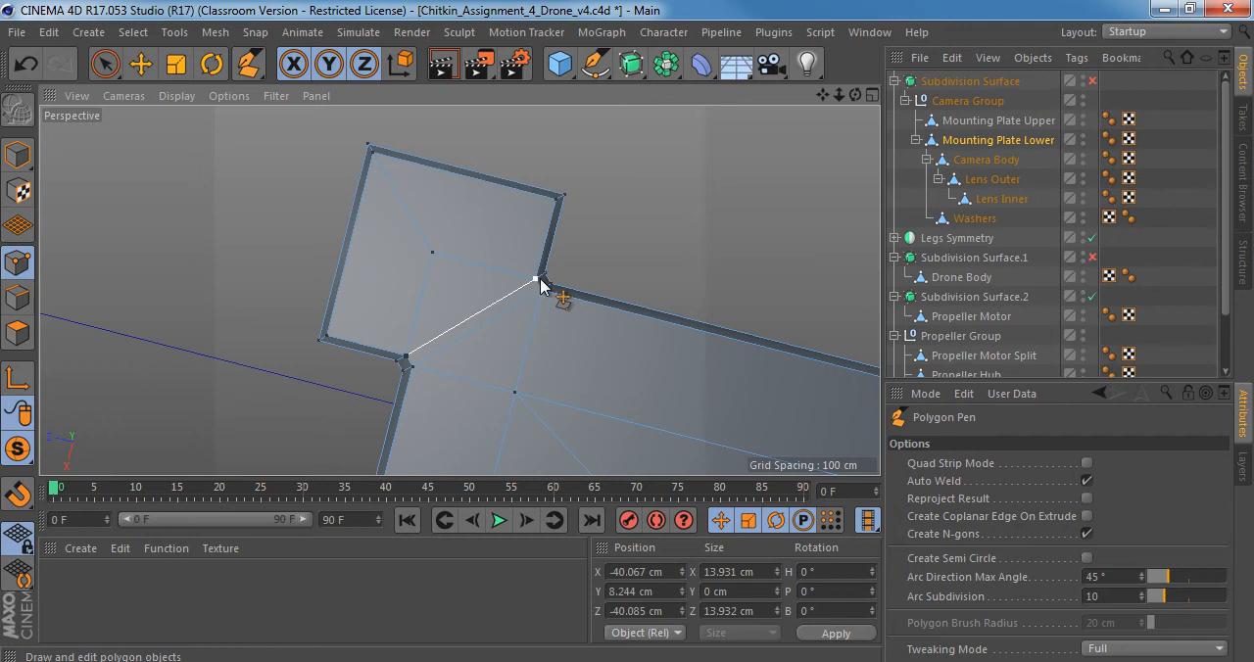
Cut two parallel edges across the top of the same pad's neck, connecting the opposite neck points.
mouse_move(496, 288)
alt+mouse_down()
mouse_move(324, 470)
mouse_move(497, 291)
alt+mouse_up()
alt+drag(553, 245, 493, 341)
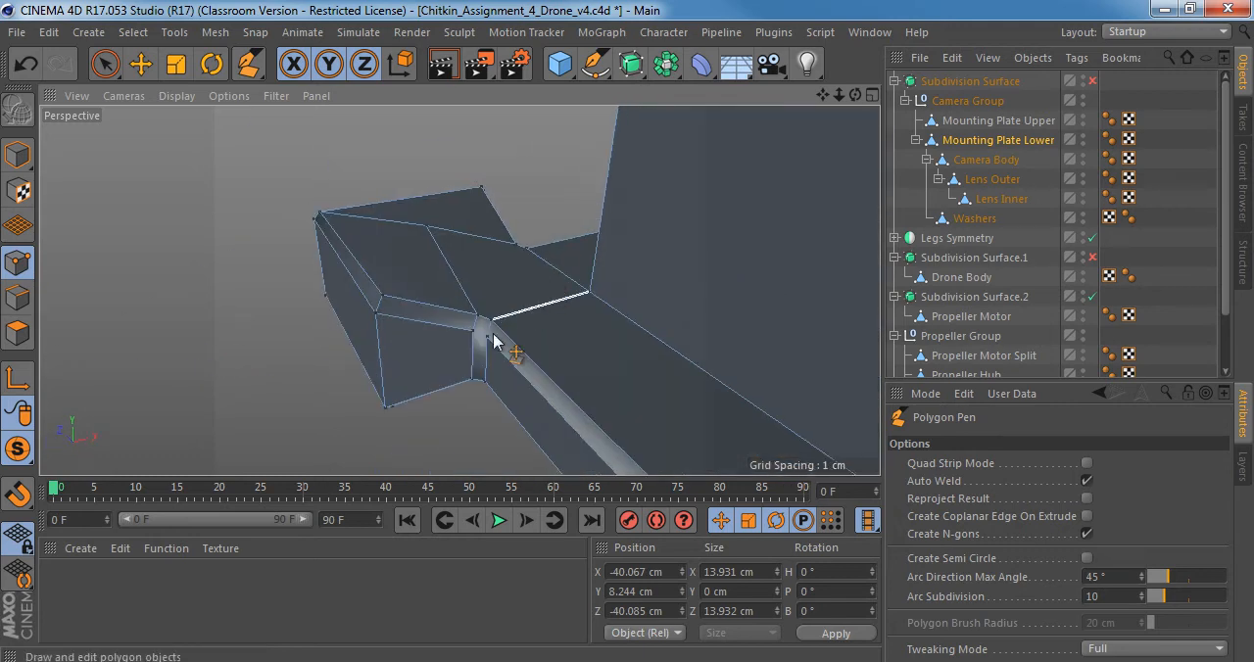
click(490, 321)
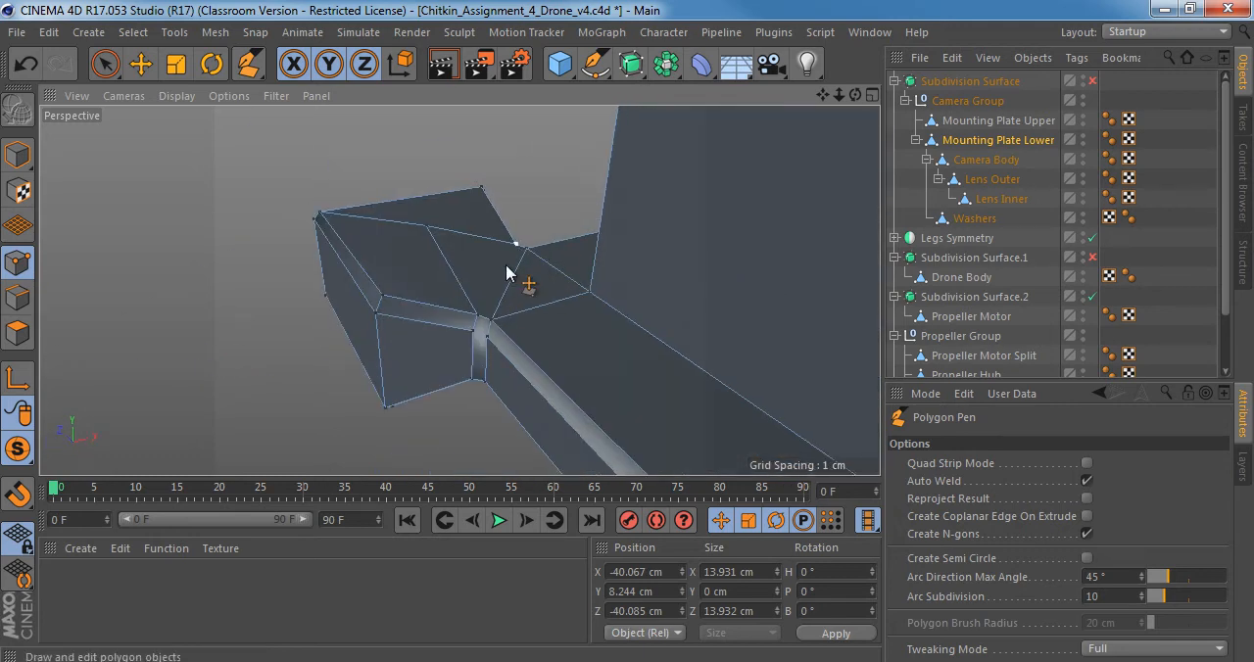
alt+right_drag(518, 289, 547, 253)
Select the narrow polygon between the two neck cuts and examine how it meets the pad and rim from several angles.
alt+middle_drag(656, 331, 576, 261)
alt+drag(576, 261, 593, 204)
alt+drag(460, 291, 493, 366)
key(space)
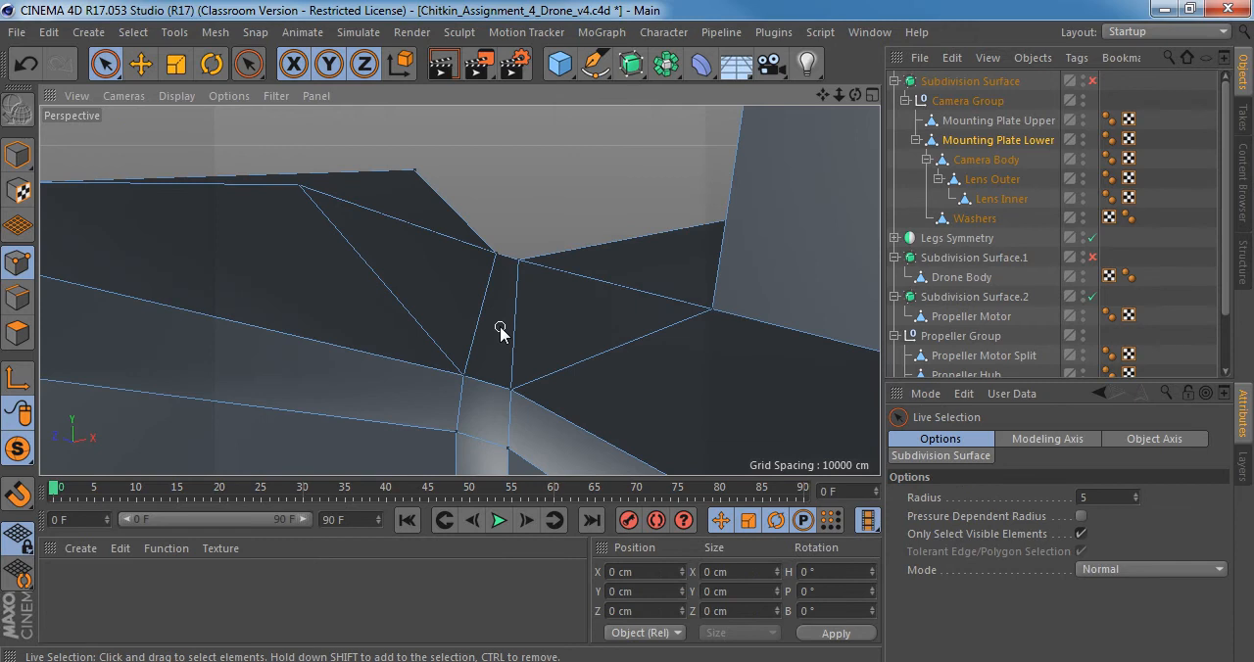
click(16, 333)
click(501, 294)
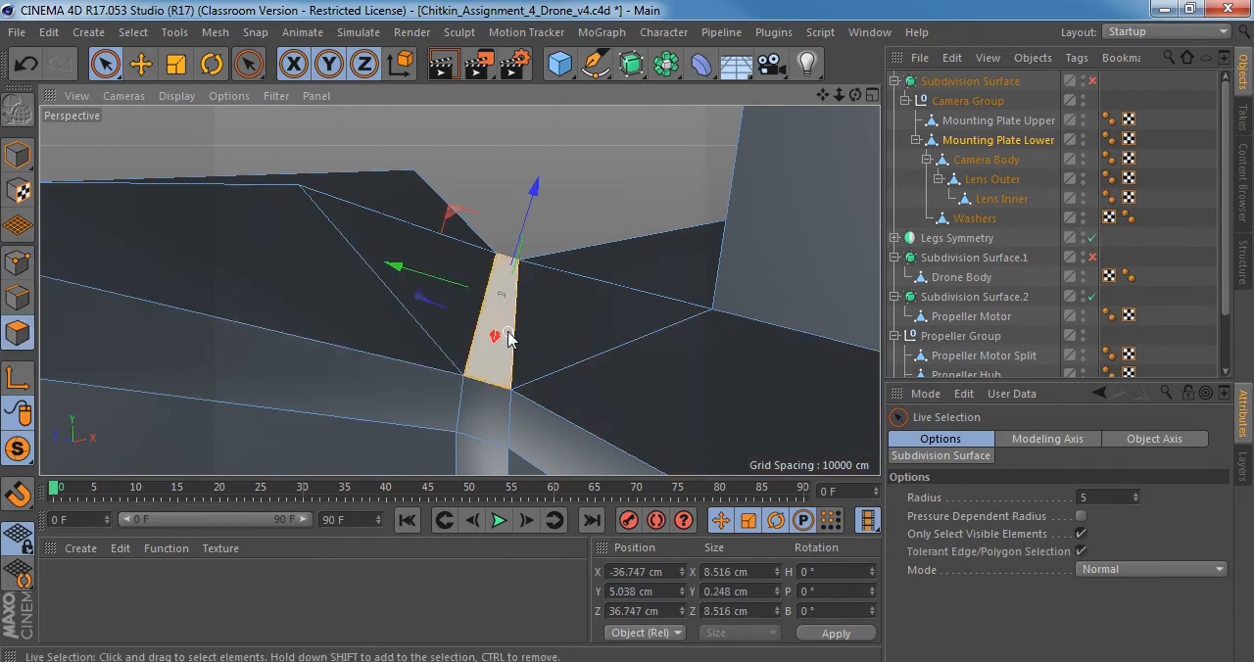
alt+drag(500, 295, 568, 326)
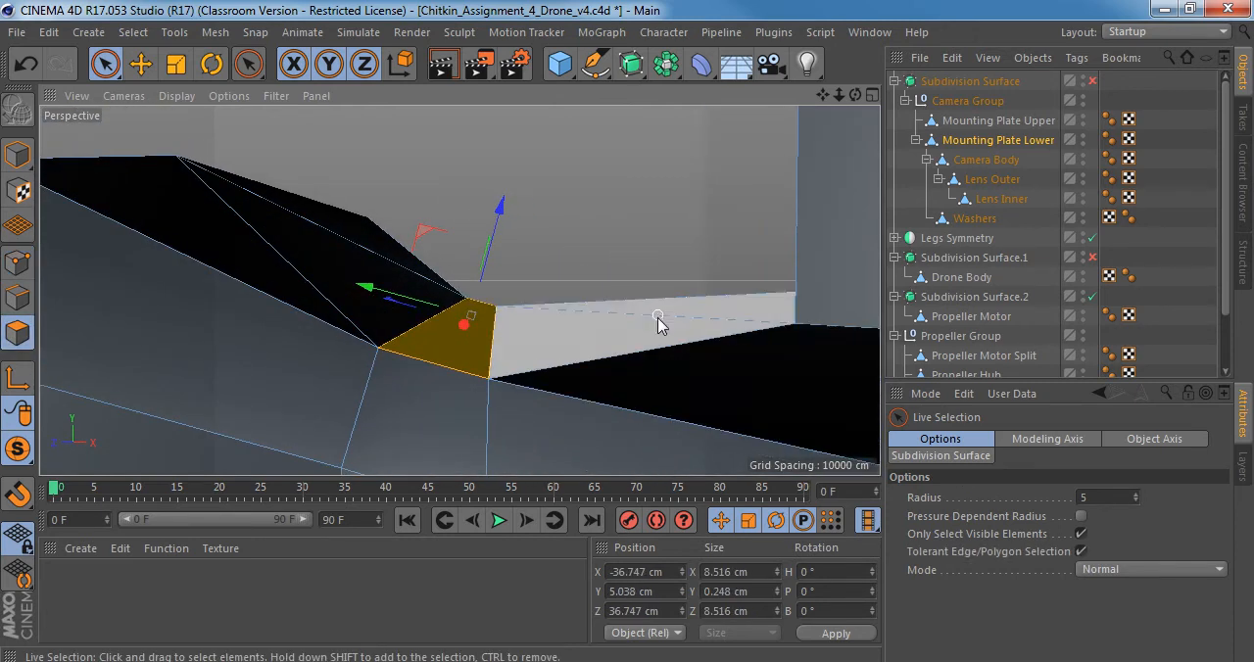
alt+drag(660, 325, 571, 351)
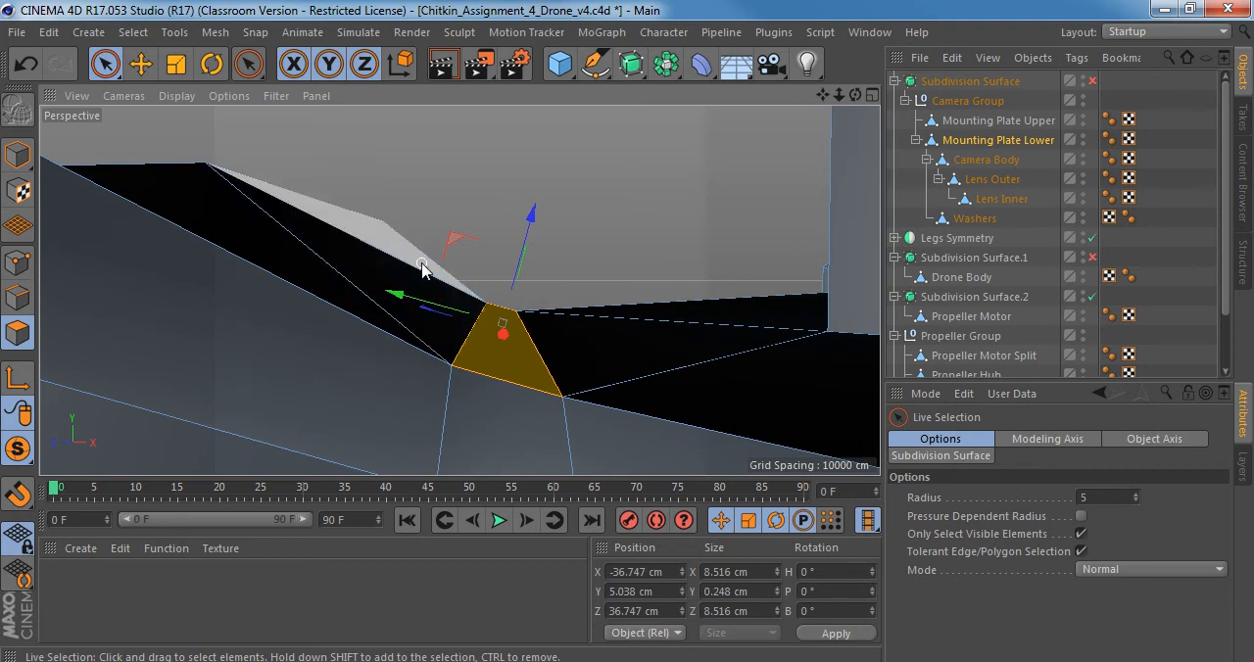
alt+drag(519, 369, 700, 373)
alt+middle_drag(514, 211, 585, 294)
alt+right_drag(532, 202, 629, 206)
alt+drag(560, 288, 632, 318)
In point mode, cut two parallel edges with the Polygon Pen across the third pad's neck, on both the top and the underside.
click(11, 259)
key(m)
key(e)
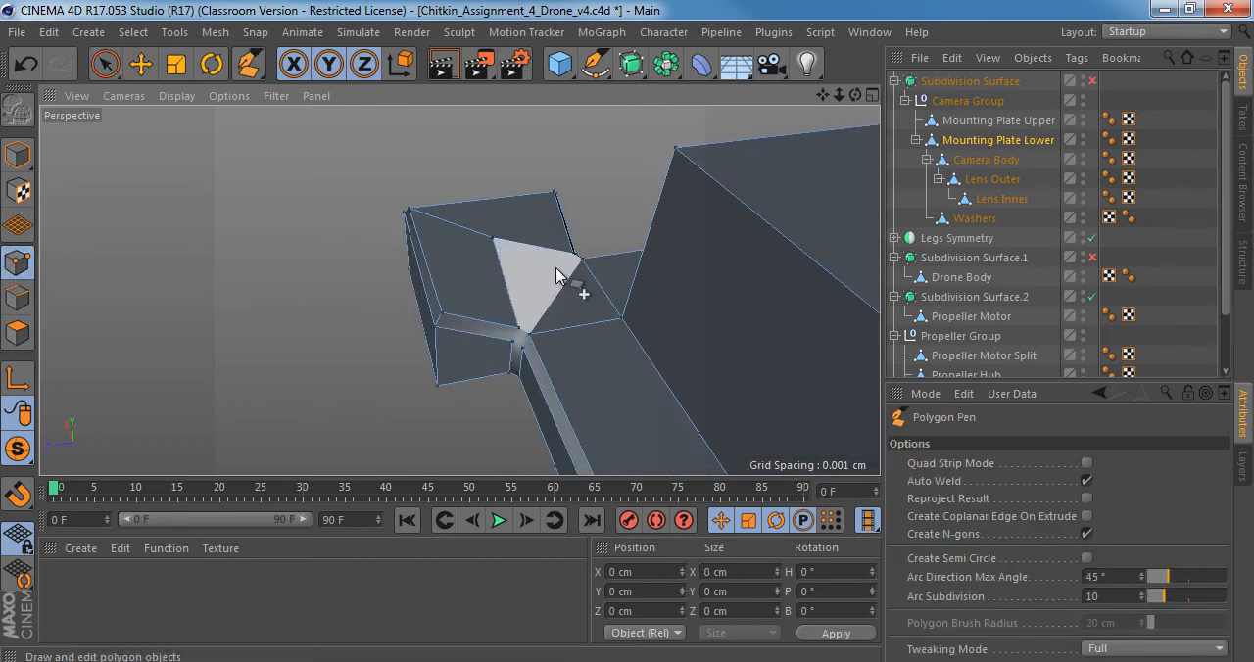
scroll(589, 263, up, 3)
click(476, 397)
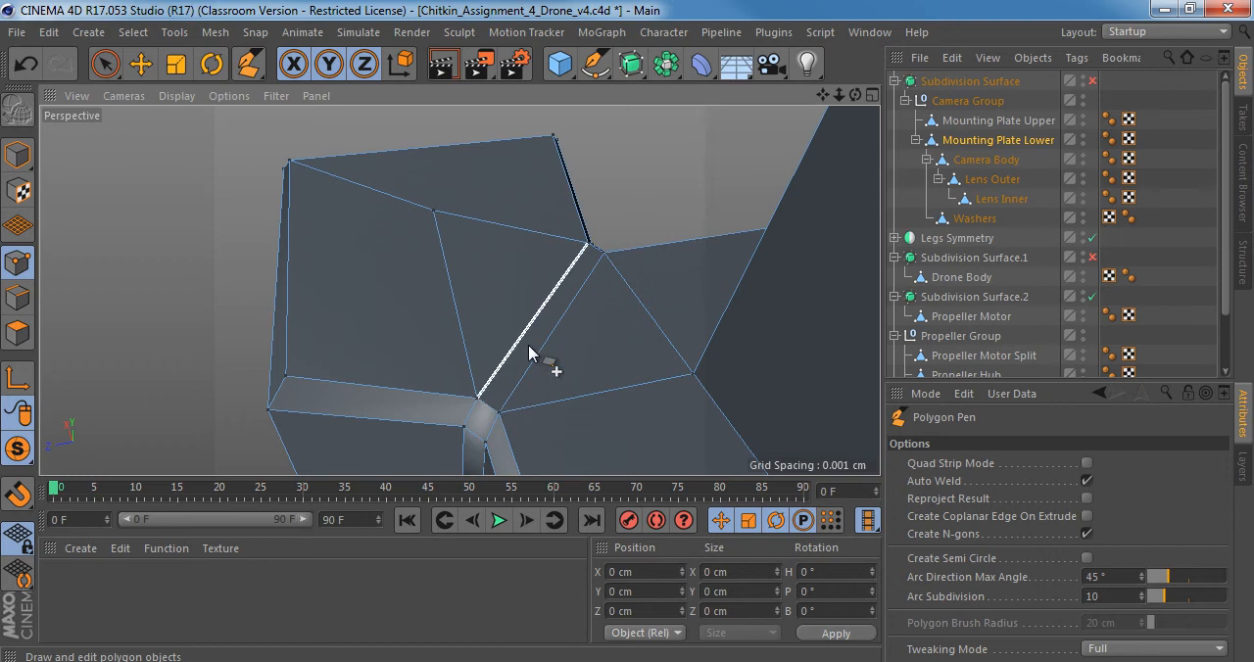
alt+drag(514, 355, 601, 126)
alt+drag(511, 284, 472, 156)
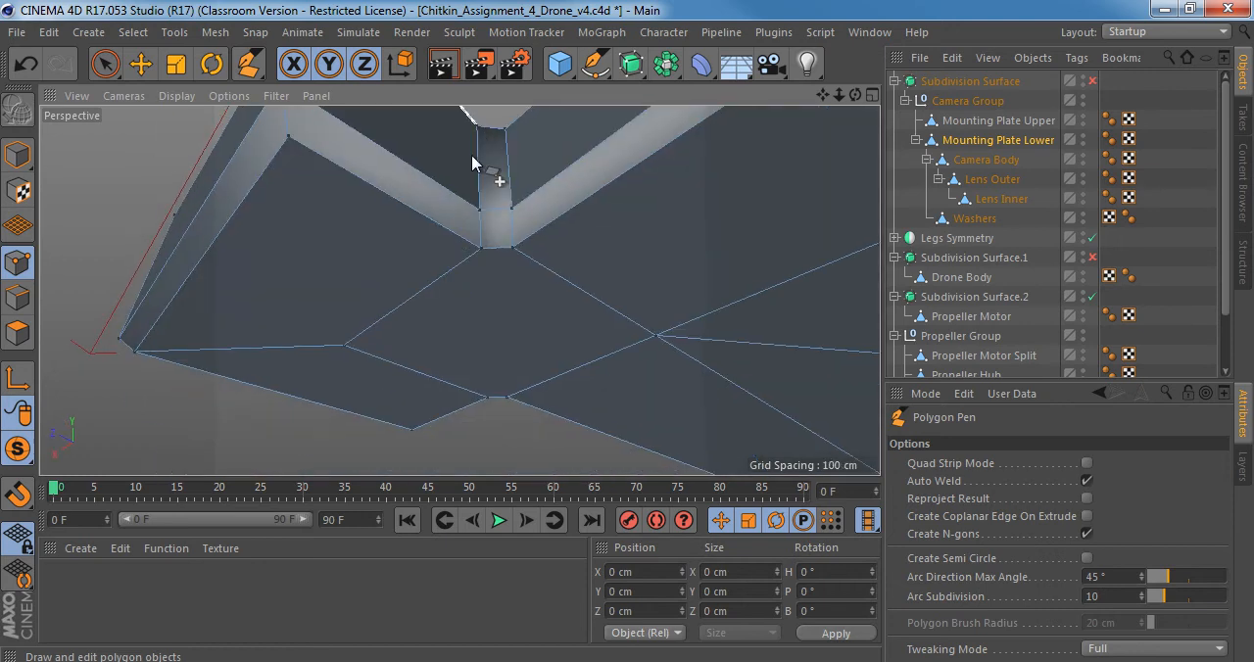
click(481, 272)
click(508, 400)
Cut matching pairs of parallel edges across the remaining corner pad's neck, on the underside and the top of the plate.
alt+drag(622, 349, 28, 364)
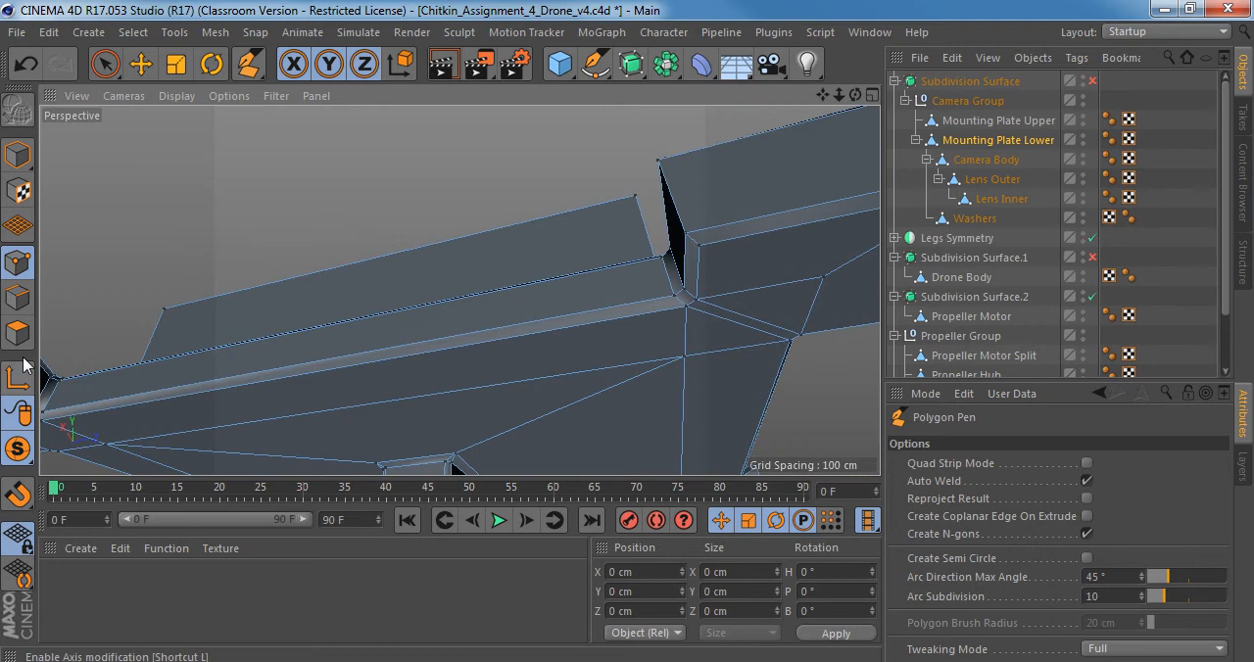
alt+drag(194, 374, 302, 253)
scroll(302, 253, up, 3)
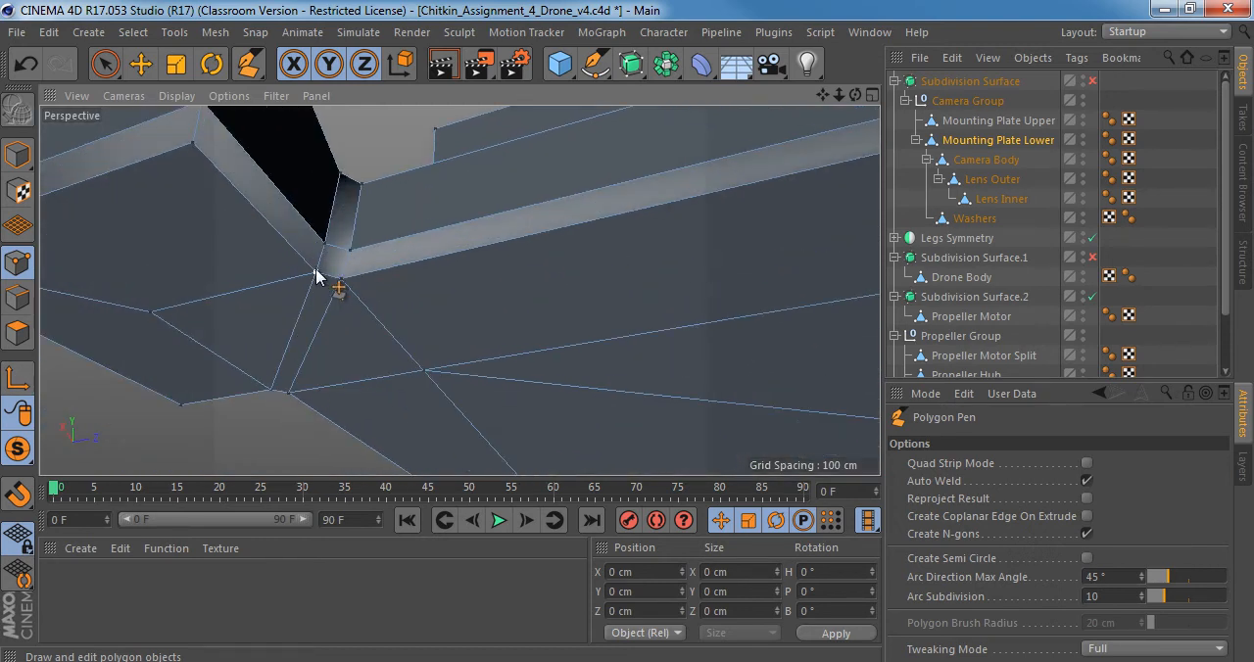
alt+drag(316, 278, 355, 340)
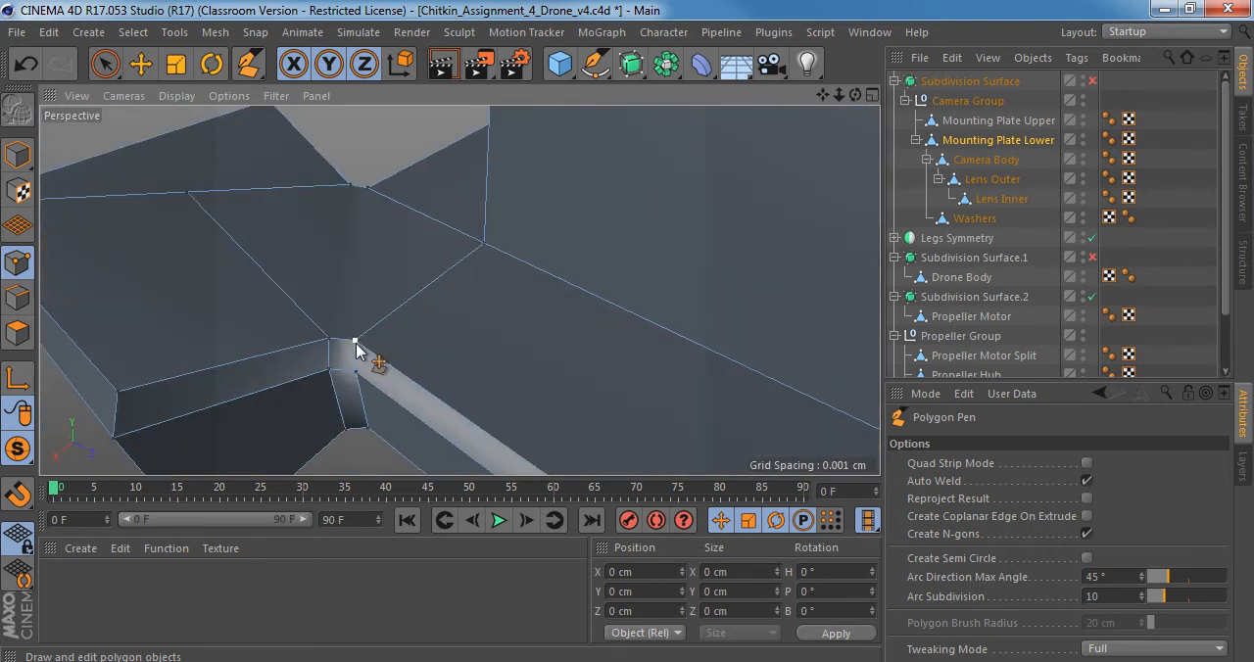
click(355, 343)
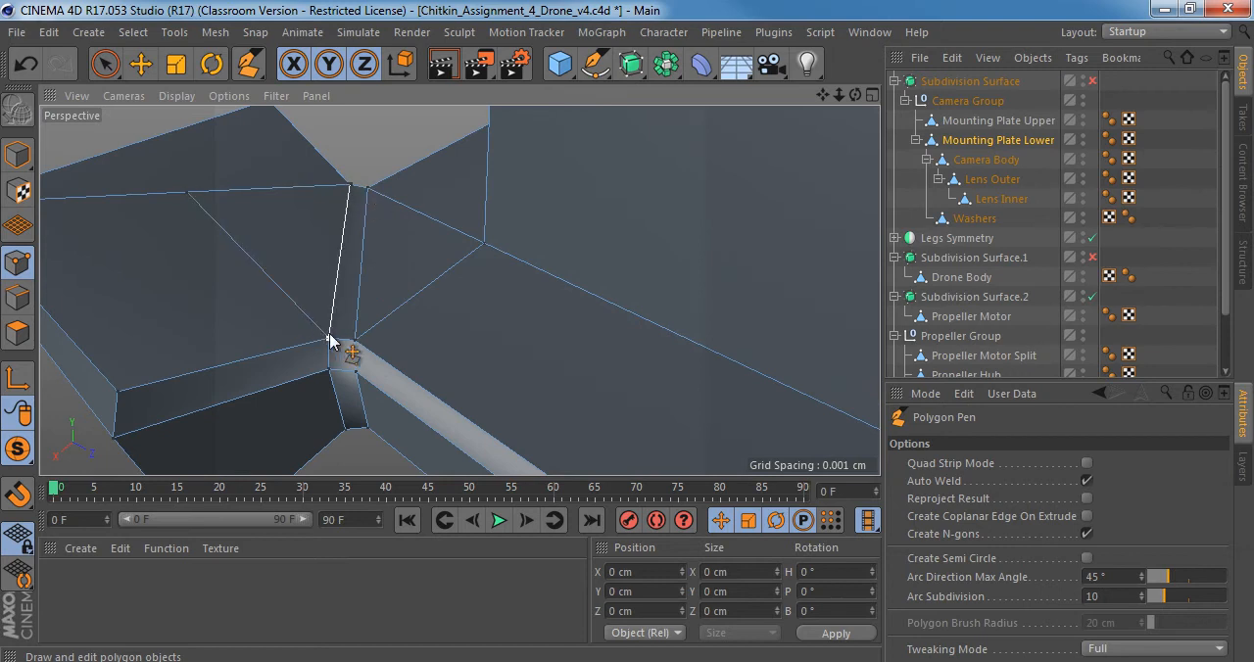
Switch to model mode and bring the whole lower mounting plate into view with smoothing turned on.
scroll(362, 291, down, 10)
scroll(530, 256, down, 5)
alt+drag(350, 246, 612, 238)
click(18, 156)
alt+drag(587, 276, 519, 272)
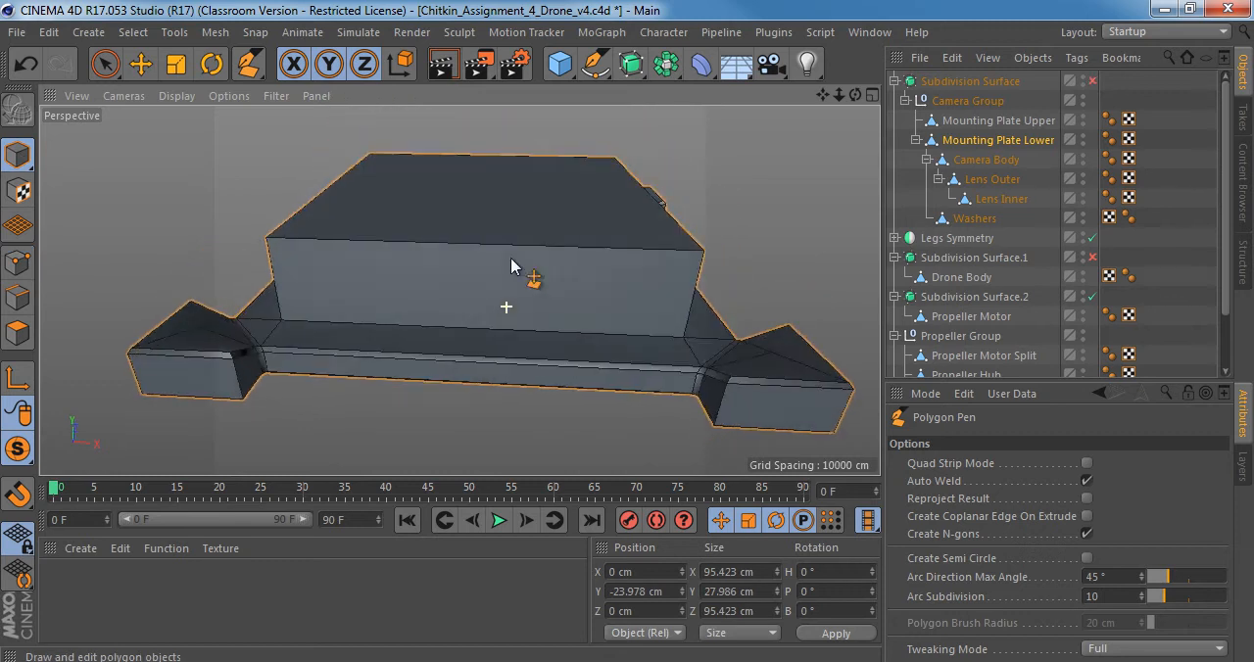
Switch to Right_view.jpg in Windows Photo Viewer and examine the mounting plates and their corner pads in the photo.
click(610, 661)
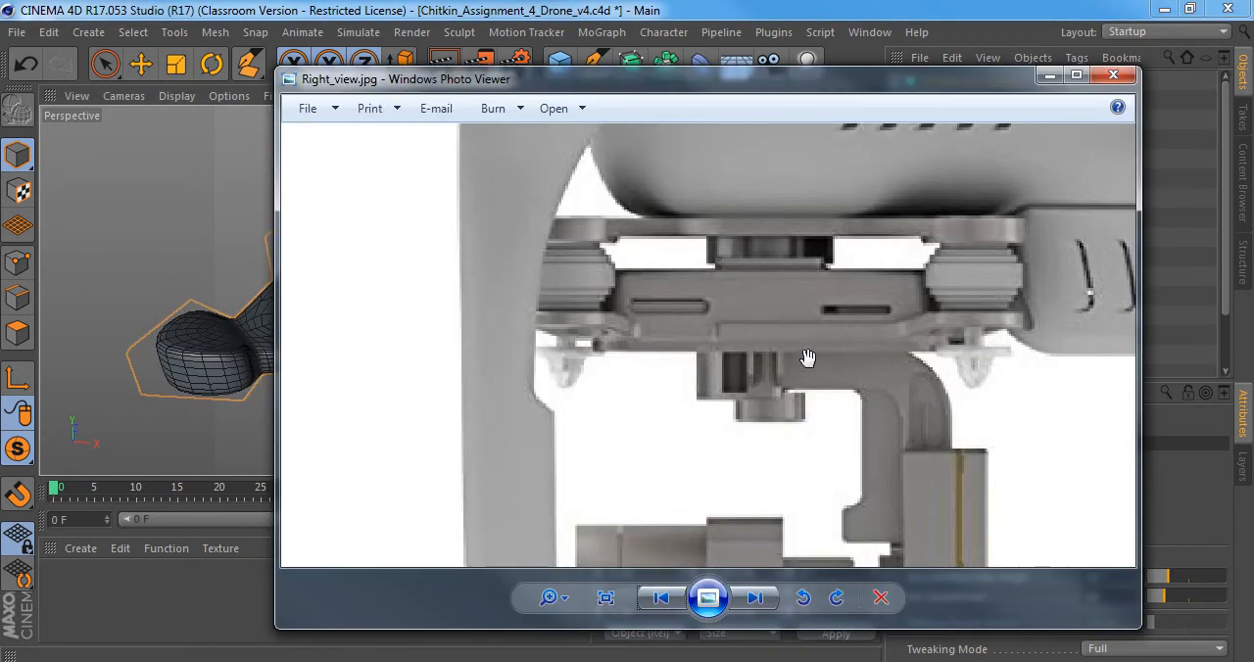
drag(838, 320, 498, 267)
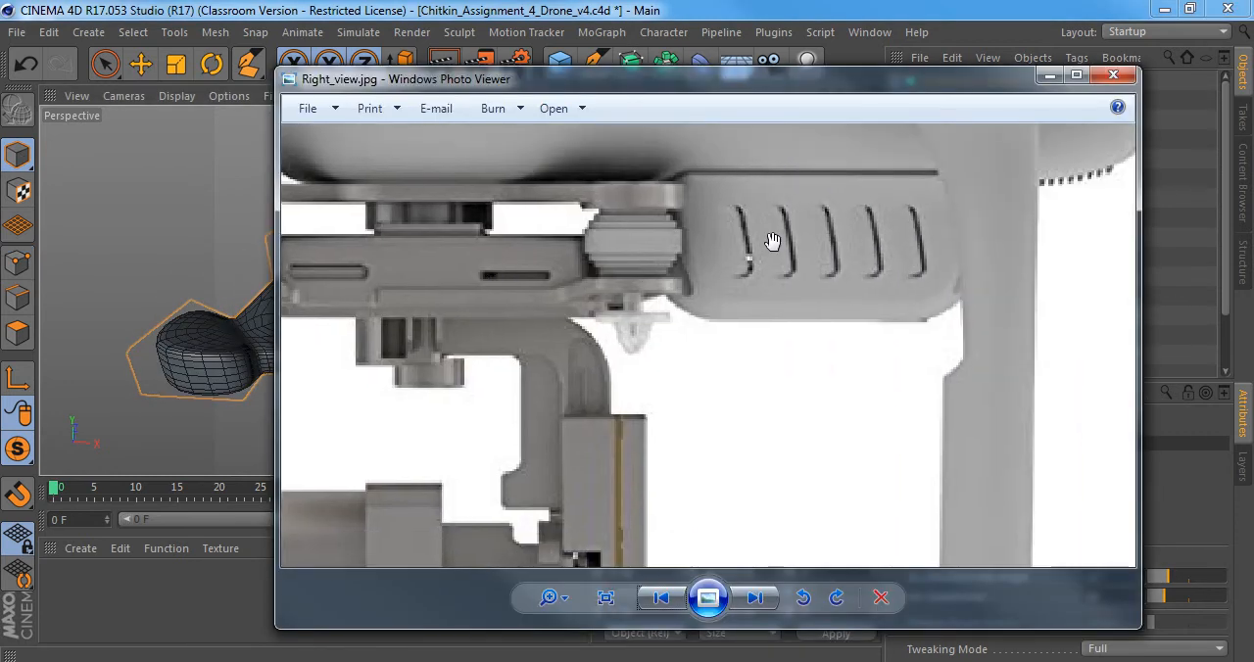
drag(422, 257, 608, 283)
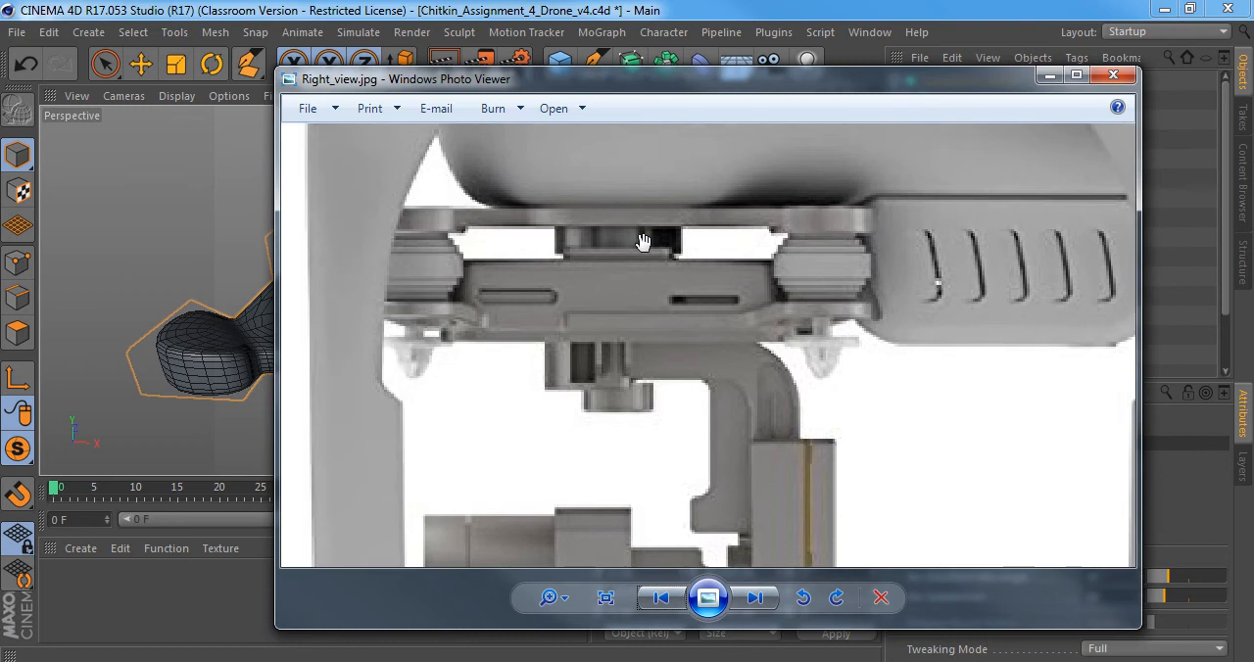
Compare the lower mounting plate, with smoothing off and on, against the plate in Right_view.jpg.
click(162, 197)
alt+drag(364, 217, 495, 245)
key(q)
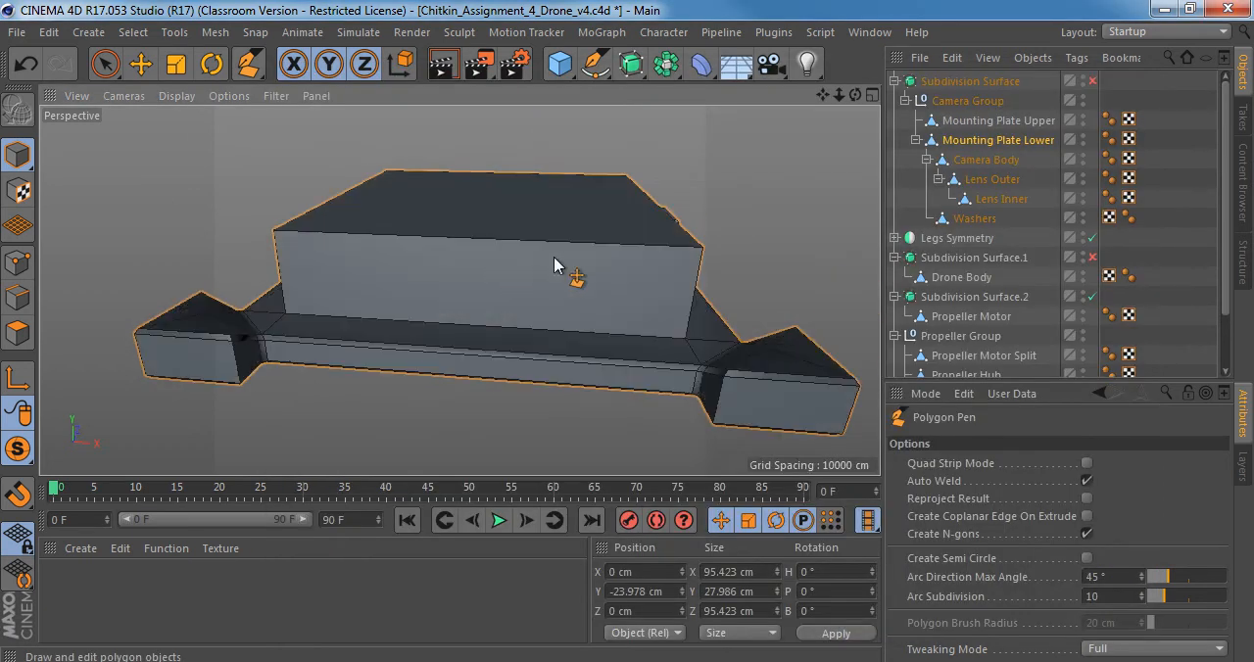
alt+right_drag(554, 259, 520, 259)
key(q)
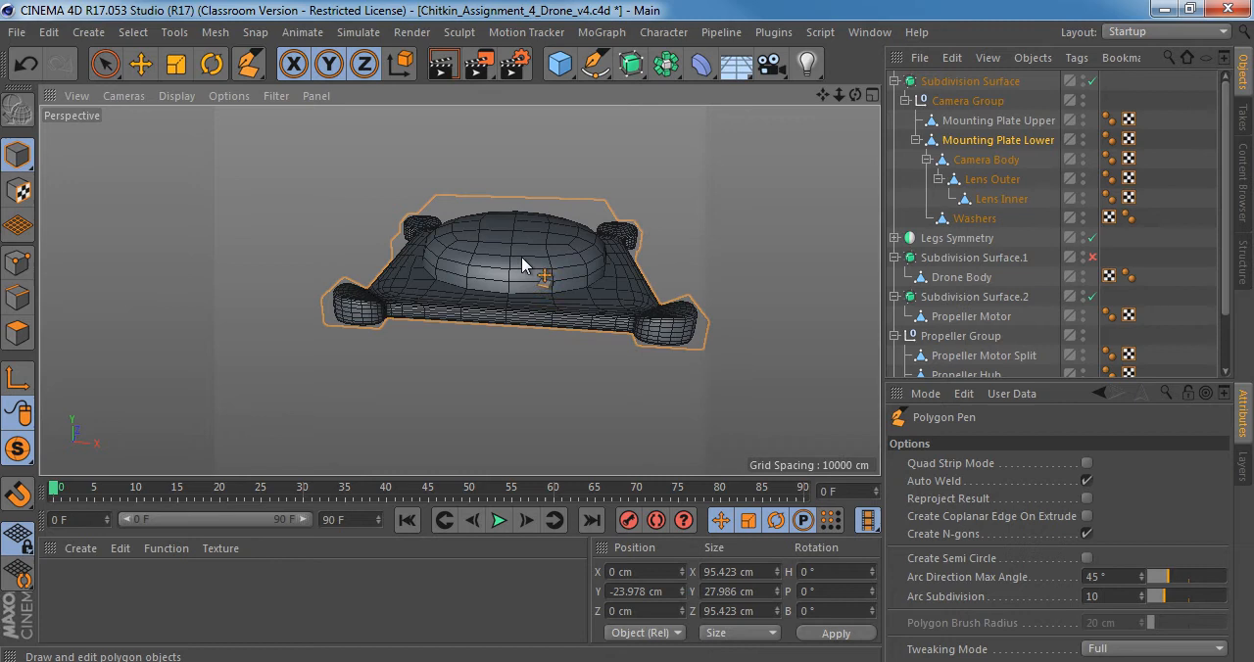
click(366, 661)
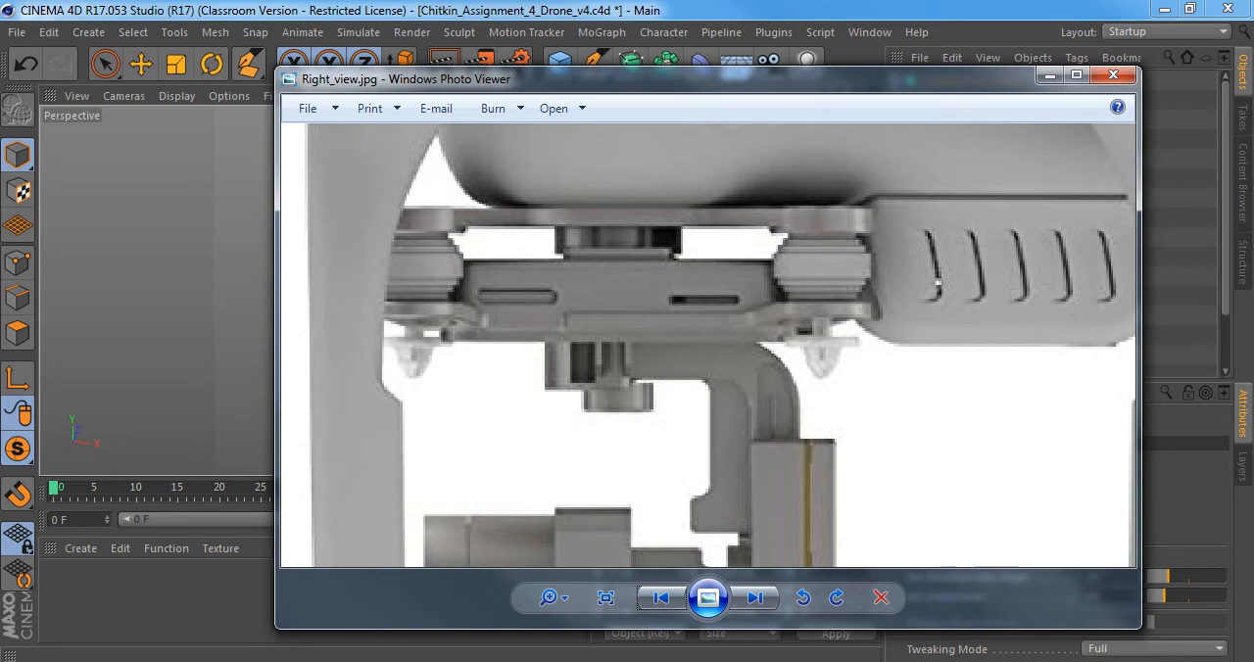
click(367, 661)
With smoothing off, loop-select the edges around the top face of the plate's raised block and bevel them with a 0.343 cm offset.
key(q)
scroll(529, 247, up, 3)
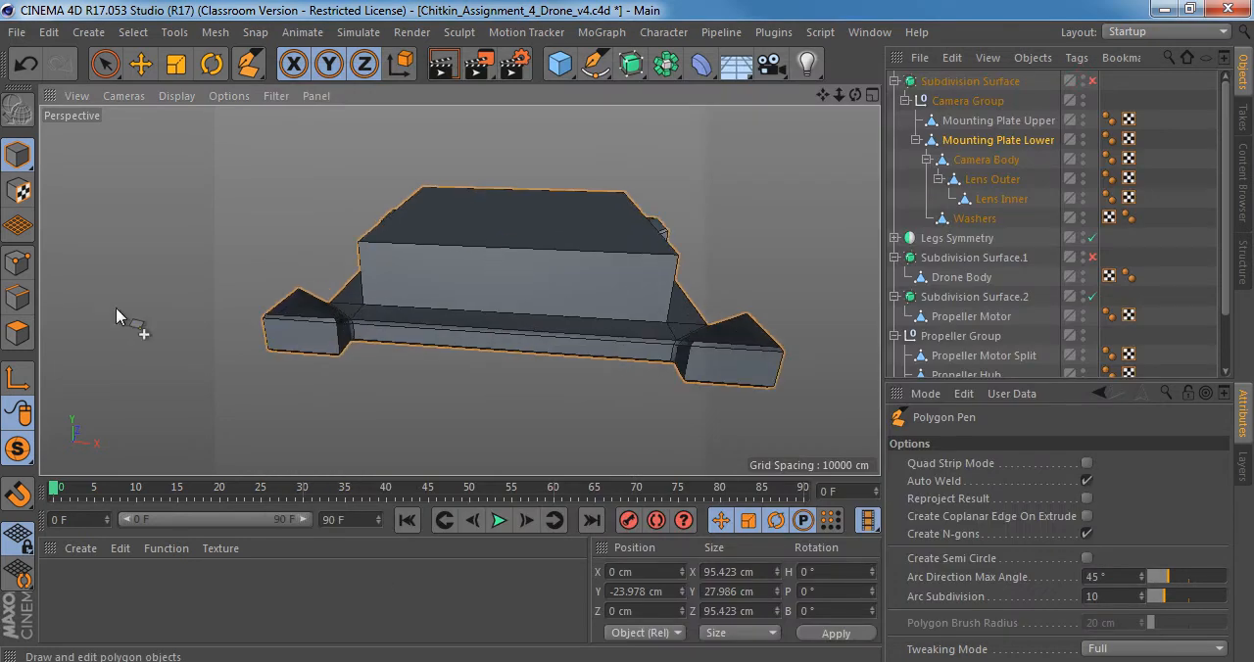
click(25, 302)
key(u)
key(l)
click(504, 250)
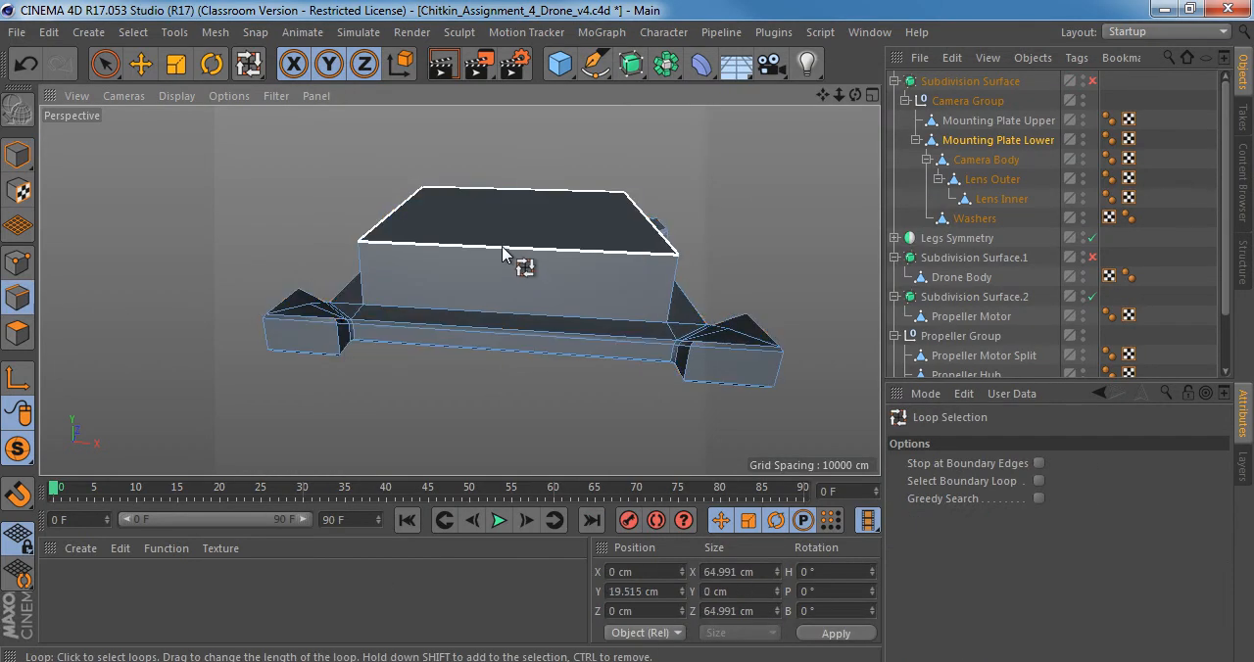
alt+drag(504, 249, 546, 225)
scroll(546, 230, up, 2)
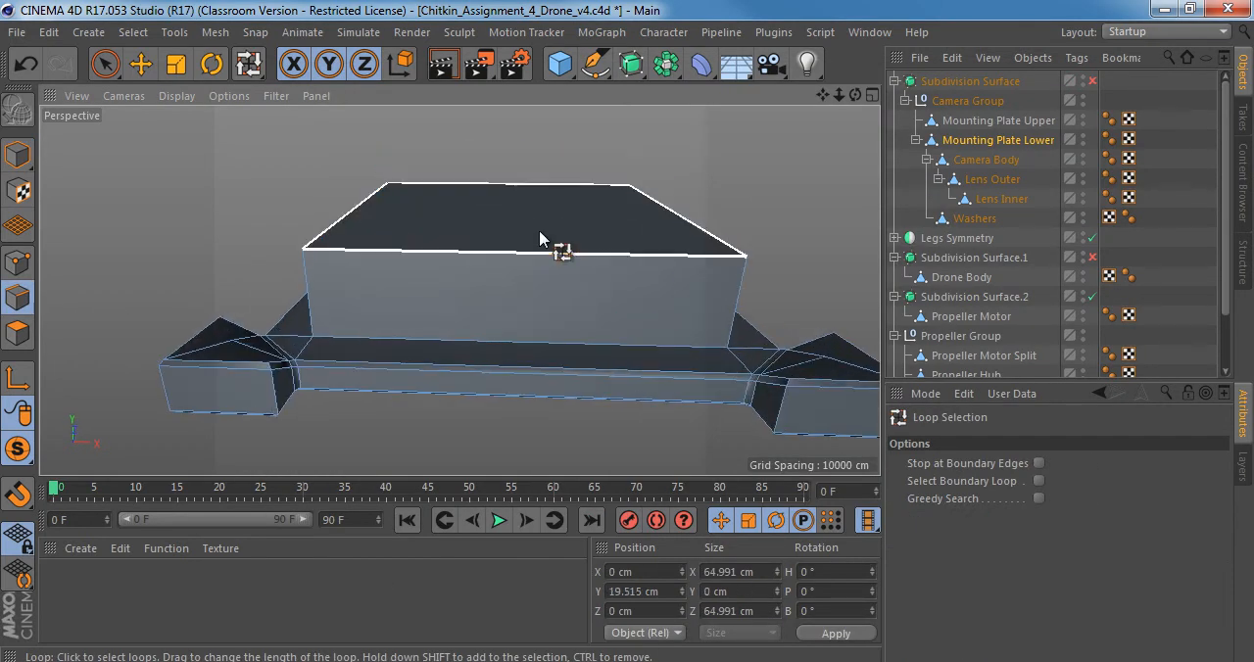
key(m)
key(s)
scroll(588, 260, up, 2)
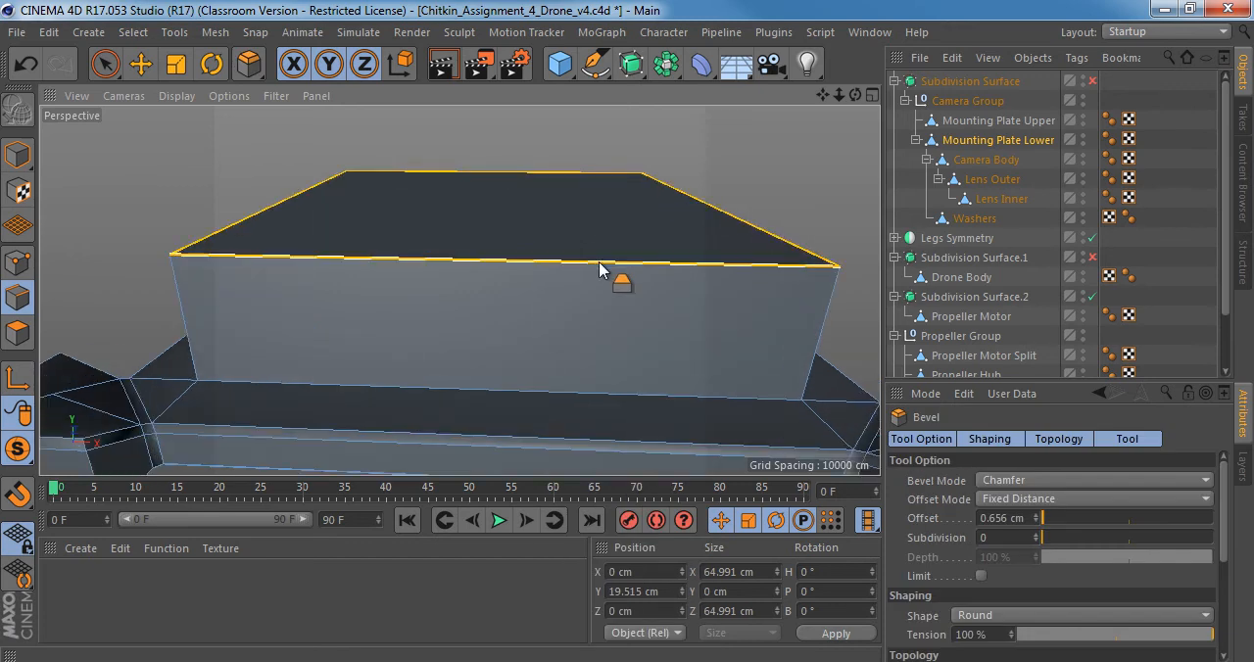
drag(602, 271, 593, 268)
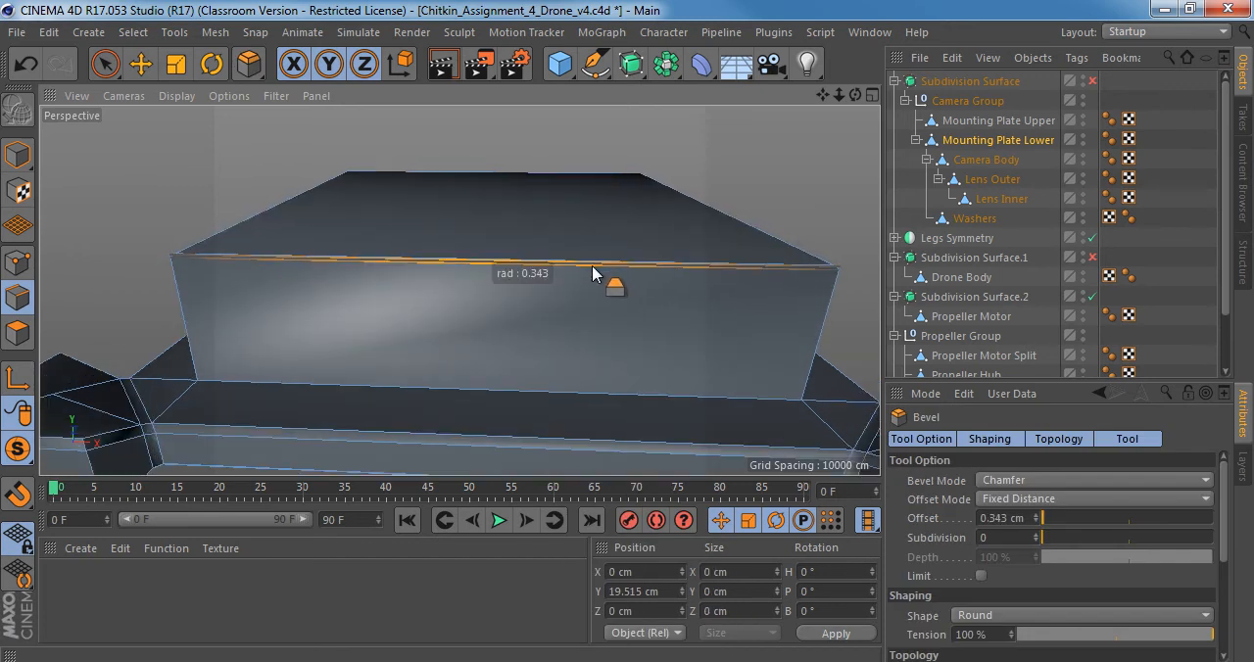
Turn smoothing back on, examine the raised block's upper edge from the side, and return to model mode.
alt+drag(500, 283, 472, 291)
scroll(475, 274, down, 3)
key(q)
scroll(479, 272, down, 4)
alt+drag(559, 288, 422, 232)
scroll(504, 277, up, 3)
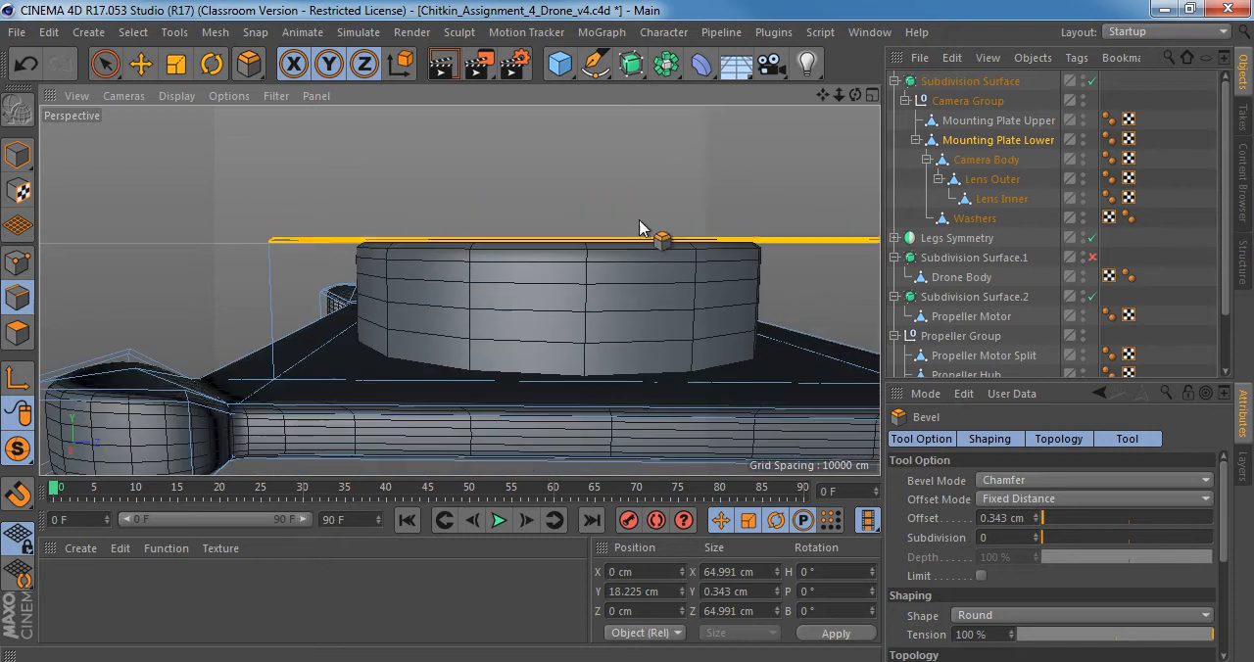
scroll(594, 233, down, 3)
alt+drag(682, 282, 495, 236)
click(17, 155)
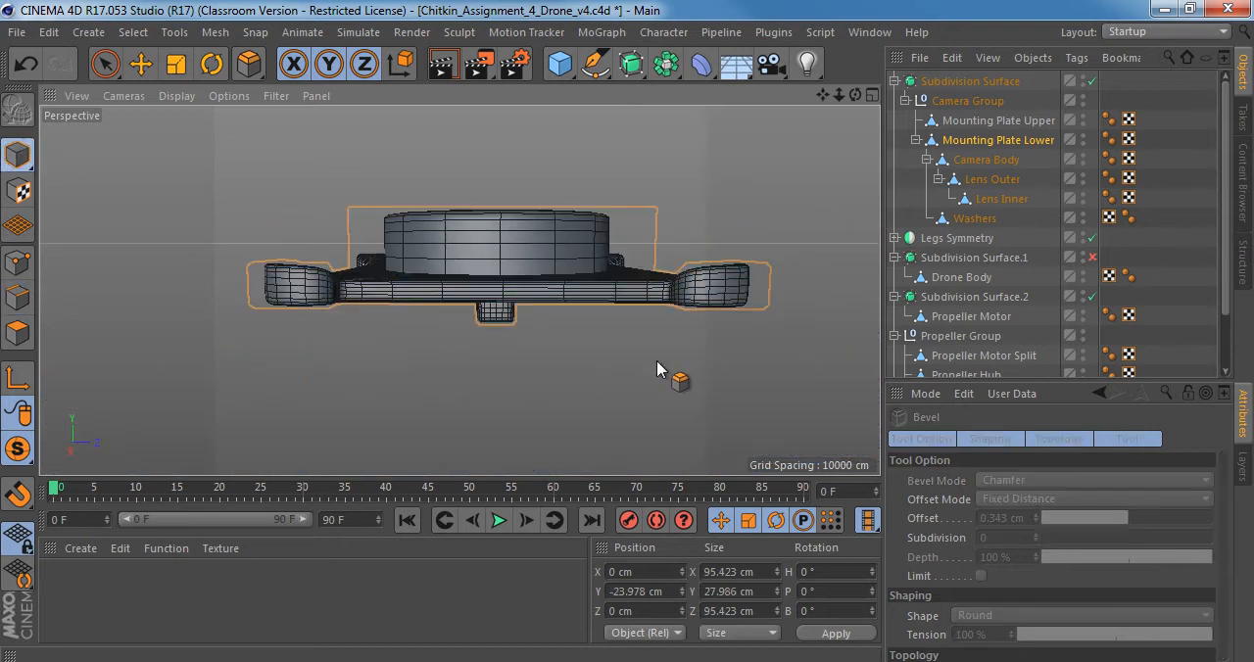
Inspect the small block on the lower mounting plate's underside with smoothing off and on.
scroll(582, 260, up, 3)
alt+drag(582, 259, 579, 191)
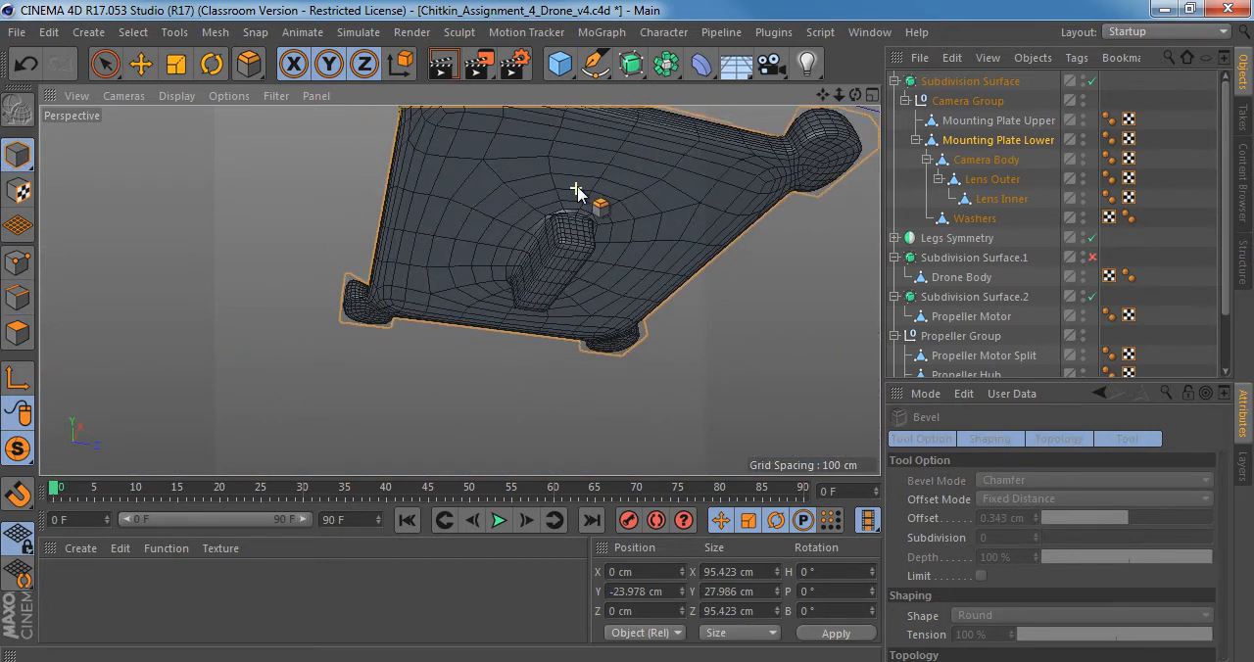
key(q)
scroll(571, 223, up, 6)
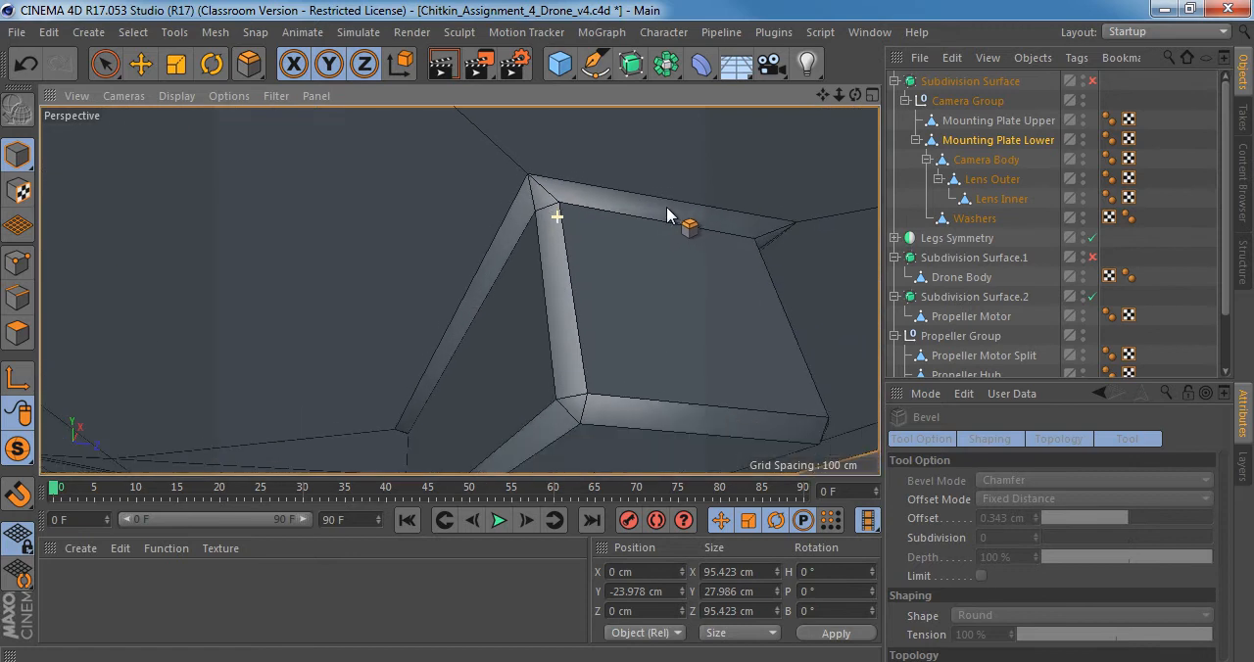
alt+drag(667, 216, 634, 261)
key(q)
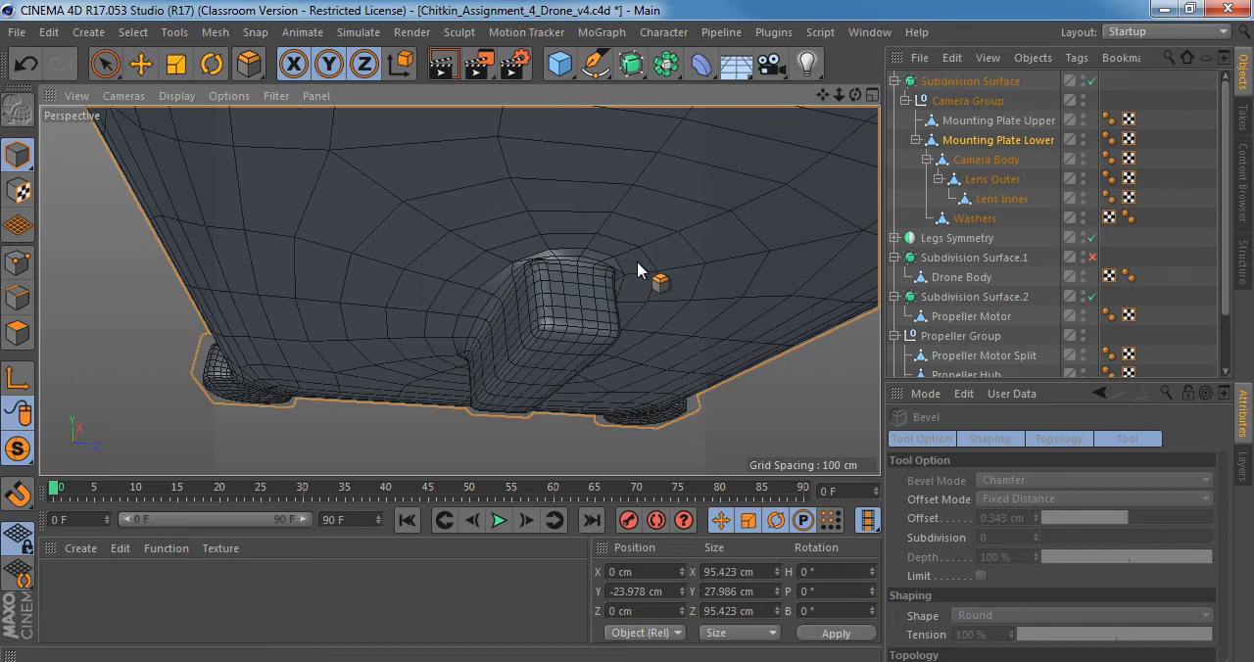
click(995, 143)
scroll(614, 280, down, 10)
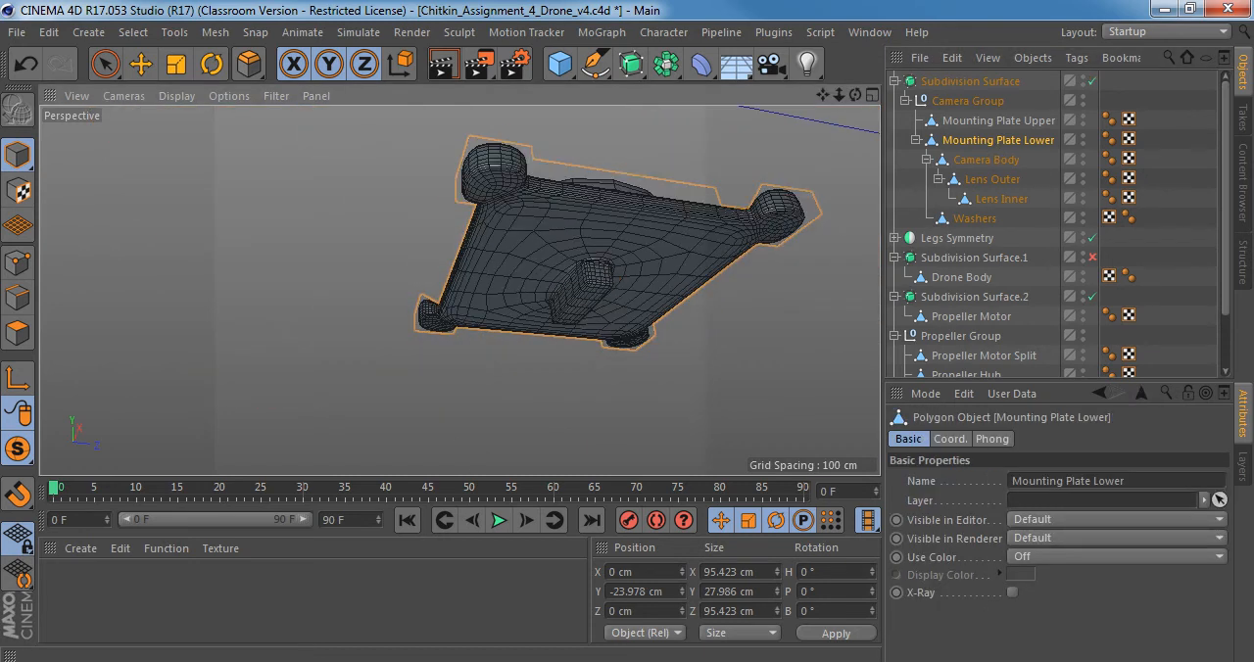
Turn off viewport solo to show the whole drone, and examine the camera's lens rings and the gap to the body.
drag(17, 450, 98, 484)
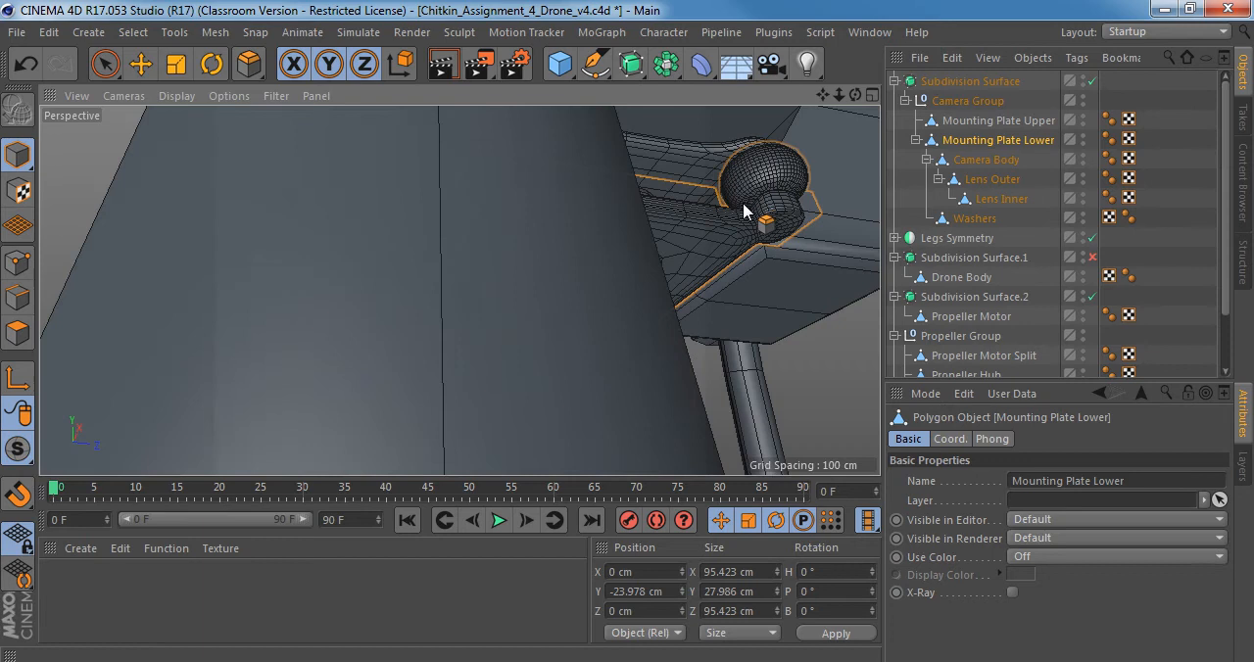
alt+drag(745, 204, 609, 224)
alt+drag(462, 241, 649, 362)
alt+middle_drag(421, 297, 508, 264)
scroll(508, 264, up, 3)
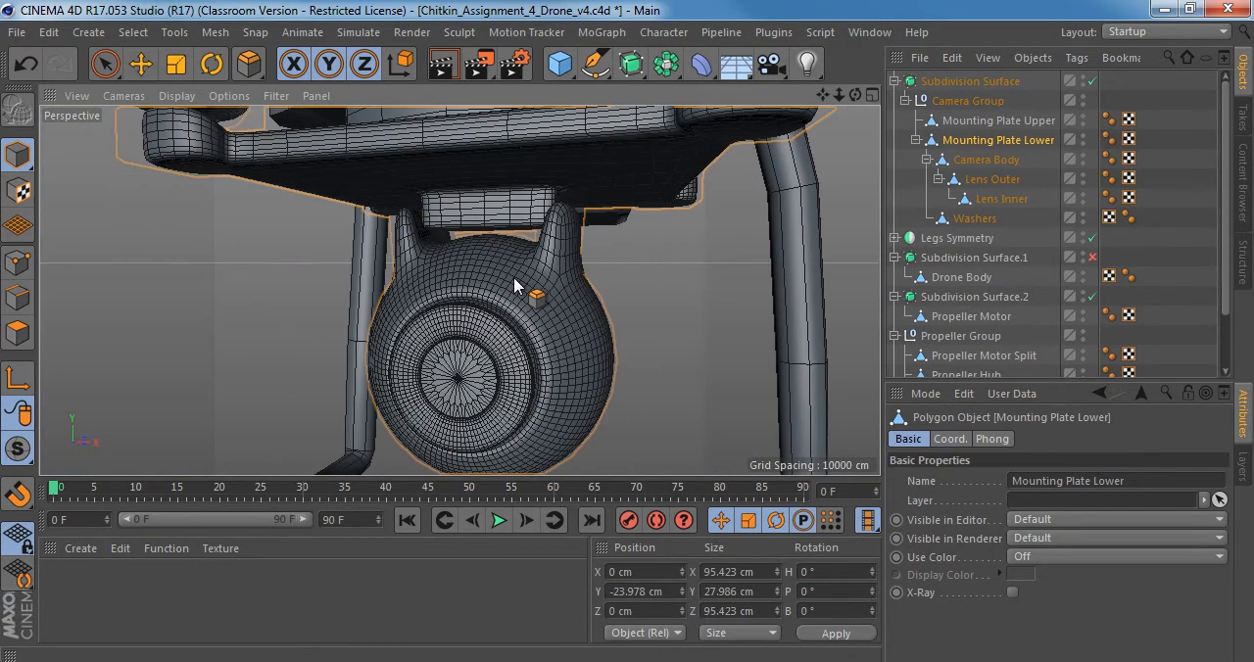
alt+drag(550, 280, 306, 271)
alt+middle_drag(538, 320, 431, 262)
alt+right_drag(372, 292, 422, 278)
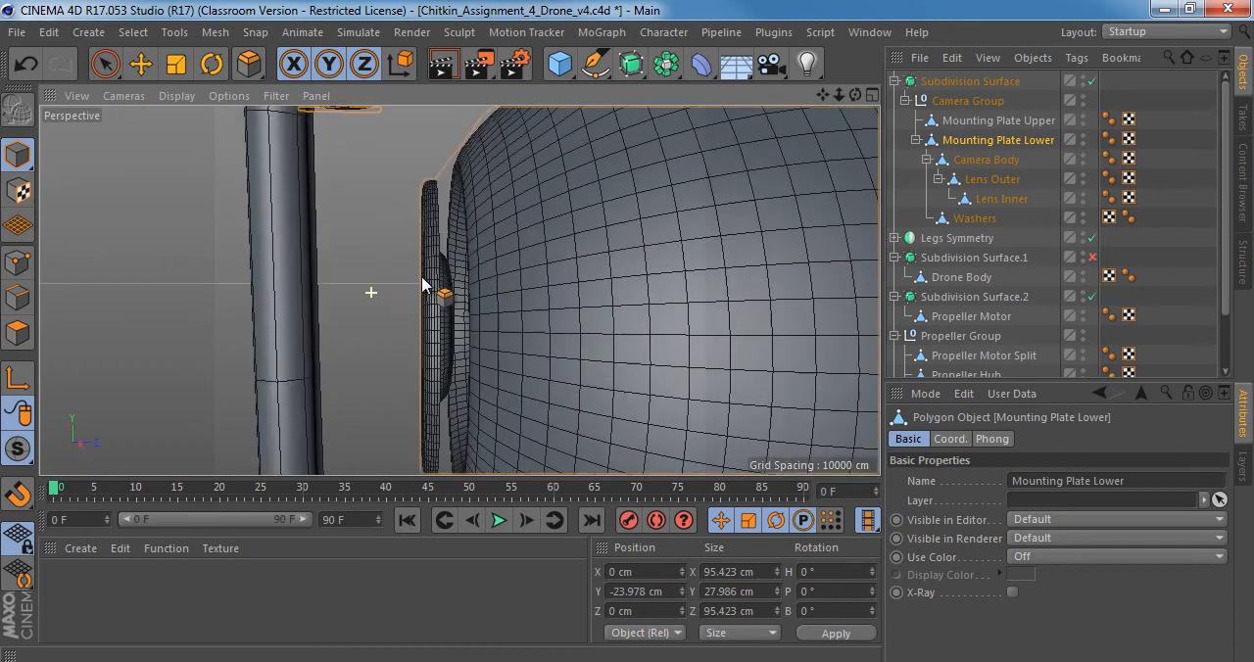
alt+drag(473, 186, 510, 268)
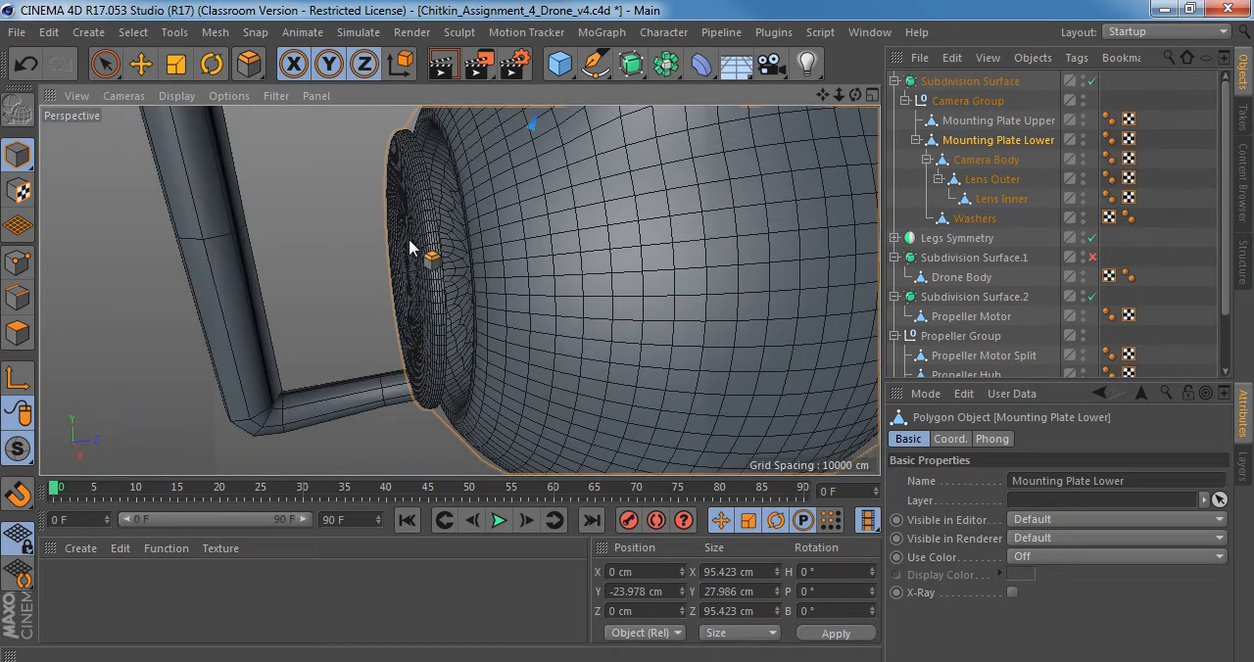
alt+drag(411, 250, 469, 179)
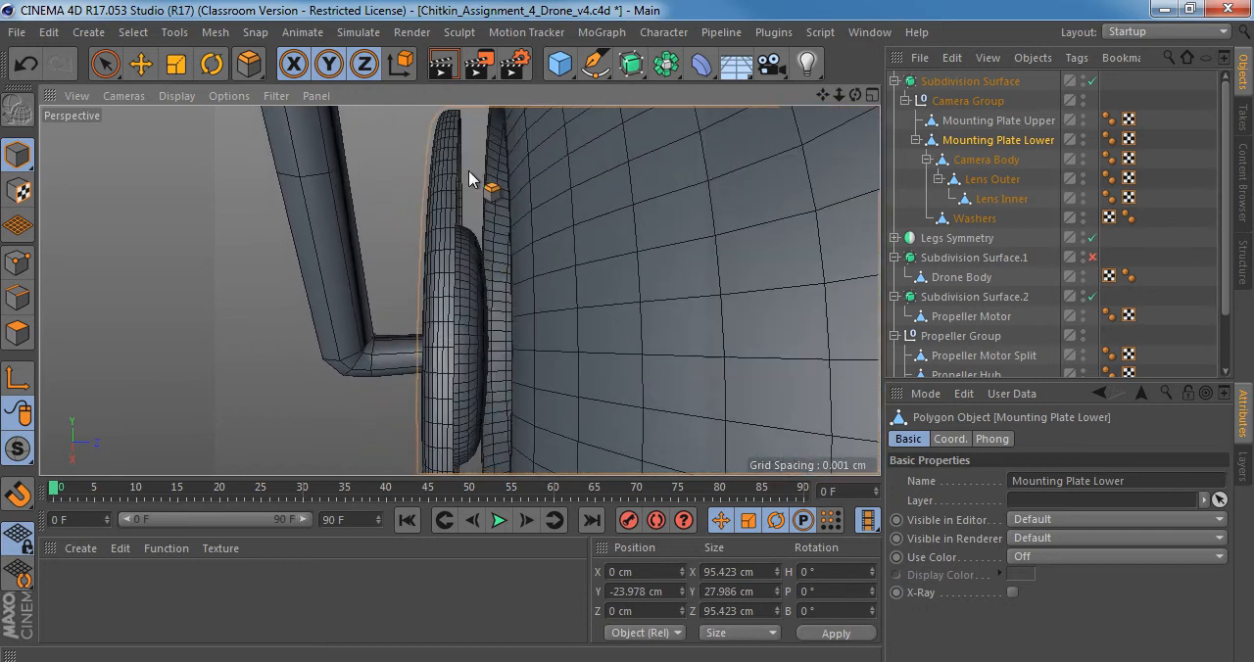
alt+drag(475, 238, 495, 323)
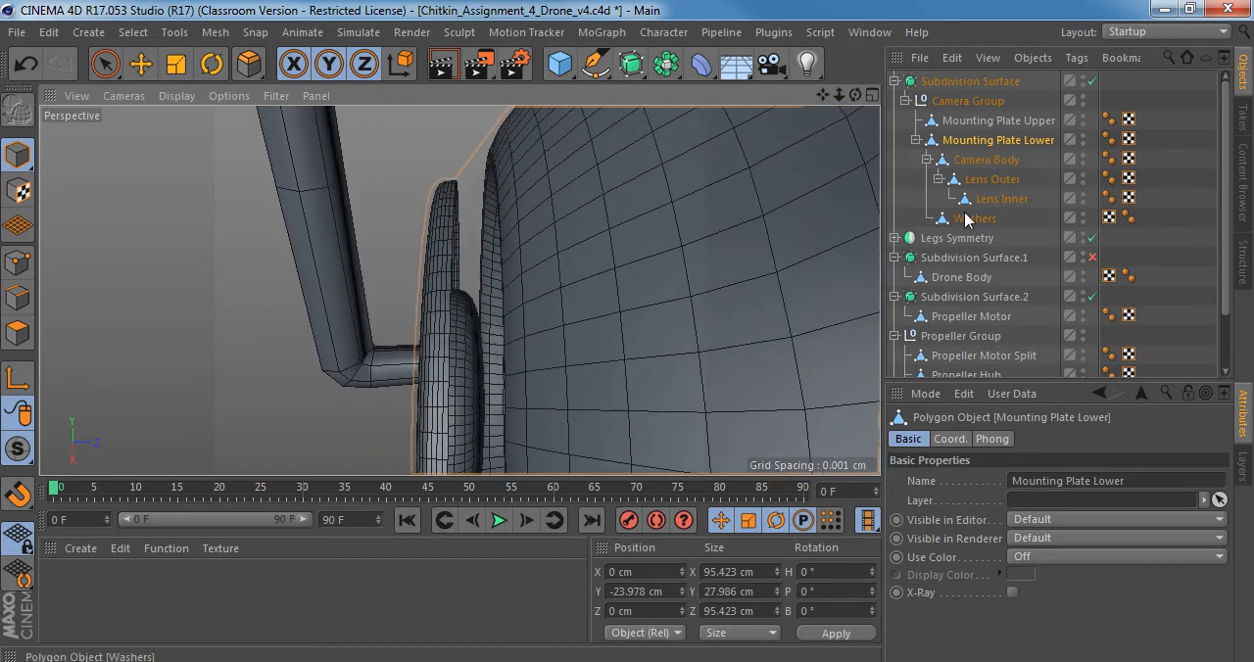
Turn off smoothing and hide Lens Outer in both editor and renderer to expose the camera body's lens recess.
click(984, 164)
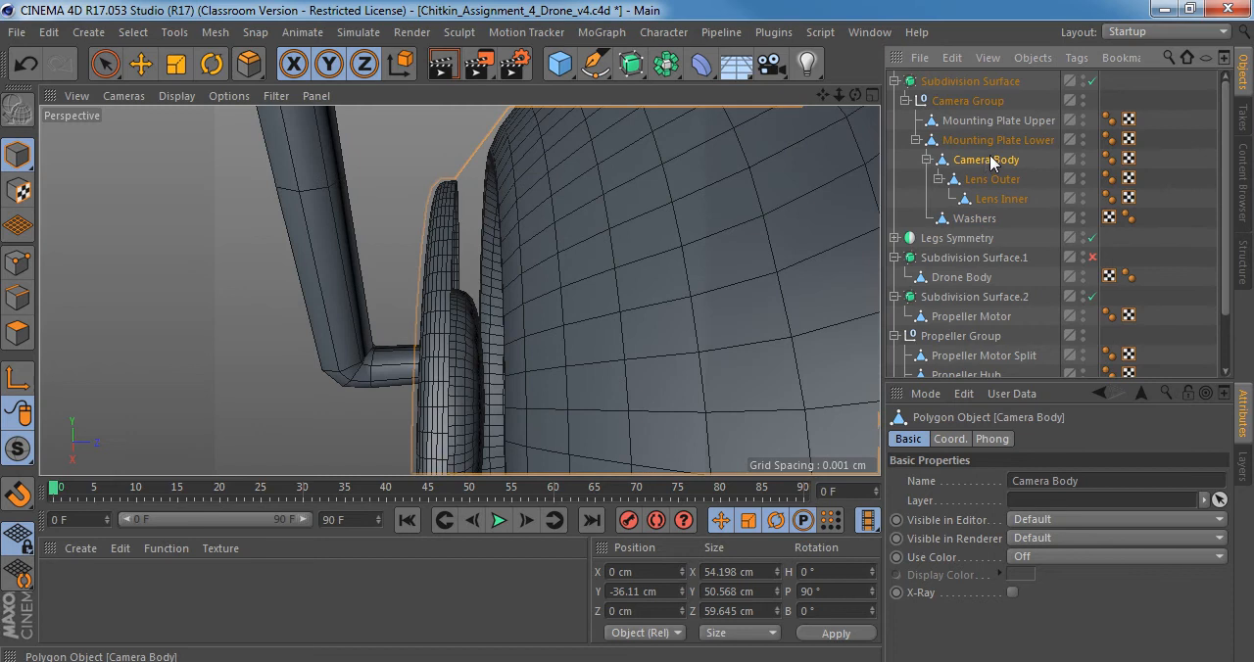
key(q)
alt+drag(487, 232, 528, 290)
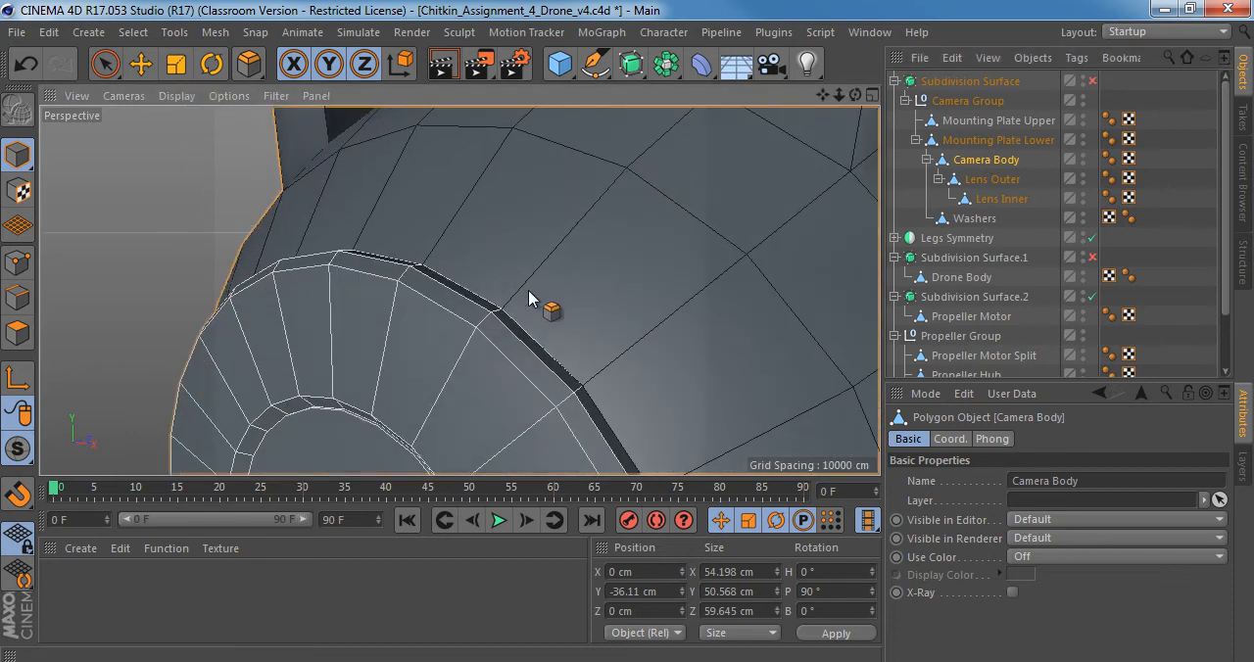
scroll(528, 293, down, 3)
alt+middle_drag(528, 293, 526, 182)
click(1009, 182)
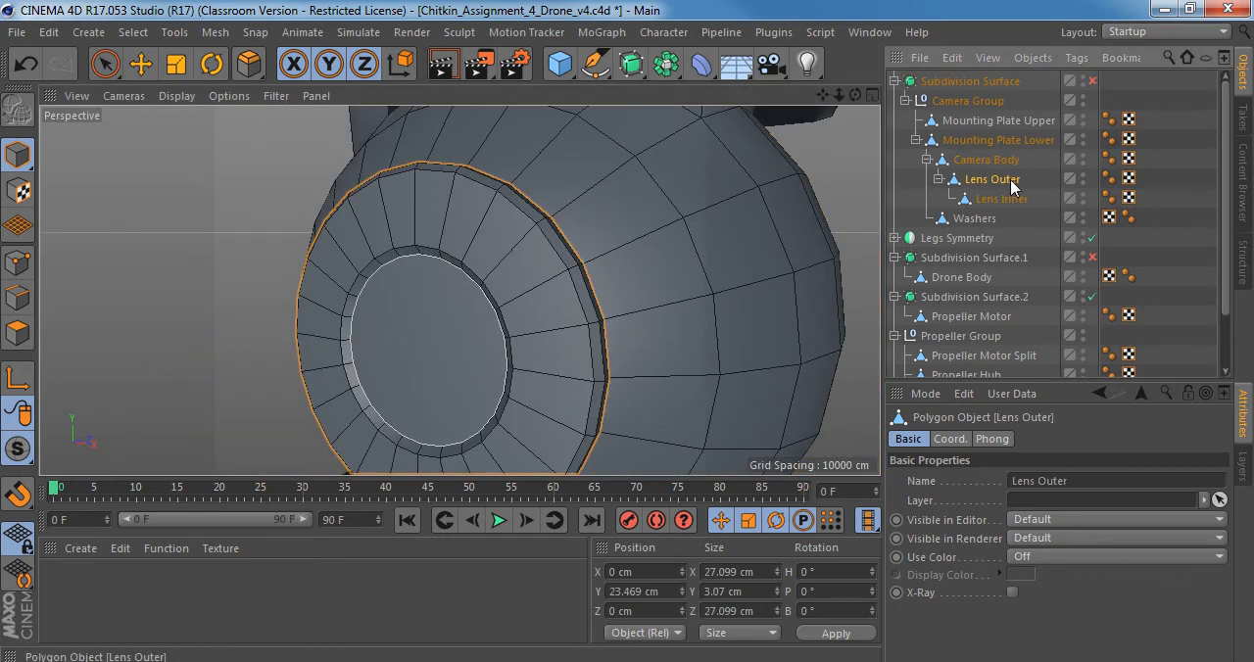
alt+double_click(1081, 179)
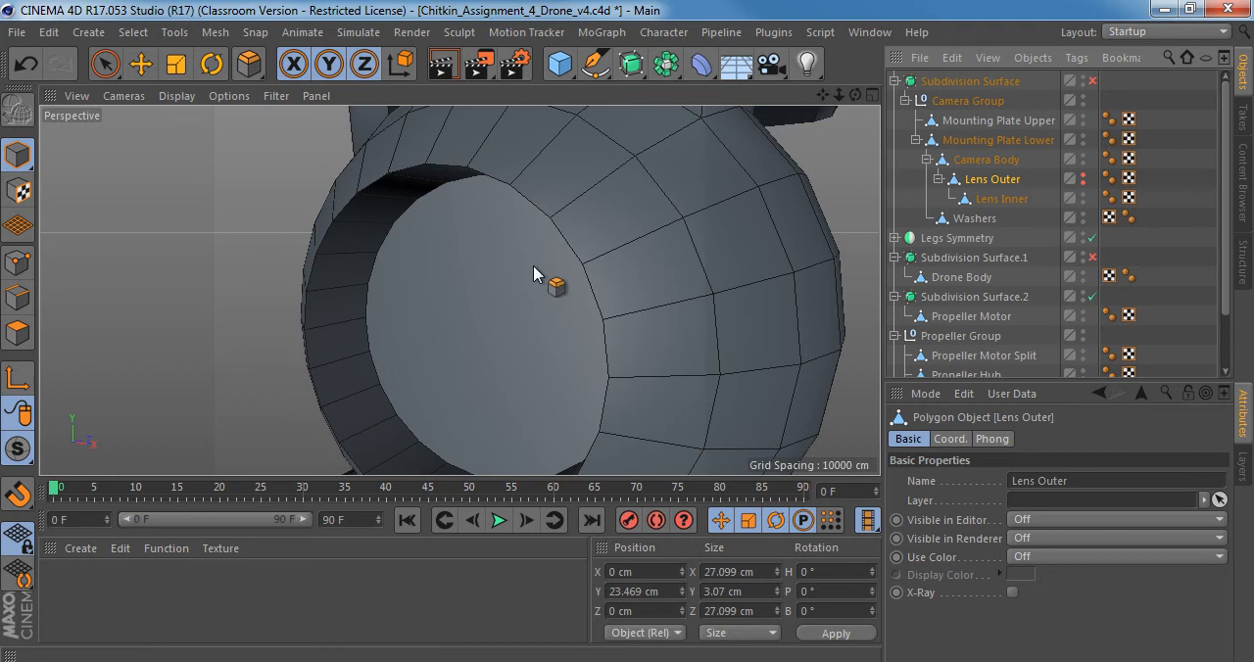
alt+middle_drag(555, 241, 578, 270)
On Camera Body, loop-select the points around the inner edge of the lens recess.
click(997, 164)
alt+drag(503, 280, 549, 249)
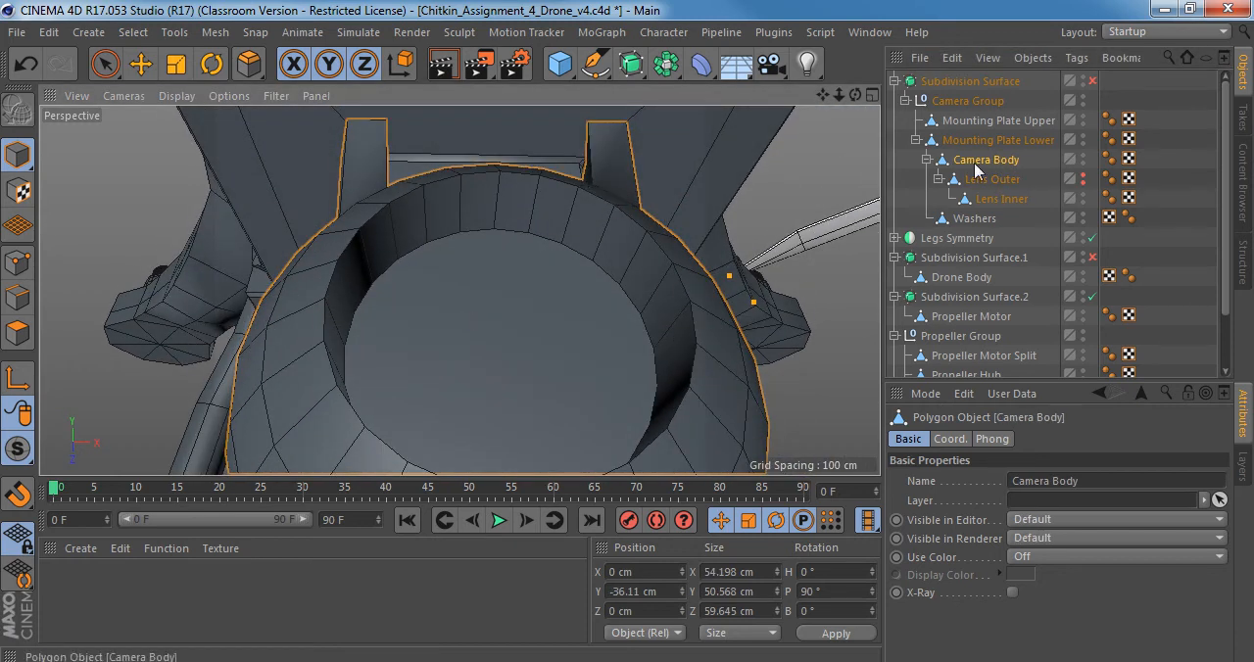
click(18, 297)
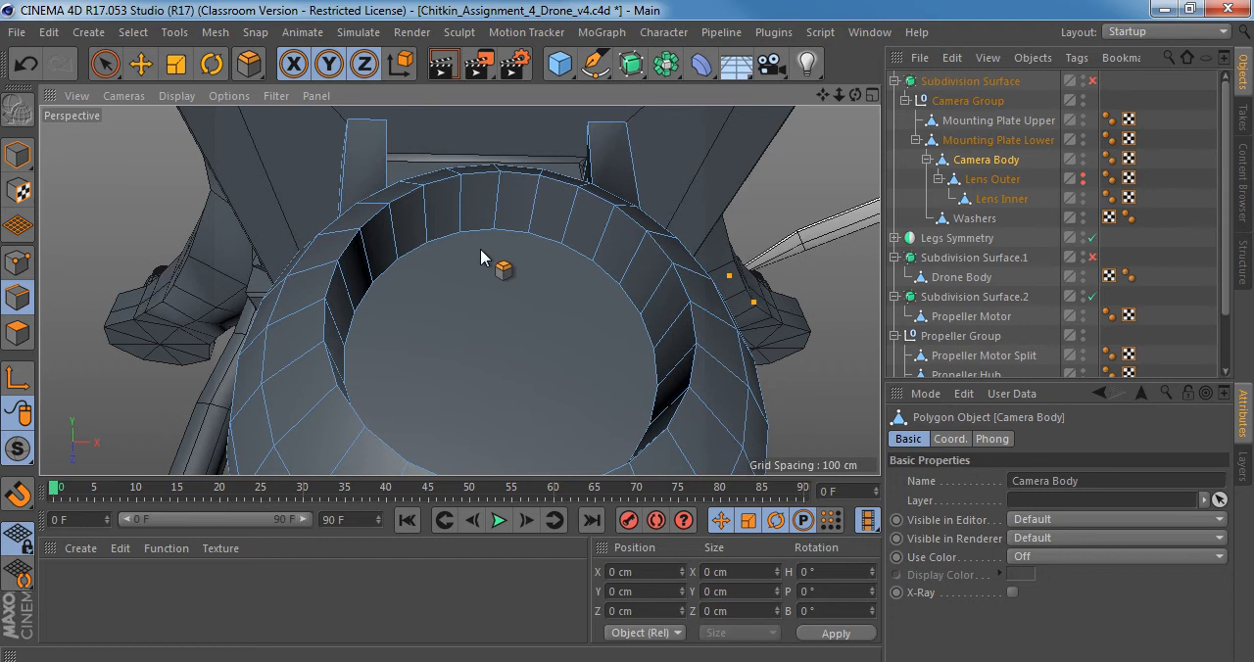
key(u)
key(l)
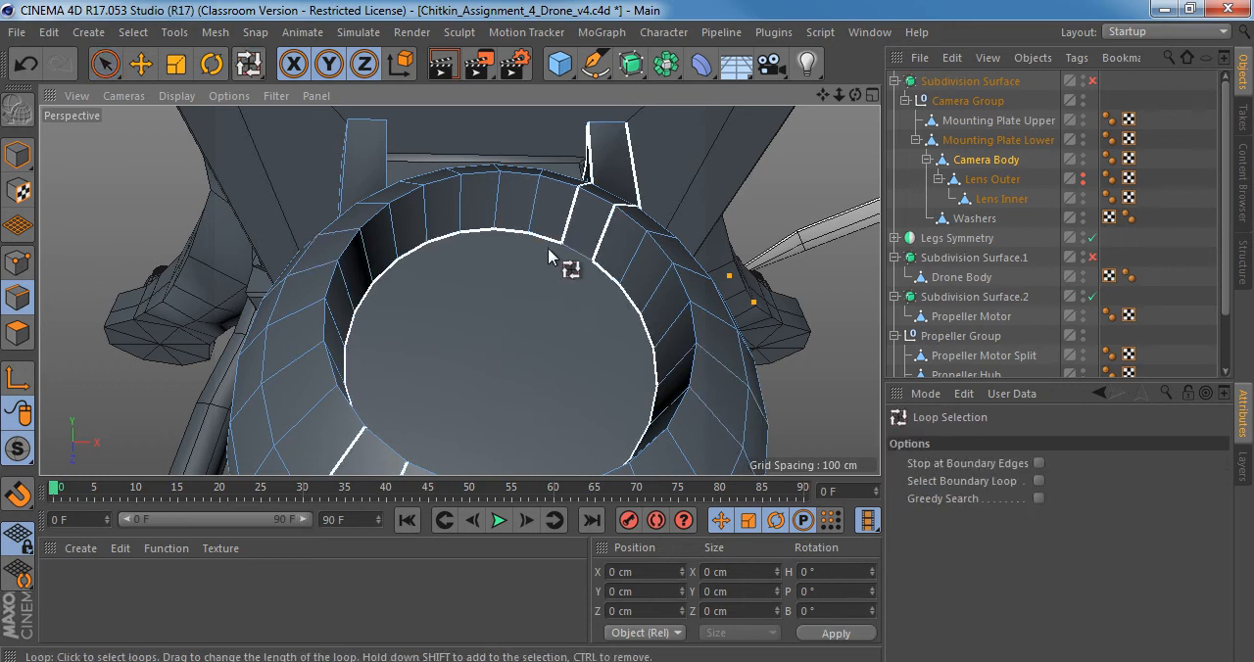
mouse_move(547, 248)
alt+mouse_down()
mouse_move(518, 327)
mouse_move(546, 260)
alt+mouse_up()
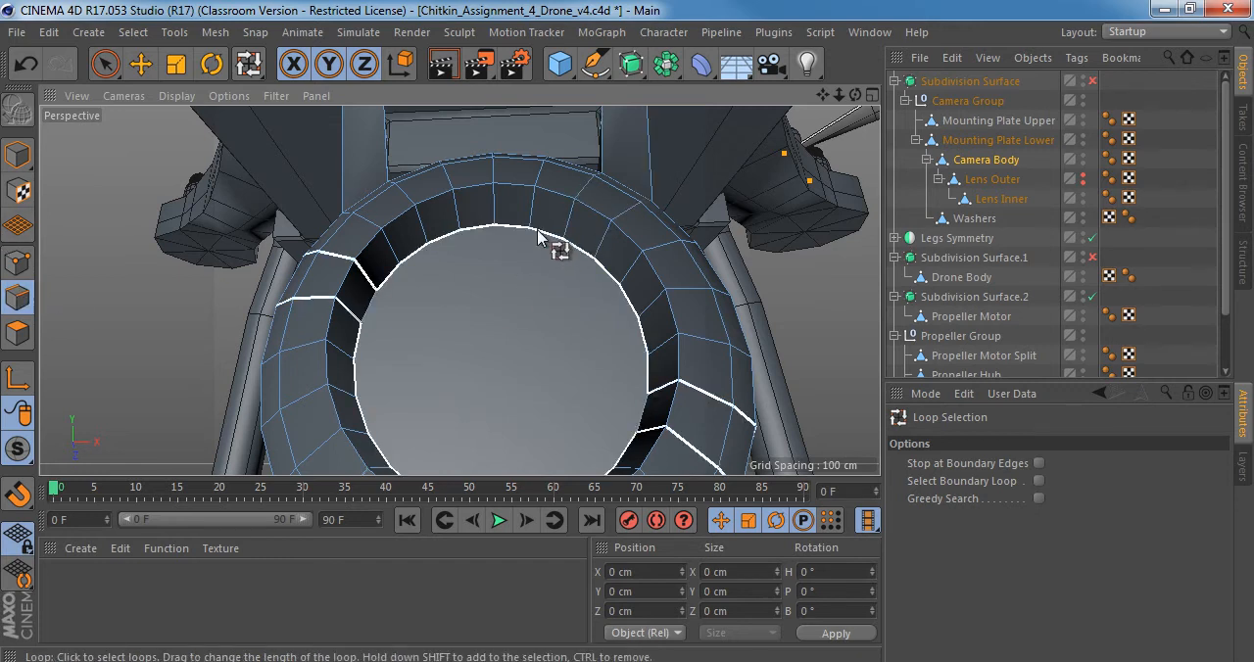
click(17, 262)
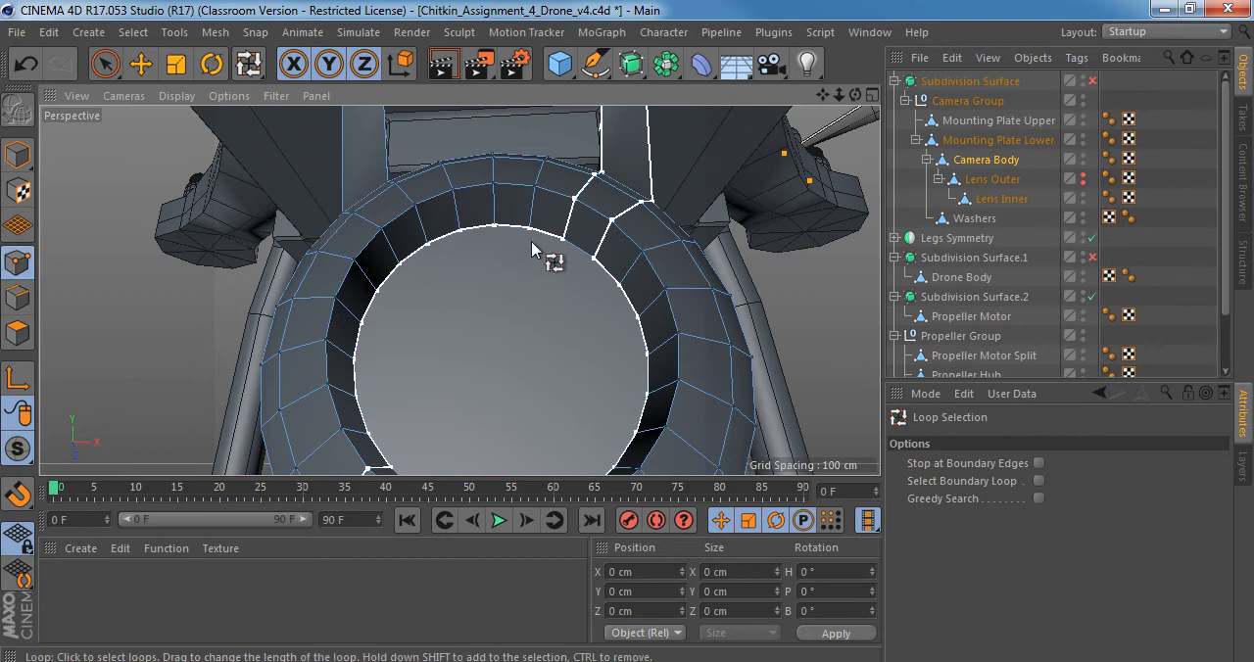
click(543, 243)
alt+drag(523, 302, 191, 294)
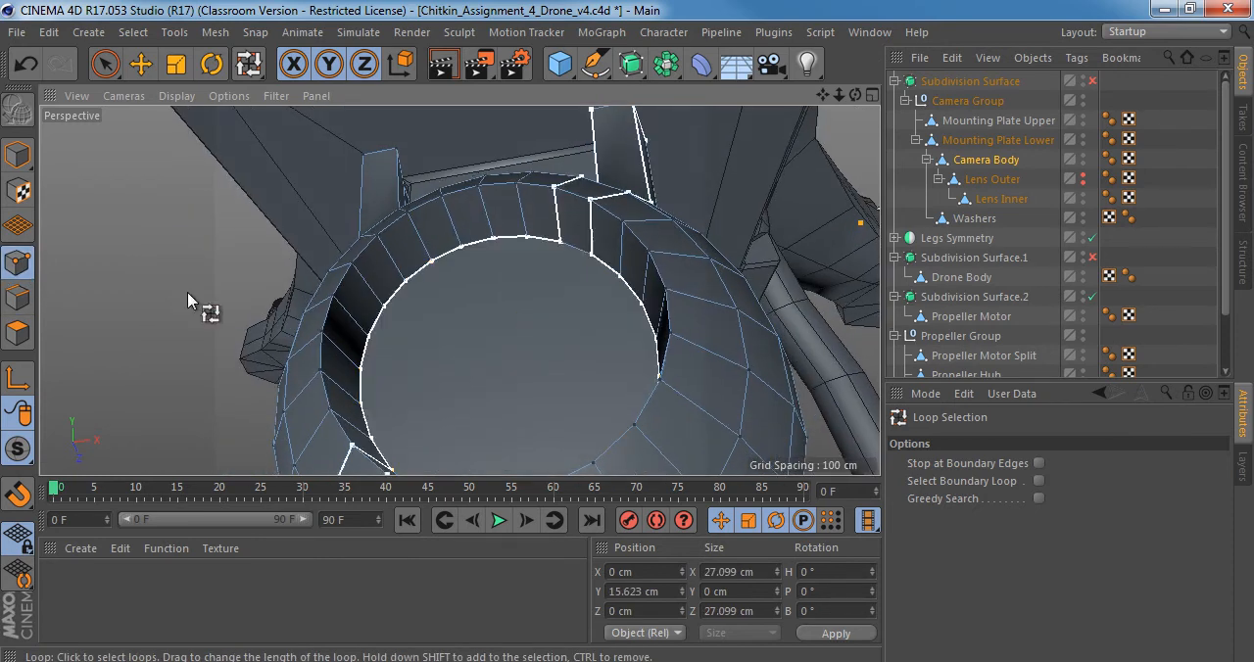
Add the points around the recess's outer rim to the selection and convert the point selection to edges.
click(12, 298)
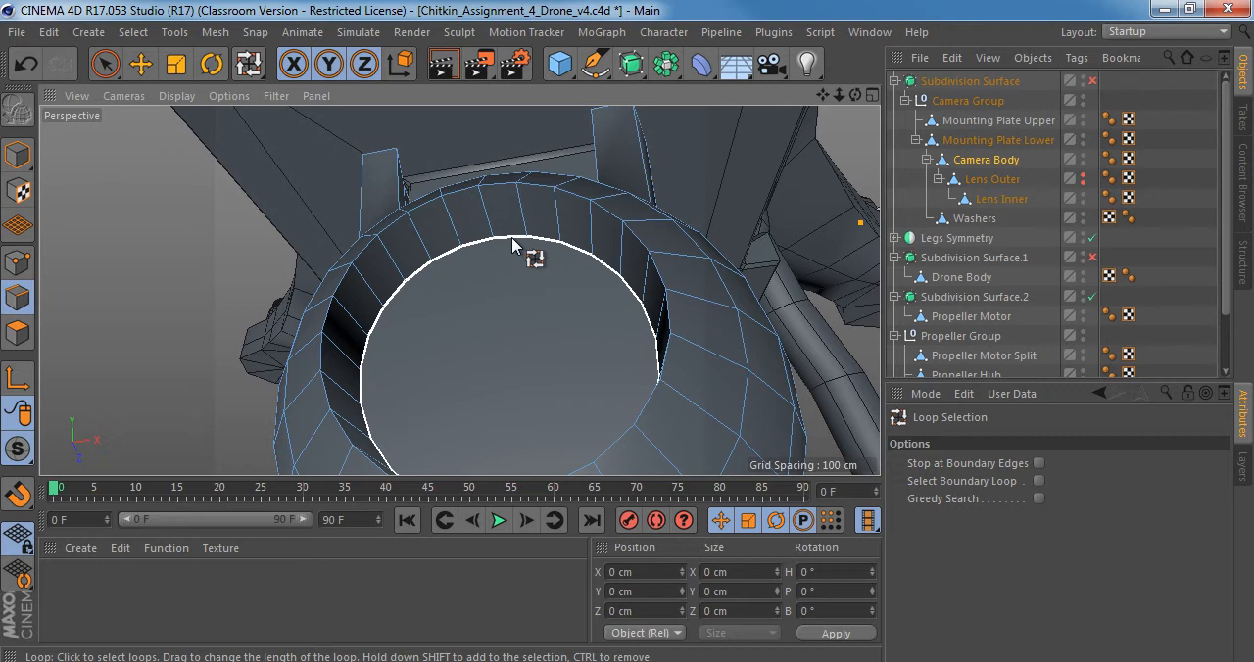
click(426, 301)
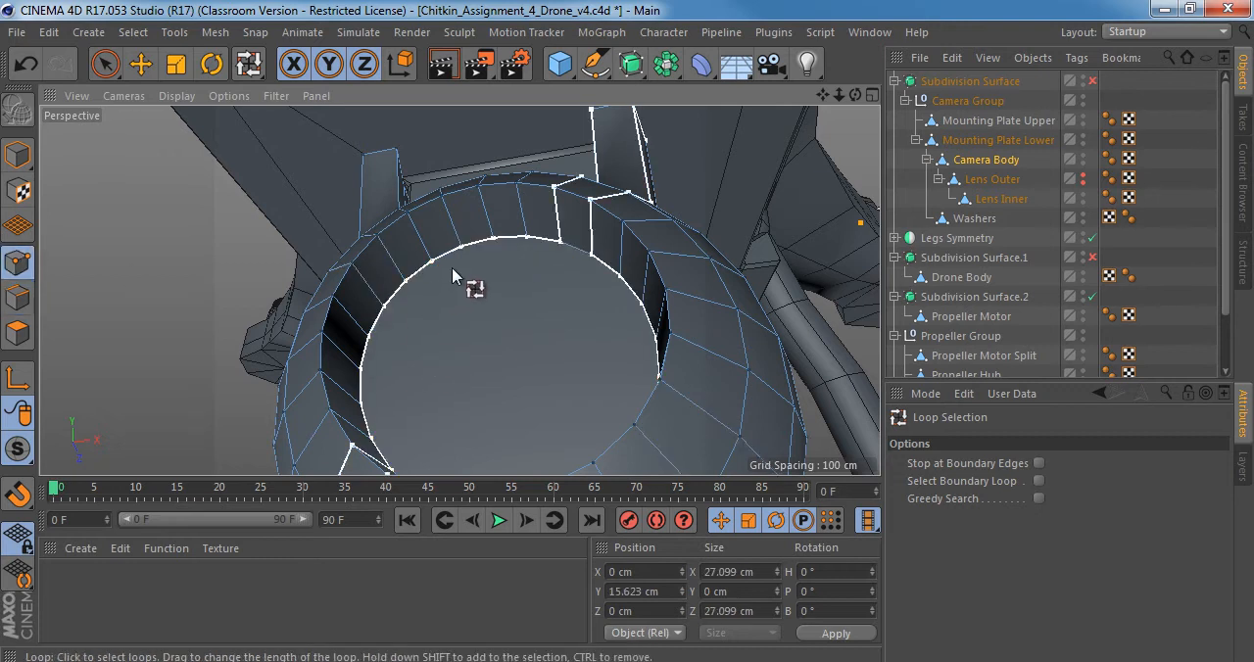
alt+drag(456, 255, 507, 255)
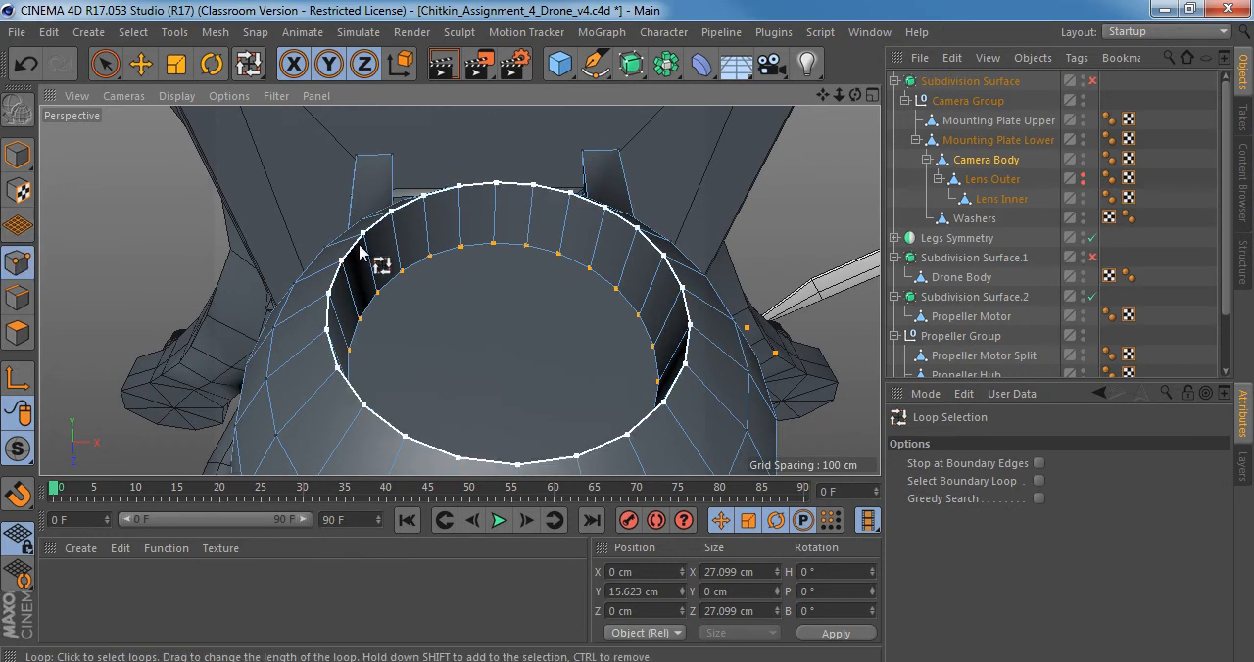
shift+click(383, 225)
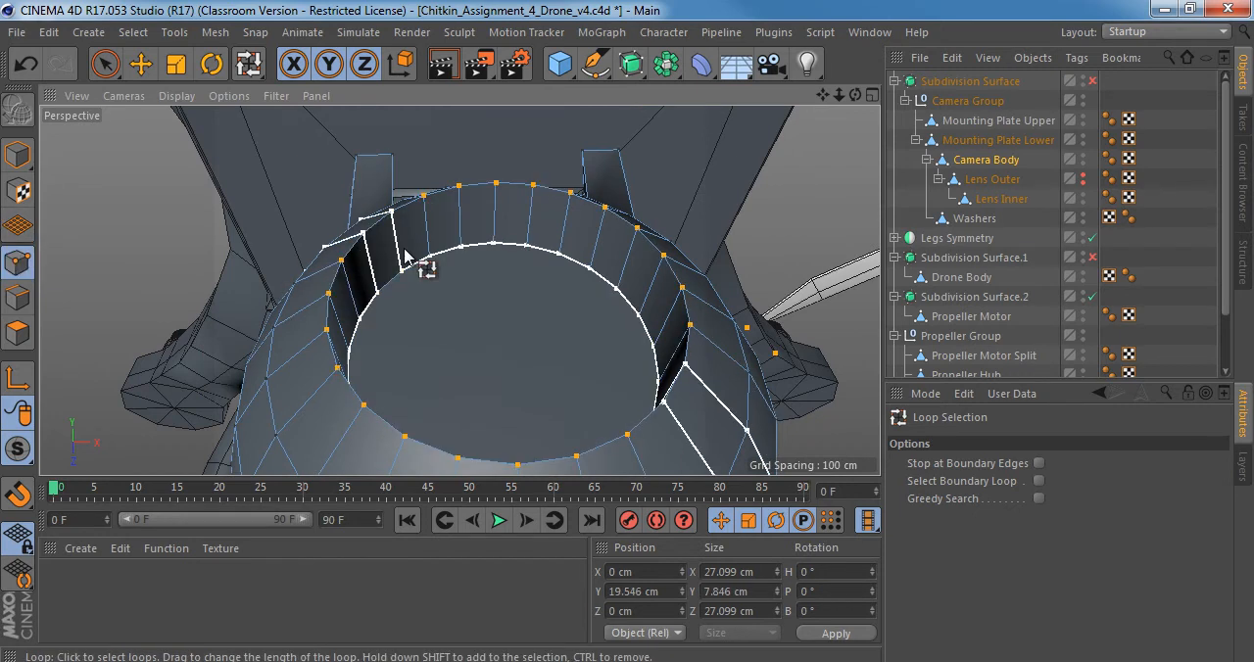
alt+drag(403, 252, 400, 290)
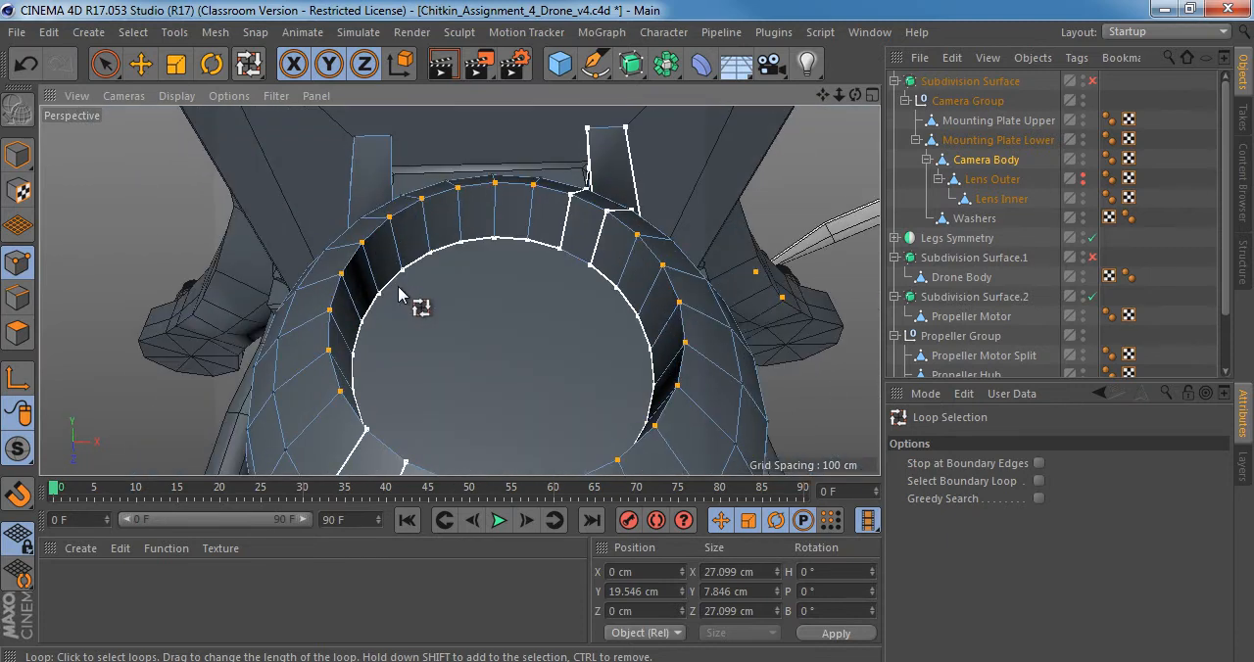
click(19, 299)
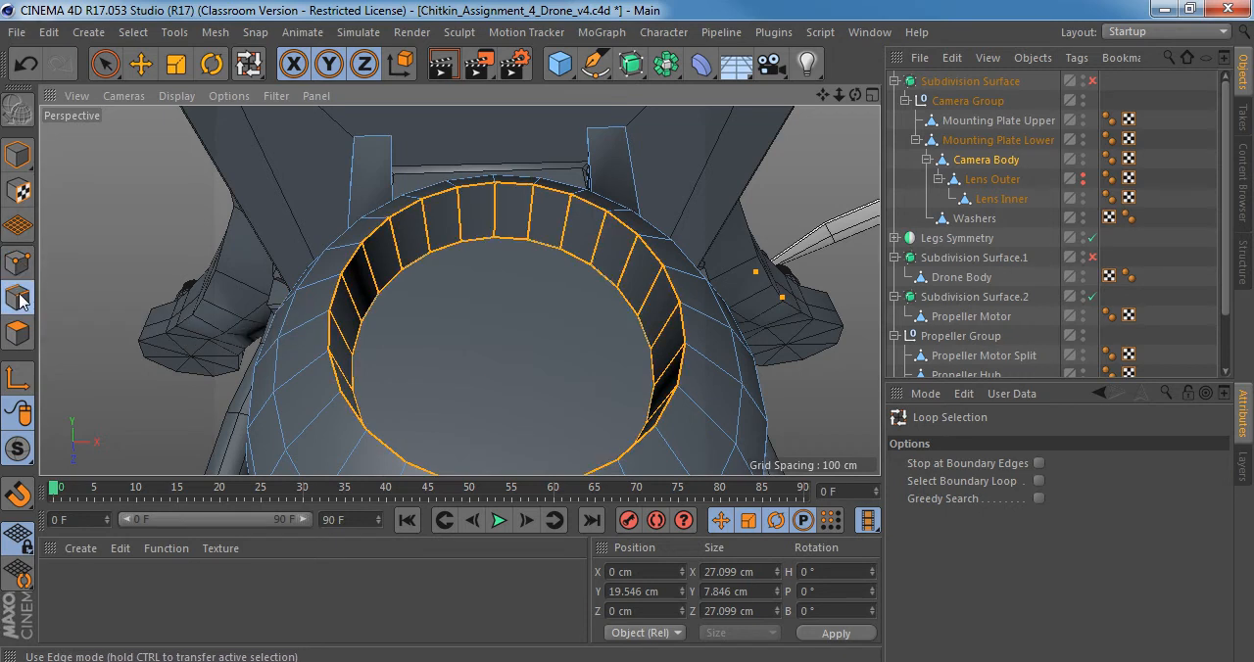
alt+drag(425, 322, 355, 234)
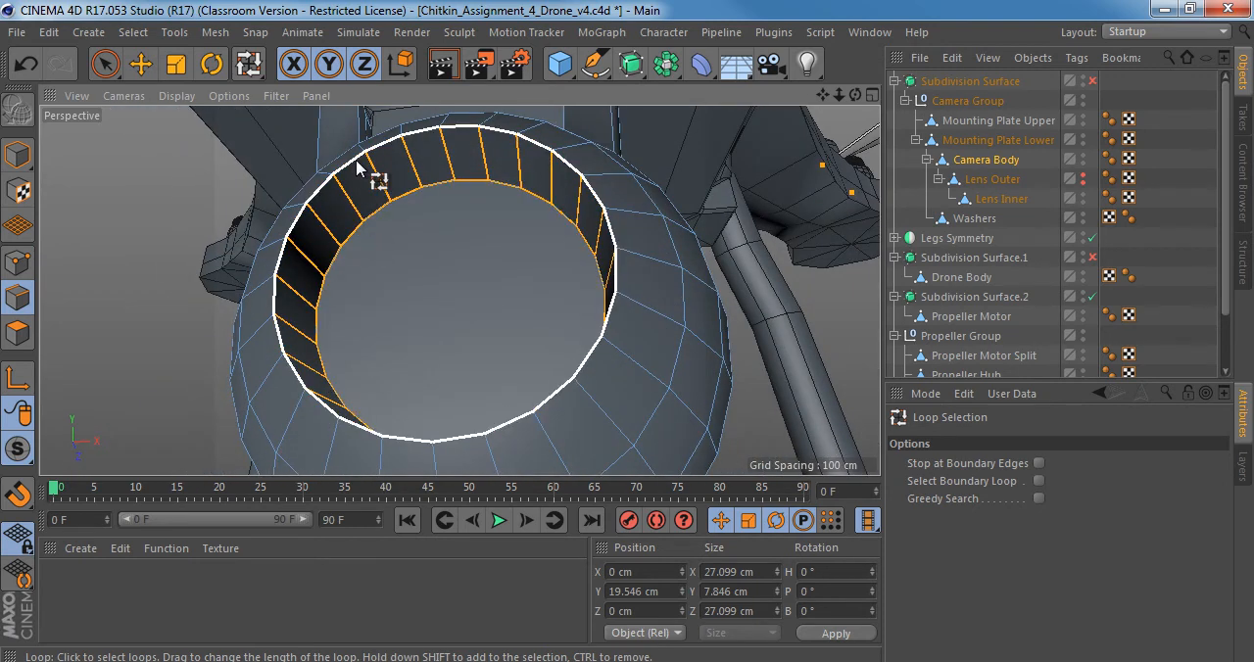
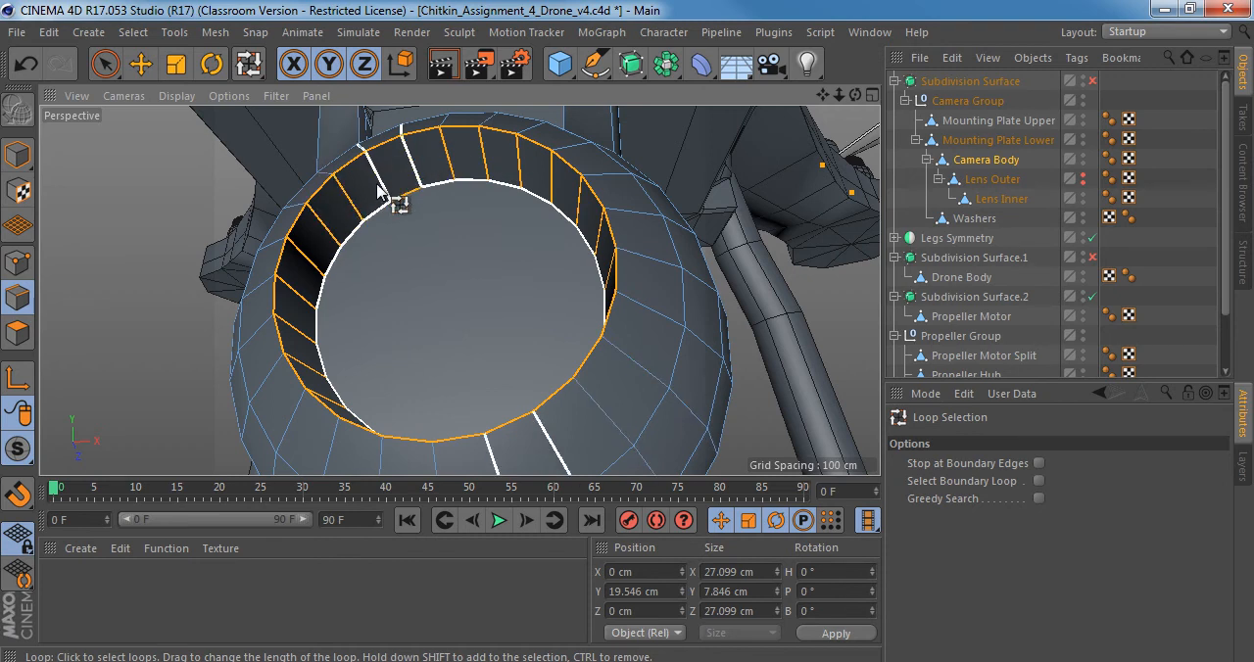
Limit the edge selection to the inner and outer edge loops of Camera Body's lens recess, without the wall edges between them.
key(u)
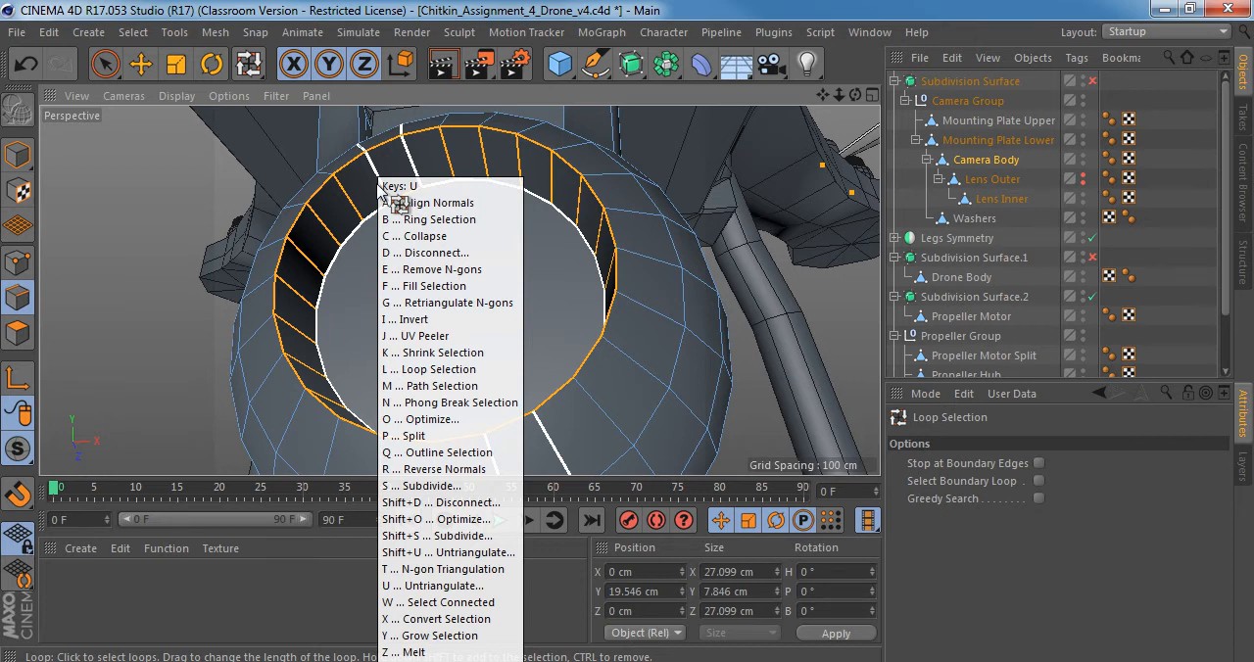
key(b)
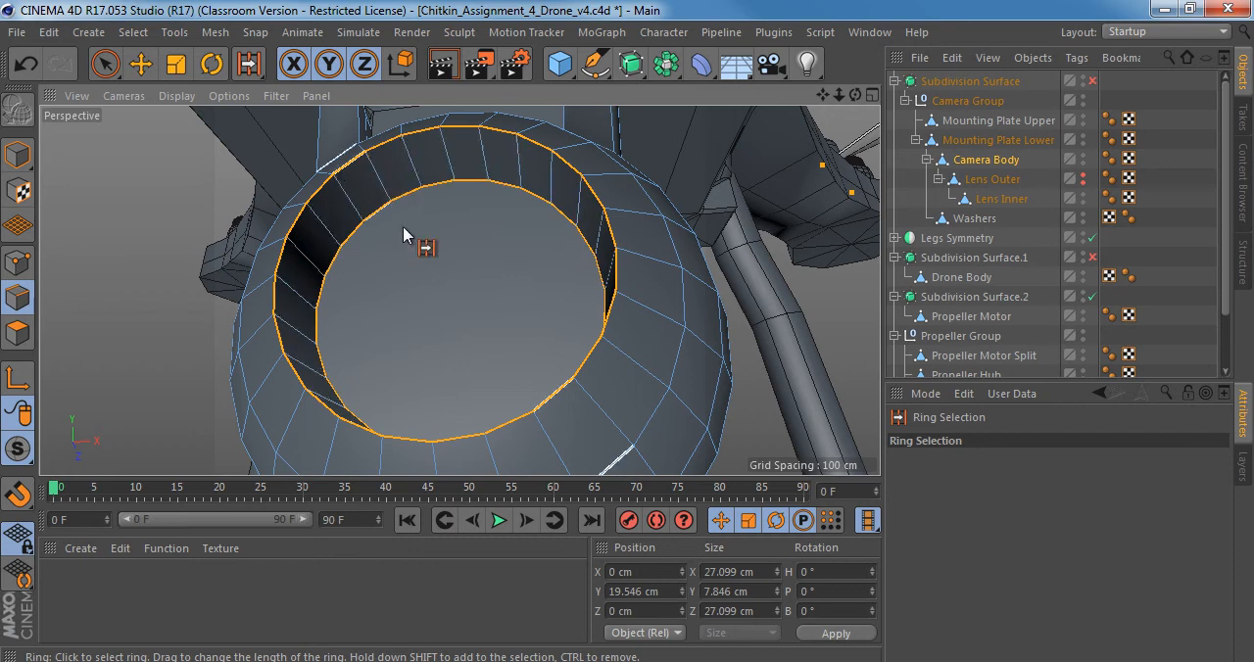
mouse_move(405, 235)
alt+mouse_down()
mouse_move(417, 140)
mouse_move(395, 219)
alt+mouse_up()
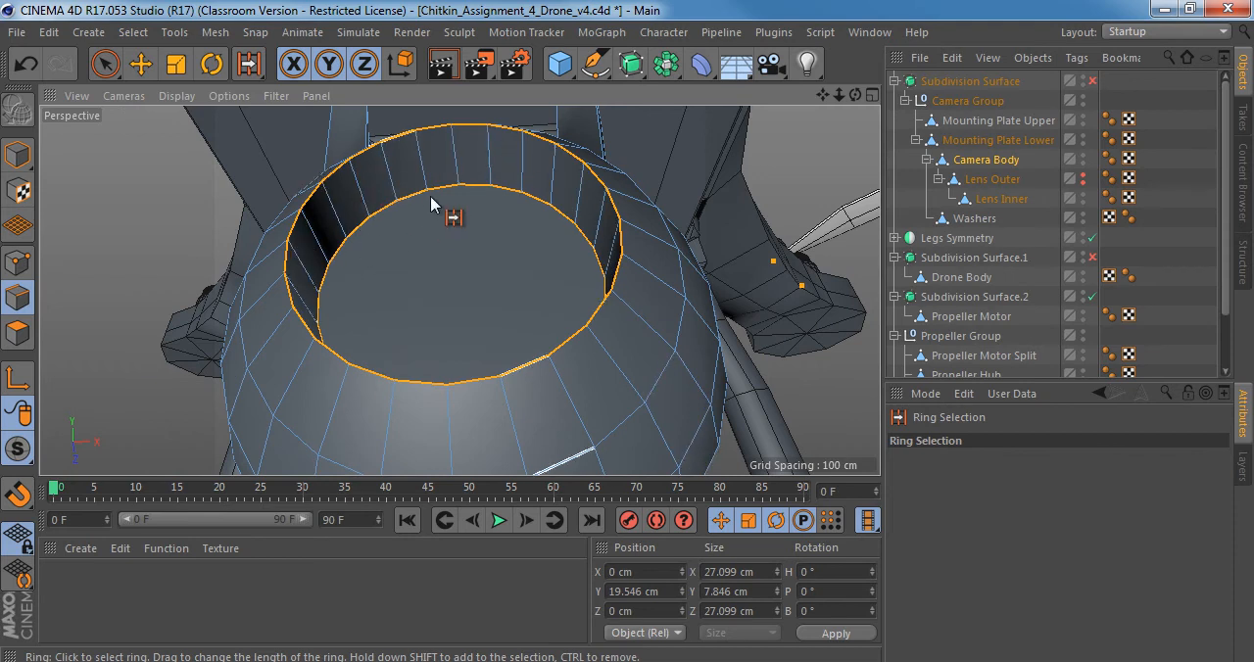
key(u)
key(l)
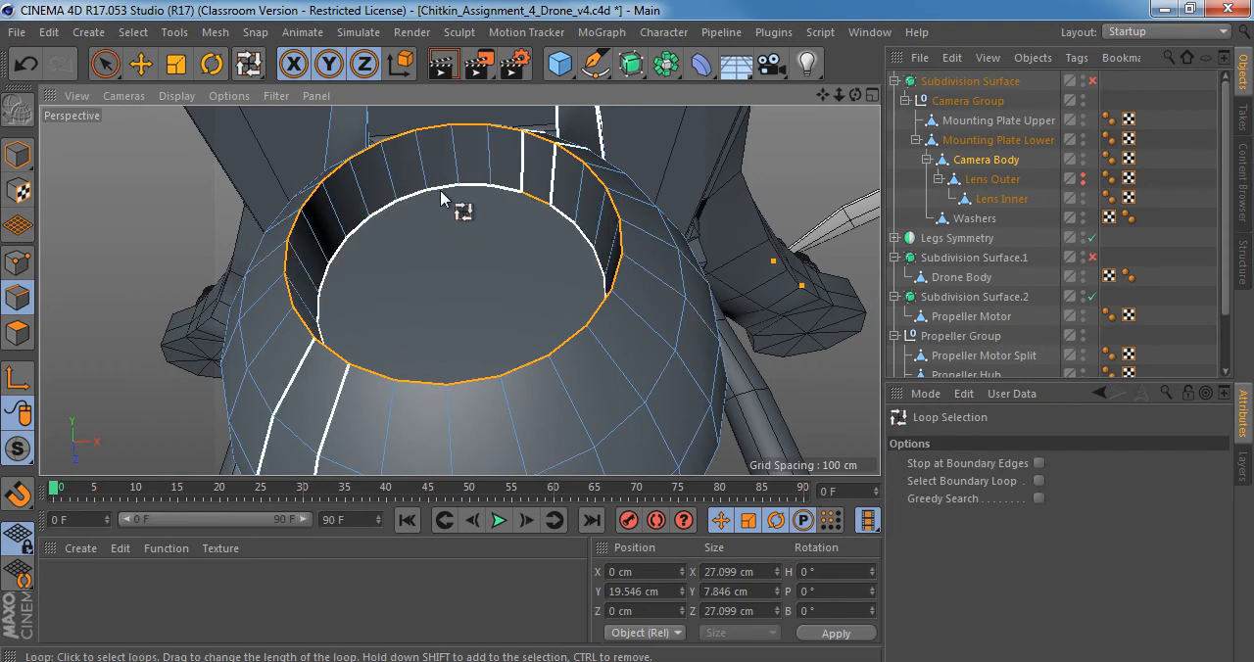
click(492, 188)
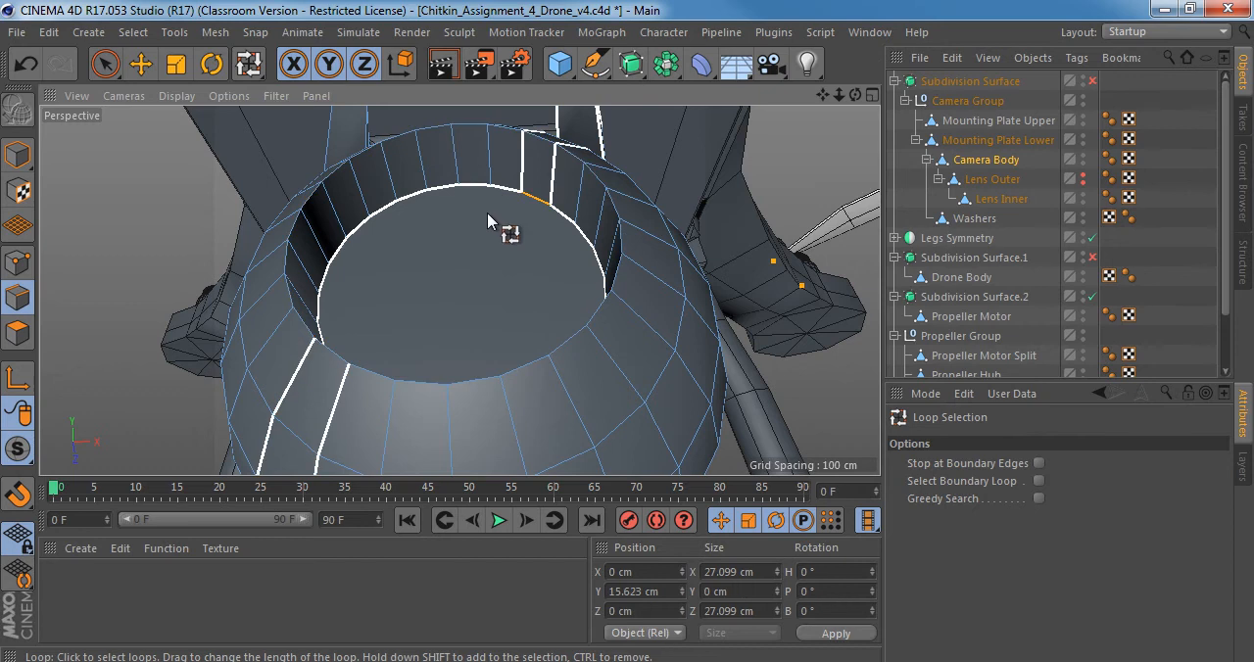
shift+click(343, 172)
alt+right_drag(398, 198, 367, 210)
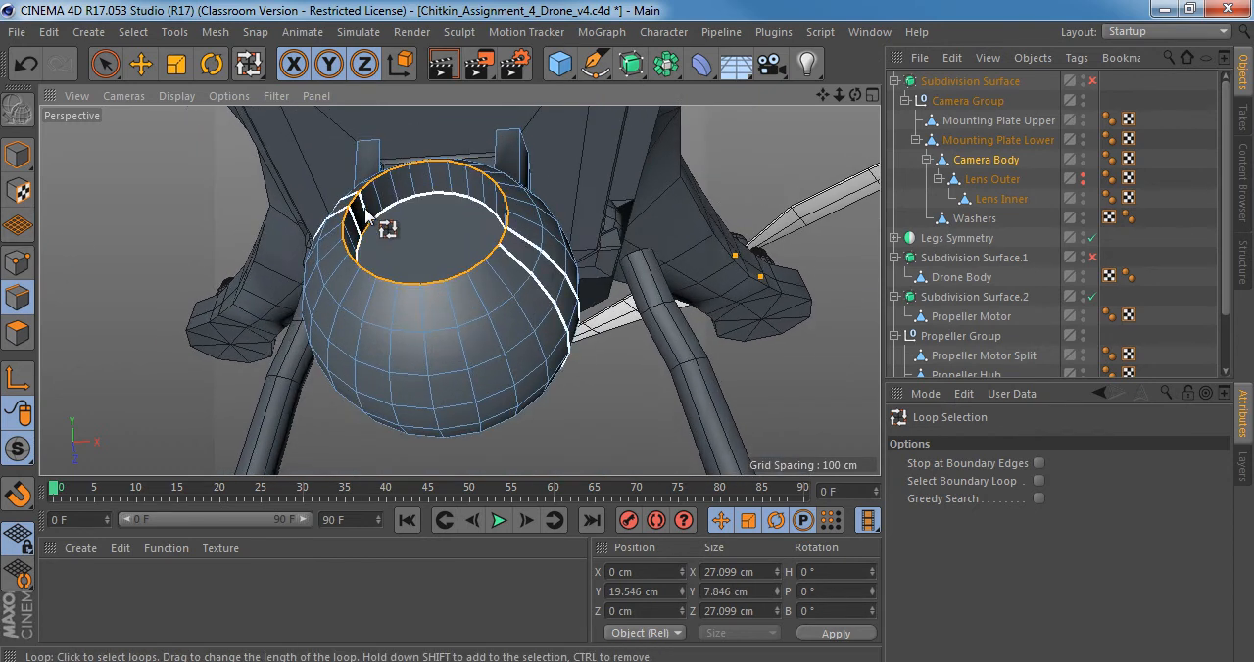
Bevel the two recess edge loops in Chamfer mode with an offset of about 0.3 cm, and check the smoothed result in Model mode.
alt+drag(400, 217, 434, 364)
alt+drag(453, 291, 409, 228)
alt+right_drag(392, 211, 432, 204)
alt+drag(432, 208, 457, 118)
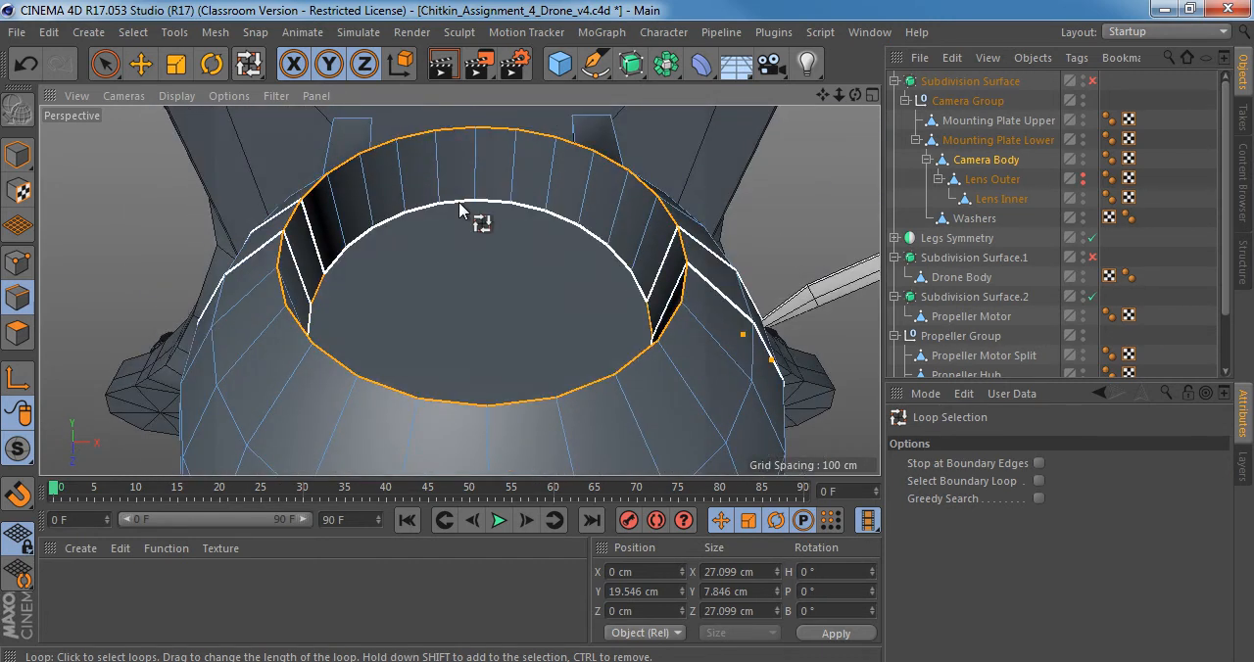
key(m)
key(s)
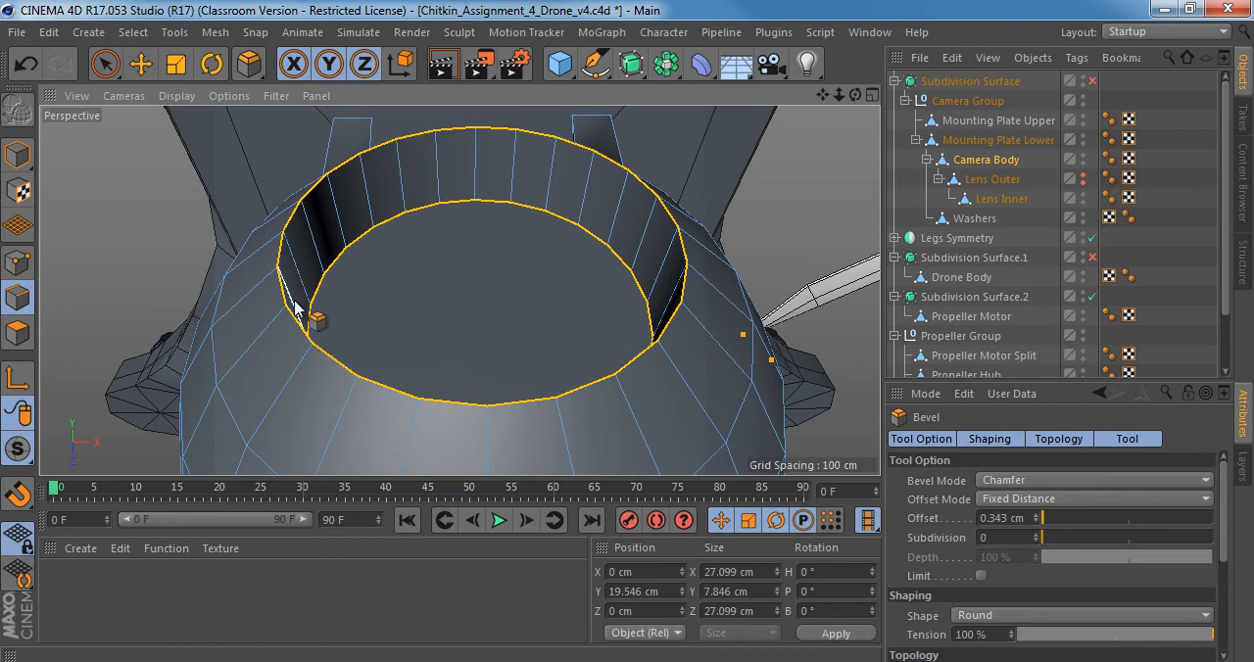
drag(282, 253, 331, 205)
scroll(331, 206, down, 8)
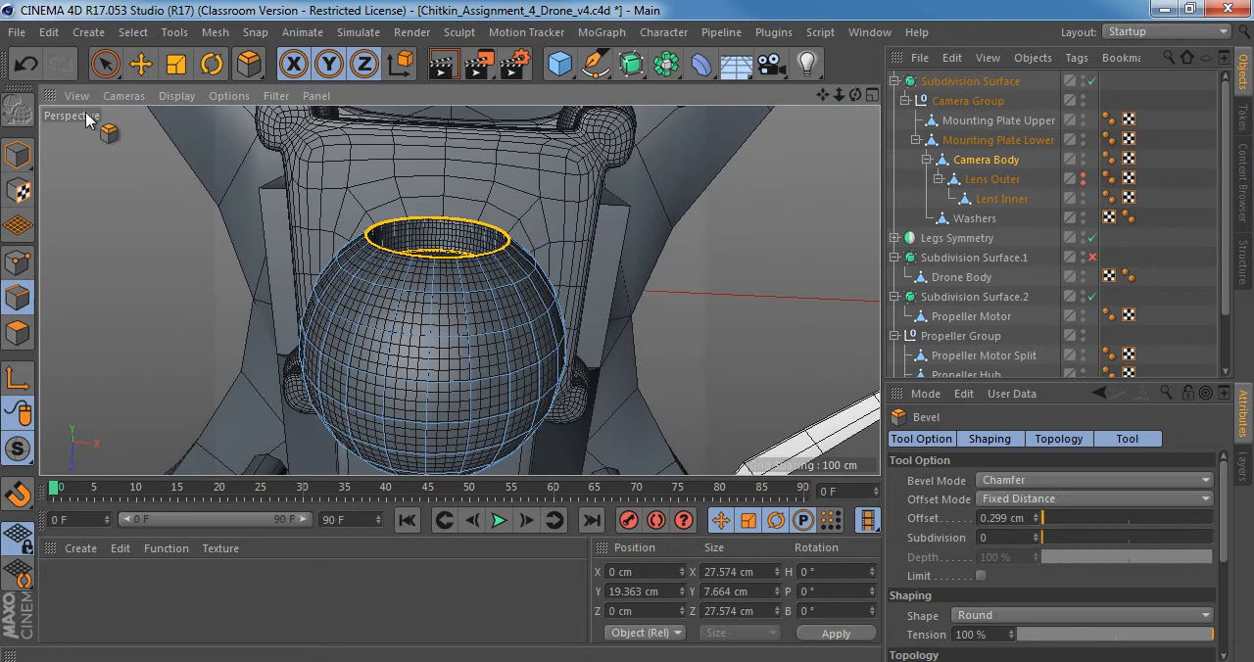
click(17, 157)
alt+drag(490, 245, 448, 358)
key(q)
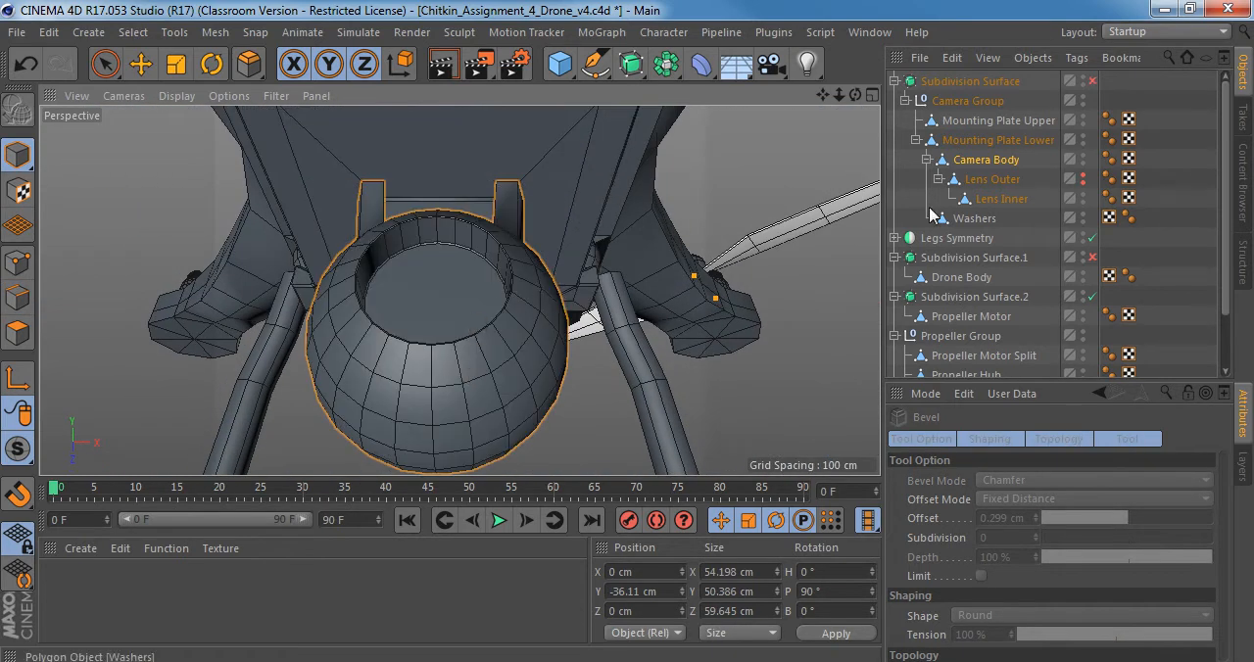
Make Lens Outer visible again in both editor and renderer, and examine how its rim meets the camera body's recess.
click(993, 179)
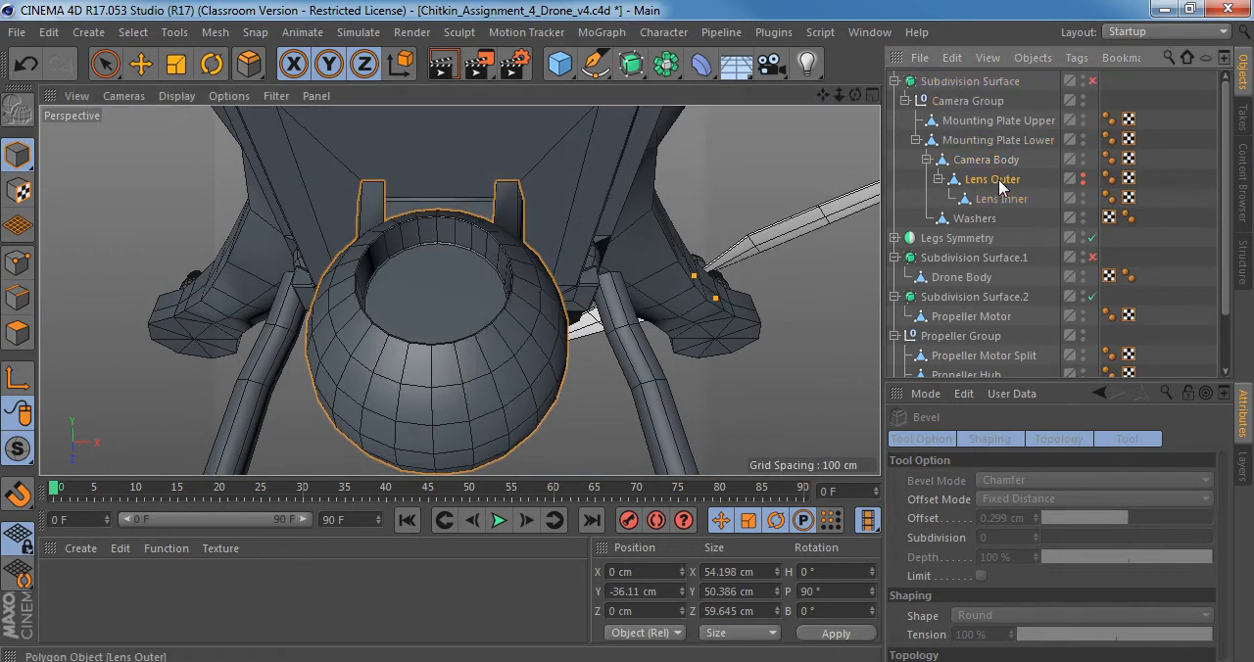
alt+click(1083, 180)
alt+right_drag(451, 316, 475, 311)
alt+drag(475, 310, 454, 176)
alt+right_drag(356, 382, 443, 334)
alt+drag(470, 321, 471, 266)
alt+middle_drag(394, 345, 440, 257)
alt+right_drag(362, 296, 489, 287)
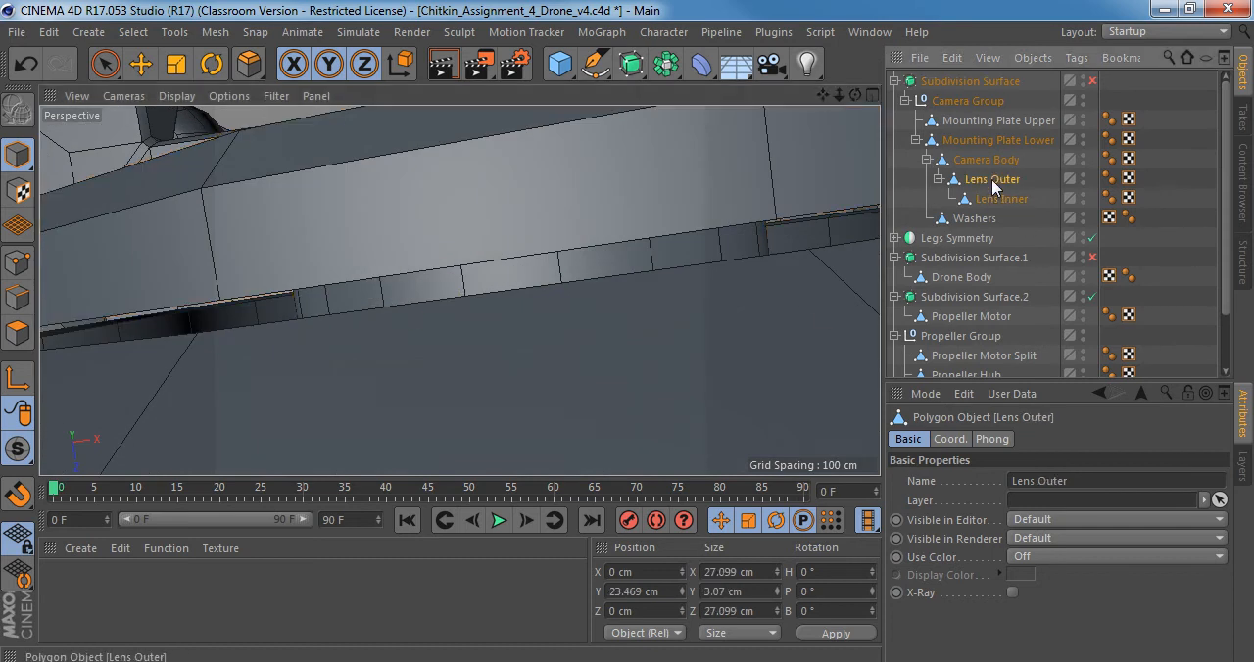
Isolate Lens Outer with viewport solo in Edge mode, and loop-select its outer back edge.
click(17, 298)
alt+drag(387, 273, 392, 227)
drag(21, 451, 94, 516)
alt+drag(476, 244, 59, 363)
alt+drag(697, 173, 492, 320)
key(o)
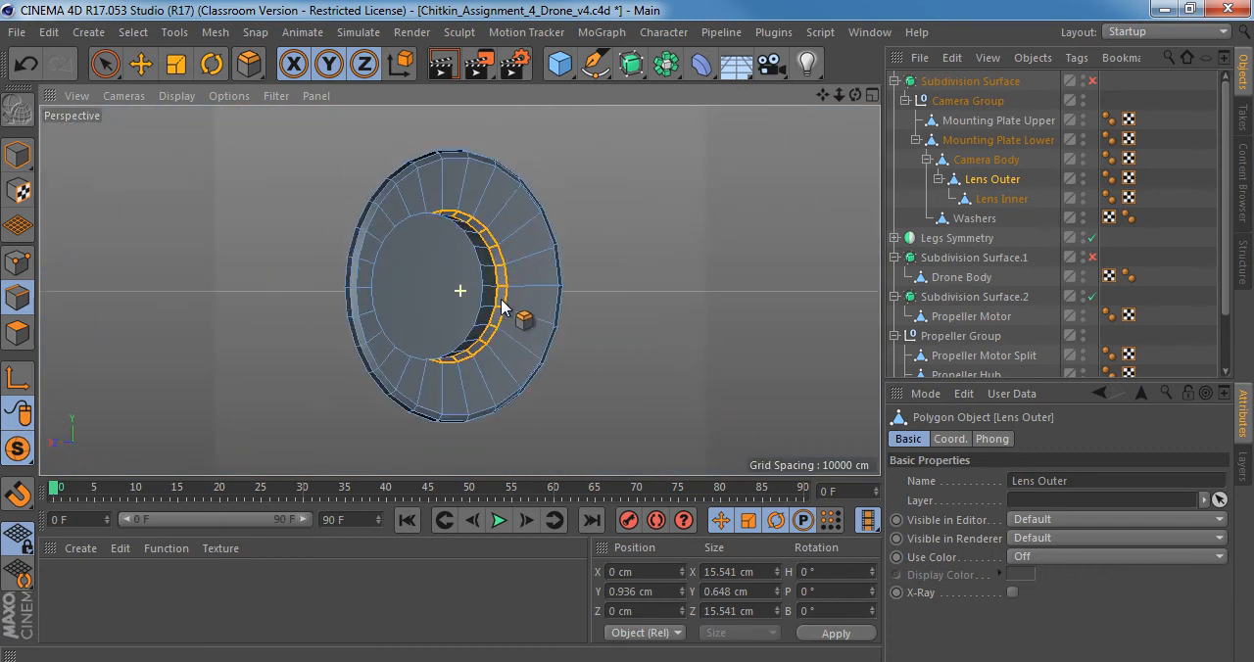
key(u)
key(l)
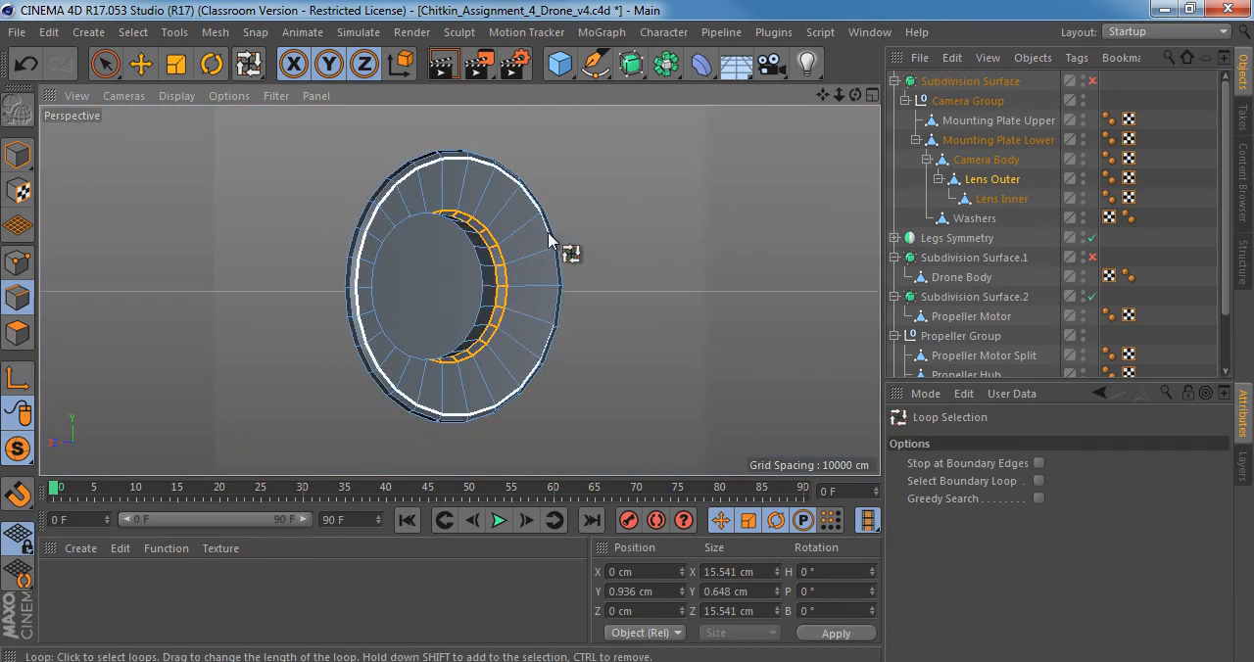
click(553, 239)
Turn off viewport solo and move Lens Outer's back edge loop into the camera body's recess, to a Y position of about -4.38 cm.
alt+drag(568, 258, 356, 246)
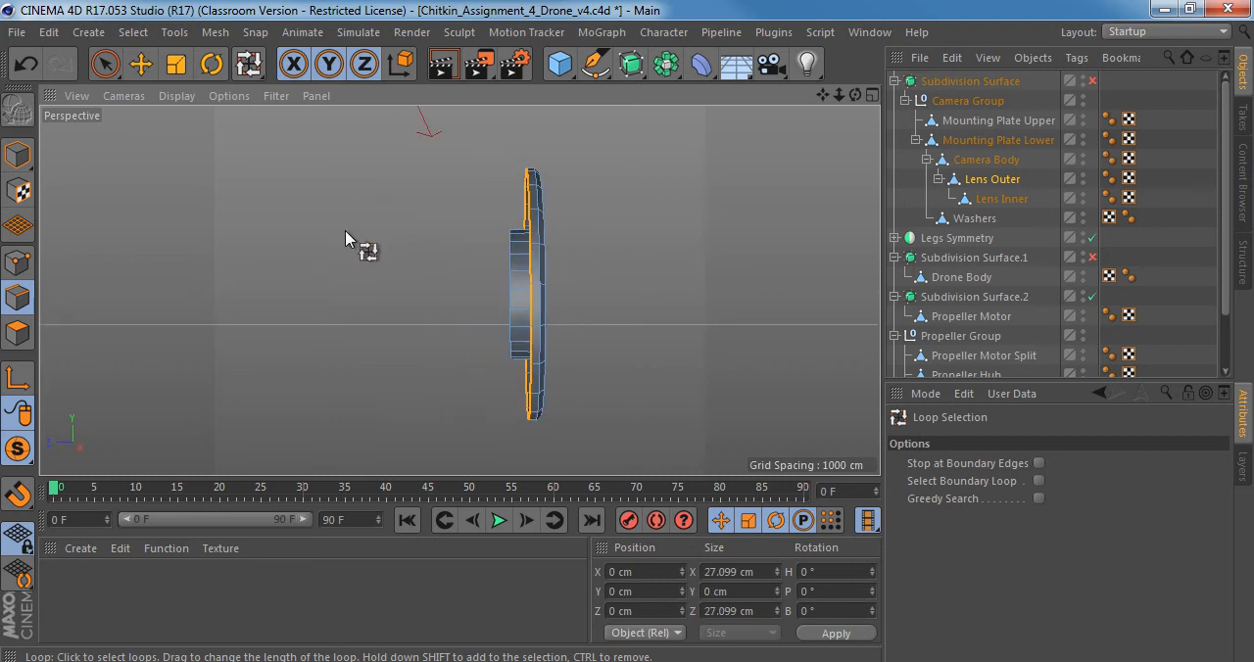
key(e)
alt+right_drag(563, 256, 600, 253)
alt+drag(484, 257, 441, 238)
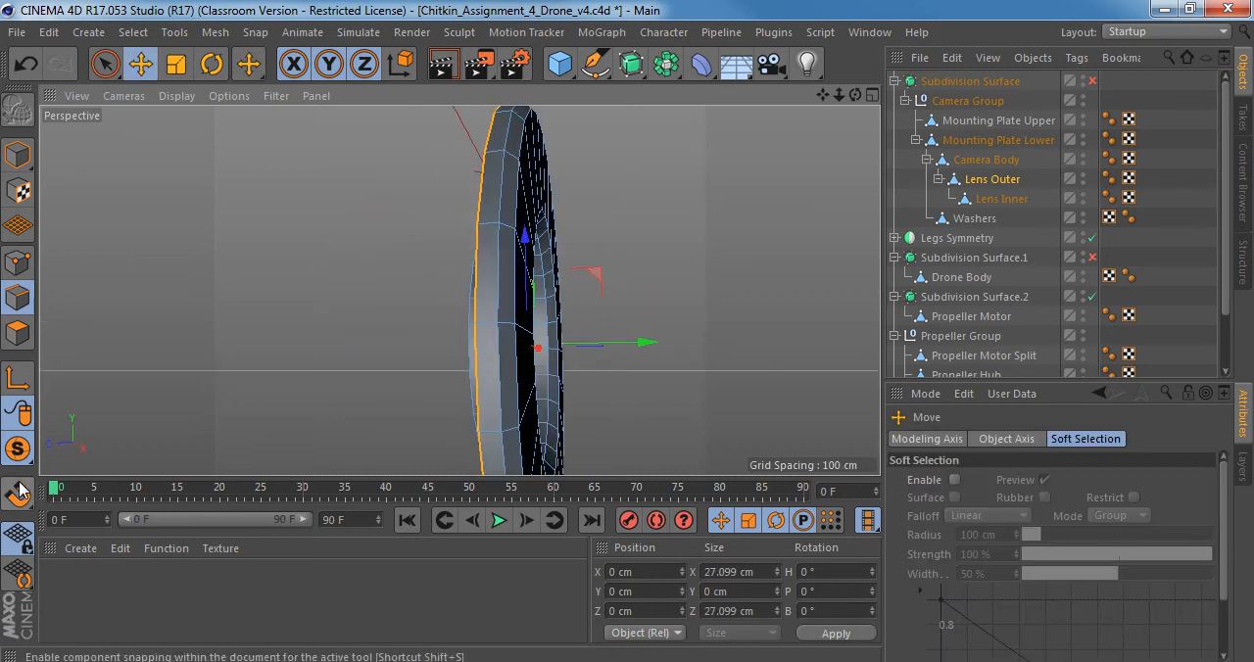
drag(15, 450, 76, 461)
alt+drag(461, 291, 395, 346)
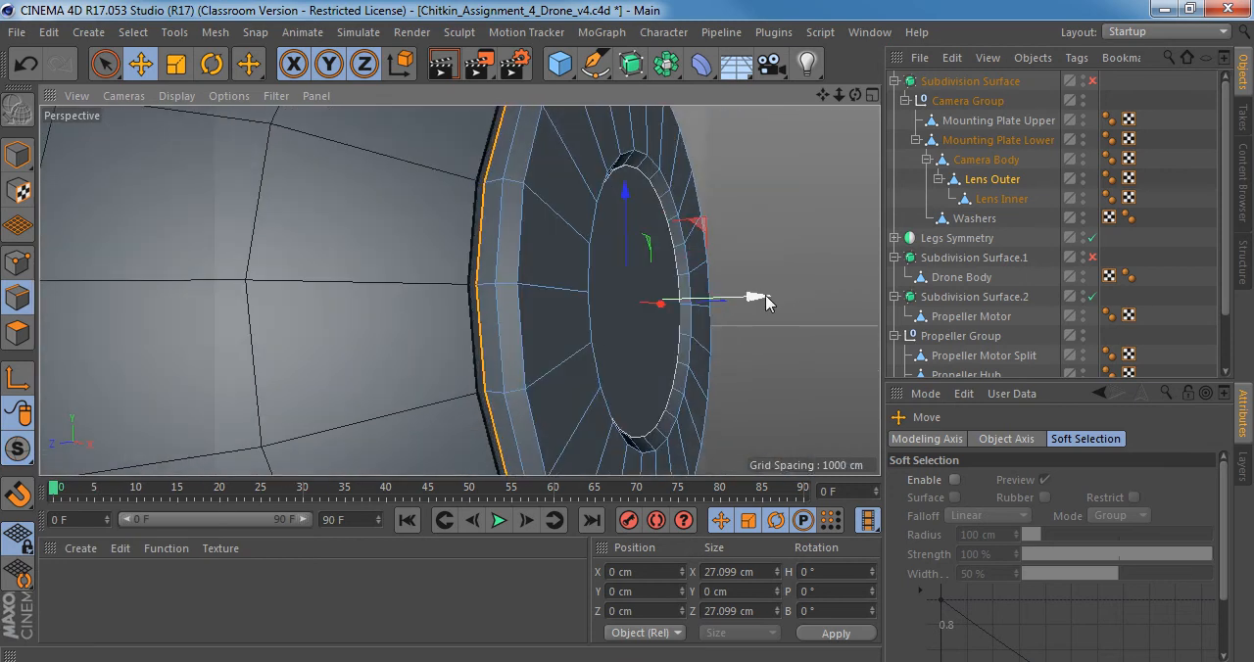
drag(765, 303, 736, 294)
alt+right_drag(428, 321, 741, 396)
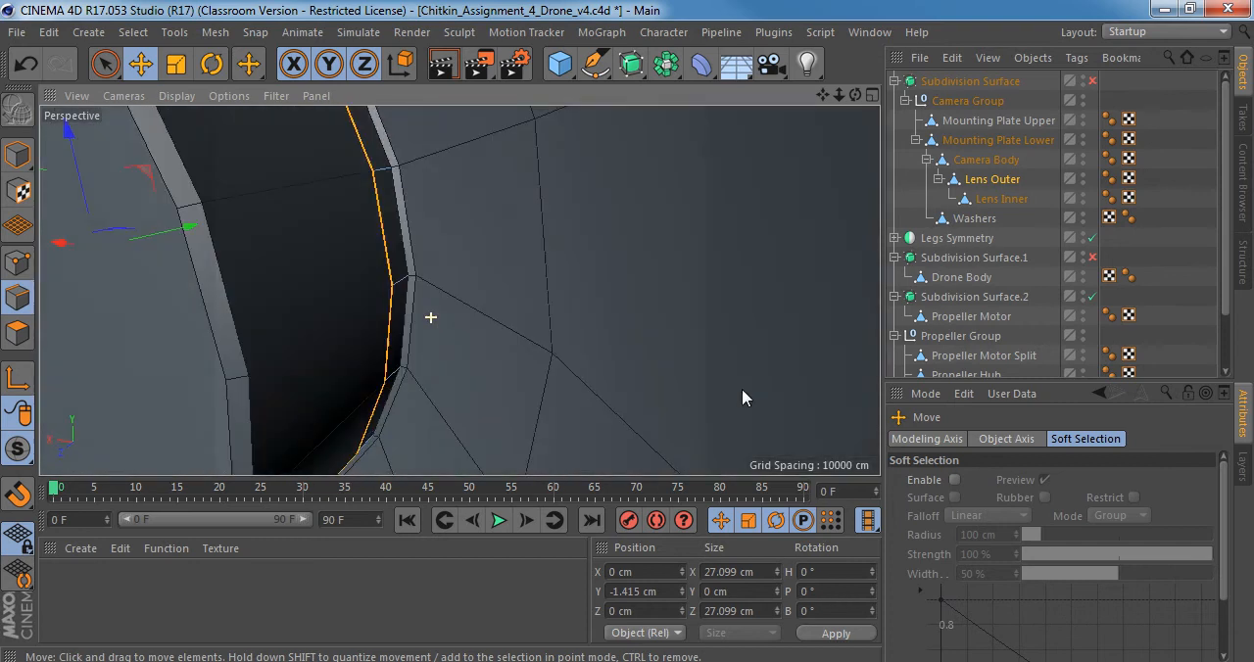
alt+drag(415, 344, 451, 320)
drag(437, 246, 374, 251)
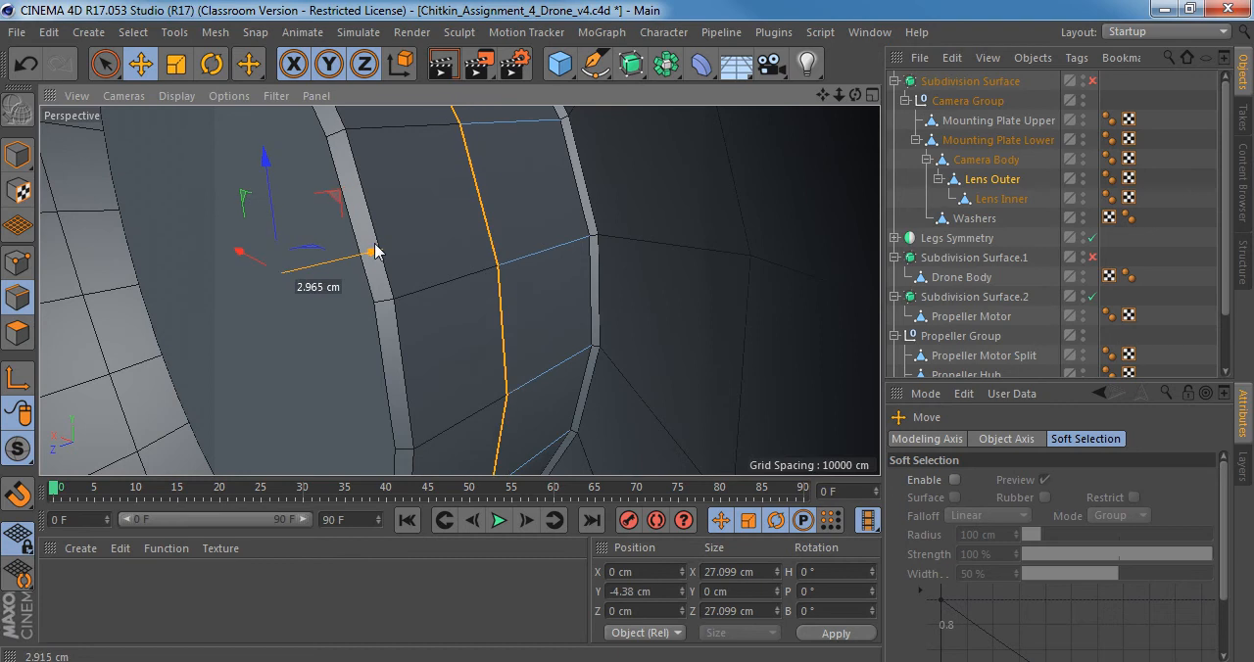
Turn smoothing on, return to Model mode, and examine how Lens Outer fits into the camera body from several angles.
alt+right_drag(520, 276, 386, 278)
alt+drag(495, 308, 343, 290)
key(q)
alt+middle_drag(557, 326, 461, 290)
alt+drag(462, 290, 421, 290)
alt+right_drag(487, 327, 542, 325)
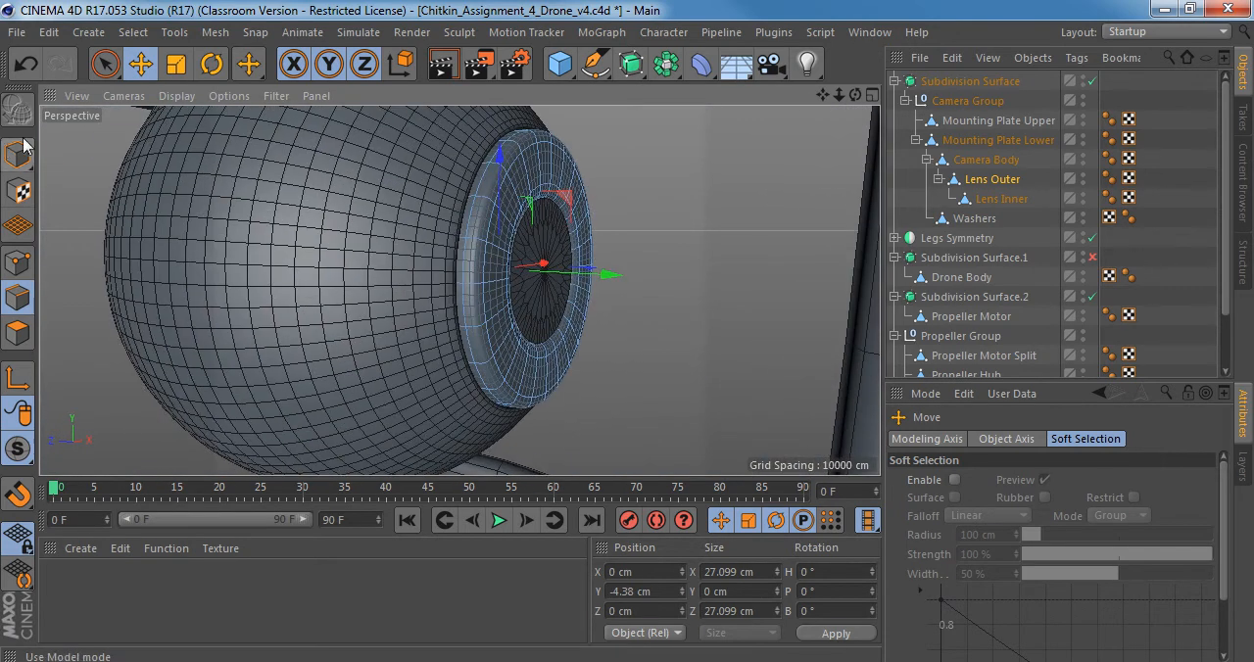
click(22, 147)
alt+right_drag(484, 267, 506, 268)
alt+drag(461, 261, 453, 188)
alt+drag(461, 233, 317, 414)
key(q)
Select and frame Lens Inner with smoothing off, and turn smoothing back on to check the whole camera assembly.
key(q)
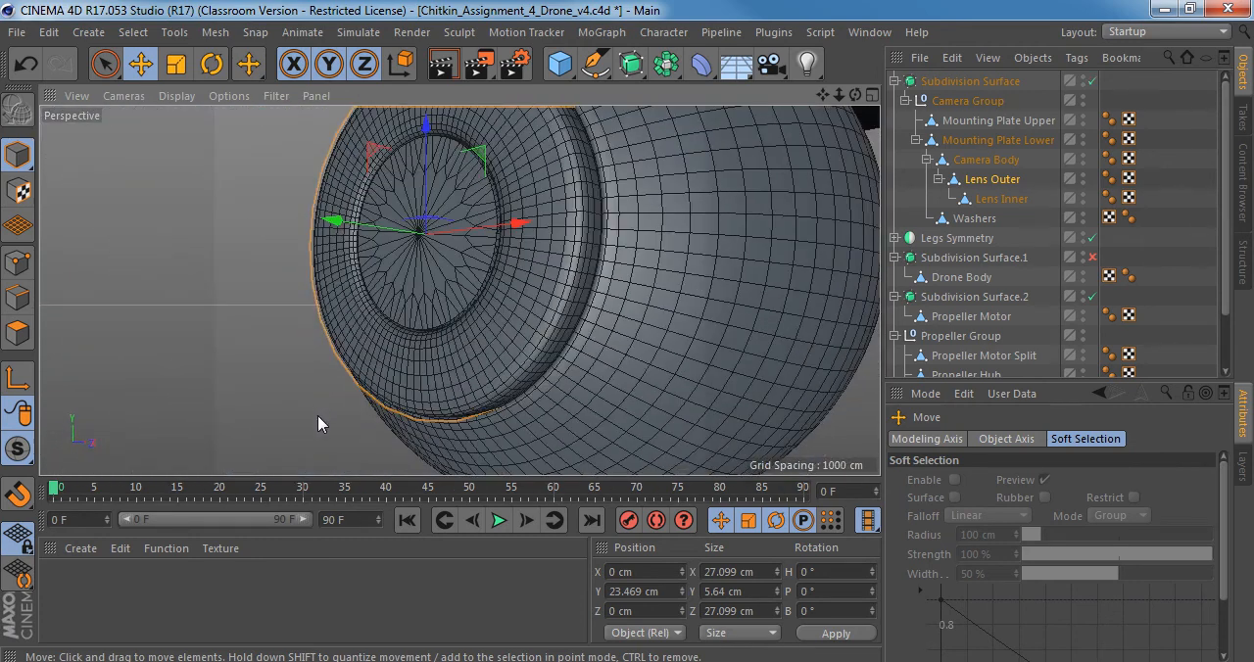
key(q)
alt+drag(410, 316, 472, 237)
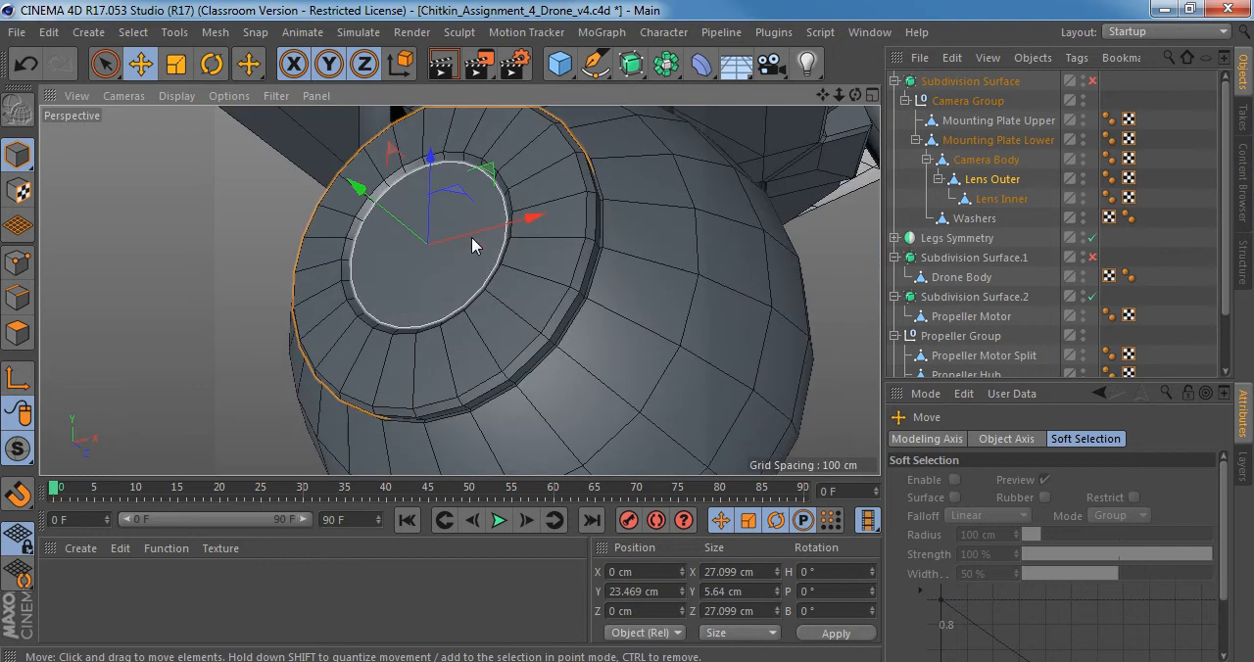
click(1002, 199)
key(o)
alt+drag(449, 340, 482, 319)
key(q)
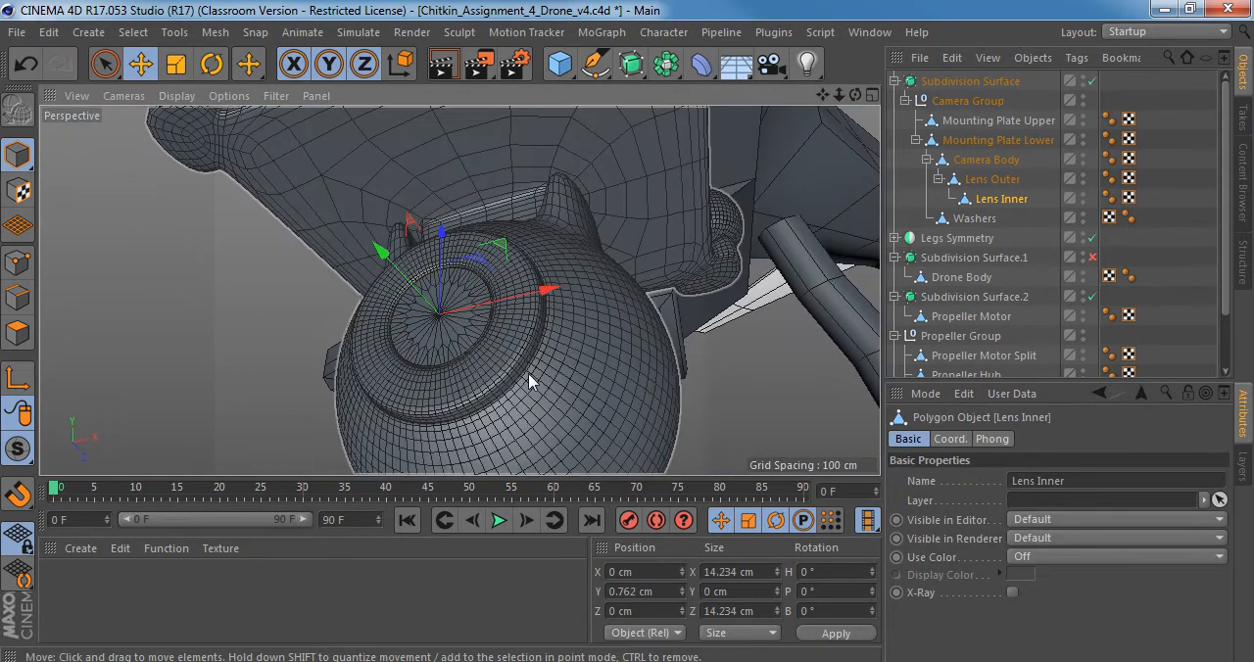
alt+right_drag(531, 379, 419, 376)
alt+drag(418, 376, 490, 288)
Select Drone Body, enable its Subdivision Surface.1, and examine the smoothed body and arms from all around.
click(490, 288)
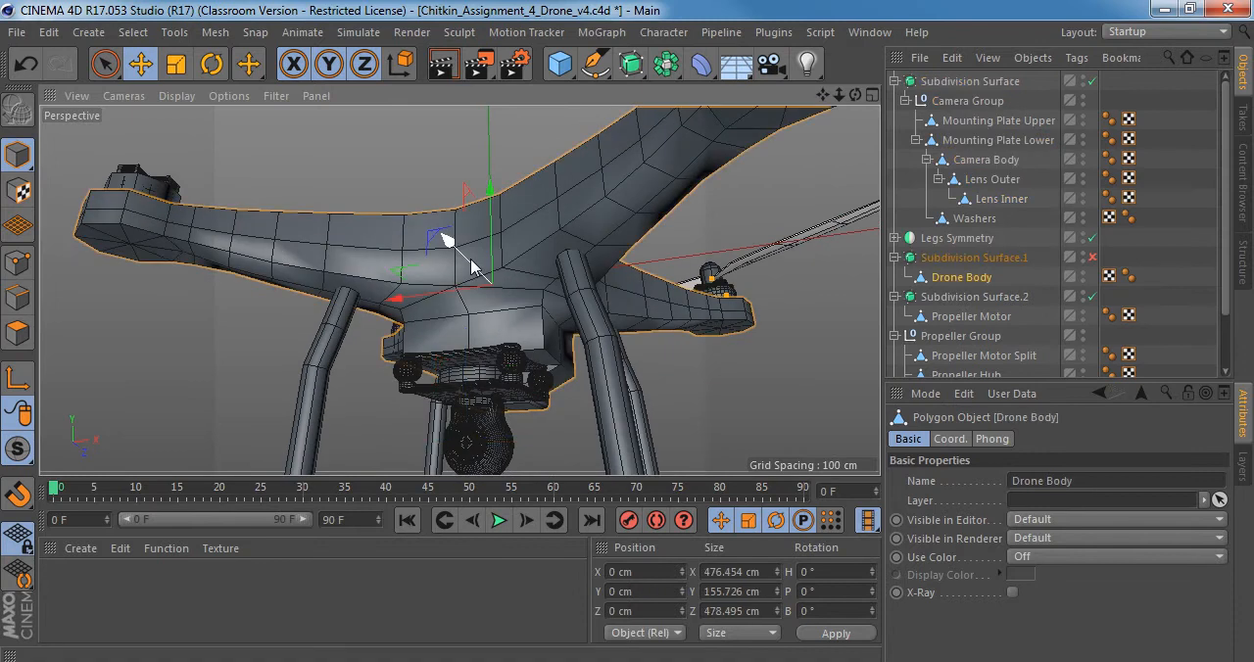
click(1093, 258)
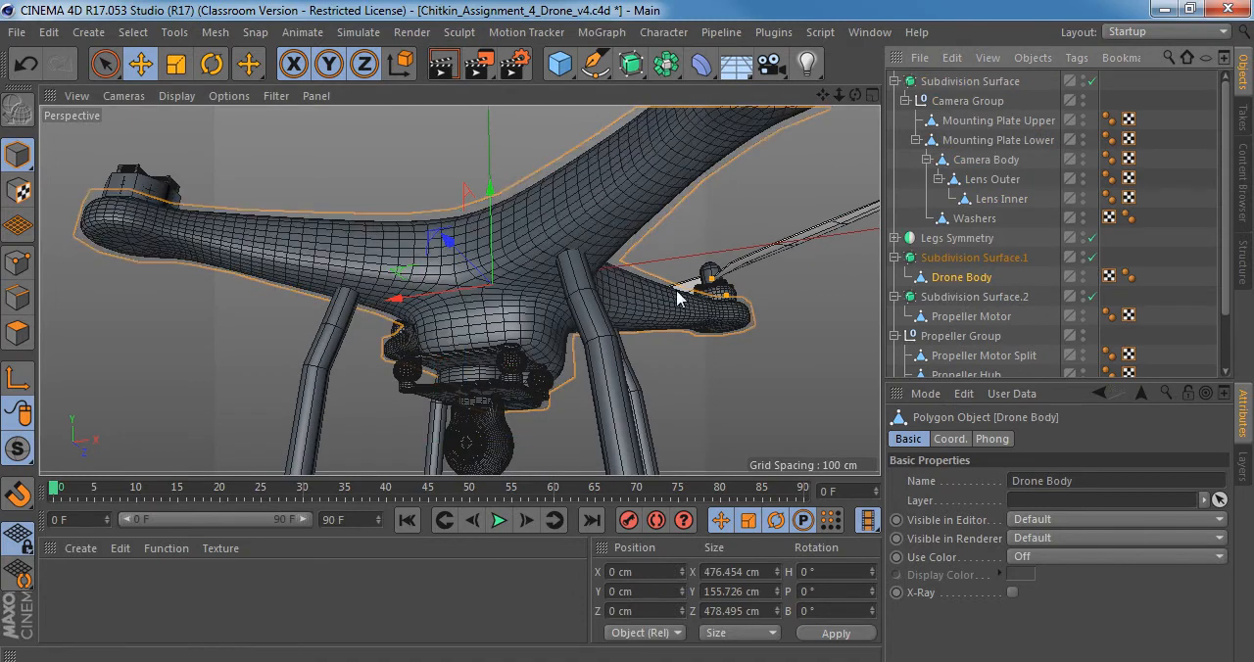
alt+drag(686, 288, 493, 468)
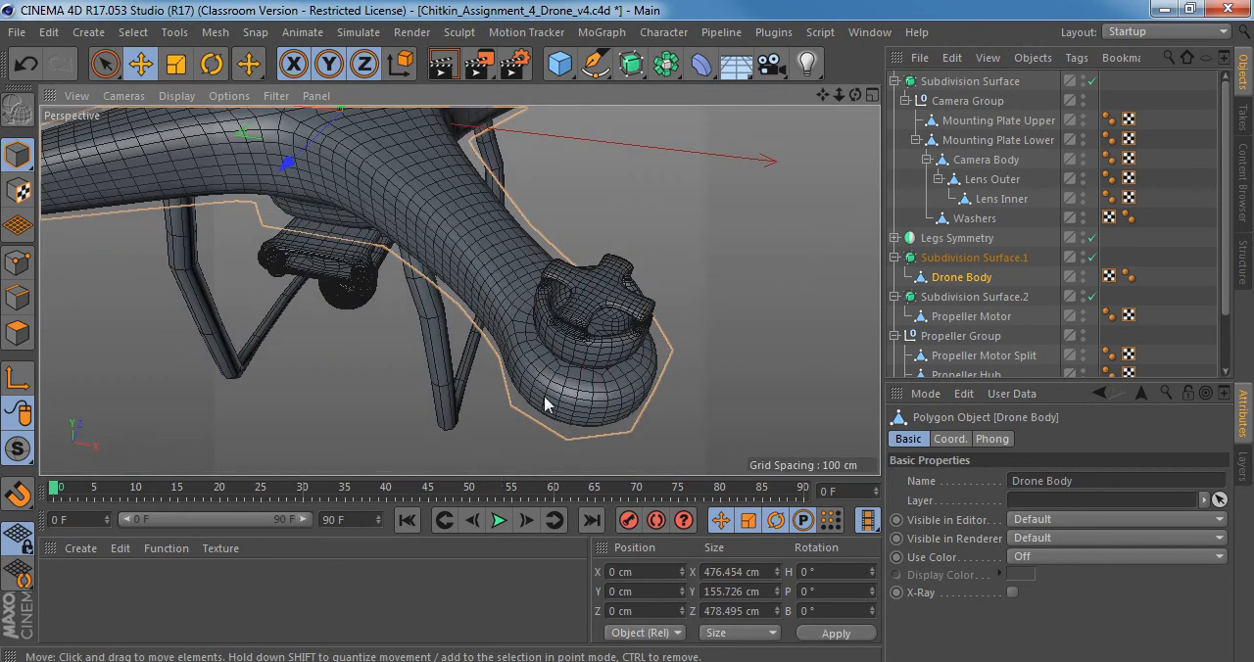
alt+right_drag(644, 330, 582, 331)
alt+drag(630, 334, 631, 230)
alt+middle_drag(553, 343, 565, 198)
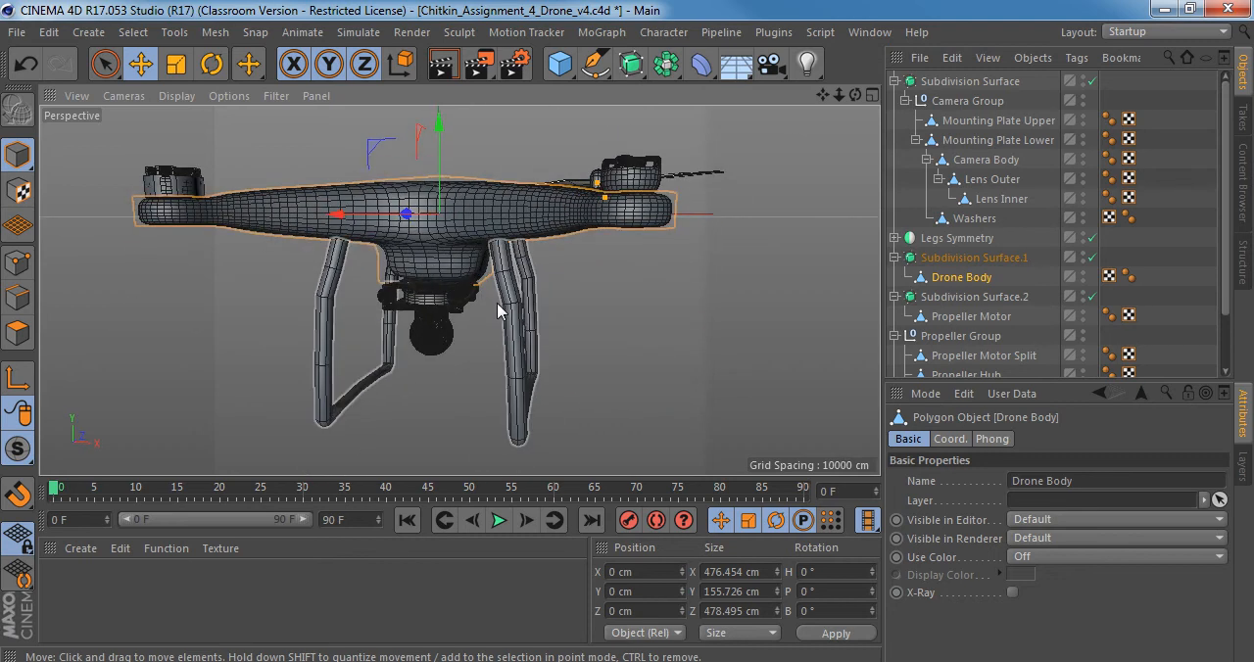
Study the landing legs in Right_view.jpg in Windows Photo Viewer, and compare them with the legs in the Cinema 4D model.
click(353, 658)
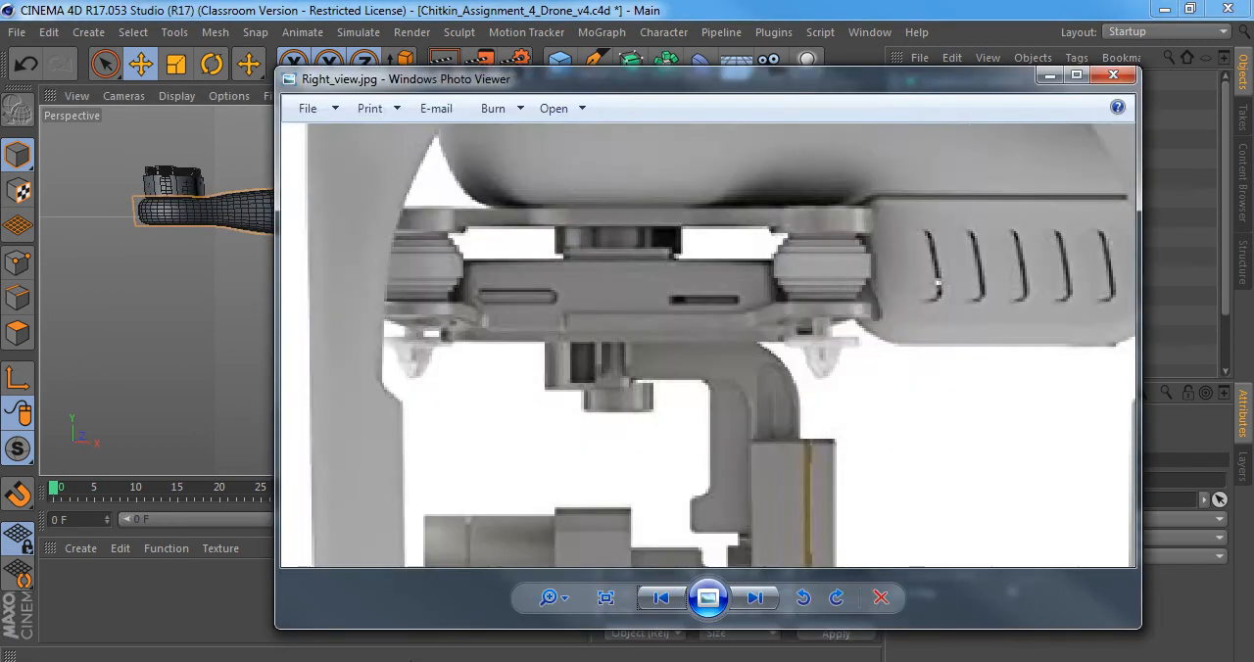
scroll(624, 386, down, 5)
drag(578, 410, 525, 285)
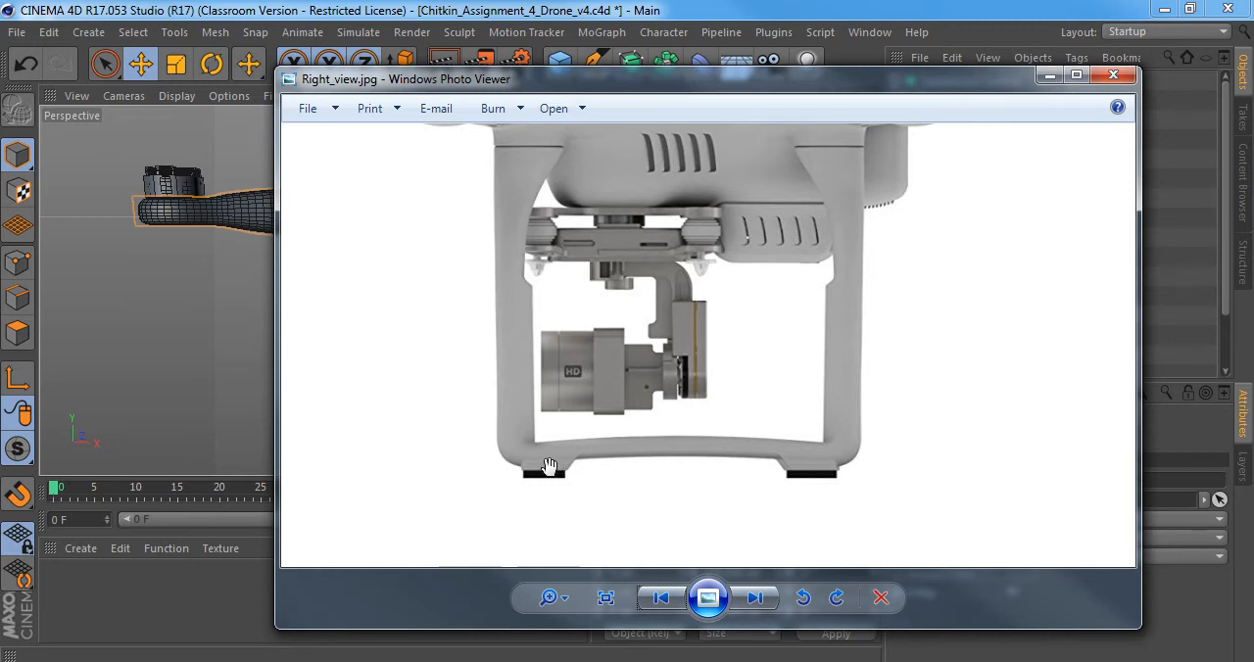
click(400, 8)
alt+middle_drag(541, 312, 498, 206)
alt+right_drag(455, 226, 498, 226)
alt+drag(464, 229, 430, 223)
alt+middle_drag(432, 221, 363, 387)
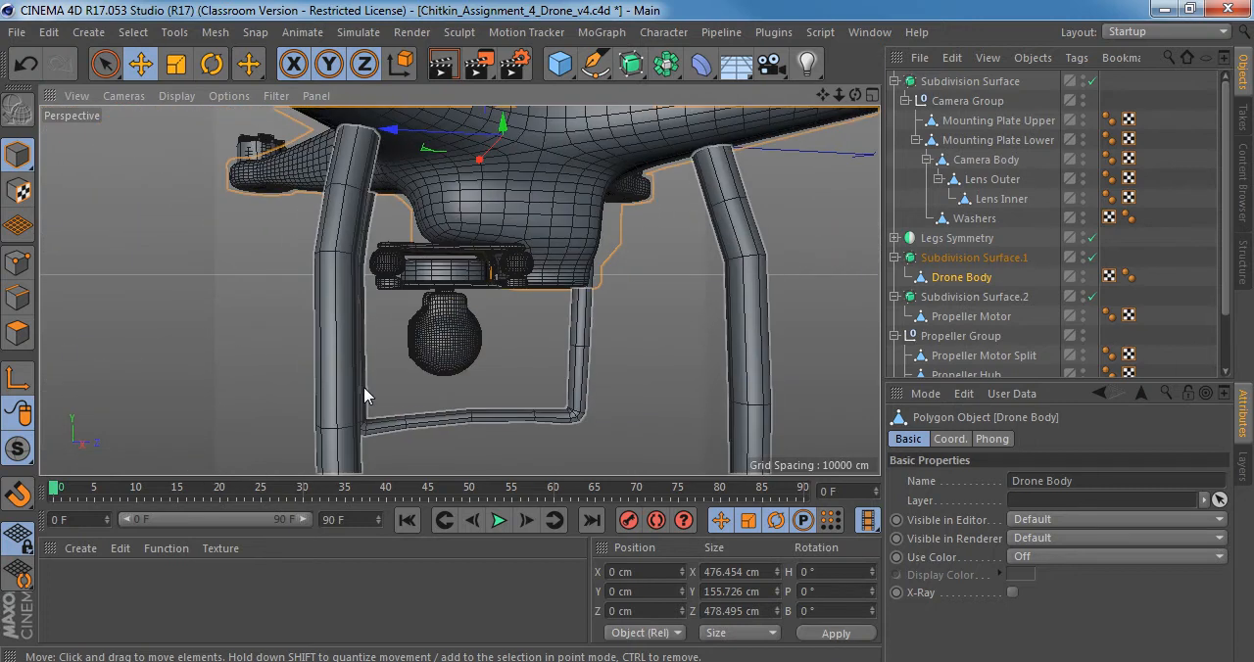
Select and expand Legs Symmetry, enlarge the settings area, and inspect the properties of the Leg sweep and its Circle profile.
alt+drag(382, 359, 359, 360)
click(360, 367)
key(o)
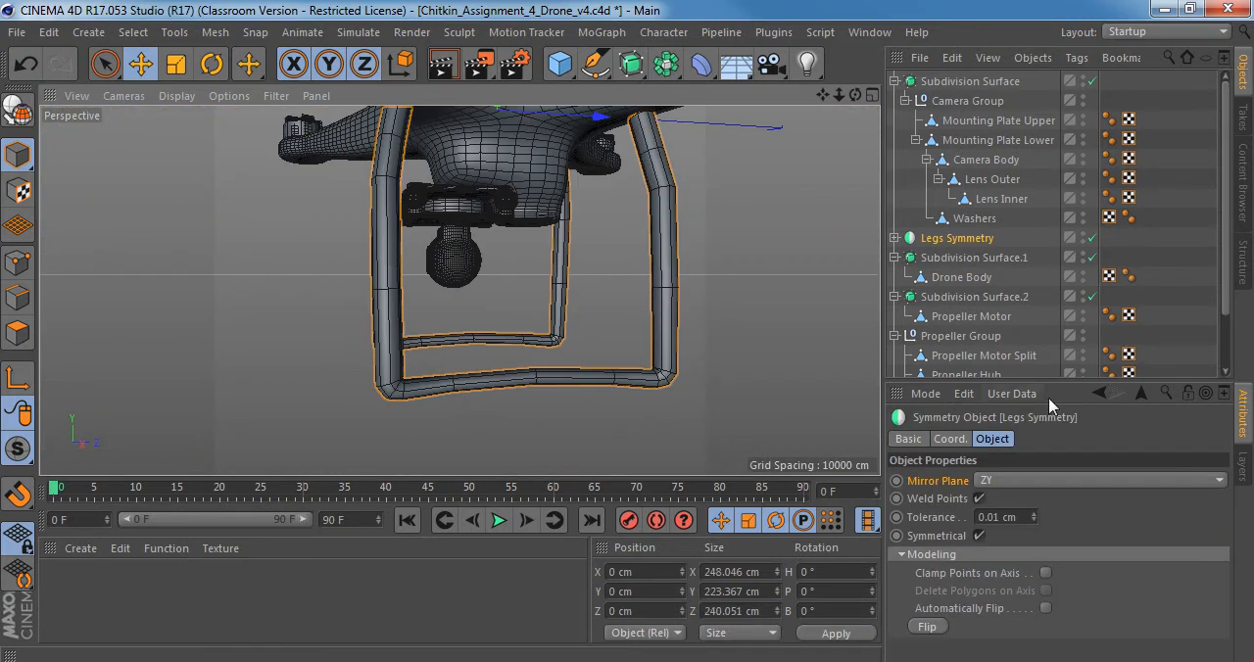
drag(1081, 380, 1082, 448)
click(895, 238)
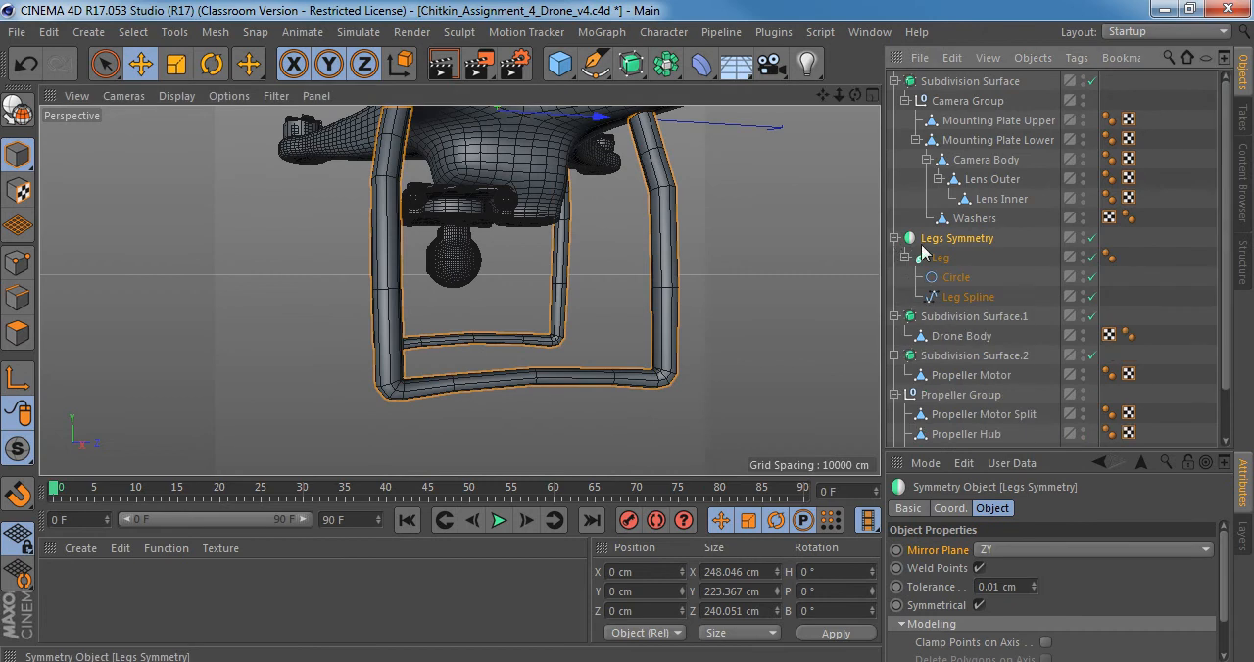
click(943, 258)
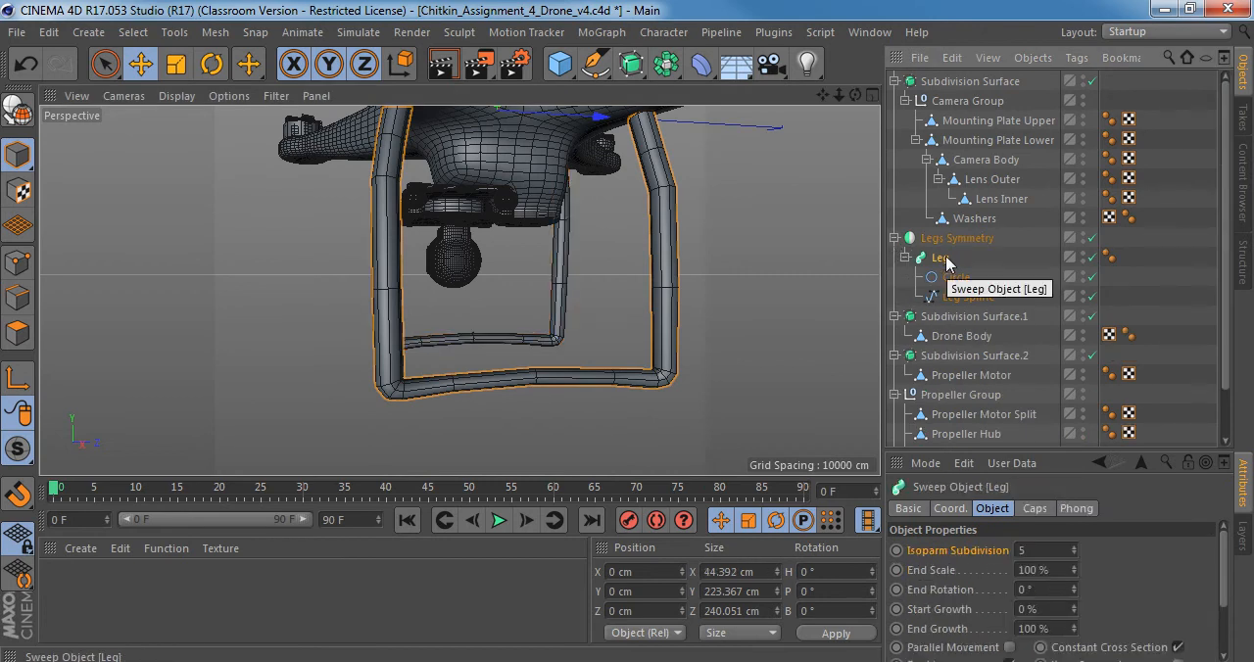
alt+drag(462, 291, 397, 365)
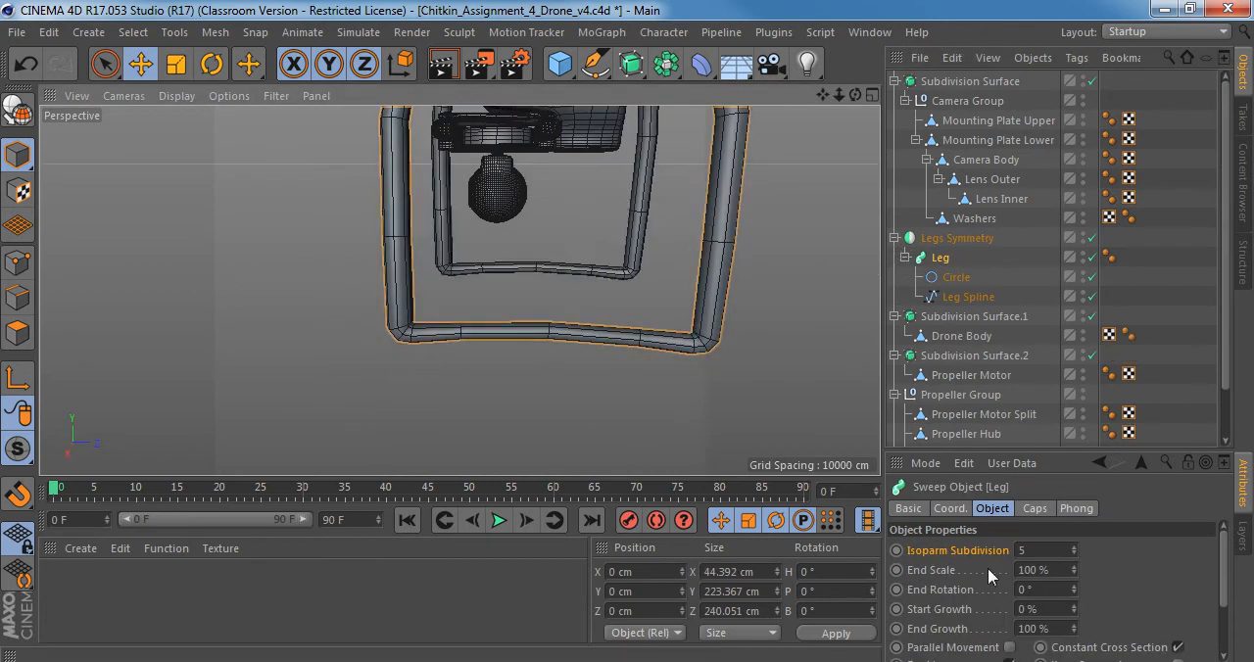
click(956, 278)
drag(1050, 450, 975, 330)
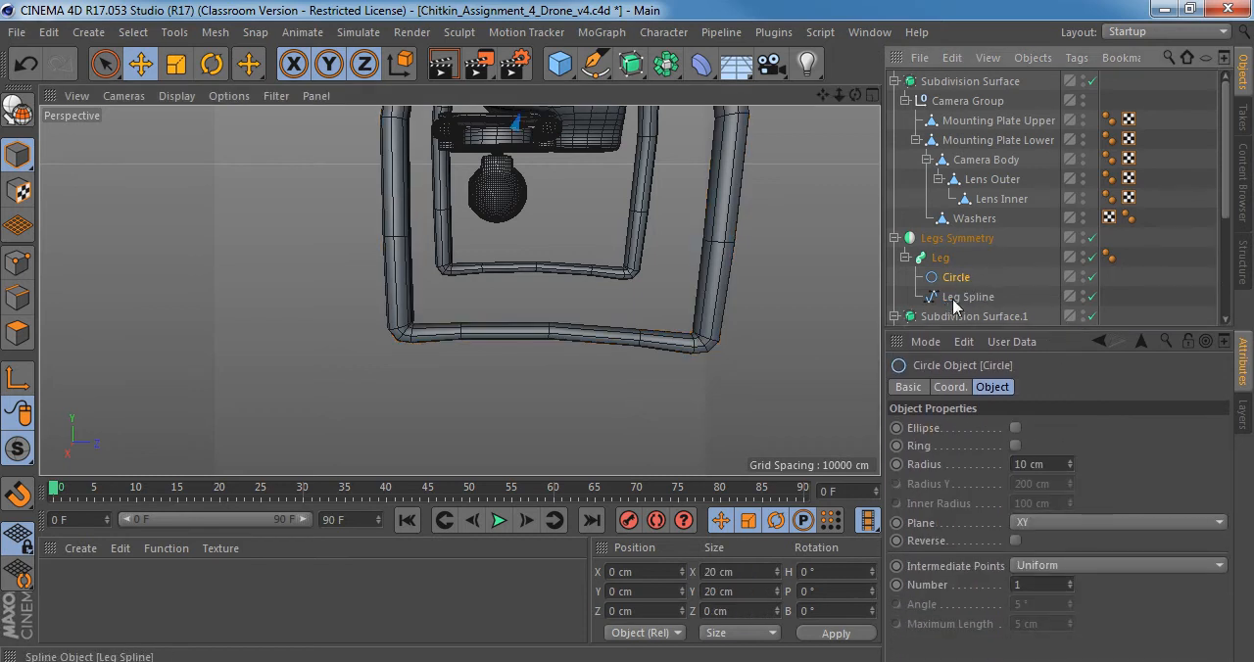
Convert the Leg sweep under Legs Symmetry into an editable polygon object and check its hierarchy.
click(955, 298)
click(957, 279)
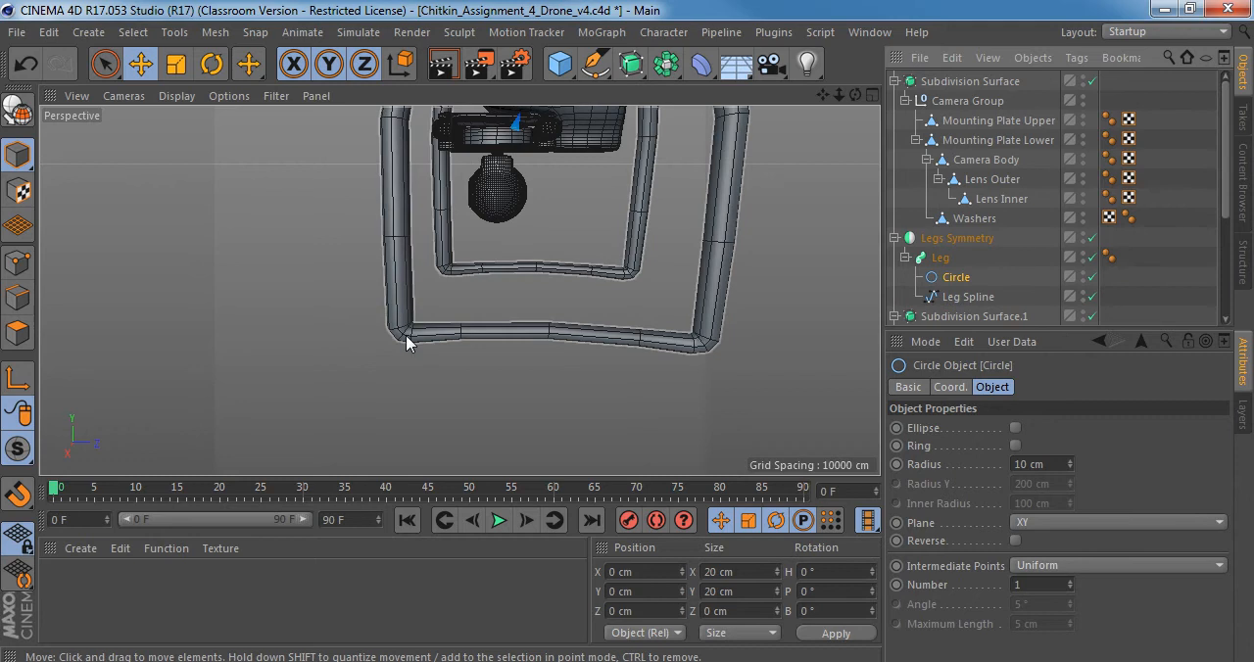
scroll(406, 342, up, 4)
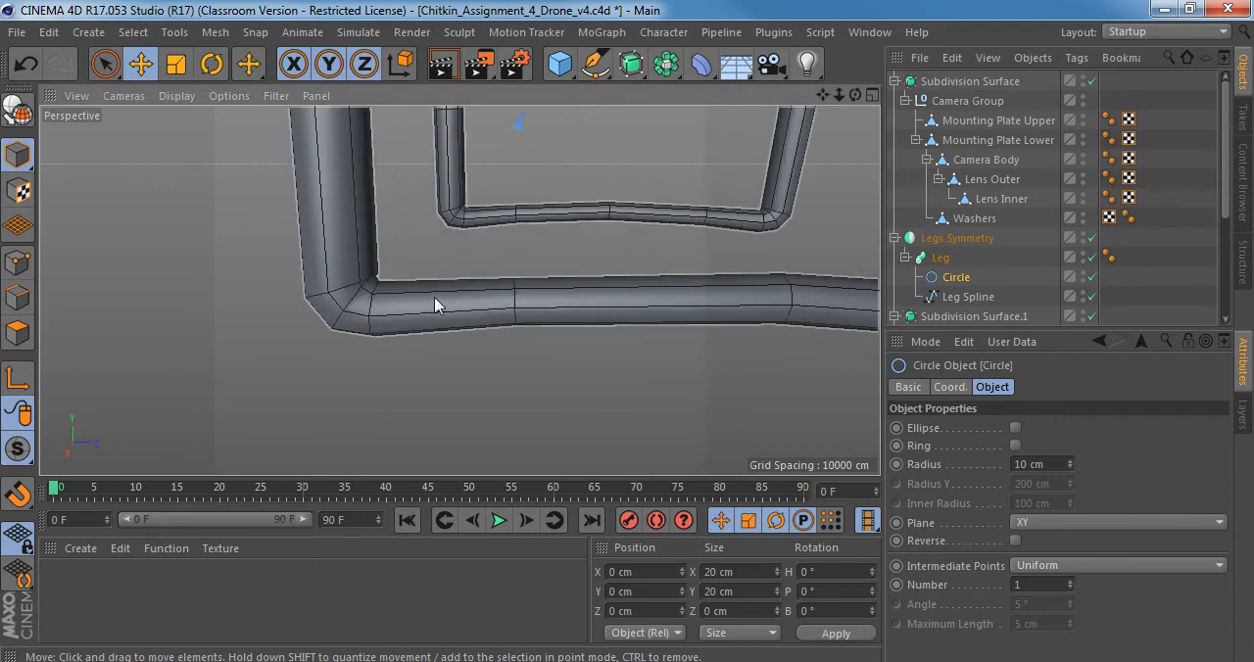
alt+drag(434, 296, 487, 338)
click(488, 297)
click(940, 259)
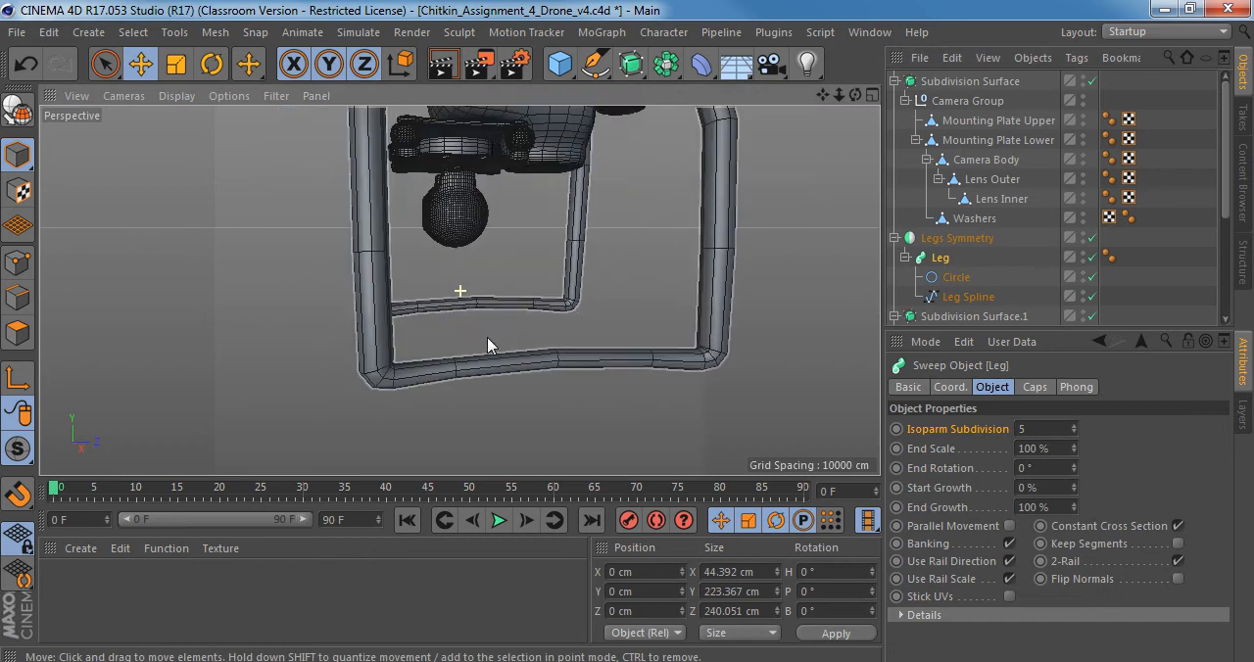
alt+middle_drag(487, 337, 452, 397)
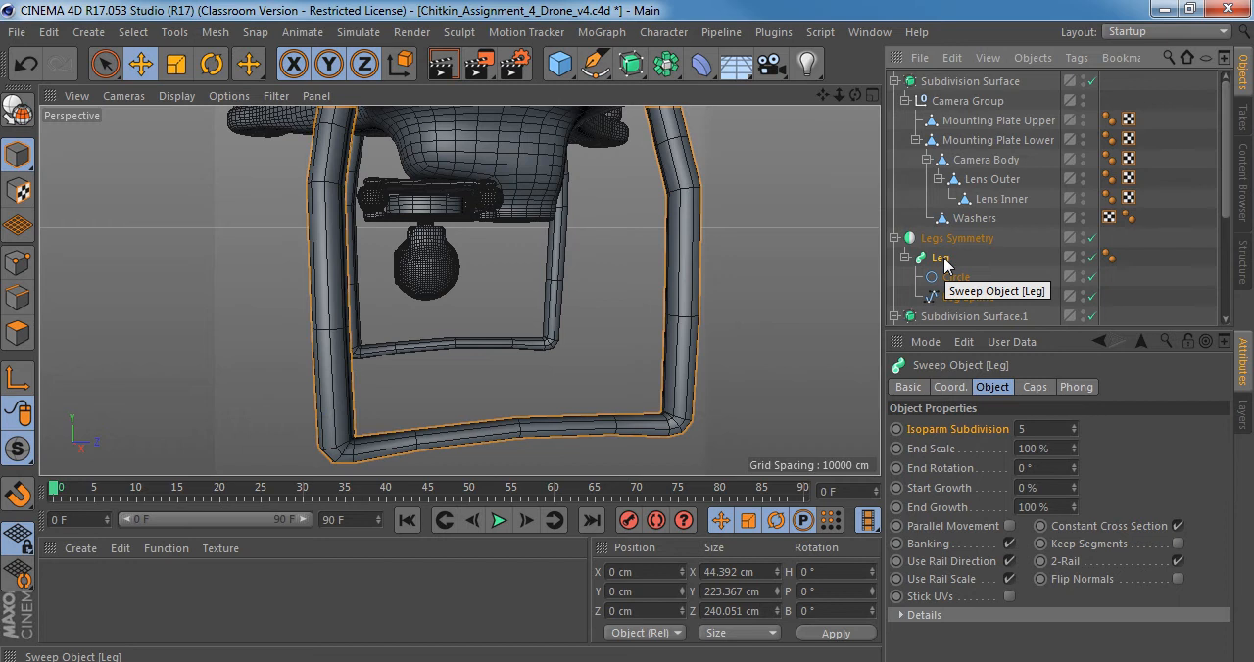
key(c)
click(905, 257)
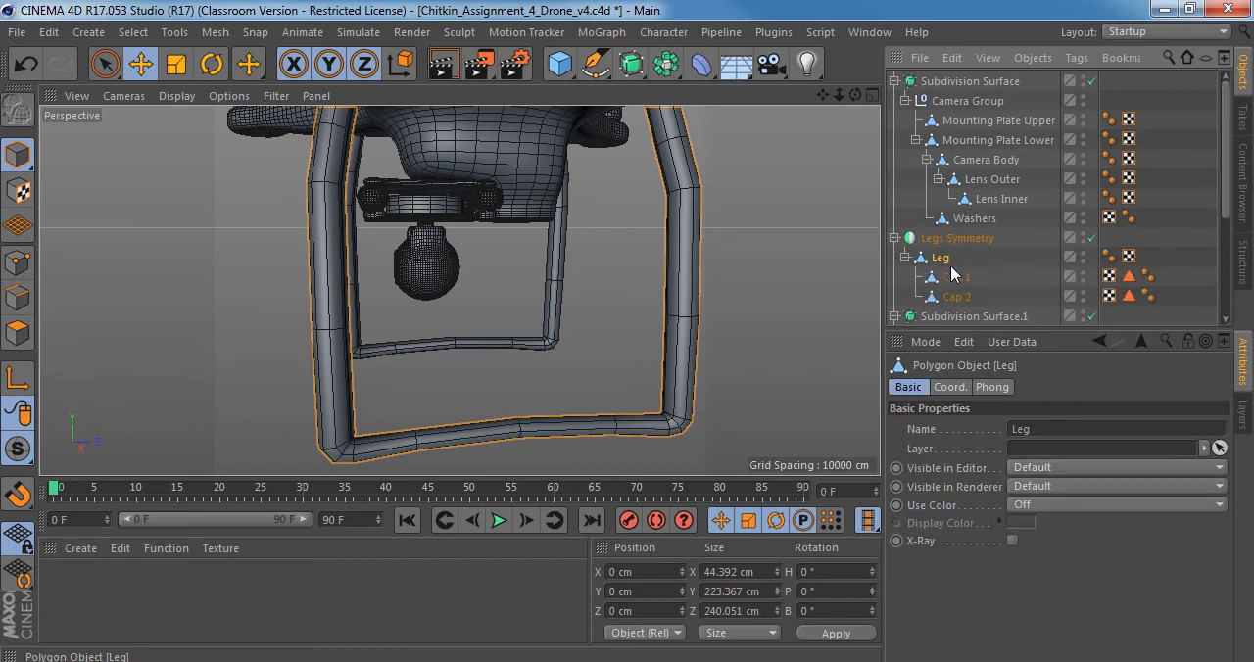
Select Cap 1 at the leg's upper end and isolate it in the viewport with hierarchy solo.
scroll(476, 267, down, 3)
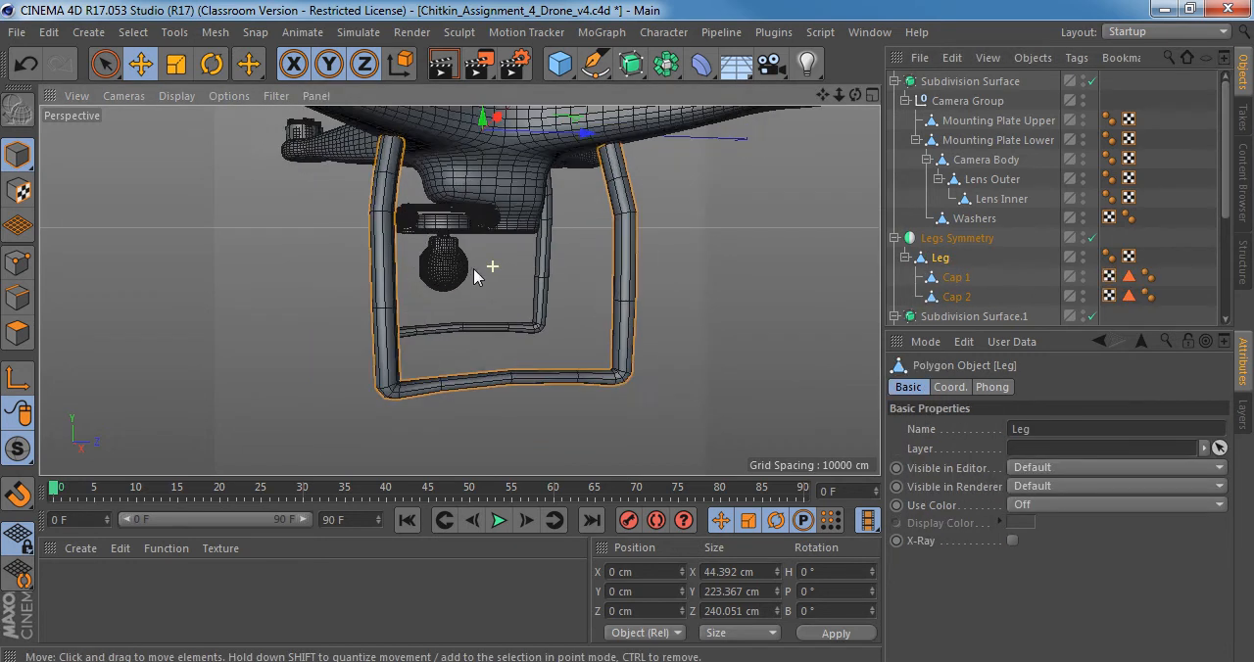
click(955, 277)
scroll(445, 171, up, 3)
alt+right_drag(446, 172, 490, 174)
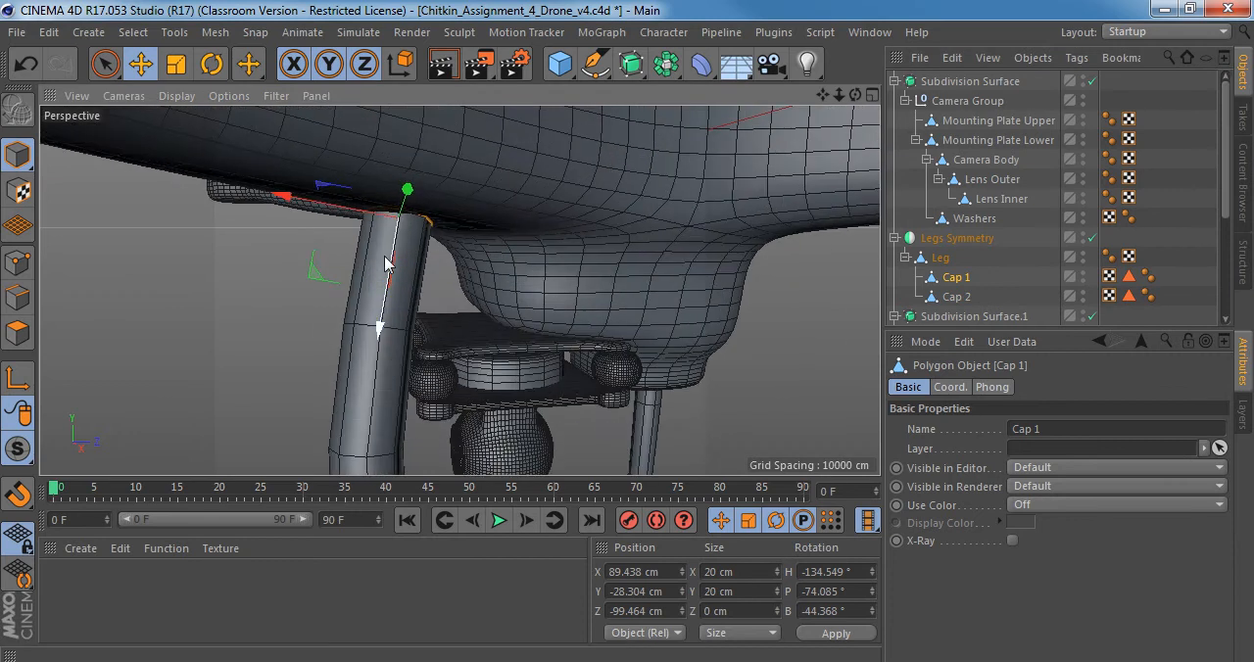
alt+drag(384, 254, 821, 250)
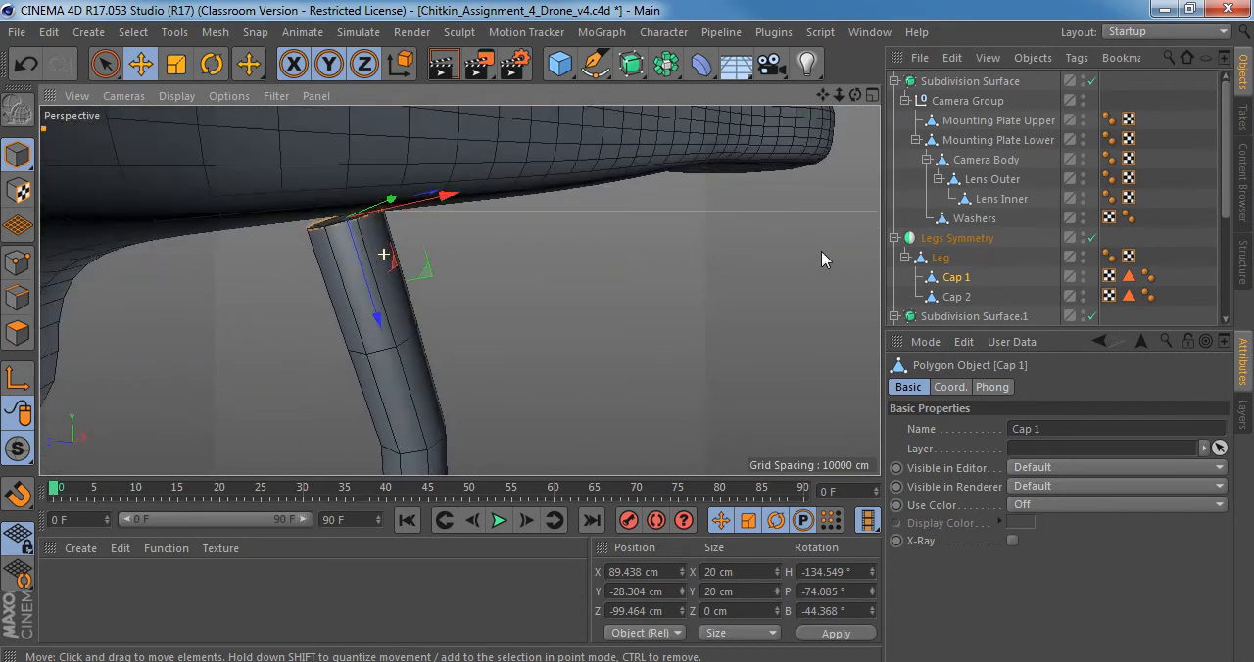
alt+right_drag(333, 225, 394, 233)
alt+middle_drag(395, 233, 477, 249)
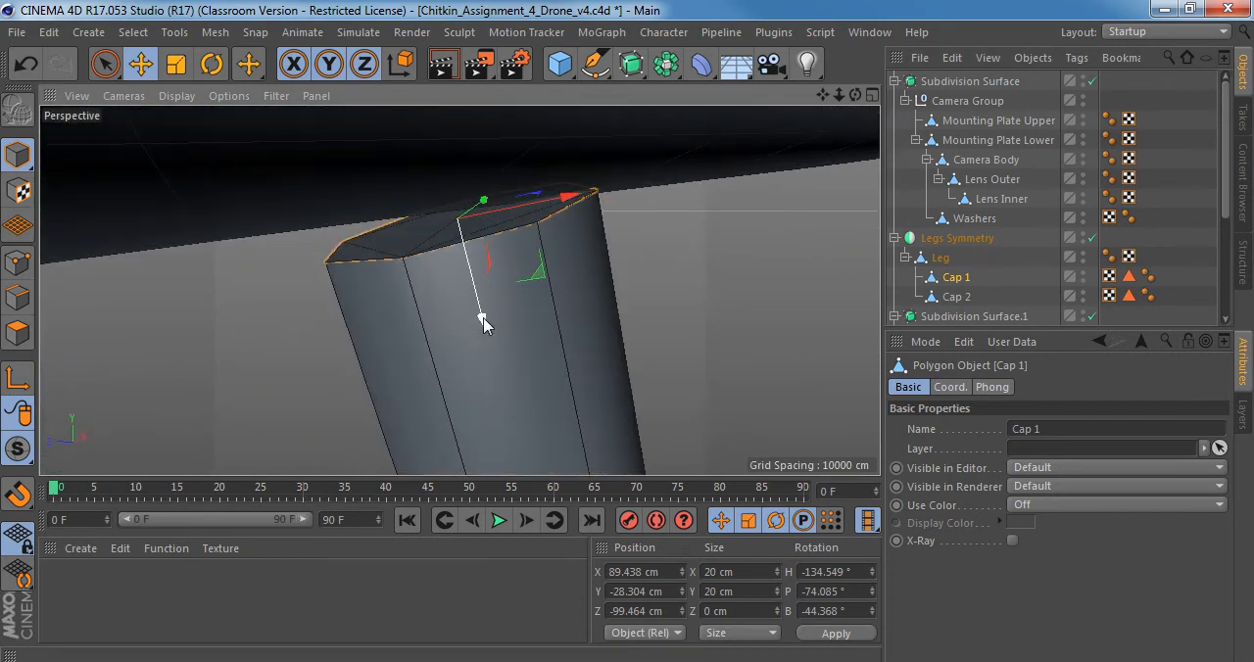
drag(30, 459, 127, 542)
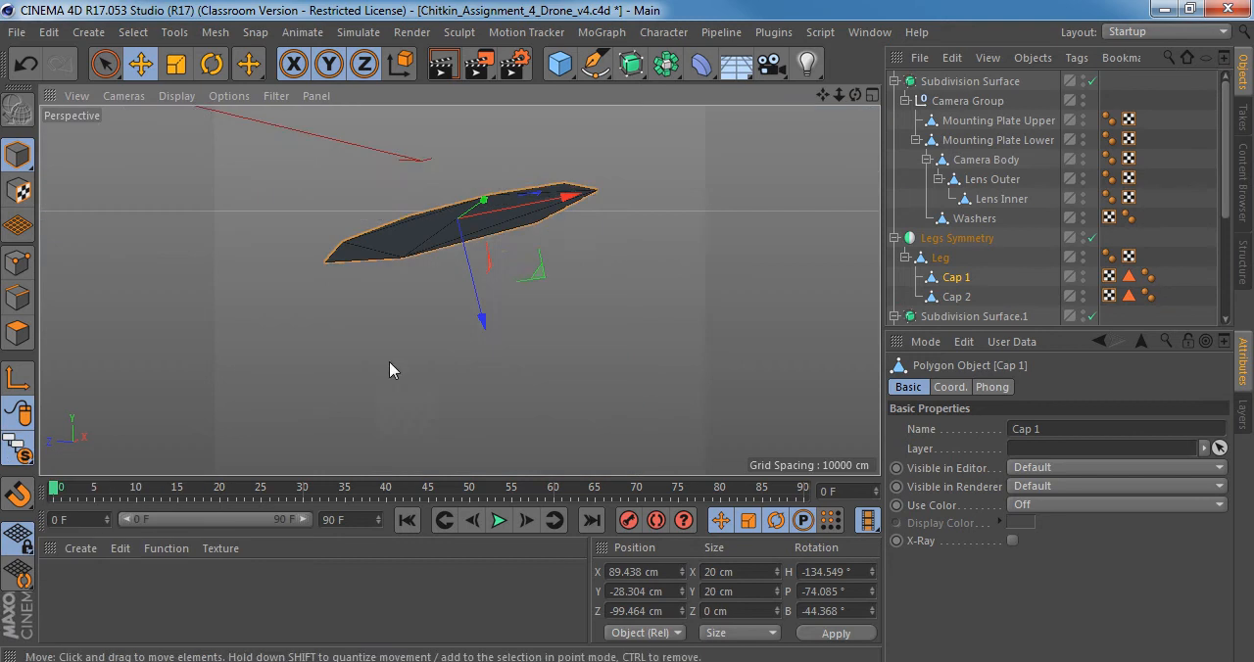
alt+right_drag(471, 308, 443, 300)
Isolate the whole Legs Symmetry hierarchy in the viewport so that only the landing legs are displayed.
click(955, 238)
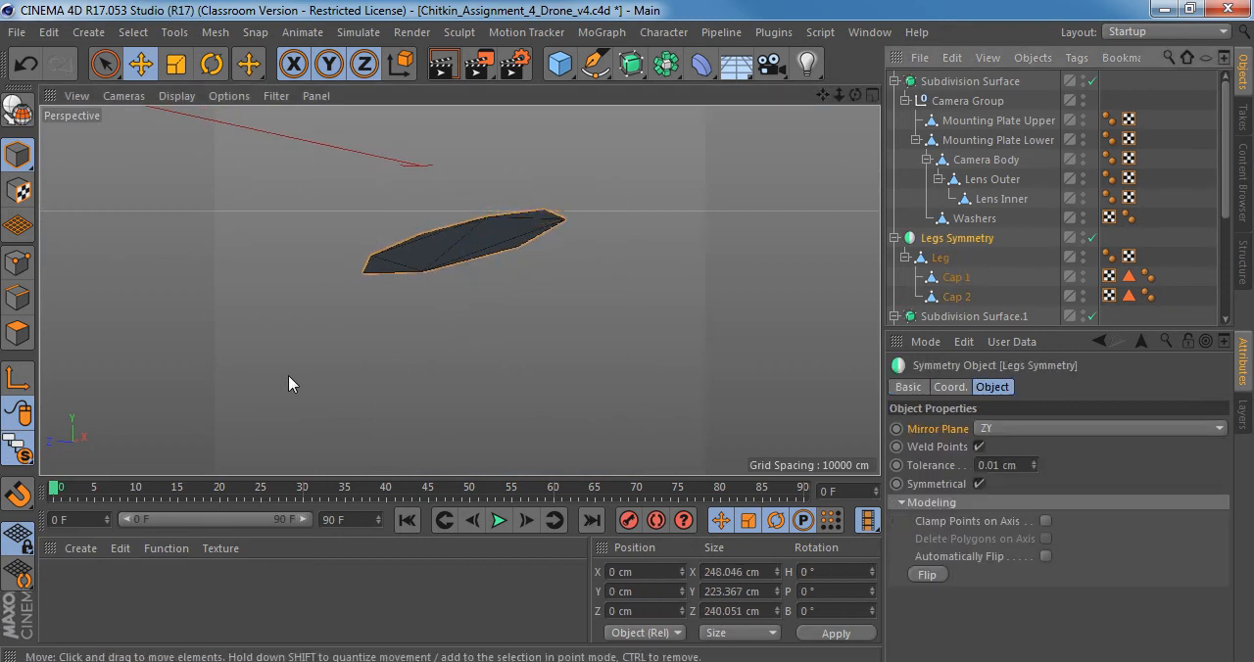
drag(19, 449, 109, 544)
alt+right_drag(551, 256, 417, 257)
Try moving Cap 1 away from the leg's upper end, and undo the move.
click(956, 278)
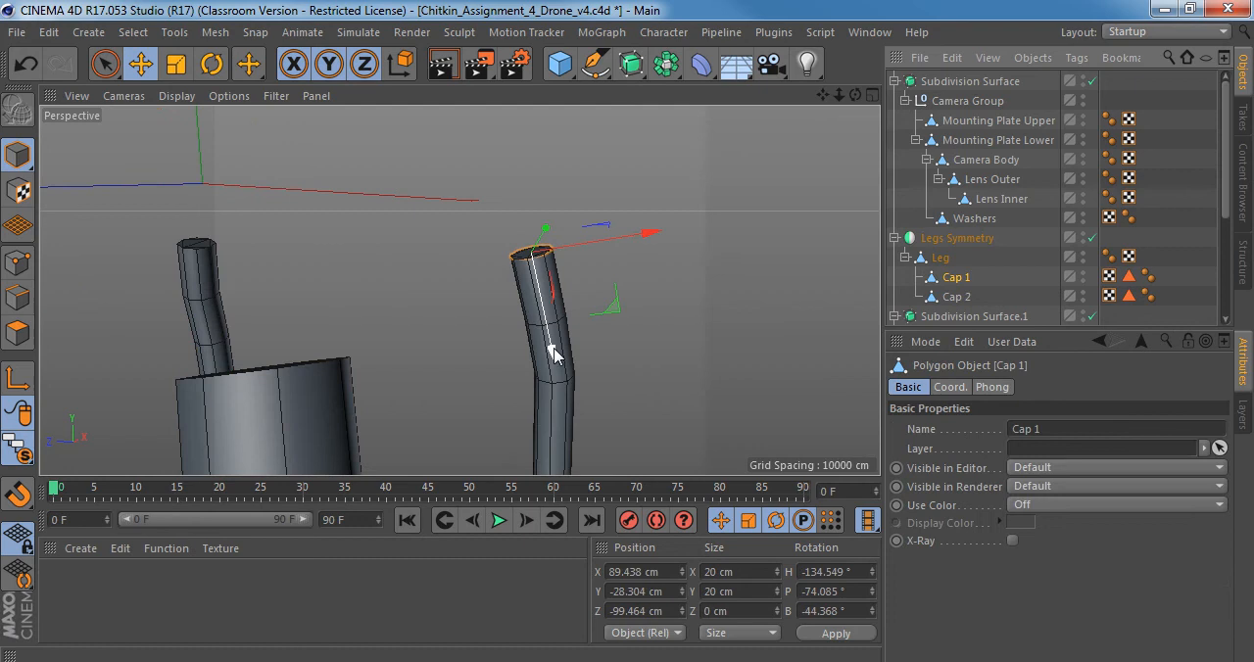
drag(552, 358, 541, 305)
alt+drag(551, 263, 481, 343)
key(ctrl+z)
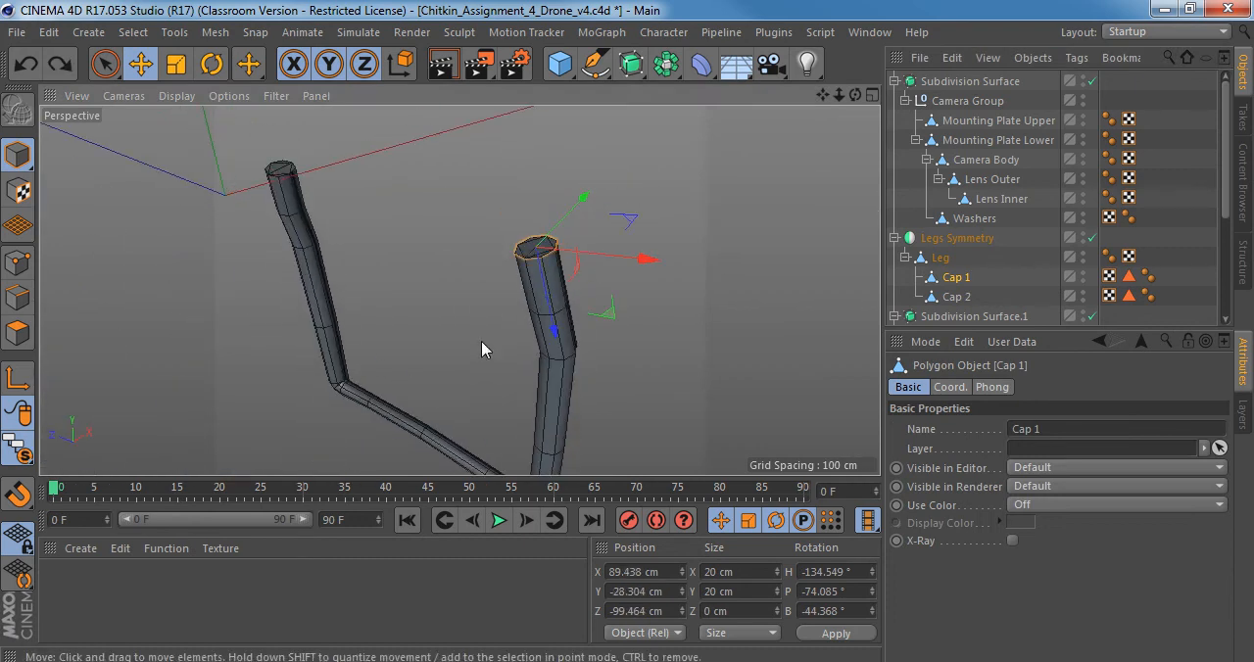
Merge Leg, Cap 1 and Cap 2 into a single polygon object with Connect Objects + Delete.
click(940, 258)
alt+drag(453, 300, 538, 219)
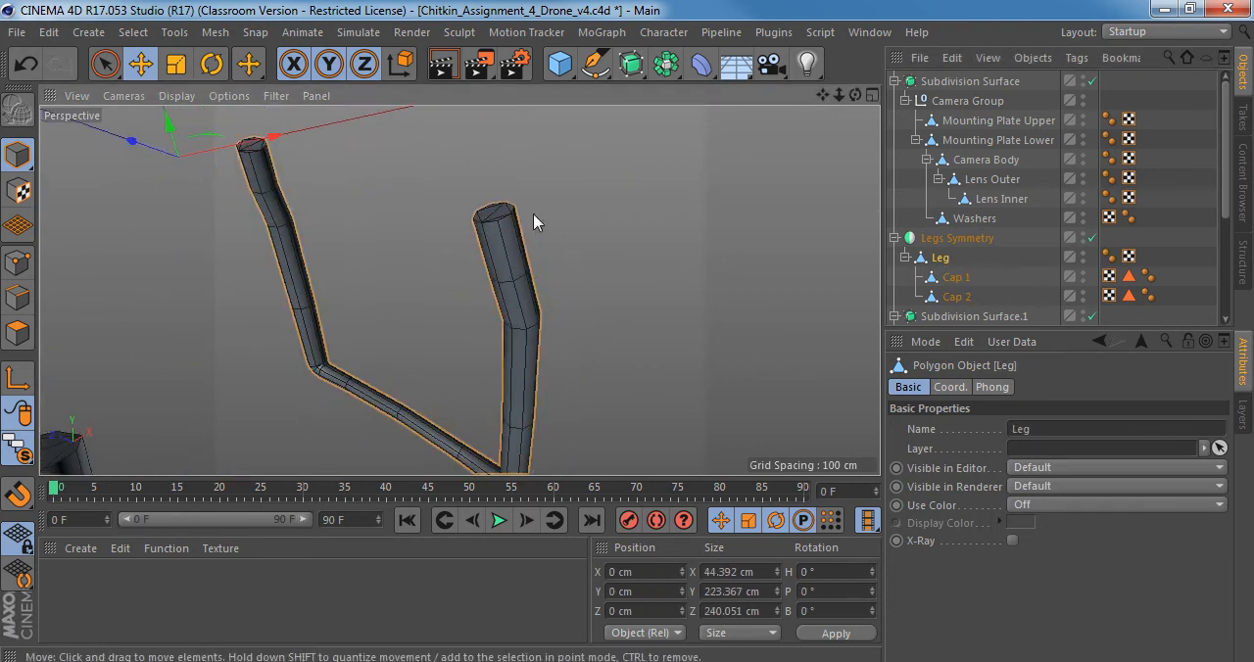
shift+click(946, 297)
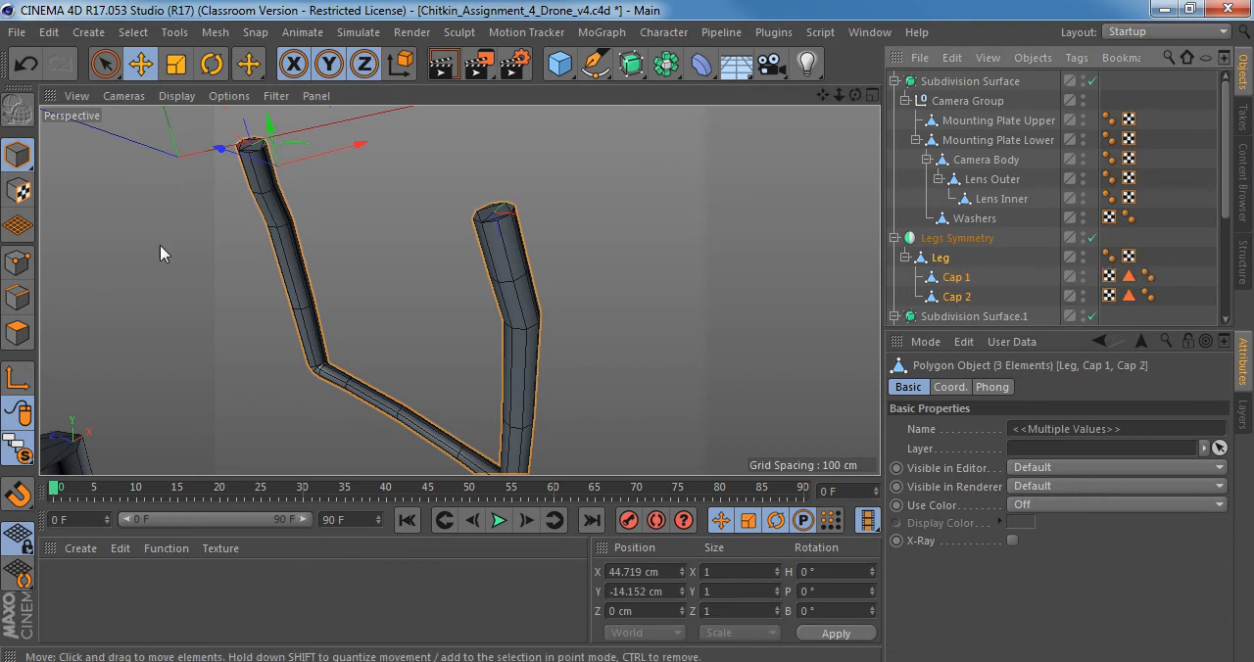
alt+drag(441, 294, 474, 226)
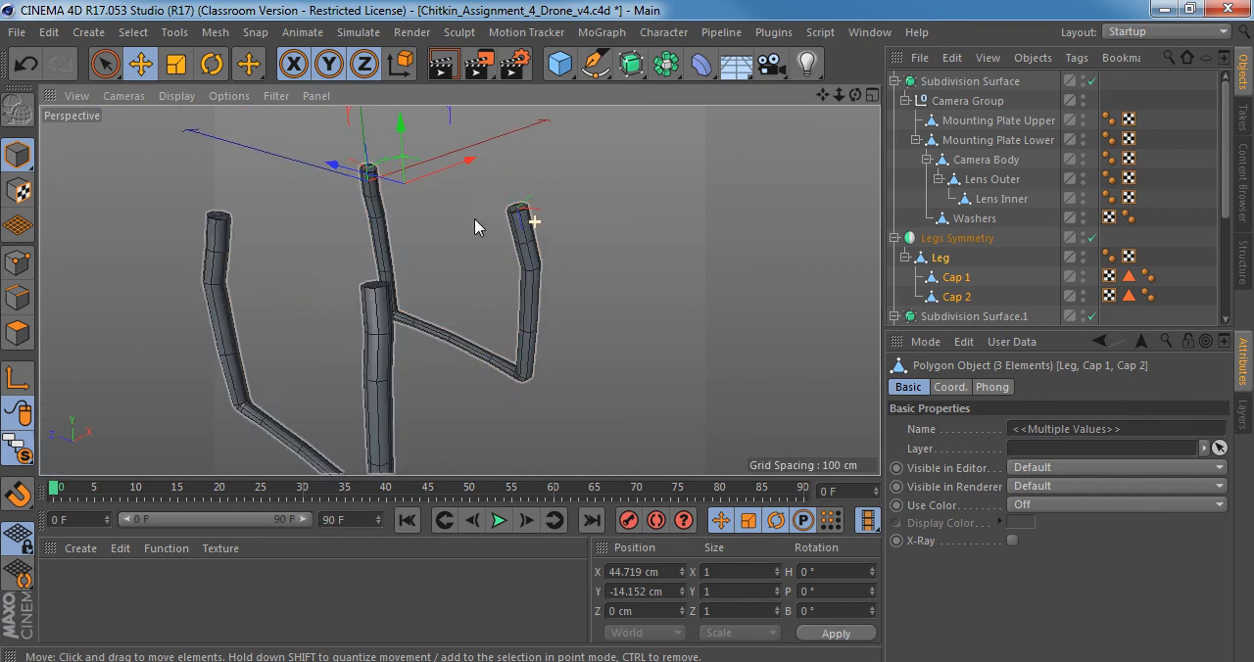
right_click(917, 265)
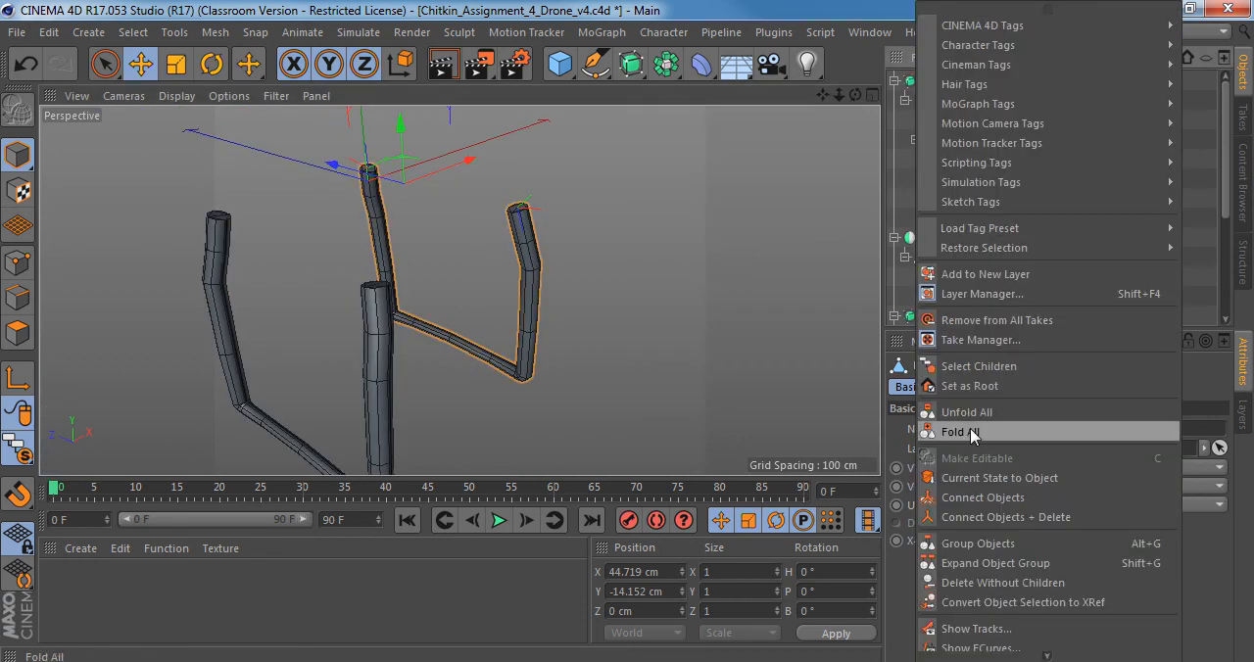
click(1009, 518)
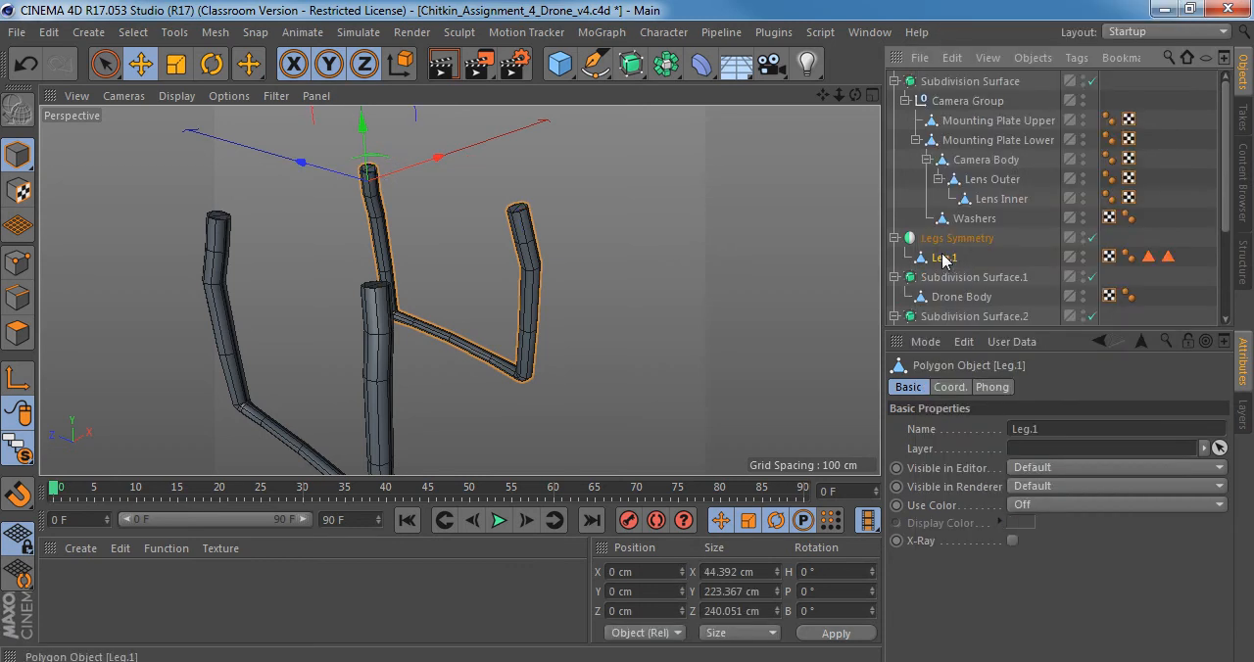
Select all polygons of Leg.1 in polygon mode and bring up the list of mesh commands.
mouse_move(513, 202)
alt+right_down()
mouse_move(564, 191)
mouse_move(553, 203)
alt+right_up()
click(22, 331)
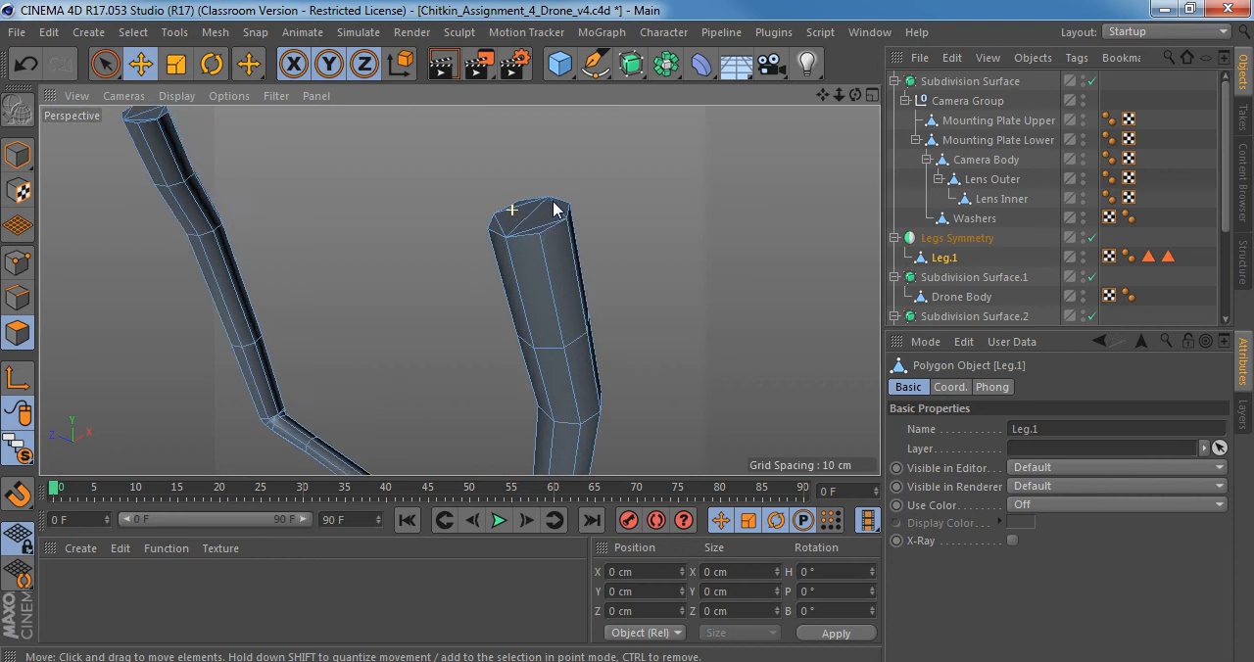
mouse_move(540, 232)
alt+mouse_down()
mouse_move(508, 173)
mouse_move(533, 260)
alt+mouse_up()
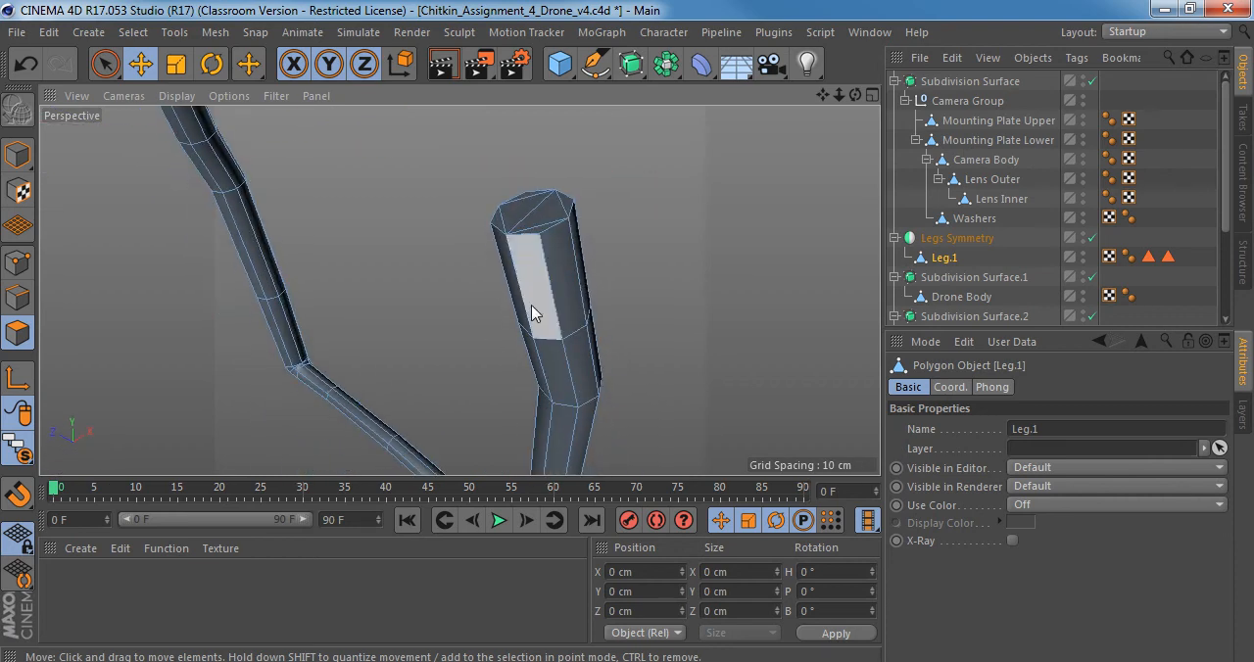
key(ctrl+a)
alt+right_drag(560, 266, 501, 267)
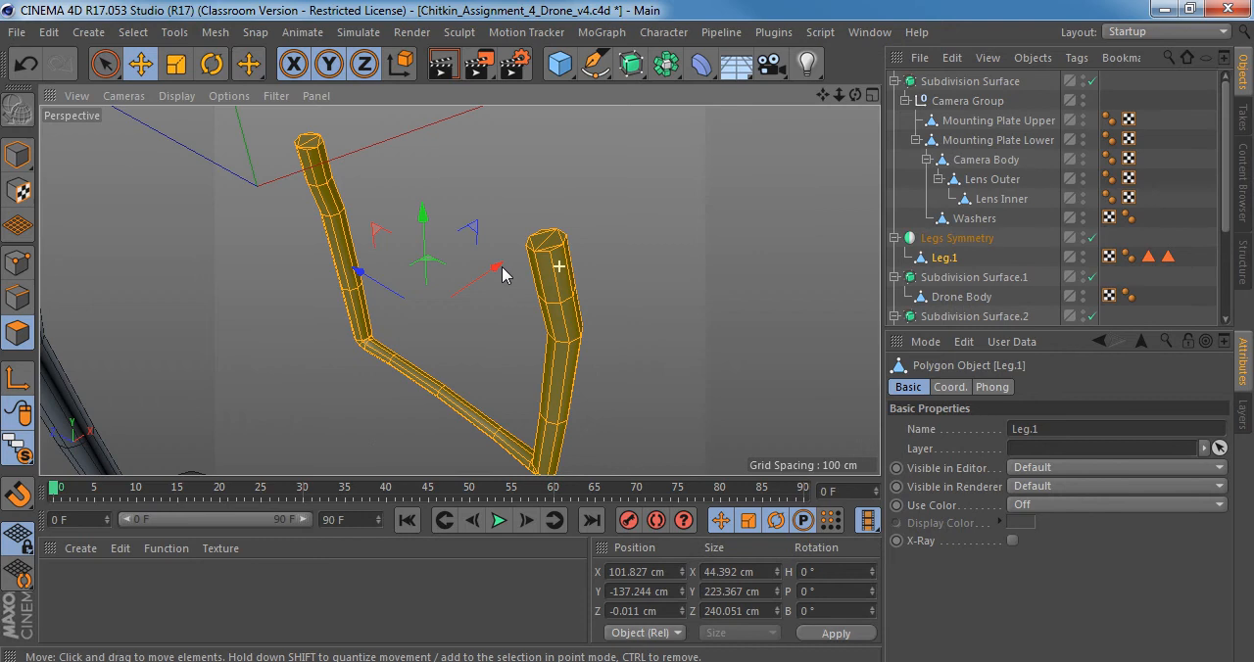
mouse_move(524, 267)
alt+mouse_down()
mouse_move(373, 212)
mouse_move(541, 266)
alt+mouse_up()
right_click(537, 274)
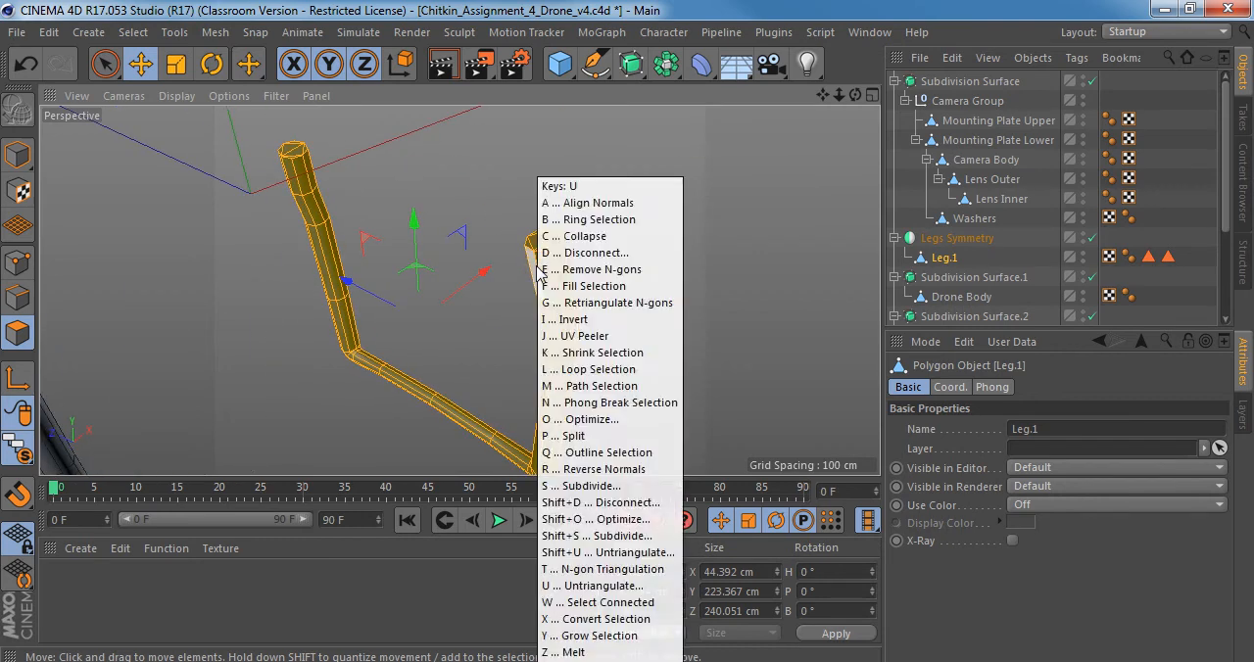
key(Escape)
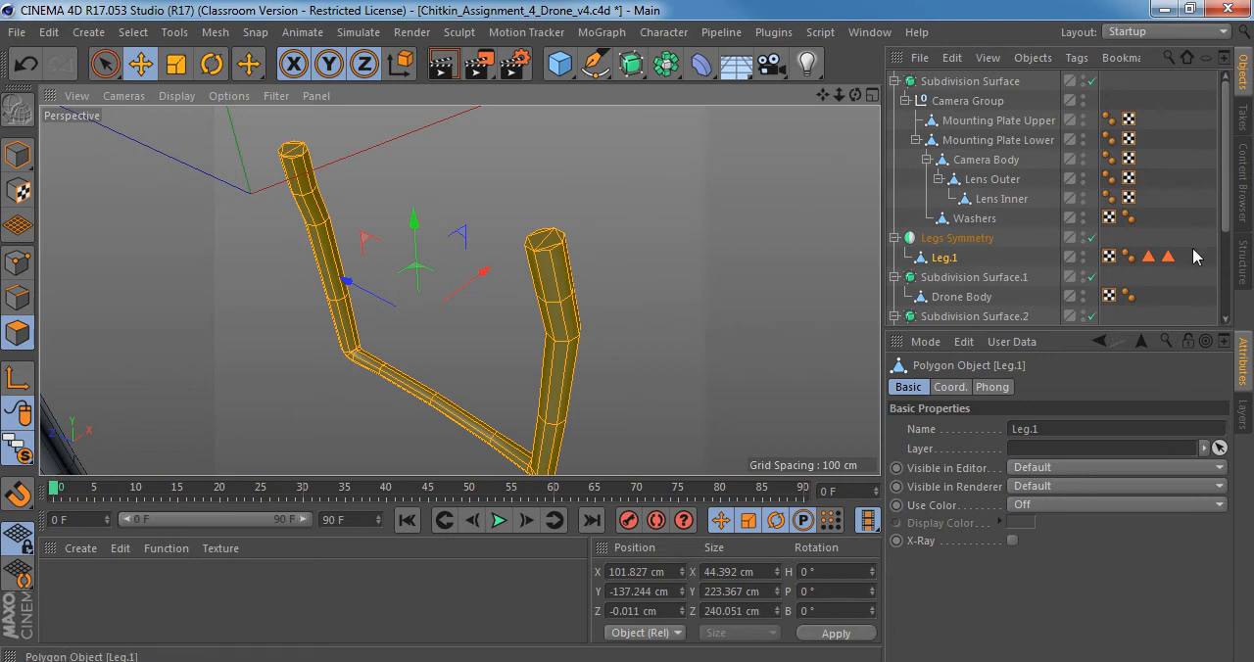
Delete the two polygon selection tags C1 and C2 from Leg.1.
drag(1192, 249, 1144, 264)
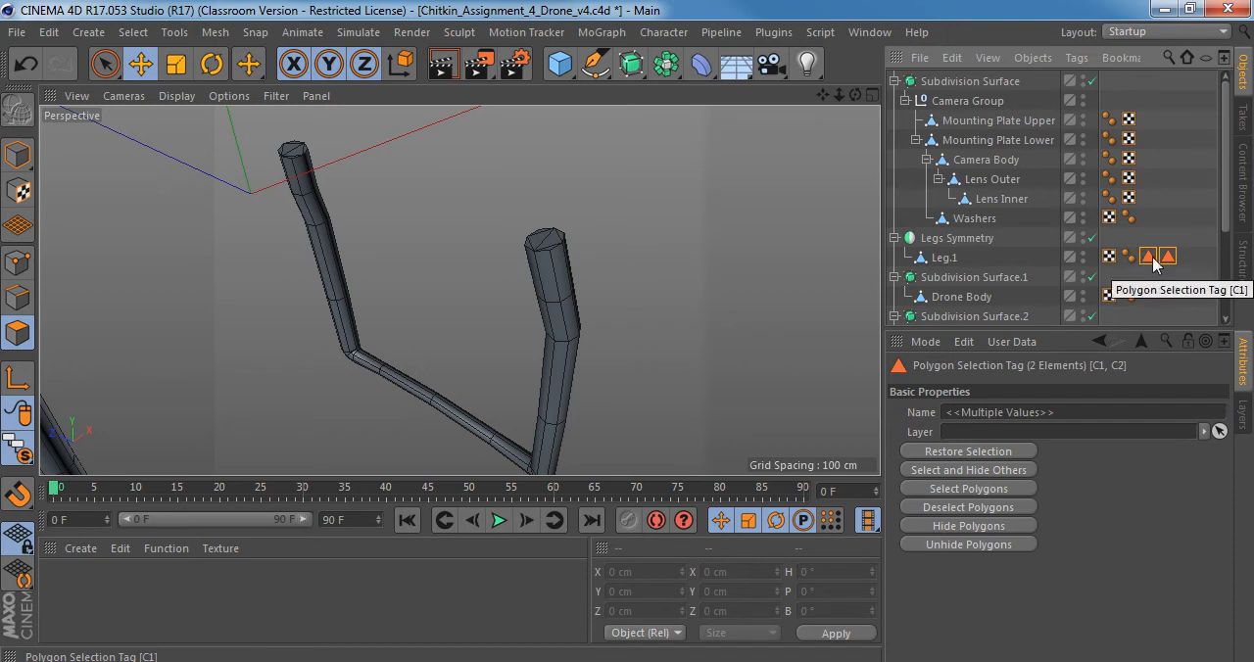
key(Delete)
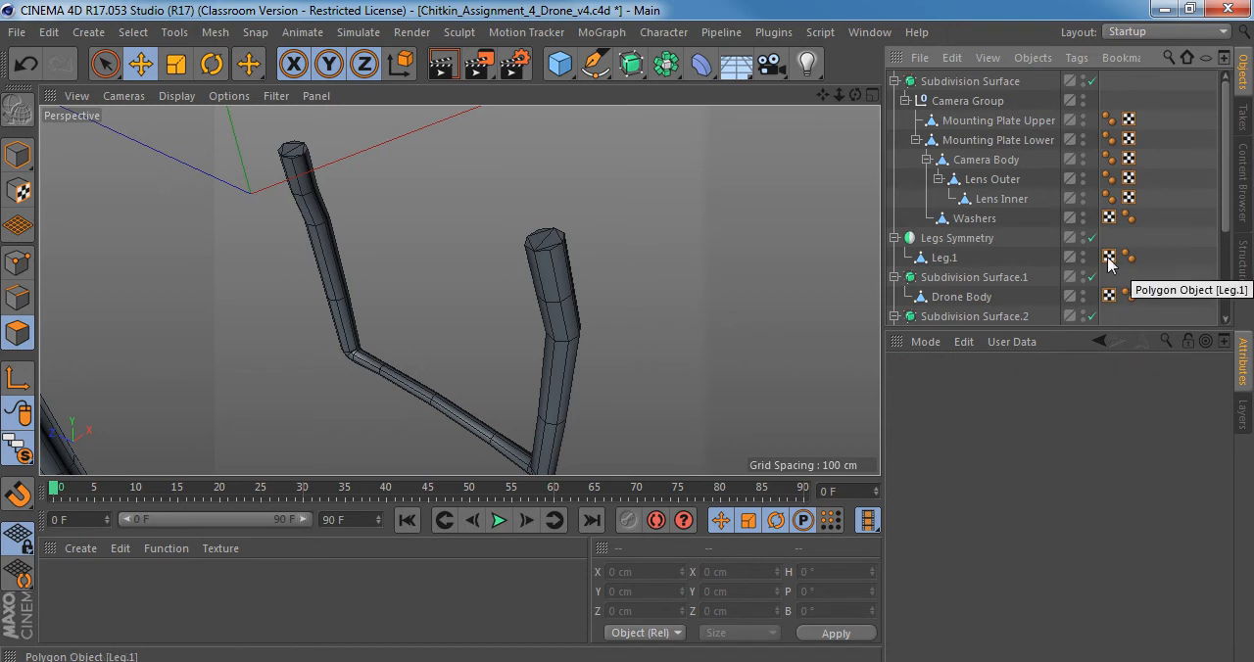
alt+drag(571, 288, 355, 296)
click(559, 279)
Select the underside polygons of Leg.1 near both ends of its horizontal bottom bar.
click(946, 258)
alt+middle_drag(443, 308, 397, 147)
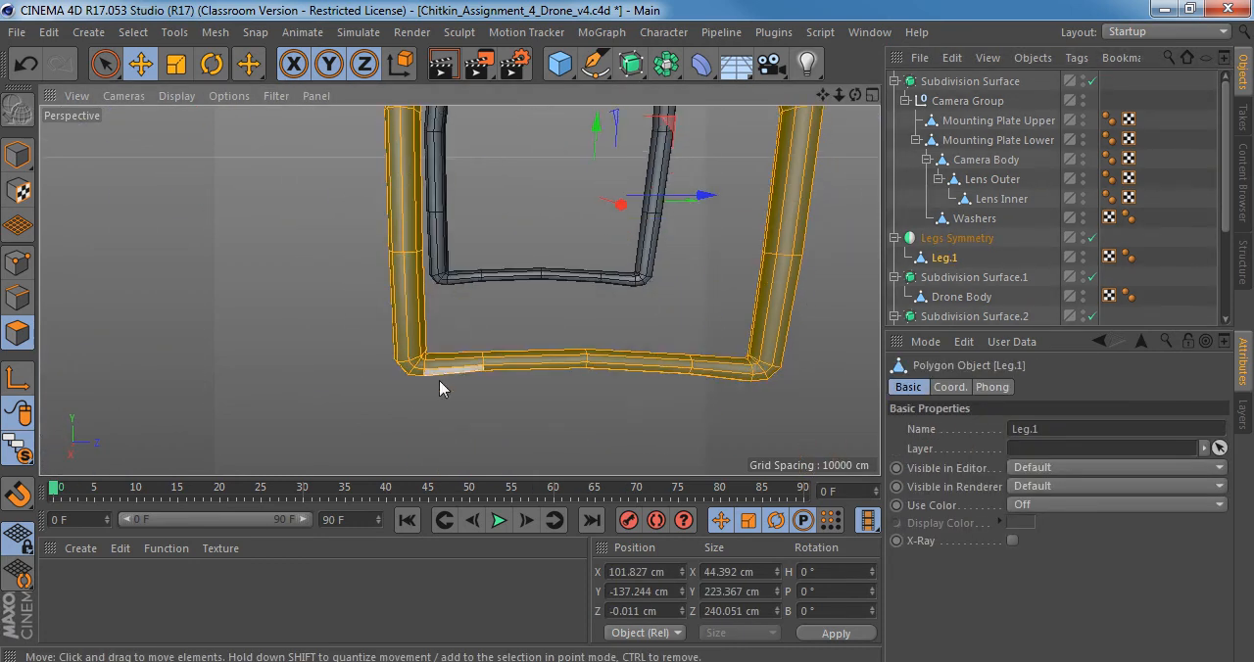
alt+drag(446, 373, 654, 291)
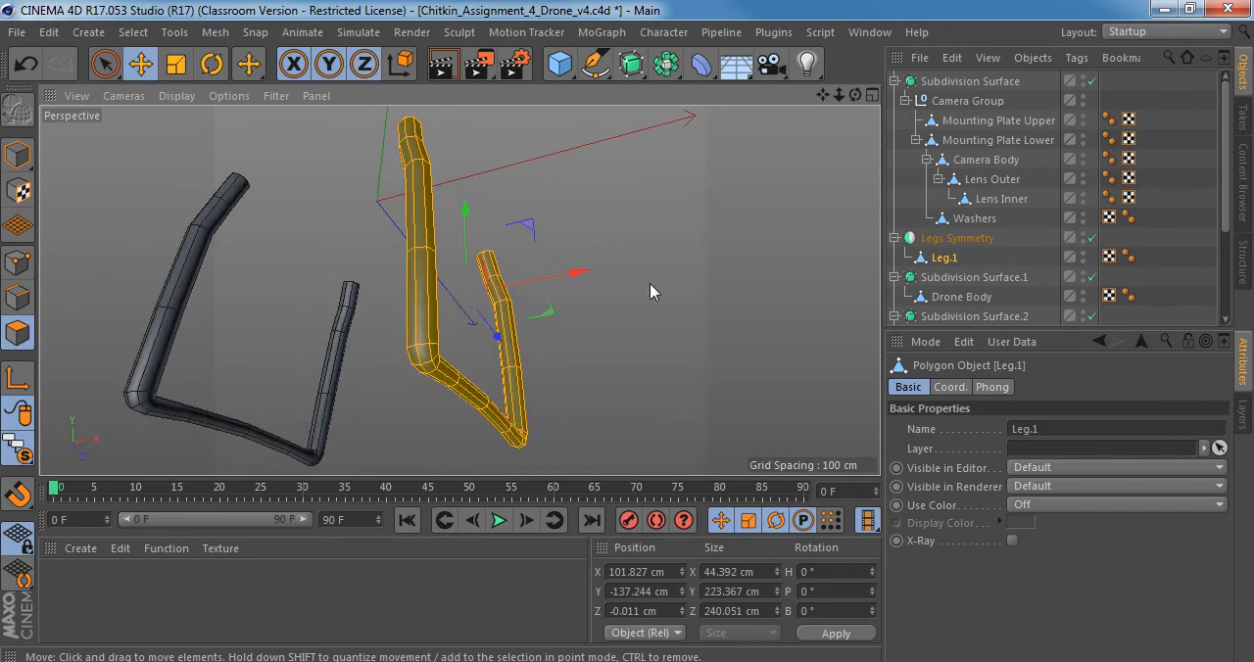
alt+right_drag(425, 385, 495, 384)
alt+drag(459, 355, 328, 329)
click(468, 329)
shift+click(493, 326)
alt+right_drag(462, 289, 481, 321)
alt+drag(583, 311, 397, 304)
alt+drag(730, 390, 493, 532)
shift+click(580, 318)
Compare the selected foot polygons with the reference images in the front and side views, and return to the perspective view.
middle_click(448, 390)
middle_click(684, 412)
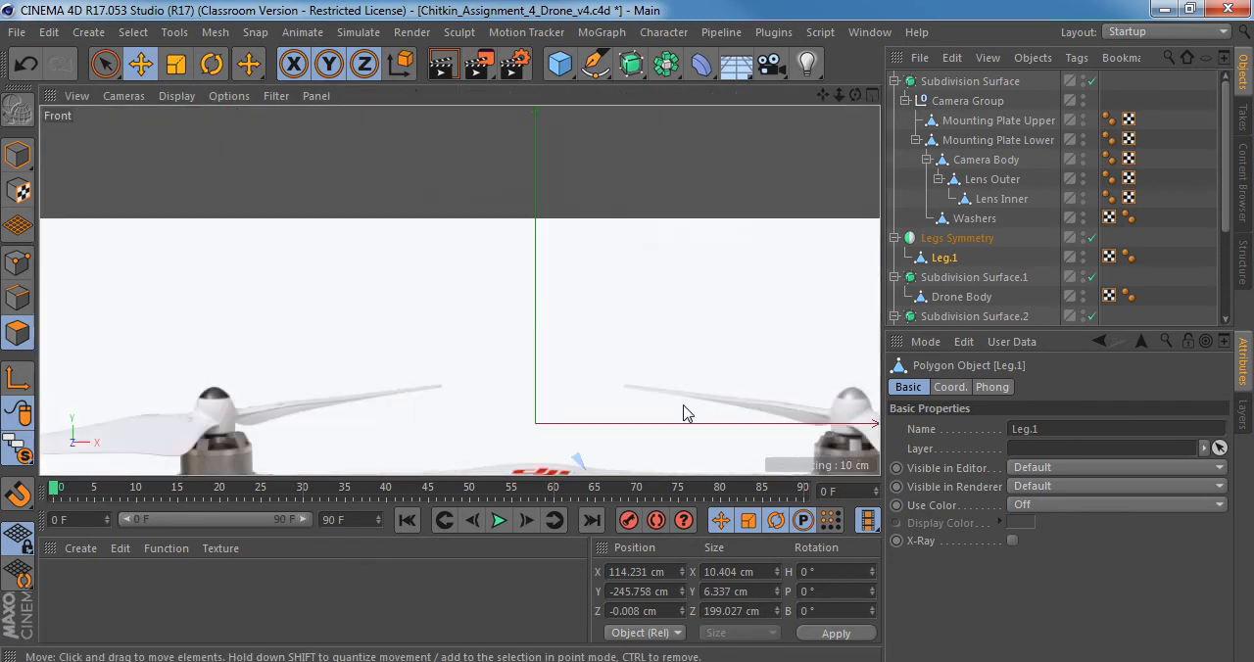
alt+right_drag(684, 390, 579, 382)
alt+middle_drag(607, 344, 574, 189)
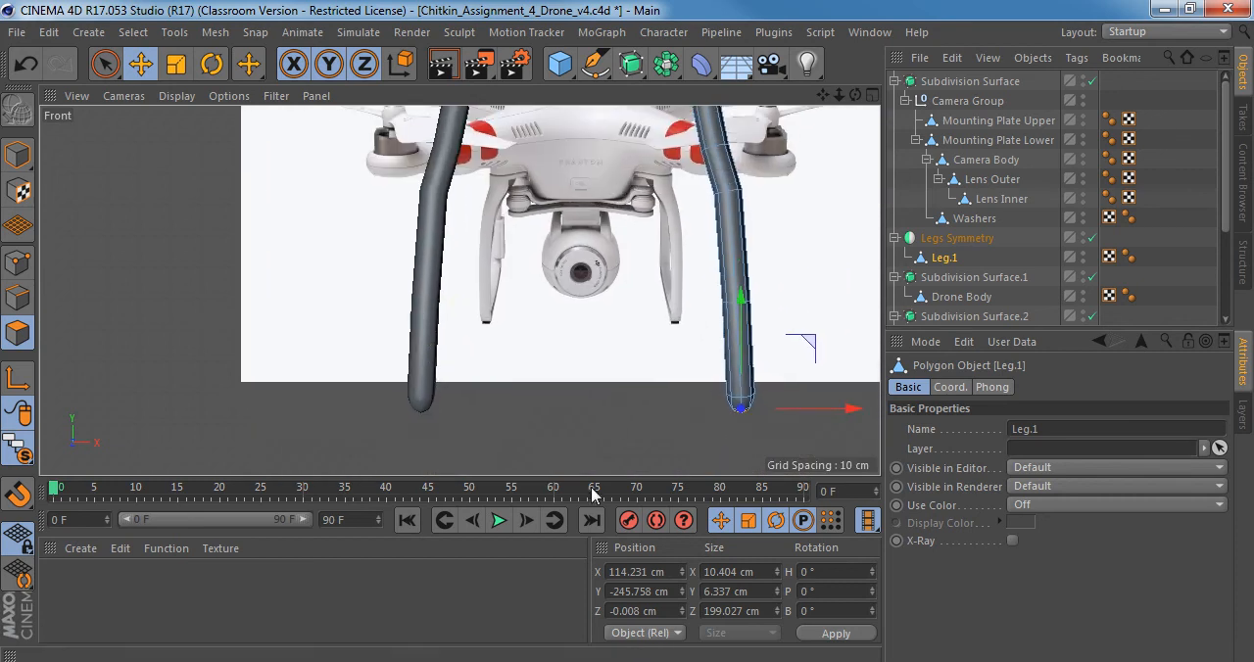
middle_click(584, 441)
middle_click(424, 356)
alt+right_drag(544, 330, 315, 351)
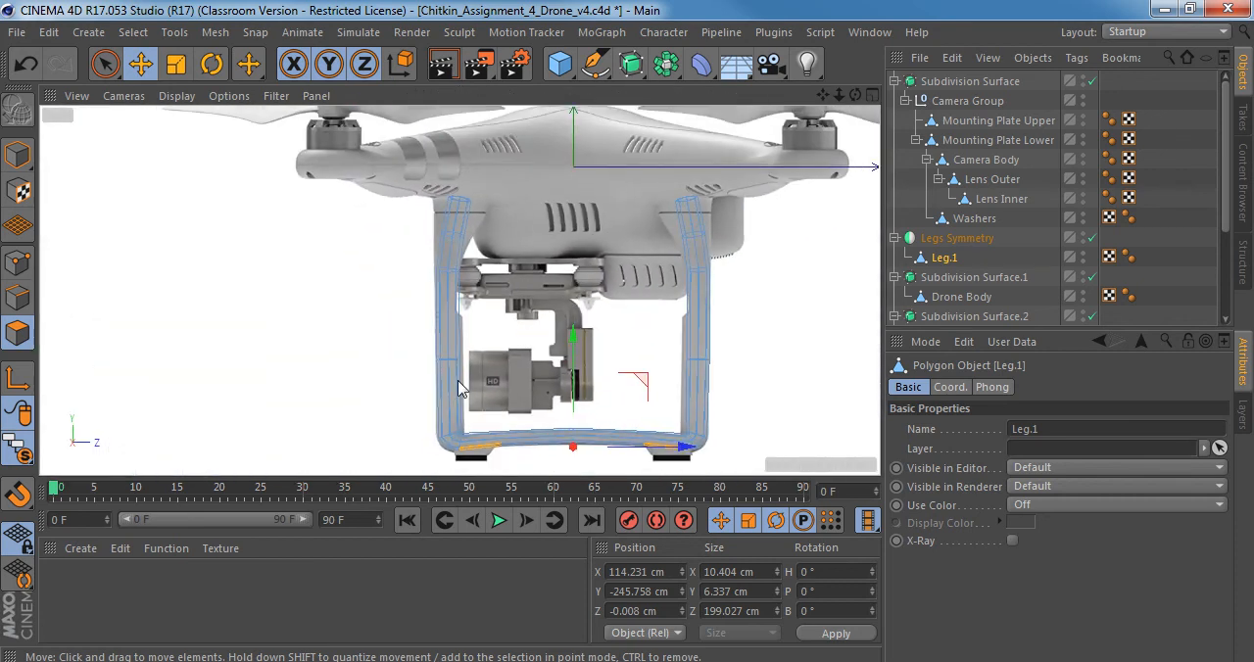
alt+middle_drag(538, 420, 471, 288)
alt+right_drag(453, 299, 742, 343)
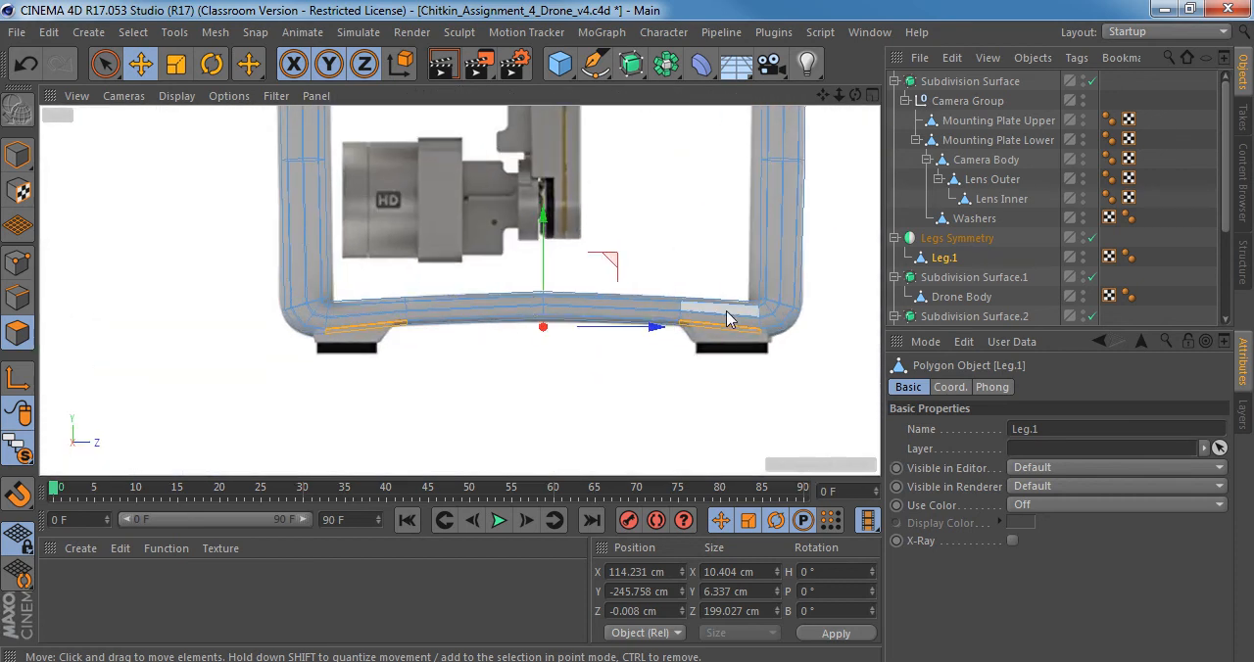
middle_click(409, 346)
middle_click(313, 169)
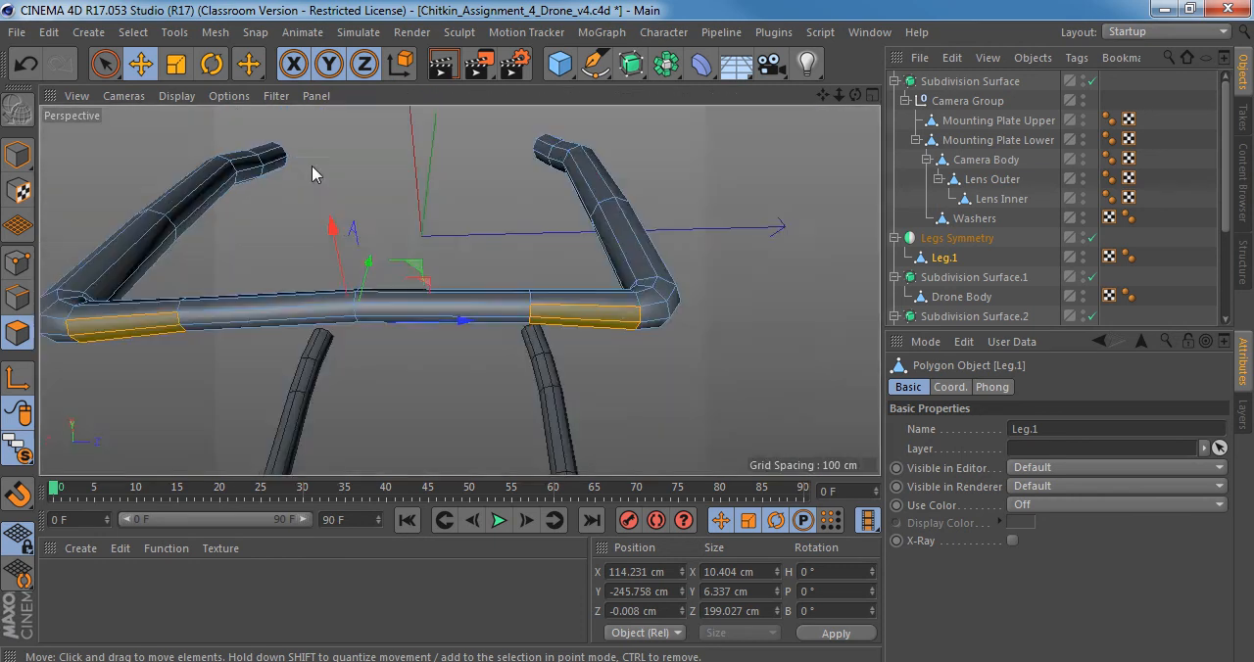
Extrude the selected underside polygons of the leg downward to start the two feet.
alt+drag(608, 316, 372, 413)
key(d)
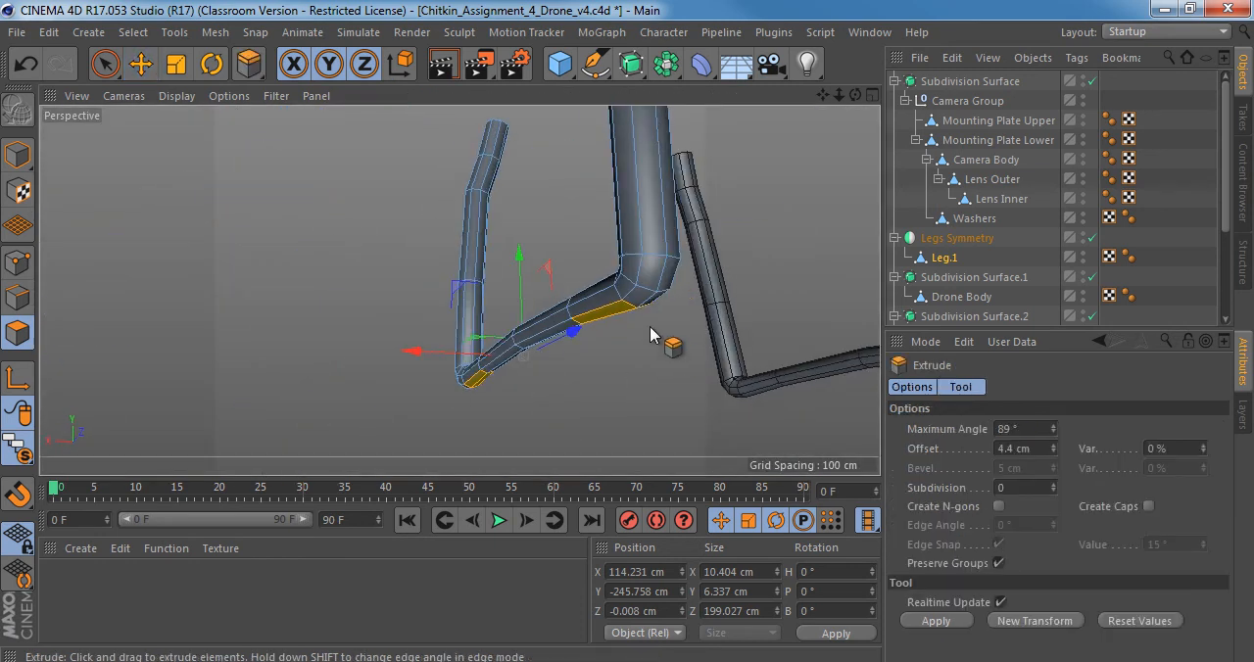
scroll(686, 331, up, 3)
drag(564, 325, 510, 372)
Activate Scale for the extruded feet, and examine the foot's shape in Right_view.jpg in Windows Photo Viewer.
key(t)
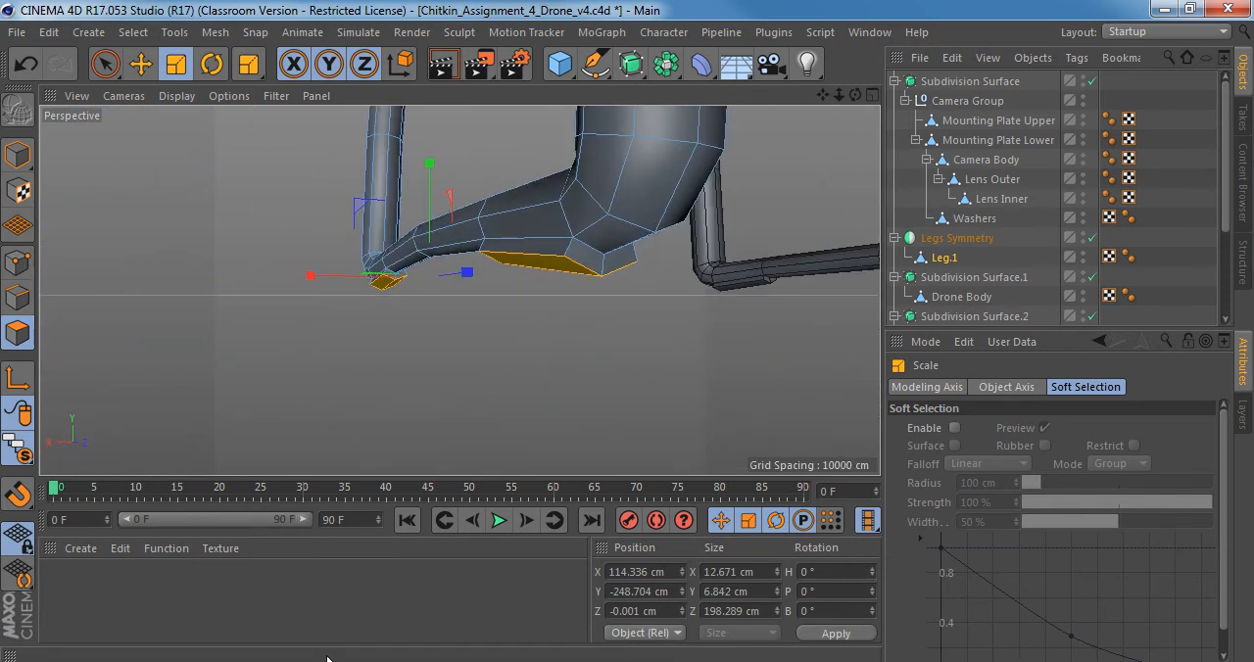
click(328, 661)
scroll(585, 501, up, 5)
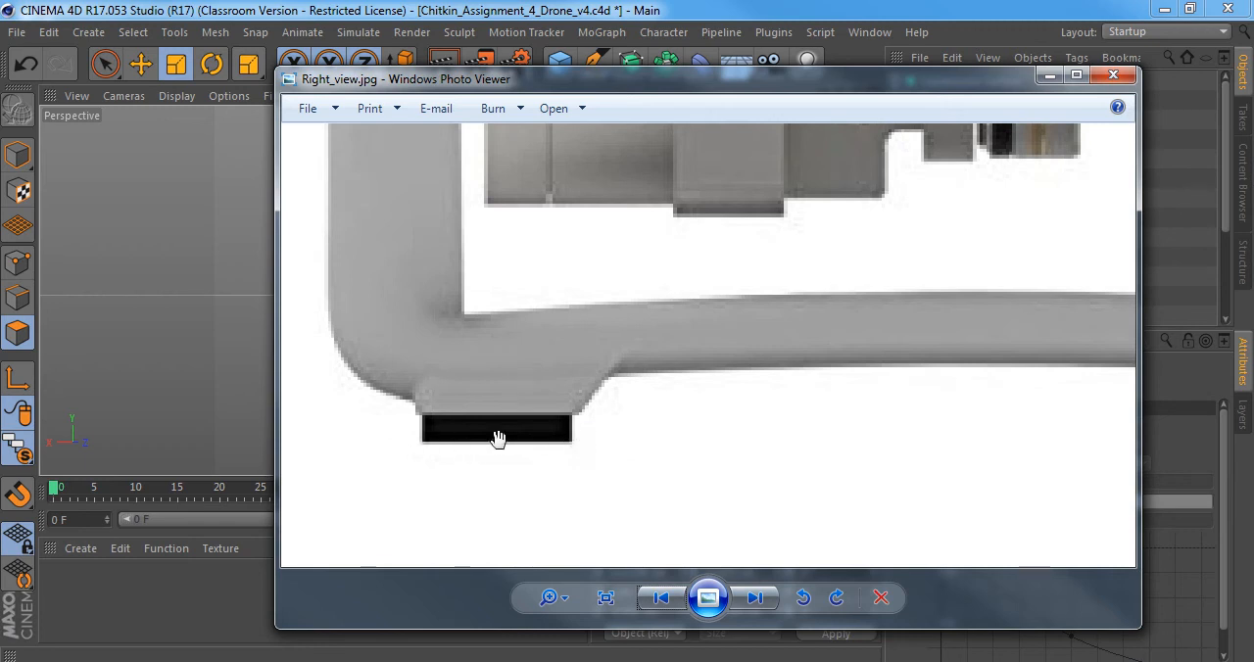
Return to Cinema 4D and flatten the selected underside polygons of the two feet vertically to a height of 0 cm.
click(328, 661)
alt+drag(477, 330, 695, 179)
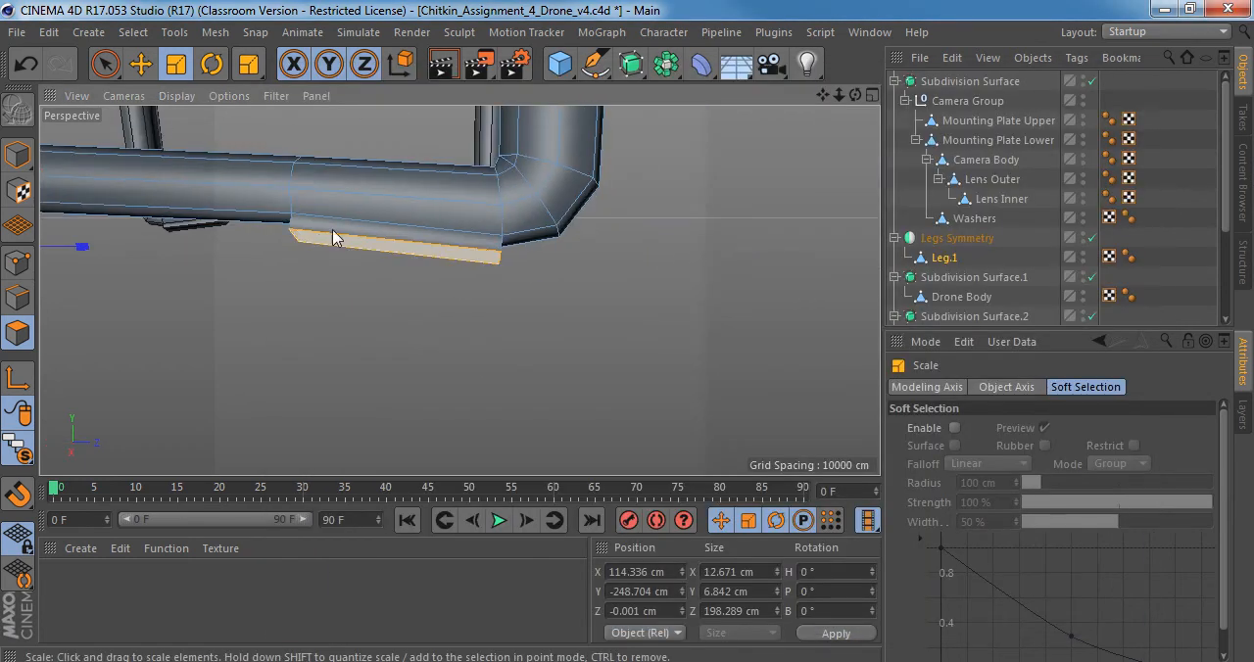
alt+middle_drag(332, 229, 652, 239)
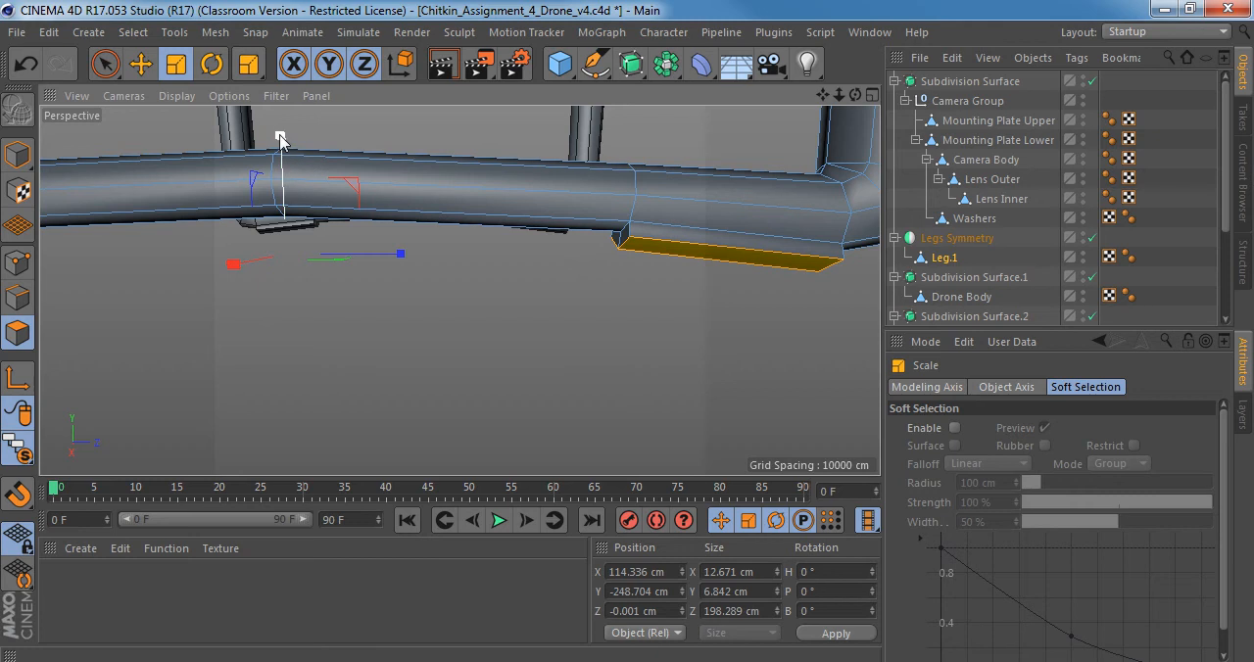
drag(280, 140, 281, 163)
drag(281, 212, 289, 249)
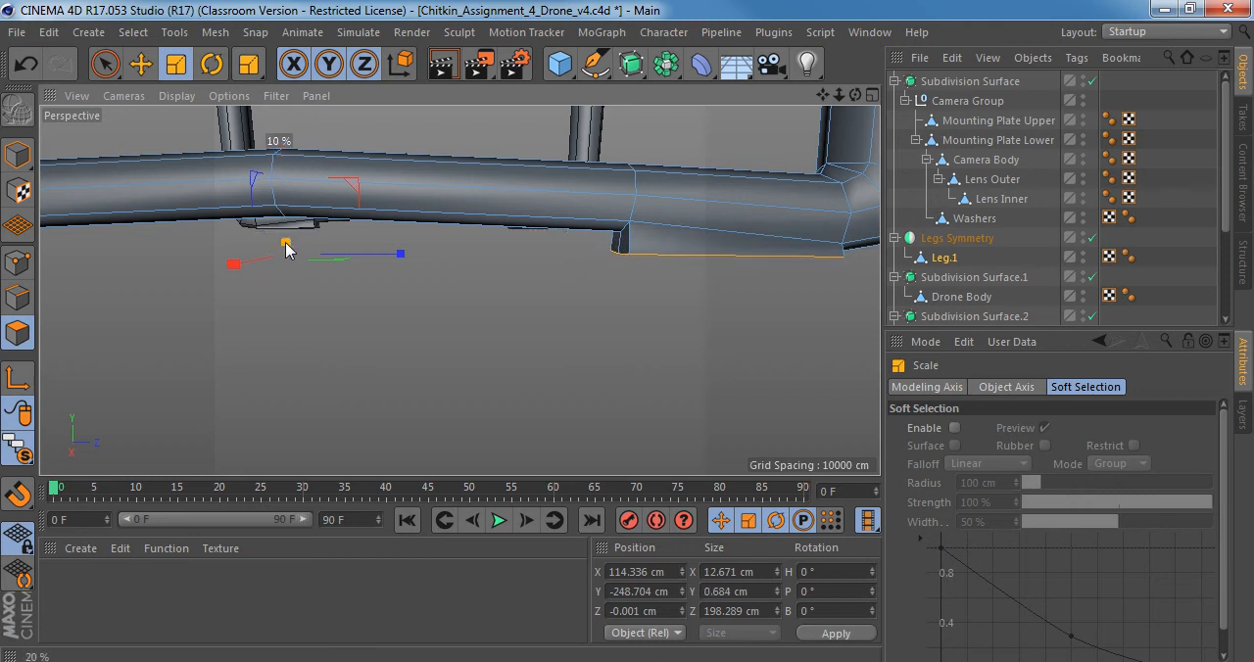
alt+drag(460, 288, 627, 230)
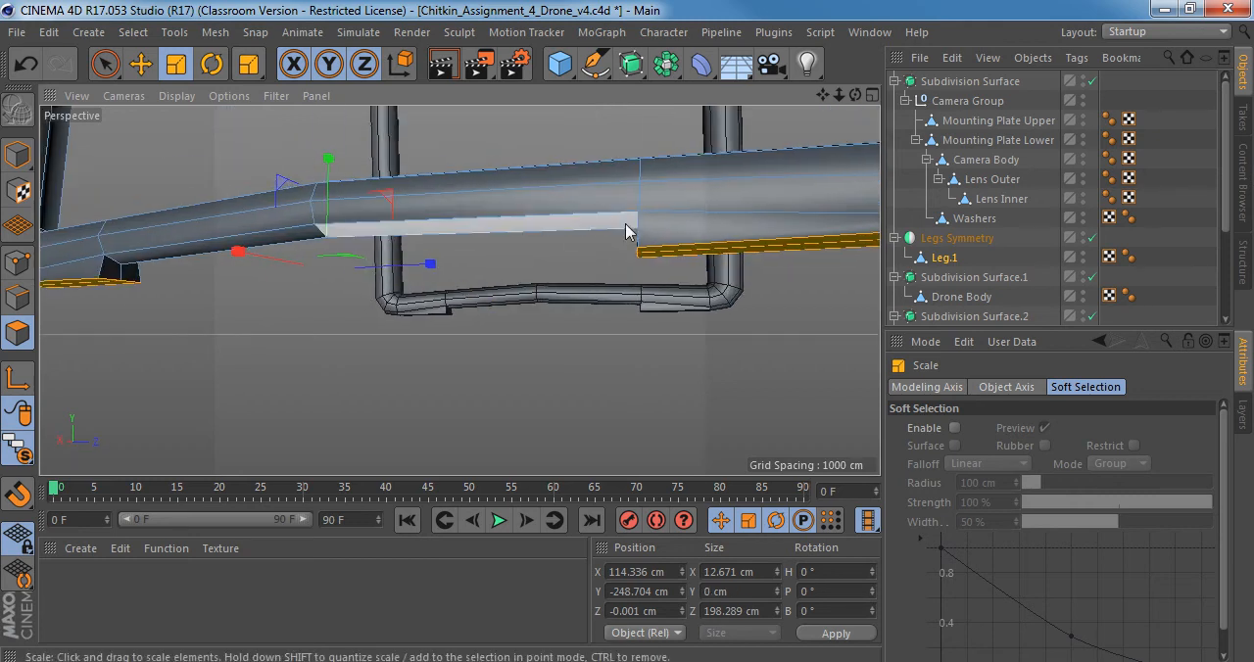
alt+middle_drag(769, 255, 513, 285)
Lower the flattened foot polygons in the right view to Y -252.466 cm, level with the base of the grey feet in the reference.
middle_click(517, 293)
middle_click(434, 347)
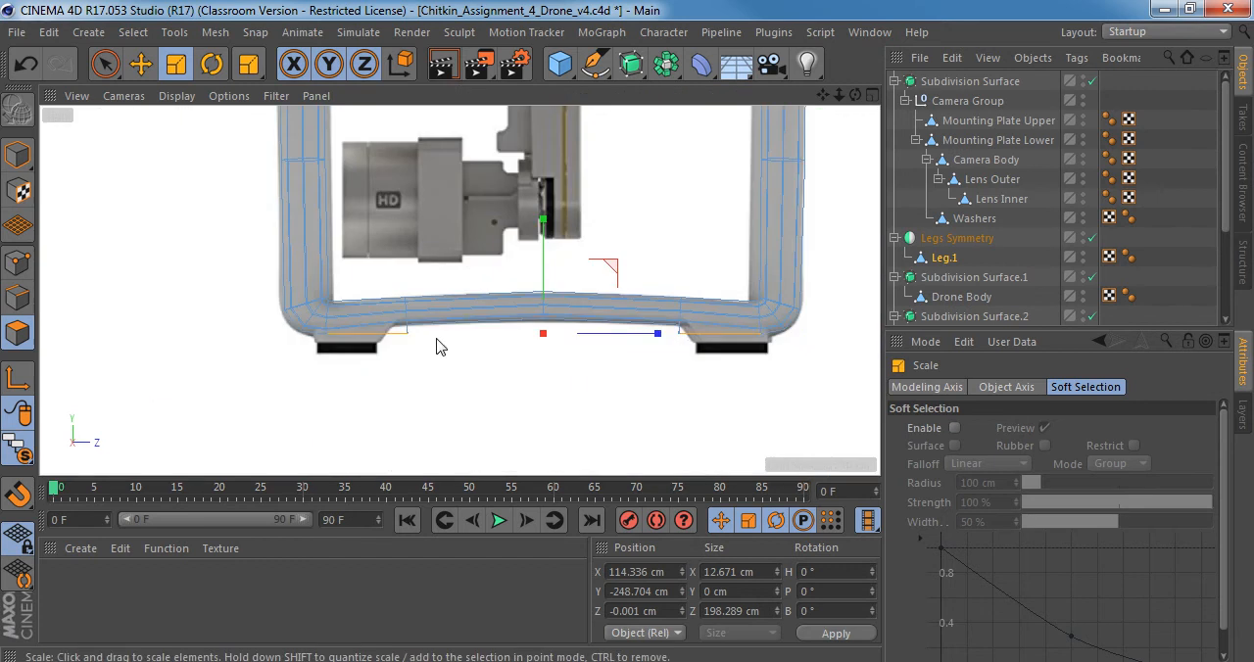
scroll(476, 347, up, 4)
alt+middle_drag(365, 364, 386, 298)
key(e)
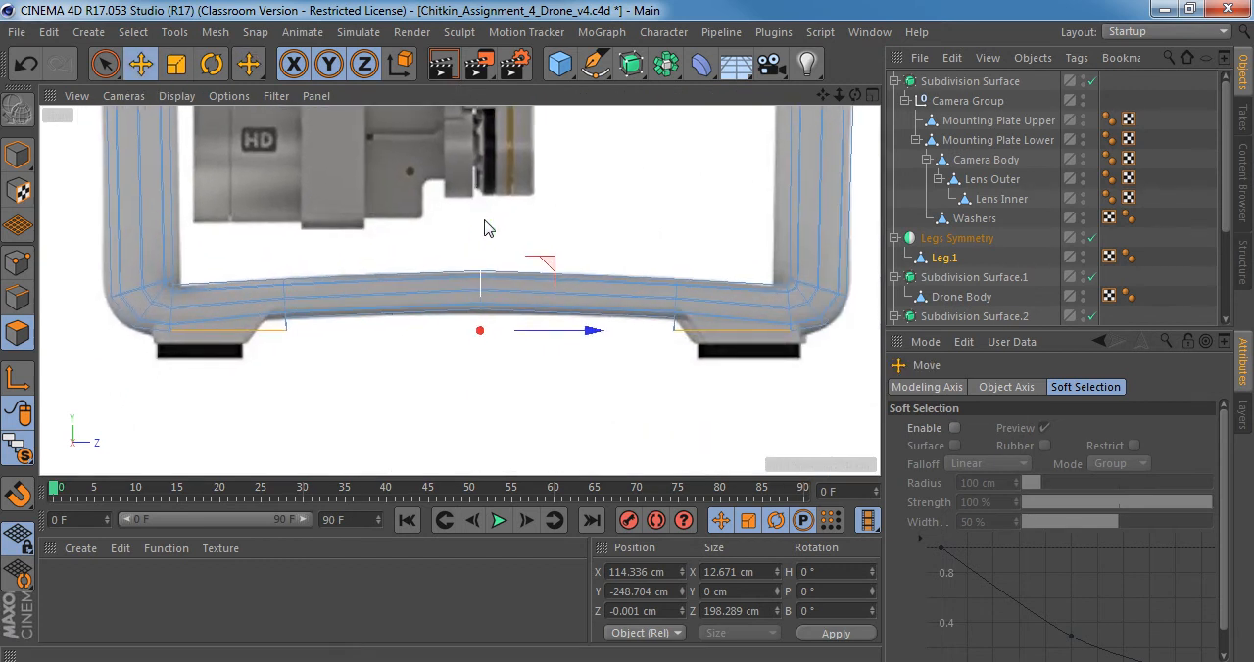
drag(484, 228, 484, 238)
scroll(714, 350, up, 3)
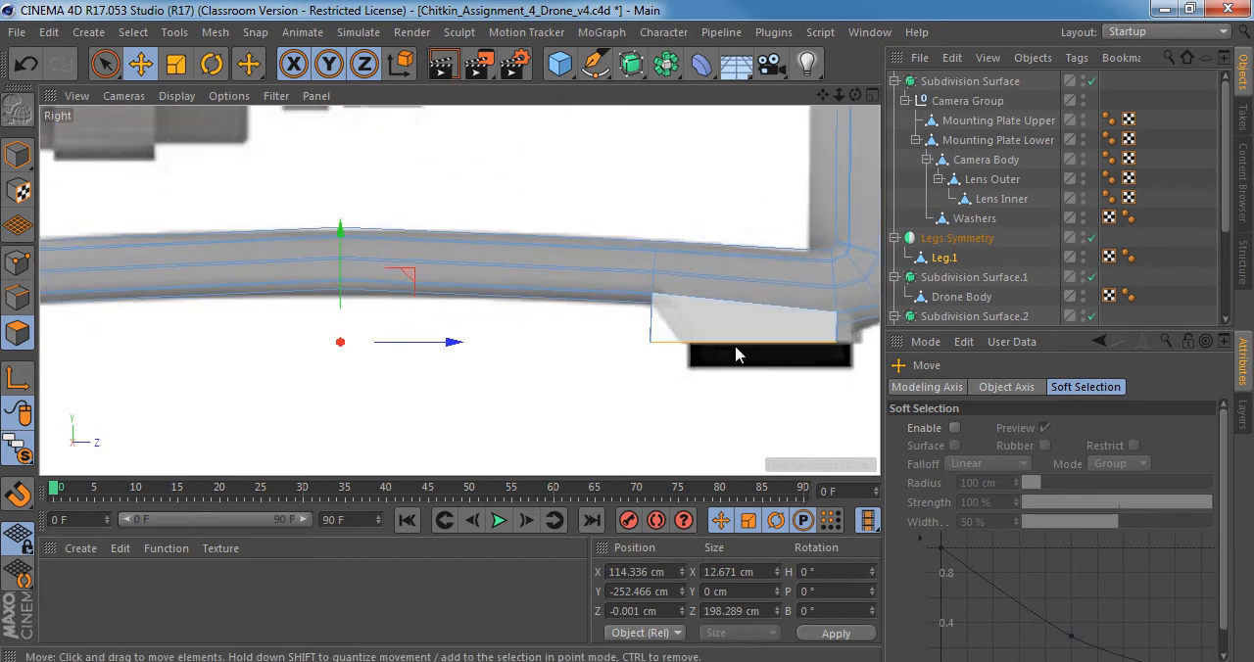
alt+middle_drag(692, 328, 589, 313)
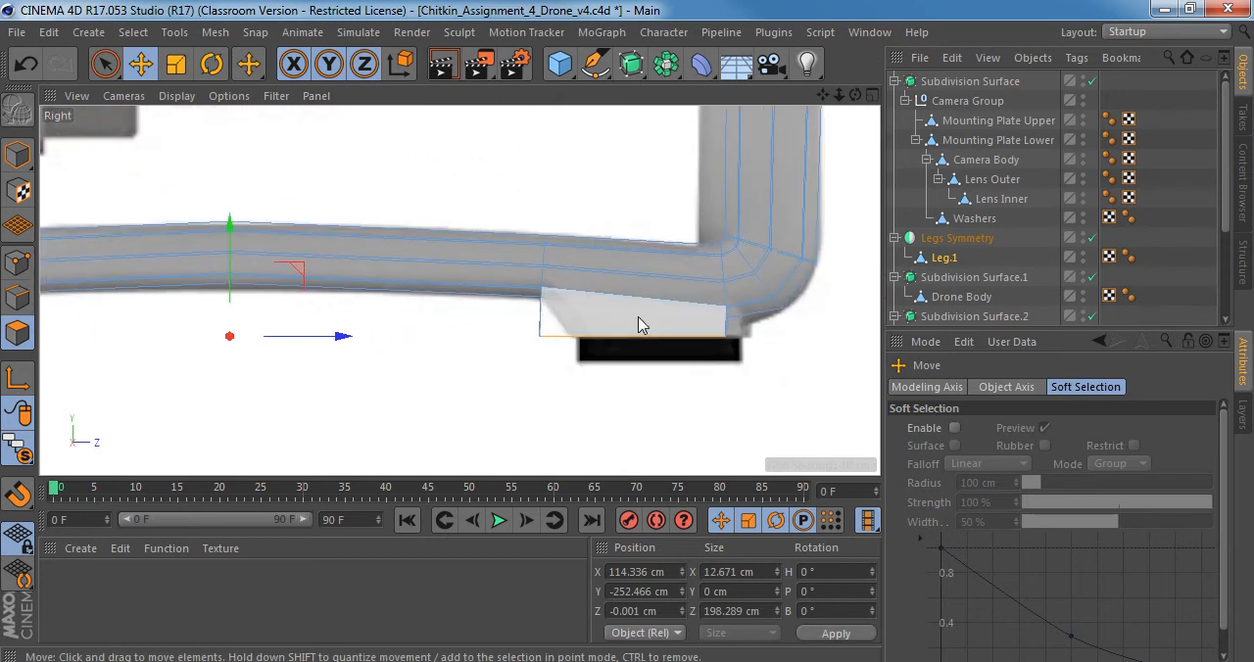
scroll(608, 342, down, 2)
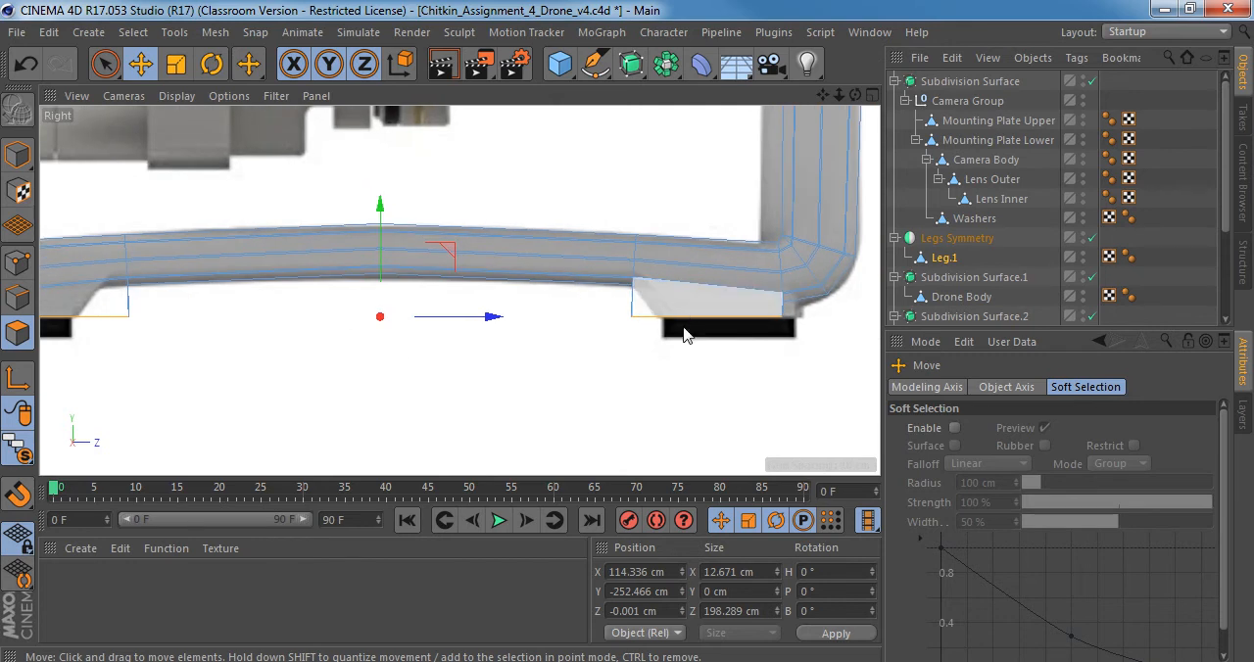
Activate Extrude for the foot undersides in the perspective view, and examine the foot's black pad in Right_view.jpg in Windows Photo Viewer.
middle_click(684, 334)
middle_click(405, 229)
mouse_move(406, 230)
alt+mouse_down()
mouse_move(421, 164)
mouse_move(417, 219)
alt+mouse_up()
scroll(428, 227, down, 5)
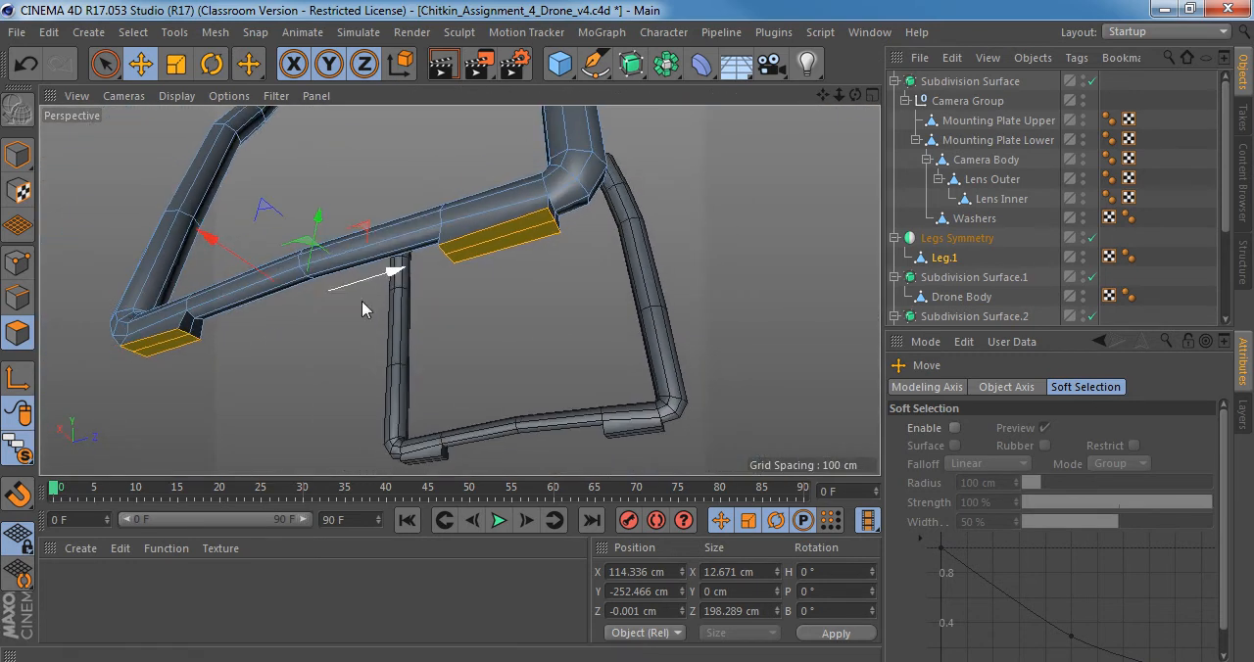
key(d)
alt+right_drag(453, 235, 507, 234)
mouse_move(506, 234)
alt+mouse_down()
mouse_move(436, 241)
mouse_move(509, 240)
alt+mouse_up()
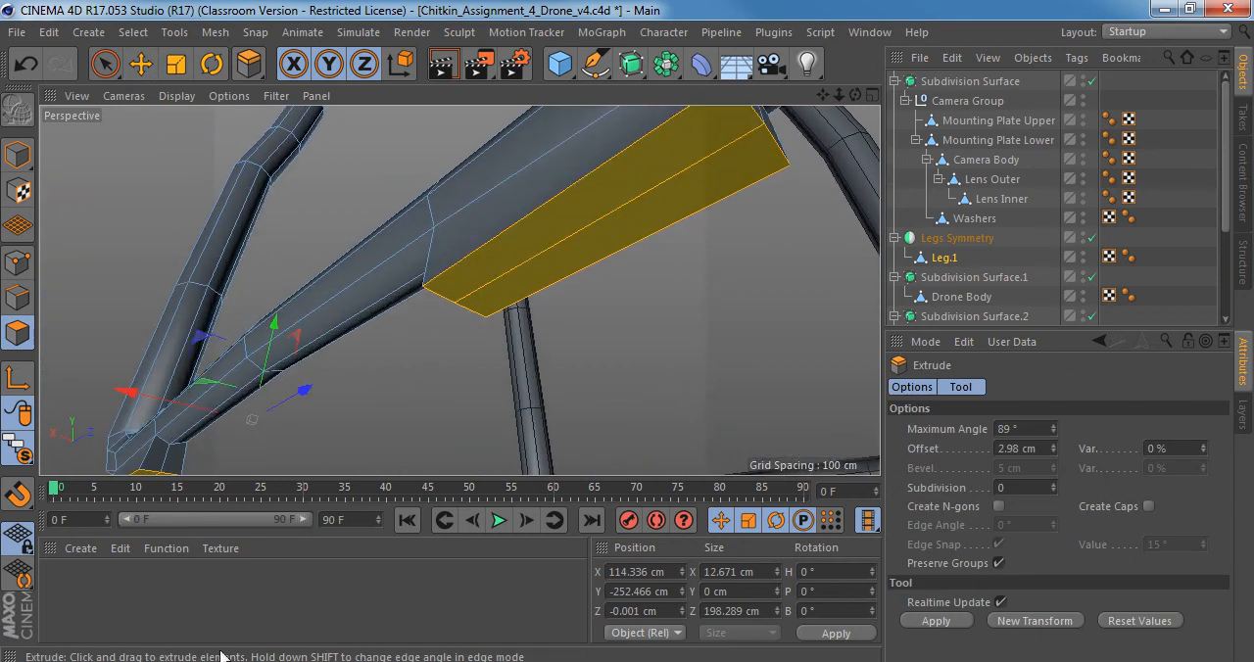
key(alt+Tab)
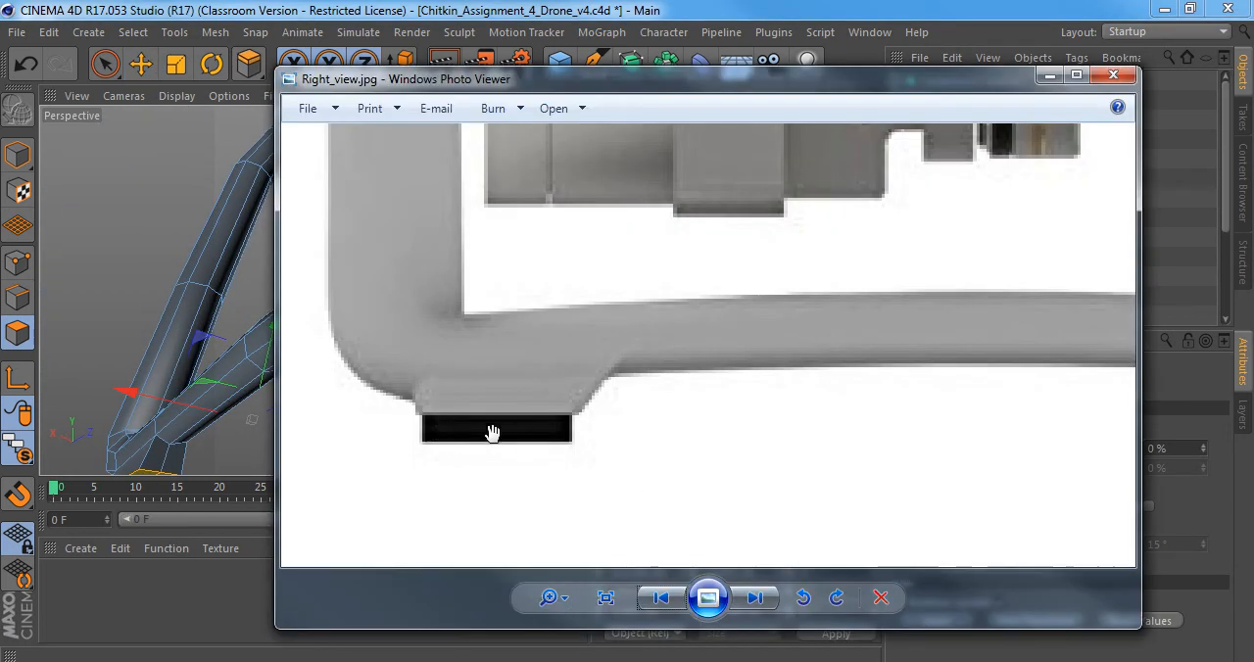
key(alt+Tab)
alt+drag(538, 210, 522, 247)
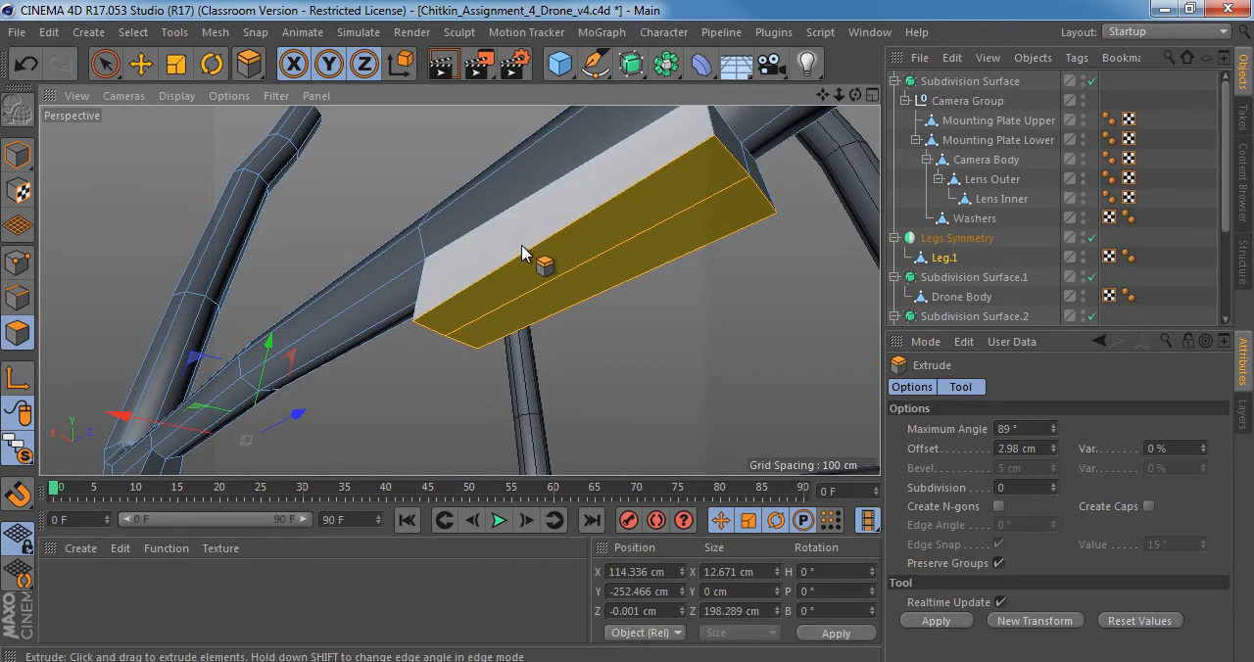
Inset the underside polygons of both feet slightly with Extrude Inner, and extrude them downward by 1.85 cm.
key(i)
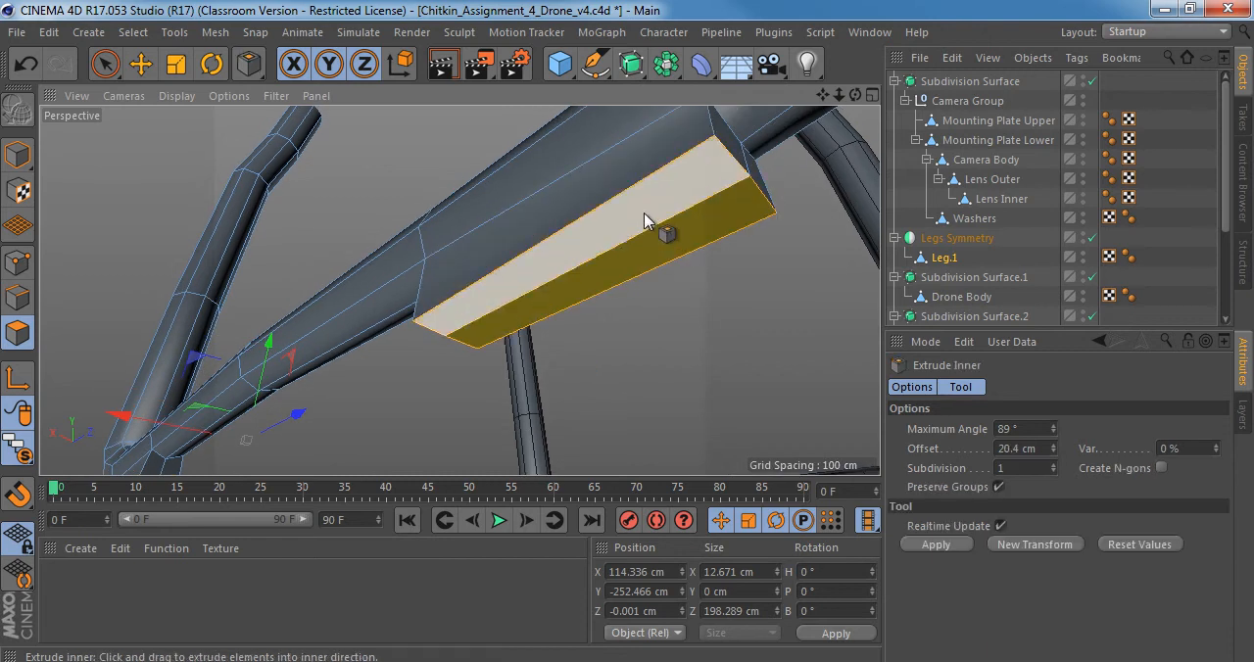
drag(643, 213, 517, 366)
key(d)
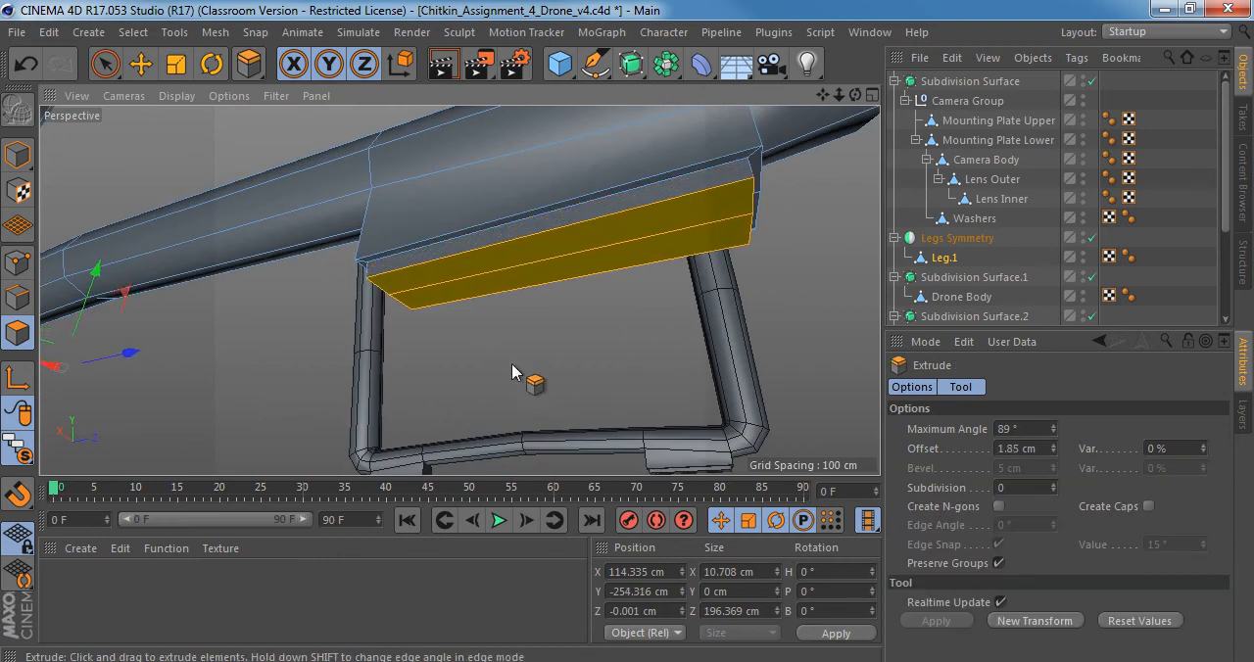
Lower the extruded pad polygons in the right view to Y -257.632 cm, level with the bottom of the black pads in the reference.
middle_click(513, 372)
middle_click(401, 393)
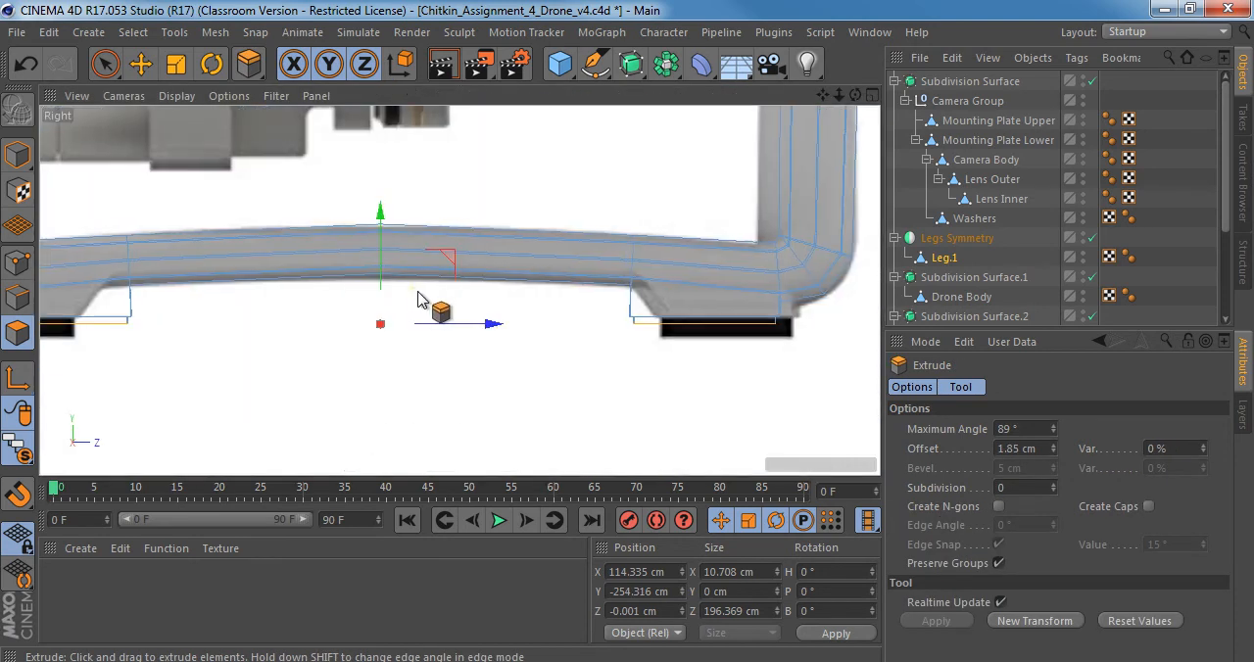
drag(376, 225, 376, 241)
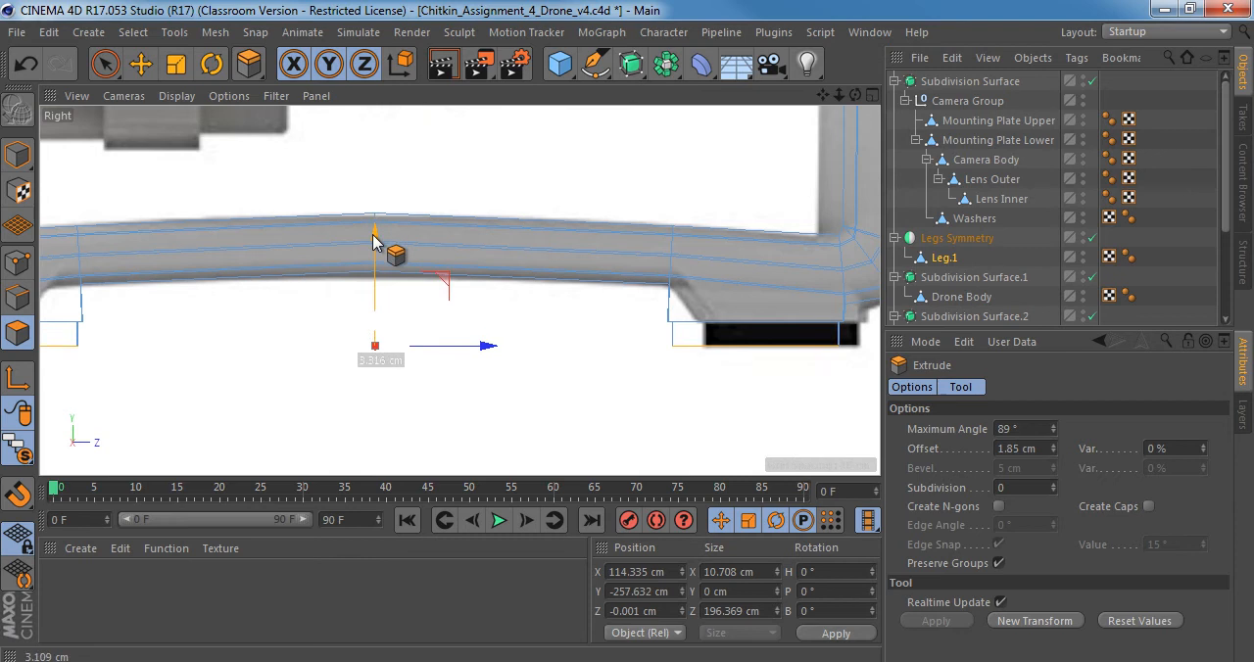
alt+right_drag(644, 295, 609, 302)
Examine the stepped feet in the perspective view, and switch to Model mode to check the shape of both mirrored legs.
middle_click(349, 353)
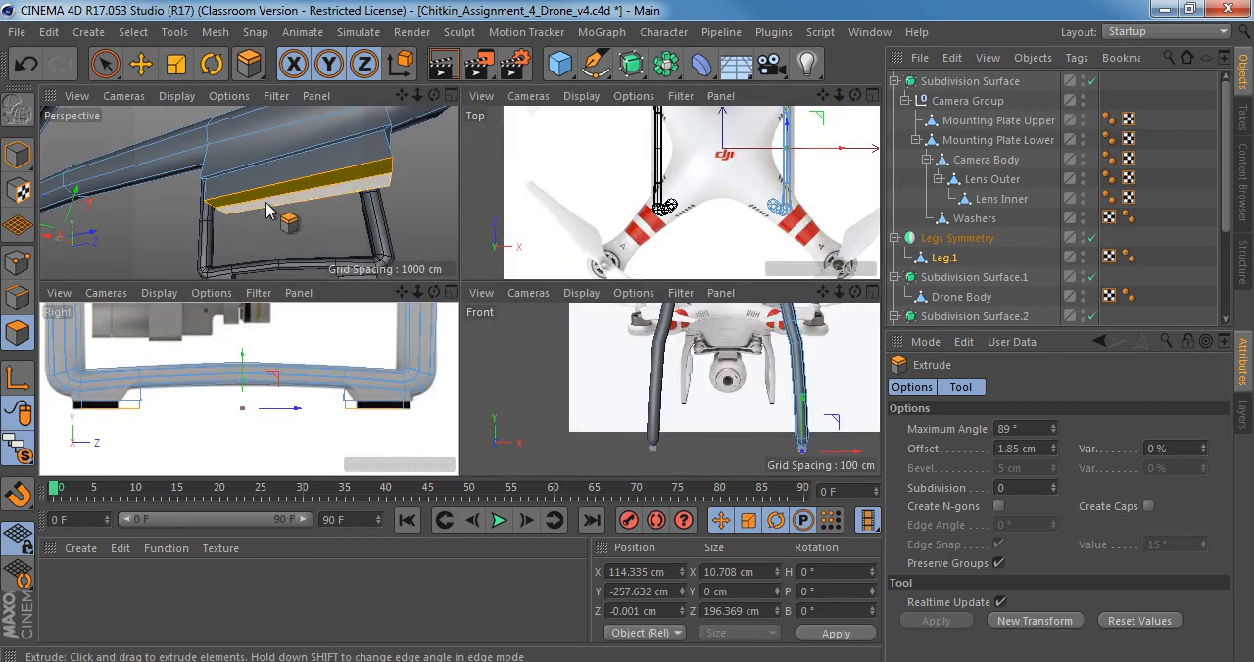
middle_click(281, 209)
alt+drag(518, 243, 493, 261)
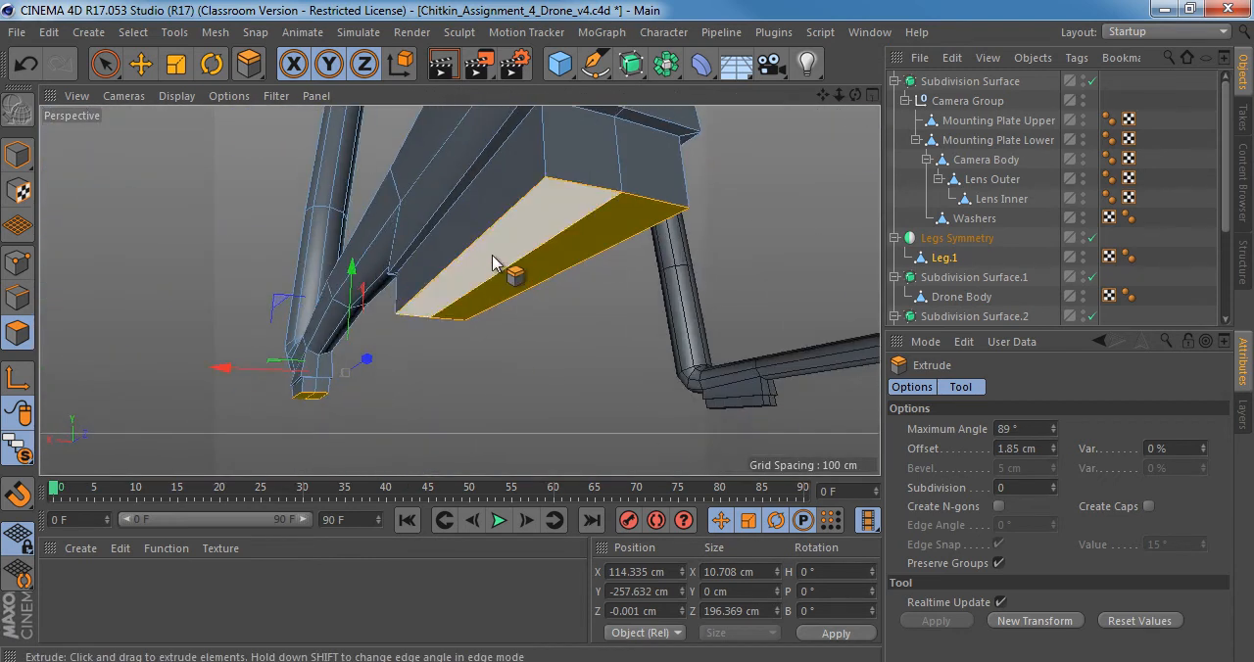
alt+middle_drag(492, 261, 503, 322)
alt+right_drag(503, 323, 477, 317)
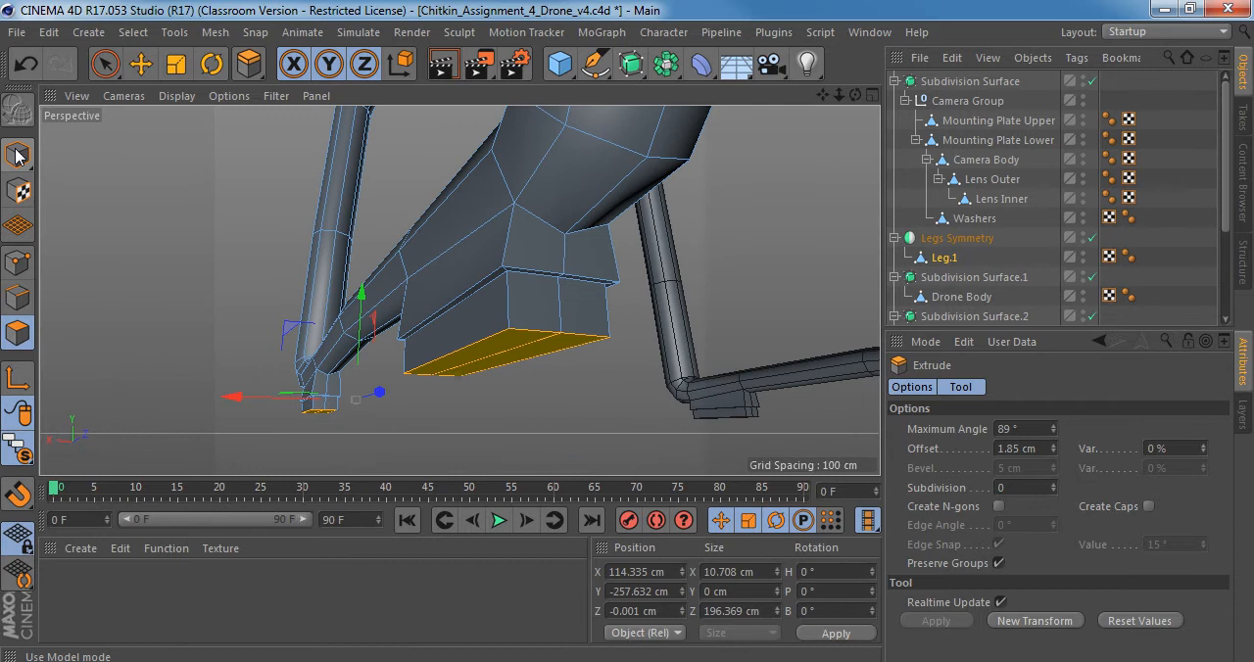
alt+drag(467, 356, 552, 347)
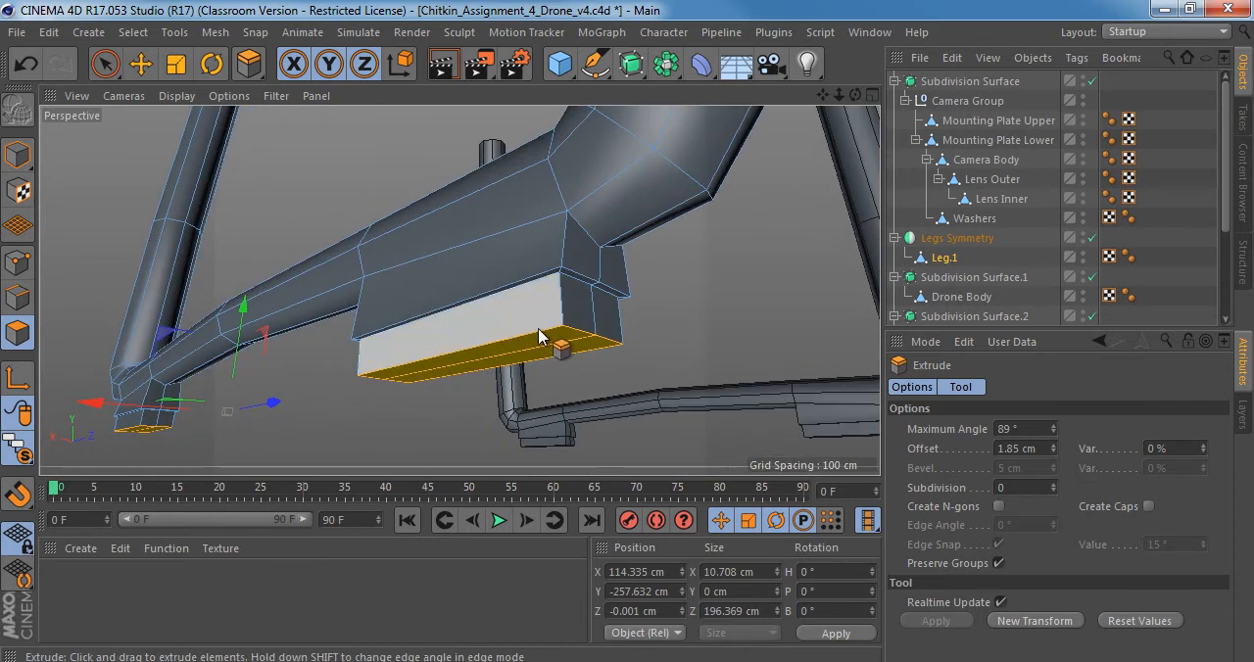
click(18, 155)
alt+right_drag(569, 339, 463, 337)
alt+drag(459, 291, 527, 274)
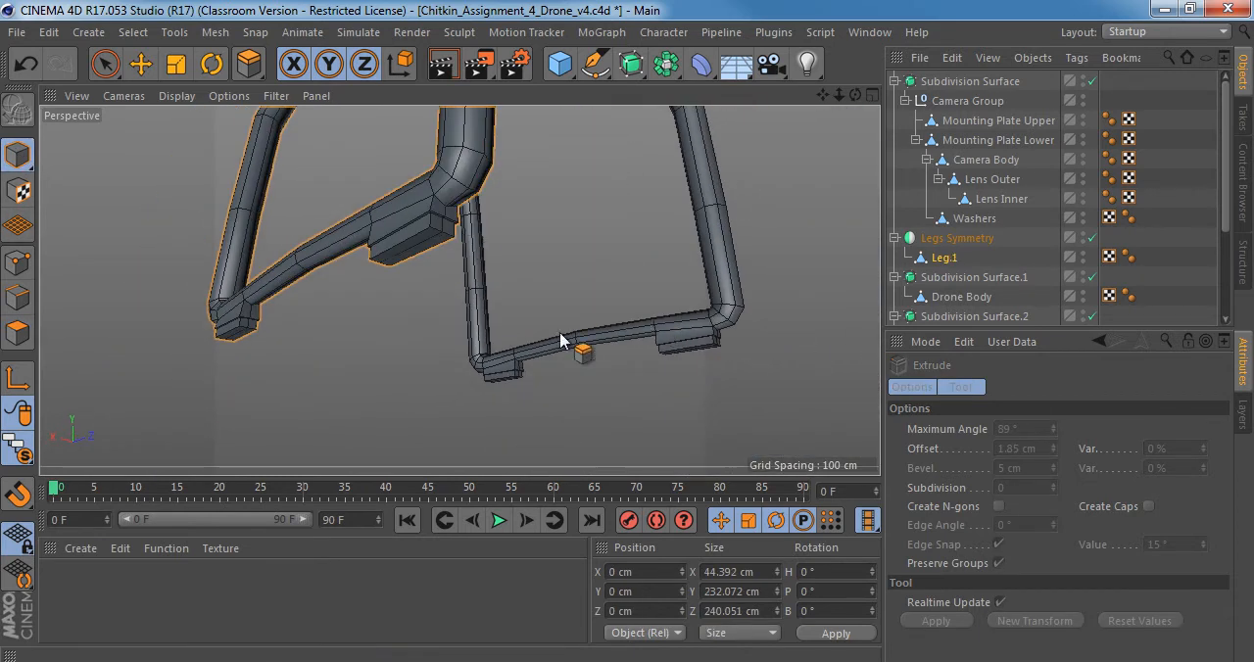
alt+drag(561, 340, 342, 285)
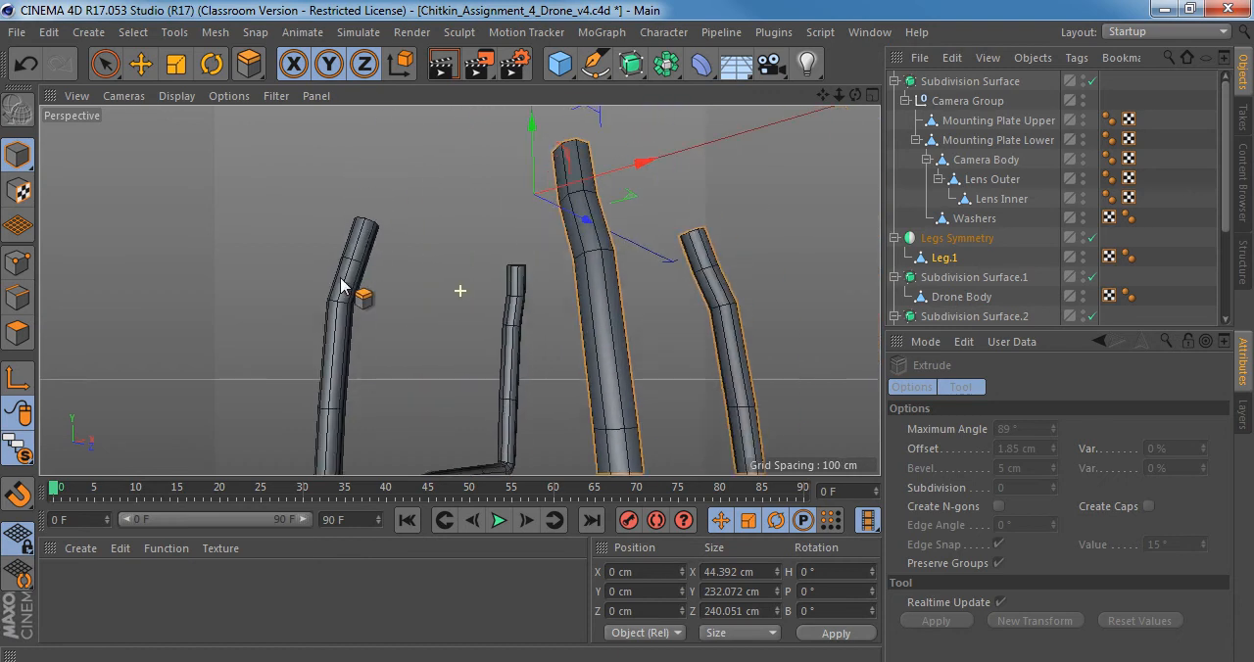
alt+right_drag(386, 278, 344, 277)
alt+middle_drag(367, 296, 400, 217)
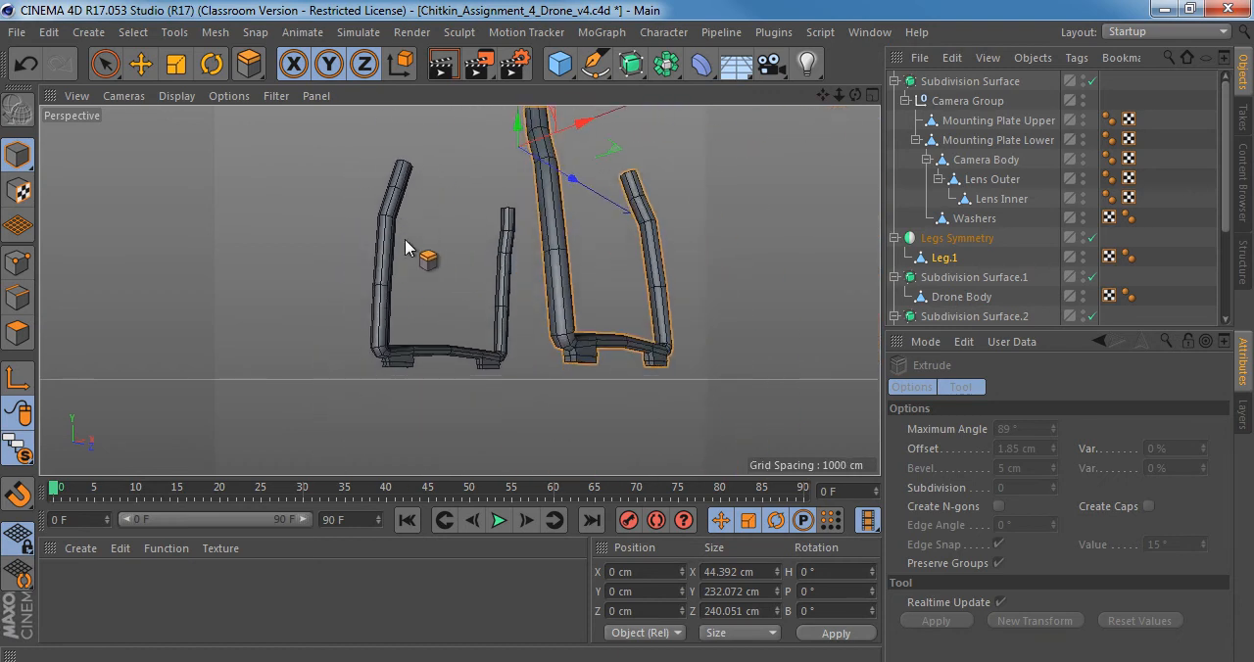
alt+drag(445, 294, 426, 331)
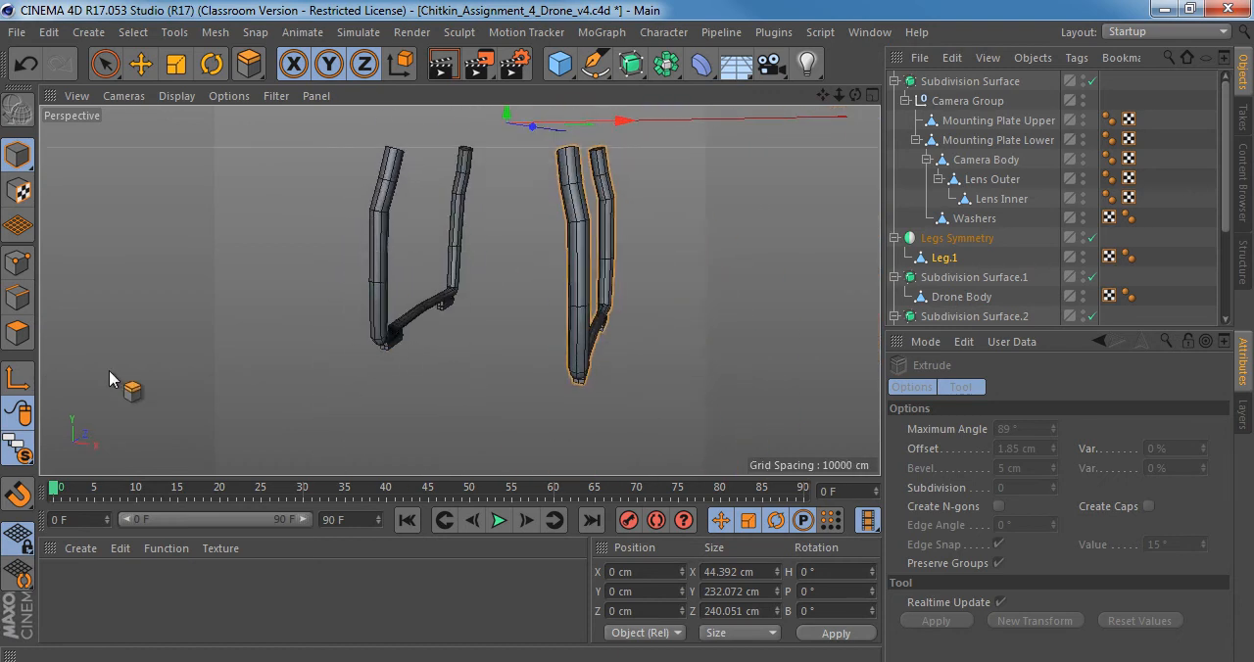
Turn off viewport solo and examine where the top ends of the legs meet the underside of the drone body.
drag(18, 450, 108, 463)
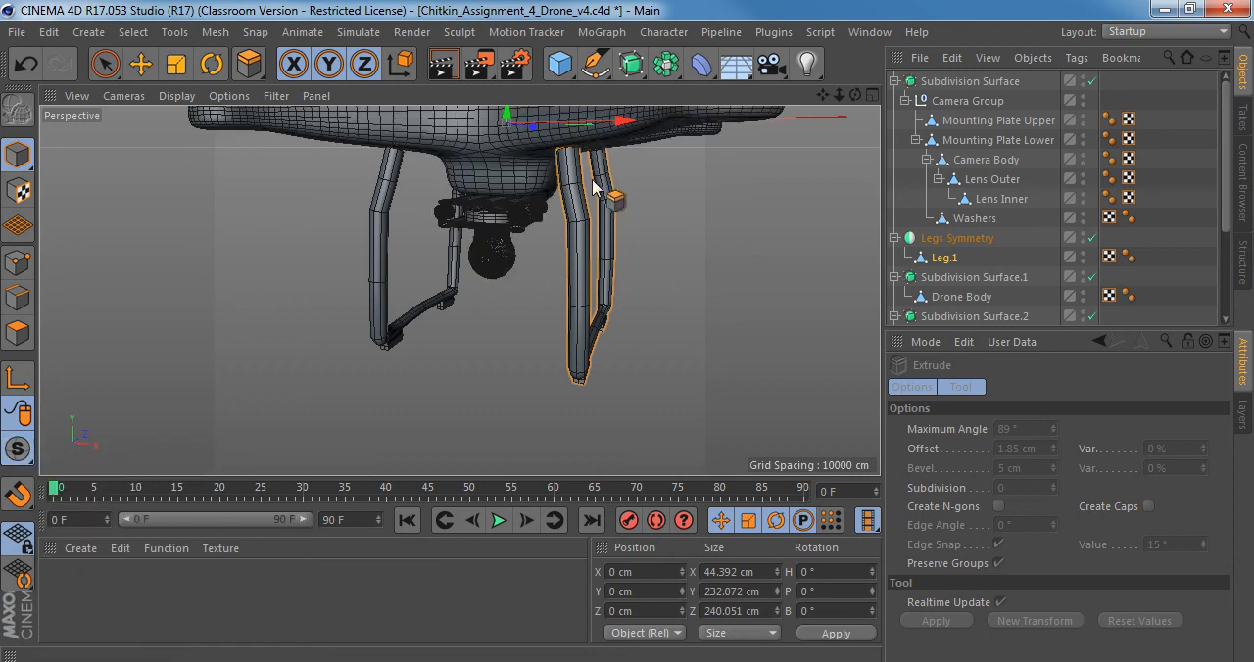
alt+drag(592, 181, 477, 233)
alt+right_drag(477, 232, 541, 225)
mouse_move(514, 223)
alt+mouse_down()
mouse_move(633, 160)
mouse_move(699, 191)
mouse_move(658, 223)
mouse_move(689, 218)
mouse_move(487, 203)
alt+mouse_up()
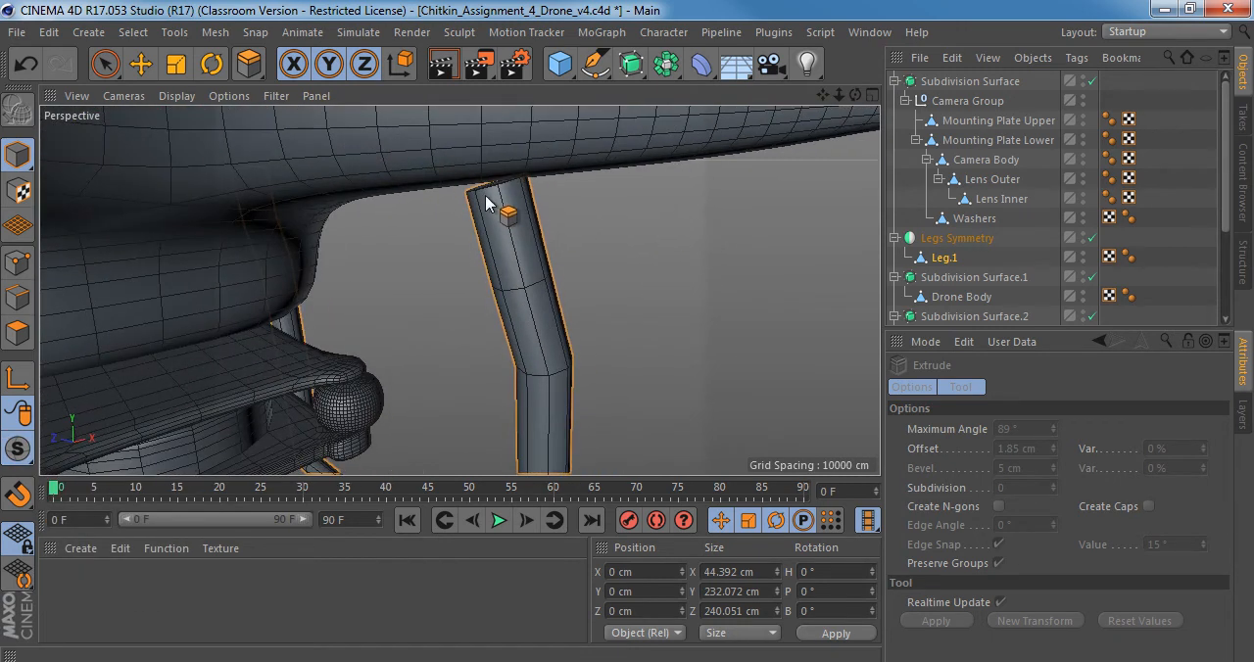
alt+right_drag(484, 185, 582, 184)
alt+drag(501, 186, 449, 217)
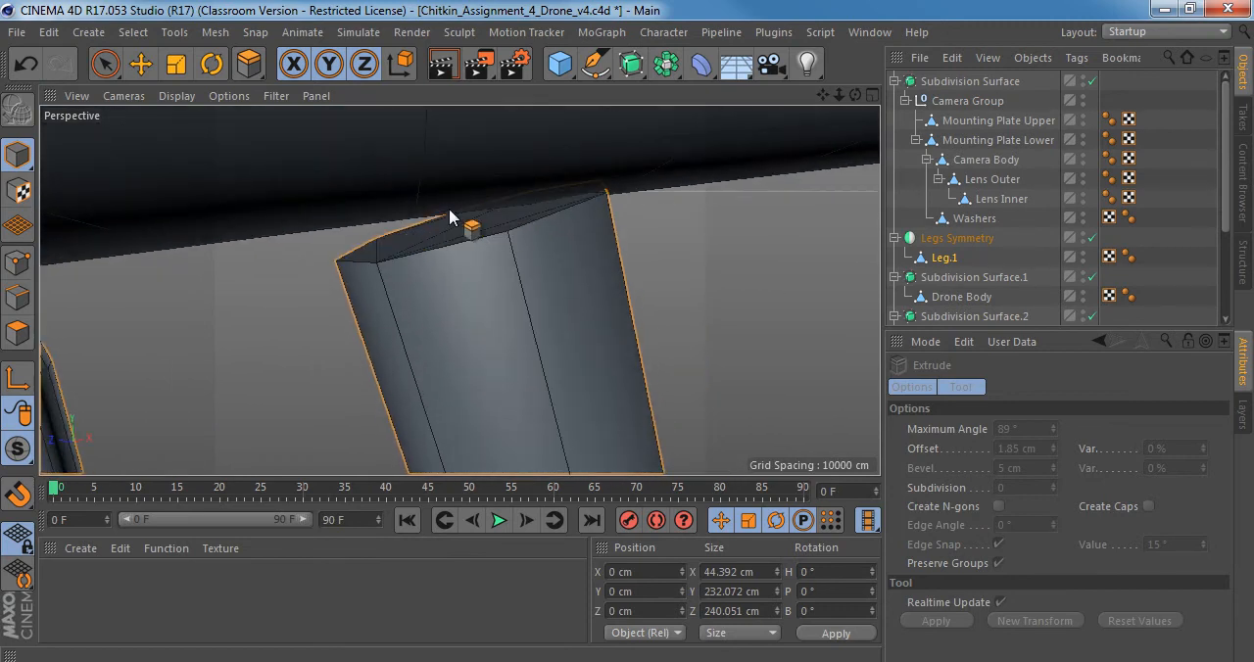
alt+right_drag(509, 267, 445, 272)
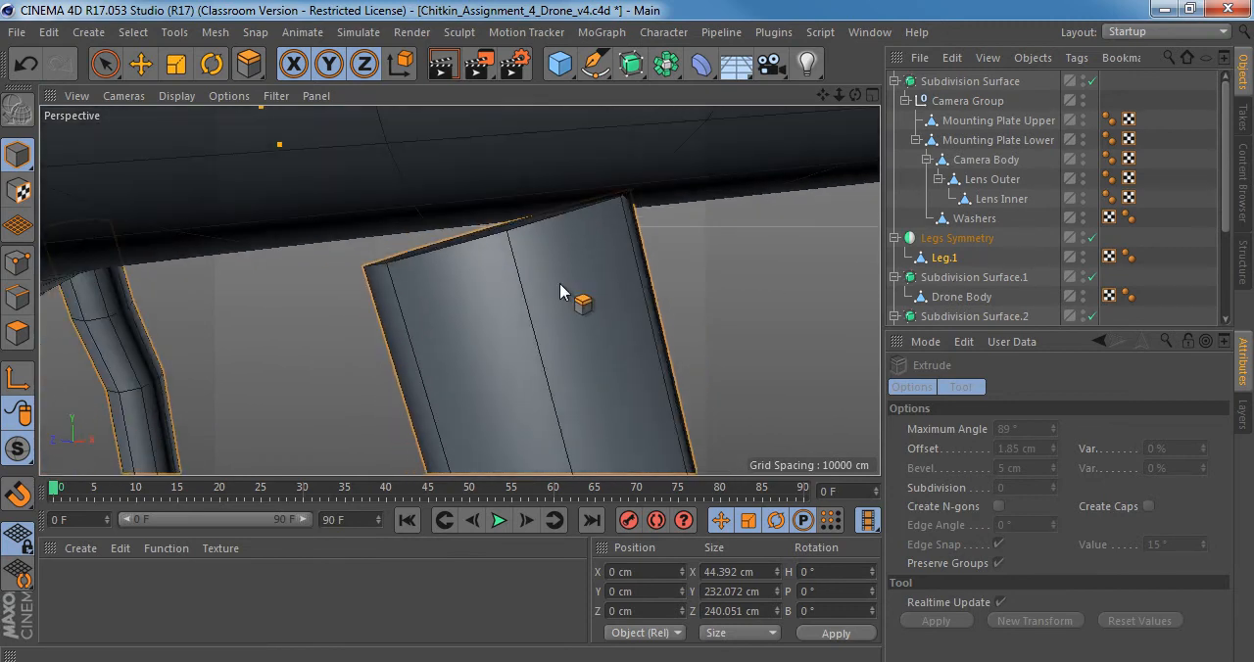
alt+right_drag(560, 284, 490, 291)
alt+drag(507, 292, 493, 248)
scroll(532, 272, up, 2)
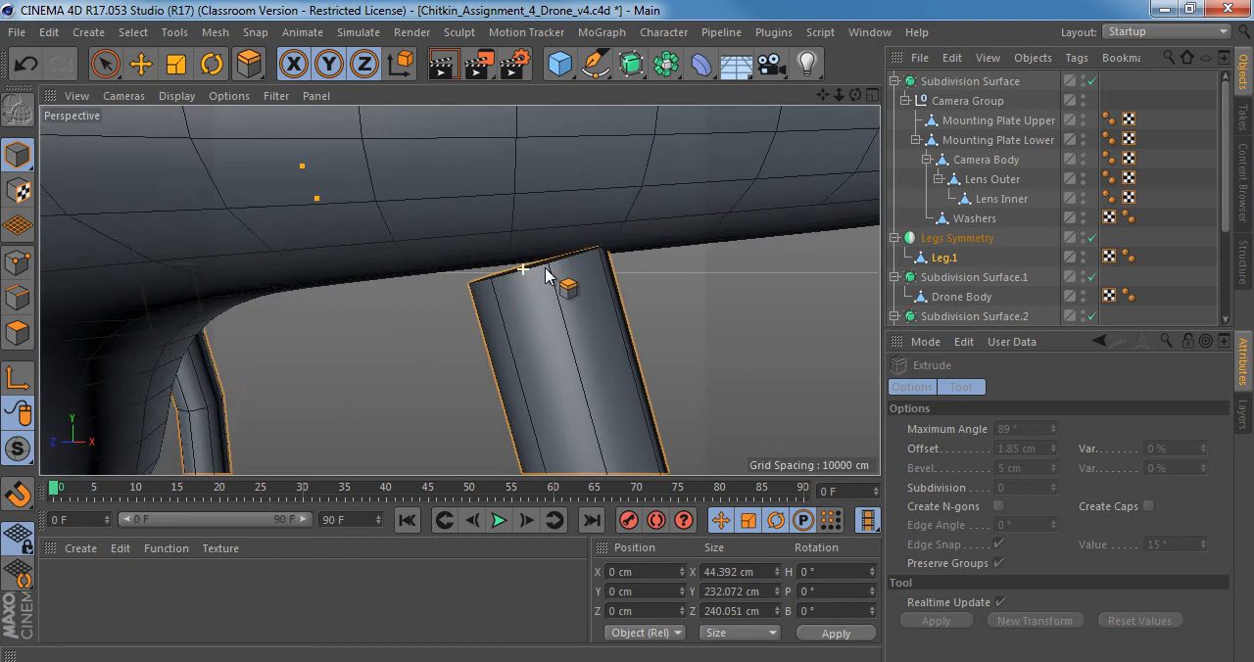
Isolate Leg.1 and select the cap polygons on both of its top ends in Polygon mode with Live Selection.
click(929, 260)
click(17, 334)
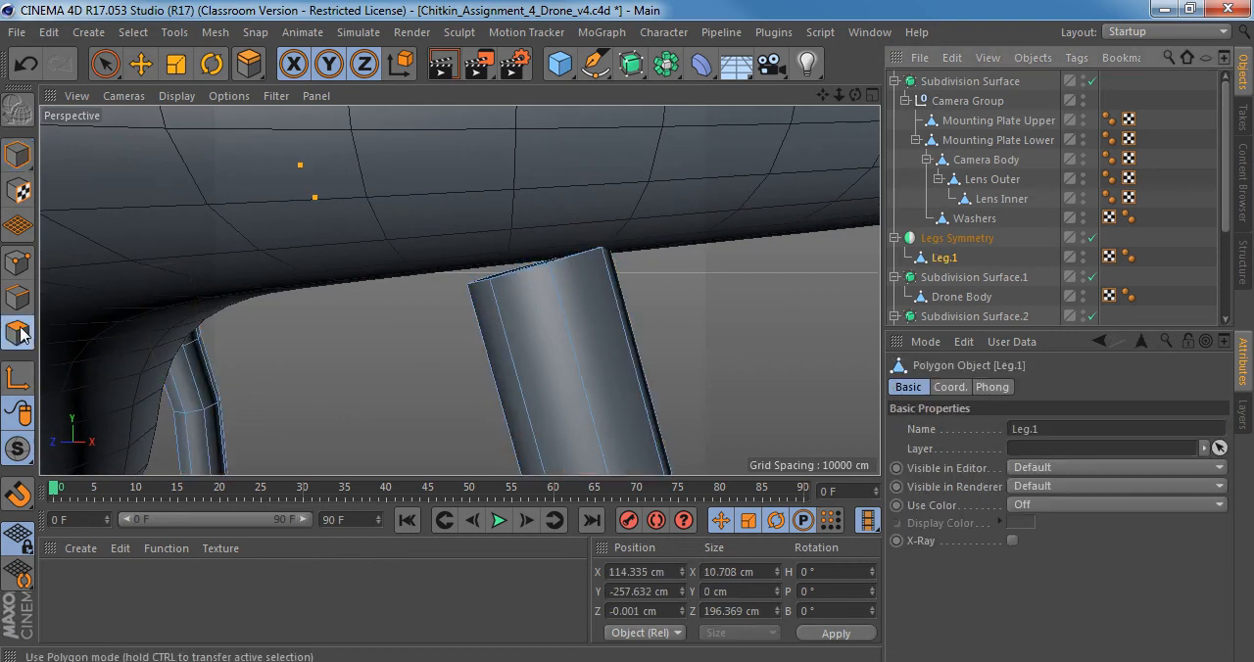
alt+drag(481, 324, 540, 330)
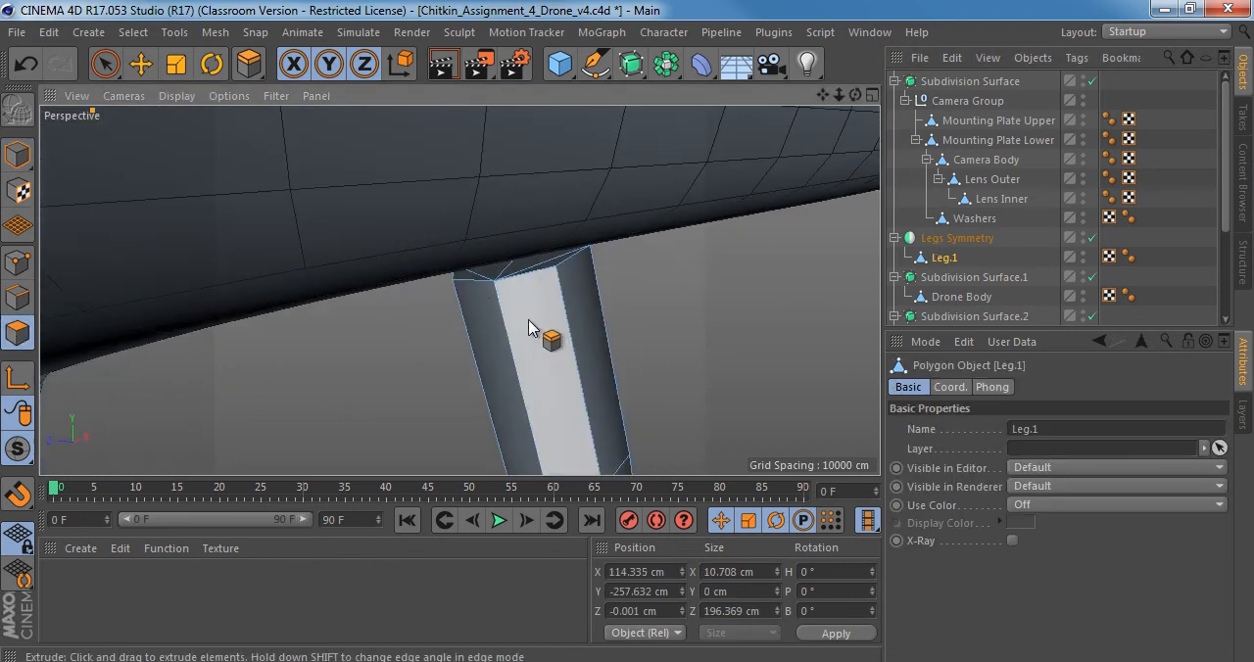
drag(17, 448, 108, 516)
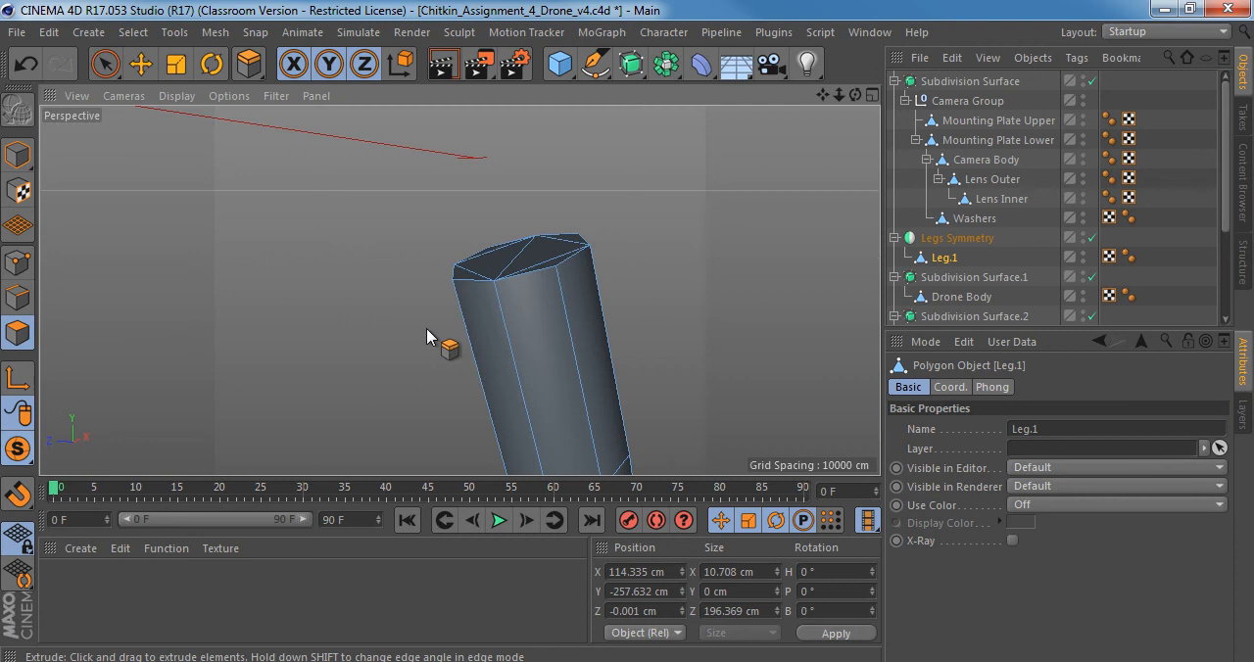
alt+drag(427, 328, 487, 365)
key(space)
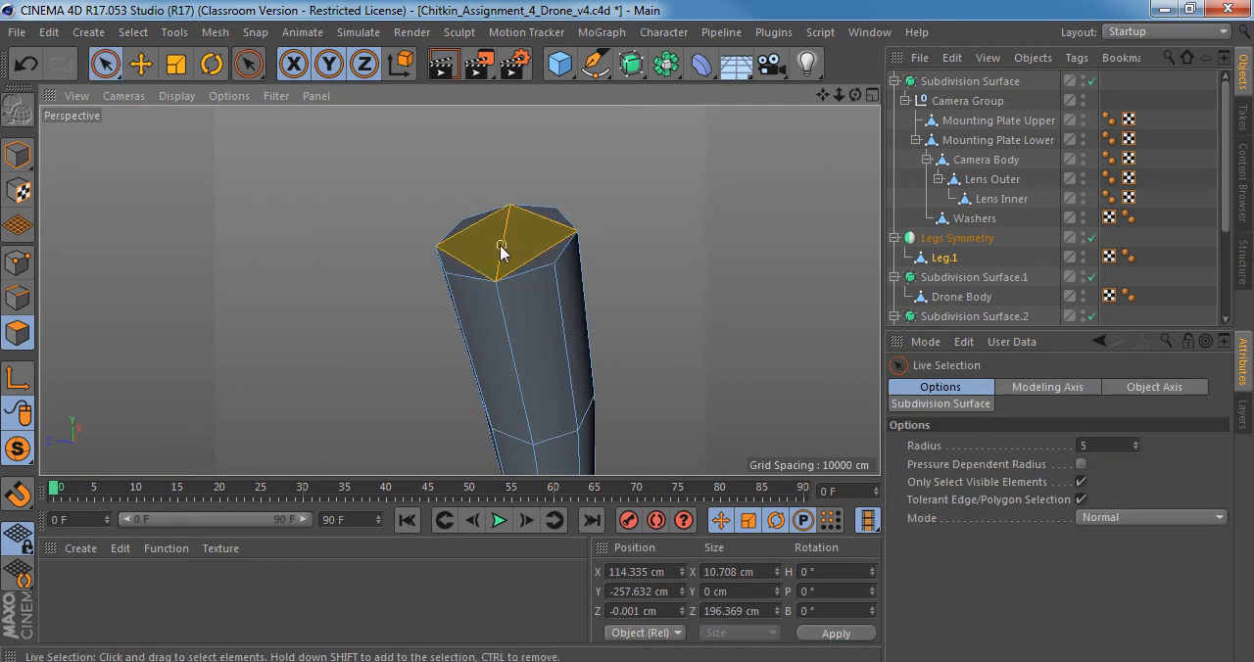
mouse_move(467, 232)
mouse_down()
mouse_move(531, 215)
mouse_move(551, 256)
mouse_up()
alt+middle_drag(252, 301, 459, 291)
alt+drag(179, 281, 186, 295)
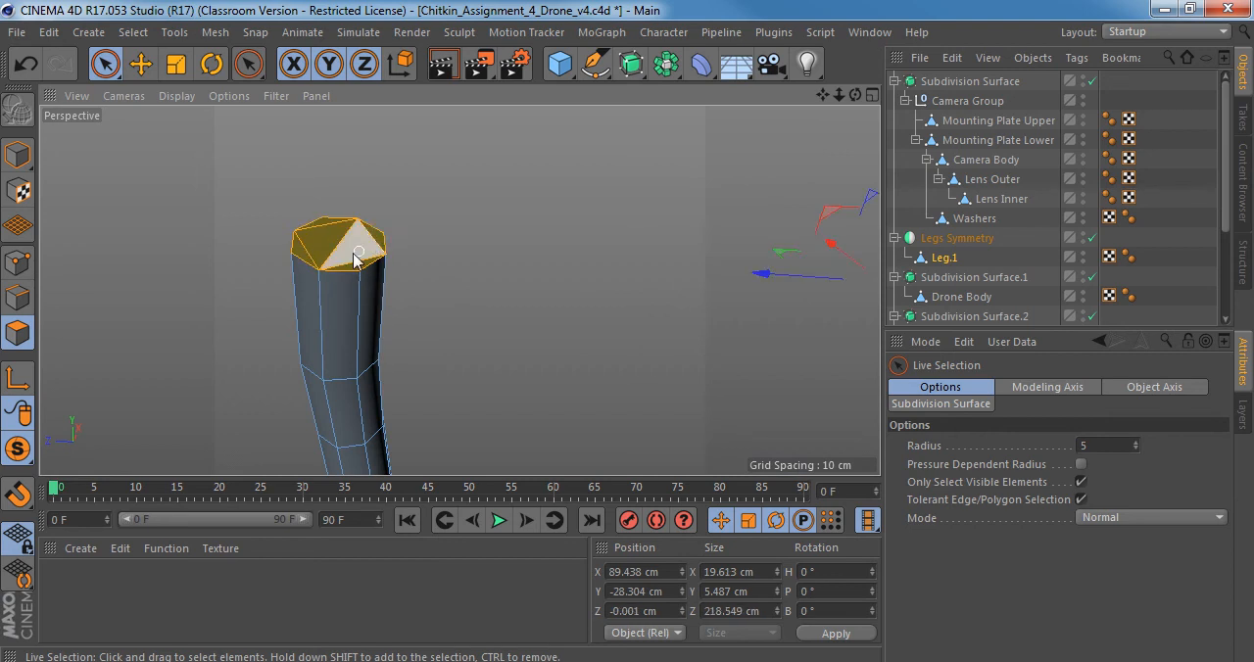
Orient the Move axis to Normal and push the selected leg-top caps up into the drone body's underside, to about Y -22.832 cm.
alt+drag(353, 257, 527, 253)
middle_click(440, 334)
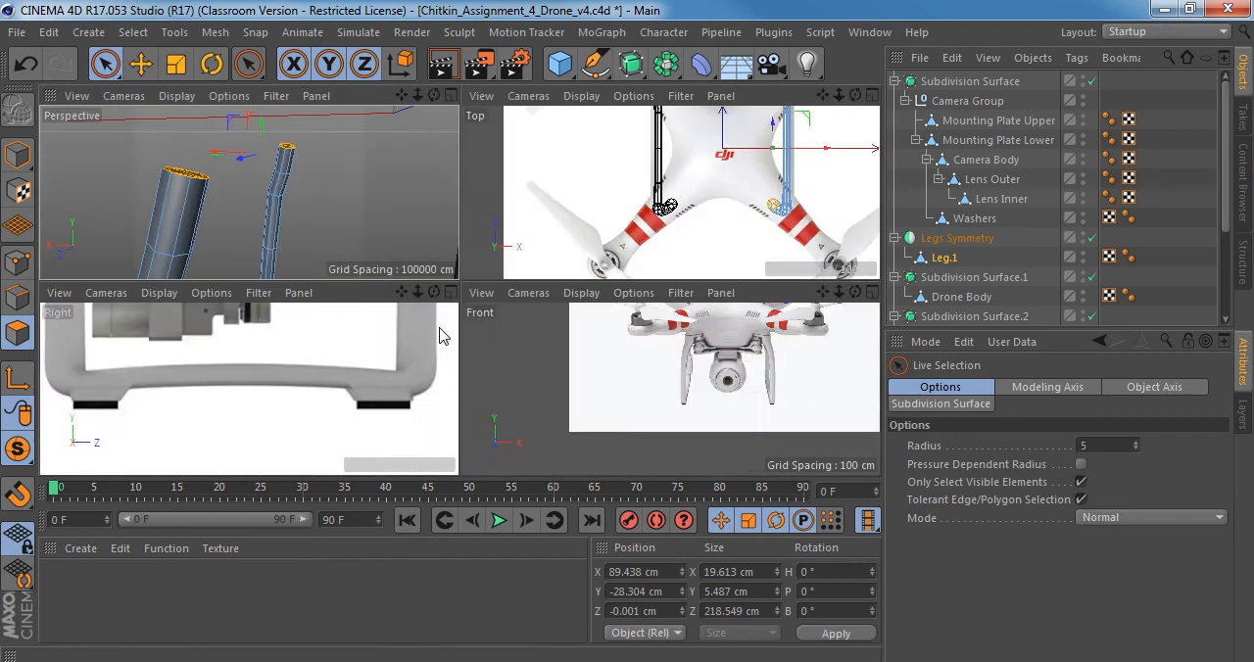
middle_click(317, 232)
drag(17, 449, 140, 477)
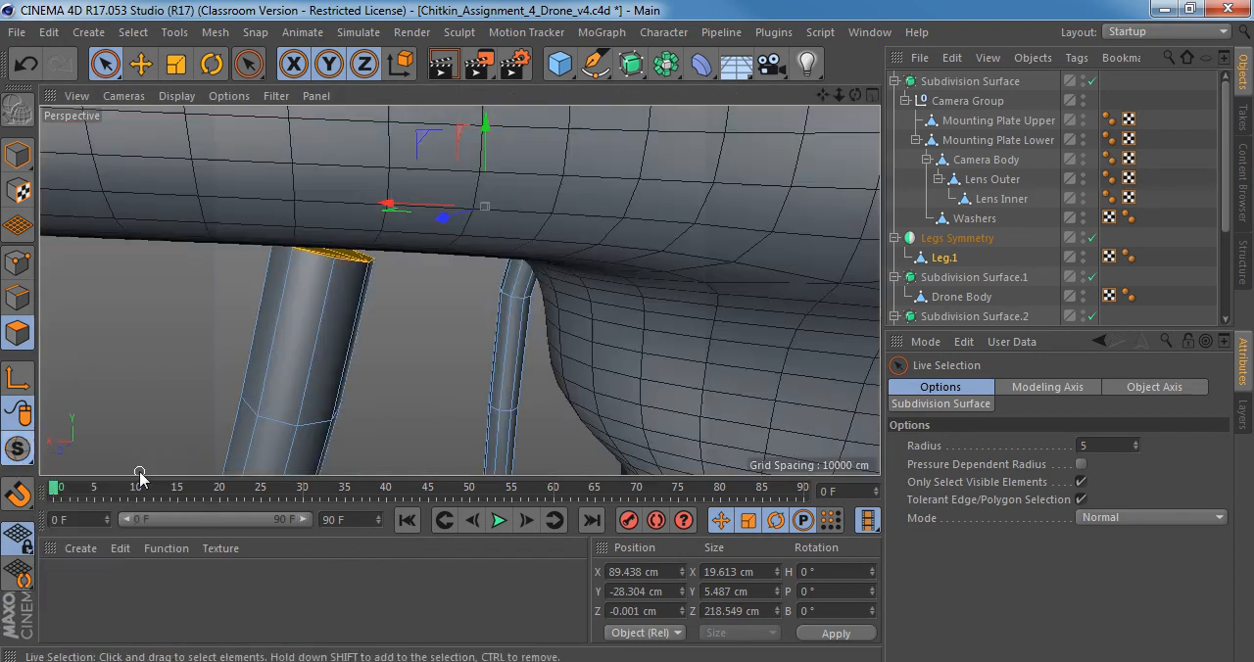
alt+drag(335, 280, 357, 265)
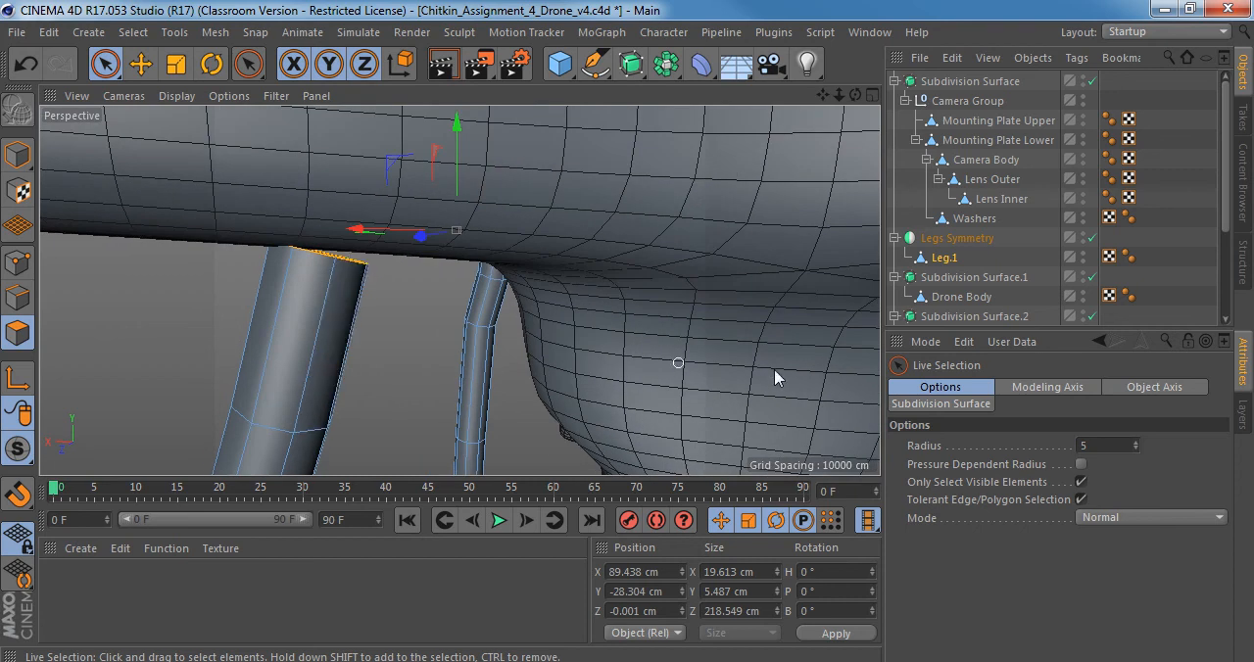
key(e)
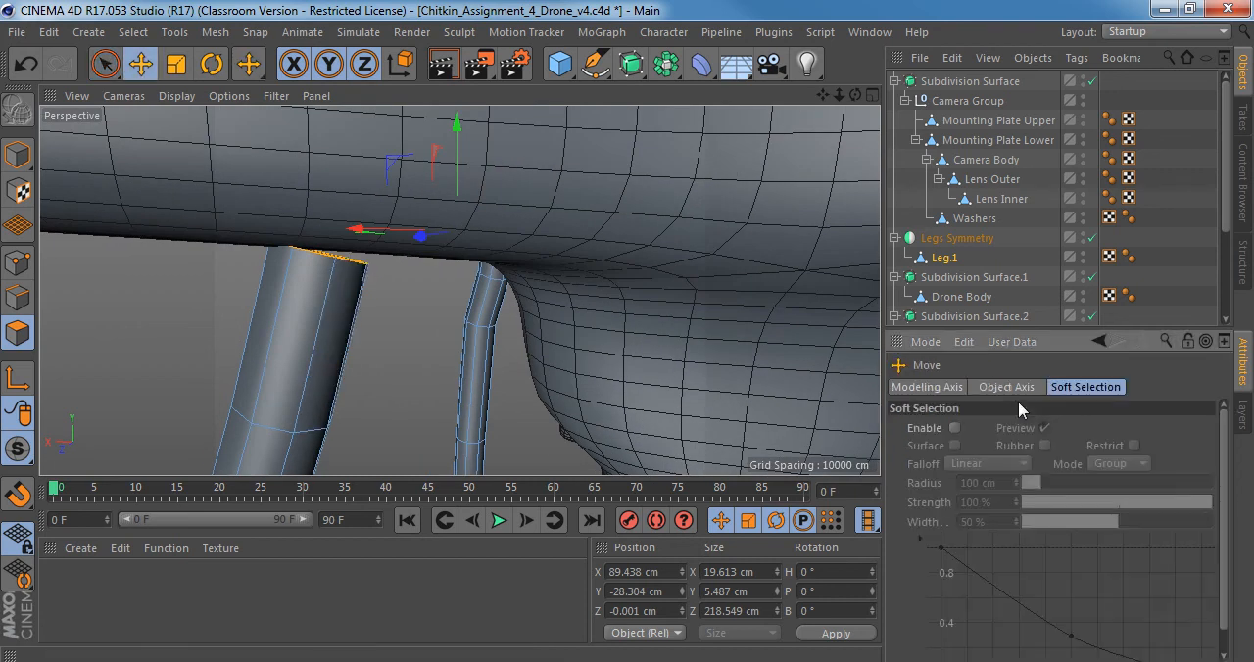
click(914, 390)
click(1193, 427)
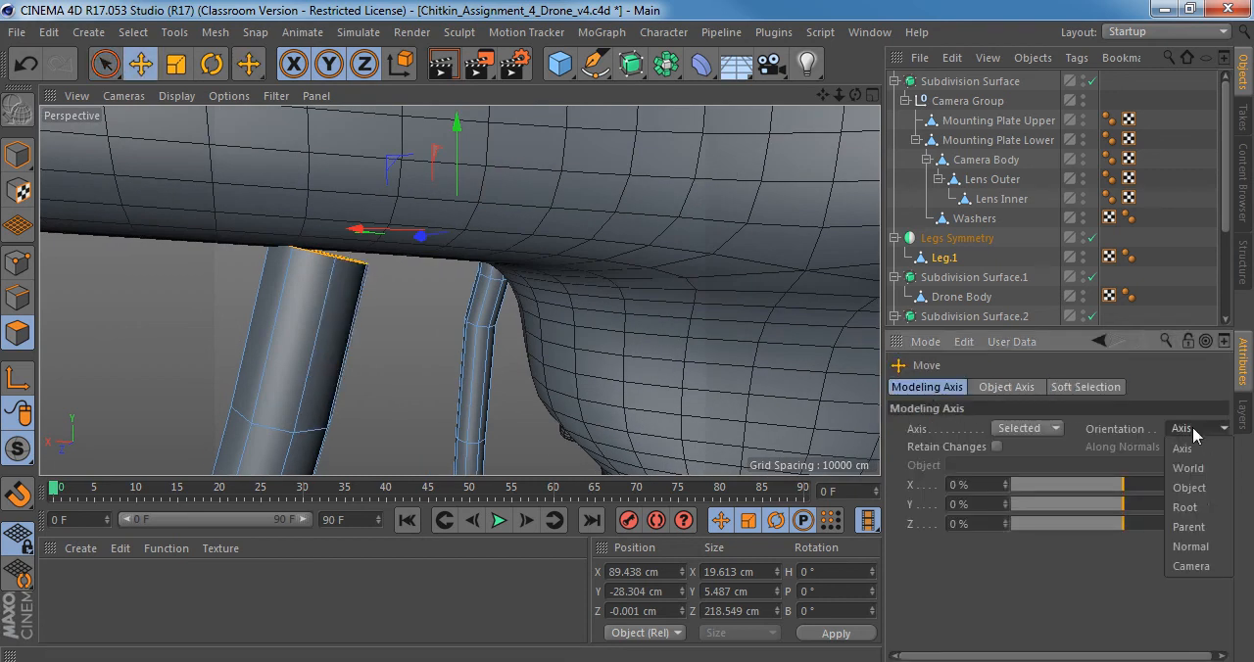
click(1190, 546)
alt+drag(335, 276, 669, 321)
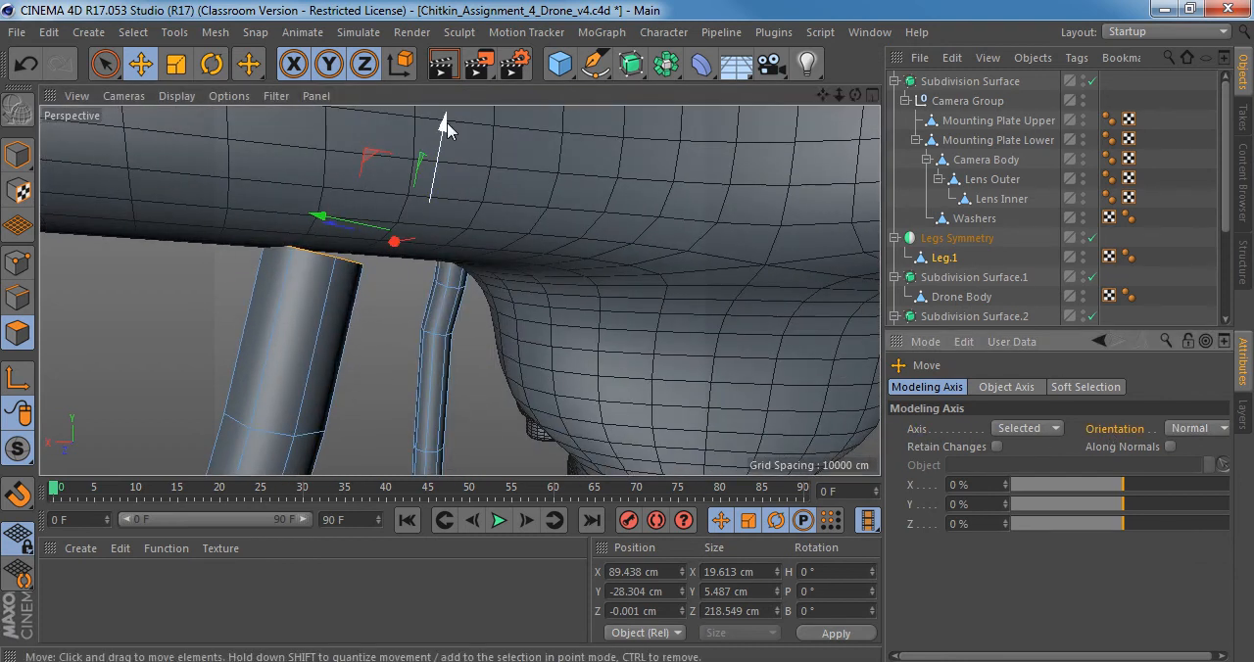
drag(446, 123, 448, 127)
alt+drag(389, 189, 443, 330)
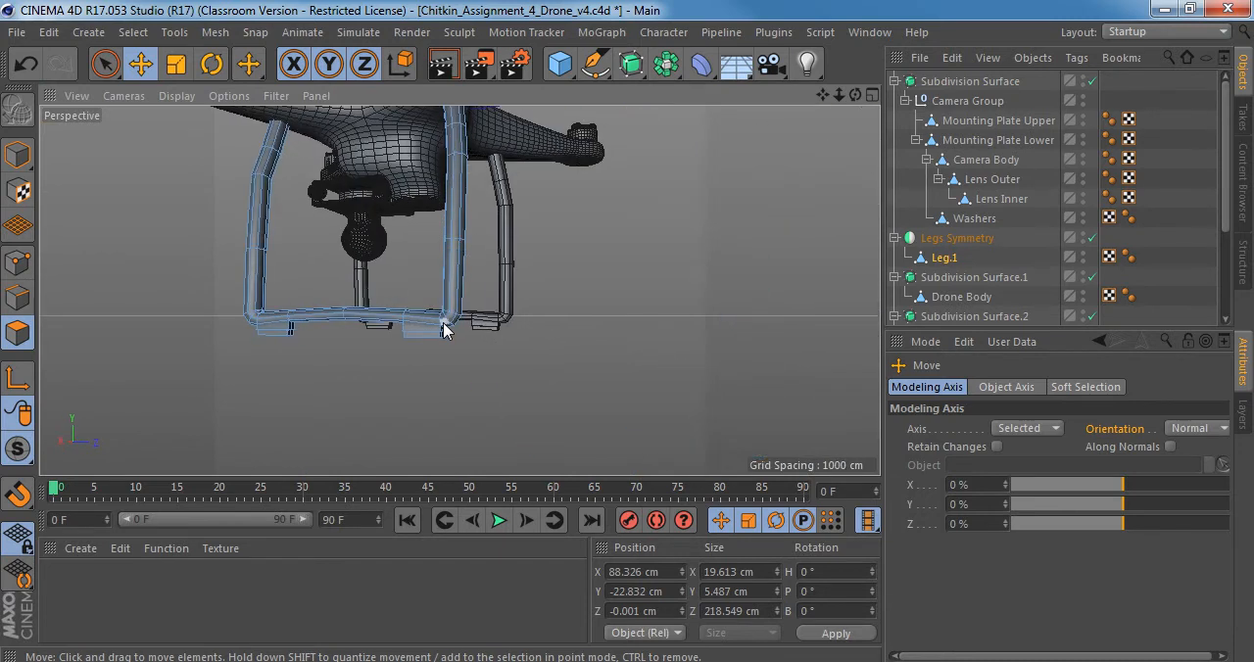
Add a Subdivision Surface as the parent of Legs Symmetry to smooth both legs.
click(943, 258)
alt+drag(334, 257, 416, 306)
alt+drag(380, 372, 396, 393)
alt+right_drag(396, 393, 464, 393)
alt+middle_drag(396, 392, 461, 291)
alt+drag(461, 291, 503, 286)
alt+right_drag(480, 285, 529, 284)
alt+drag(448, 282, 558, 259)
click(956, 241)
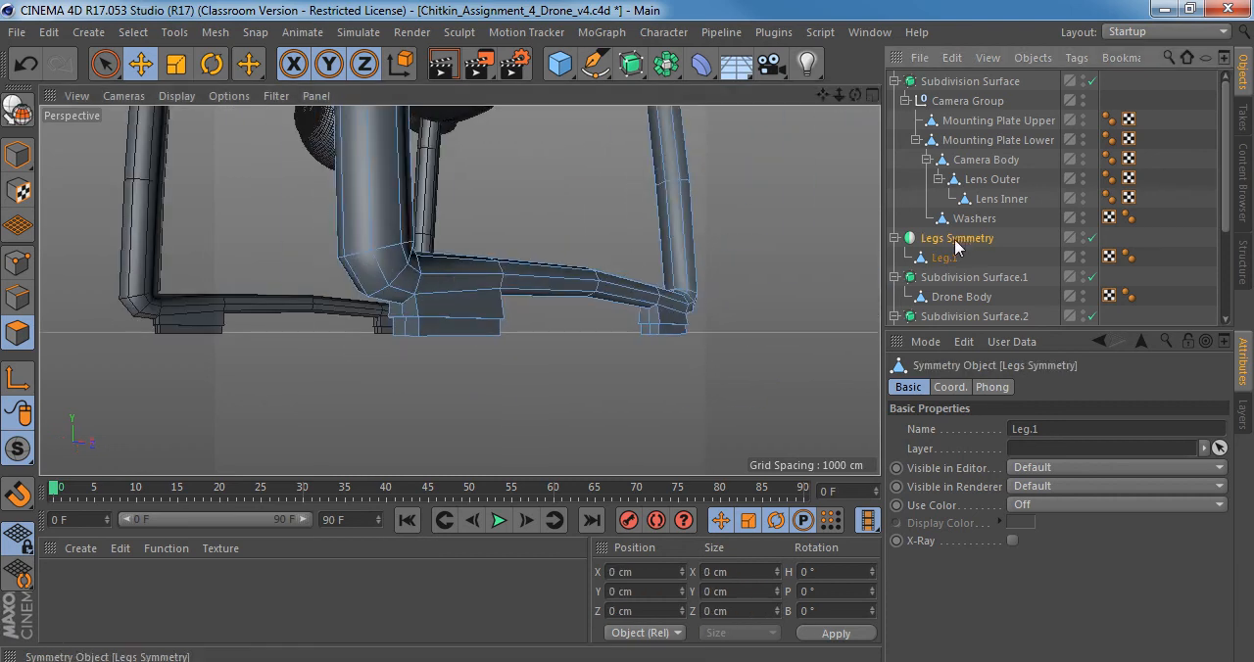
click(635, 66)
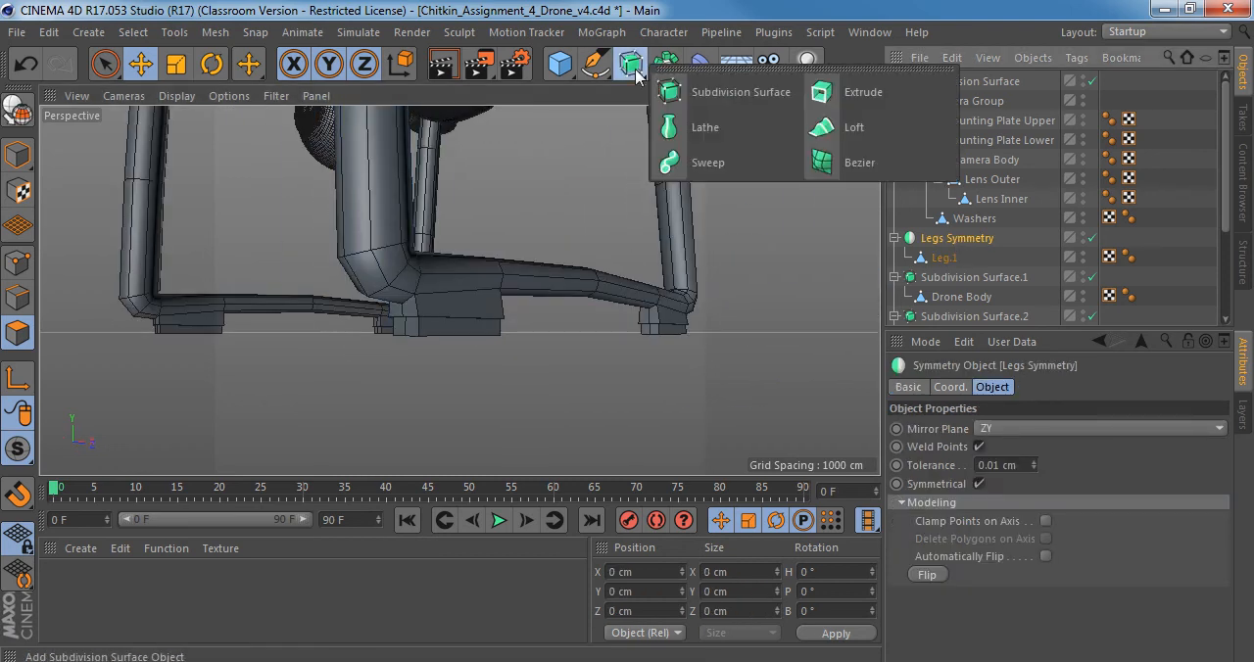
alt+click(742, 92)
Examine the feet of Leg.1 with subdivision smoothing on and off, comparing the rounded shape with the low-poly cage.
alt+drag(538, 301, 420, 326)
alt+right_drag(420, 324, 461, 321)
alt+drag(405, 301, 446, 246)
click(954, 277)
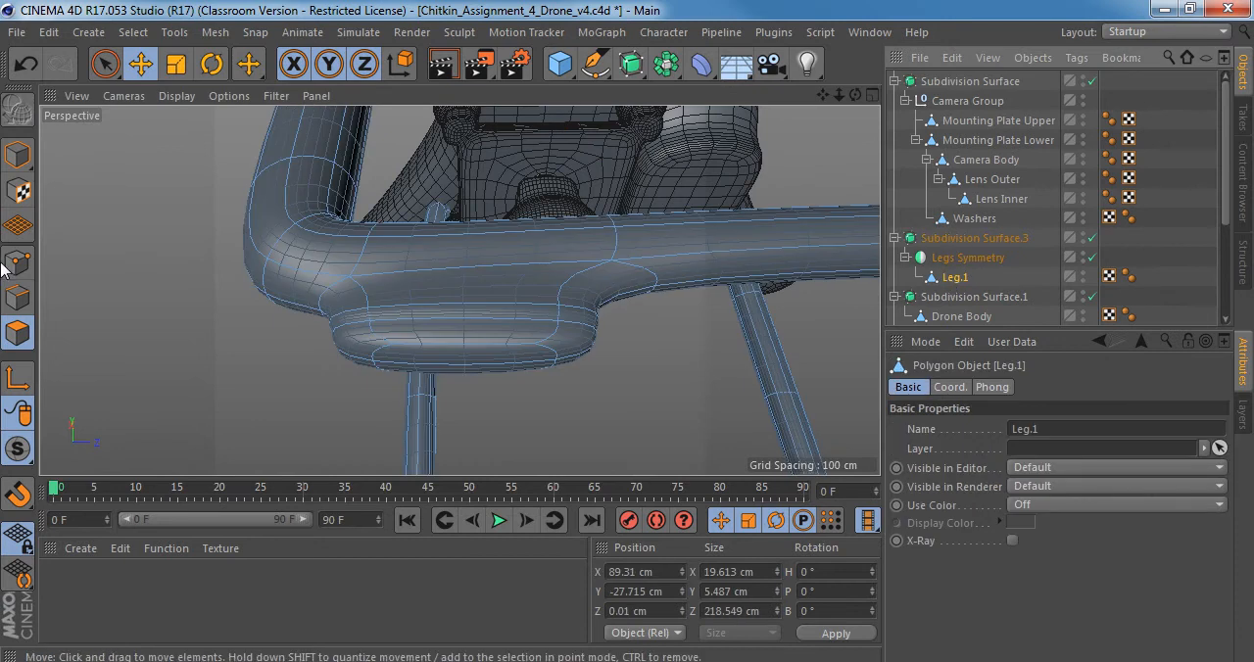
key(q)
alt+drag(498, 300, 546, 313)
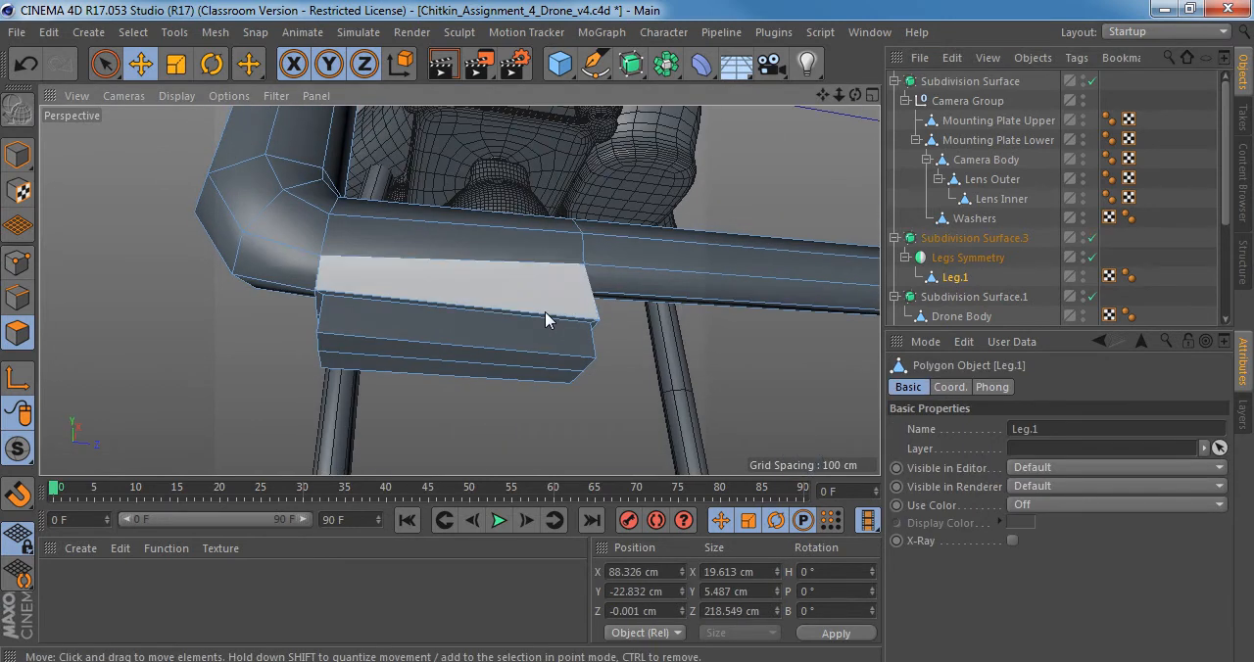
key(q)
alt+drag(461, 291, 479, 359)
key(q)
key(q)
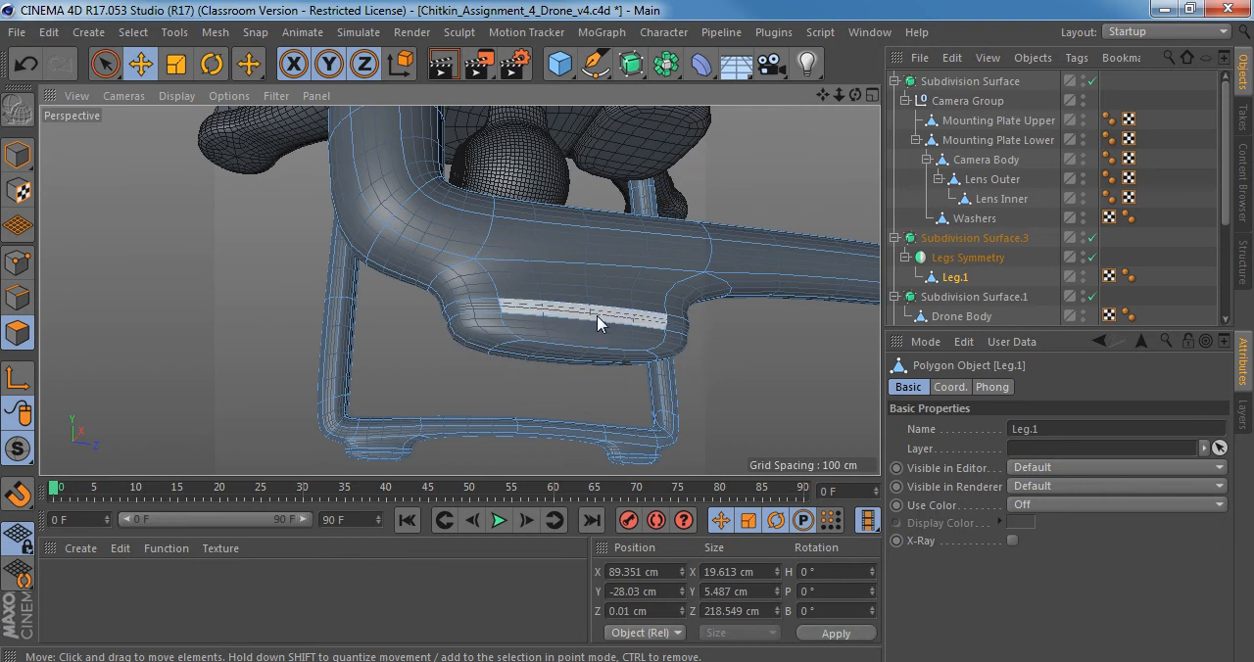
alt+drag(555, 324, 510, 244)
key(q)
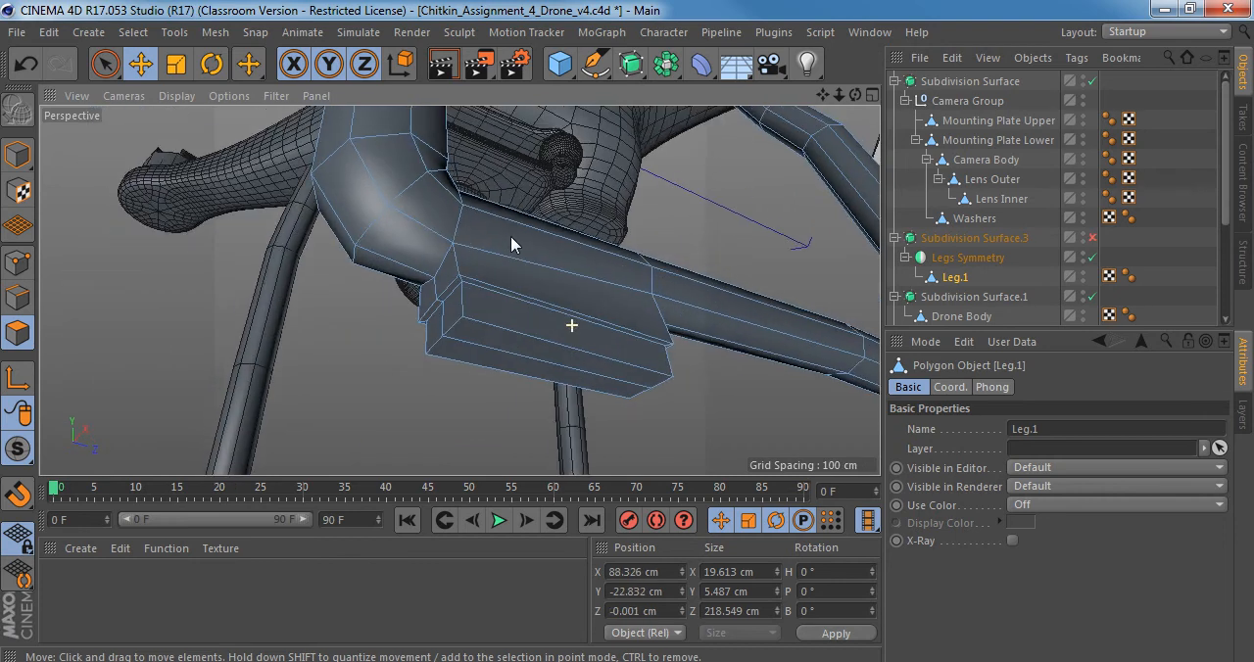
In Edge mode, loop-select the two step edge loops and the bottom edge loop of the first foot on Leg.1.
click(17, 297)
click(608, 316)
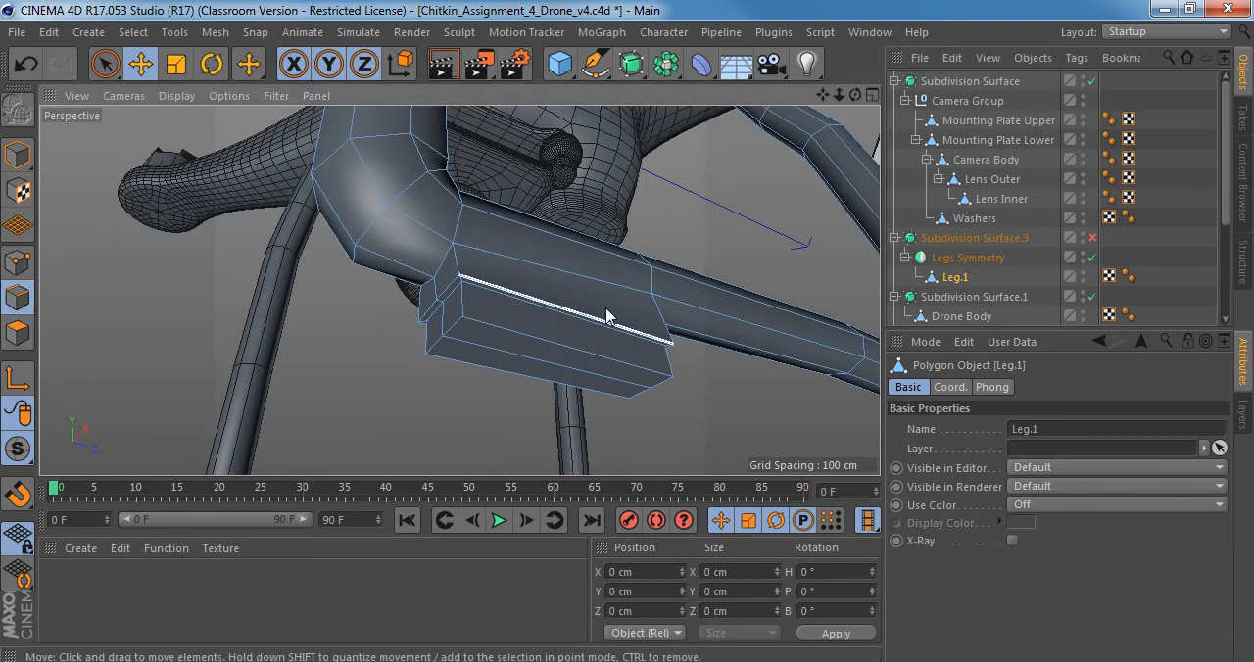
alt+middle_drag(608, 316, 526, 294)
key(u)
key(l)
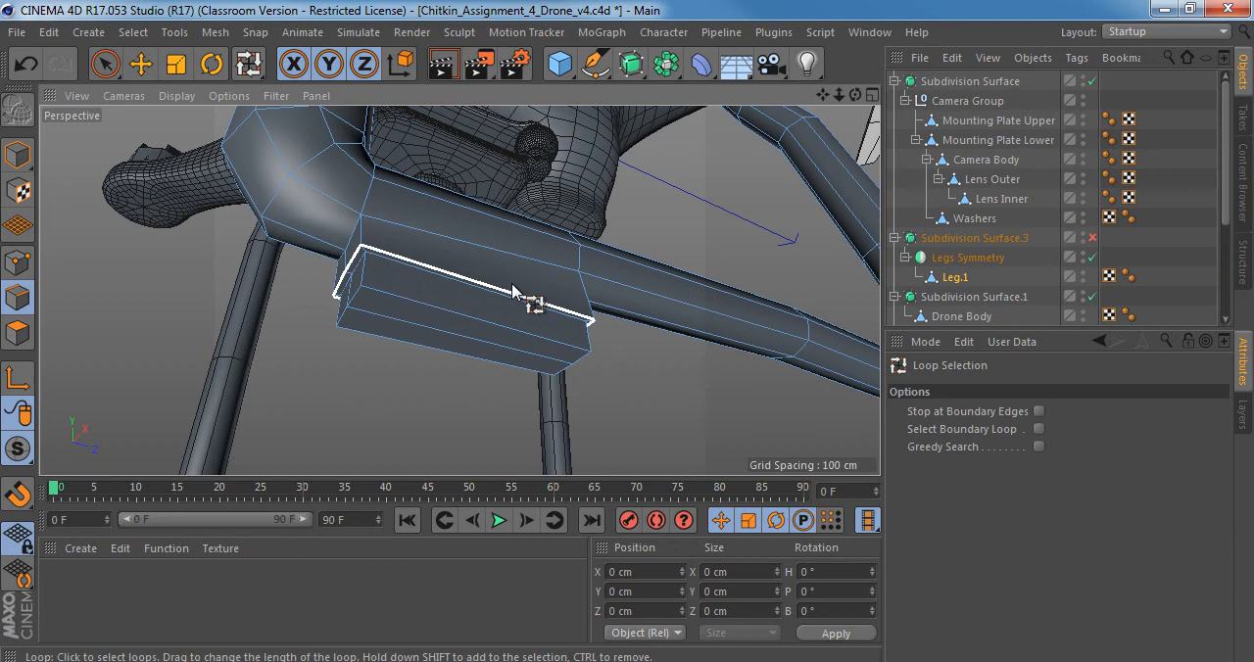
click(513, 291)
scroll(514, 297, up, 5)
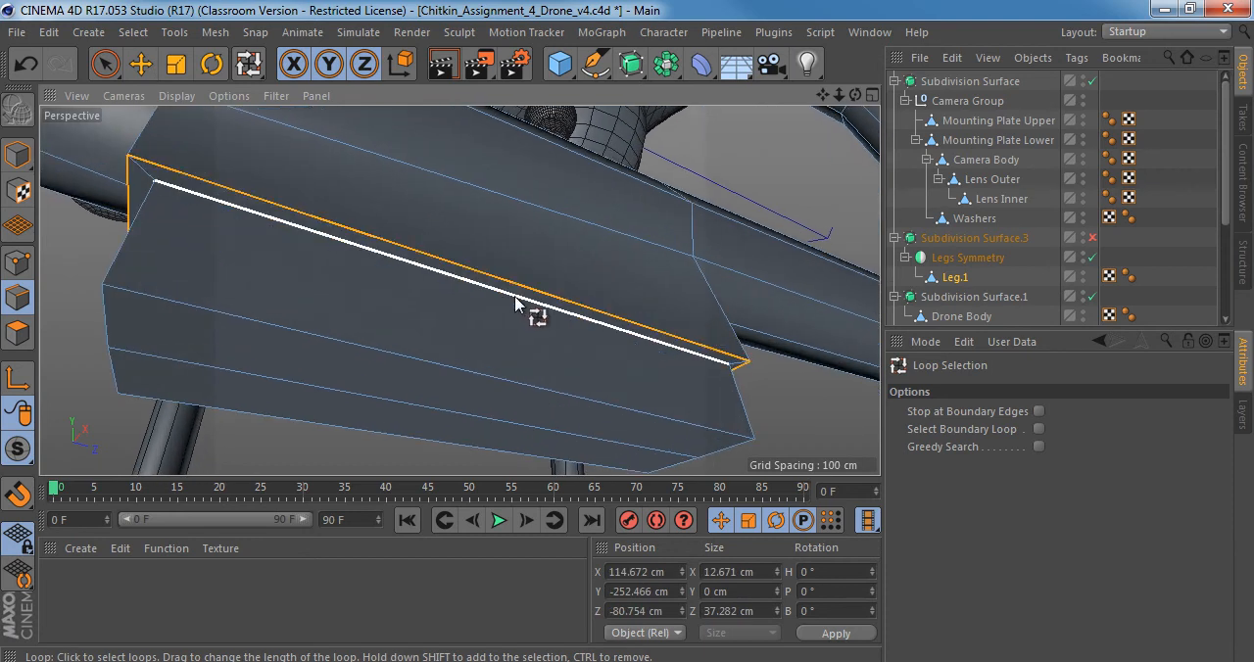
shift+click(517, 302)
shift+click(525, 401)
scroll(489, 391, down, 6)
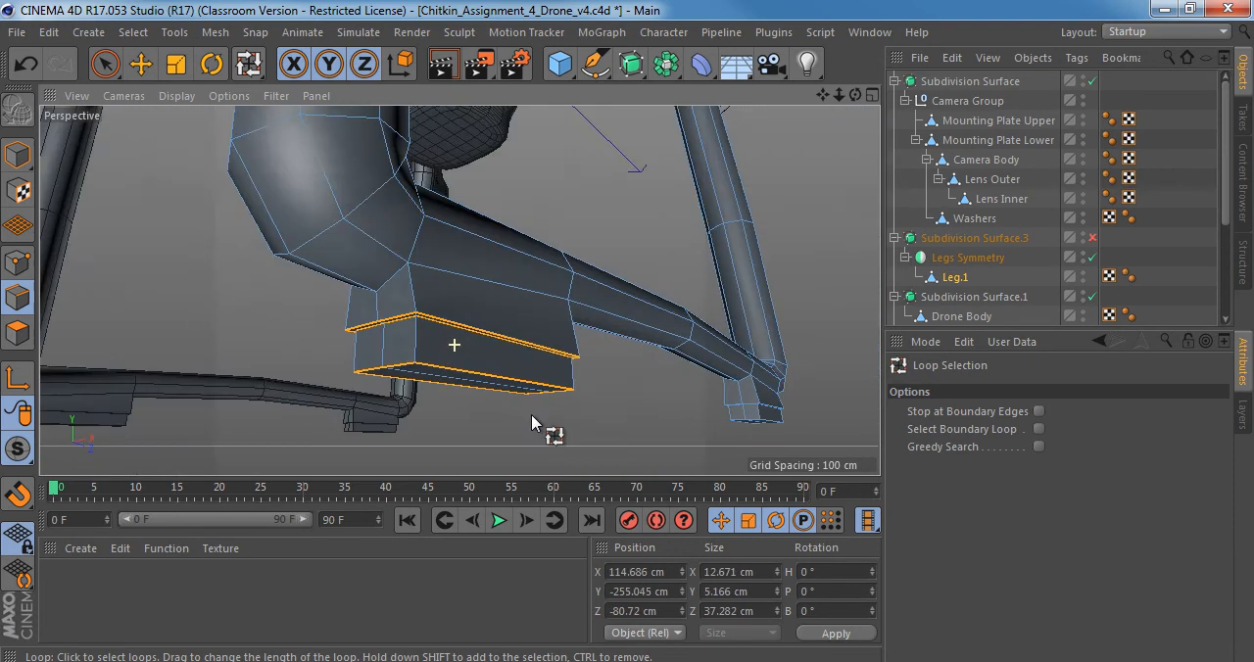
alt+drag(554, 402, 1200, 469)
Add the matching step and bottom edge loops of the second foot to the selection.
scroll(546, 261, up, 5)
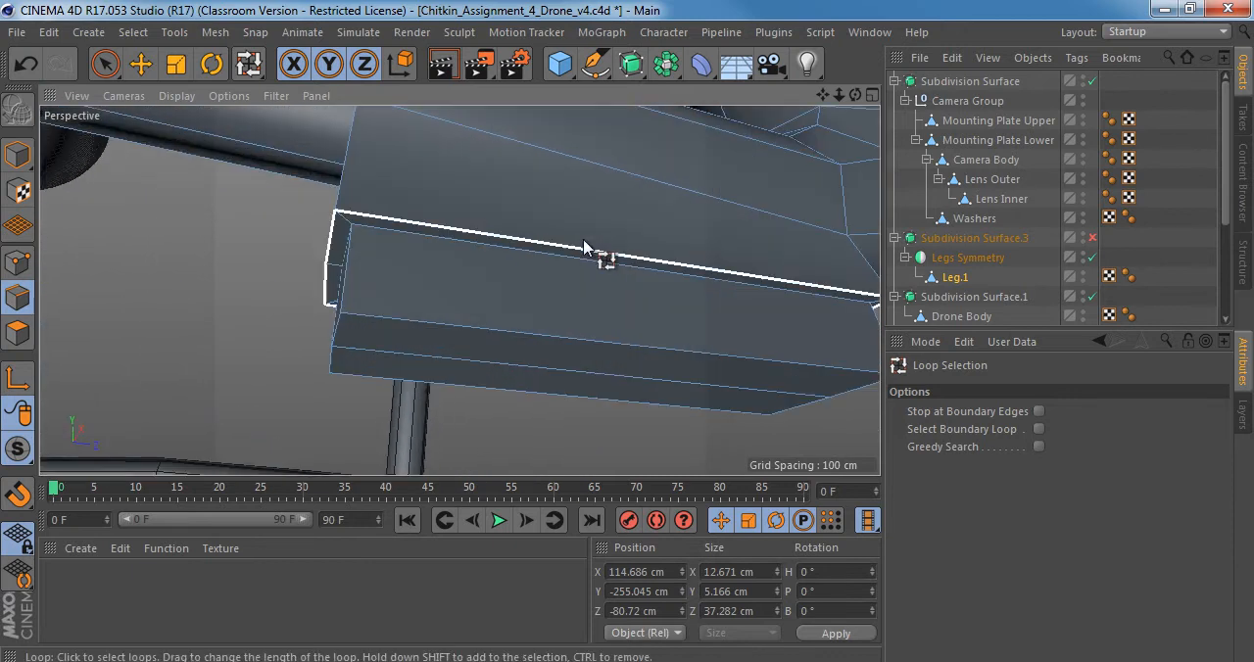
shift+click(583, 263)
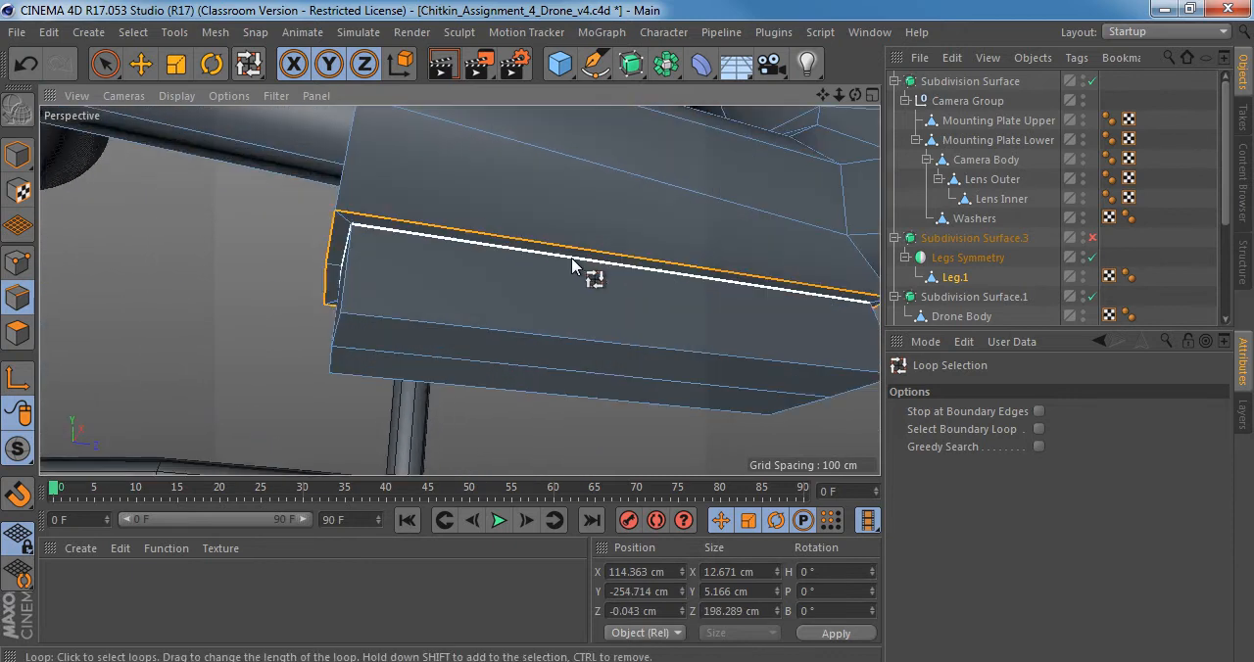
shift+click(541, 348)
alt+right_drag(585, 345, 523, 343)
alt+drag(544, 334, 546, 302)
Bevel the selected foot edge loops in Chamfer mode with an offset of about 0.157 cm.
key(m)
key(s)
alt+right_drag(574, 277, 626, 276)
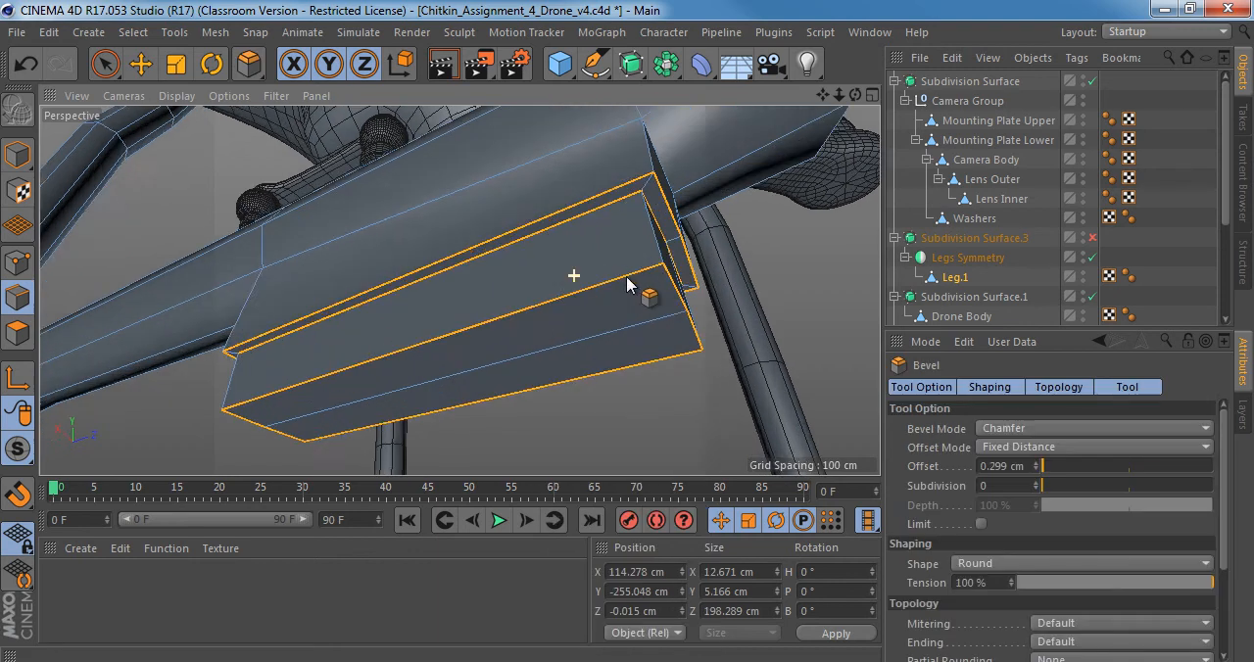
alt+drag(630, 272, 591, 342)
mouse_move(629, 285)
mouse_down()
mouse_move(640, 286)
mouse_move(621, 301)
mouse_move(627, 284)
mouse_up()
Examine the beveled feet from several angles with subdivision smoothing on and off, checking the sharpness of their ends.
key(q)
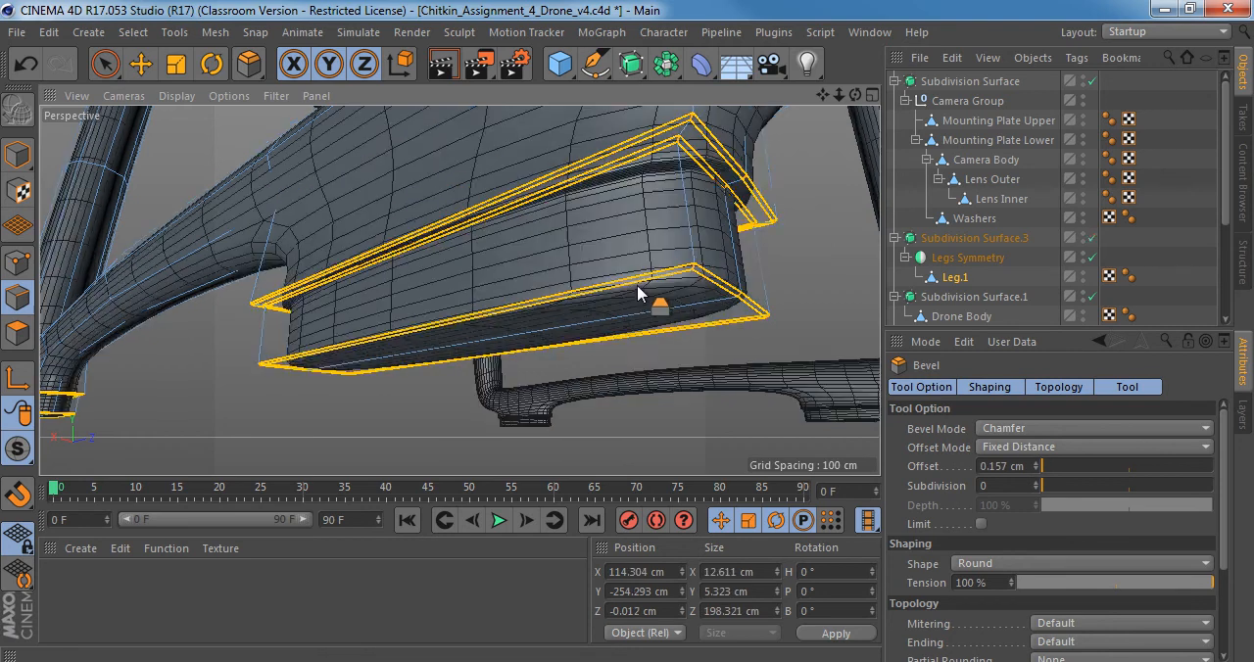
alt+right_drag(669, 294, 624, 302)
alt+drag(572, 285, 686, 171)
alt+drag(458, 291, 615, 265)
key(q)
key(q)
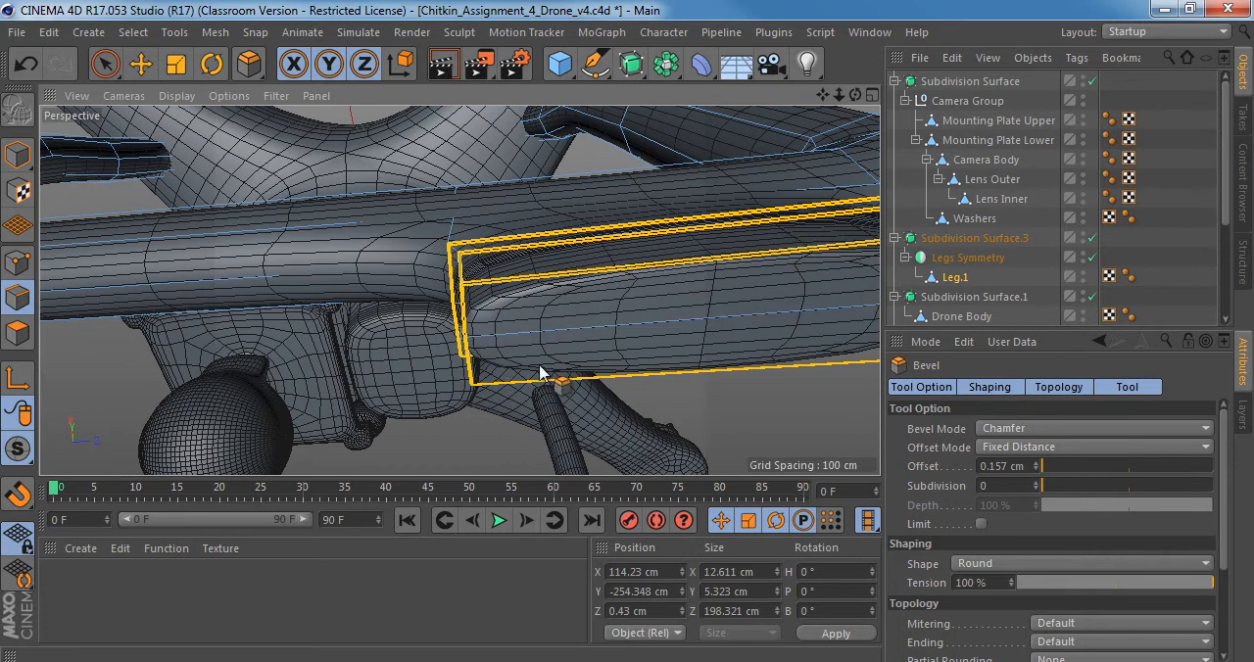
alt+drag(573, 369, 563, 285)
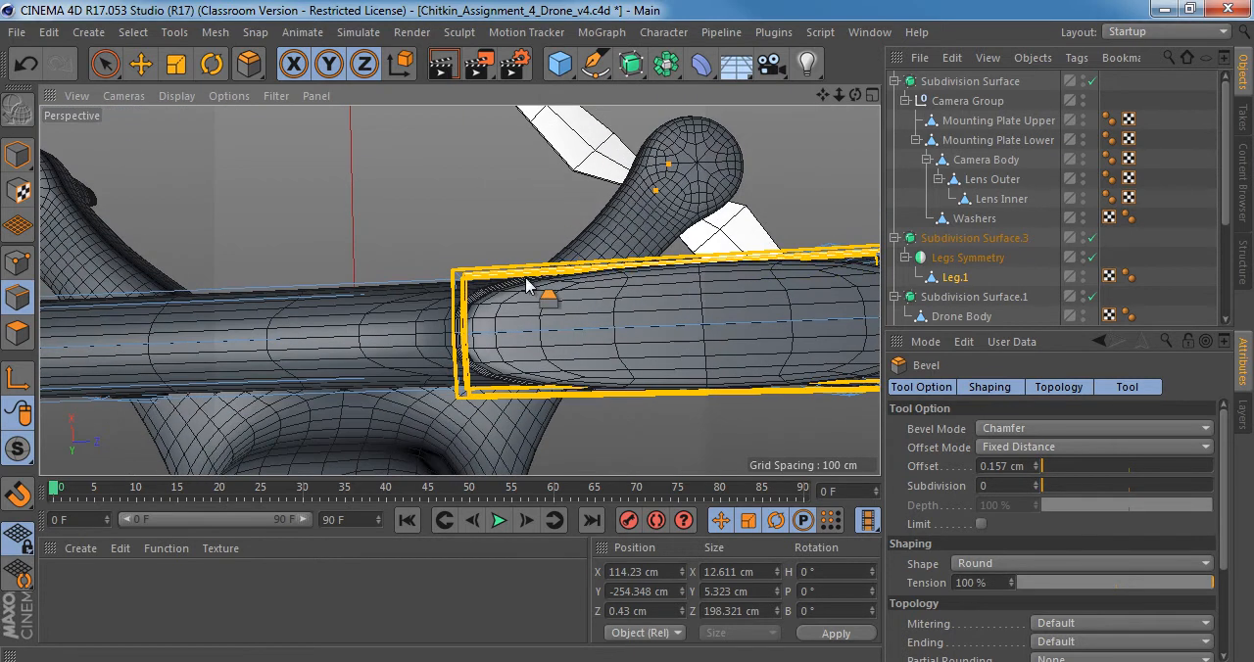
alt+drag(592, 380, 548, 346)
key(q)
Clear the edge selection and cut a Knife loop at about 93% around the foot, near its end away from the leg bend.
key(space)
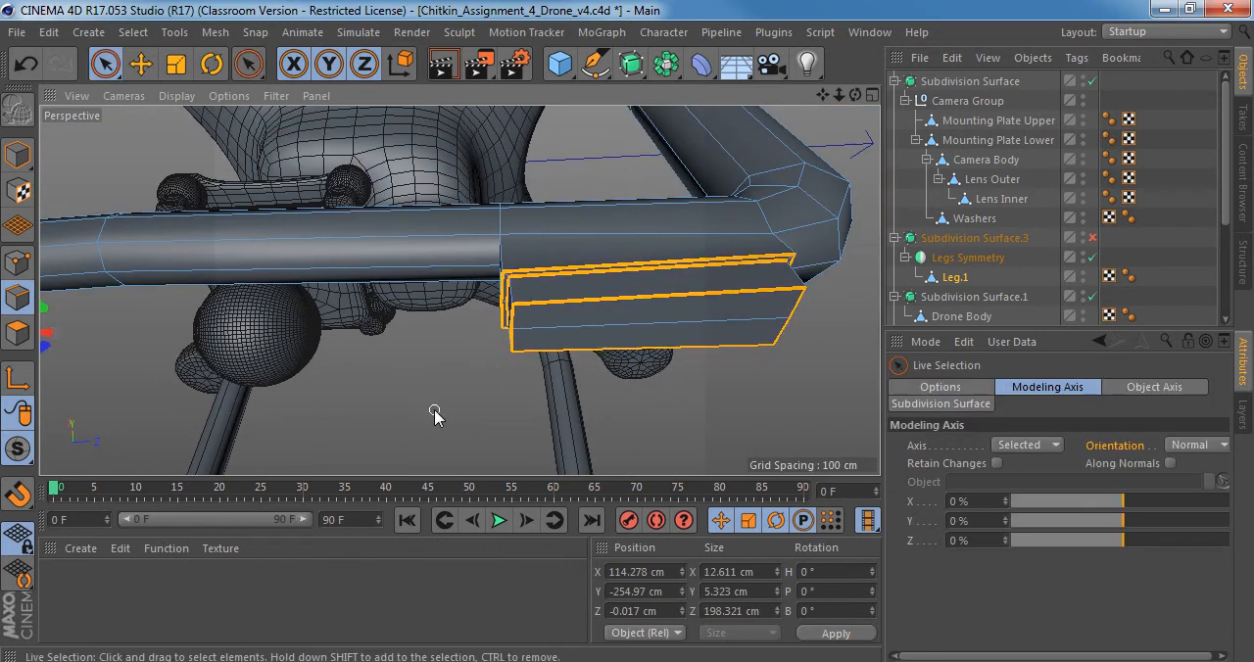
click(433, 412)
key(k)
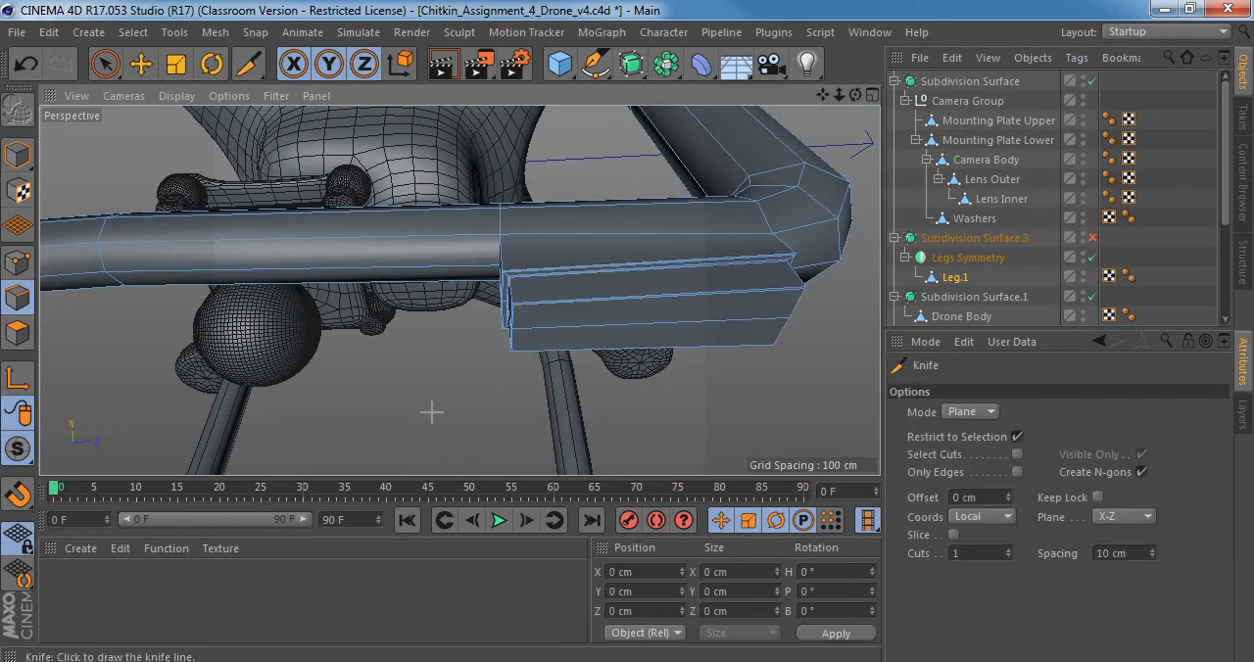
click(968, 412)
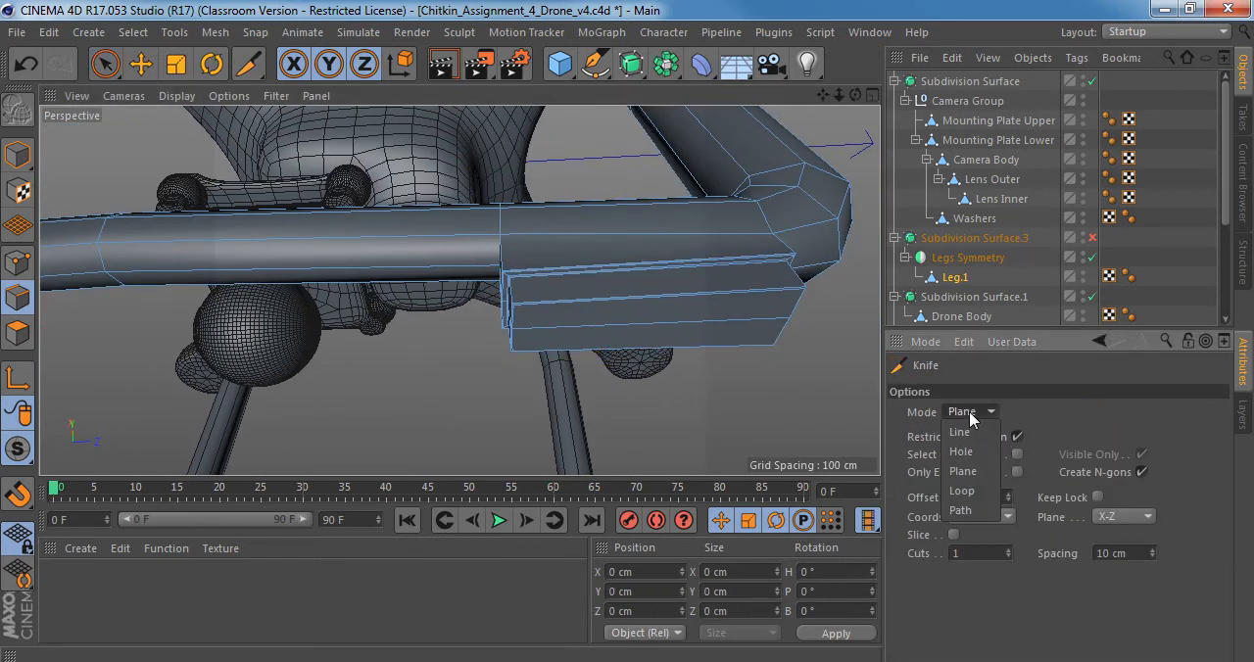
click(963, 491)
scroll(517, 244, up, 5)
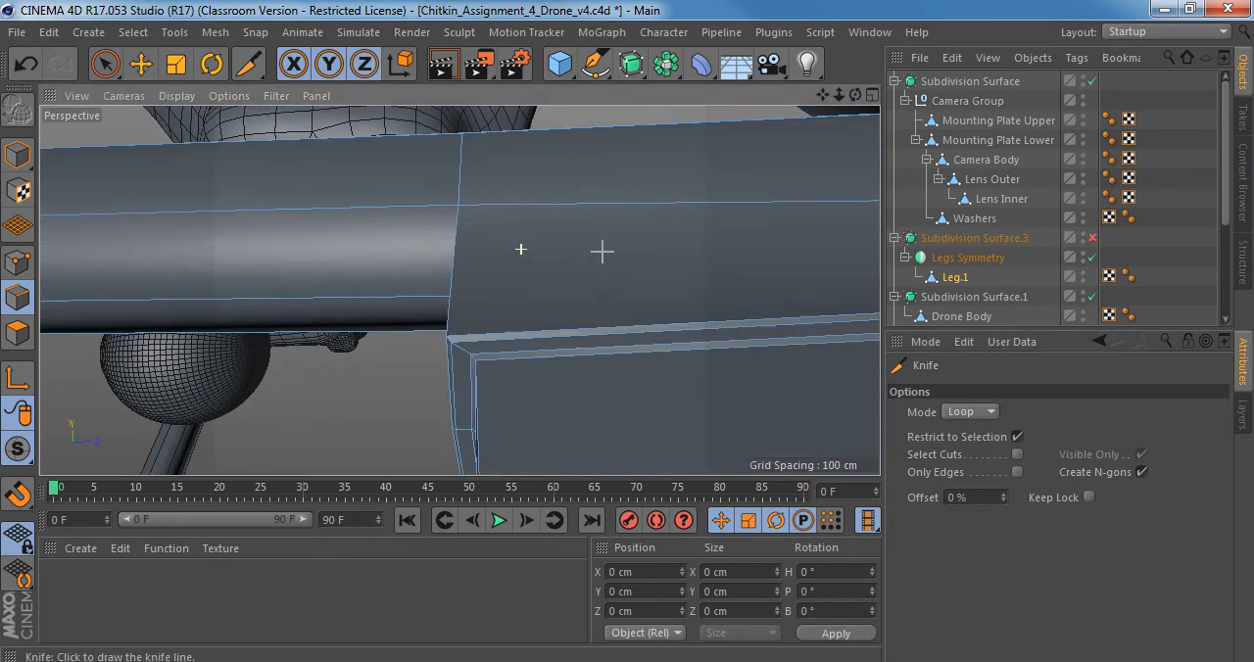
click(517, 209)
Compare the smoothed foot with and without the new loop cut by undoing and redoing it, keeping the cut.
scroll(560, 246, down, 6)
scroll(455, 256, up, 8)
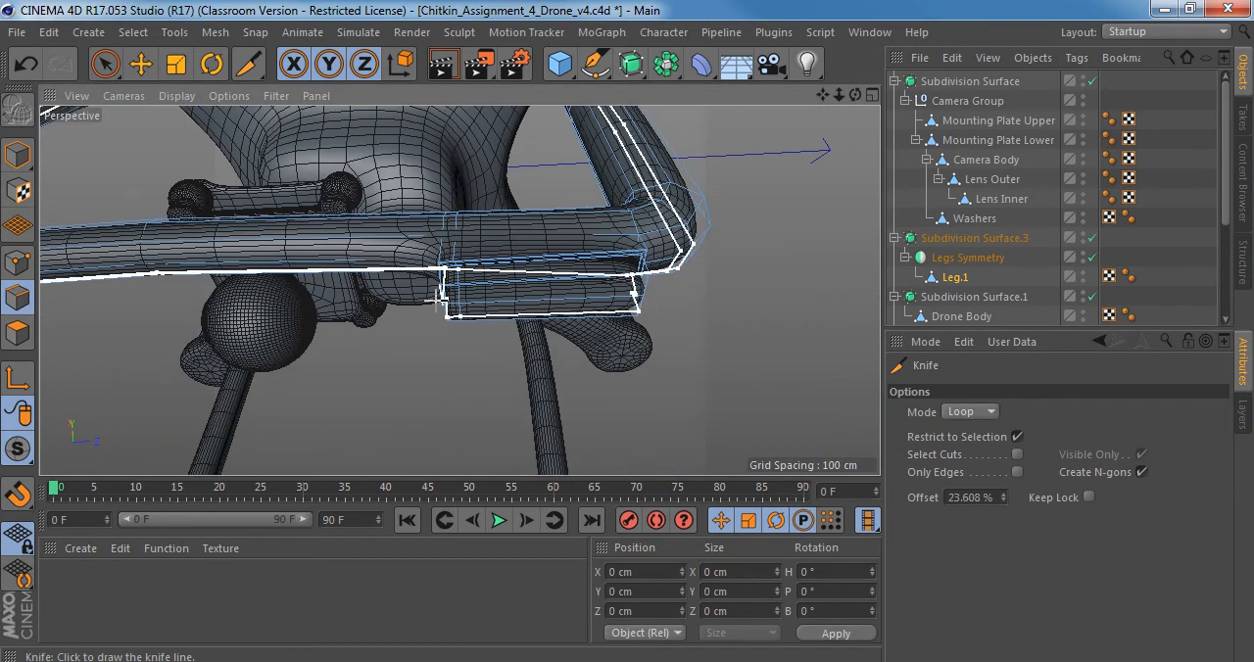
alt+drag(460, 300, 563, 286)
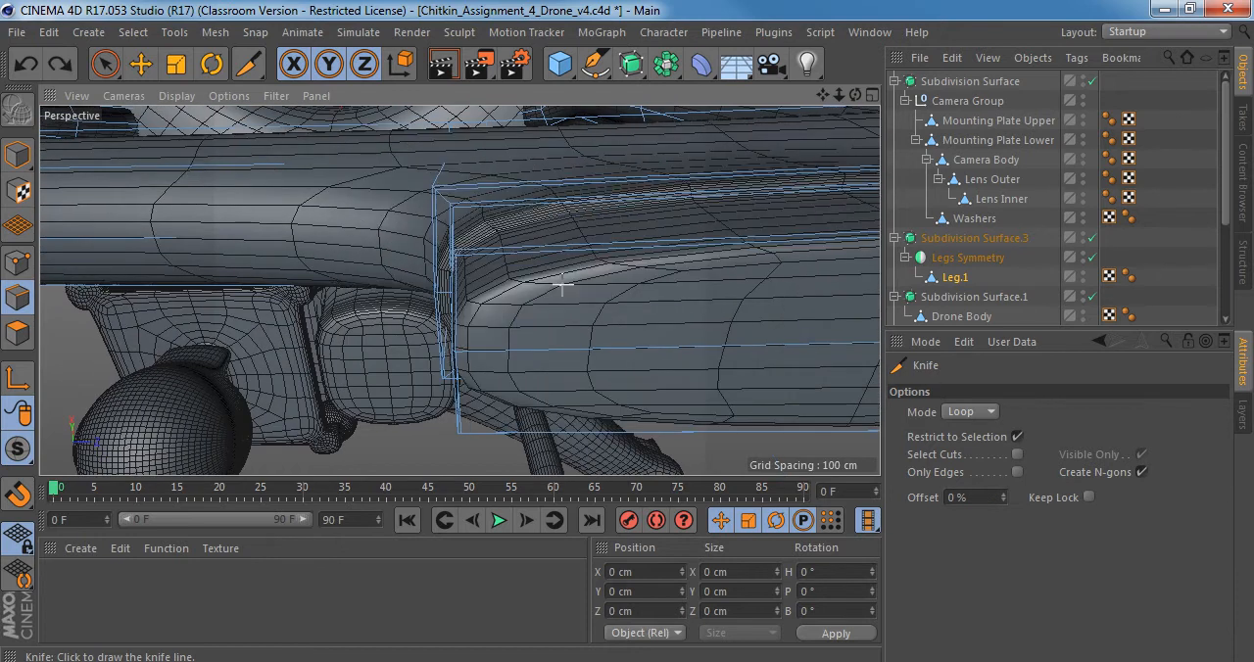
click(561, 285)
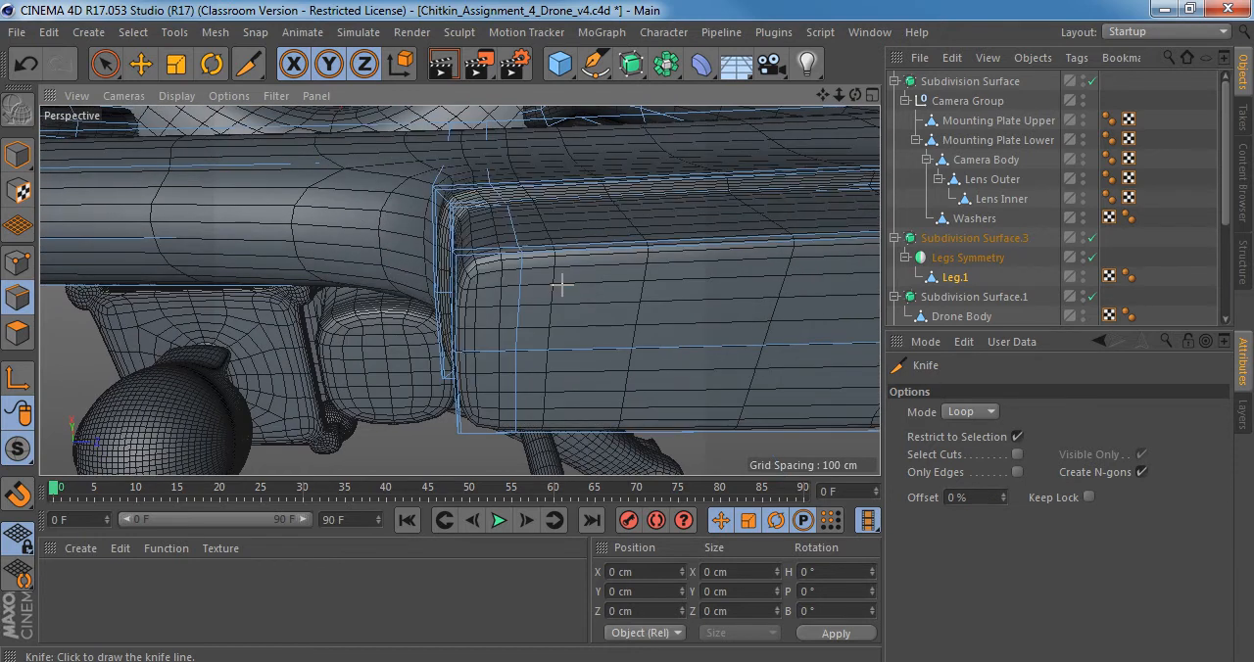
key(ctrl+z)
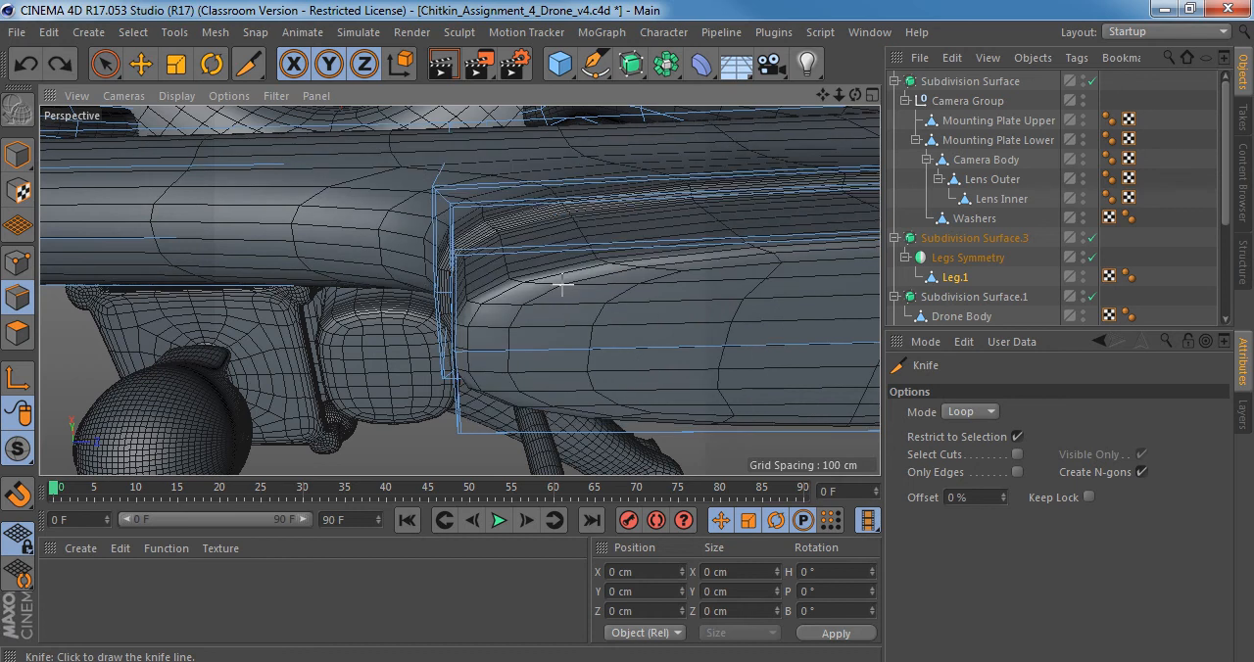
click(562, 286)
key(q)
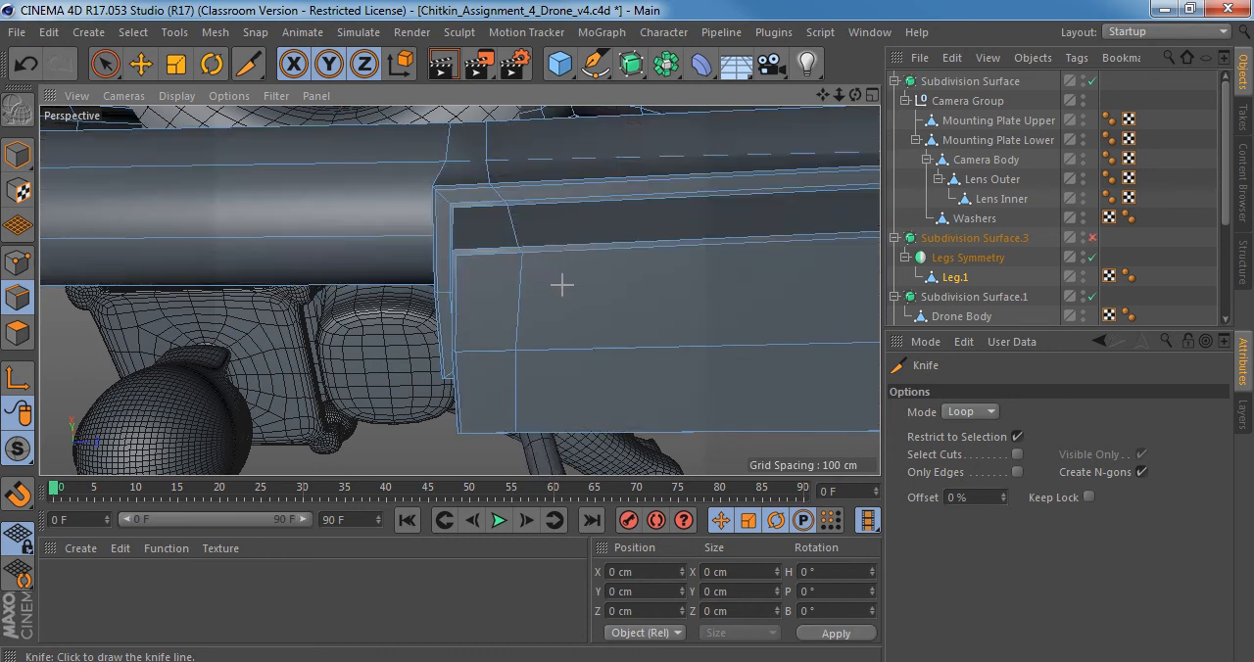
Cut another Knife loop around the same foot near its end beside the leg bend, at about 92%.
alt+drag(545, 279, 457, 322)
alt+right_drag(456, 322, 397, 318)
alt+drag(396, 318, 388, 319)
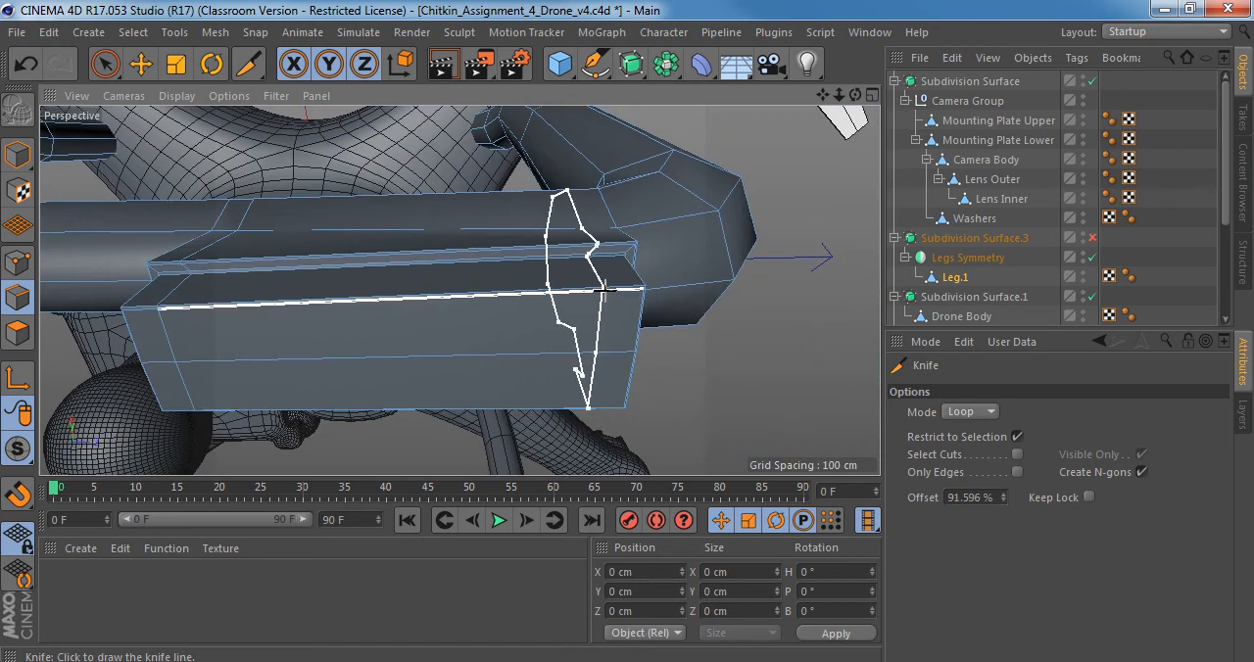
click(611, 288)
Cut Knife loops near both ends of the other foot, and switch to Model mode with subdivision smoothing on.
alt+drag(532, 276, 751, 244)
scroll(488, 278, up, 4)
click(510, 276)
alt+drag(431, 265, 568, 263)
click(388, 266)
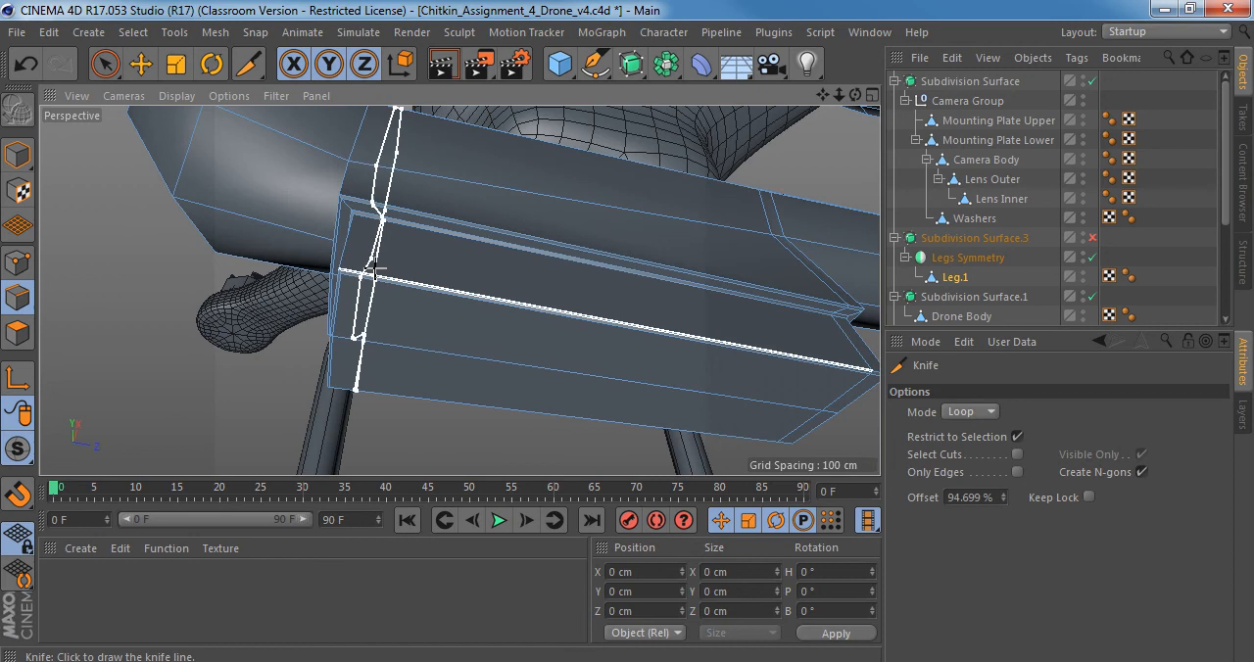
scroll(415, 265, down, 4)
click(17, 154)
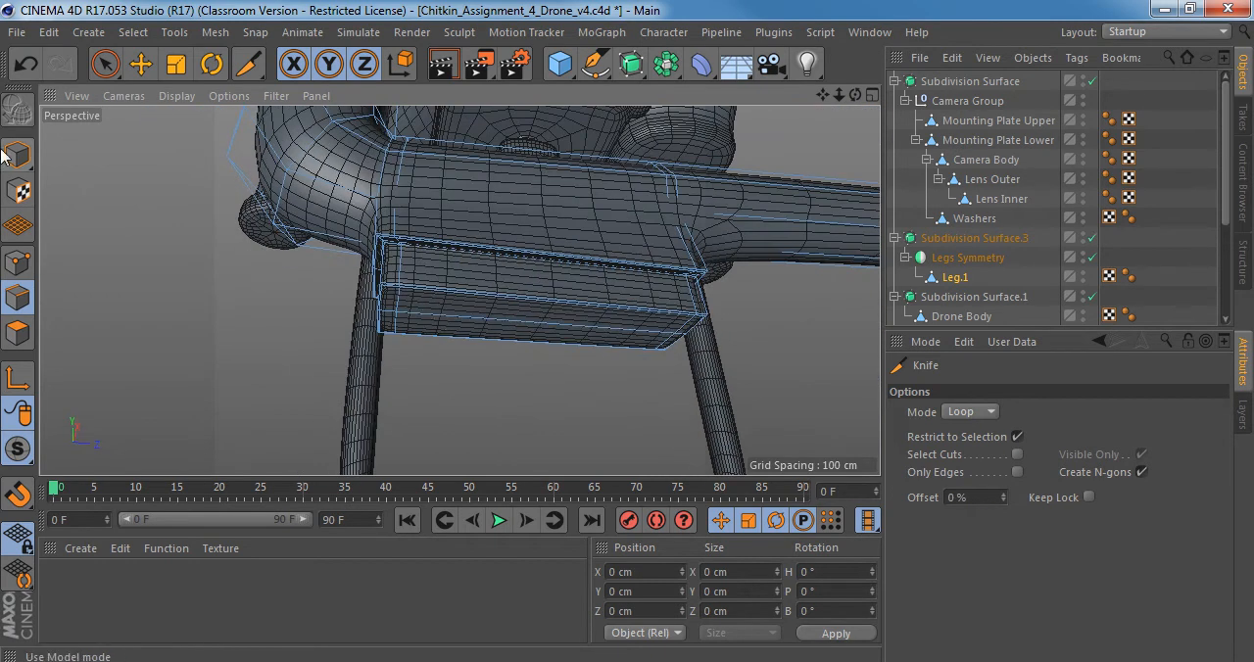
Switch the viewport to Gouraud Shading without lines, inspect the smoothed foot up close, and toggle the smoothing to compare.
click(175, 95)
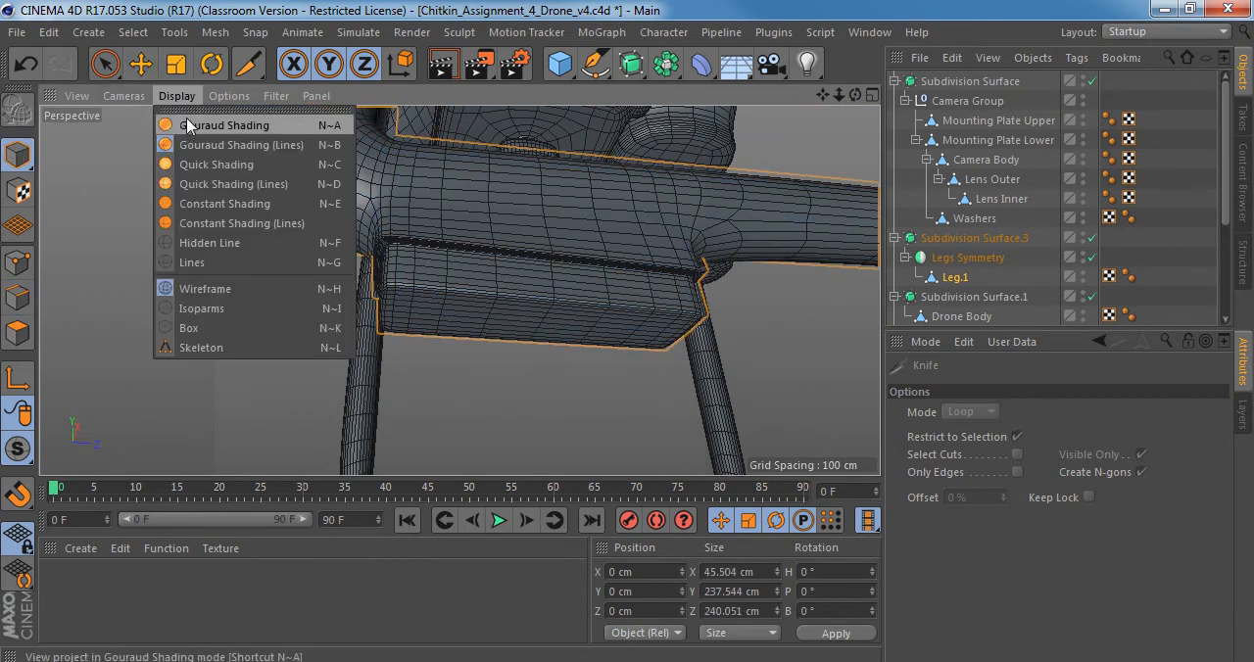
click(196, 123)
mouse_move(434, 209)
alt+mouse_down()
mouse_move(497, 148)
mouse_move(471, 156)
mouse_move(460, 308)
alt+mouse_up()
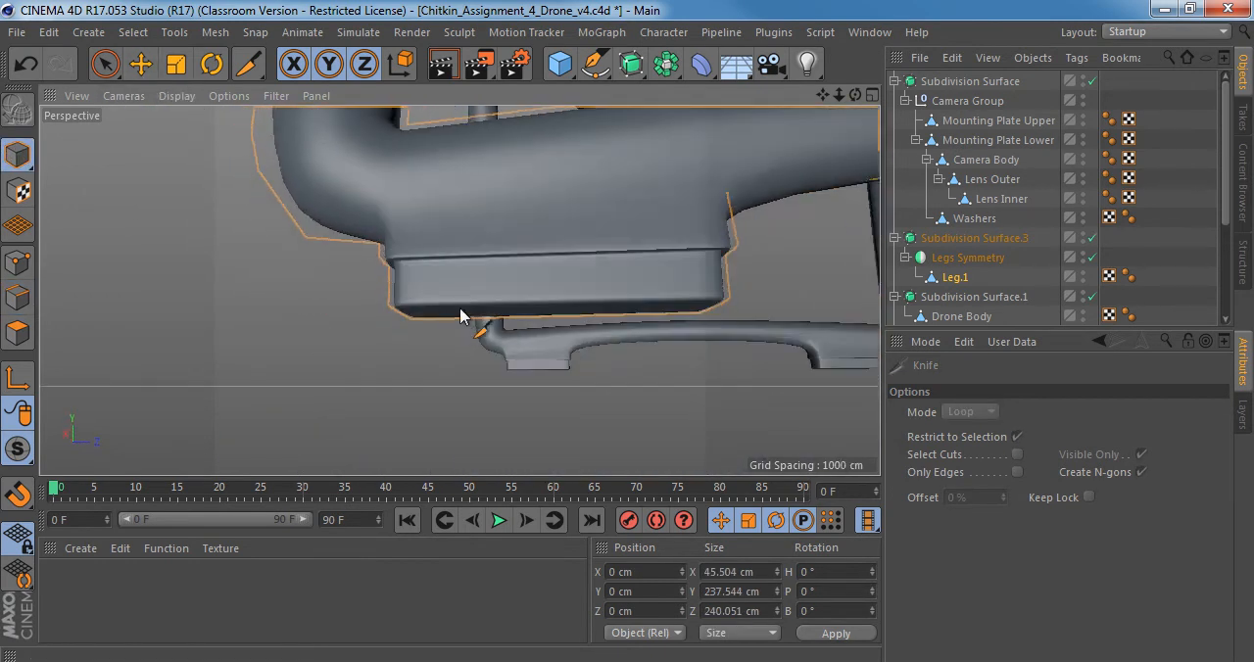
alt+right_drag(507, 274, 461, 269)
alt+middle_drag(576, 238, 429, 235)
alt+drag(425, 235, 506, 287)
key(q)
alt+right_drag(506, 288, 418, 277)
Compare the legs and feet with the Right_view.jpg reference in Windows Photo Viewer, and return to the drone model.
key(alt+Tab)
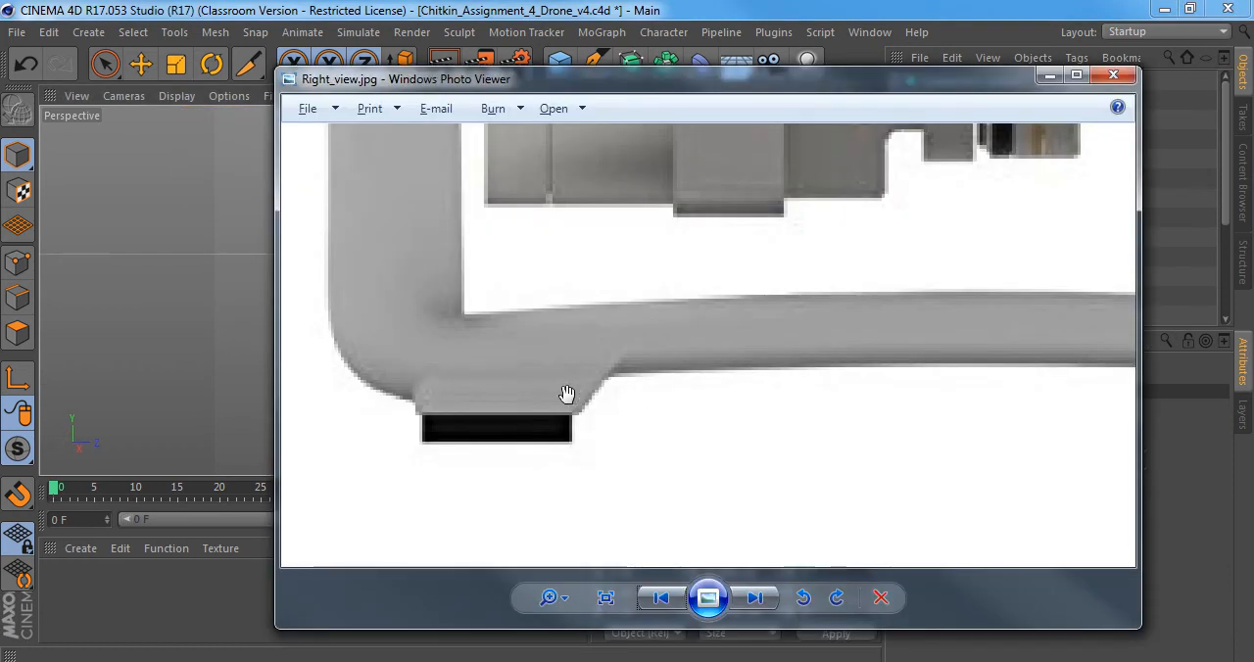
scroll(656, 329, down, 2)
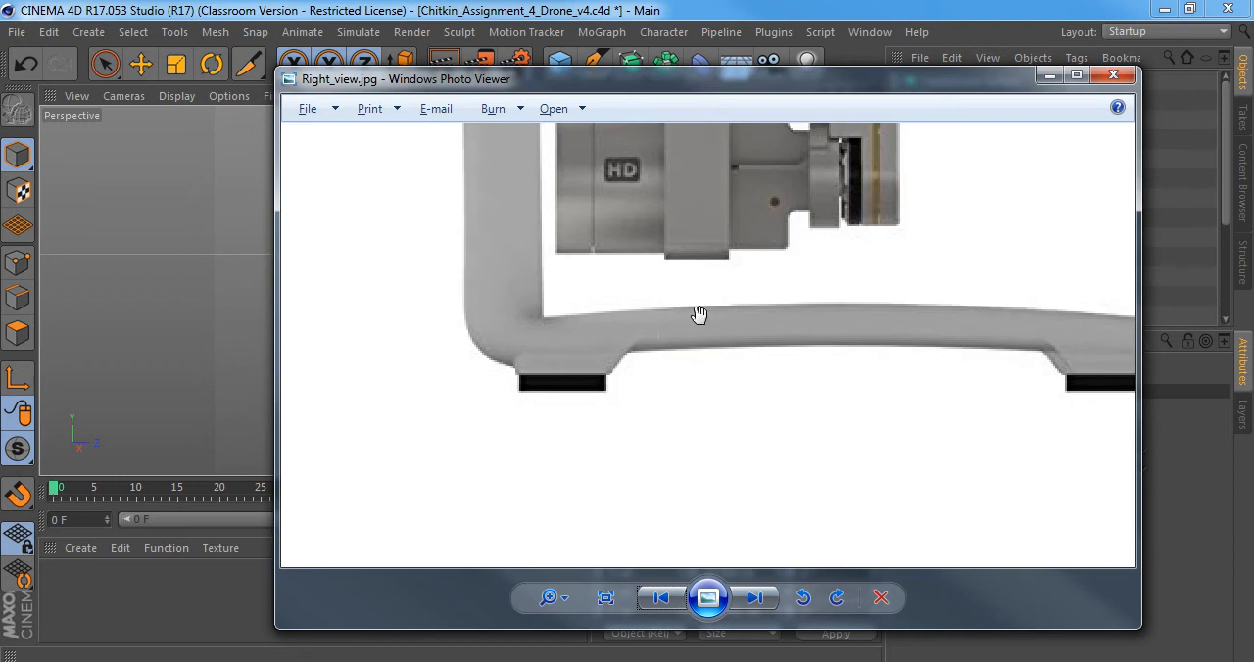
drag(699, 314, 529, 418)
scroll(740, 435, down, 2)
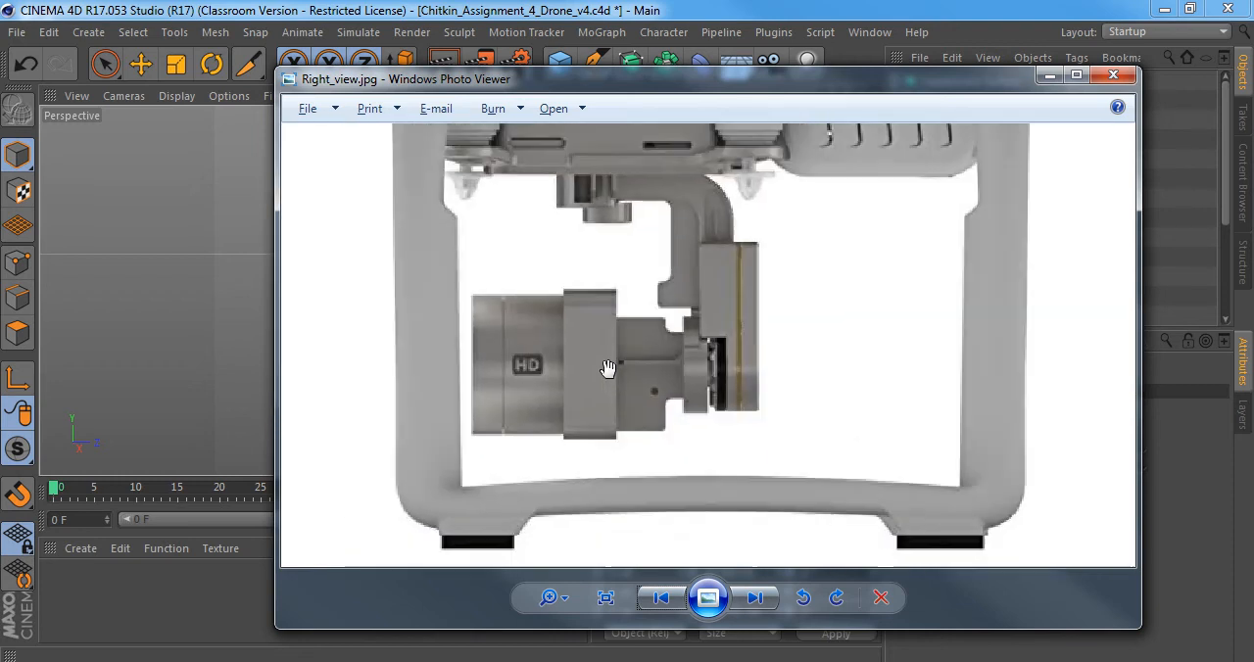
click(316, 660)
scroll(556, 247, down, 1)
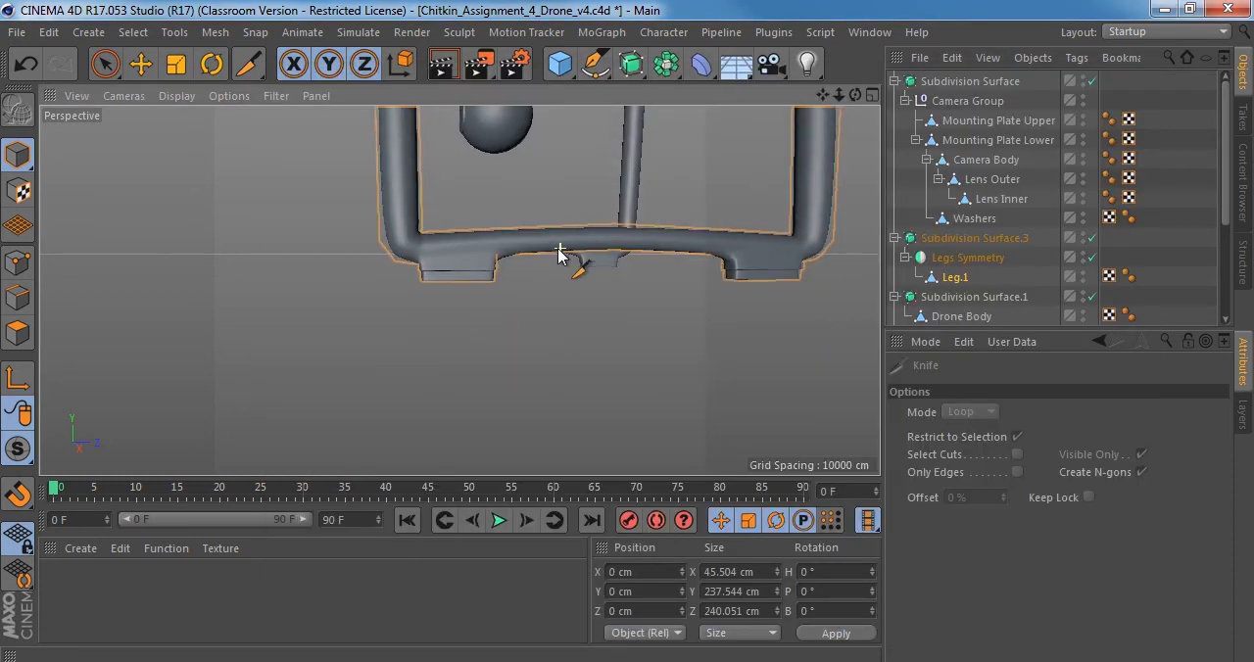
Examine the legs, feet and camera mount beneath the drone body from several angles.
alt+middle_drag(557, 245, 490, 378)
alt+drag(472, 311, 616, 318)
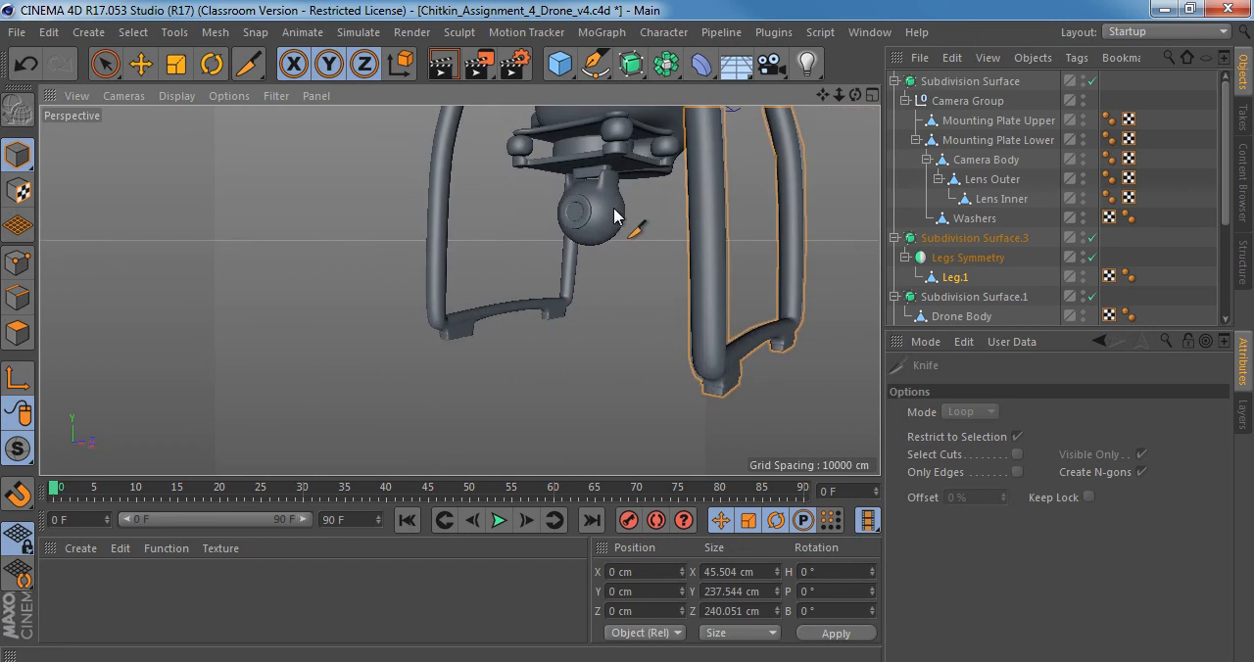
alt+middle_drag(615, 209, 536, 331)
alt+right_drag(510, 314, 530, 289)
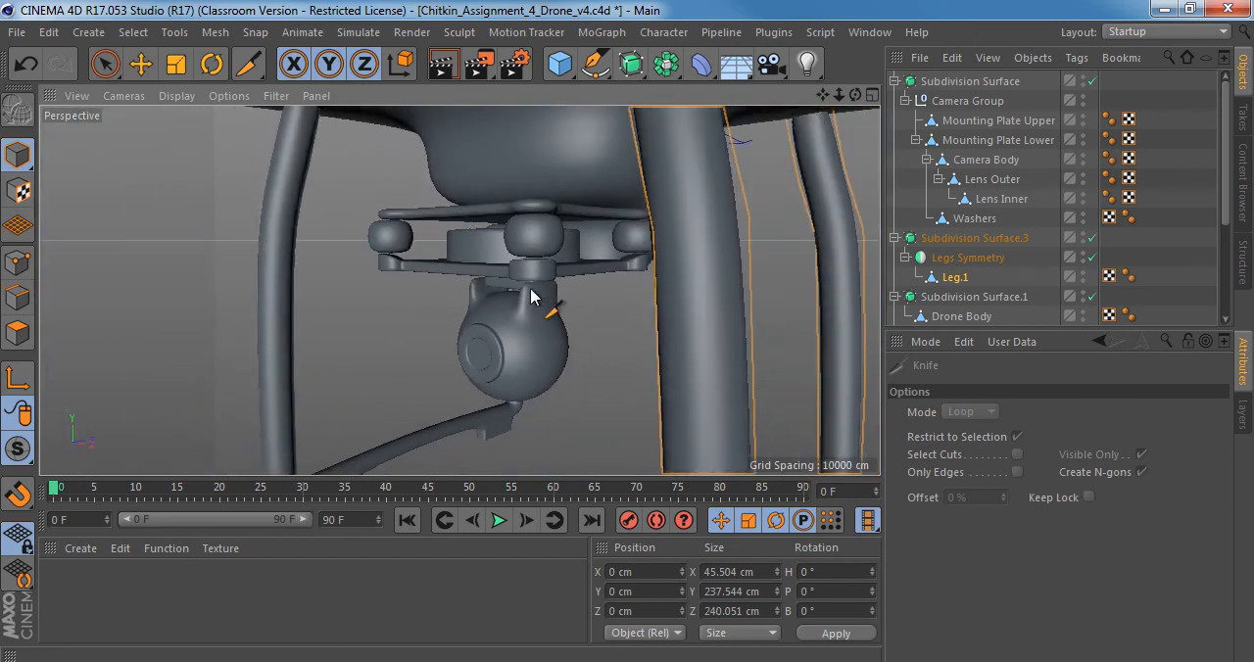
alt+drag(510, 248, 779, 272)
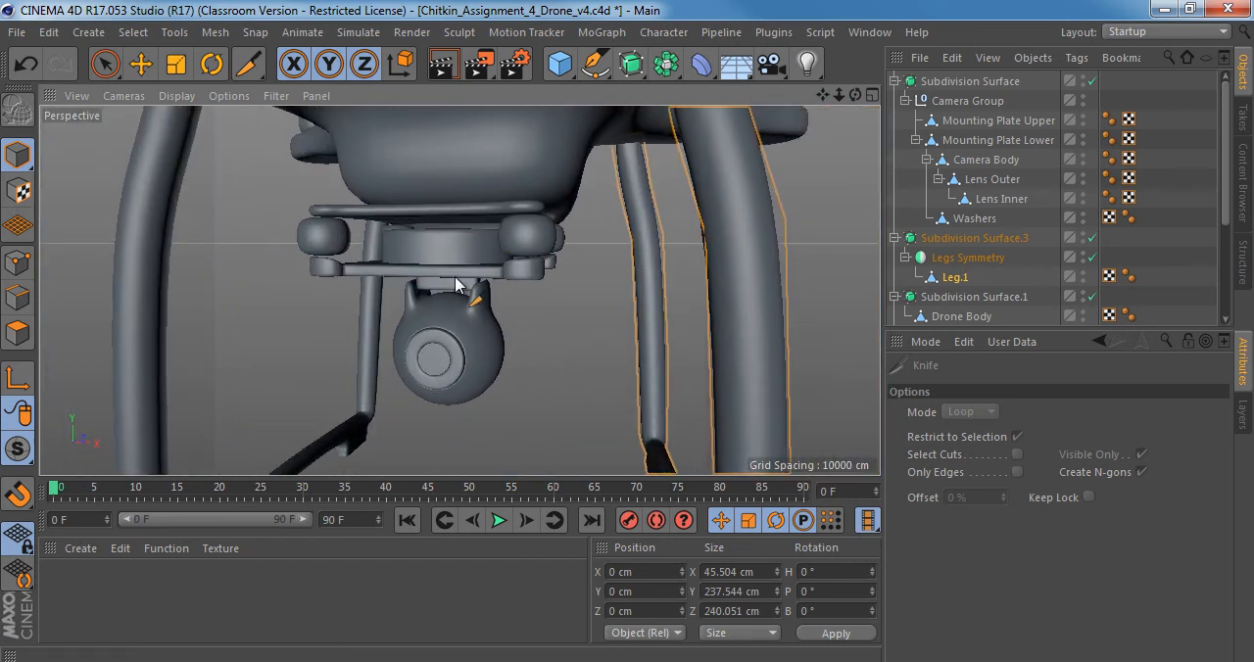
alt+middle_drag(540, 331, 373, 143)
alt+right_drag(448, 202, 392, 210)
alt+drag(488, 286, 361, 278)
alt+middle_drag(448, 278, 409, 347)
Convert the Legs Symmetry object into editable geometry.
click(956, 260)
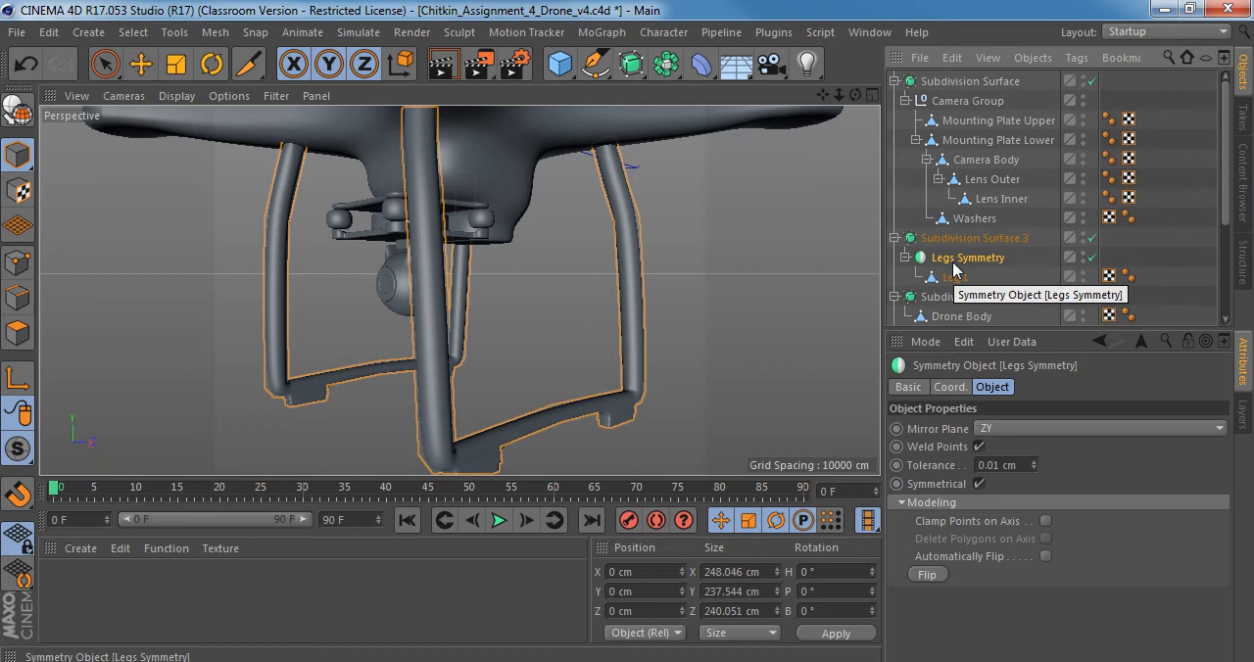
key(c)
click(905, 258)
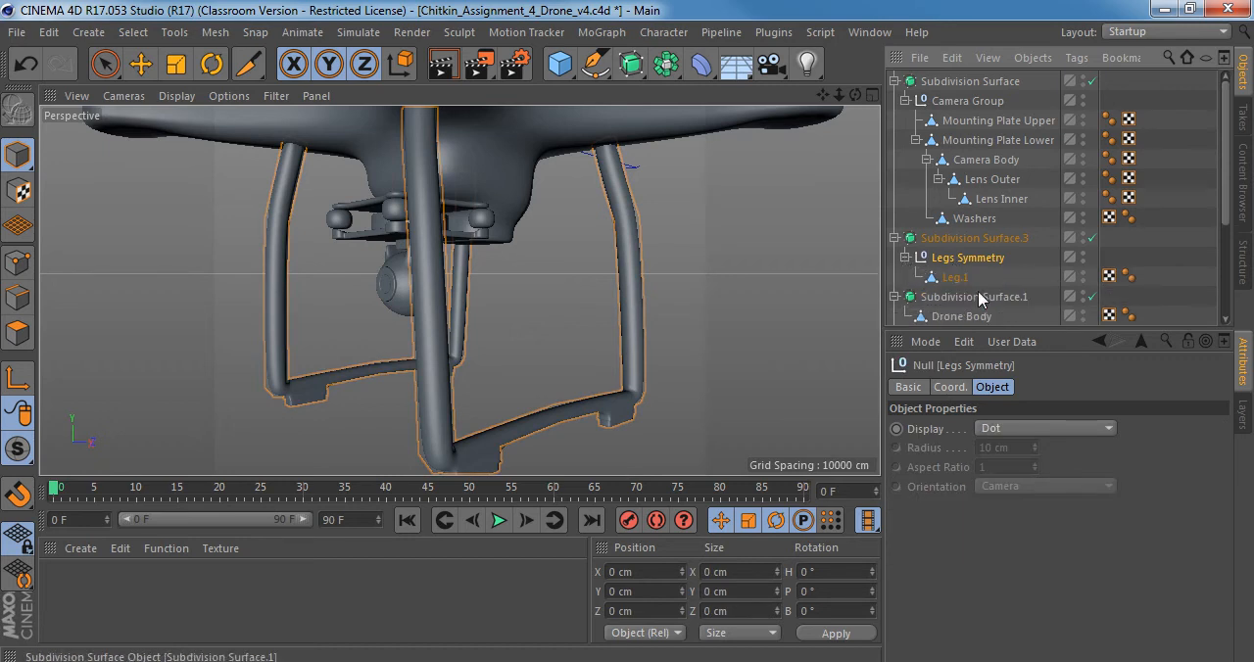
Rename the Leg.1 object as Legs and move it out of the Legs Symmetry null, directly under Subdivision Surface.3.
click(952, 279)
double_click(958, 279)
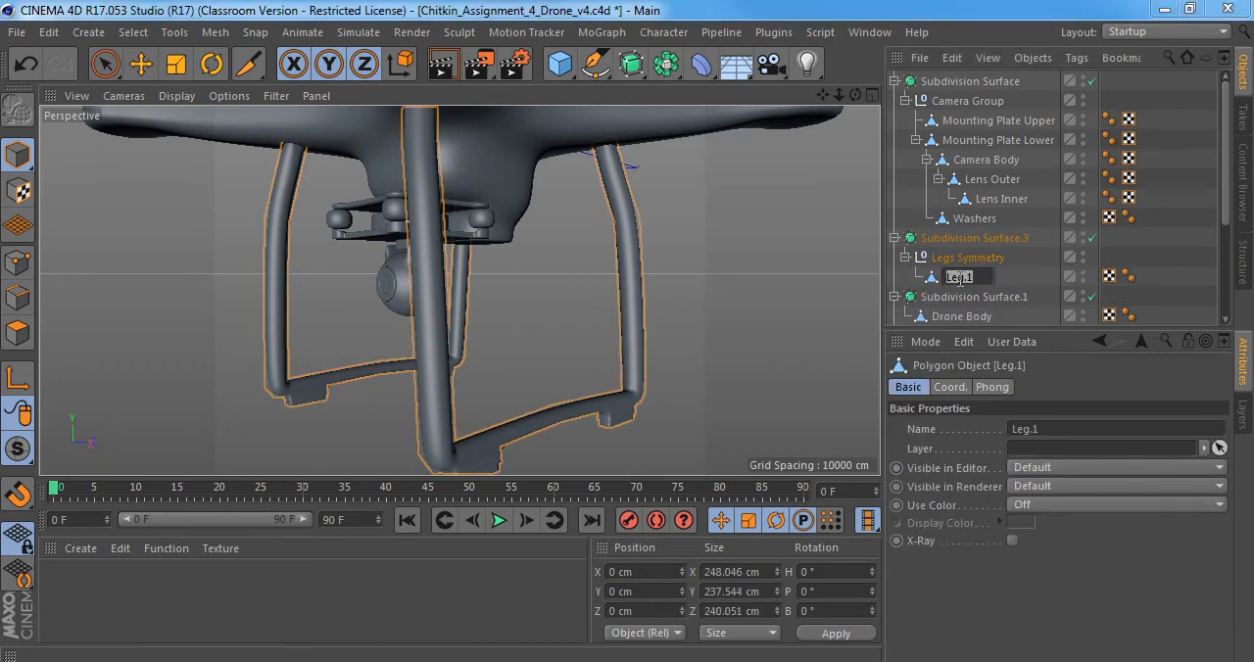
text(Legs)
key(Return)
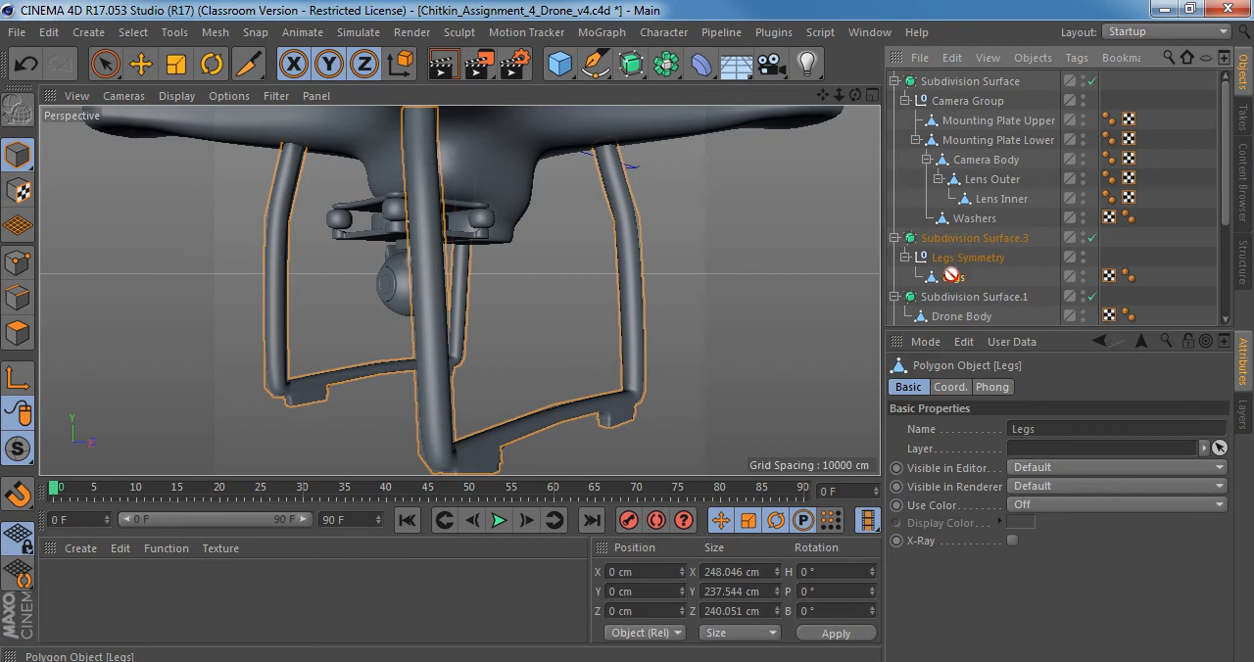
drag(958, 245, 956, 245)
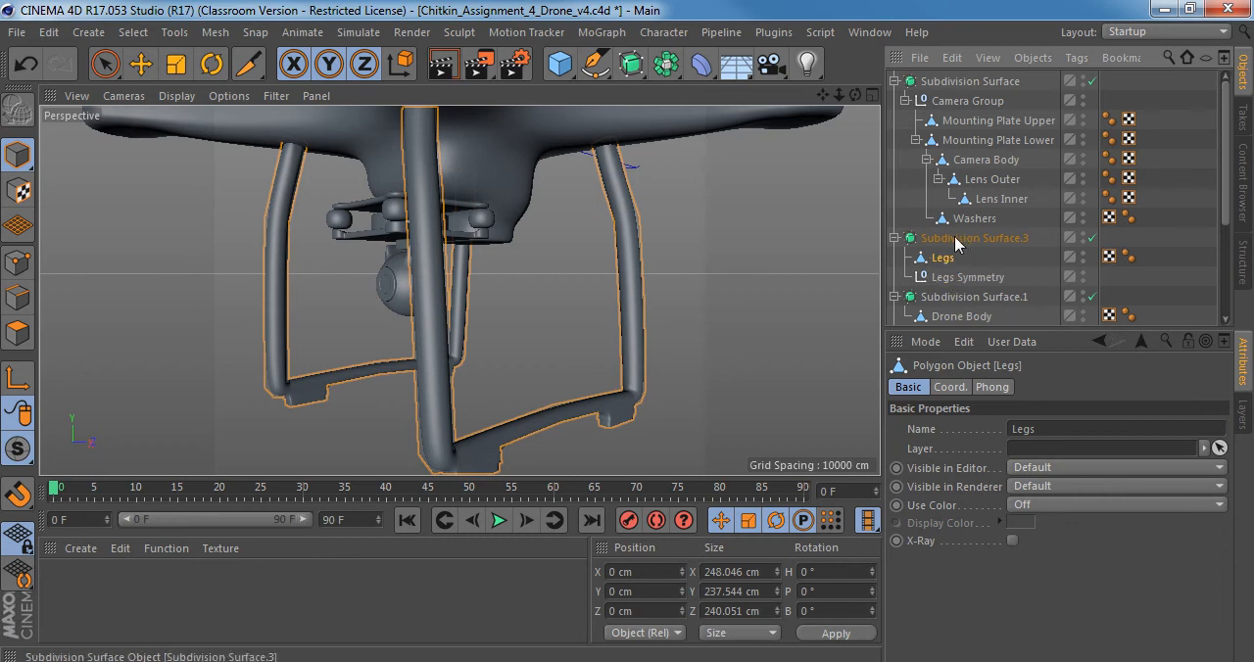
Rename the legs' subdivision surface as Legs Subd.
click(948, 244)
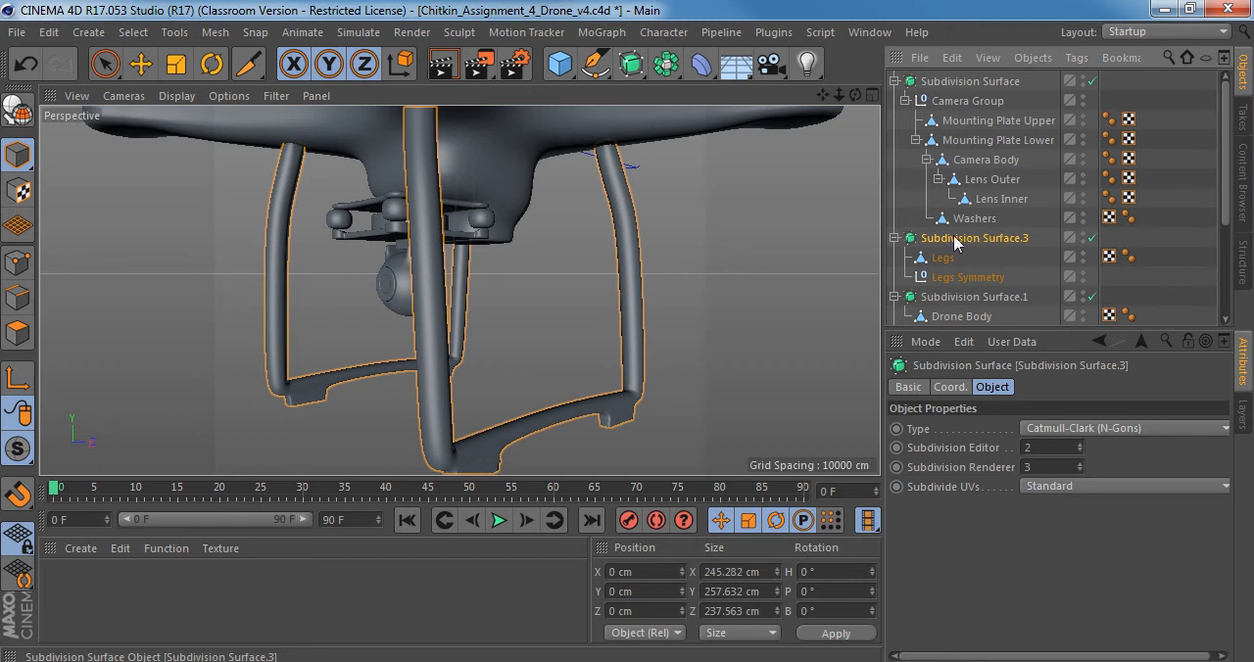
double_click(987, 237)
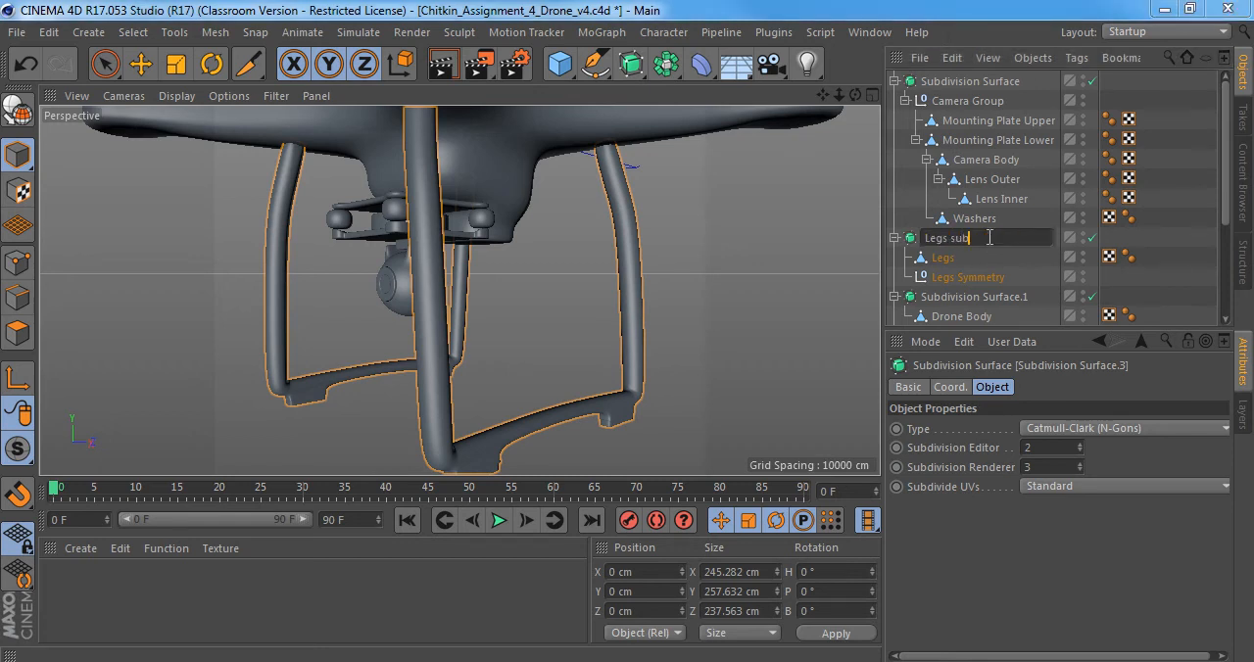
key(Return)
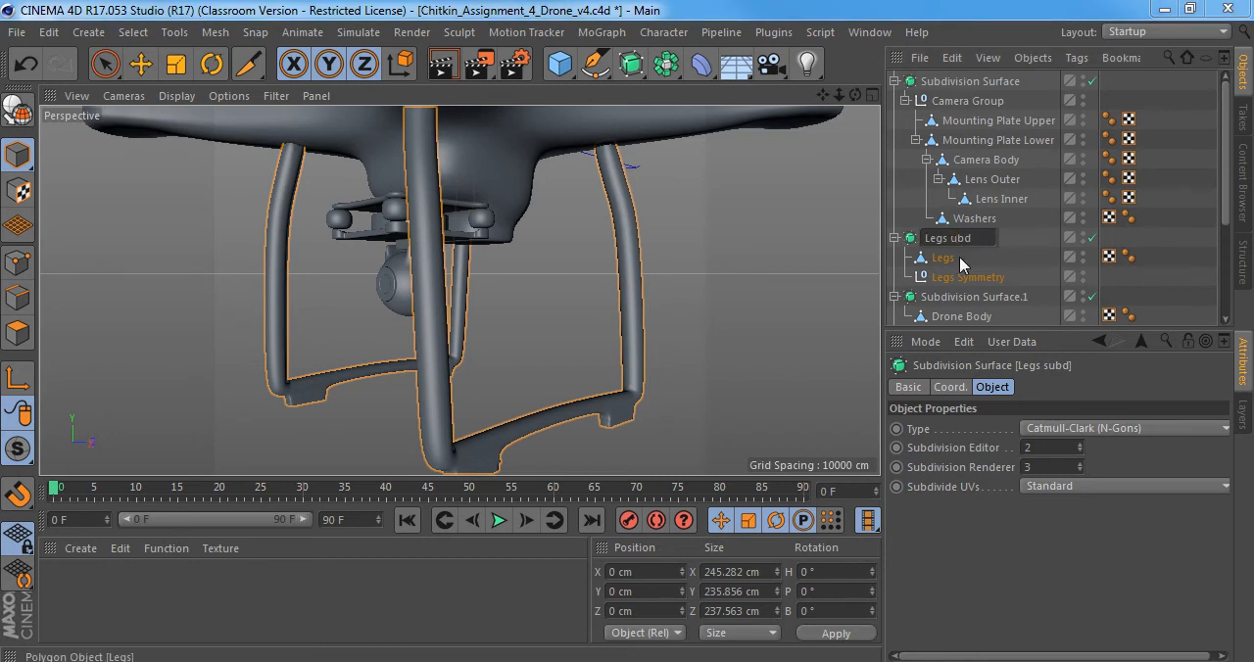
text(S)
click(959, 256)
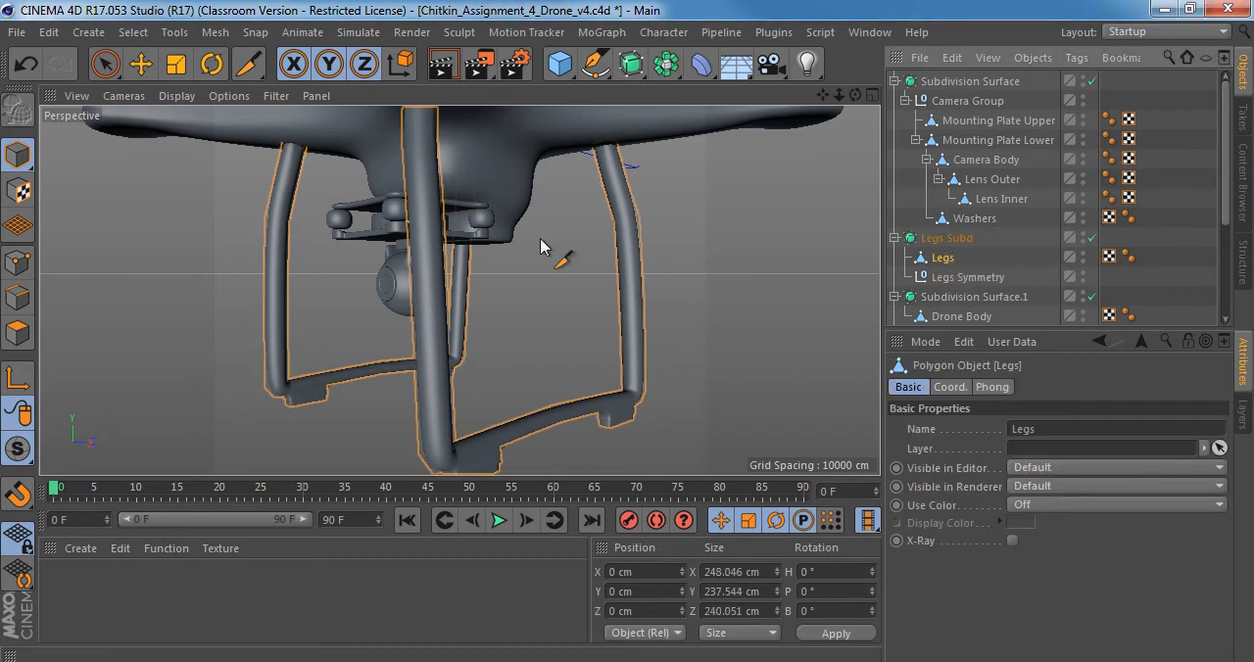
Delete the empty Legs Symmetry null from the Legs Subd hierarchy.
alt+middle_drag(540, 239, 537, 316)
alt+right_drag(548, 275, 506, 265)
alt+middle_drag(508, 291, 541, 196)
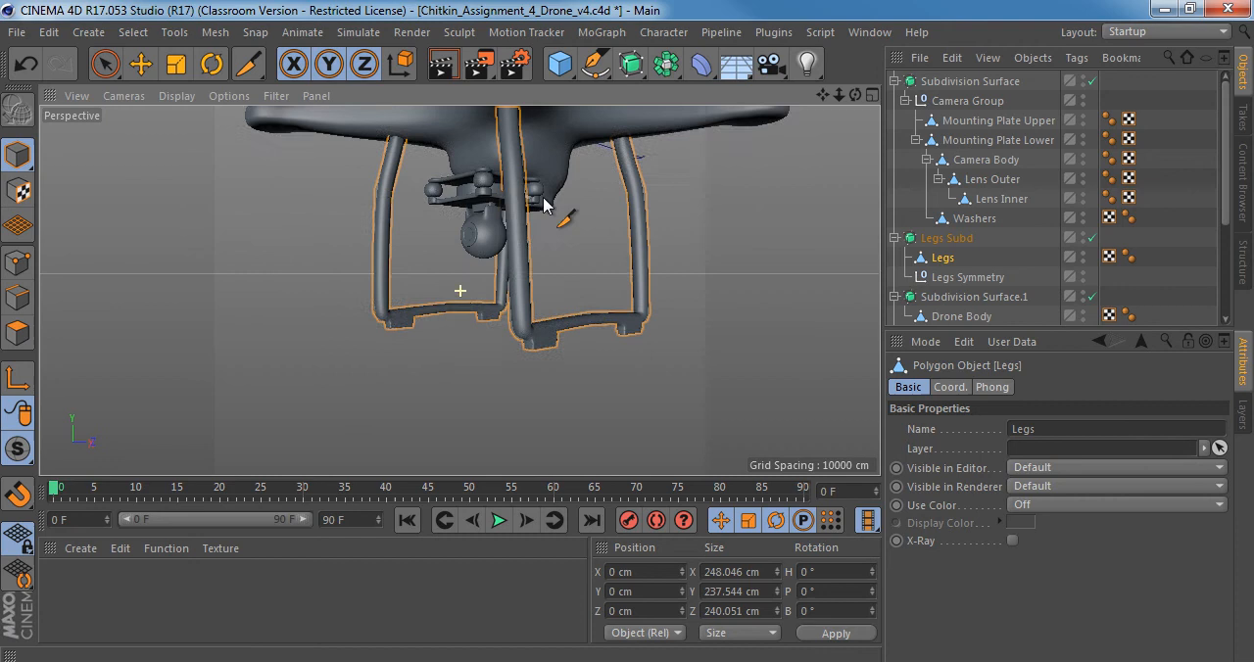
click(970, 278)
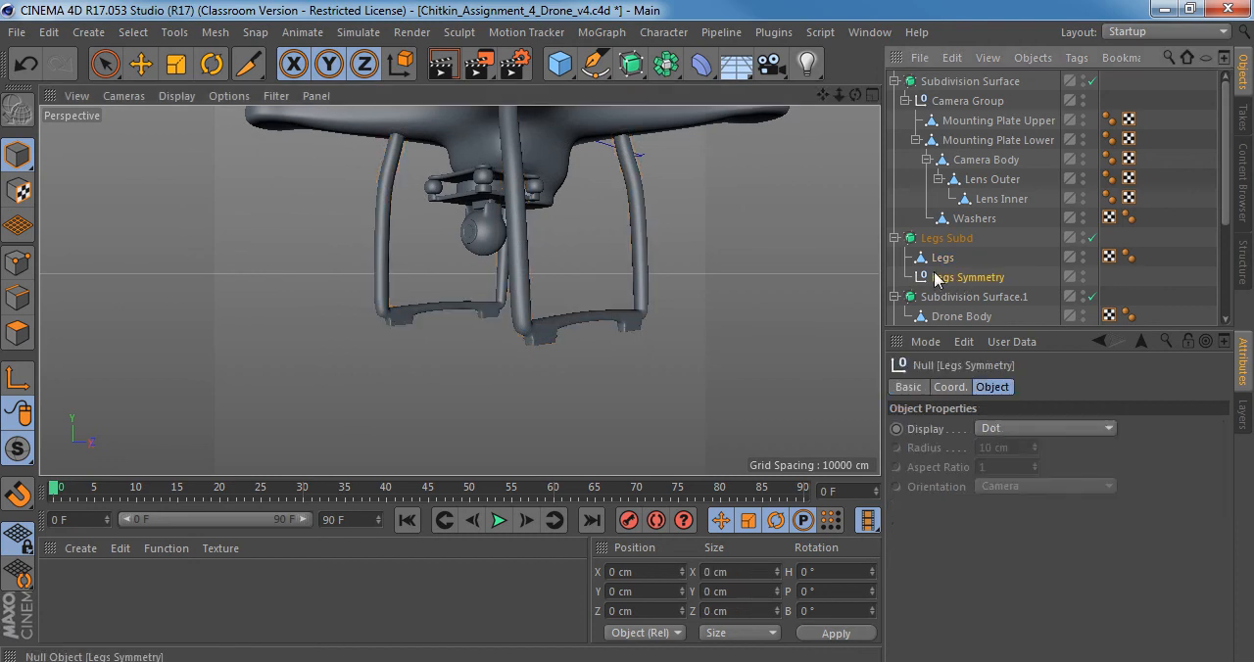
key(Delete)
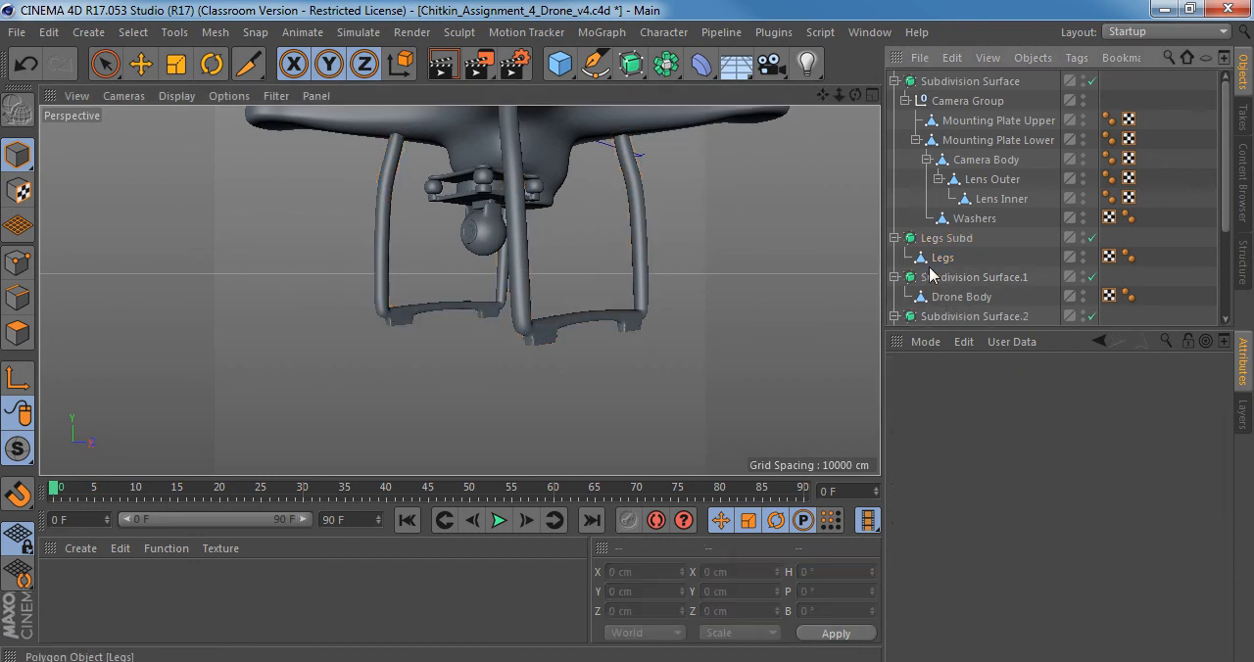
Enlarge the object list to show the full hierarchy, and examine the whole drone with its arms, motors and propeller from several angles.
drag(1063, 331, 1063, 539)
alt+drag(527, 201, 586, 461)
scroll(481, 236, up, 7)
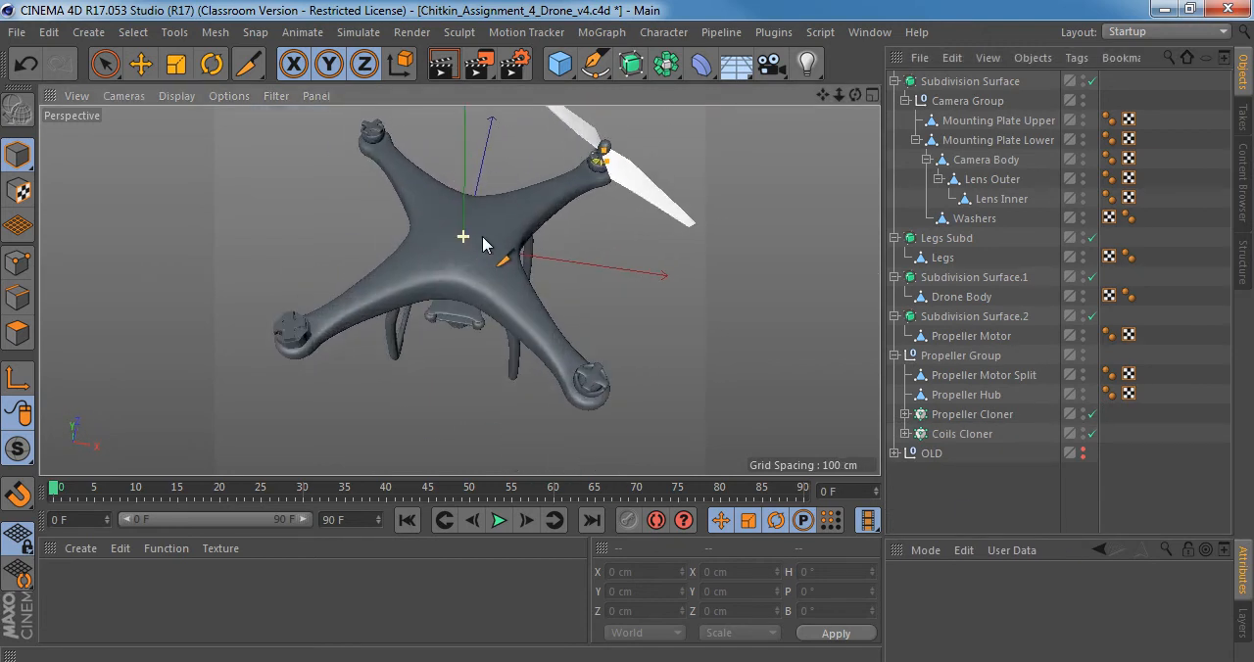
alt+drag(481, 233, 481, 160)
alt+middle_drag(579, 226, 520, 288)
alt+right_drag(520, 288, 489, 290)
alt+drag(488, 289, 448, 294)
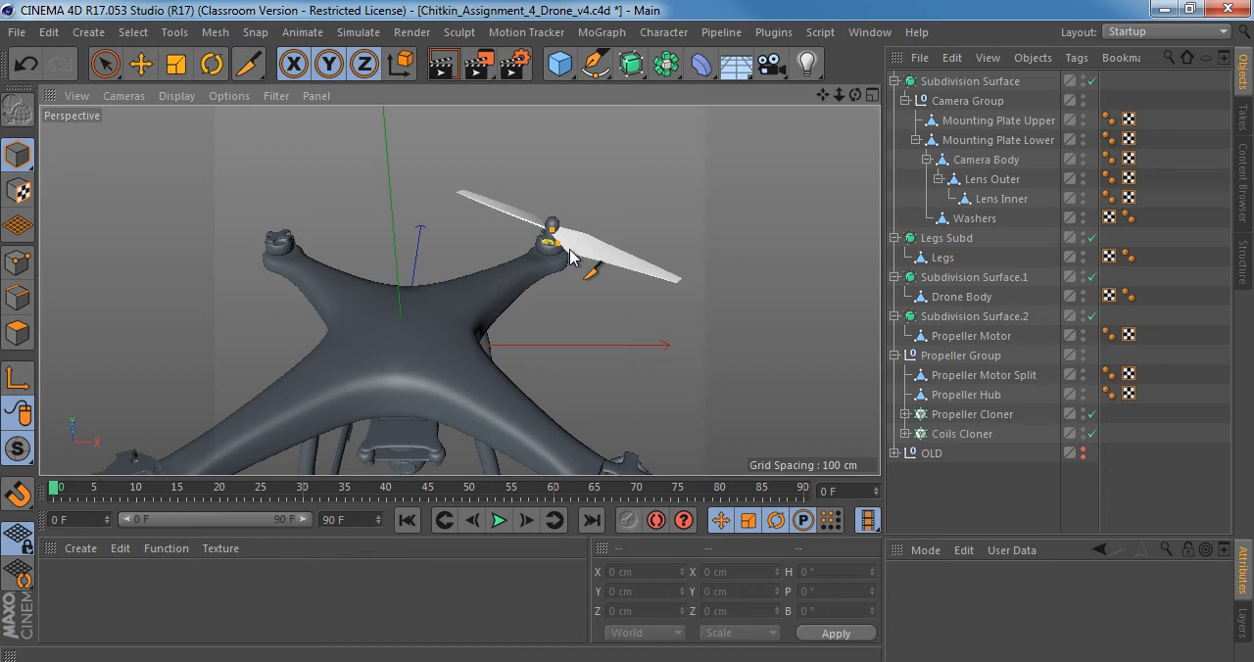
alt+drag(474, 295, 409, 327)
alt+middle_drag(408, 326, 504, 196)
alt+right_drag(521, 196, 511, 193)
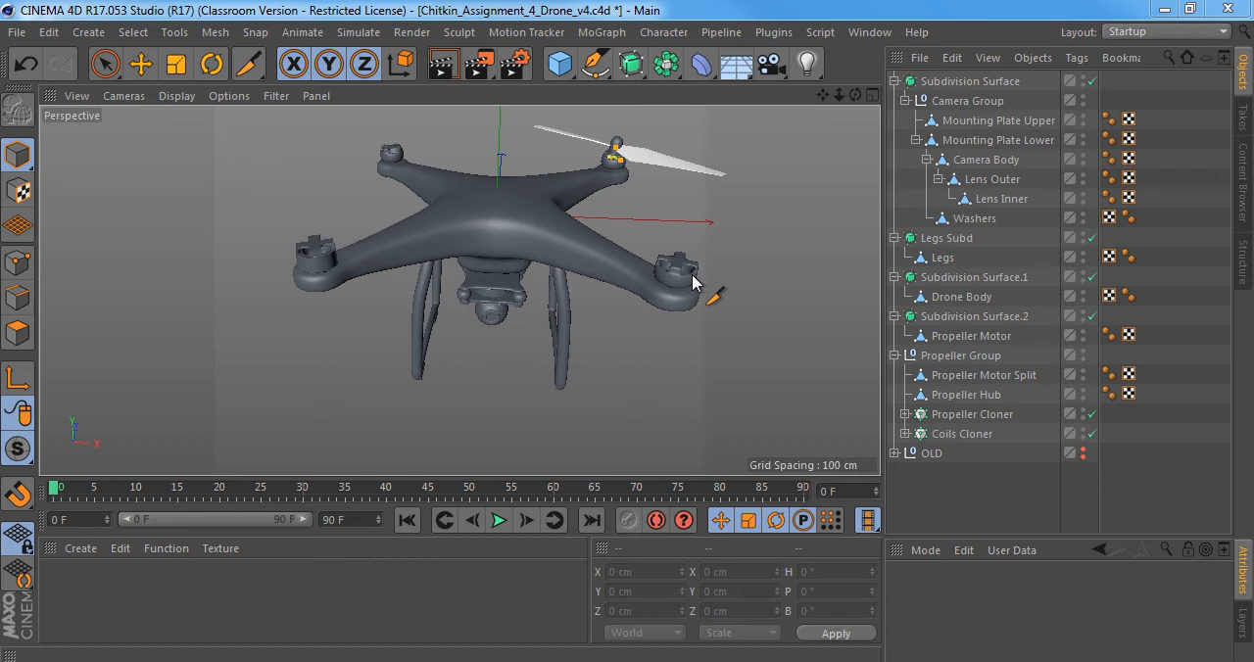
alt+drag(489, 205, 591, 285)
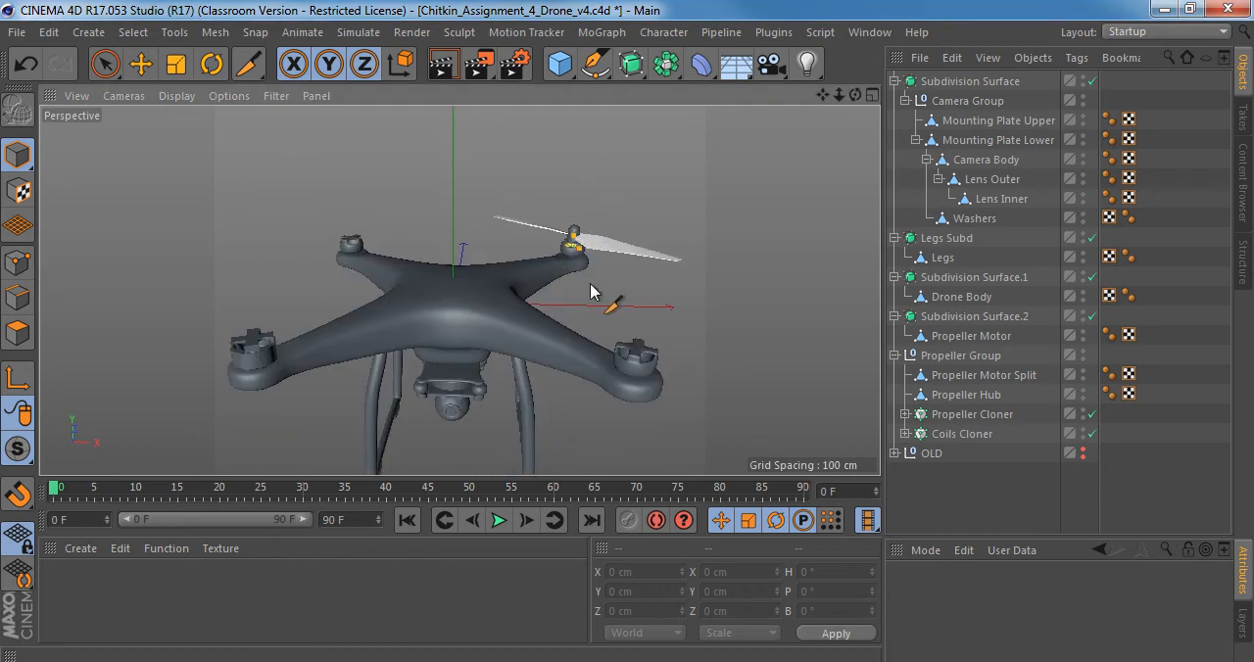
Collapse the hierarchies of the camera, legs, drone body and propeller motor subdivision surfaces.
click(1003, 375)
click(895, 81)
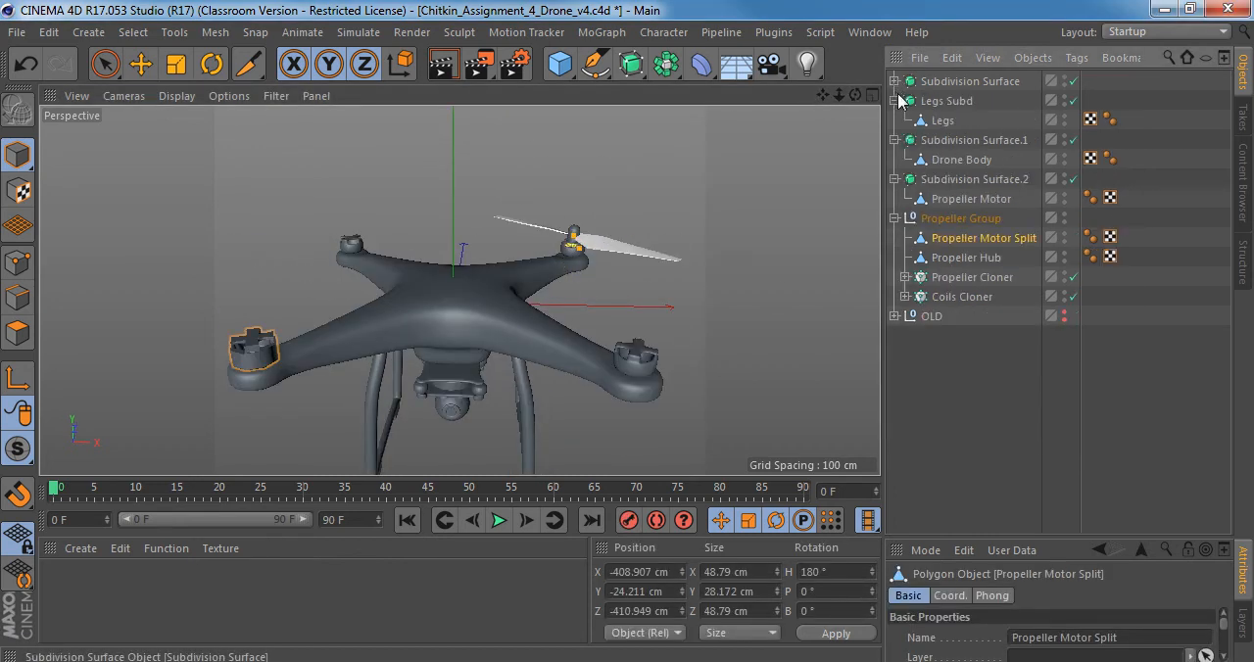
click(896, 101)
click(895, 120)
click(895, 140)
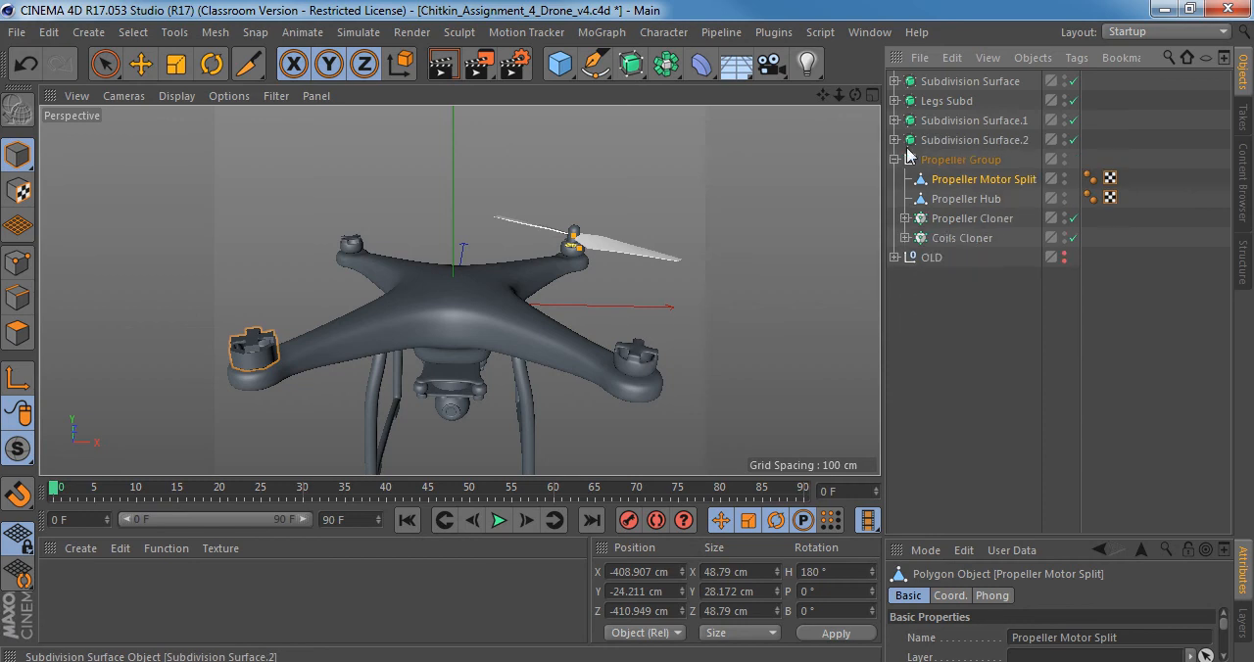
Hide Propeller Motor Split and Subdivision Surface.2 to expose the coils beneath the propeller hub.
click(931, 159)
scroll(584, 271, up, 5)
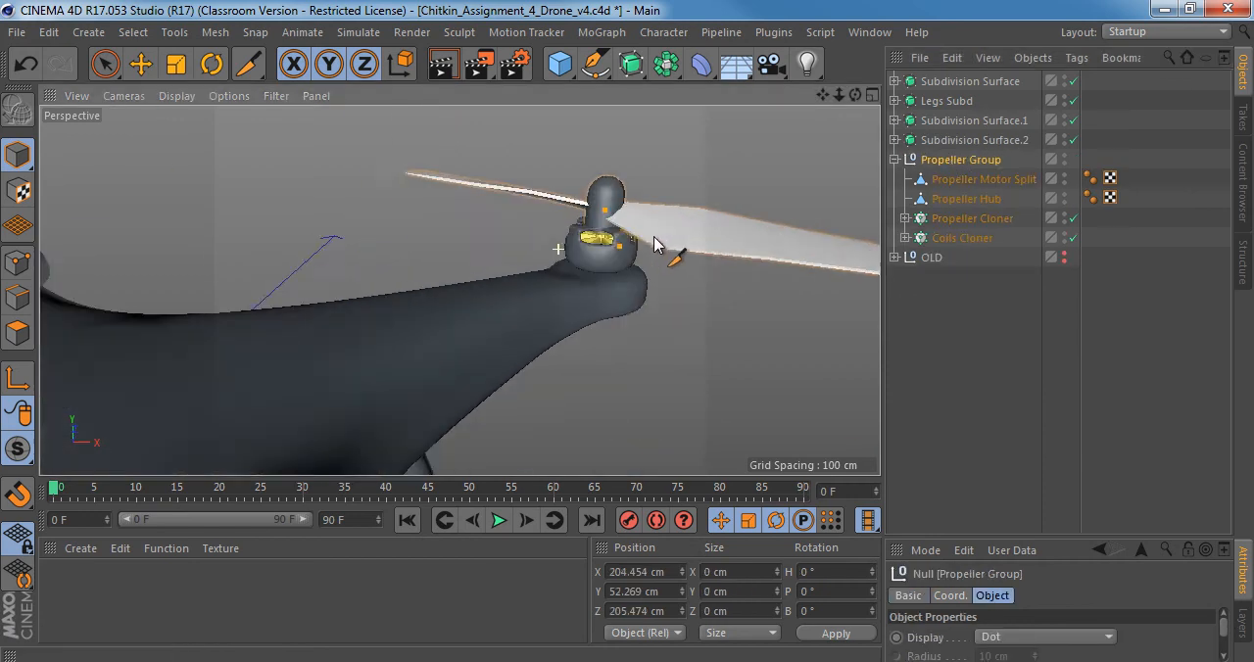
scroll(655, 245, up, 3)
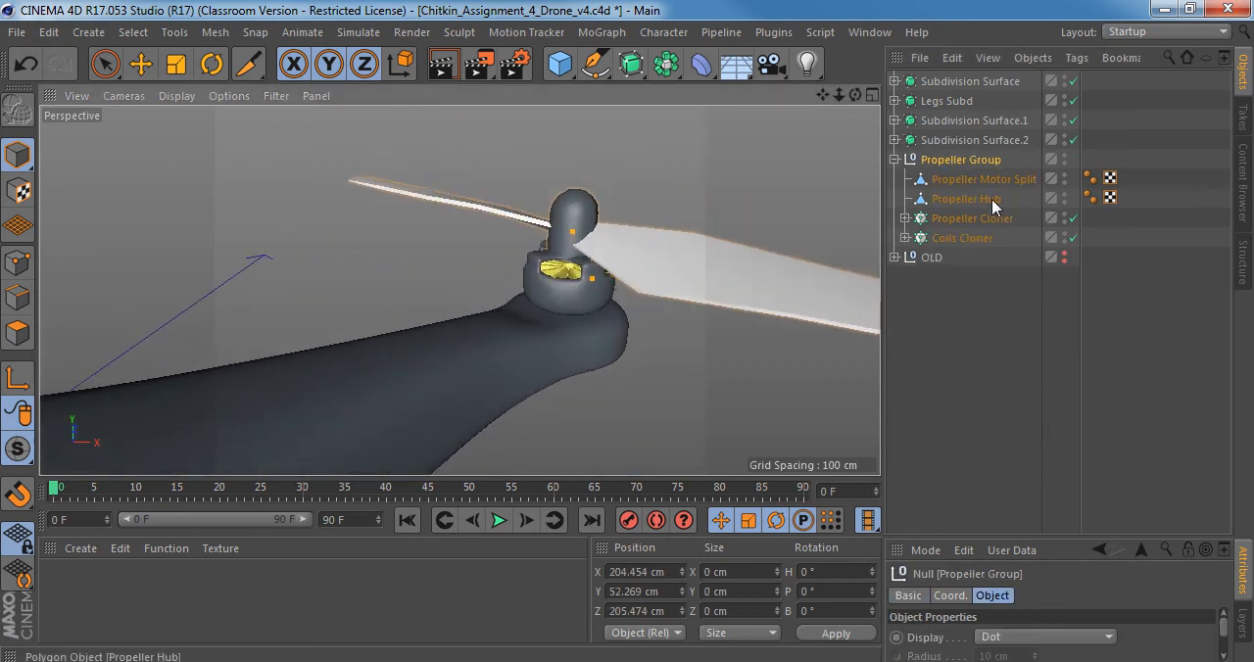
click(1066, 177)
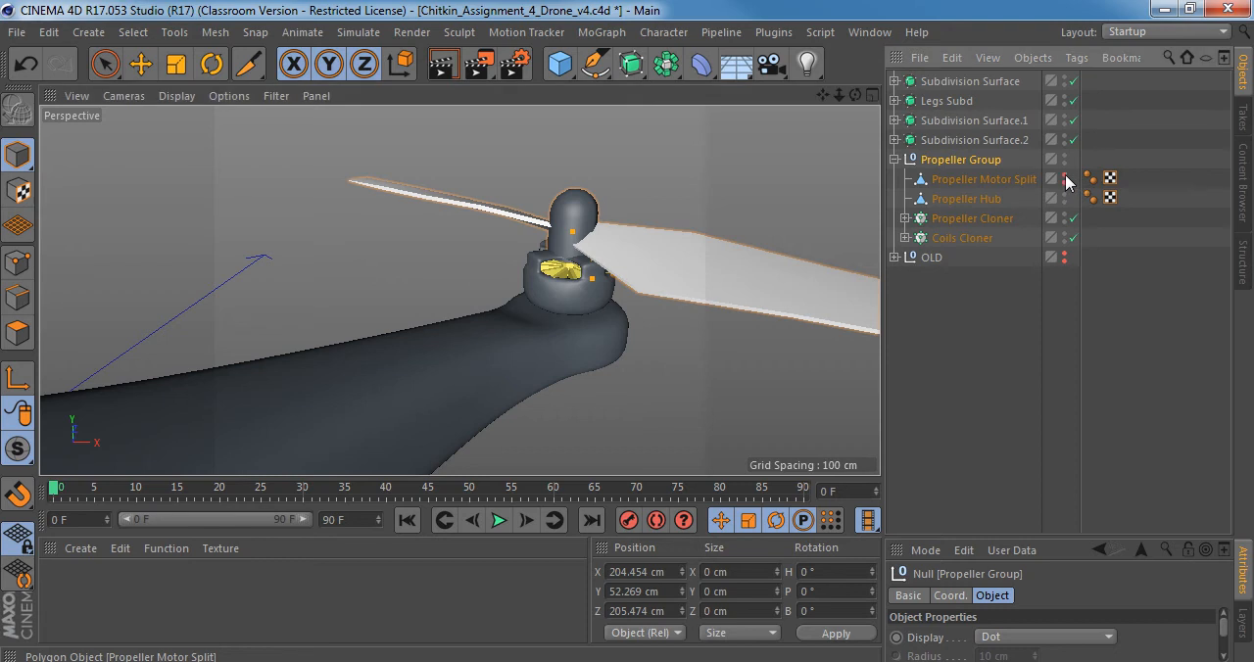
click(947, 141)
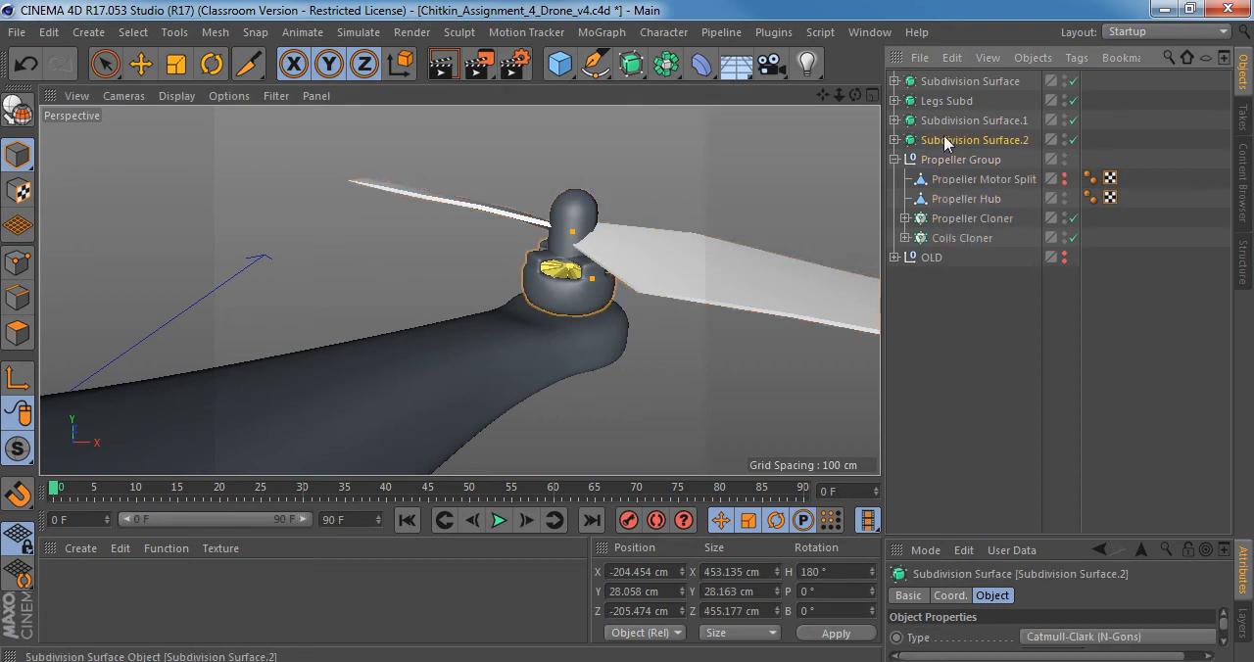
alt+click(1064, 139)
alt+drag(415, 351, 450, 269)
scroll(556, 253, up, 4)
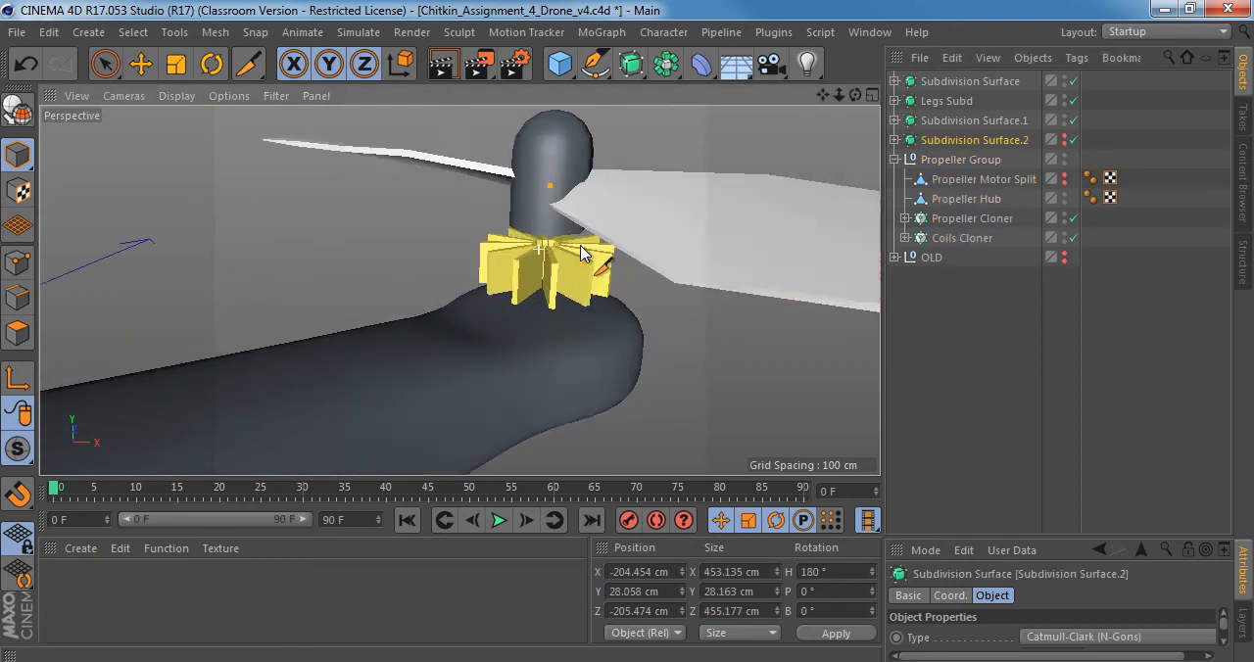
alt+drag(555, 233, 662, 228)
Isolate the Propeller Group and its children in the viewport with hierarchy solo.
click(960, 159)
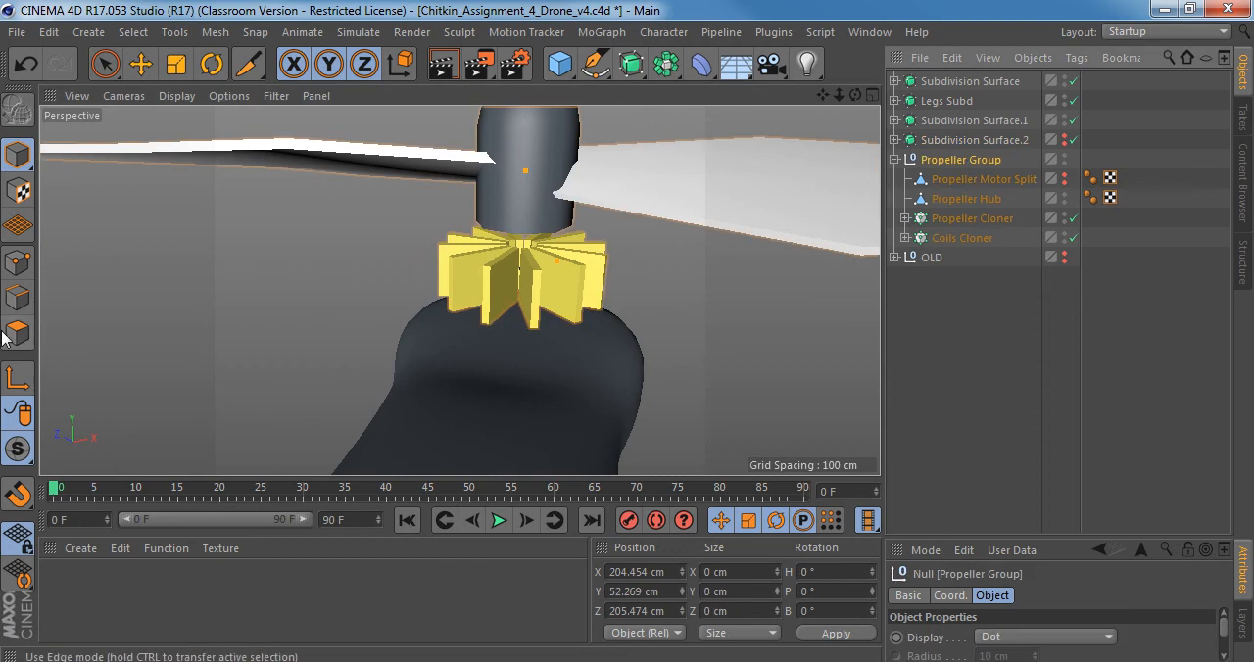
drag(16, 465, 79, 548)
scroll(570, 238, down, 5)
alt+middle_drag(503, 225, 462, 284)
alt+drag(503, 273, 488, 296)
Select the Coil cube inside the Coils Cloner and enlarge the attributes area to show all its object properties.
click(966, 182)
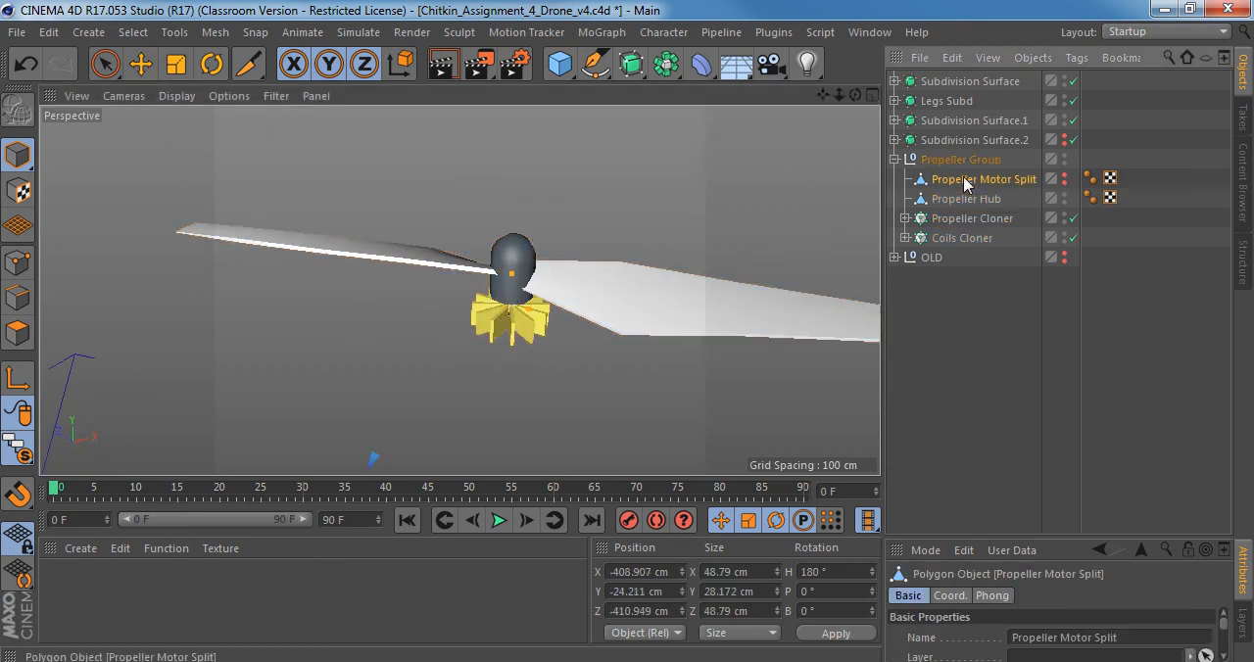
click(963, 219)
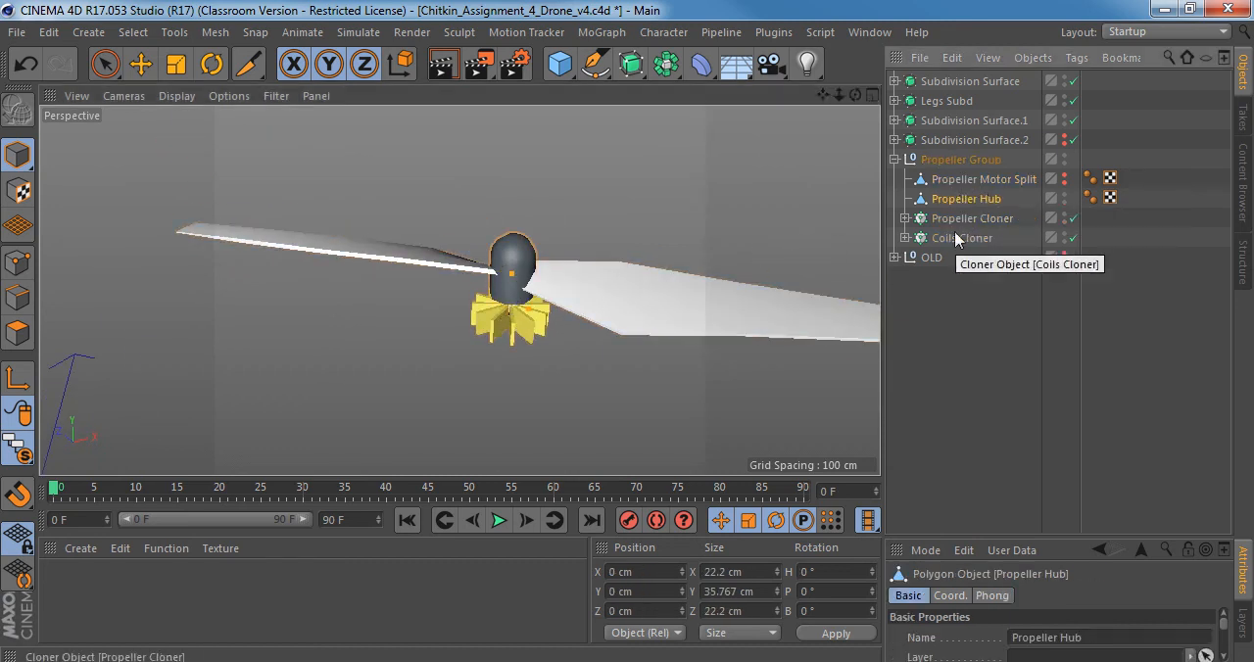
click(949, 238)
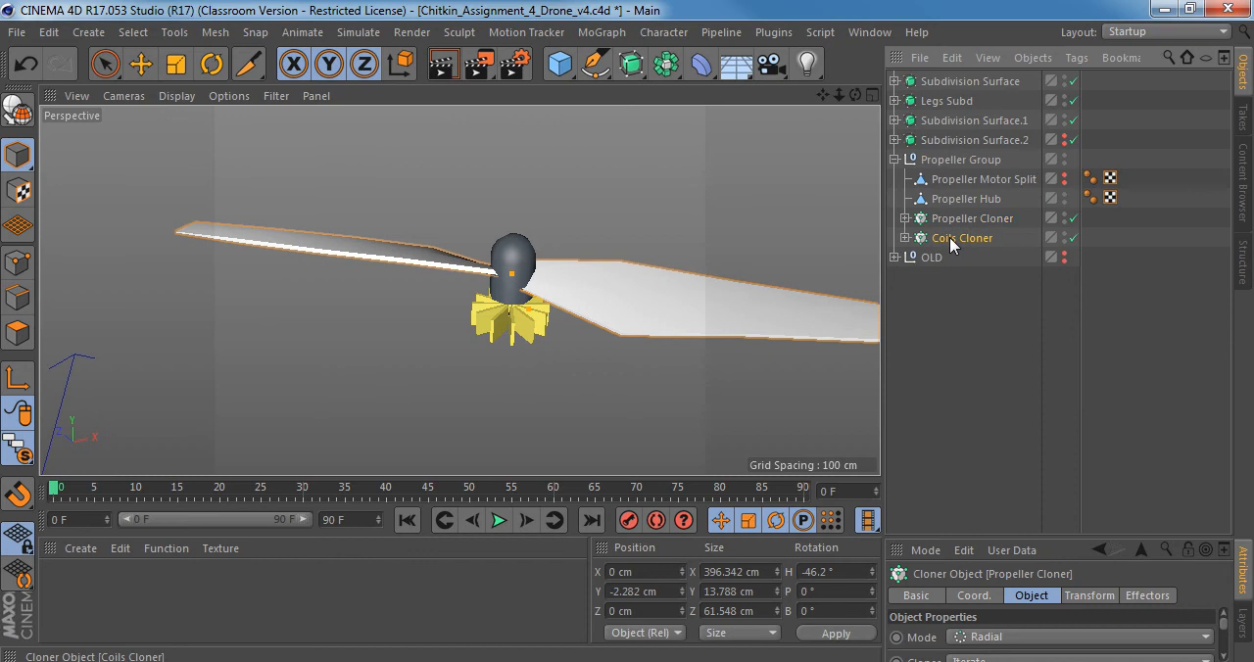
click(906, 238)
click(955, 260)
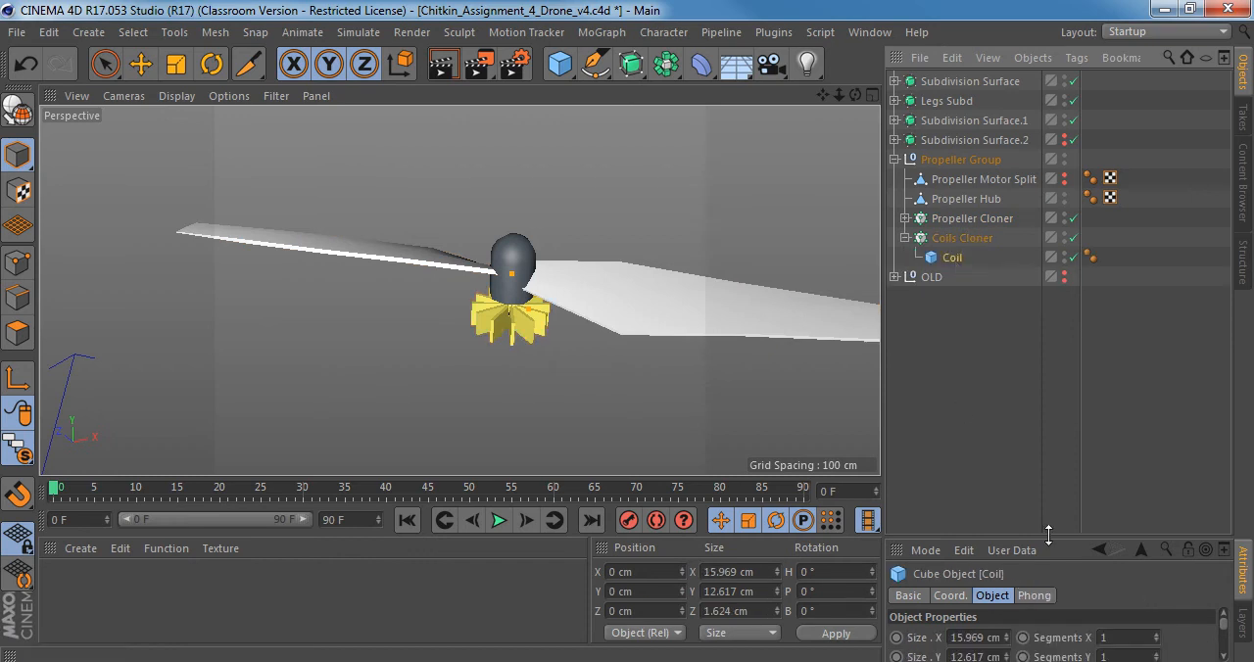
drag(1048, 535, 1075, 336)
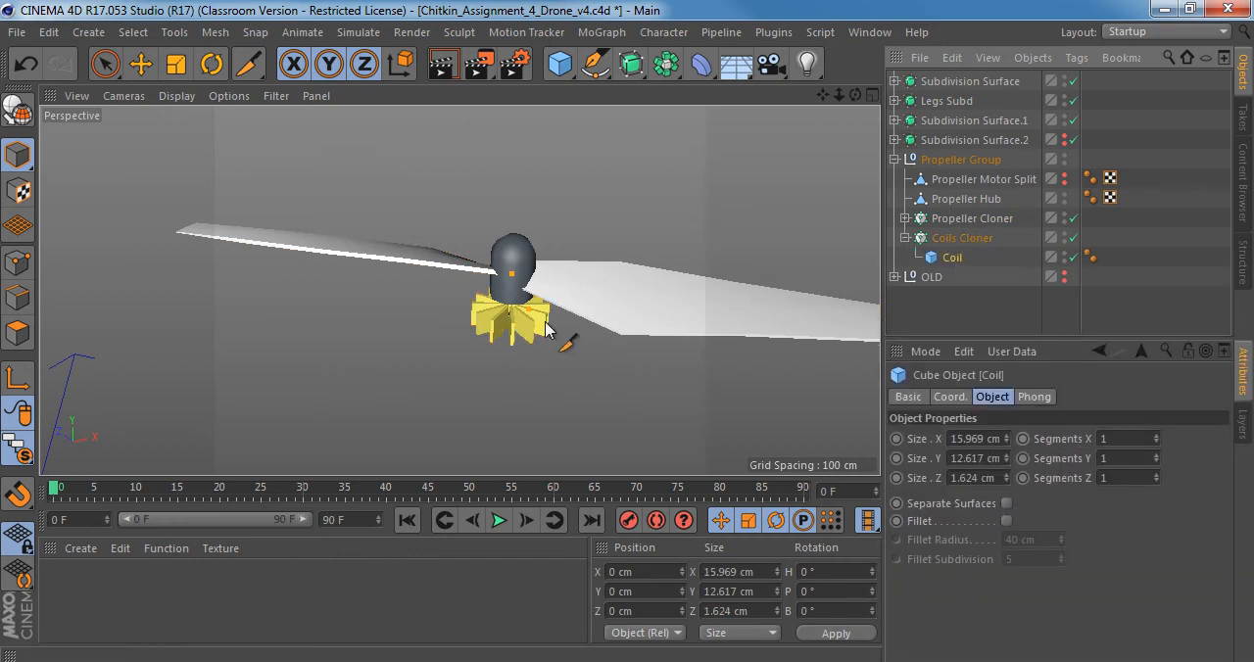
Enable Fillet on the Coil cube with a fillet radius of 0.2 cm and a fillet subdivision of 2.
alt+right_drag(505, 321, 598, 291)
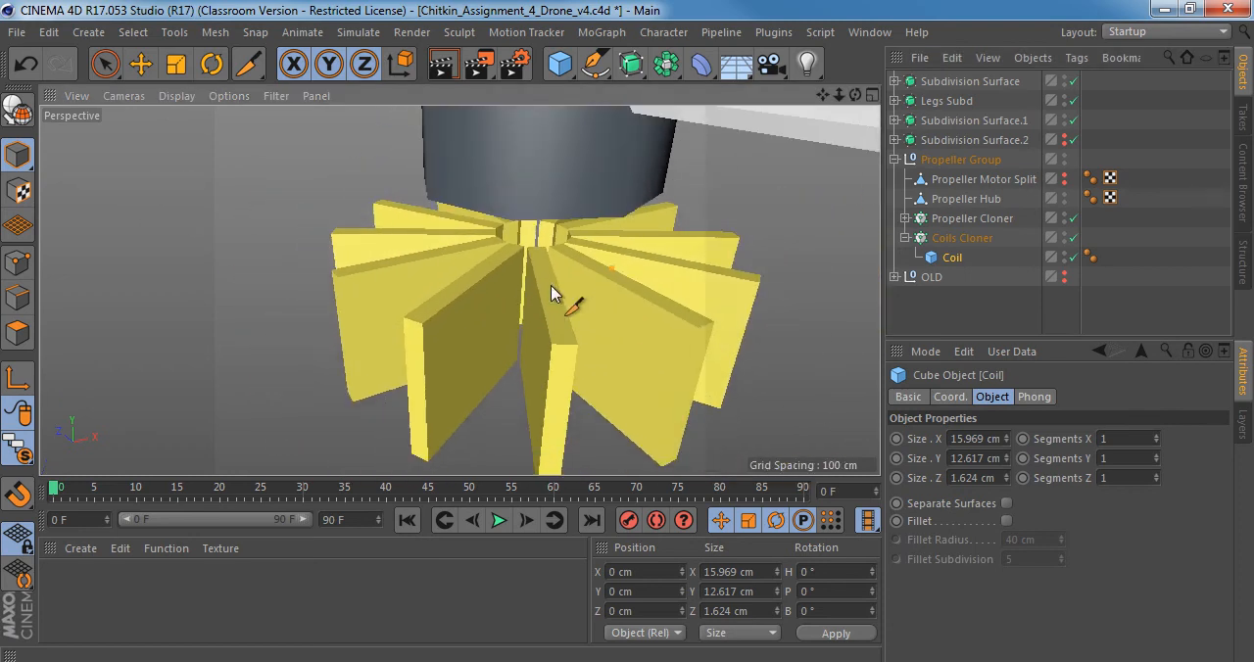
alt+right_drag(551, 285, 527, 301)
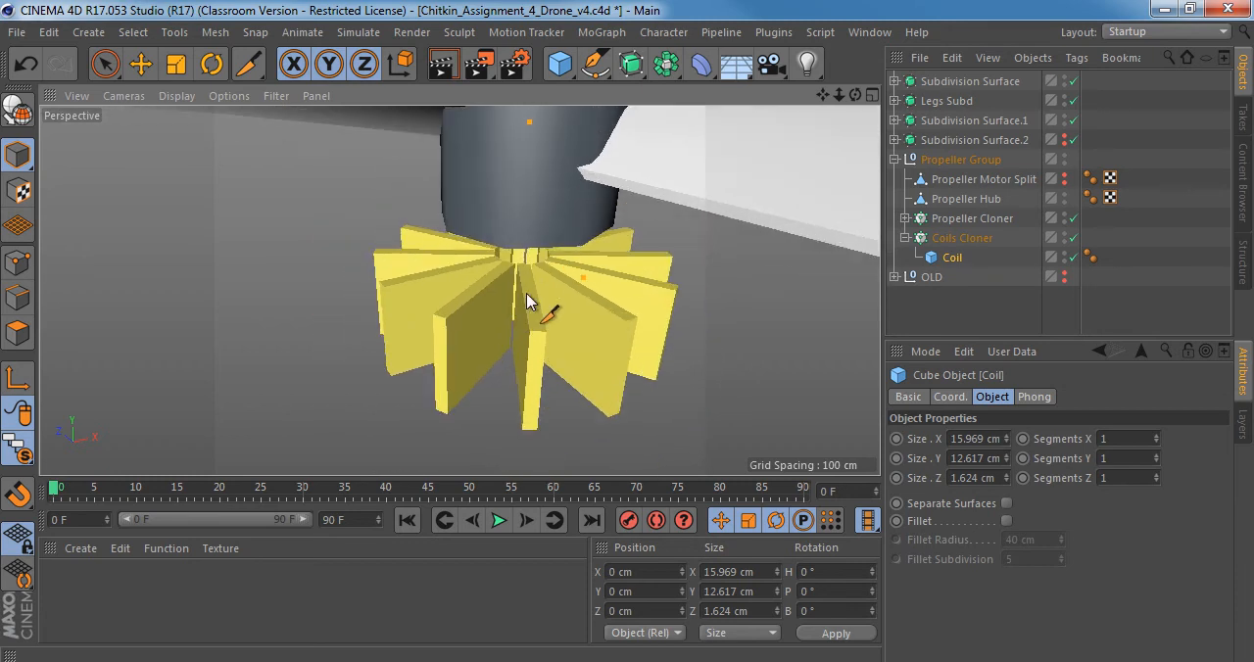
click(1007, 521)
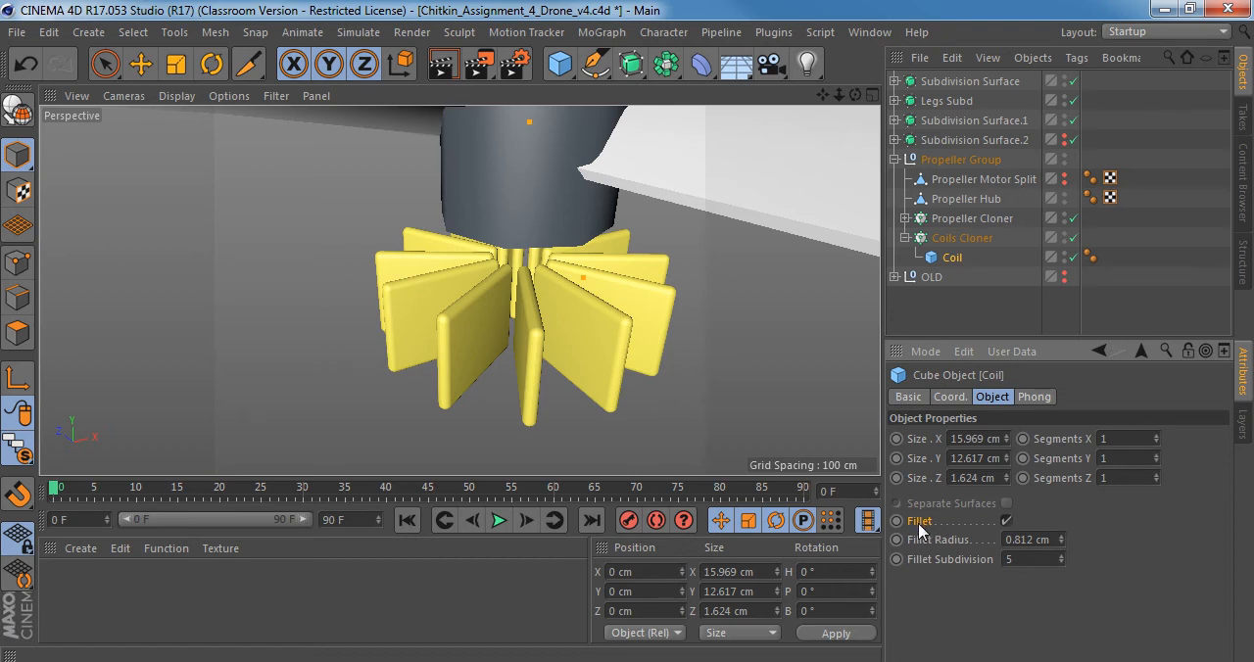
click(1061, 562)
click(1062, 562)
click(1061, 562)
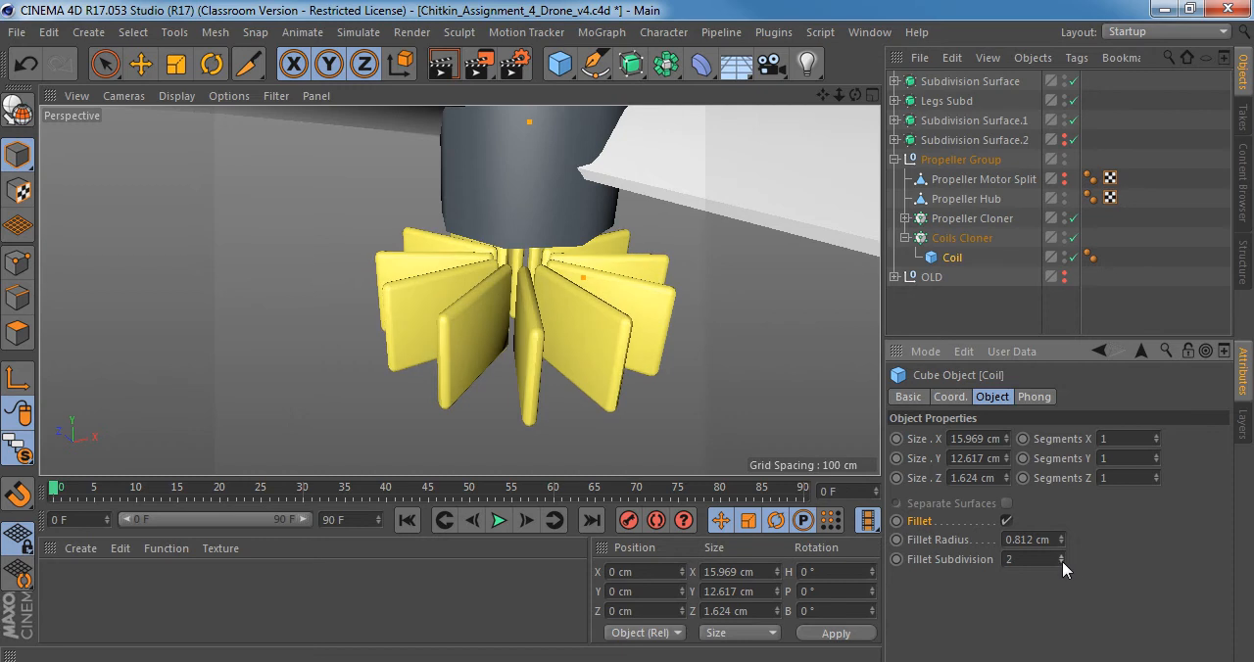
click(1062, 562)
click(1061, 556)
text(0.2)
key(Return)
scroll(553, 314, up, 5)
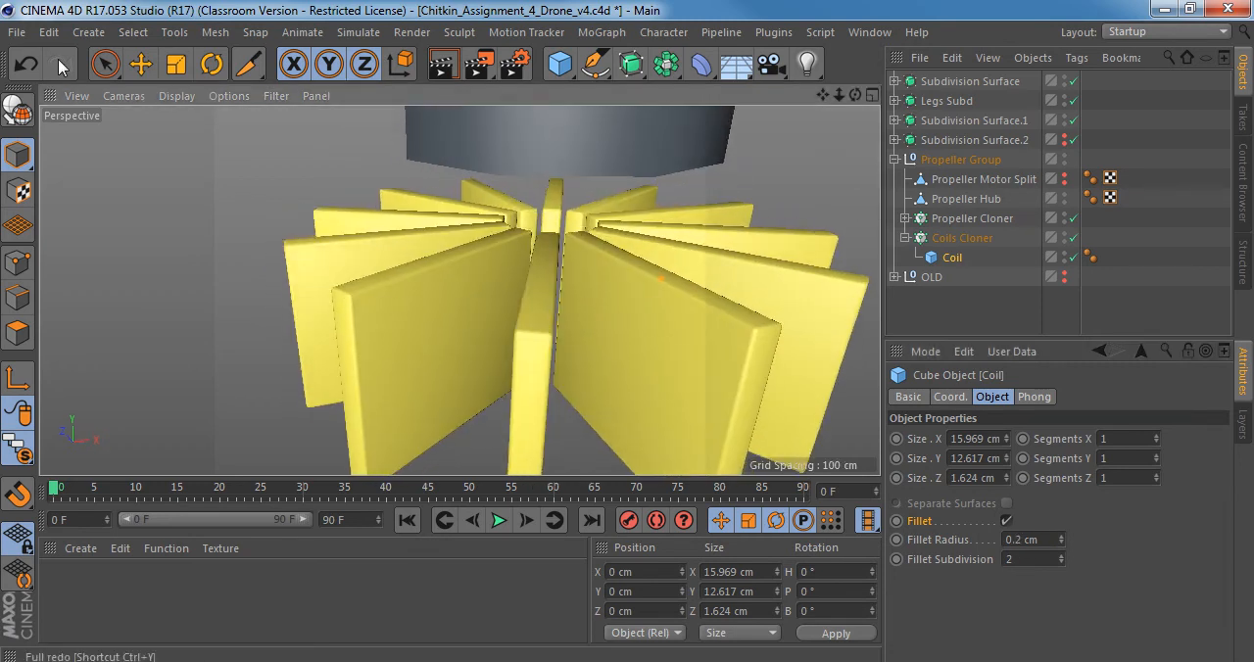
Display the viewport with Gouraud Shading (Lines) and examine the coils' filleted edges up close.
click(177, 95)
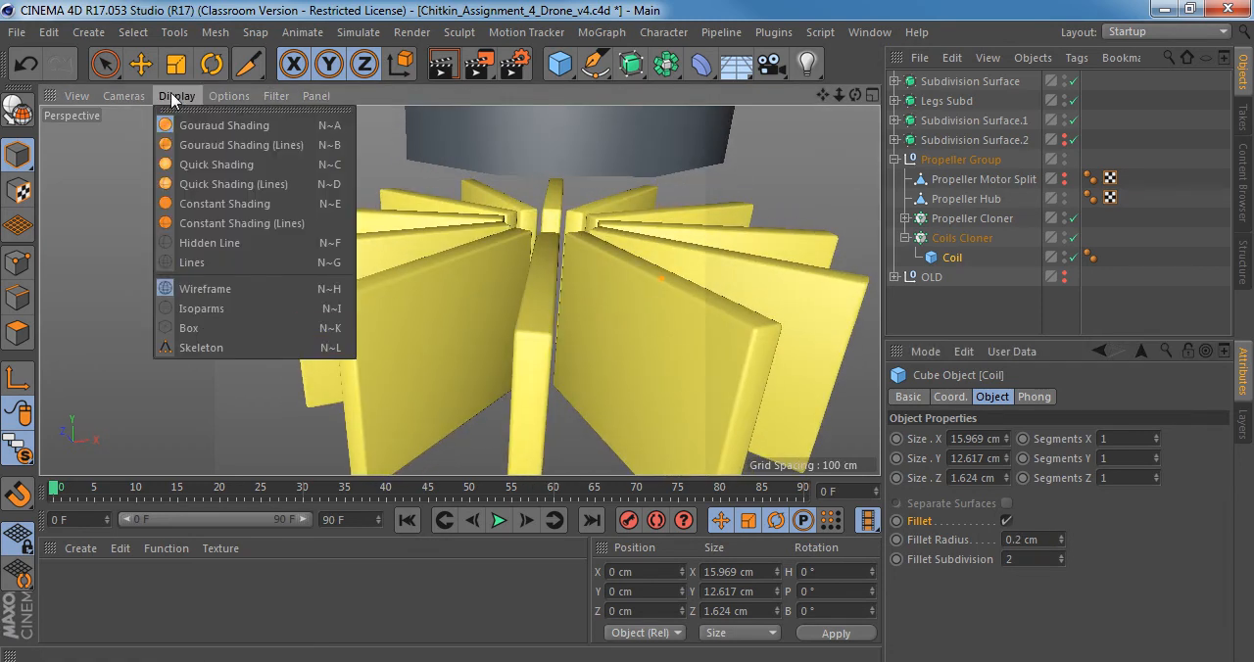
click(226, 143)
scroll(575, 340, down, 3)
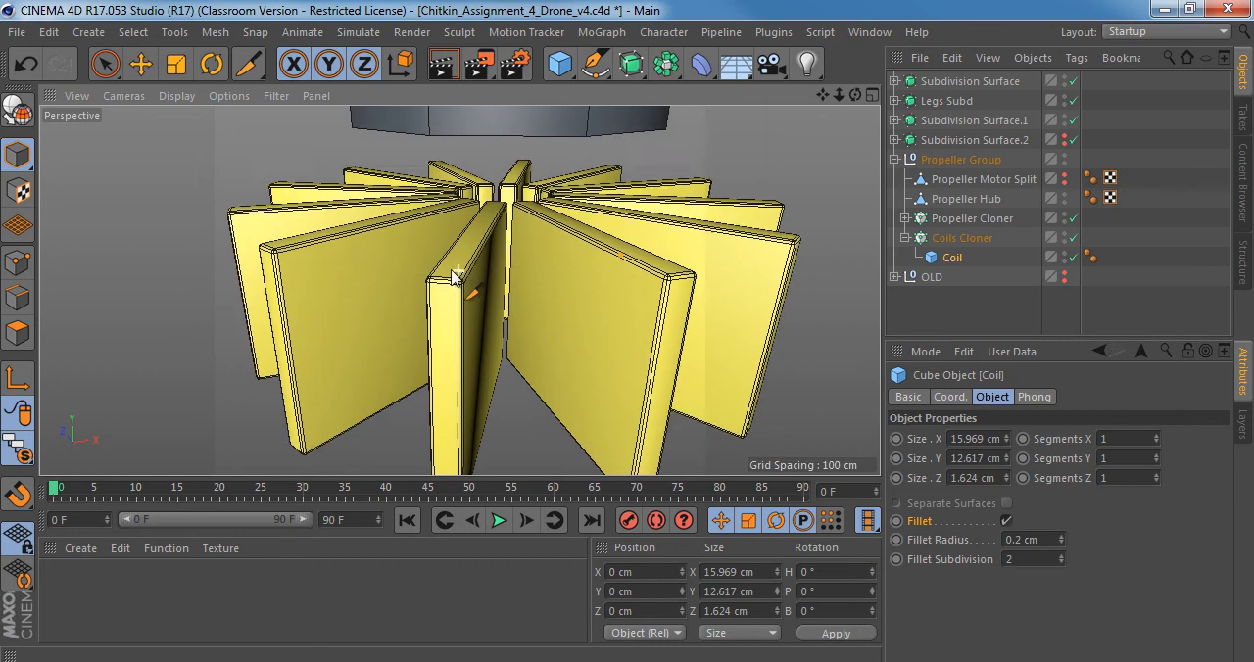
scroll(483, 355, up, 3)
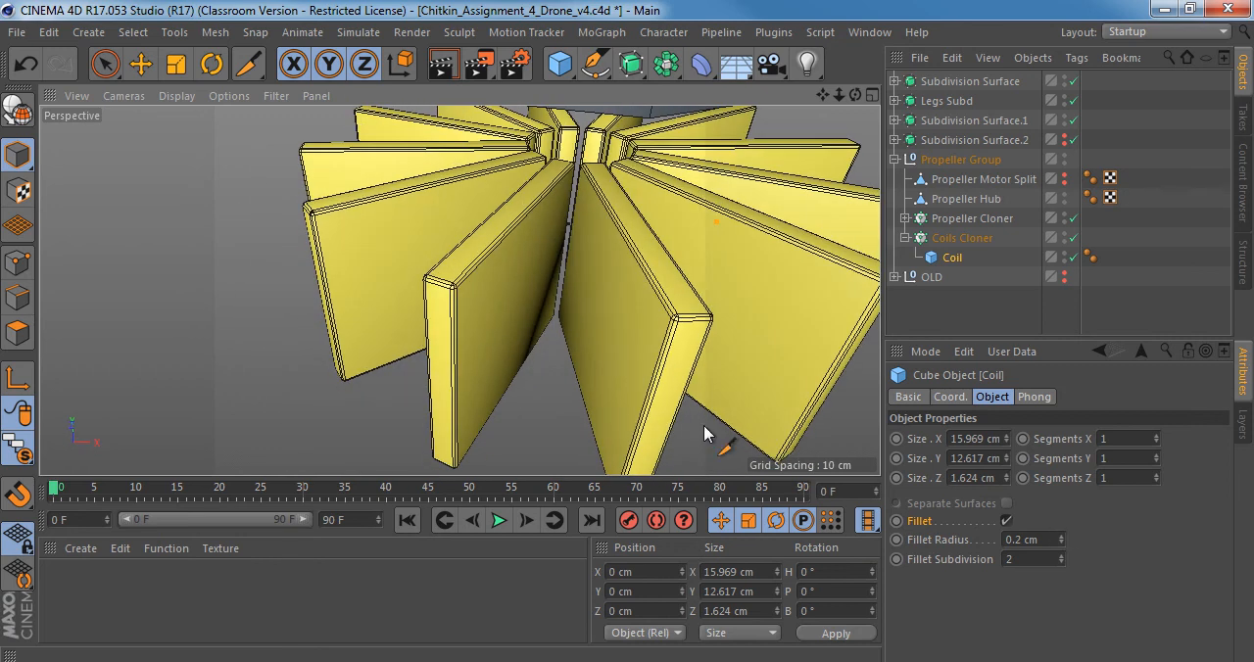
scroll(466, 288, up, 6)
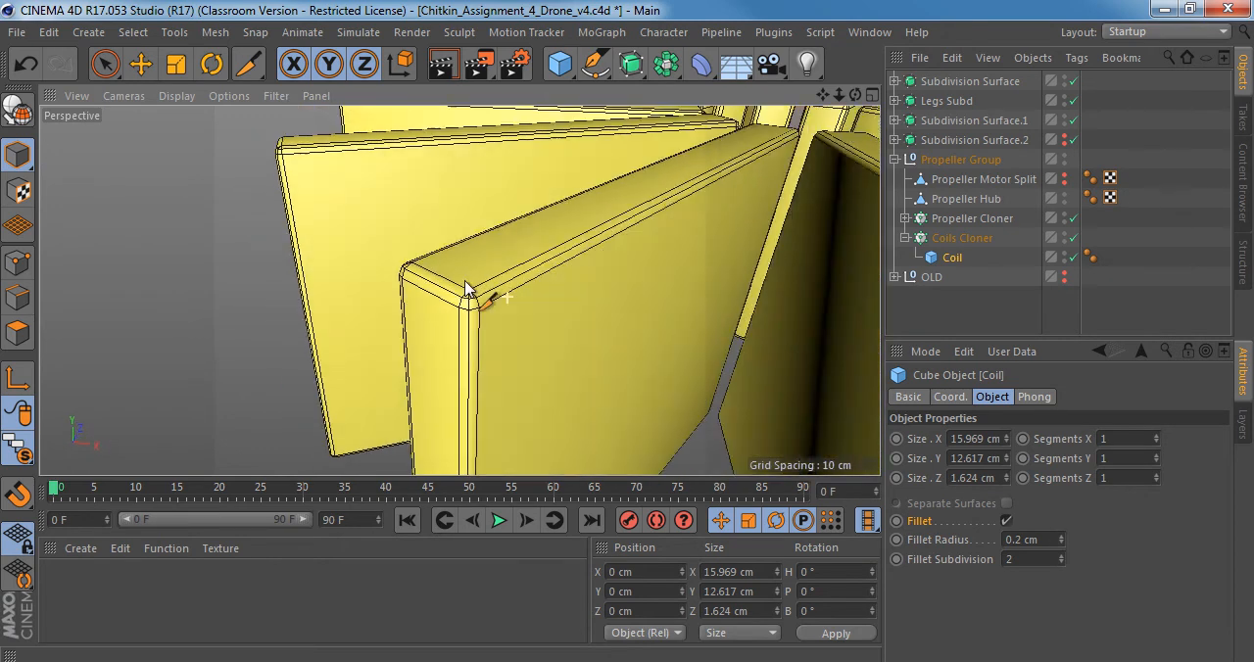
alt+drag(465, 282, 532, 359)
scroll(500, 314, down, 4)
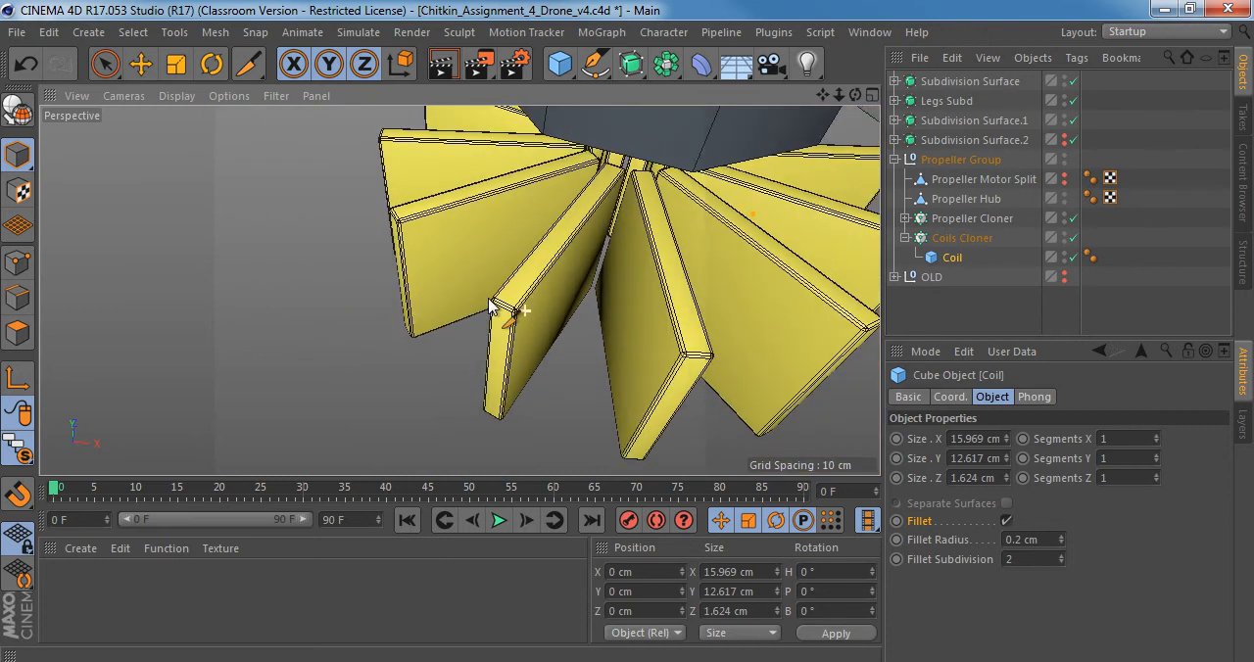
alt+drag(489, 300, 619, 241)
scroll(429, 377, down, 4)
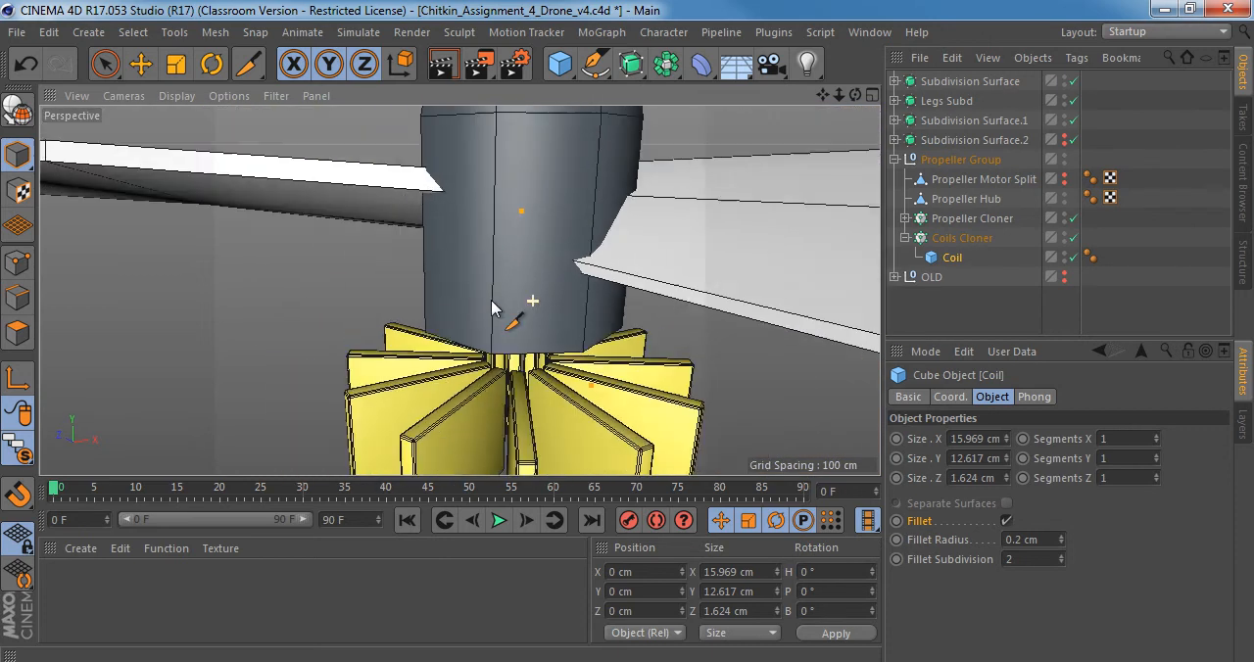
scroll(493, 308, down, 3)
Place the whole Propeller Group under a new Subdivision Surface.
click(960, 196)
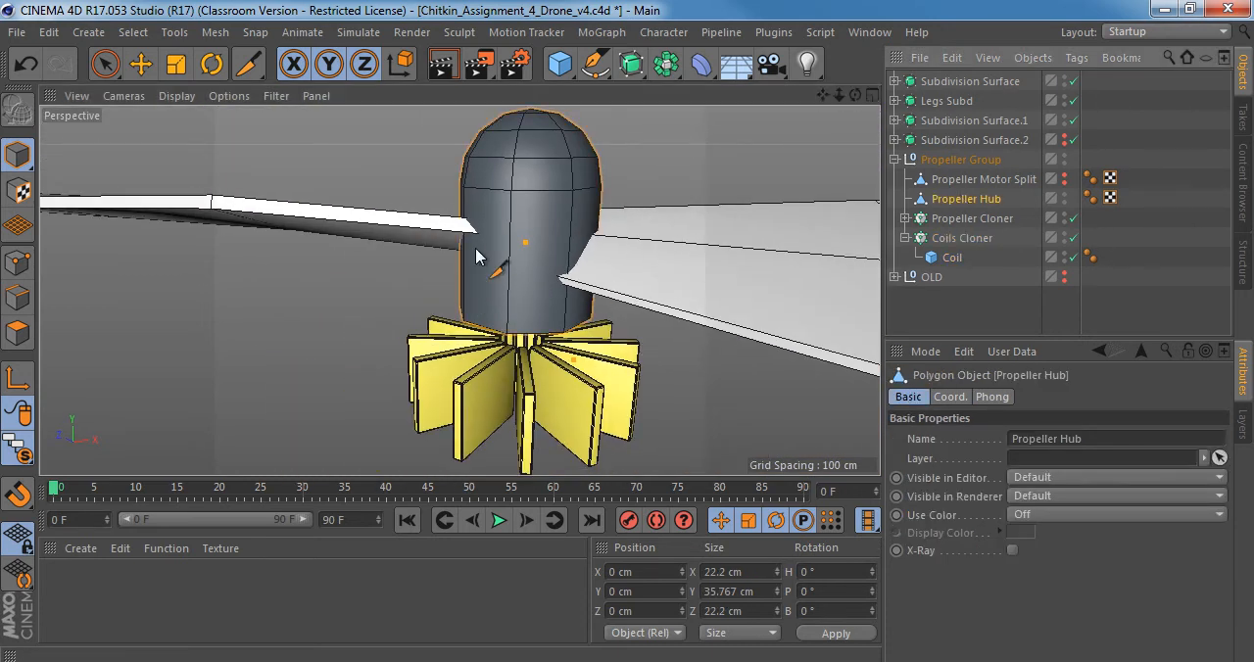
alt+drag(476, 256, 549, 343)
click(969, 159)
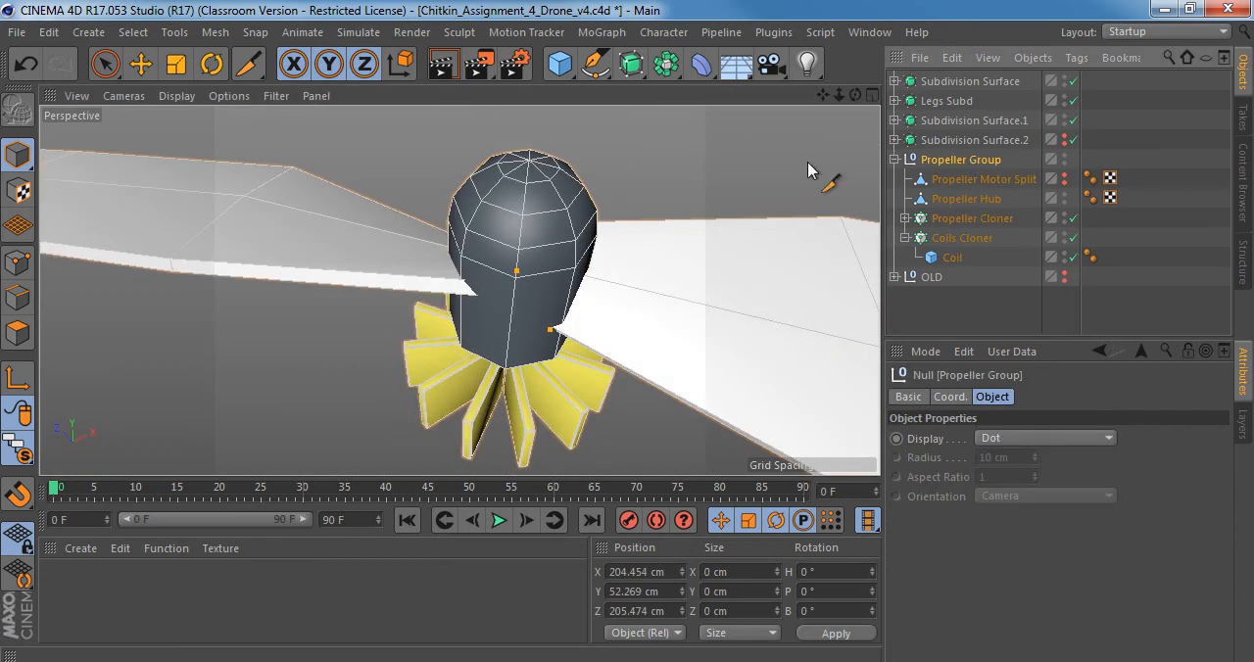
alt+drag(577, 169, 607, 174)
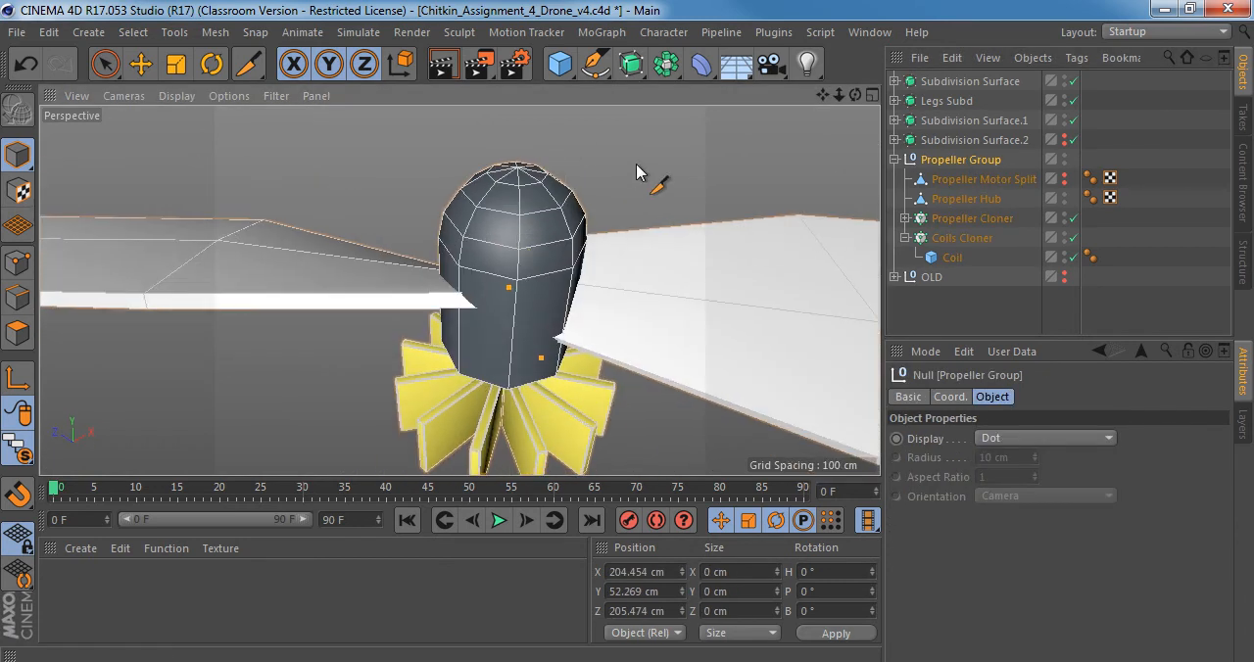
click(632, 70)
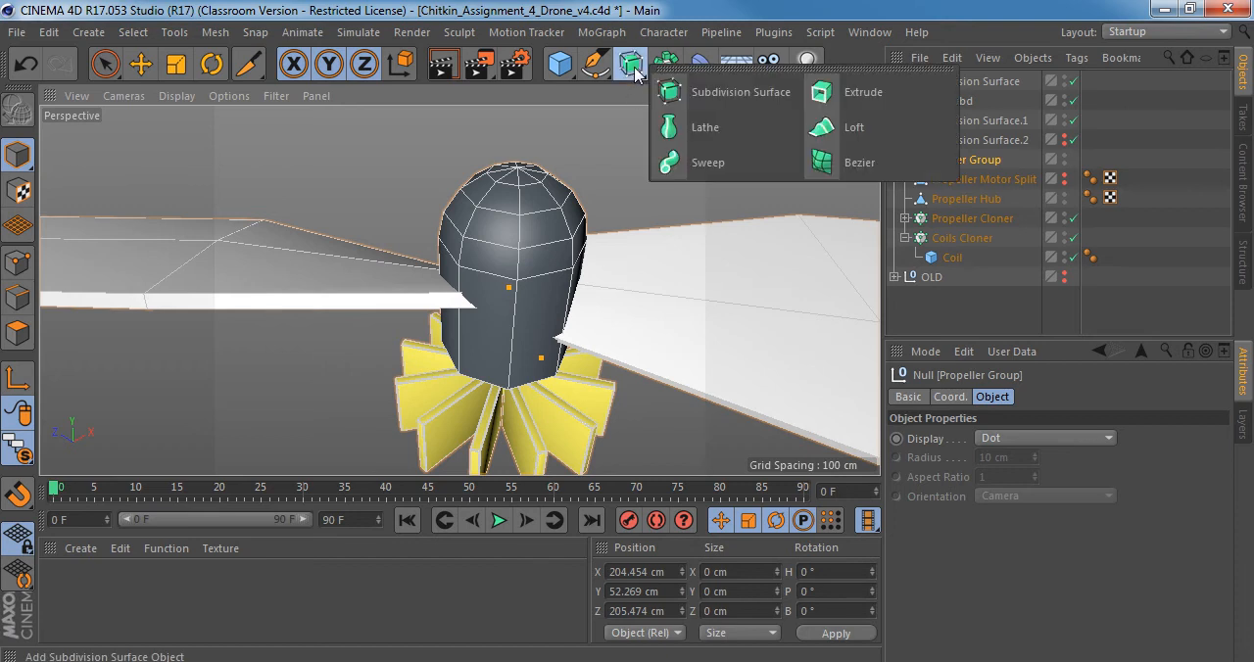
alt+click(772, 94)
Compare the propeller blade's tip with the subdivision smoothing switched off and on again.
alt+middle_drag(490, 296, 471, 236)
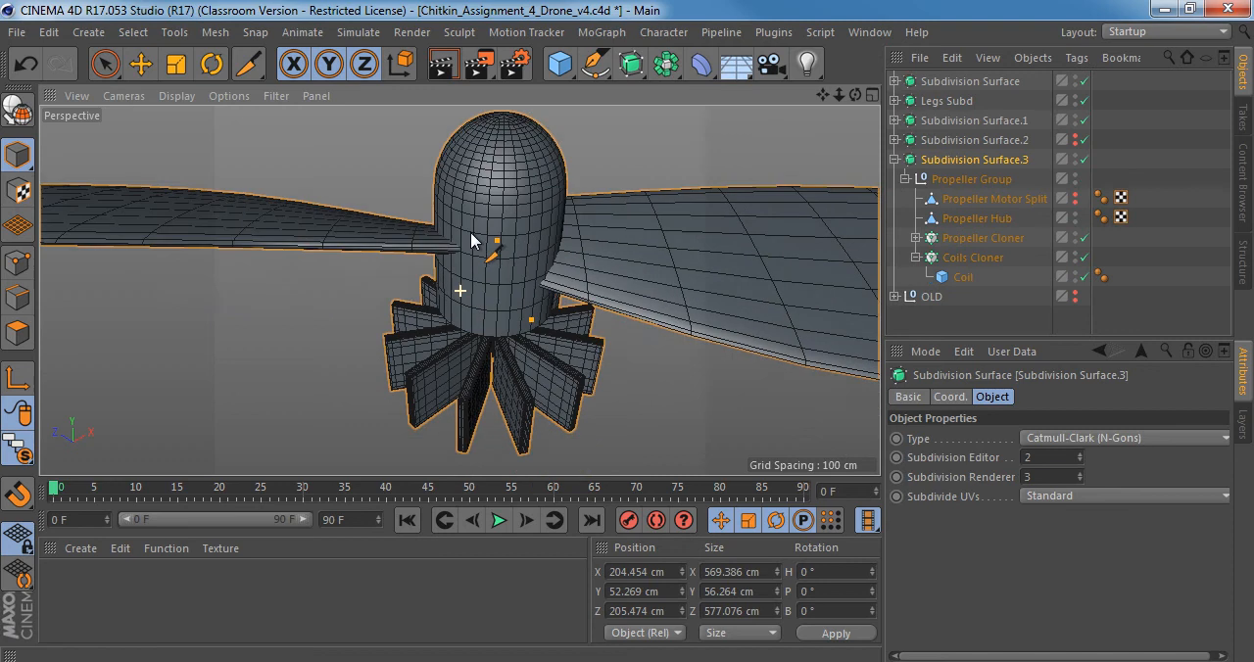
alt+right_drag(537, 234, 492, 226)
alt+drag(492, 233, 585, 281)
key(q)
alt+middle_drag(271, 308, 392, 227)
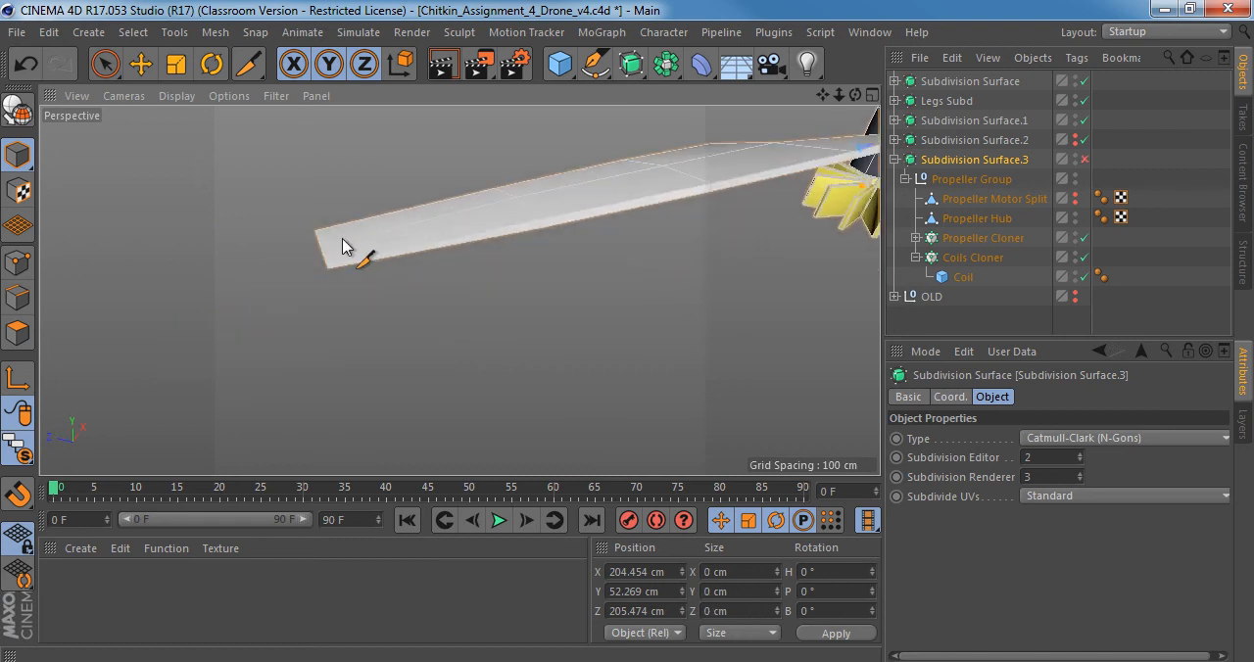
alt+right_drag(344, 246, 363, 279)
alt+drag(363, 279, 407, 244)
key(q)
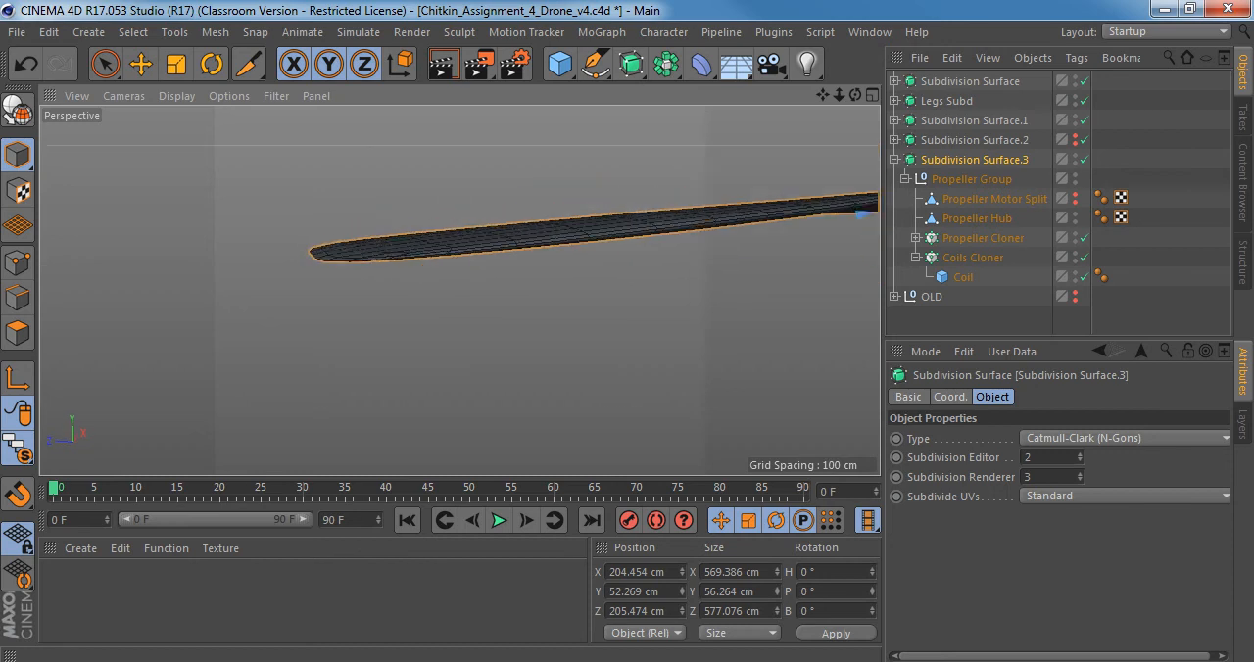
Switch to Windows Photo Viewer and examine the propeller blade shape in the drone reference photos, zooming into Right_view.jpg.
key(alt+Tab)
drag(658, 348, 746, 519)
drag(474, 213, 571, 383)
scroll(569, 374, down, 4)
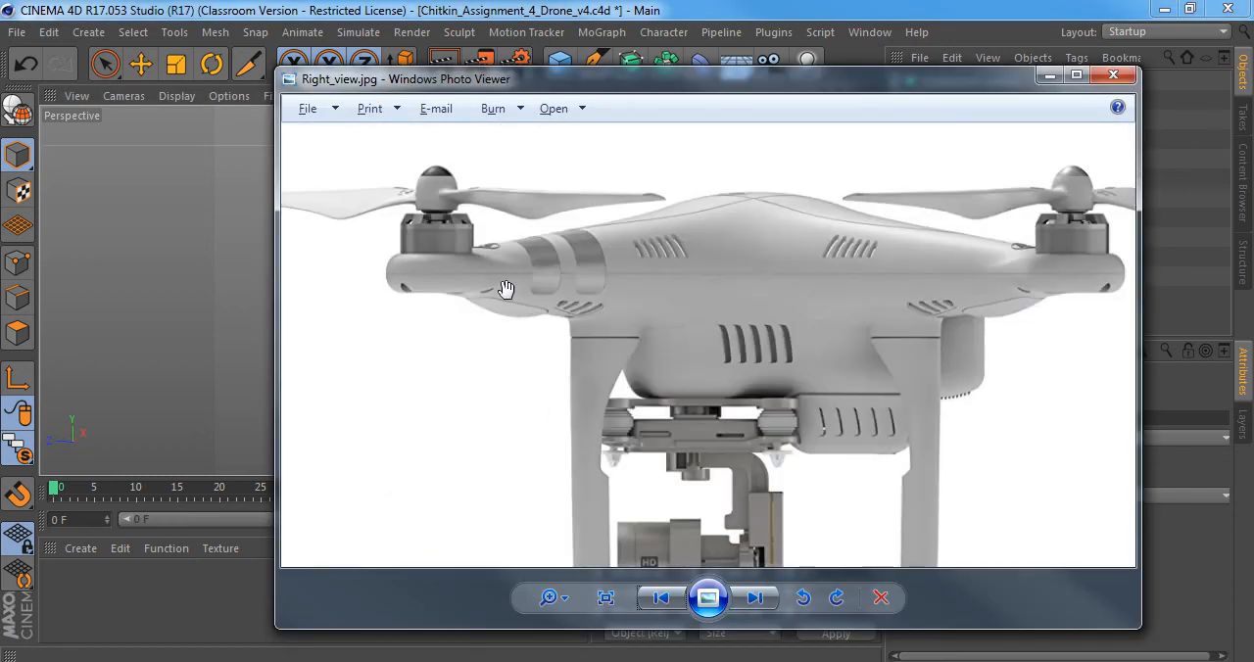
click(755, 598)
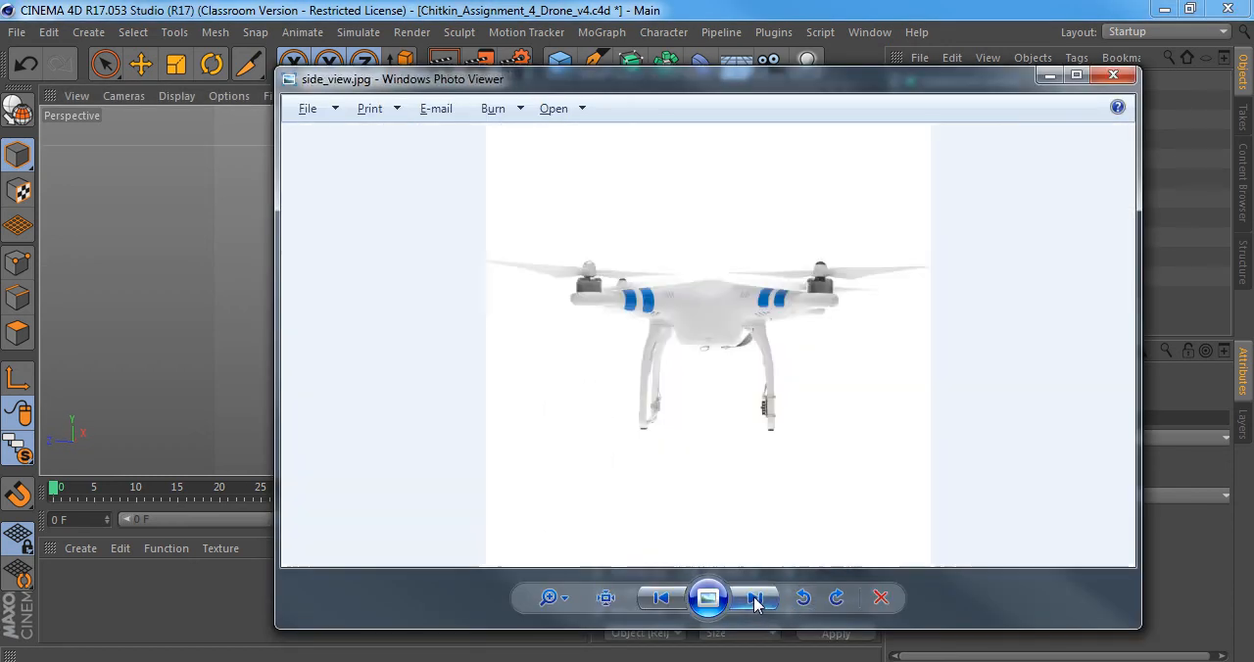
click(755, 598)
click(754, 597)
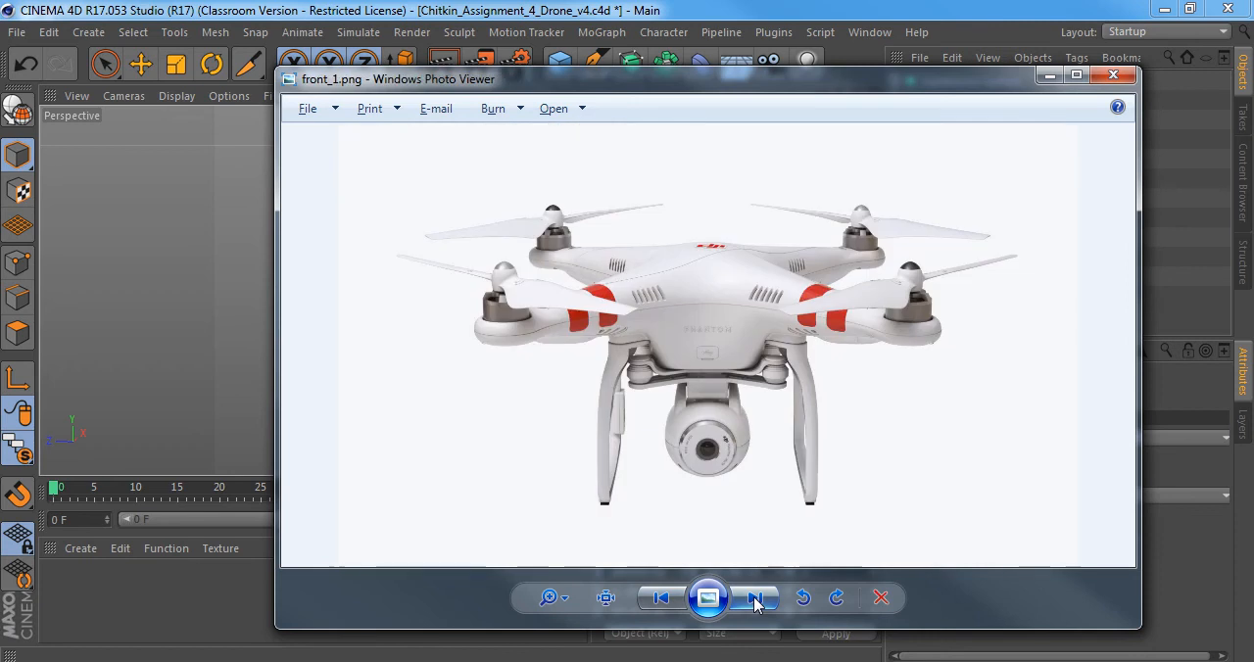
click(754, 597)
click(755, 600)
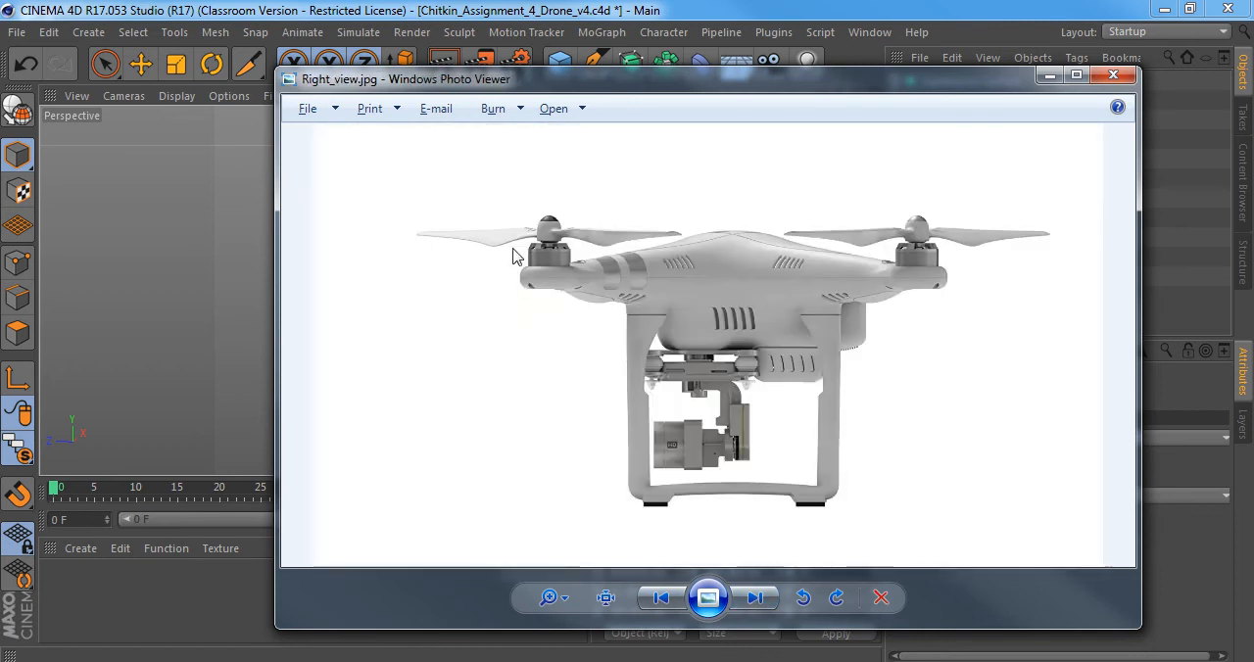
scroll(660, 257, up, 5)
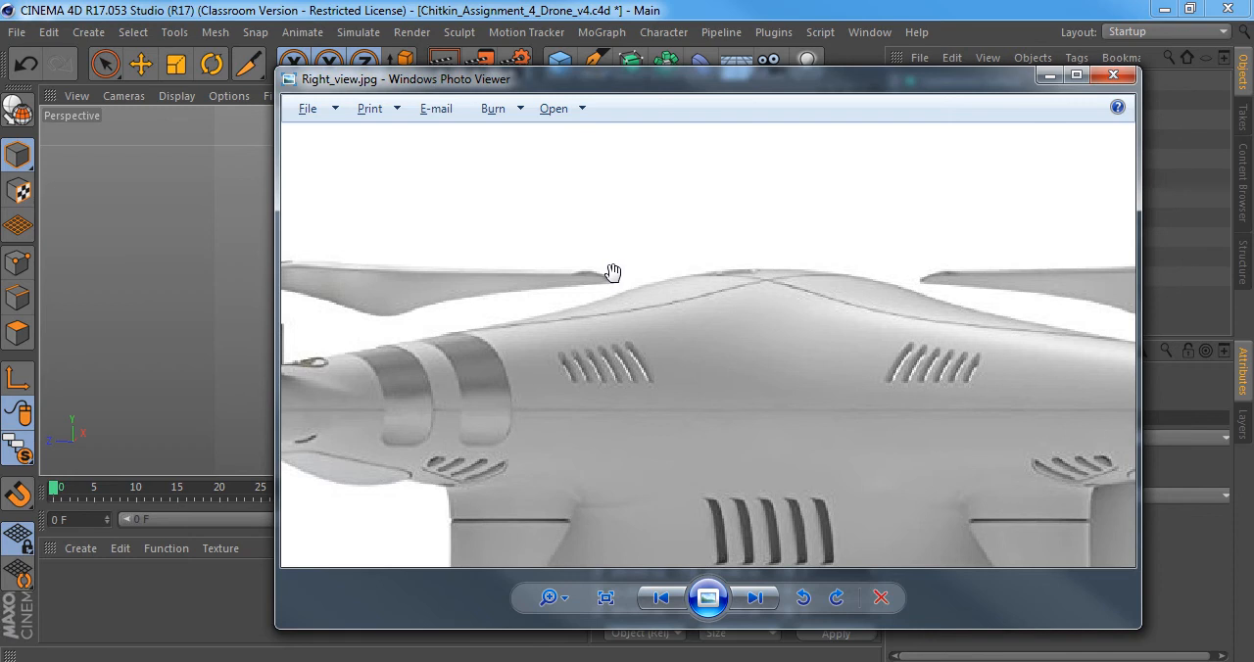
key(alt+Tab)
Return to Cinema 4D, select the Propeller mesh inside the Propeller Cloner, and activate polygon mode.
alt+drag(577, 255, 577, 252)
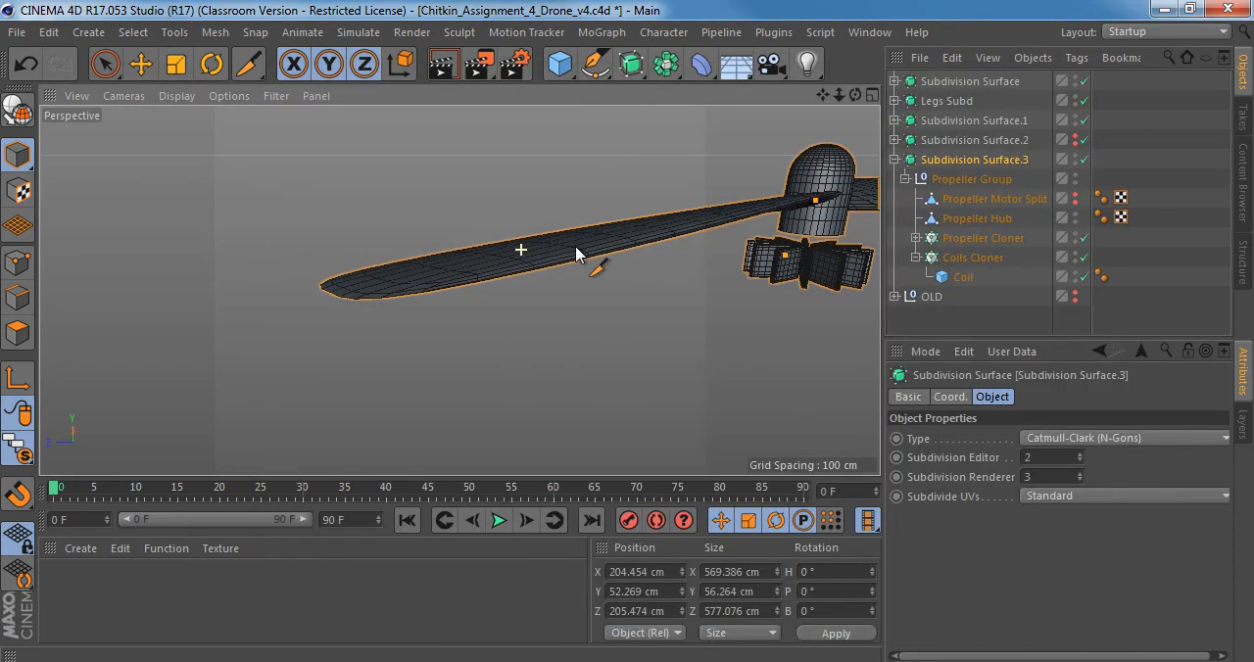
click(975, 238)
click(916, 238)
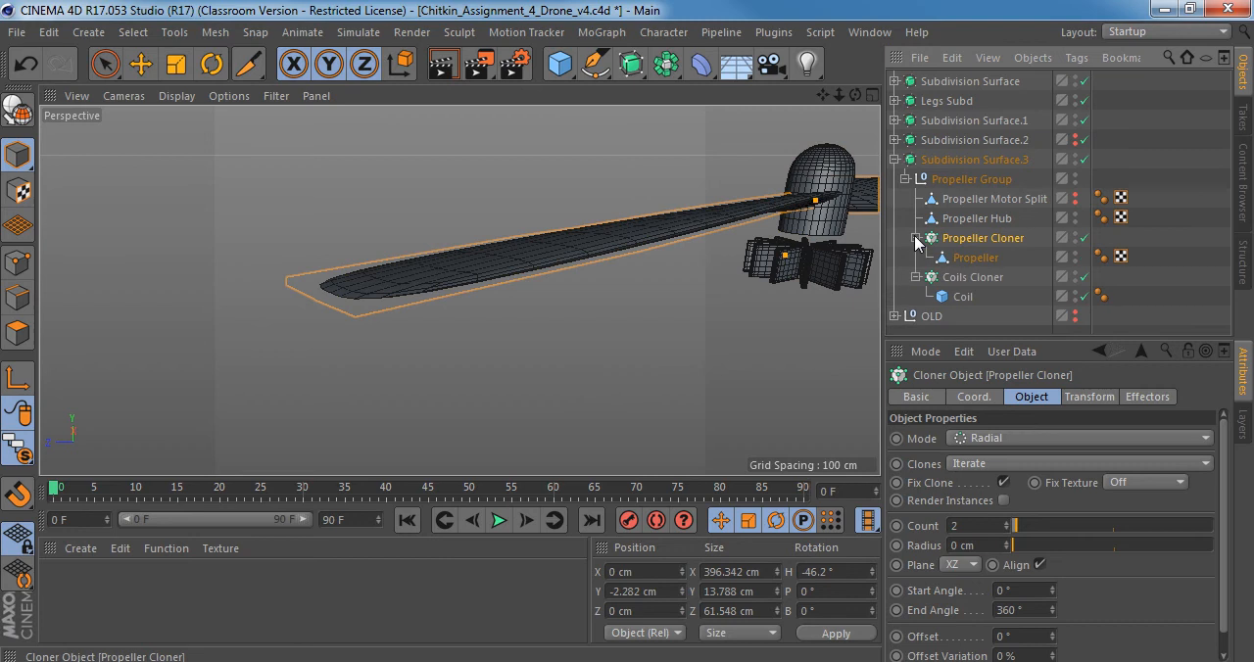
click(975, 259)
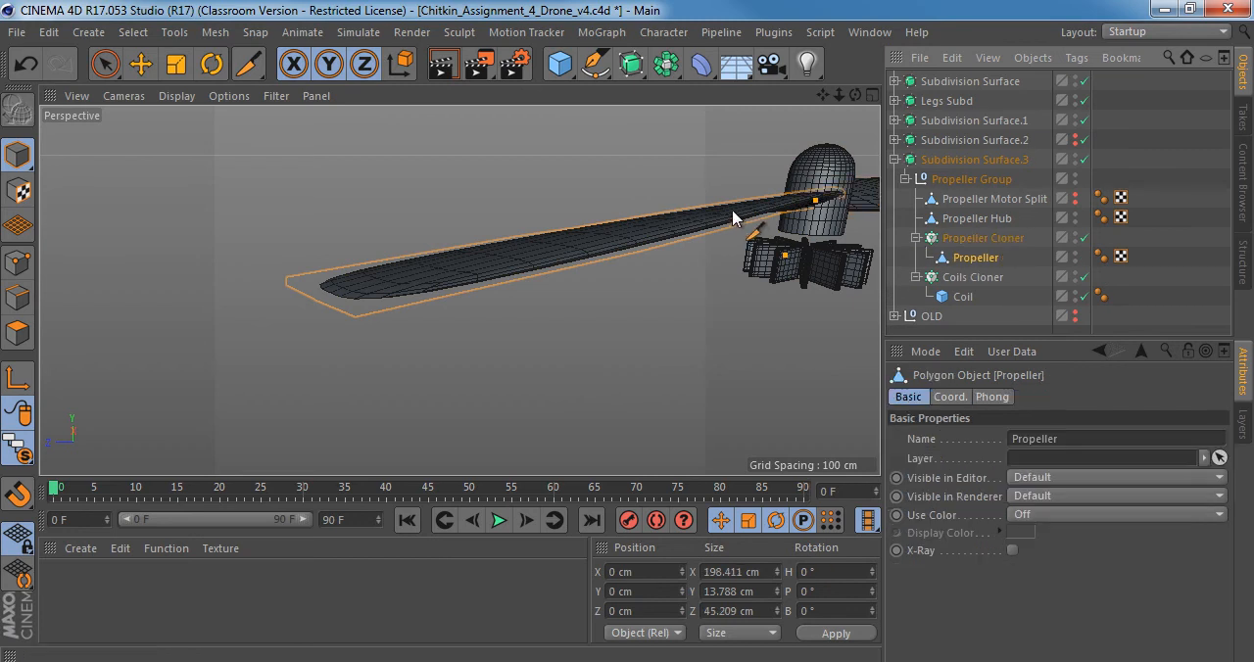
alt+drag(733, 212, 680, 267)
alt+drag(582, 260, 538, 314)
click(17, 336)
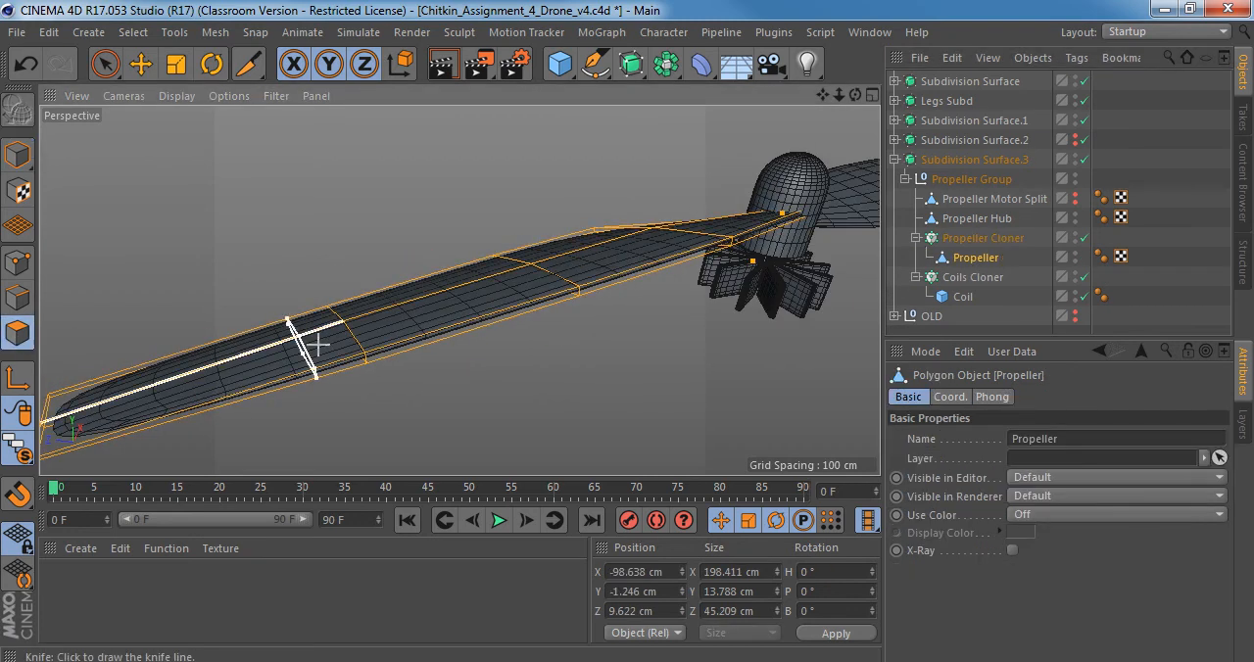
Disable Subdivision Surface.3 to expose the propeller blade tip's unsmoothed mesh for a knife cut.
alt+middle_drag(317, 345, 535, 254)
alt+right_drag(287, 347, 364, 337)
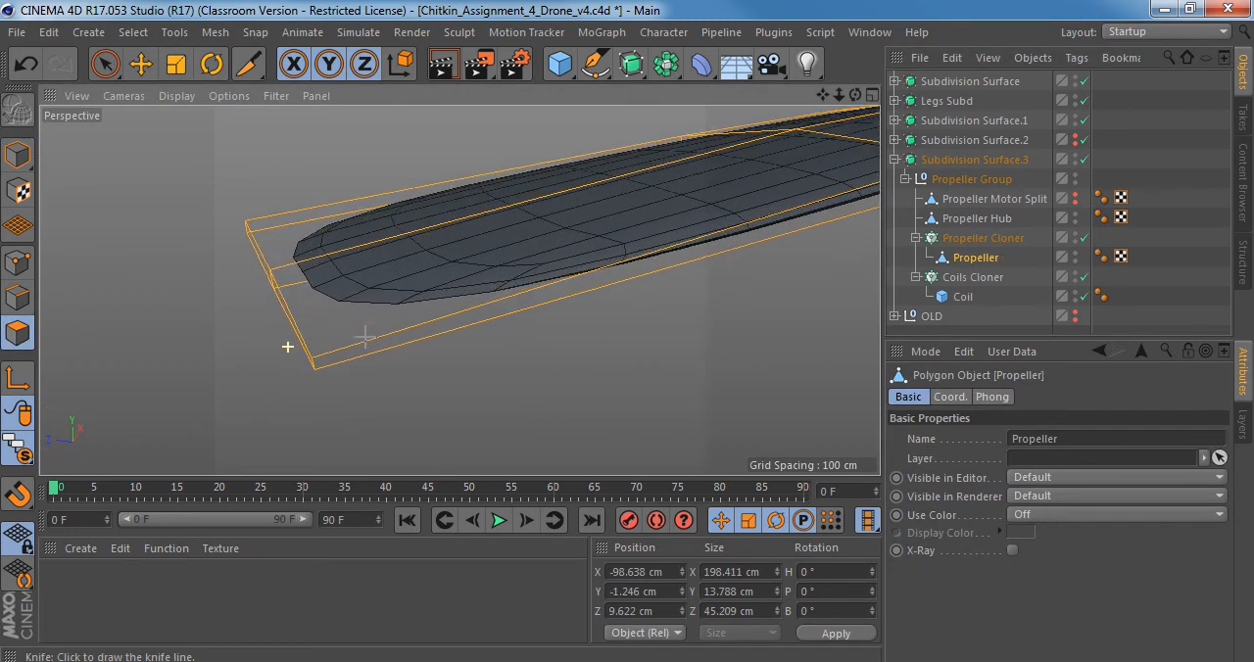
alt+drag(388, 330, 353, 328)
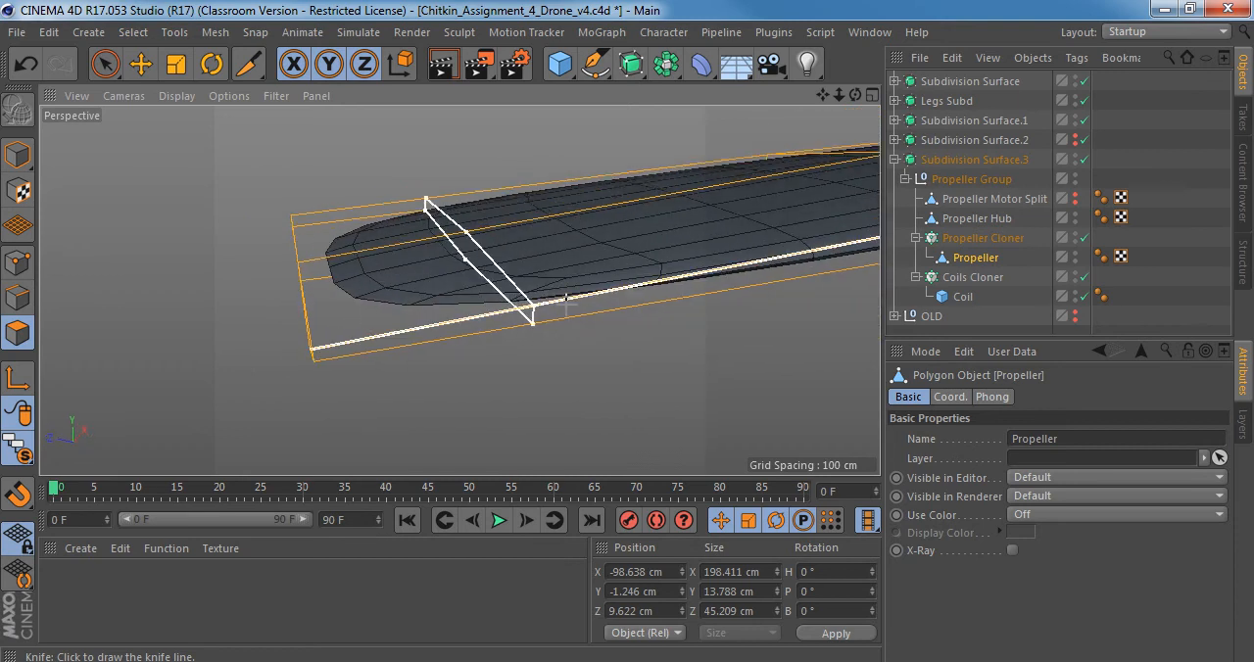
alt+drag(429, 322, 513, 314)
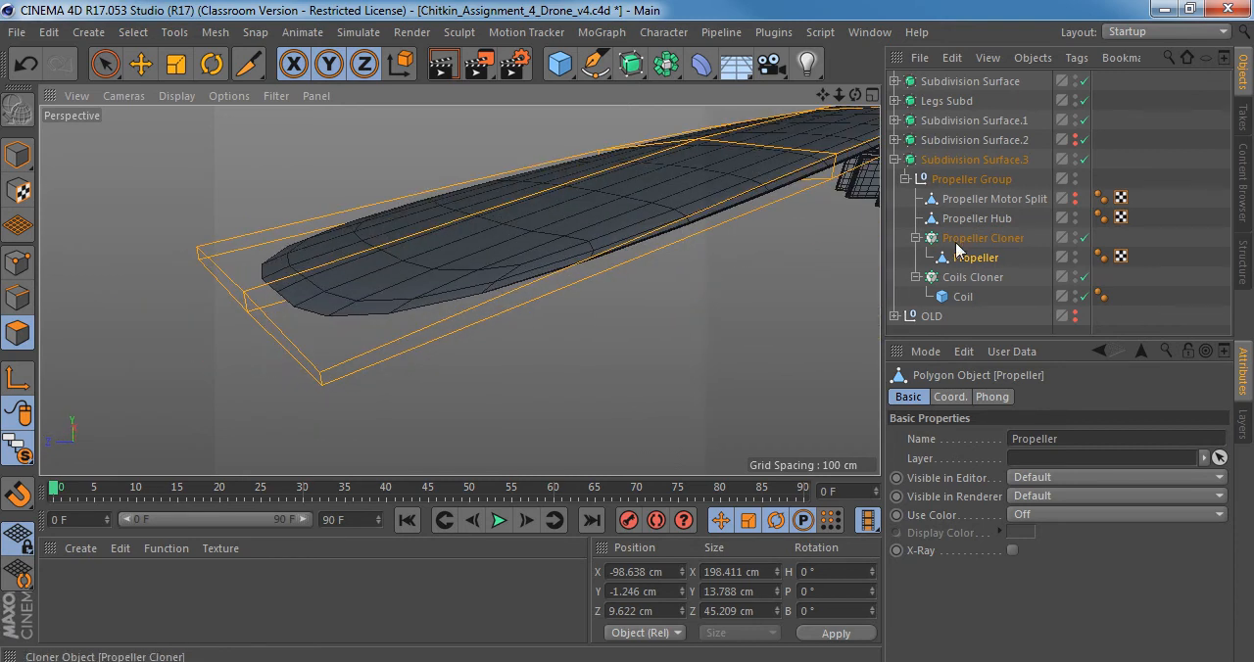
click(1084, 158)
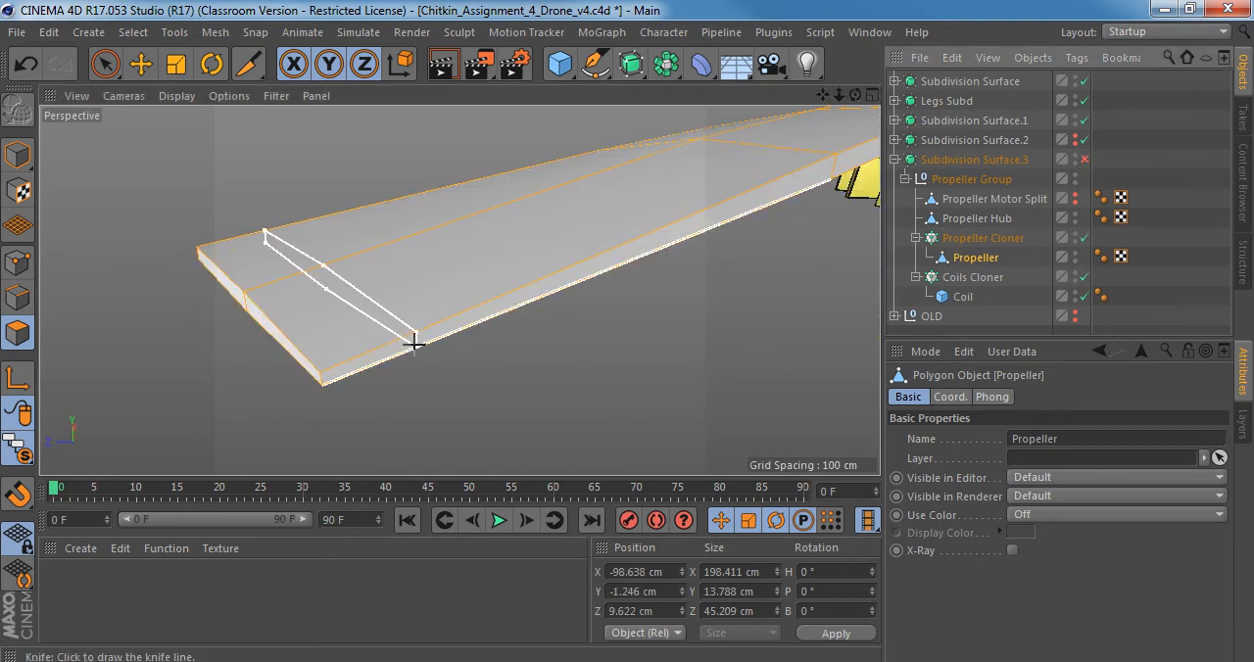
Enable Subdivision Surface.3 and inspect the smoothed propeller blade's tip from several angles.
alt+drag(389, 341, 364, 352)
alt+right_drag(481, 327, 395, 324)
alt+drag(476, 293, 440, 302)
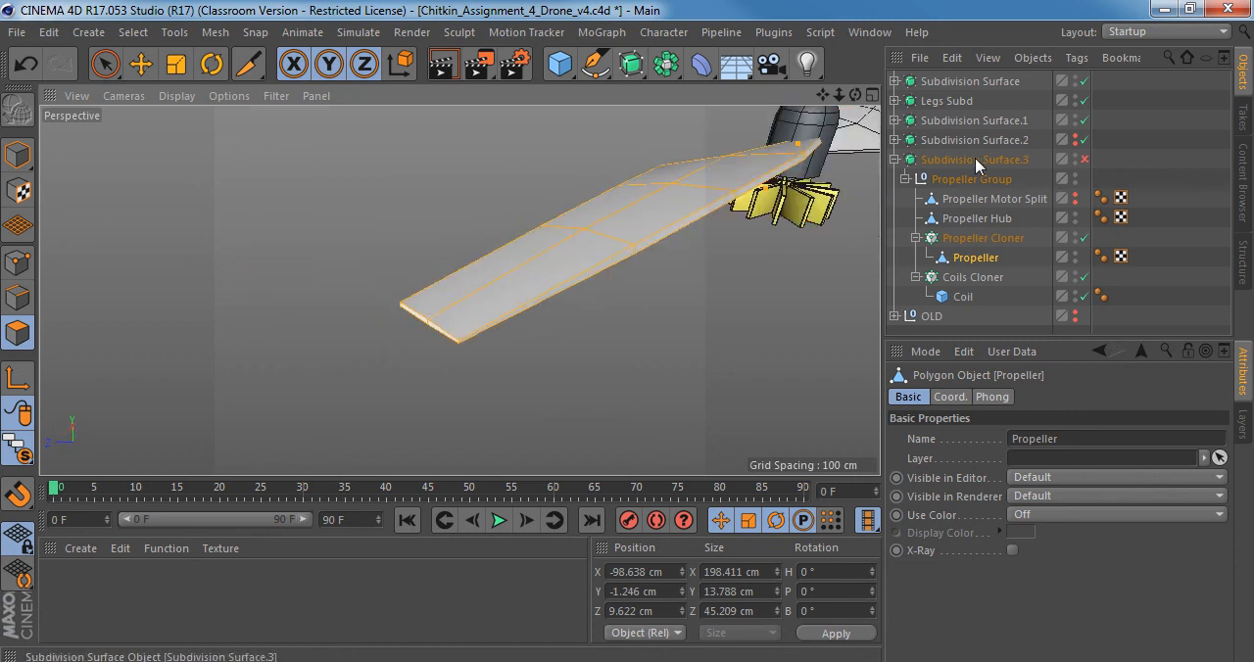
click(1084, 158)
scroll(499, 314, up, 5)
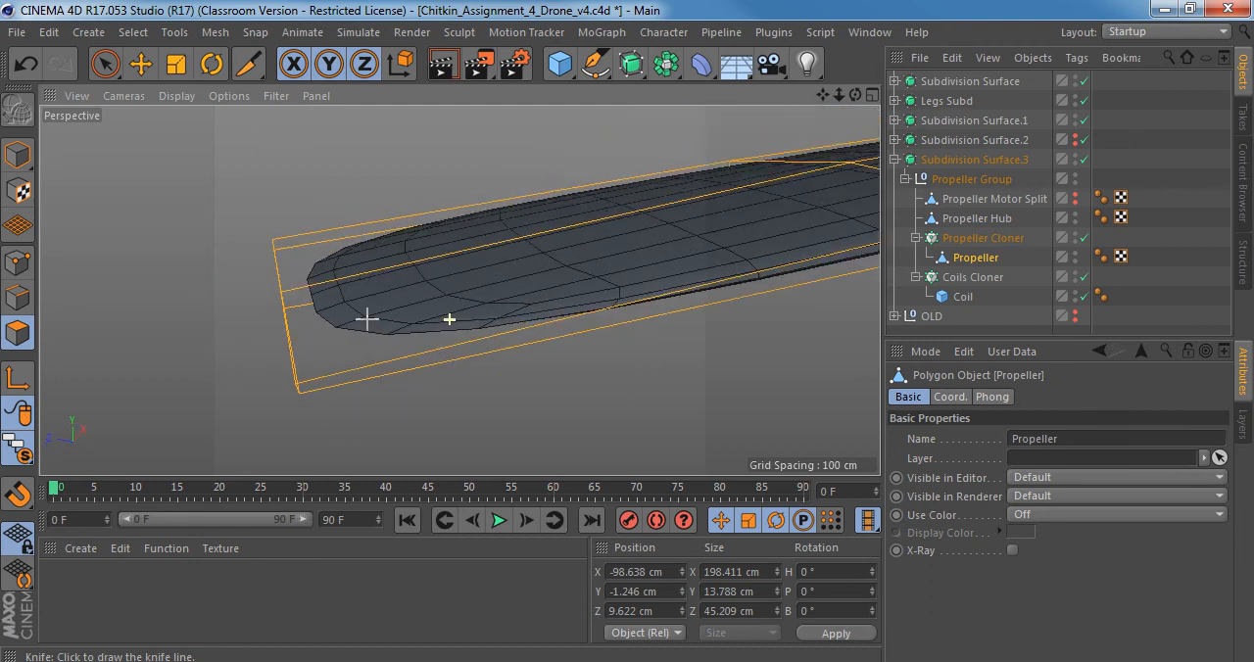
click(412, 358)
alt+drag(392, 345, 441, 362)
alt+drag(350, 251, 464, 343)
Switch to Windows Photo Viewer, go from Right_view.jpg to bottomview.jpg, and examine the outline of the propeller blades.
click(364, 661)
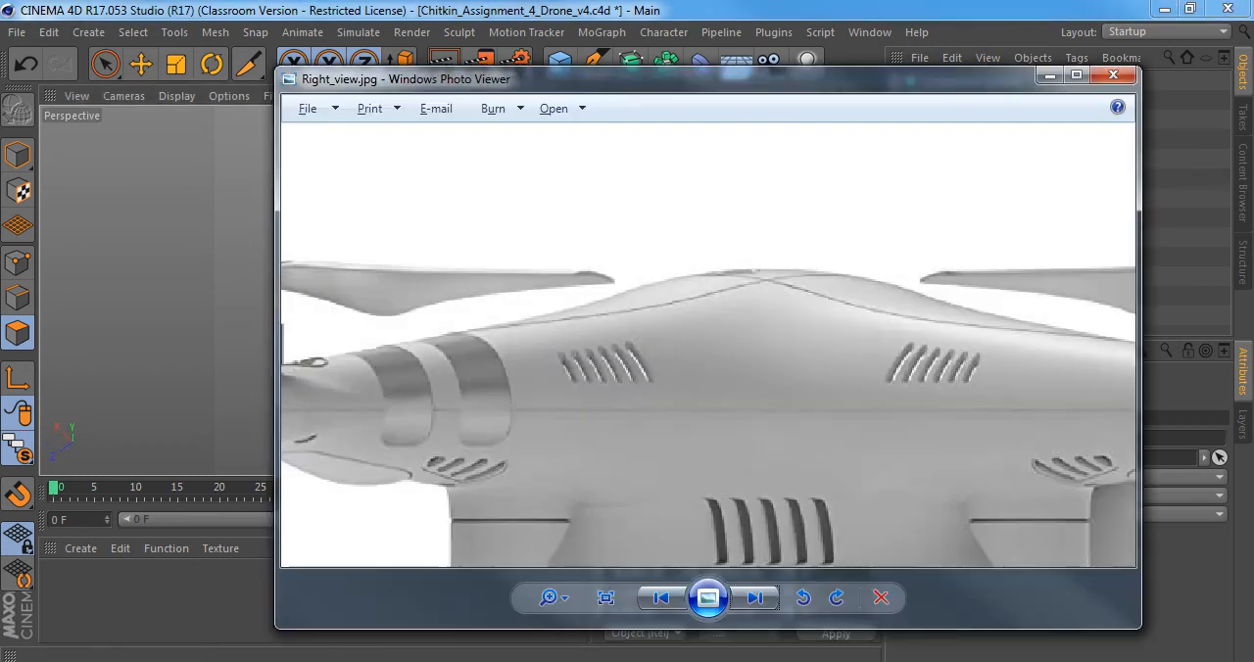
scroll(514, 371, down, 4)
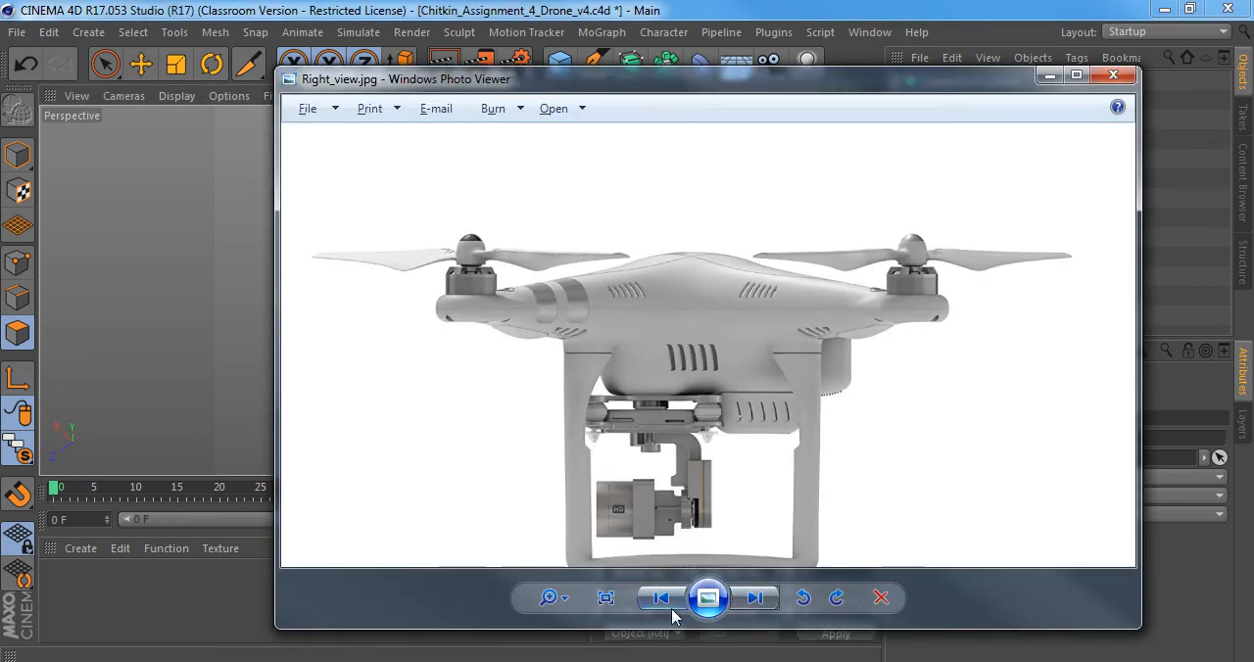
click(662, 600)
click(663, 599)
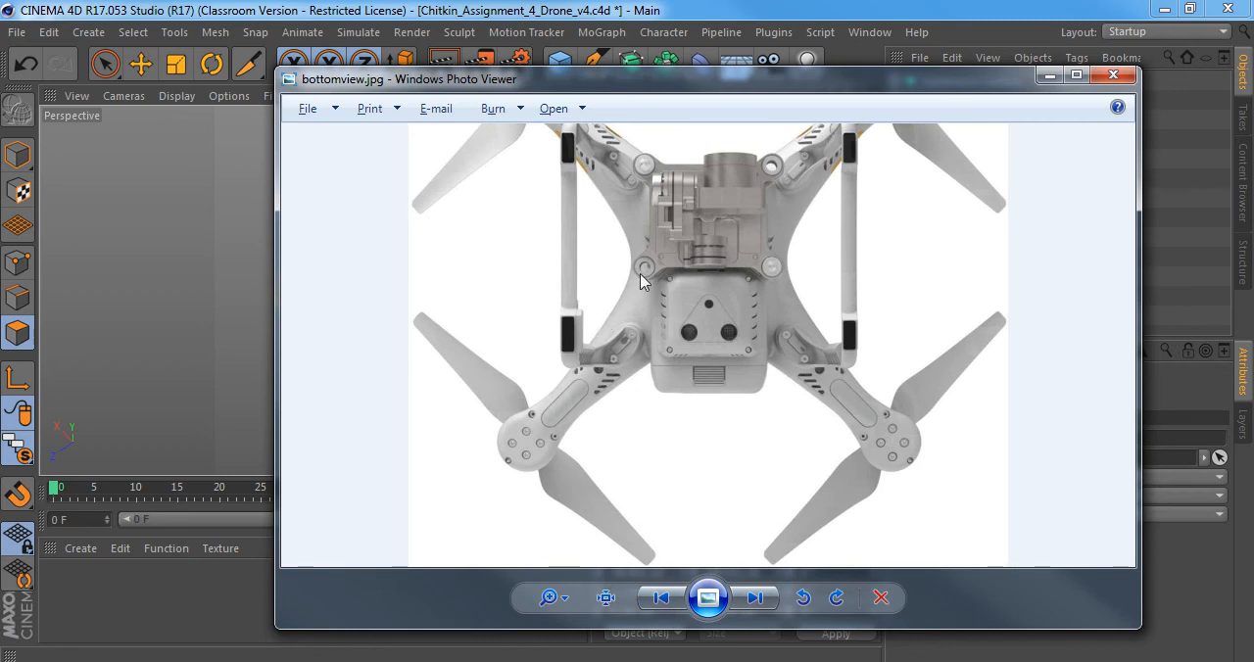
scroll(478, 343, up, 6)
drag(539, 560, 638, 129)
drag(830, 278, 659, 186)
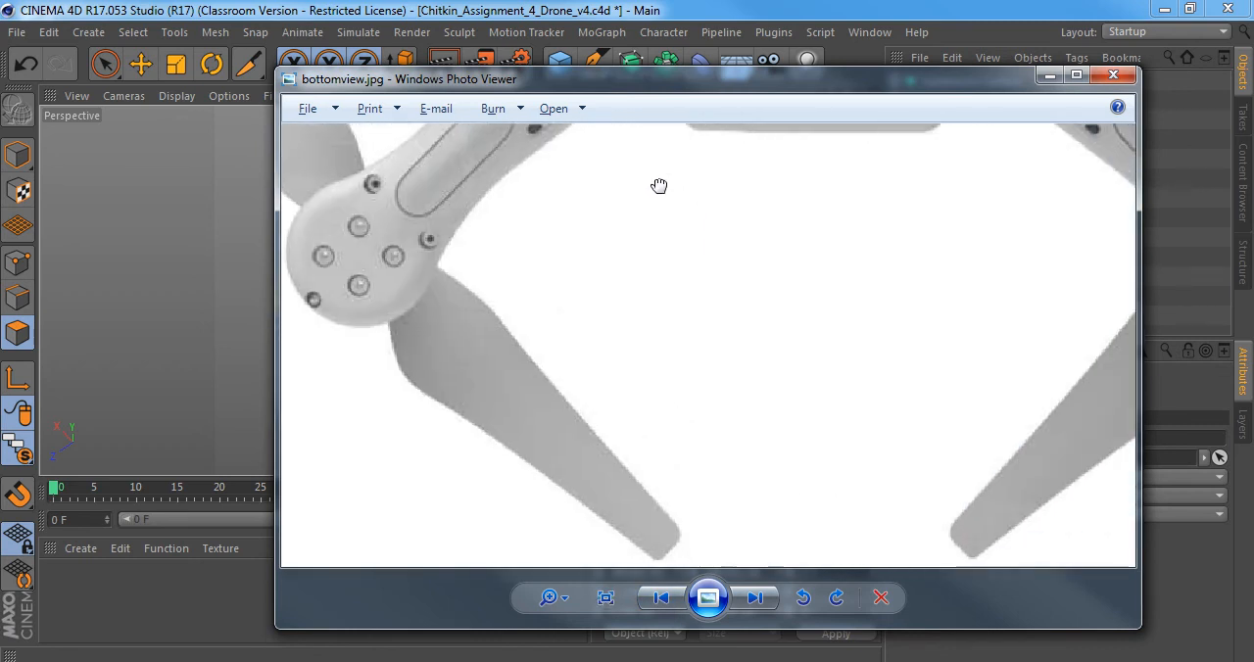
drag(623, 392, 571, 303)
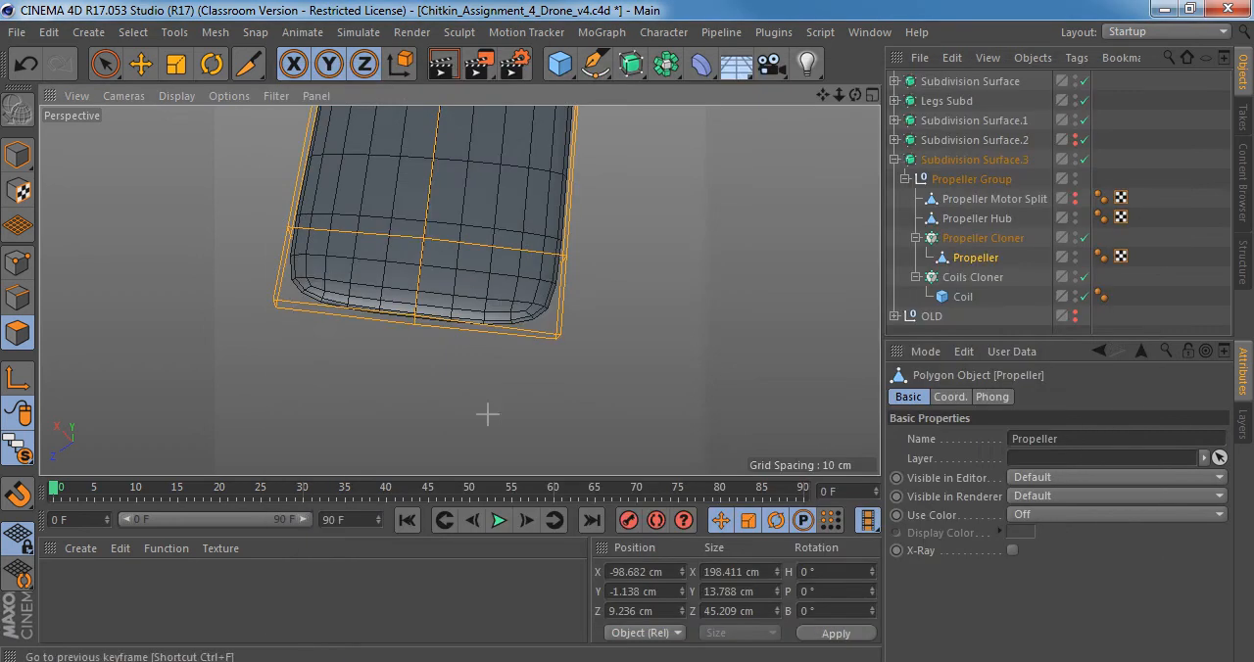
Return to Cinema 4D, leave the Knife tool, set the Propeller mesh to edge mode, and disable Subdivision Surface.3.
alt+drag(496, 223, 264, 398)
scroll(291, 316, up, 6)
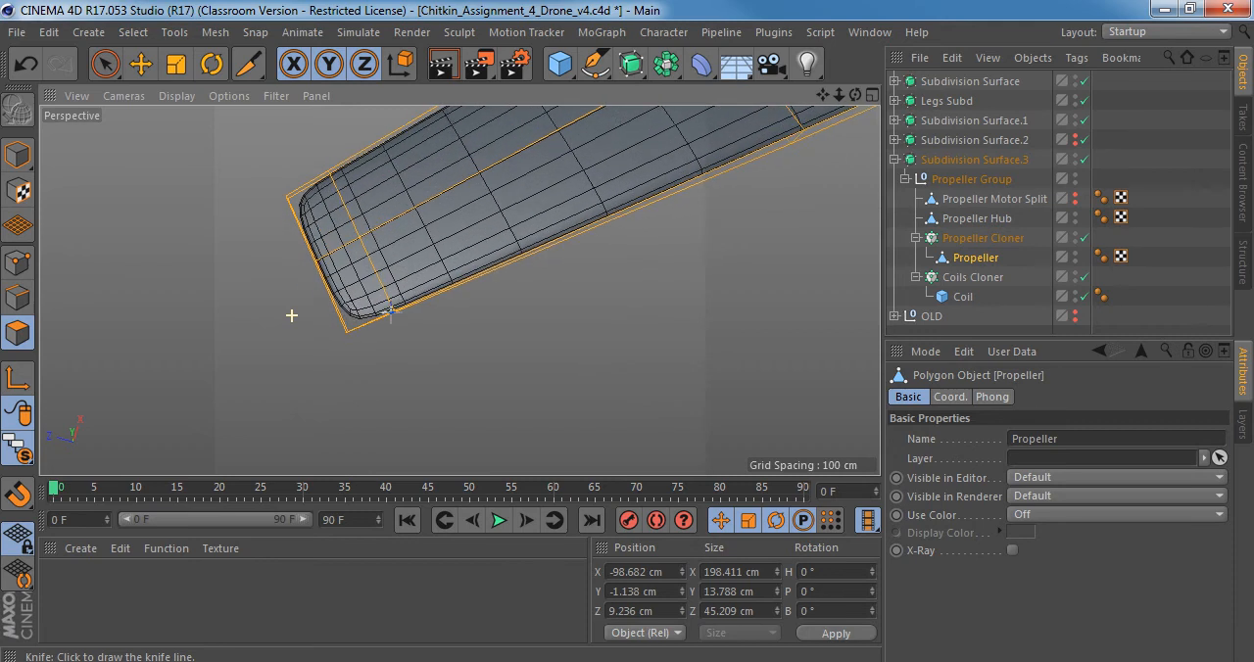
alt+drag(345, 312, 370, 325)
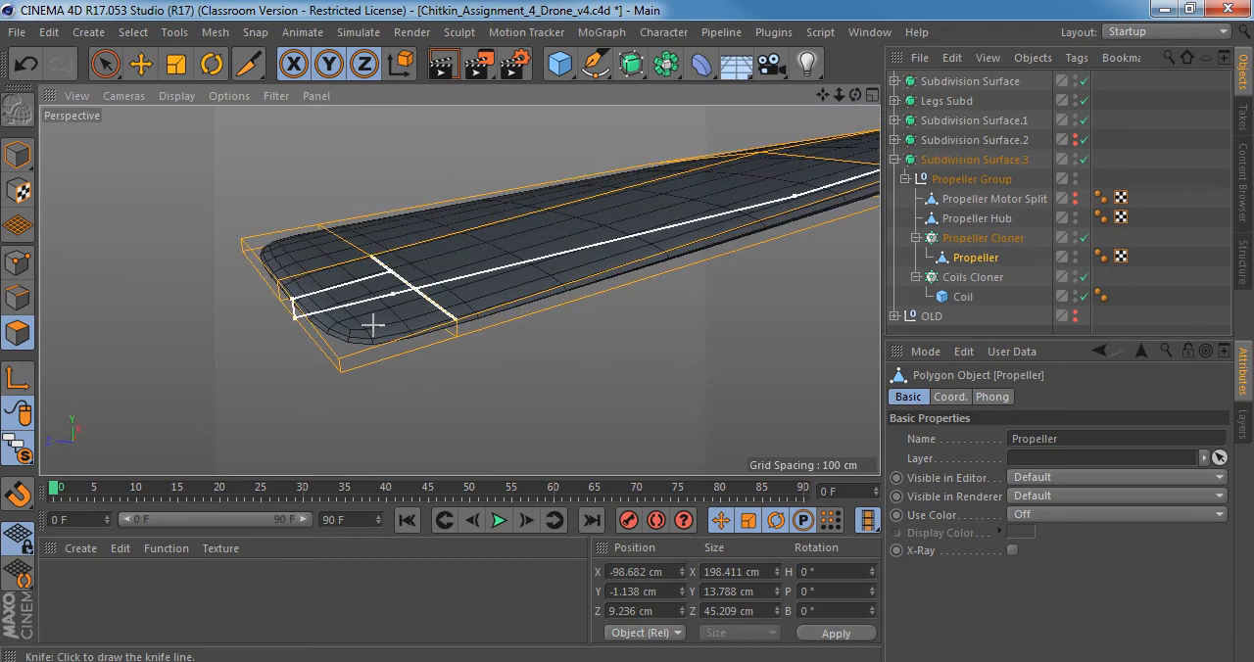
key(space)
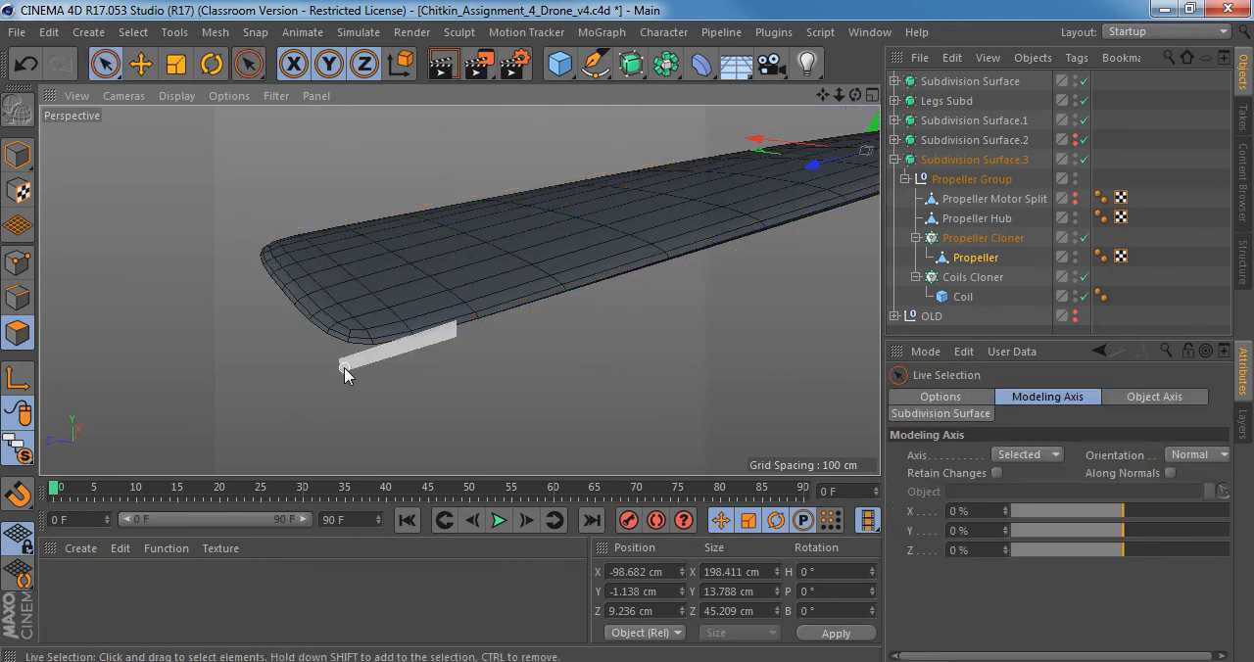
click(980, 258)
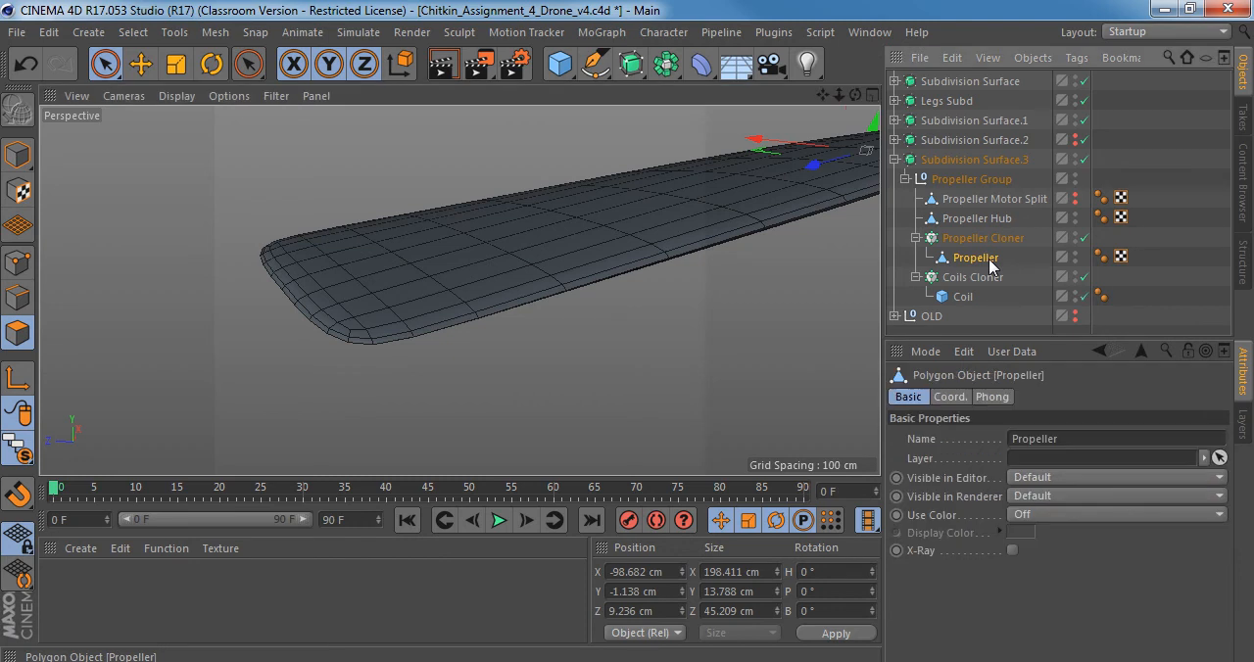
click(18, 297)
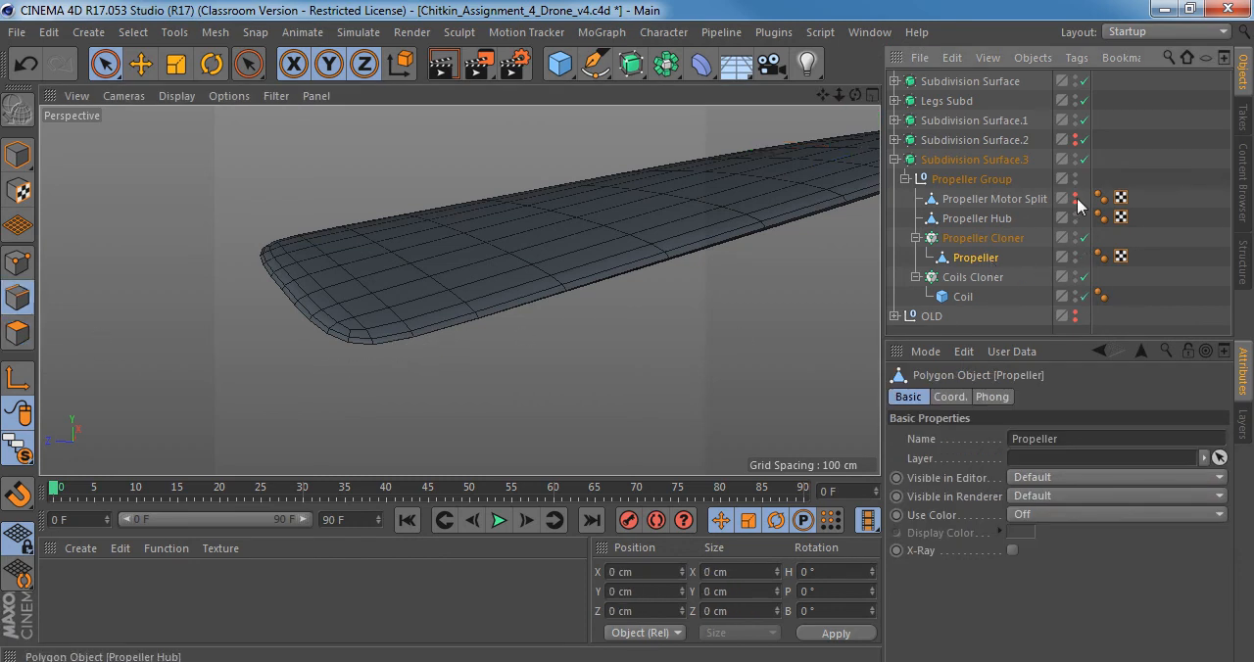
click(1085, 159)
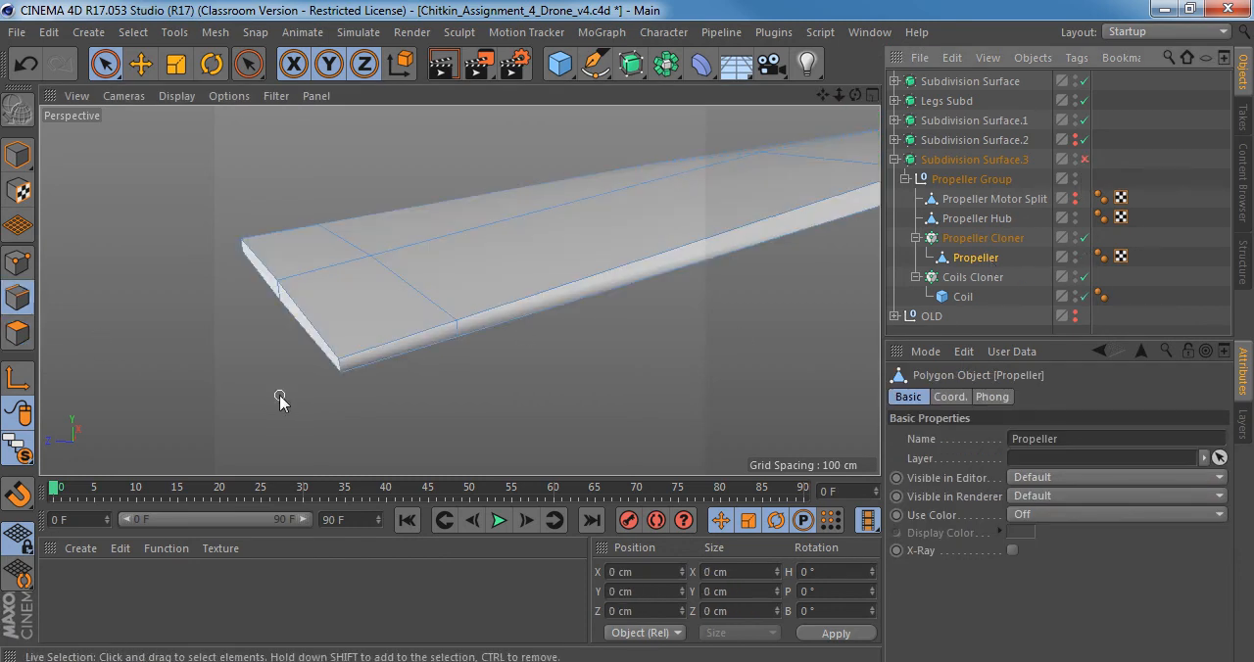
Select the short vertical edge at the front corner of the propeller blade's tip.
click(339, 364)
alt+drag(347, 347, 395, 317)
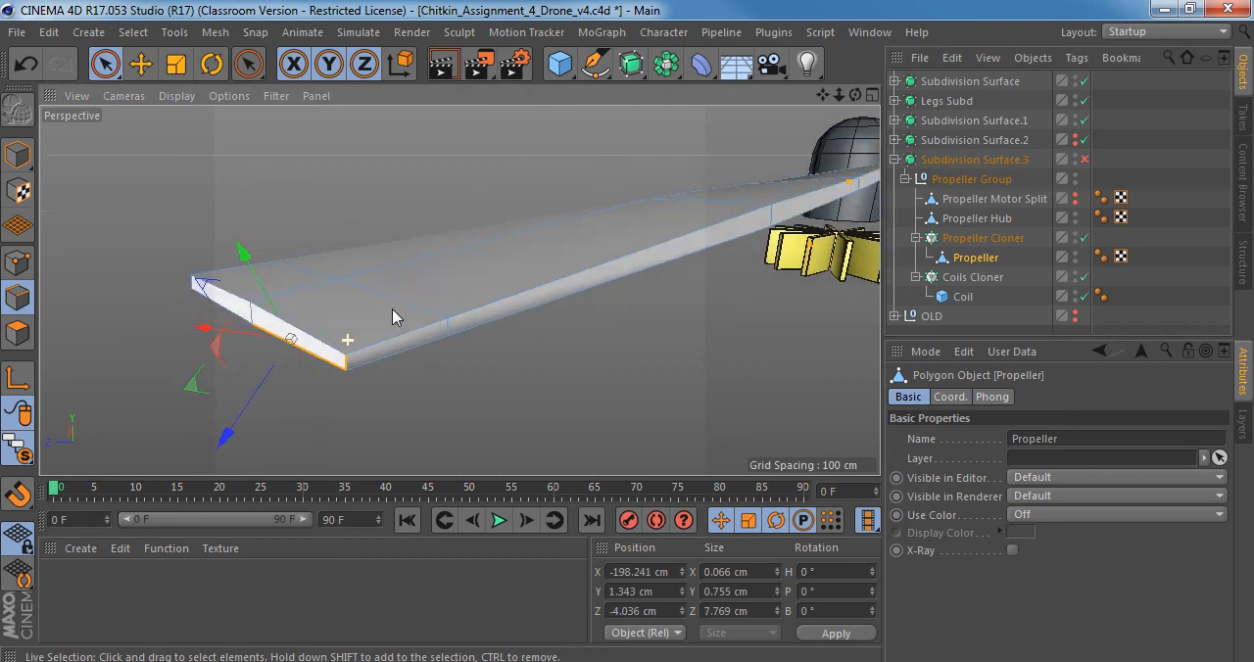
click(354, 363)
scroll(357, 355, down, 2)
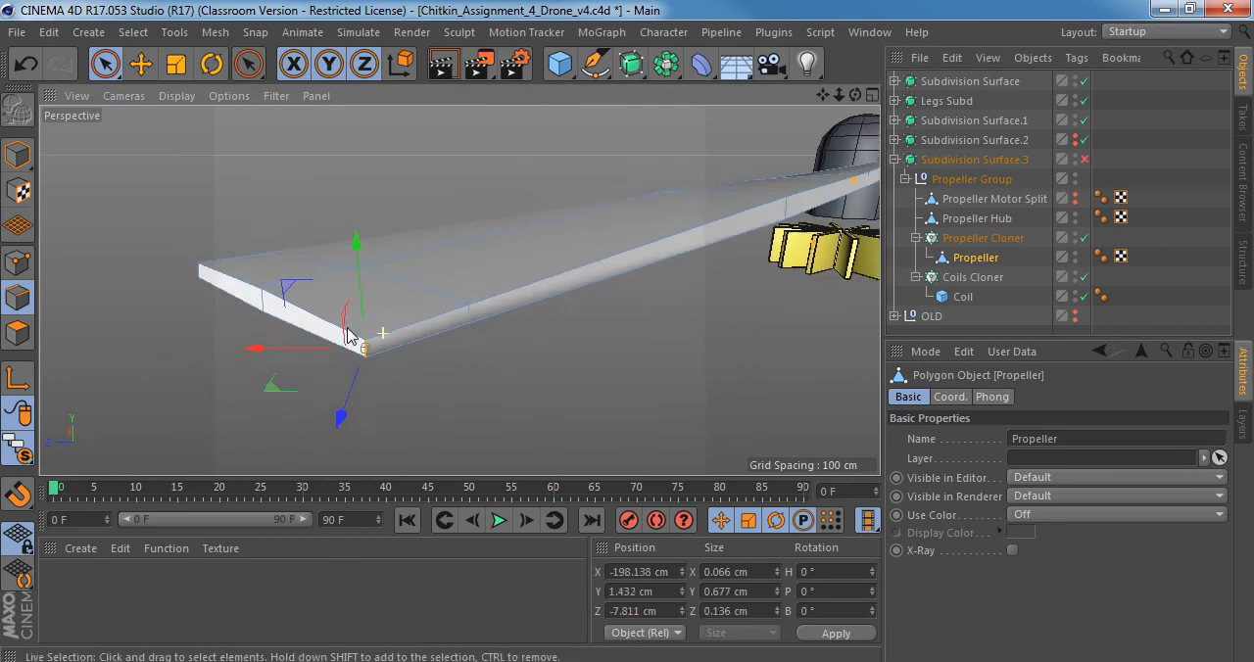
mouse_move(392, 305)
alt+mouse_down()
mouse_move(400, 446)
mouse_move(403, 286)
alt+mouse_up()
Disable the Propeller Cloner and examine the single unsmoothed blade and its tip corner from several angles.
key(q)
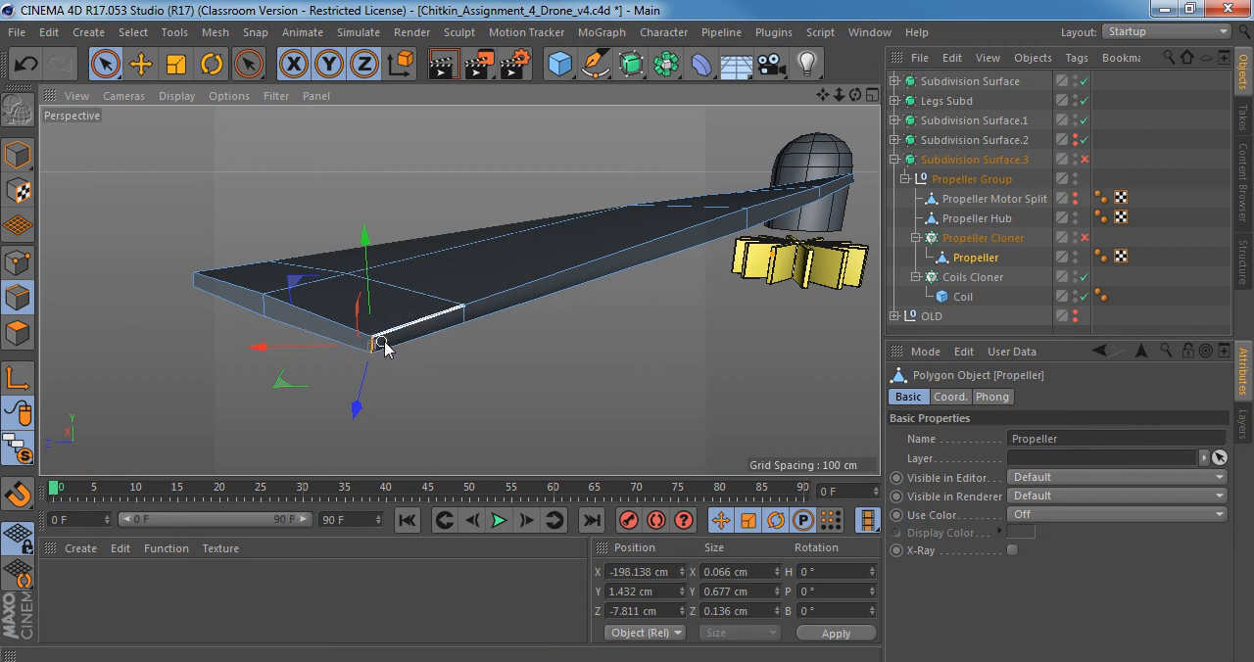
alt+drag(381, 347, 390, 405)
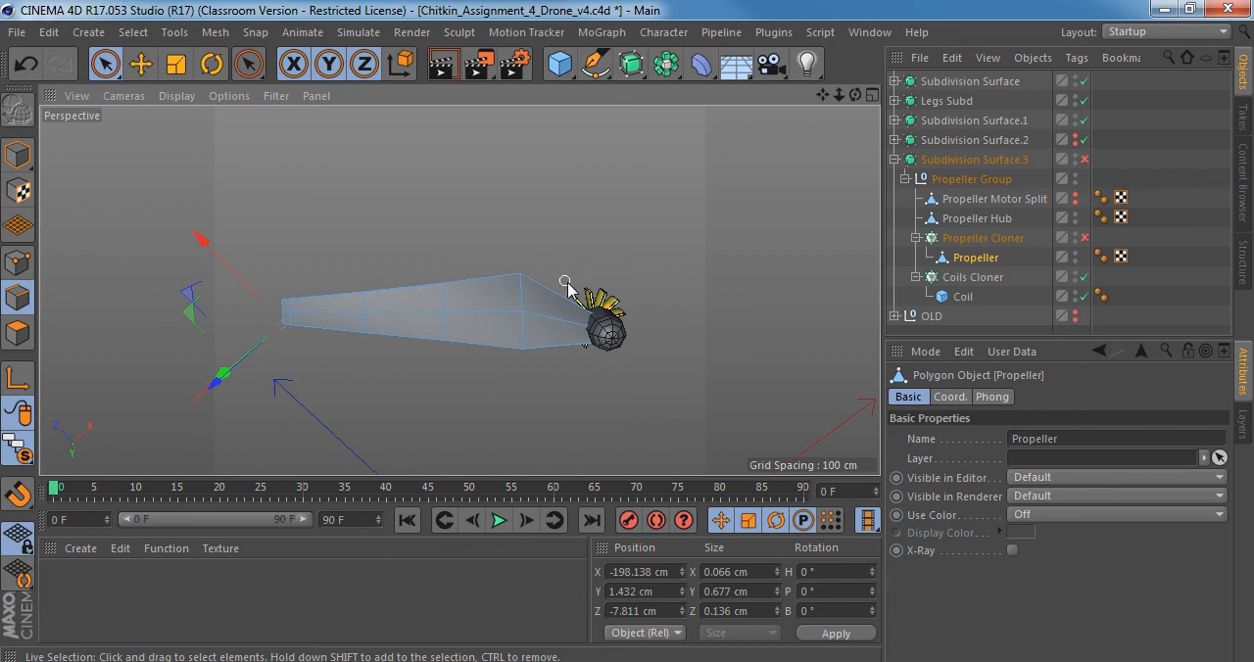
alt+drag(375, 338, 607, 336)
alt+middle_drag(343, 341, 473, 292)
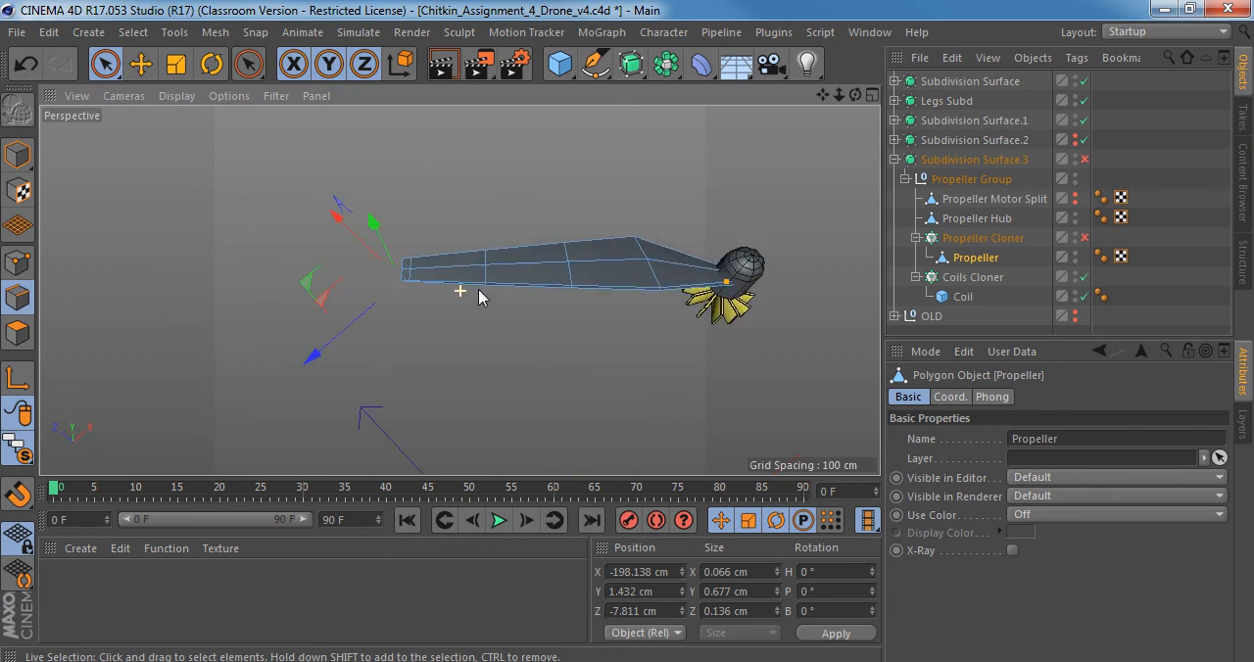
alt+right_drag(396, 271, 463, 255)
alt+drag(463, 263, 576, 253)
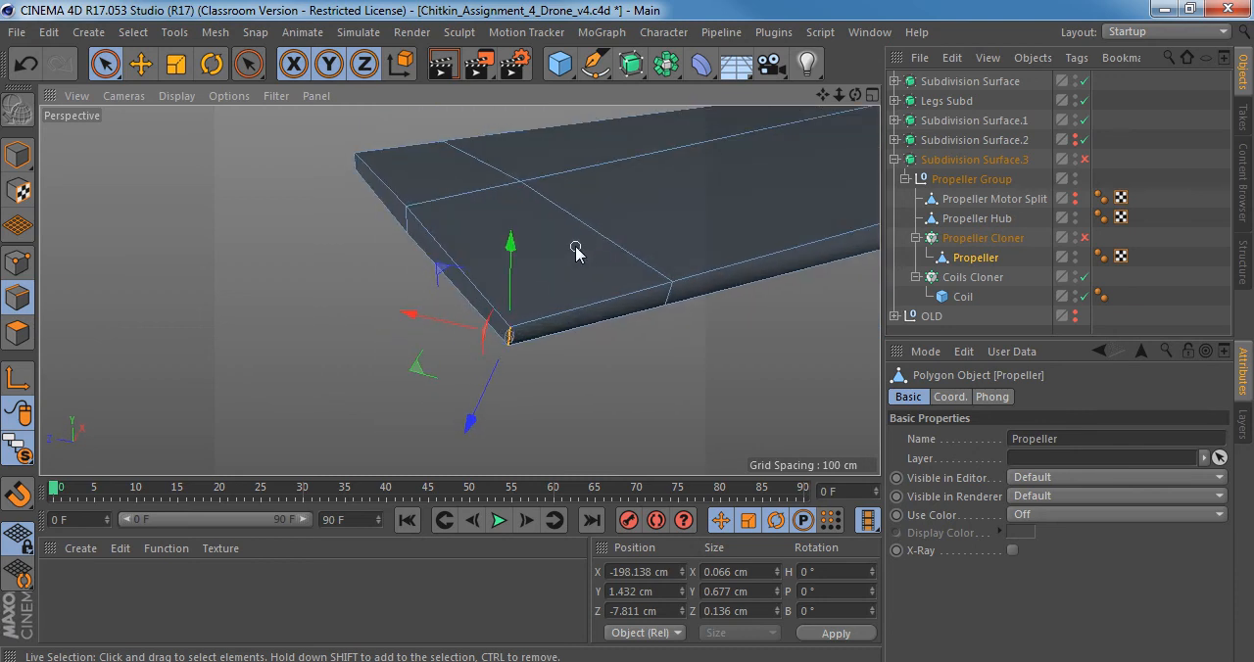
Bevel the selected tip corner edge with an offset of about 1.87 cm and 1 subdivision.
key(m)
key(s)
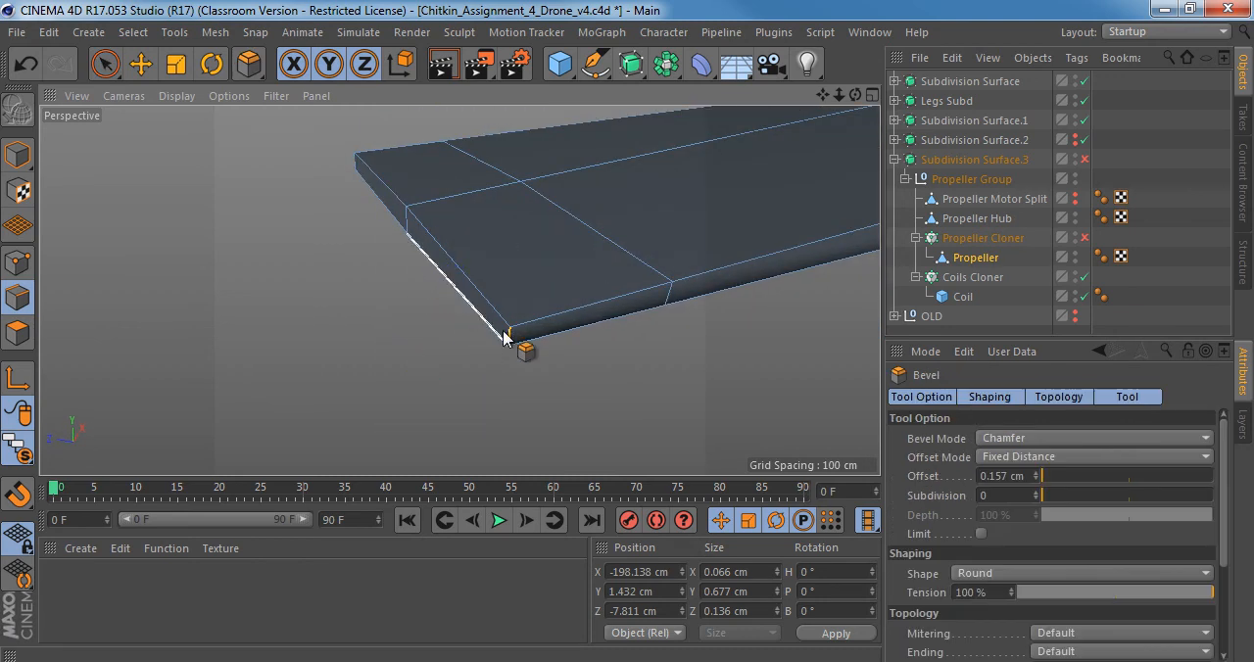
drag(511, 337, 574, 338)
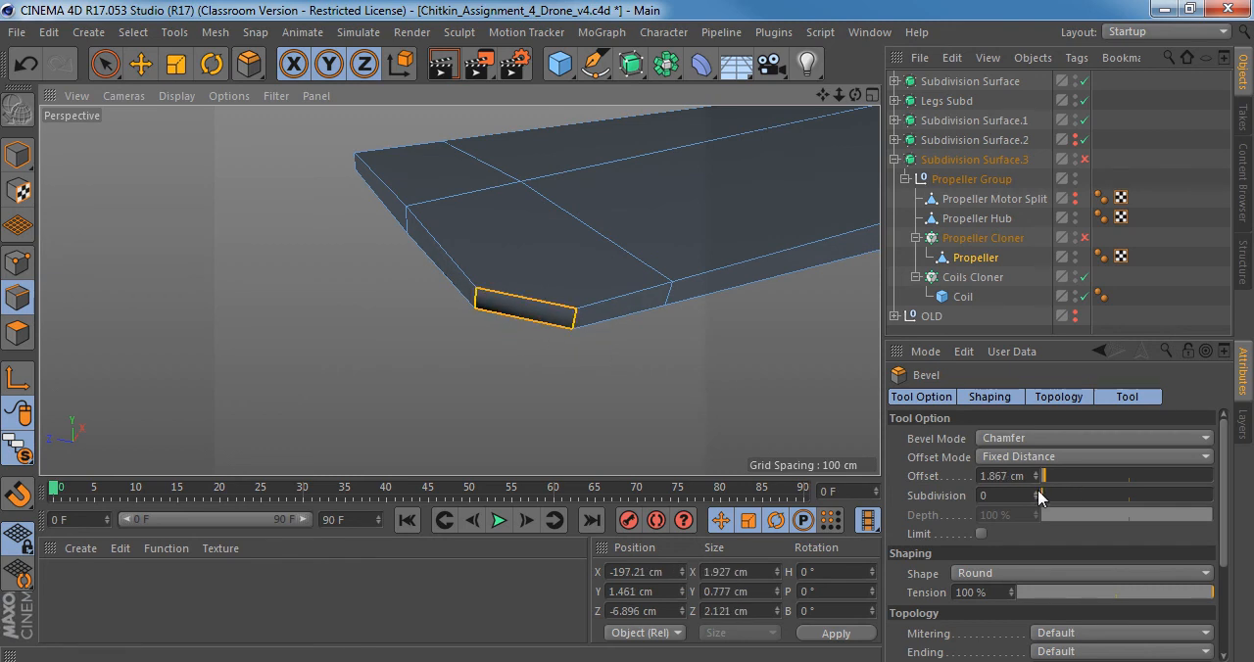
click(1036, 492)
scroll(549, 308, up, 3)
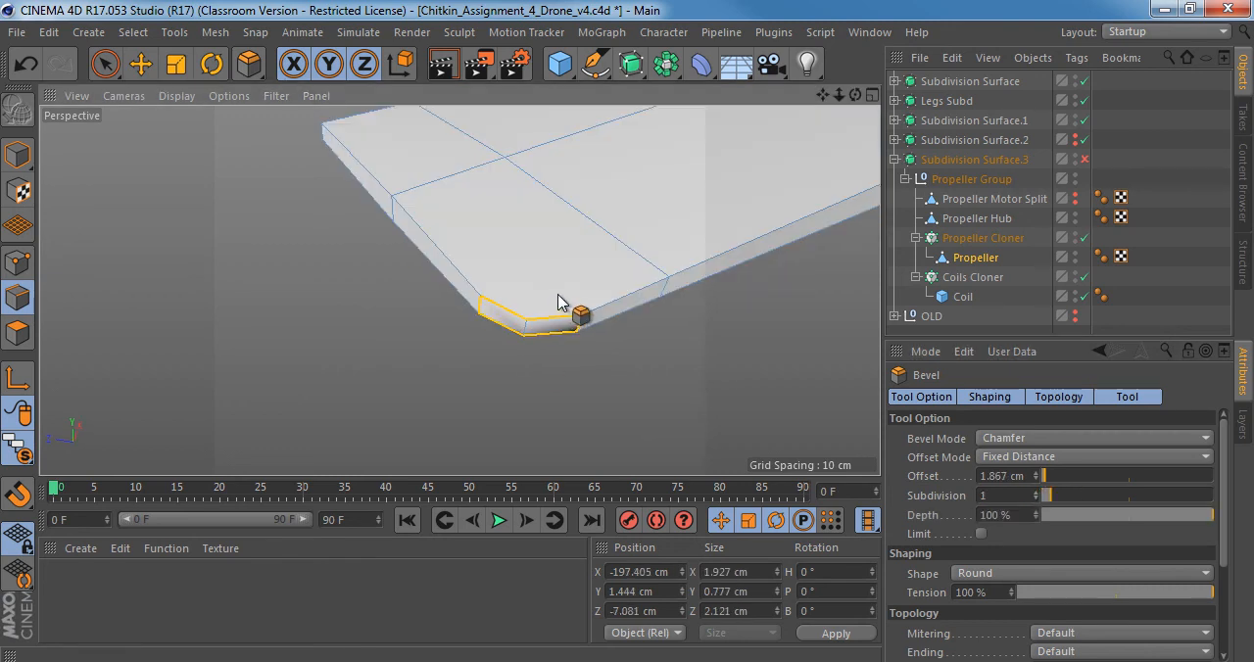
Enable Subdivision Surface.3 and inspect how the beveled tip corner smooths compared with the unbeveled one.
click(1085, 159)
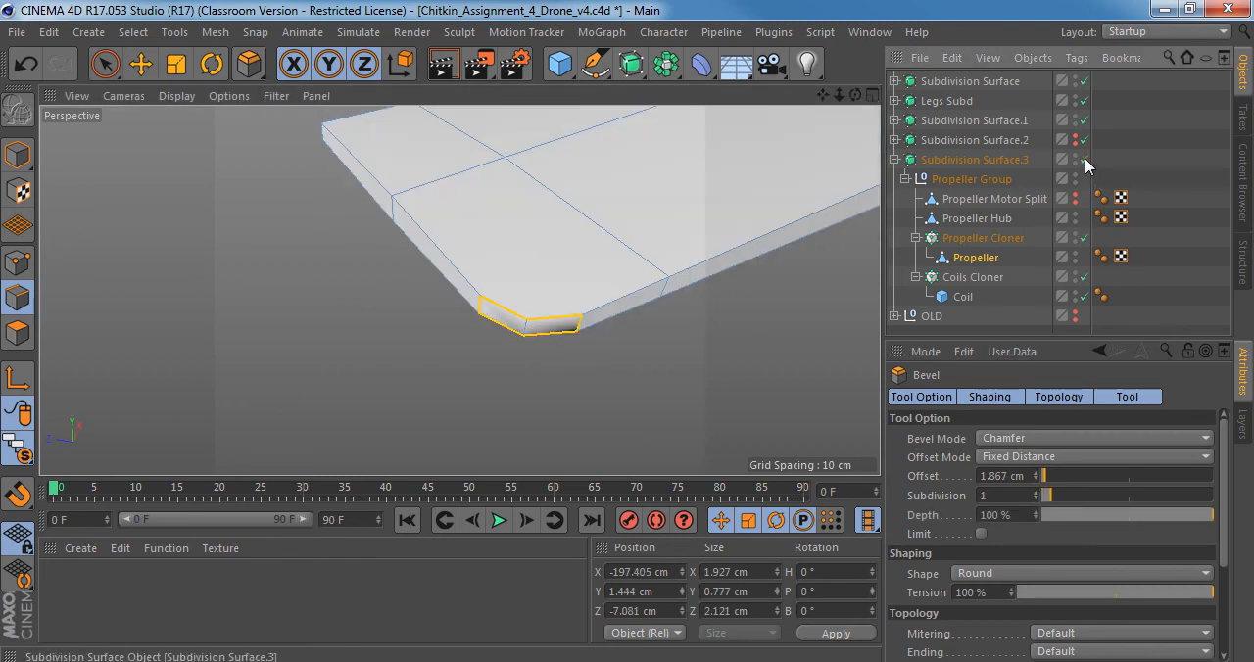
alt+right_drag(588, 244, 538, 252)
alt+drag(546, 214, 676, 336)
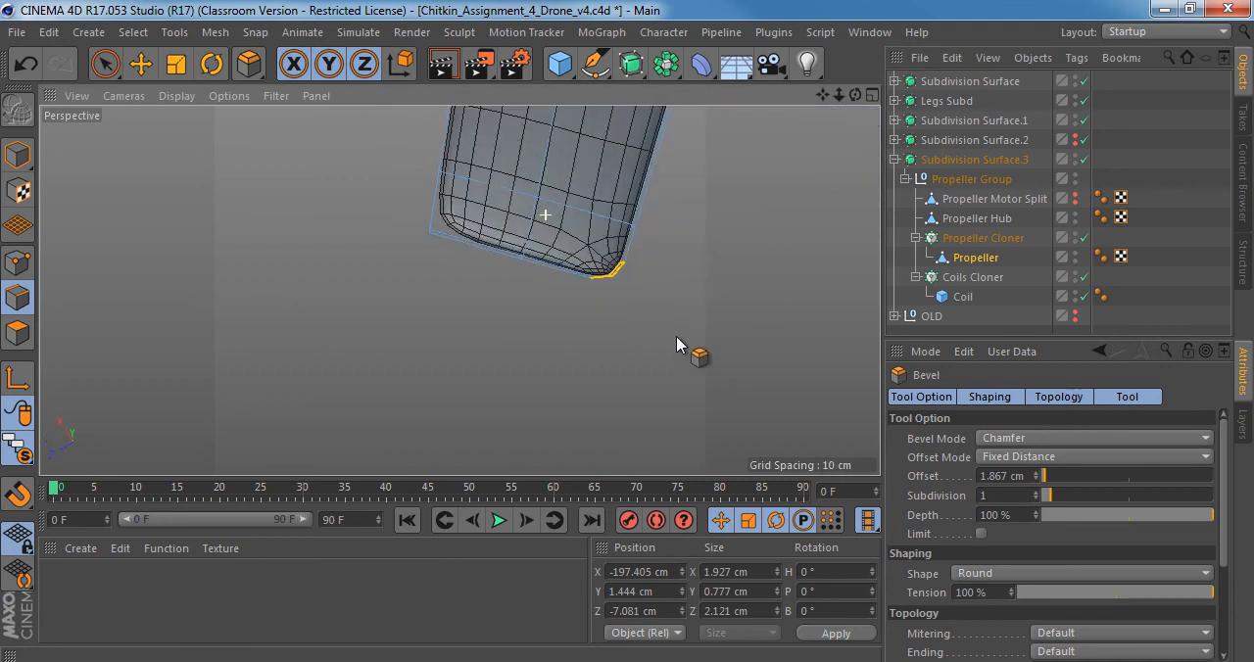
alt+middle_drag(512, 270, 450, 294)
alt+right_drag(516, 271, 582, 292)
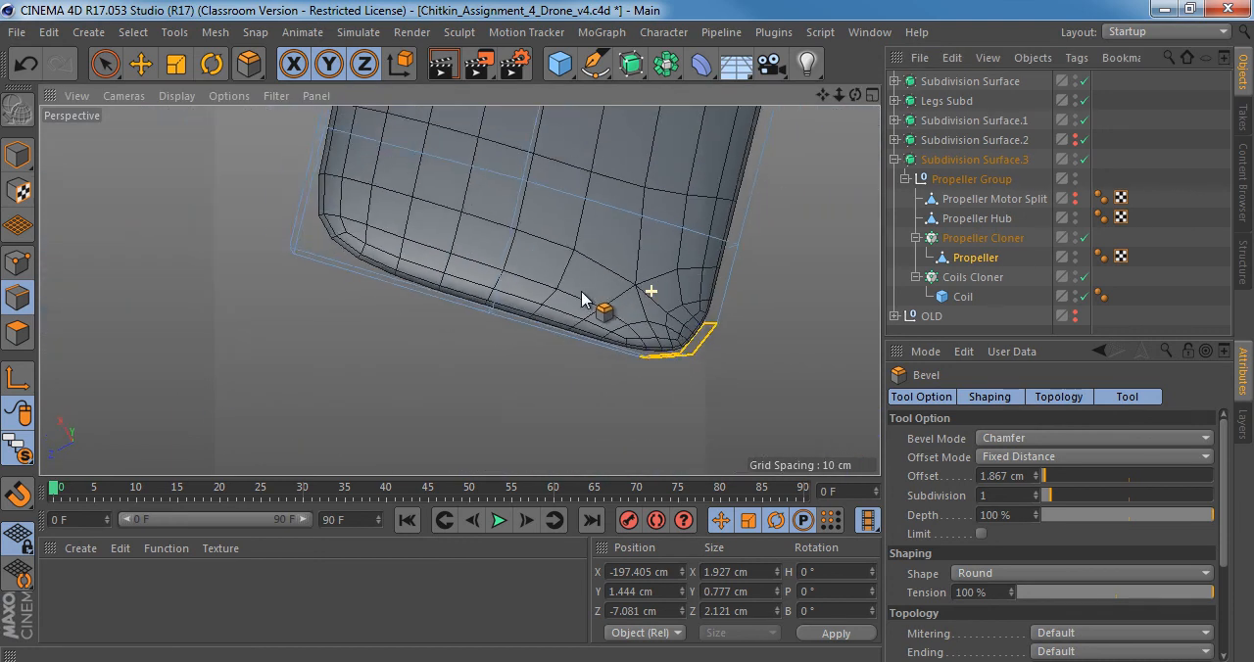
alt+middle_drag(582, 298, 490, 299)
alt+drag(460, 291, 485, 218)
Undo the bevel on the blade's tip corner and turn Subdivision Surface.3 back on.
key(ctrl+z)
key(ctrl+z)
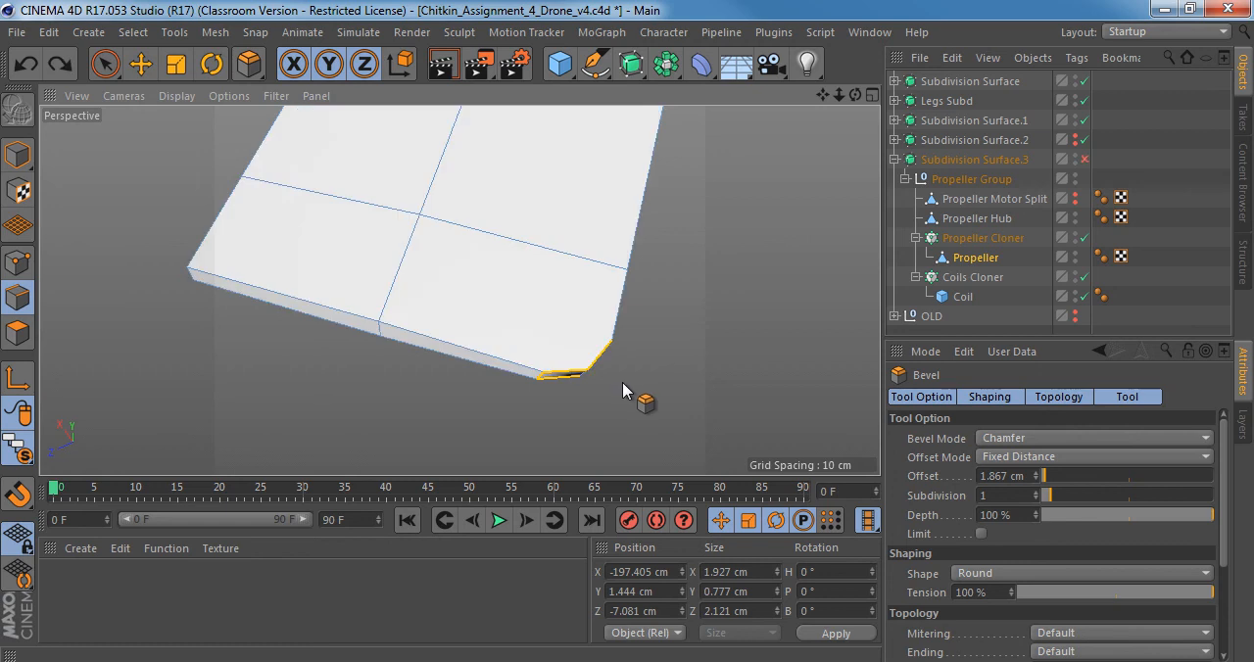
click(1085, 158)
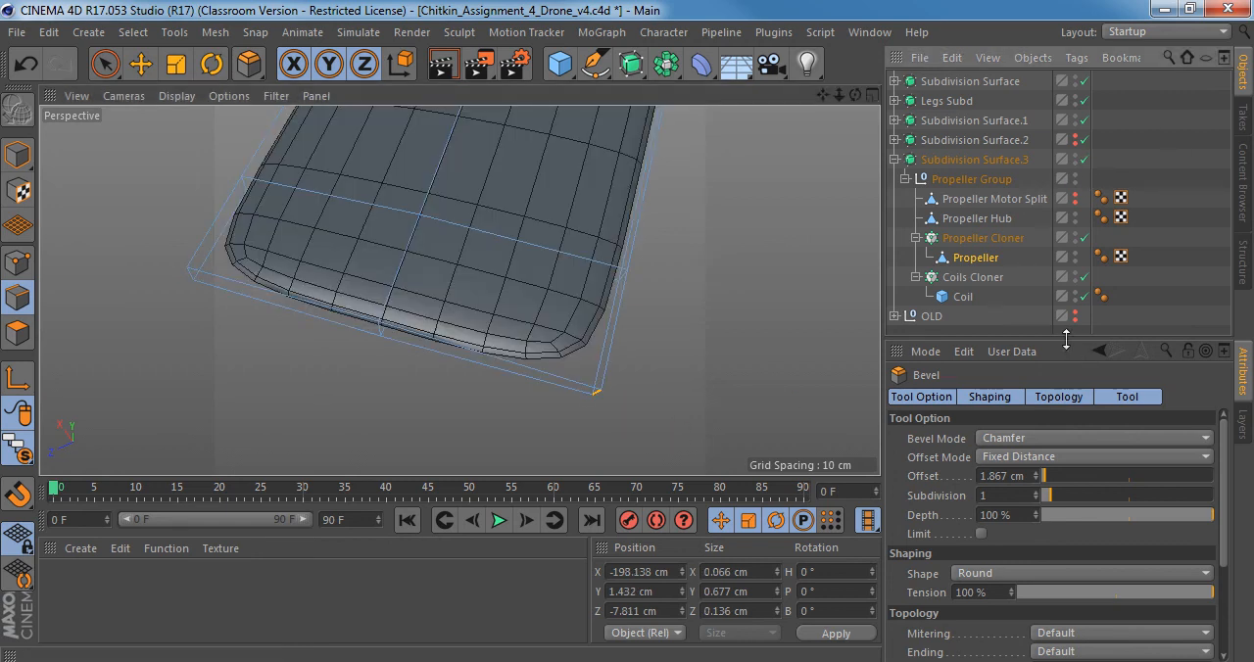
Try to reapply the 1.867 cm bevel to the tip corner edge, undo it, and check the smoothed tip.
drag(1066, 339, 1066, 253)
scroll(1091, 616, down, 3)
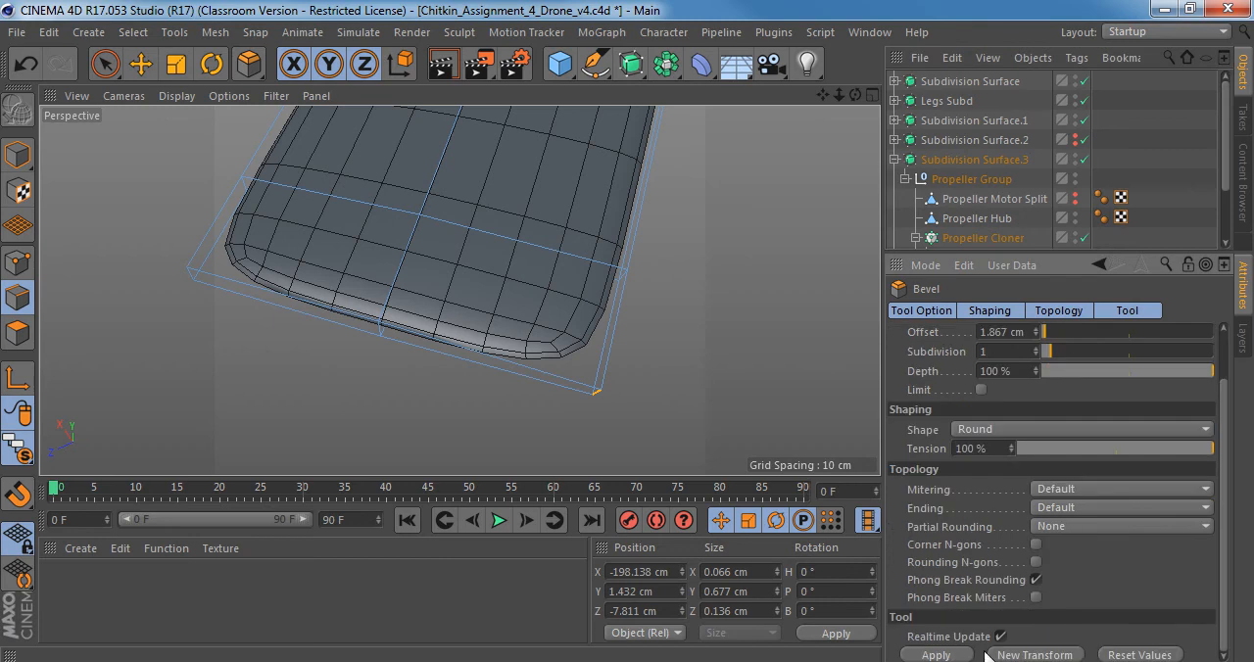
click(939, 654)
alt+drag(591, 382, 612, 350)
key(ctrl+z)
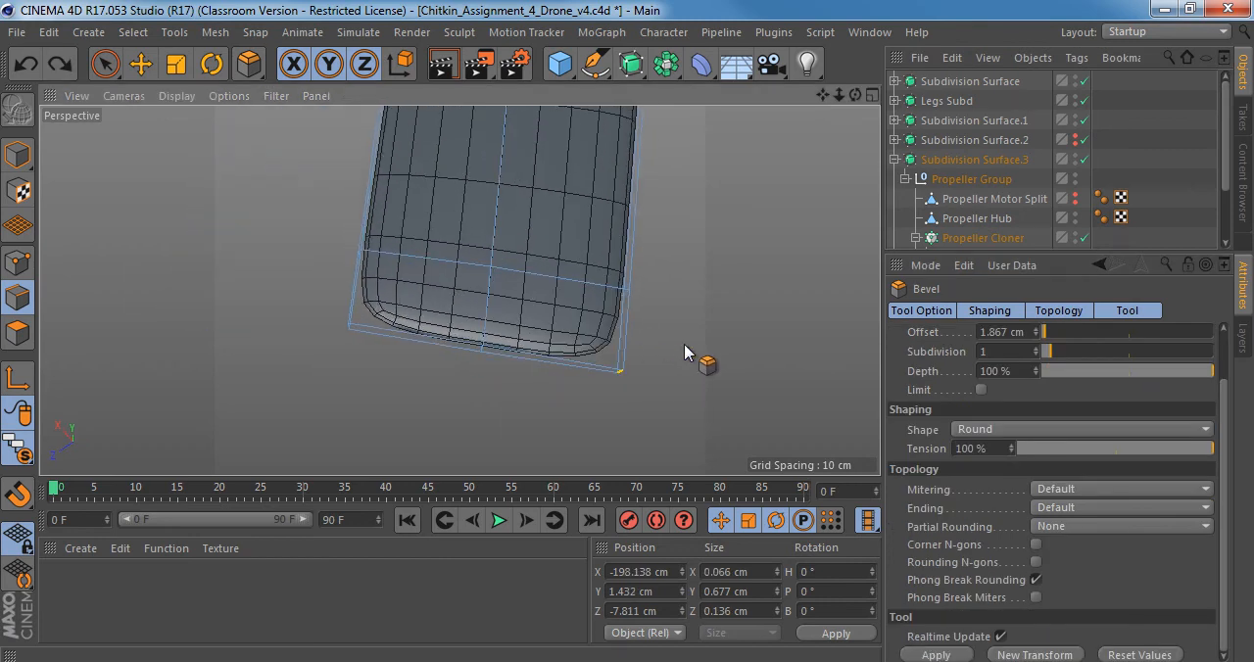
alt+drag(462, 288, 557, 372)
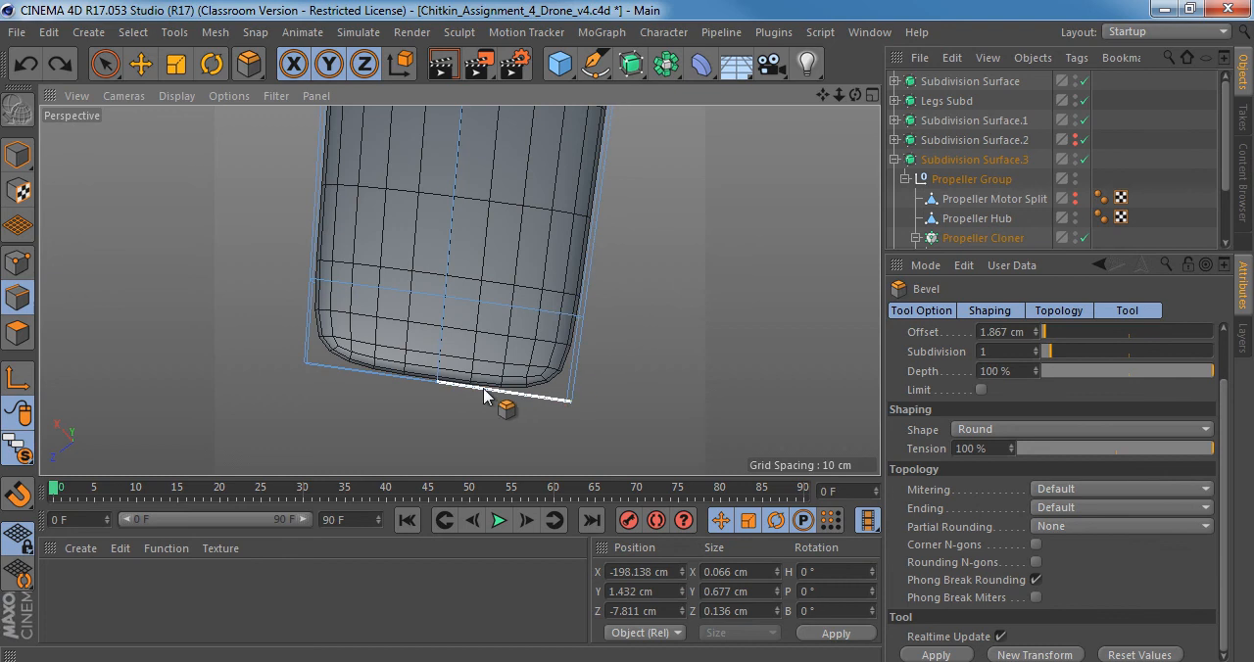
alt+drag(375, 333, 407, 245)
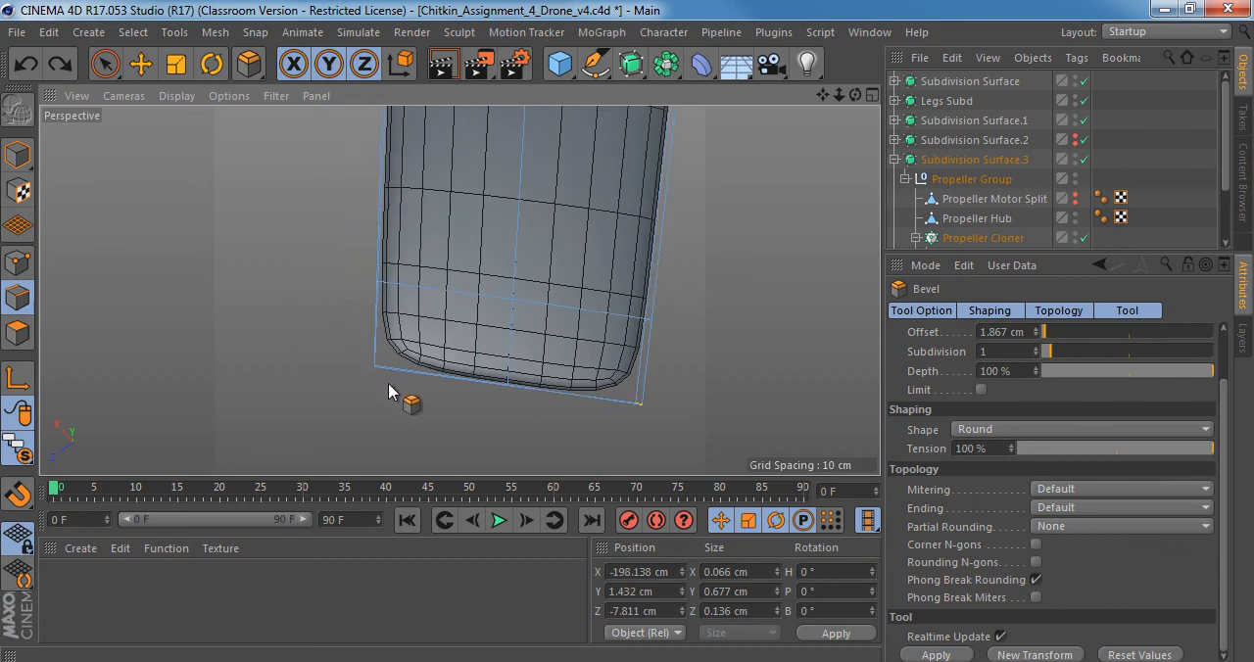
Switch to Windows Photo Viewer and zoom in on the rounded propeller blade tip in bottomview.jpg.
key(alt+Tab)
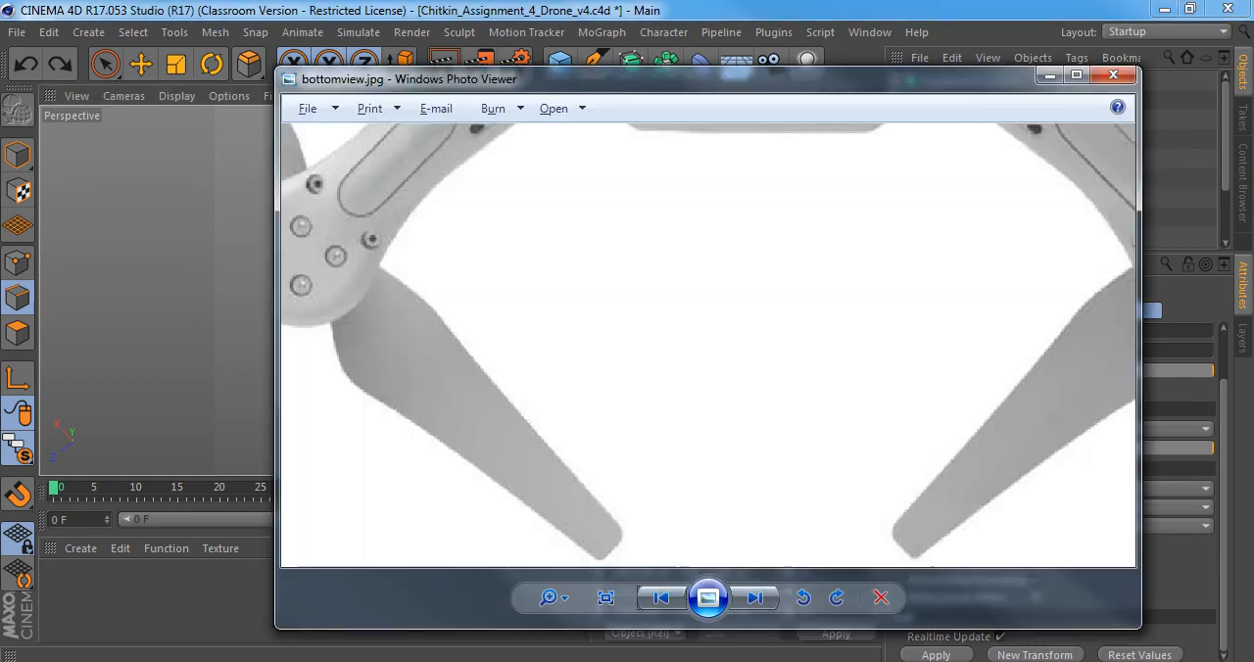
scroll(612, 483, up, 3)
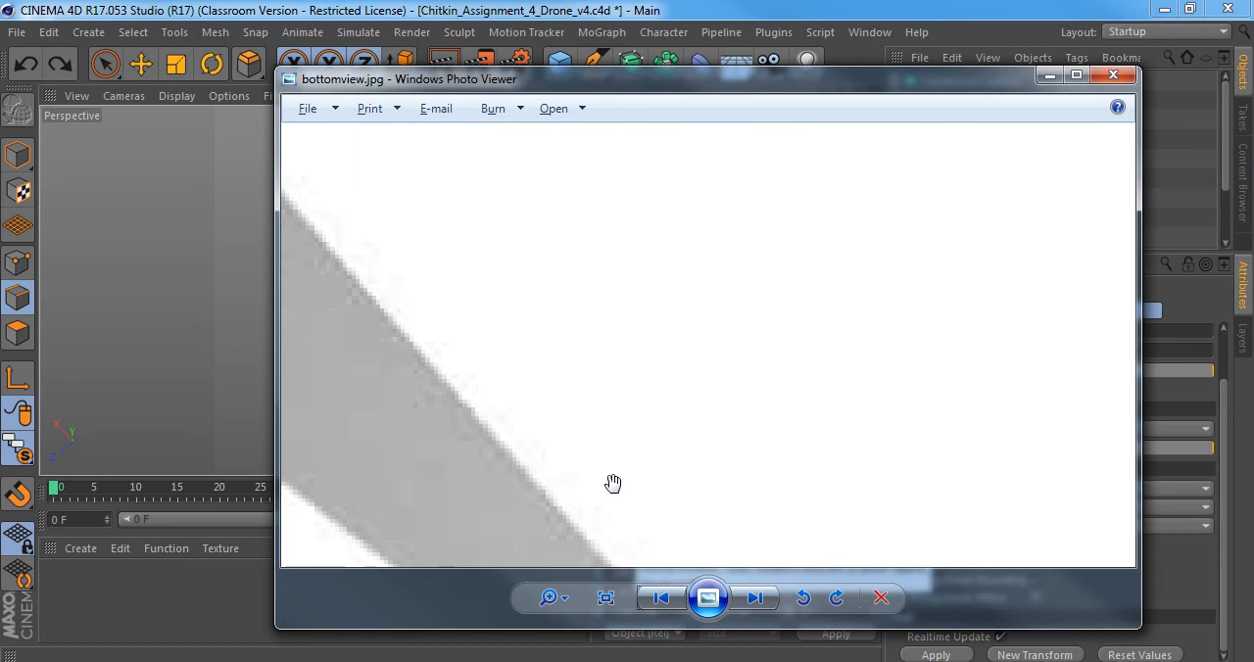
scroll(640, 377, up, 1)
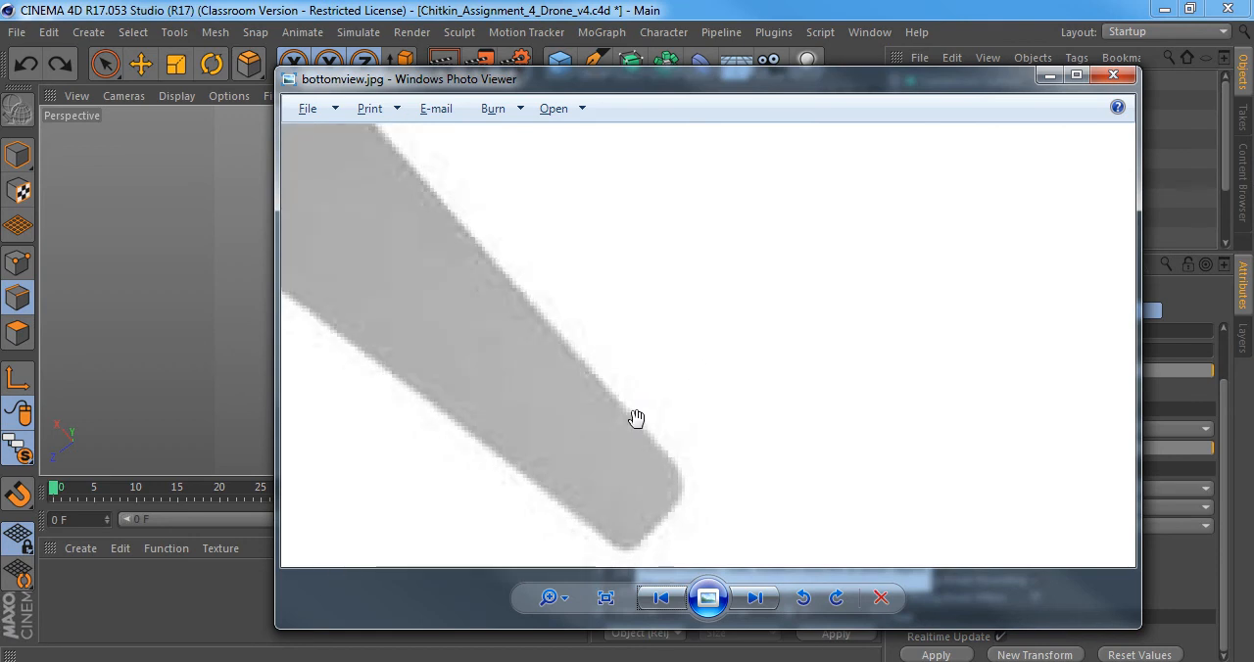
drag(636, 419, 657, 316)
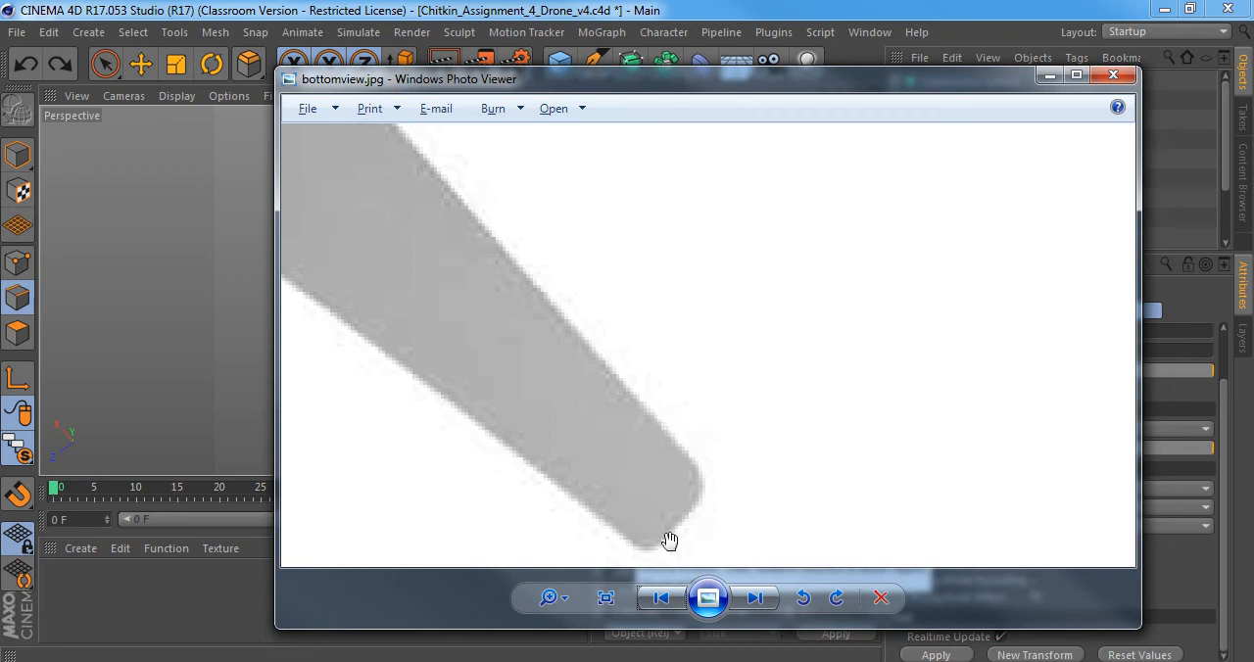
Return to Cinema 4D and use the Knife in Loop mode to preview a lengthwise cut near the blade's tip corner.
click(519, 660)
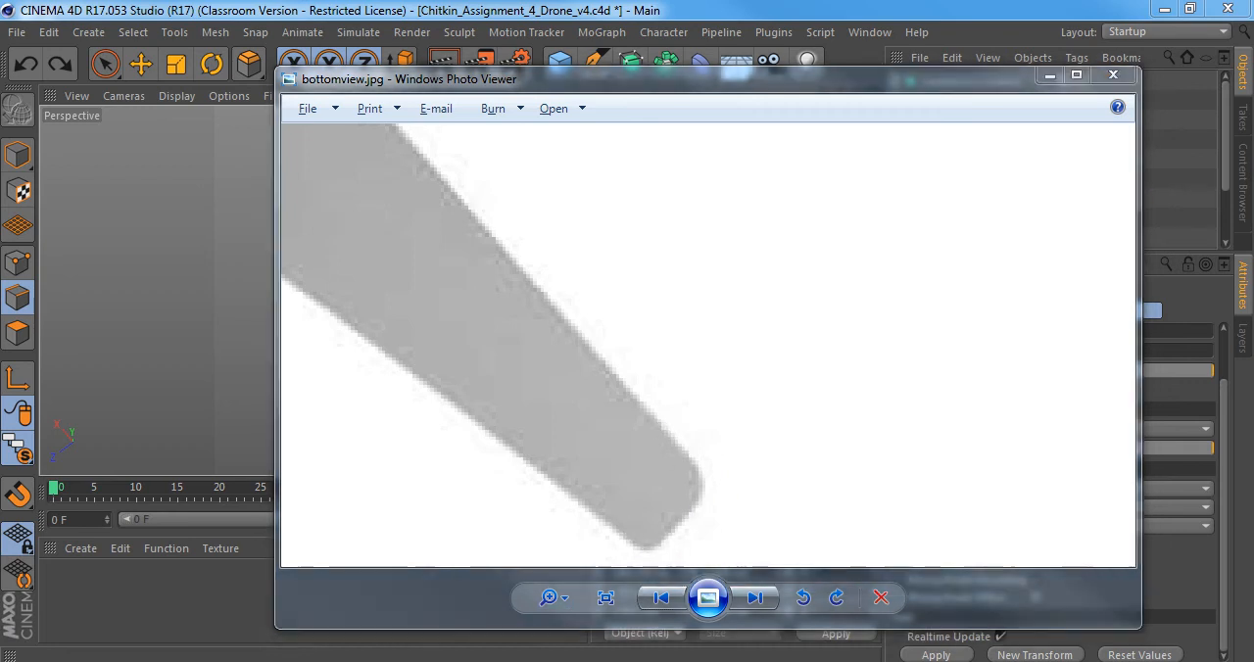
alt+drag(576, 361, 571, 259)
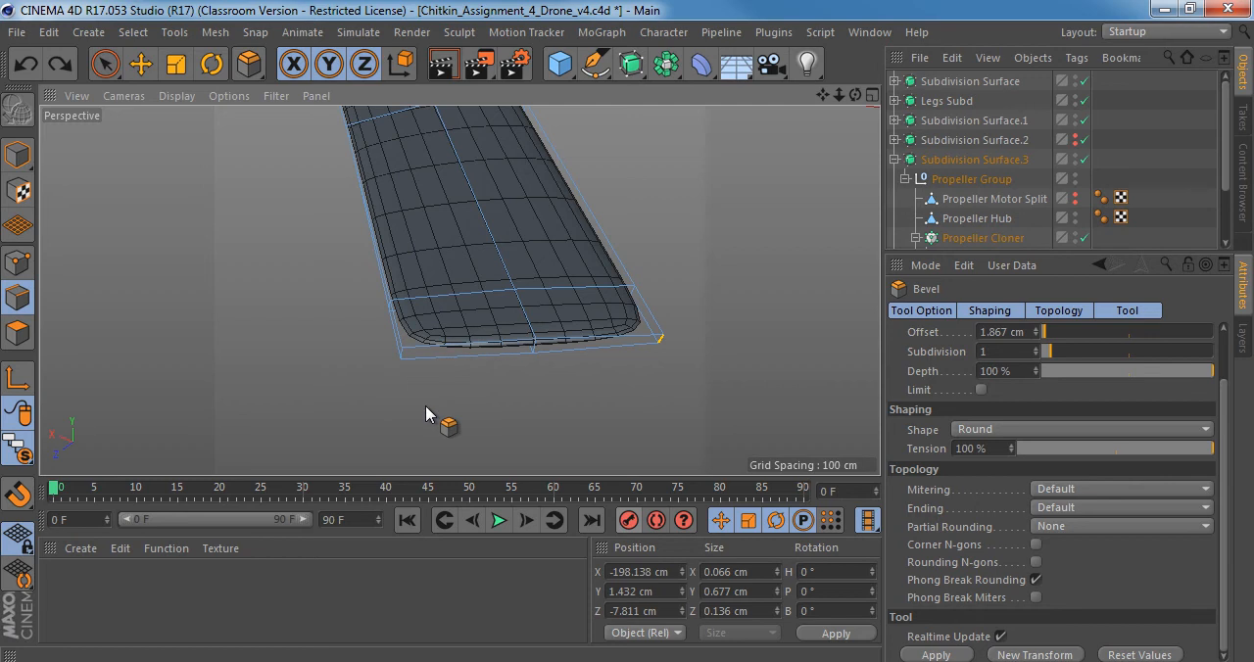
key(k)
key(l)
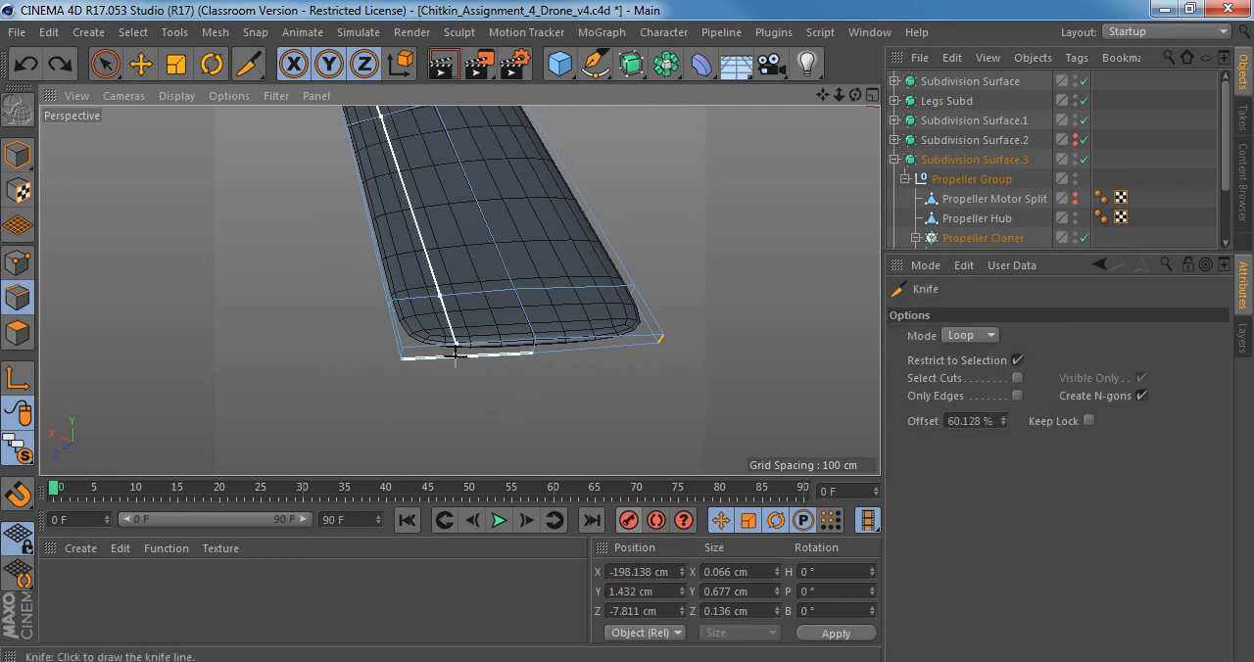
alt+right_drag(501, 375, 389, 366)
alt+drag(452, 308, 531, 308)
alt+right_drag(507, 376, 539, 354)
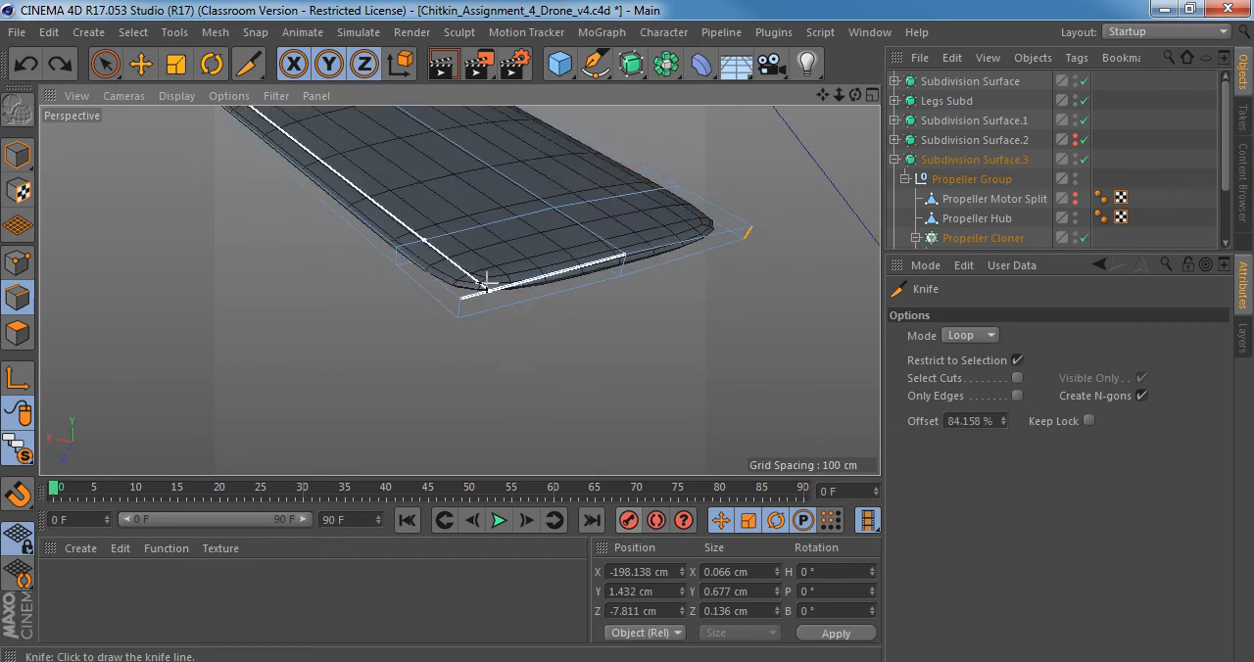
alt+drag(485, 289, 462, 316)
scroll(490, 305, down, 6)
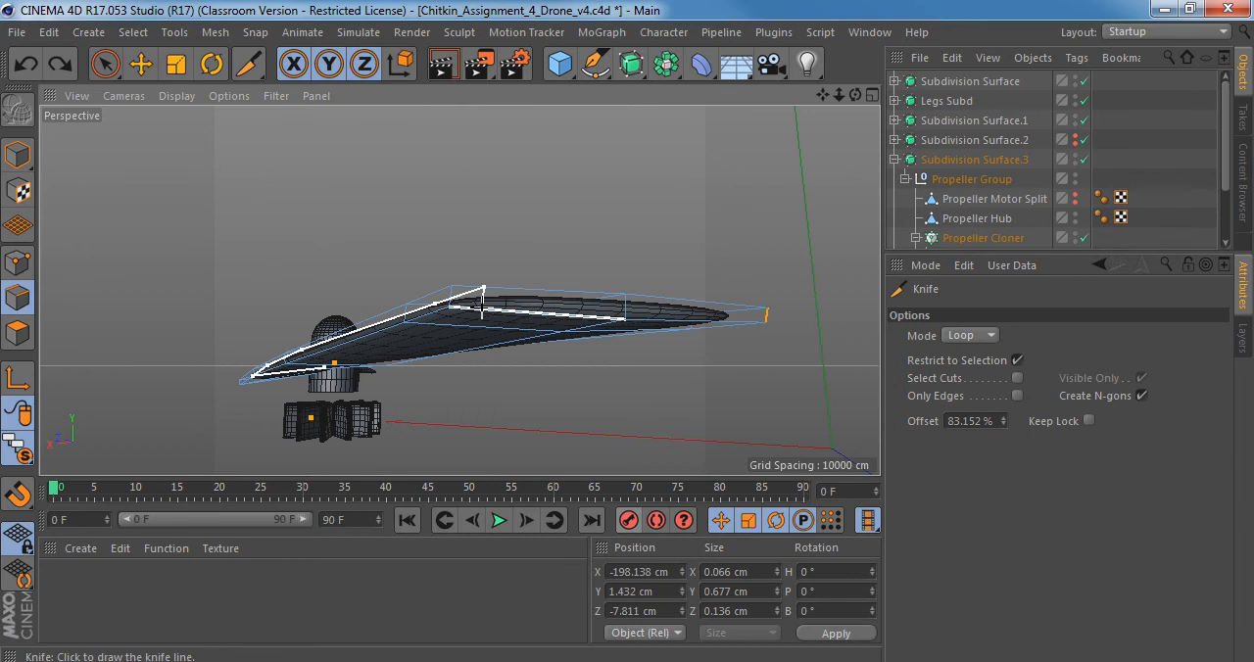
scroll(484, 310, up, 3)
alt+drag(476, 309, 500, 294)
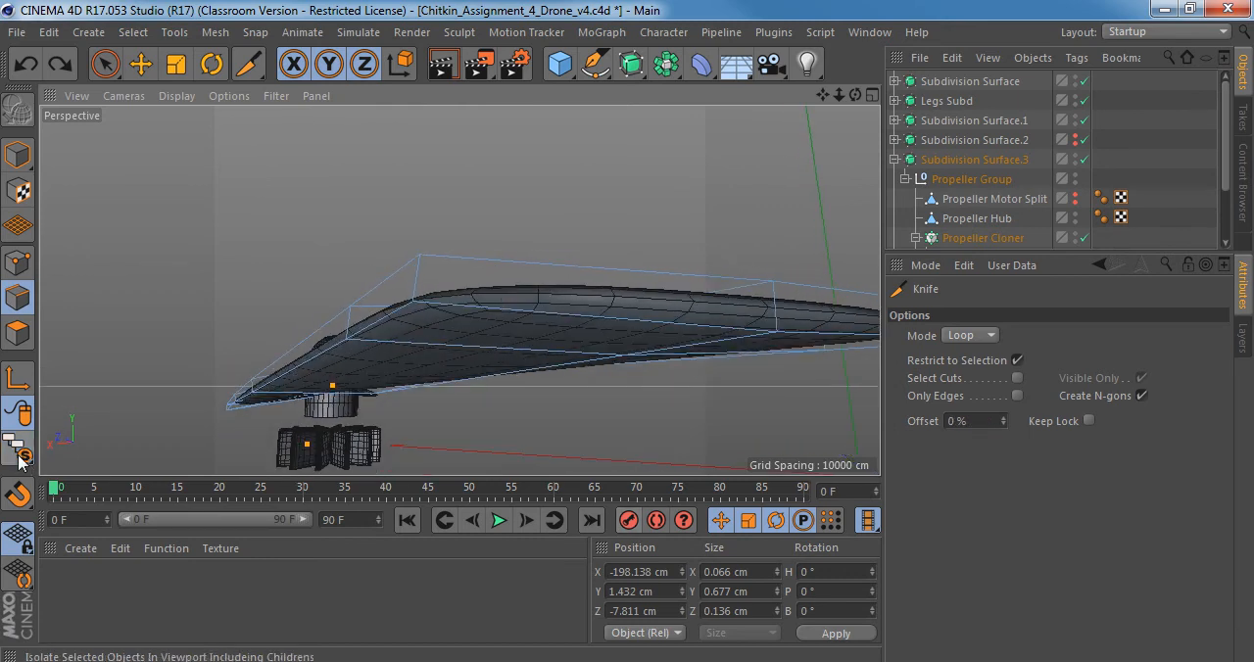
Disable the Propeller Cloner and isolate its single Propeller object in the viewport.
drag(18, 453, 98, 516)
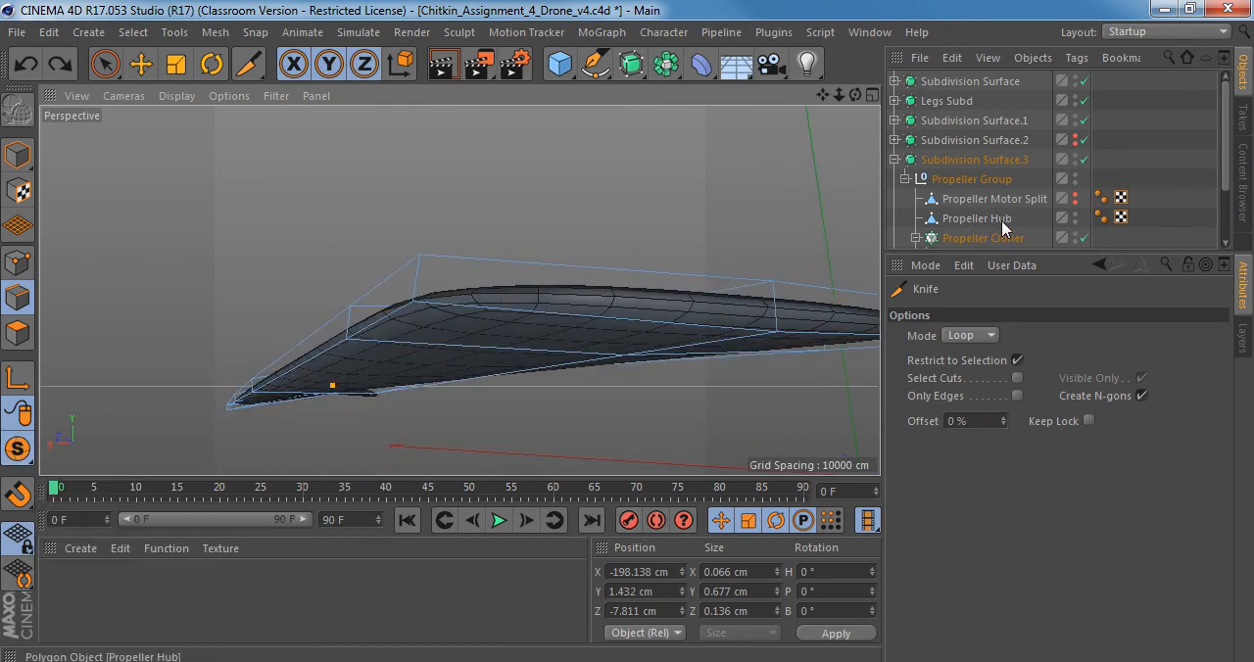
scroll(1009, 235, down, 3)
click(1084, 161)
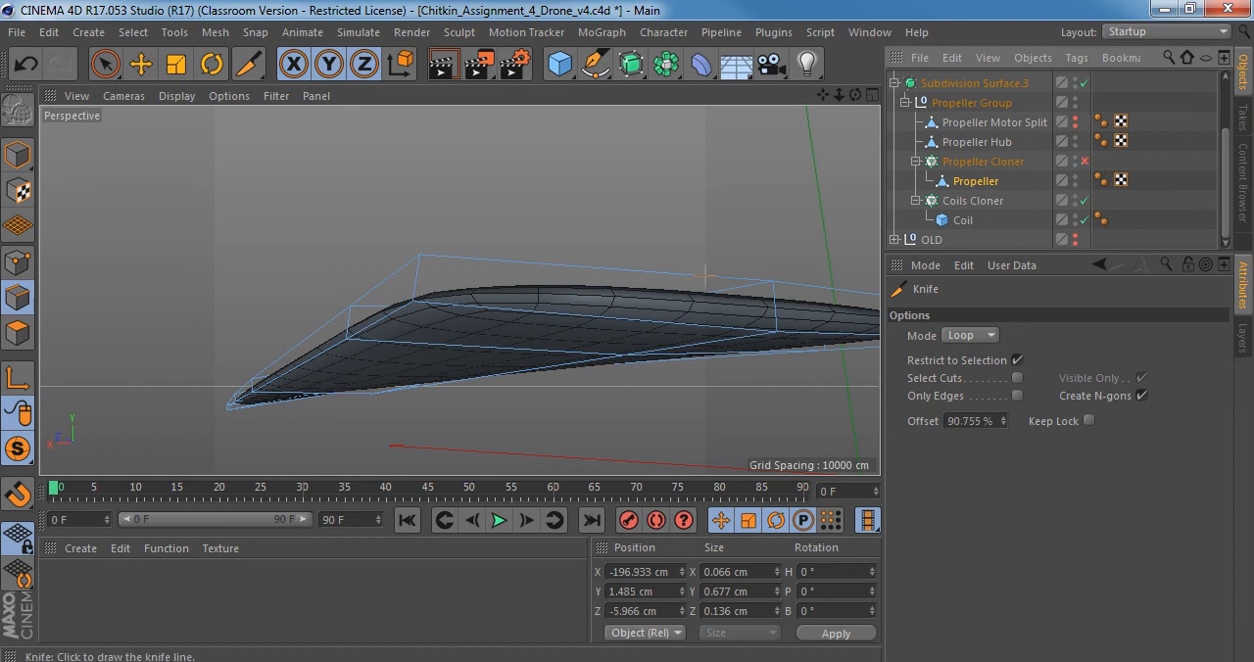
click(980, 181)
drag(18, 449, 58, 515)
Examine the isolated blade from several sides, checking where a lengthwise loop cut would run from the tip.
alt+drag(352, 358, 400, 362)
alt+right_drag(399, 361, 262, 415)
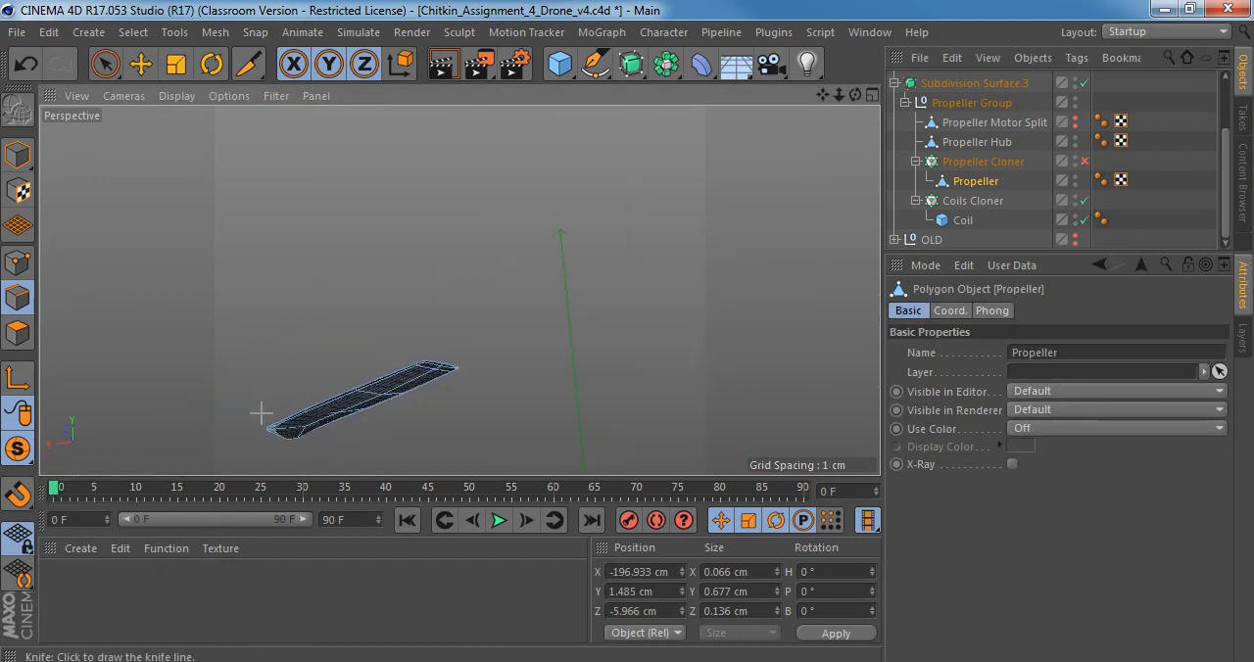
alt+drag(267, 411, 439, 316)
alt+right_drag(439, 317, 455, 317)
alt+drag(455, 316, 574, 205)
alt+right_drag(574, 205, 626, 212)
alt+drag(625, 213, 425, 246)
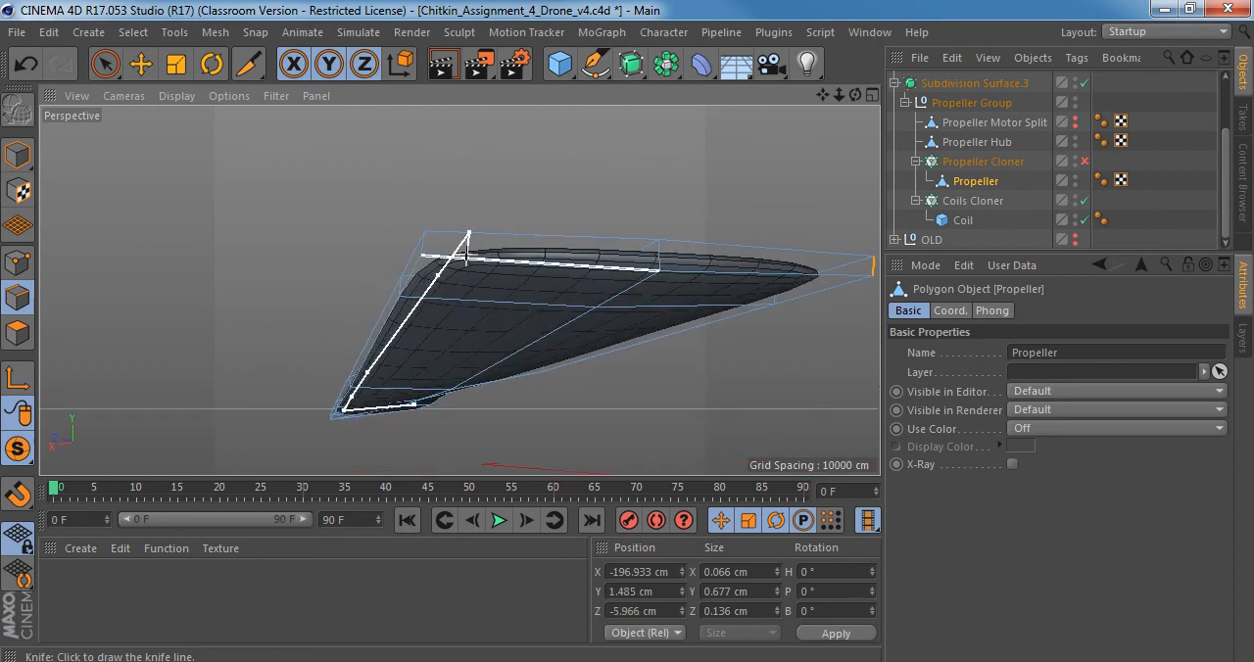
scroll(470, 253, up, 4)
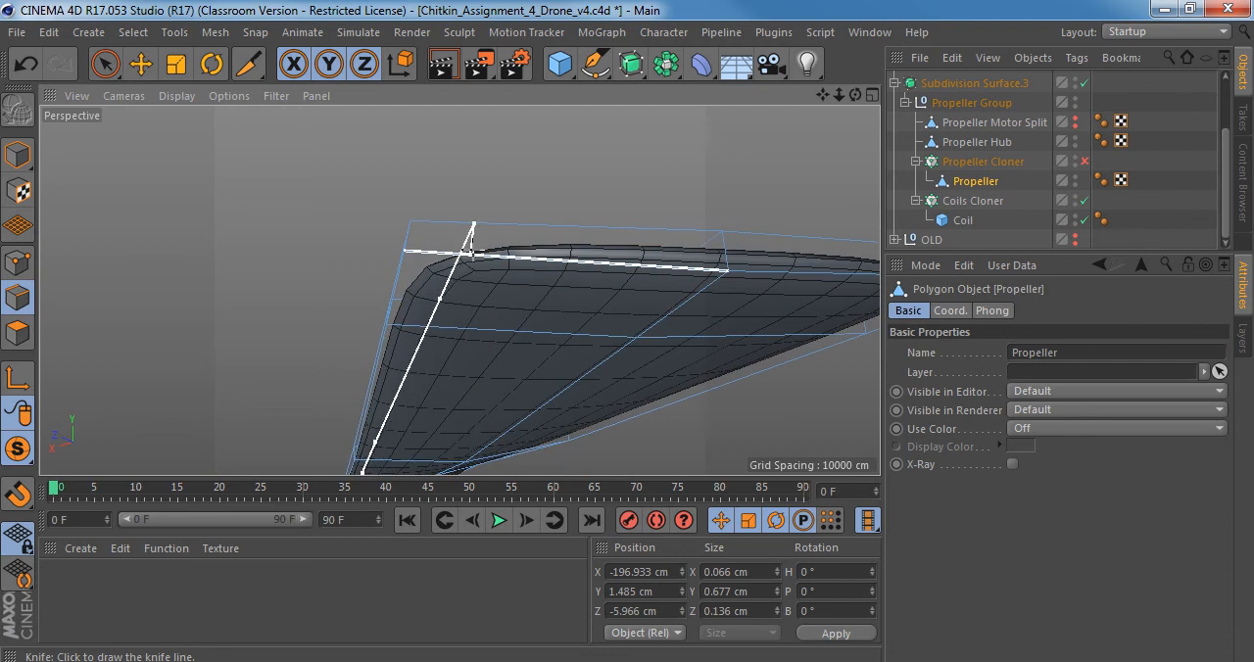
scroll(470, 253, down, 3)
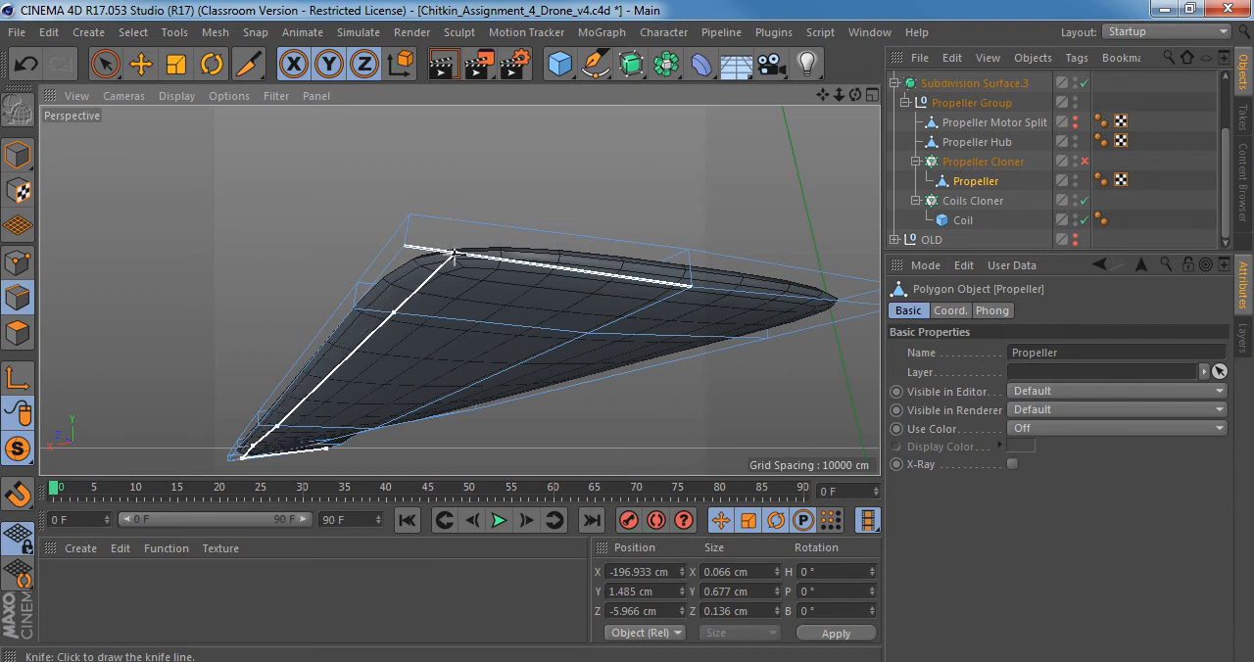
alt+drag(448, 246, 578, 237)
scroll(518, 277, down, 3)
alt+drag(519, 277, 649, 244)
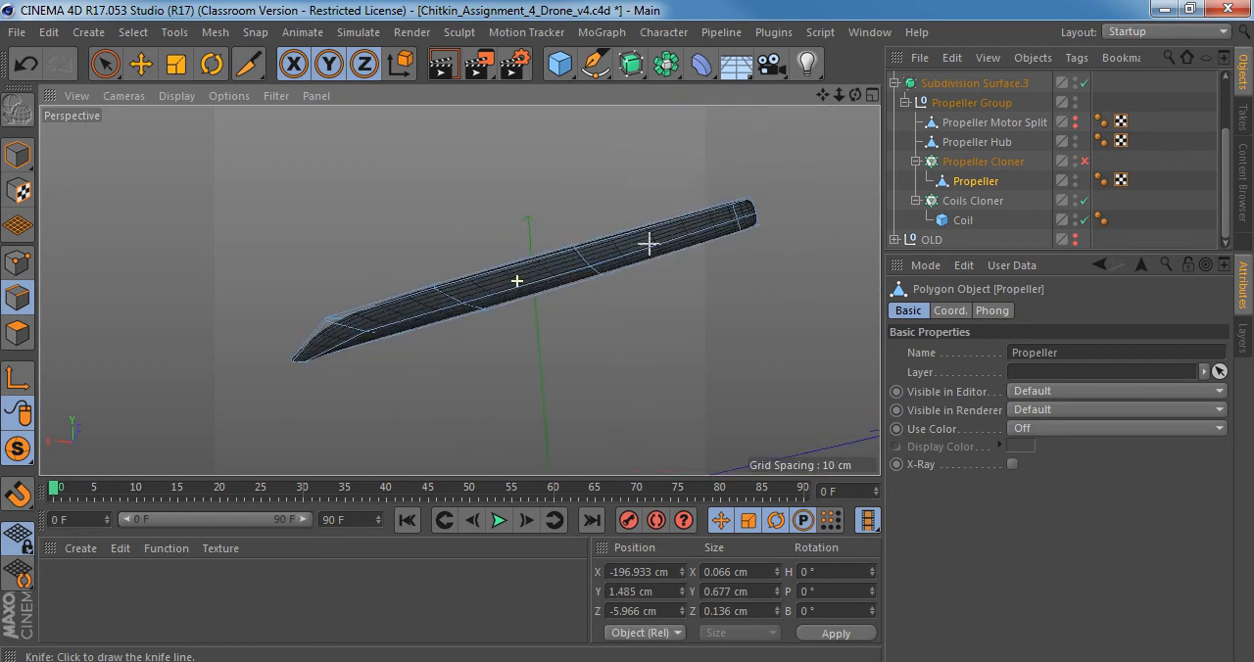
Position a lengthwise Knife loop cut between the centre line and side edge at the blade's open root end.
key(k)
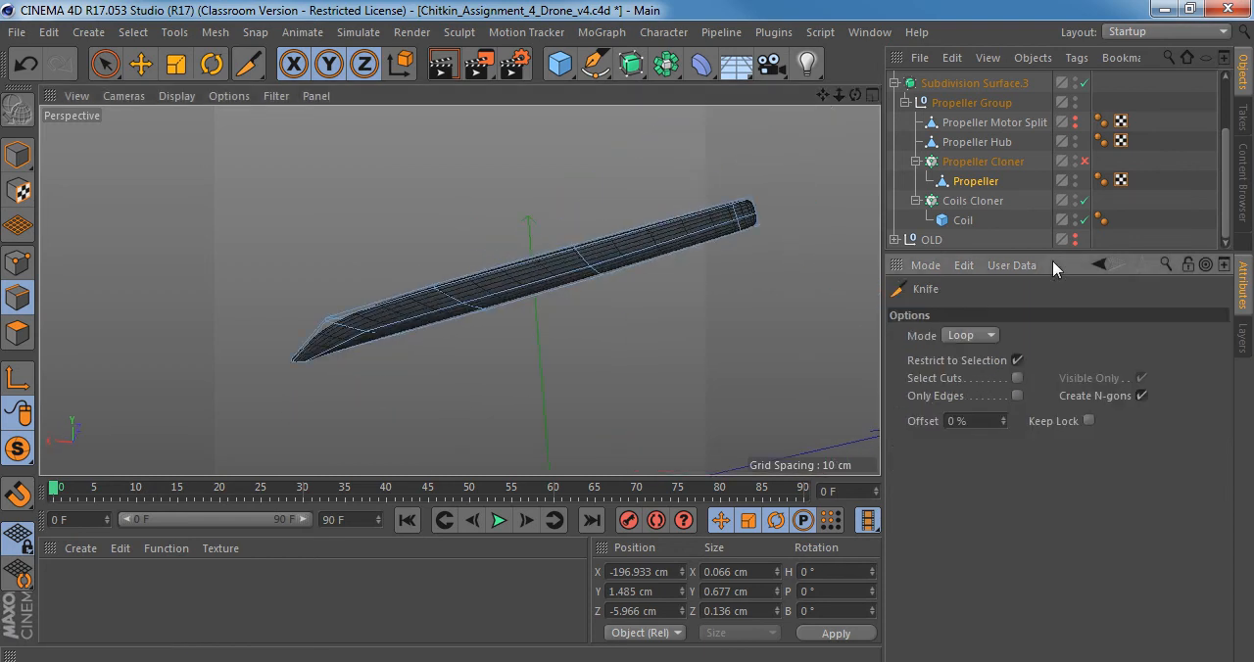
alt+middle_drag(378, 307, 453, 243)
alt+drag(453, 242, 647, 259)
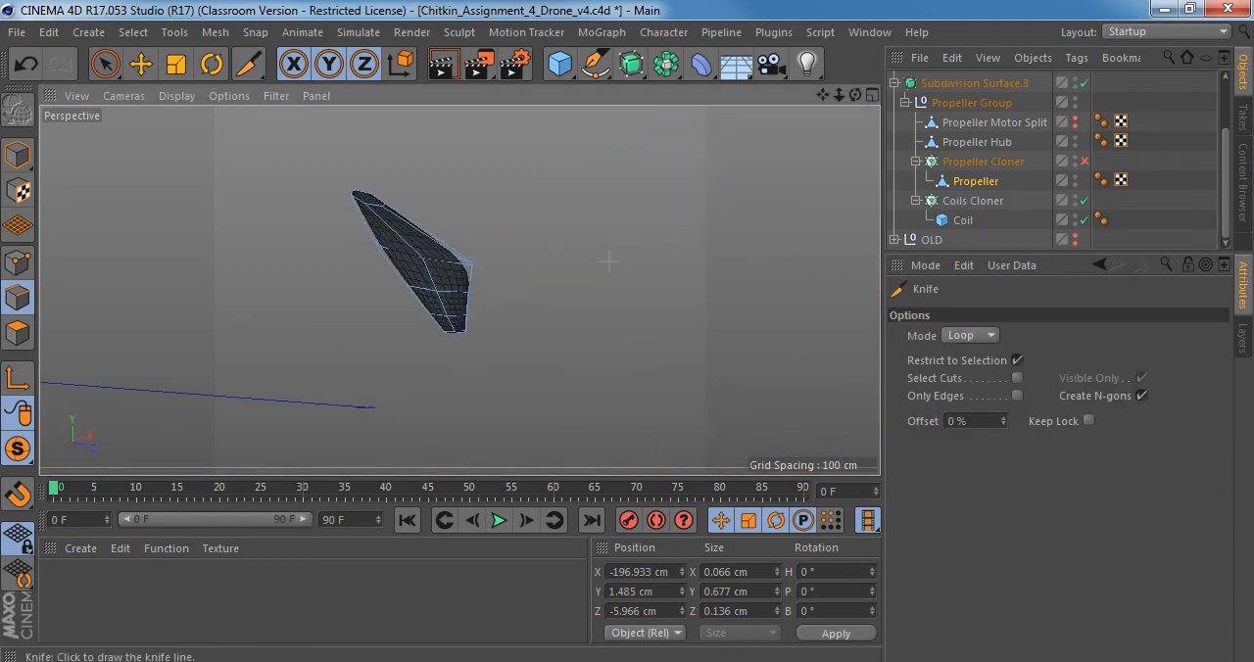
alt+right_drag(344, 204, 470, 200)
scroll(520, 216, up, 2)
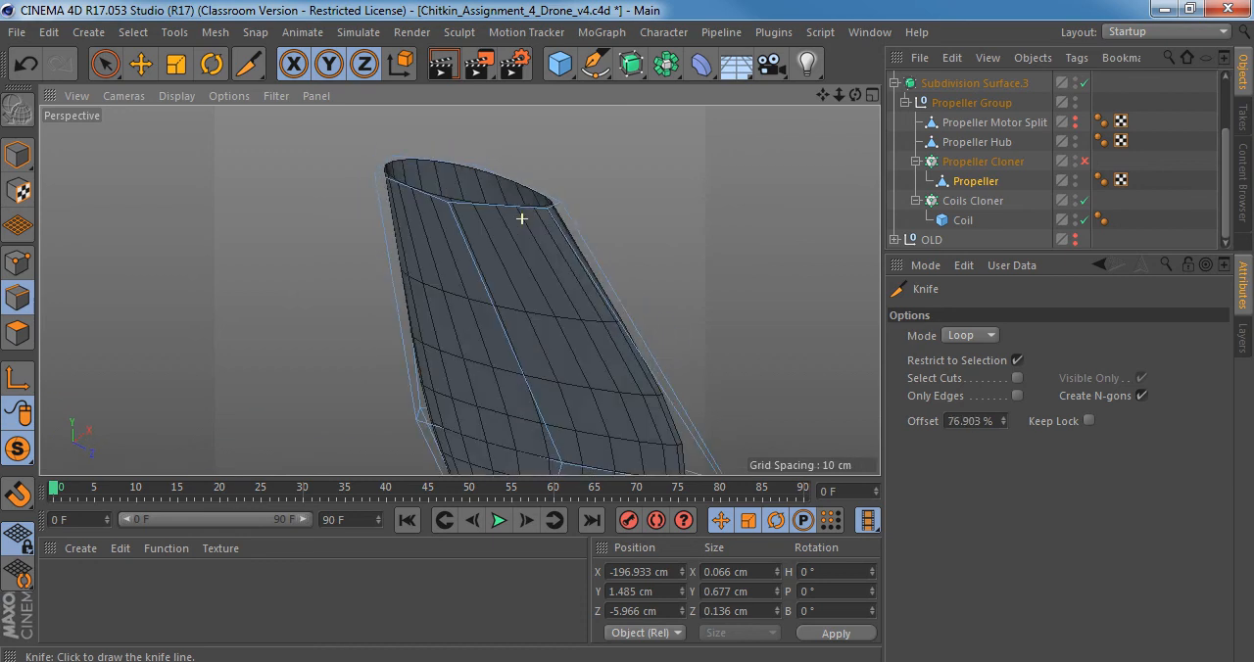
scroll(520, 217, down, 2)
alt+drag(520, 216, 534, 239)
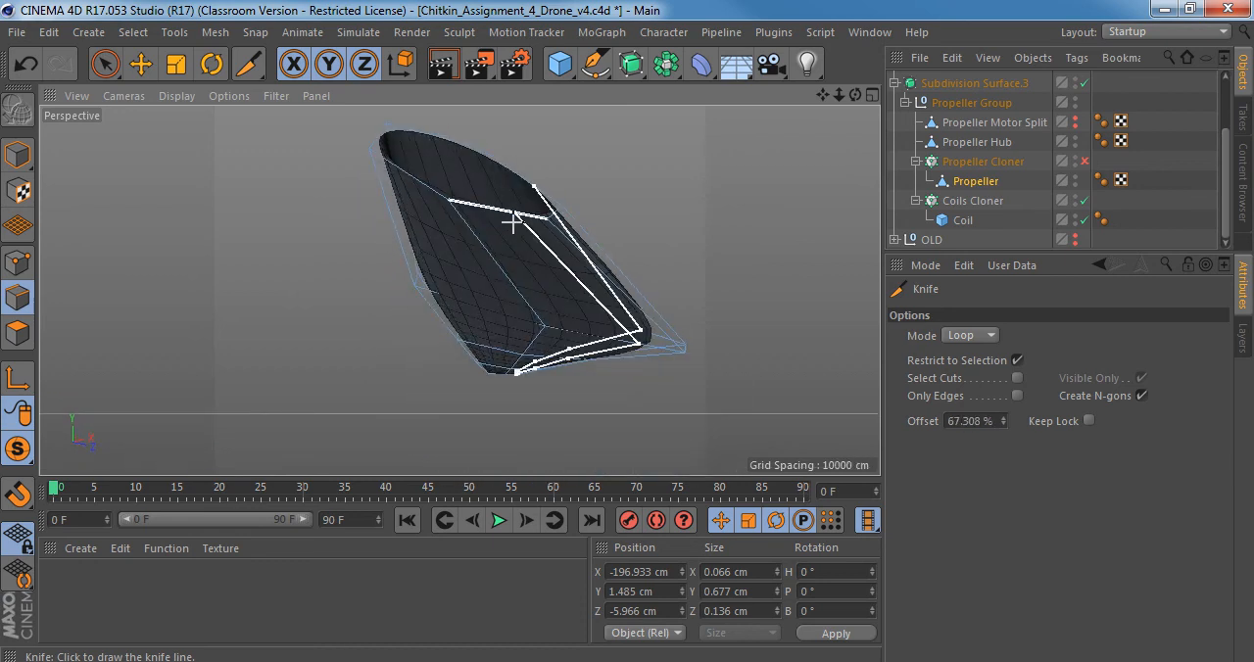
alt+right_drag(510, 219, 521, 217)
alt+drag(521, 217, 507, 189)
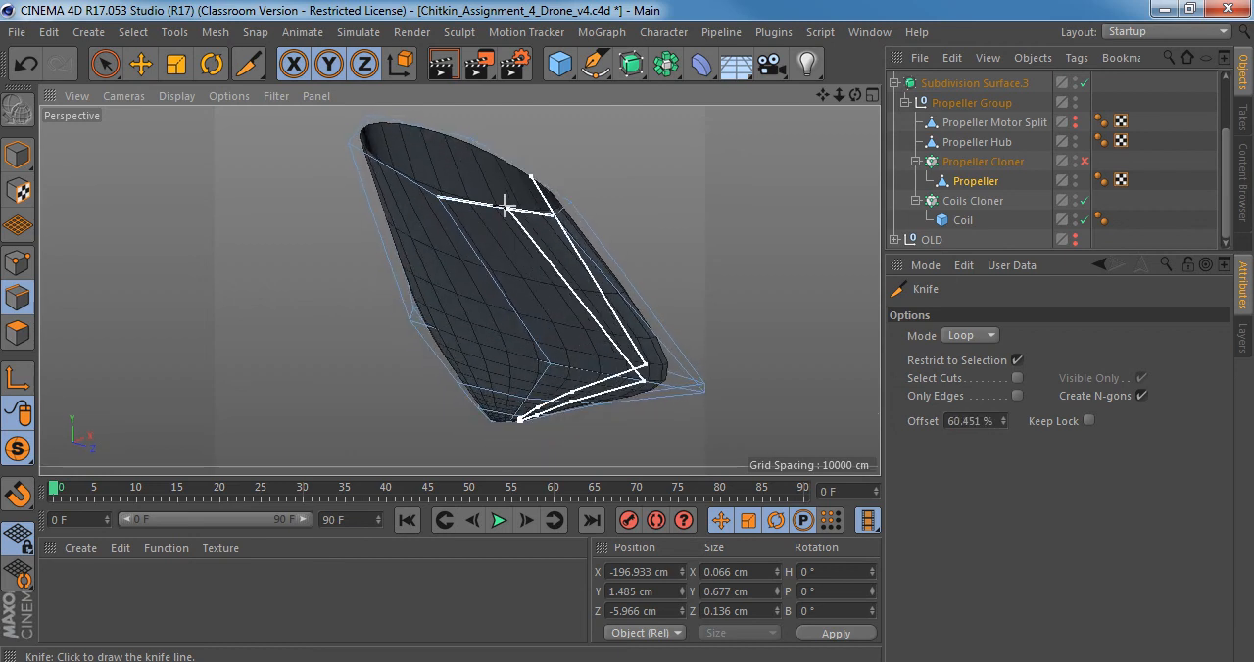
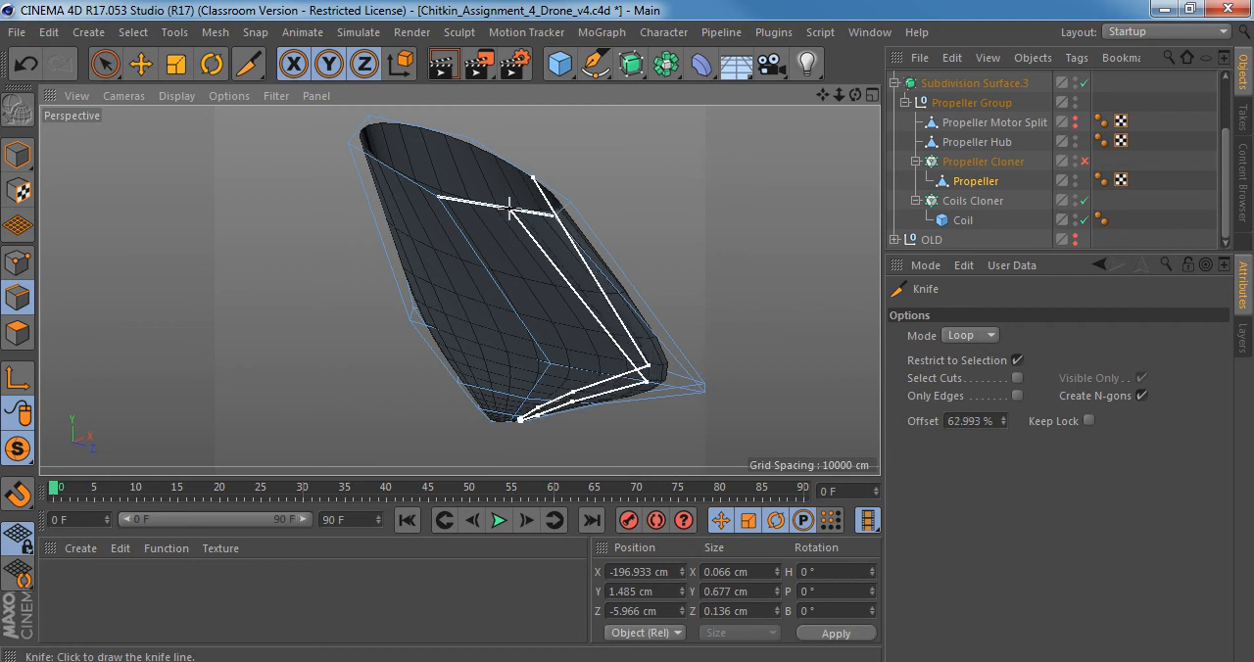
Turn off the Knife's Restrict to Selection option and cut a lengthwise loop close to the propeller blade's side edge.
click(510, 207)
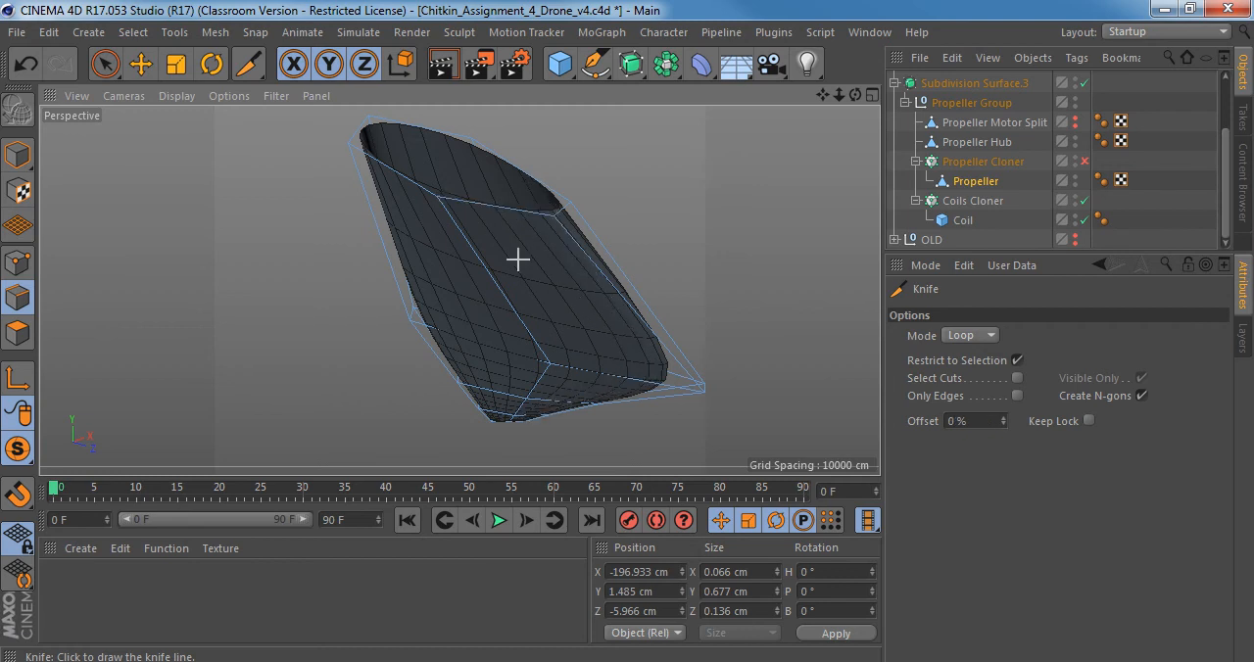
click(1017, 362)
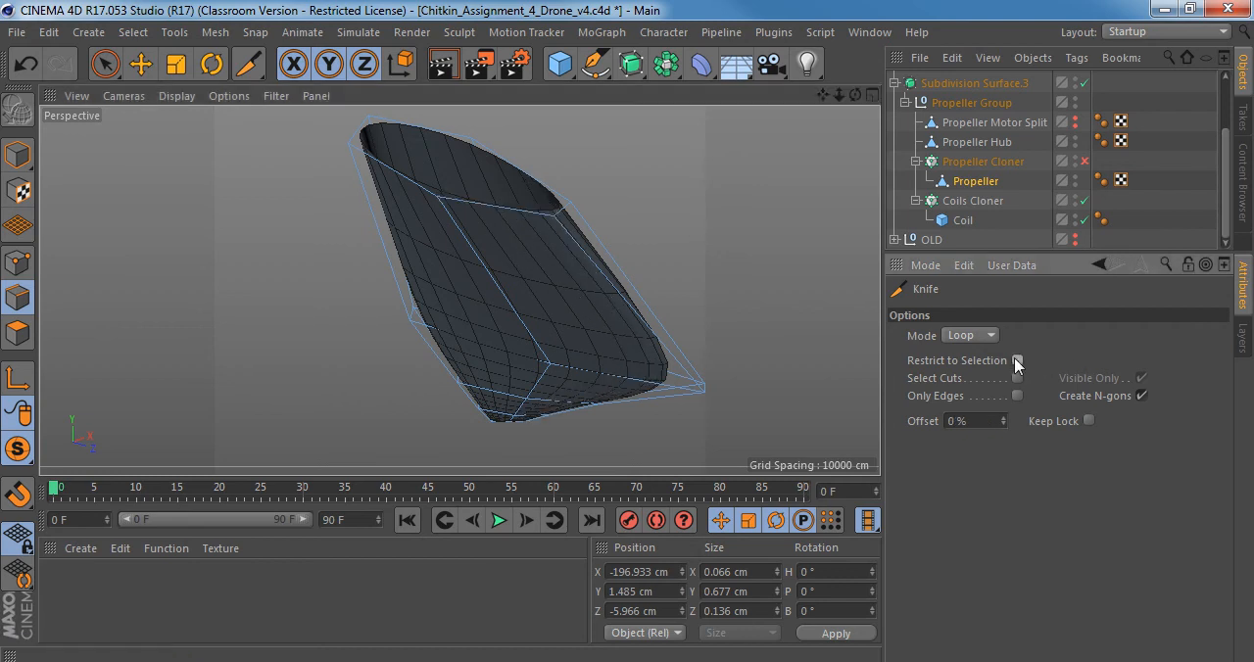
click(523, 205)
Examine the blade from root to tip, checking how the lengthwise loop shapes the side edge and tip corners.
alt+drag(545, 298, 406, 406)
alt+right_drag(544, 408, 440, 392)
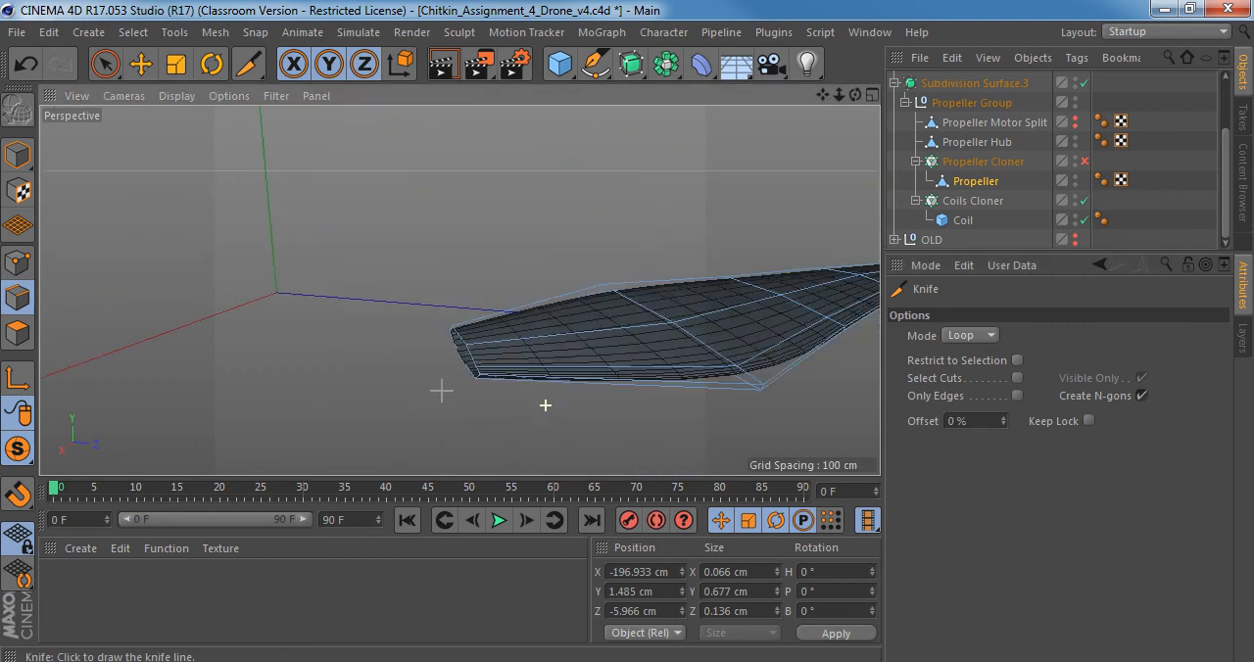
alt+middle_drag(794, 336, 272, 330)
alt+drag(574, 283, 313, 291)
alt+drag(729, 310, 588, 319)
alt+right_drag(499, 305, 624, 289)
alt+drag(601, 281, 519, 357)
alt+middle_drag(583, 365, 363, 385)
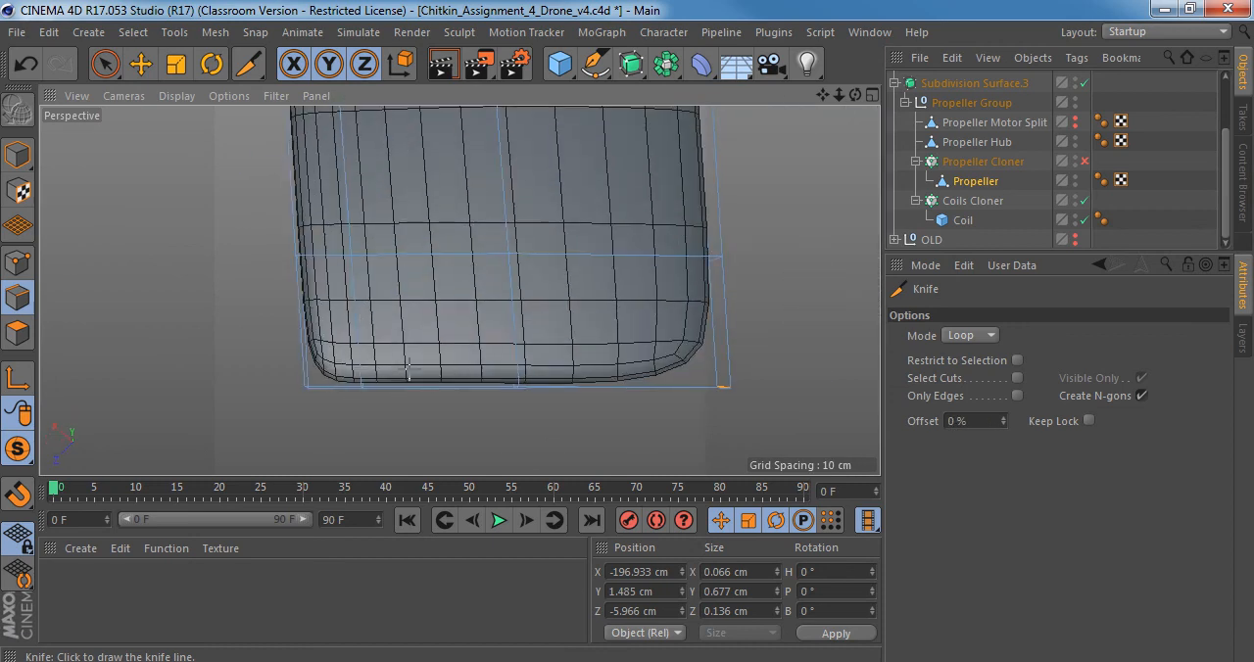
alt+right_drag(411, 377, 370, 370)
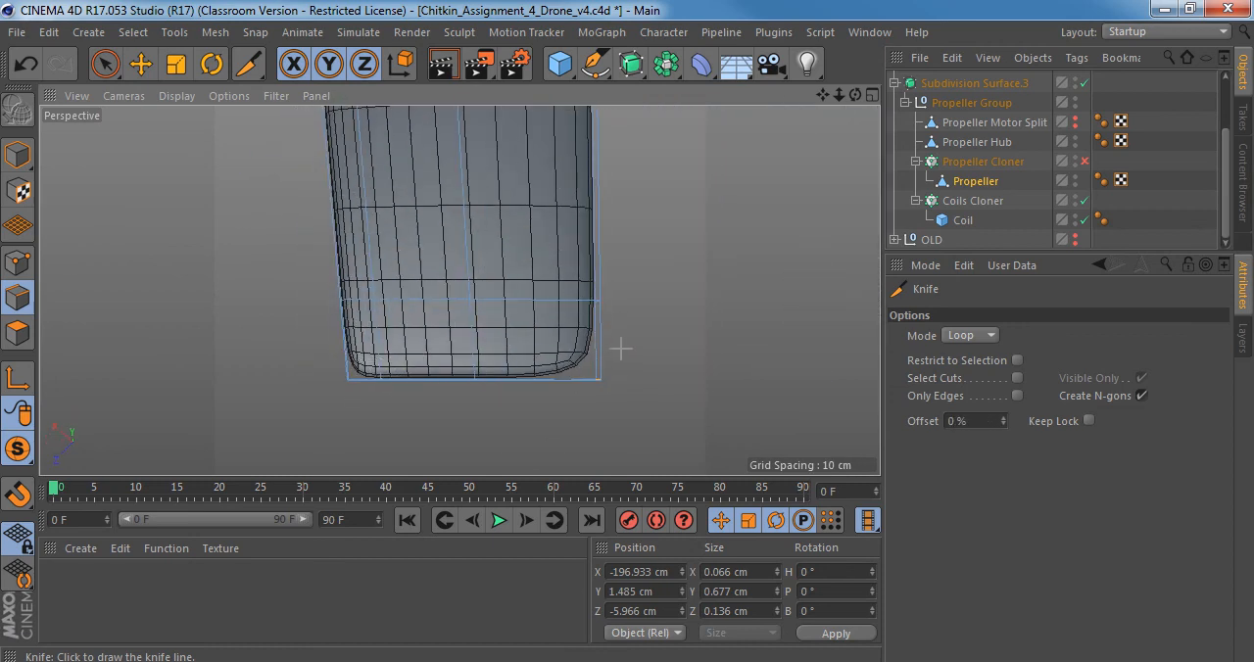
alt+drag(409, 344, 466, 223)
Re-enable the Propeller Cloner, switch to Model mode and display the blades shaded without wireframe lines.
key(q)
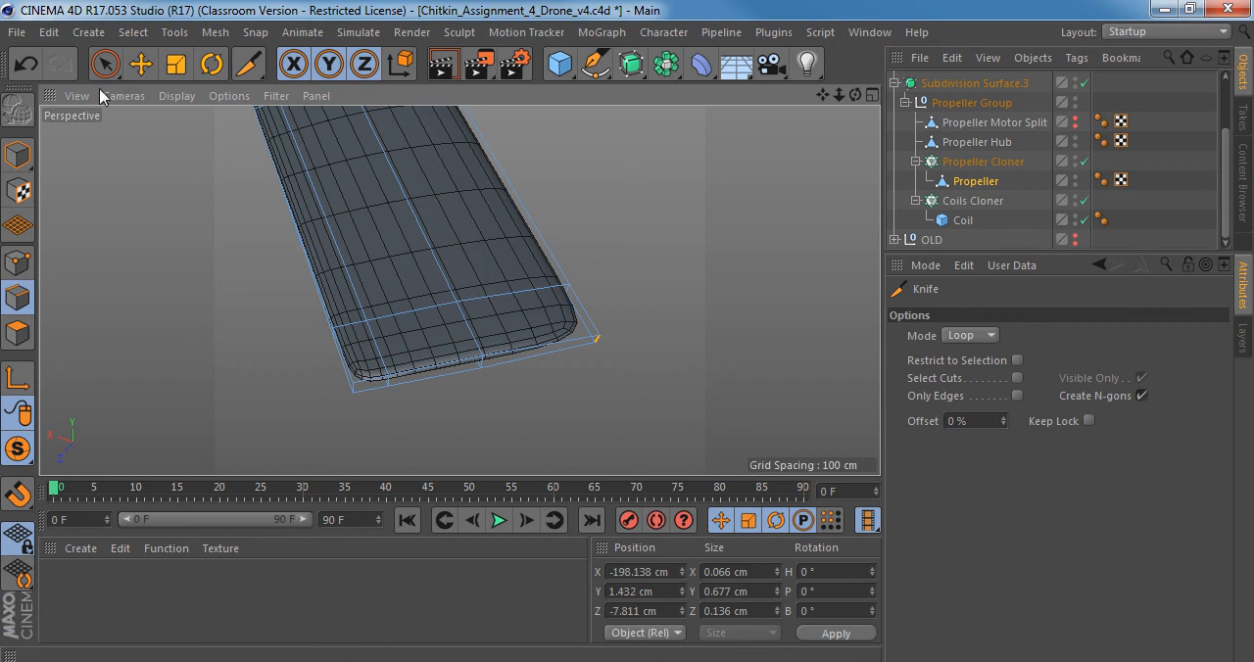
click(17, 154)
click(176, 95)
click(201, 130)
scroll(397, 257, down, 5)
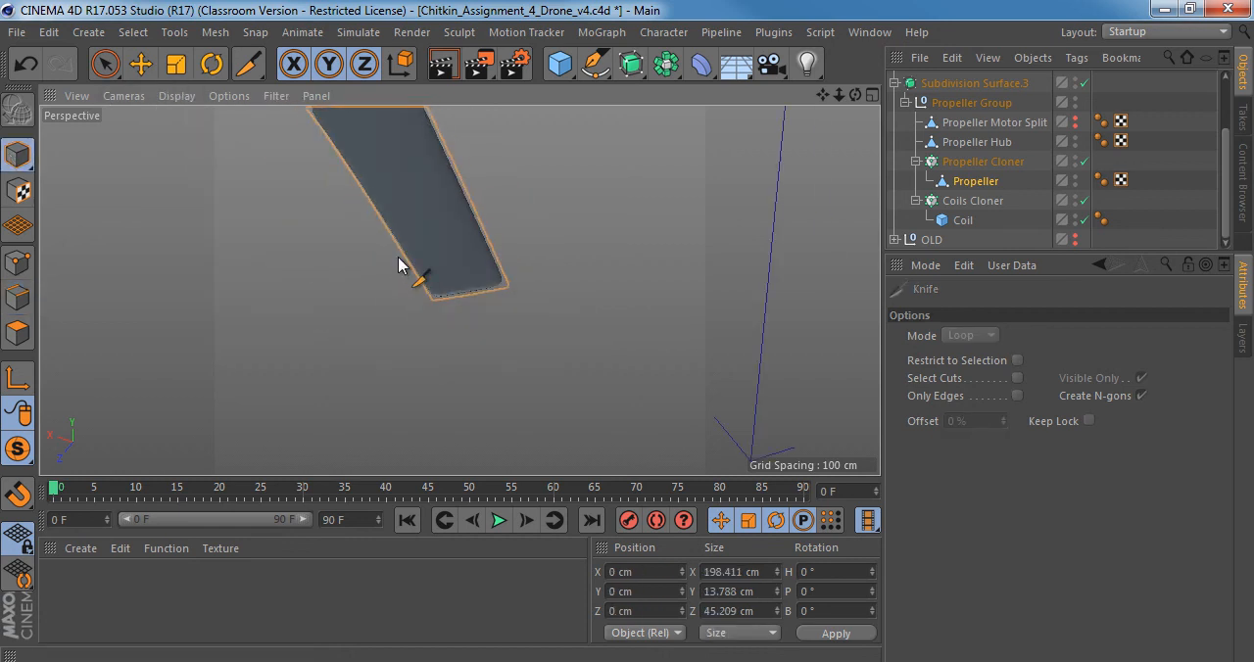
Examine the smoothed blade from several sides, comparing its shape with and without the latest edit.
alt+middle_drag(398, 257, 491, 328)
alt+drag(491, 323, 440, 169)
alt+drag(461, 335, 617, 350)
scroll(387, 353, up, 3)
alt+drag(387, 352, 457, 341)
alt+drag(321, 347, 409, 356)
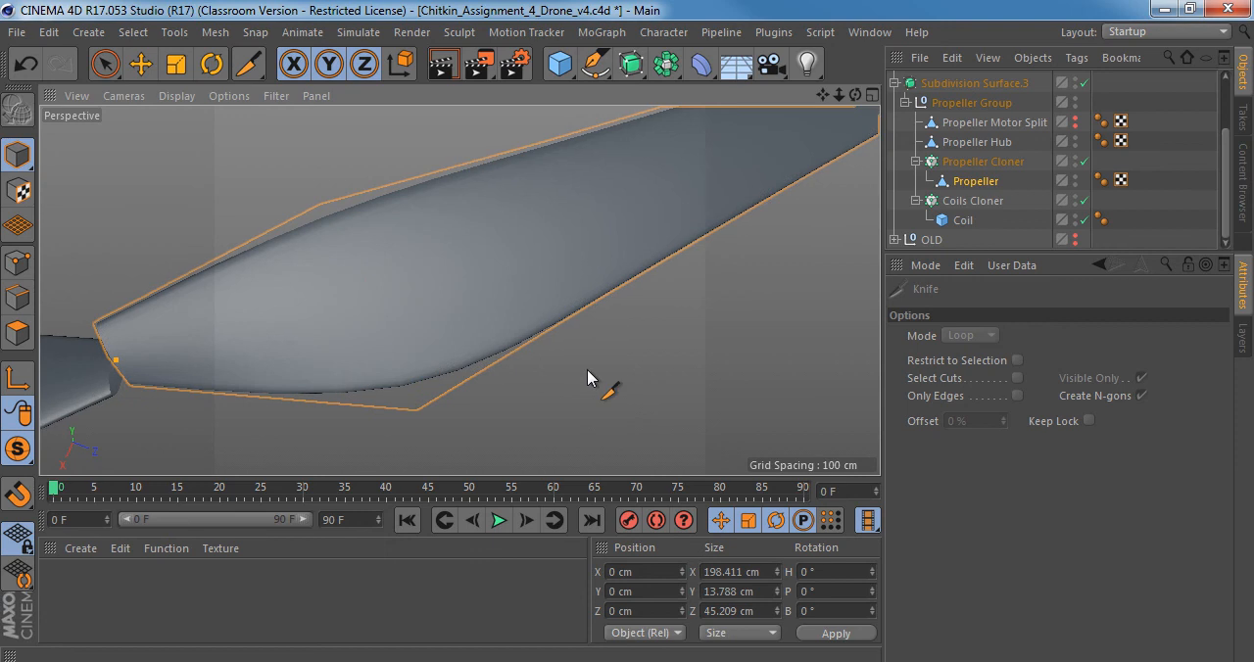
key(ctrl+z)
key(ctrl+y)
mouse_move(457, 330)
alt+mouse_down()
mouse_move(432, 129)
mouse_move(431, 313)
mouse_move(434, 325)
mouse_move(481, 301)
mouse_move(455, 281)
mouse_move(484, 313)
mouse_move(485, 233)
mouse_move(461, 205)
mouse_move(461, 135)
mouse_move(493, 307)
mouse_move(476, 307)
mouse_move(473, 323)
alt+mouse_up()
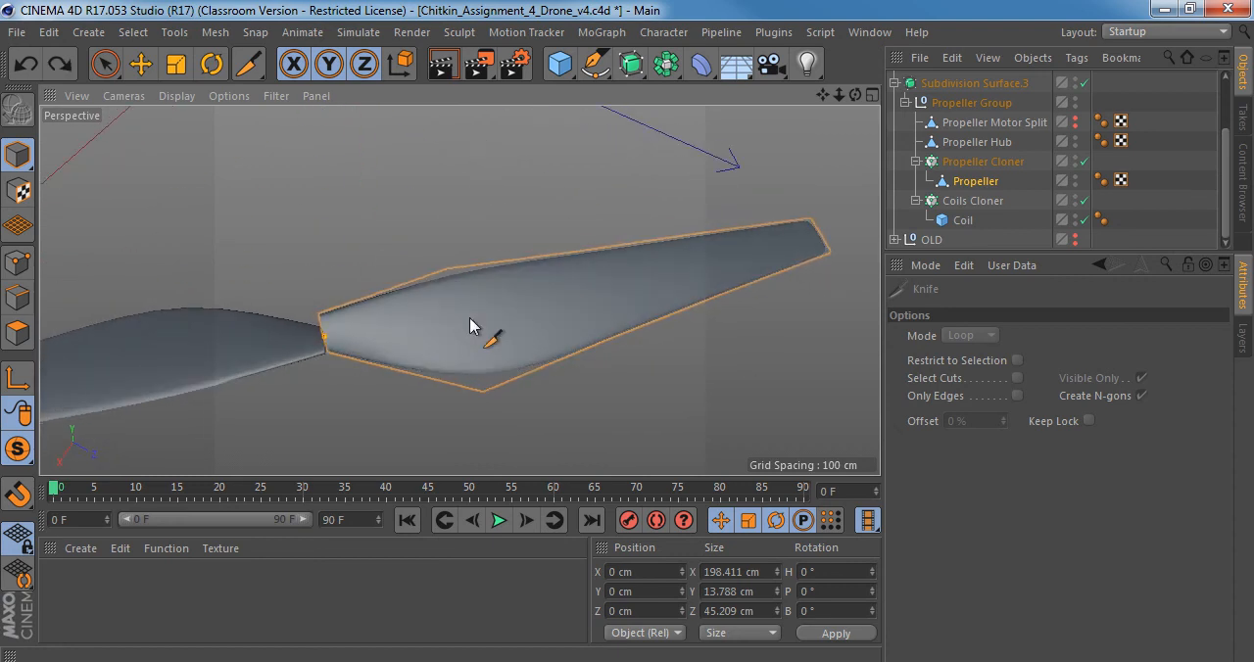
alt+right_drag(418, 361, 443, 361)
Examine the blade's widest section in Points mode, previewing crosswise Knife loop cuts on both sides of it.
click(25, 264)
alt+drag(535, 339, 622, 264)
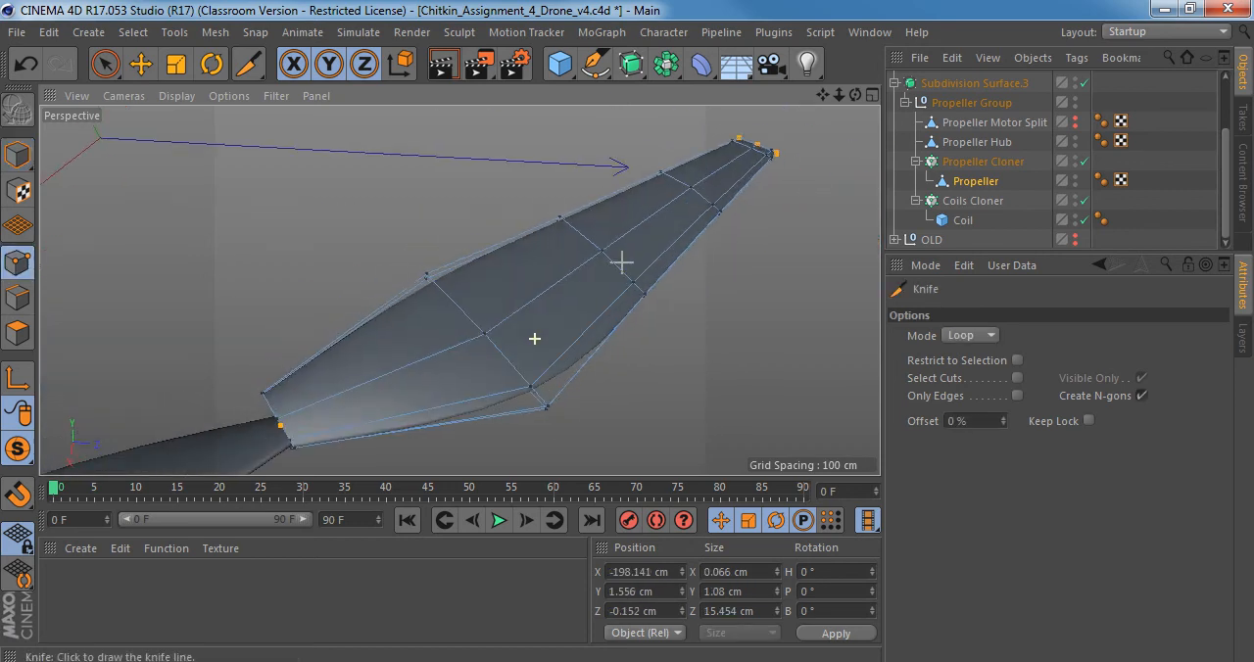
alt+middle_drag(436, 385, 510, 272)
alt+drag(509, 278, 555, 286)
alt+drag(459, 289, 507, 308)
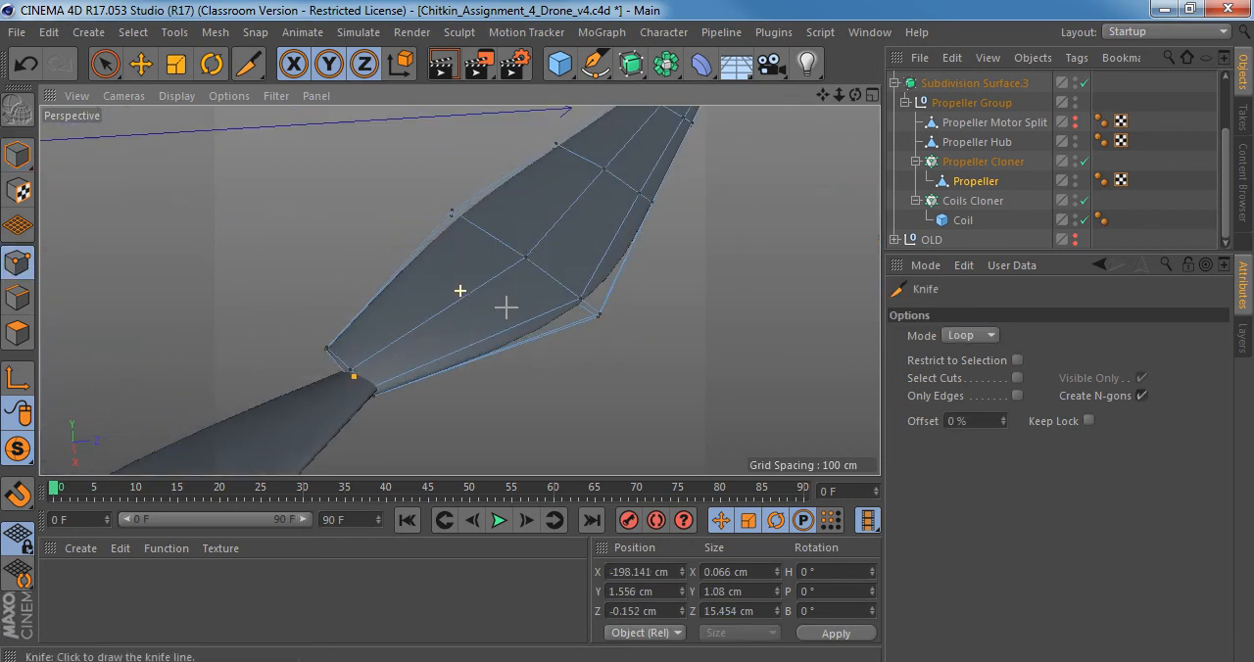
alt+right_drag(487, 310, 522, 304)
alt+middle_drag(597, 307, 523, 333)
alt+drag(525, 333, 440, 375)
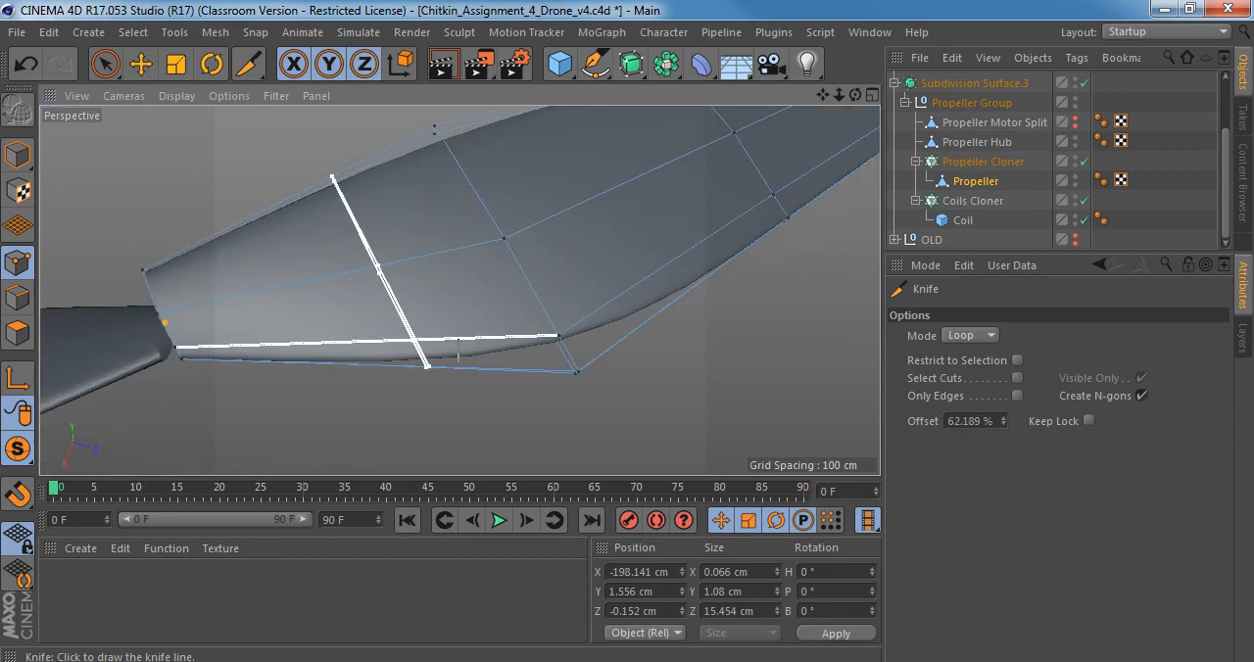
alt+drag(549, 313, 565, 274)
alt+drag(566, 331, 586, 311)
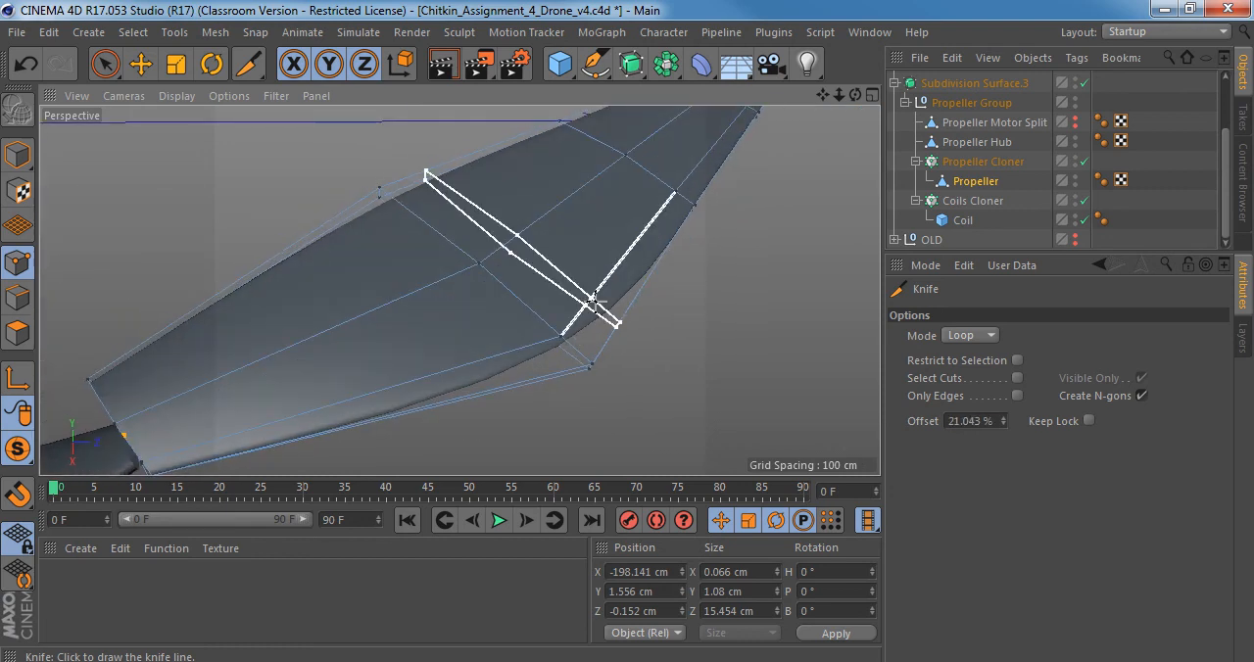
Slide the edge-side loop points at the blade's widest section toward the centre line, the last one by 28%.
key(m)
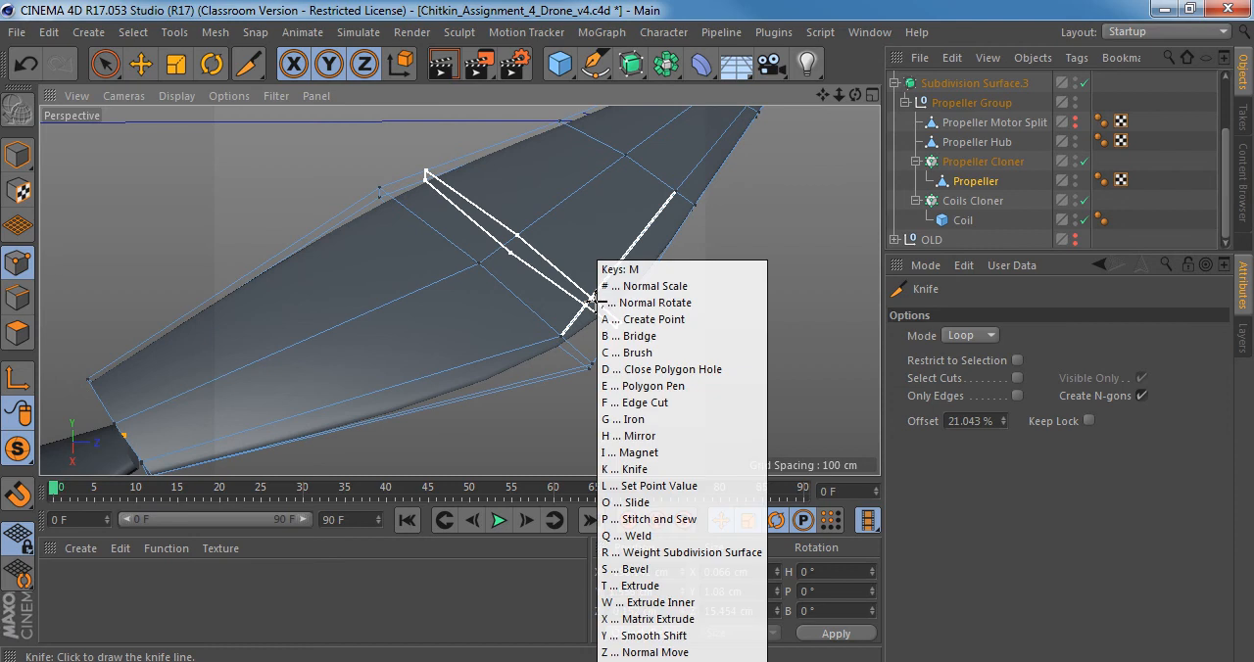
key(o)
mouse_move(596, 313)
alt+mouse_down()
mouse_move(573, 315)
mouse_move(610, 232)
mouse_move(599, 151)
mouse_move(590, 316)
alt+mouse_up()
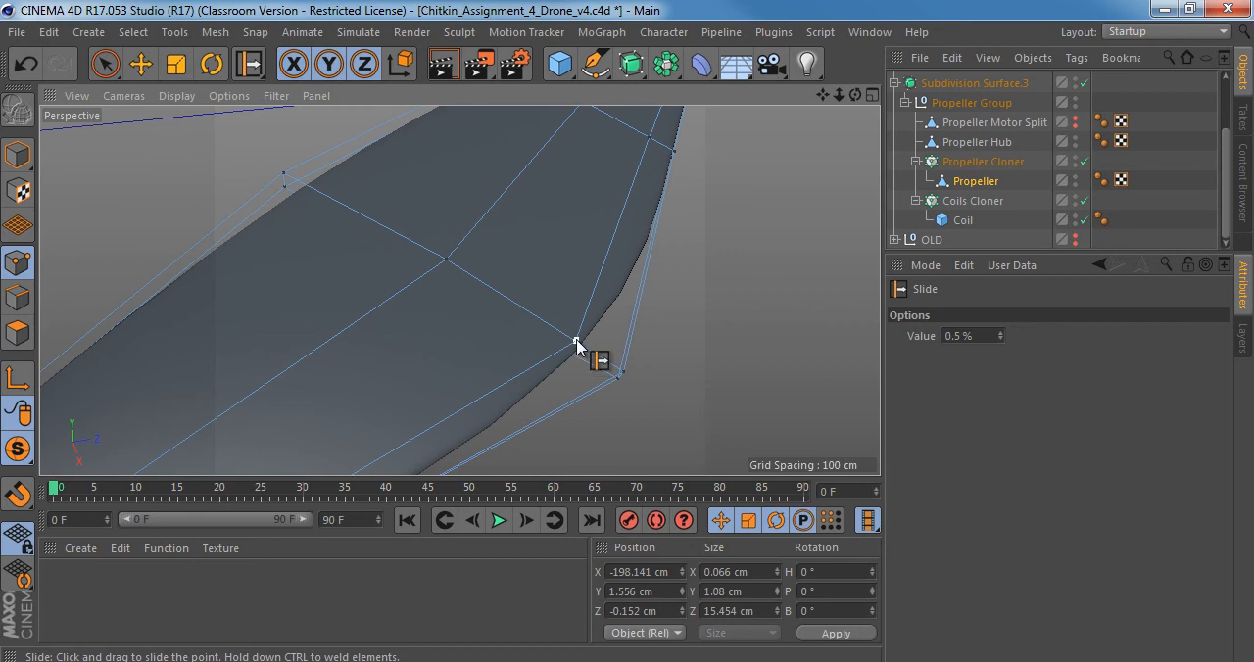
drag(521, 318, 391, 232)
mouse_move(425, 278)
alt+mouse_down()
mouse_move(492, 192)
mouse_move(504, 304)
mouse_move(533, 194)
mouse_move(588, 255)
alt+mouse_up()
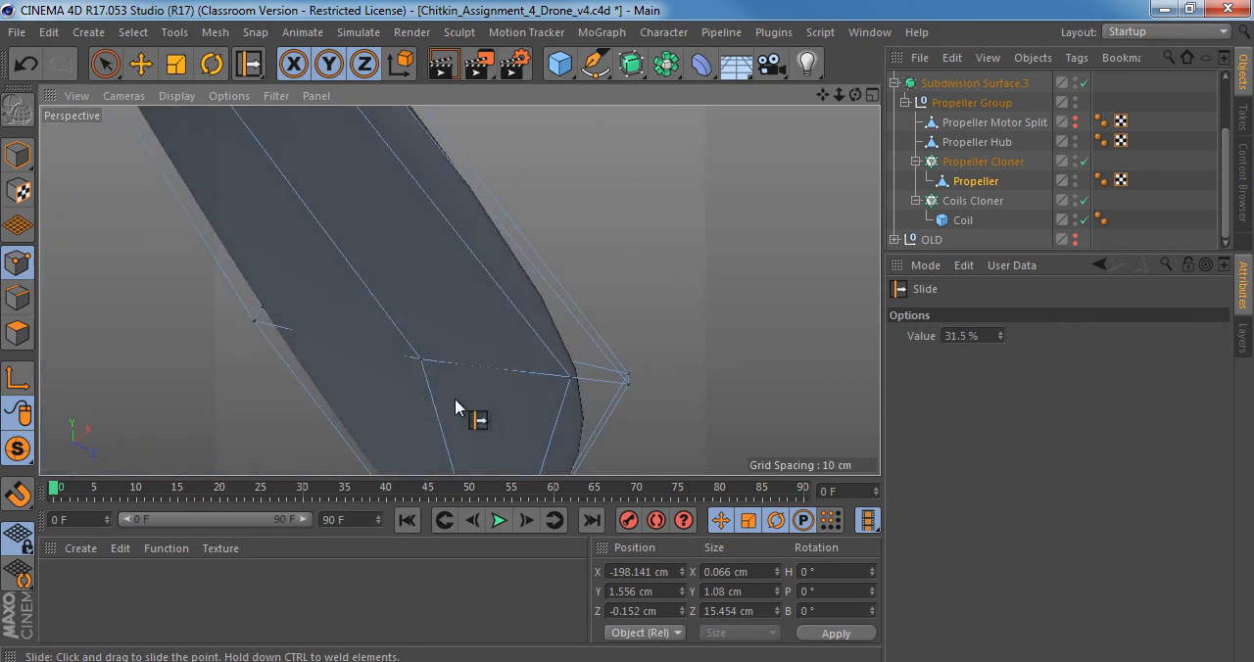
drag(385, 360, 428, 393)
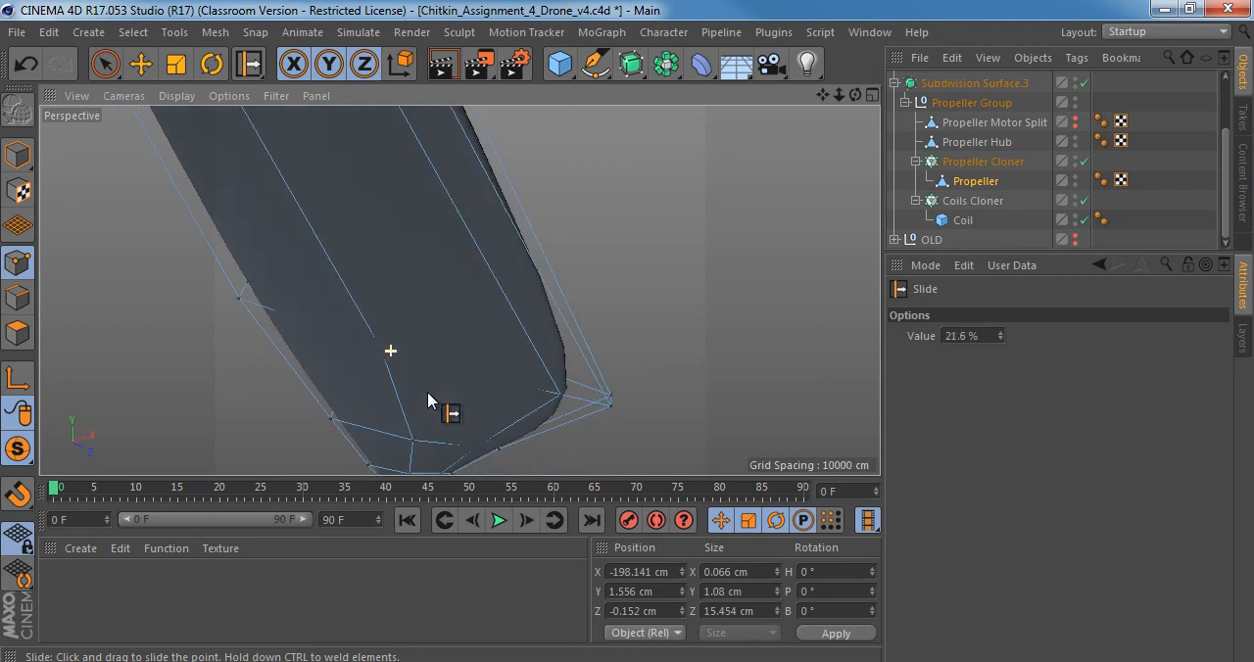
mouse_move(509, 394)
alt+mouse_down()
mouse_move(465, 415)
mouse_move(453, 456)
mouse_move(392, 434)
mouse_move(502, 410)
mouse_move(471, 366)
mouse_move(457, 437)
mouse_move(375, 378)
mouse_move(404, 389)
alt+mouse_up()
scroll(409, 394, down, 5)
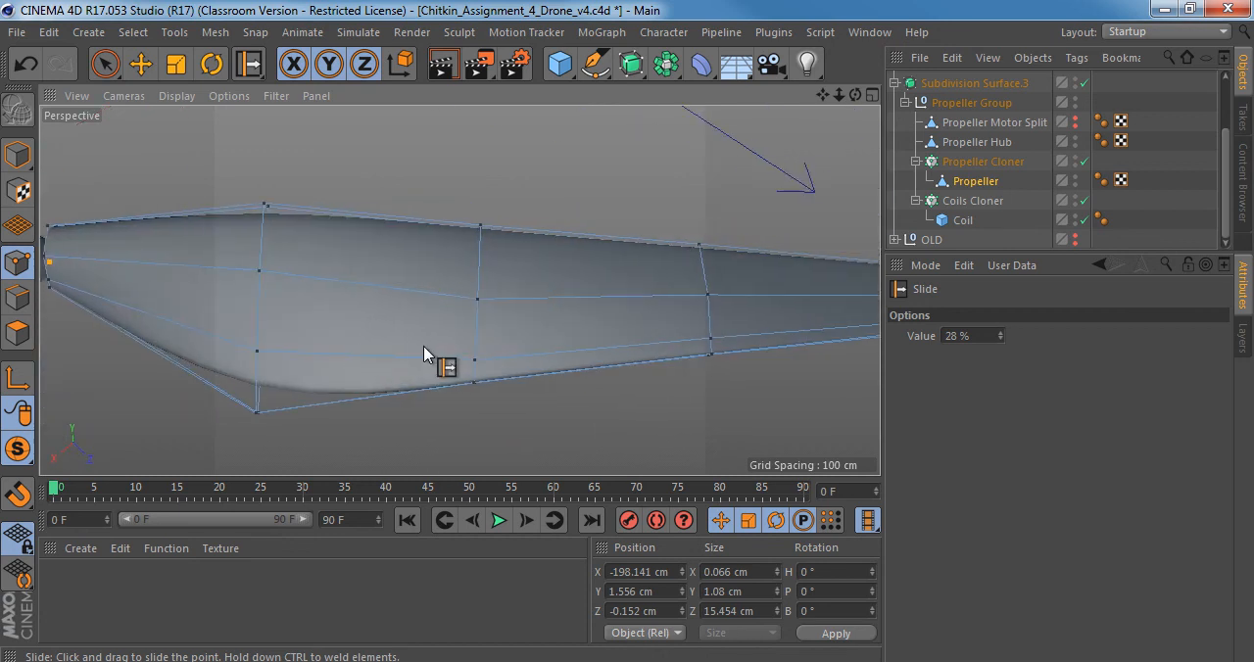
mouse_move(368, 350)
alt+mouse_down()
mouse_move(434, 266)
mouse_move(414, 363)
alt+mouse_up()
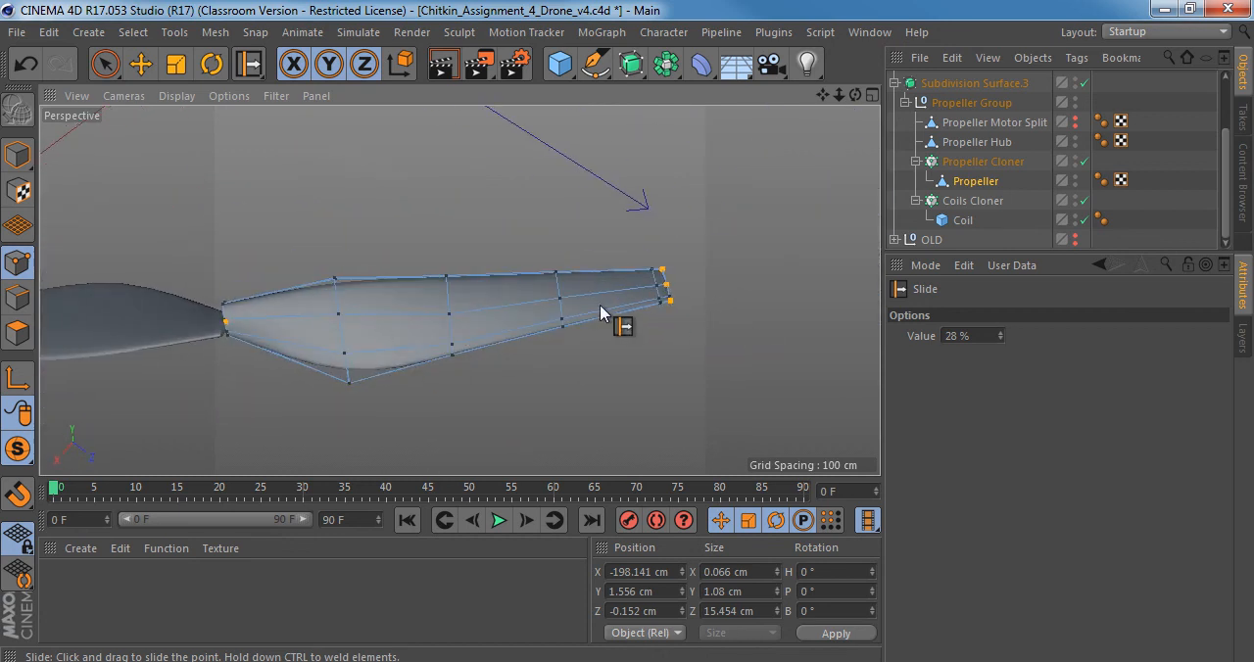
scroll(601, 313, up, 4)
mouse_move(507, 316)
alt+mouse_down()
mouse_move(359, 281)
mouse_move(275, 281)
mouse_move(463, 266)
mouse_move(514, 207)
alt+mouse_up()
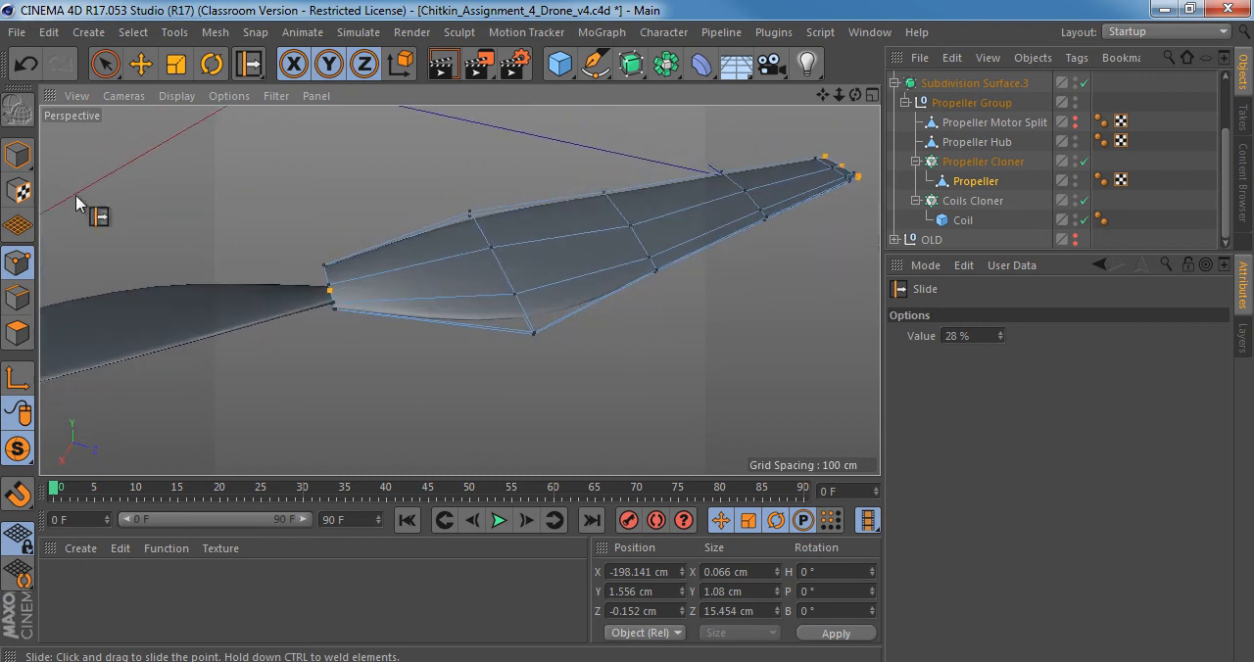
Return to Model mode, end the solo view to show the whole drone, and inspect where the blades meet the hub.
click(16, 154)
alt+drag(545, 279, 491, 274)
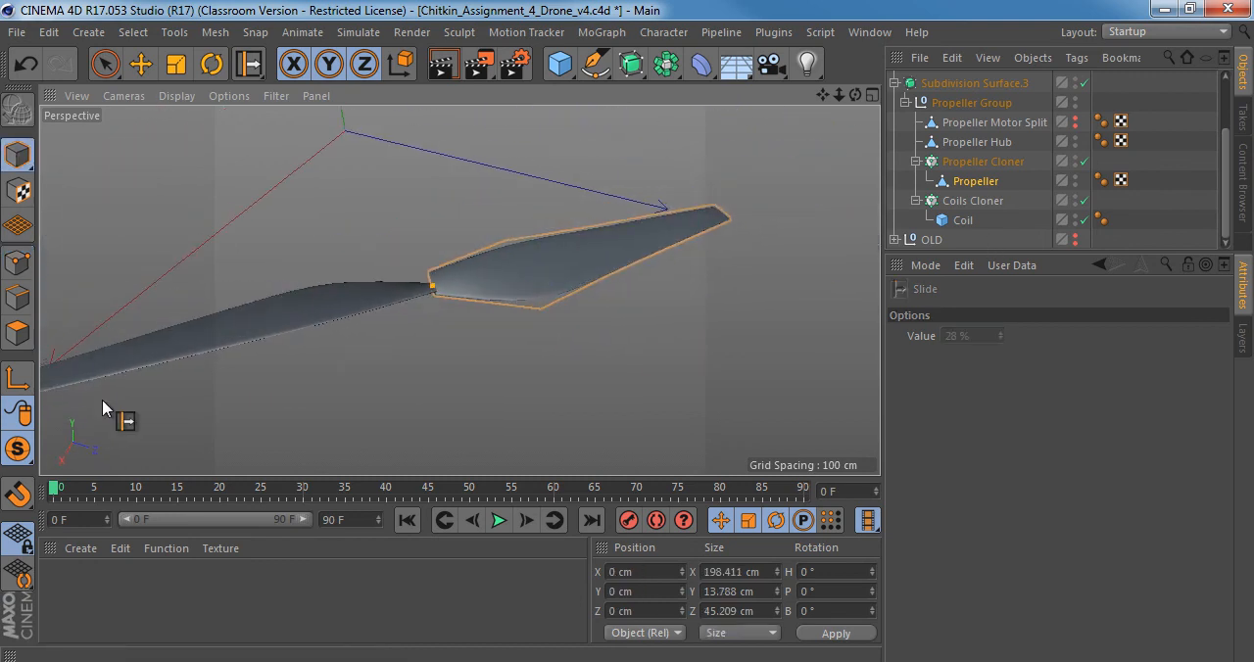
drag(8, 452, 117, 472)
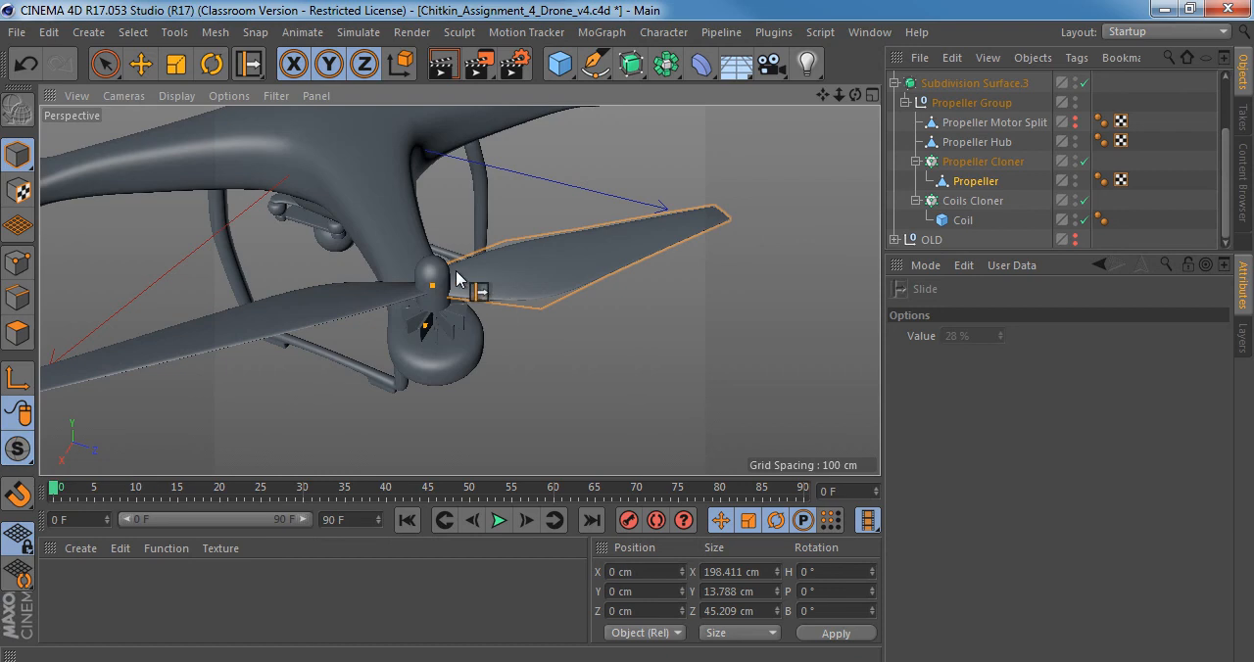
alt+drag(475, 284, 812, 219)
alt+middle_drag(473, 278, 529, 250)
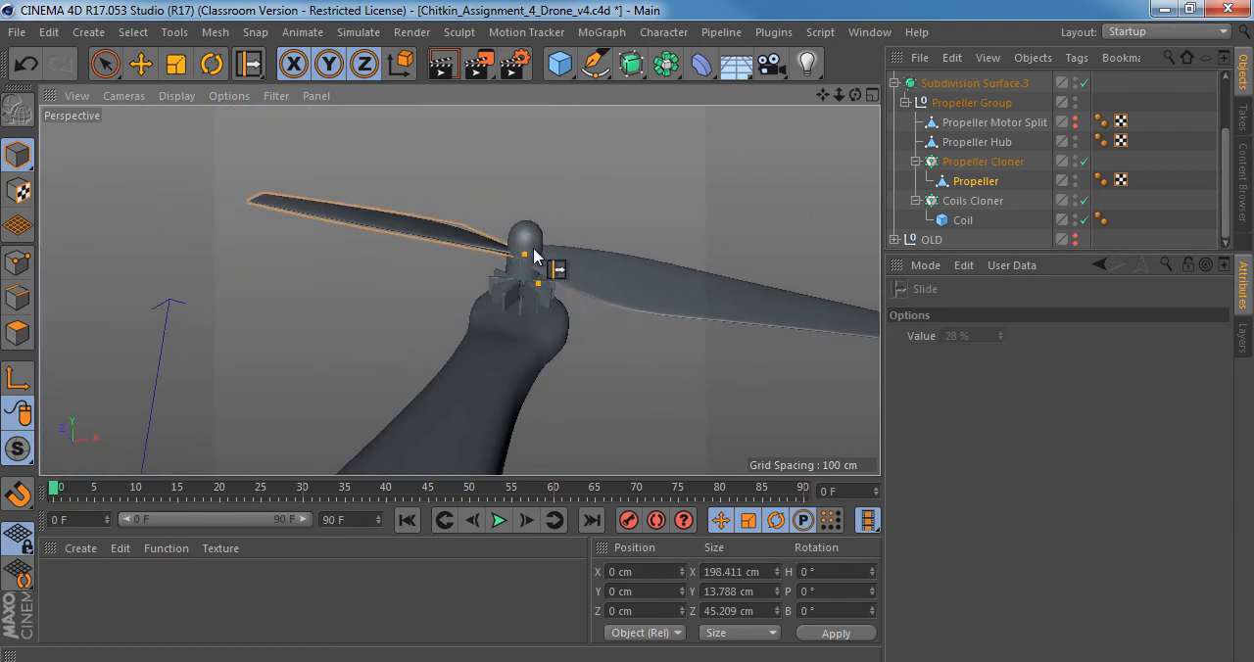
alt+right_drag(534, 248, 574, 243)
alt+drag(575, 252, 538, 272)
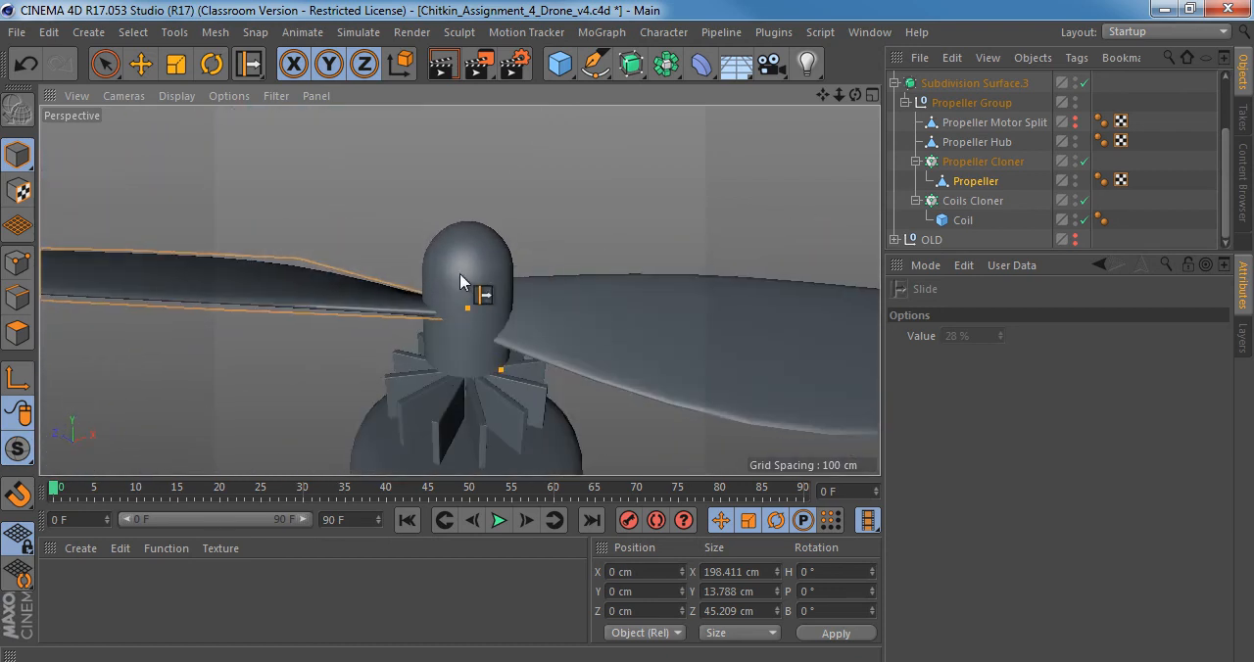
Enlarge the object list, select the Propeller Cloner and toggle it off and back on.
key(space)
click(326, 297)
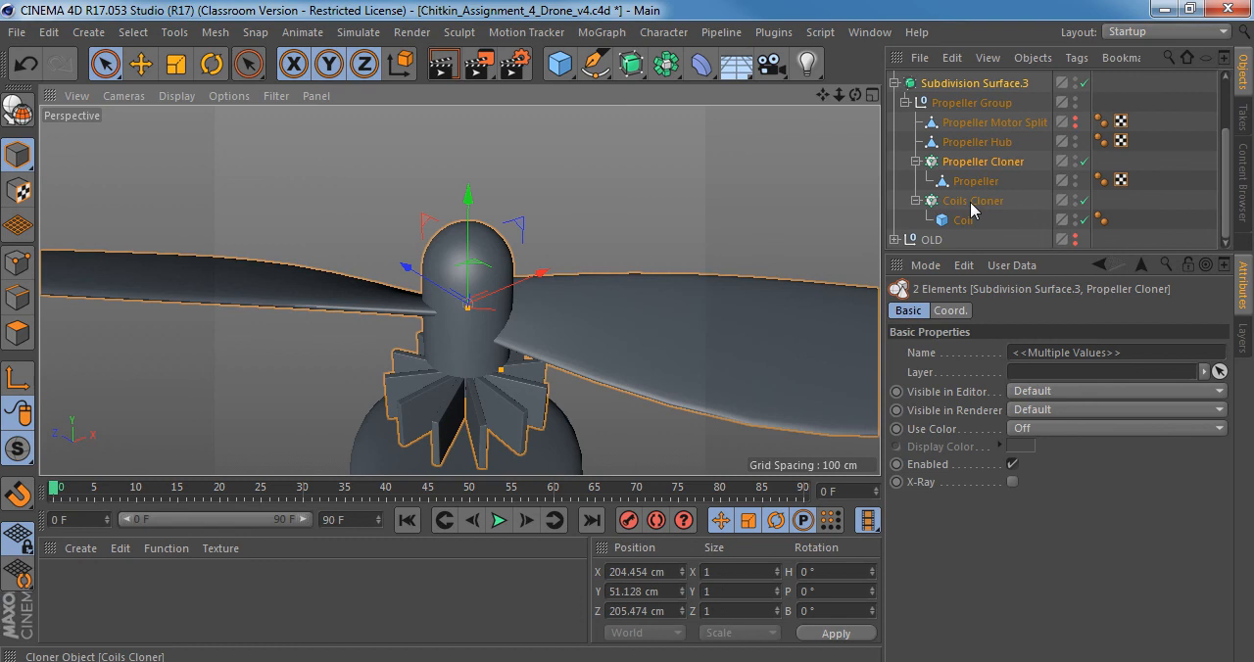
drag(1013, 252, 1013, 463)
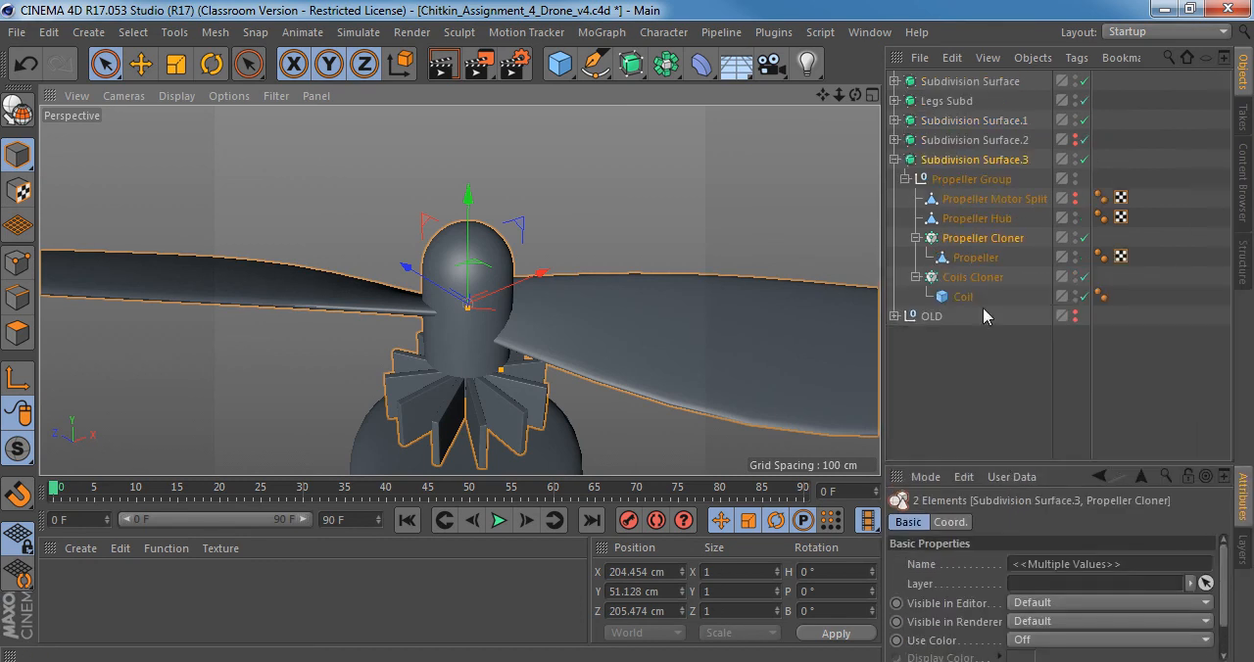
click(971, 240)
alt+right_drag(580, 312, 519, 308)
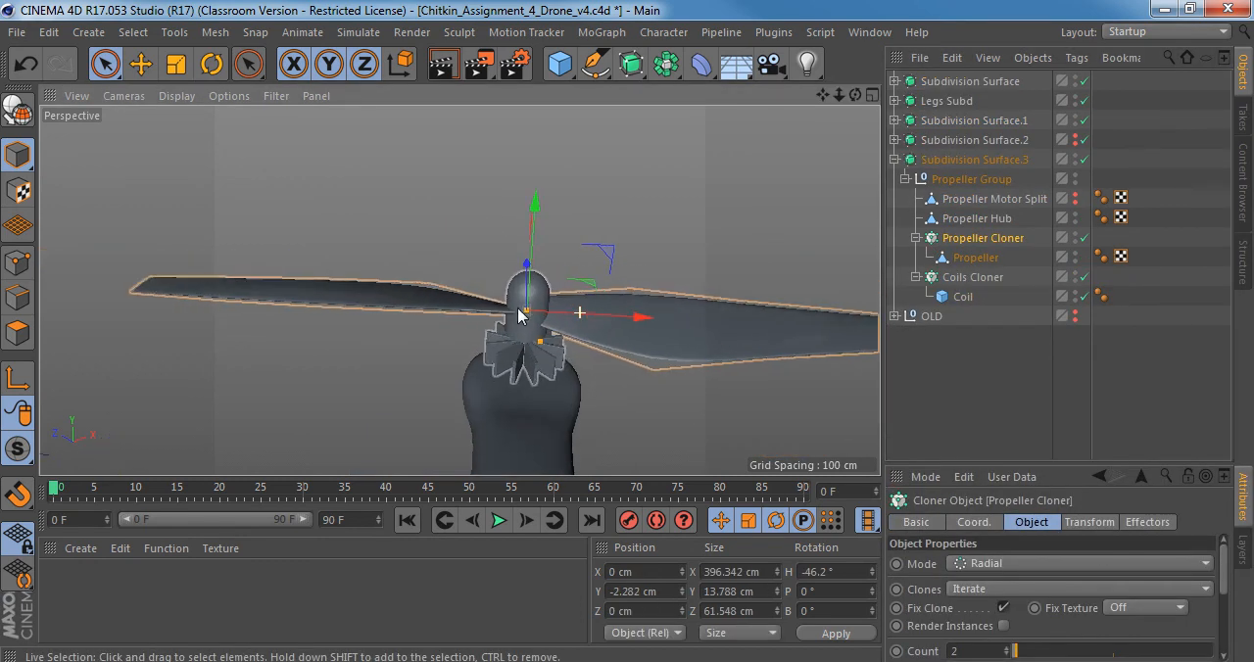
click(1084, 238)
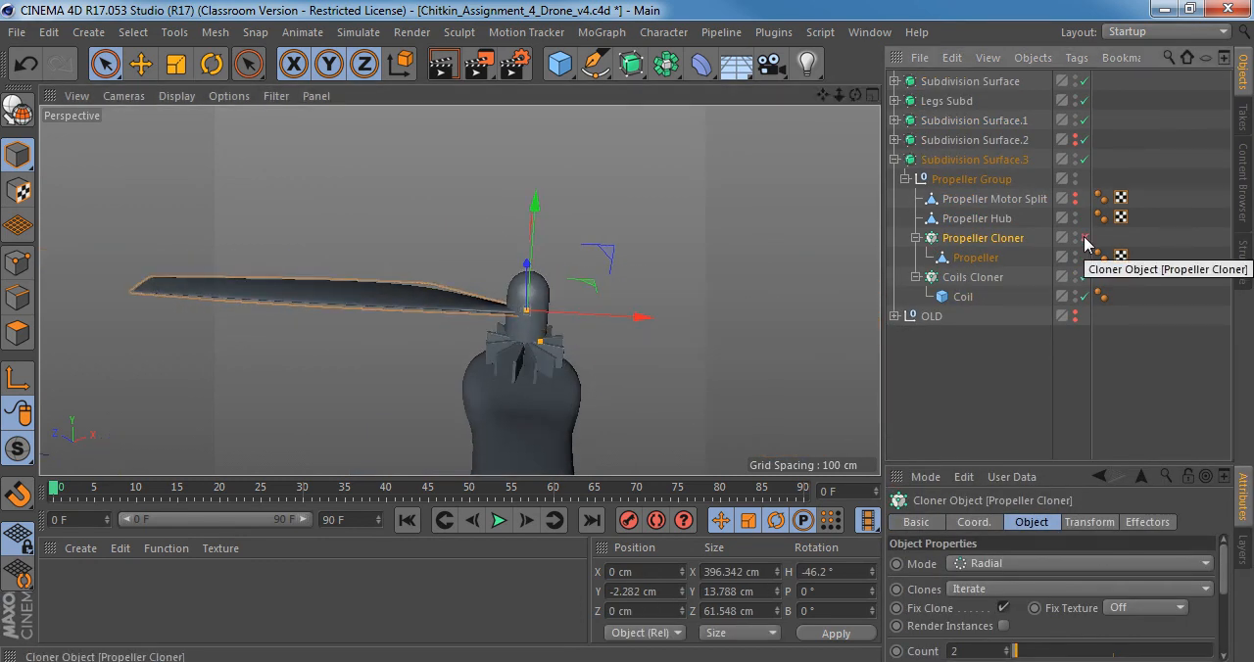
click(1083, 239)
Select the Propeller Hub and examine how both blade roots join it from several angles.
click(977, 219)
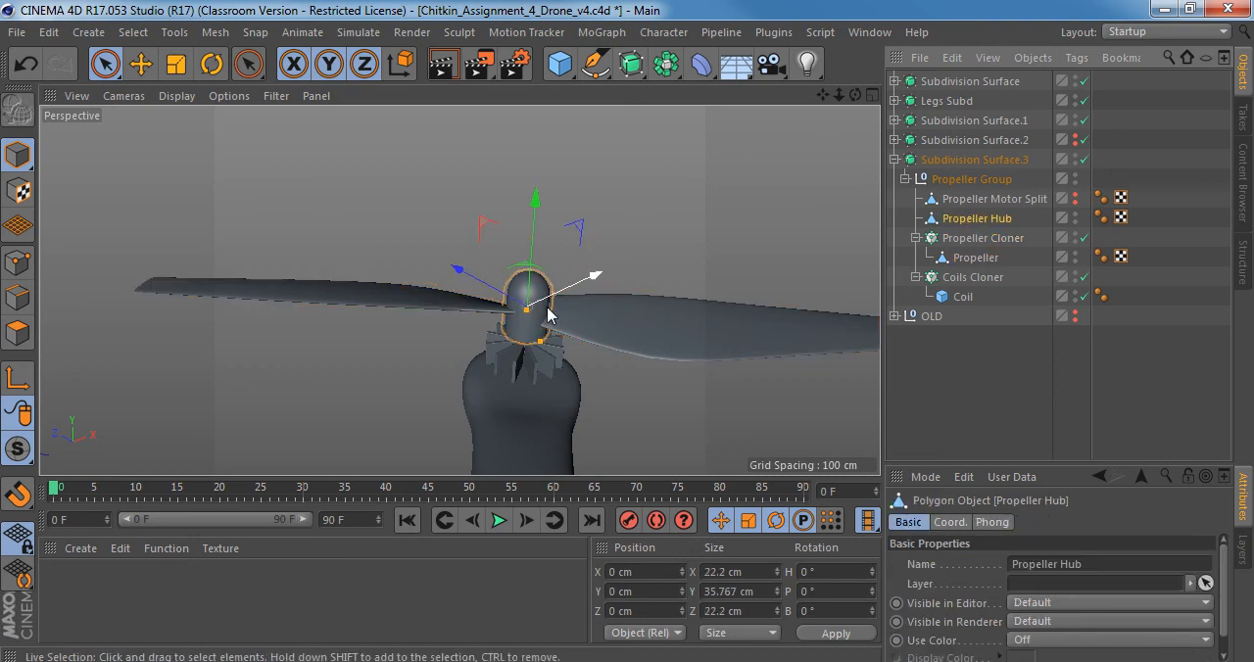
alt+drag(588, 280, 495, 323)
alt+right_drag(493, 317, 543, 309)
alt+middle_drag(552, 313, 495, 285)
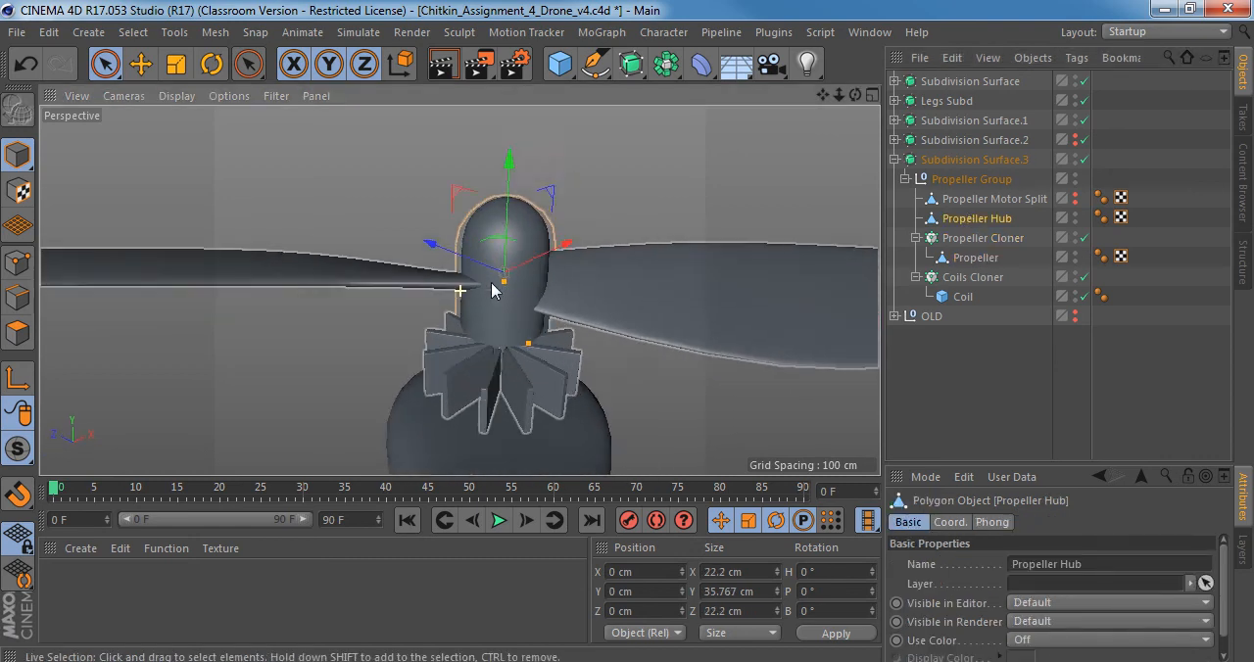
alt+drag(495, 285, 519, 251)
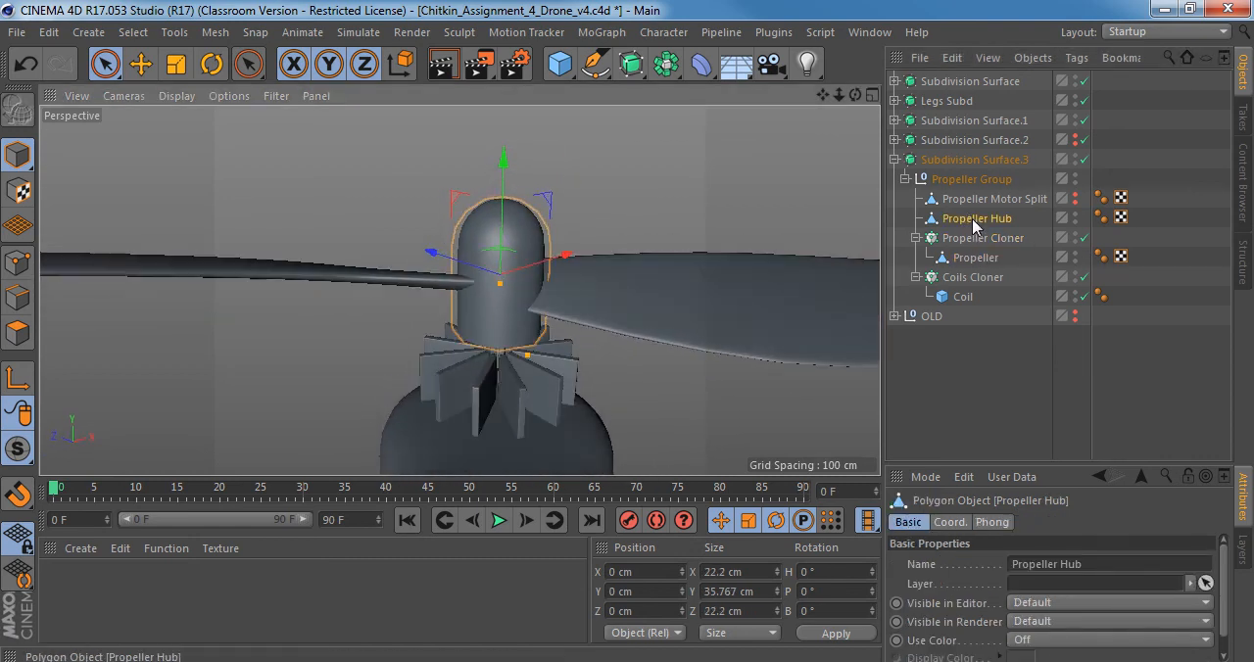
alt+drag(483, 288, 483, 259)
drag(854, 95, 772, 115)
right_drag(772, 116, 794, 116)
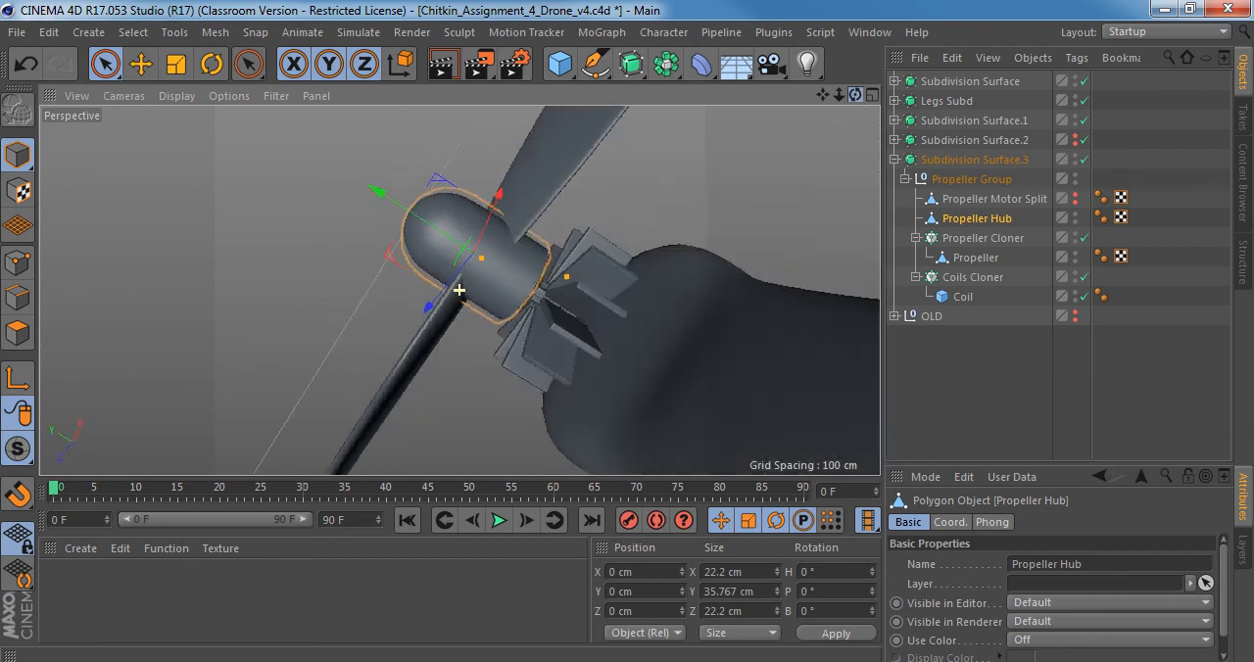
key(ctrl+shift+z)
alt+drag(540, 224, 394, 388)
scroll(428, 320, down, 5)
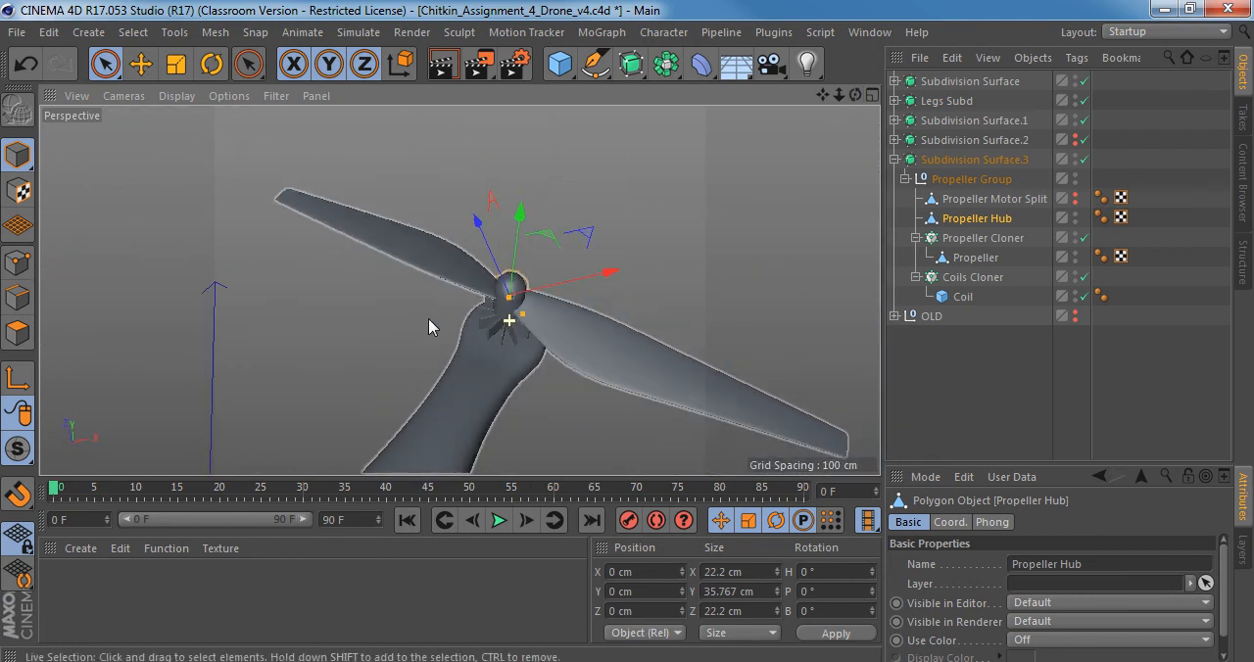
Make the Propeller Cloner editable and expand it to show its separate propeller blades.
click(968, 240)
alt+drag(551, 338, 555, 265)
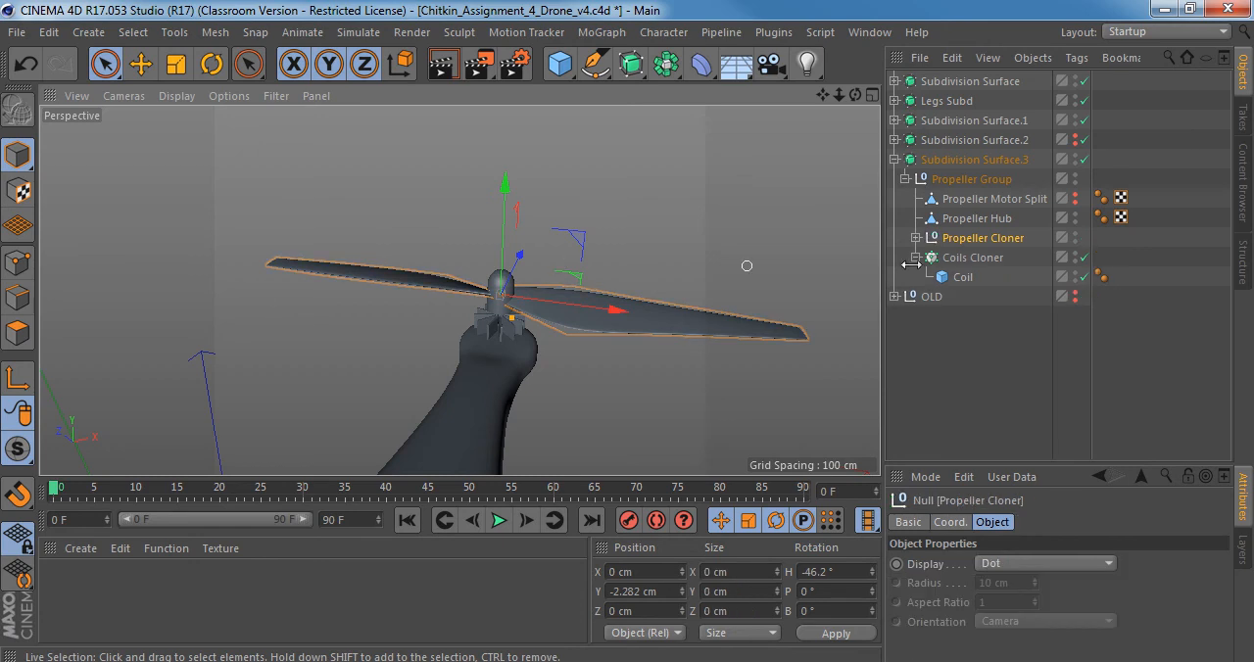
key(c)
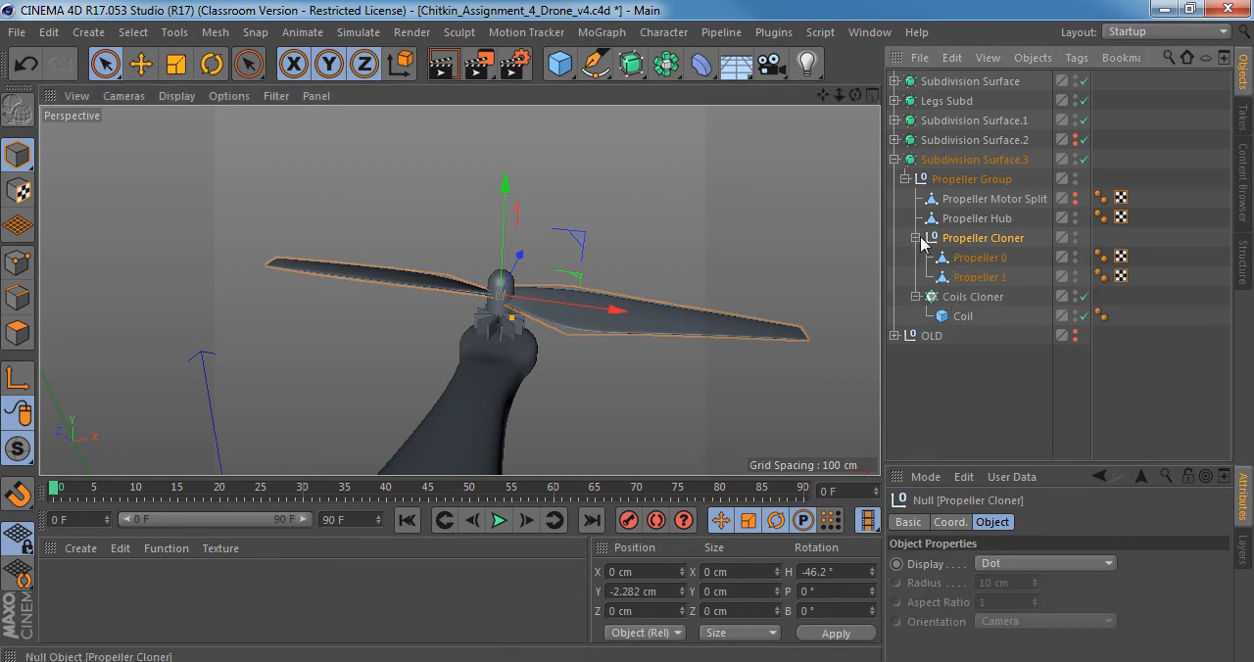
Select Propeller 0 and Propeller 1 and merge them into one object with Connect Objects + Delete.
click(978, 257)
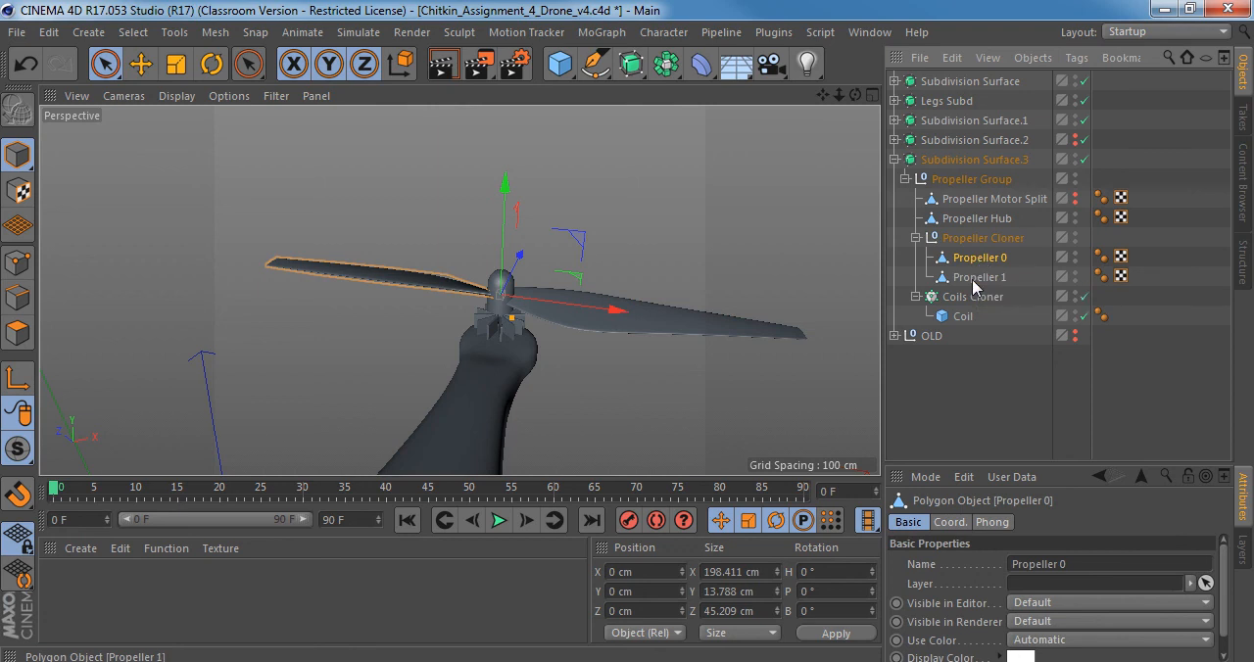
shift+click(972, 281)
alt+drag(676, 312, 565, 313)
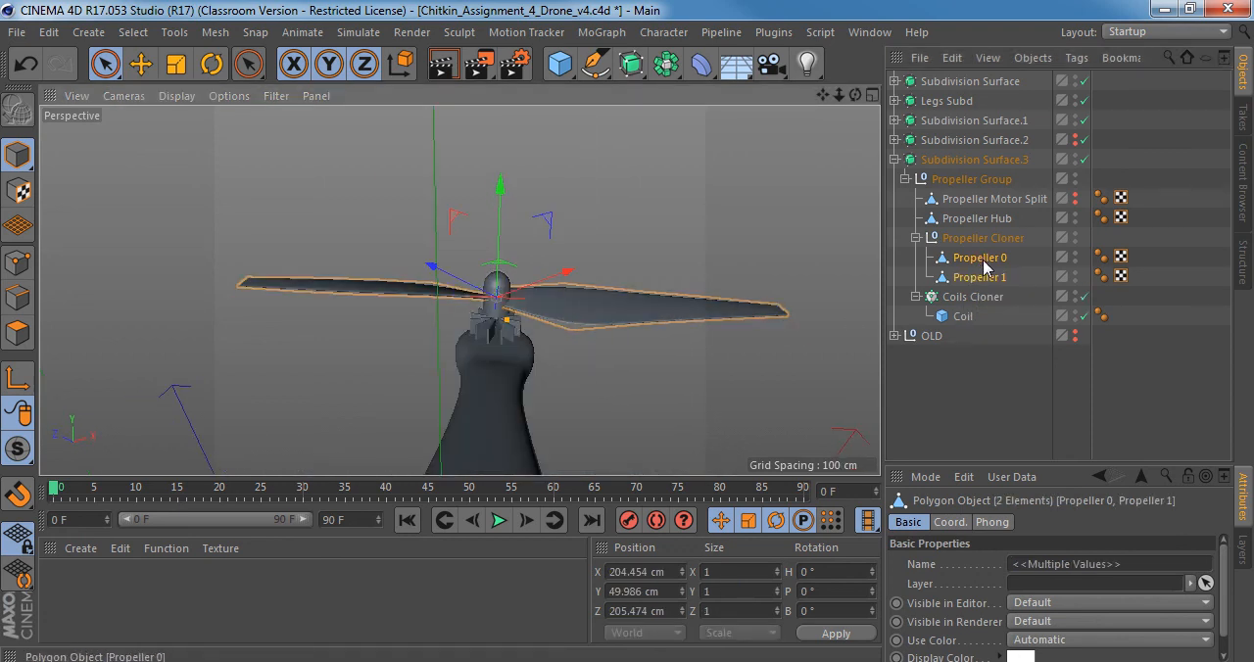
mouse_move(621, 291)
alt+right_down()
mouse_move(447, 297)
mouse_move(638, 285)
alt+right_up()
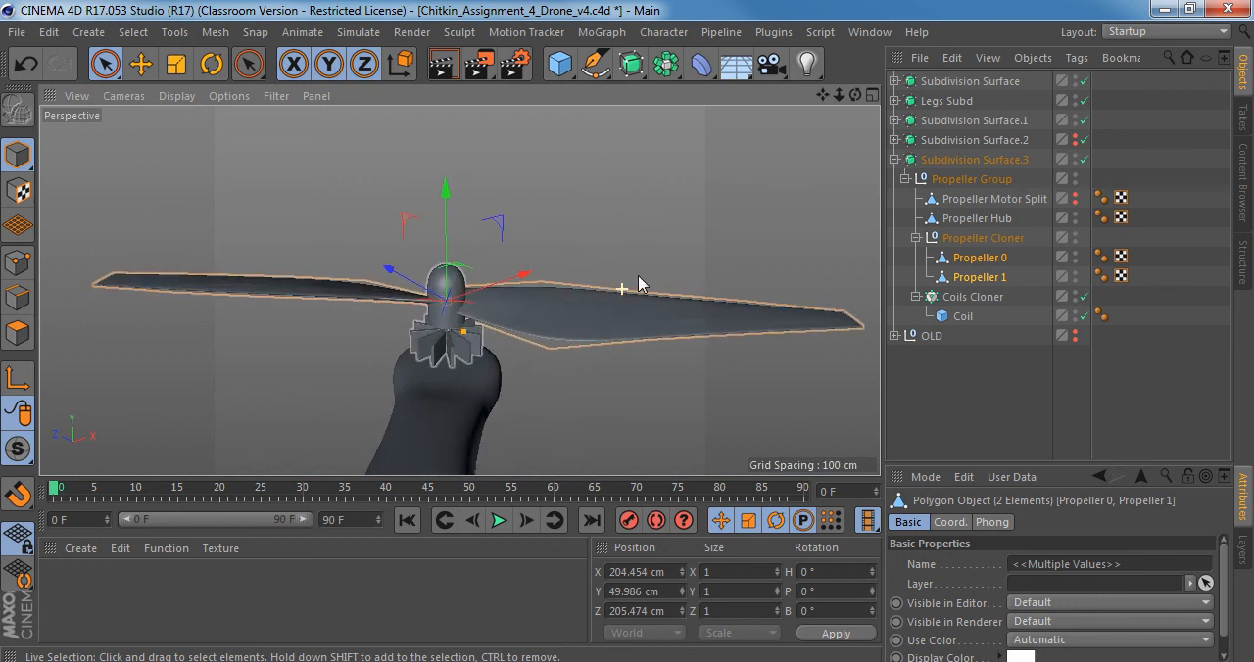
alt+drag(638, 284, 643, 255)
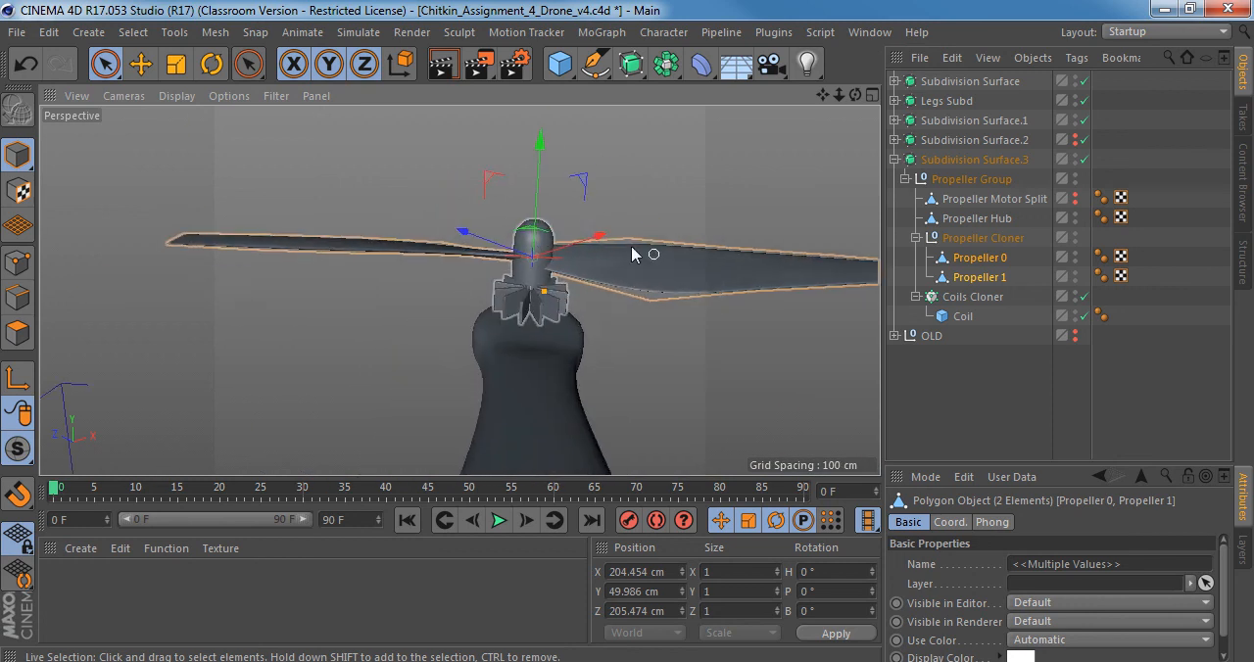
right_click(973, 265)
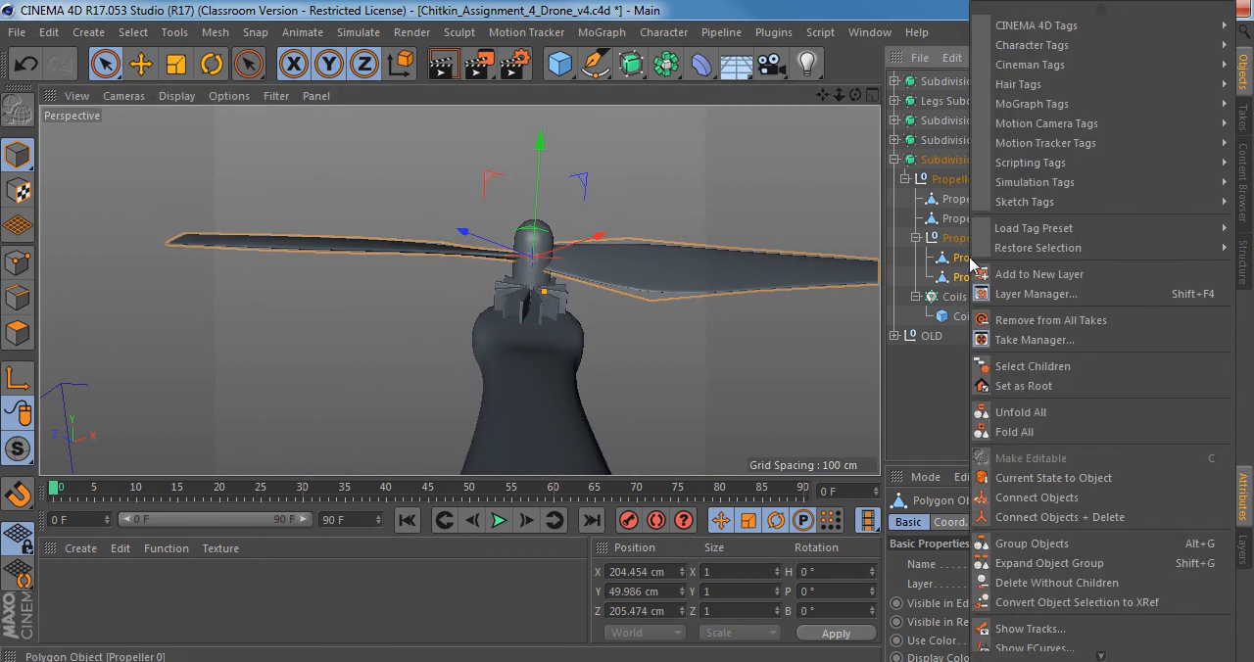
click(1040, 520)
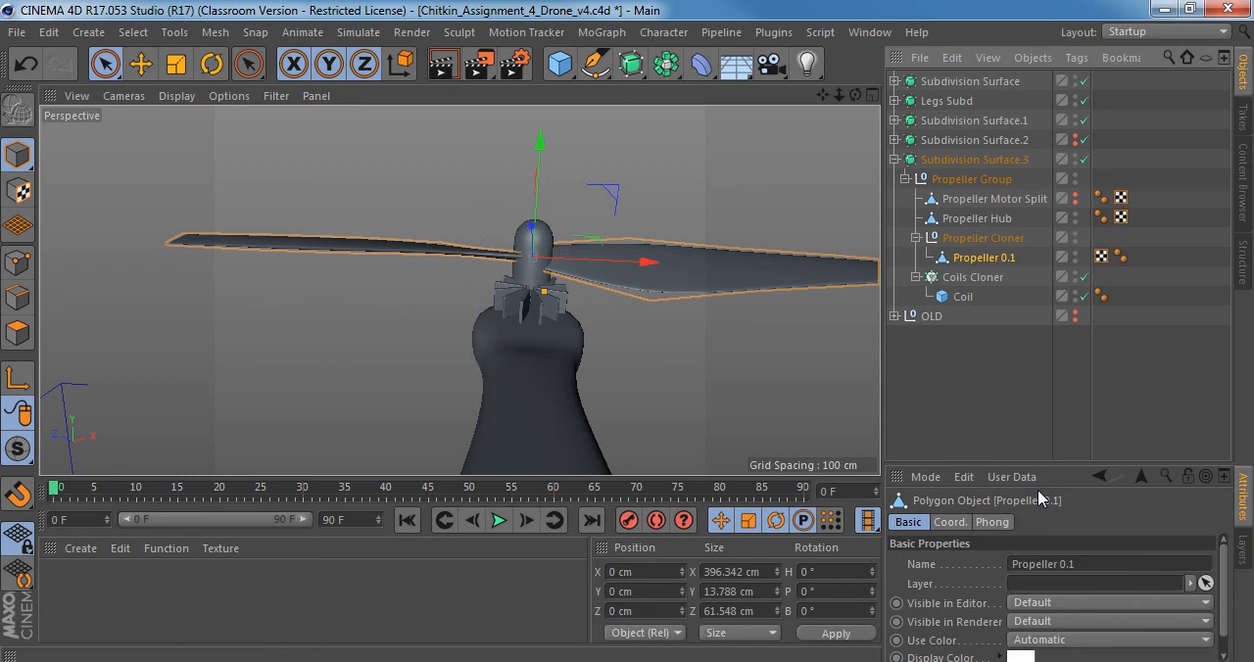
Rename the merged blades Propeller and replace the Propeller Cloner null with them directly inside the Propeller Group.
double_click(1008, 255)
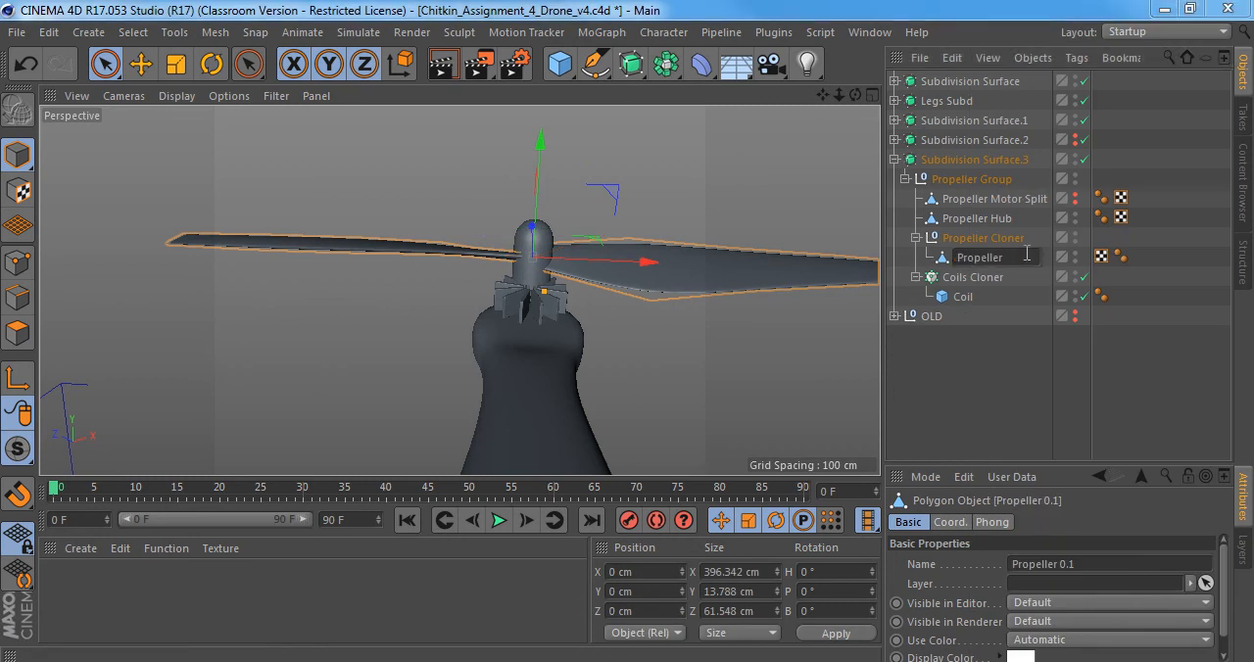
key(Return)
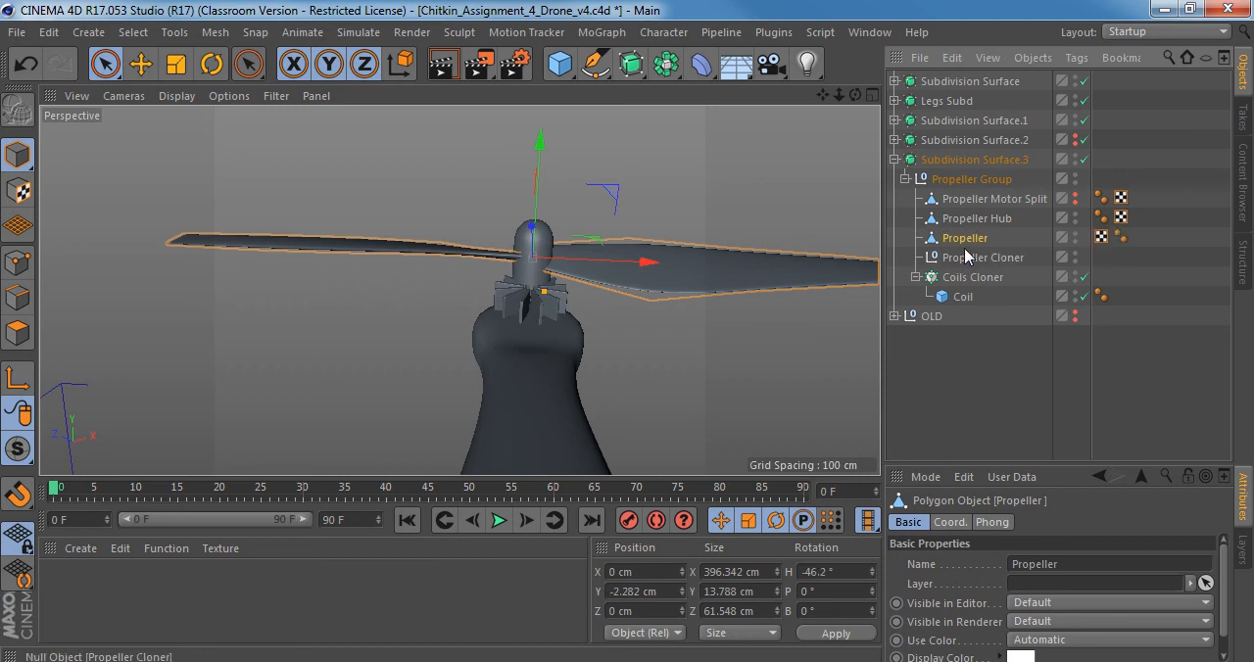
click(961, 258)
key(Delete)
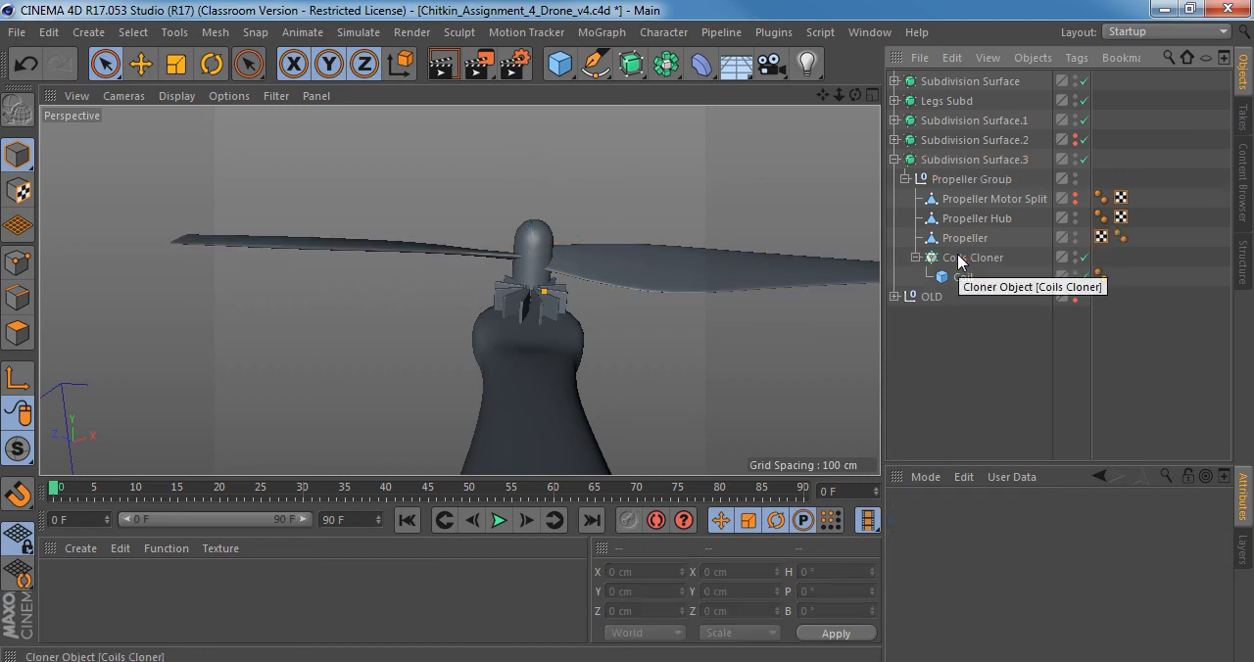
Make the Coils Cloner editable and merge Coil 0 through Coil 11 into one object with Connect Objects + Delete.
click(975, 262)
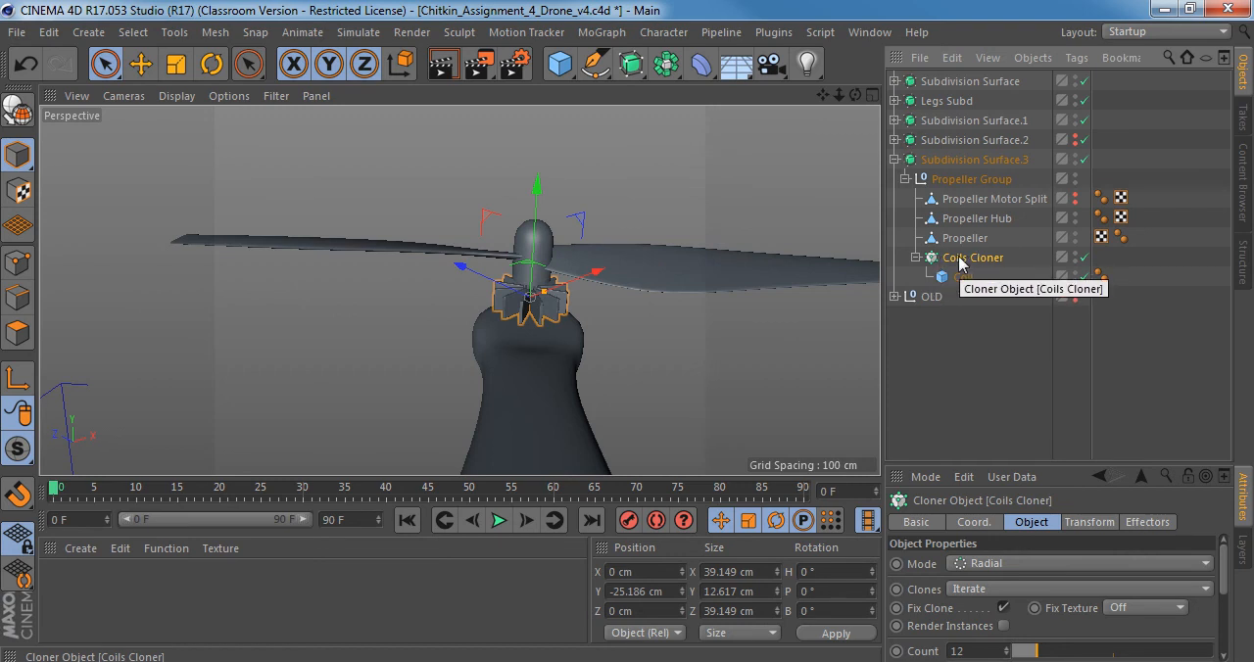
key(c)
click(914, 258)
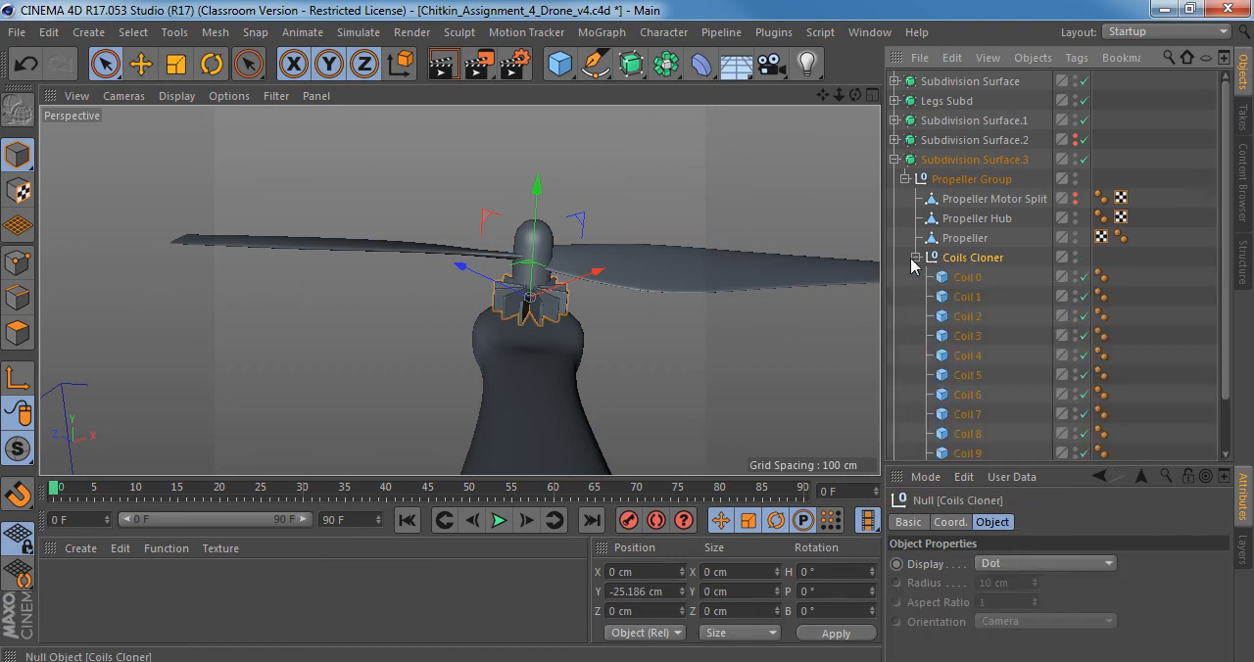
click(965, 278)
scroll(983, 333, down, 3)
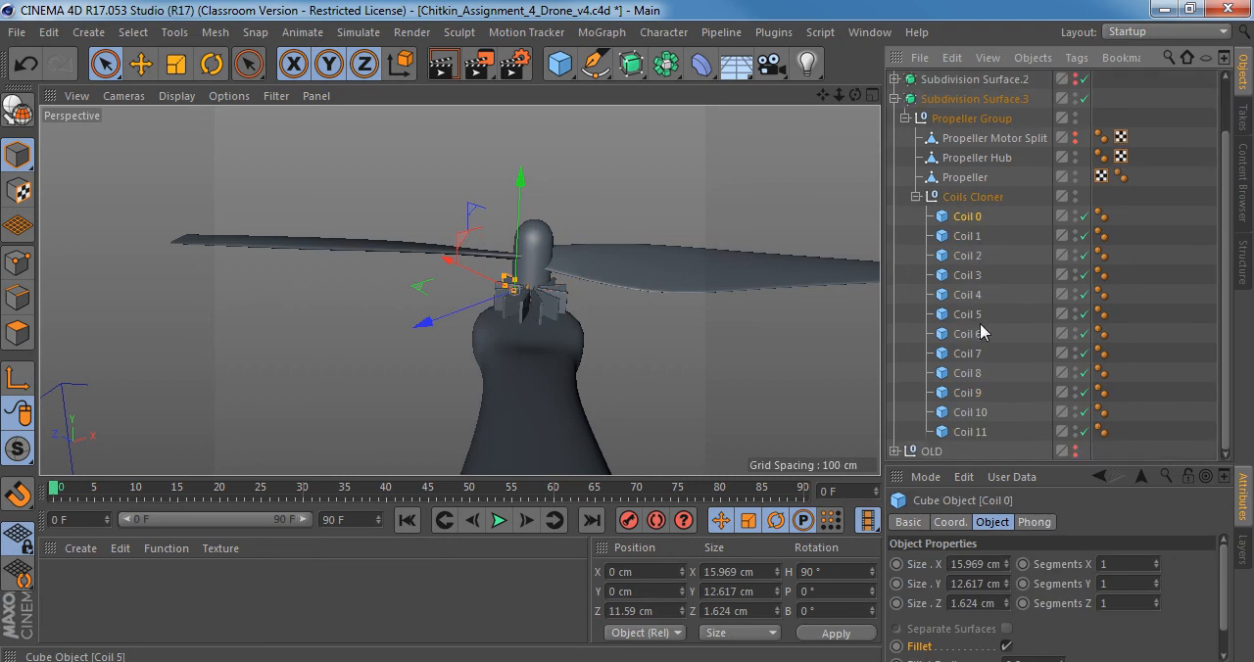
shift+click(968, 432)
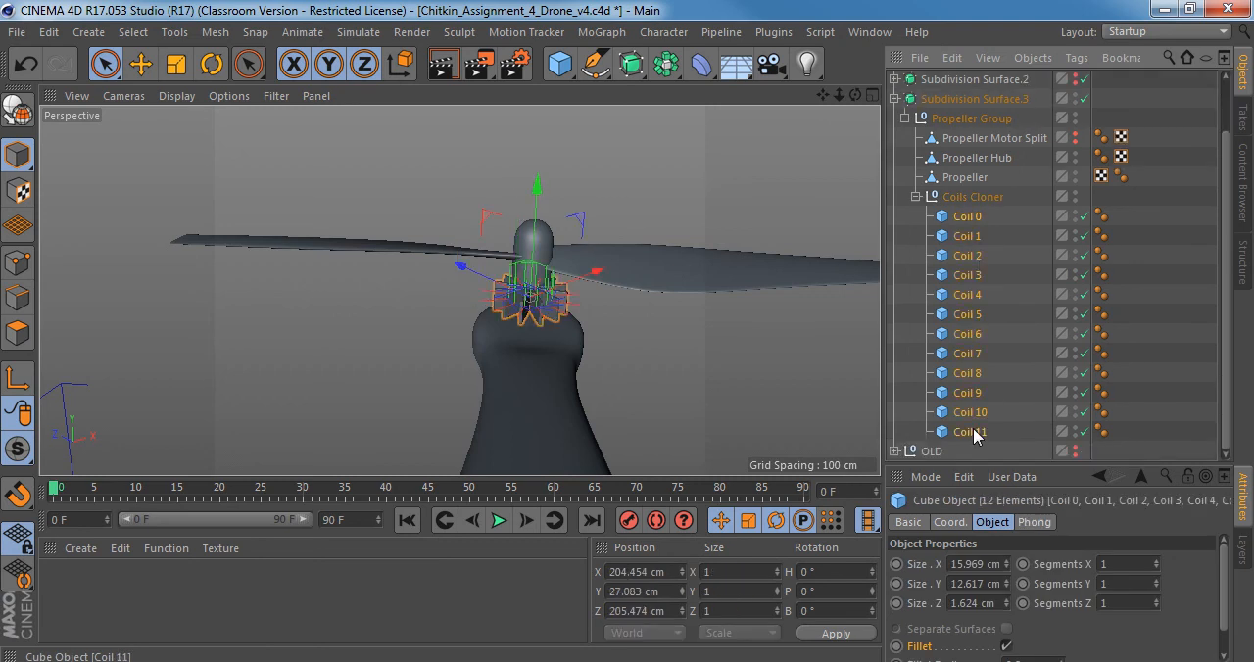
right_click(974, 364)
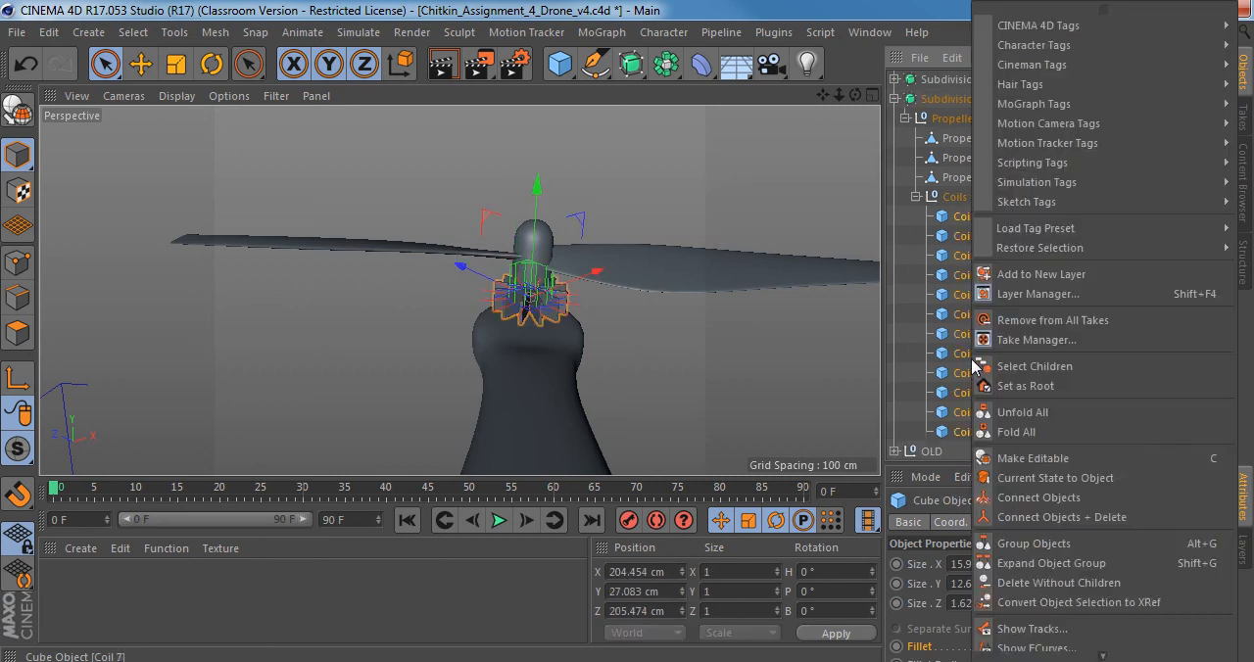
click(1027, 517)
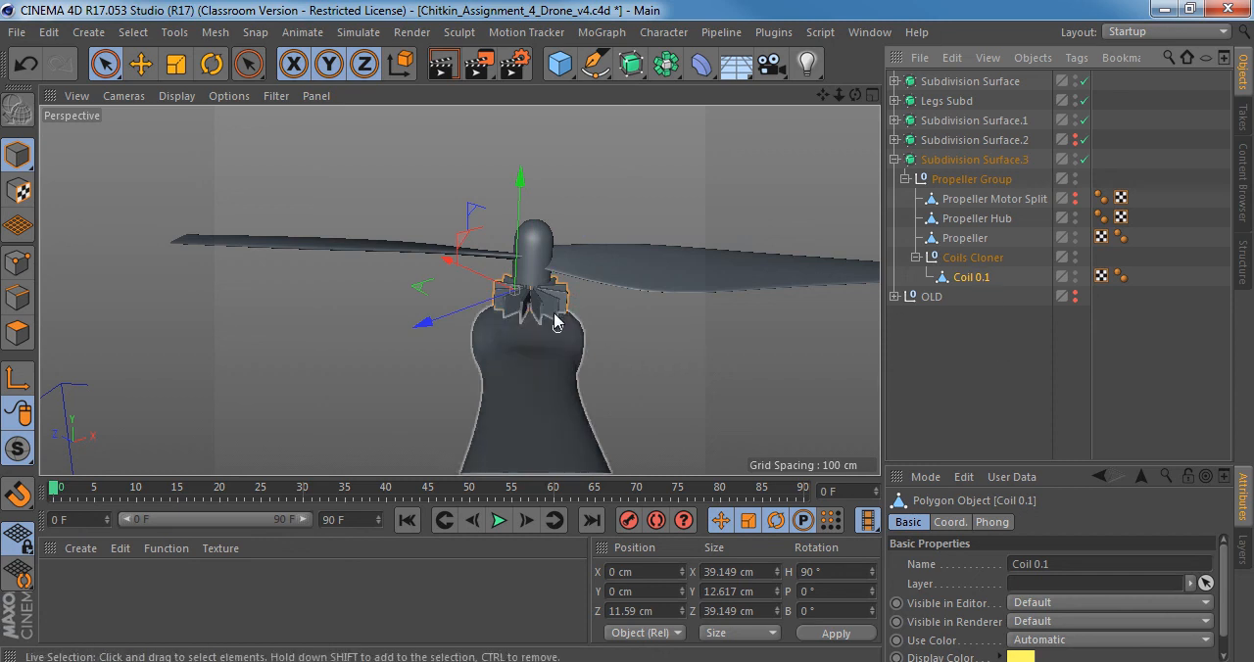
Rename the merged coil object Coils and replace the Coils Cloner null with it directly inside the Propeller Group.
scroll(649, 290, up, 5)
scroll(668, 284, down, 5)
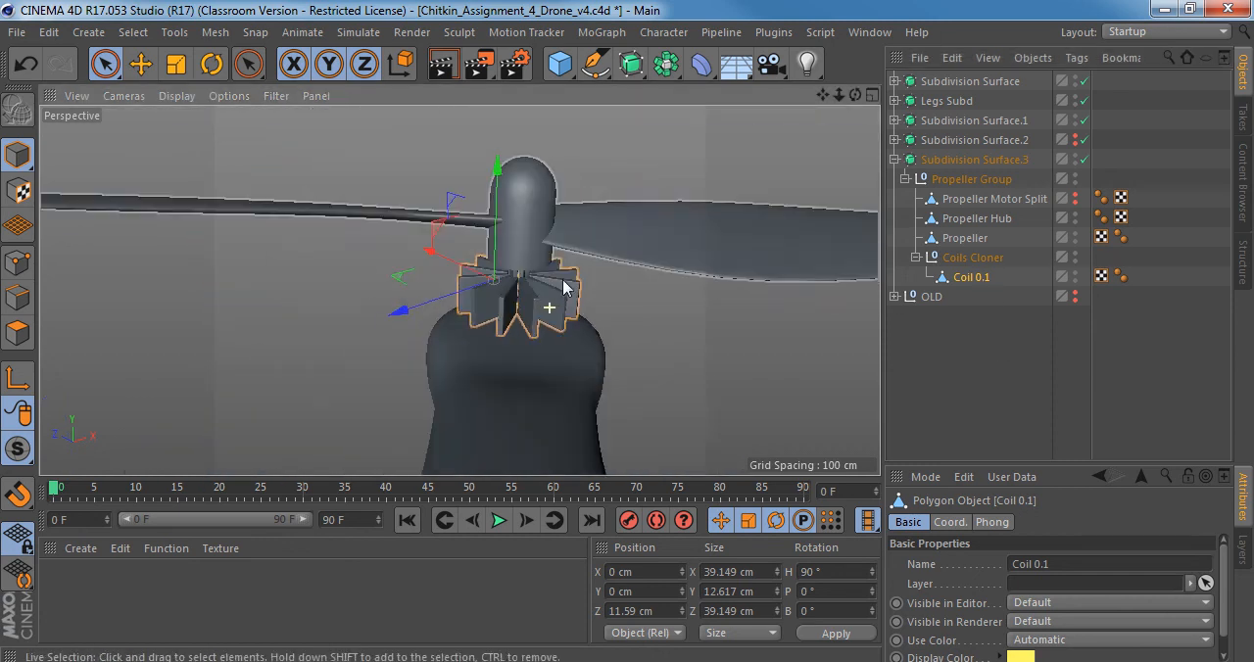
double_click(991, 278)
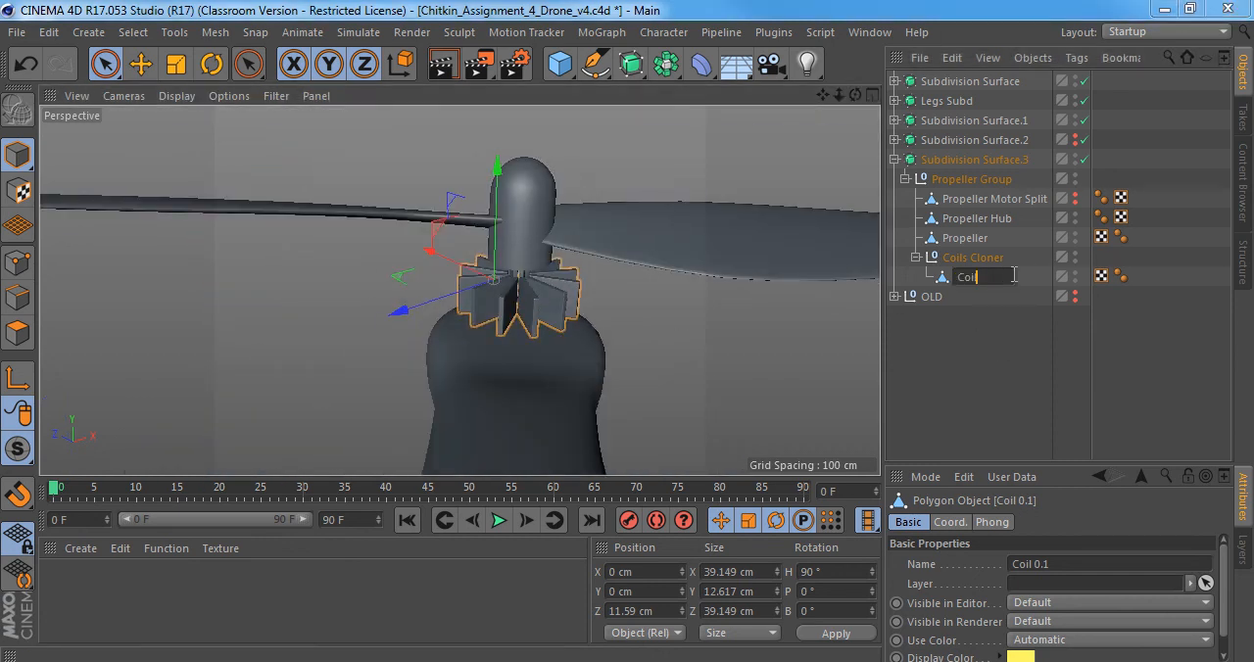
key(Return)
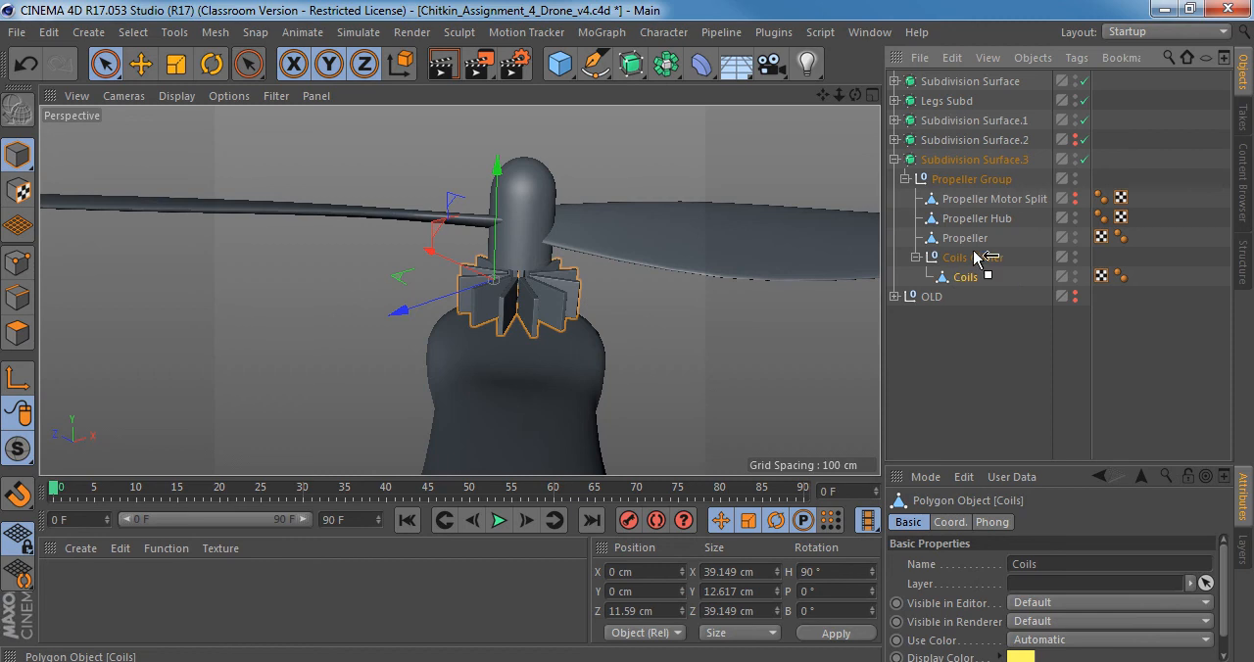
click(968, 277)
key(Delete)
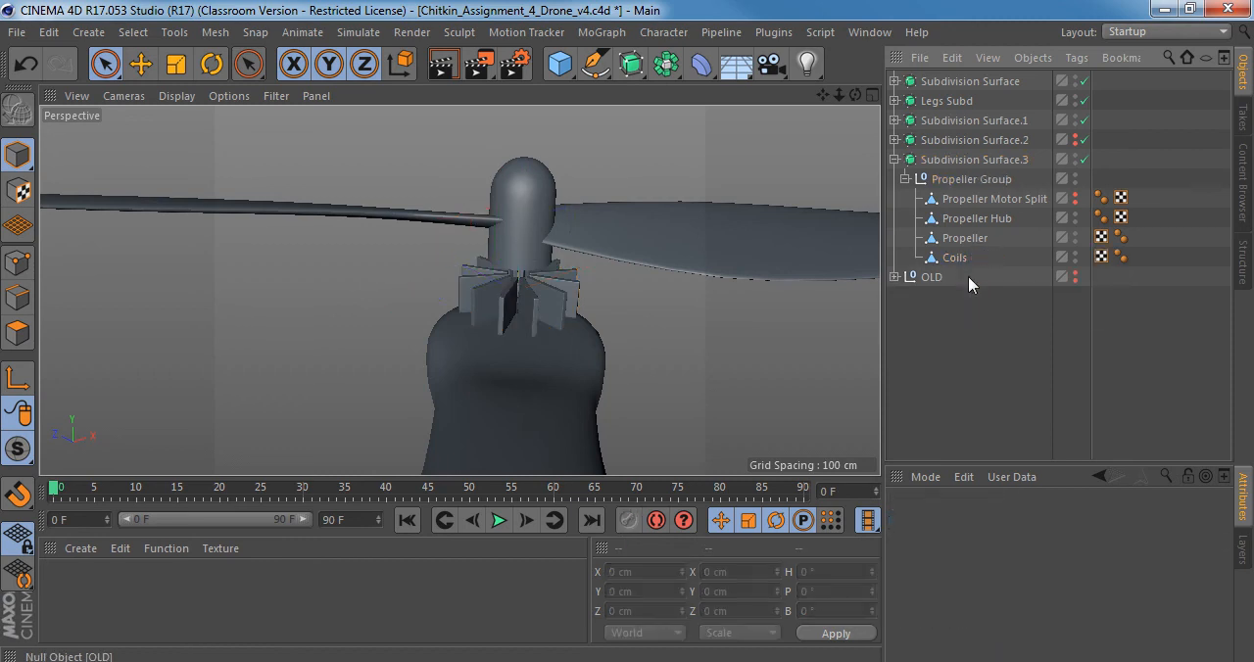
Unhide the Propeller Motor Split, show its coordinates, and examine where it sits on the drone's arms.
alt+drag(556, 296, 545, 317)
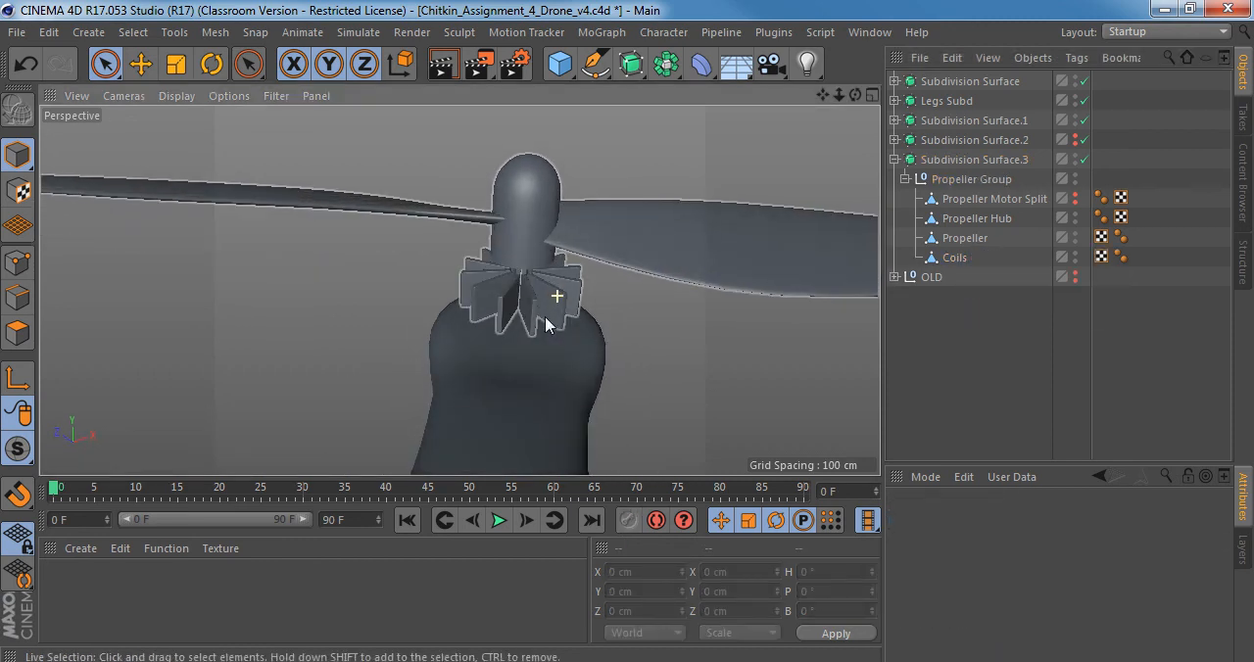
click(954, 257)
click(967, 197)
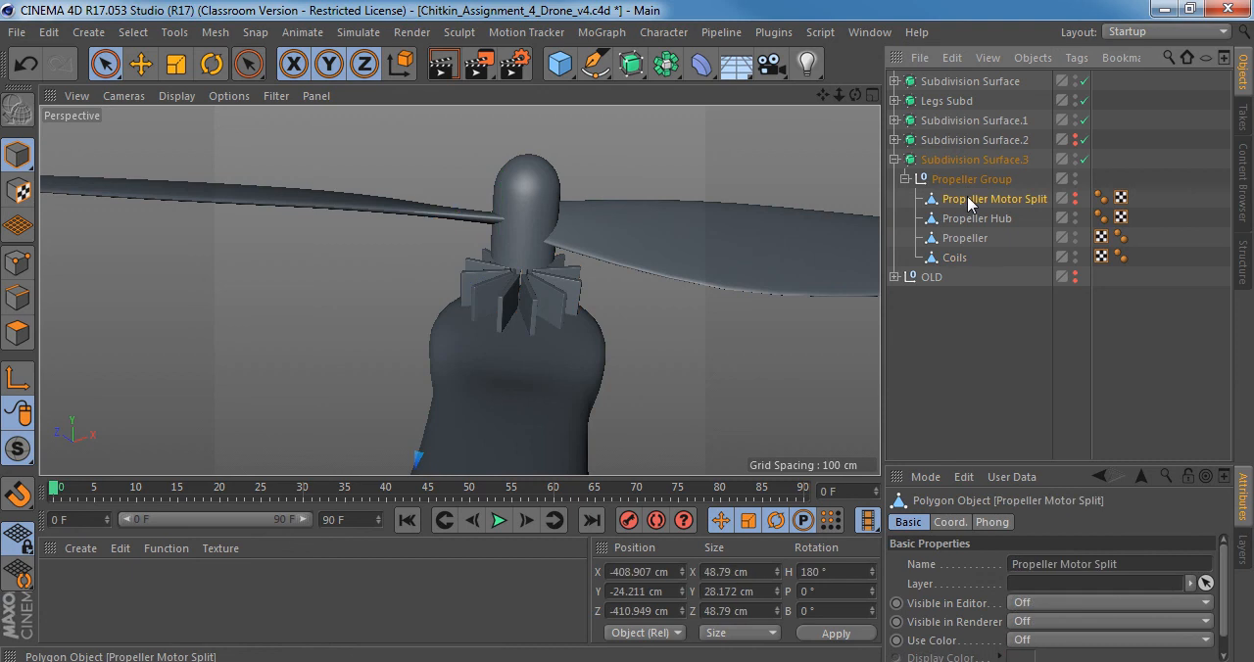
click(950, 521)
scroll(662, 411, down, 10)
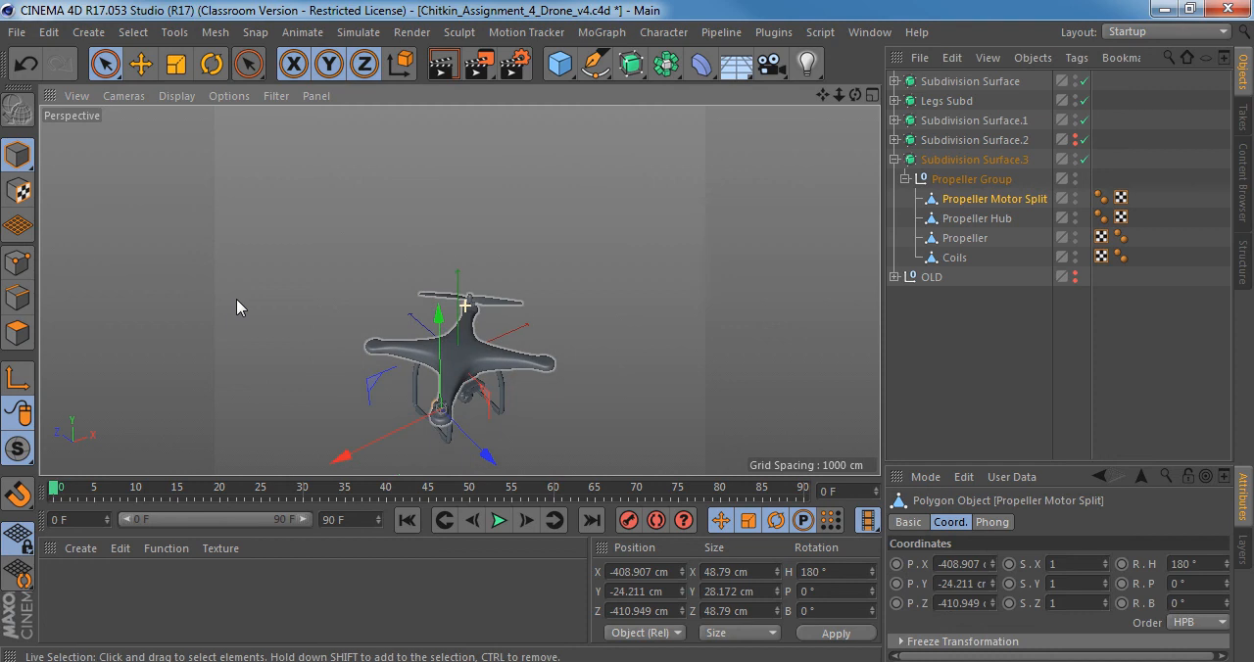
alt+right_drag(236, 299, 282, 306)
alt+drag(462, 291, 605, 171)
alt+right_drag(441, 196, 549, 202)
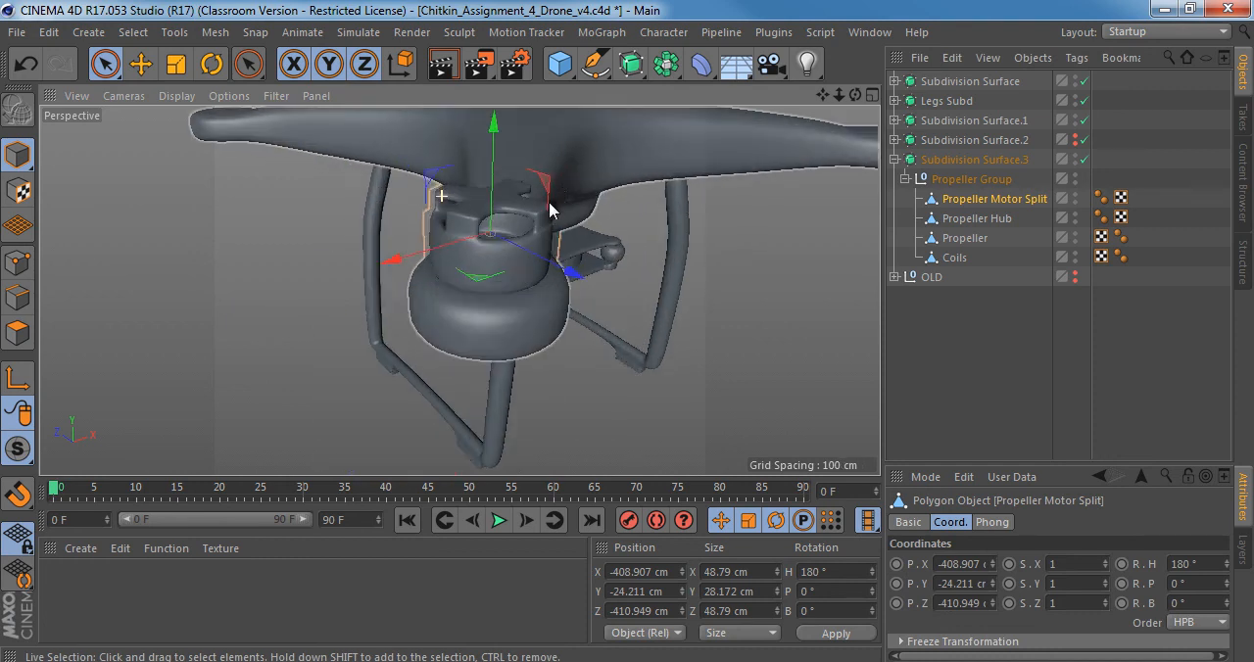
alt+middle_drag(498, 261, 443, 337)
alt+drag(438, 333, 577, 319)
alt+right_drag(608, 330, 543, 328)
alt+drag(461, 291, 323, 335)
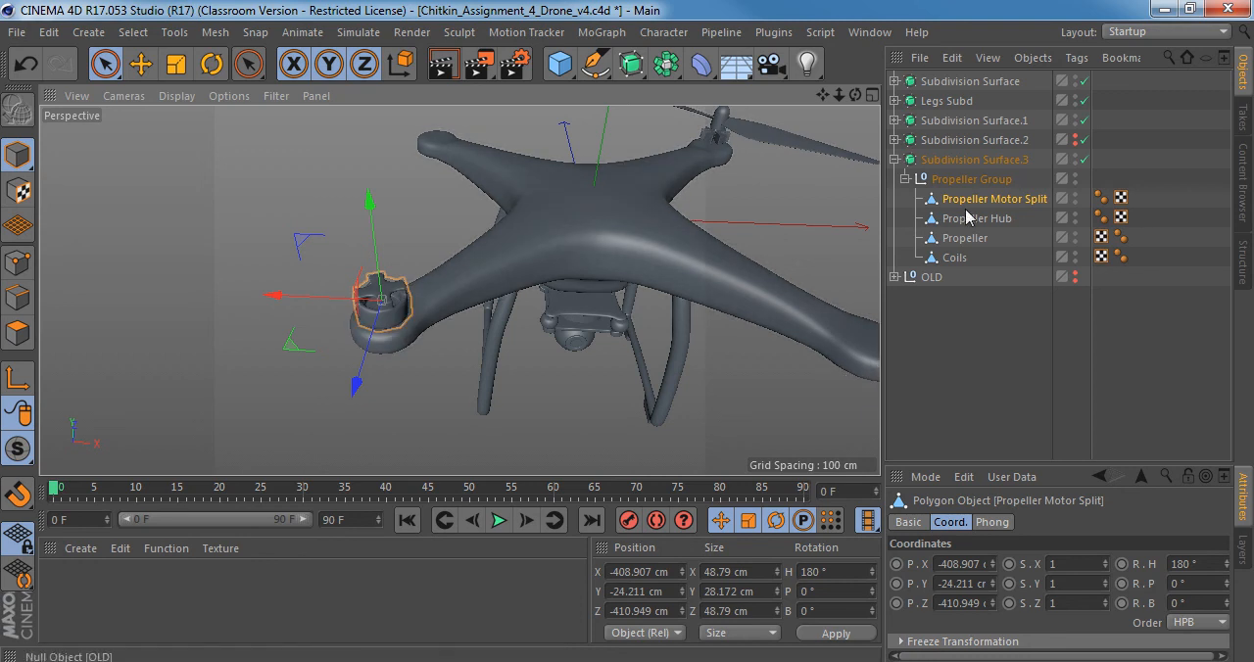
Set the Propeller Motor Split's X and Z positions to 0 cm and its heading rotation to 0°.
click(965, 564)
text(0)
key(Tab)
text(0)
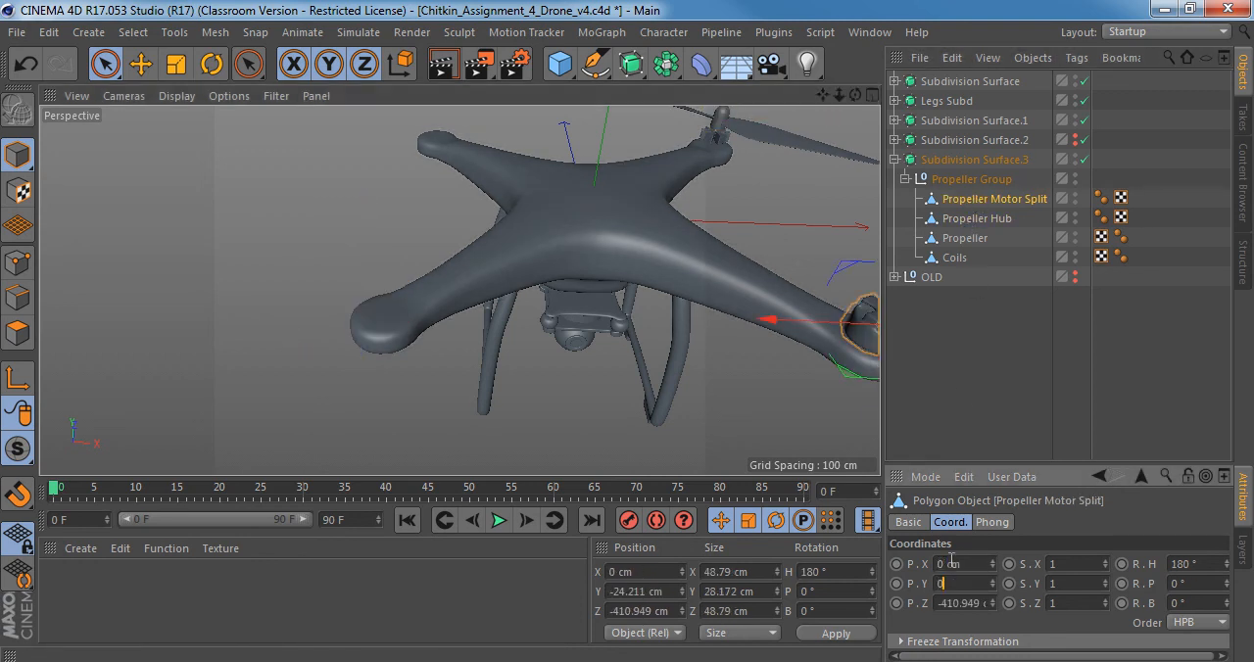
key(Tab)
text(0)
key(Tab)
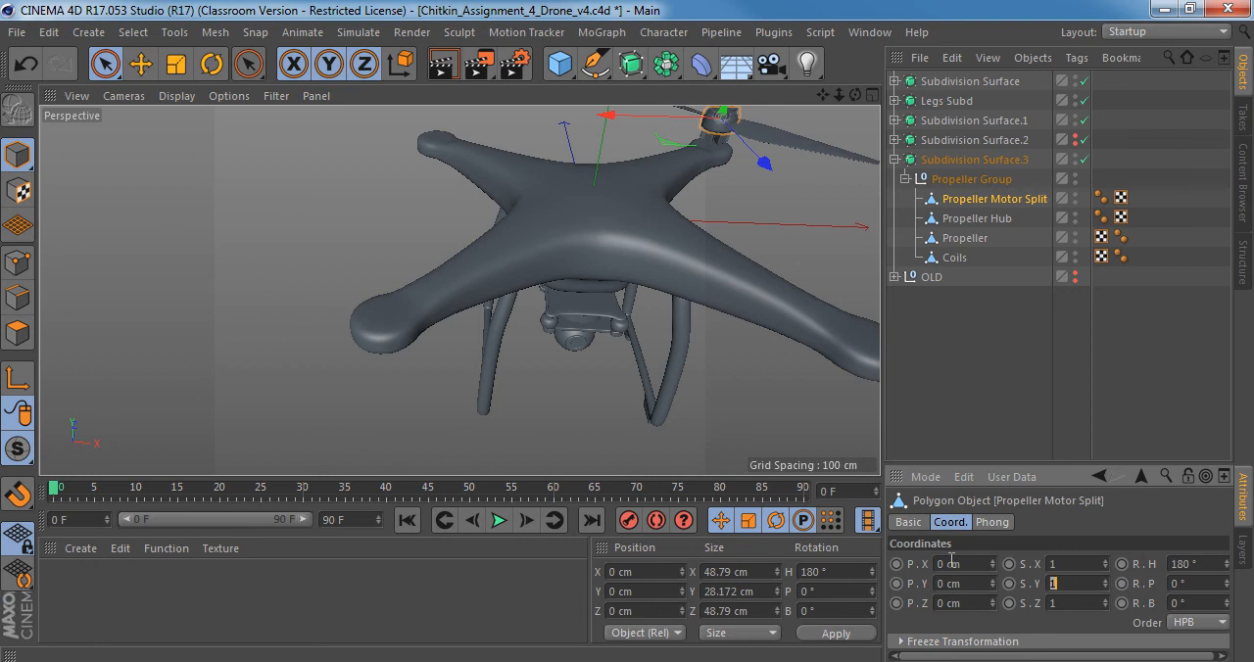
key(ctrl+z)
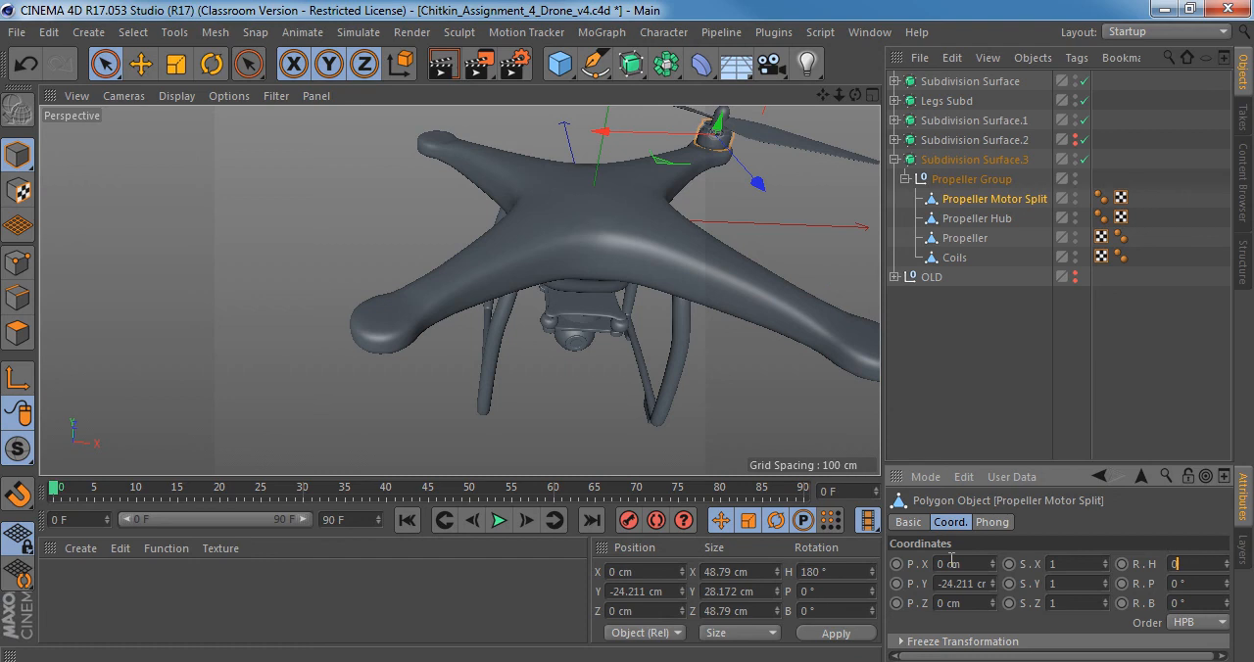
Try a Y position of 0 cm for the Propeller Motor Split, compare it with the hub and coils, and undo the change.
scroll(751, 131, up, 10)
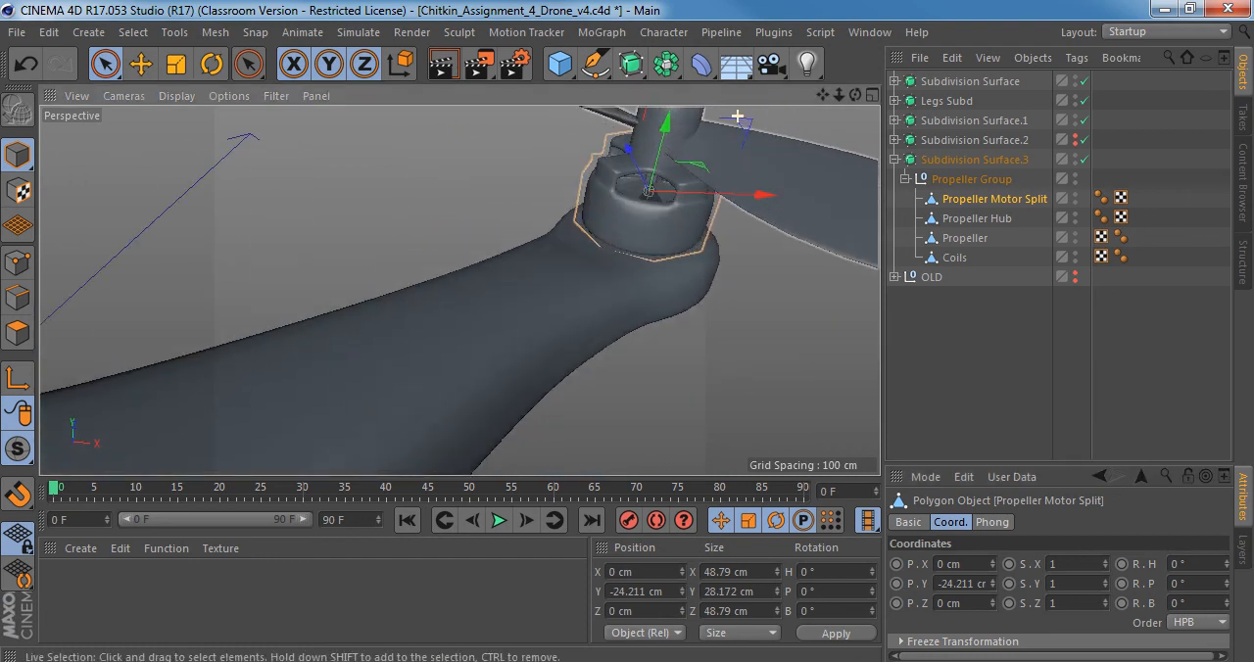
alt+right_drag(617, 292, 674, 277)
alt+drag(663, 271, 666, 226)
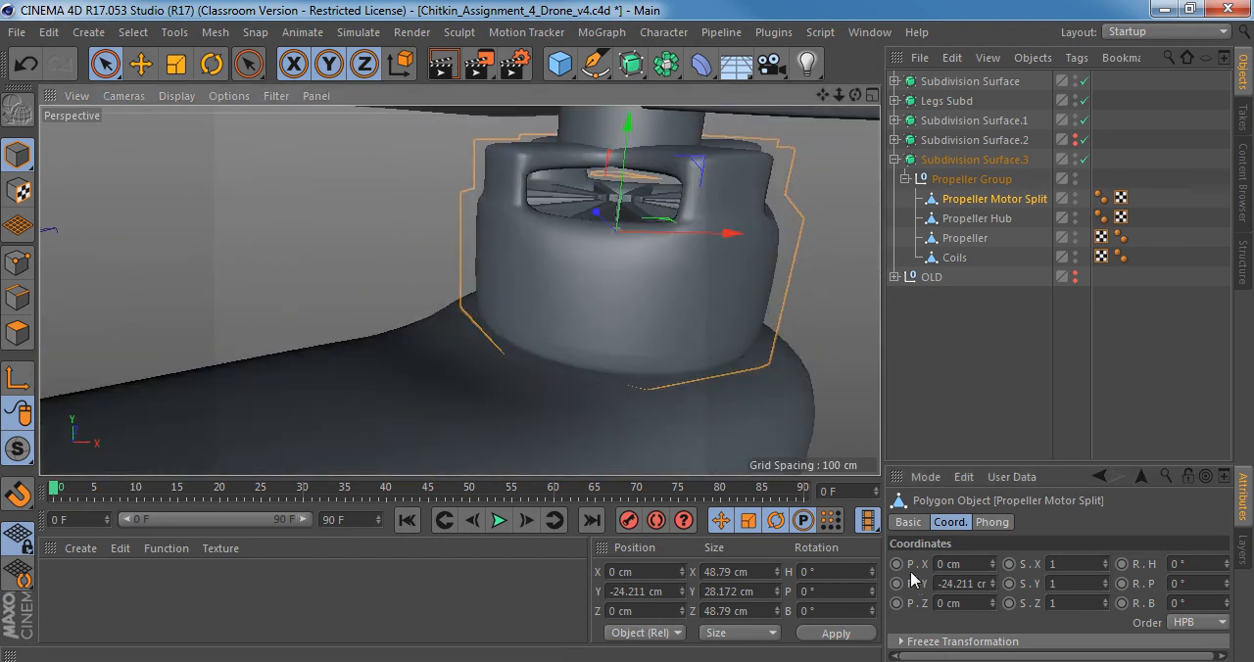
alt+drag(593, 331, 854, 436)
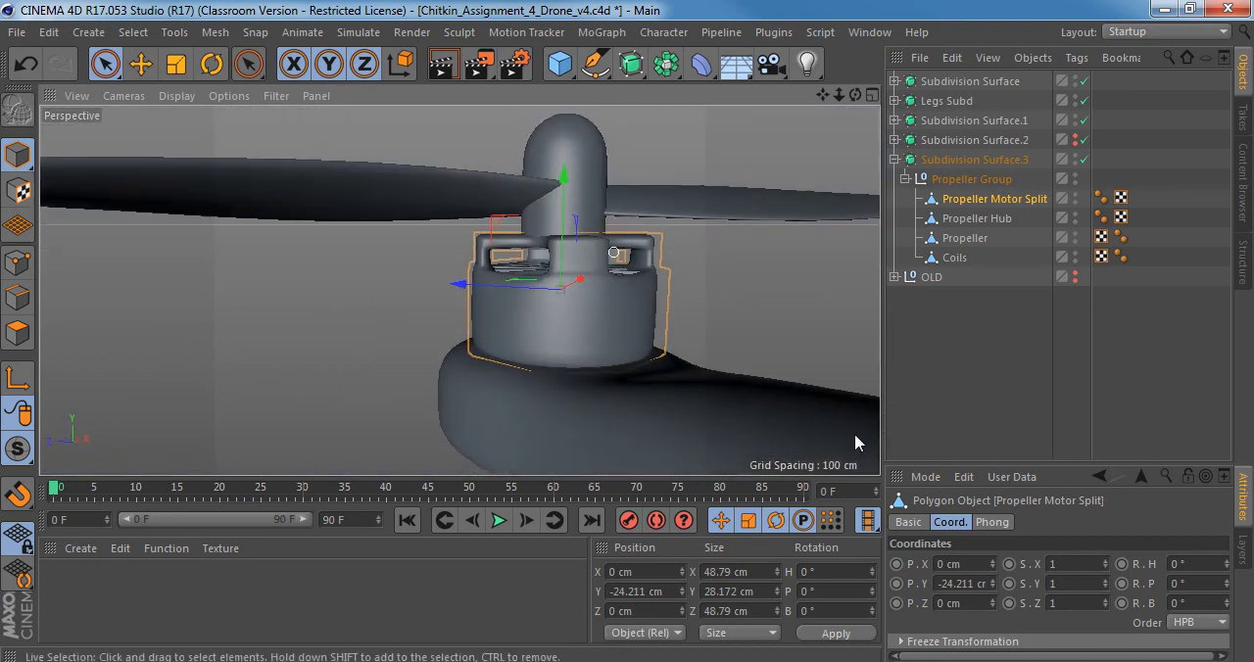
click(959, 584)
text(0)
key(Return)
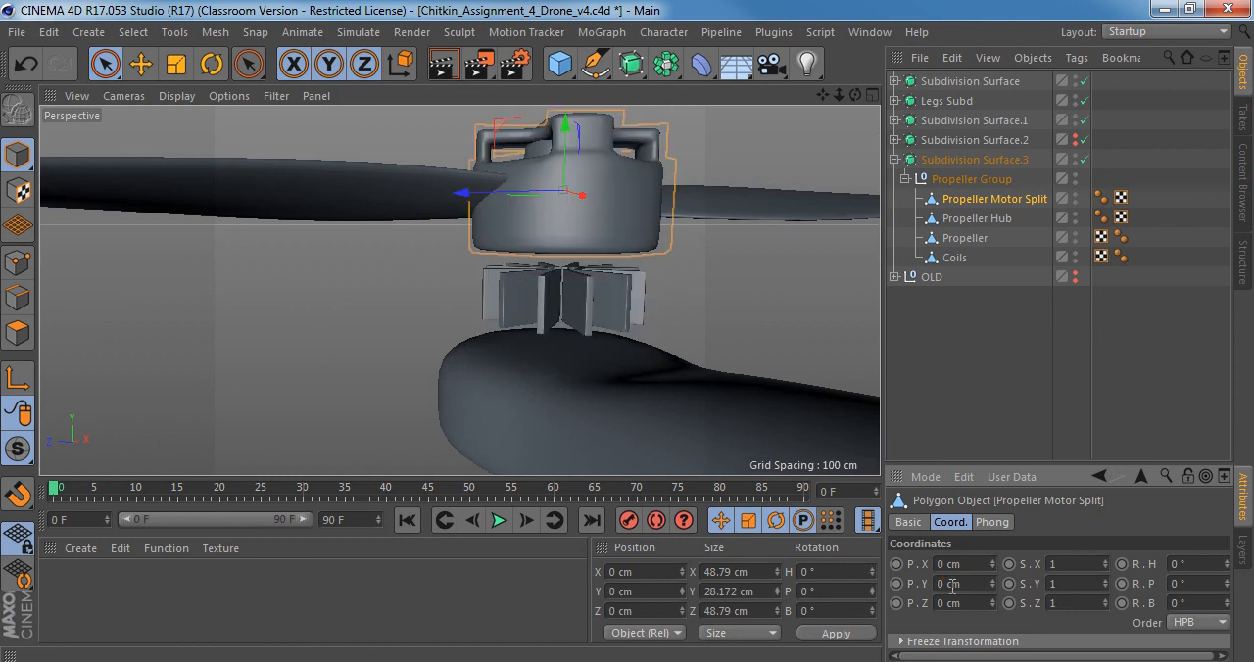
alt+middle_drag(635, 204, 618, 311)
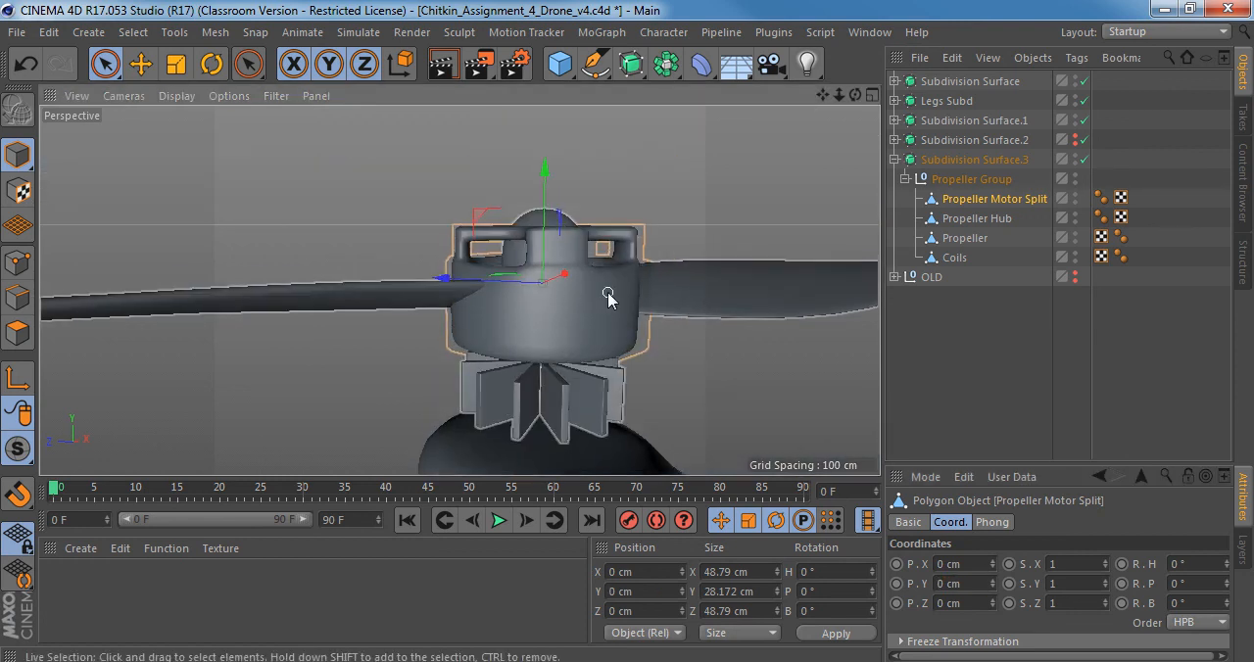
alt+drag(608, 298, 588, 290)
drag(560, 182, 576, 252)
alt+drag(572, 321, 606, 341)
key(ctrl+z)
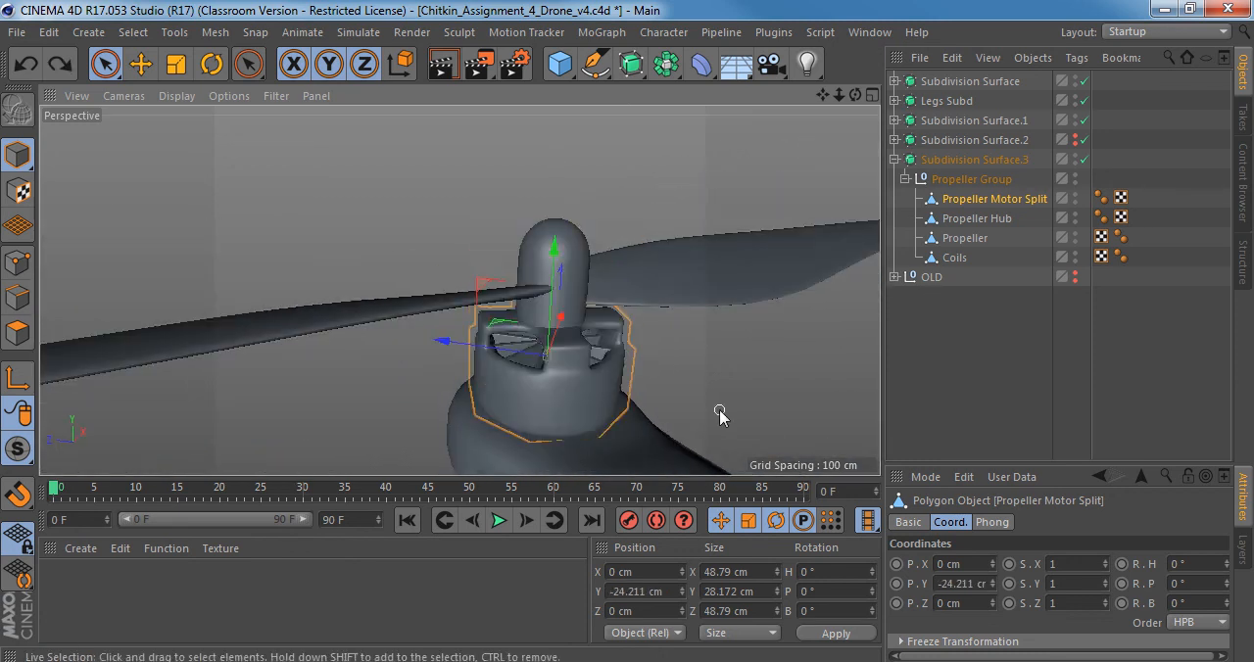
Select the Propeller Group and collapse its hierarchy, with the whole drone in view.
alt+drag(719, 415, 568, 333)
click(970, 180)
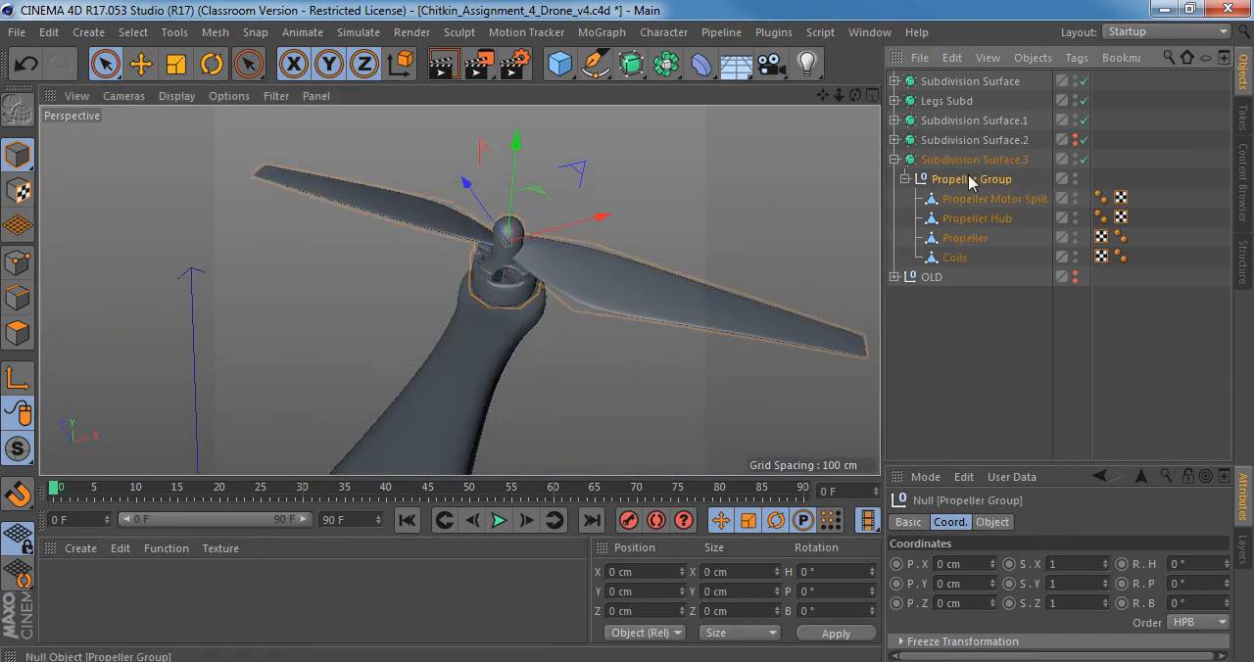
click(905, 179)
scroll(431, 284, down, 5)
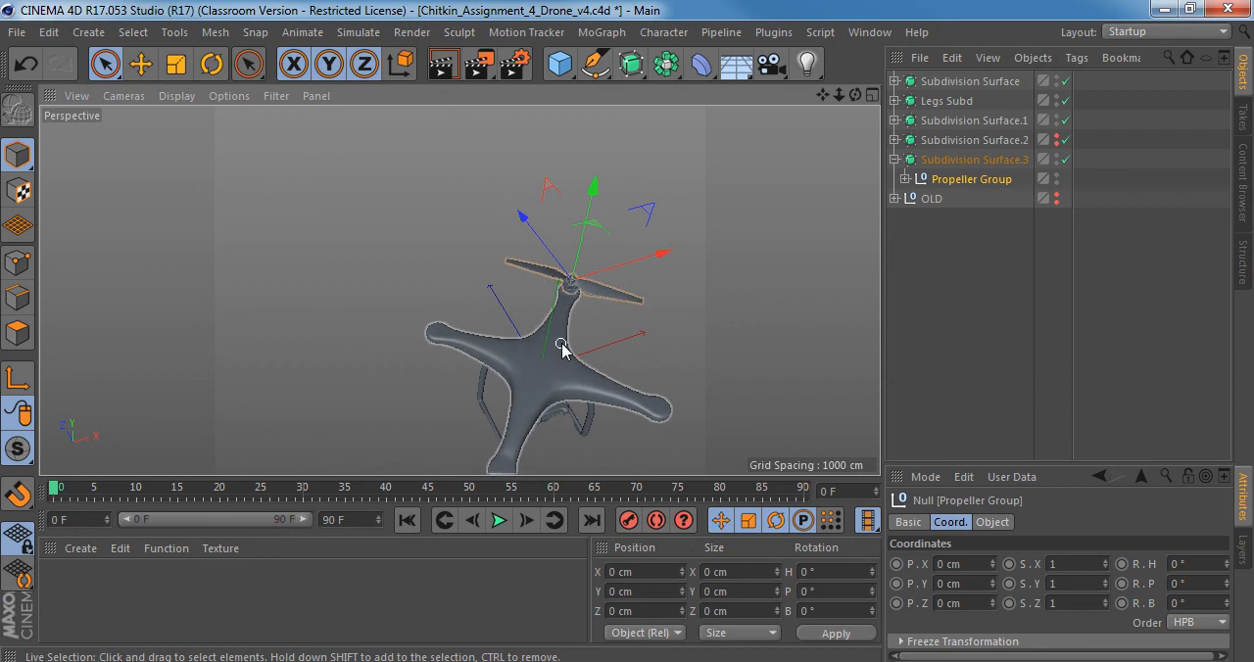
Examine the propeller on the drone's arm from several angles and compare the coordinates of the Propeller Group and Subdivision Surface.3.
alt+drag(562, 348, 650, 365)
scroll(539, 174, up, 5)
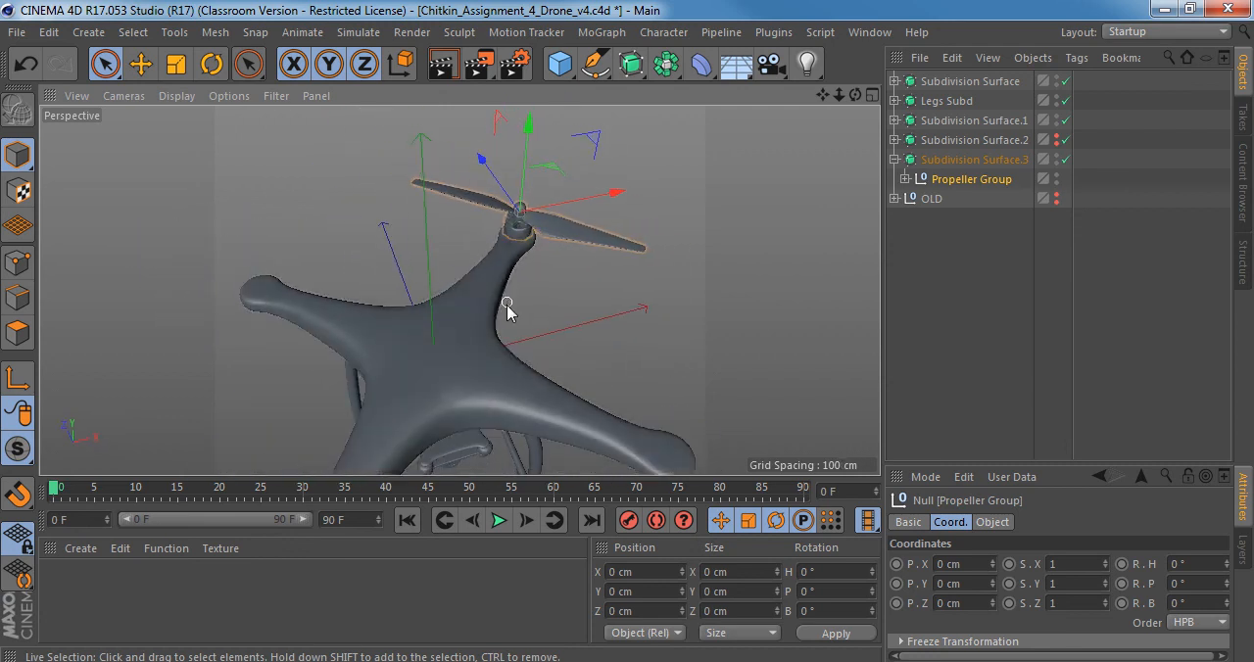
alt+drag(506, 305, 368, 229)
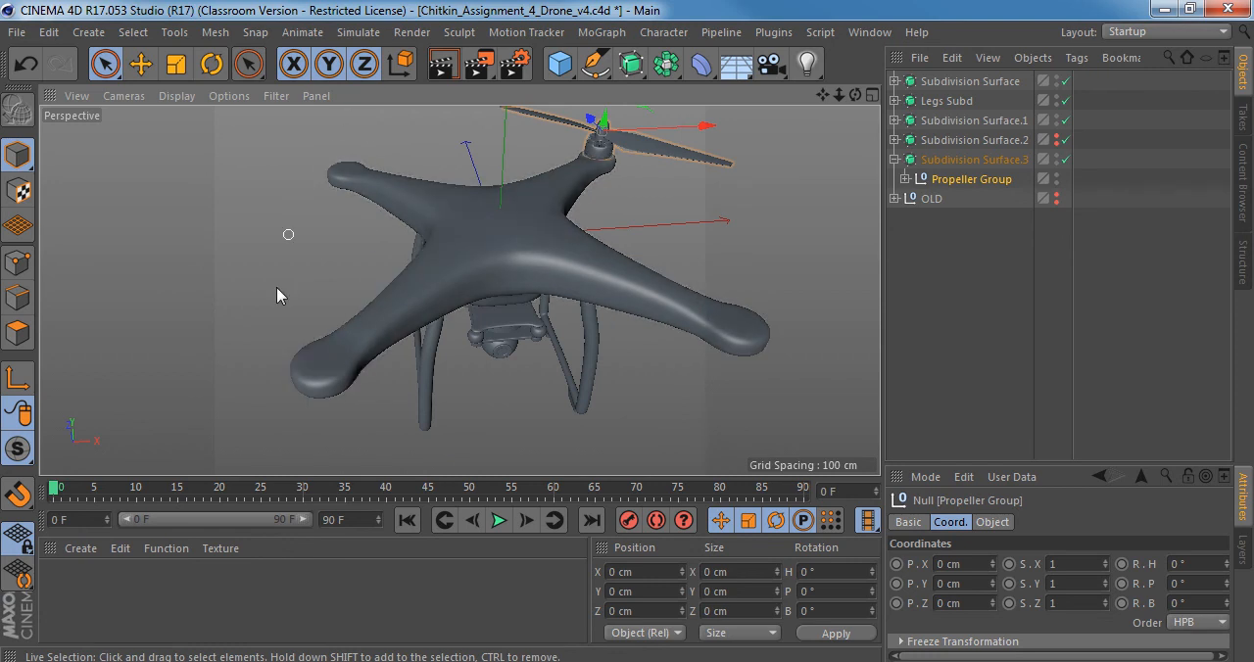
alt+drag(577, 265, 554, 324)
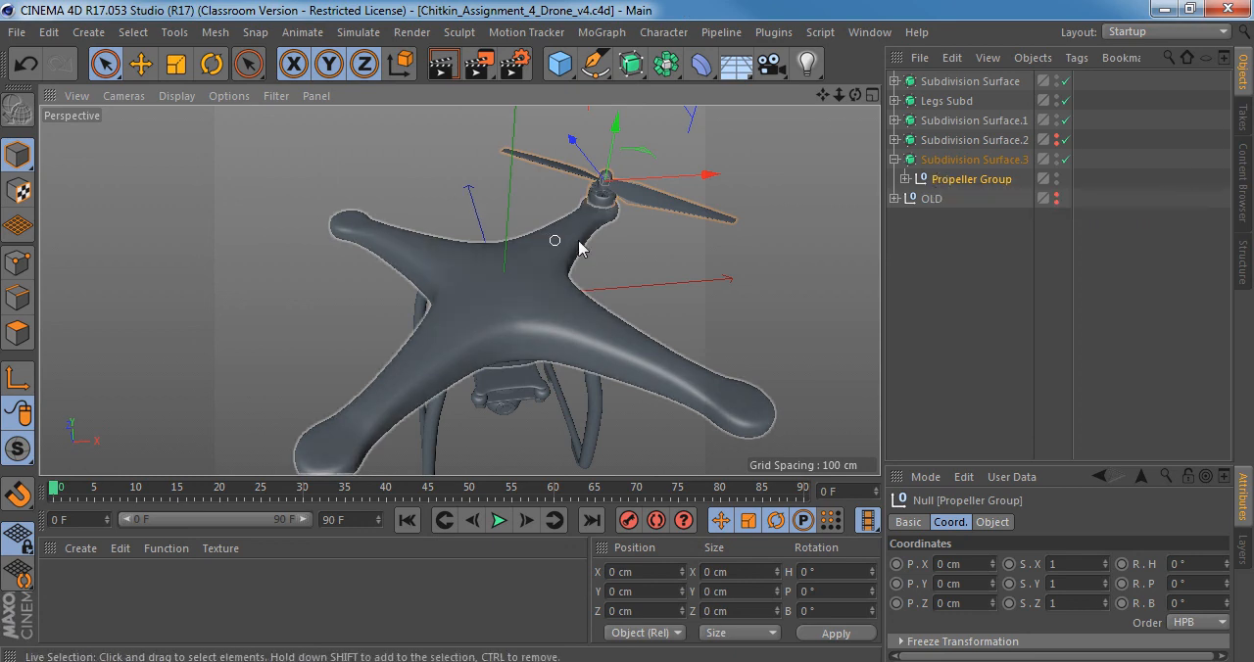
click(958, 187)
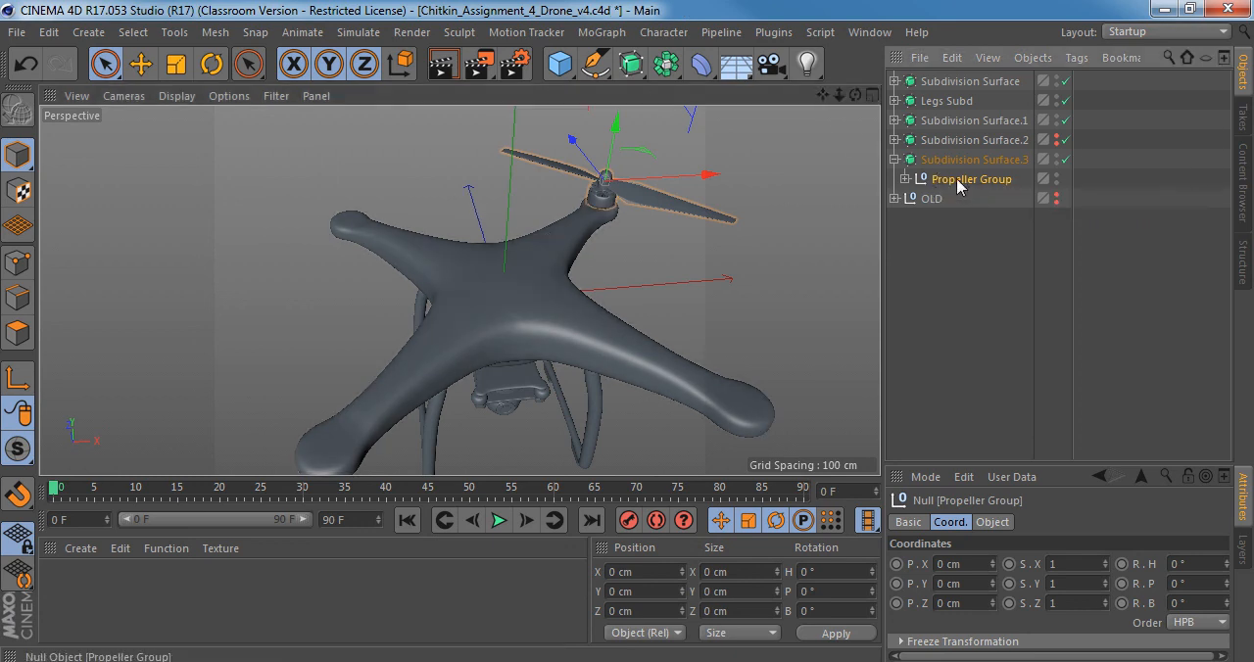
alt+drag(568, 210, 484, 280)
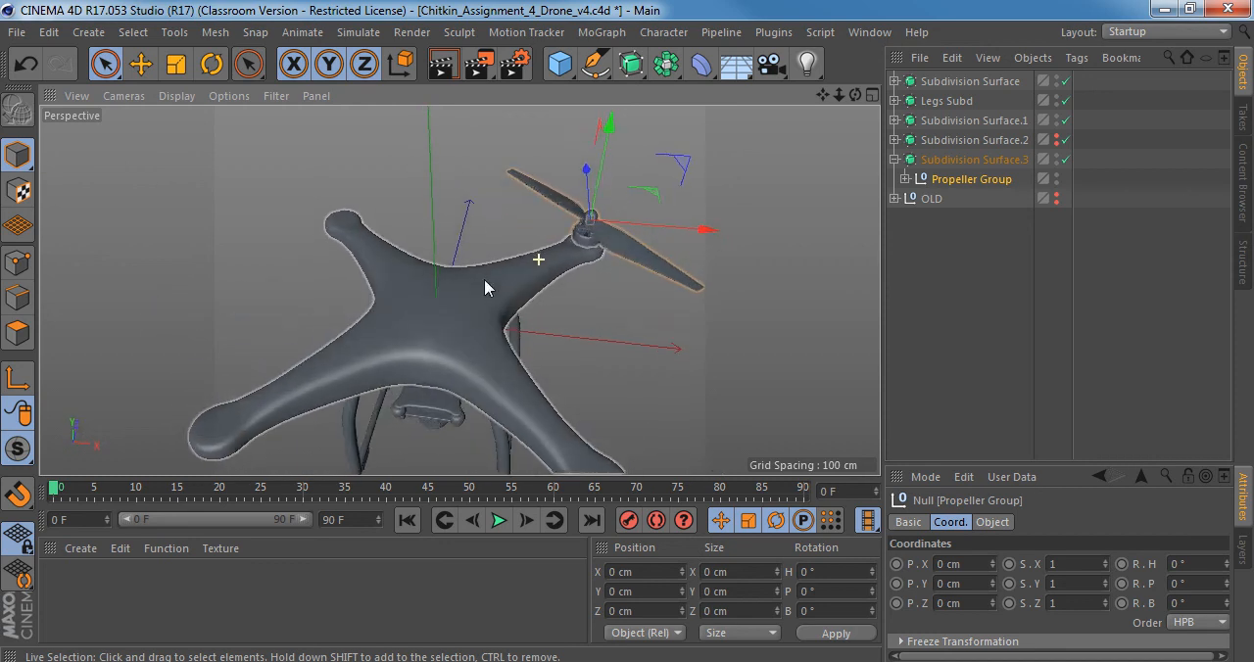
alt+drag(518, 338, 610, 272)
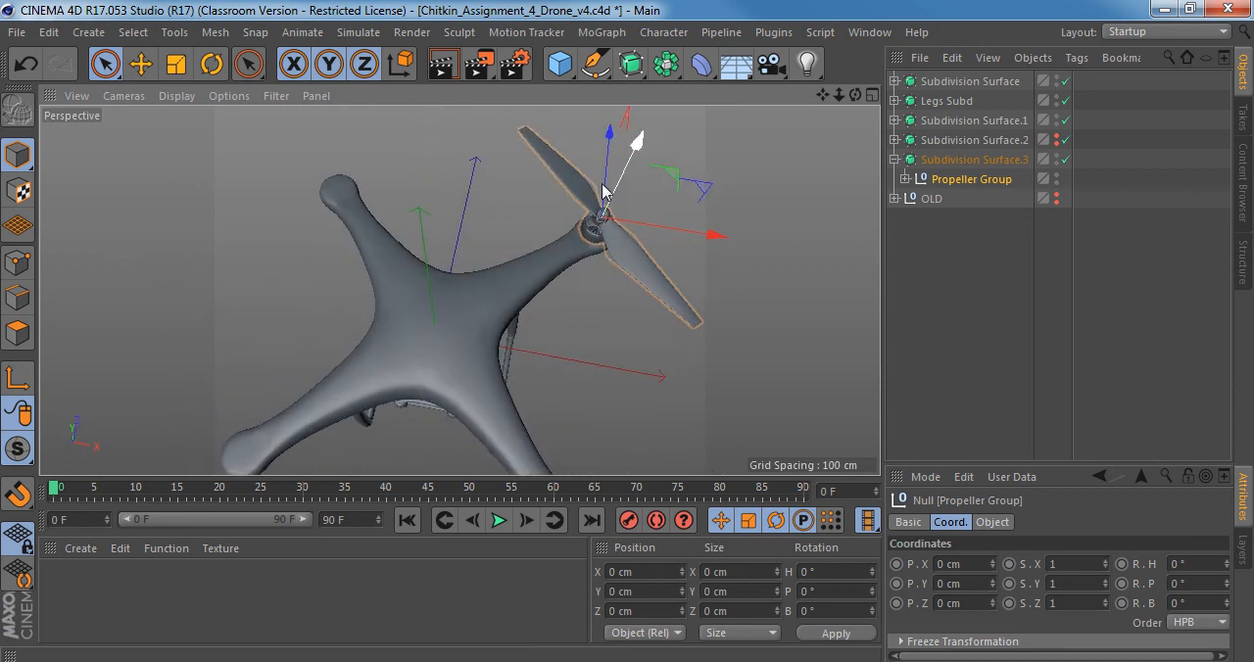
alt+drag(603, 189, 579, 157)
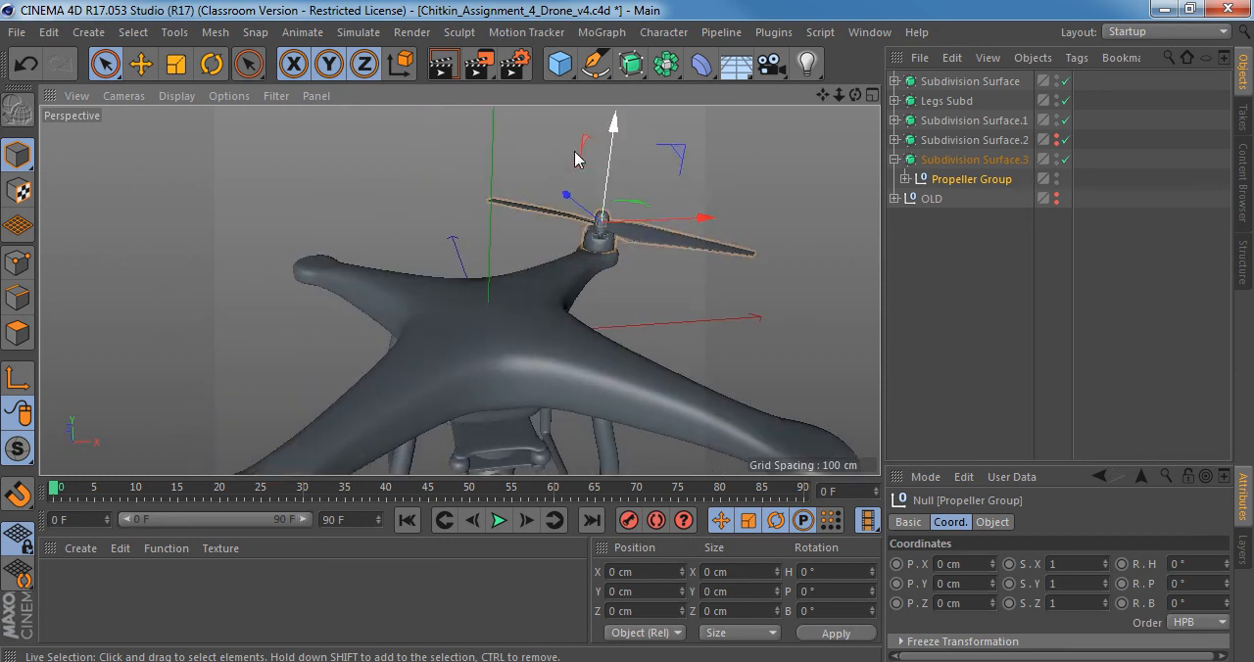
click(710, 187)
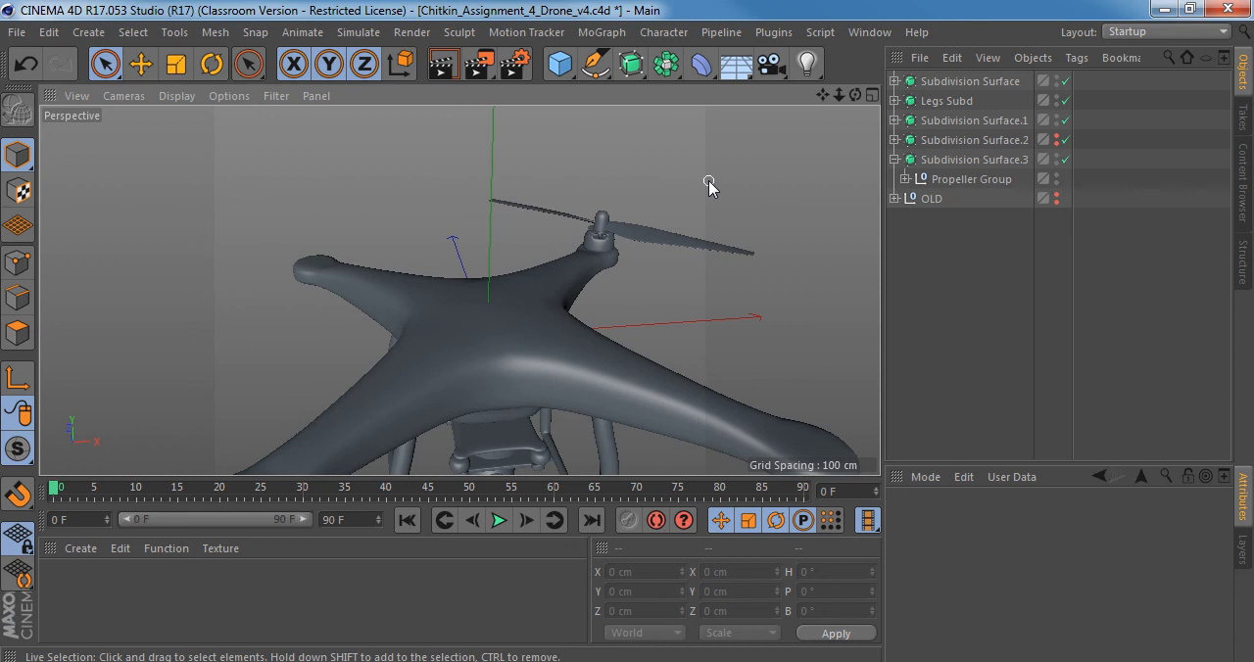
click(605, 211)
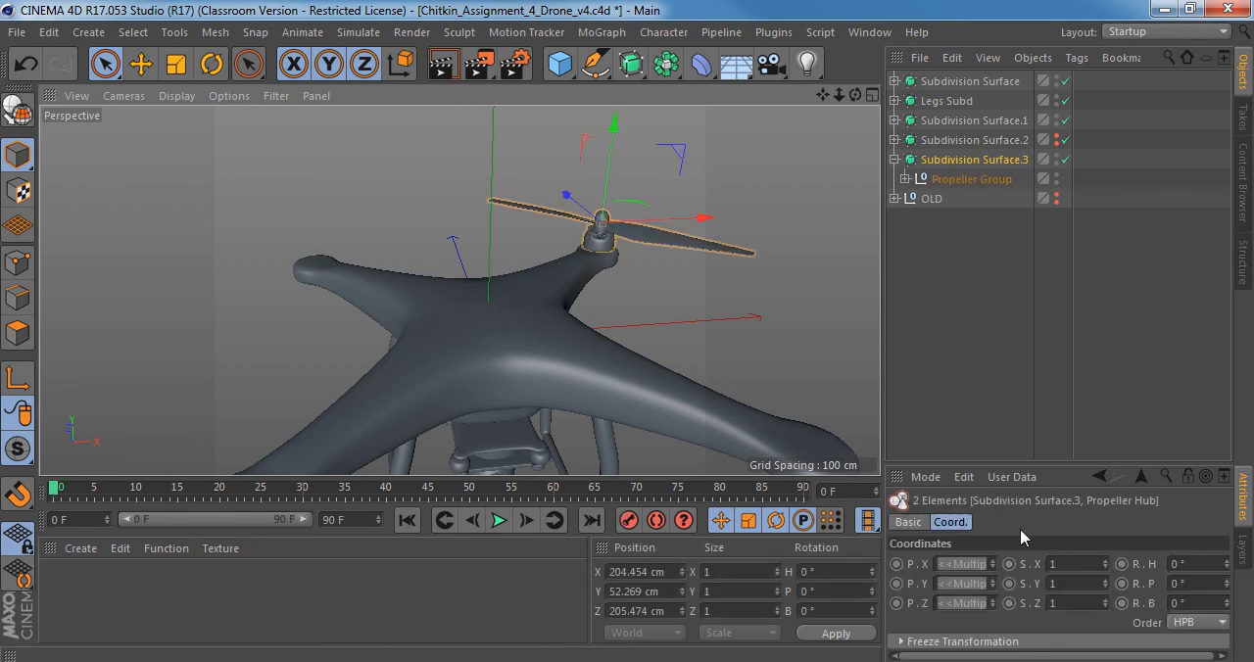
click(965, 180)
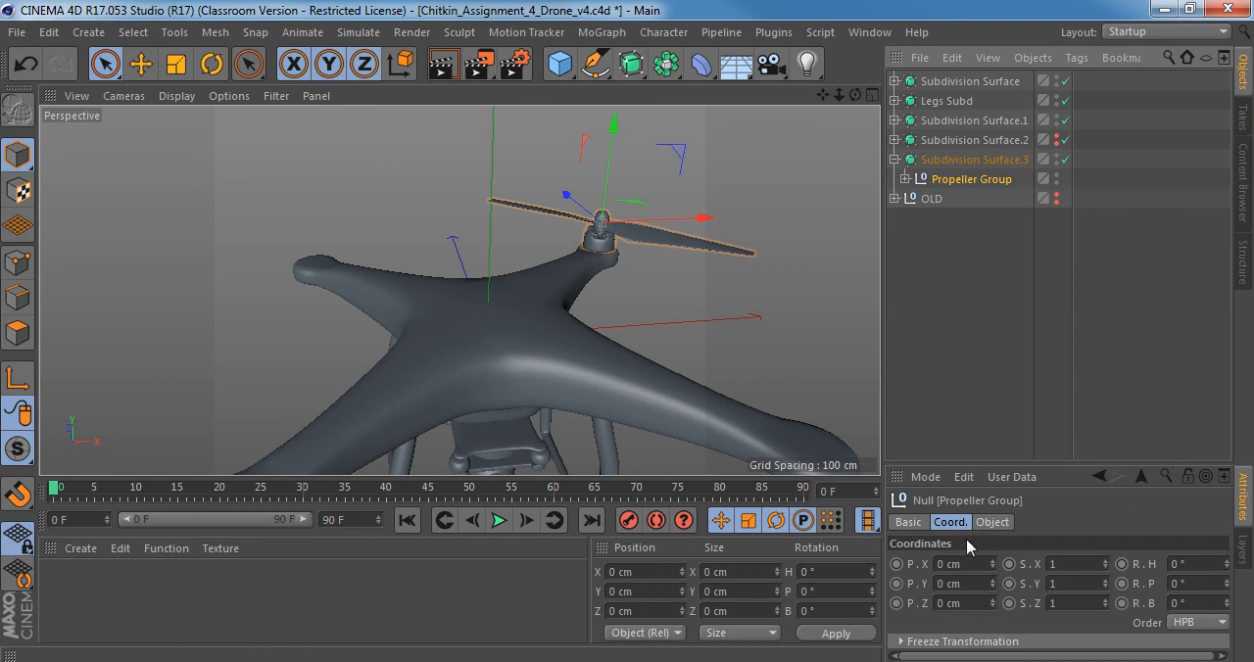
click(957, 160)
alt+drag(588, 237, 619, 258)
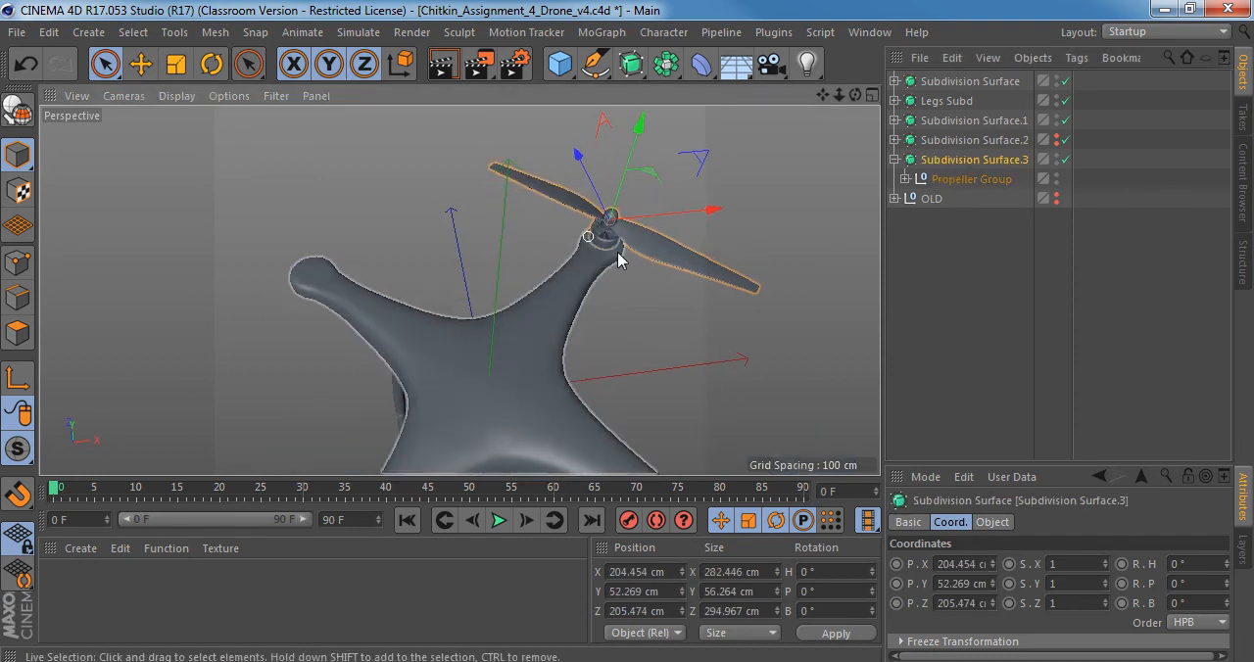
Add a MoGraph Cloner object to the scene and make more room for its attributes.
click(601, 32)
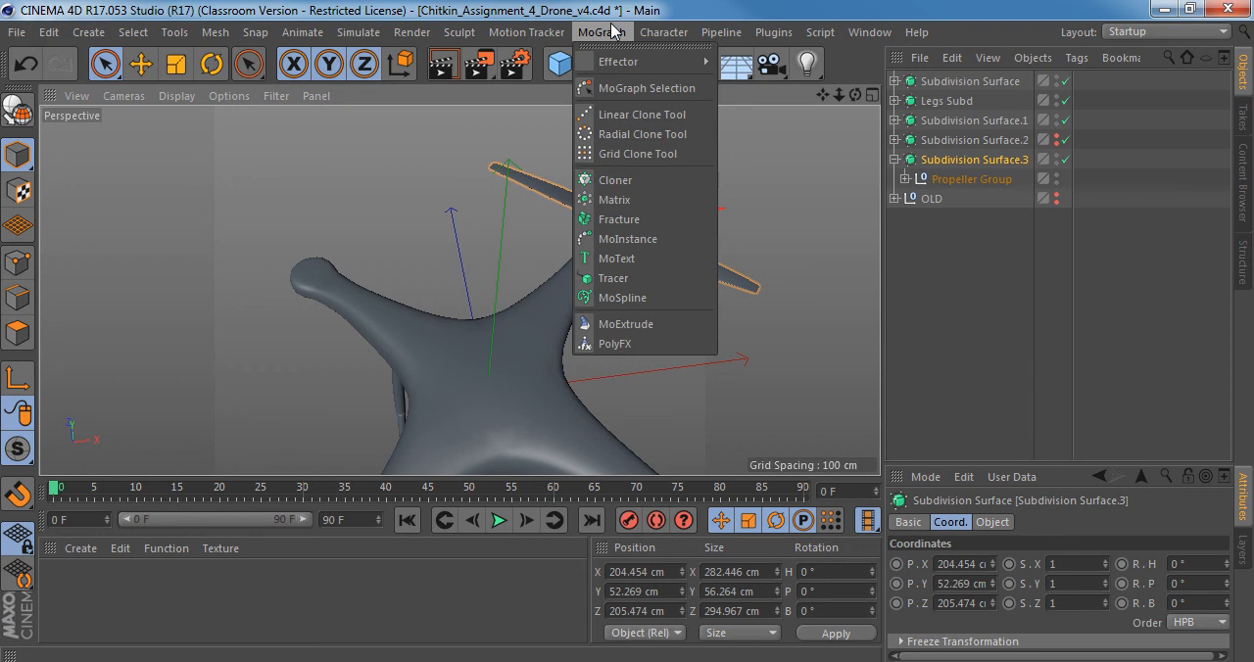
click(627, 180)
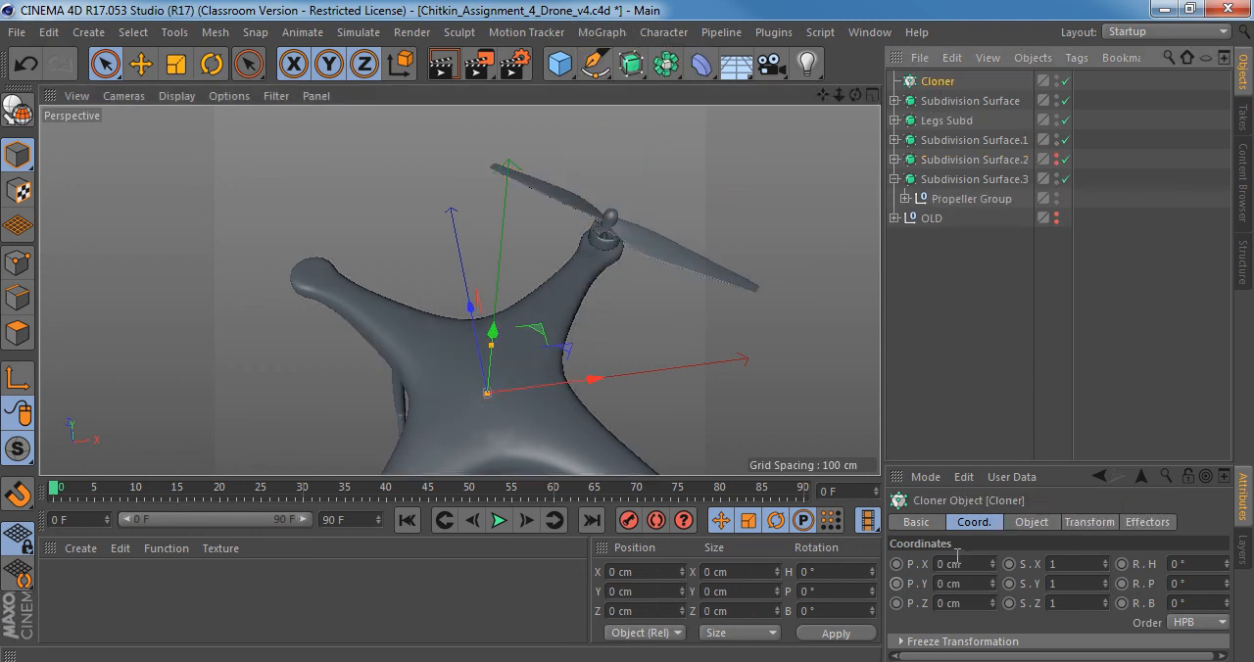
drag(1011, 460, 1022, 365)
click(972, 464)
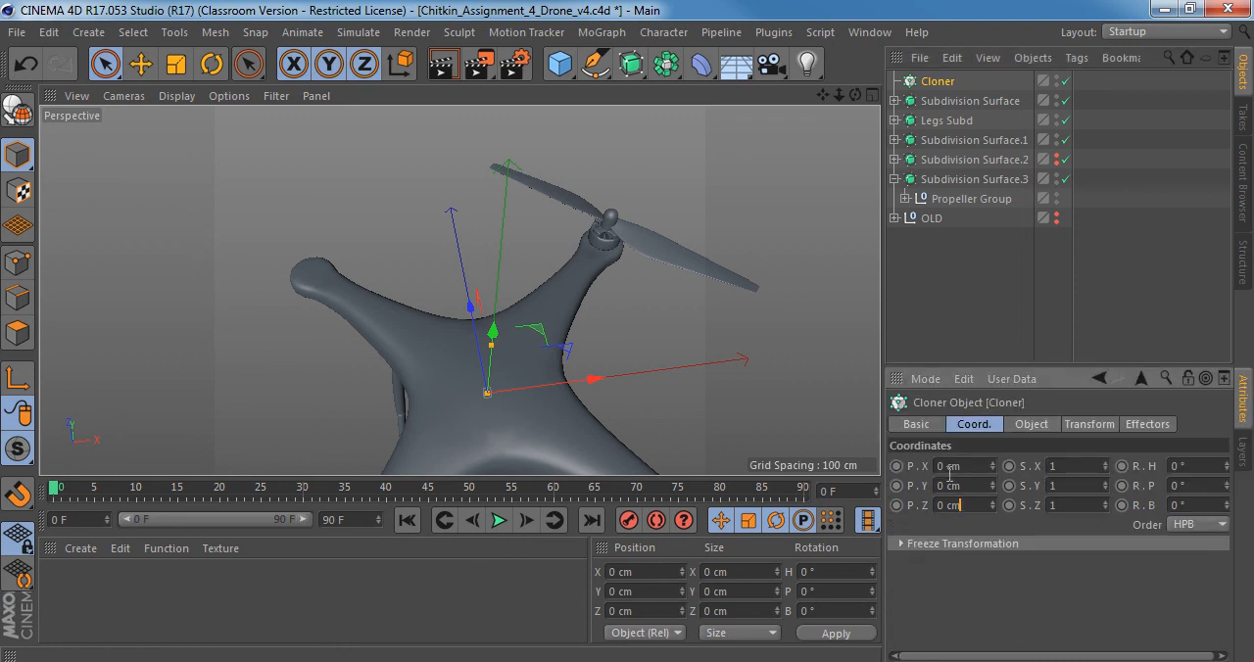
Rename Subdivision Surface.3 to Propeller Group and make it a child of the Cloner.
click(952, 183)
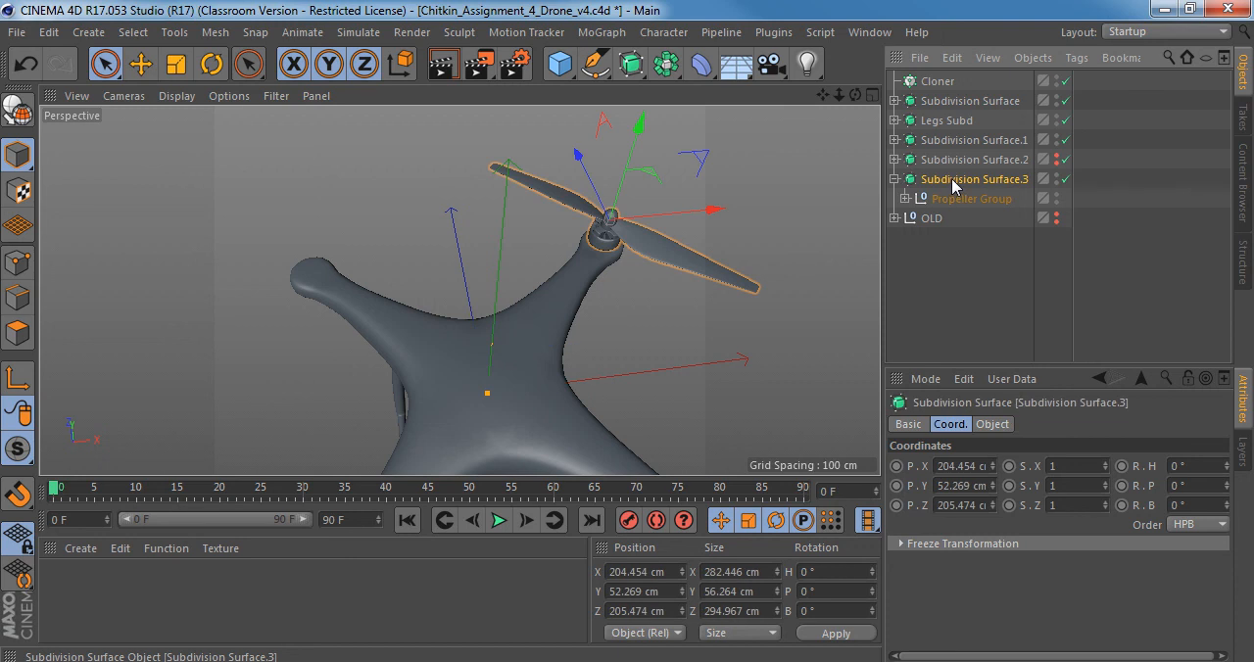
double_click(946, 181)
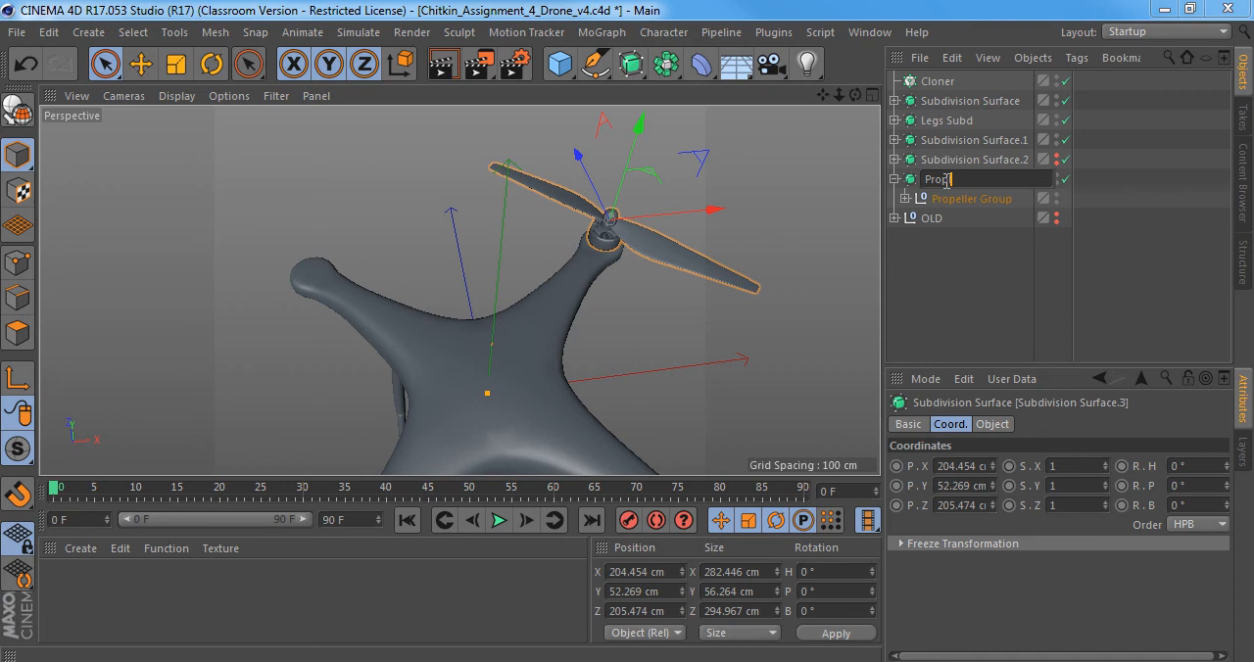
text(Propeller Group)
key(Return)
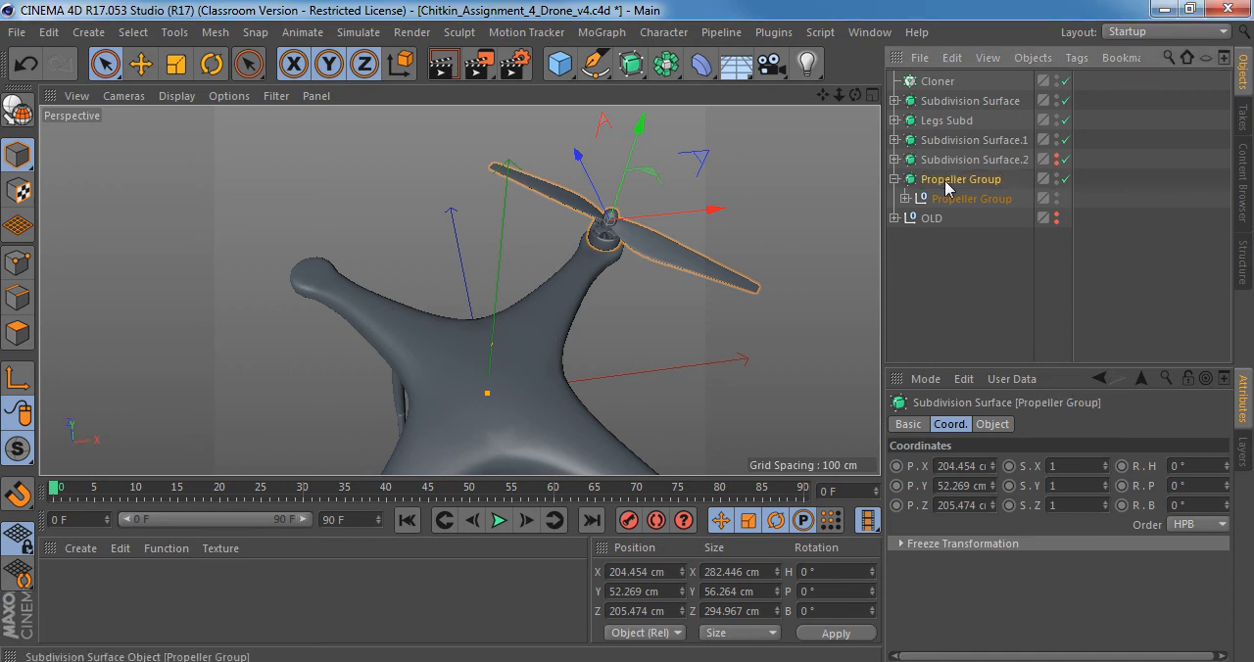
drag(949, 82, 947, 84)
click(946, 82)
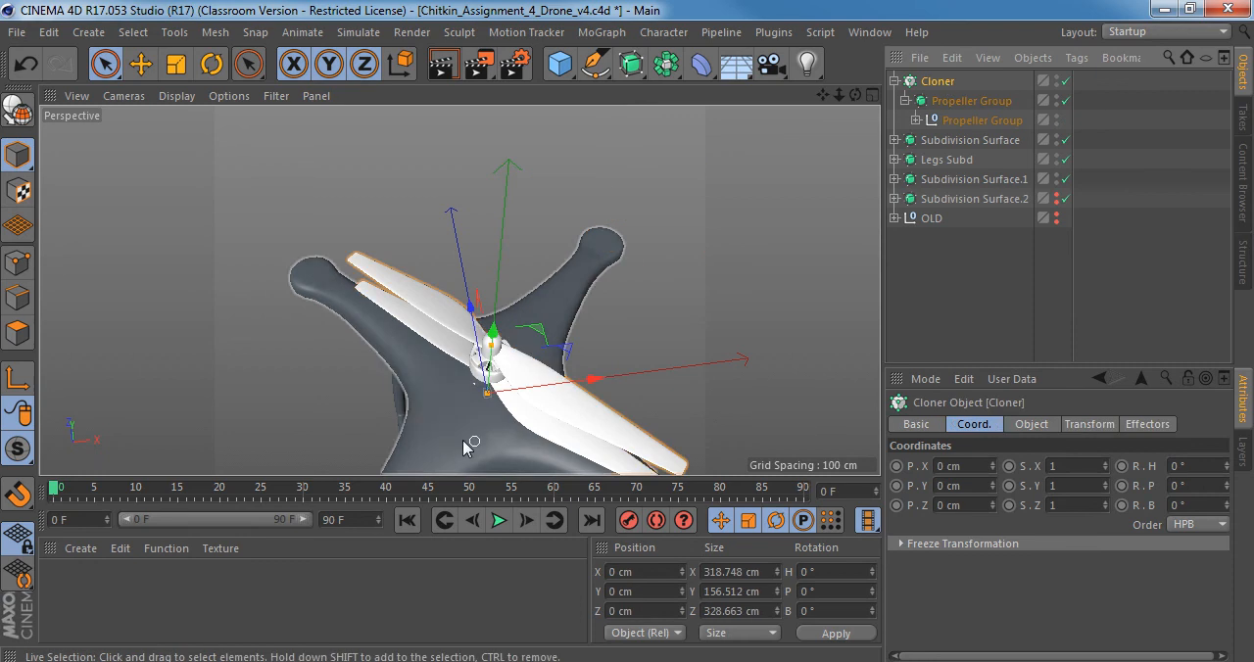
Set the Cloner's mode to Radial and its plane to XZ.
alt+drag(441, 412, 433, 278)
alt+middle_drag(490, 351, 499, 235)
click(1034, 425)
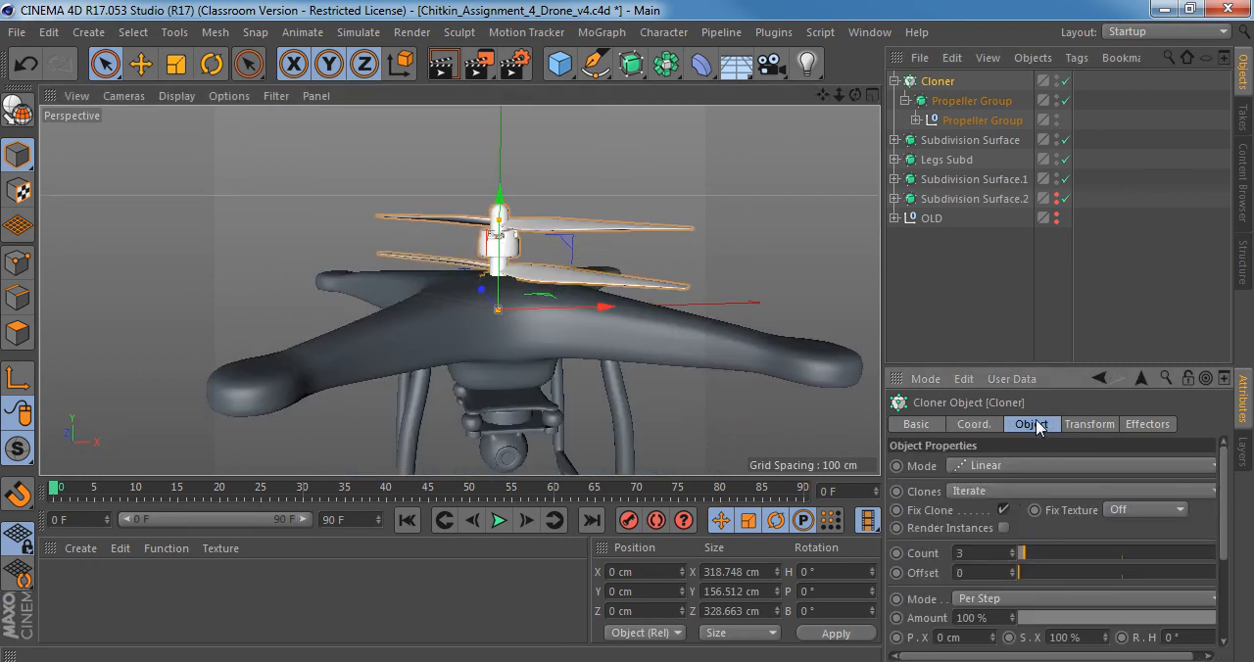
drag(1050, 370, 1050, 243)
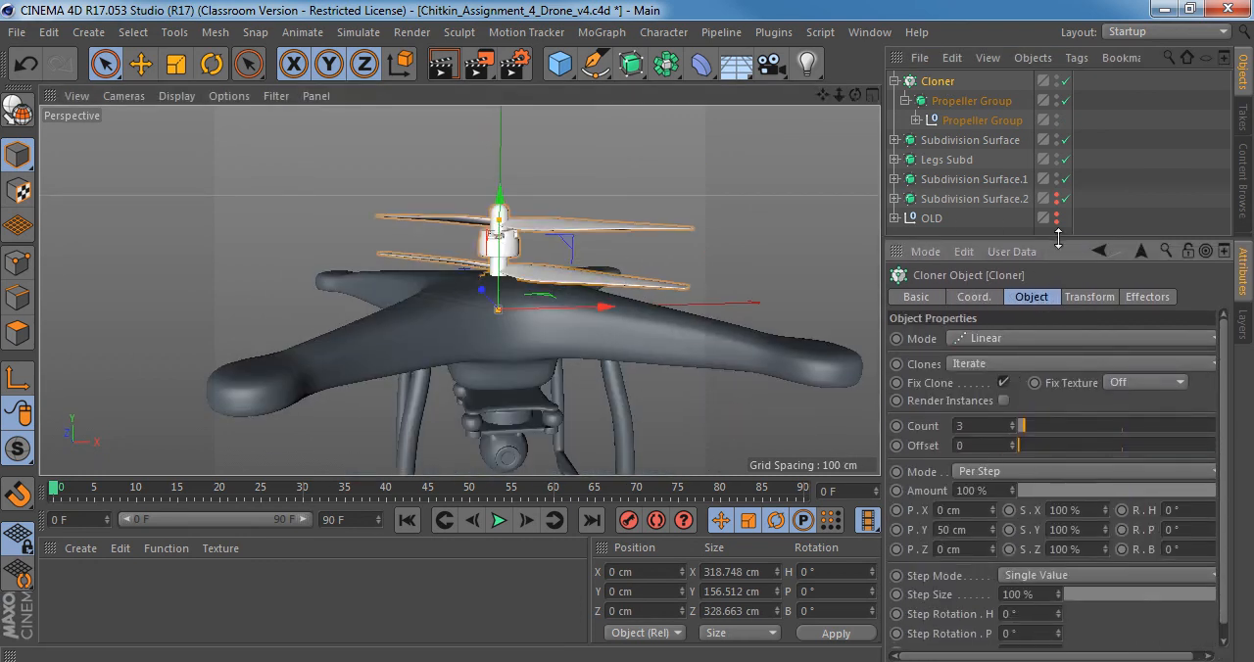
click(1004, 339)
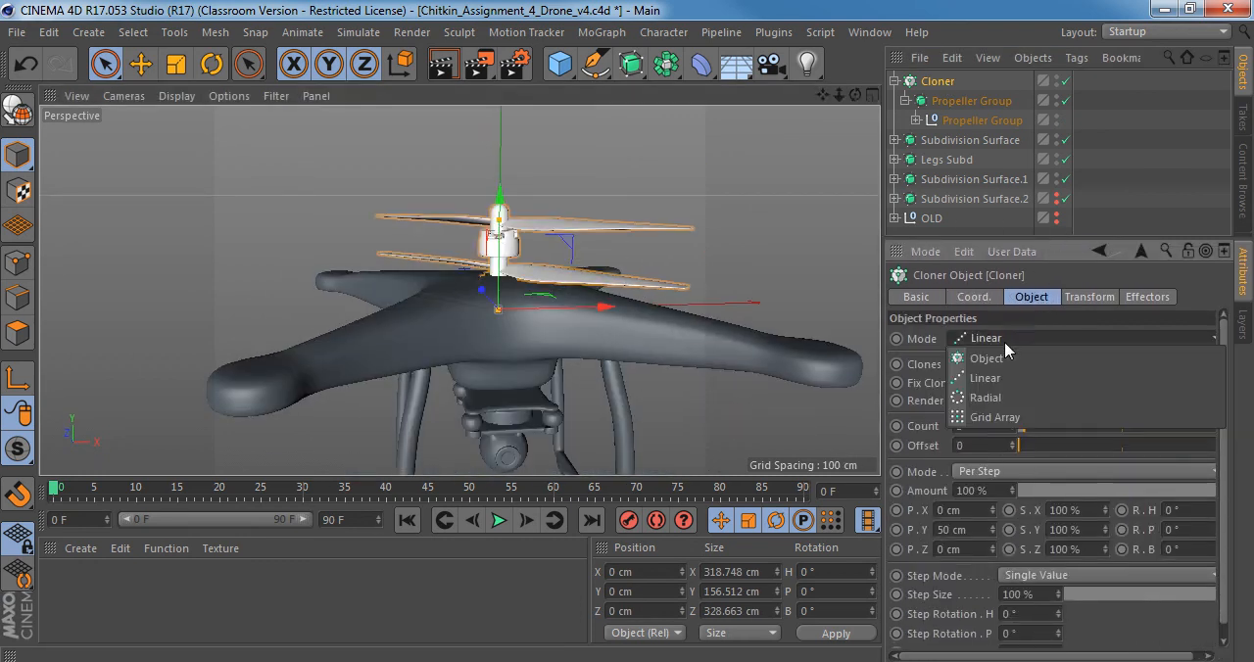
click(991, 398)
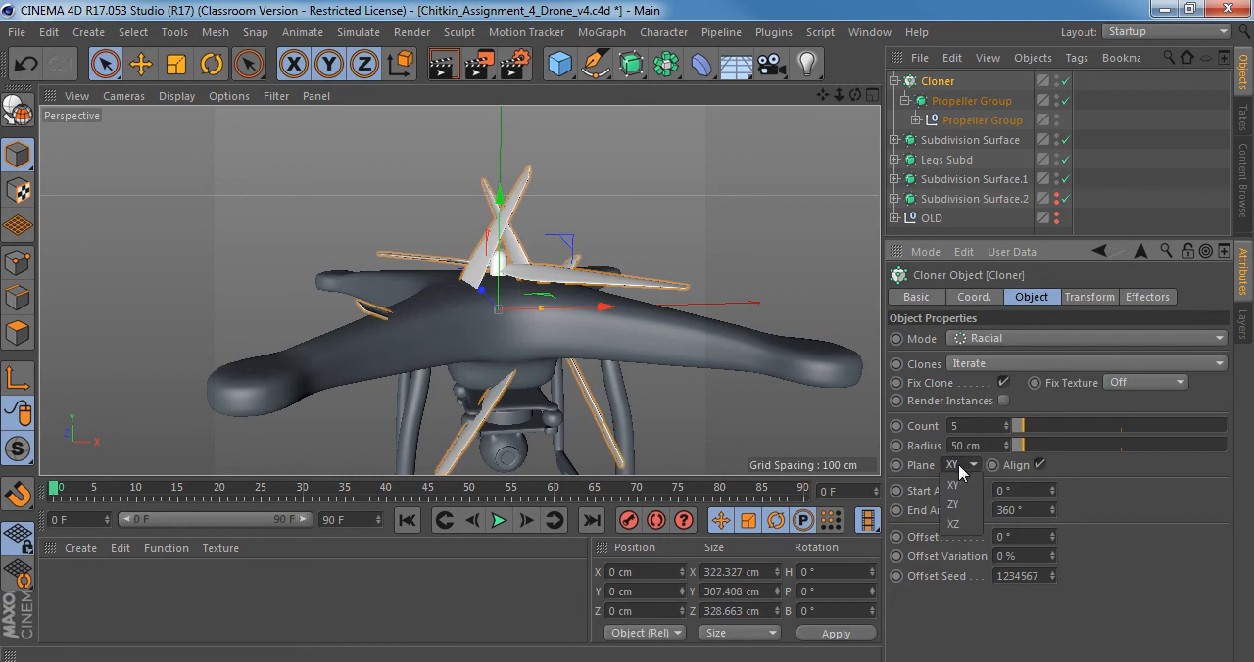
click(953, 524)
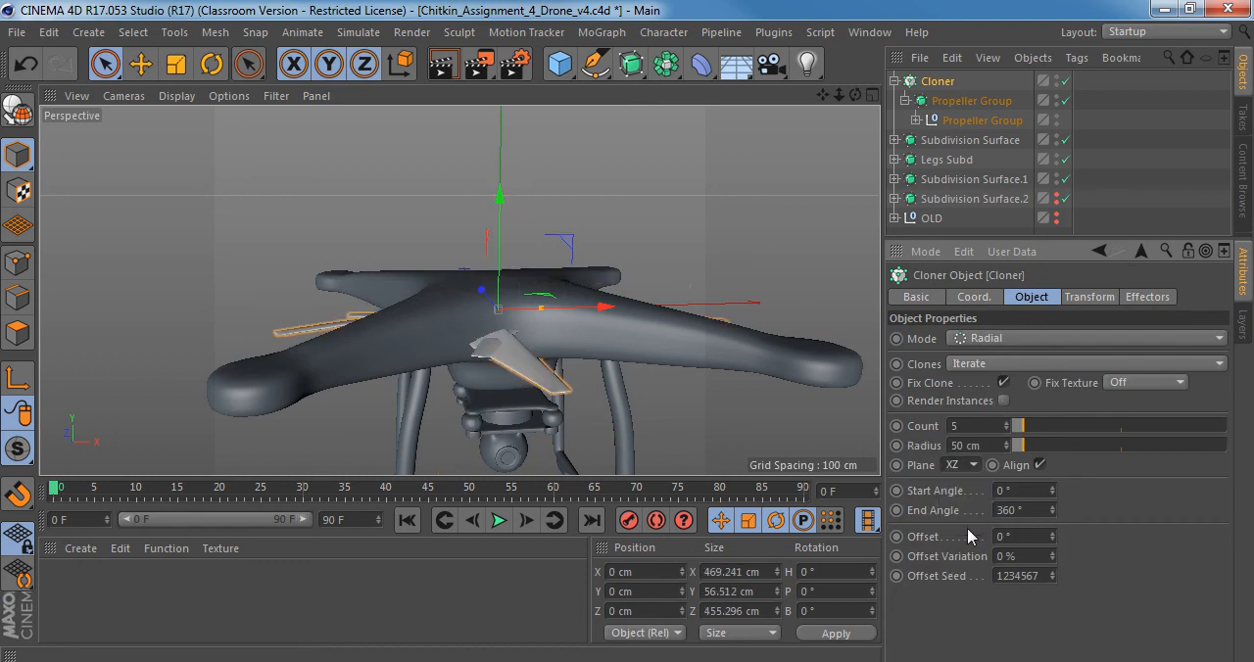
Set the Cloner's count to 4 and its radius to 242 cm.
click(1007, 430)
alt+drag(502, 281, 501, 440)
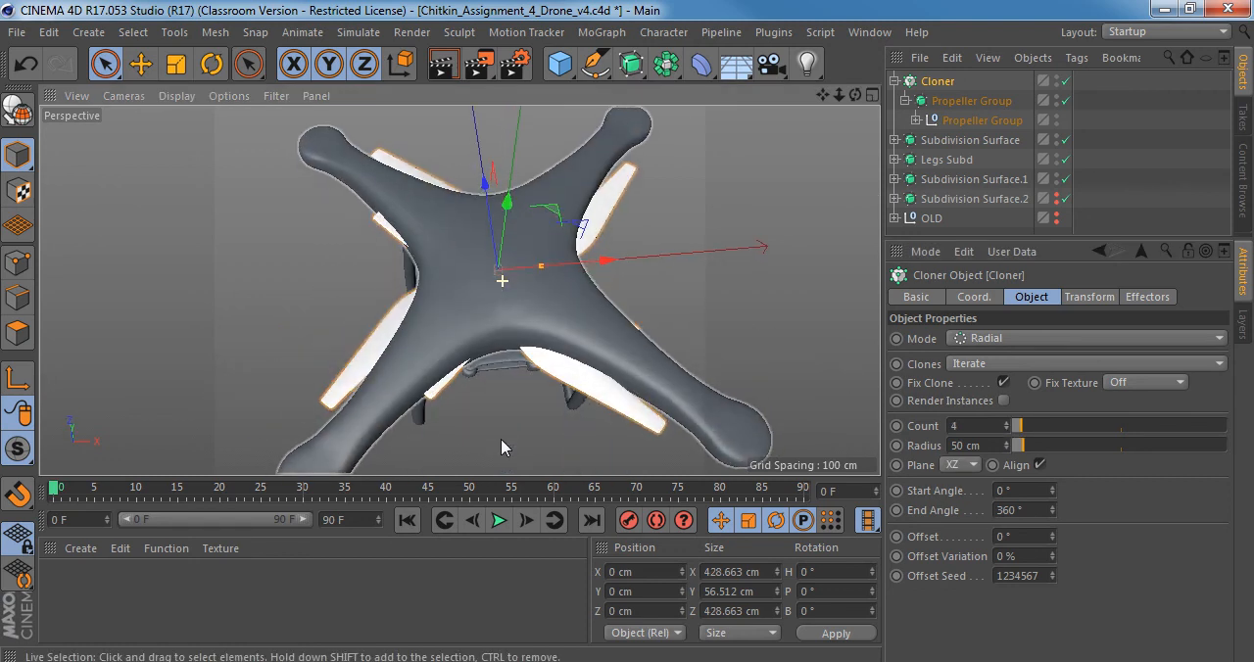
drag(1020, 449, 1064, 447)
alt+middle_drag(576, 297, 568, 325)
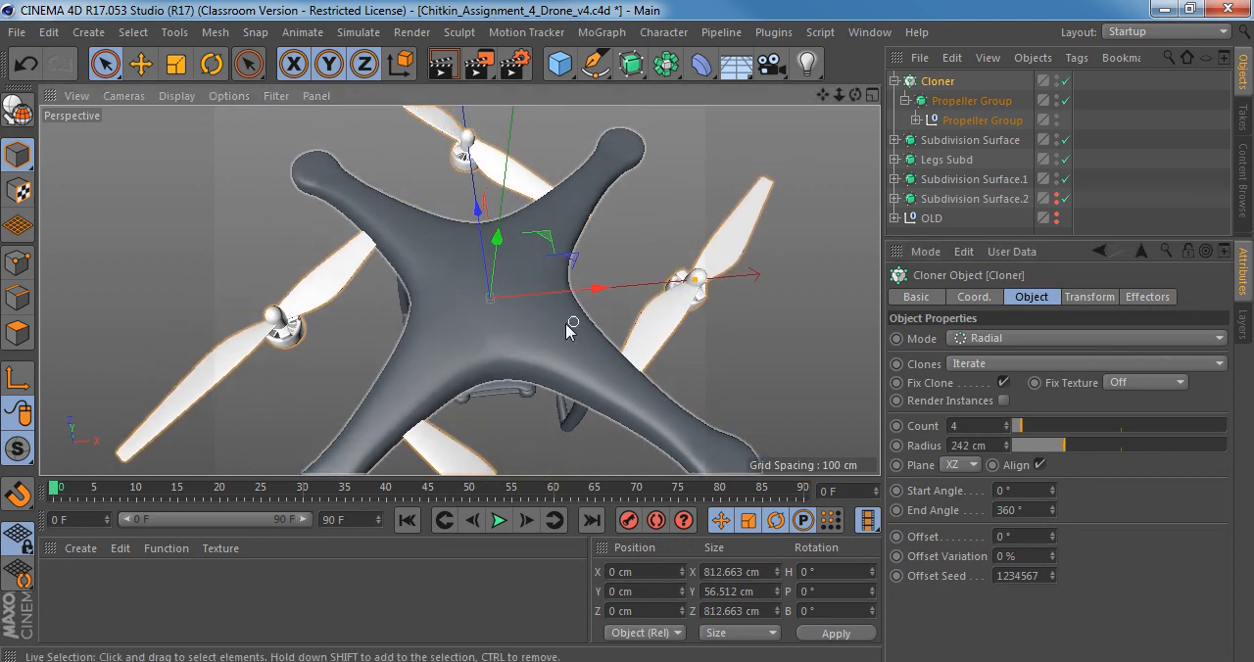
Show the whole drone in the Top view and set the Cloner's radius to 209.4 cm.
scroll(572, 328, down, 4)
middle_click(574, 336)
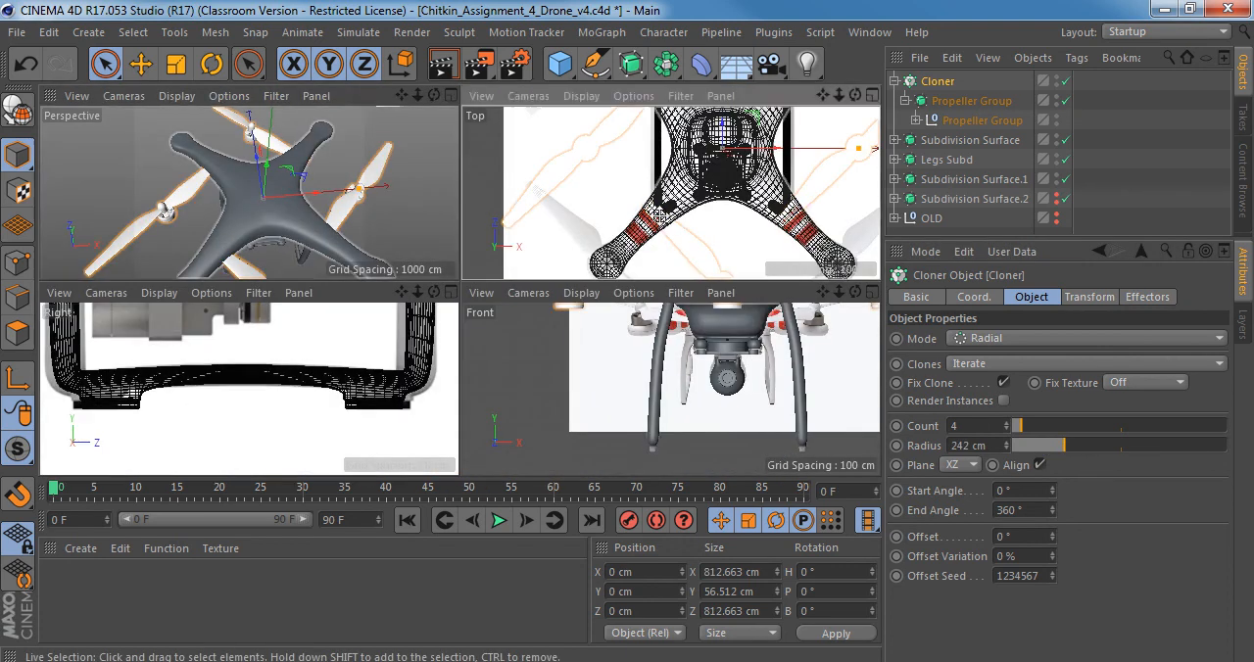
middle_click(658, 211)
scroll(754, 372, down, 5)
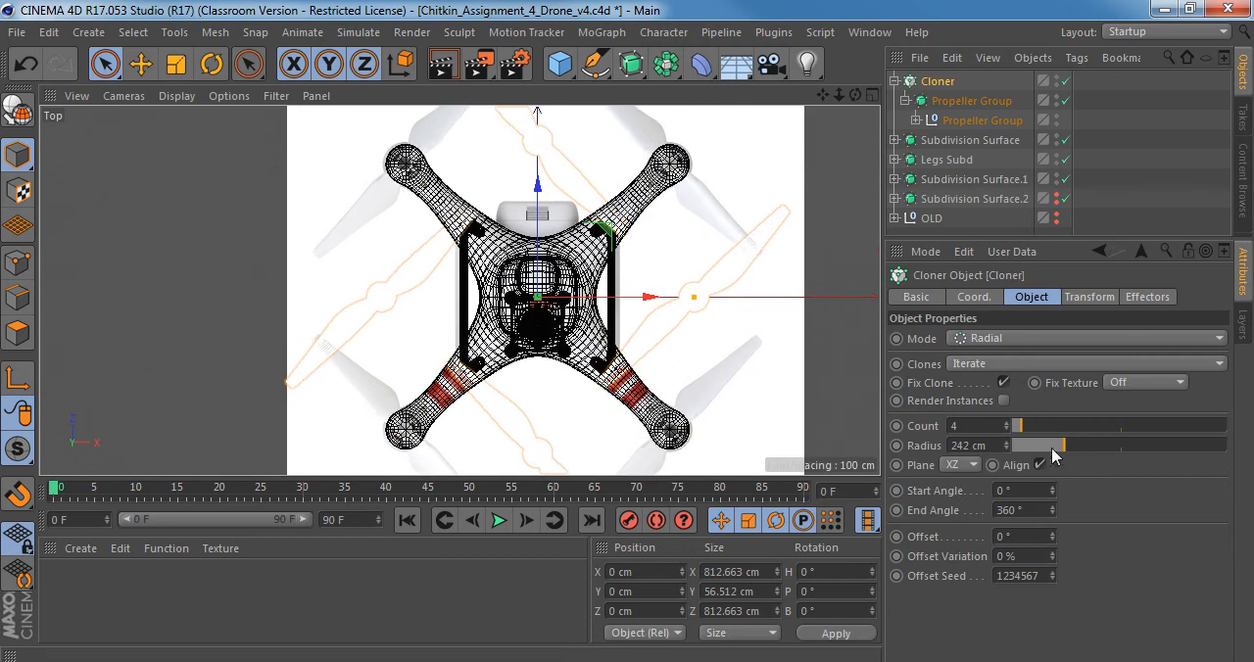
mouse_move(1006, 447)
mouse_down()
mouse_move(873, 447)
mouse_move(970, 446)
mouse_up()
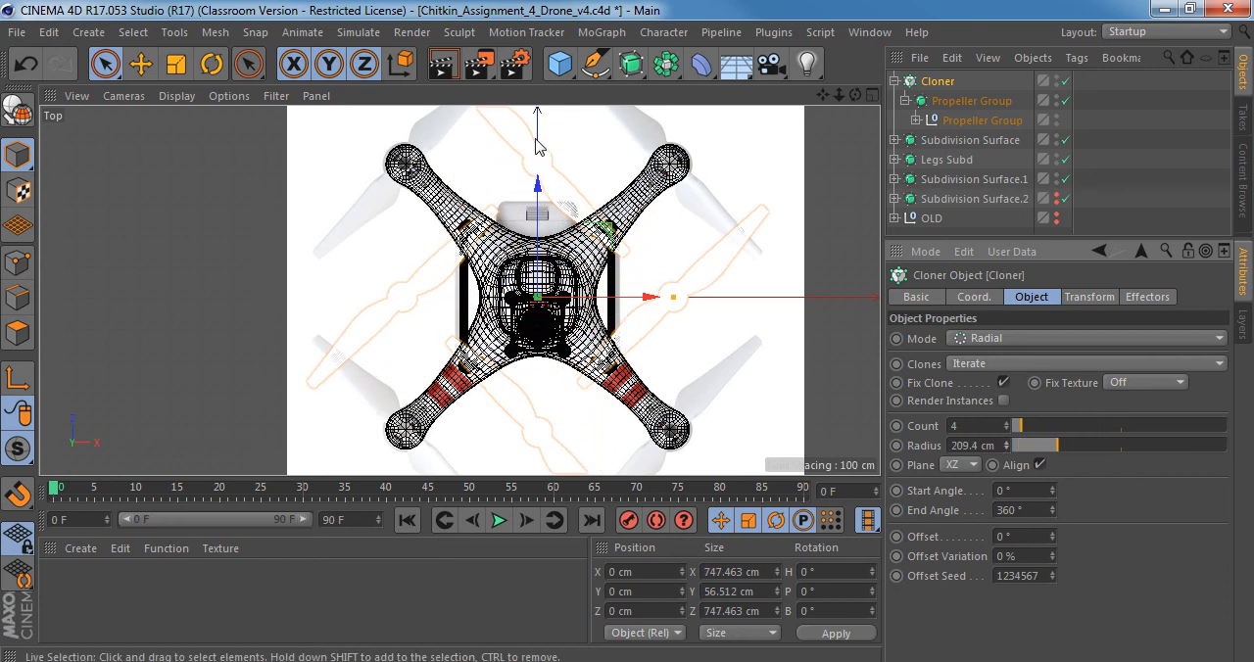
Set the Cloner's heading rotation to 45° to line the propellers up with the drone's arms.
alt+middle_drag(541, 240, 511, 271)
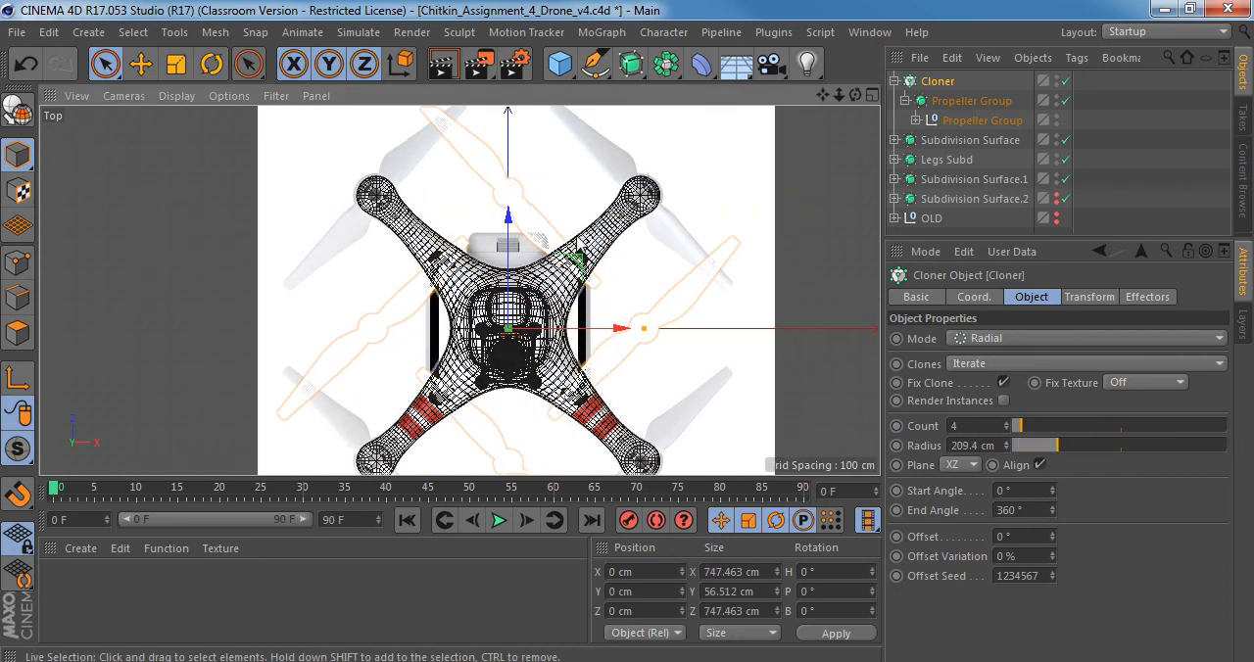
click(975, 300)
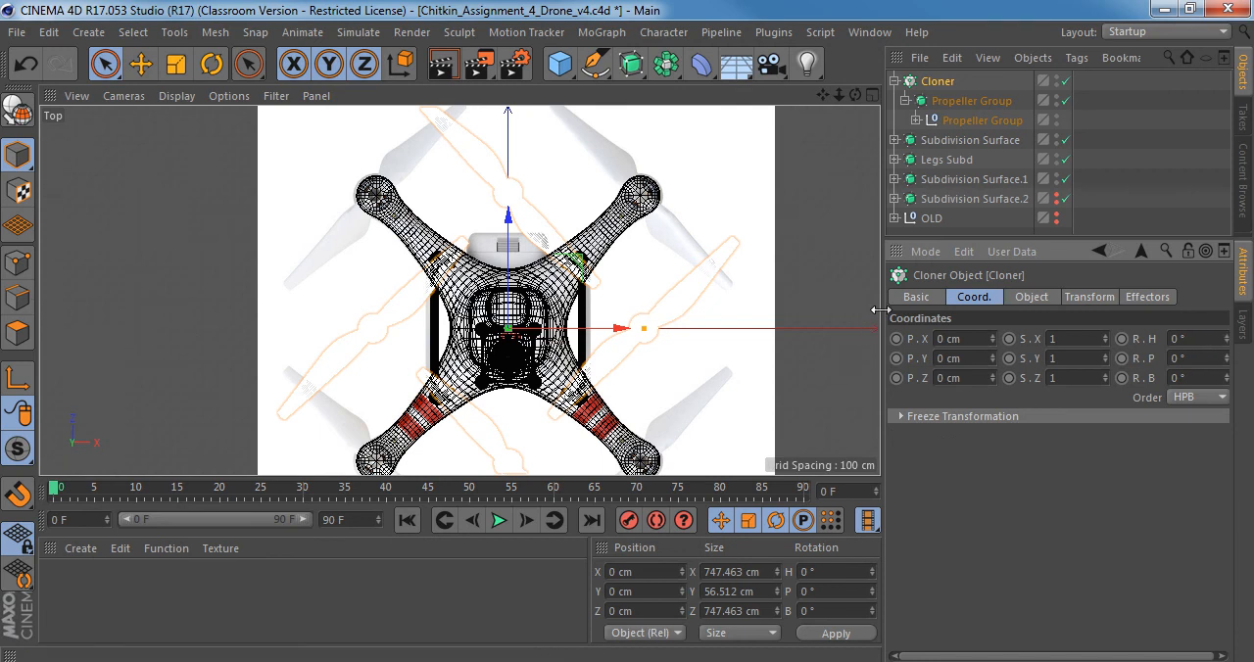
drag(883, 323, 856, 324)
drag(1200, 338, 1200, 294)
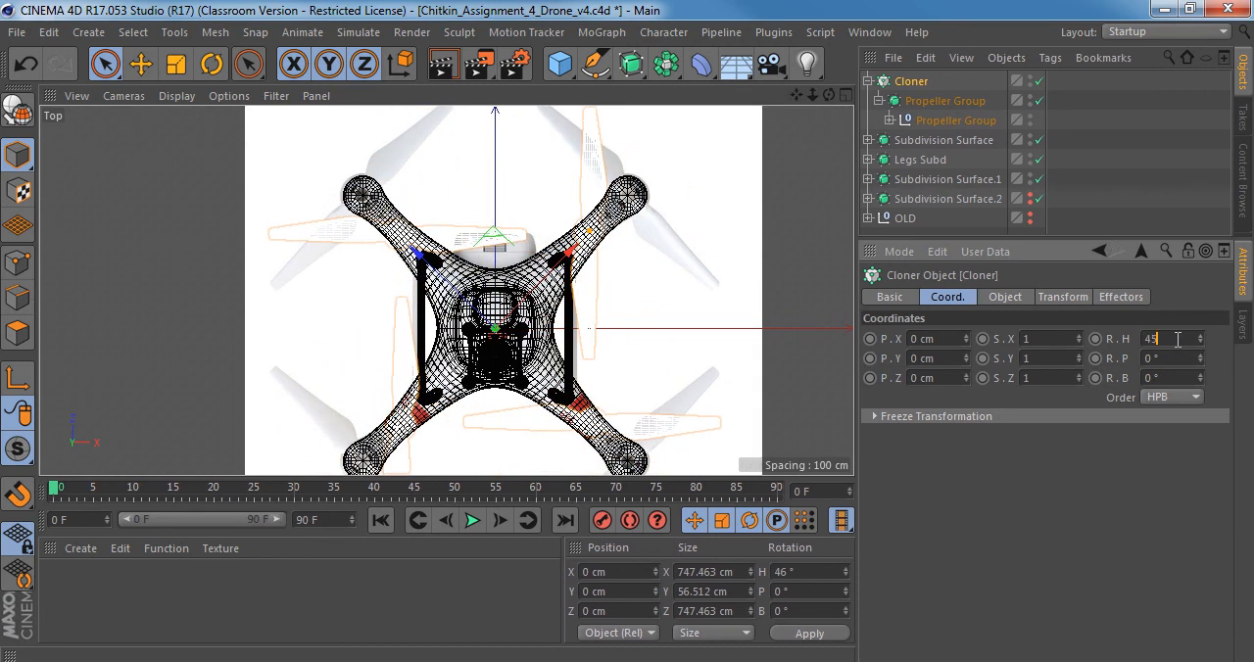
key(Return)
Set the Cloner's radius to 290 cm and check a propeller's centre against the arm tip's centre up close.
click(999, 298)
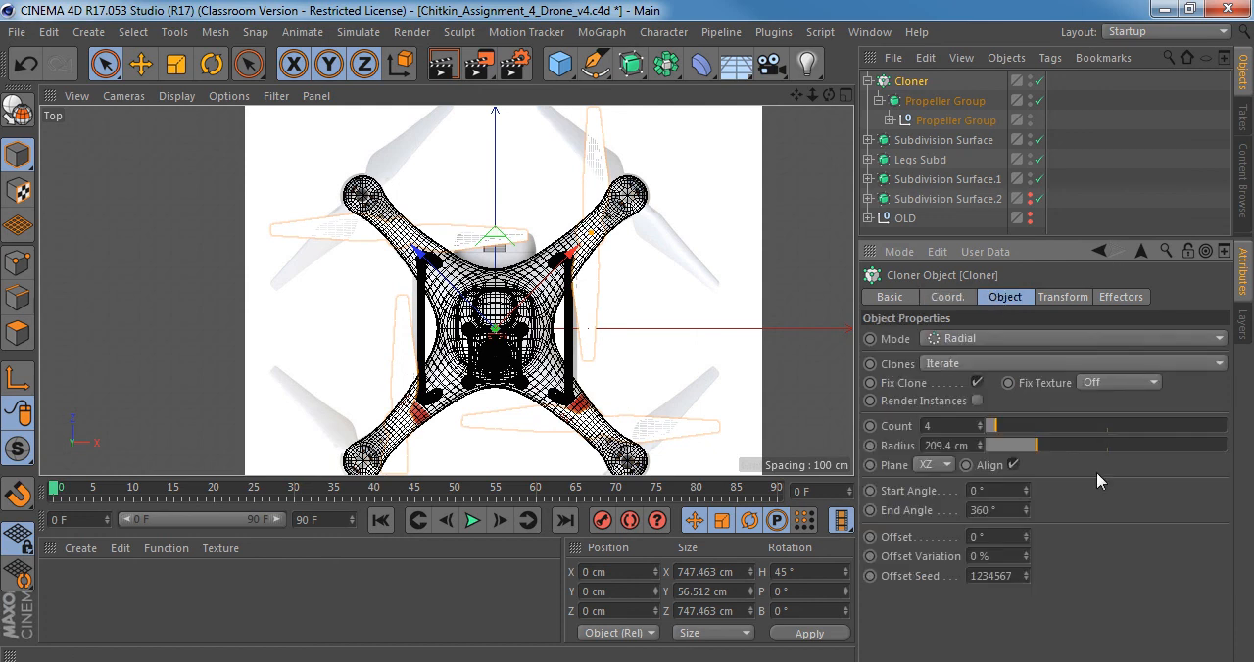
drag(1037, 446, 1055, 446)
drag(979, 445, 980, 441)
alt+right_drag(627, 185, 965, 157)
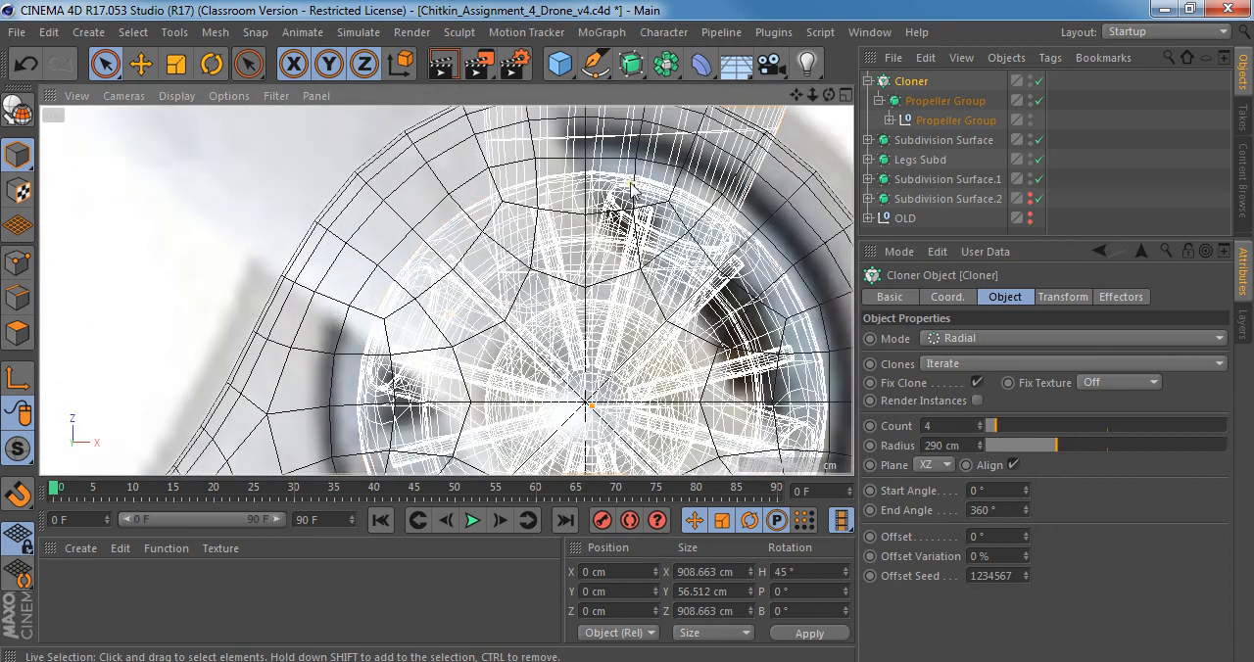
alt+middle_drag(530, 327, 480, 155)
alt+right_drag(524, 206, 676, 195)
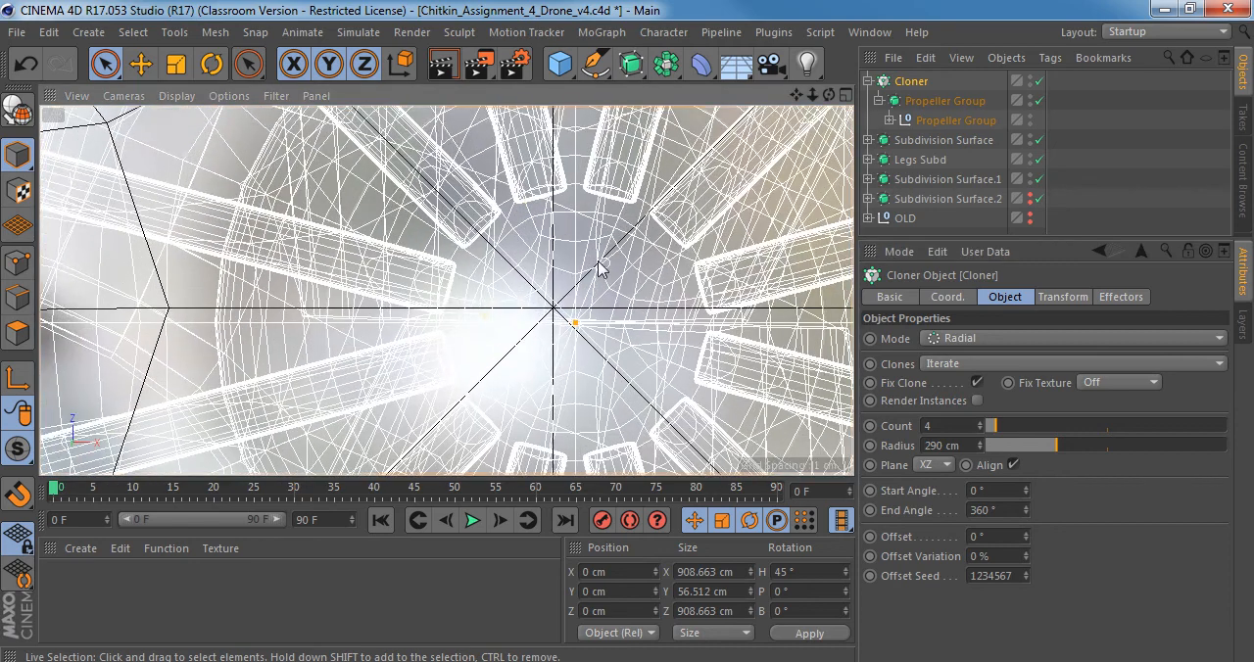
alt+middle_drag(598, 281, 562, 260)
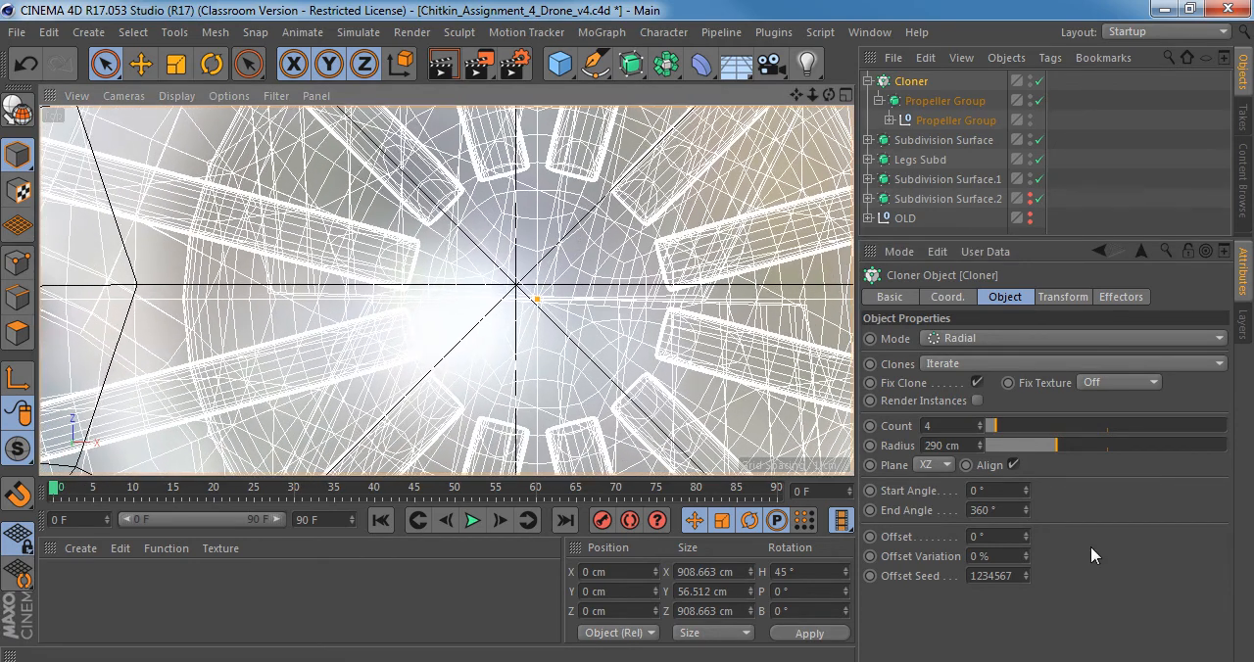
Set the Cloner's radius to 289.8 cm and check the coordinates of the Propeller Group subdivision surface.
alt+drag(978, 444, 979, 446)
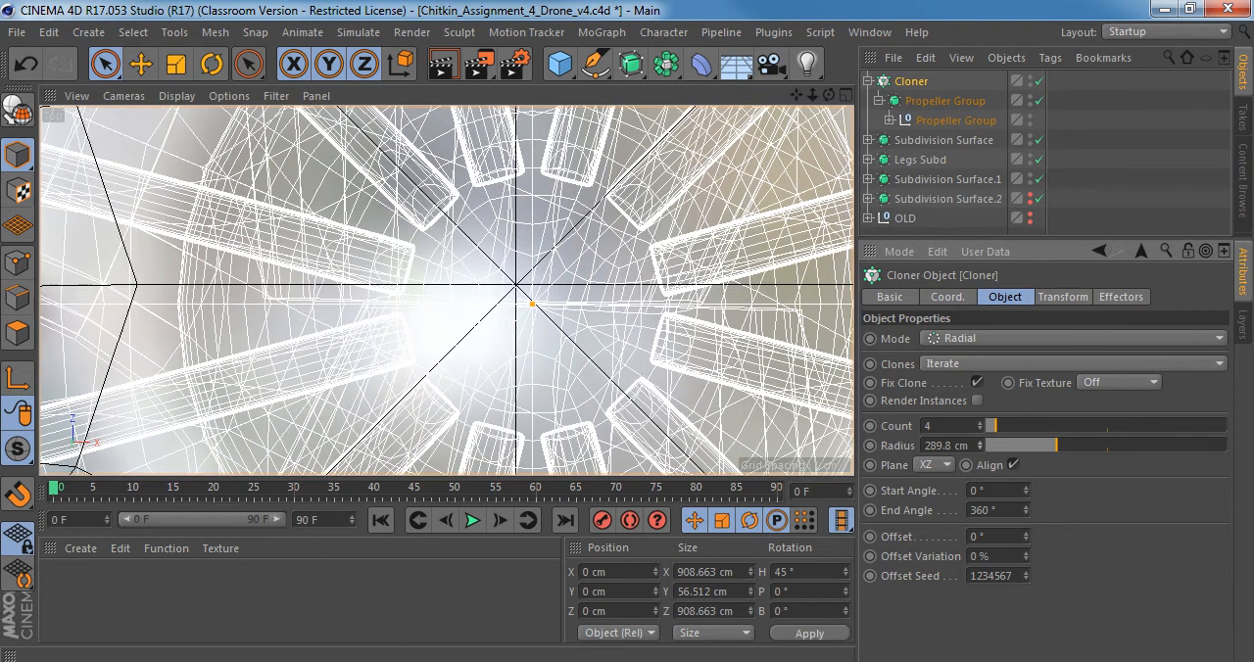
click(926, 101)
click(942, 119)
click(931, 100)
click(926, 297)
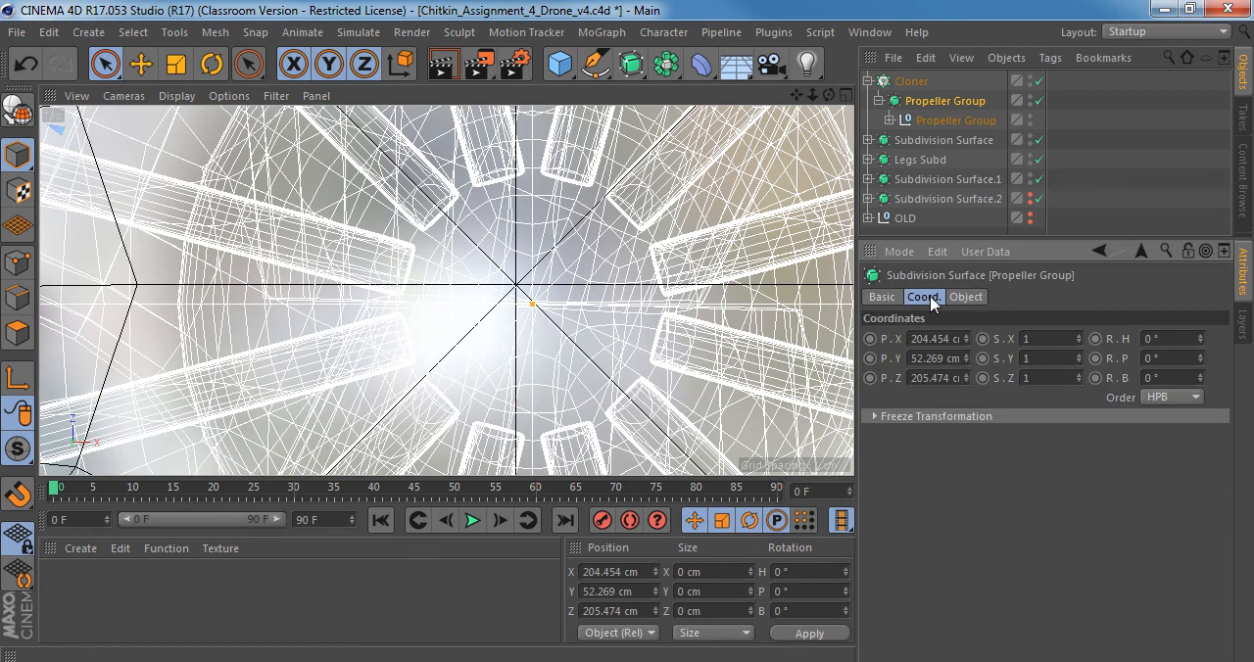
click(938, 122)
click(936, 104)
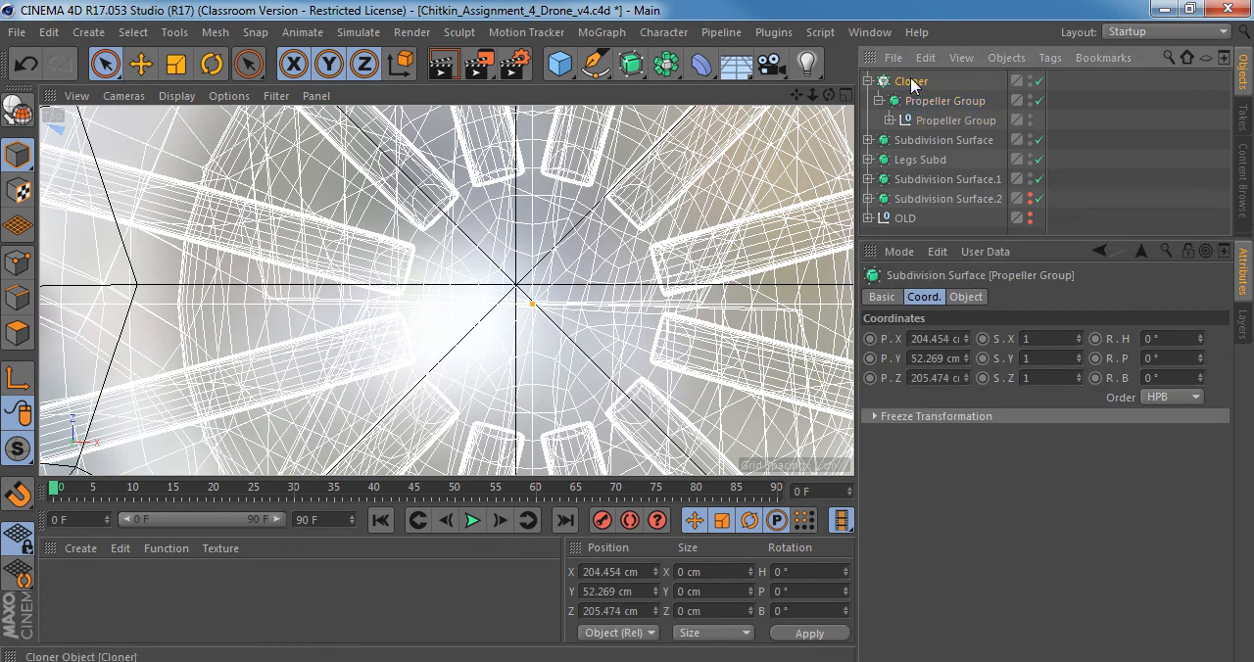
Raise the Cloner to a Y position of about 50.7 cm in the Perspective view to seat the propellers on the arm tips.
click(911, 83)
scroll(551, 302, down, 8)
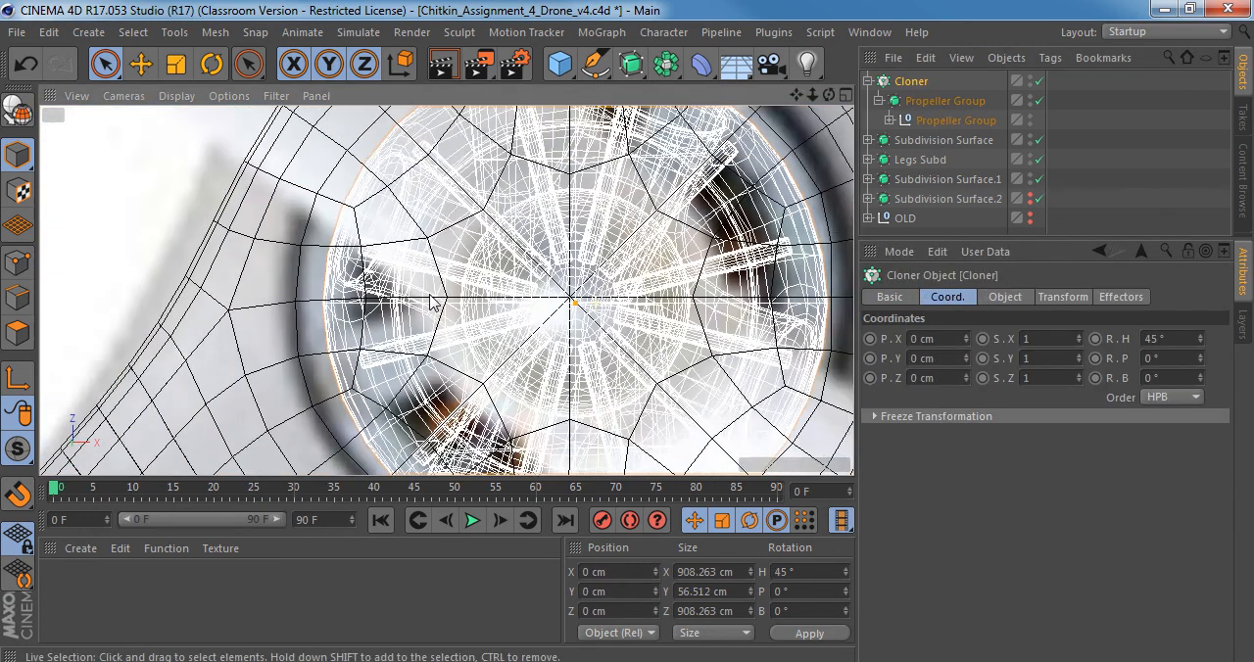
scroll(387, 302, down, 4)
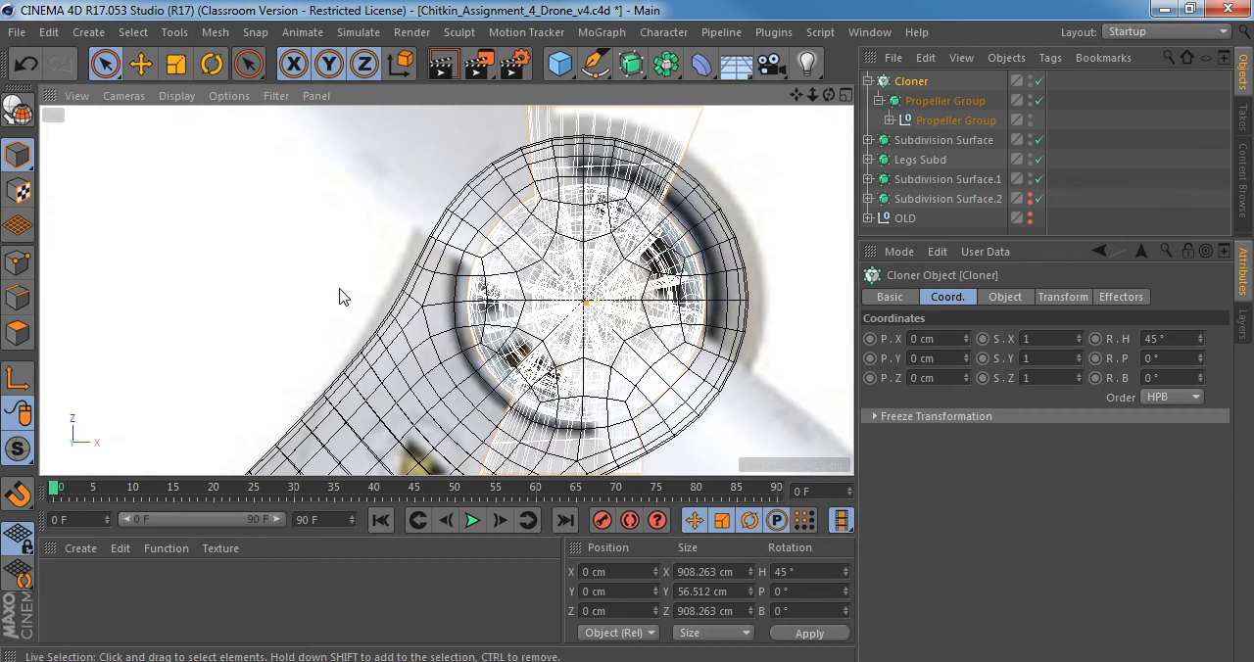
scroll(370, 302, up, 3)
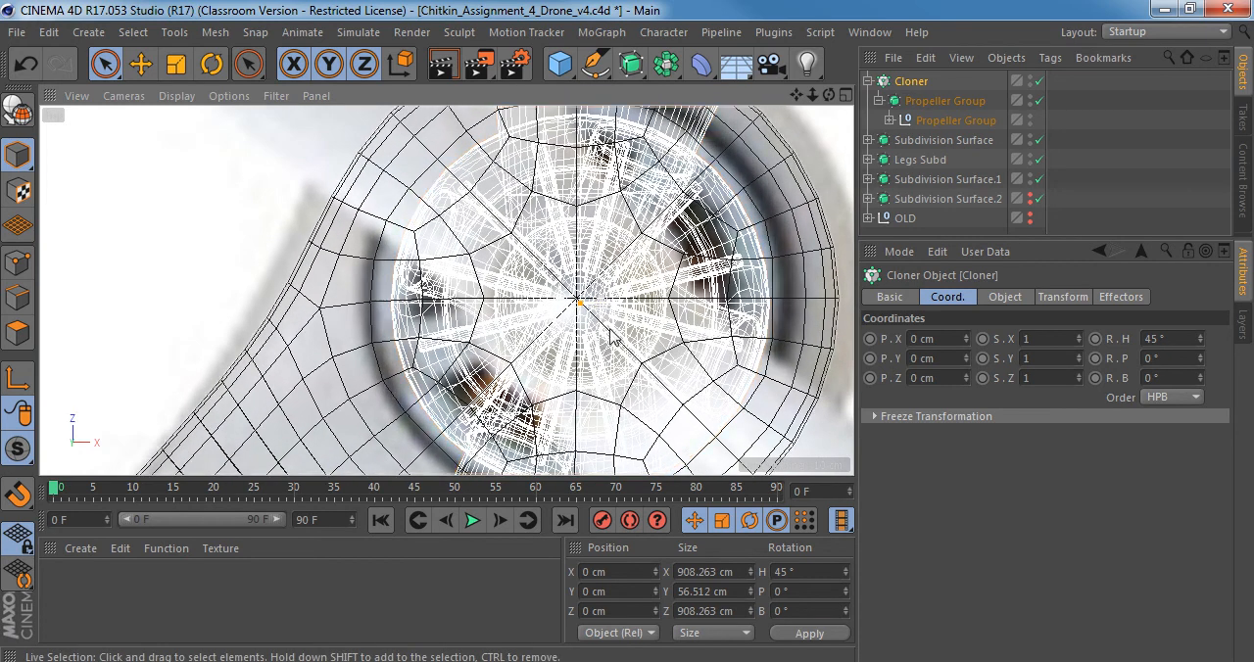
middle_click(595, 328)
middle_click(410, 247)
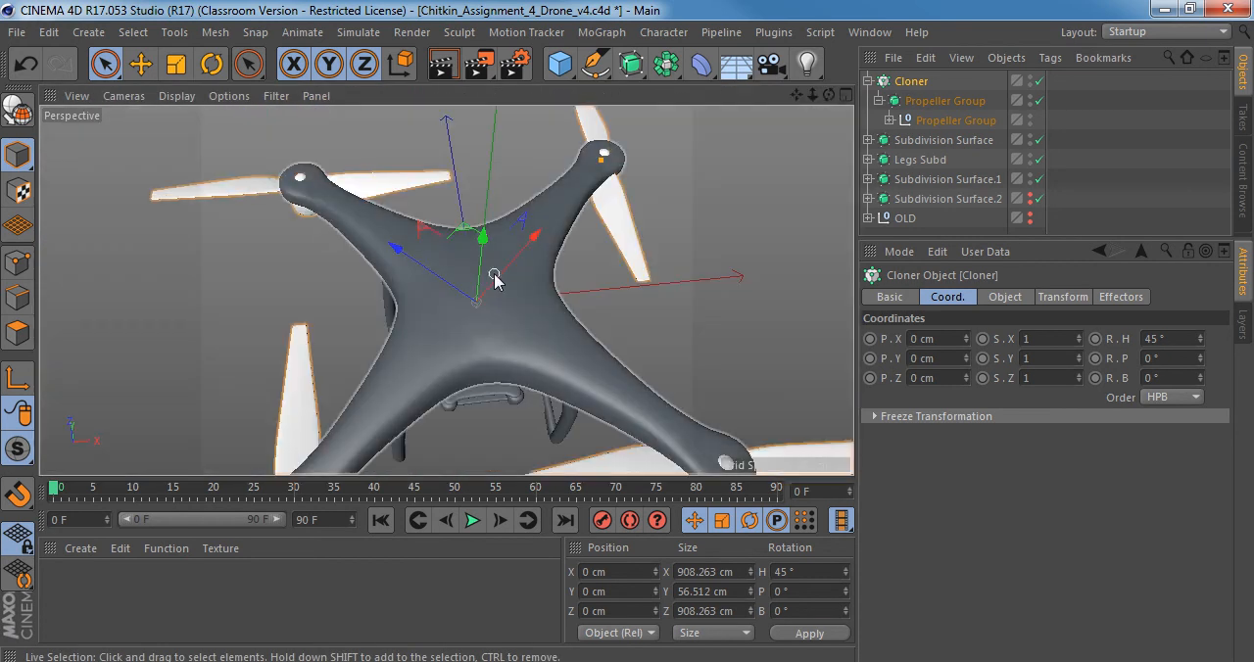
alt+right_drag(507, 274, 468, 268)
alt+drag(469, 275, 519, 286)
drag(498, 218, 505, 178)
alt+drag(451, 328, 460, 235)
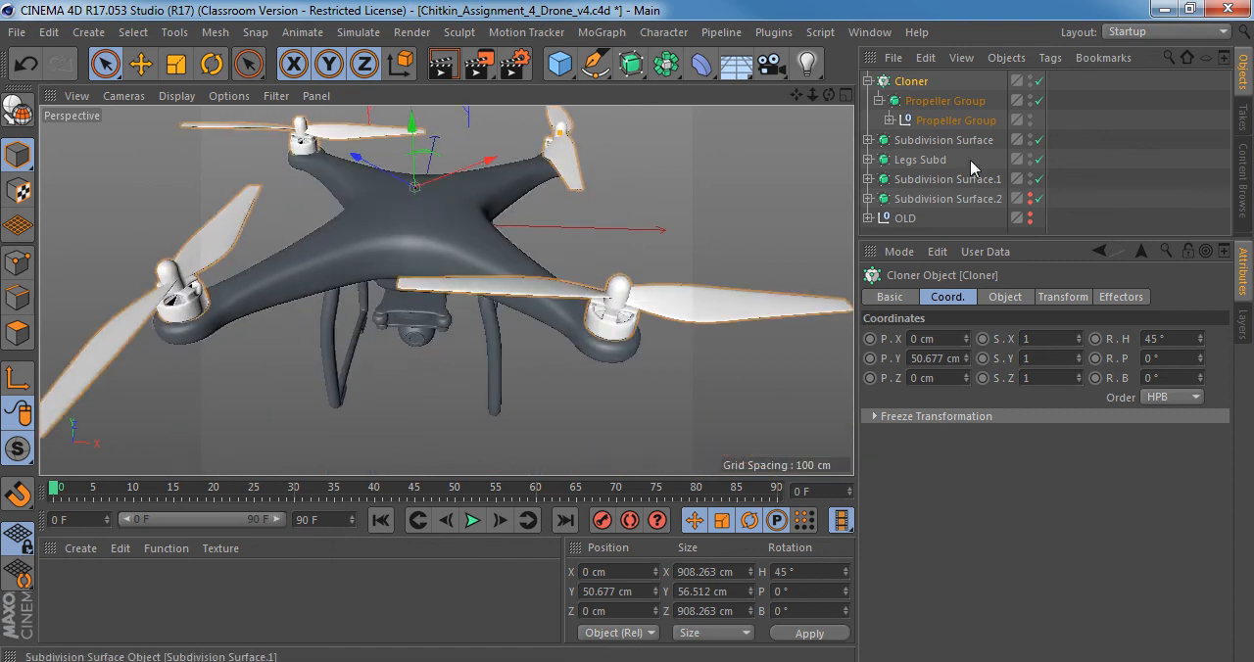
Make more room for the object hierarchy and expand the Propeller Group null to list its parts.
click(947, 117)
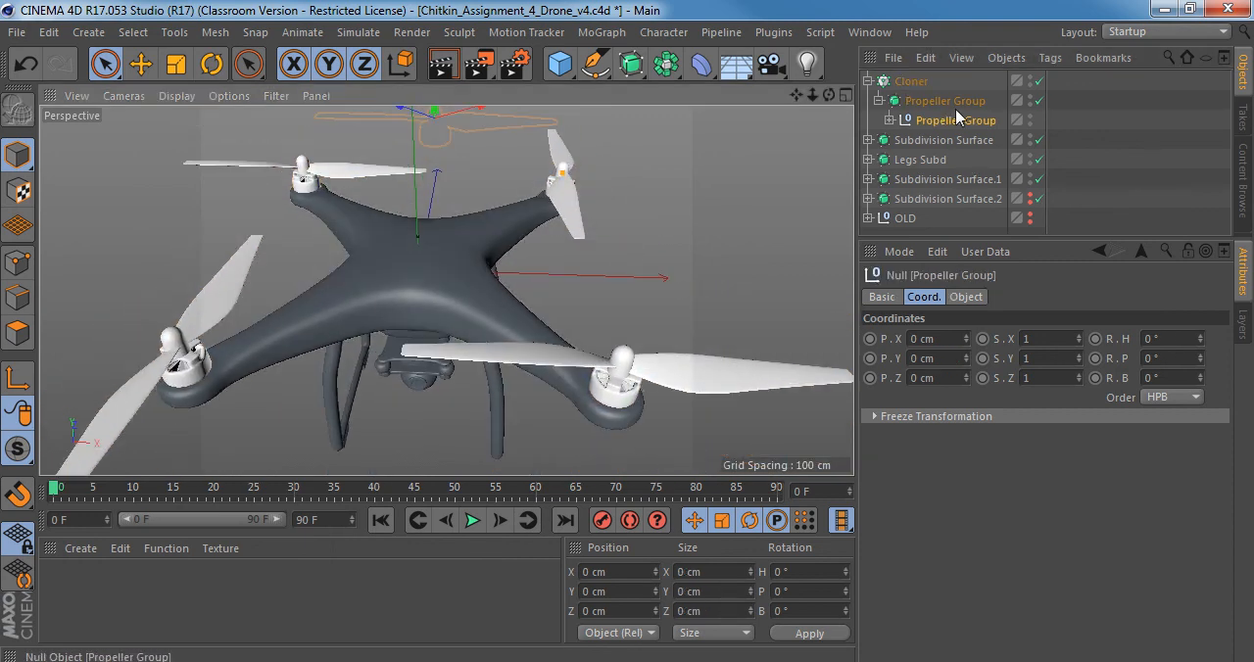
click(911, 82)
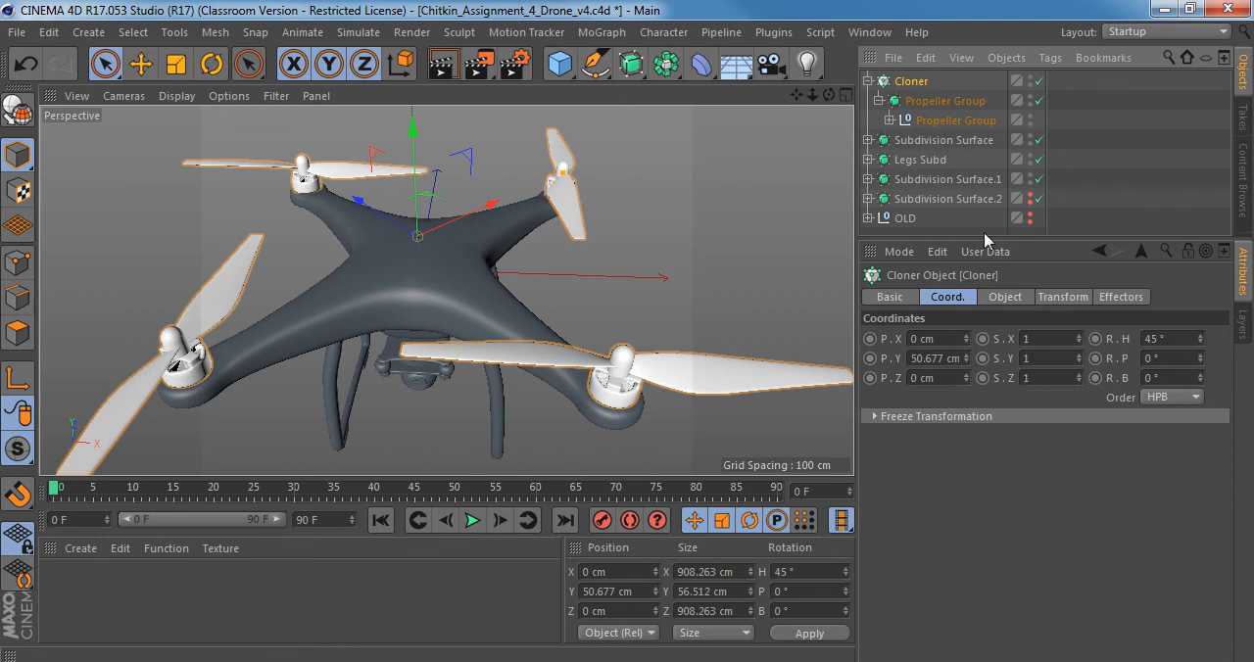
drag(985, 243, 980, 408)
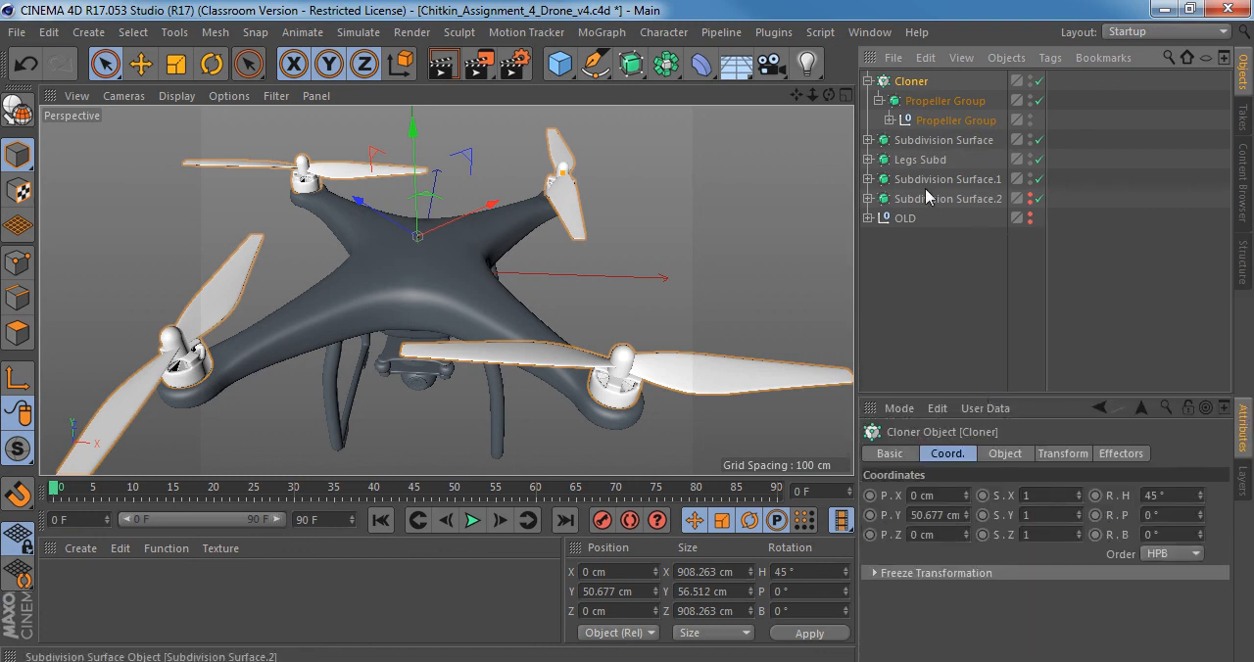
click(890, 120)
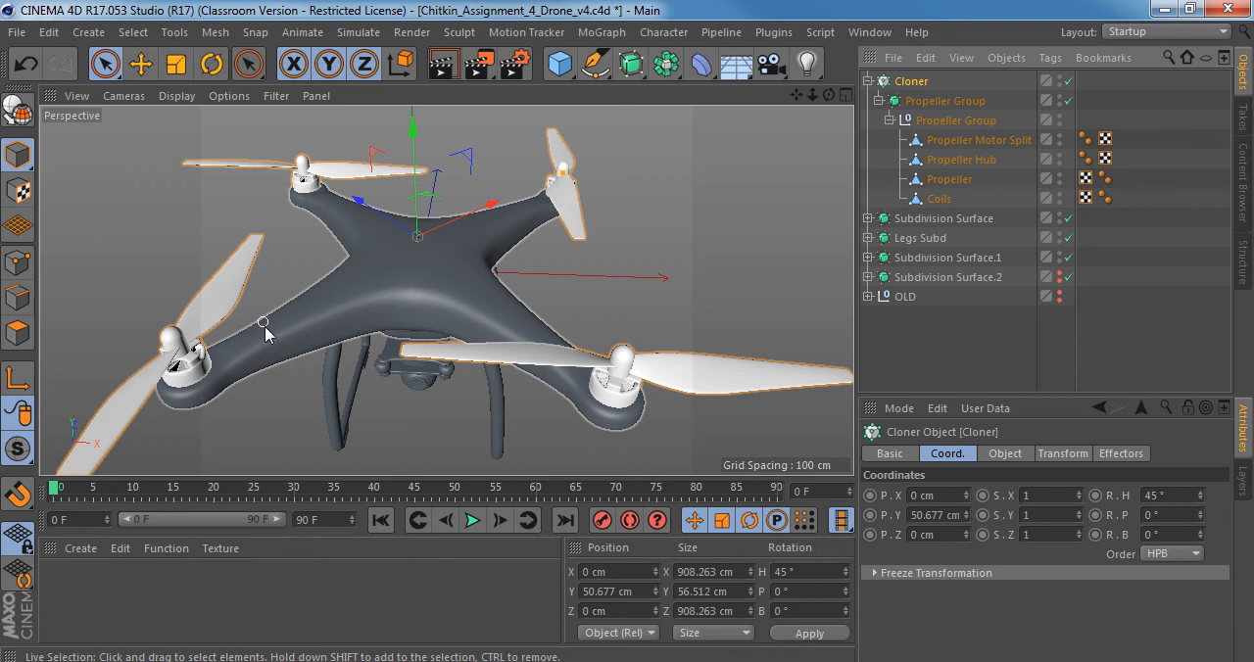
Switch to Windows Photo Viewer, browse the drone photos to top_view.jpg to examine the propeller orientation, and return to Cinema 4D.
click(384, 660)
scroll(610, 274, down, 8)
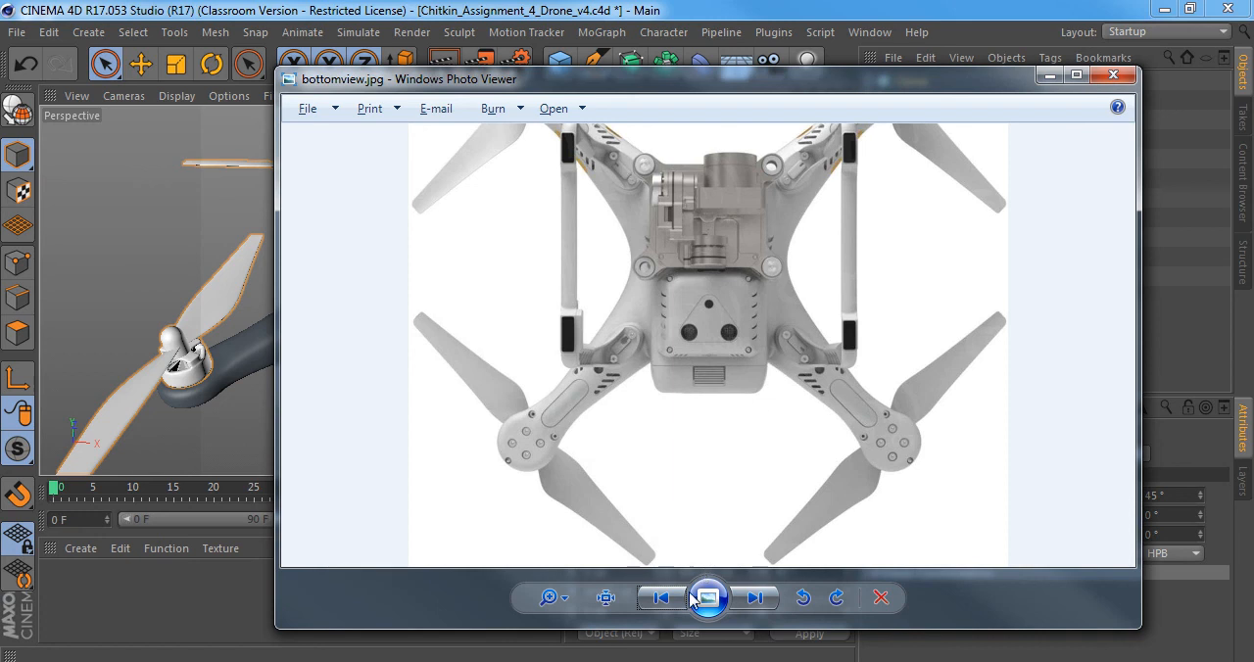
click(754, 599)
click(755, 598)
click(754, 599)
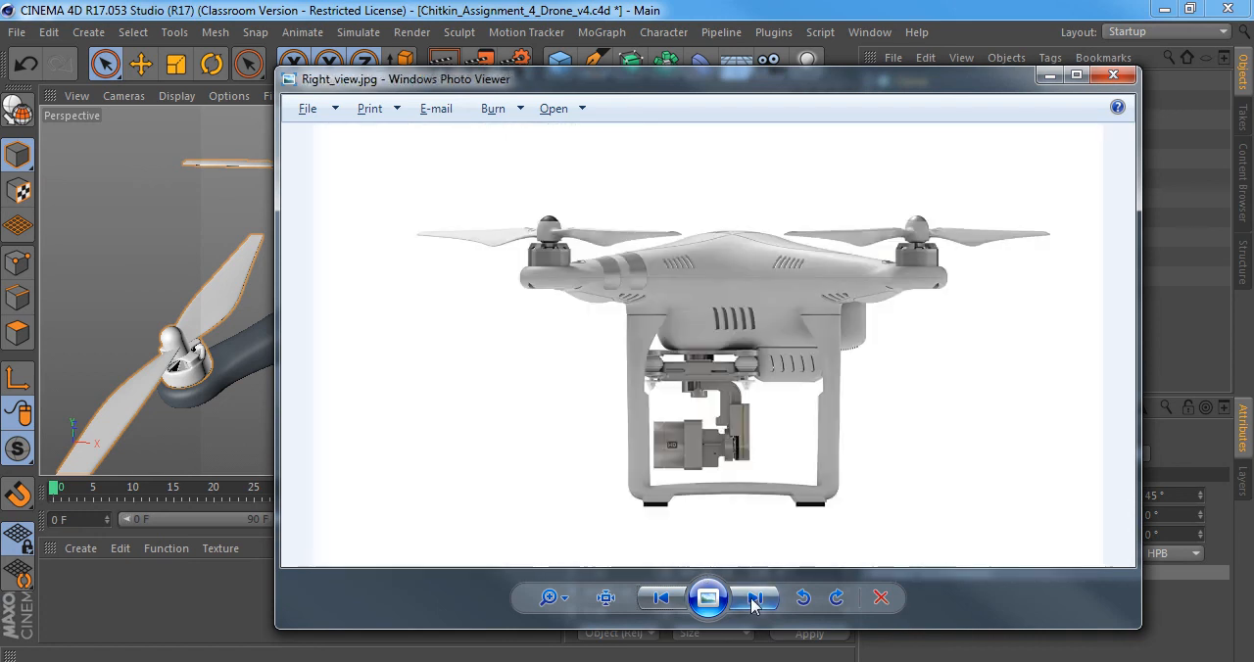
click(754, 599)
click(754, 598)
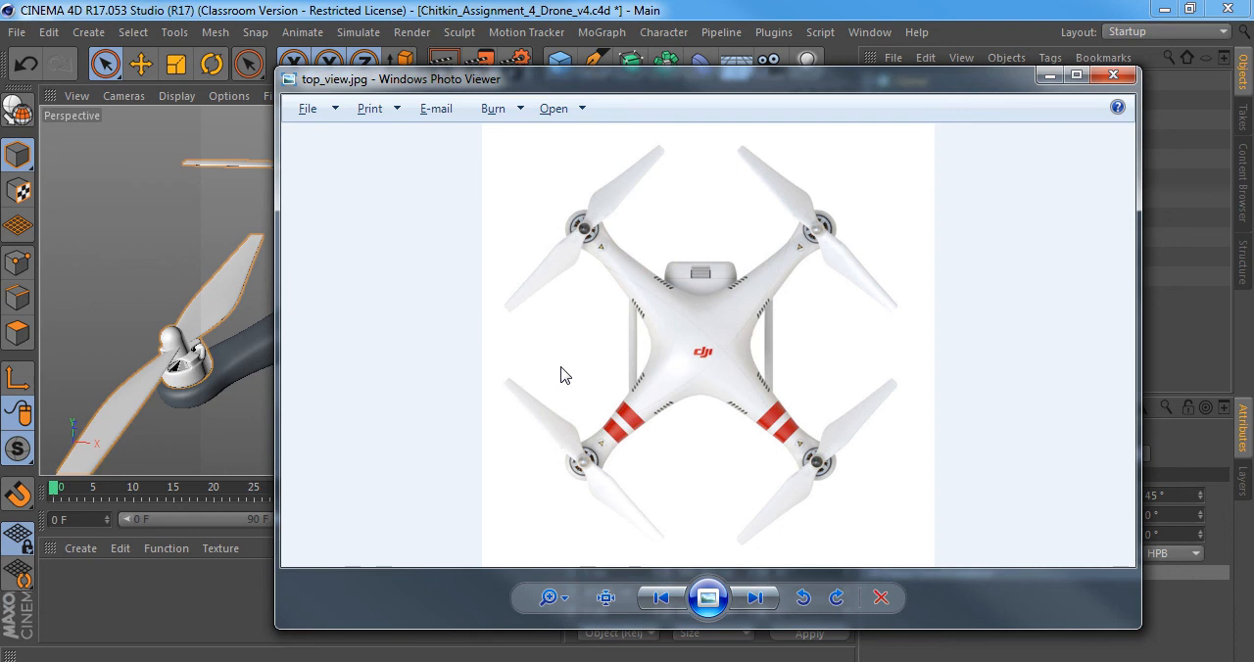
key(alt+Tab)
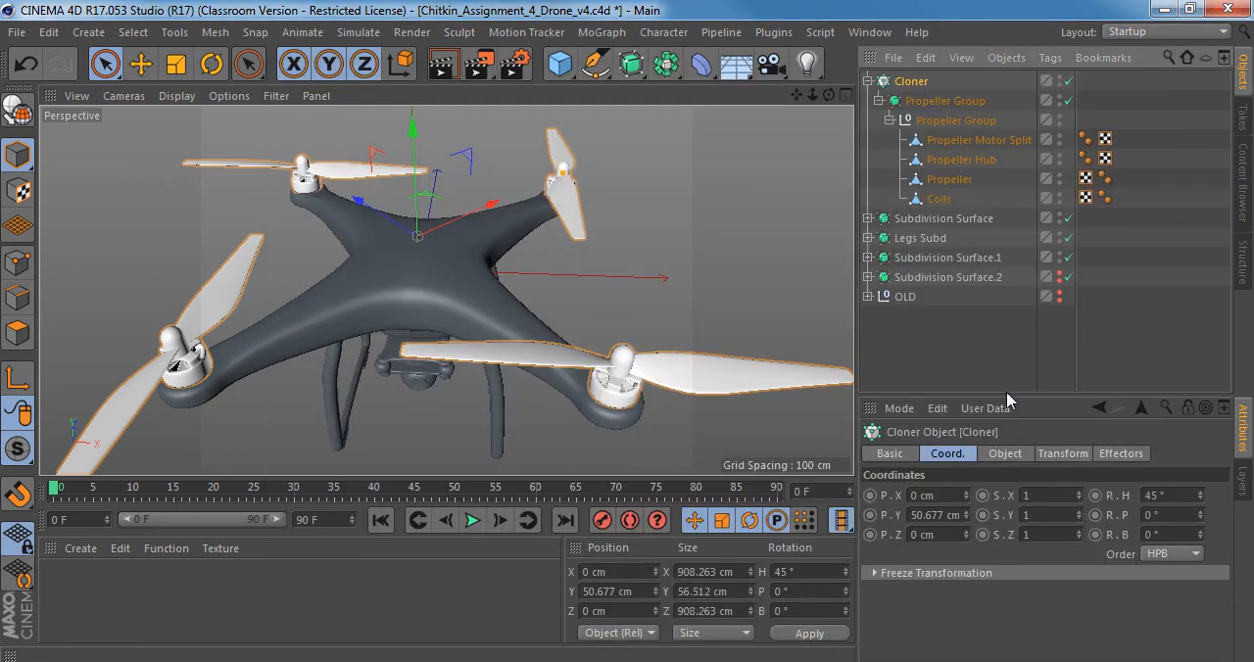
Set the heading rotation in the Cloner's clone transform to 45° to match the blades to the Top view reference.
click(1084, 455)
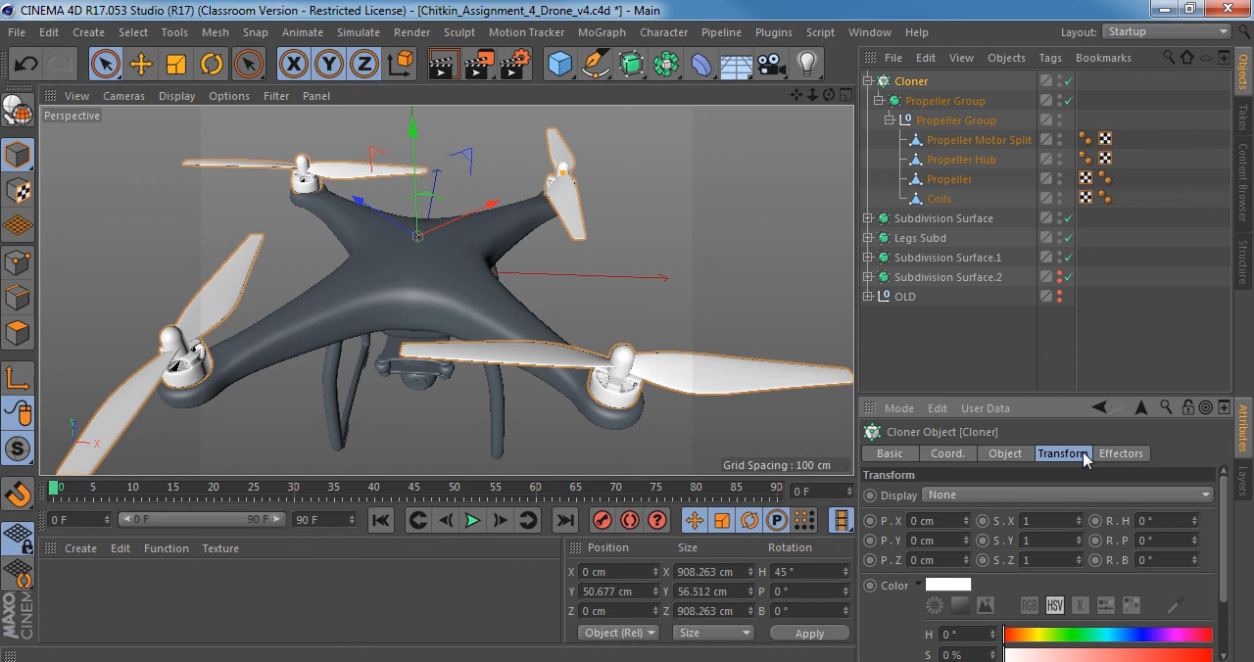
middle_click(659, 258)
middle_click(612, 218)
scroll(314, 239, down, 10)
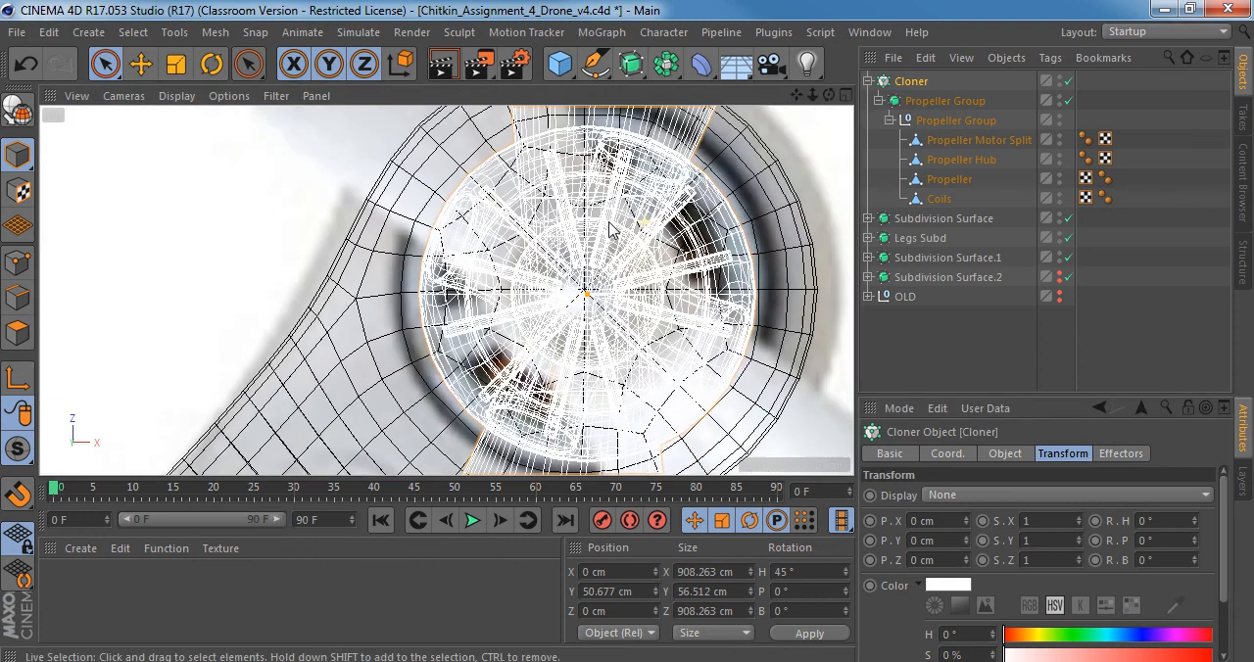
alt+middle_drag(654, 243, 619, 241)
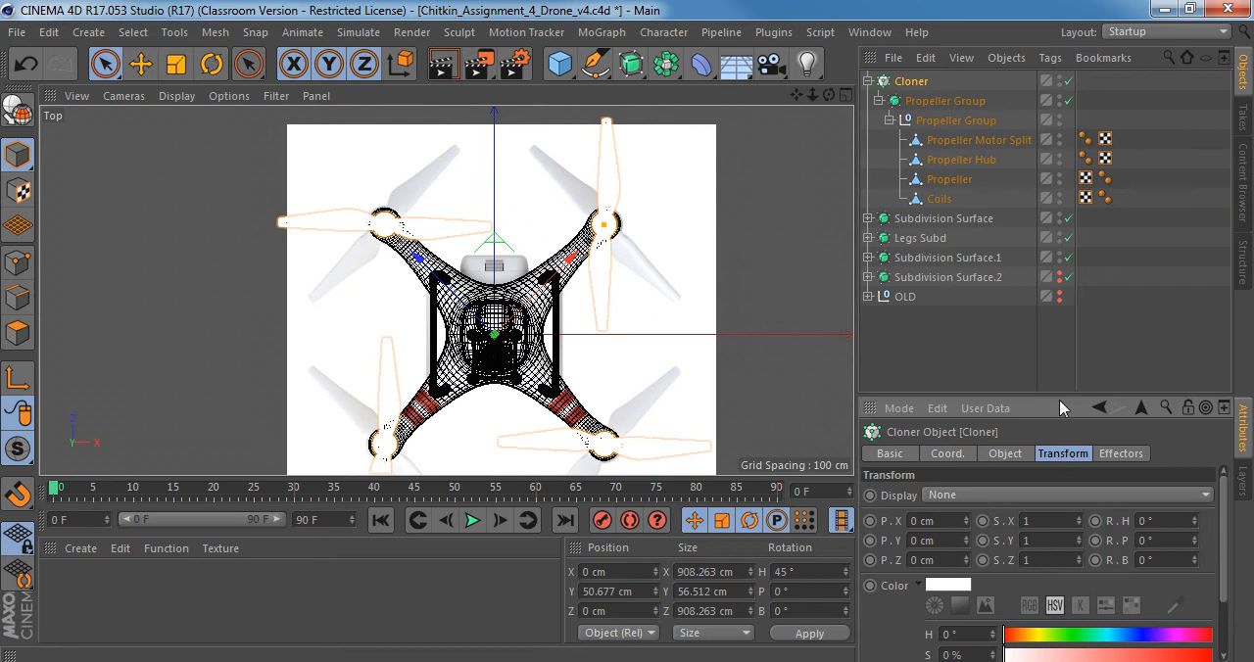
drag(1059, 400, 1066, 329)
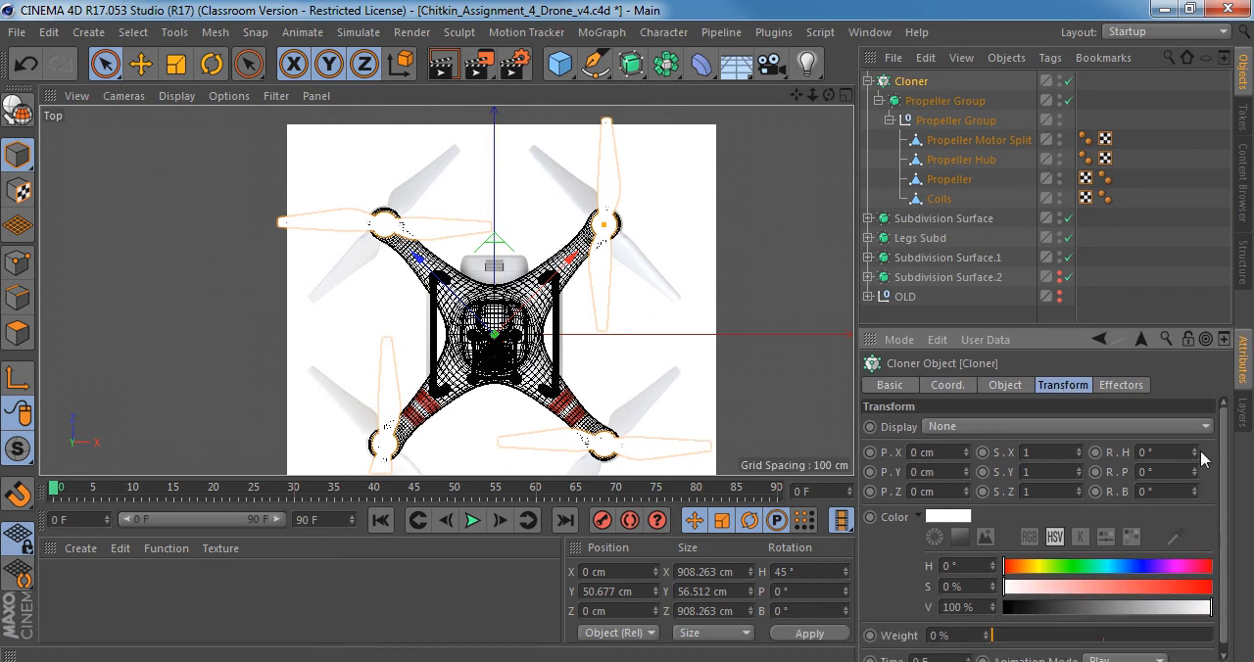
drag(1192, 451, 1192, 406)
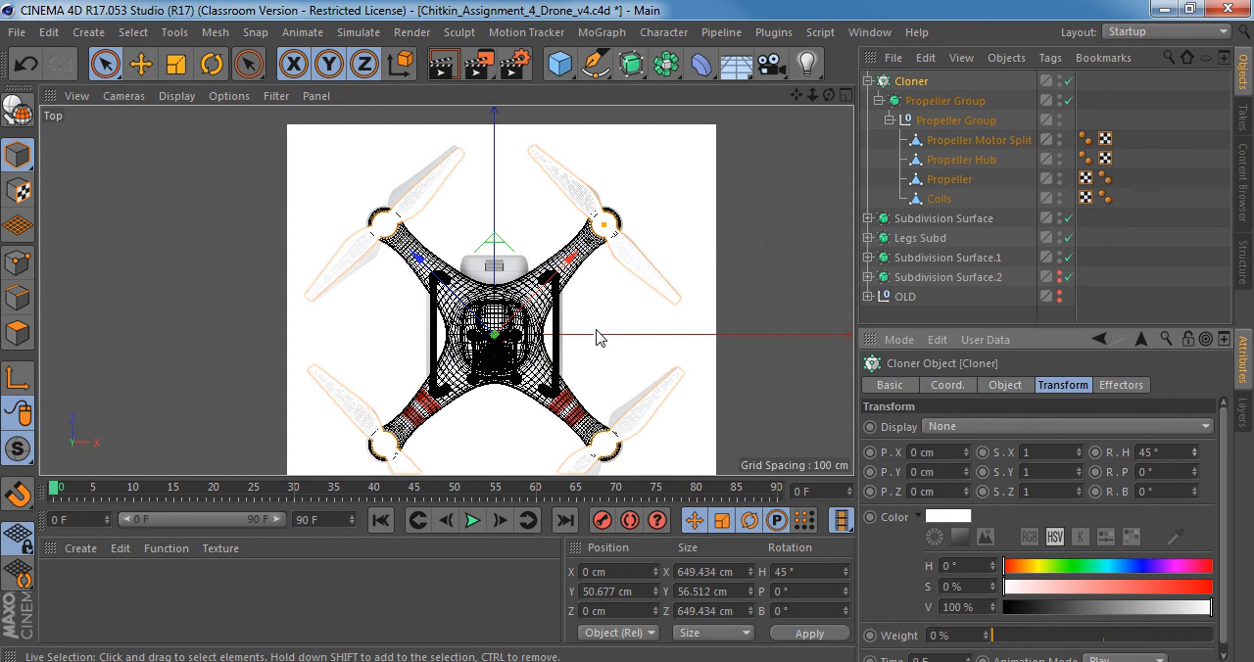
Compare the blade angles and positions of all four propellers with the reference image in the Top view.
alt+middle_drag(600, 338, 576, 238)
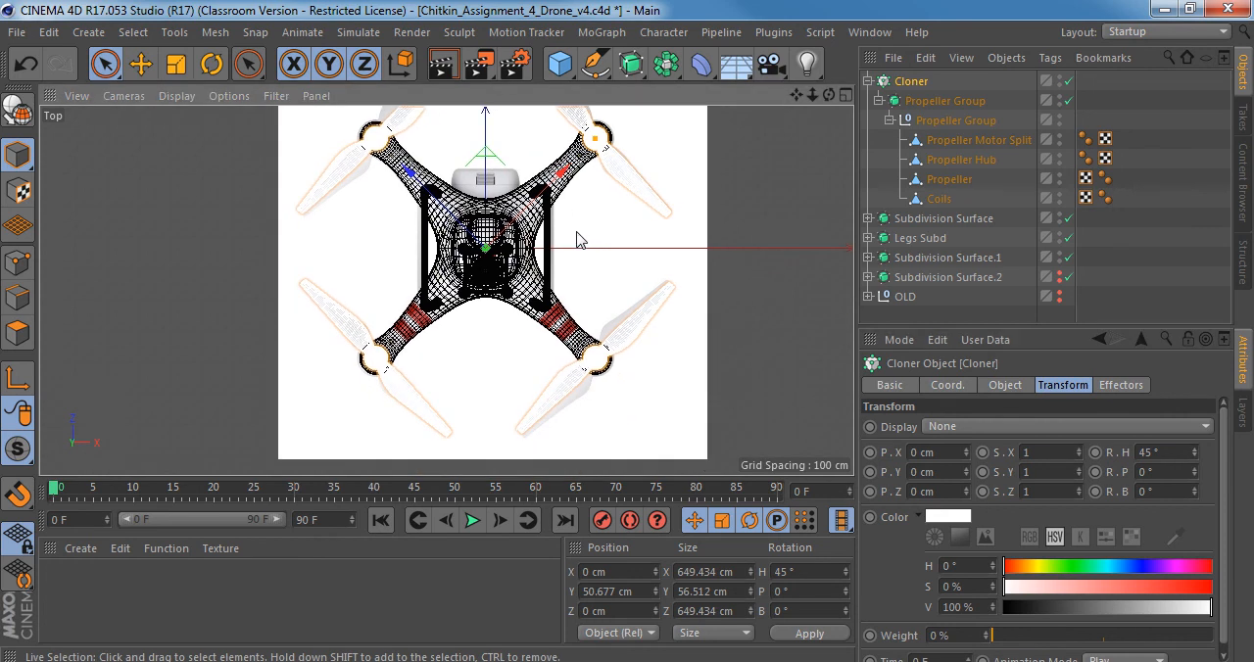
alt+middle_drag(508, 181, 492, 281)
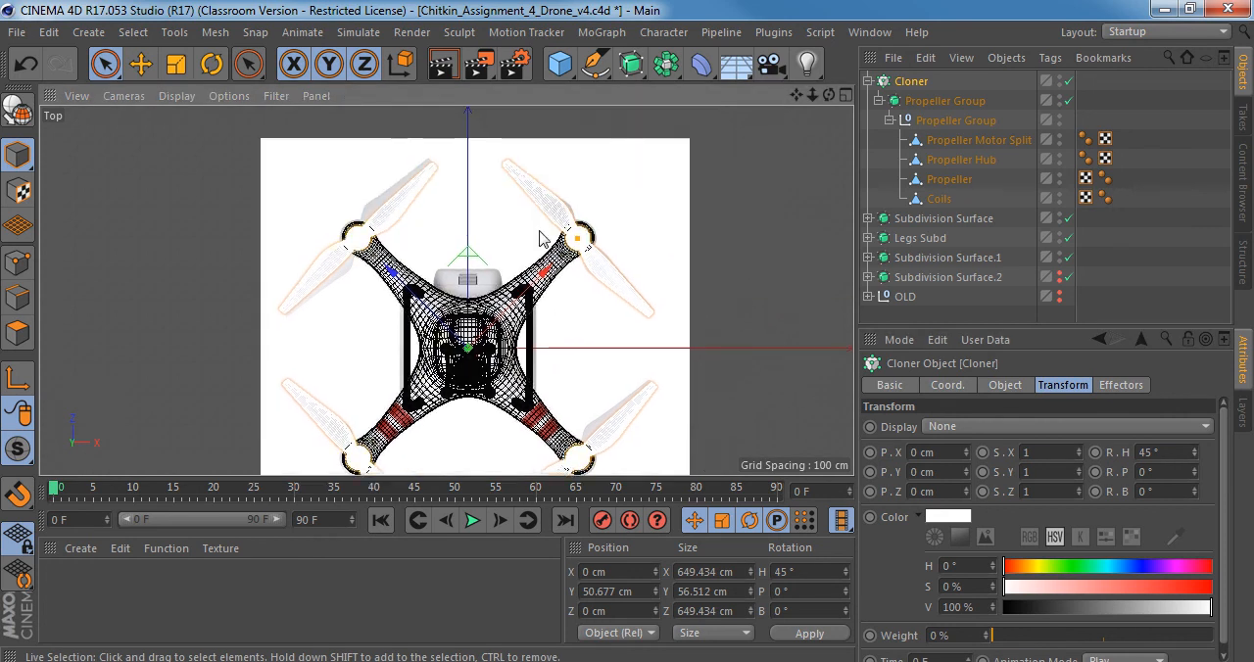
alt+right_drag(573, 210, 618, 204)
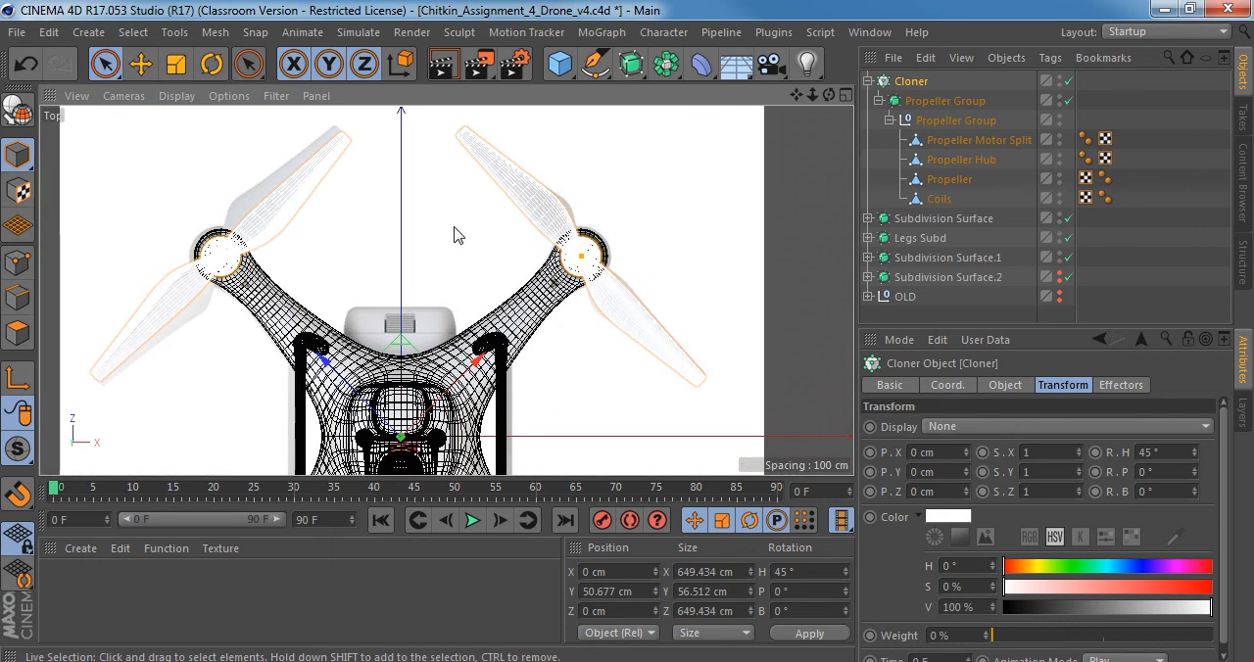
alt+middle_drag(546, 201, 579, 246)
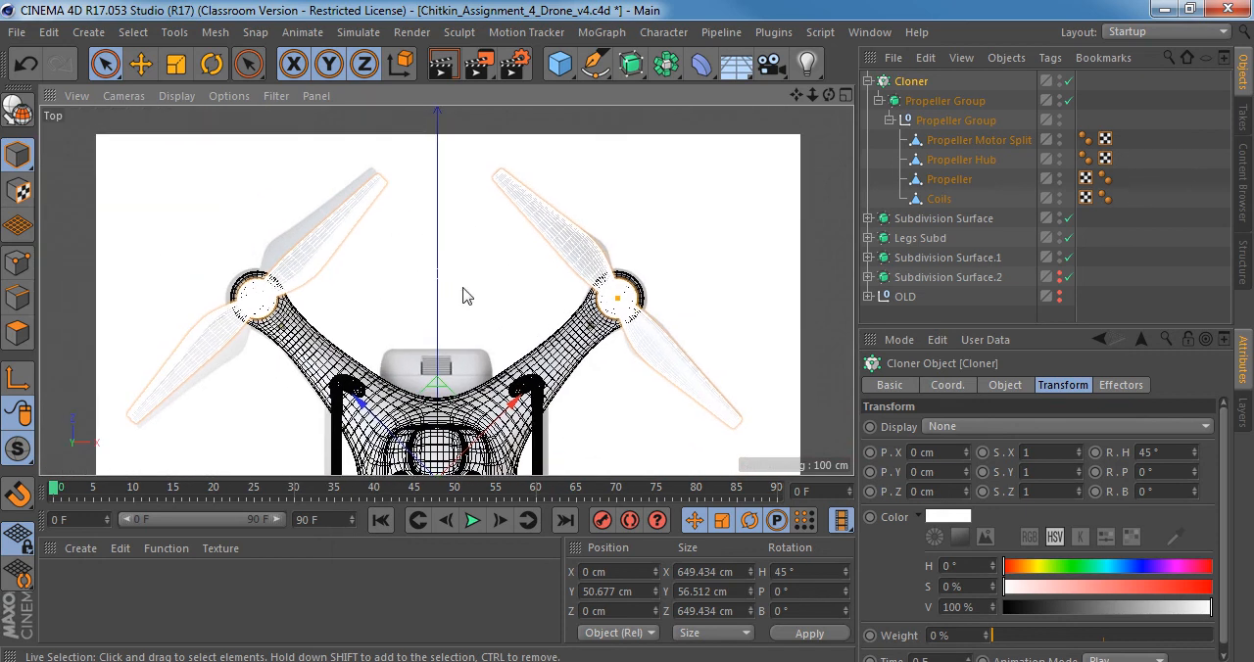
alt+middle_drag(462, 284, 461, 230)
alt+right_drag(463, 227, 320, 228)
alt+middle_drag(418, 286, 405, 257)
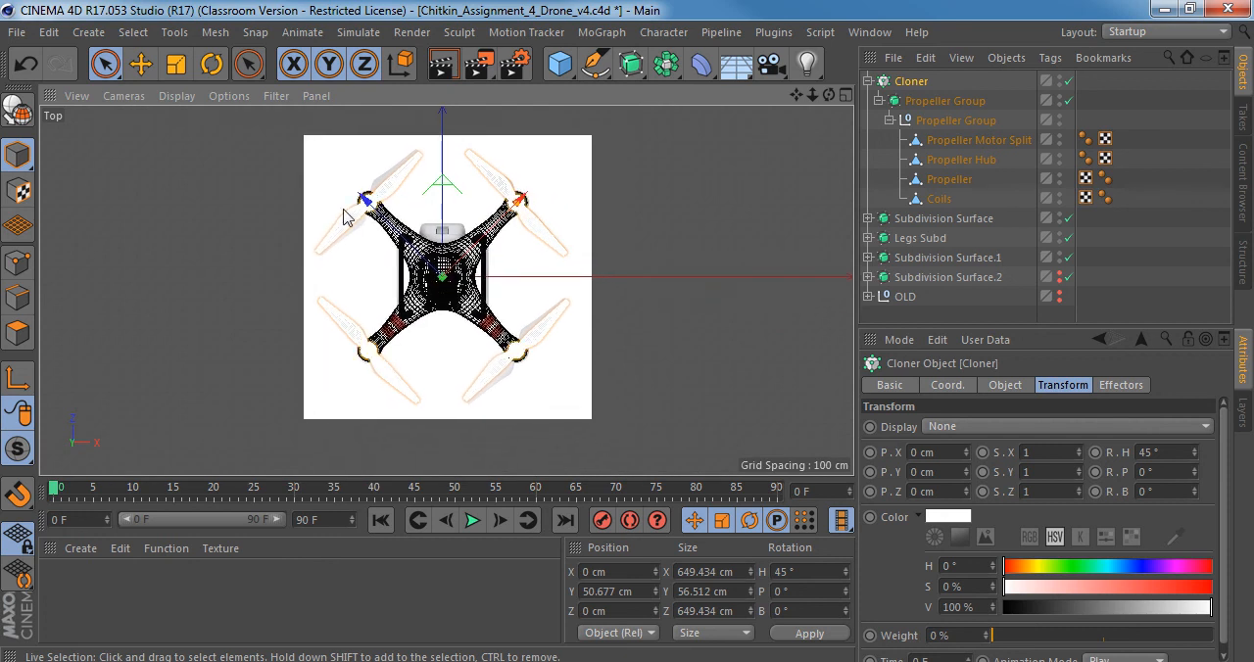
scroll(549, 207, up, 5)
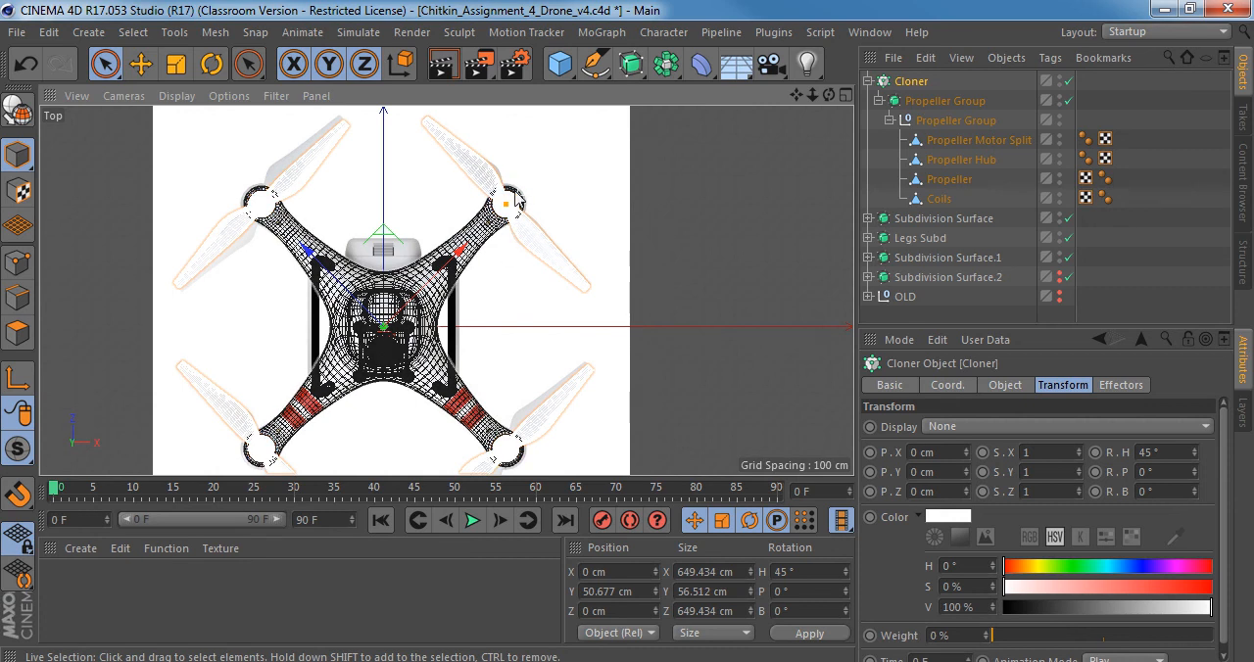
alt+middle_drag(487, 223, 551, 177)
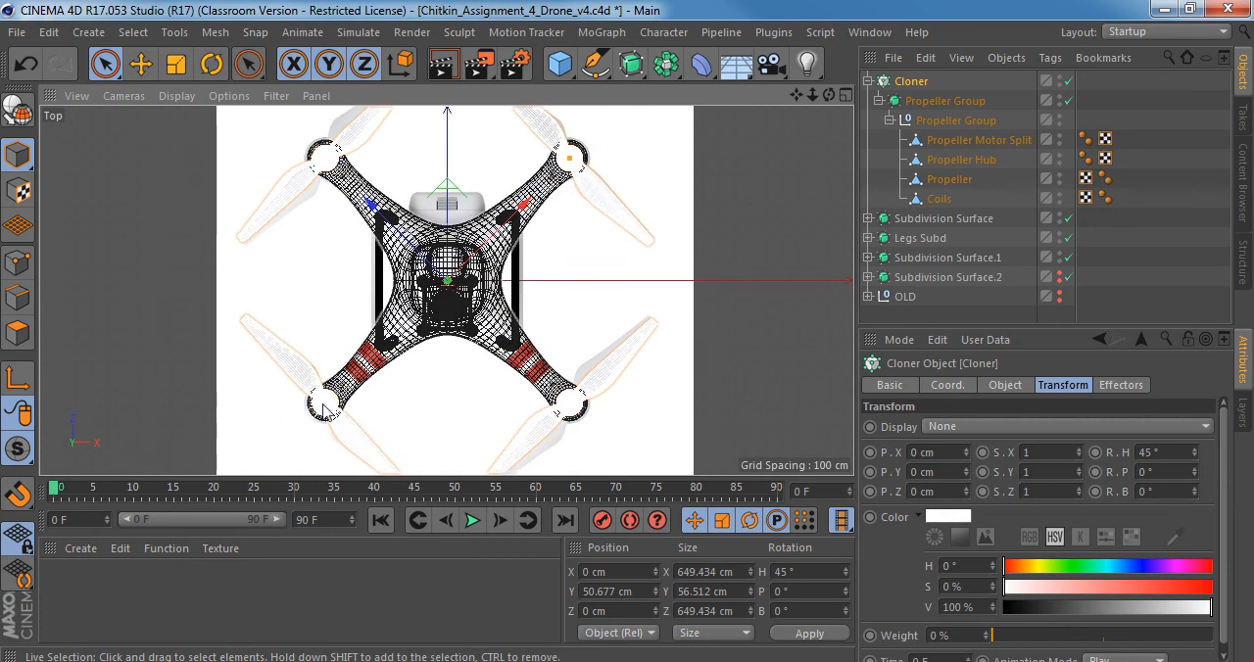
scroll(312, 378, up, 3)
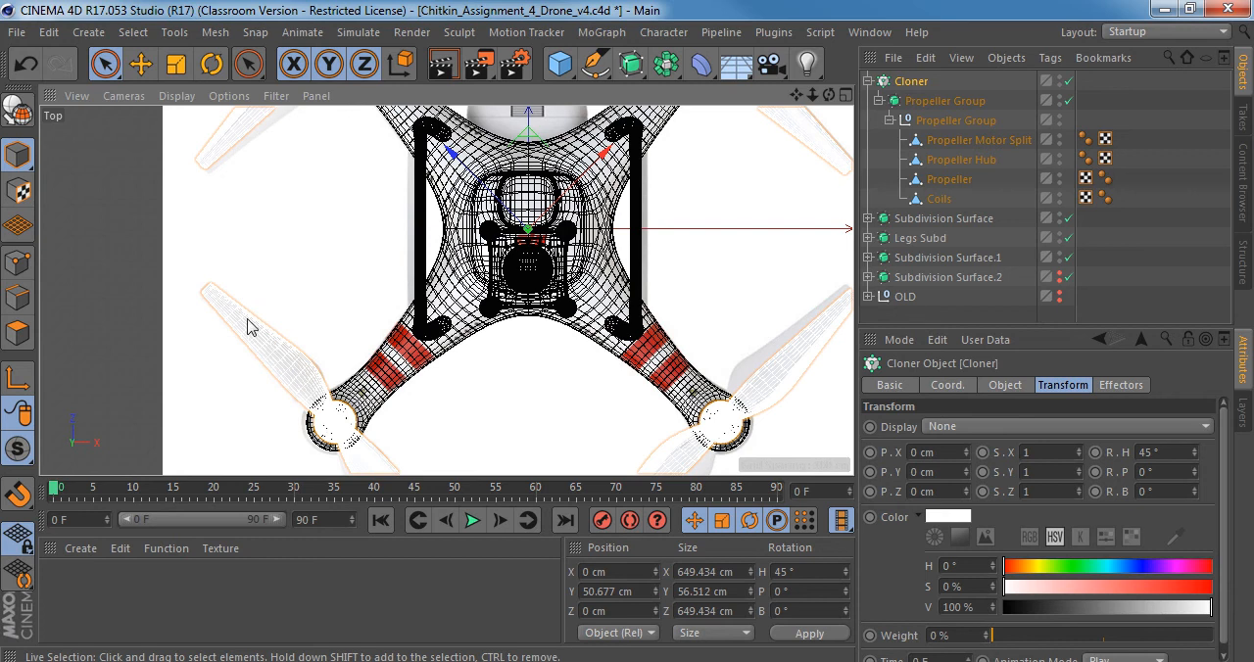
scroll(434, 272, down, 5)
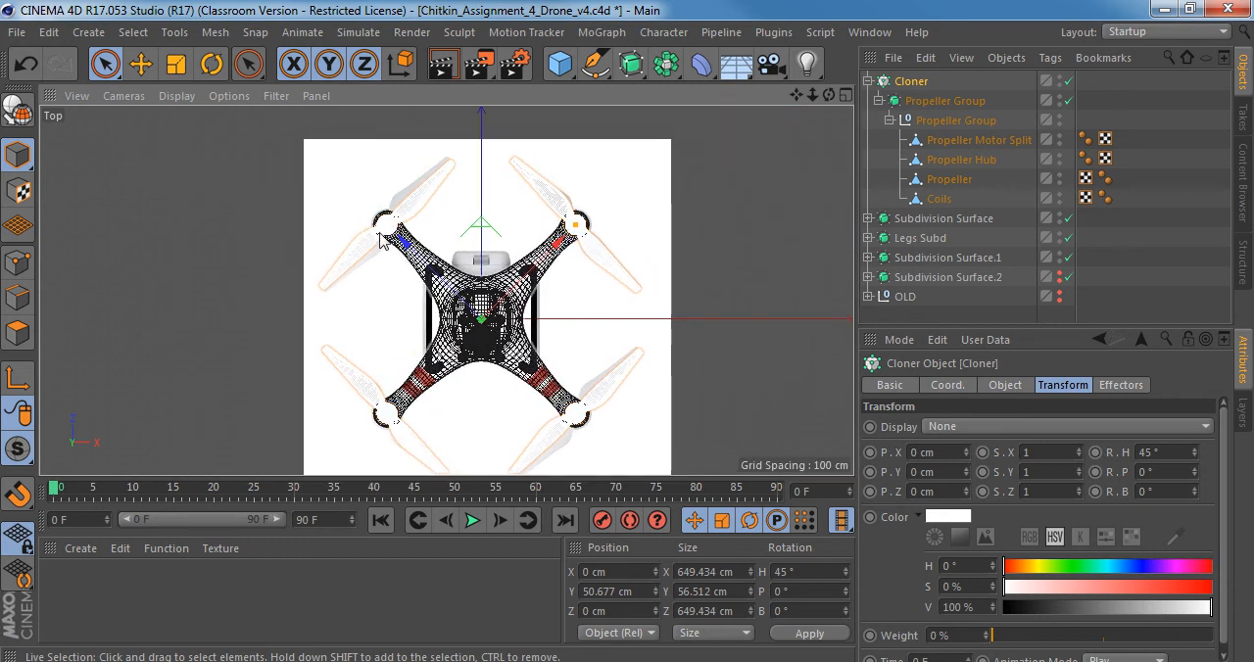
middle_drag(578, 419, 545, 362)
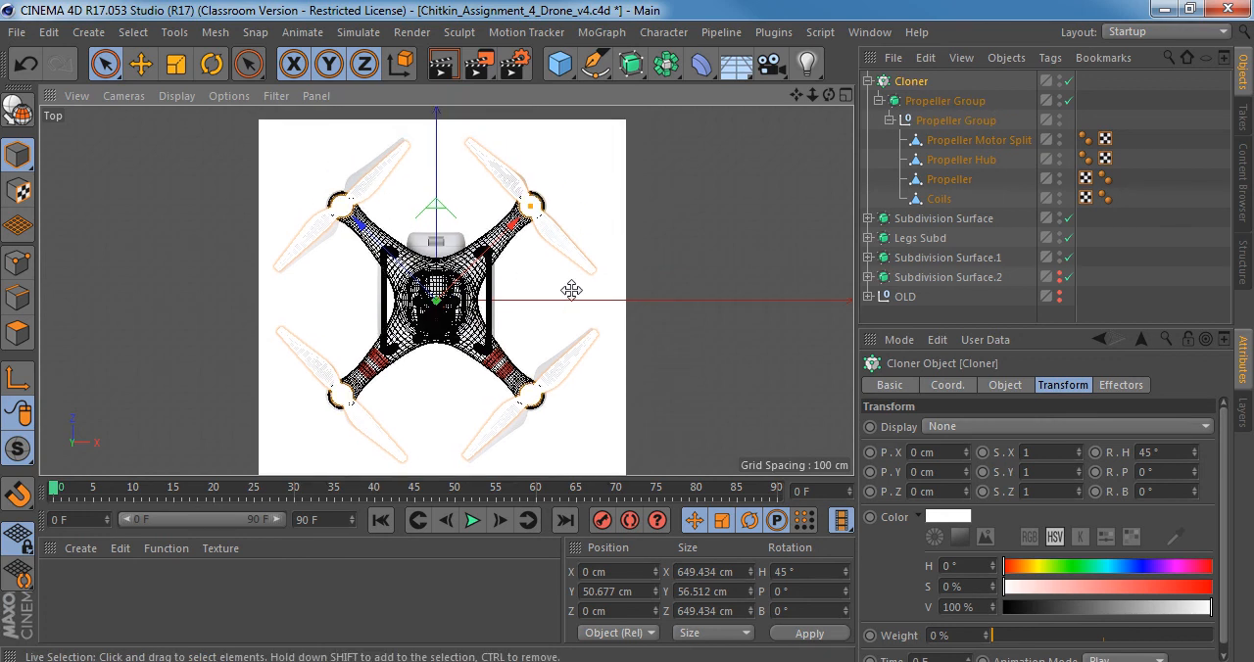
Examine the four propellers from several angles in the Perspective view and select the Propeller Group subdivision surface.
middle_click(536, 274)
middle_click(314, 190)
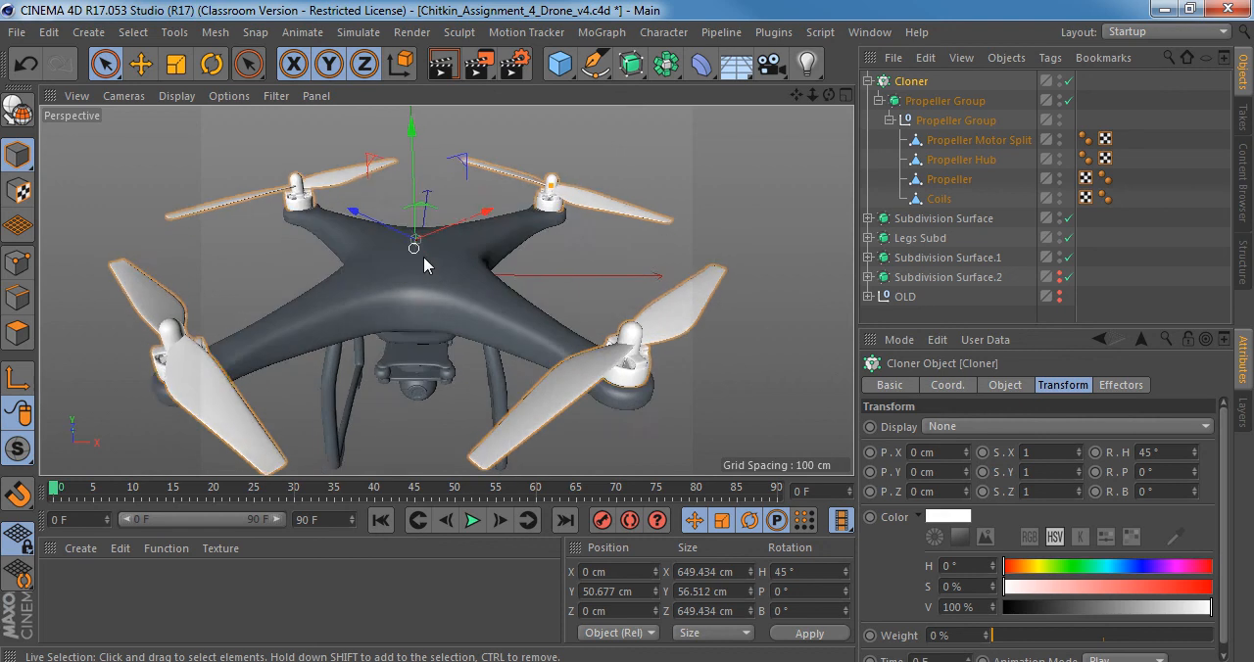
alt+drag(541, 285, 541, 392)
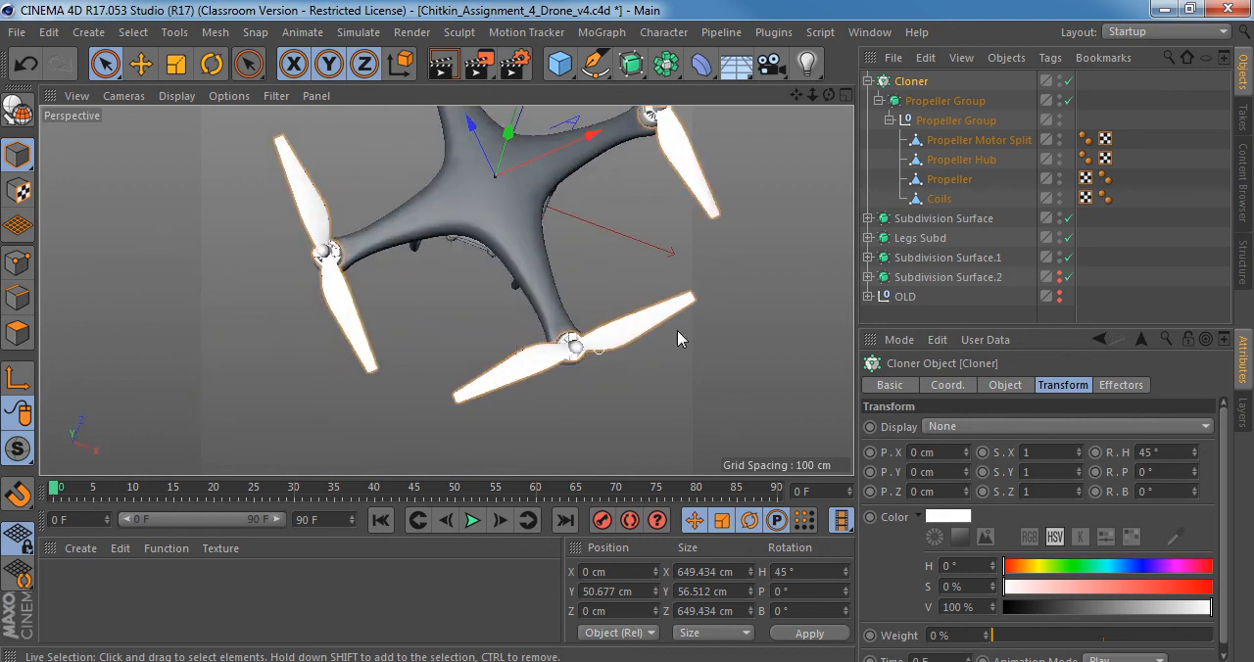
alt+drag(595, 343, 510, 330)
alt+middle_drag(510, 329, 373, 353)
alt+drag(415, 284, 653, 168)
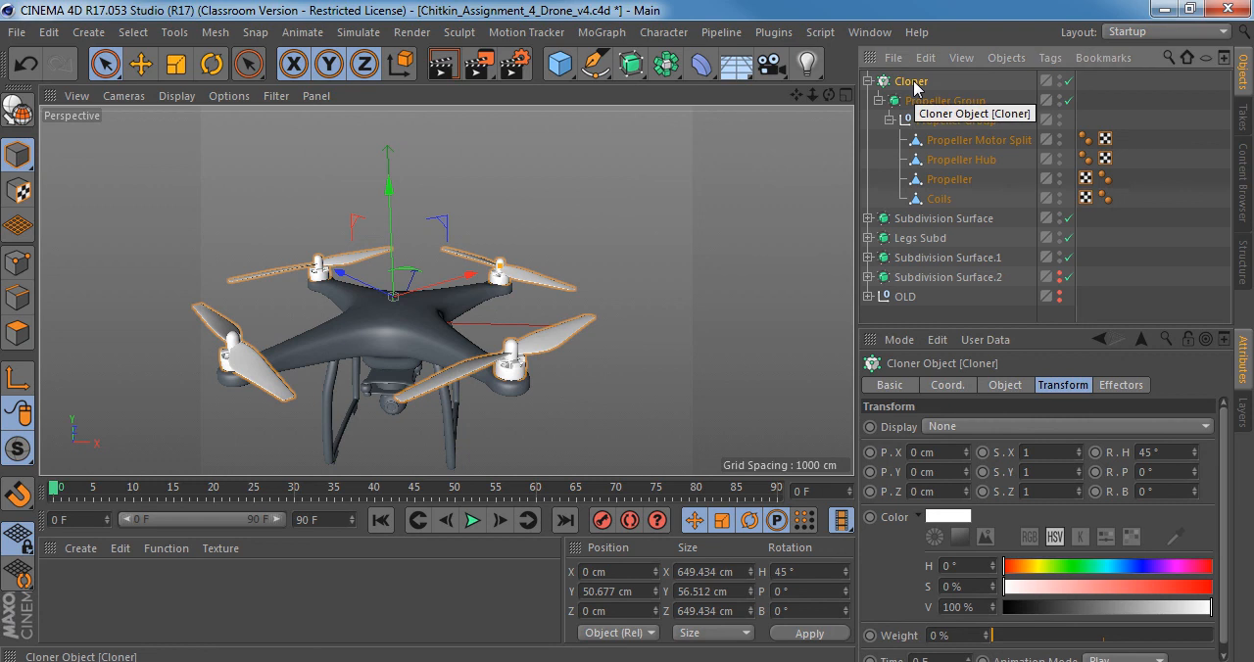
click(939, 102)
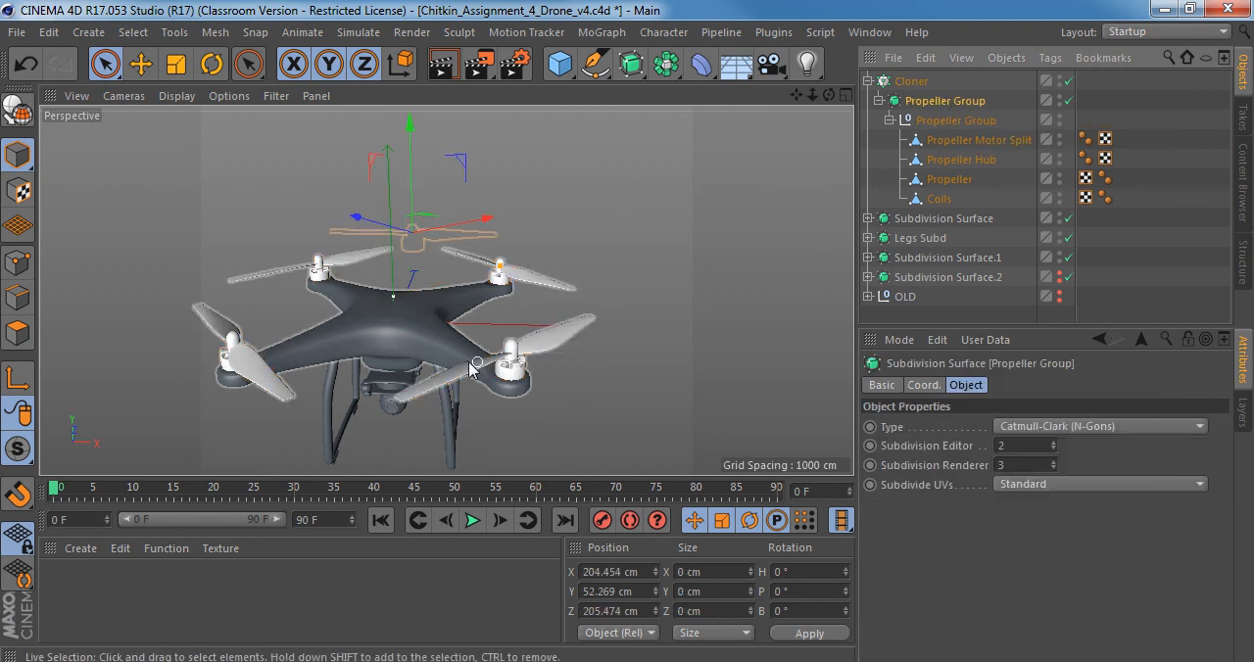
Check the individual parts inside the cloned Propeller Group and rename Propeller Motor Split to Propeller Motor.
click(938, 200)
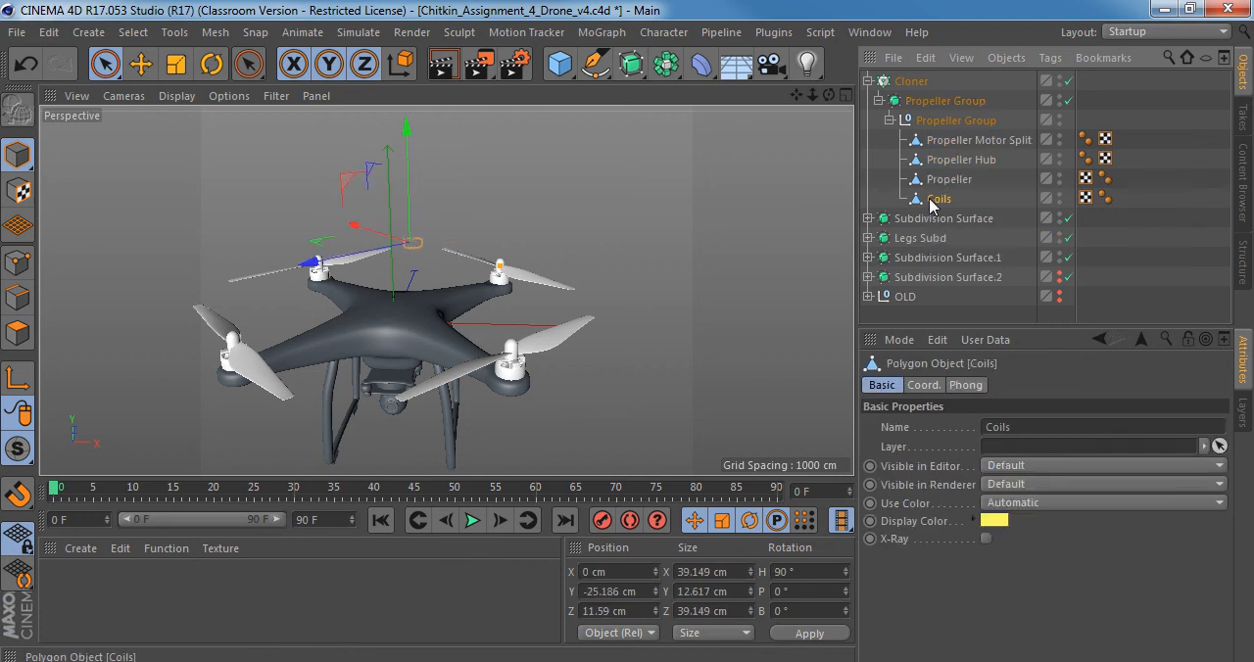
alt+drag(472, 262, 506, 242)
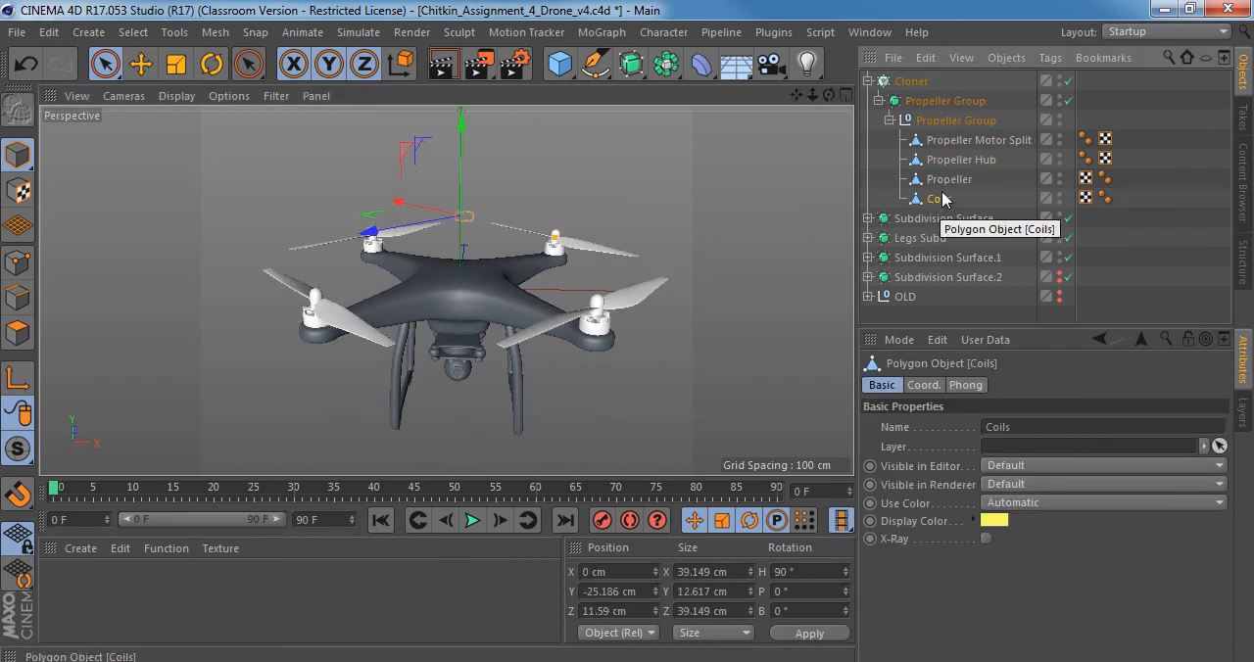
click(947, 180)
click(961, 161)
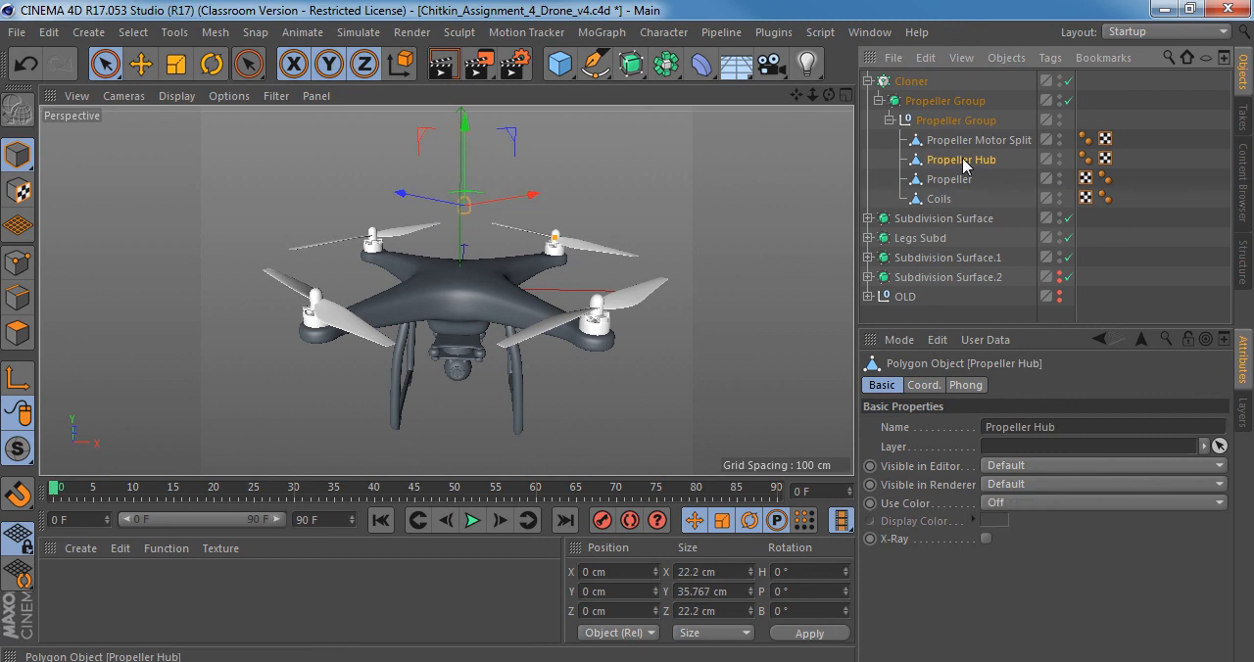
click(975, 141)
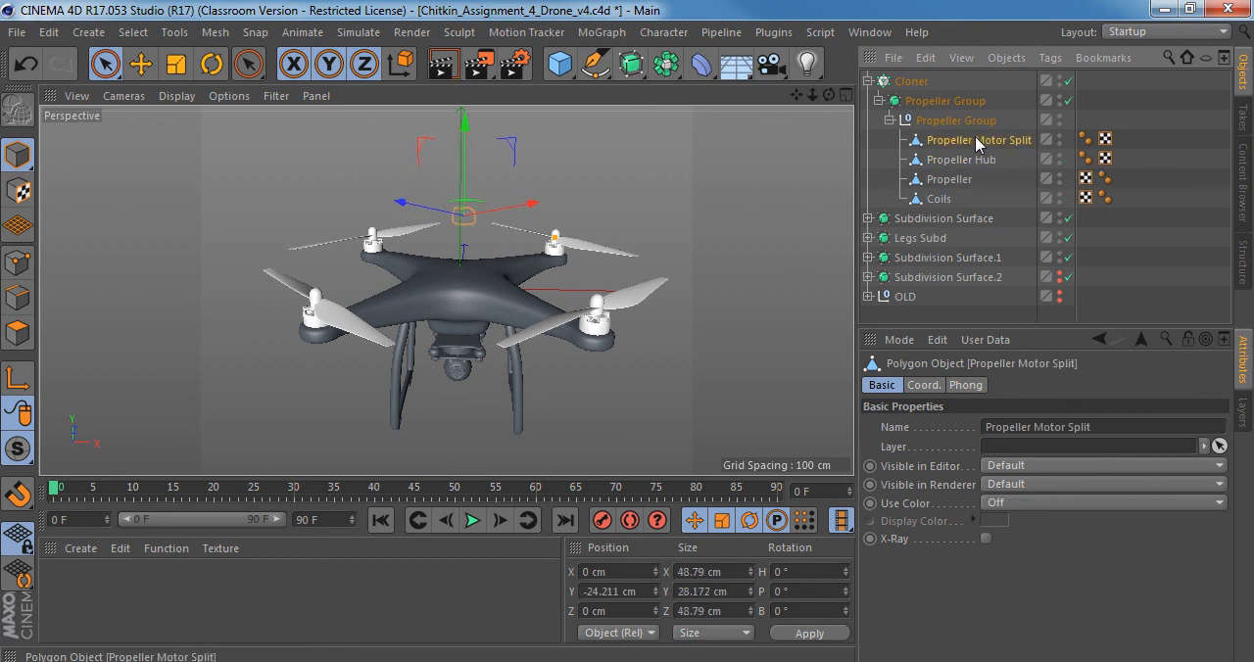
double_click(1007, 140)
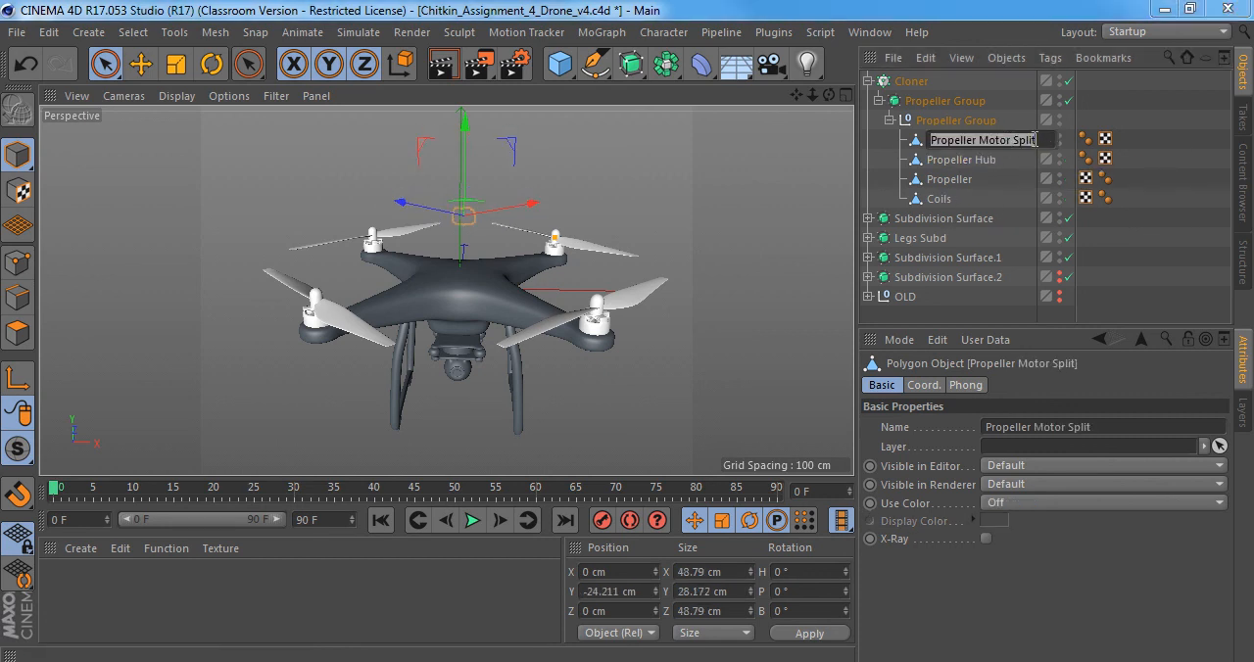
click(1040, 140)
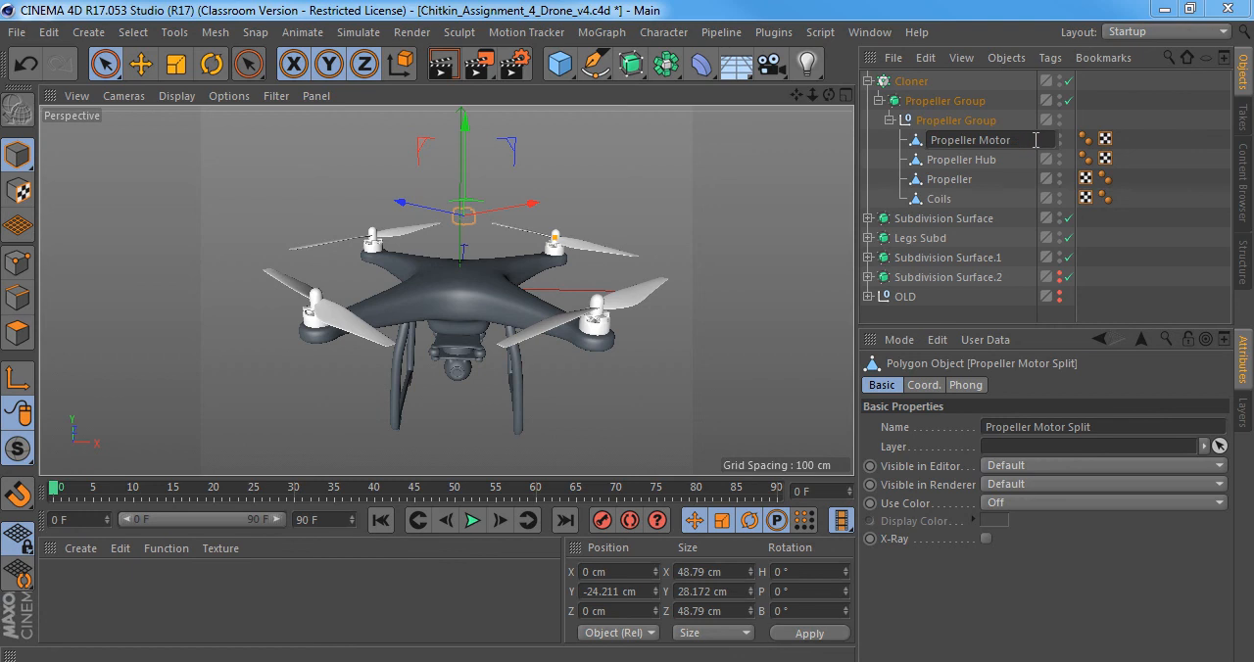
key(Return)
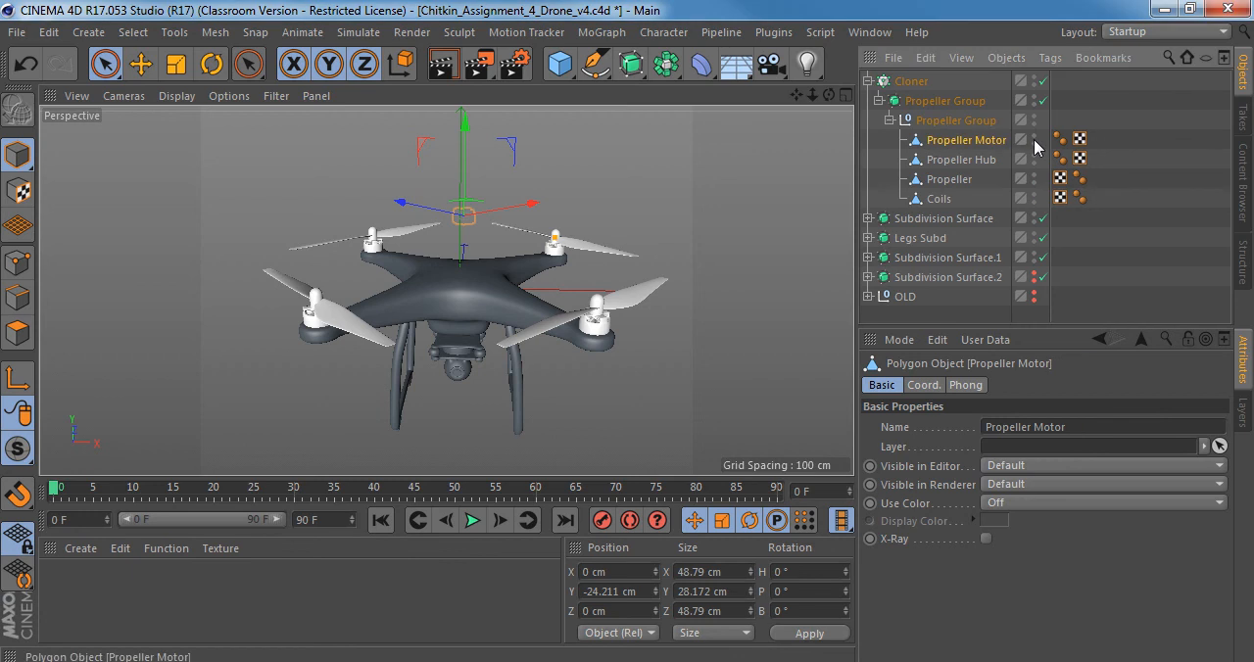
Check the contents of Subdivision Surface.2 and move it into the OLD null, leaving that null collapsed.
click(867, 277)
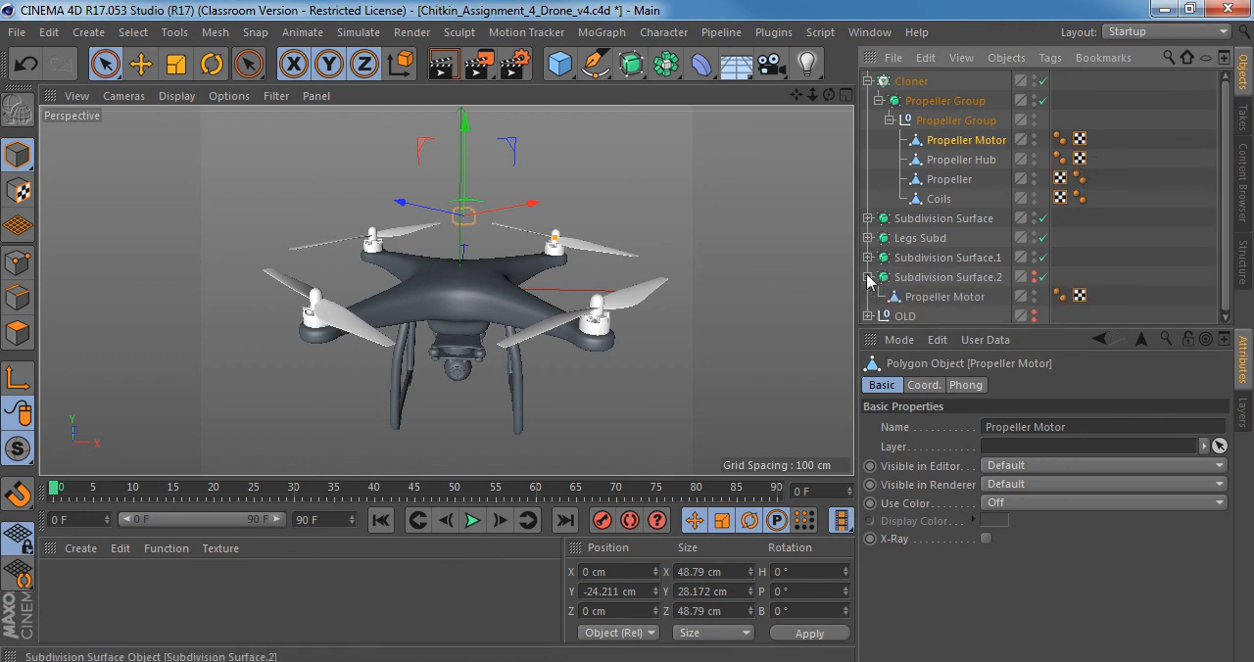
click(921, 277)
click(867, 277)
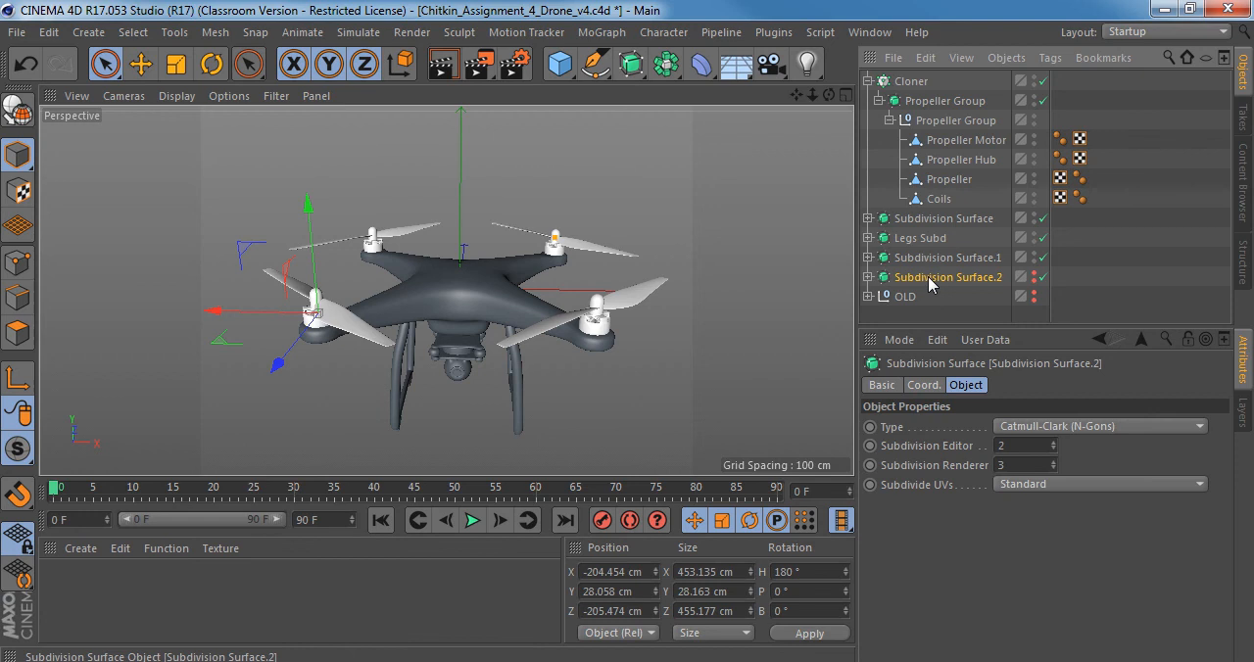
drag(934, 284, 919, 296)
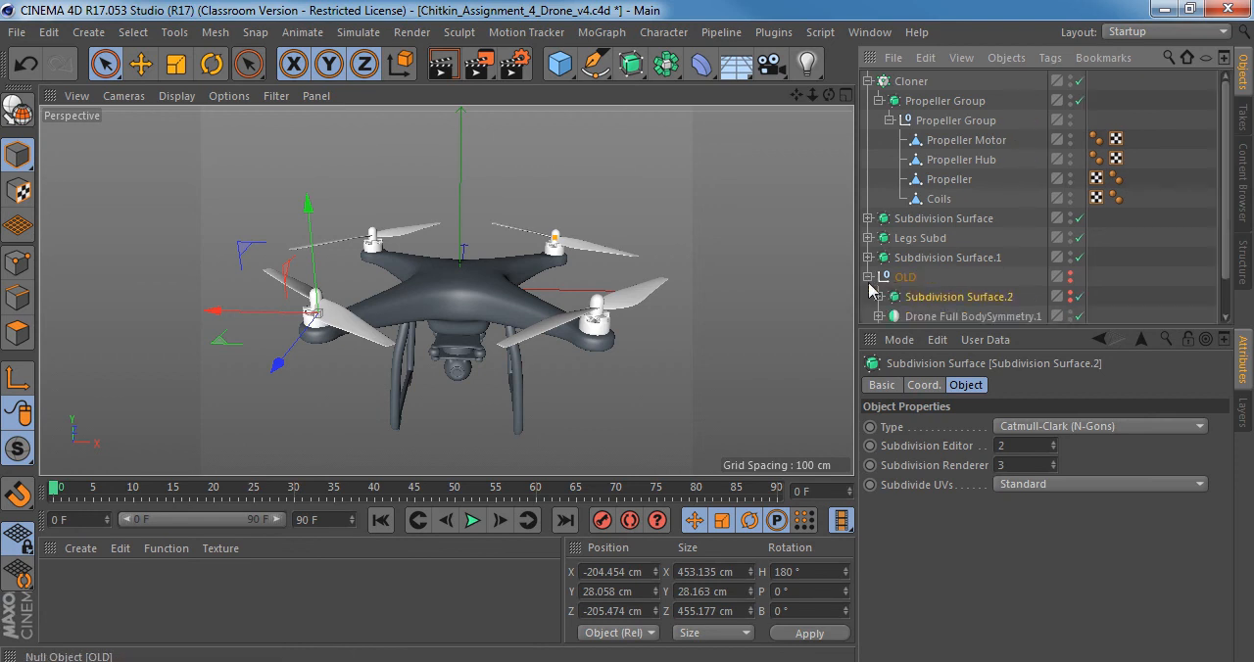
click(867, 277)
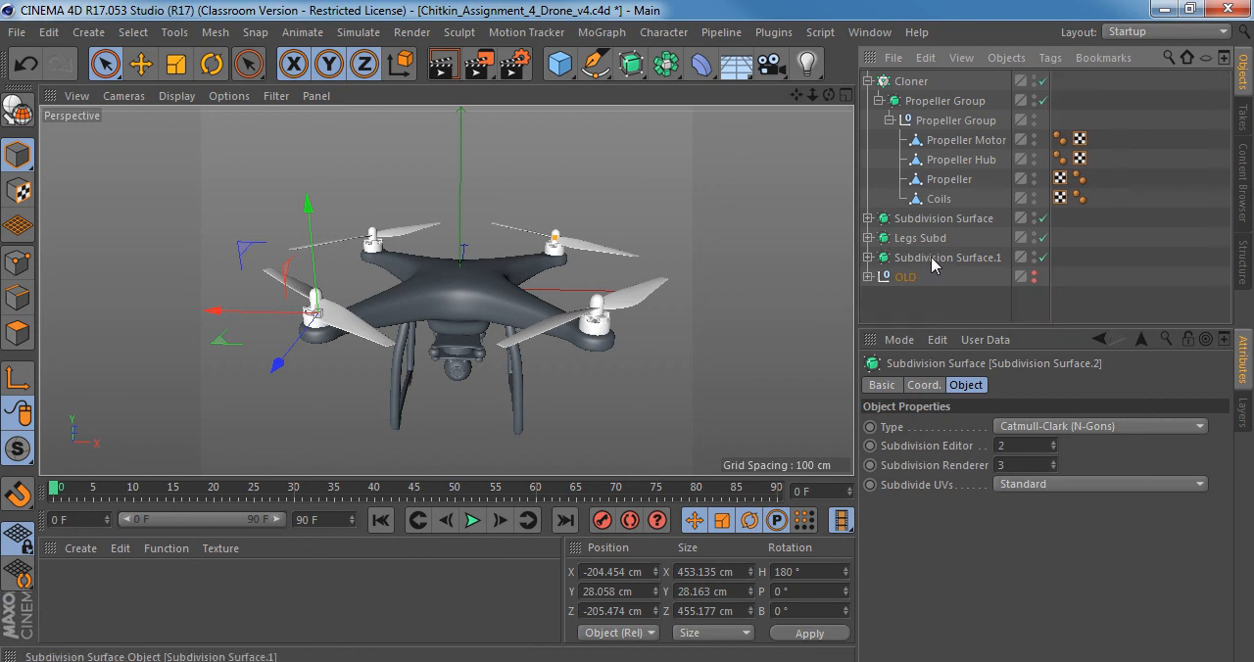
Examine the propellers up close and review the contents of the camera, legs and drone body subdivision surfaces in an enlarged object list.
scroll(686, 313, up, 6)
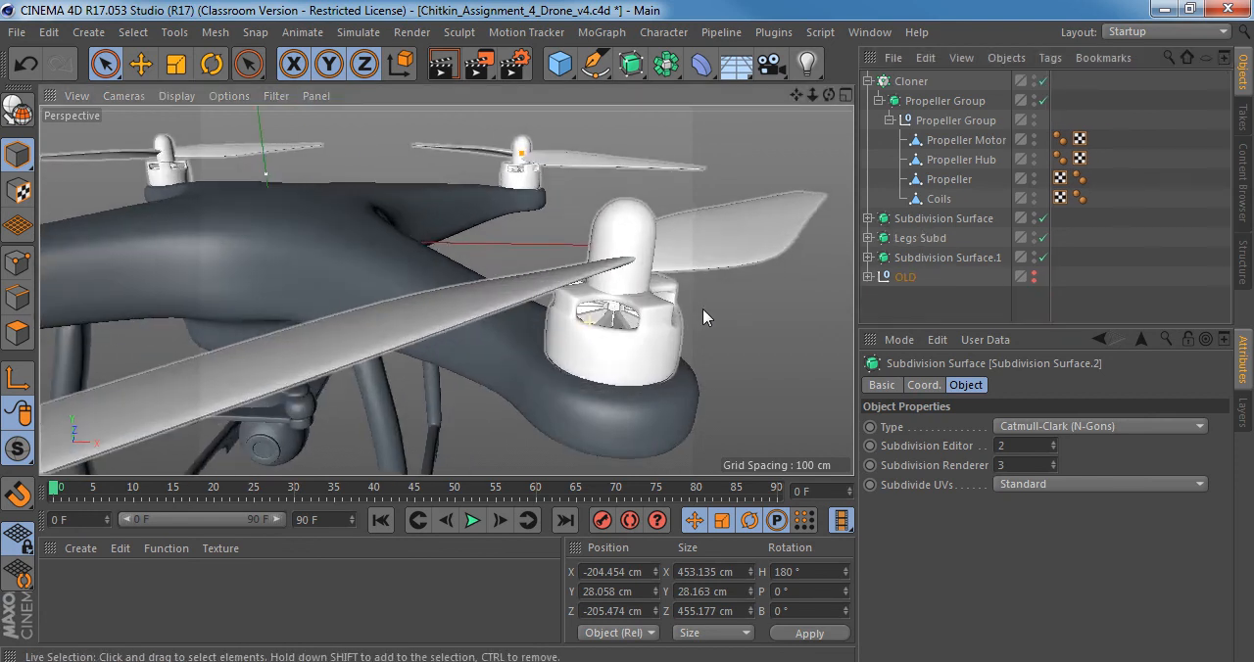
alt+right_drag(703, 308, 669, 306)
alt+drag(655, 311, 585, 301)
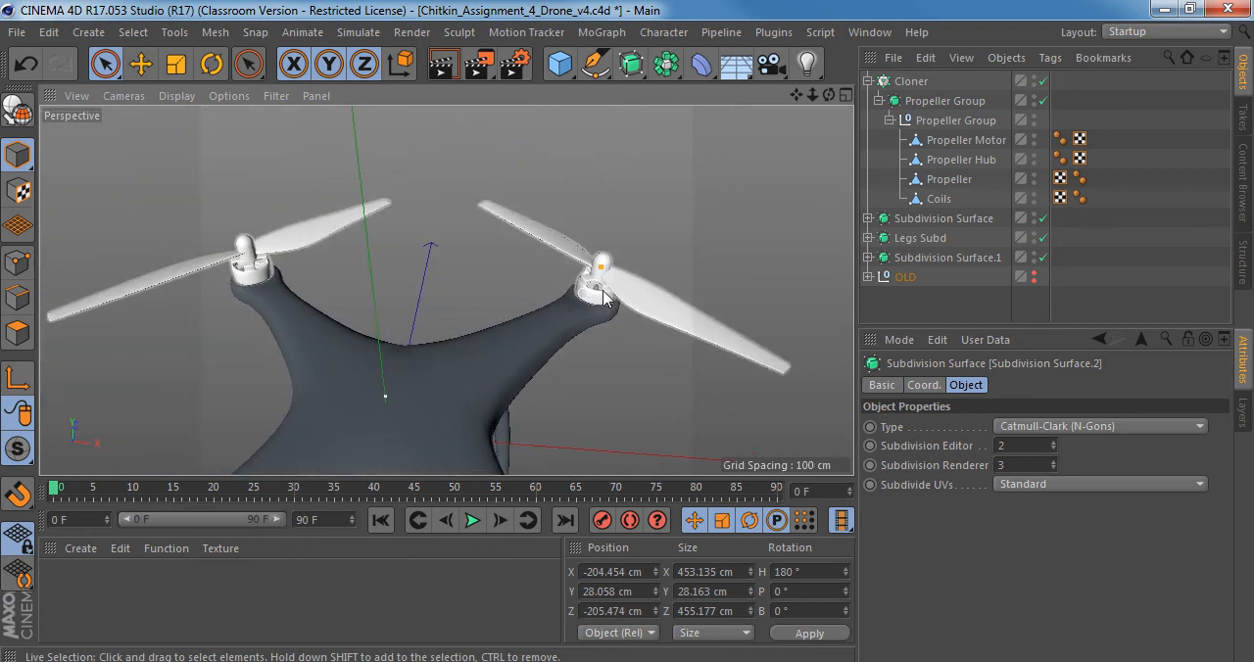
click(867, 219)
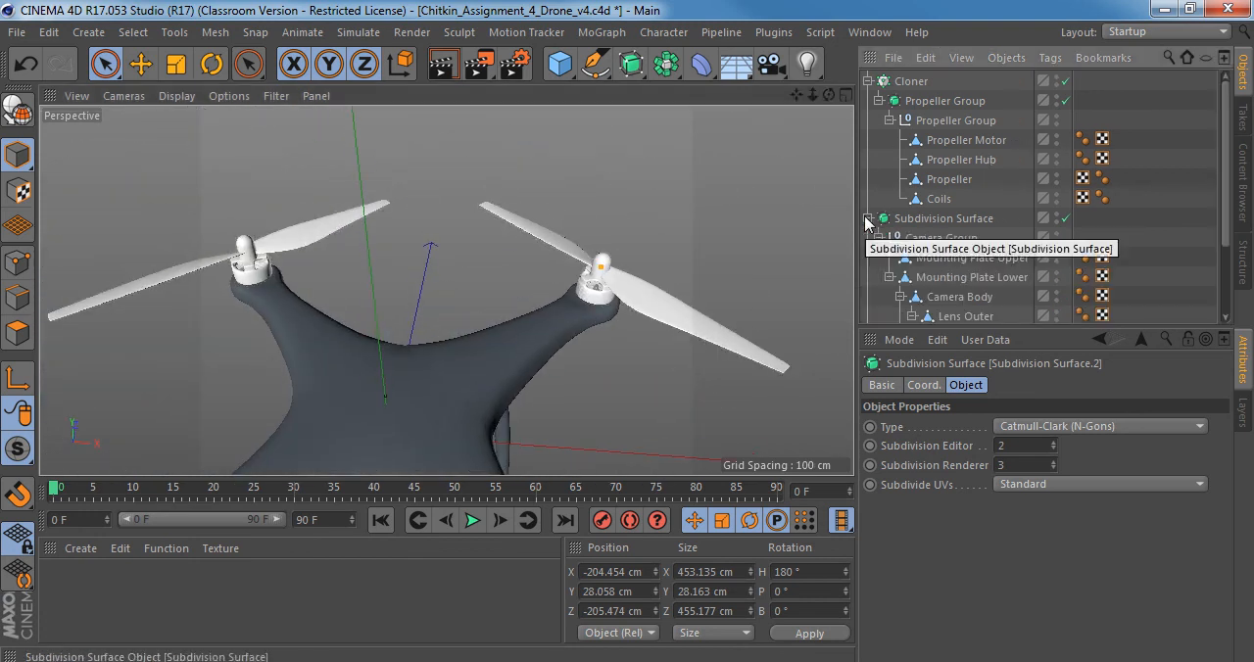
drag(1132, 339, 1133, 487)
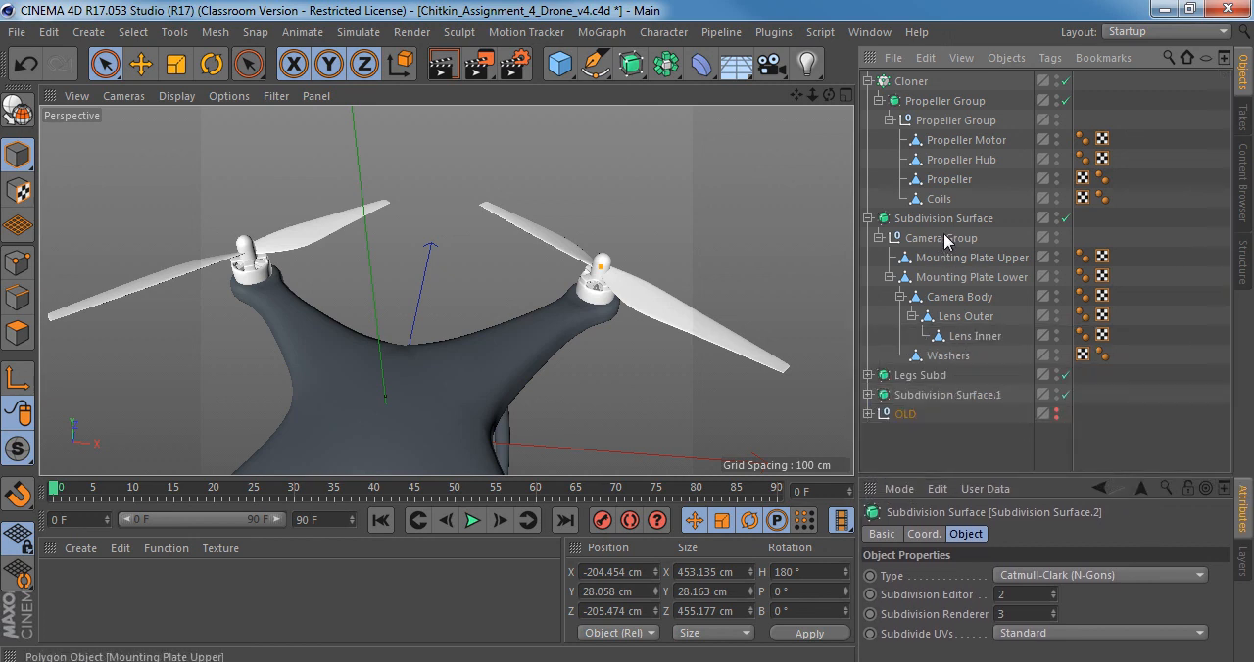
click(867, 218)
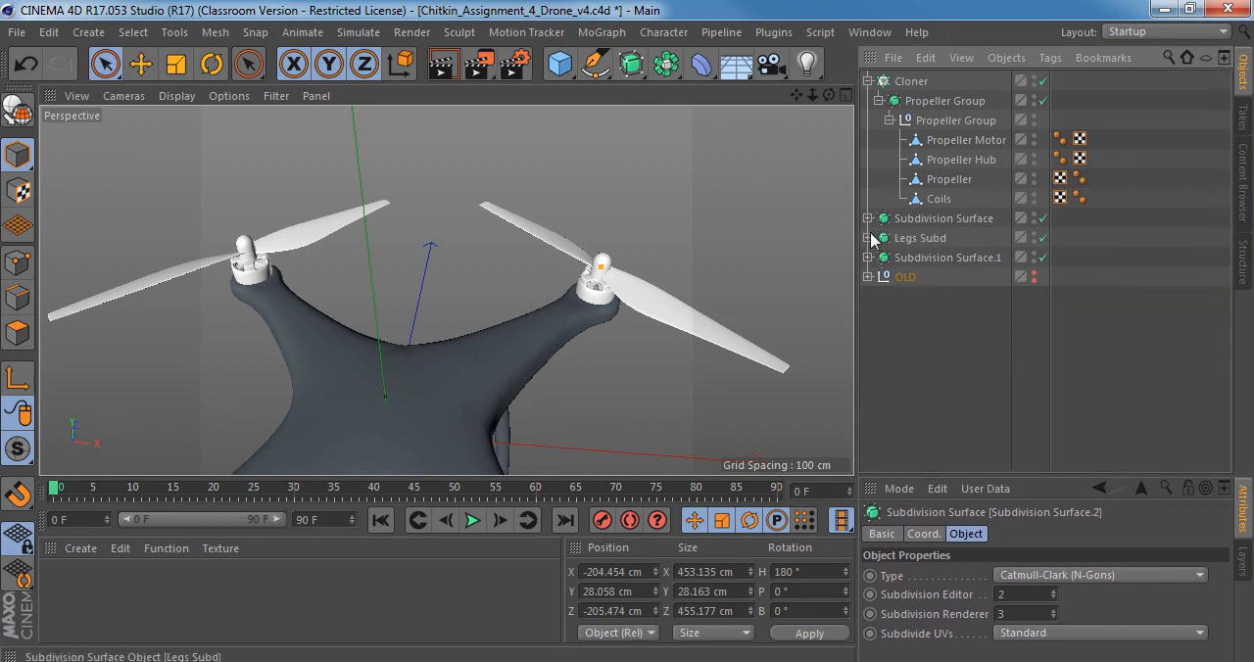
click(868, 238)
click(867, 238)
click(868, 258)
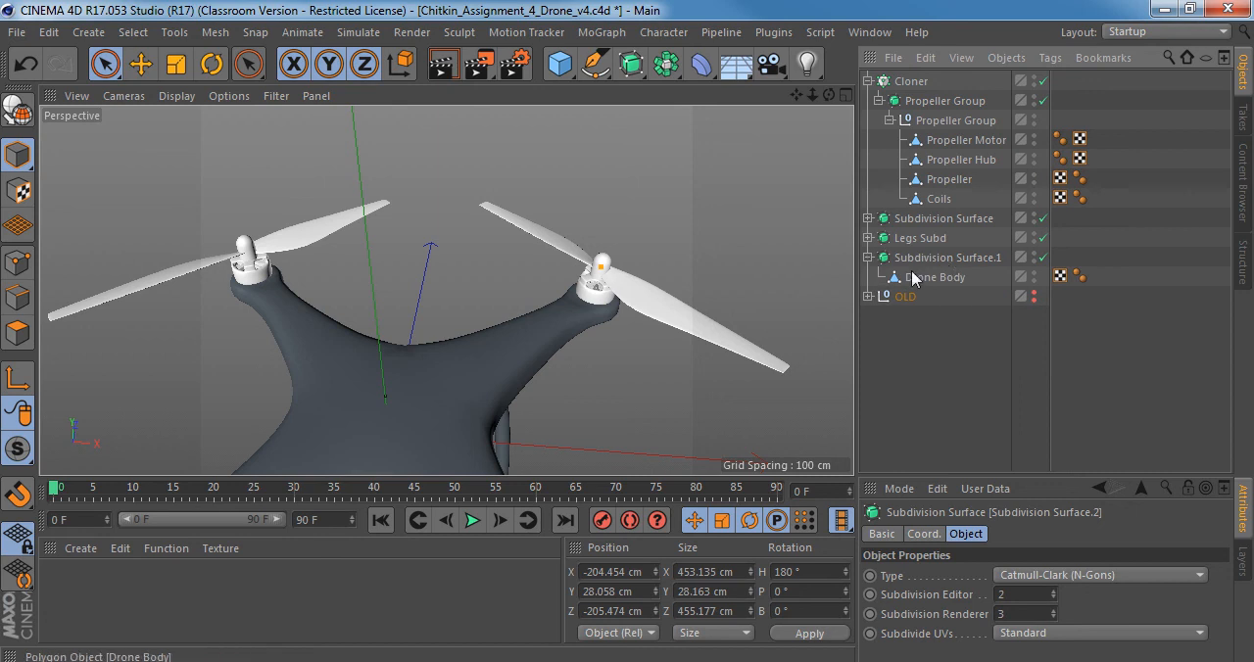
click(867, 257)
click(867, 218)
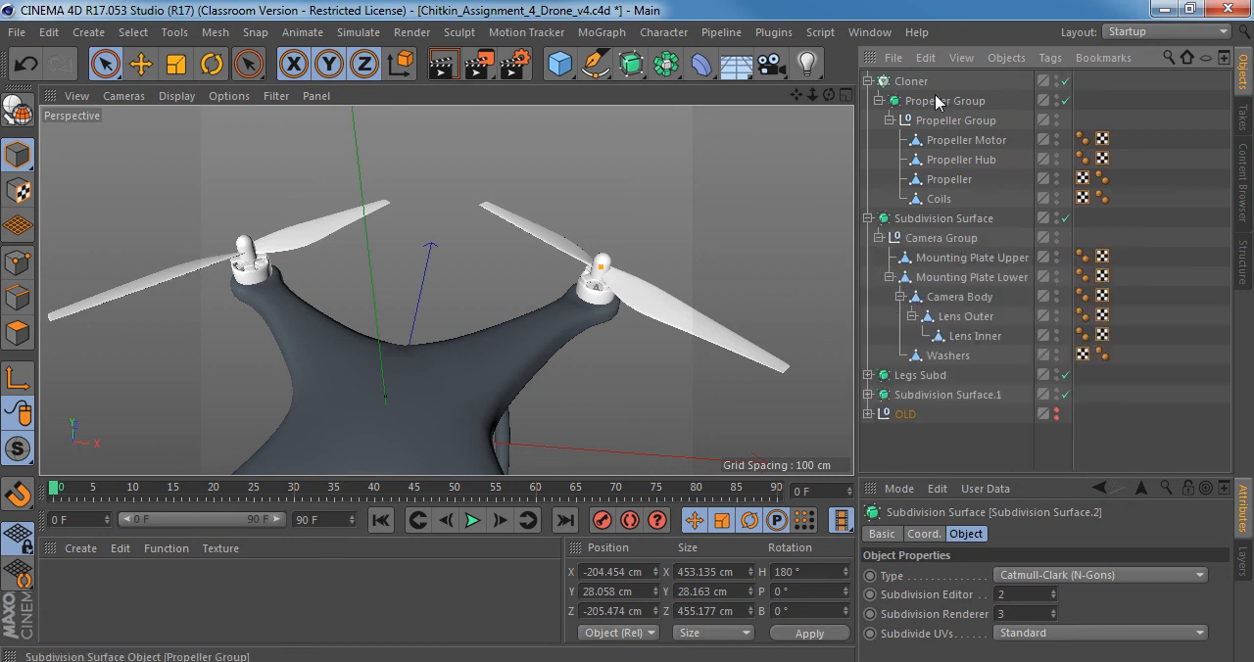
alt+middle_drag(602, 298, 604, 194)
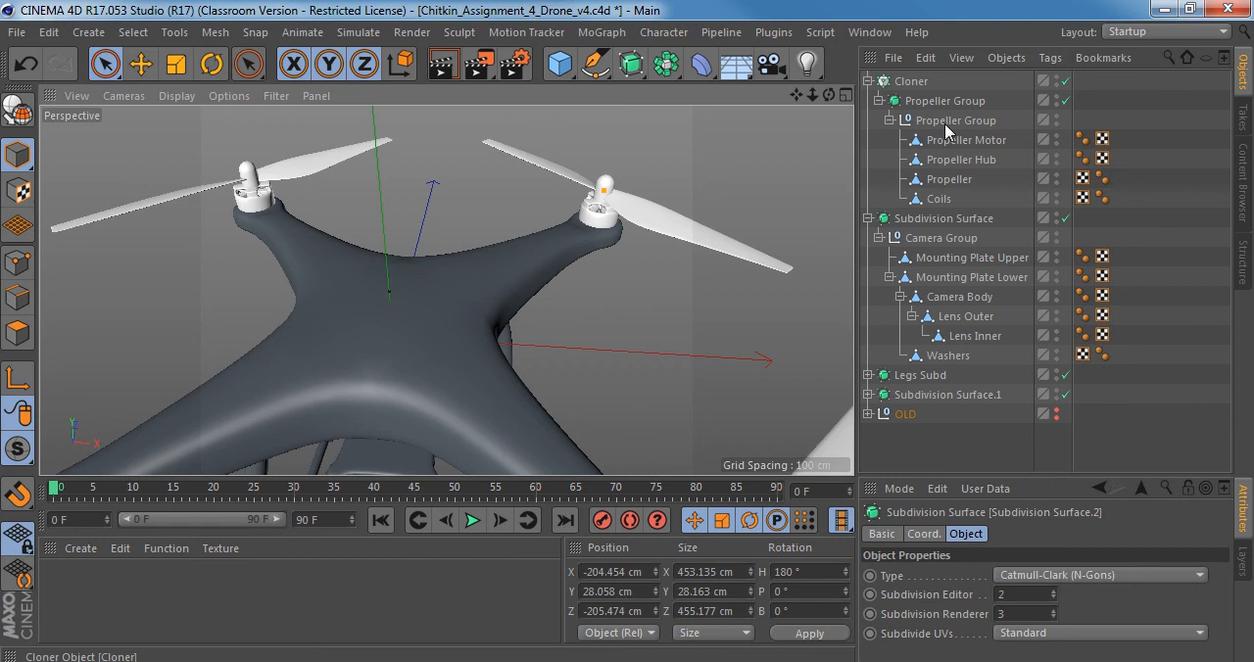
Select the Cloner, save the scene, and save a new version of the drone file numbered v5 in the Assignment_4 folder.
click(909, 81)
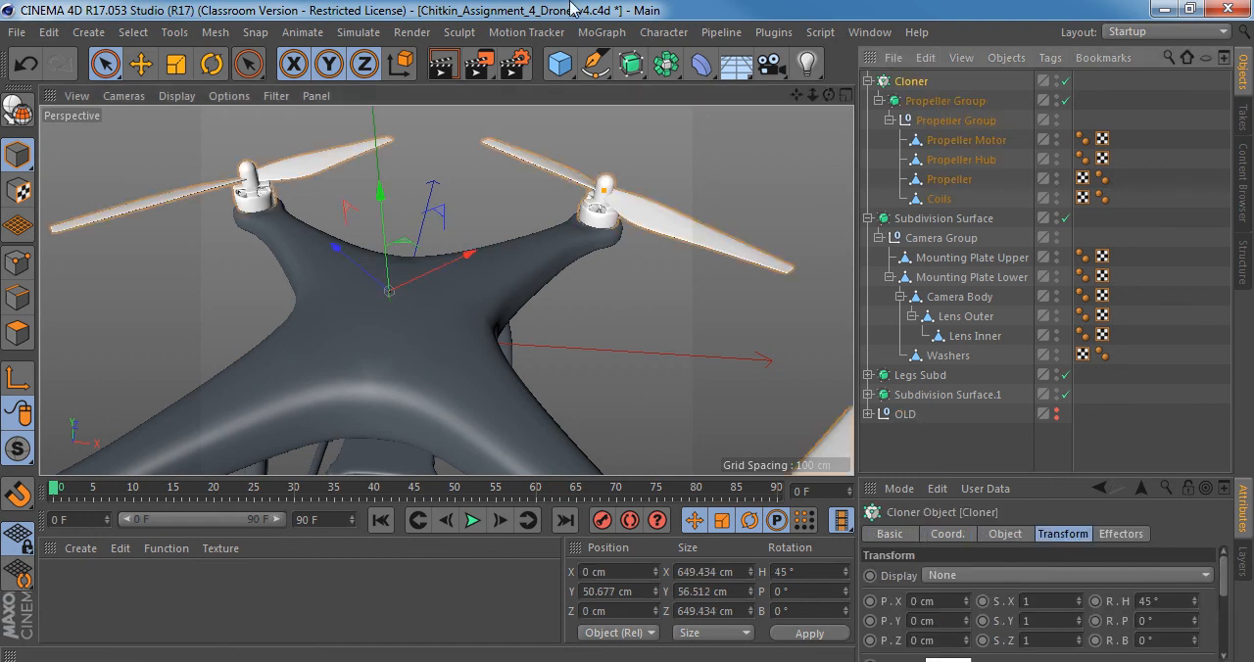
key(ctrl+s)
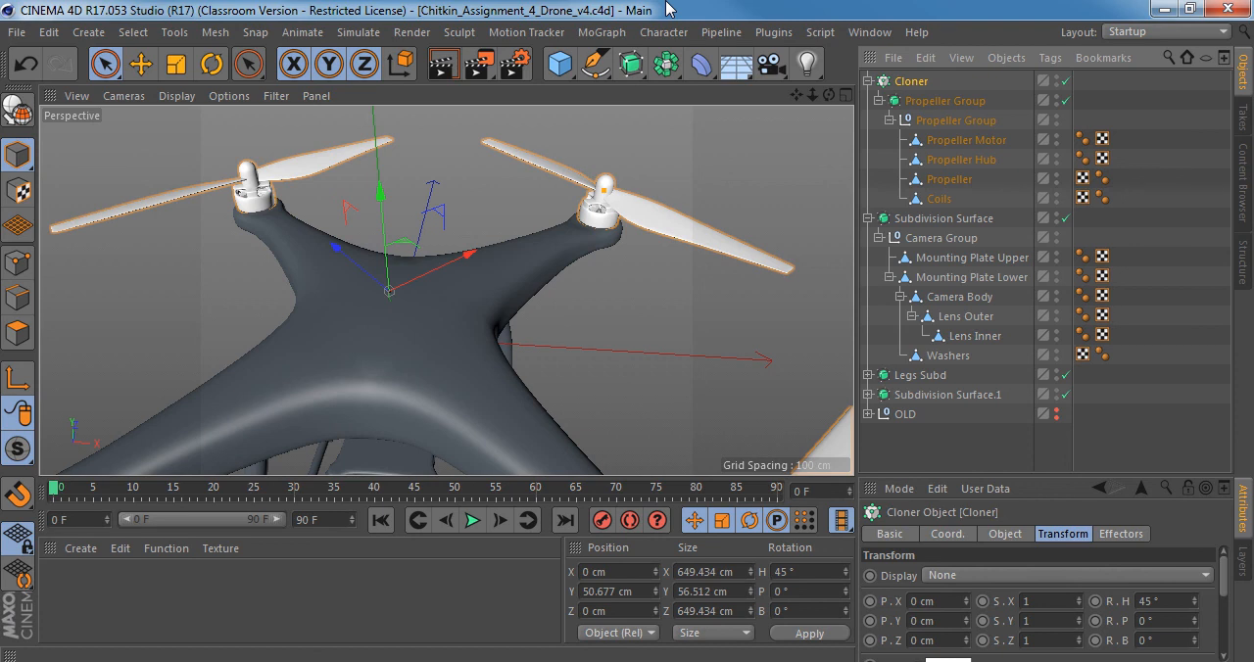
key(ctrl+shift+s)
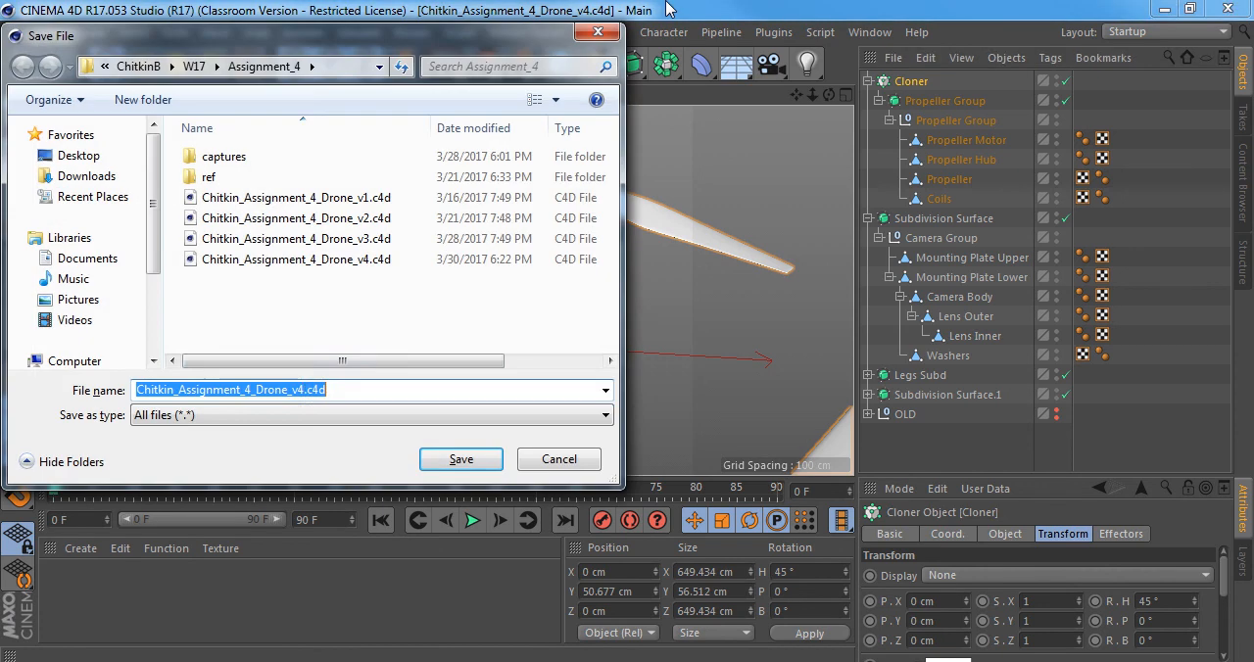
click(299, 389)
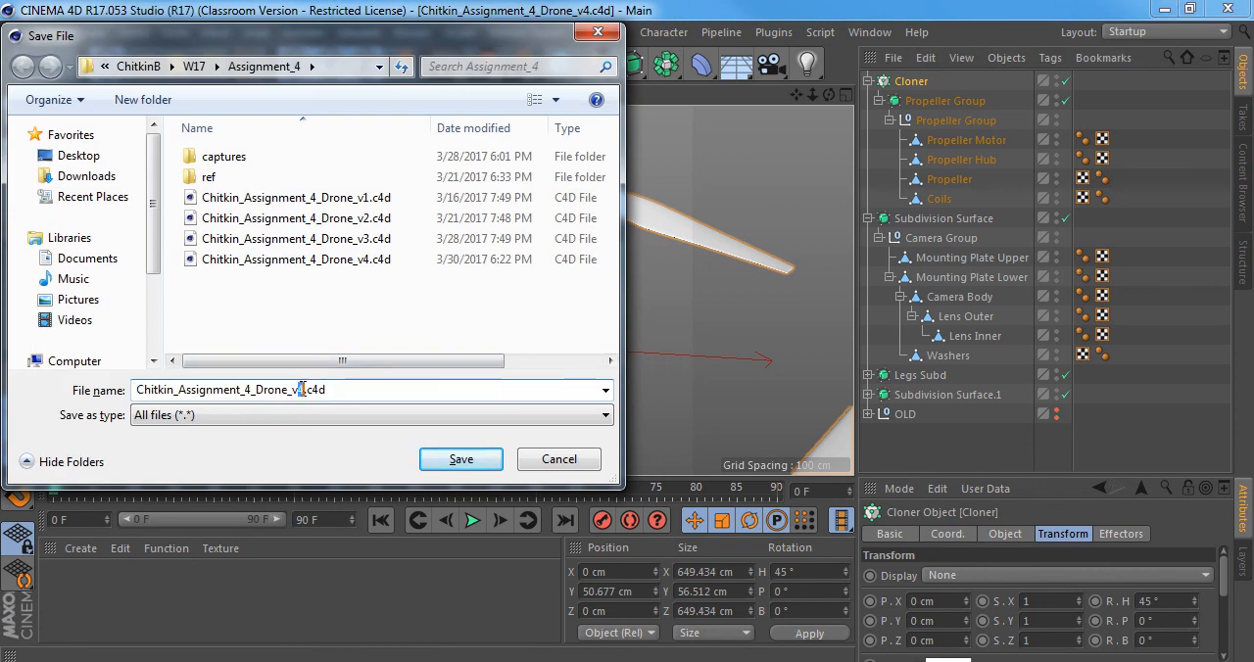
key(shift+Right)
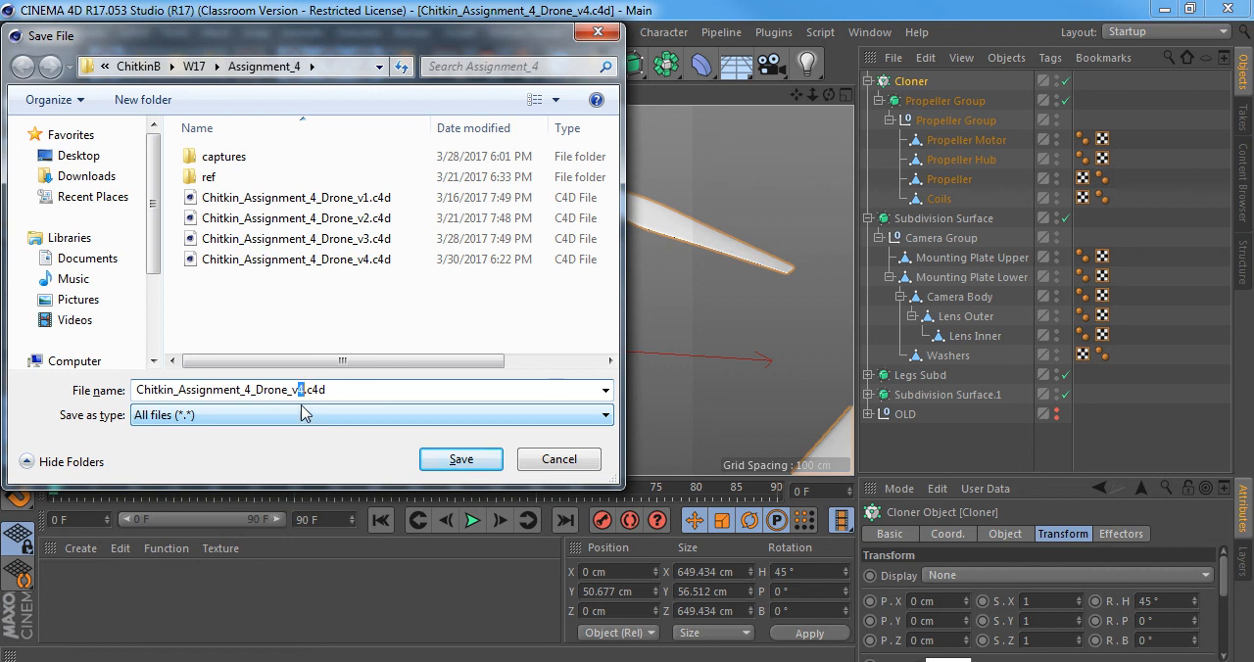
click(466, 462)
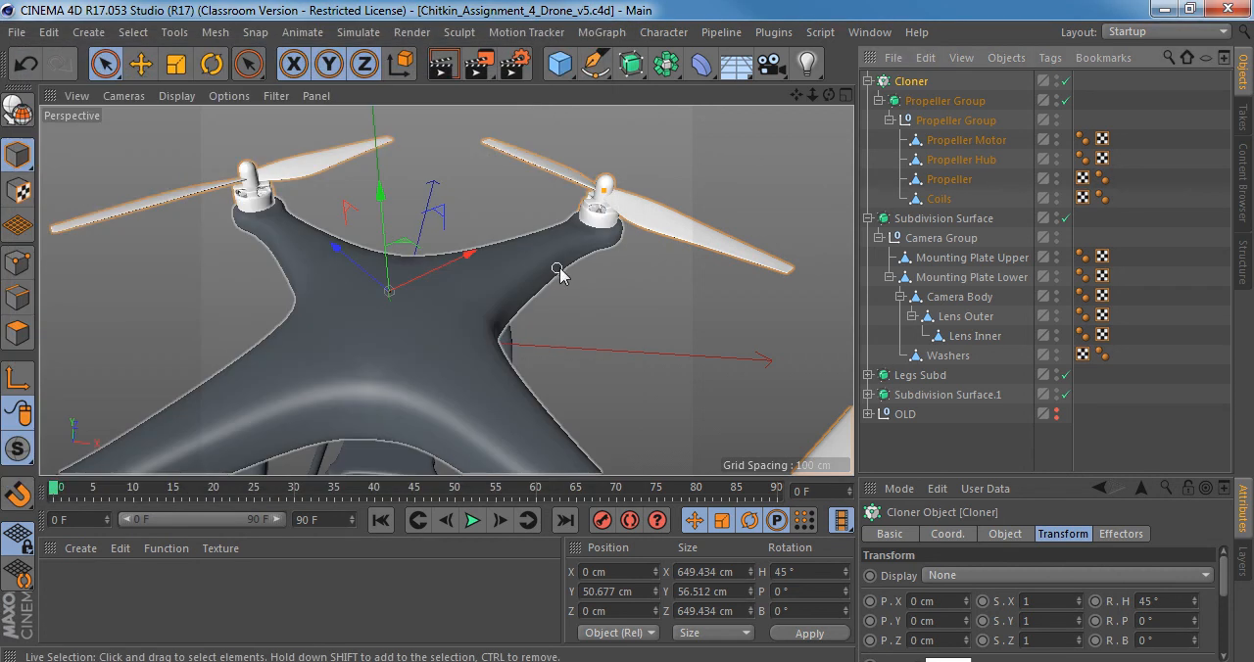
Make the Cloner editable and collapse the resulting Propeller Groups 0 to 3 inside it.
click(921, 84)
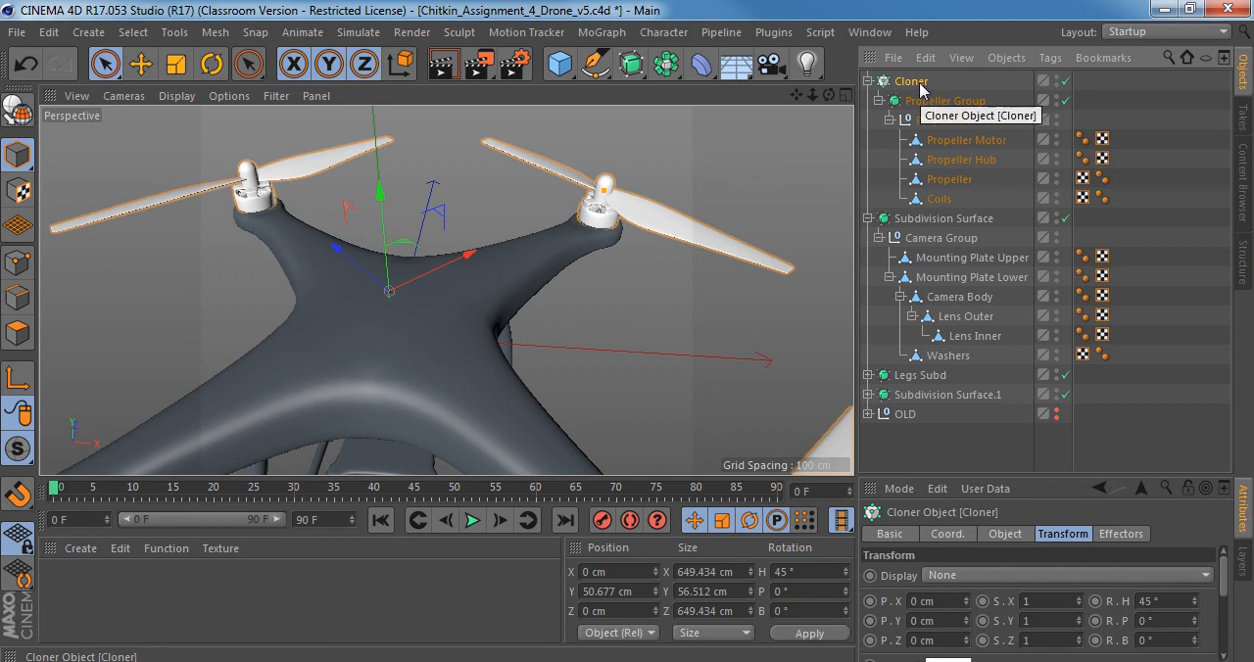
key(c)
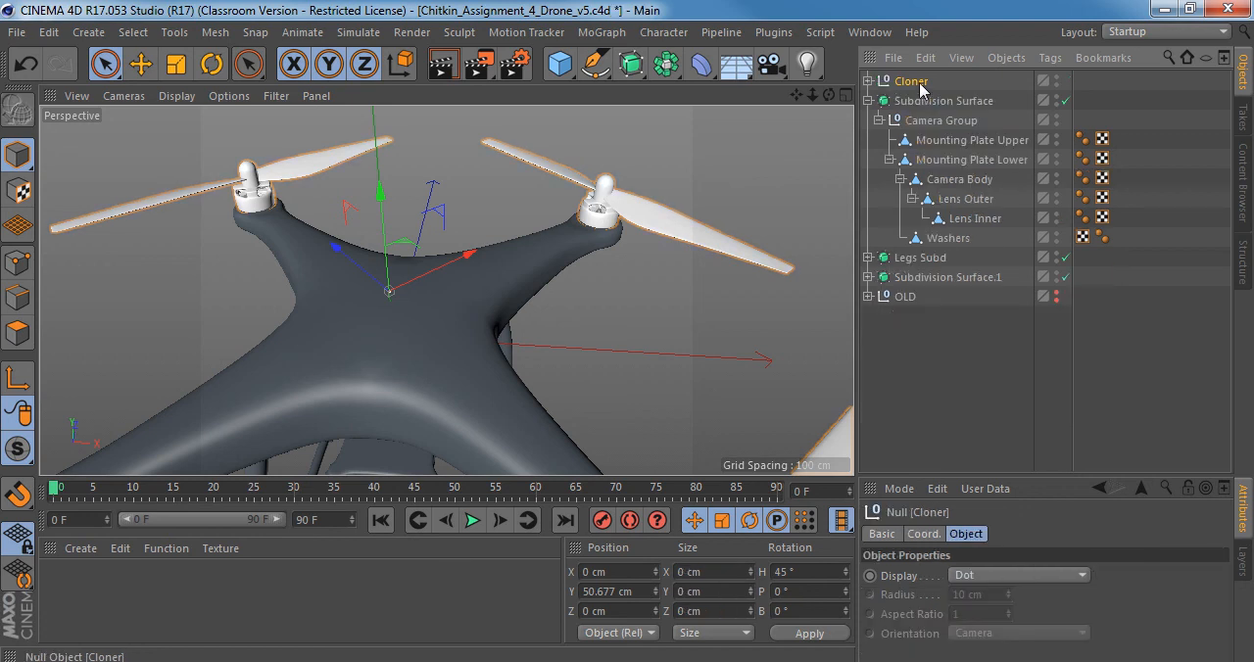
click(868, 82)
click(879, 101)
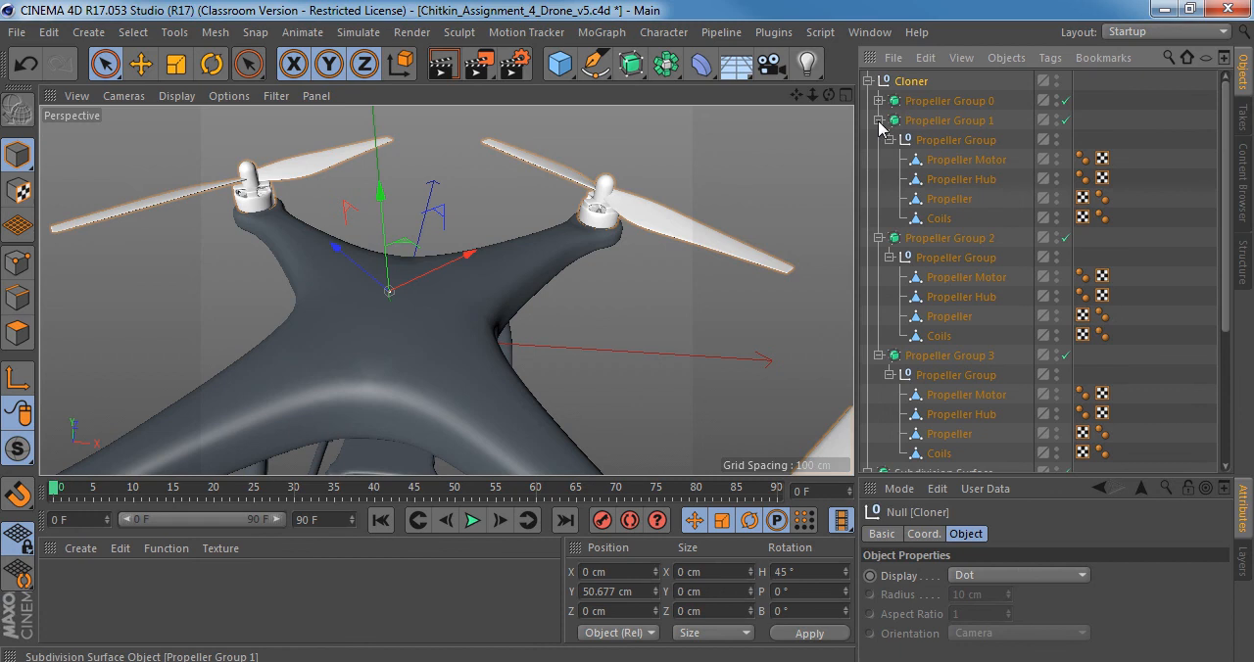
click(879, 121)
click(879, 140)
click(878, 160)
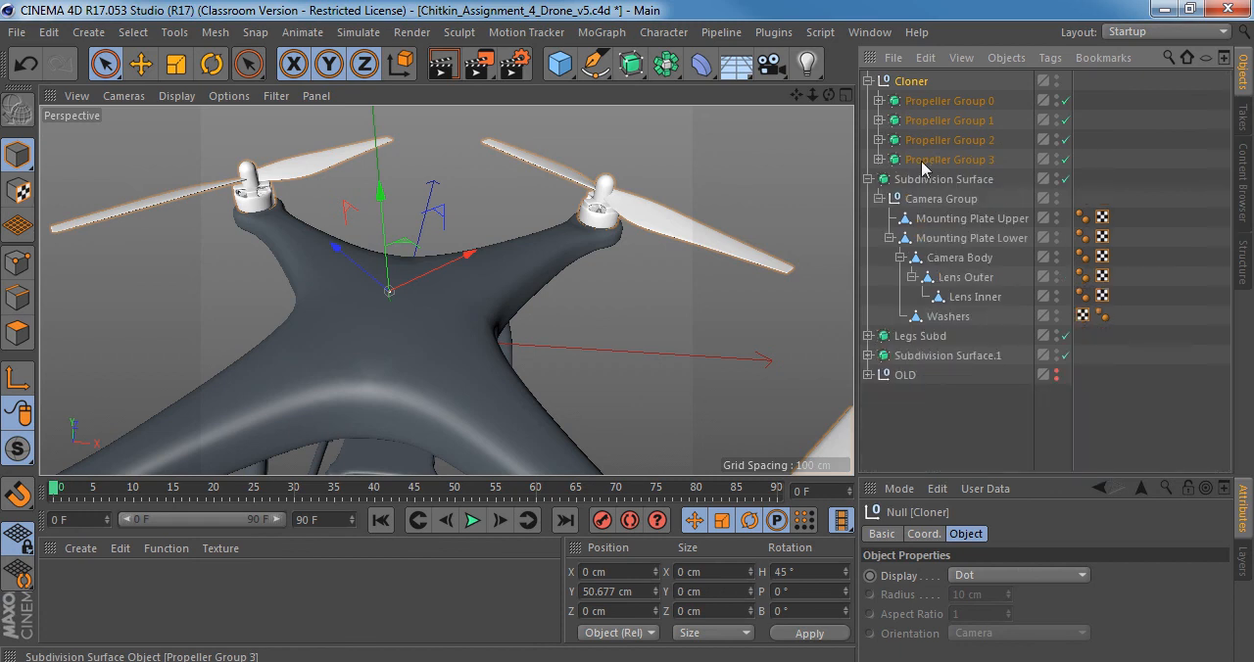
Examine the parts inside Propeller Group 3: the motor, hub, propeller and coils.
click(923, 163)
scroll(591, 252, down, 5)
scroll(534, 284, down, 1)
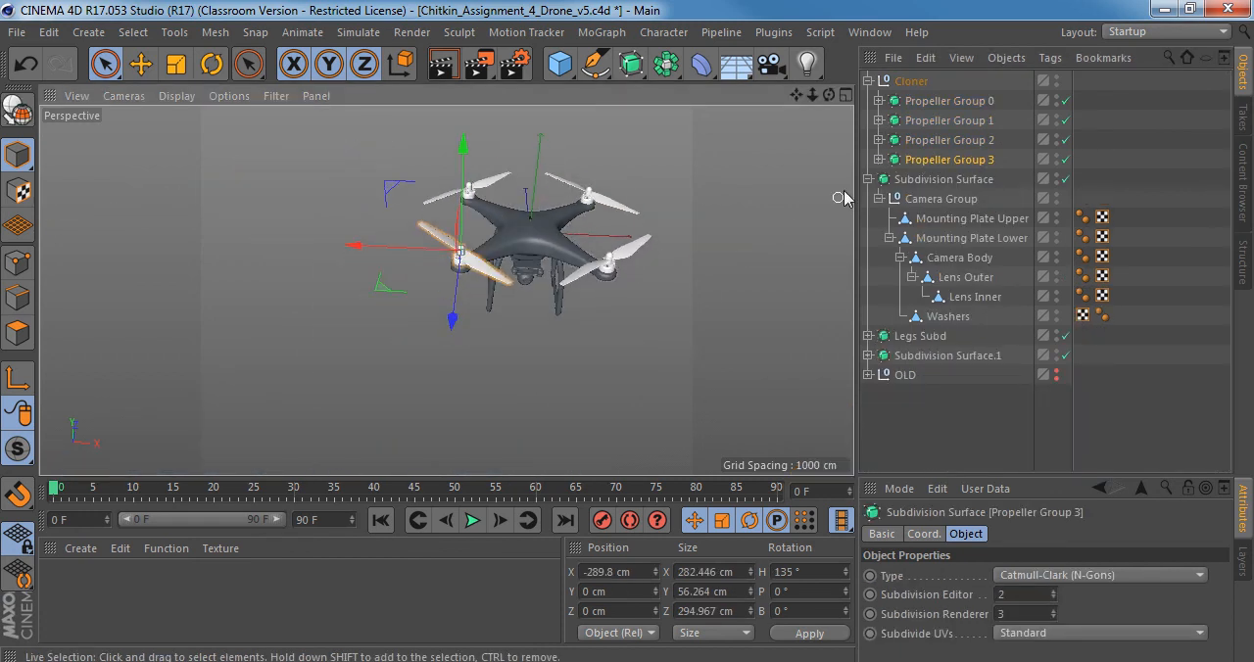
click(879, 160)
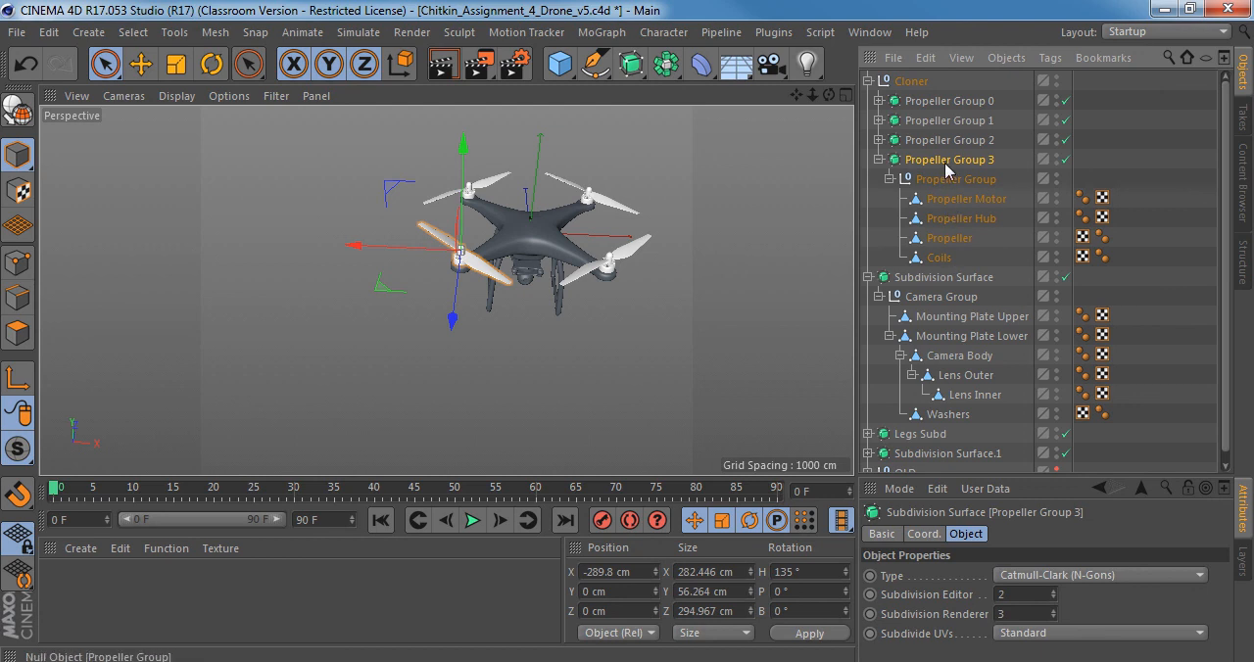
click(947, 200)
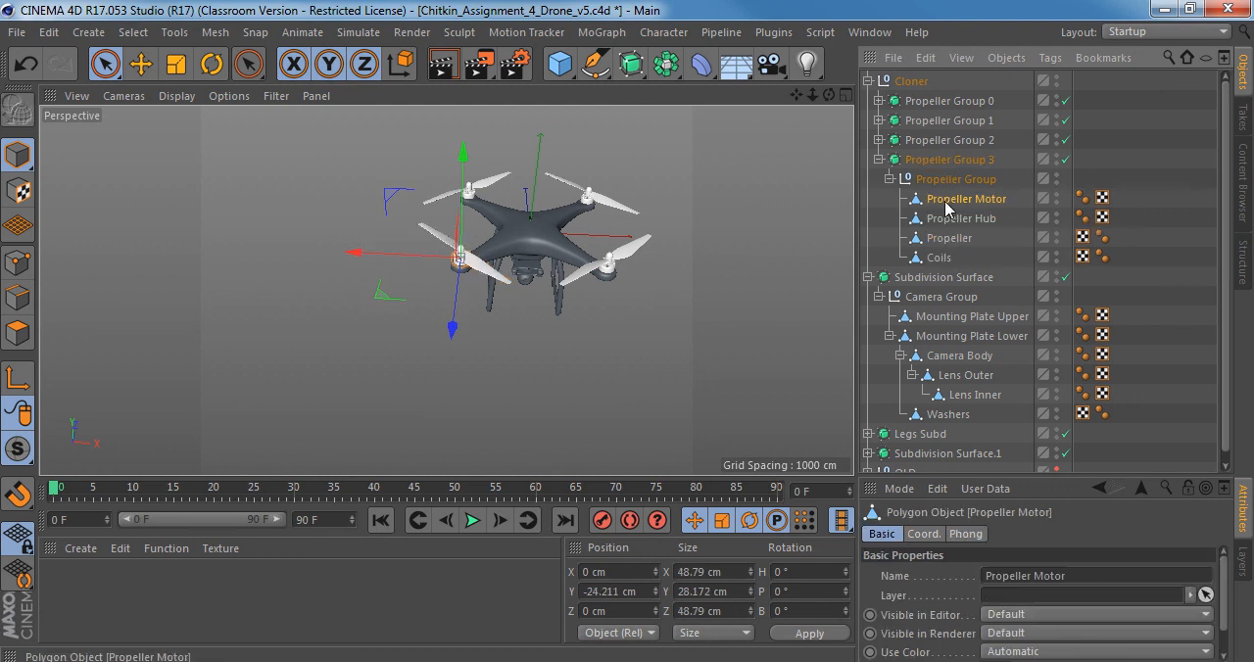
click(947, 219)
click(942, 238)
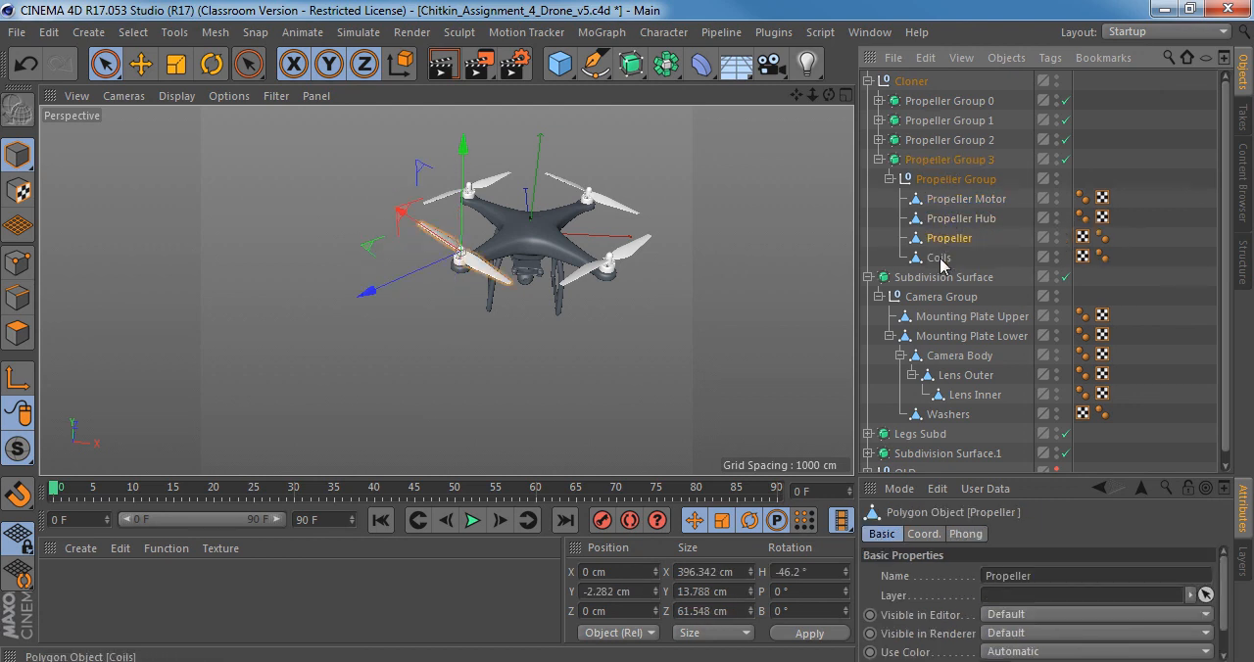
click(940, 258)
Check the contents of Propeller Groups 2 and 1, leaving Propeller Groups 1 to 3 collapsed.
click(879, 141)
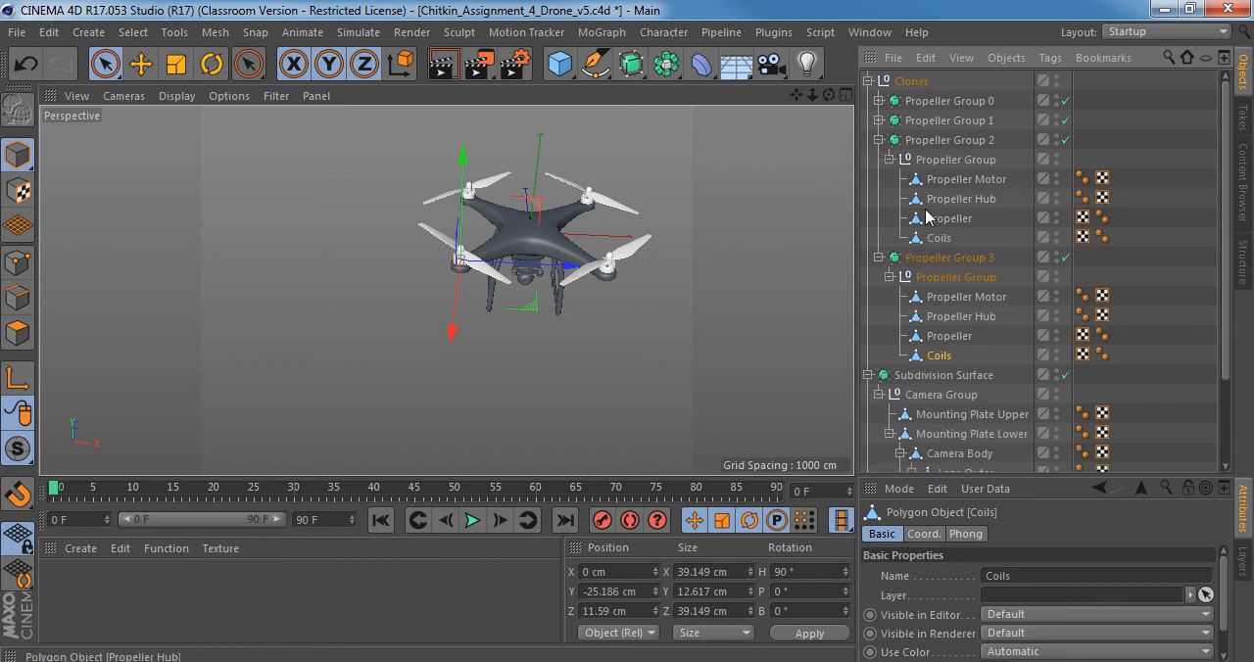
click(879, 120)
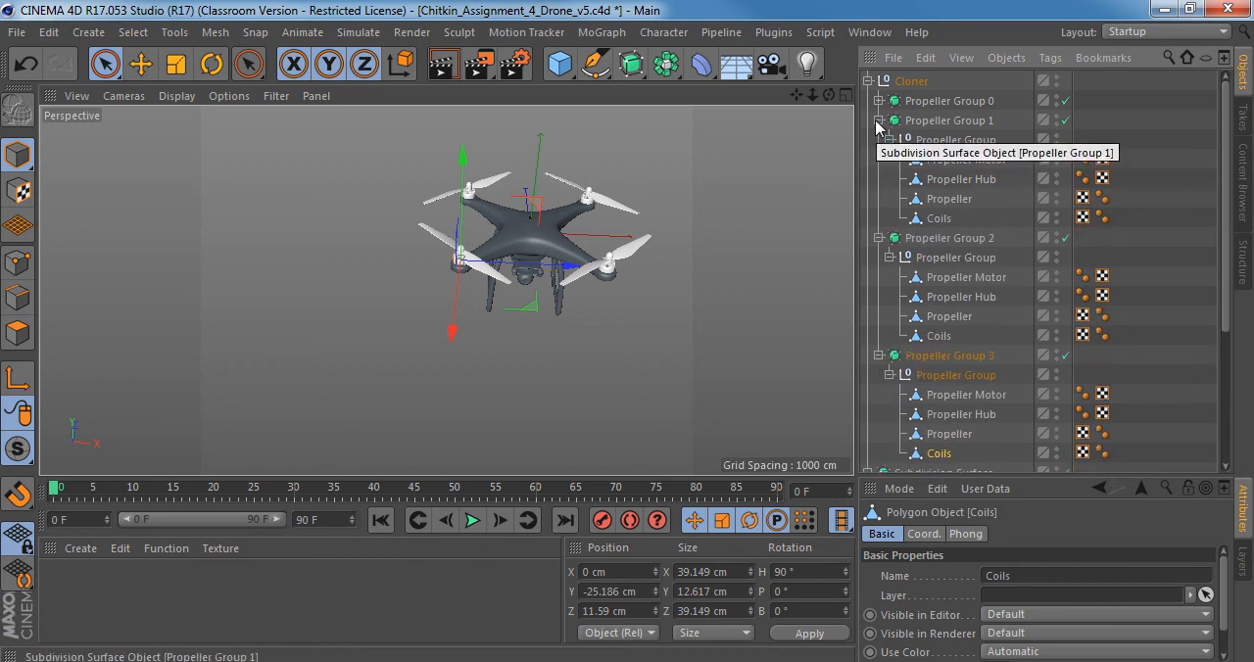
click(879, 121)
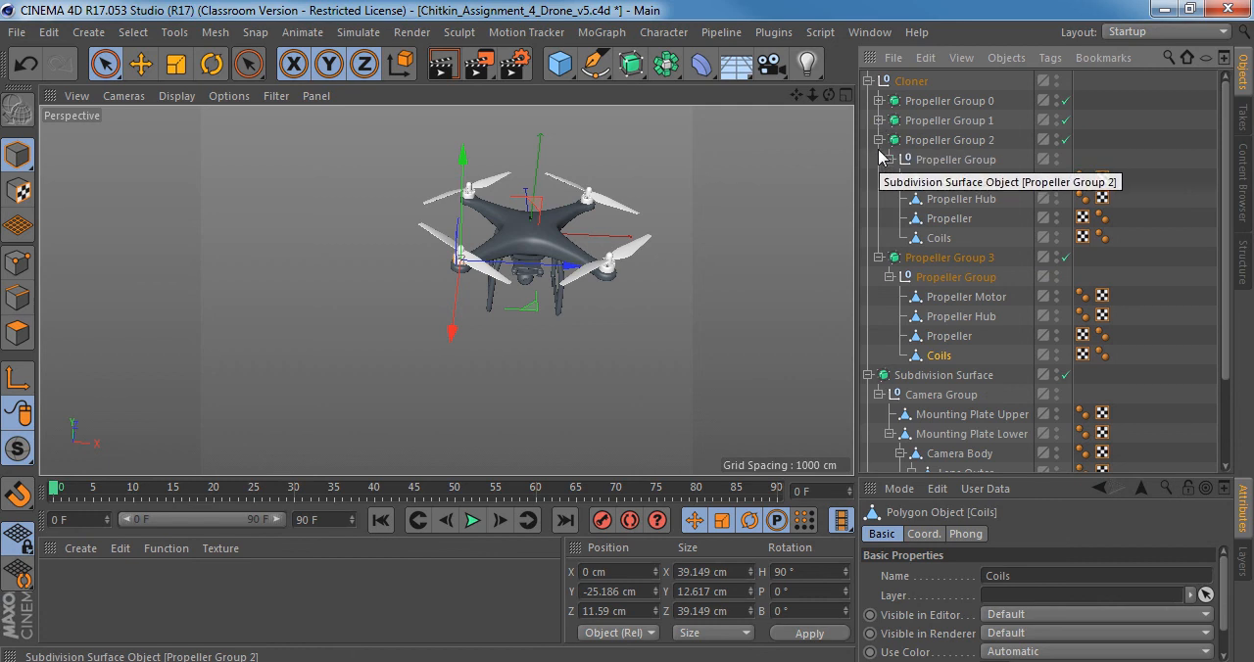
click(878, 140)
click(879, 160)
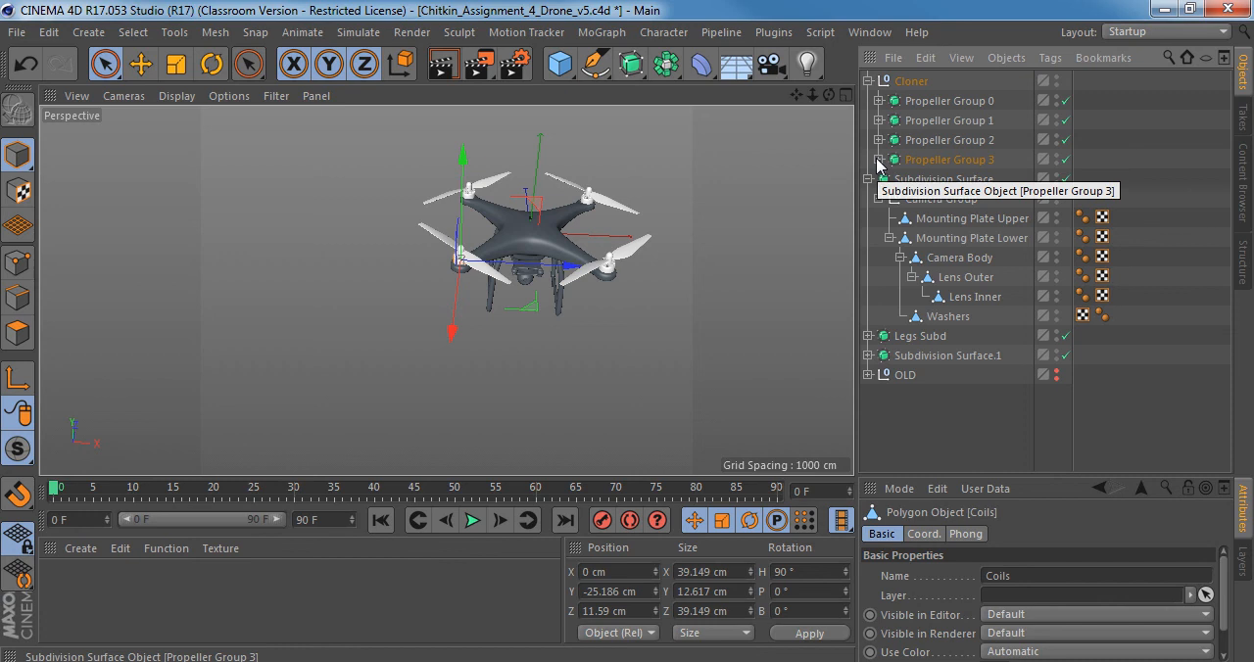
Pick the diagonally opposite propellers of Propeller Groups 2 and 0 and compare them with the reference image from above.
scroll(676, 250, up, 5)
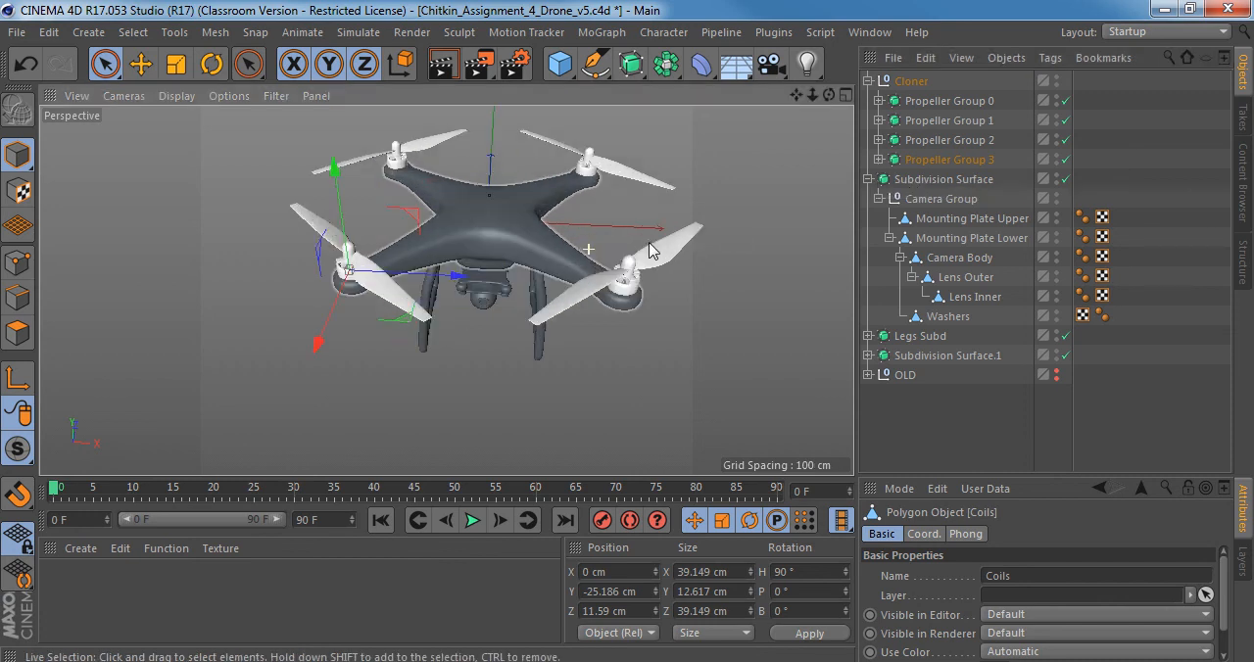
click(683, 255)
ctrl+click(950, 140)
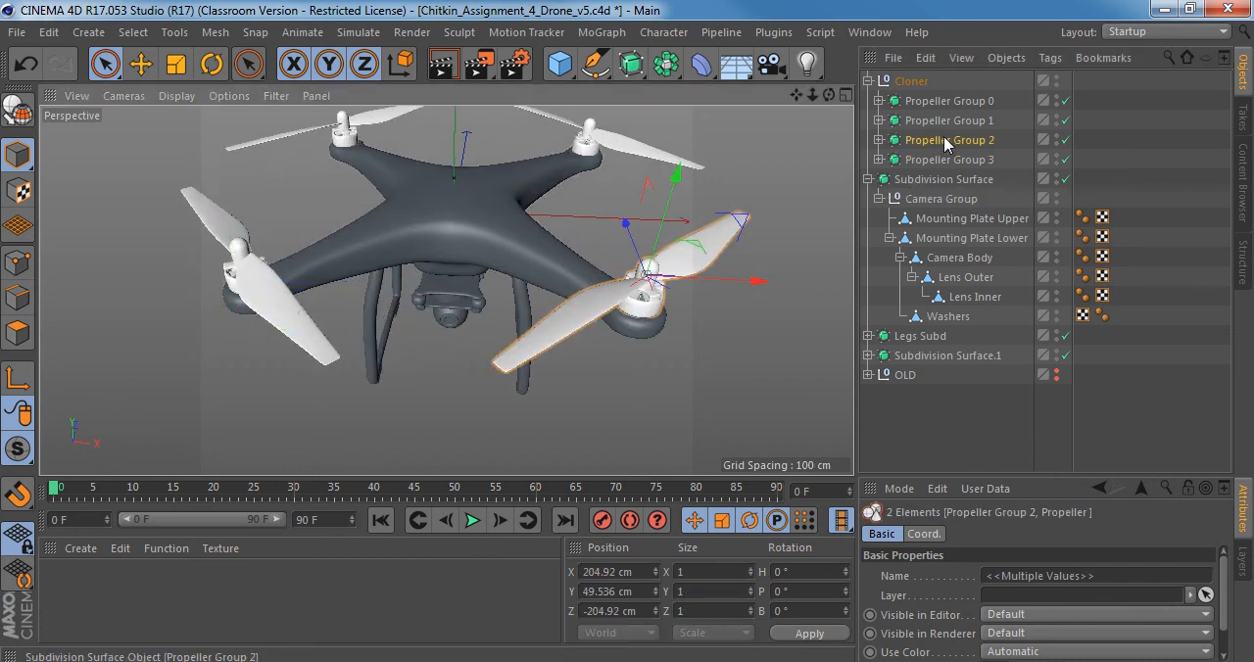
alt+drag(789, 156, 488, 261)
middle_click(488, 261)
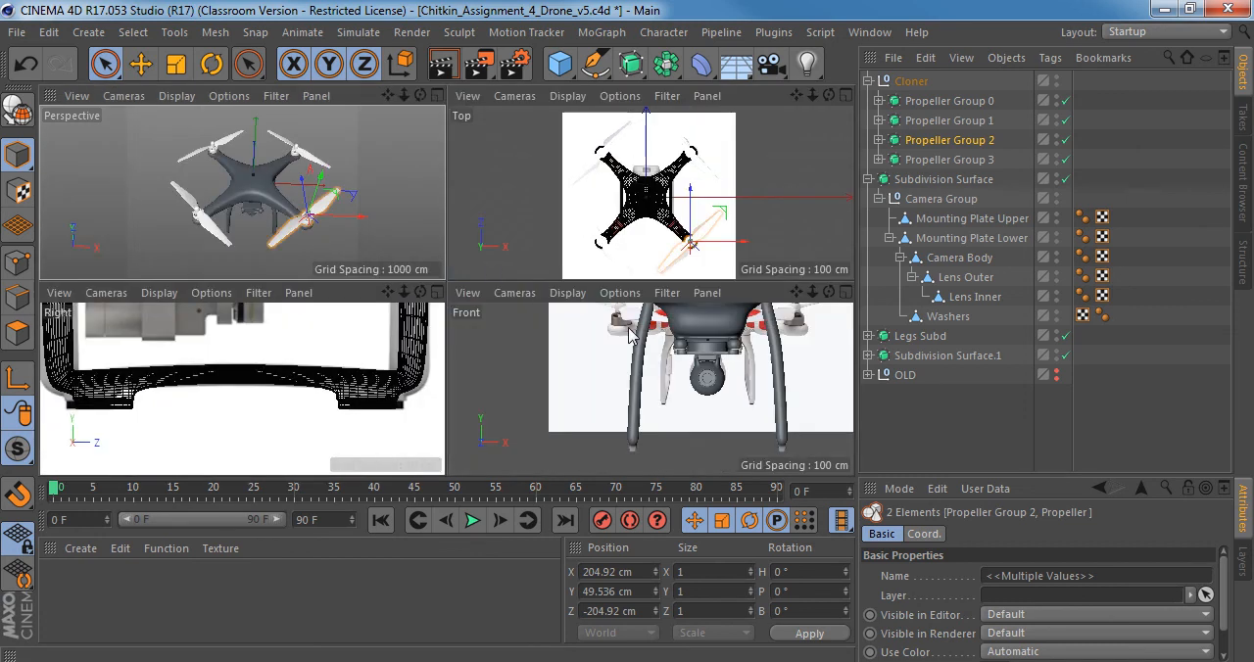
middle_click(333, 355)
middle_click(362, 303)
middle_click(470, 284)
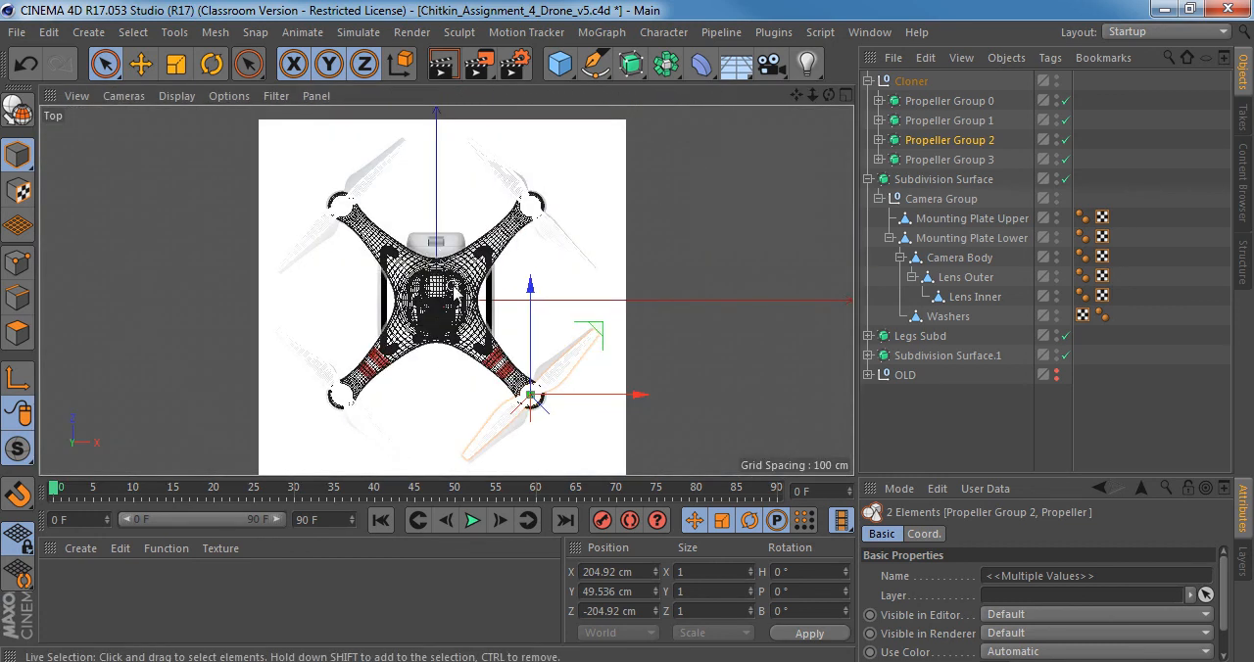
shift+click(331, 198)
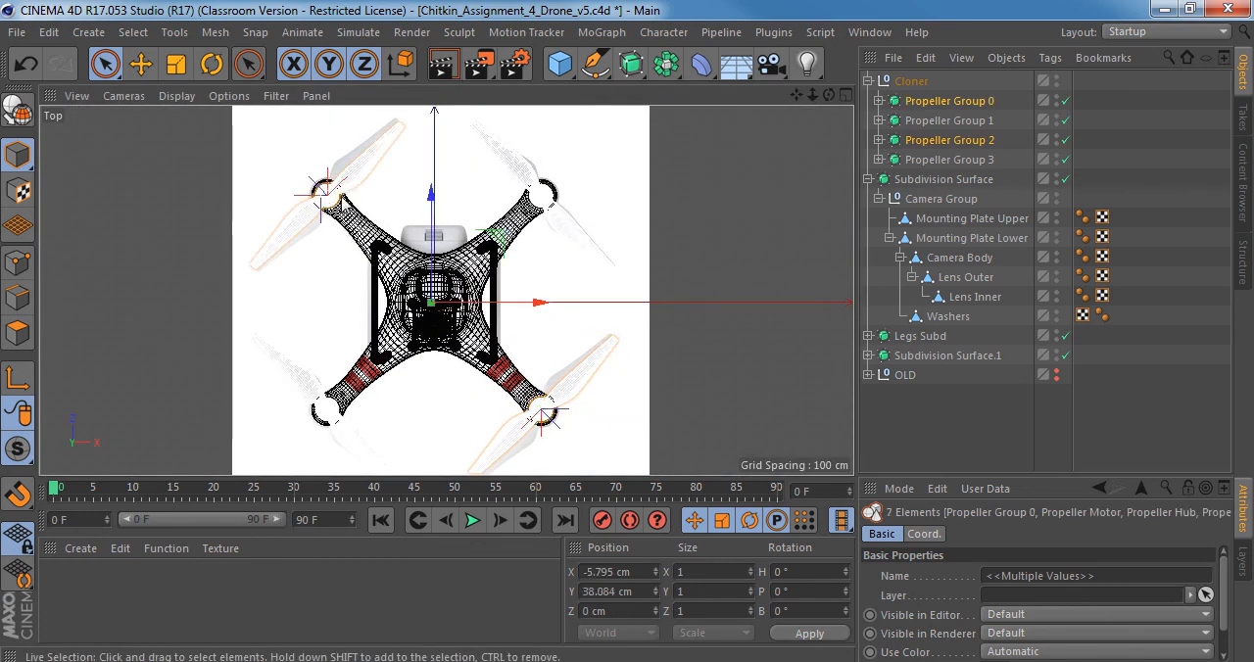
alt+middle_drag(379, 195, 417, 163)
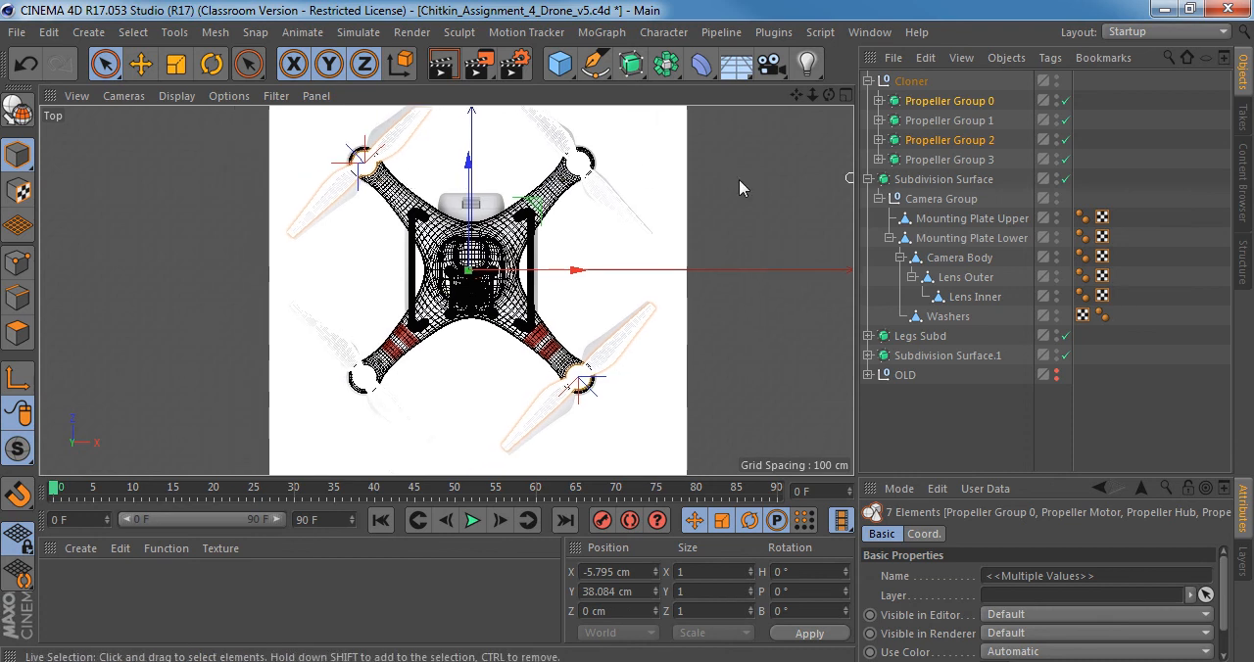
Select only the Propeller Group 0 and Propeller Group 2 objects and examine the pair in perspective.
click(878, 101)
click(879, 102)
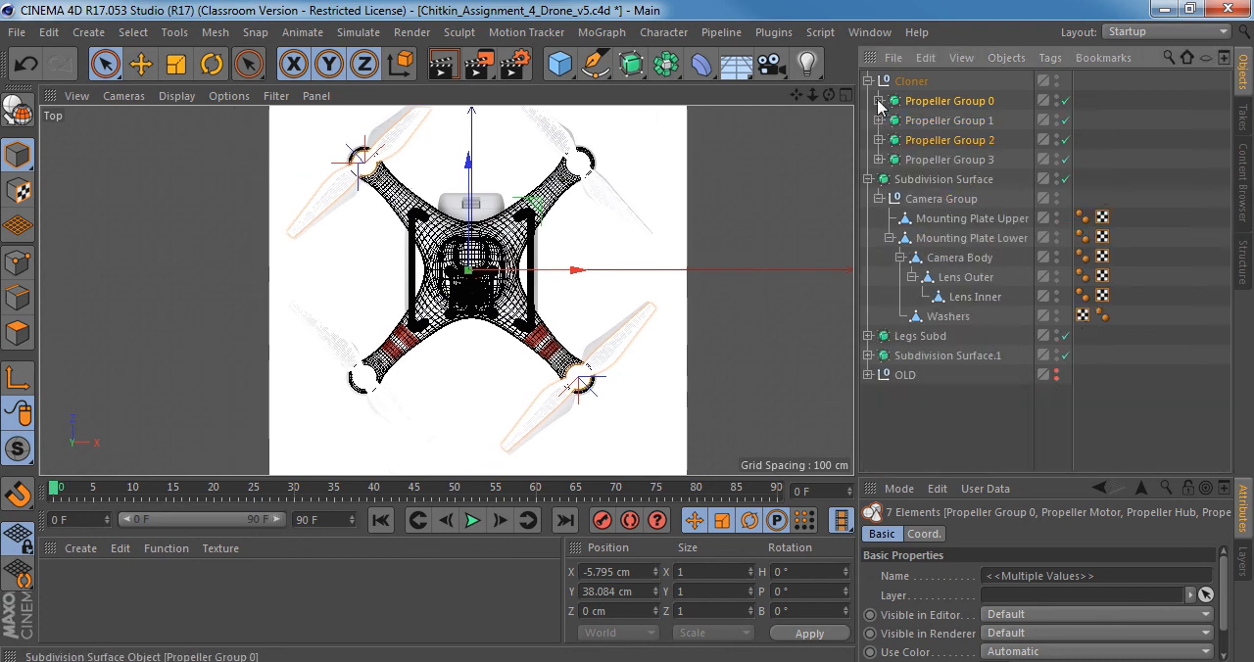
click(872, 108)
click(949, 101)
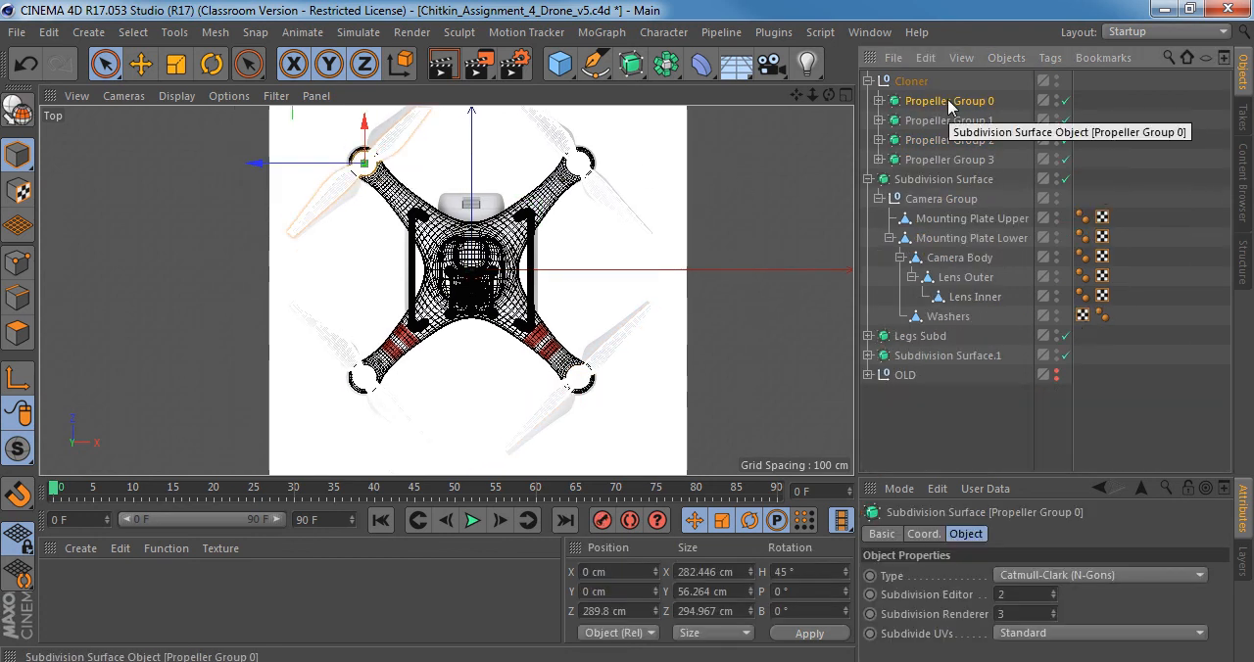
ctrl+click(972, 143)
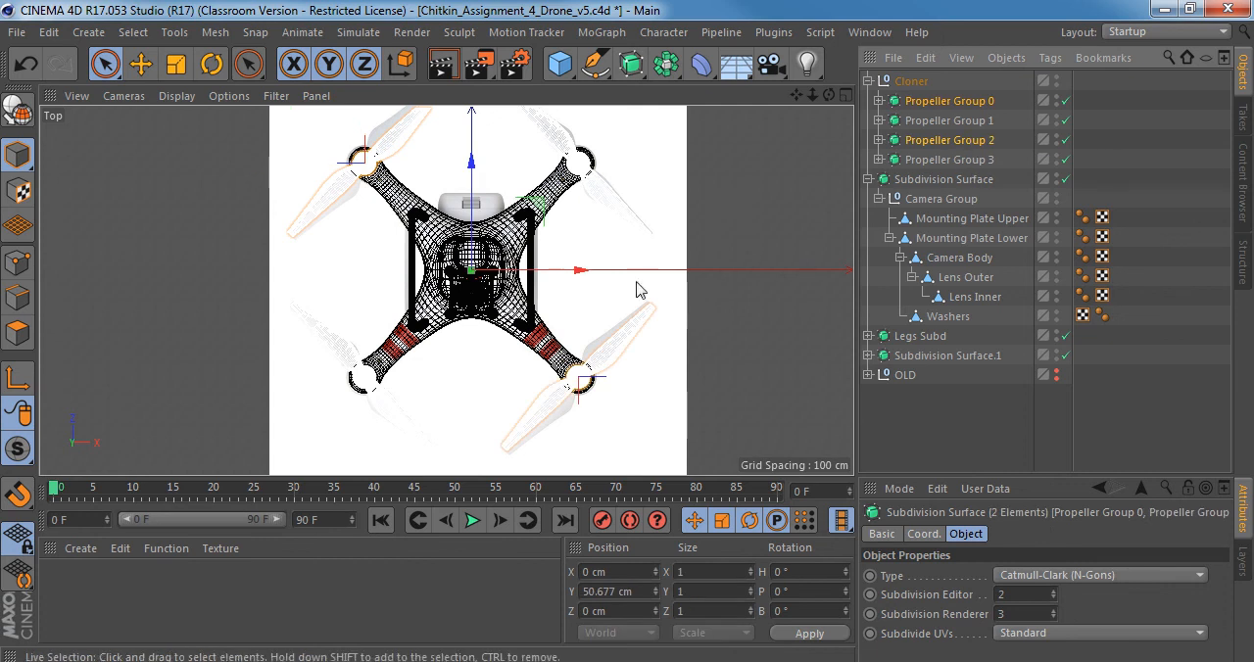
middle_click(577, 294)
middle_click(352, 204)
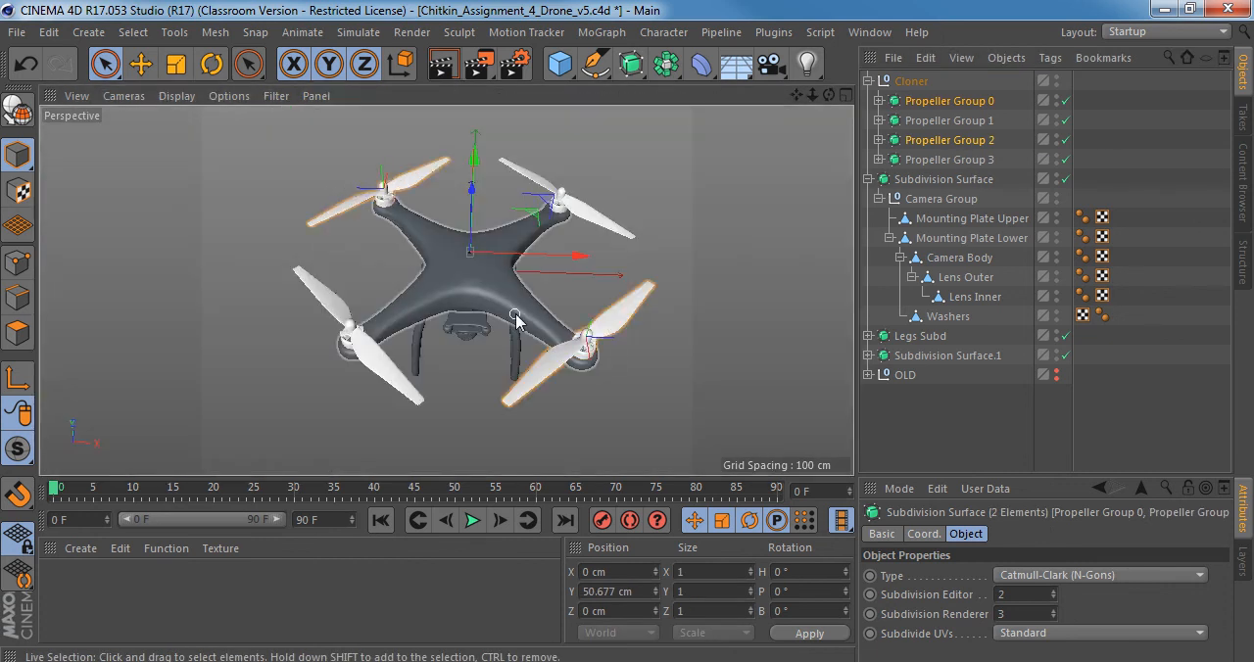
alt+right_drag(514, 314, 563, 315)
alt+drag(563, 323, 588, 294)
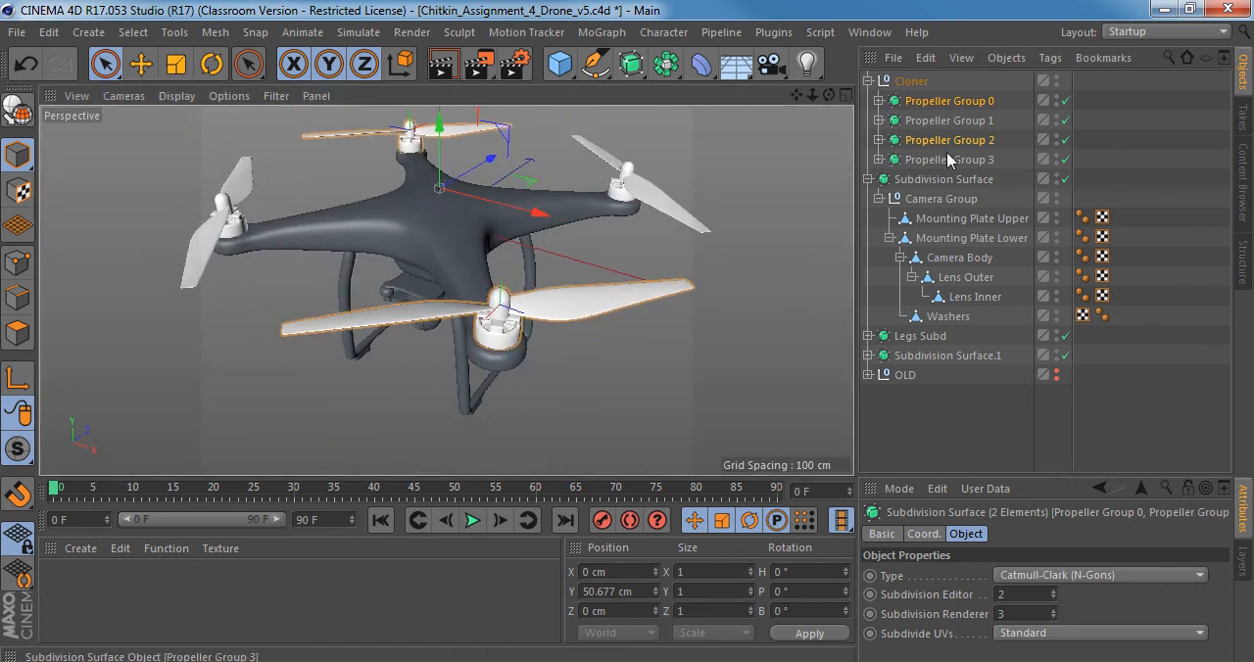
Mirror the Propeller object inside Propeller Group 2 by setting its X scale to -1.
click(940, 141)
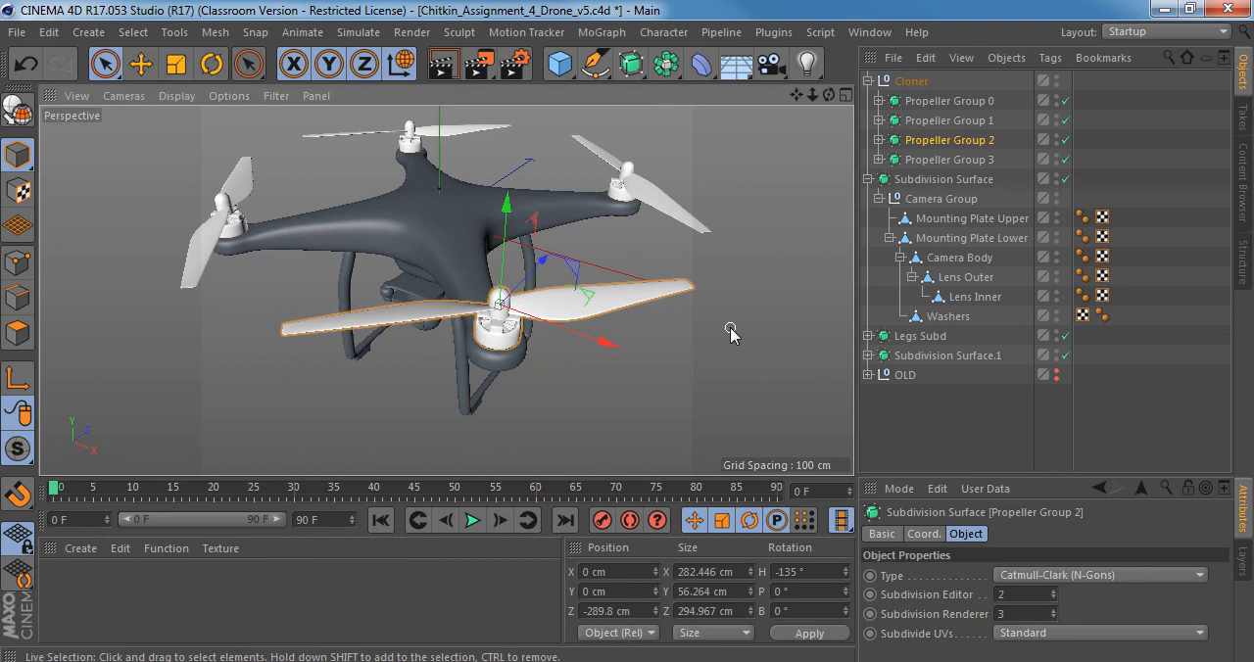
click(924, 534)
alt+drag(495, 294, 517, 263)
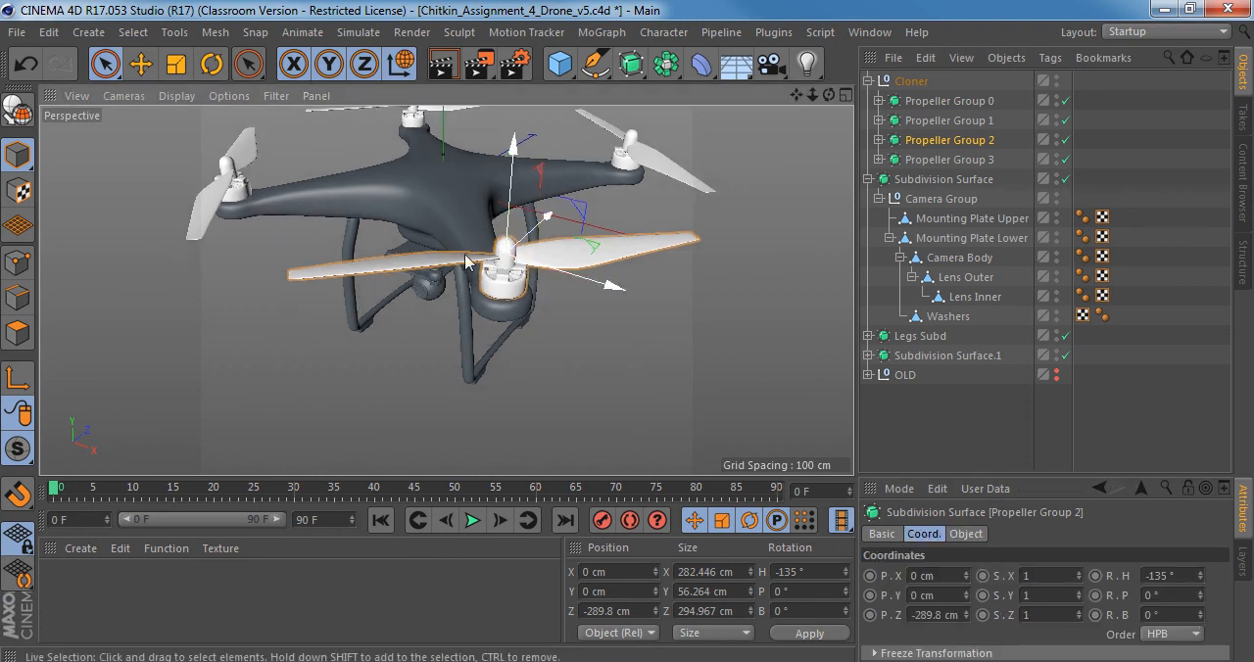
alt+right_drag(466, 255, 551, 282)
mouse_move(551, 284)
alt+mouse_down()
mouse_move(552, 214)
mouse_move(556, 286)
alt+mouse_up()
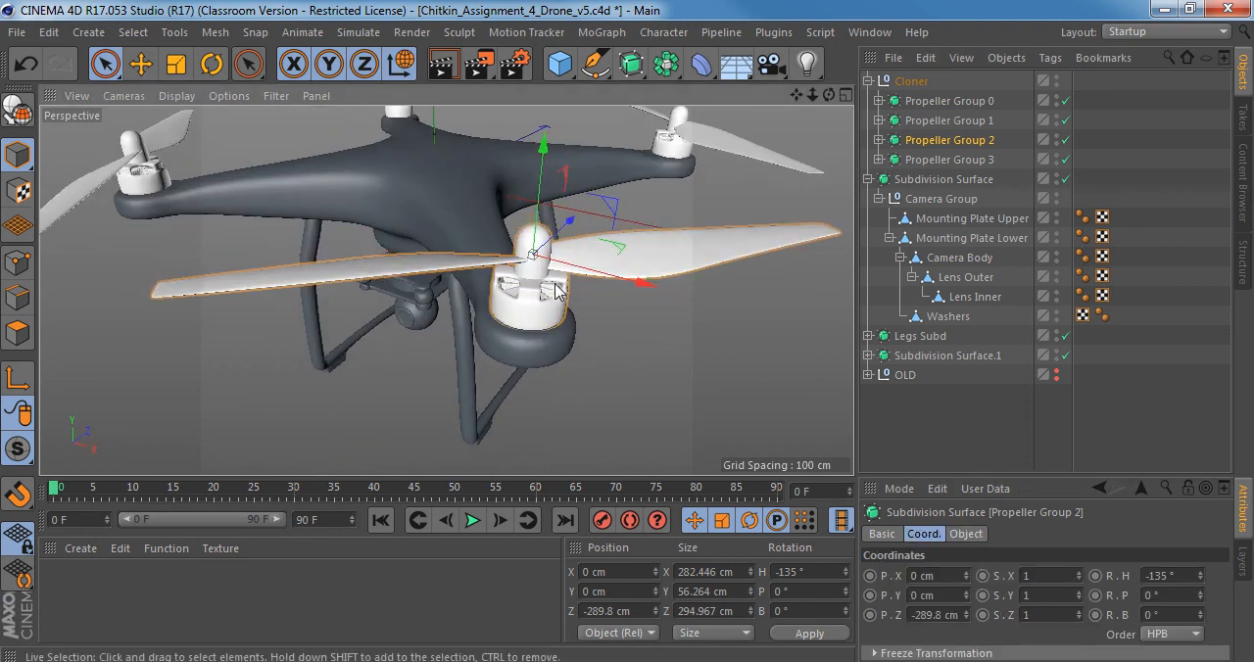
click(880, 140)
click(962, 180)
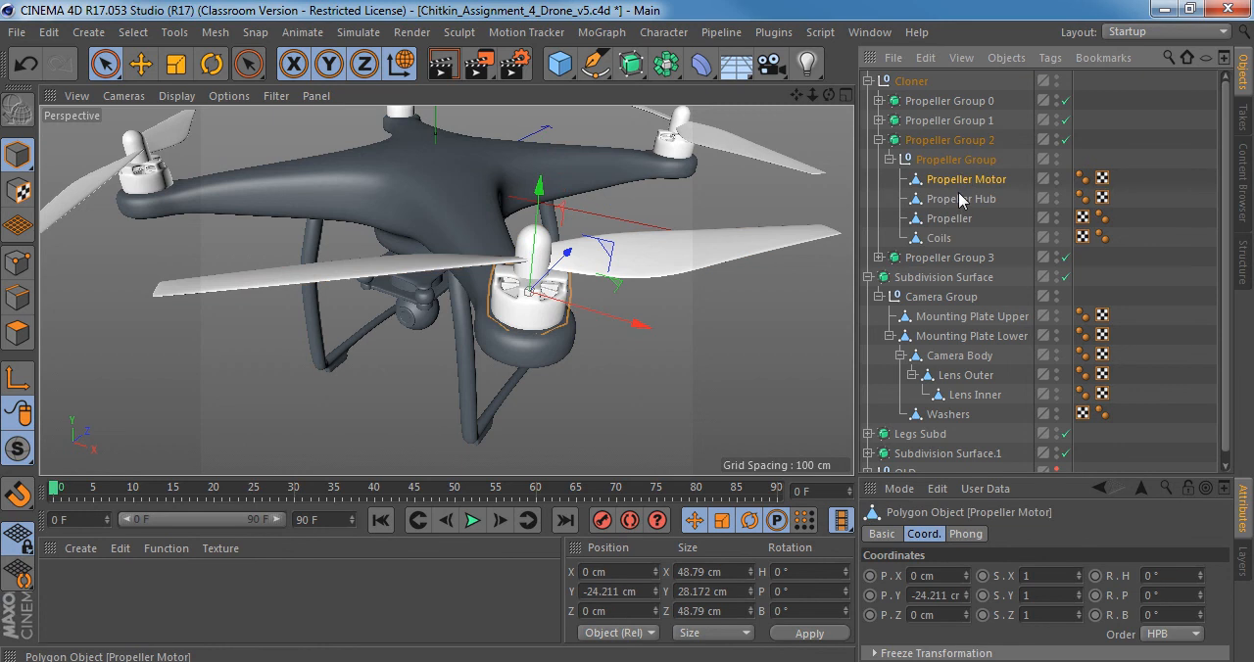
click(960, 200)
click(949, 220)
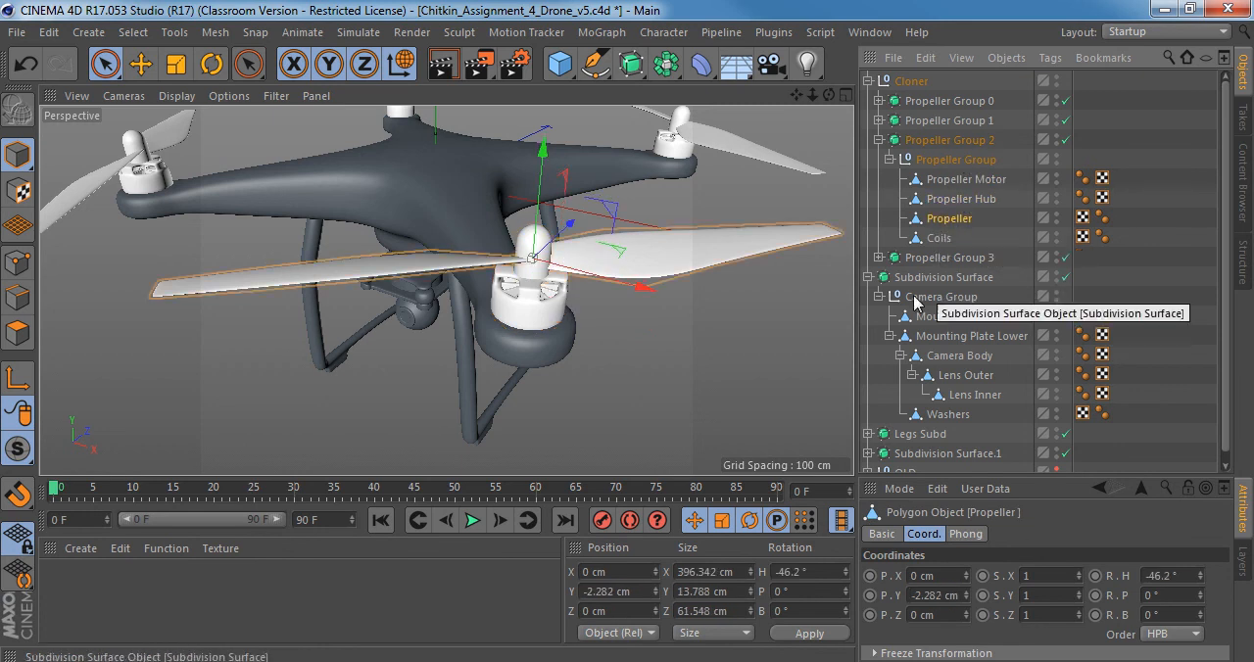
mouse_move(677, 259)
alt+mouse_down()
mouse_move(737, 270)
mouse_move(672, 244)
mouse_move(690, 256)
alt+mouse_up()
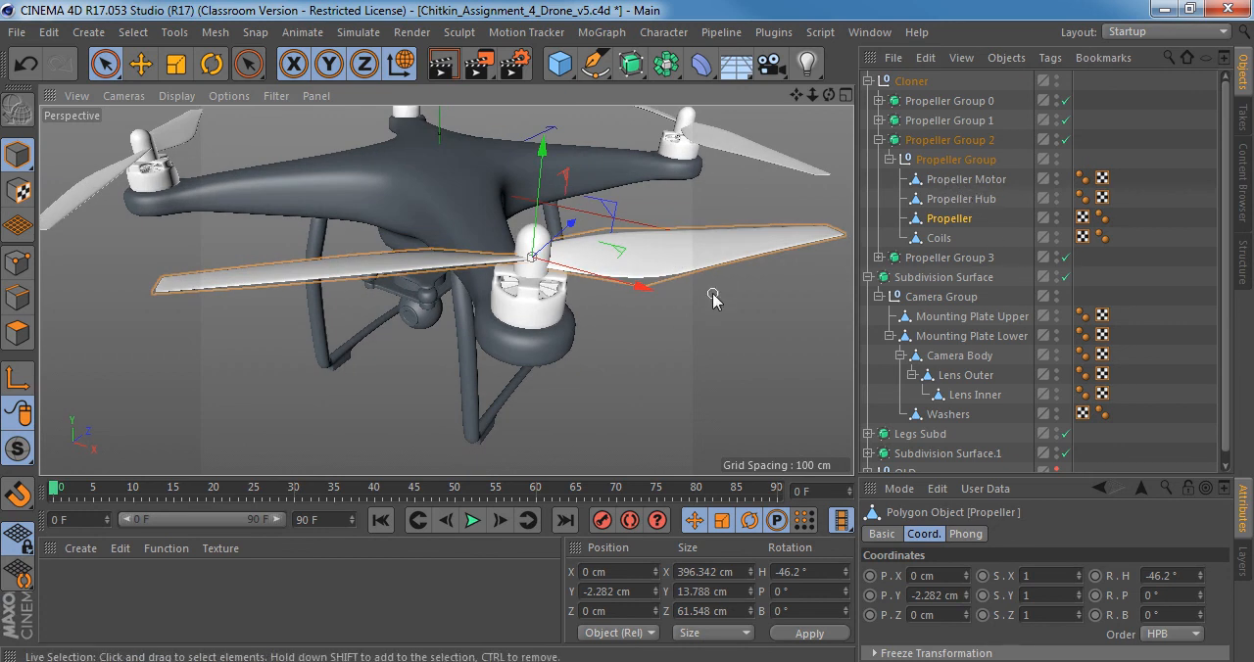
drag(1083, 575, 1084, 641)
Compare the mirrored and unmirrored Propeller of Group 2 against the top reference image by undoing and redoing the scale change.
middle_click(559, 299)
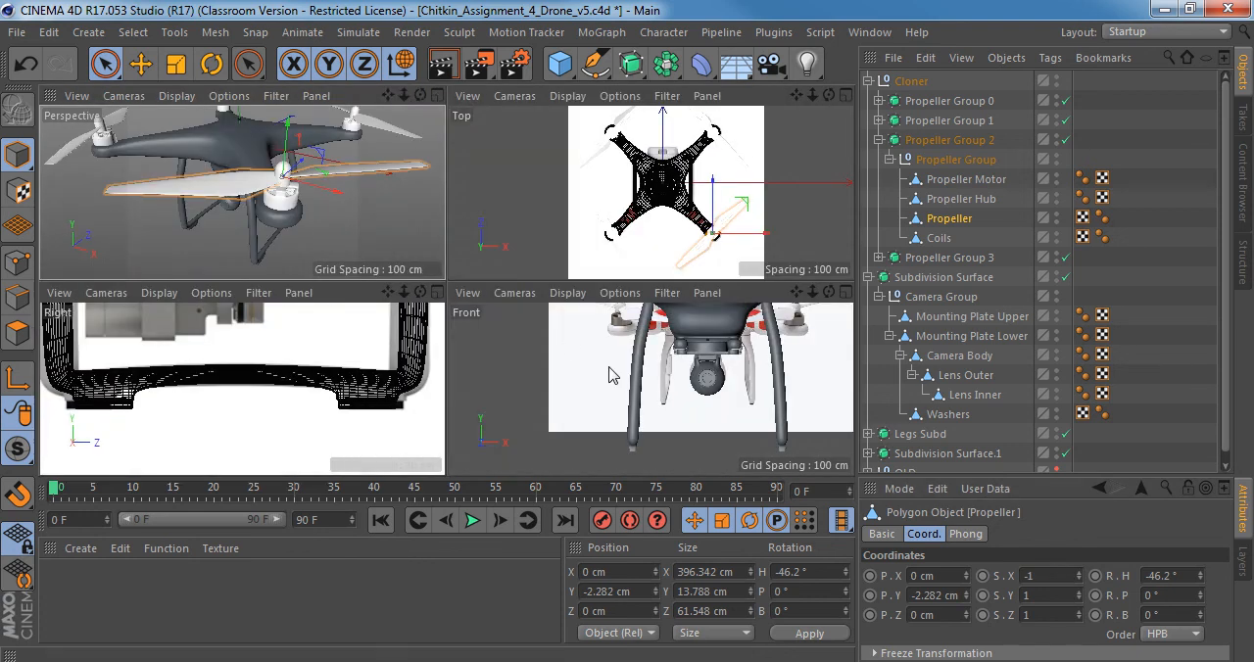
middle_click(674, 235)
scroll(666, 299, up, 5)
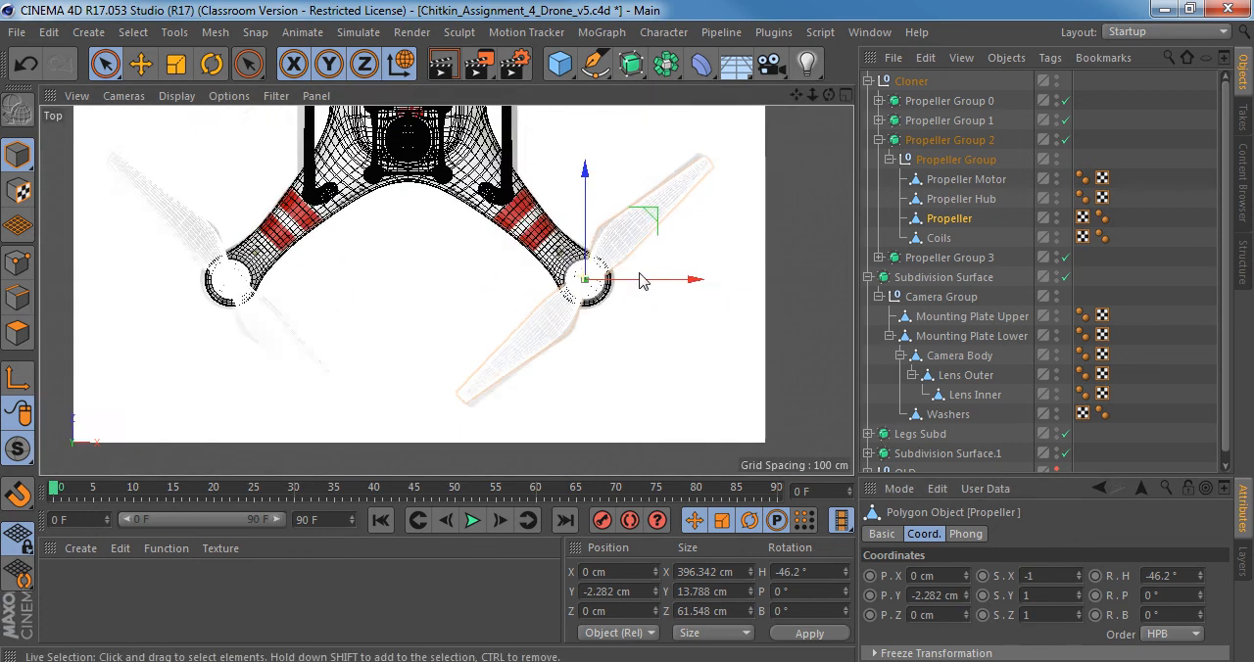
key(ctrl+z)
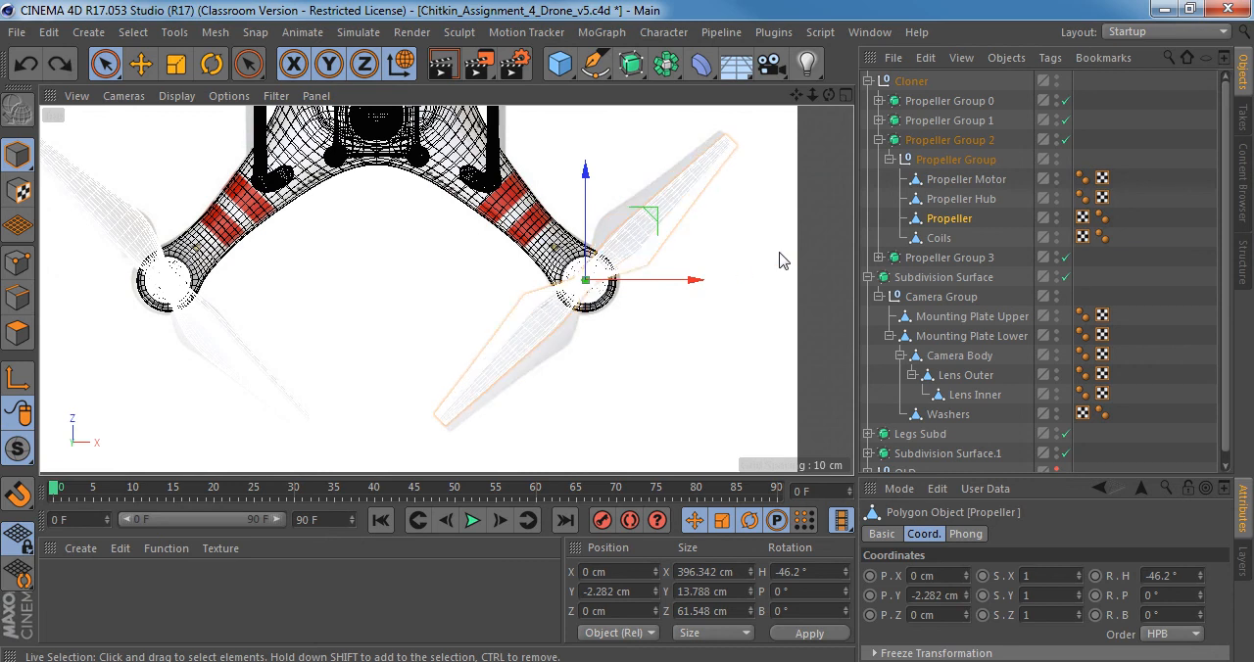
key(ctrl+y)
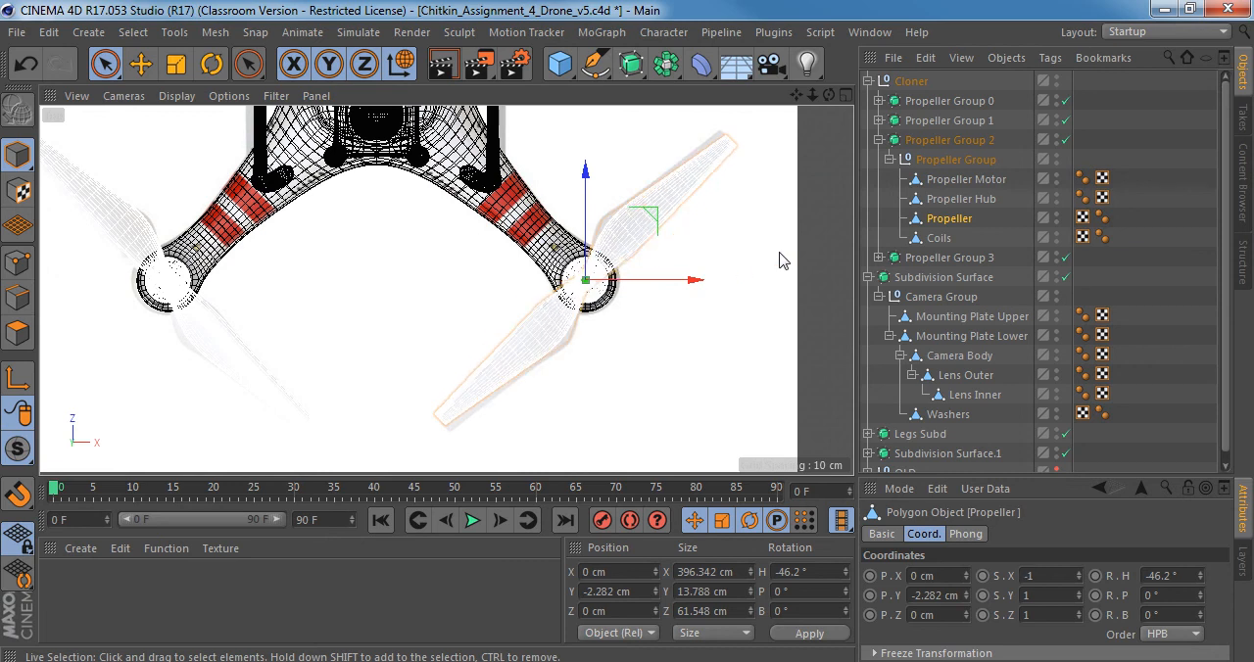
click(1027, 576)
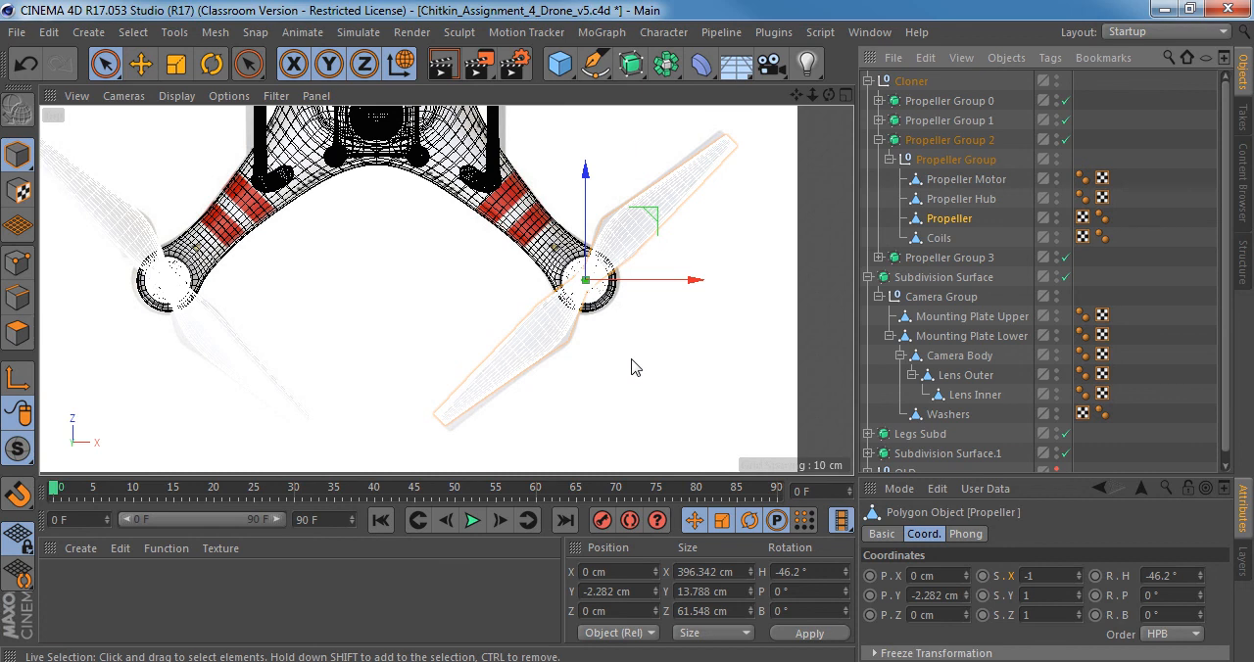
key(ctrl+z)
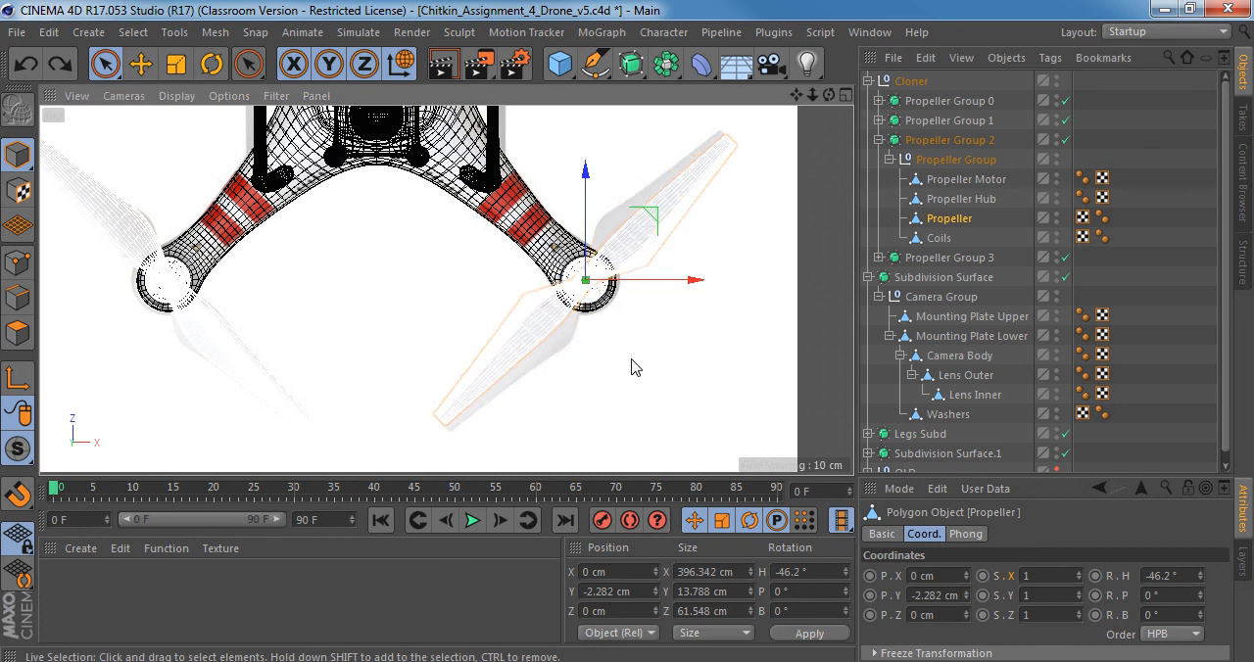
Mirror the Propeller object inside Propeller Group 0 by setting its X scale to -1.
middle_click(596, 275)
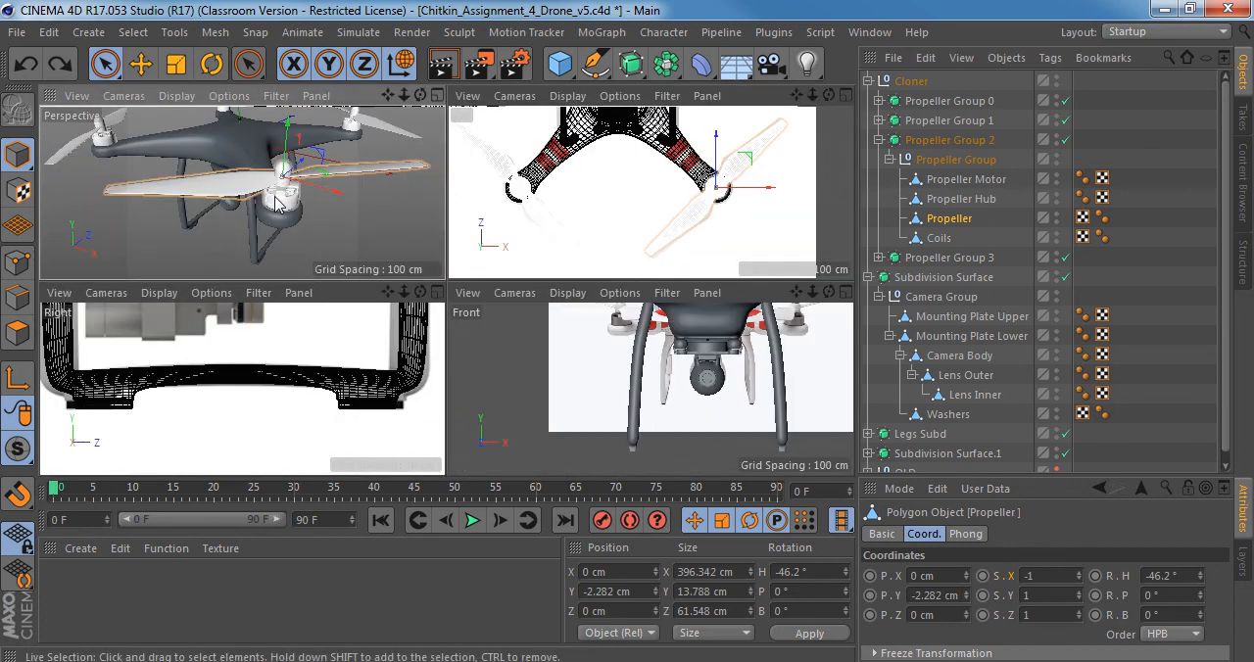
middle_click(436, 235)
alt+drag(444, 228, 466, 235)
alt+middle_drag(367, 138, 442, 275)
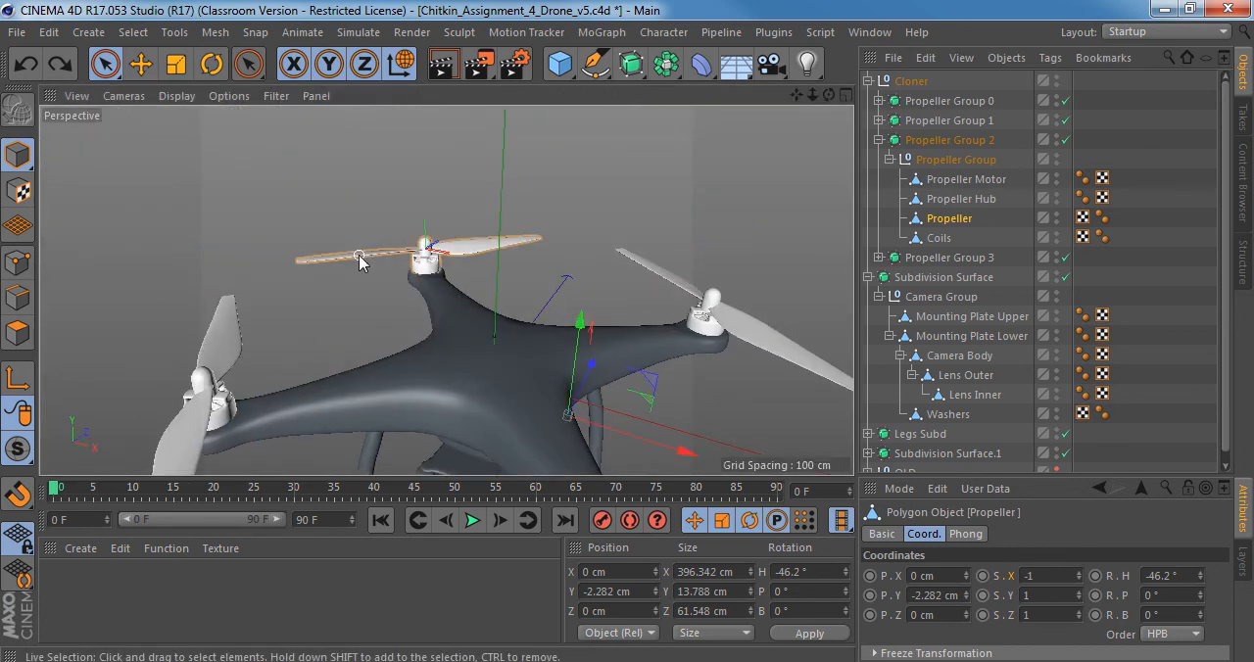
click(355, 253)
click(878, 101)
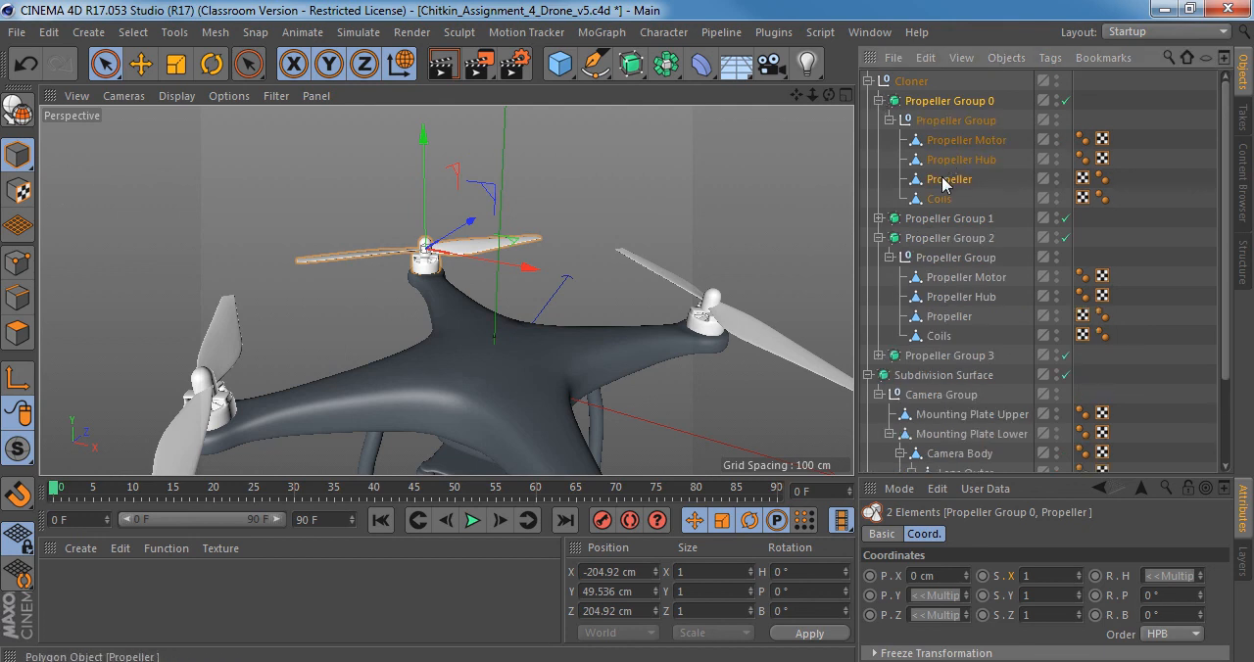
click(947, 181)
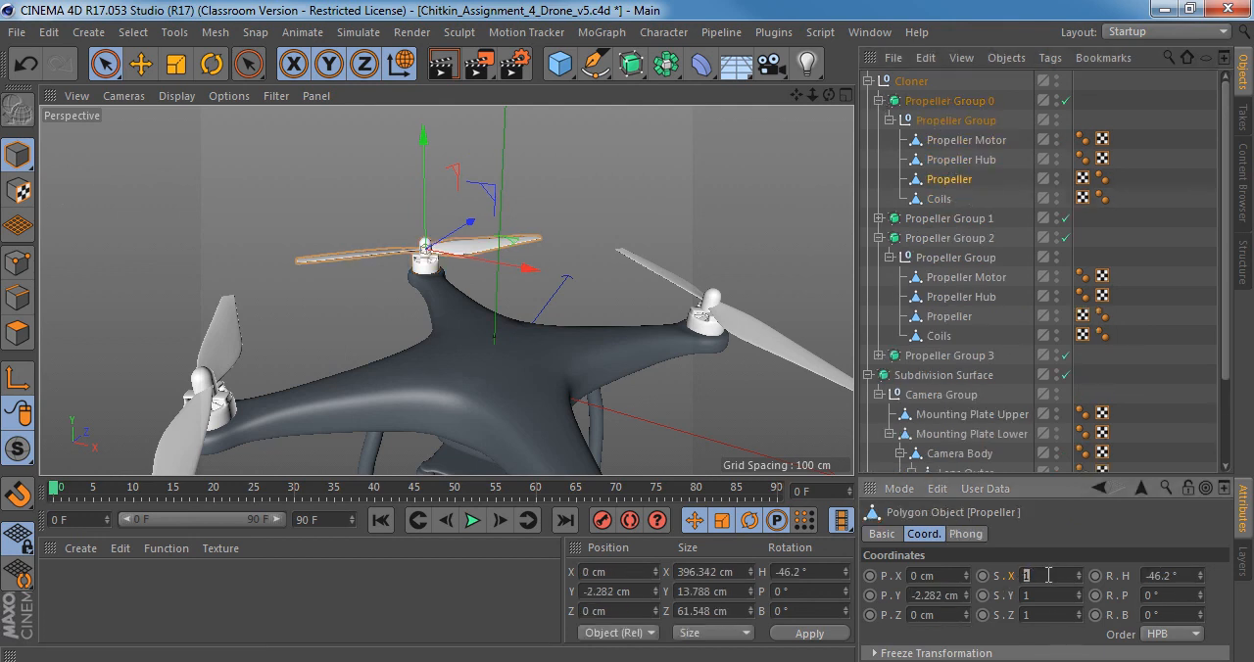
key(Return)
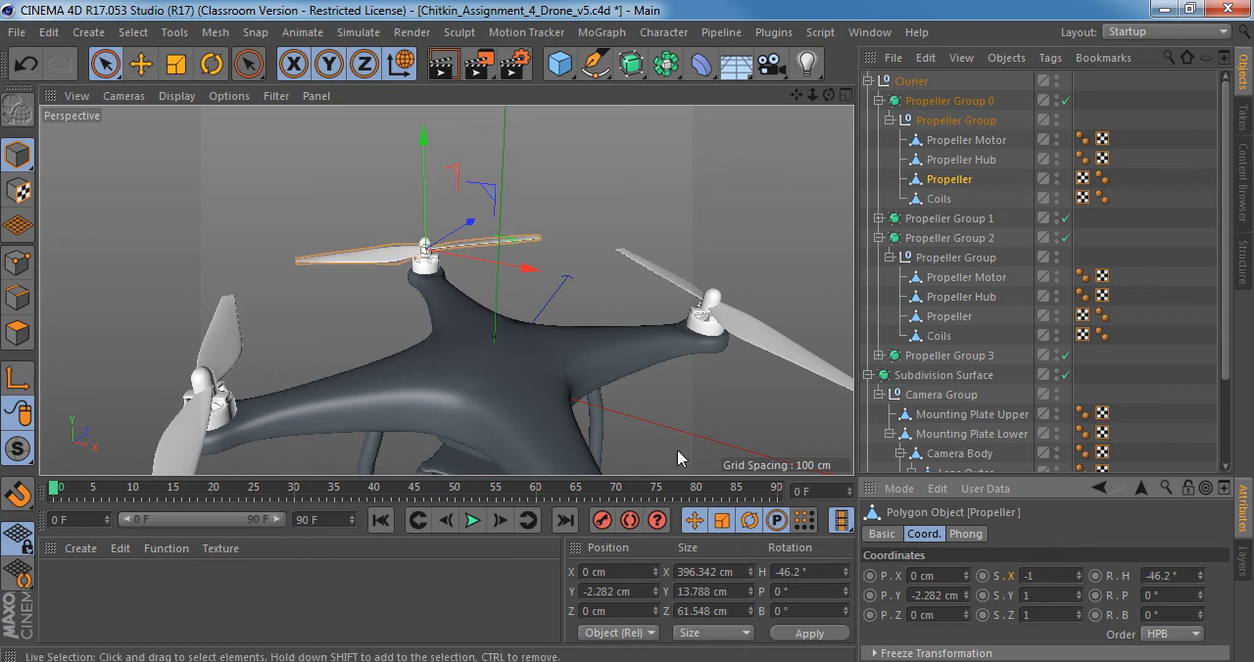
Select the Propeller Motor objects inside Propeller Groups 0, 1, 2 and 3 together.
scroll(438, 251, up, 4)
scroll(437, 244, down, 4)
alt+drag(437, 245, 474, 269)
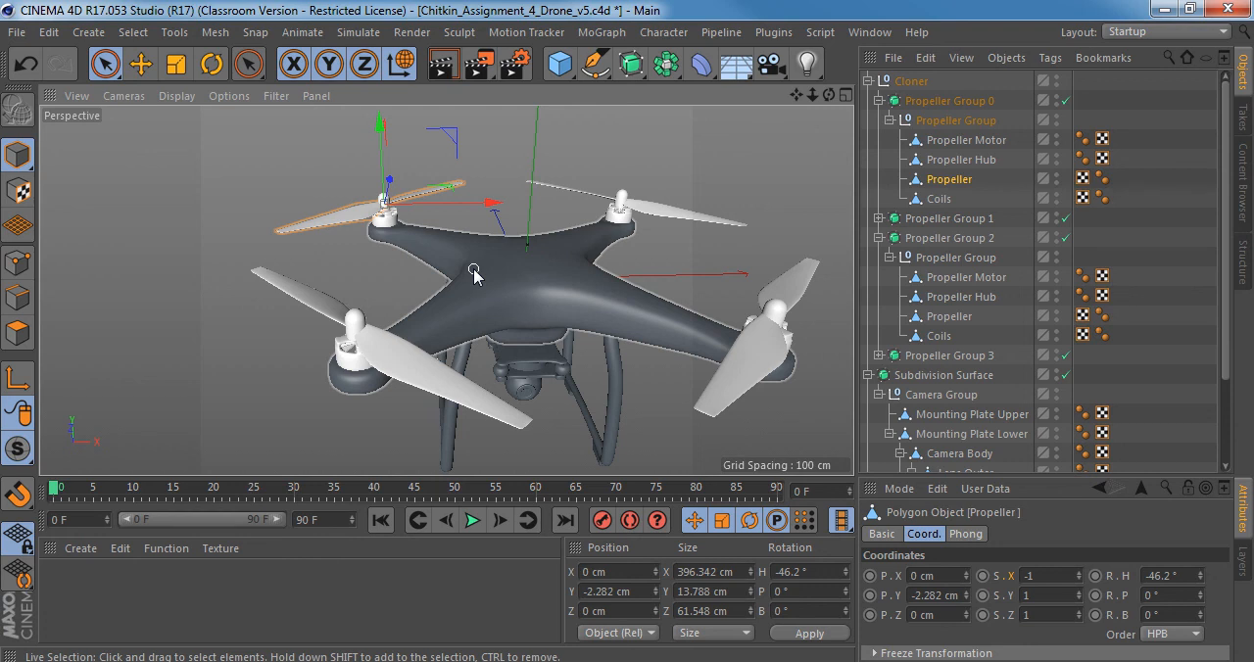
alt+drag(507, 291, 557, 302)
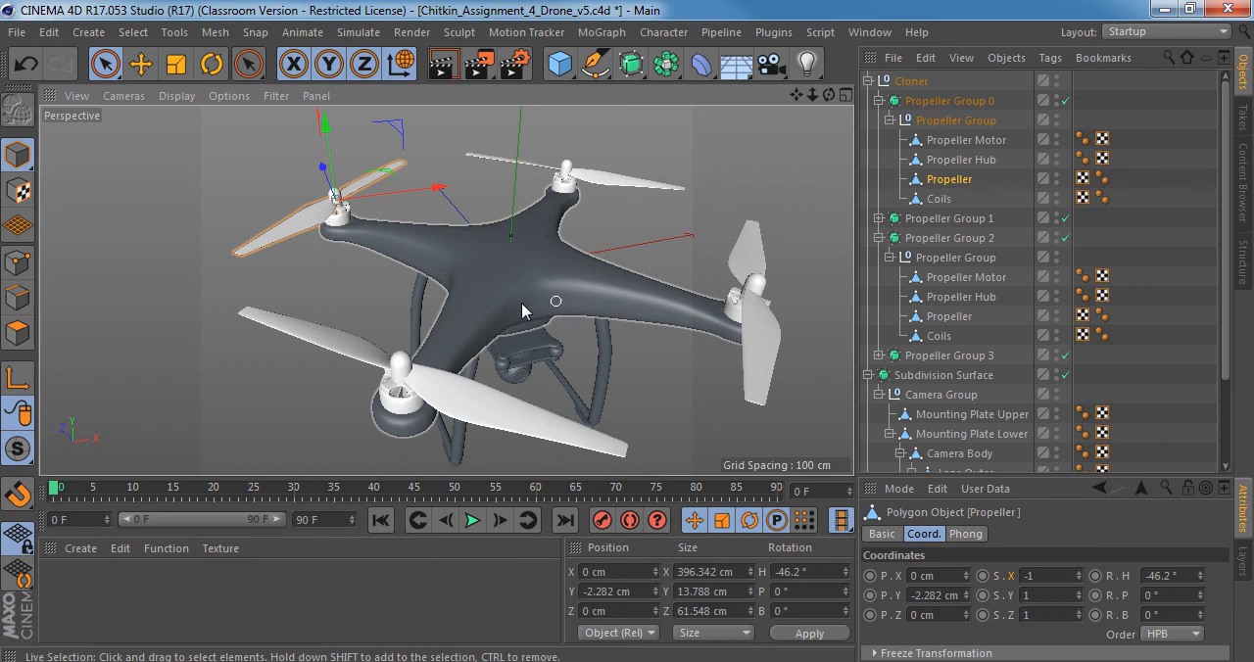
alt+drag(619, 286, 518, 275)
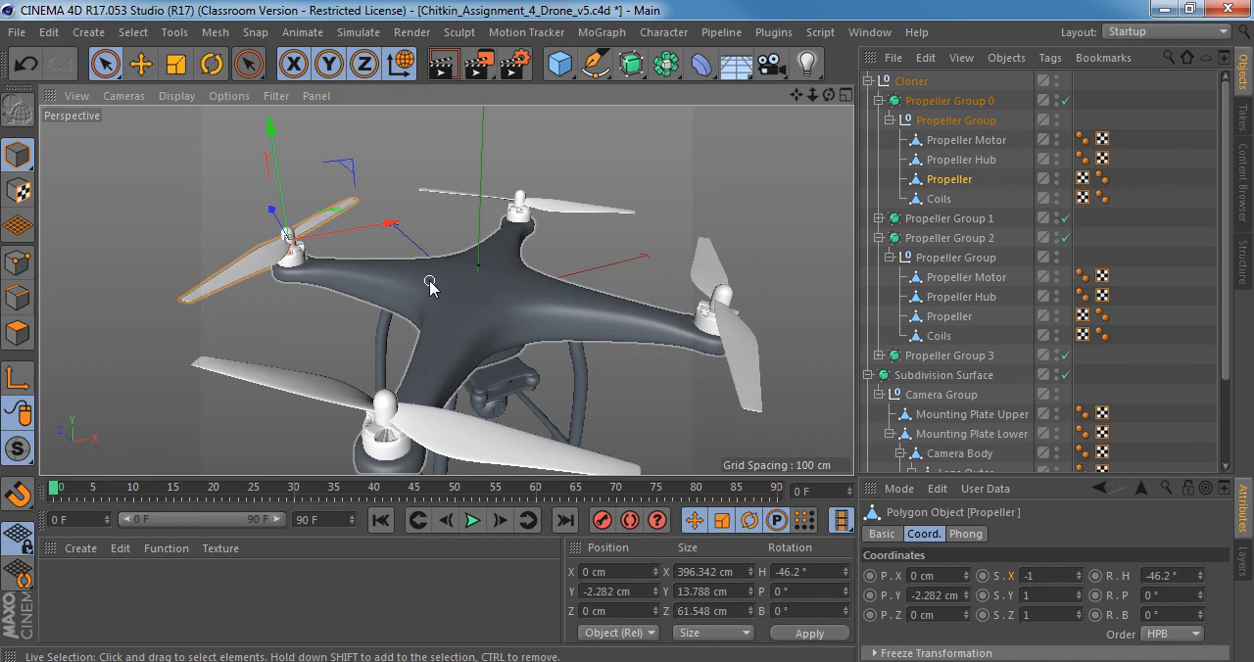
click(965, 140)
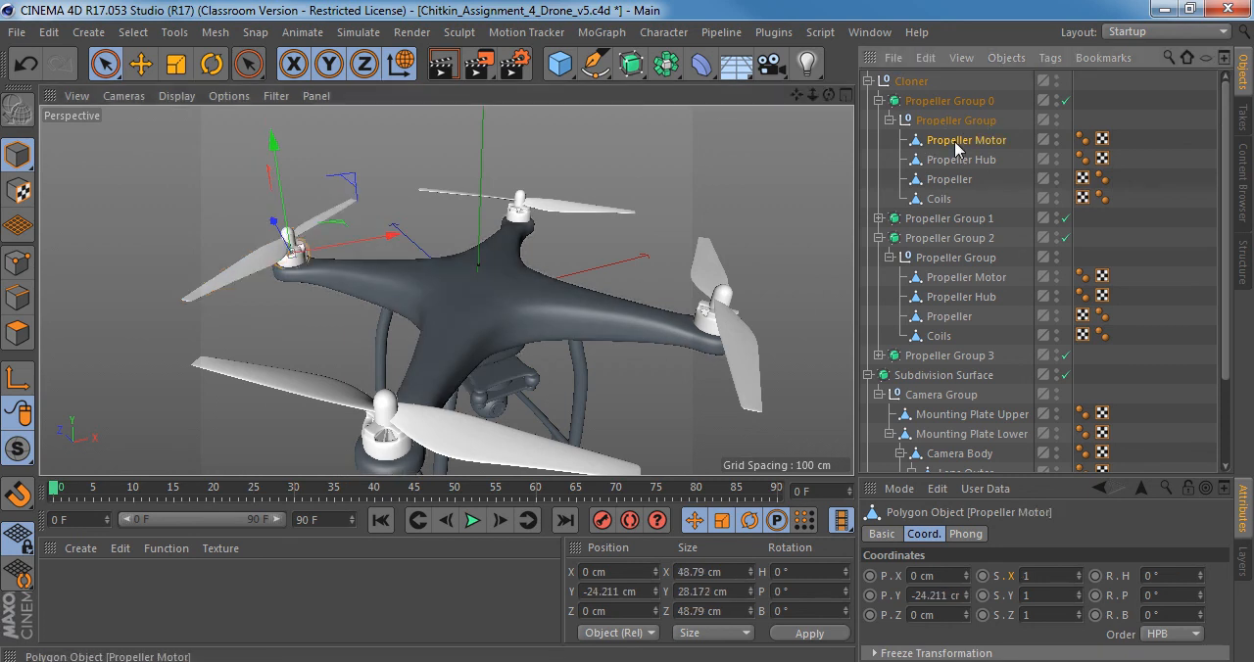
click(879, 218)
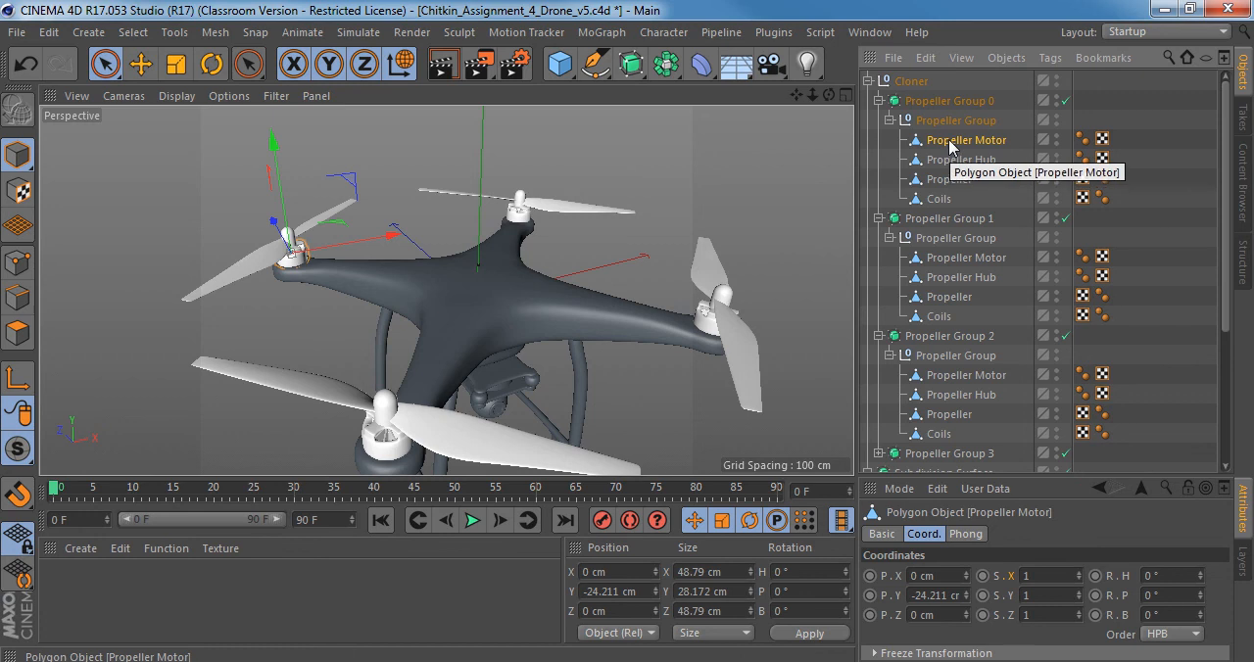
alt+drag(405, 302, 343, 265)
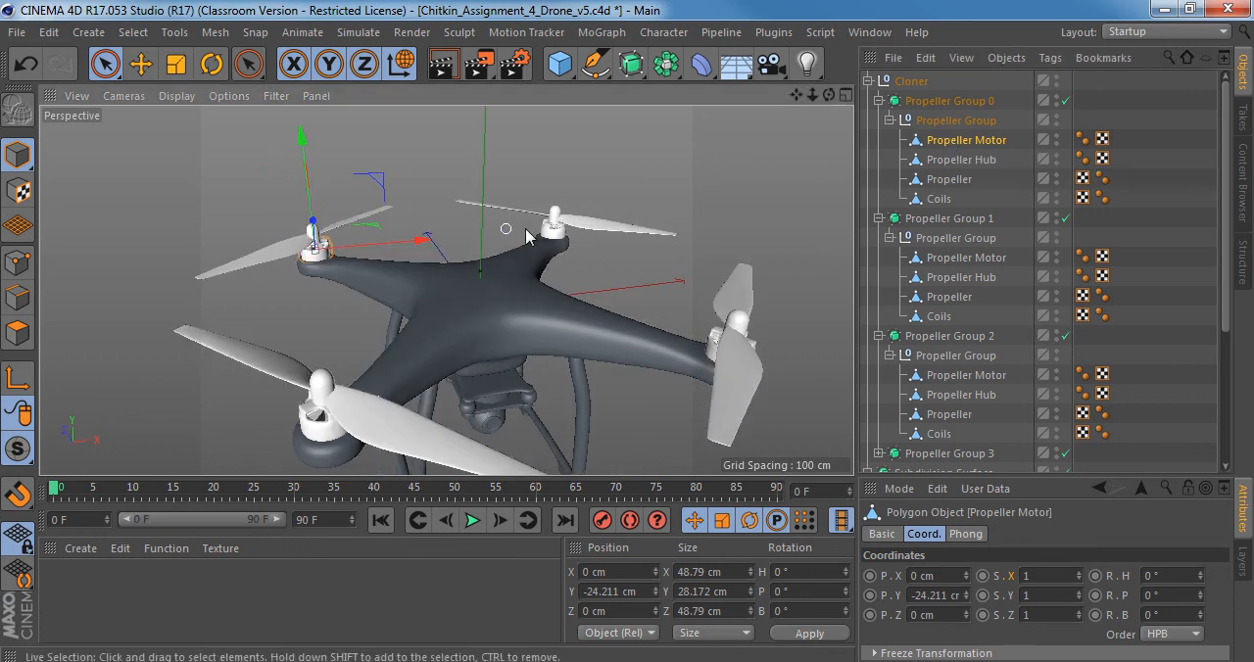
alt+drag(666, 327, 714, 282)
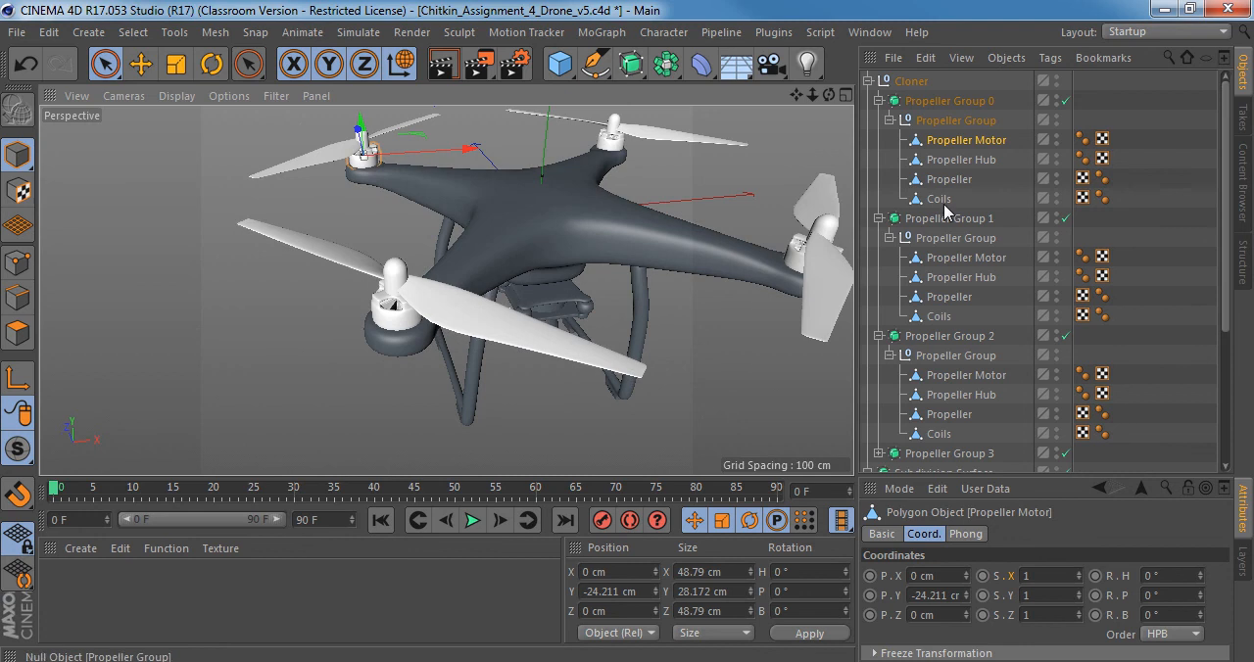
ctrl+click(946, 259)
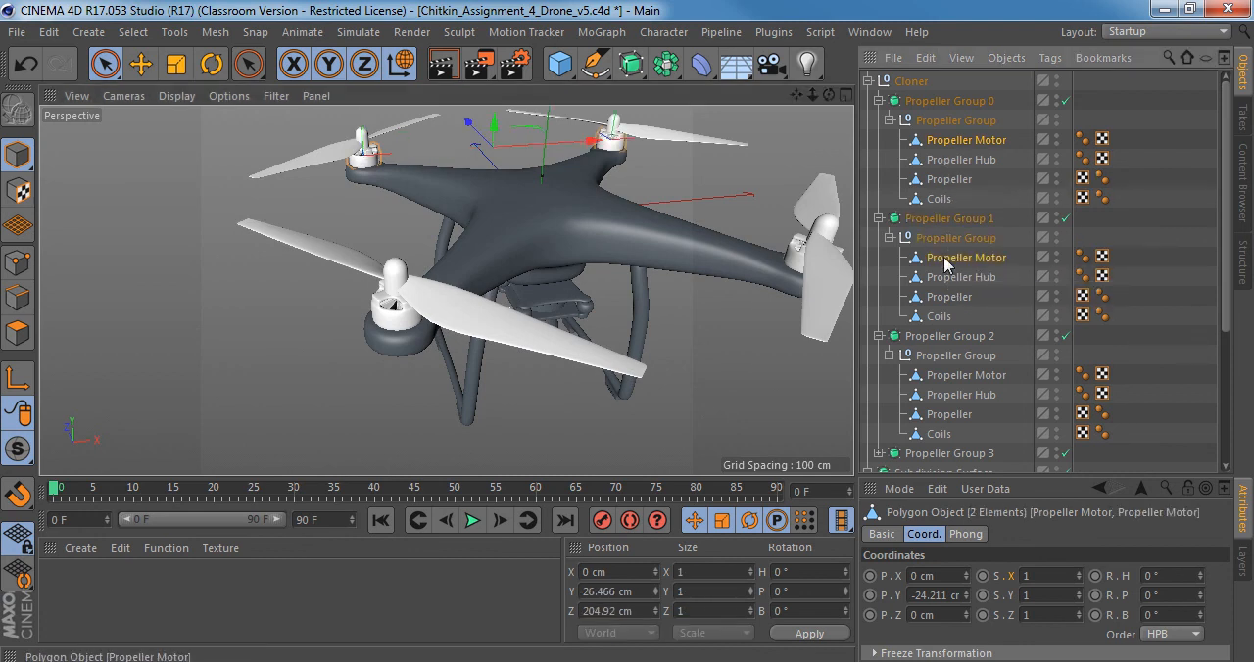
ctrl+click(970, 376)
scroll(1113, 357, down, 4)
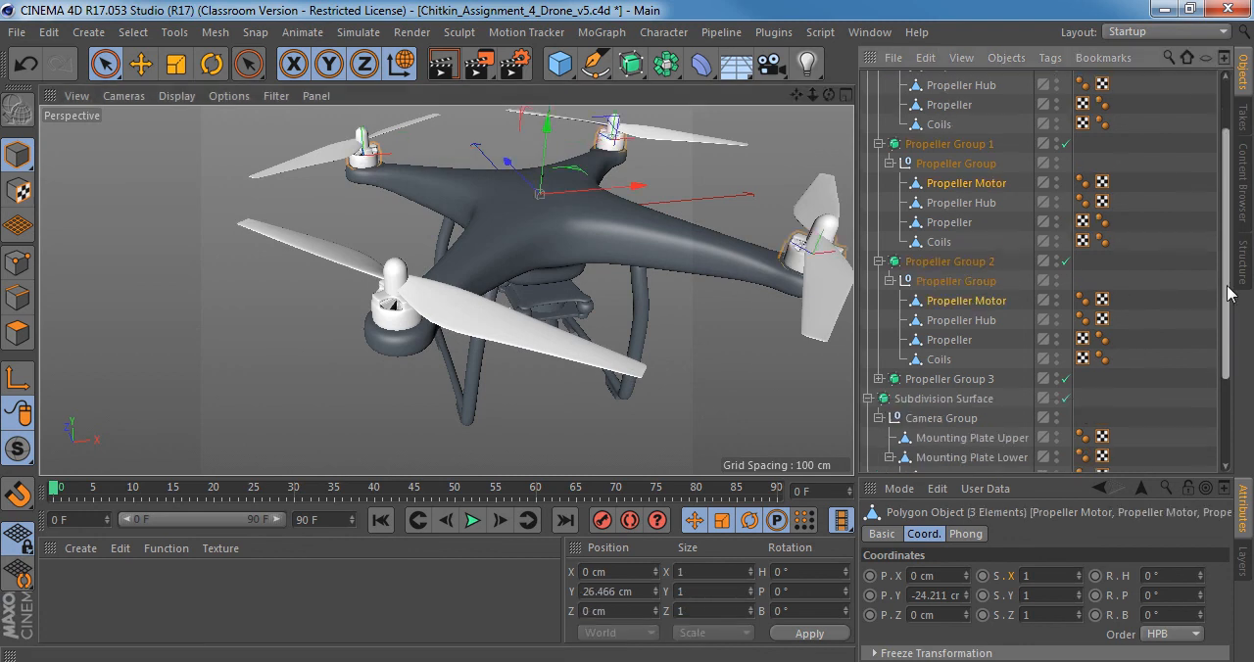
click(879, 328)
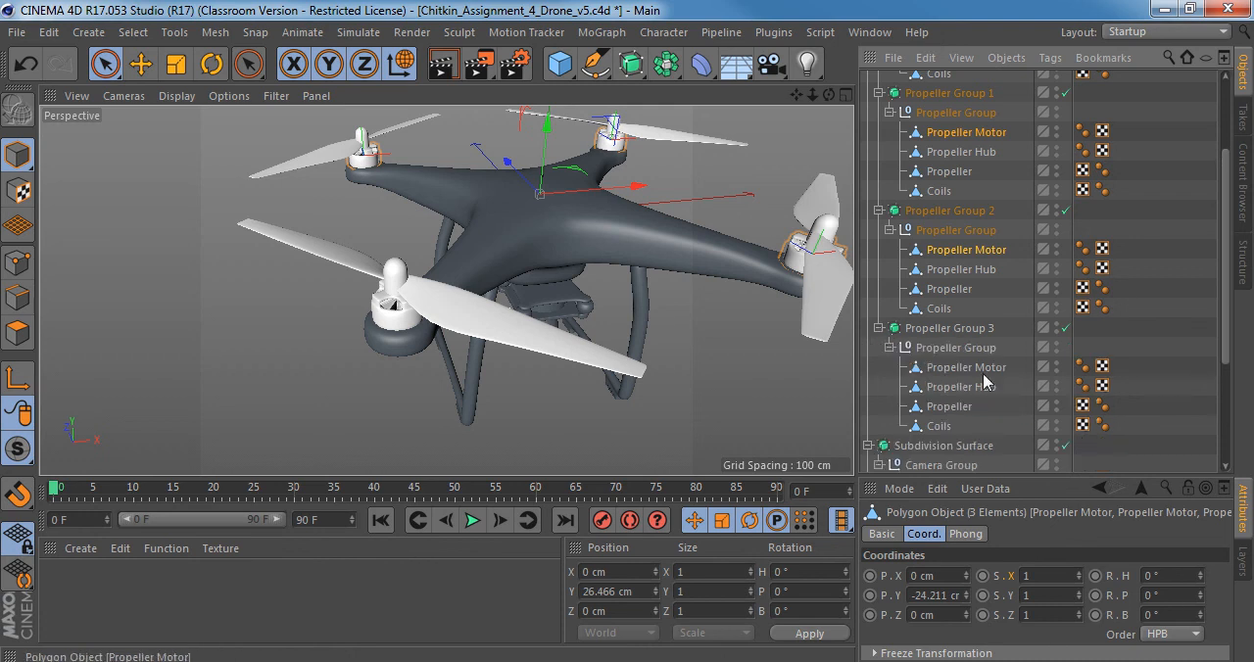
ctrl+click(977, 370)
Examine the four selected propeller motors on the drone from lower viewing angles in perspective.
alt+drag(760, 339, 637, 240)
drag(536, 104, 536, 46)
mouse_move(499, 282)
alt+mouse_down()
mouse_move(501, 311)
mouse_move(495, 267)
alt+mouse_up()
key(ctrl+z)
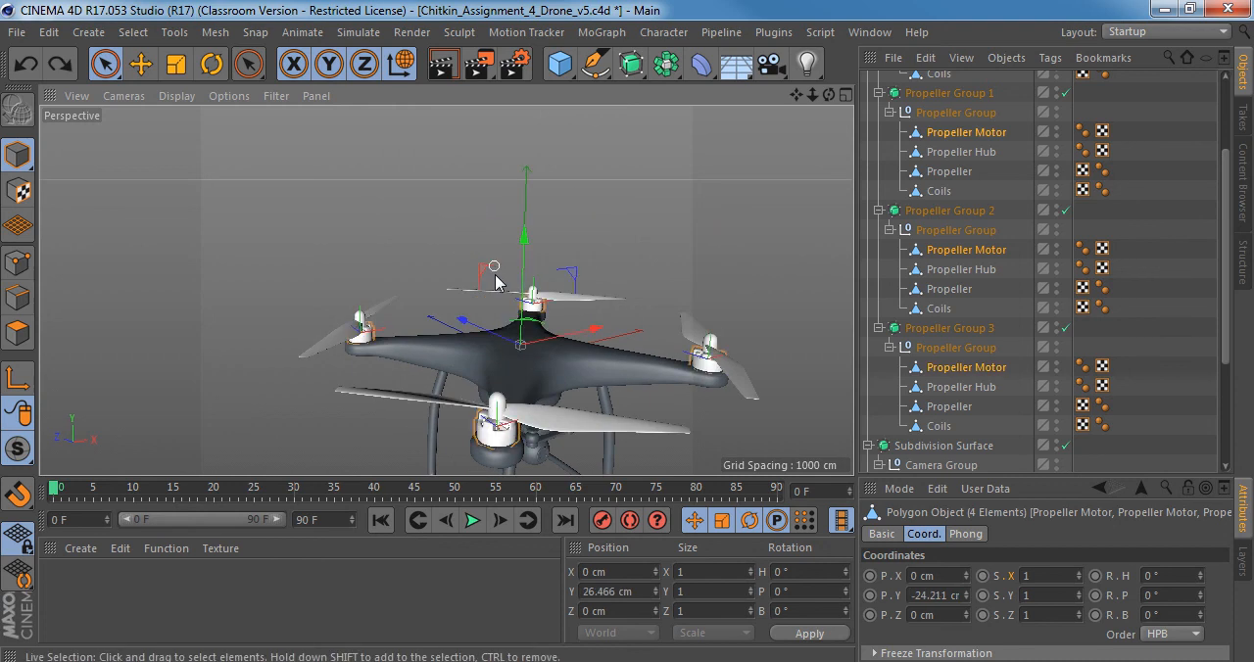
alt+middle_drag(503, 335, 522, 292)
drag(541, 191, 561, 114)
key(ctrl+z)
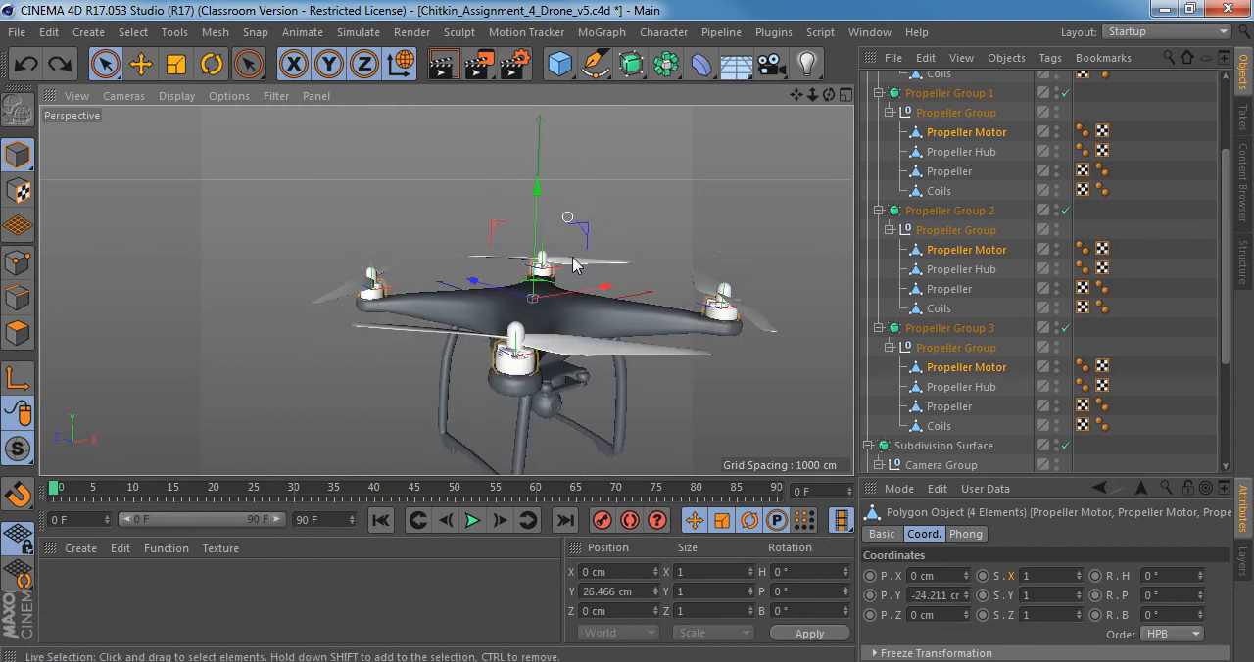
alt+middle_drag(581, 284, 546, 258)
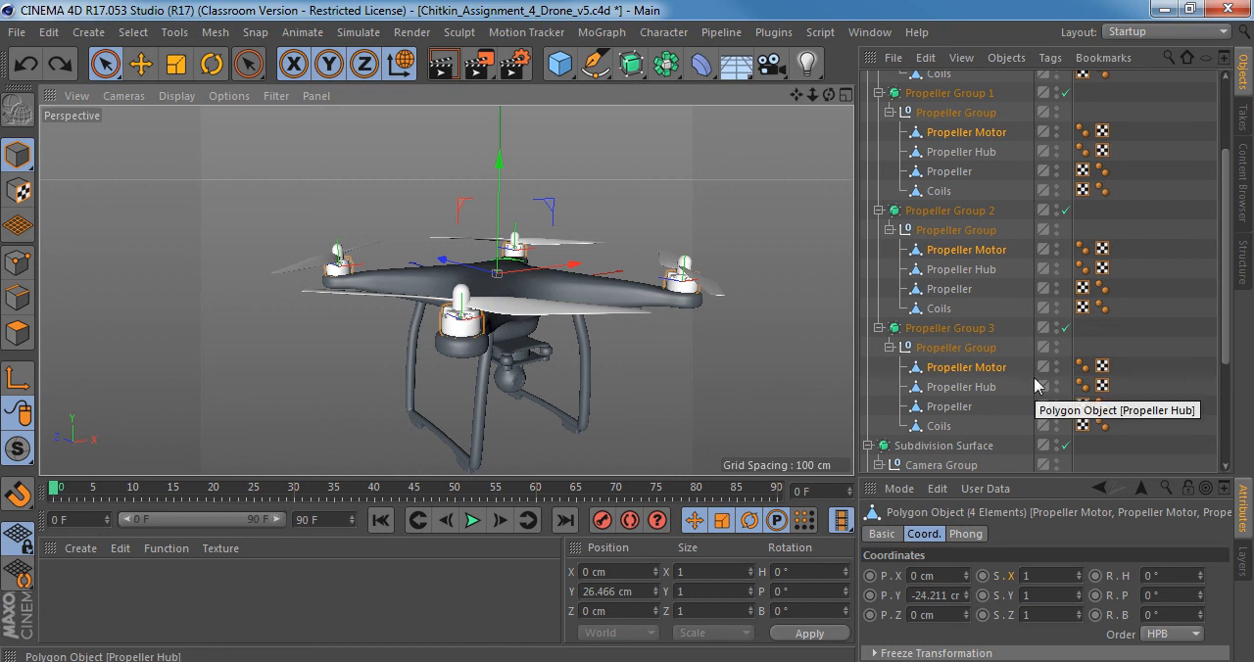
Switch to Windows Photo Viewer and study the motors and propellers up close in the top_view.jpg and front_1.png reference images.
click(327, 660)
scroll(630, 246, up, 2)
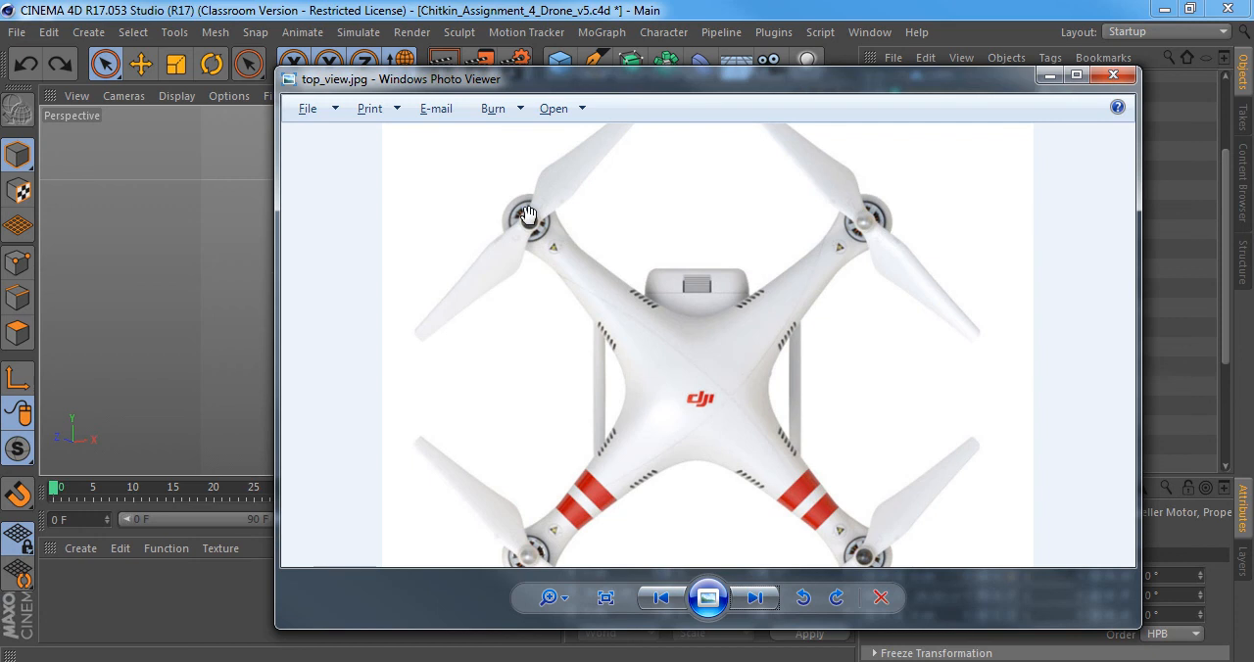
scroll(575, 267, up, 1)
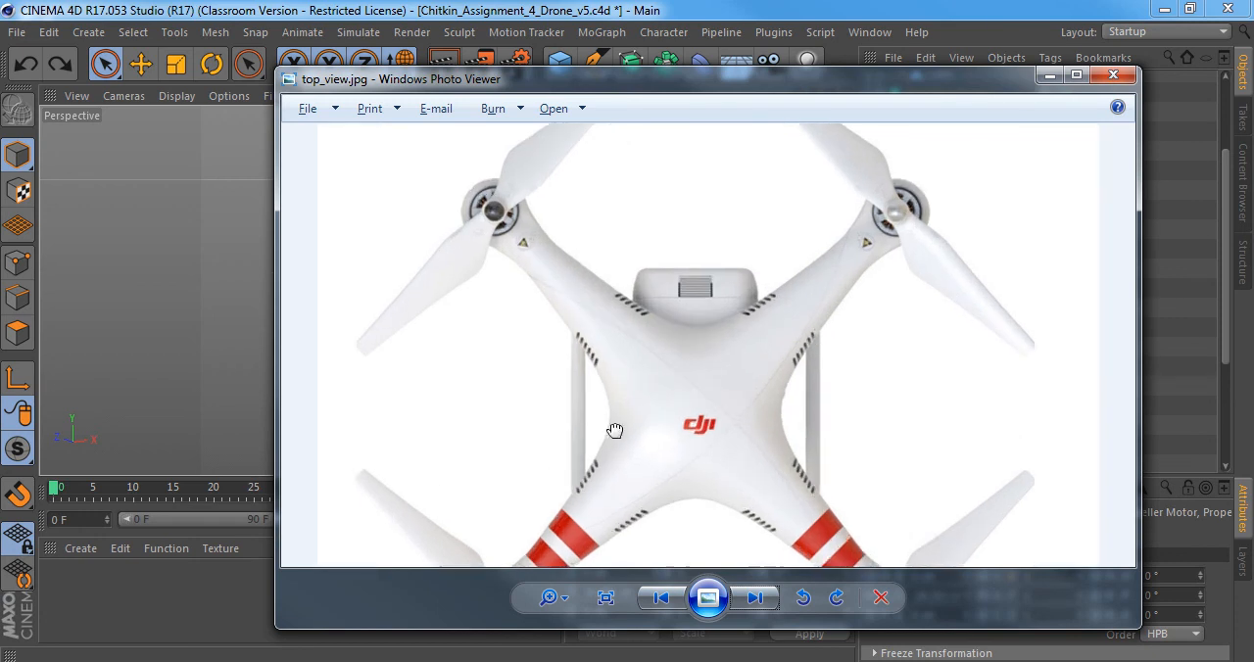
drag(608, 433, 627, 262)
click(762, 603)
click(763, 602)
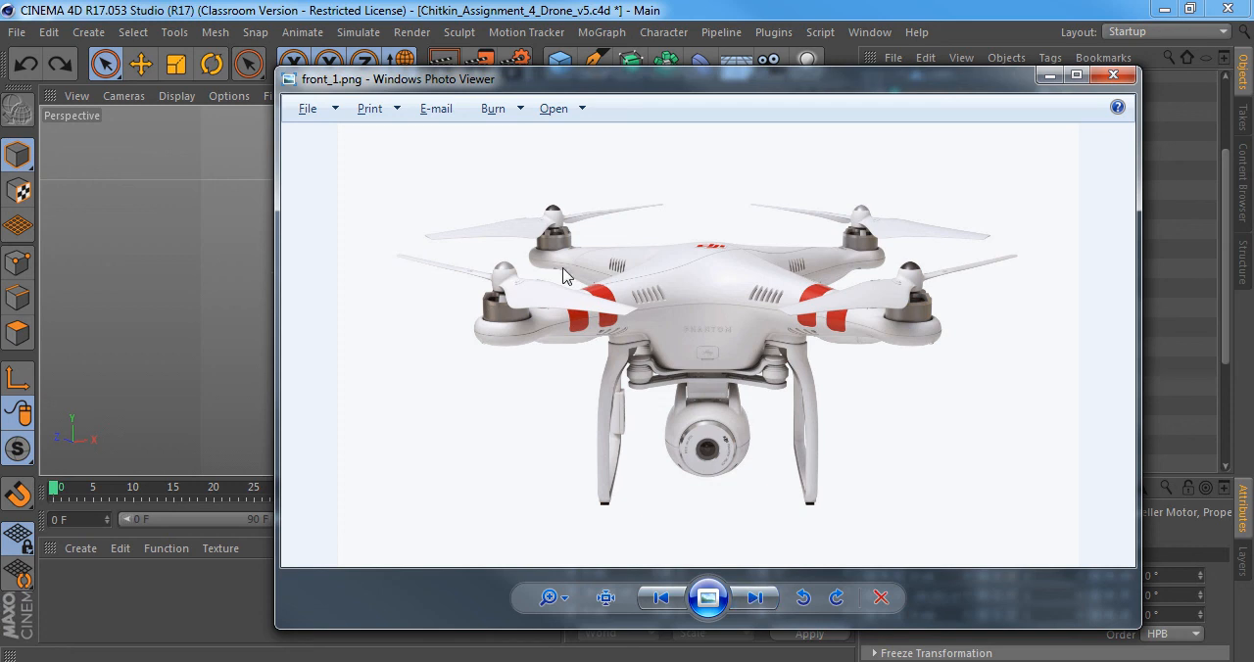
scroll(494, 322, up, 3)
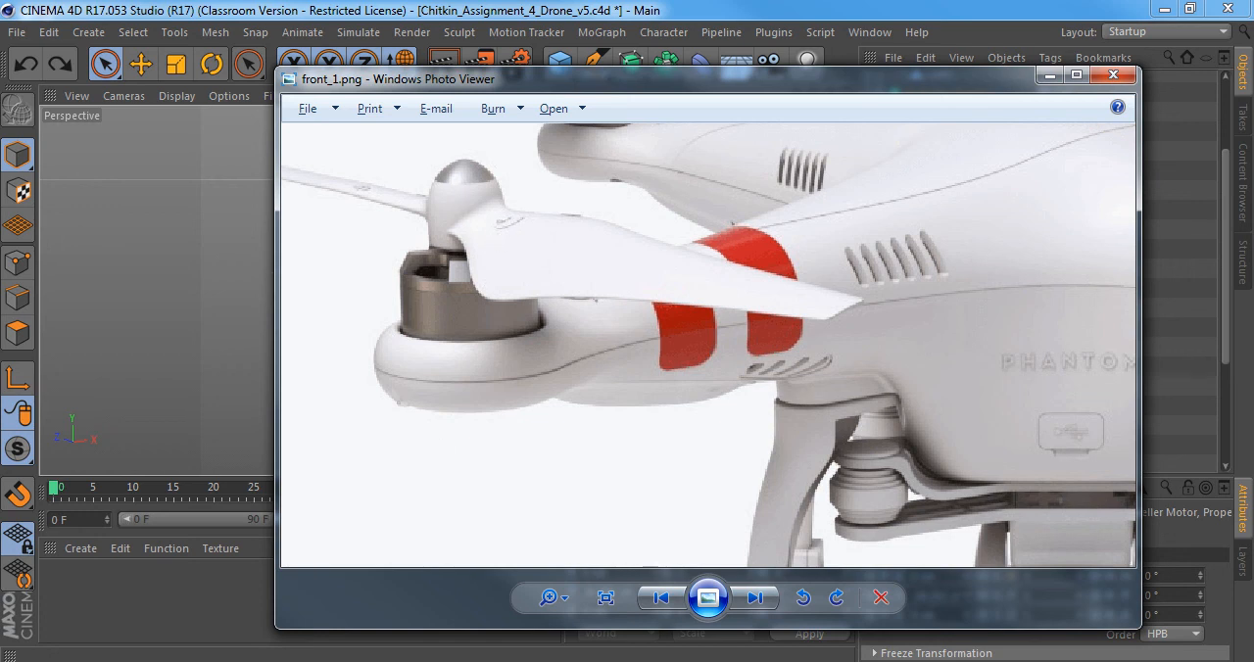
key(alt+Tab)
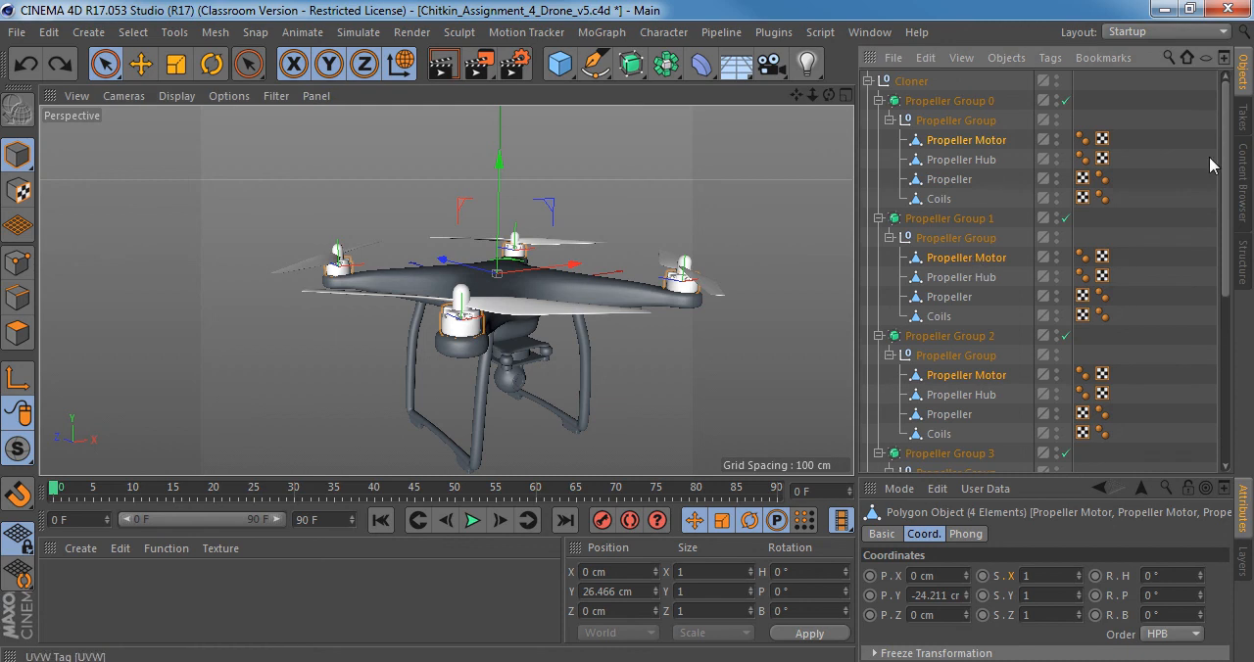
Move the four Propeller Motor objects out of their groups to above Cloner and merge them with Connect Objects + Delete.
scroll(1230, 301, down, 4)
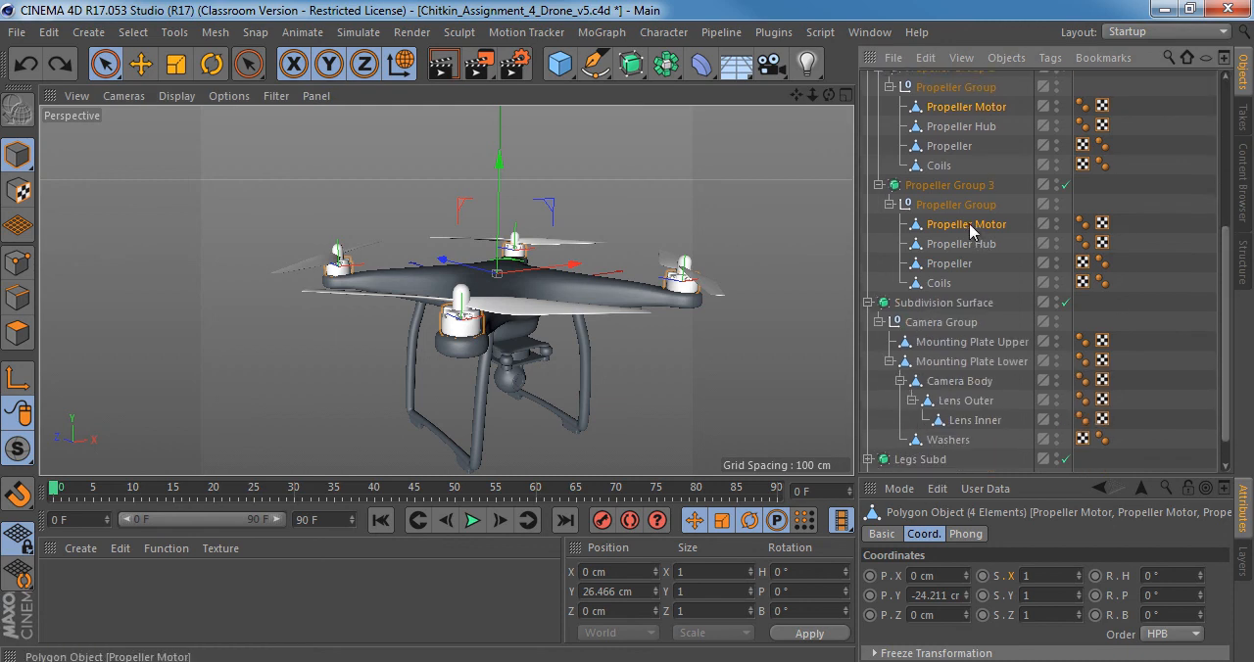
scroll(970, 216, up, 7)
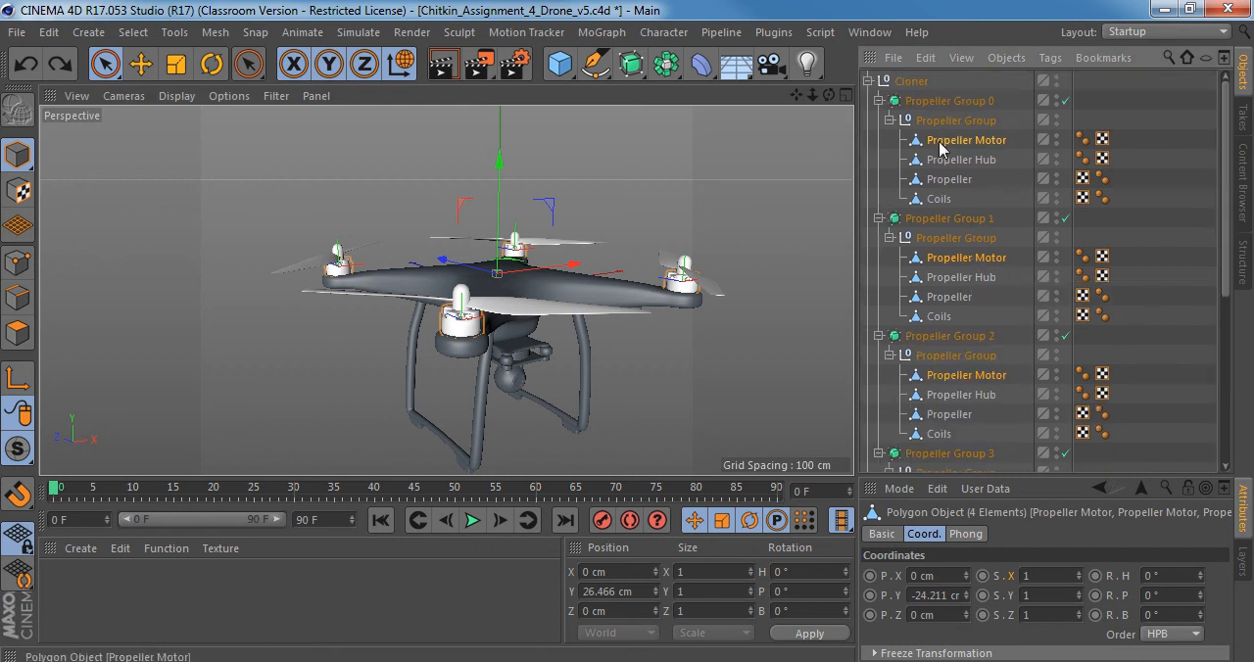
drag(937, 78, 936, 81)
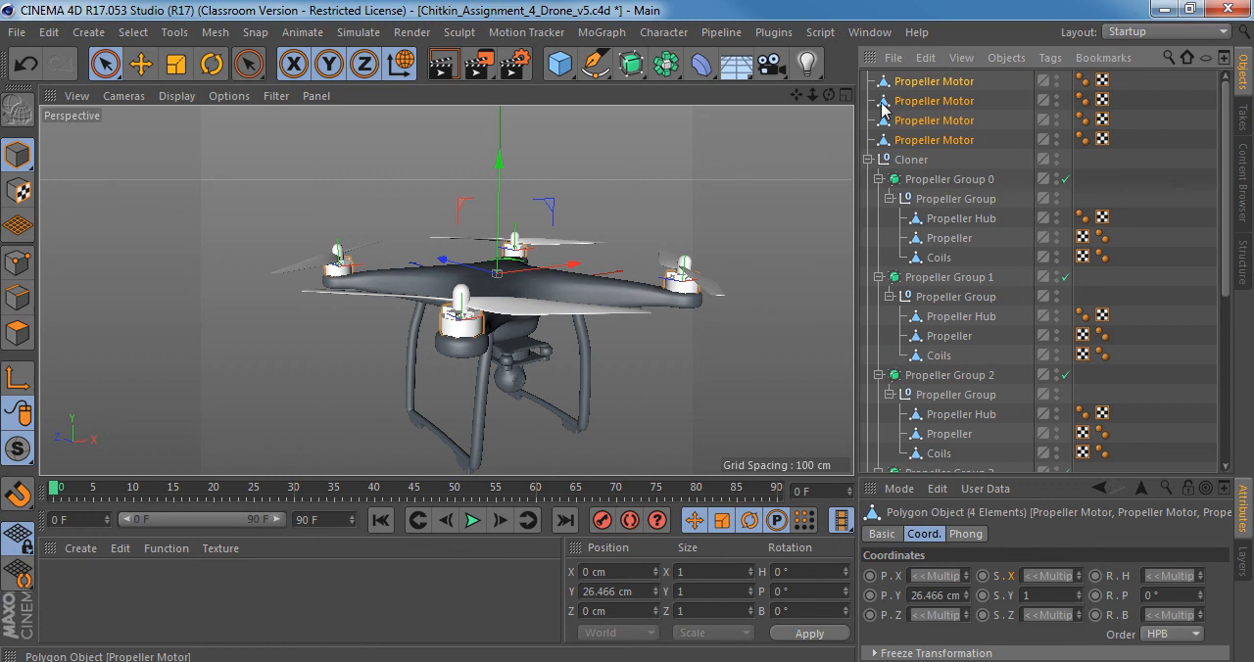
right_click(924, 110)
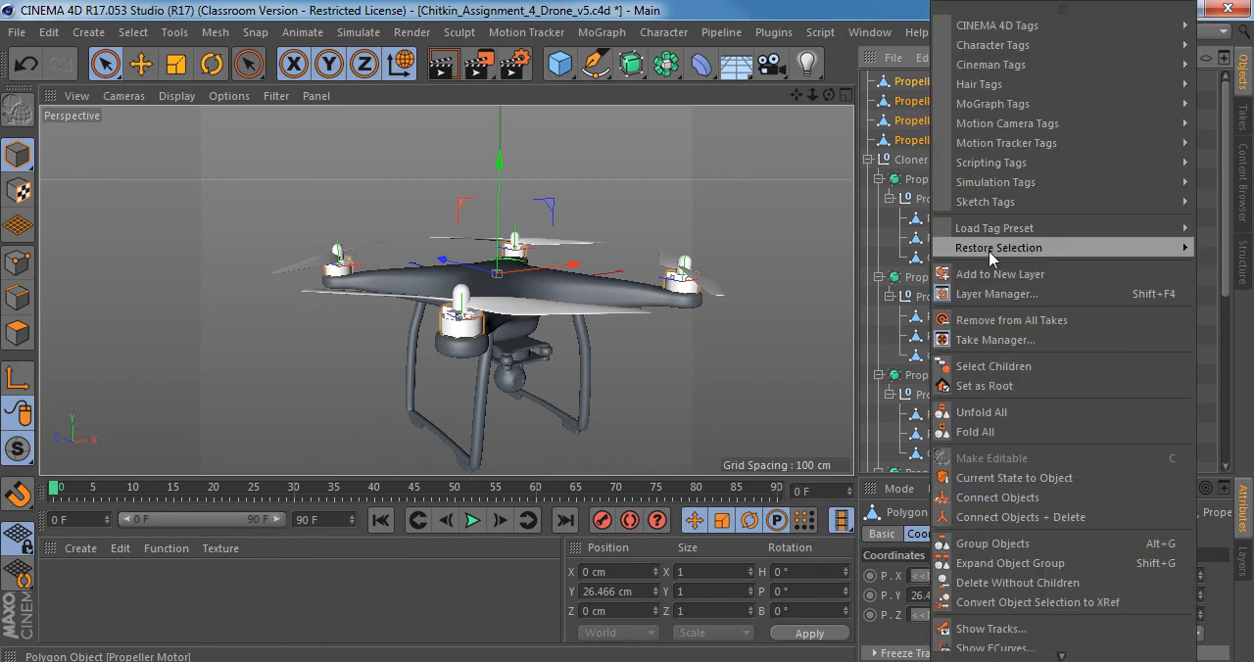
click(1058, 517)
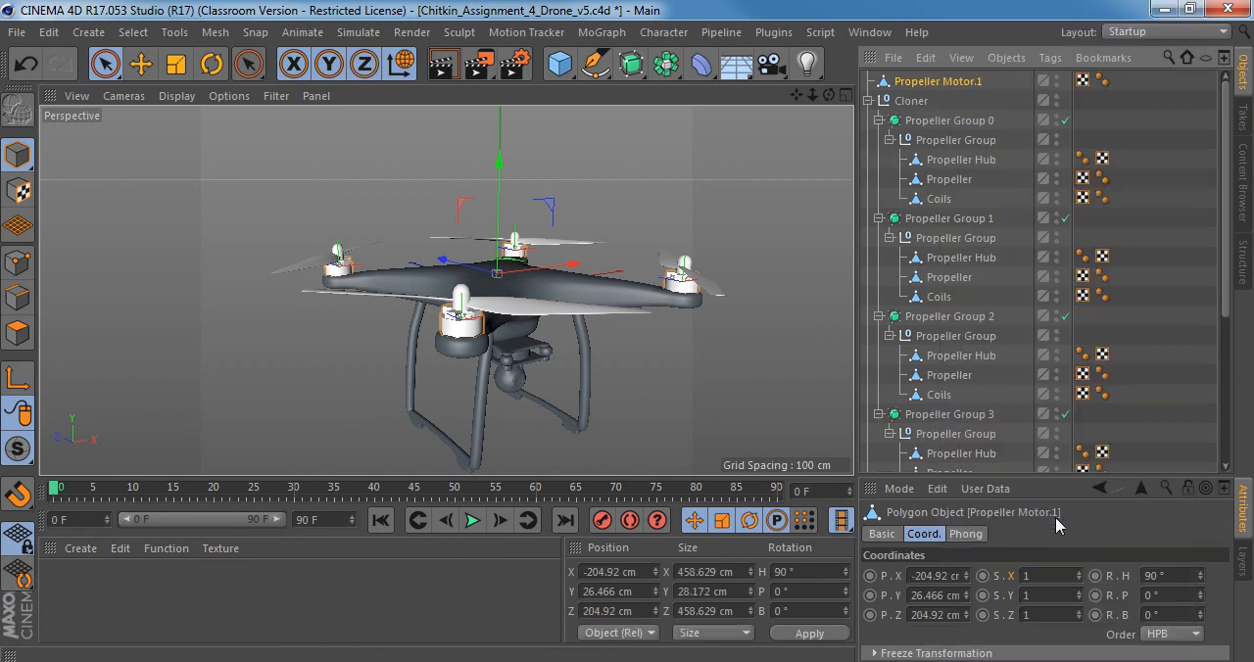
Rename the merged motor object as Propeller Motors.
double_click(950, 82)
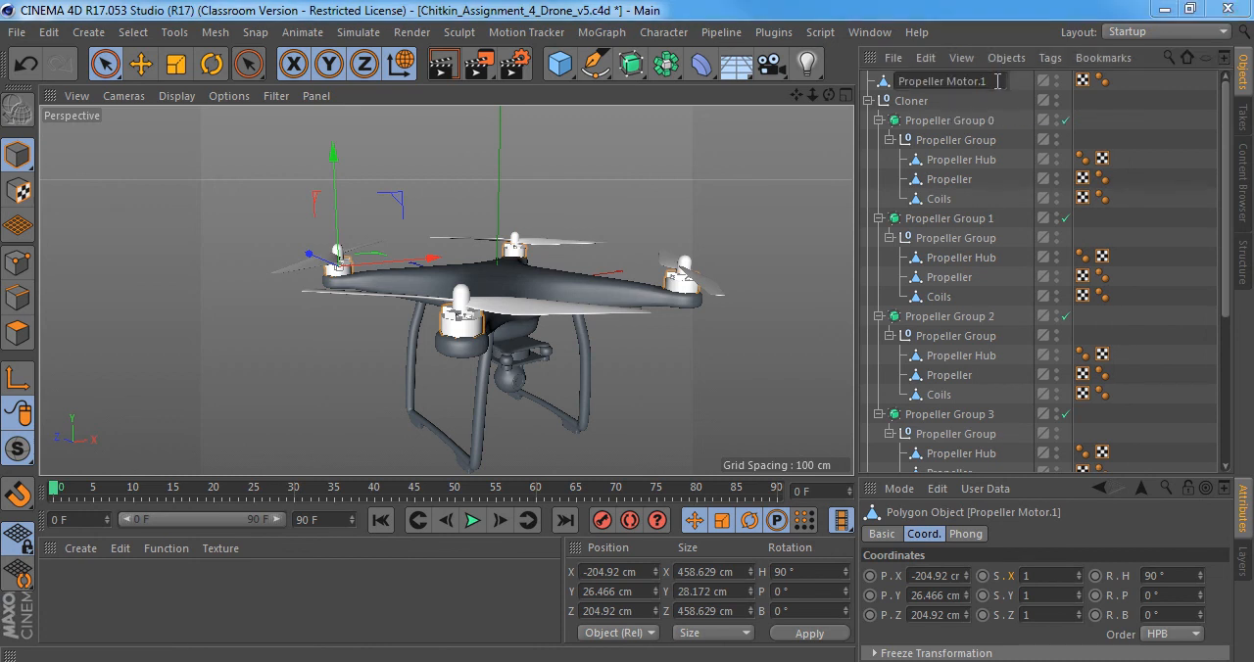
text(Propeller Motors)
key(Return)
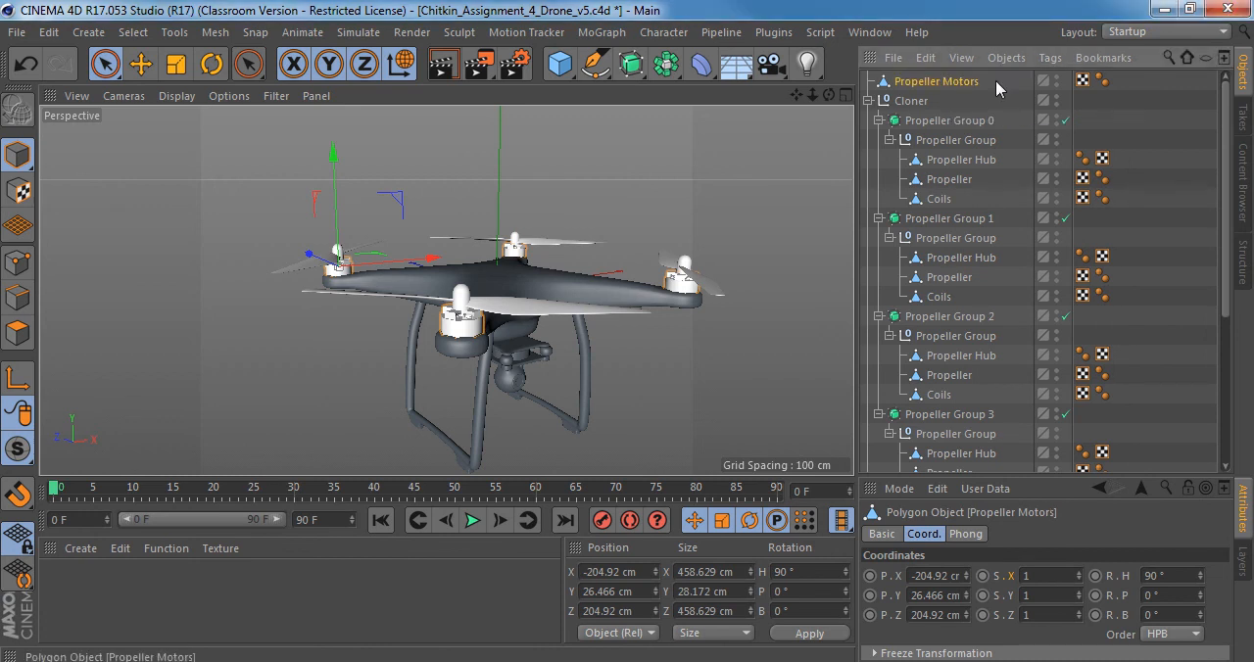
Move the Coils objects of all four propeller groups out of the hierarchy, placing them between Propeller Motors and Cloner.
click(938, 199)
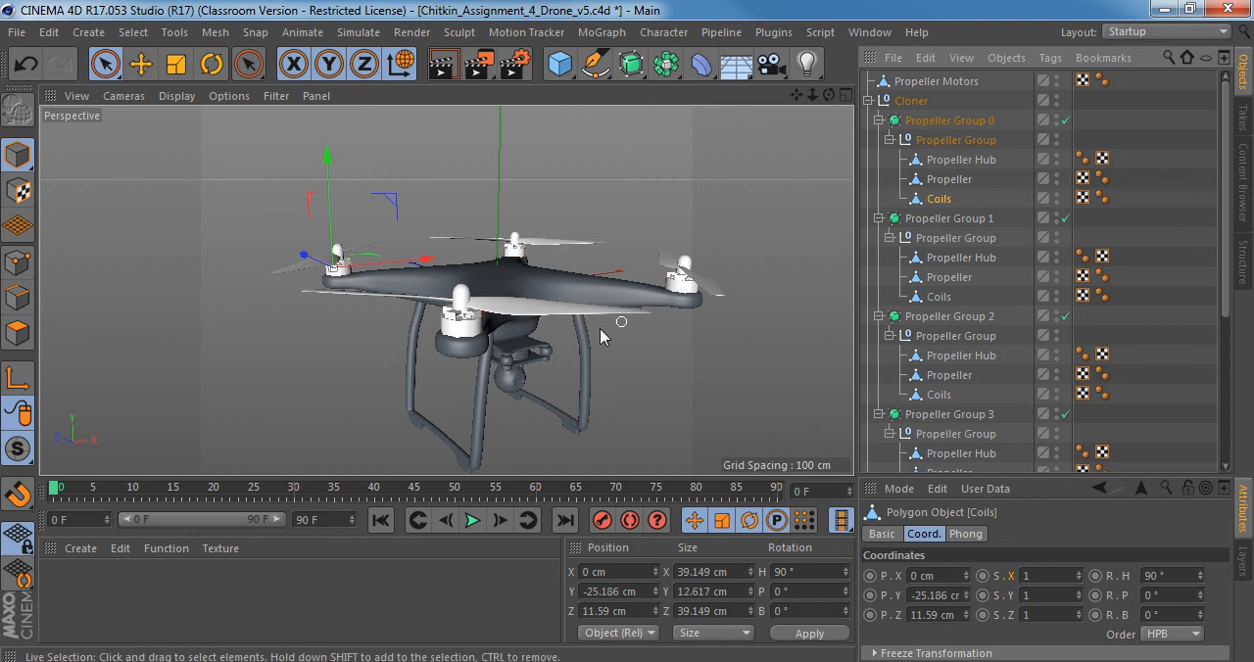
ctrl+click(939, 297)
ctrl+click(938, 395)
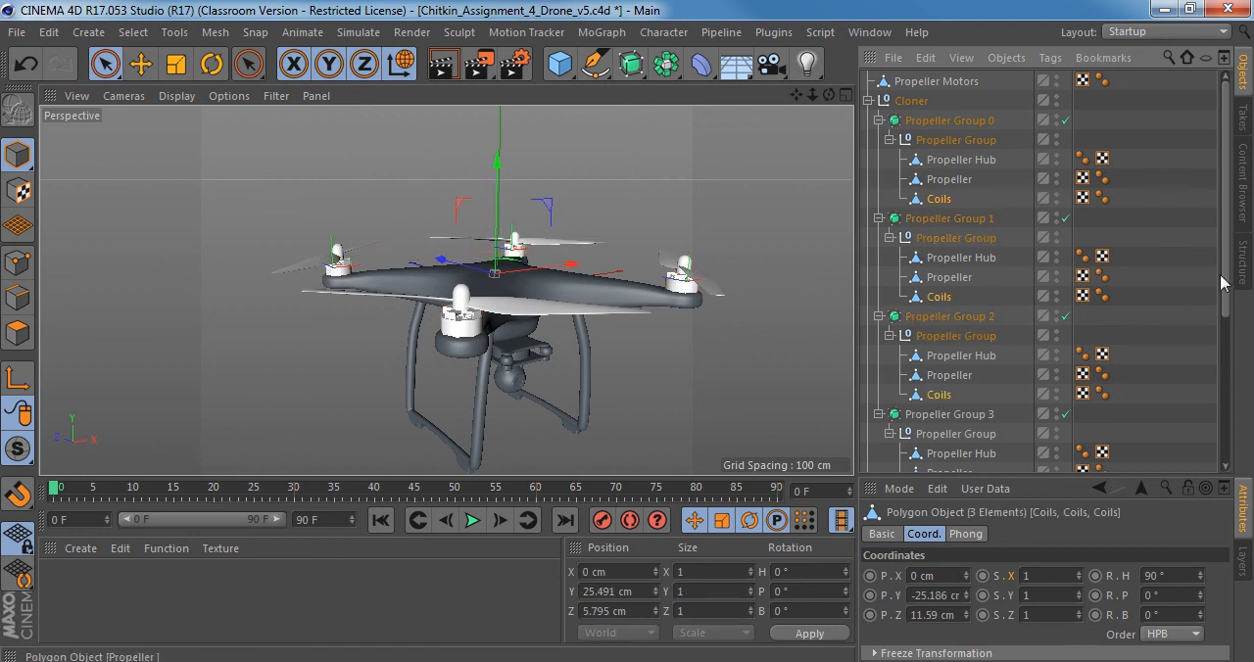
drag(1224, 277, 1224, 365)
ctrl+click(939, 341)
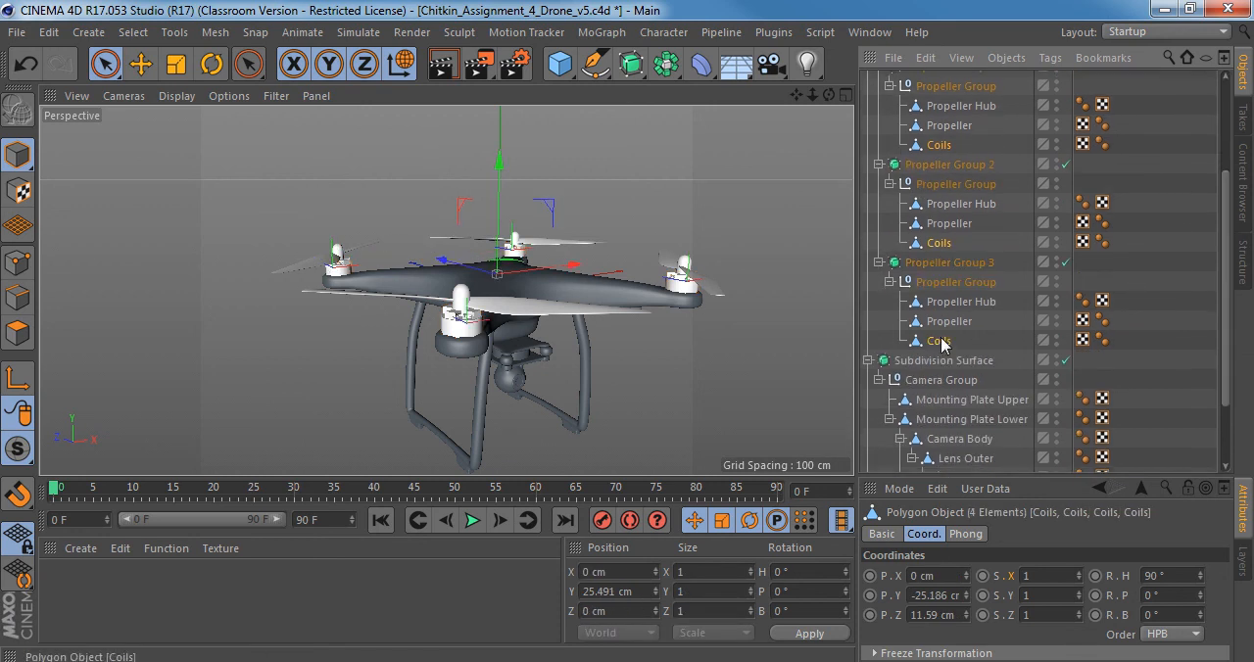
scroll(945, 236, up, 5)
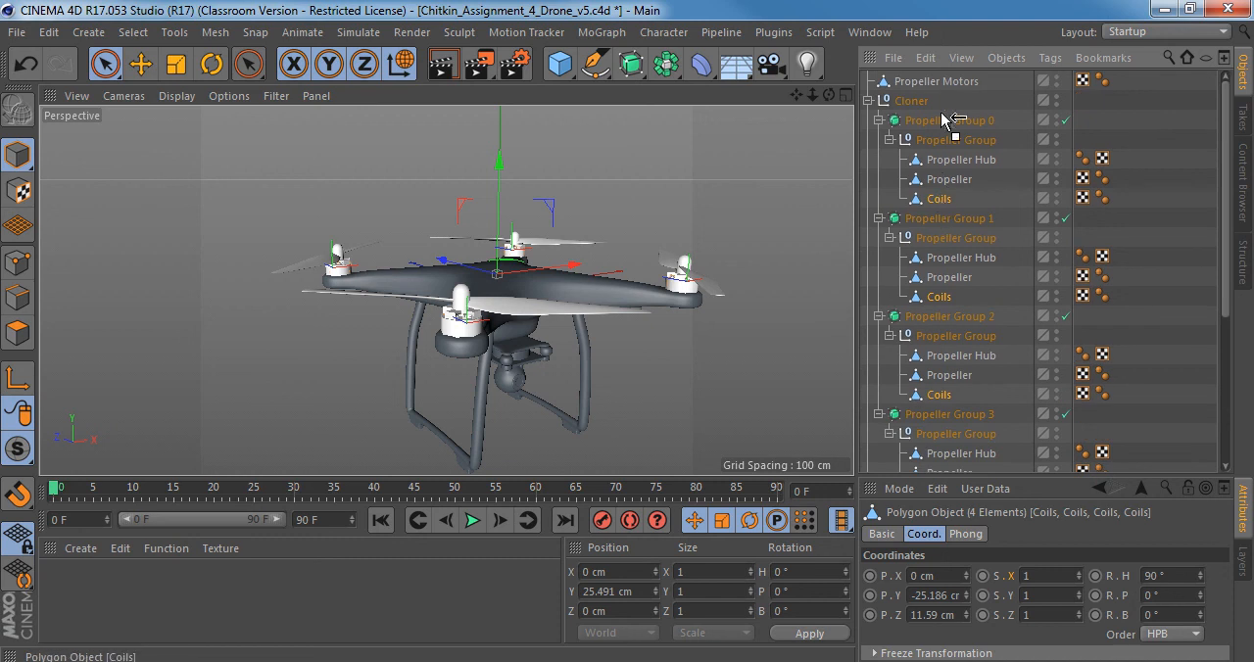
drag(935, 98, 937, 100)
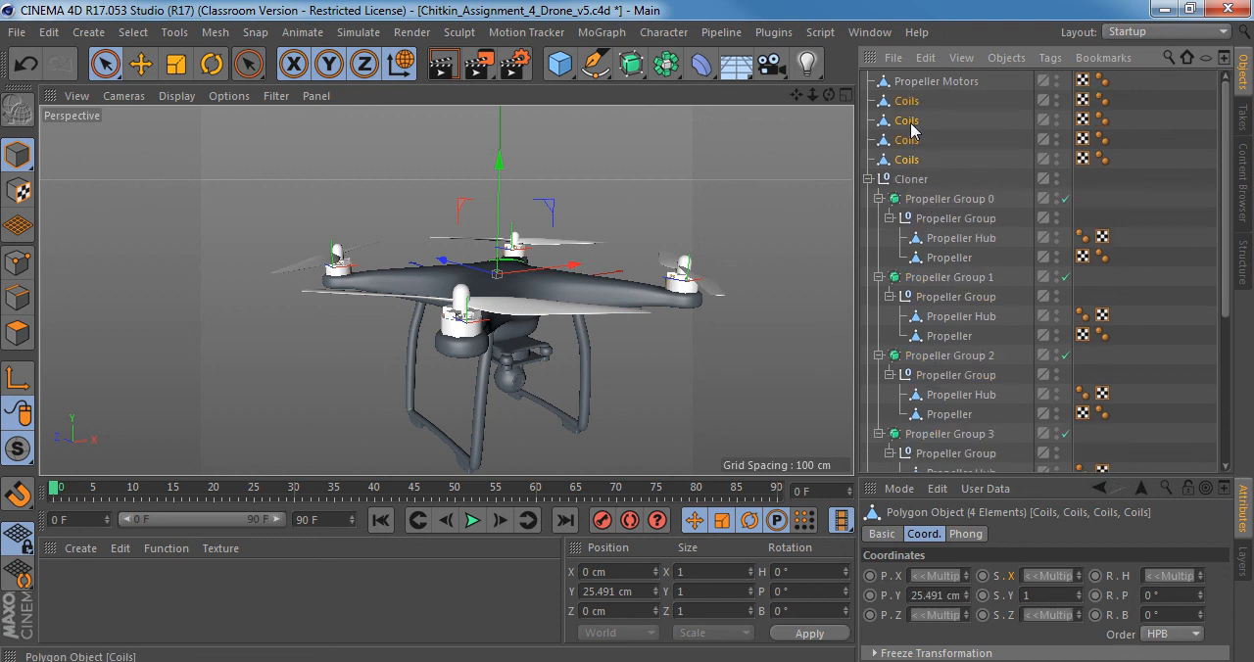
Merge the four Coils objects with Connect Objects + Delete and rename the resulting object as Coils.
right_click(913, 120)
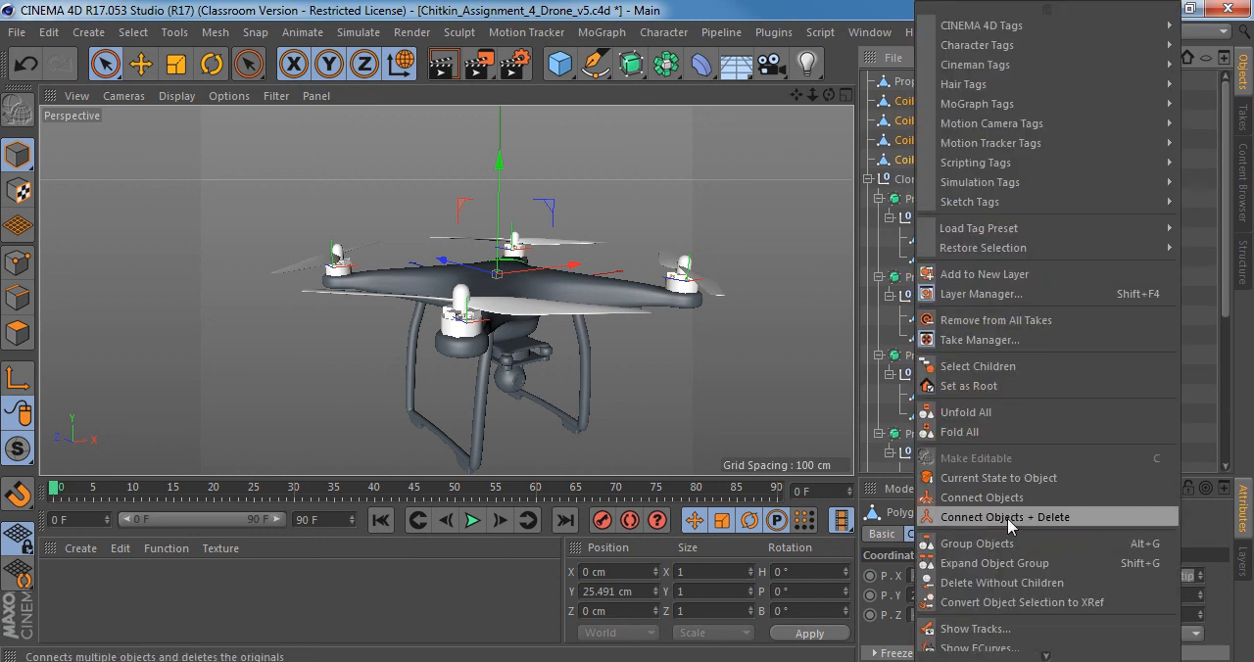
click(1009, 519)
double_click(936, 100)
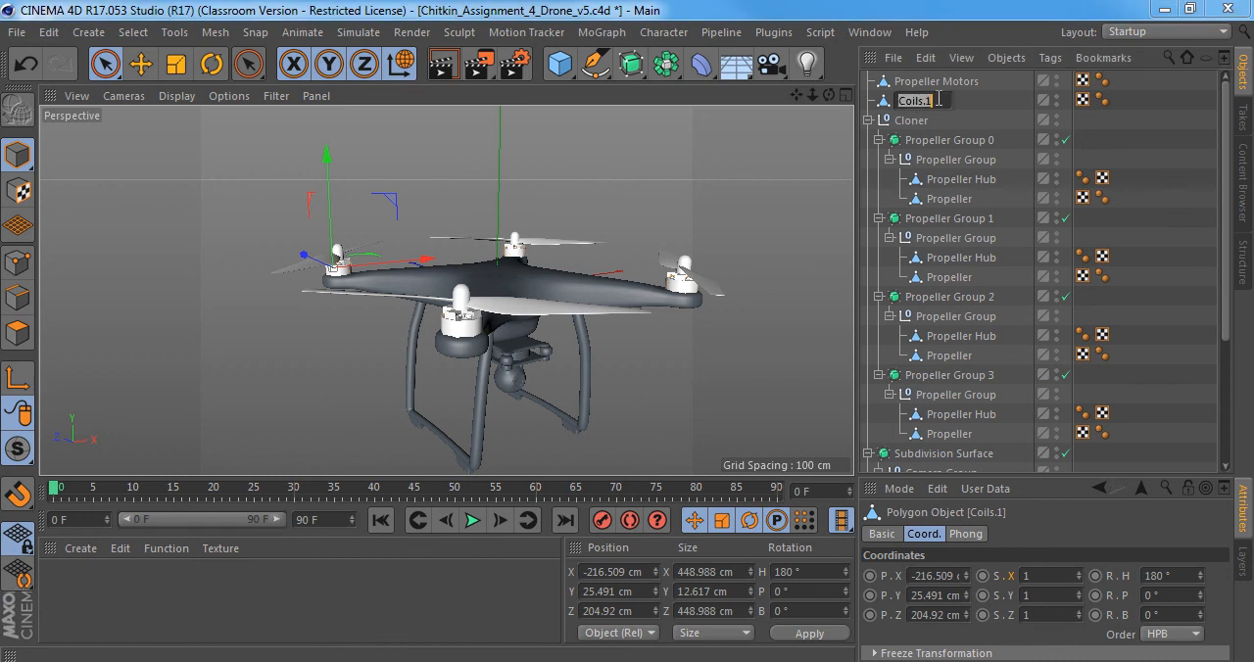
key(Return)
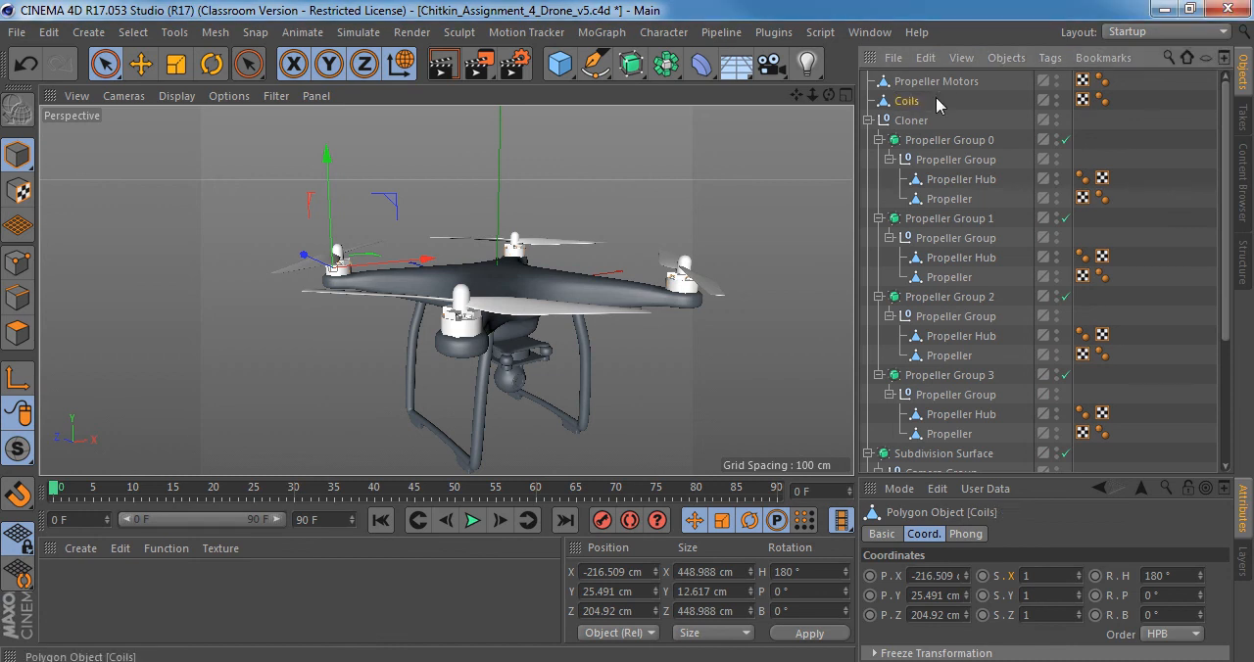
Nest the merged Coils object under Propeller Motors and select Propeller Motors.
scroll(340, 281, up, 10)
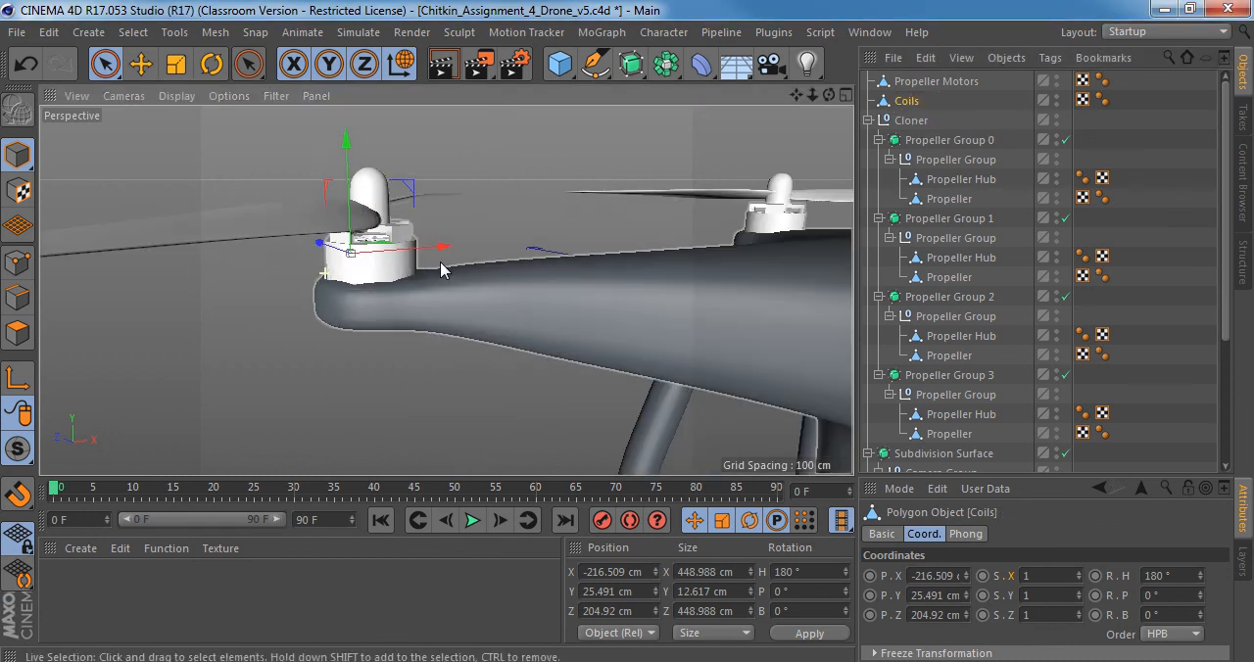
drag(909, 102, 927, 84)
click(926, 82)
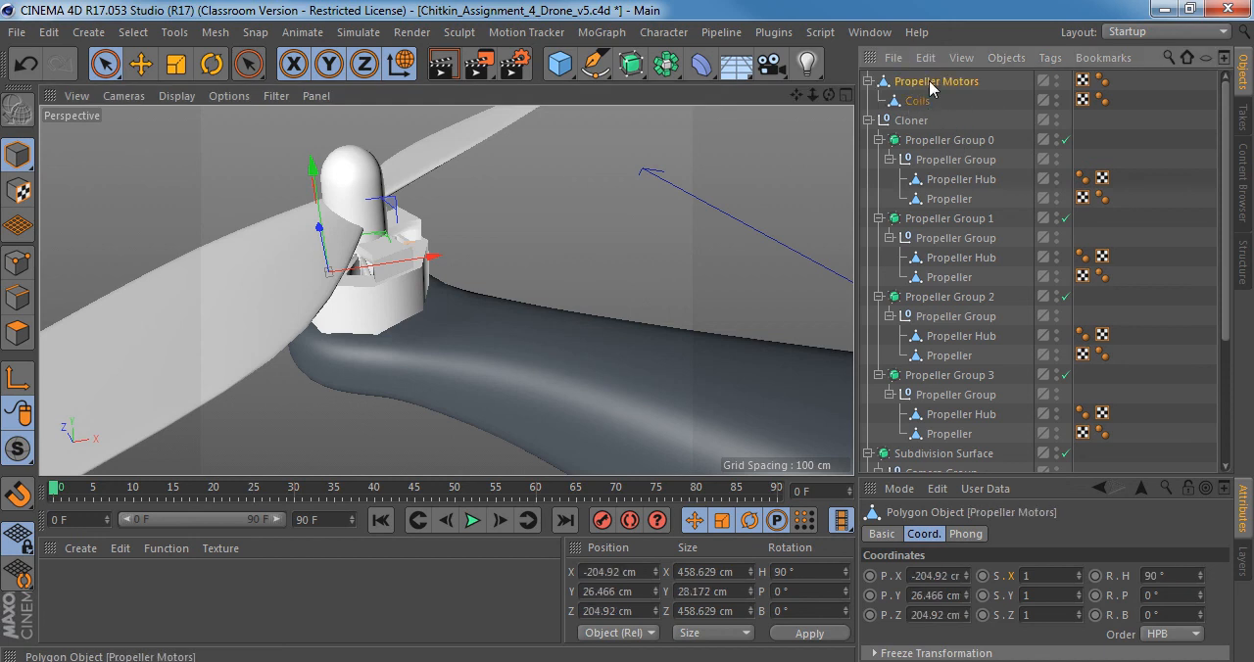
Collapse Cloner and make Propeller Motors, with its Coils, a child of Drone Body inside Subdivision Surface.1.
click(868, 120)
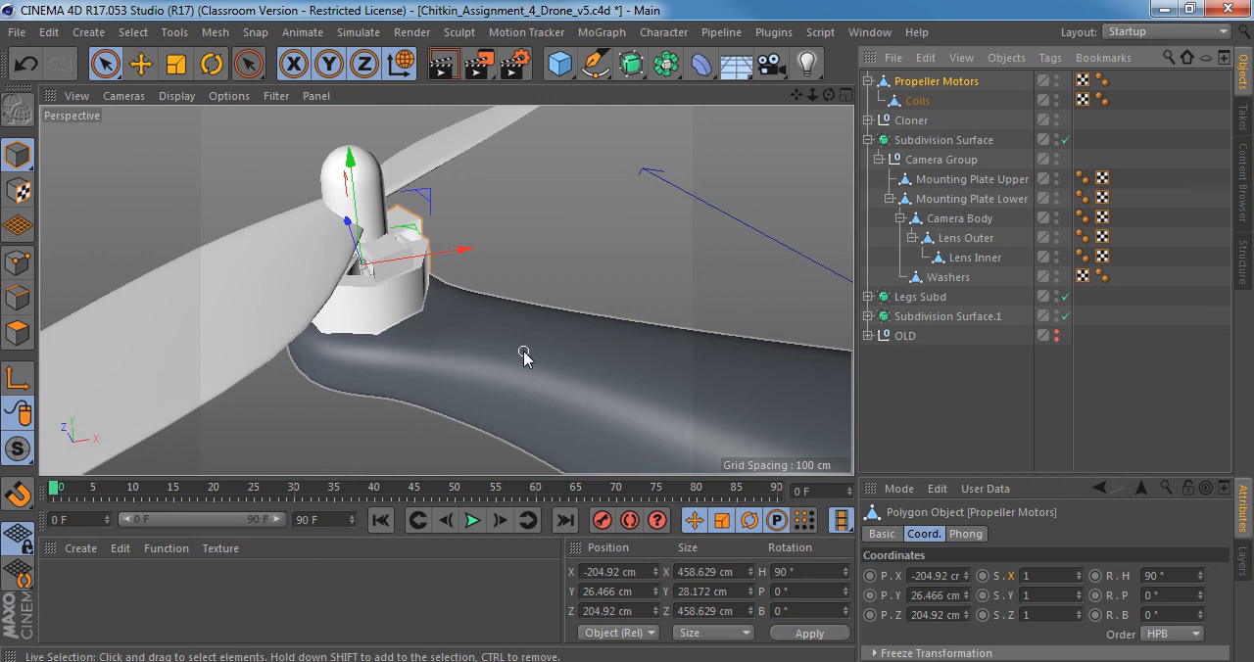
click(868, 317)
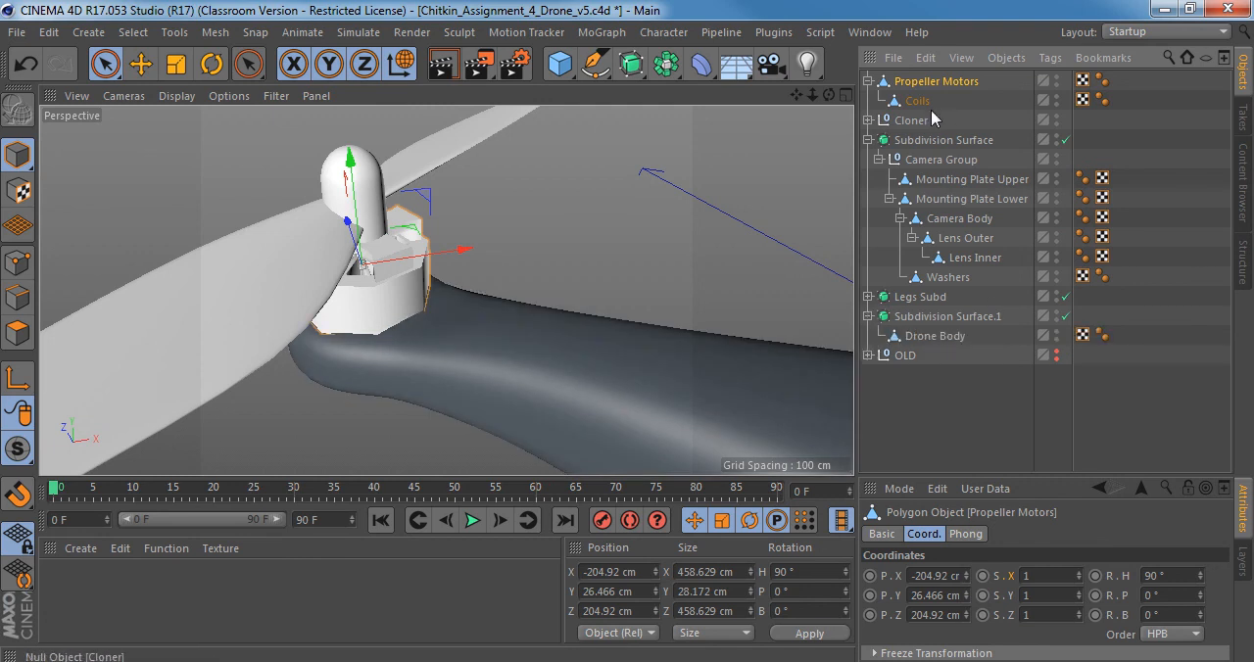
drag(929, 82, 928, 98)
drag(938, 343, 939, 343)
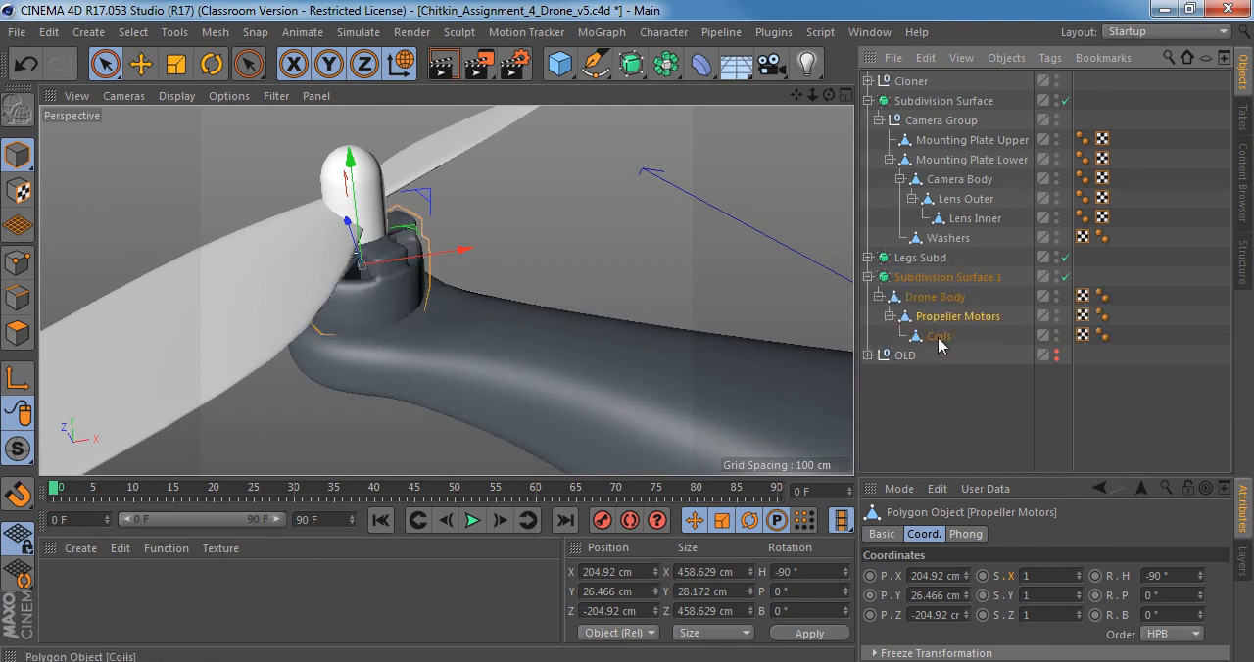
alt+drag(410, 301, 505, 254)
Collapse the camera's Subdivision Surface and the four propeller groups under Cloner, and select Propeller Group 0 through Propeller Group 3.
click(868, 101)
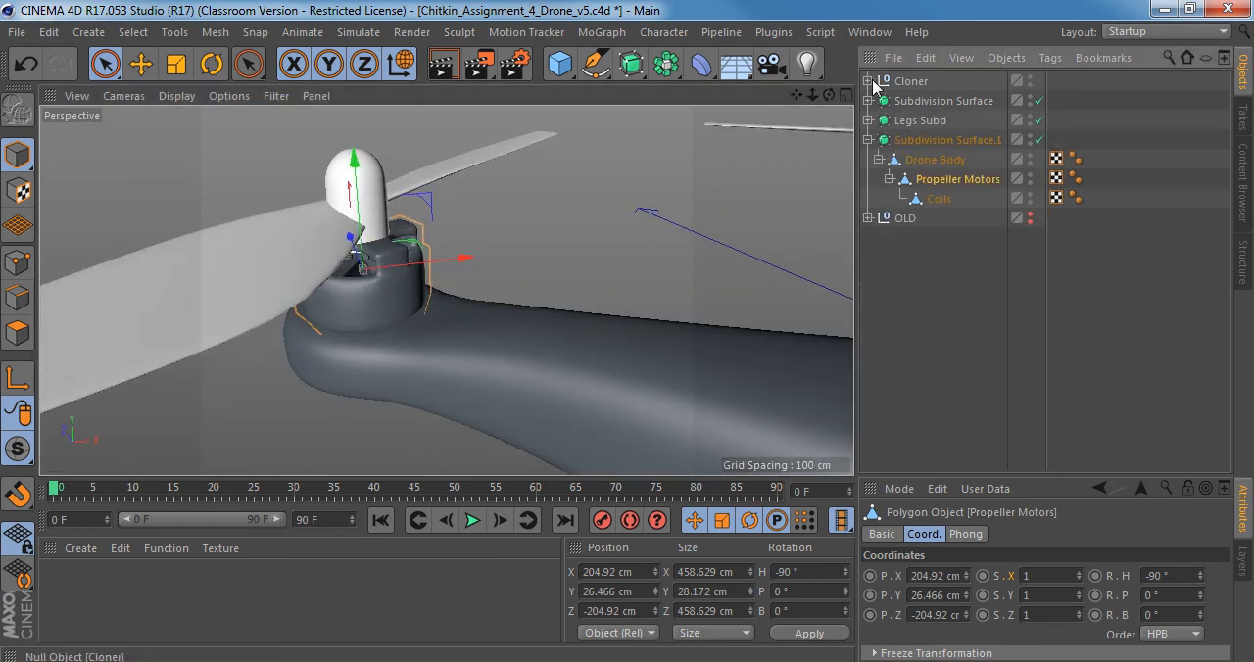
click(869, 81)
click(879, 101)
click(879, 120)
click(879, 140)
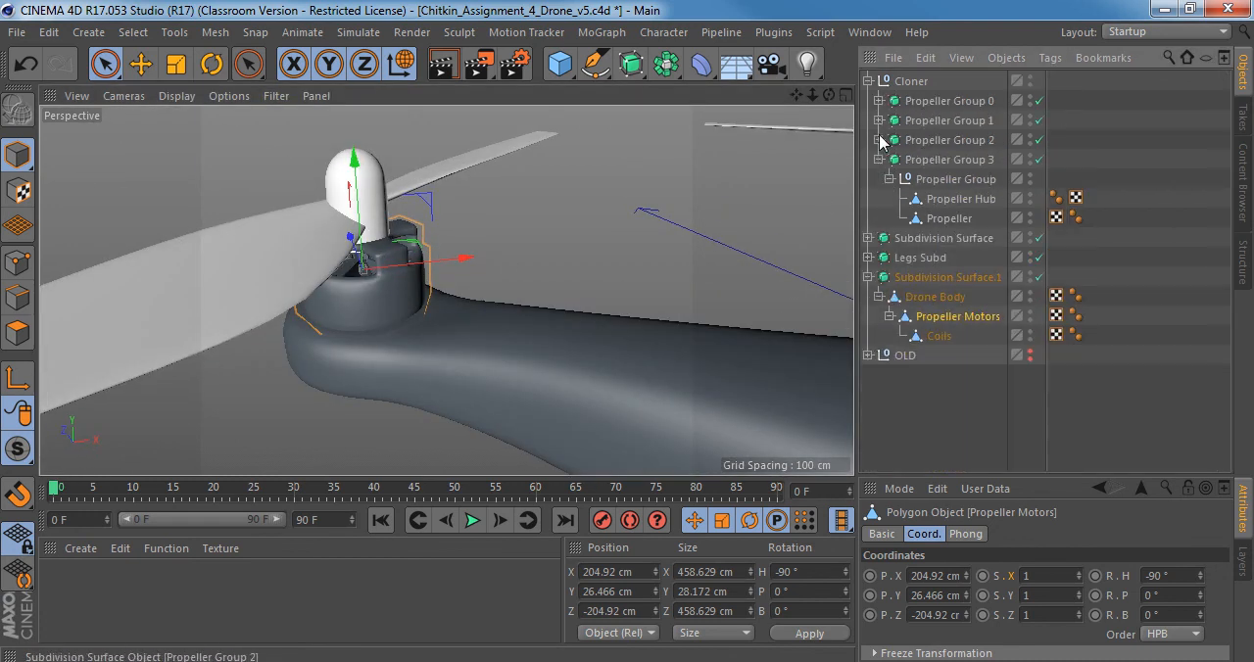
click(879, 160)
click(933, 160)
shift+click(935, 121)
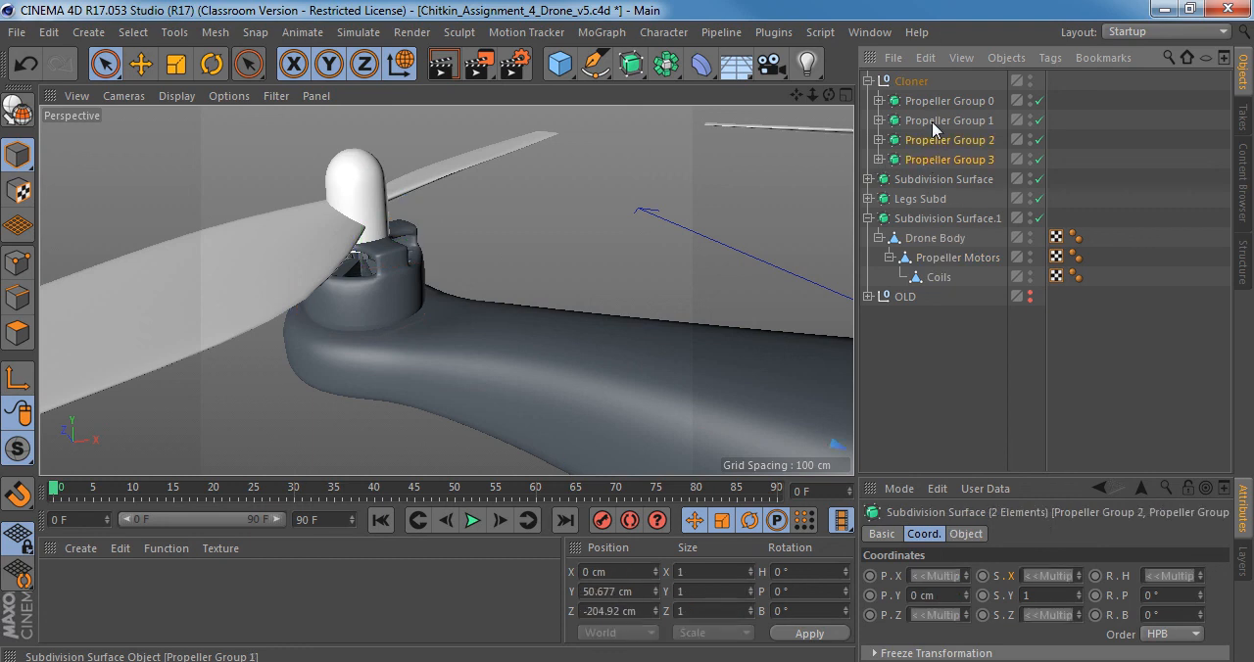
shift+click(933, 102)
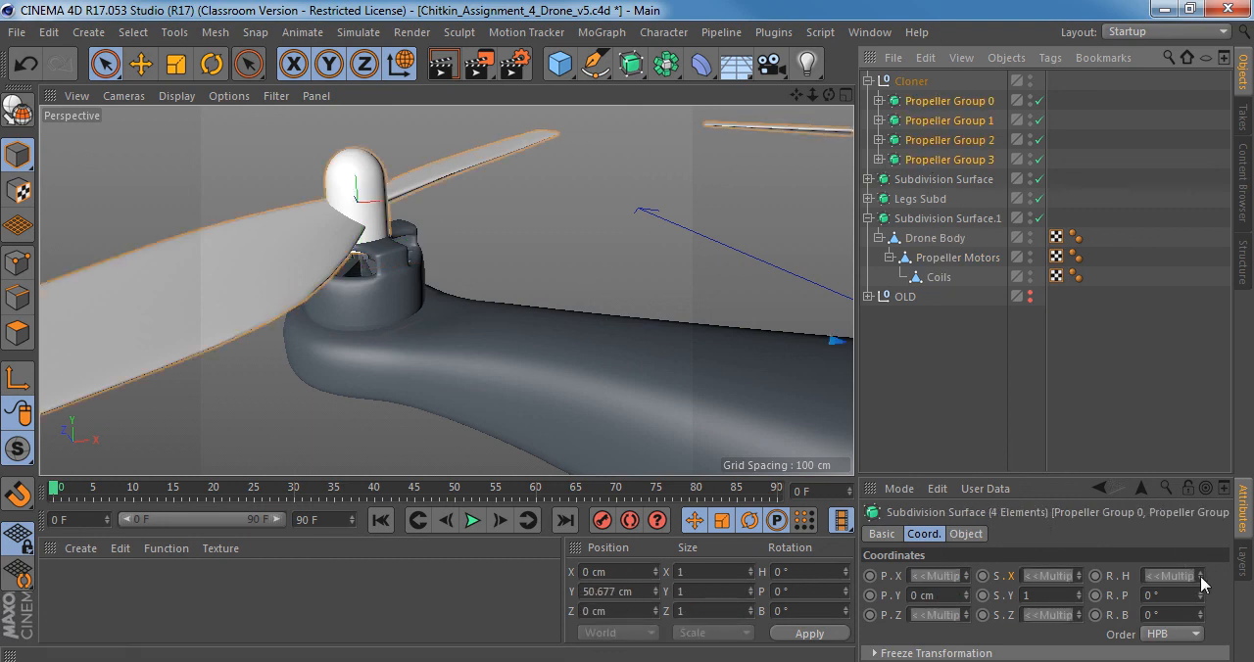
Try rotating the heading of all four propeller groups together and undo the rotation.
alt+right_drag(470, 264, 235, 260)
alt+drag(659, 299, 544, 279)
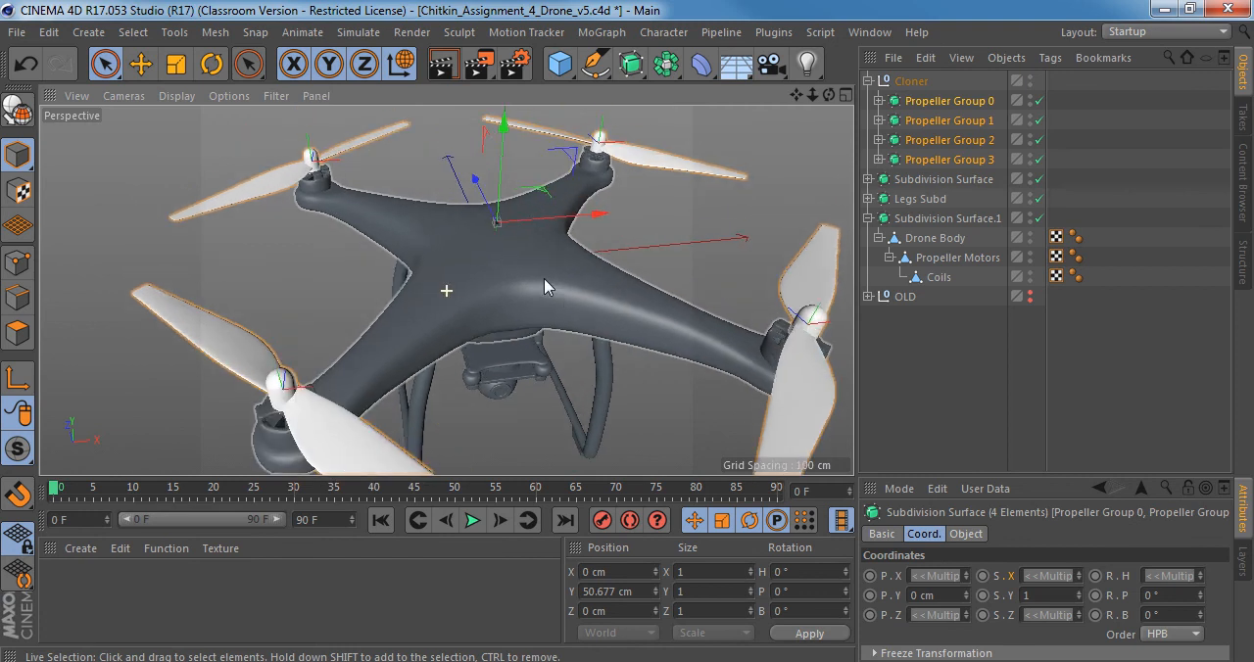
drag(1201, 582, 1202, 582)
alt+drag(532, 289, 645, 130)
key(ctrl+z)
key(ctrl+z)
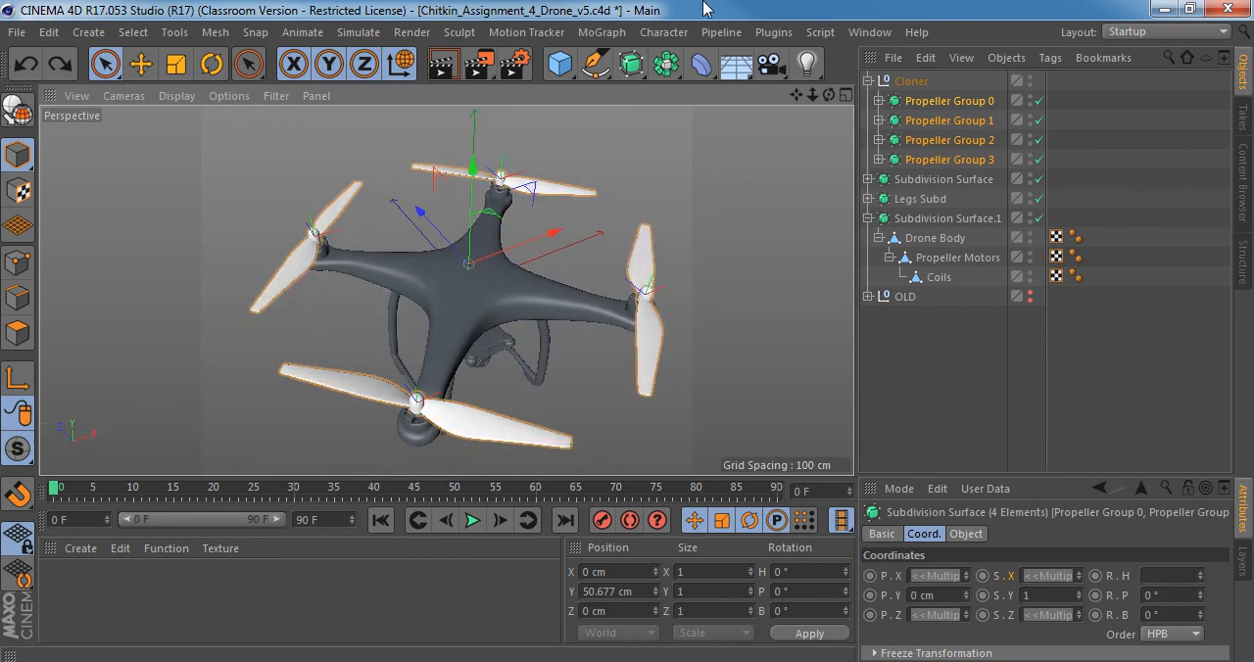
Select only Propeller Group 0 and save the drone scene.
scroll(588, 204, down, 5)
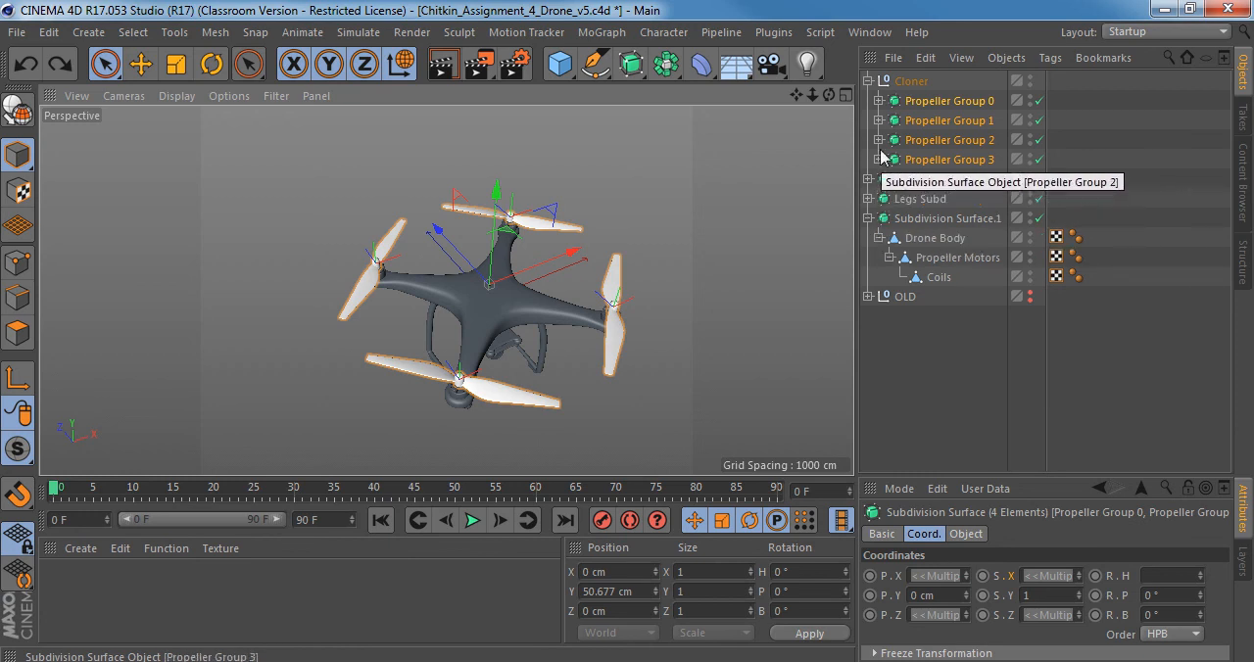
click(916, 103)
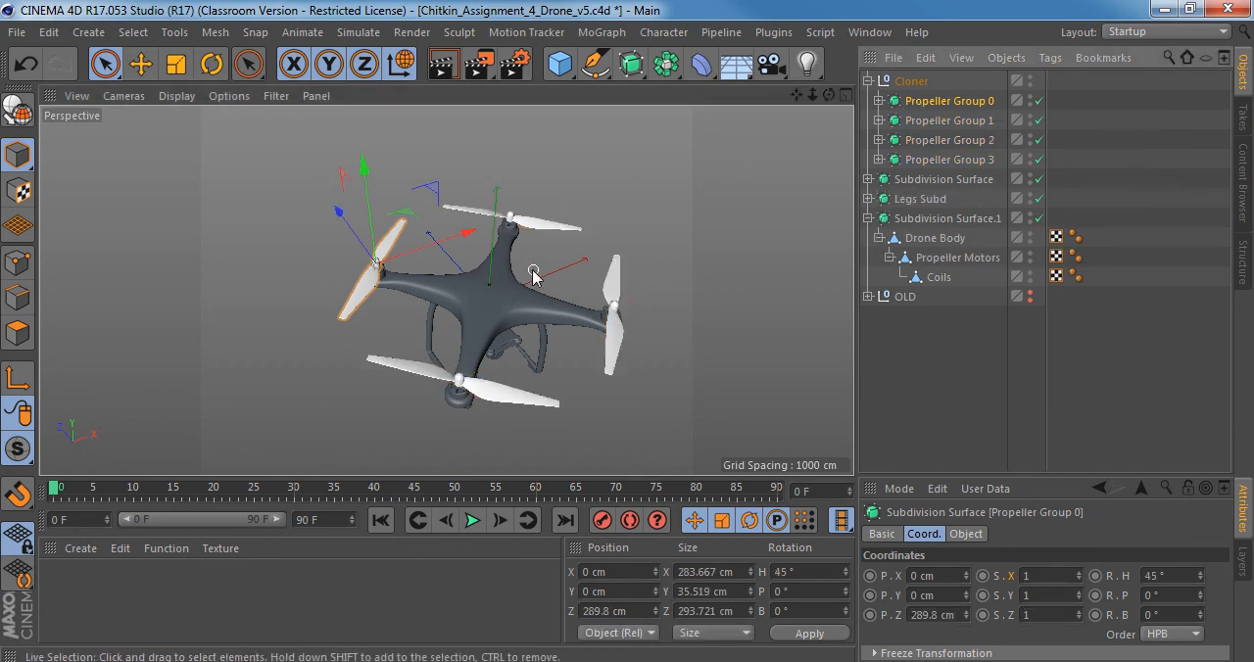
scroll(501, 258, up, 5)
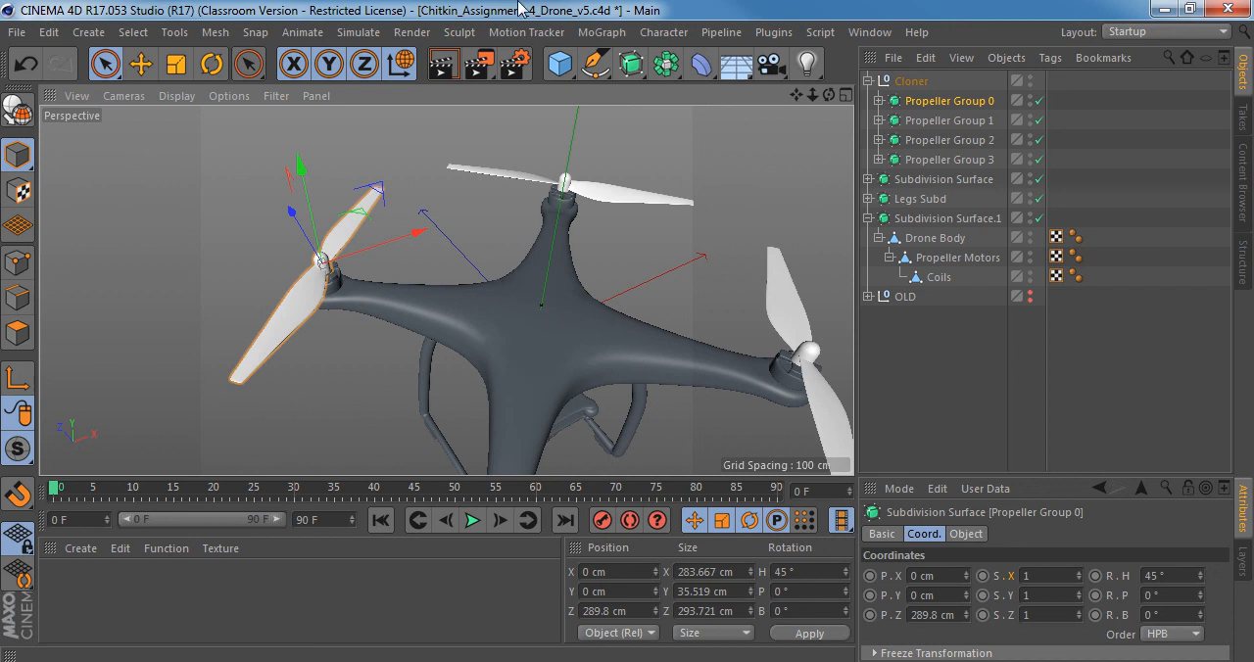
key(ctrl+s)
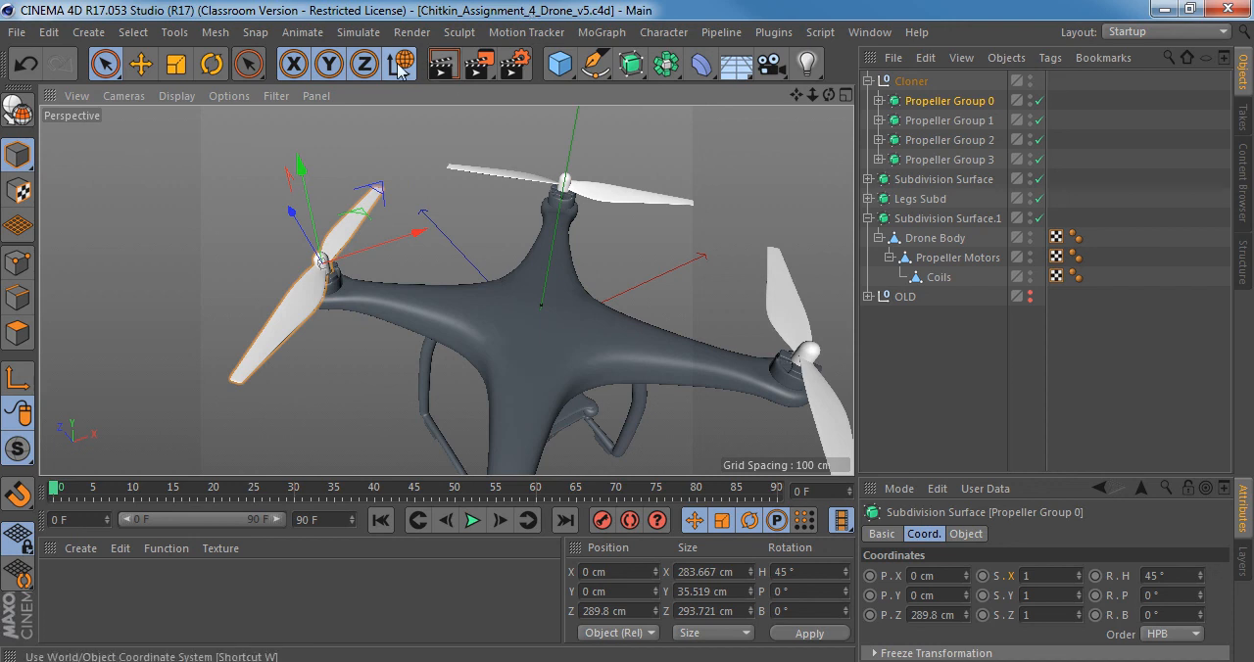
Select all four propeller groups and offset their axes to about X 16.36 cm, Z -30.497 cm.
key(w)
scroll(550, 253, down, 3)
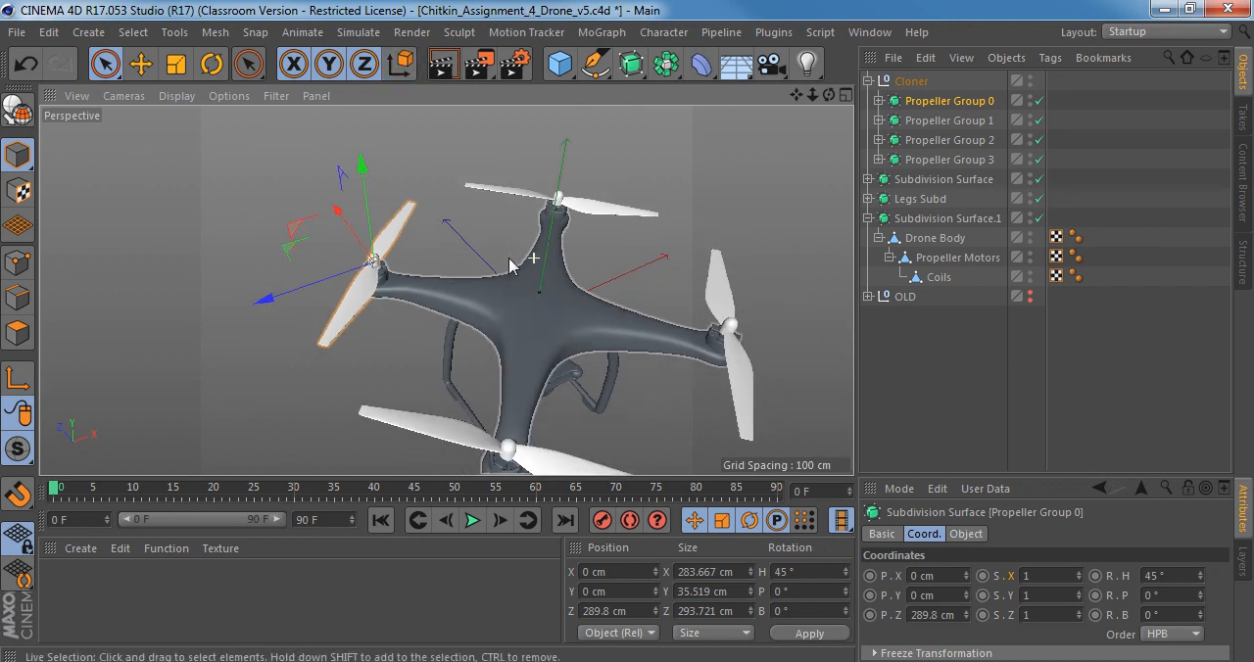
shift+click(932, 160)
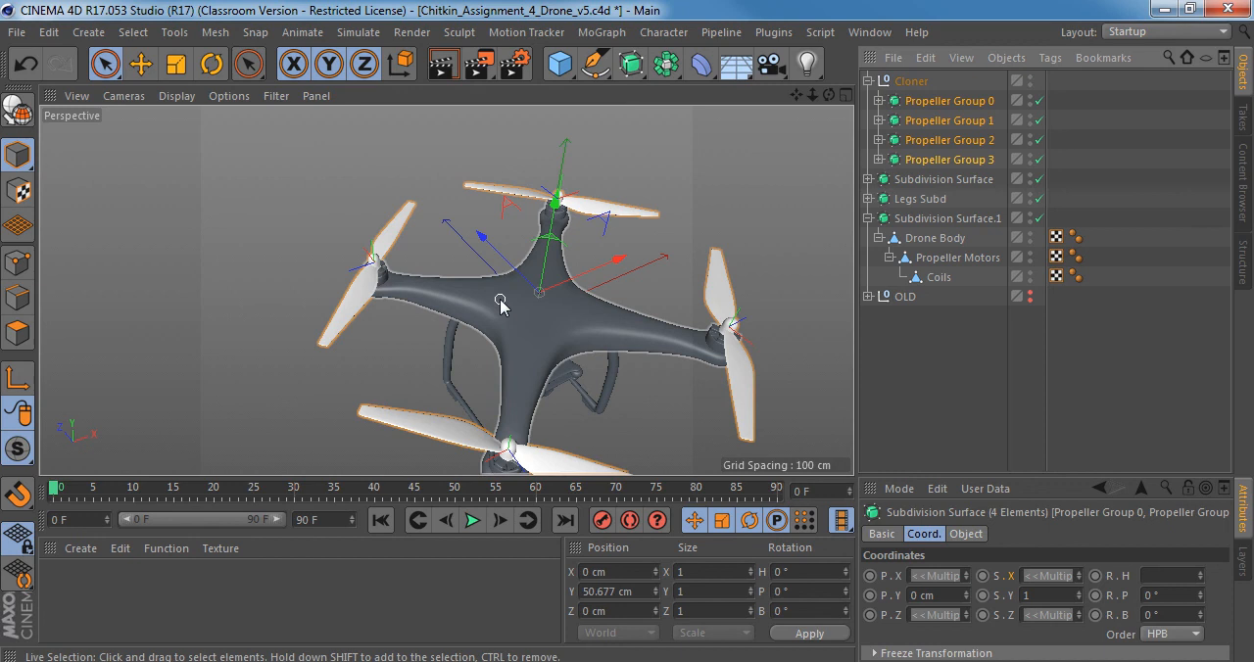
key(l)
alt+drag(547, 322, 448, 315)
drag(591, 253, 498, 244)
key(w)
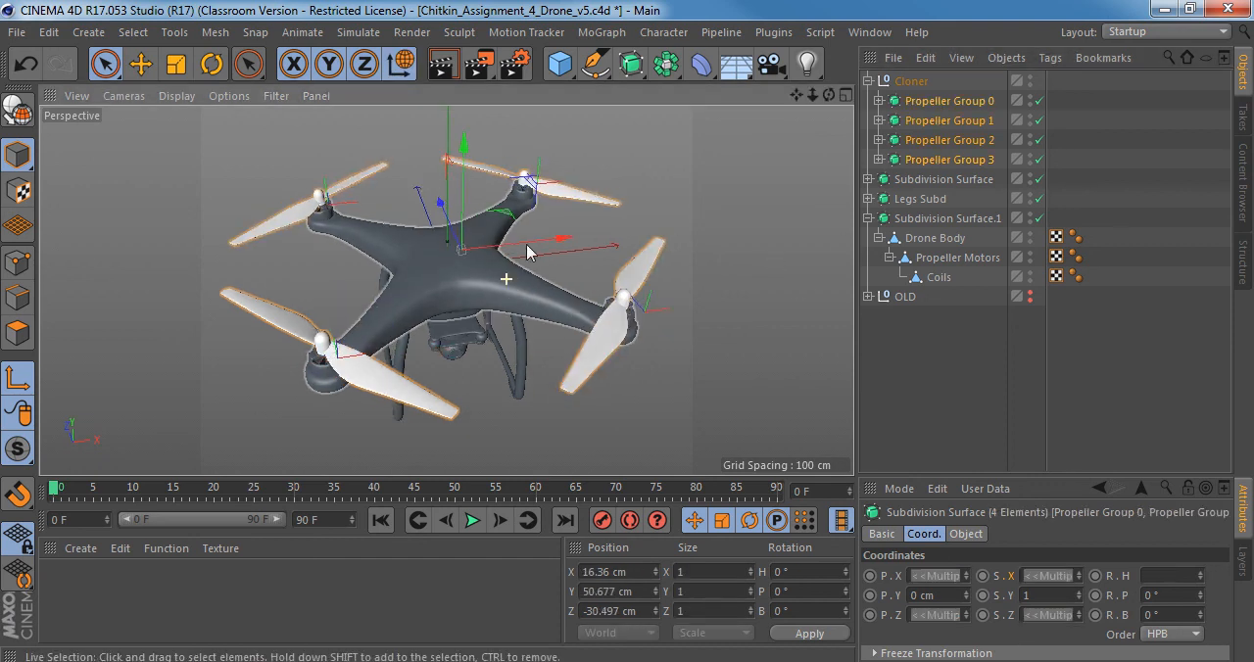
alt+drag(526, 244, 557, 253)
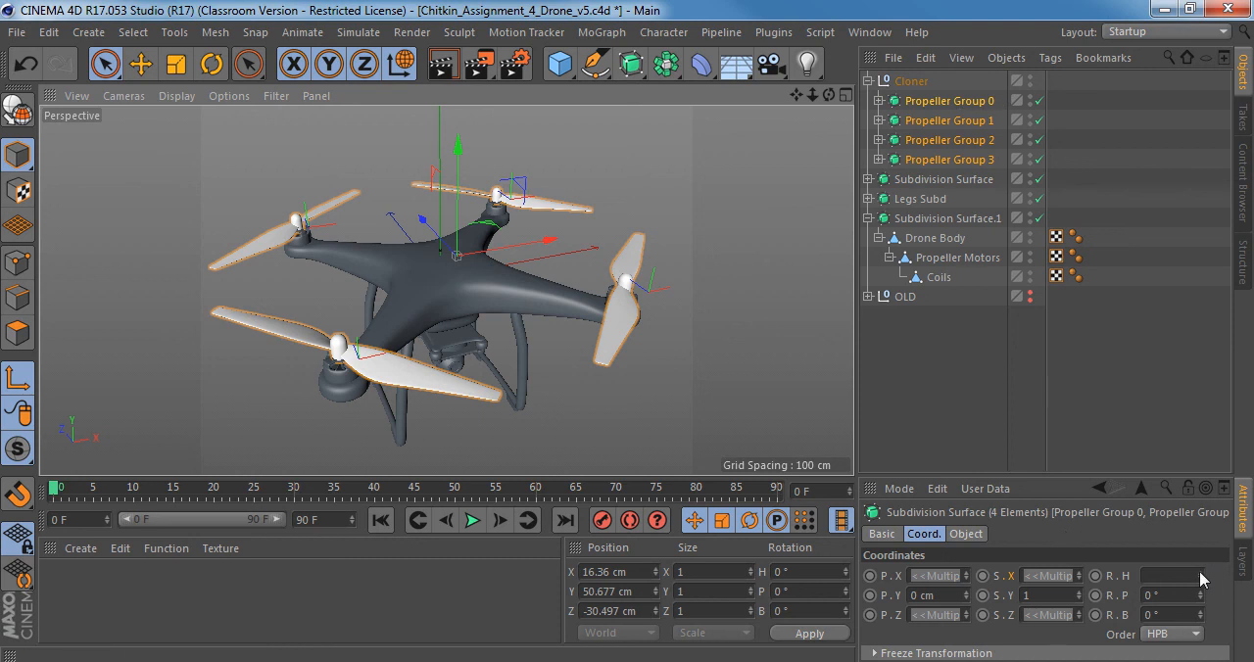
Try rotating the propeller groups' heading to about 498° around the offset axes, and undo the rotation and the axis offset.
mouse_move(1199, 571)
mouse_down()
mouse_move(1253, 571)
mouse_move(1195, 576)
mouse_up()
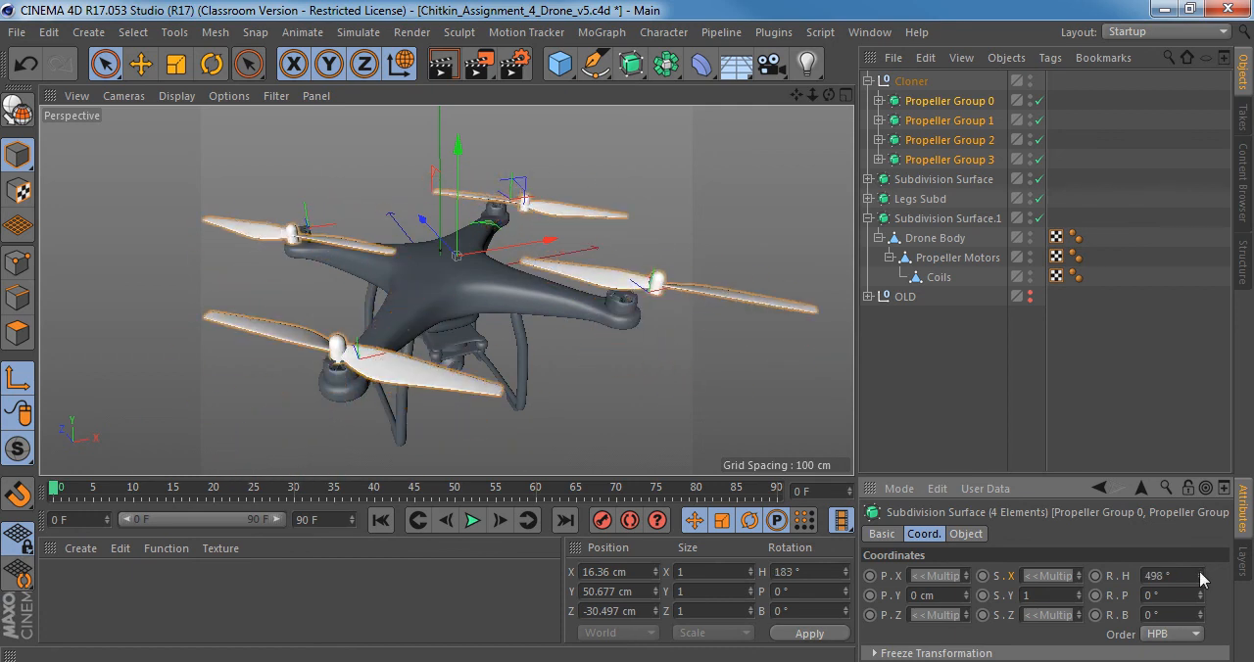
alt+drag(641, 372, 596, 277)
alt+right_drag(448, 354, 545, 338)
alt+drag(465, 338, 442, 301)
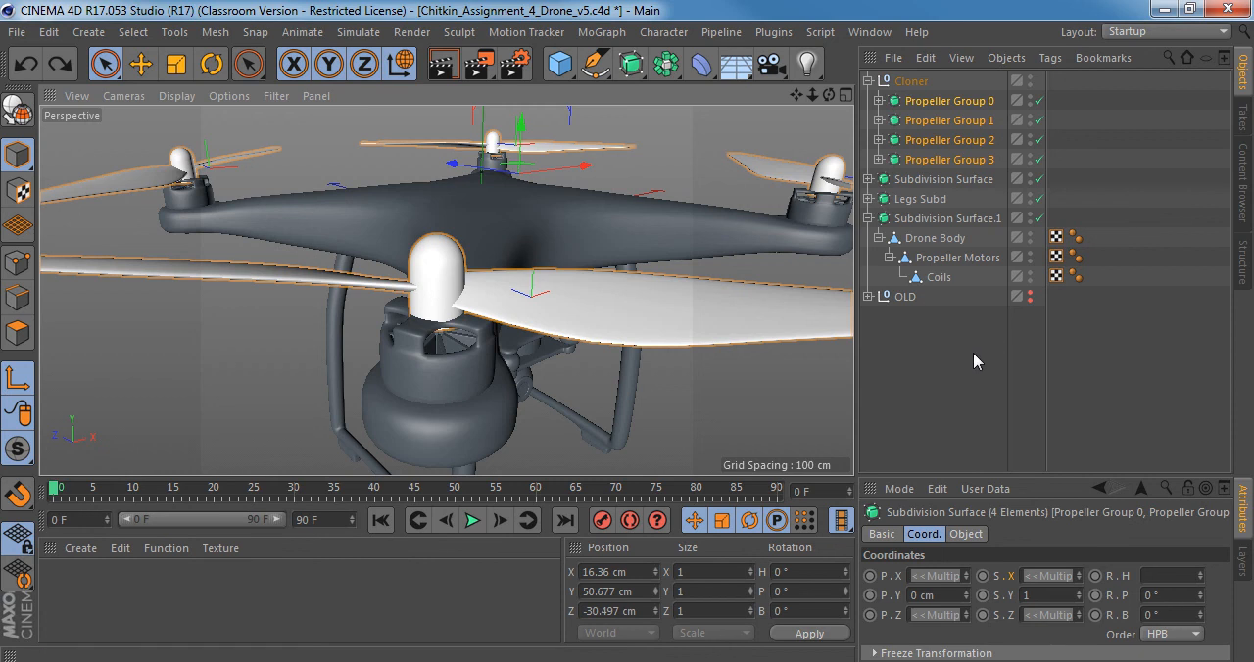
key(ctrl+z)
key(ctrl+y)
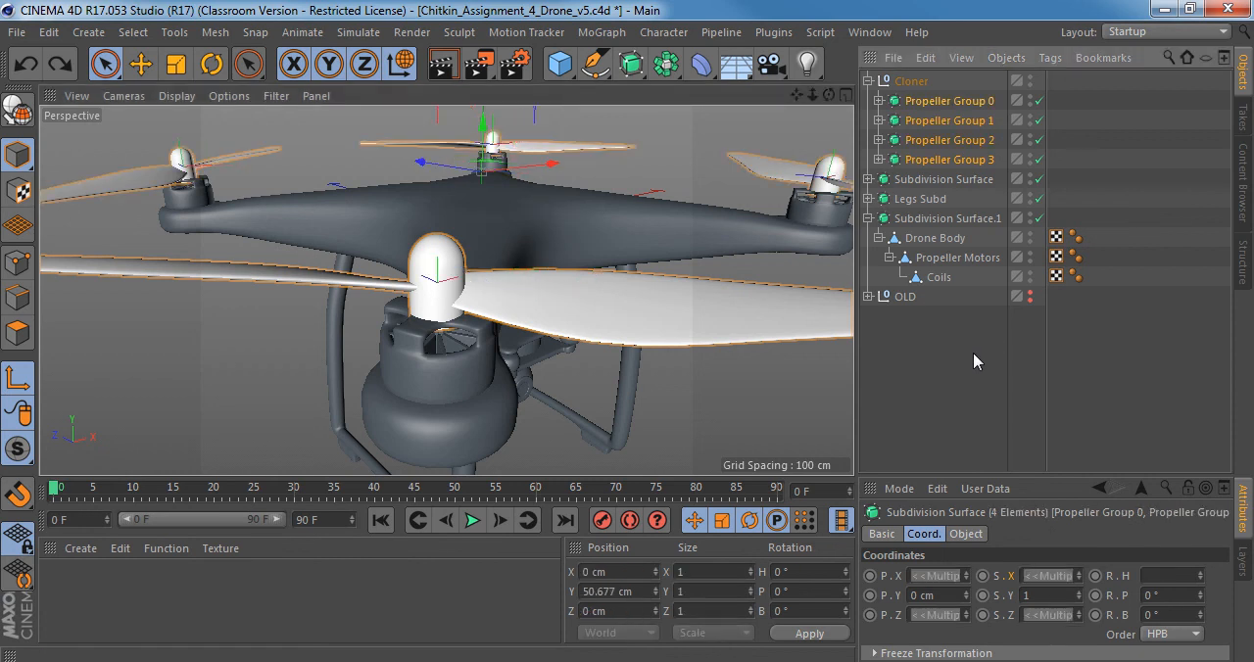
drag(489, 293, 525, 297)
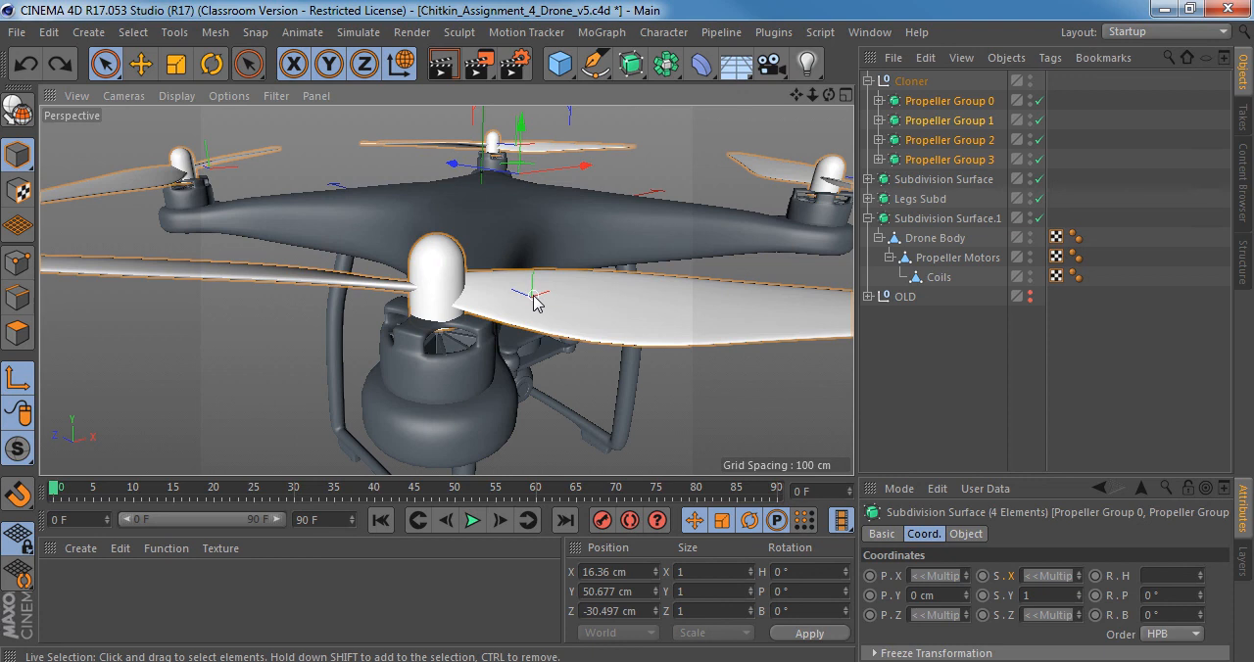
key(ctrl+z)
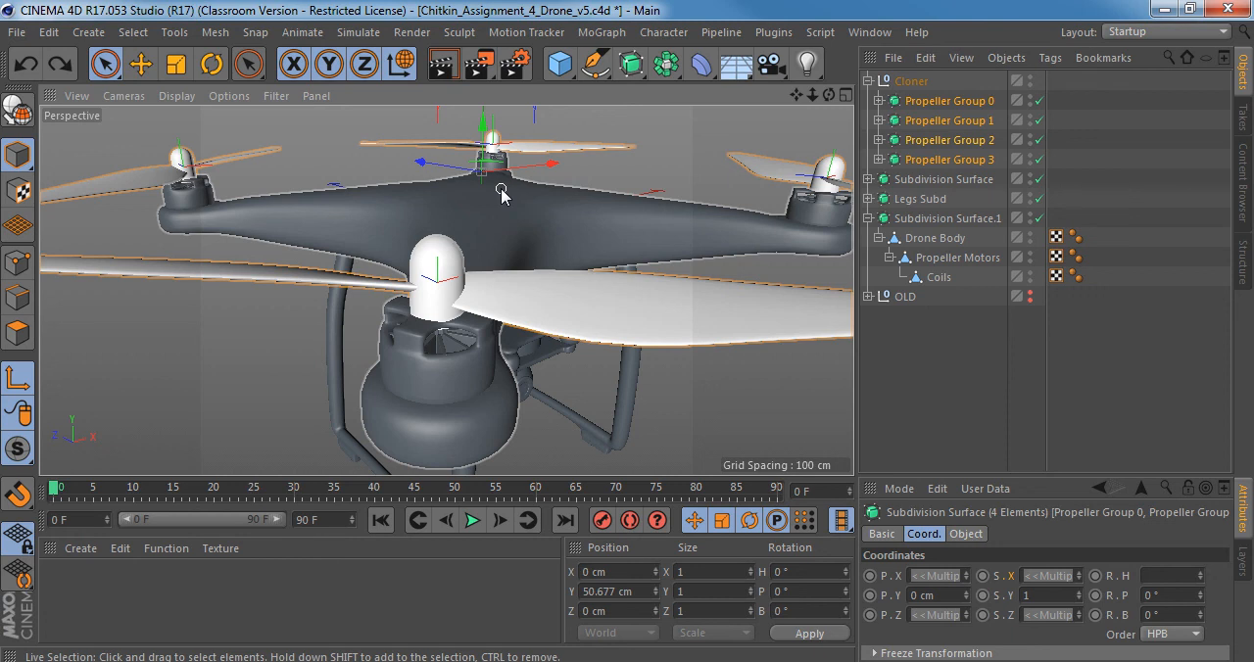
alt+right_drag(510, 204, 465, 221)
alt+drag(447, 289, 372, 374)
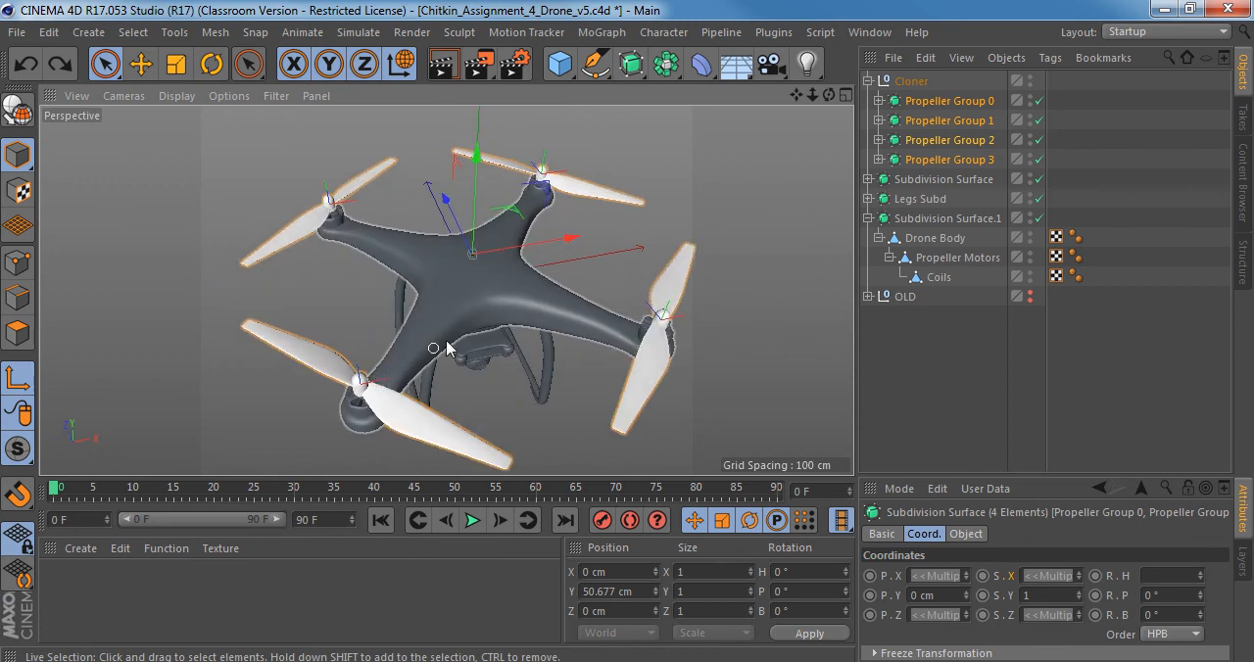
right_click(495, 259)
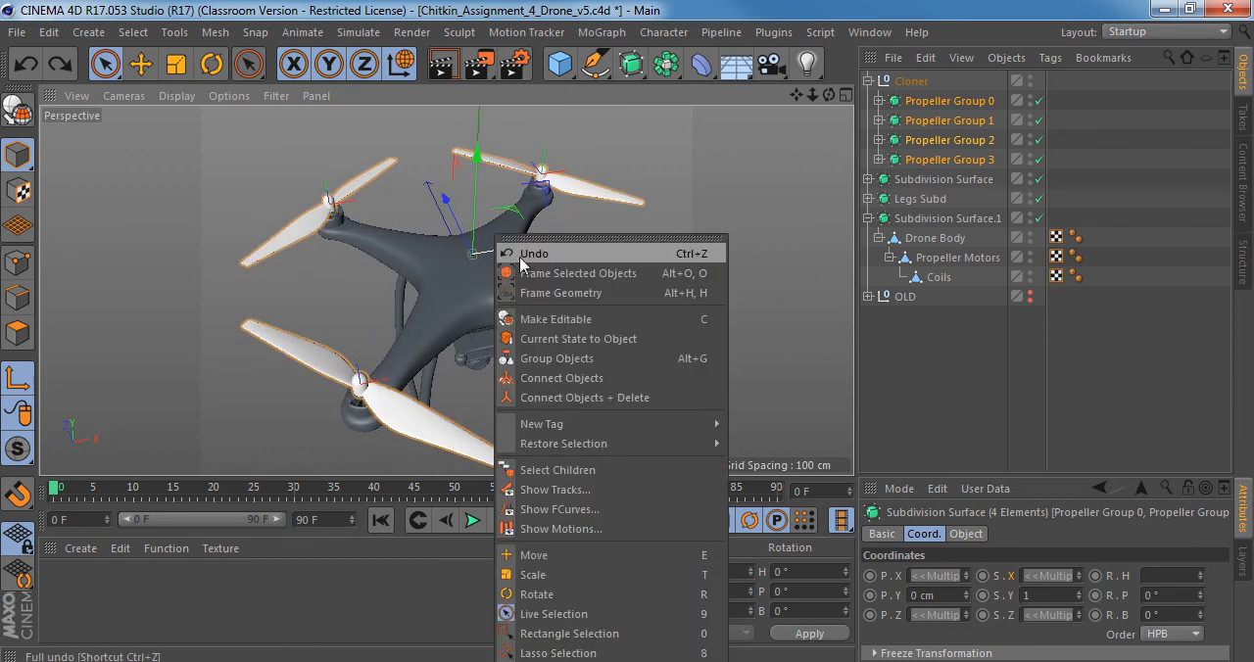
click(477, 243)
alt+right_drag(454, 272, 529, 256)
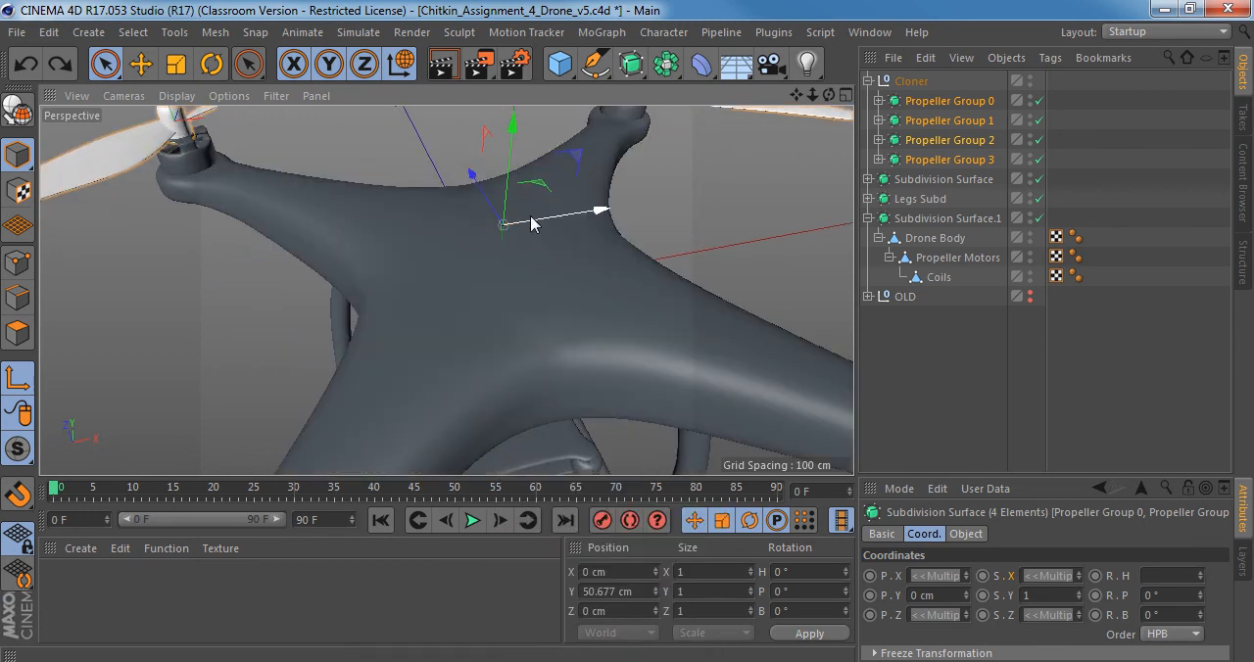
drag(528, 221, 533, 221)
key(ctrl+z)
Disable axis modification and shift the four propeller groups along X to about 2.991 cm.
key(l)
alt+middle_drag(523, 222, 524, 279)
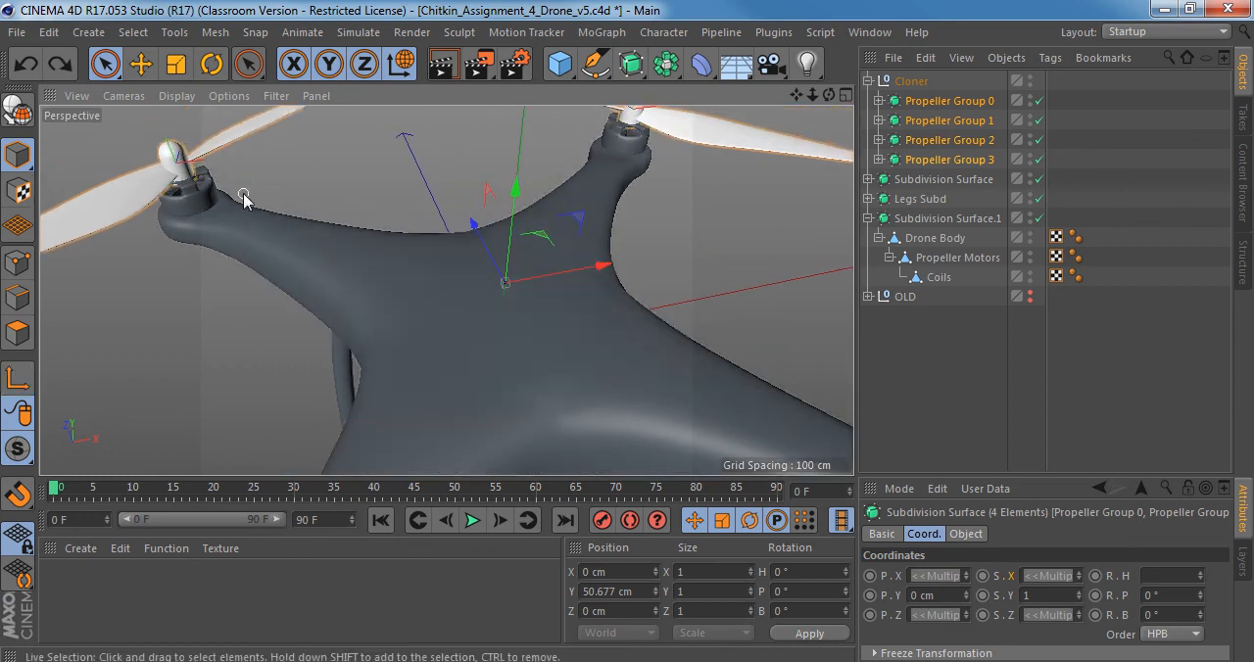
alt+middle_drag(155, 158, 331, 238)
alt+right_drag(331, 239, 412, 245)
alt+drag(372, 240, 759, 223)
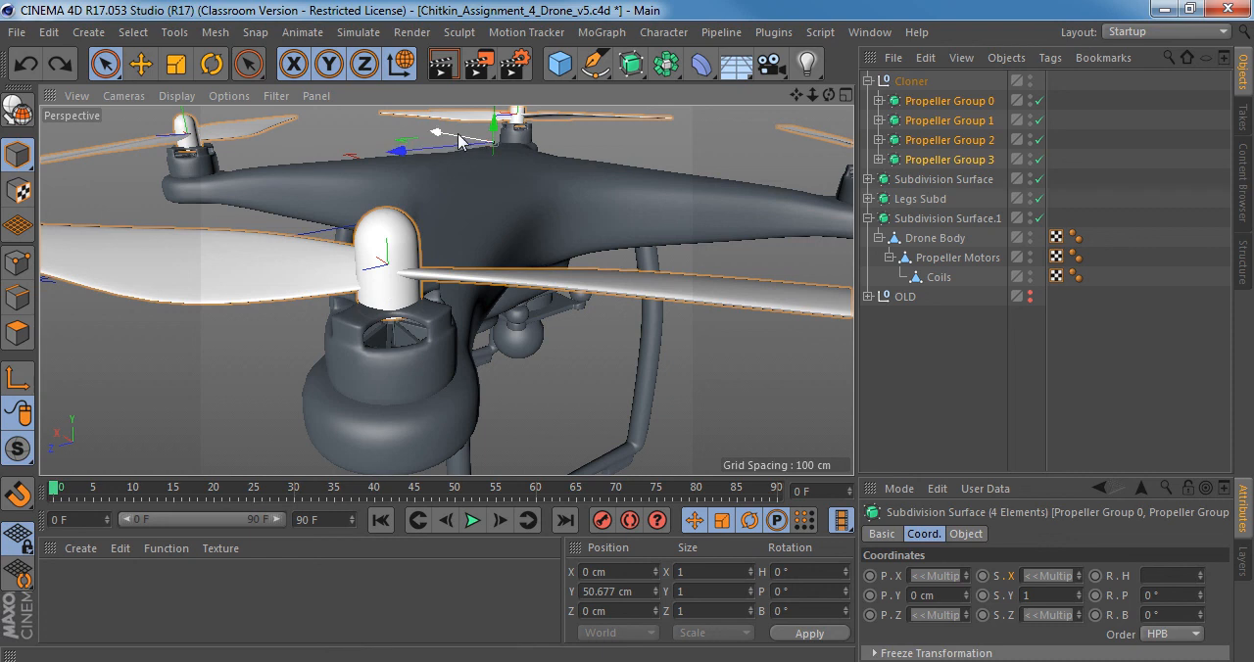
mouse_move(468, 143)
mouse_down()
mouse_move(459, 140)
mouse_move(477, 138)
mouse_up()
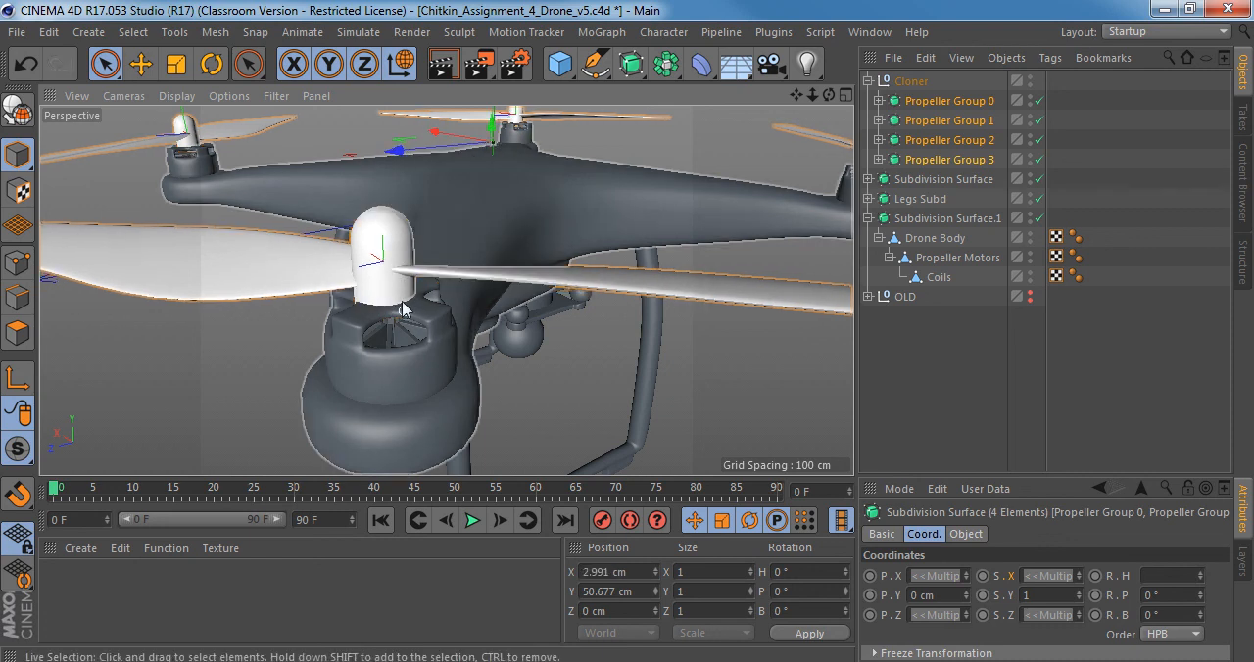
alt+drag(402, 314, 369, 340)
alt+right_drag(515, 331, 456, 333)
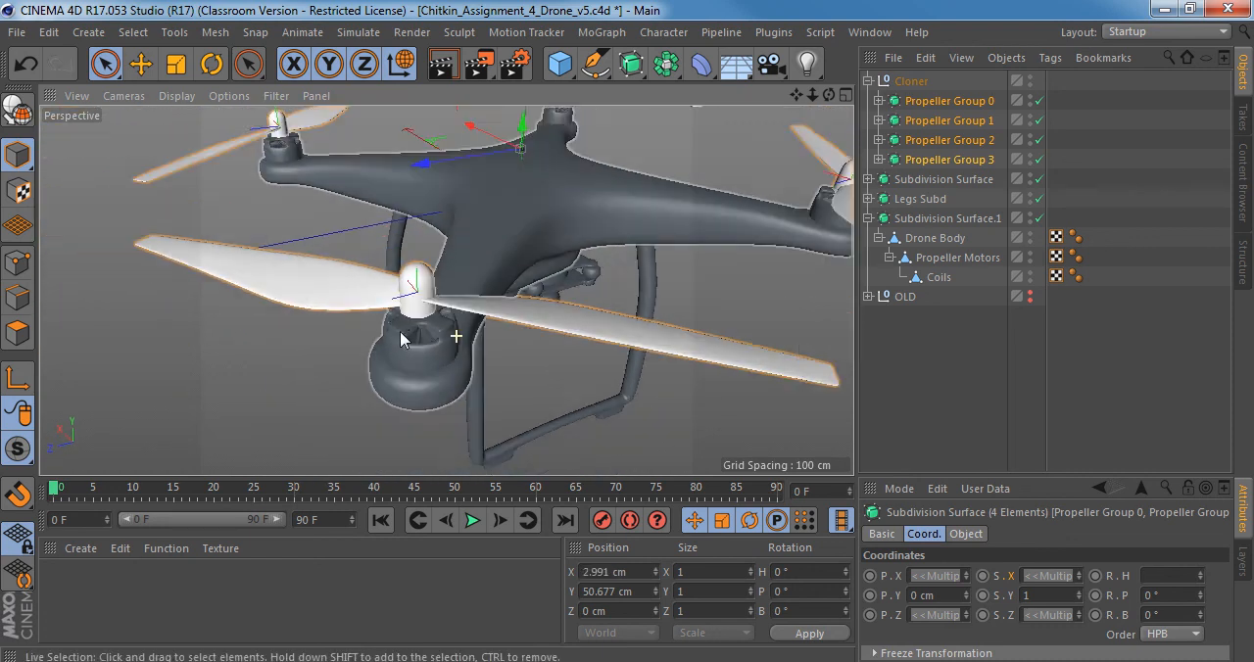
Try another heading rotation on the shifted propeller groups and undo it.
alt+drag(519, 331, 585, 344)
mouse_move(1199, 572)
mouse_down()
mouse_move(1200, 518)
mouse_move(1203, 576)
mouse_up()
key(ctrl+z)
alt+right_drag(544, 283, 489, 281)
alt+drag(489, 286, 196, 270)
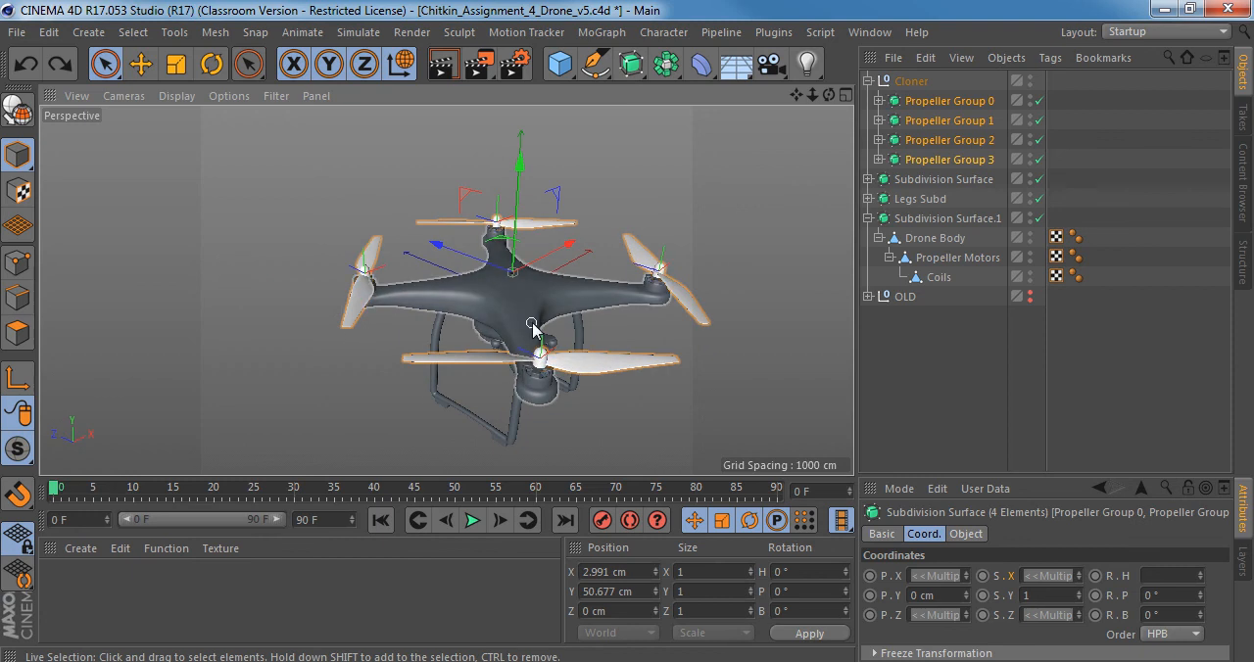
Isolate the four selected propeller groups, including their children, in the viewport.
alt+middle_drag(530, 321, 434, 304)
alt+right_drag(434, 304, 538, 282)
alt+middle_drag(410, 374, 448, 294)
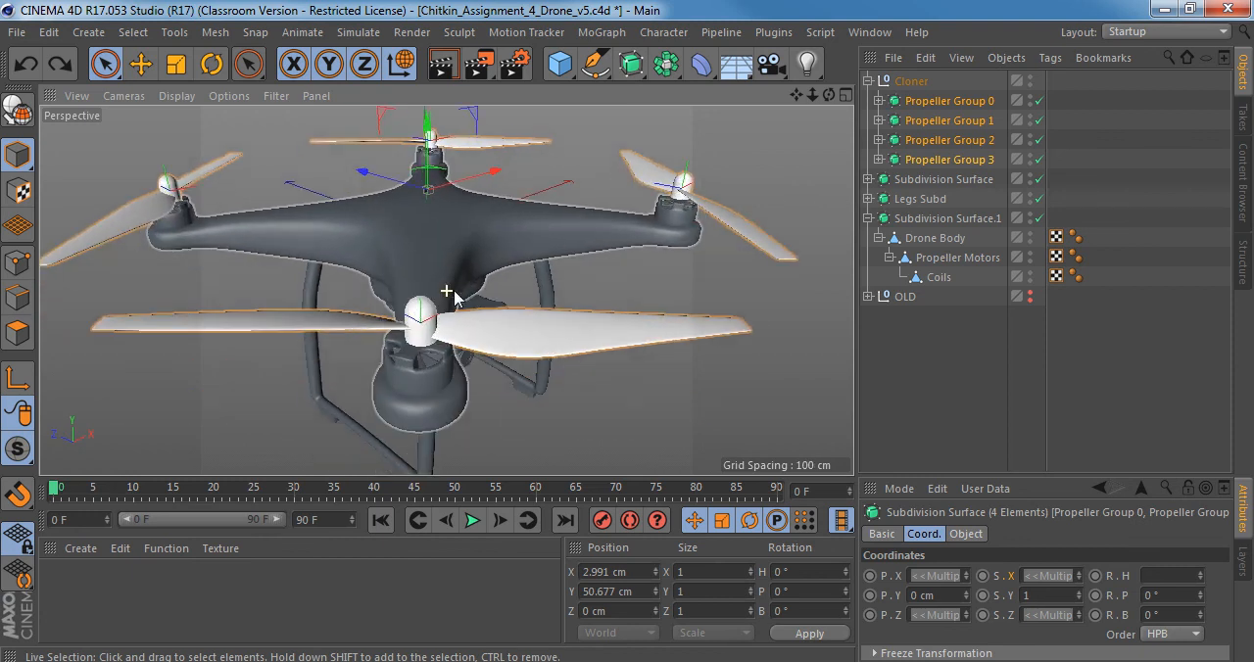
alt+right_drag(424, 340, 453, 325)
alt+drag(449, 317, 456, 358)
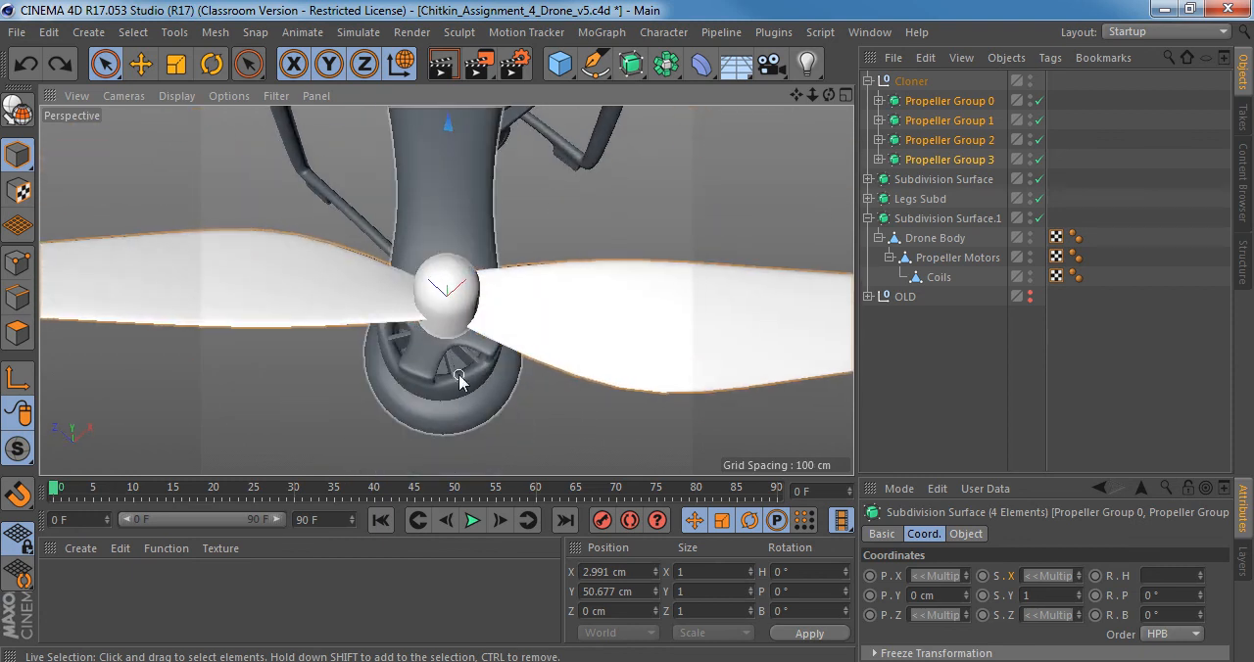
drag(17, 448, 107, 549)
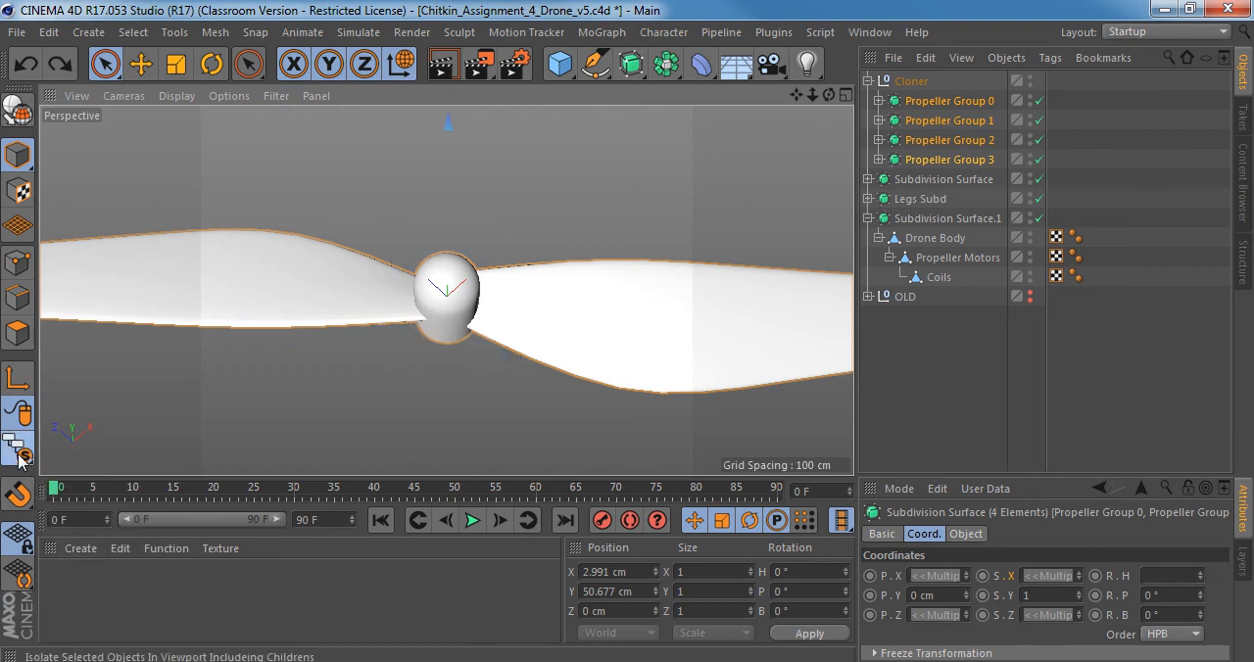
Examine from the top view how a propeller hub and its axis line up with the motor in the reference photo.
middle_click(522, 331)
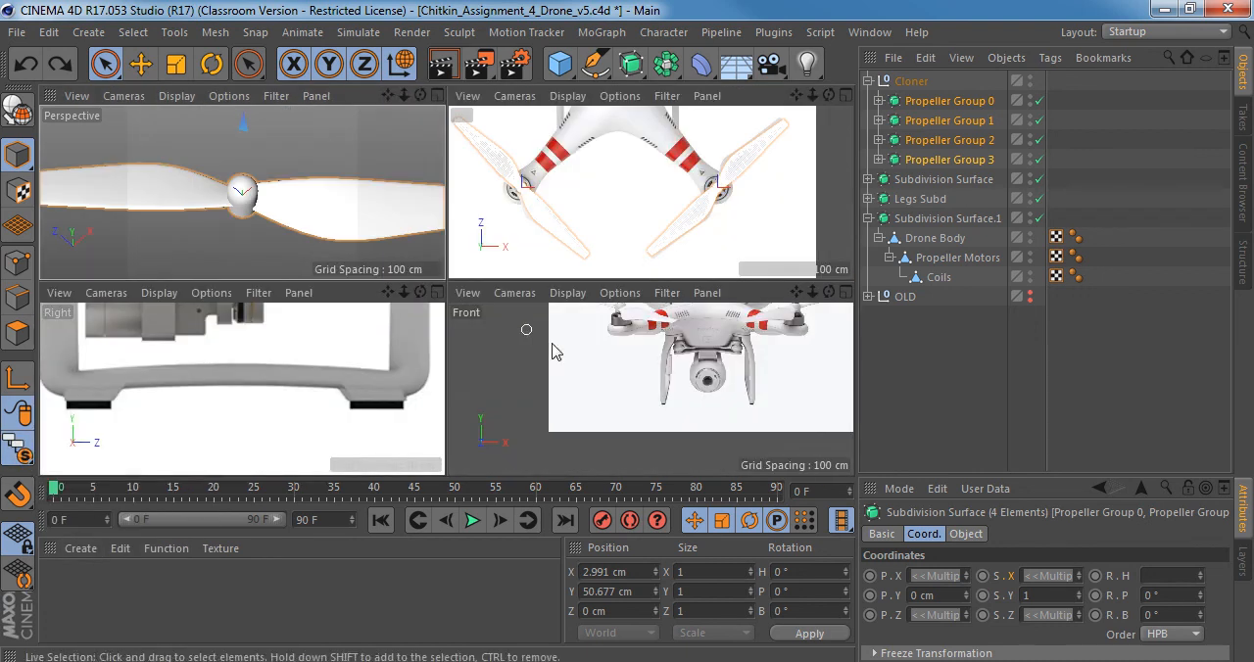
middle_click(281, 371)
scroll(431, 353, down, 3)
middle_click(366, 341)
middle_click(683, 253)
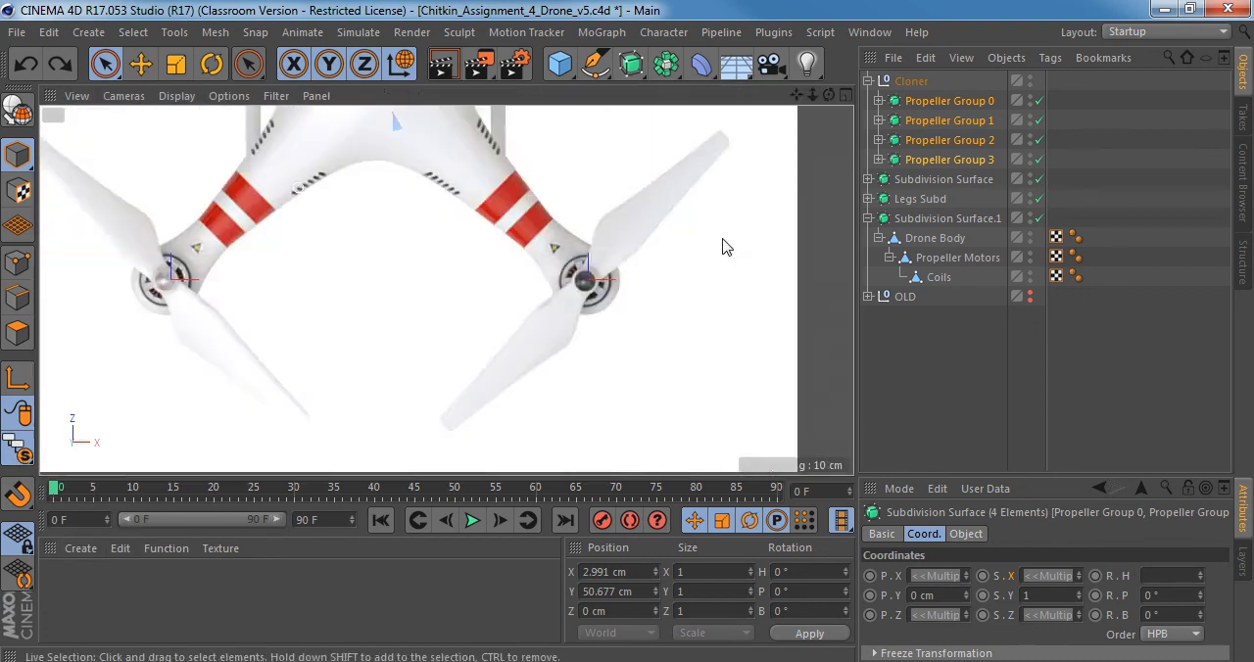
scroll(723, 246, up, 8)
scroll(475, 316, up, 5)
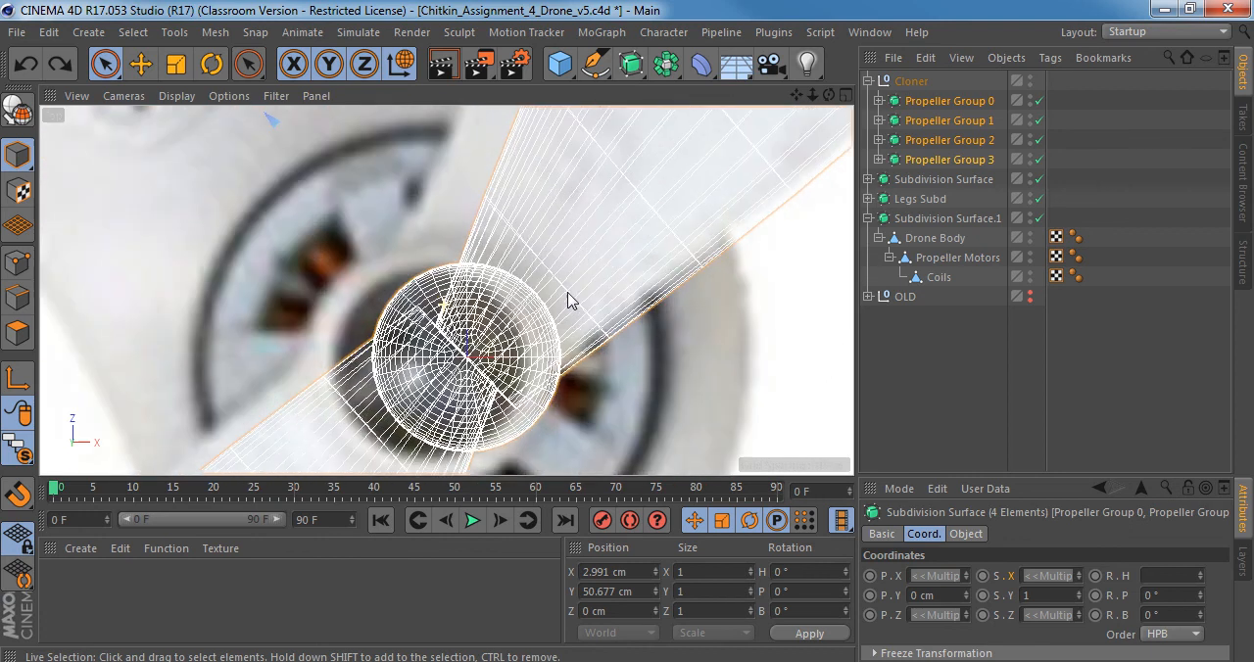
scroll(463, 319, up, 2)
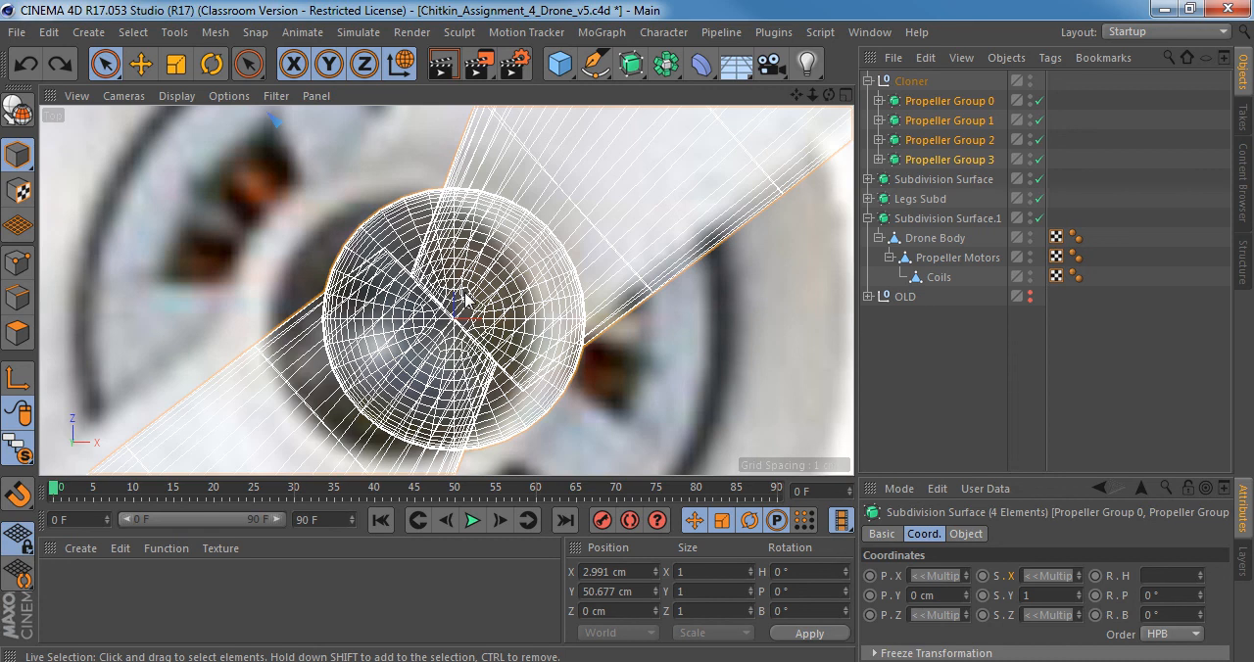
Select only Propeller Group 2 and offset its axis to about X 3.122 cm, Z -291.227 cm.
click(947, 101)
click(948, 160)
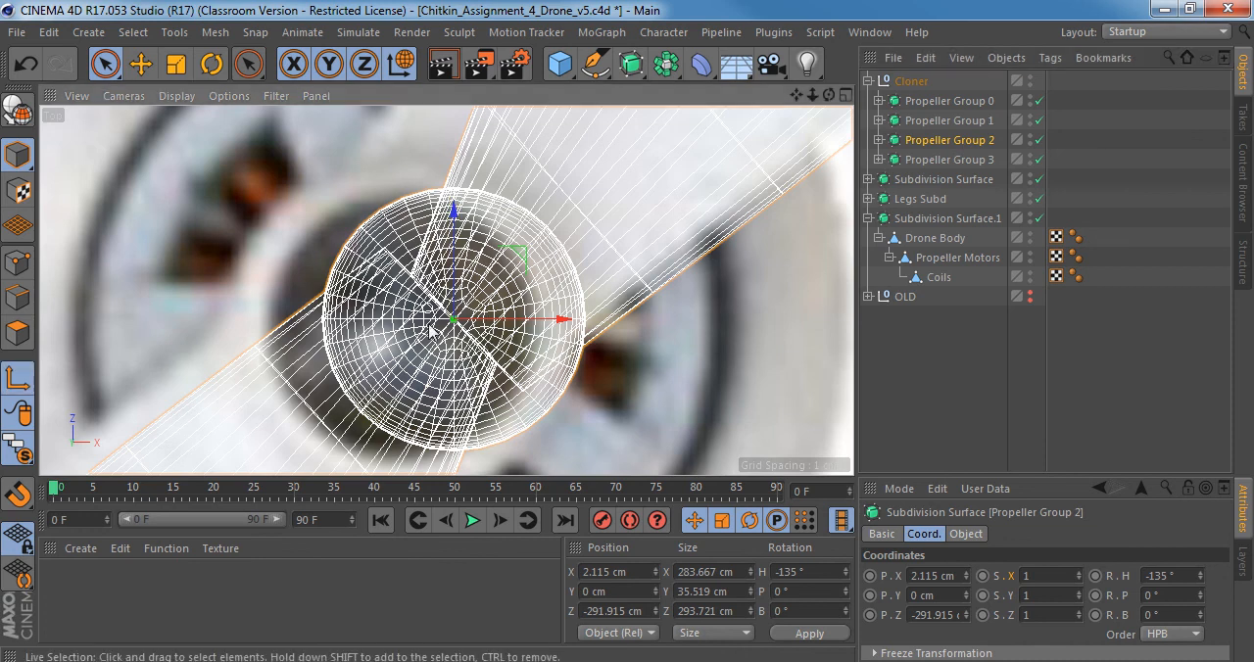
mouse_move(519, 256)
mouse_down()
mouse_move(504, 235)
mouse_move(524, 245)
mouse_up()
key(l)
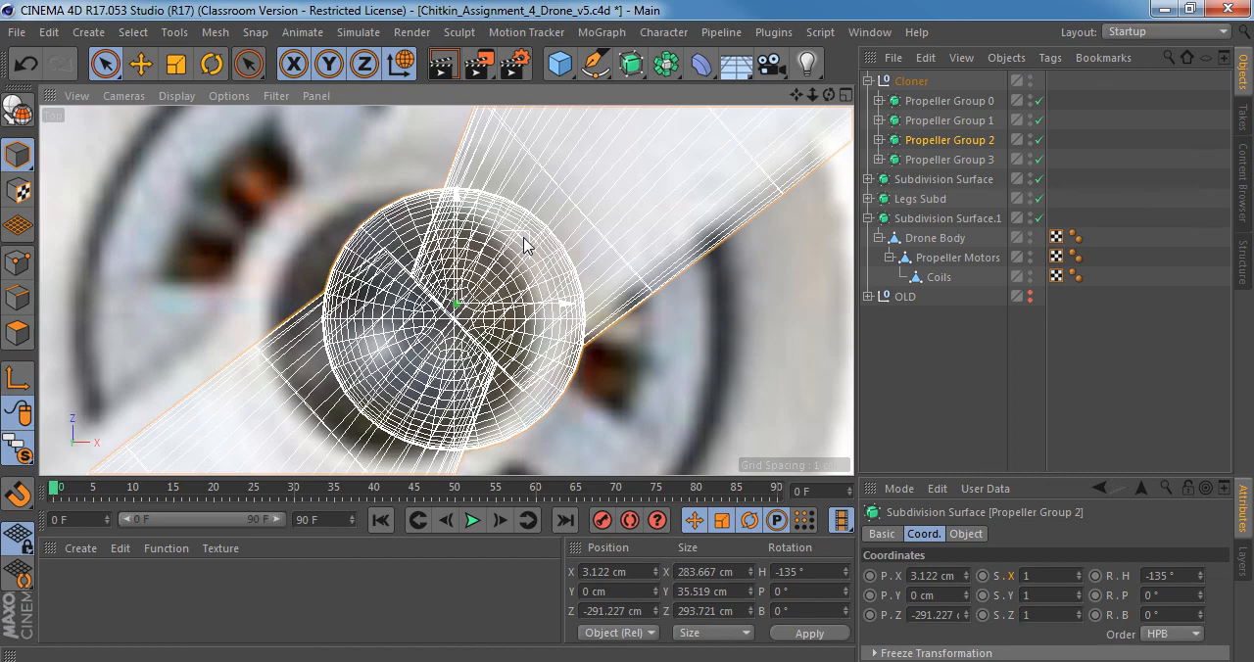
Try rotating Propeller Group 2 around its offset axis, and undo both the rotation and the axis offset.
key(r)
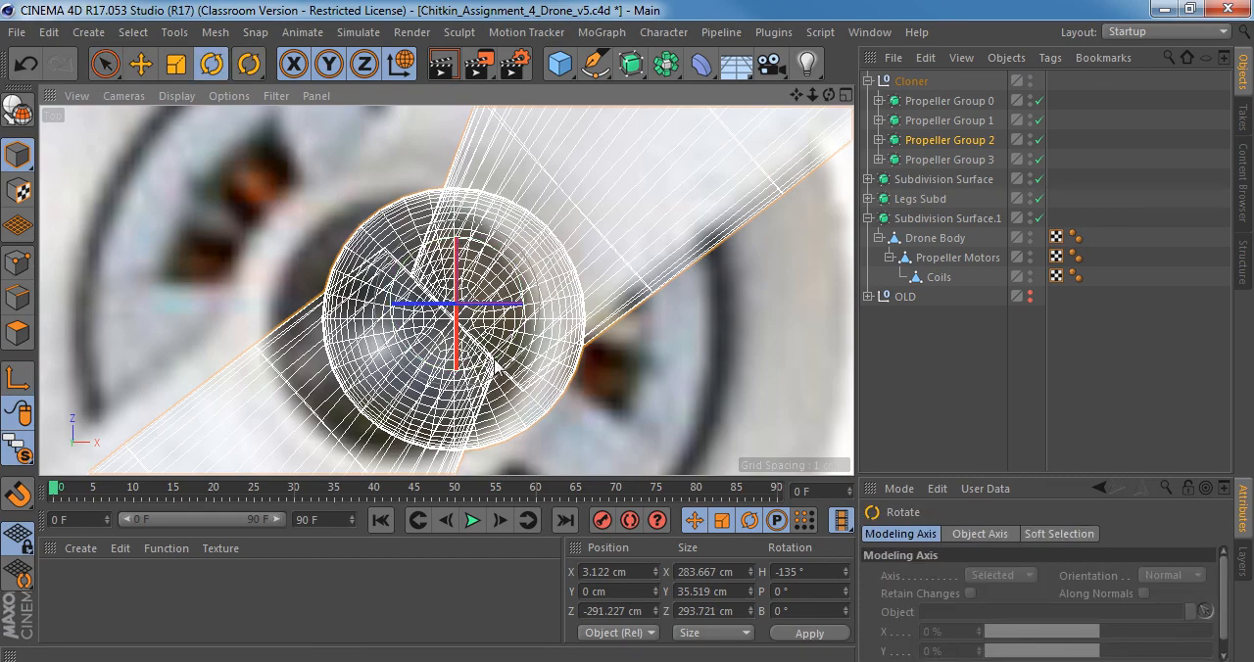
drag(502, 370, 443, 135)
key(ctrl+z)
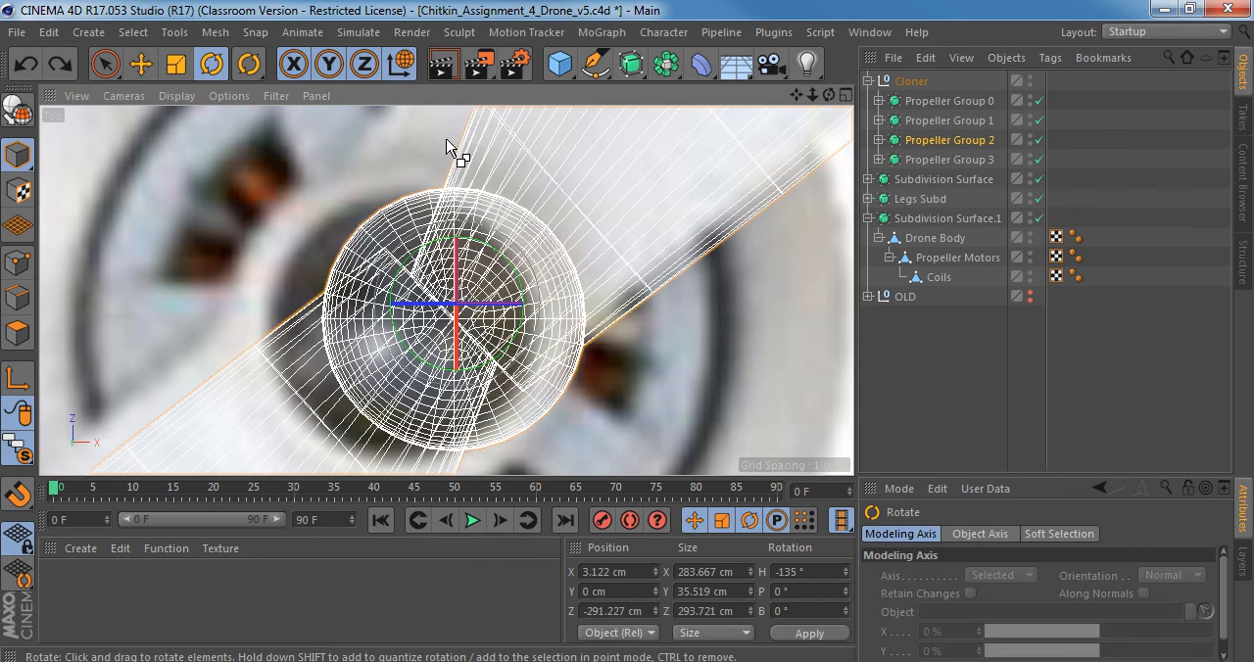
key(ctrl+z)
alt+right_drag(519, 241, 460, 274)
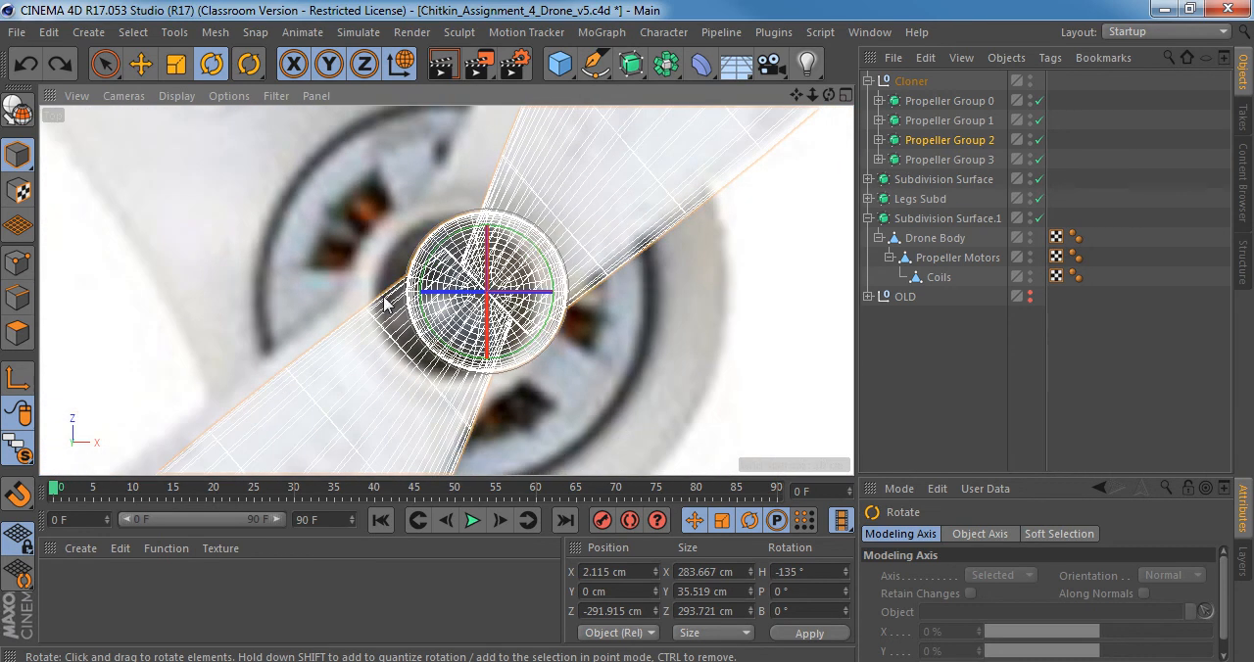
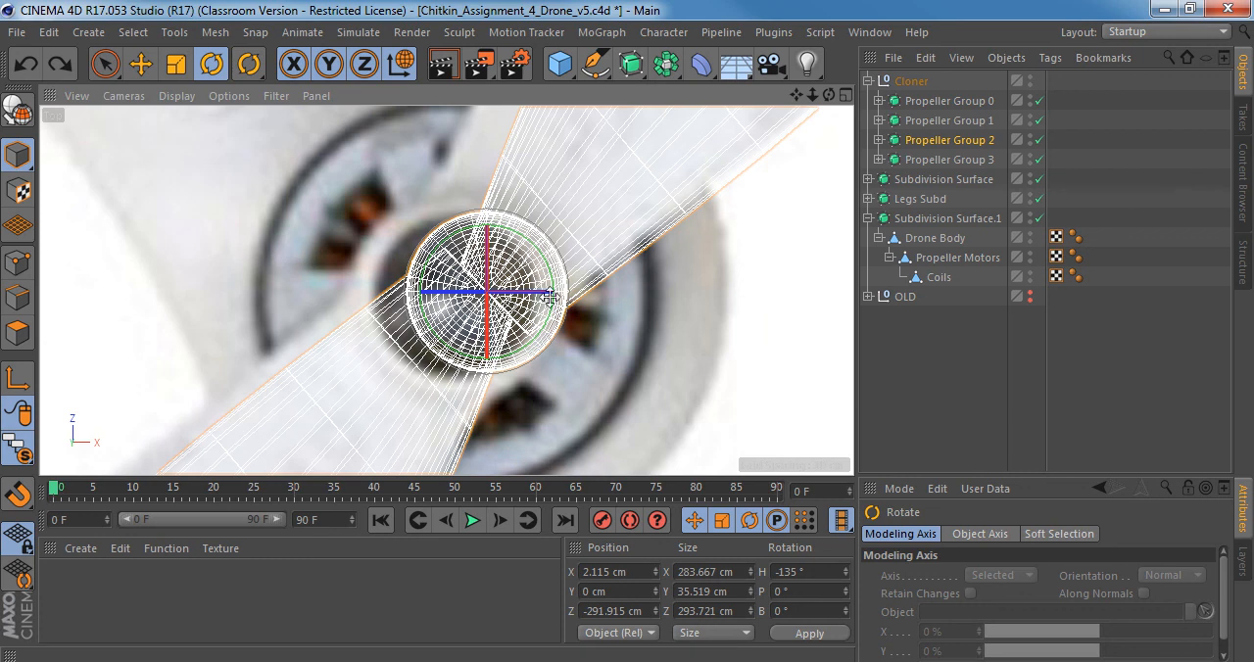
Try to move Propeller Group 2 onto the centre of its motor in the top reference view.
key(e)
drag(551, 361, 519, 370)
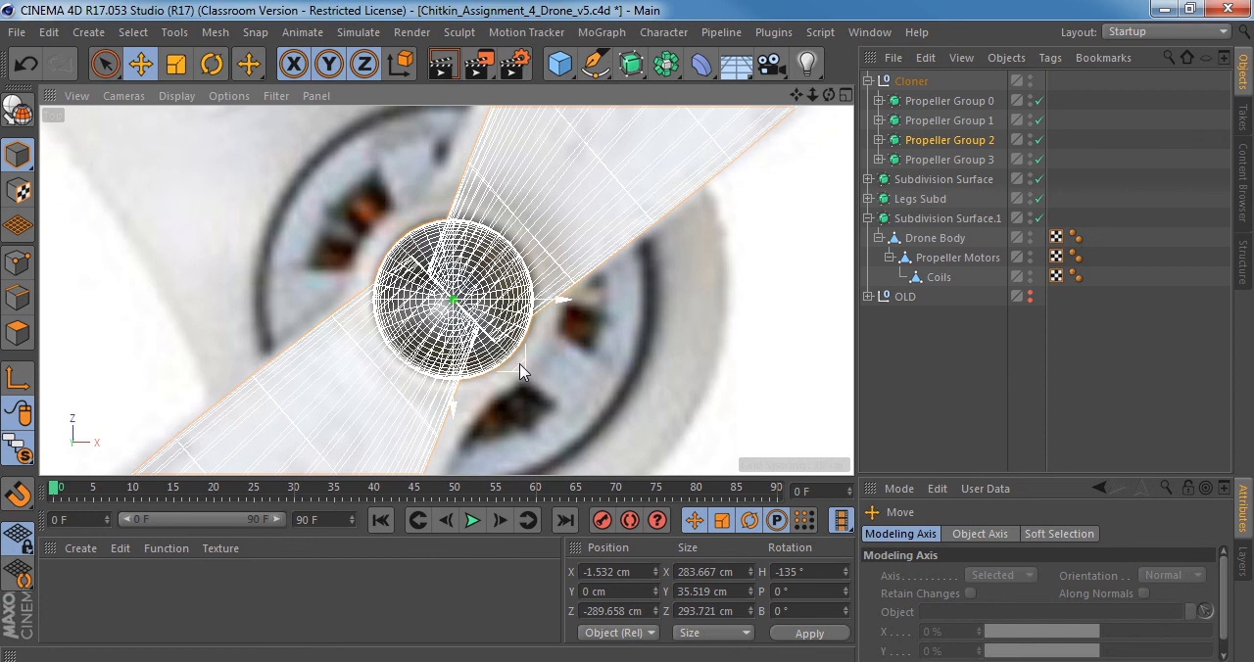
scroll(560, 338, down, 4)
middle_click(465, 341)
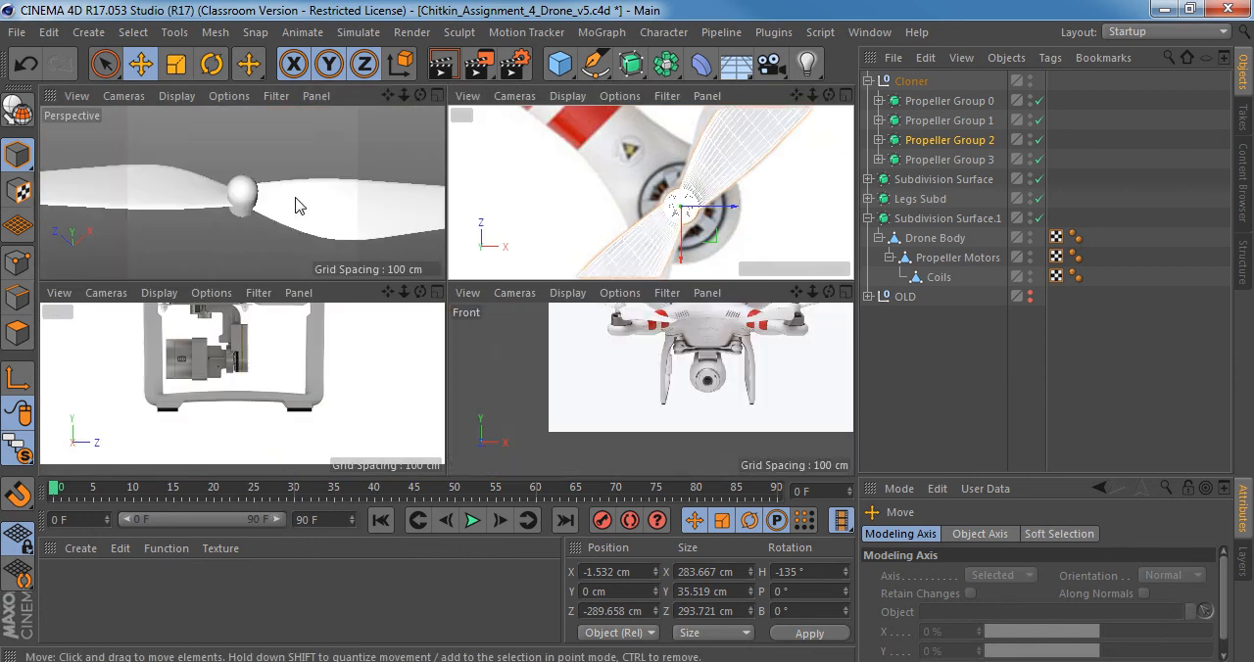
middle_click(297, 201)
alt+right_drag(576, 324, 424, 296)
key(ctrl+z)
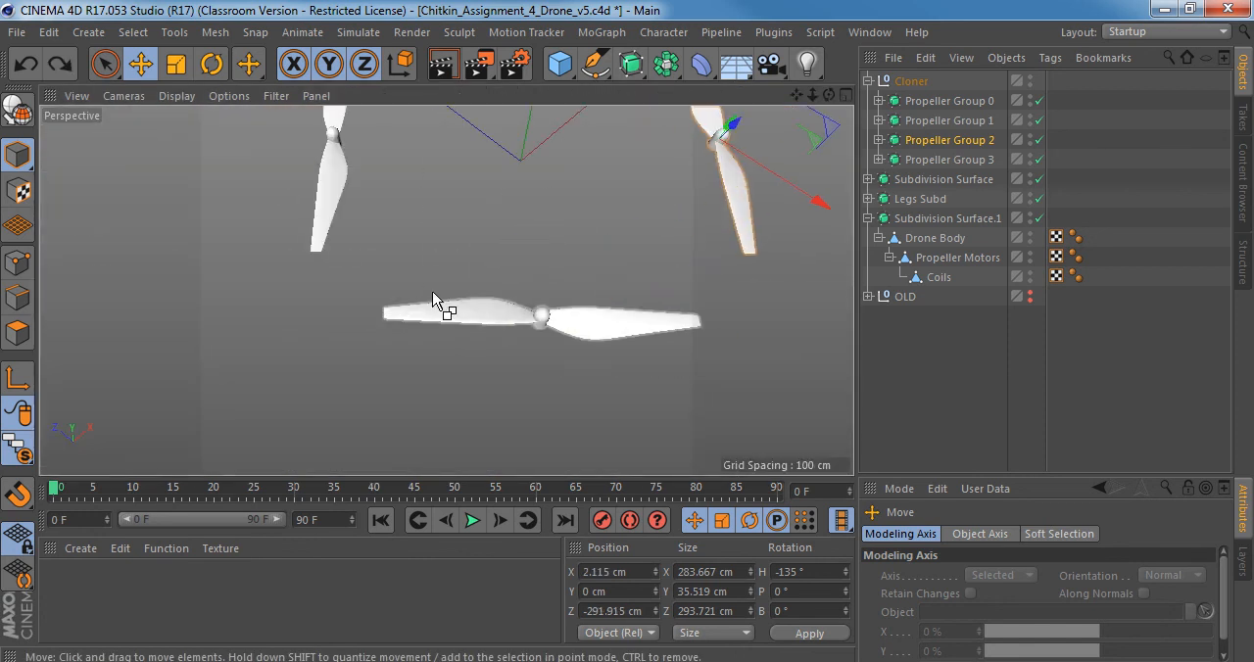
Examine the whole drone and the contents of the propeller groups inside the Cloner null.
alt+middle_drag(556, 265, 457, 364)
drag(27, 453, 100, 480)
alt+right_drag(591, 309, 571, 274)
alt+drag(490, 271, 441, 294)
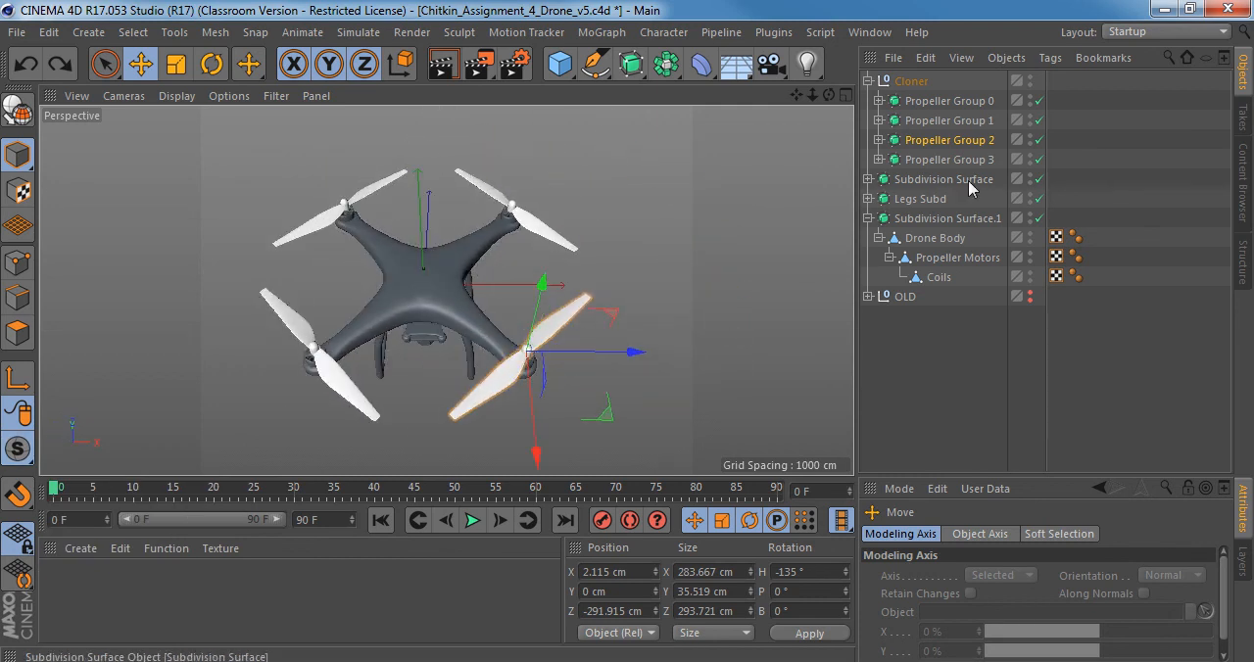
click(880, 160)
click(880, 159)
click(879, 140)
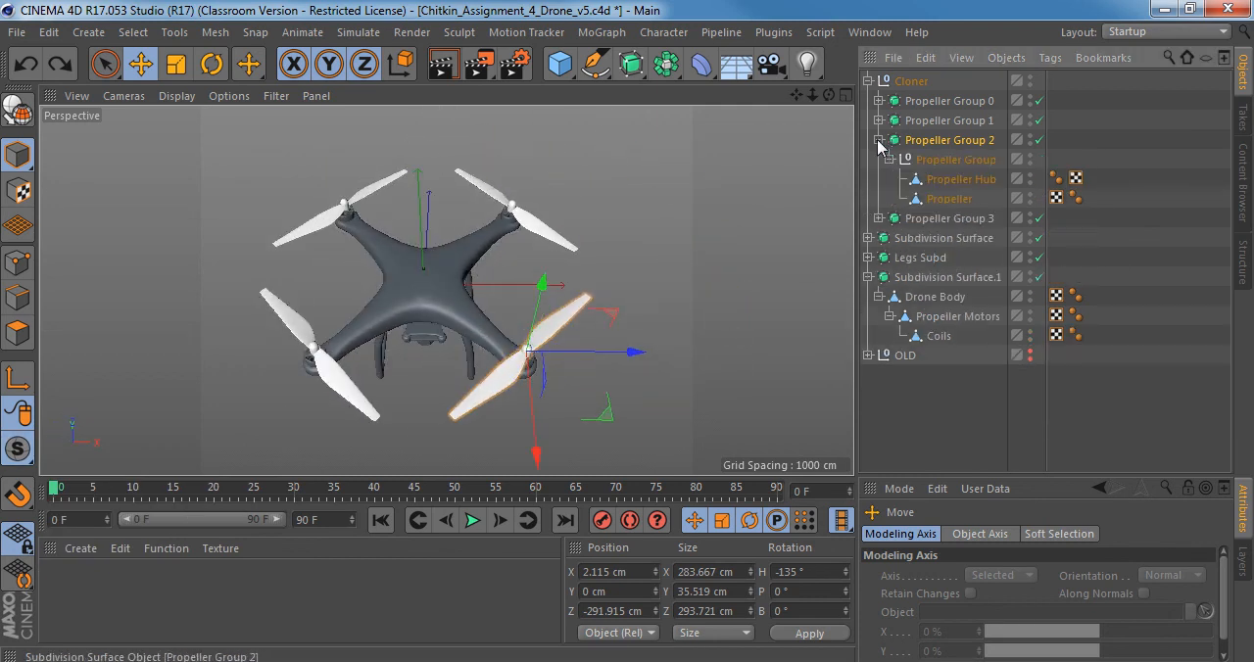
click(878, 121)
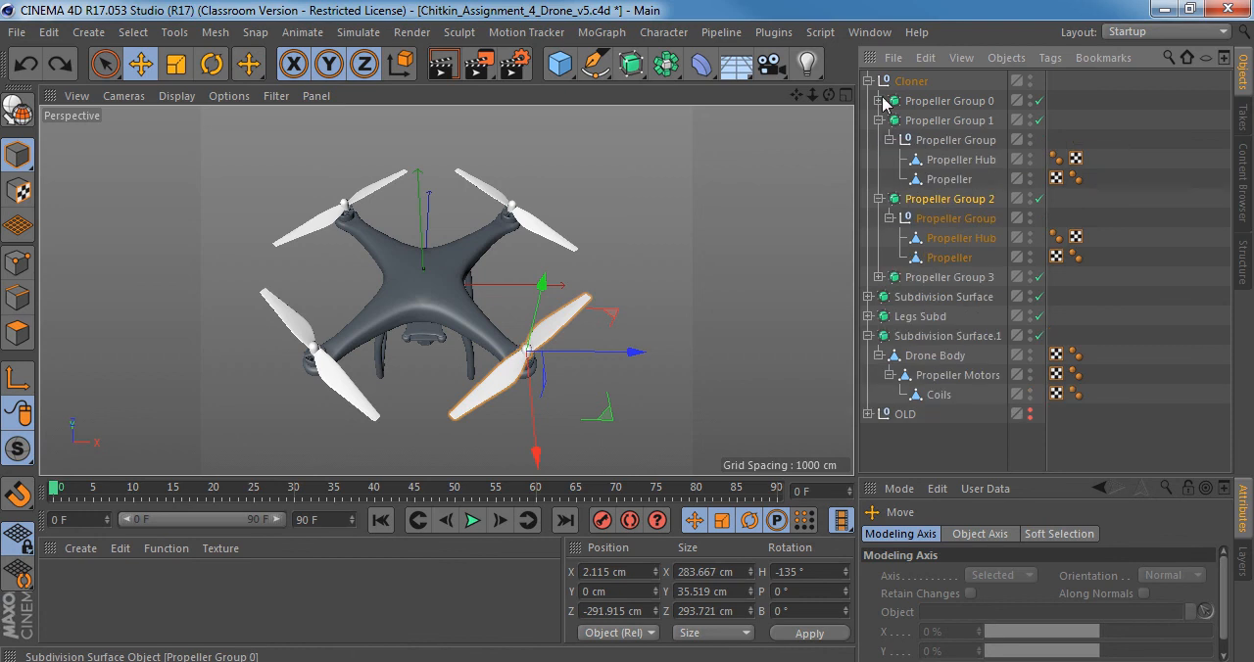
click(879, 101)
click(945, 122)
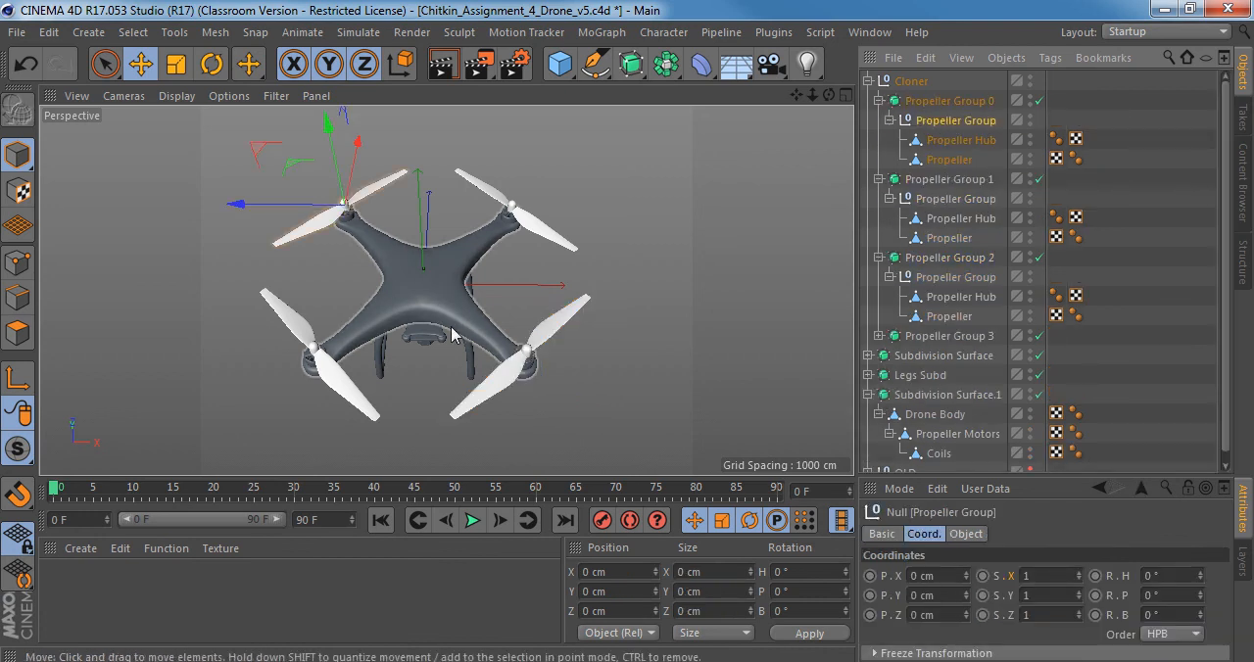
click(879, 101)
click(879, 120)
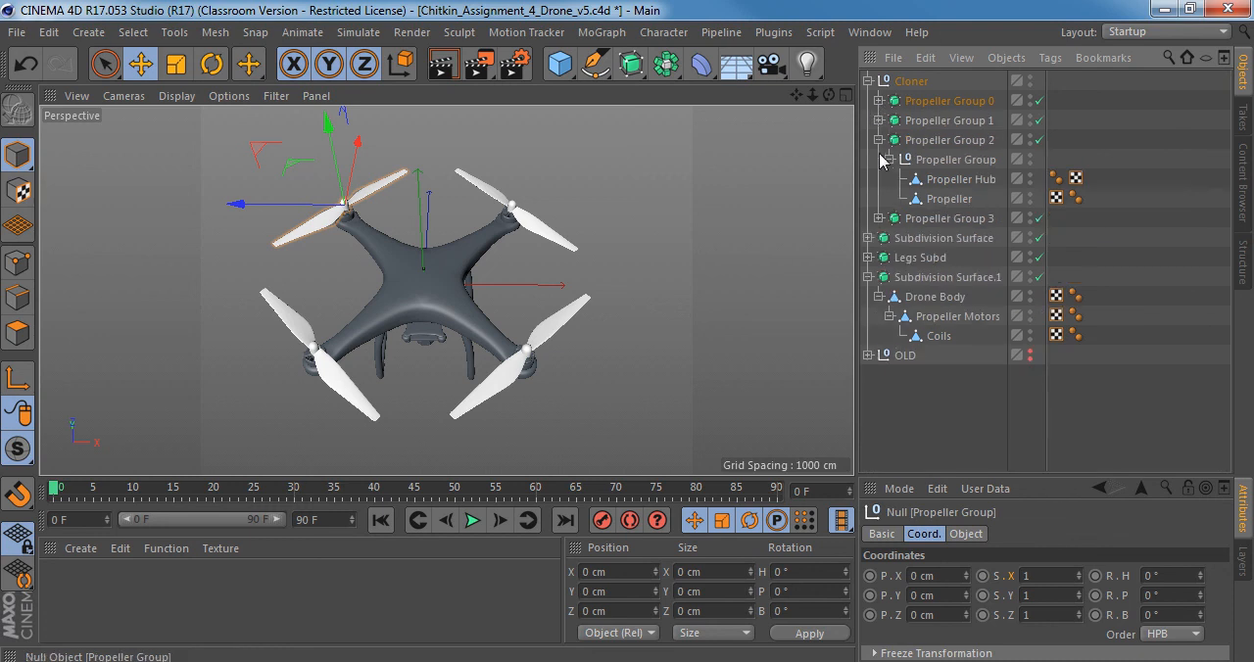
click(879, 140)
Examine the objects nested under Legs Subd and the camera's Subdivision Surface.
click(869, 219)
click(869, 218)
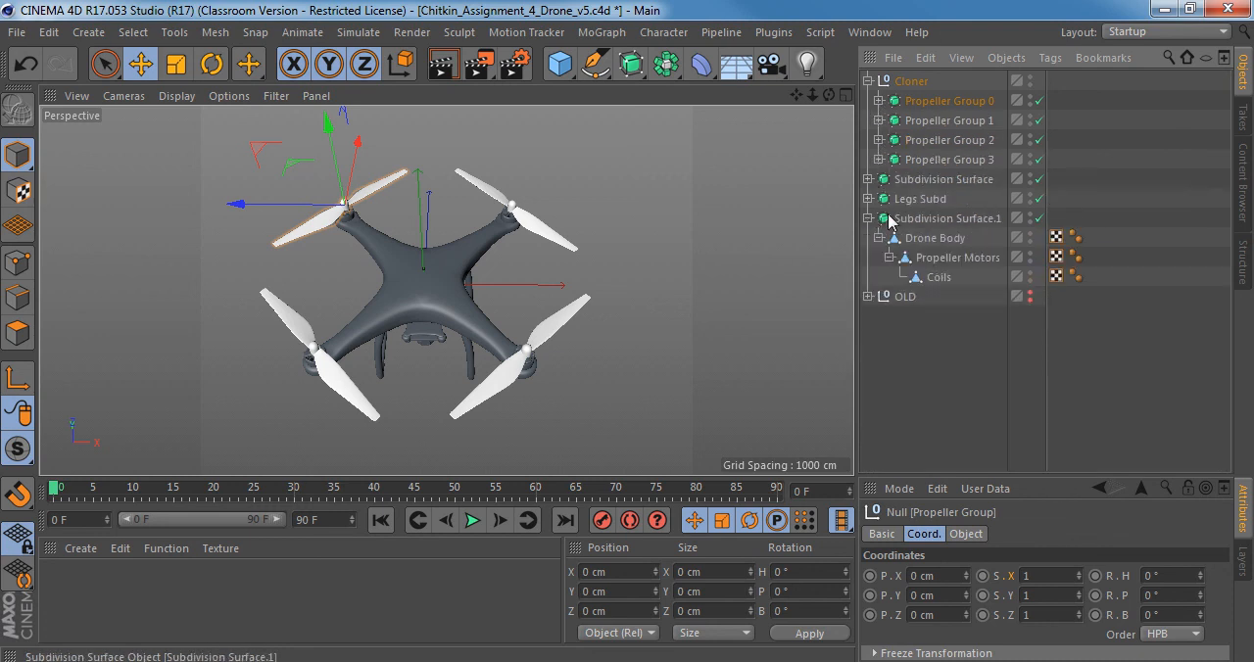
click(868, 199)
click(868, 199)
click(868, 180)
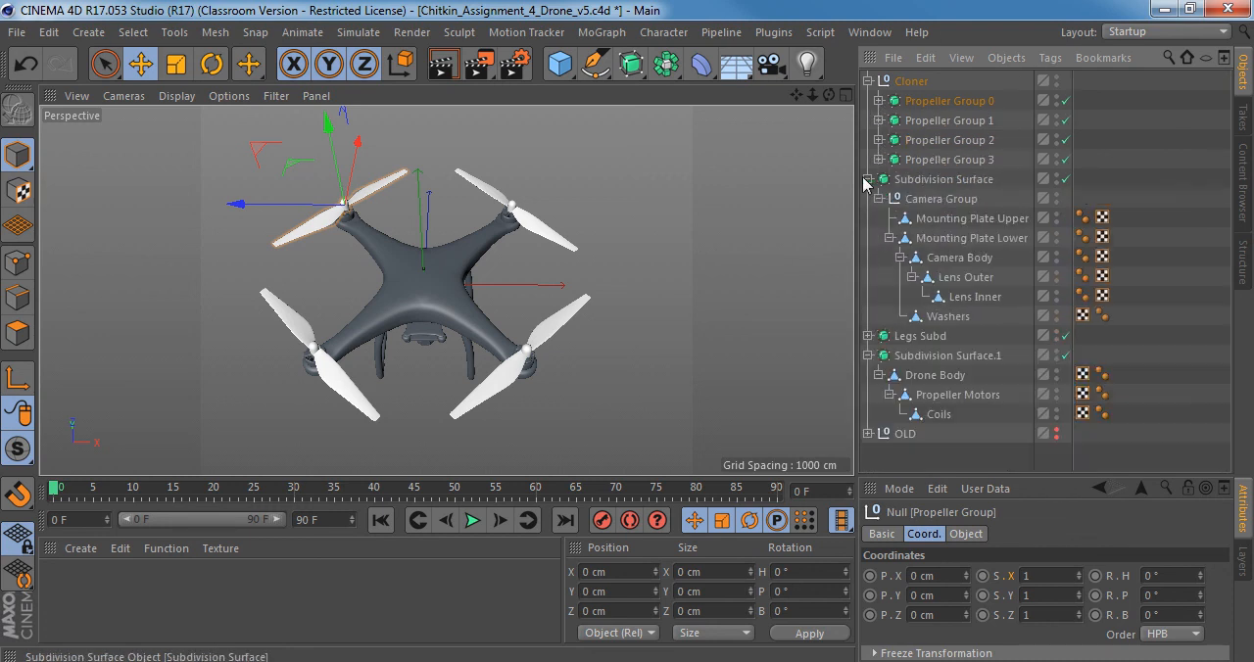
click(930, 179)
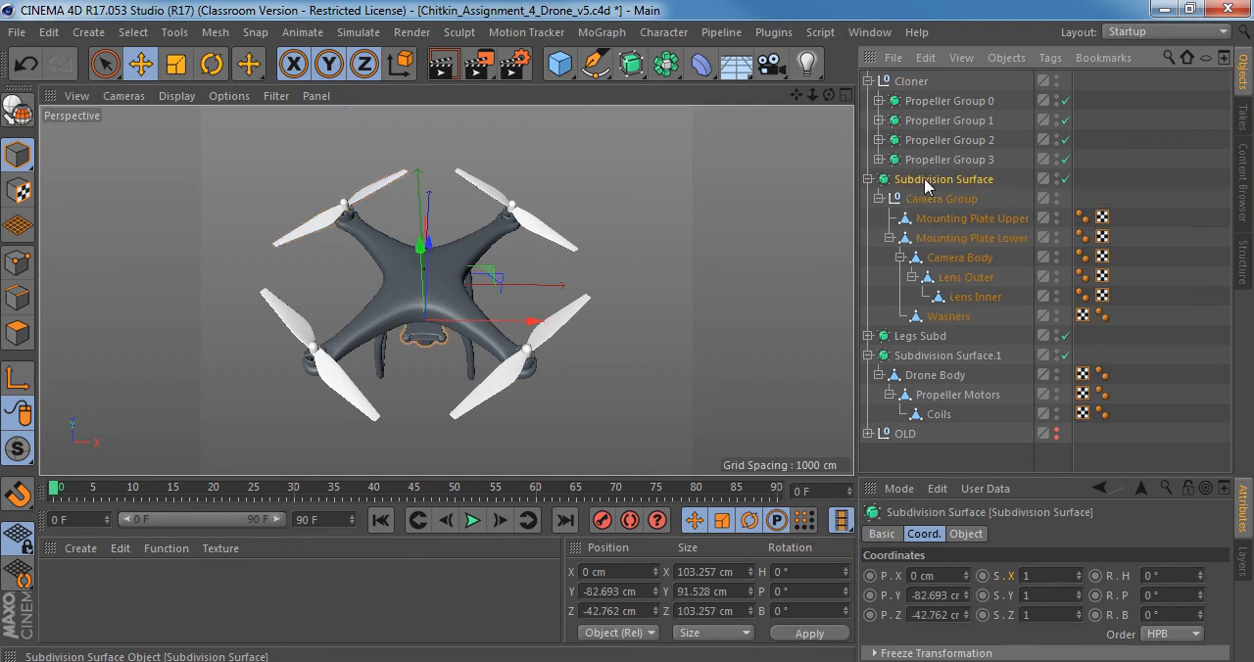
click(868, 179)
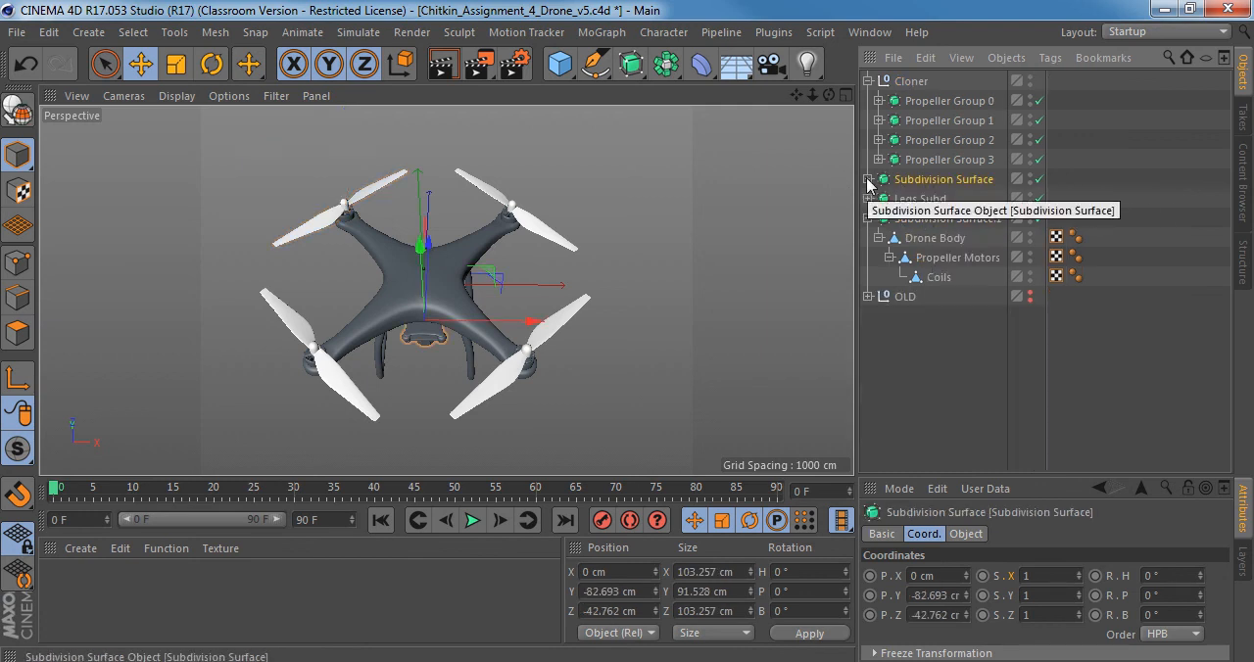
click(868, 179)
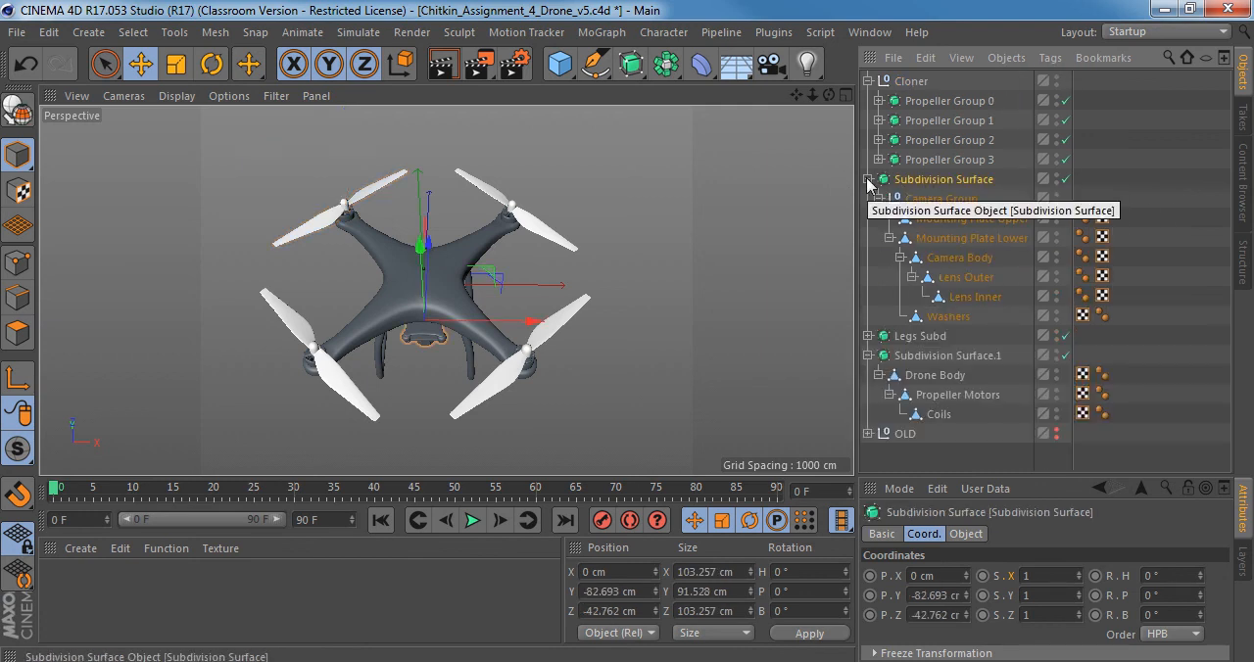
click(868, 180)
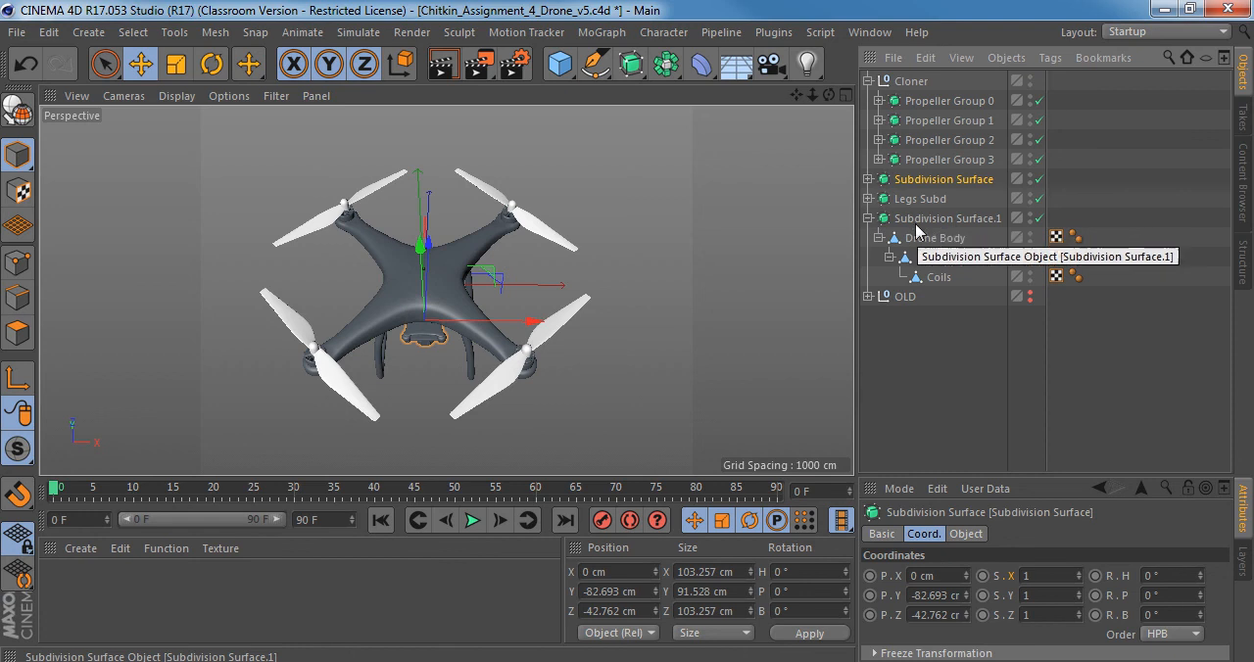
Collapse the hierarchy of Subdivision Surface.1, which holds the drone body, and keep the Cloner null expanded.
click(869, 218)
click(868, 218)
click(868, 81)
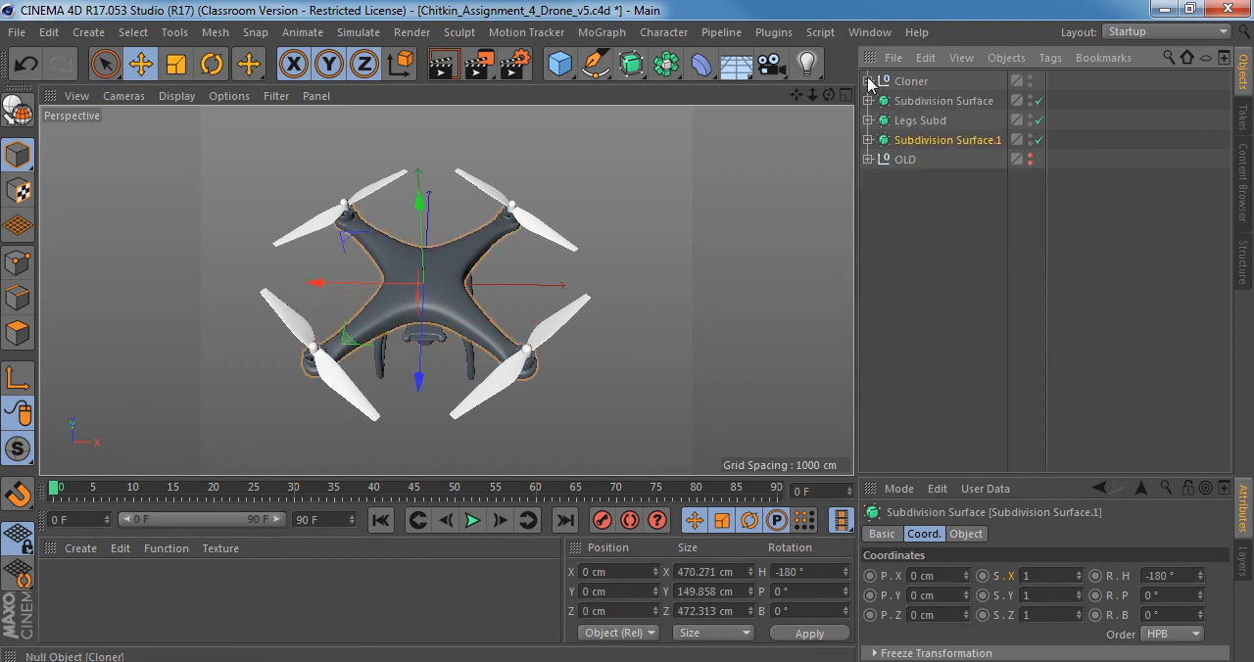
click(869, 81)
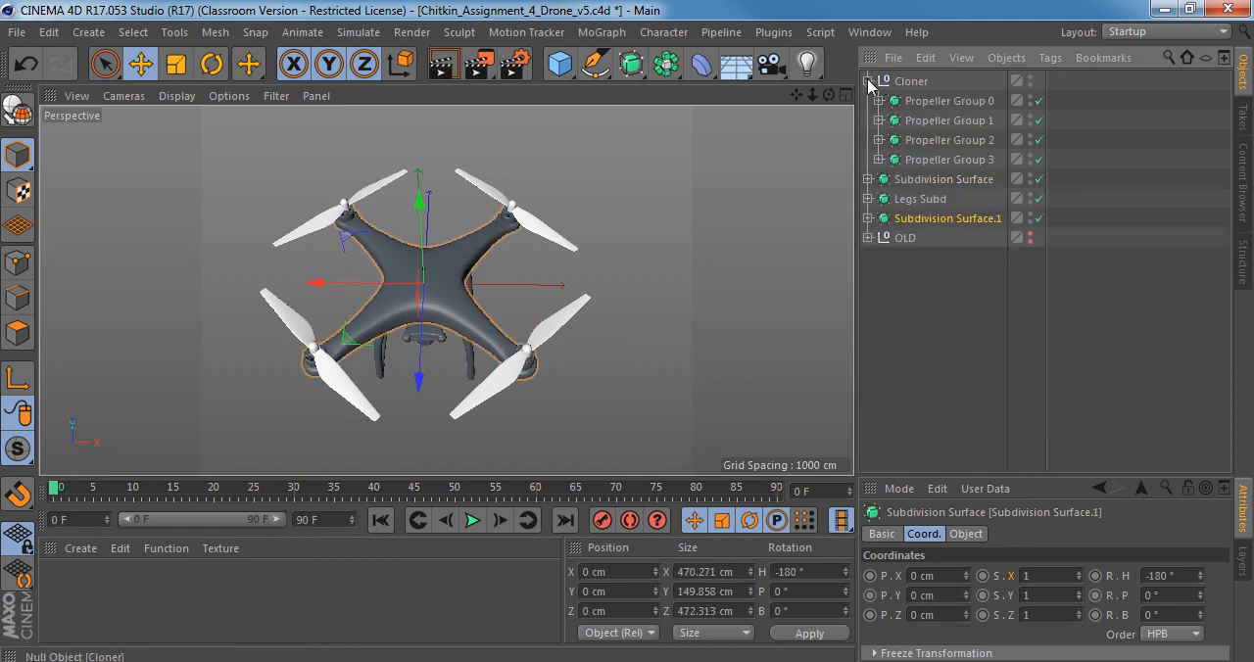
Rename the Subdivision Surface containing the Camera Group as Camera Subd and collapse its hierarchy.
click(917, 181)
click(868, 179)
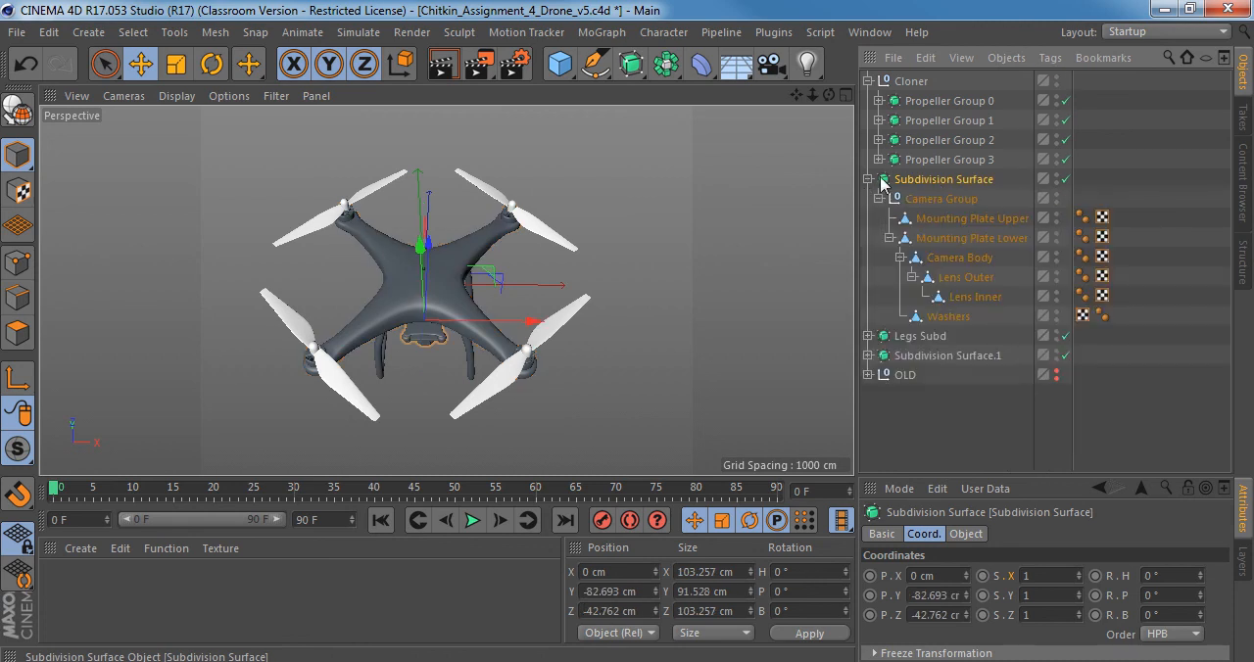
double_click(946, 180)
text(Camera)
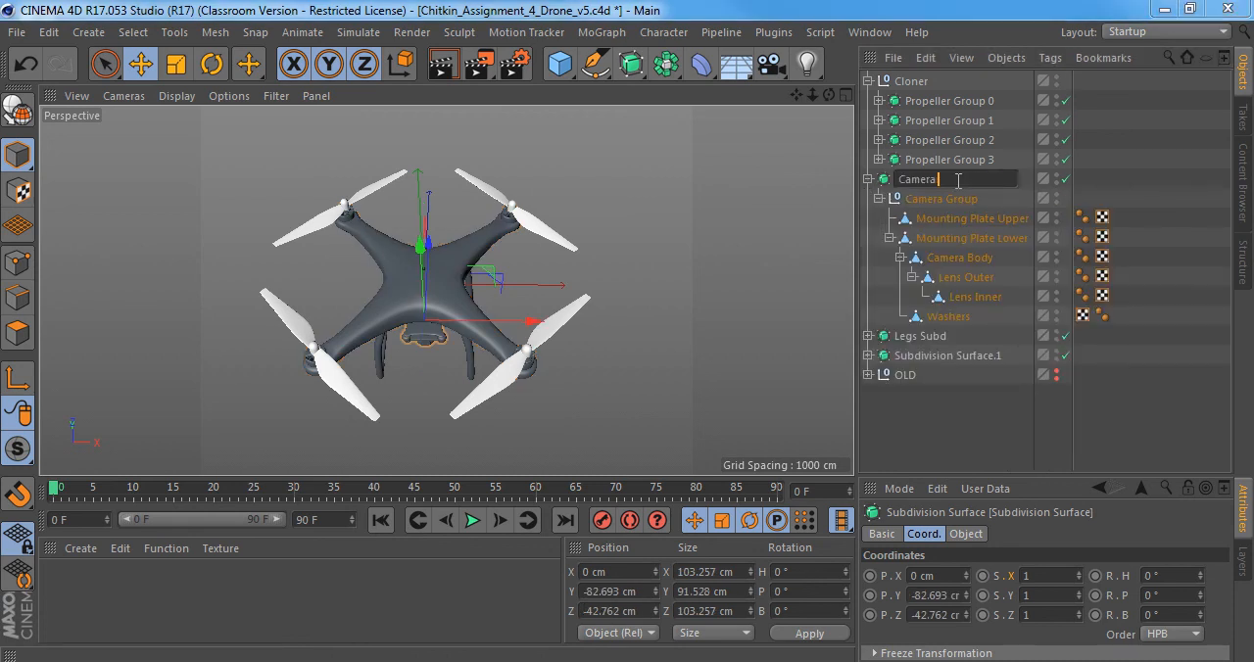
text( Subd)
key(Return)
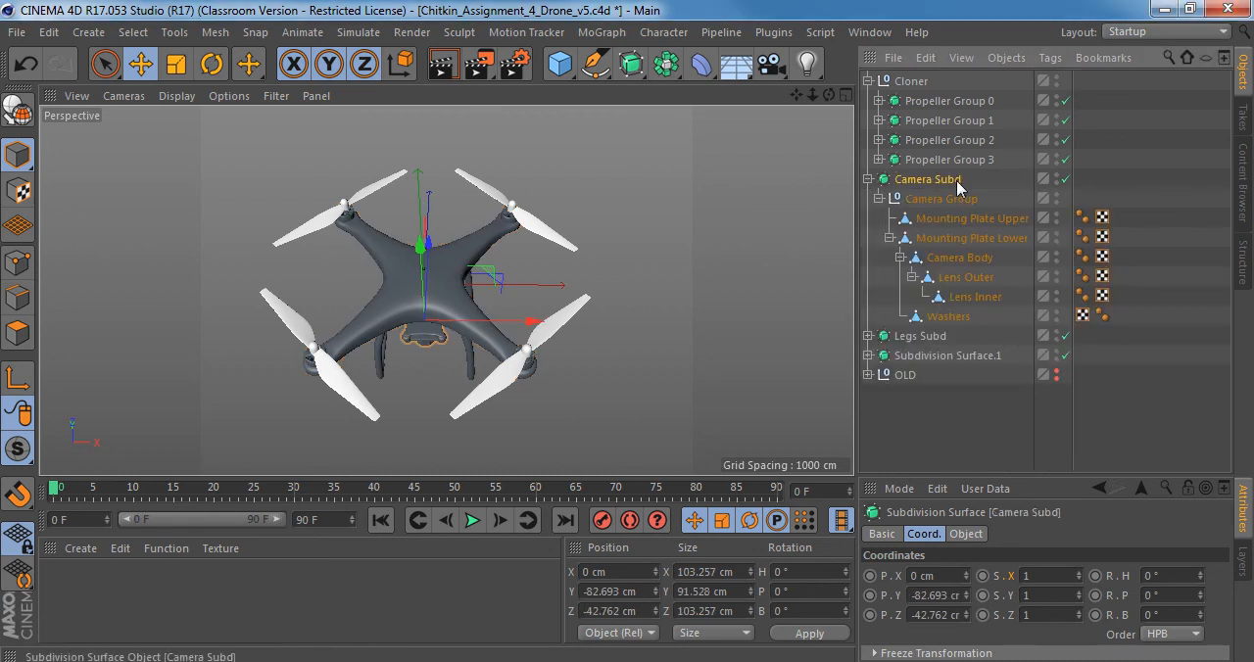
click(868, 180)
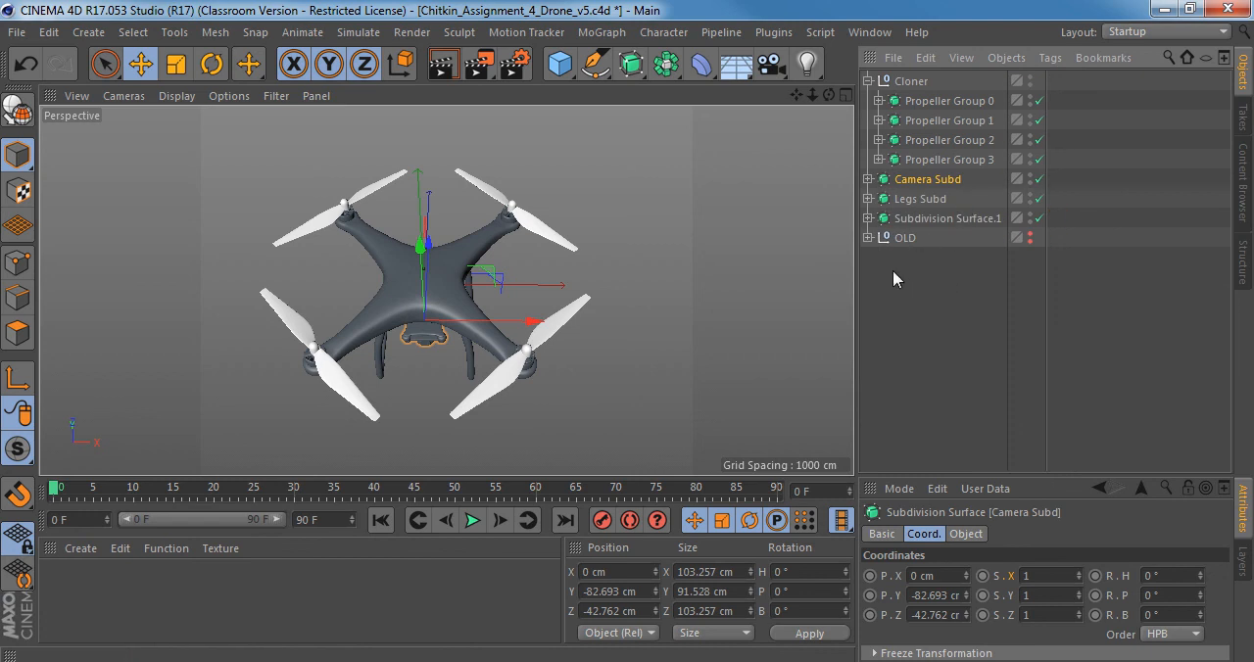
Check the drone model from several angles in perspective and save the scene.
alt+drag(448, 280, 510, 218)
mouse_move(483, 225)
alt+right_down()
mouse_move(548, 218)
mouse_move(508, 223)
alt+right_up()
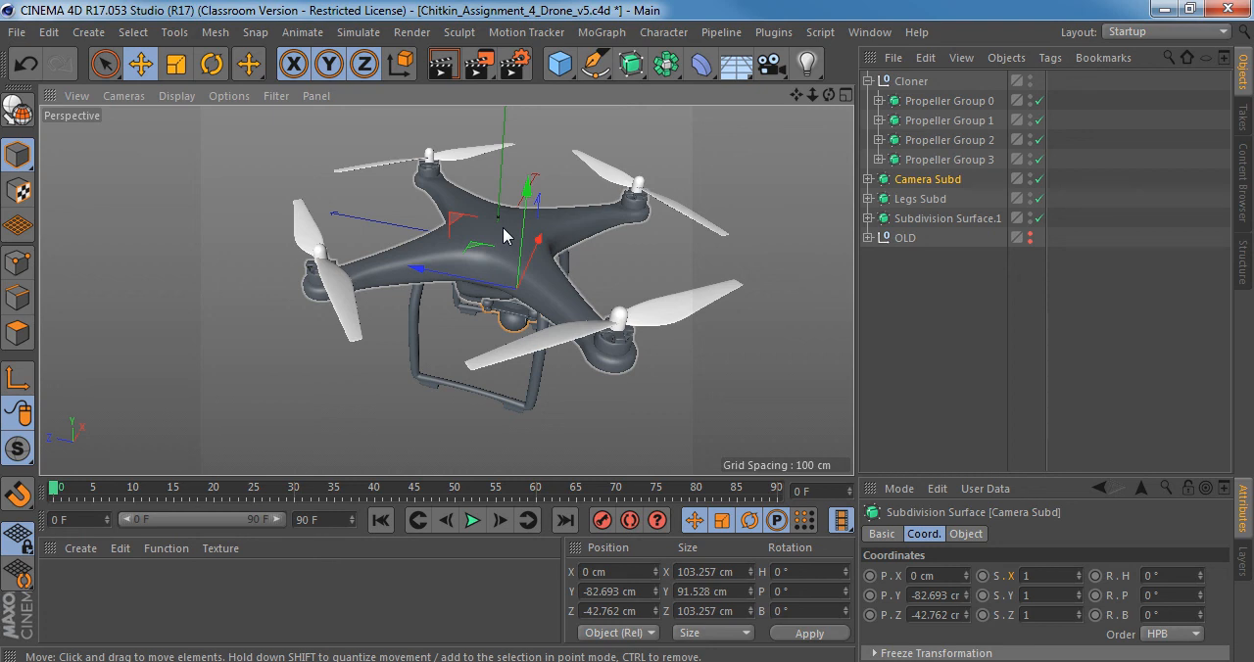
alt+drag(558, 252, 513, 242)
alt+middle_drag(512, 242, 505, 309)
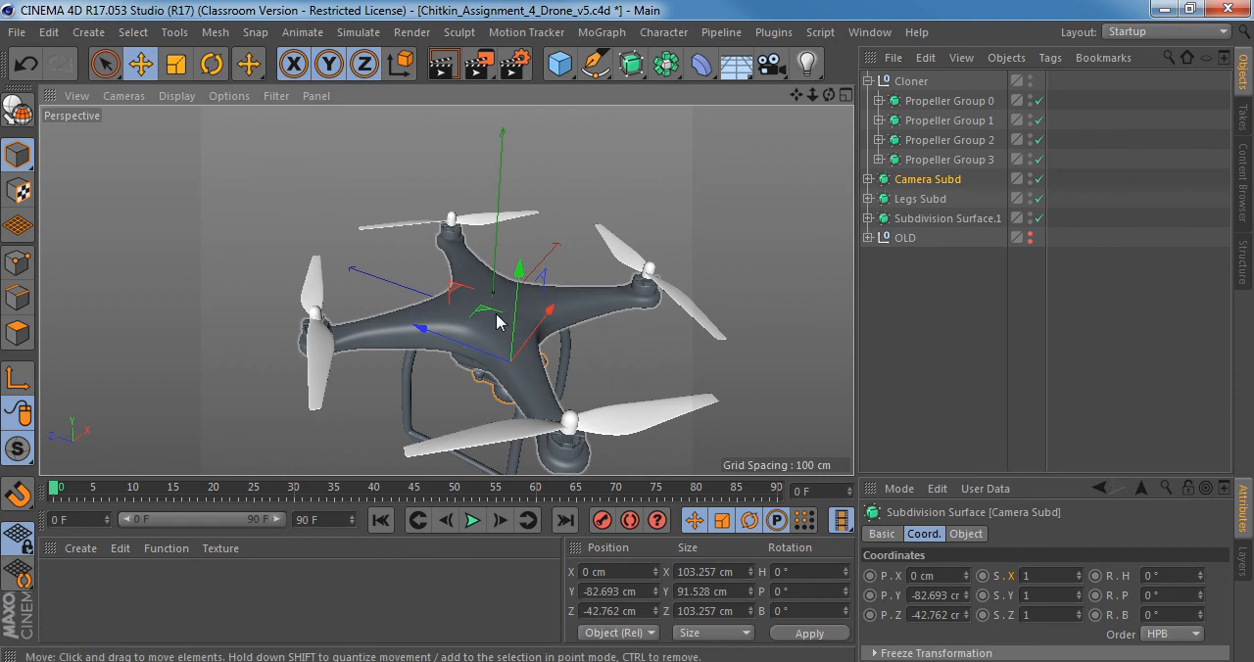
alt+drag(504, 317, 612, 177)
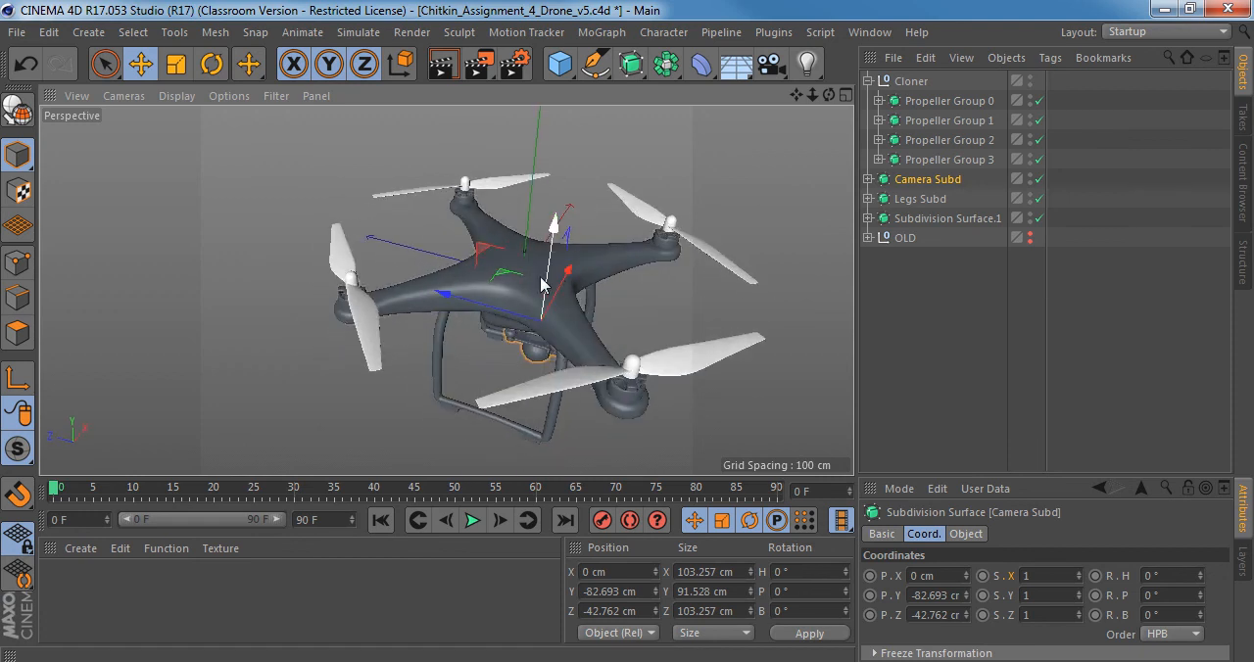
key(ctrl+s)
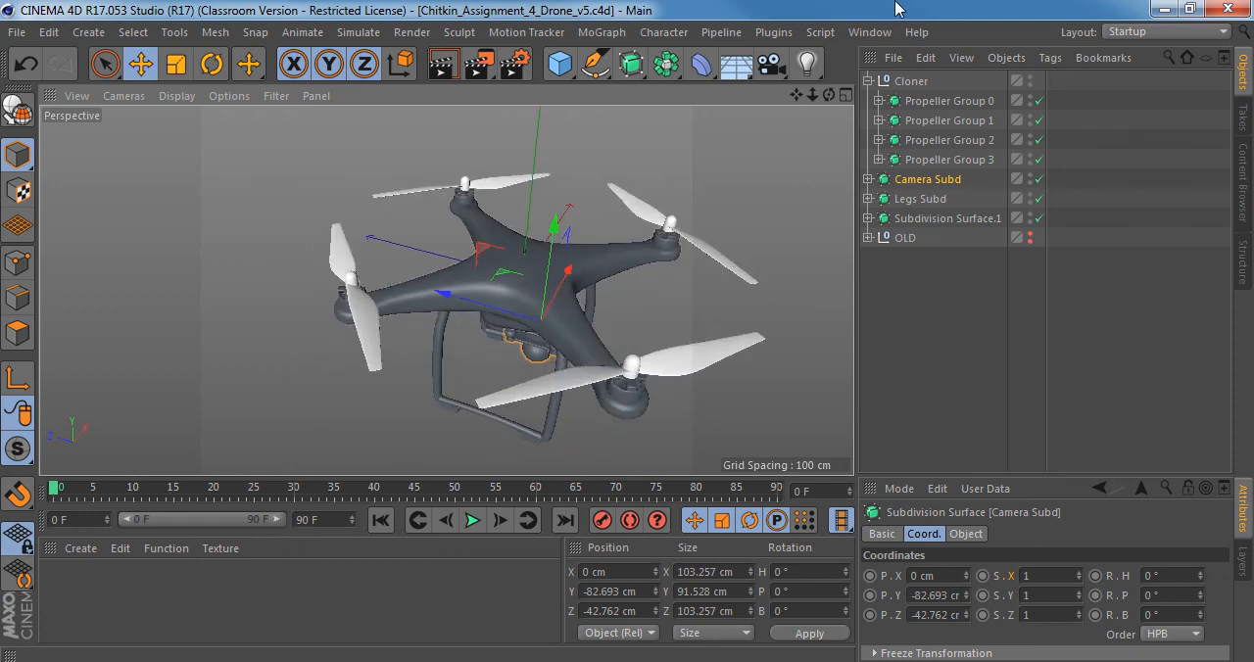